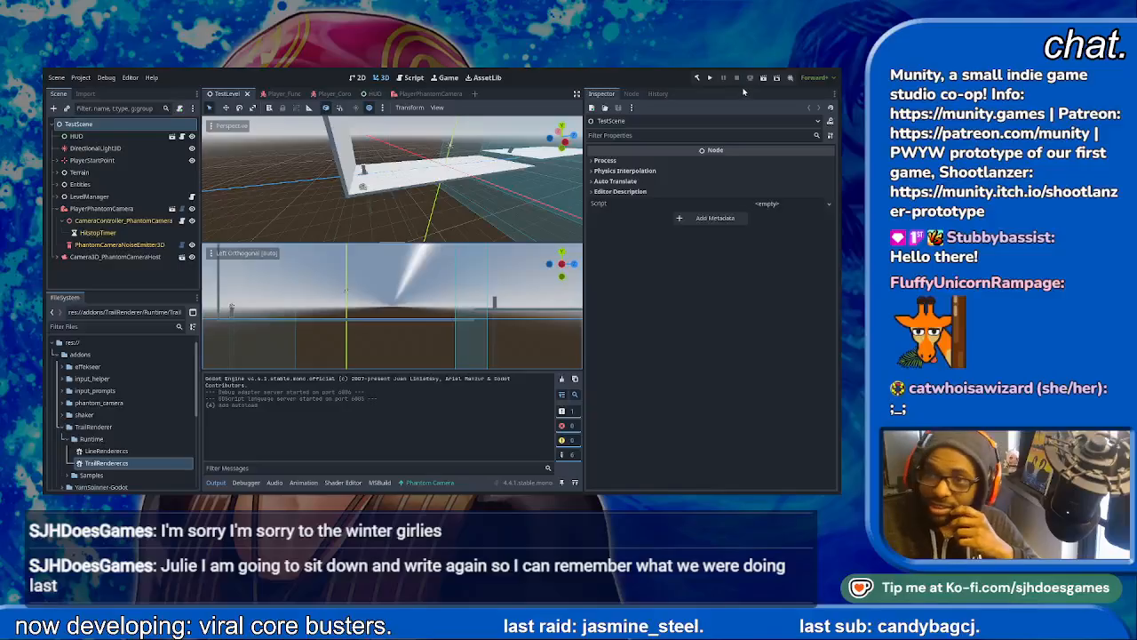
- Run the TestLevel scene, try out the character's jumps in the level, and stop the game
click(762, 78)
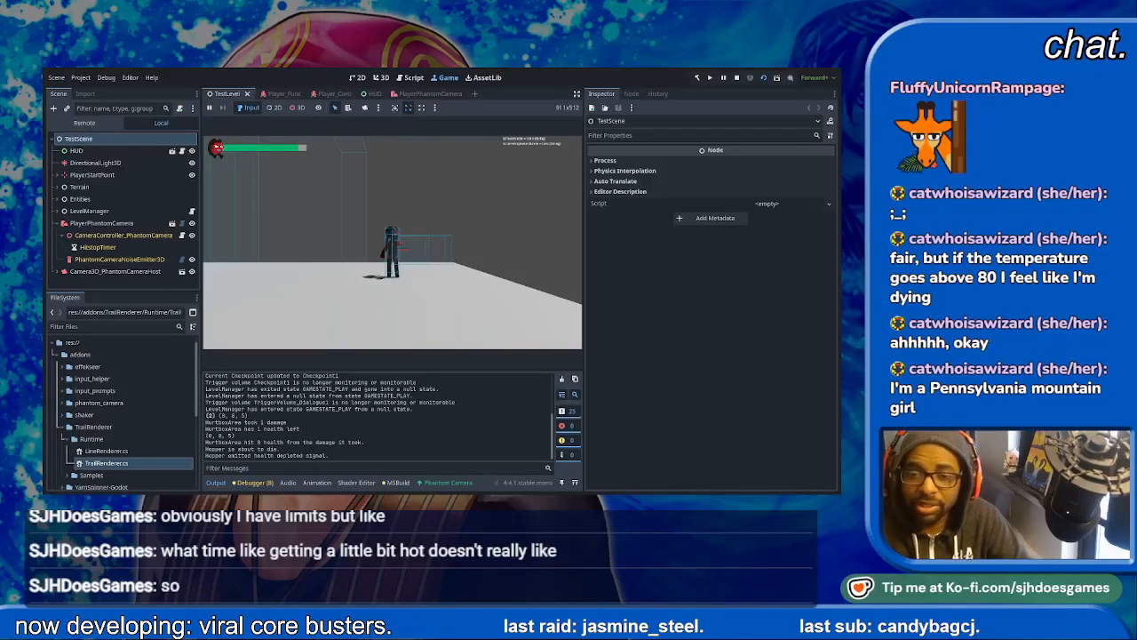
click(392, 243)
key(space)
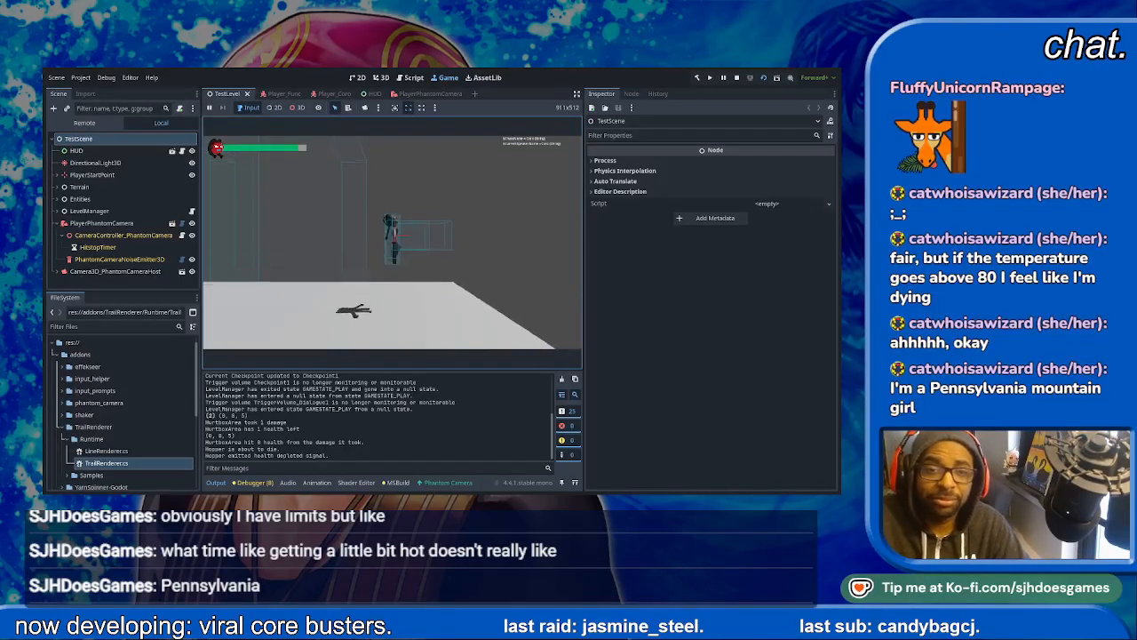
key(space)
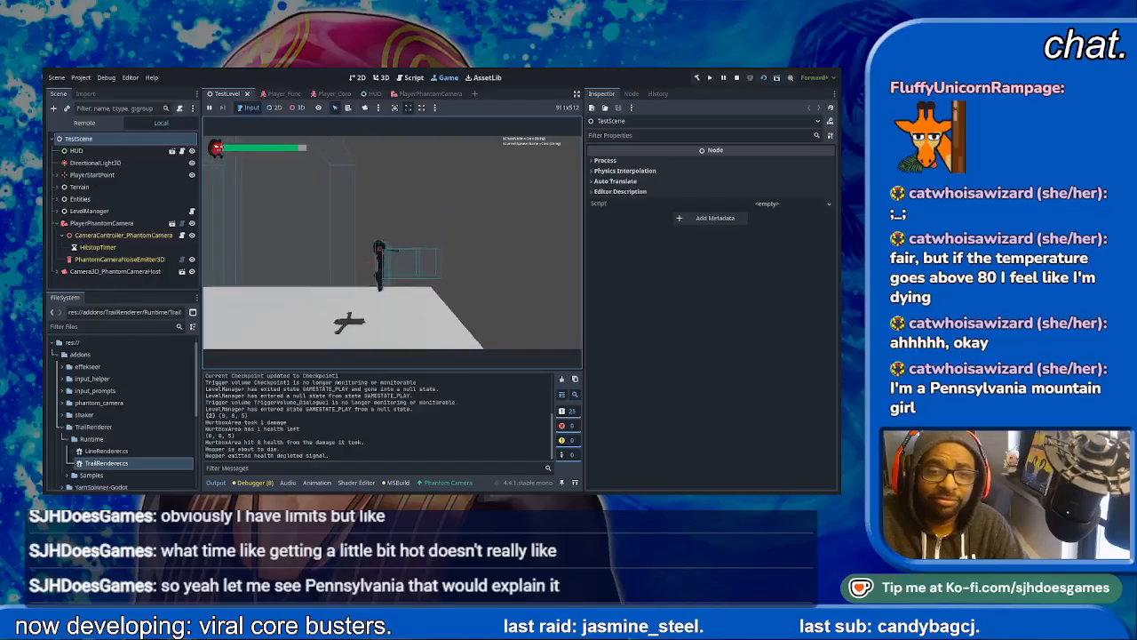
key(space)
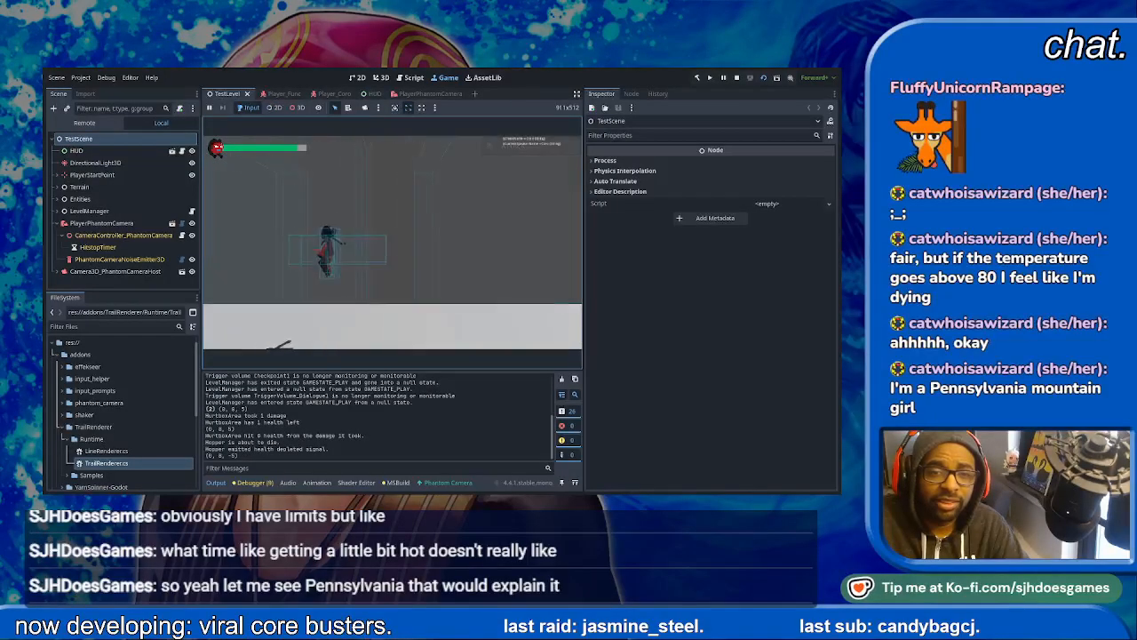
key(space)
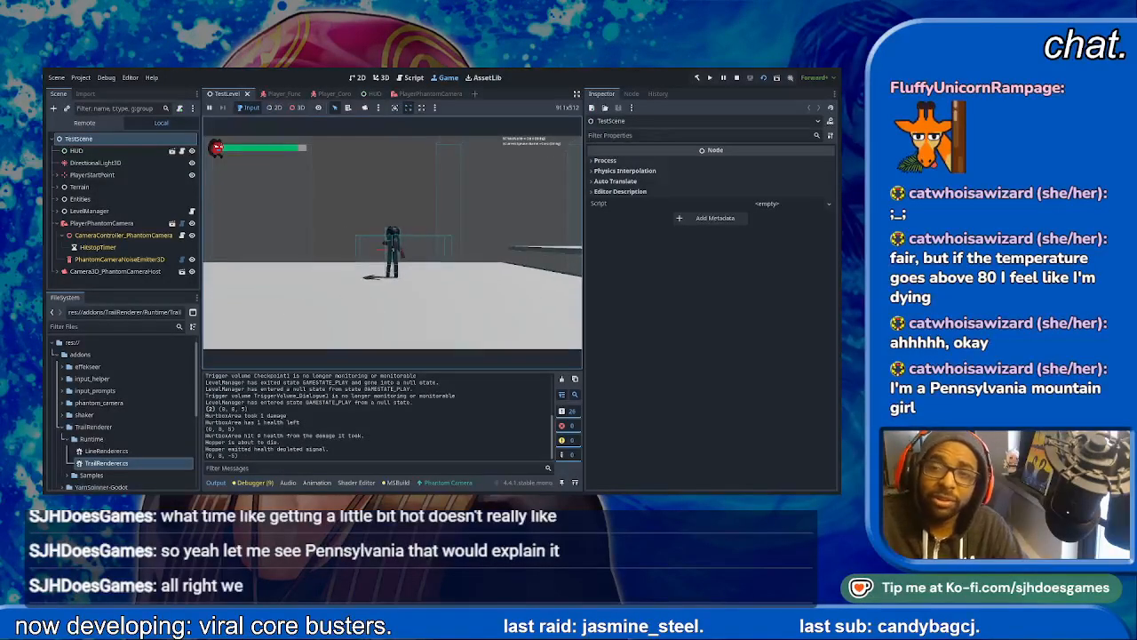
key(F8)
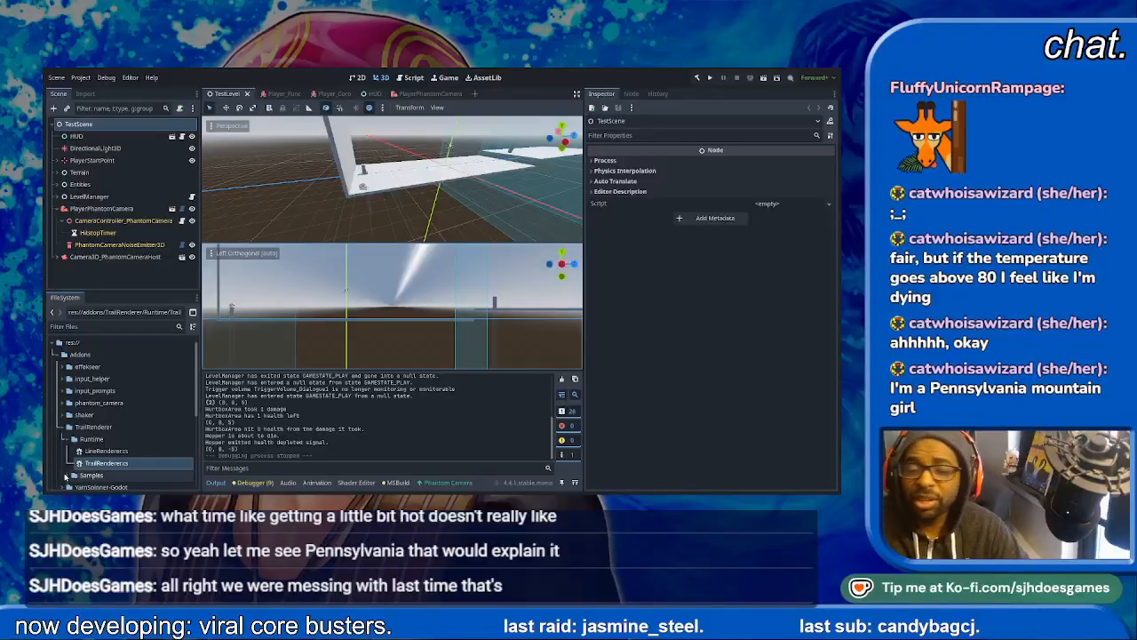
- Inspect the TrailRendererNode's settings in the Player_Coro scene
click(334, 94)
click(96, 257)
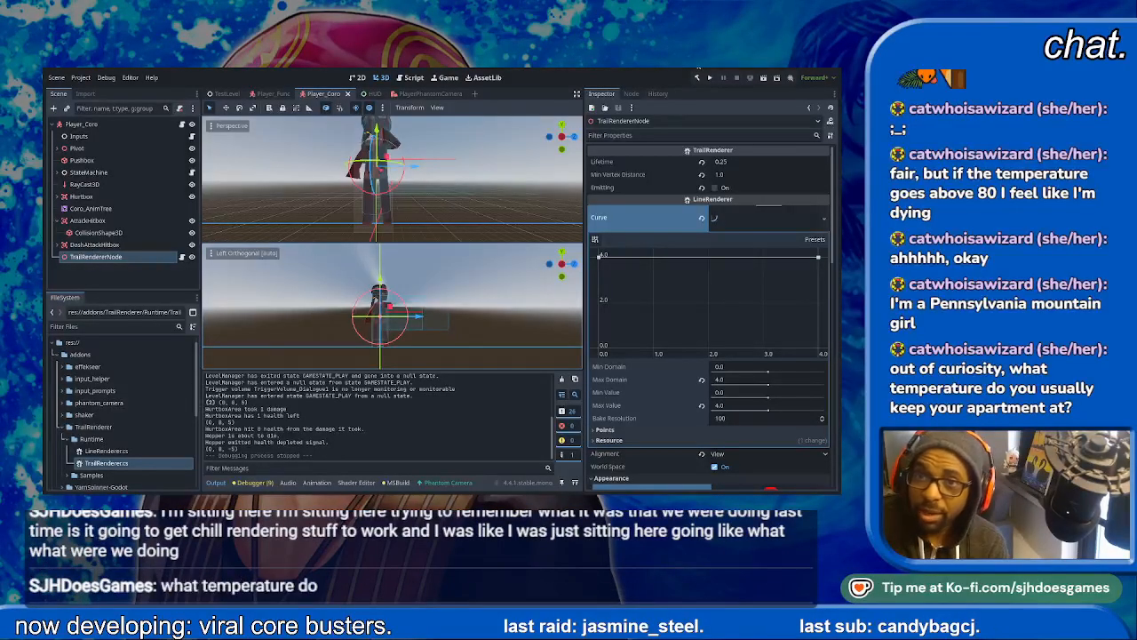
- Run the TestLevel scene and advance through the Announcer's opening dialogue to start playing
click(224, 93)
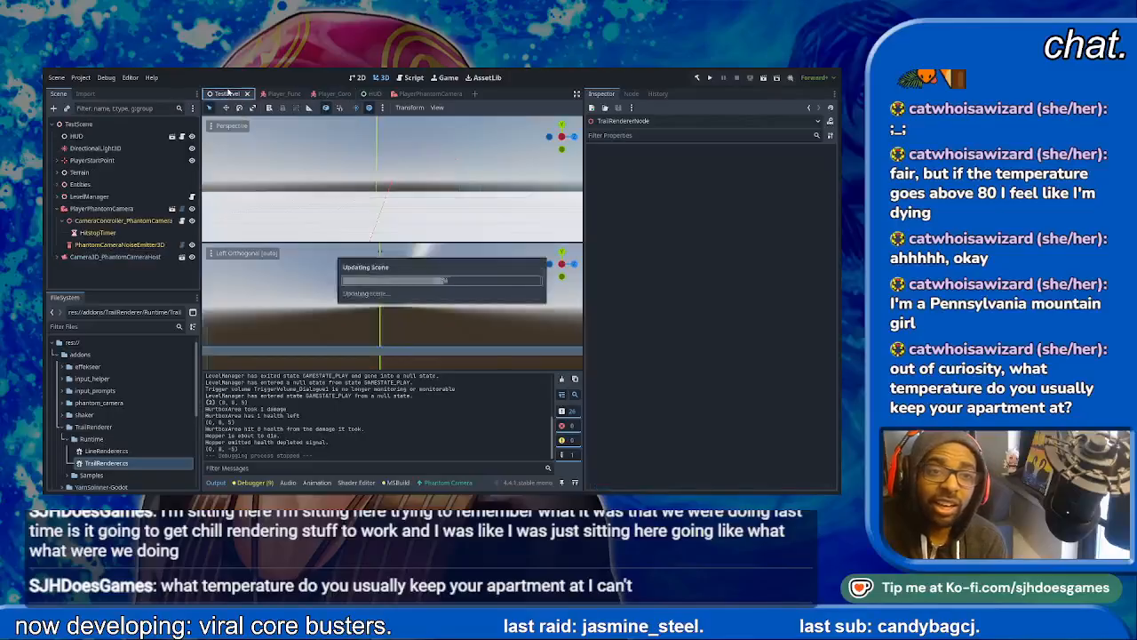
click(762, 80)
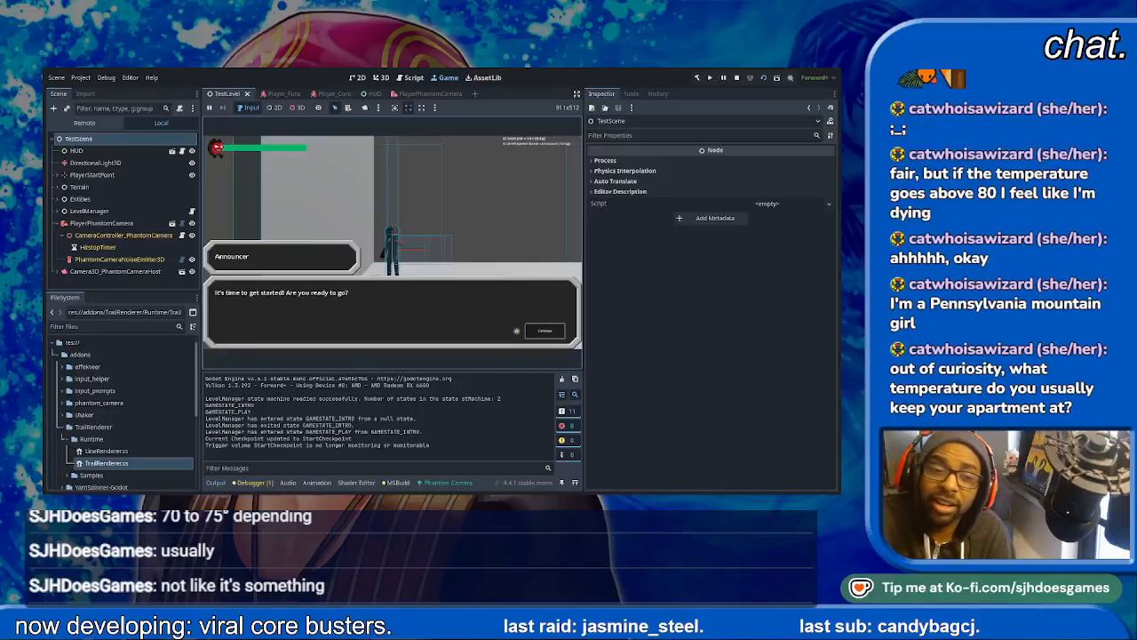
key(space)
key(space)
key(space)
key(space)
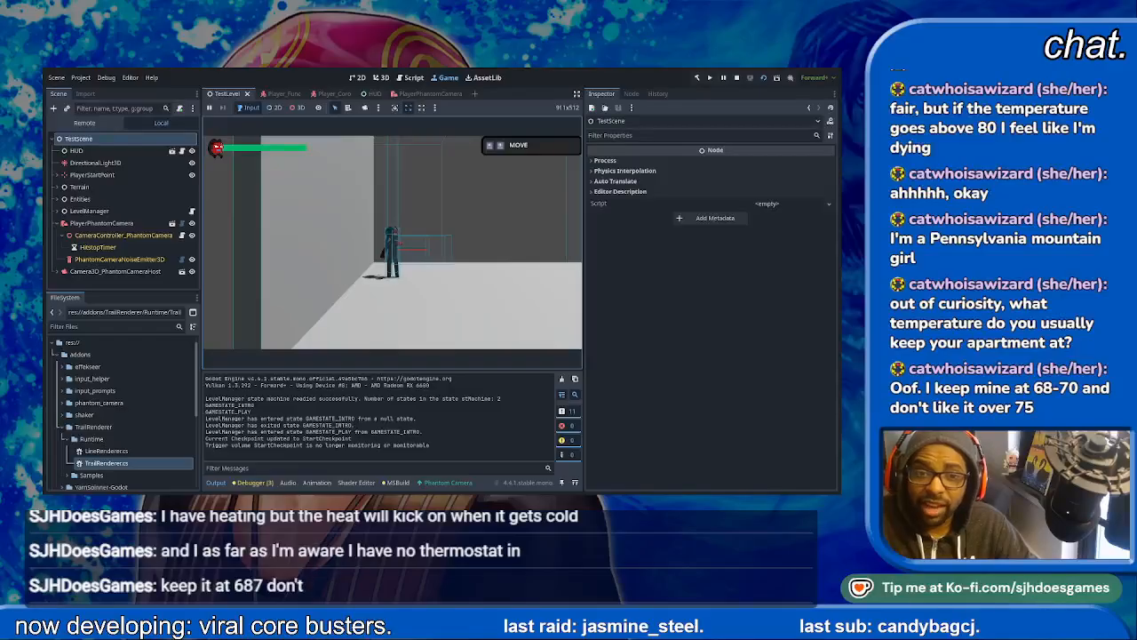
- Run and jump the character back and forth through the level to check for a visible trail
key(Right)
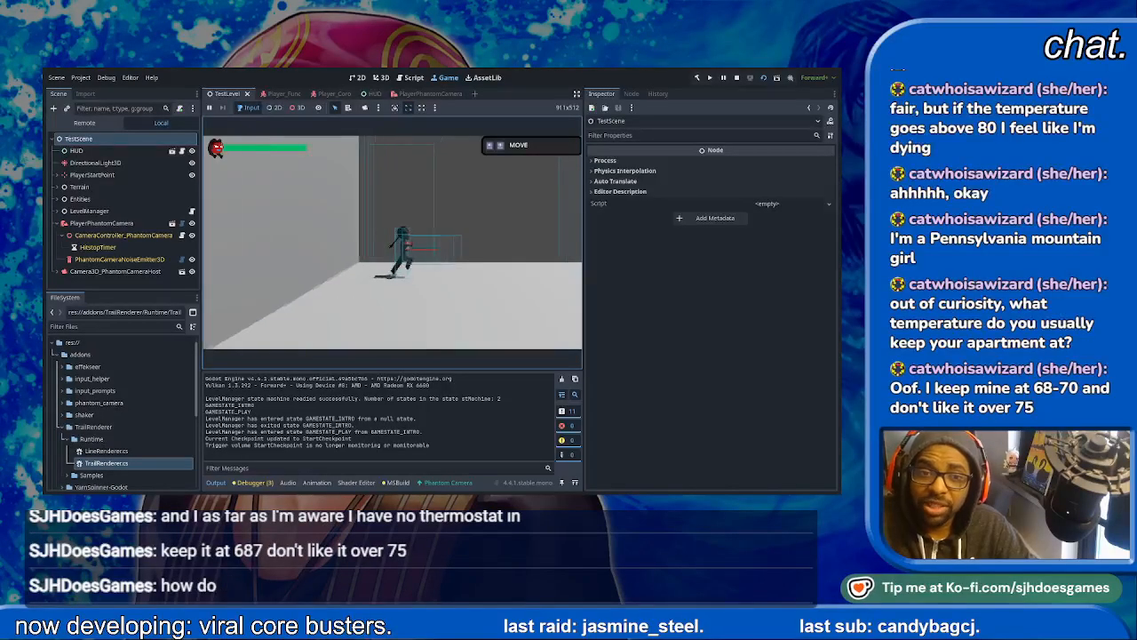
key(space)
key(space)
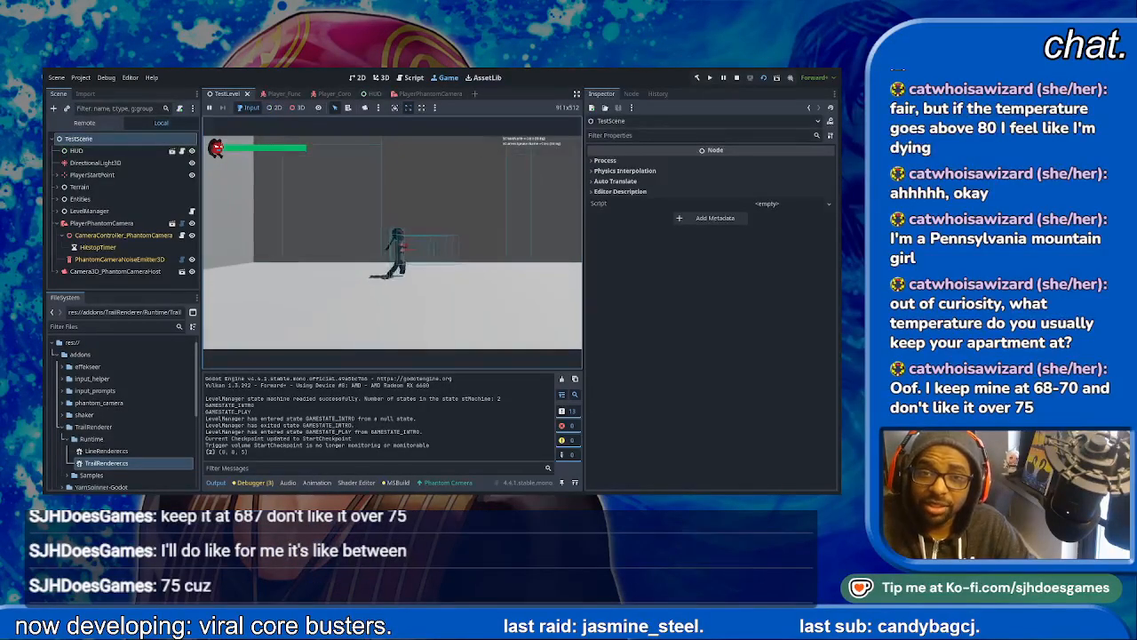
key(space)
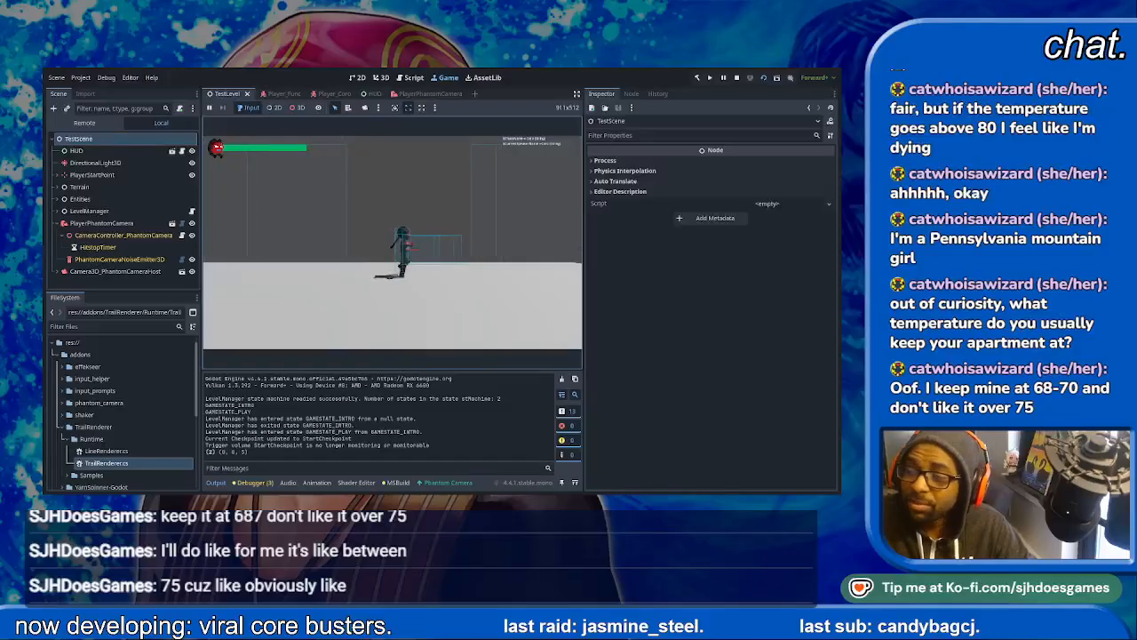
key(Right)
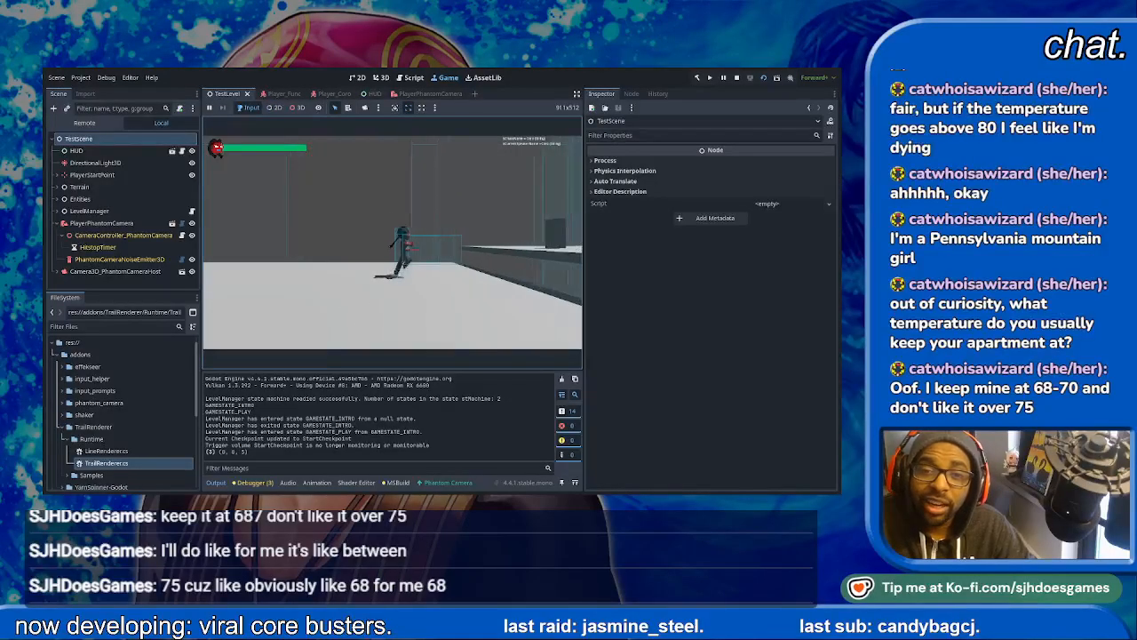
key(space)
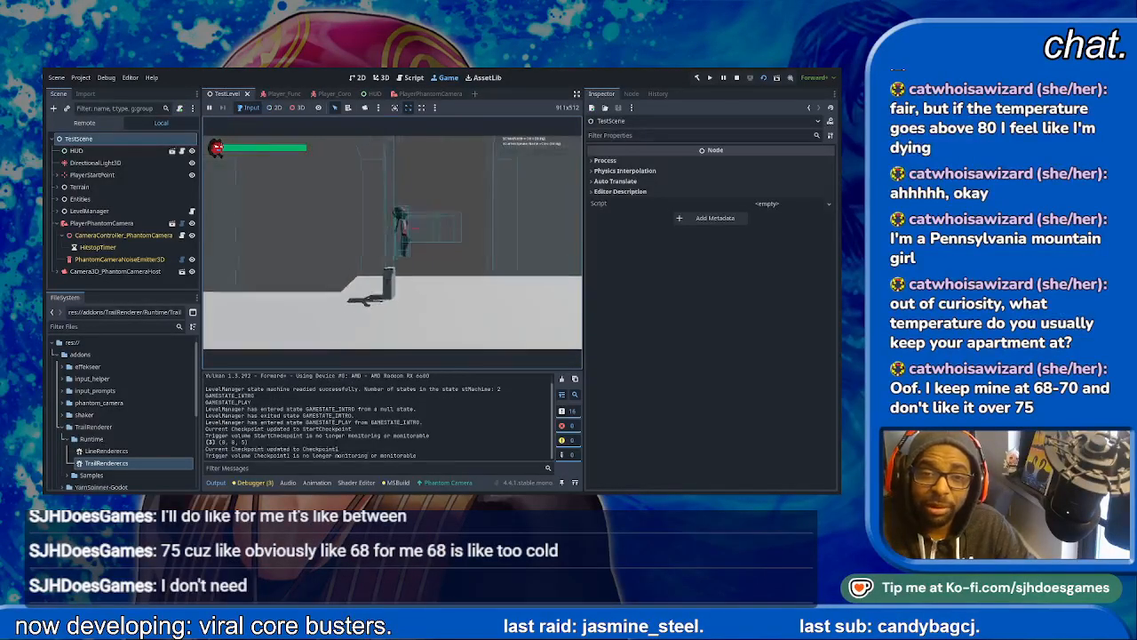
key(space)
key(Left)
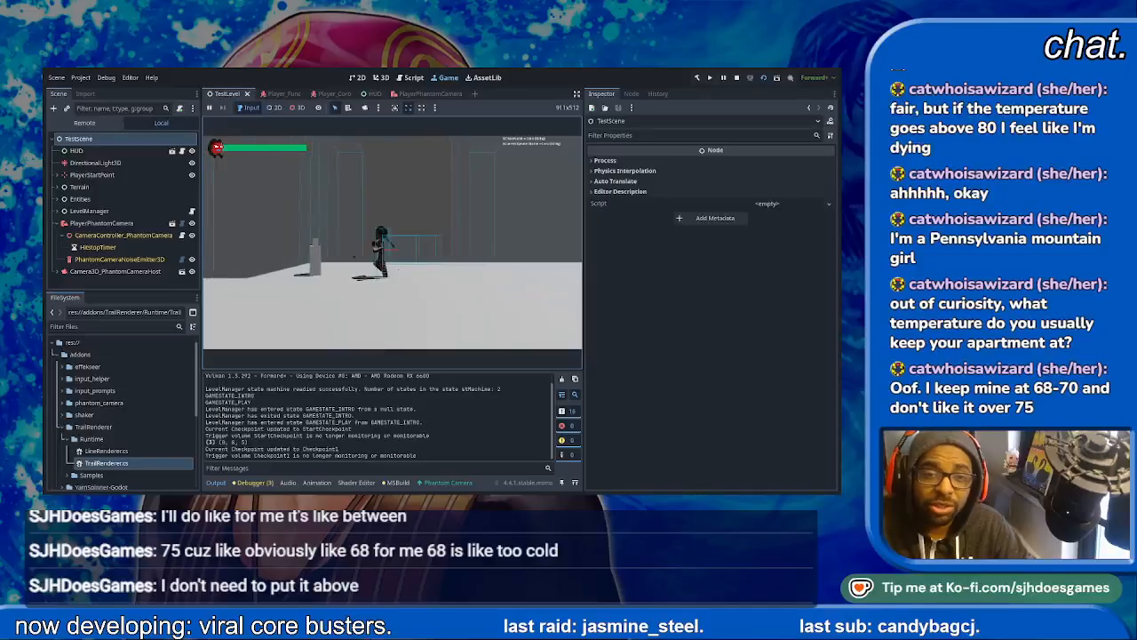
key(Right)
key(Left)
- Select the TrailRendererNode under Player_Coro in the running game's remote scene tree and enable Emitting
click(84, 122)
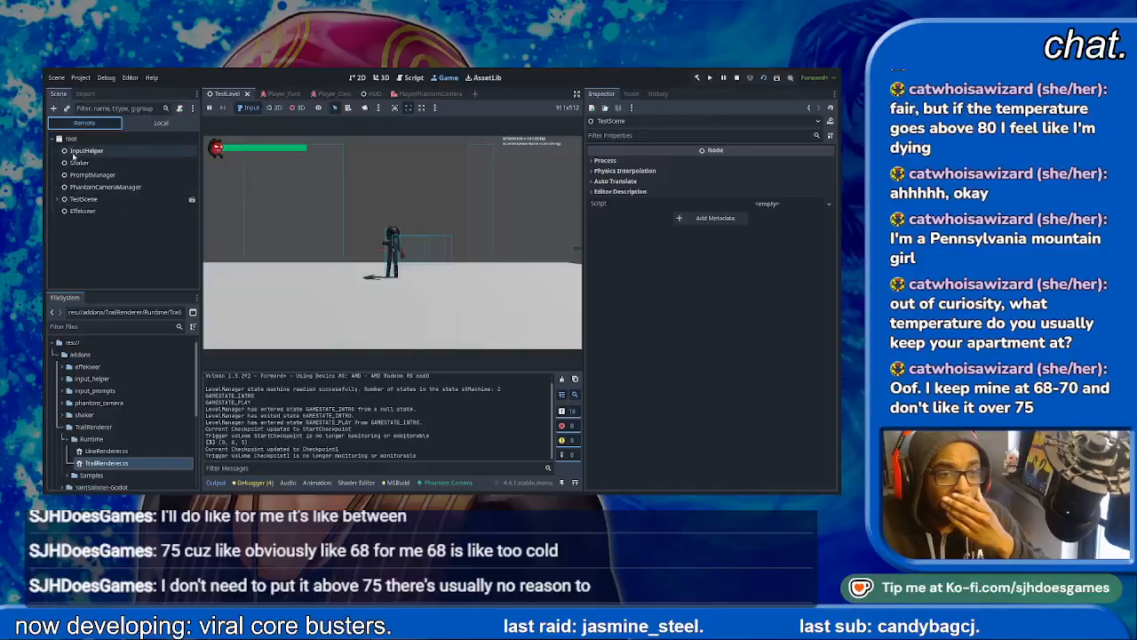
click(57, 199)
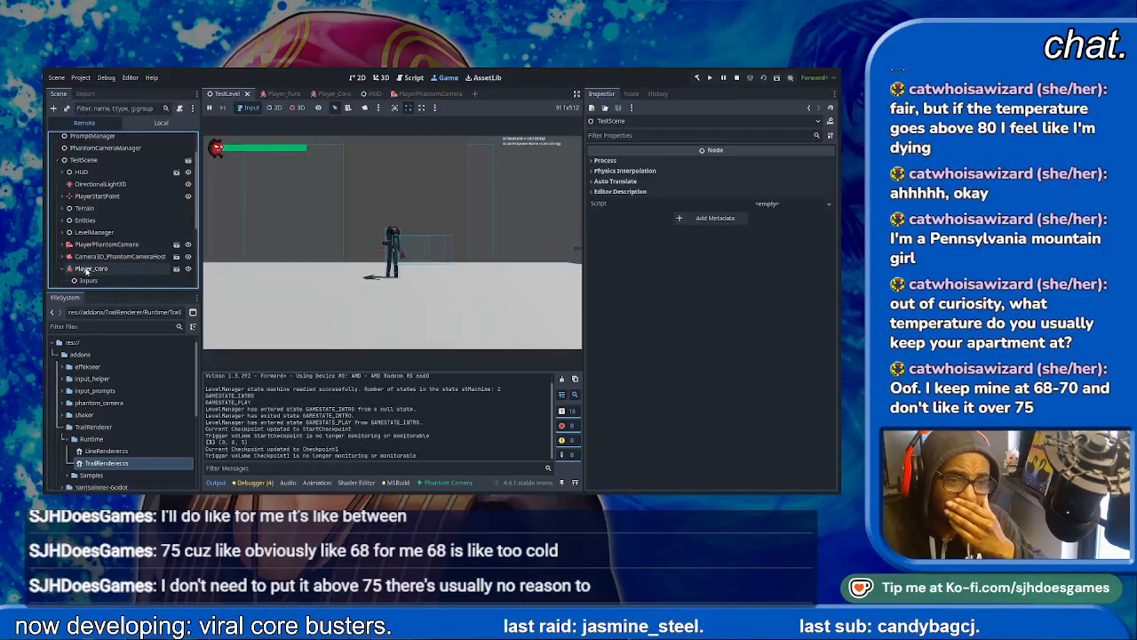
scroll(89, 266, down, 4)
click(116, 269)
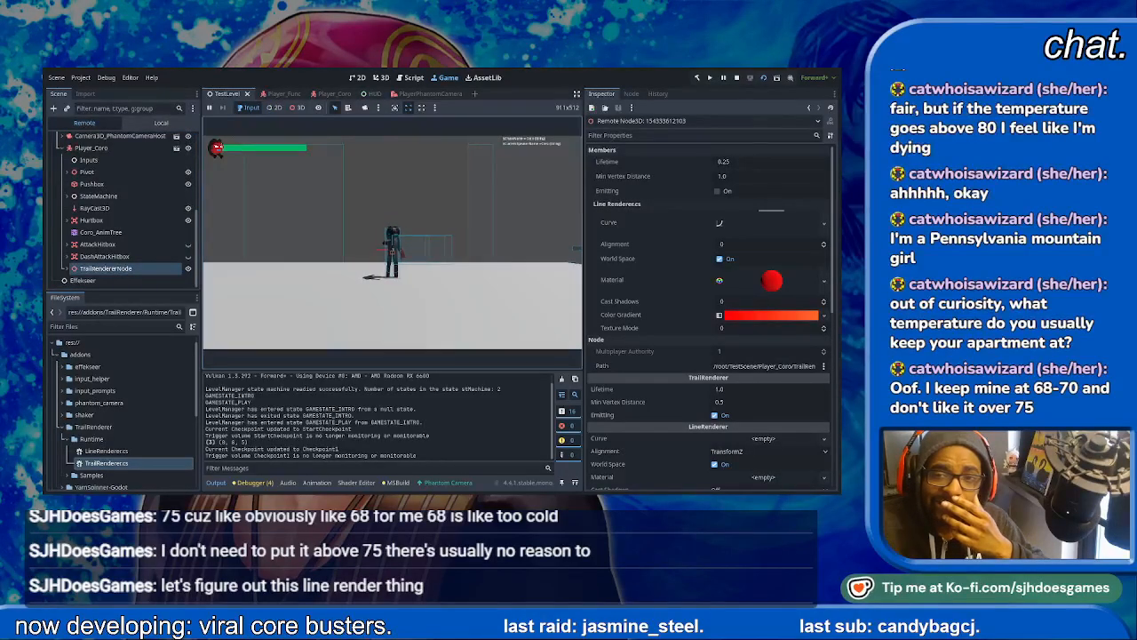
click(717, 191)
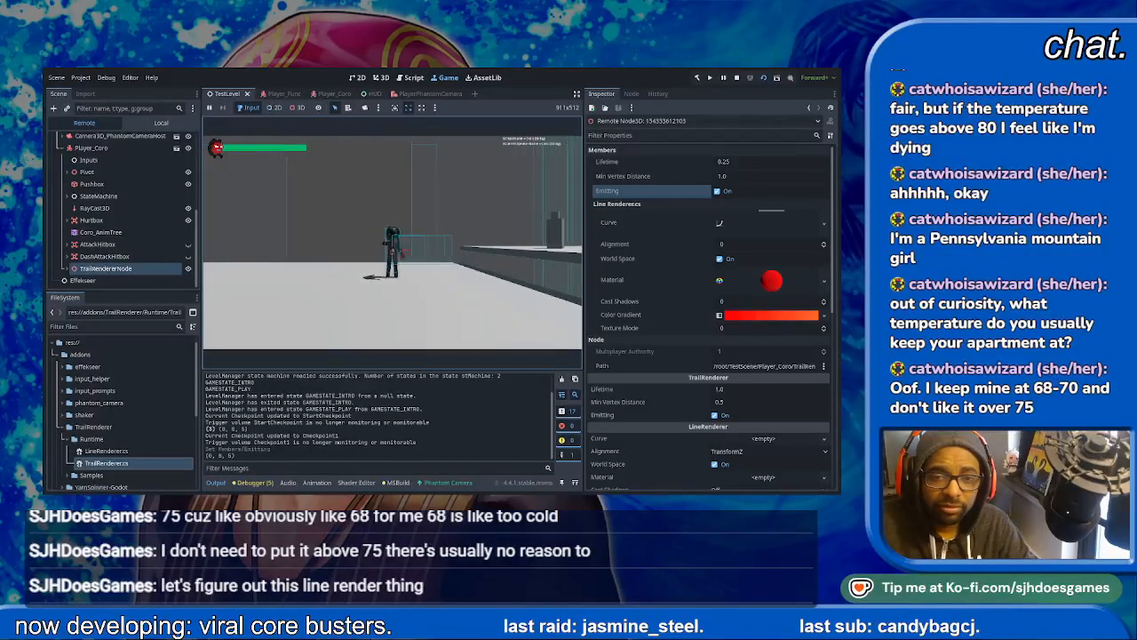
- Move the character left and right in the running game to examine the emitted trail
key(Left)
key(Right)
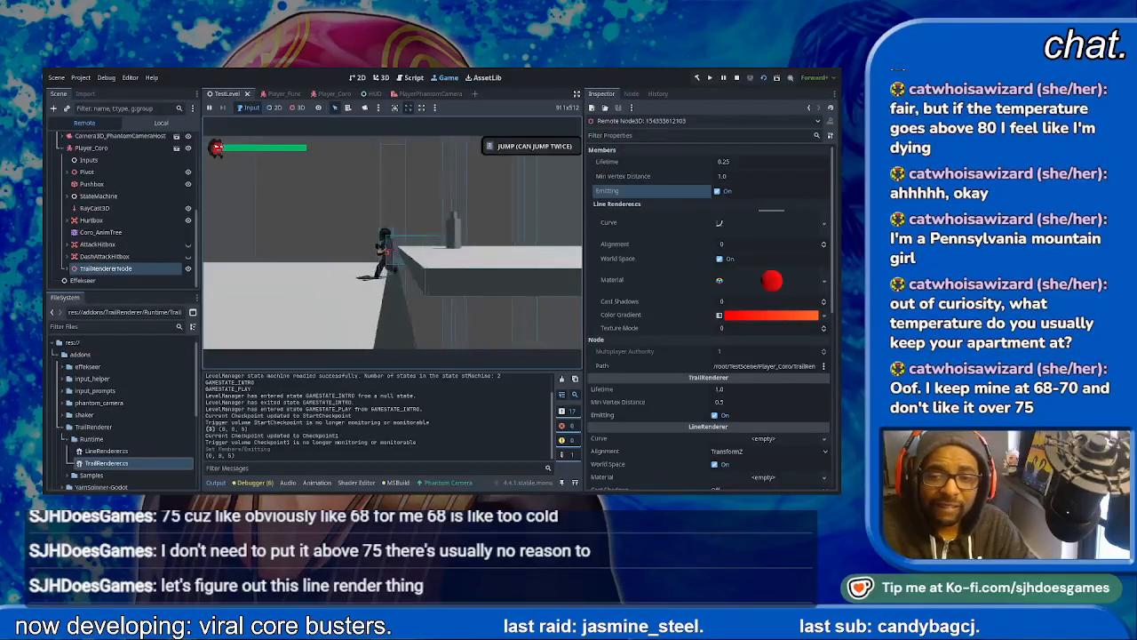
key(Left)
key(Right)
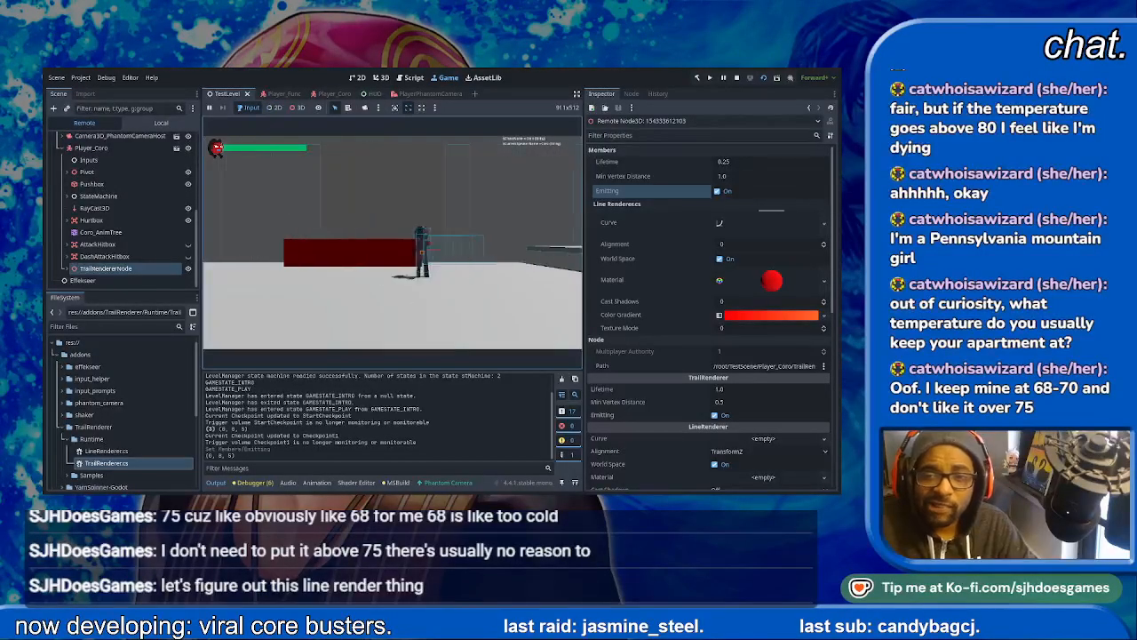
- Lower the trail curve's first point to about 1.96 and move the character left to test the trail
click(764, 223)
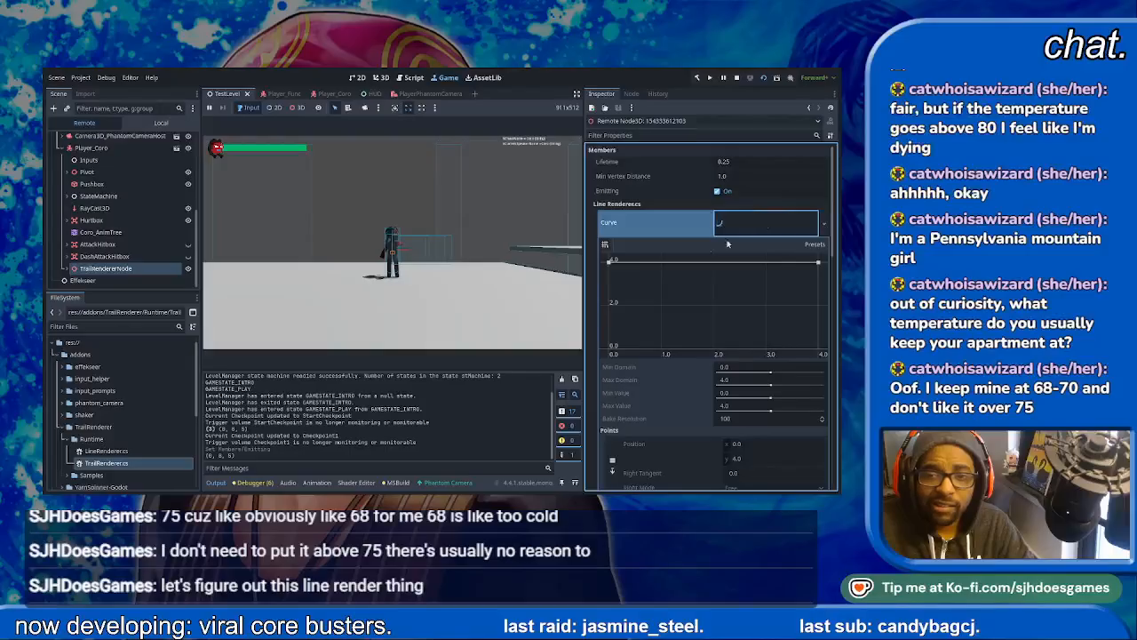
drag(610, 267, 609, 308)
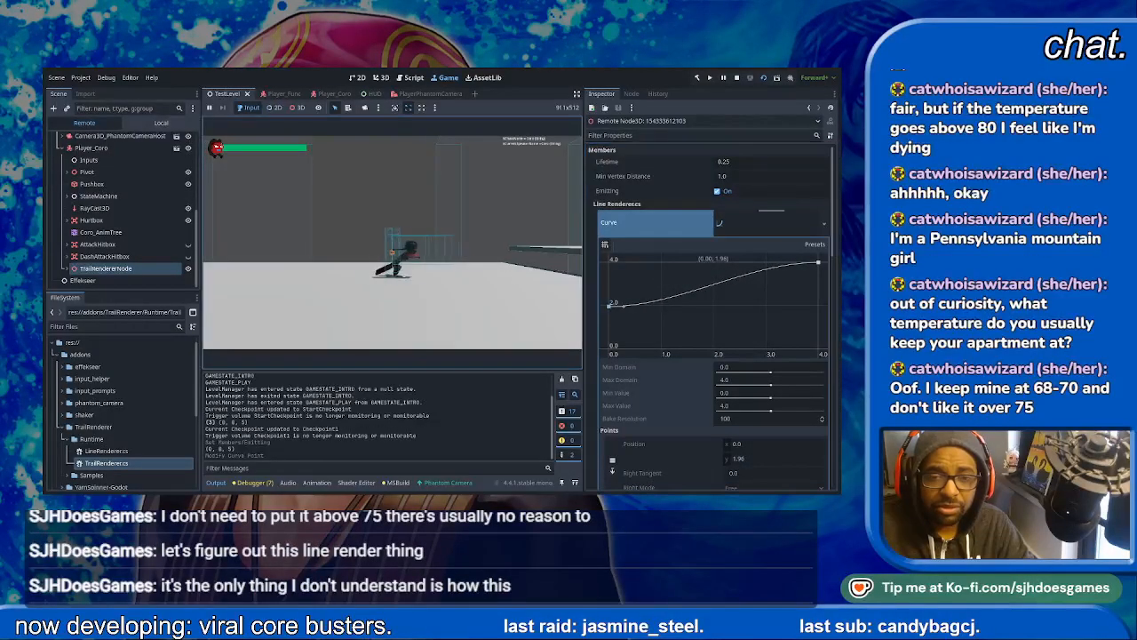
key(Left)
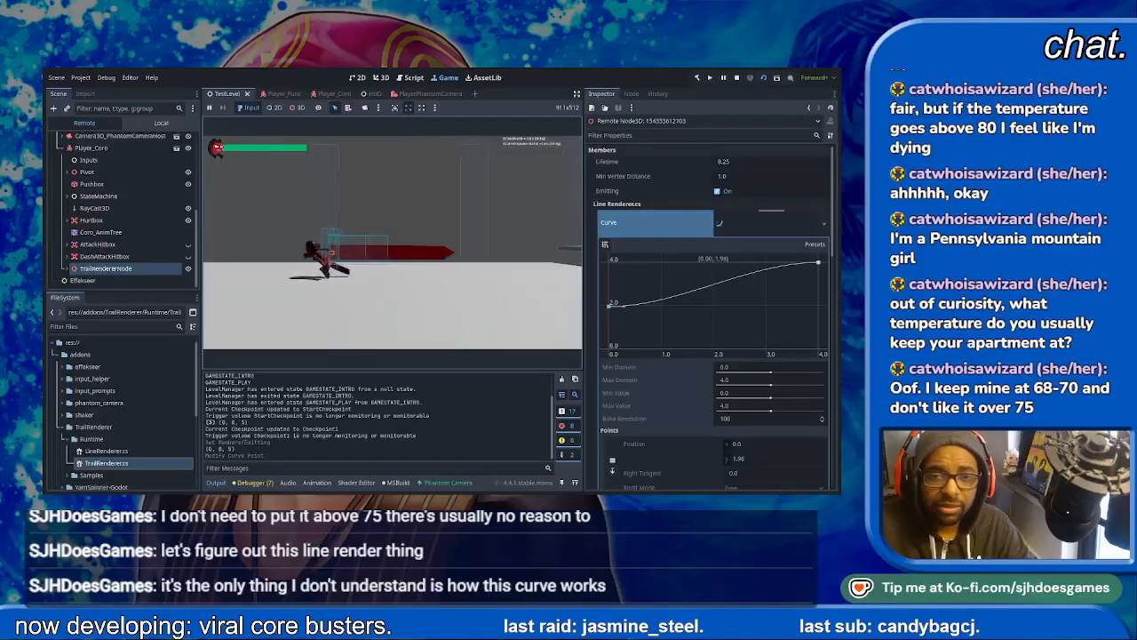
- Raise the trail curve's first point to 4.0, lower its last point to 2.0, and test the trail in both directions
drag(608, 307, 608, 261)
drag(819, 264, 832, 308)
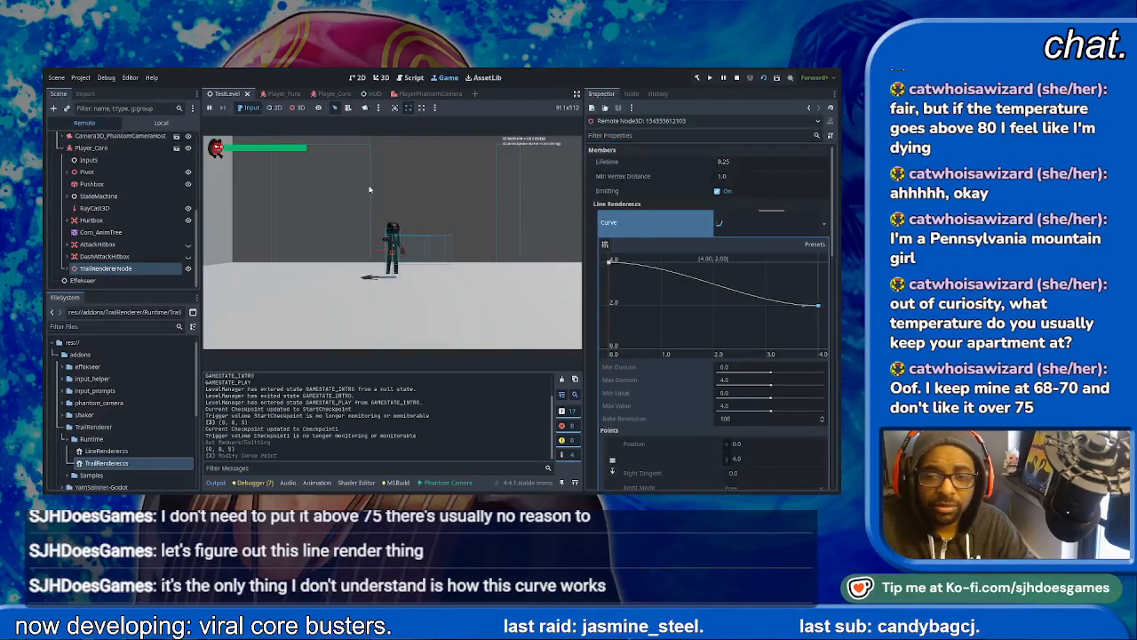
click(373, 187)
key(a)
key(a)
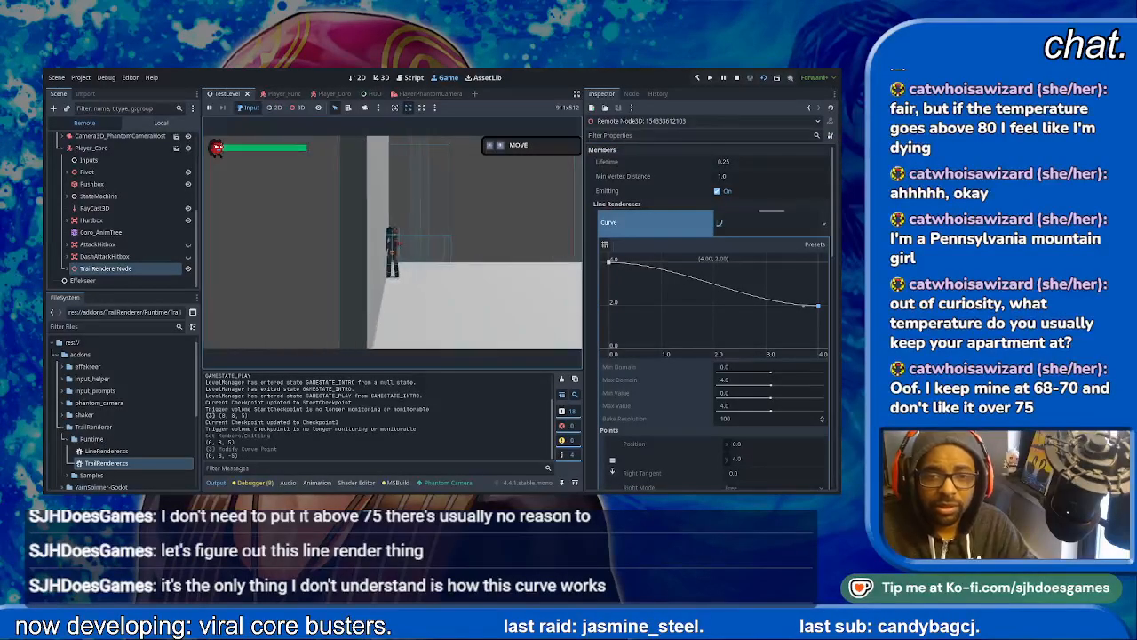
key(d)
key(d)
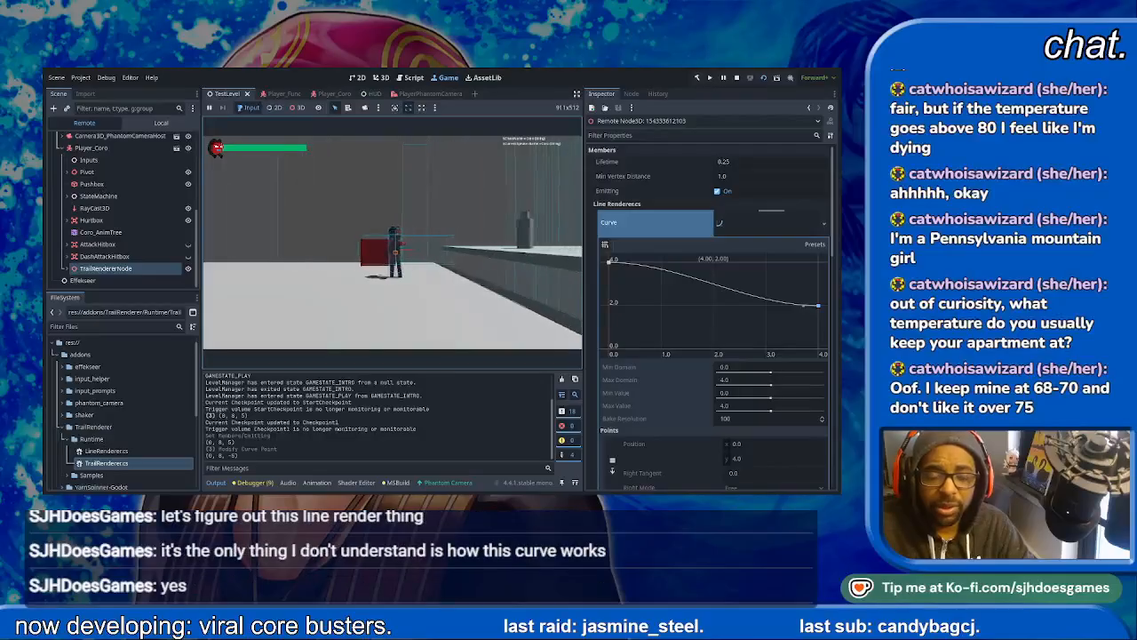
- Raise the trail curve's last point to 4.0, then load the flat curve preset and test the trail in both directions
drag(817, 304, 817, 261)
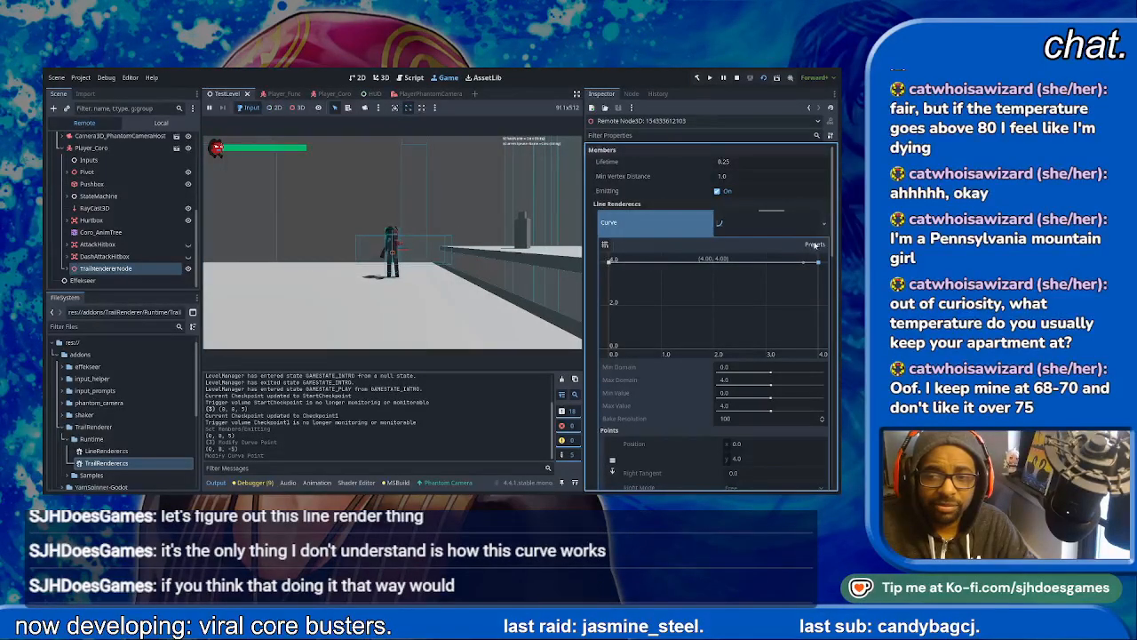
click(818, 258)
click(533, 265)
key(d)
key(a)
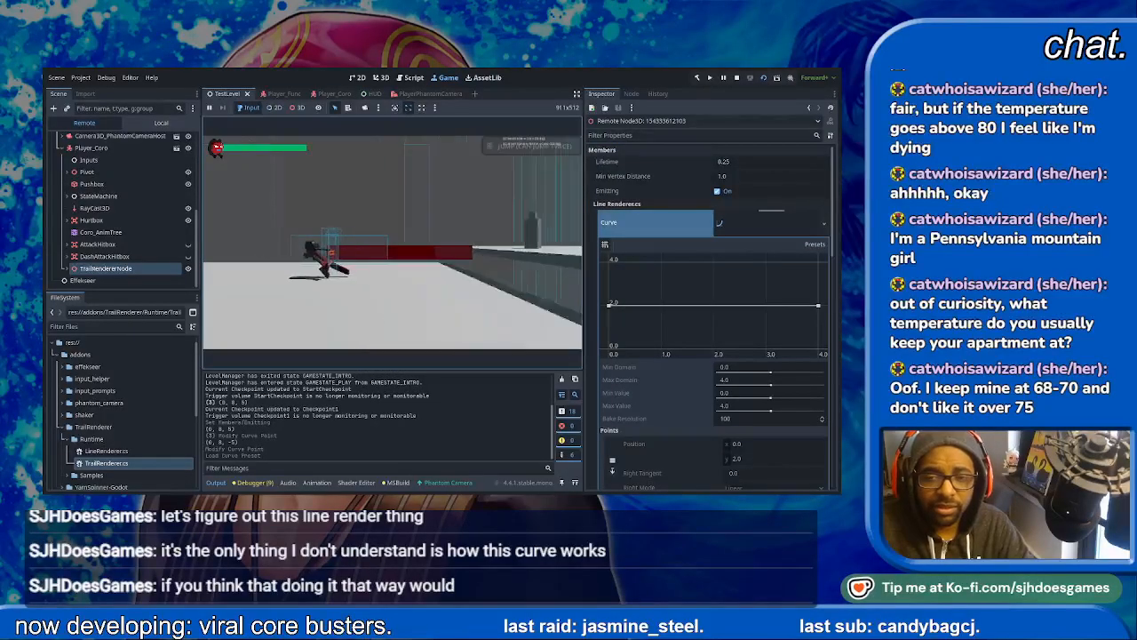
- Load the linear rising preset on the trail curve and move the character both ways to test the taper
click(813, 268)
click(533, 265)
key(a)
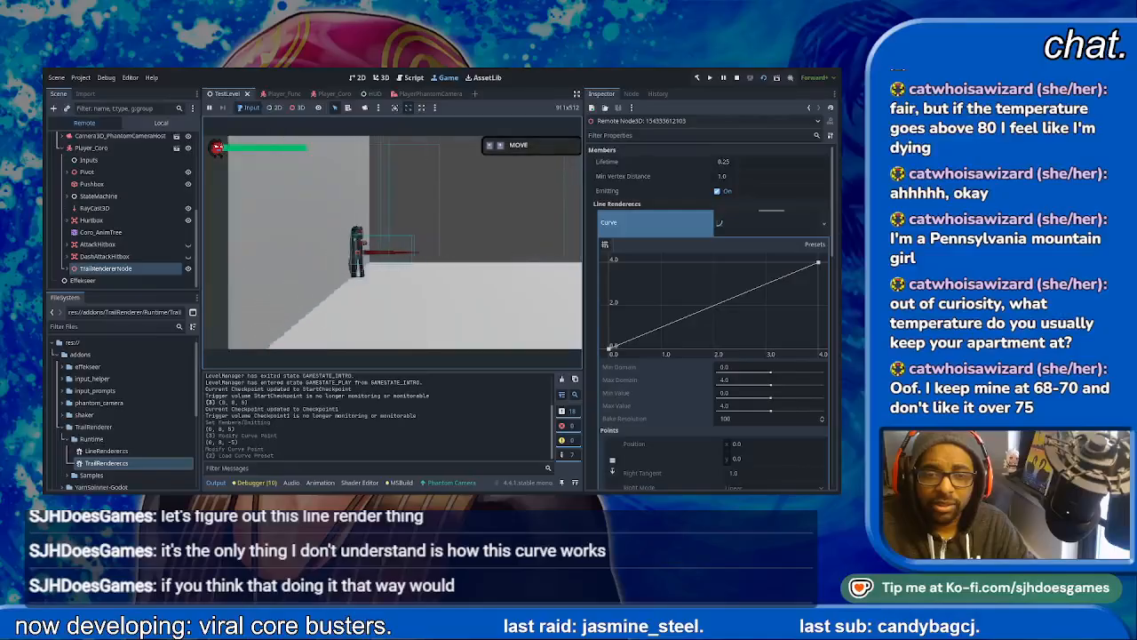
key(d)
key(d)
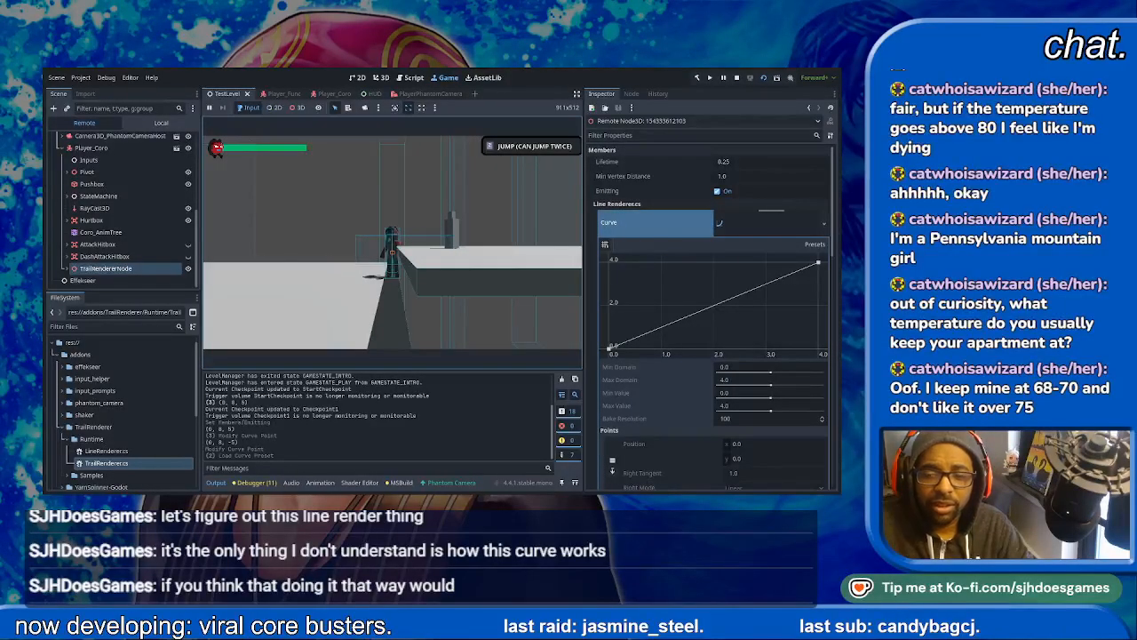
key(a)
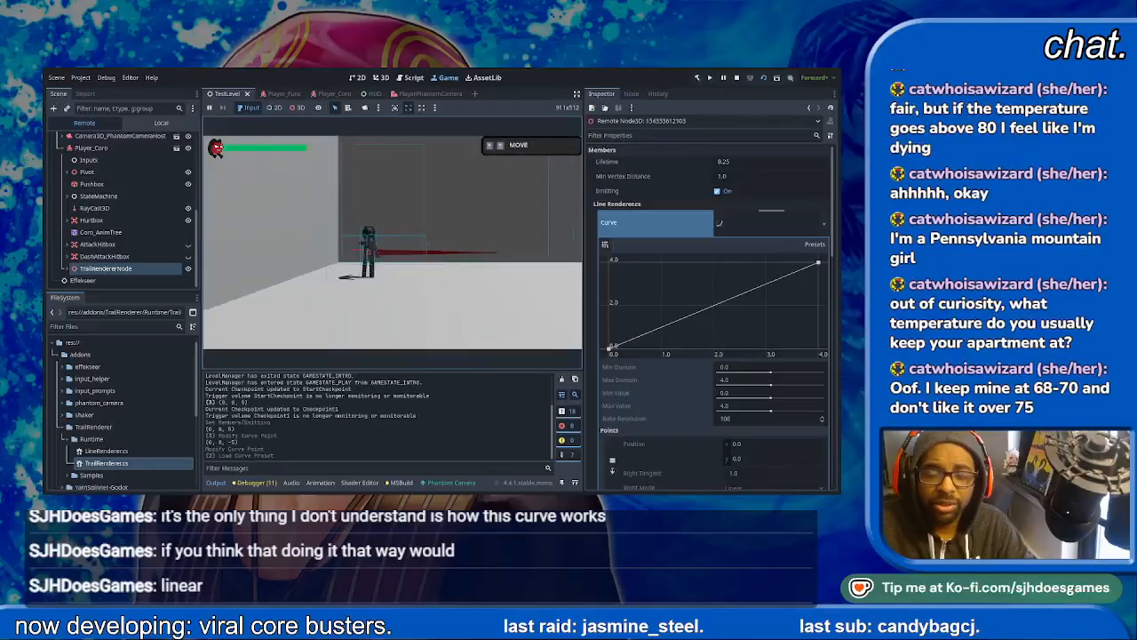
key(d)
- Set the trail's Min Vertex Distance to 2 and move the character right to test it
click(748, 176)
text(2)
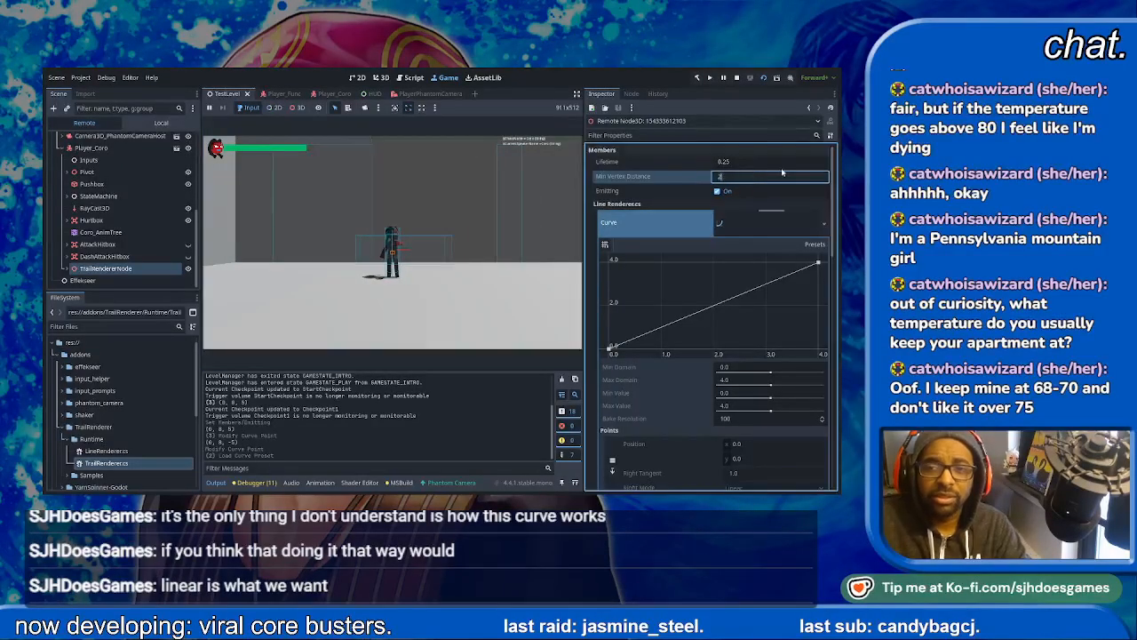
key(Return)
click(376, 273)
key(d)
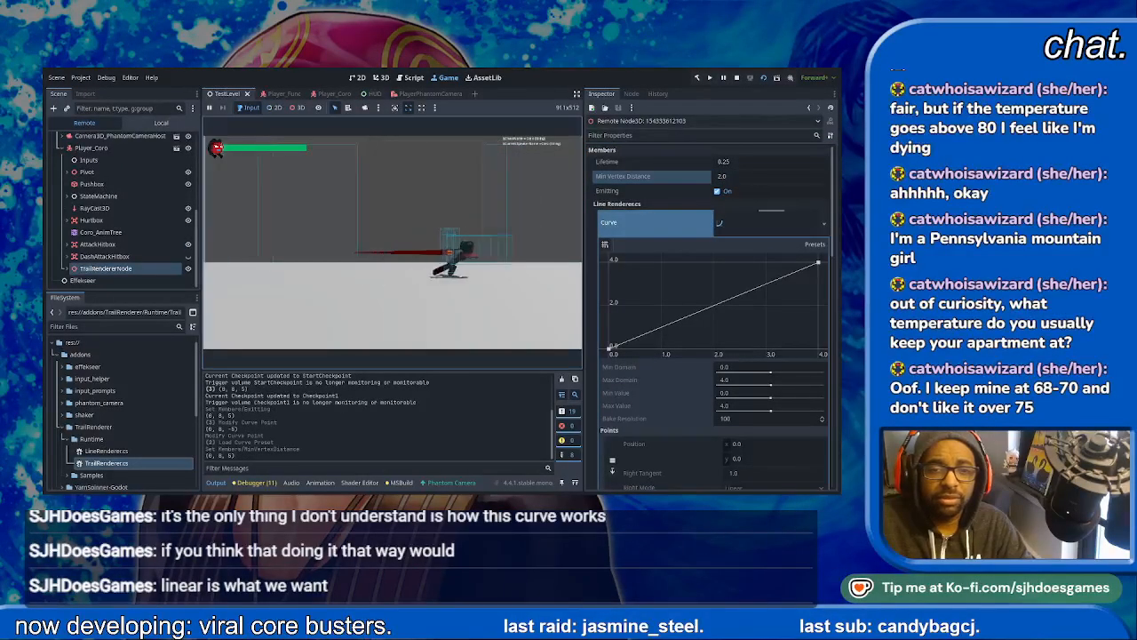
- Move the character both ways, then examine the TrailRendererNode's curve range, curve points, material and color gradient settings
key(a)
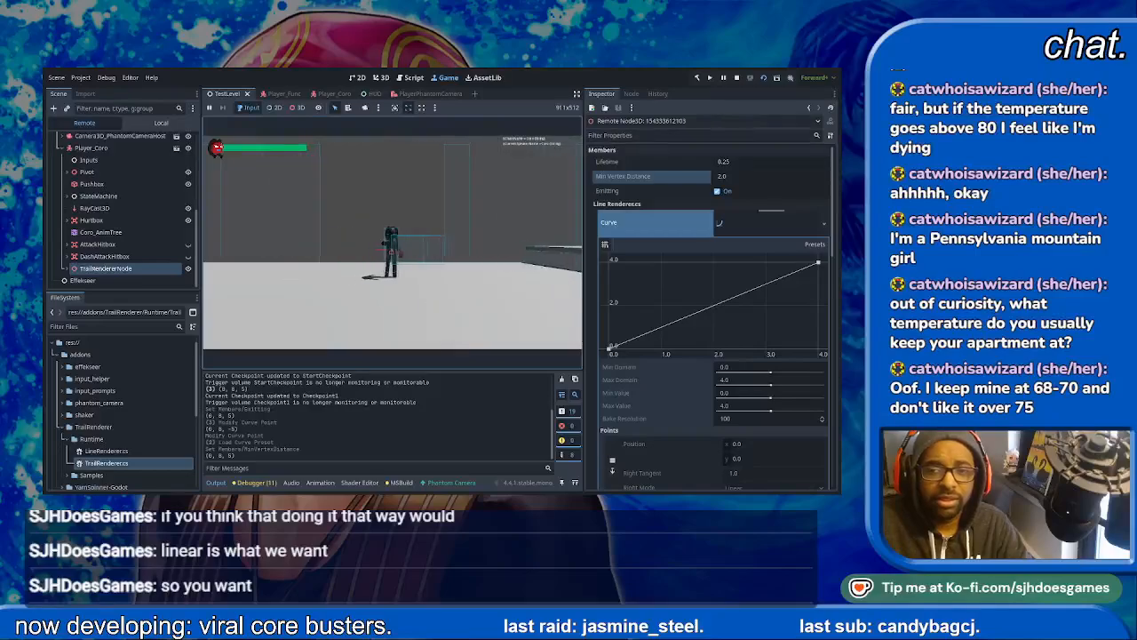
key(d)
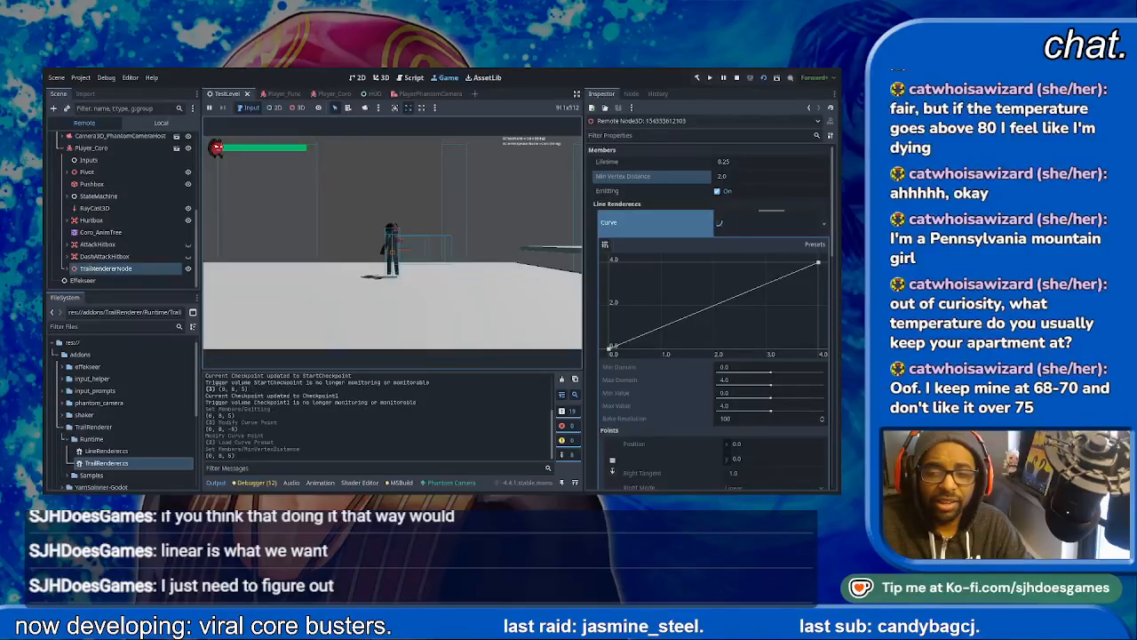
click(725, 394)
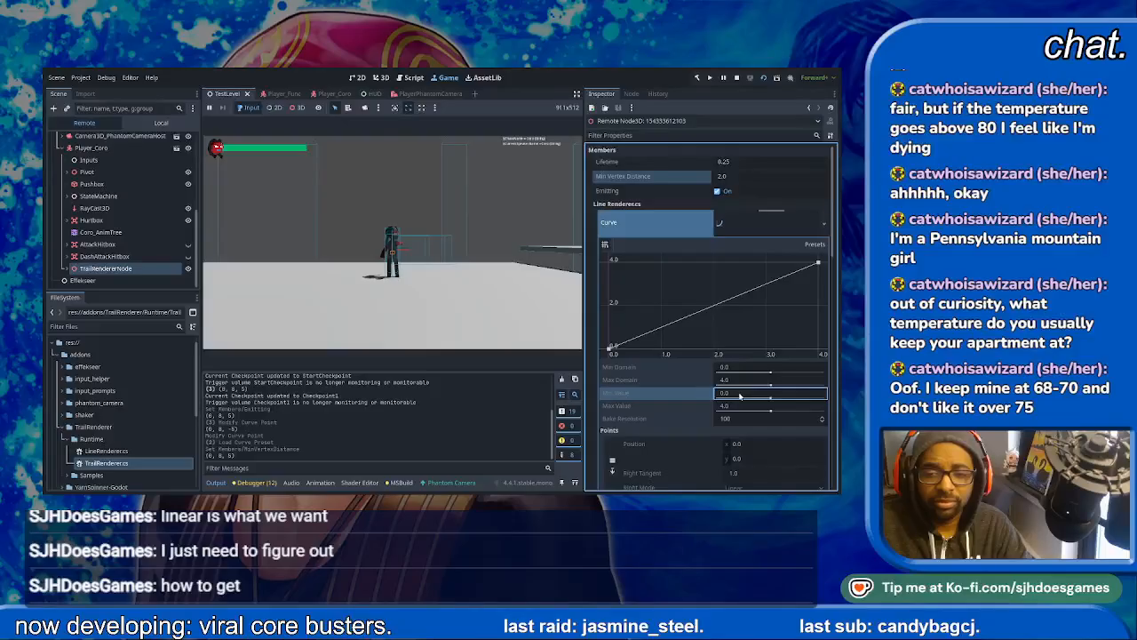
scroll(739, 396, down, 4)
scroll(749, 324, up, 1)
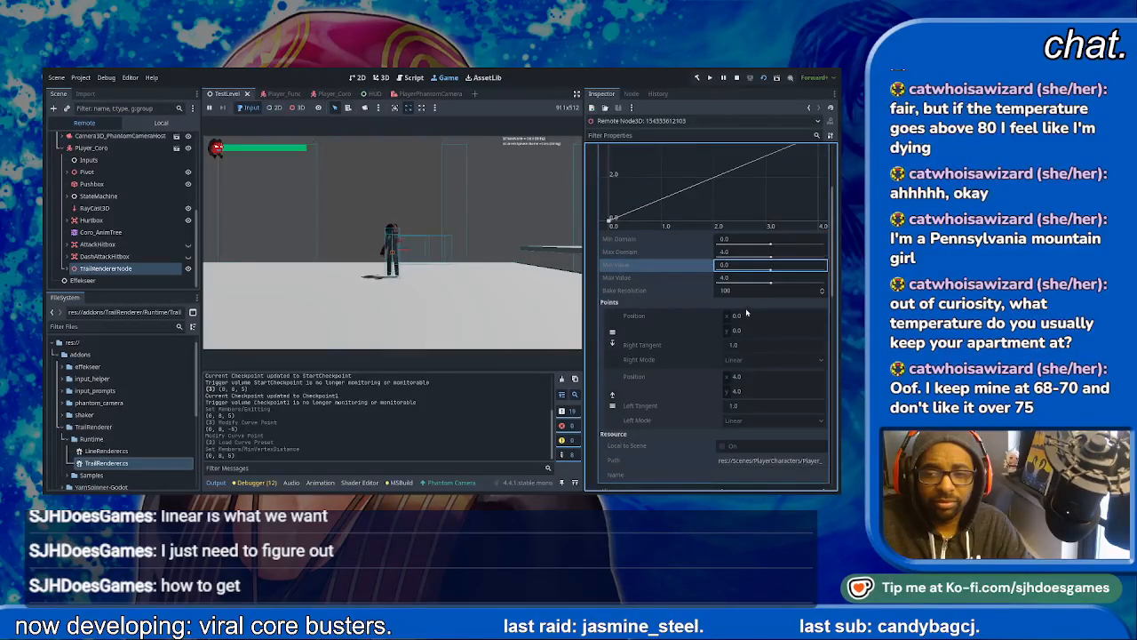
scroll(682, 289, up, 1)
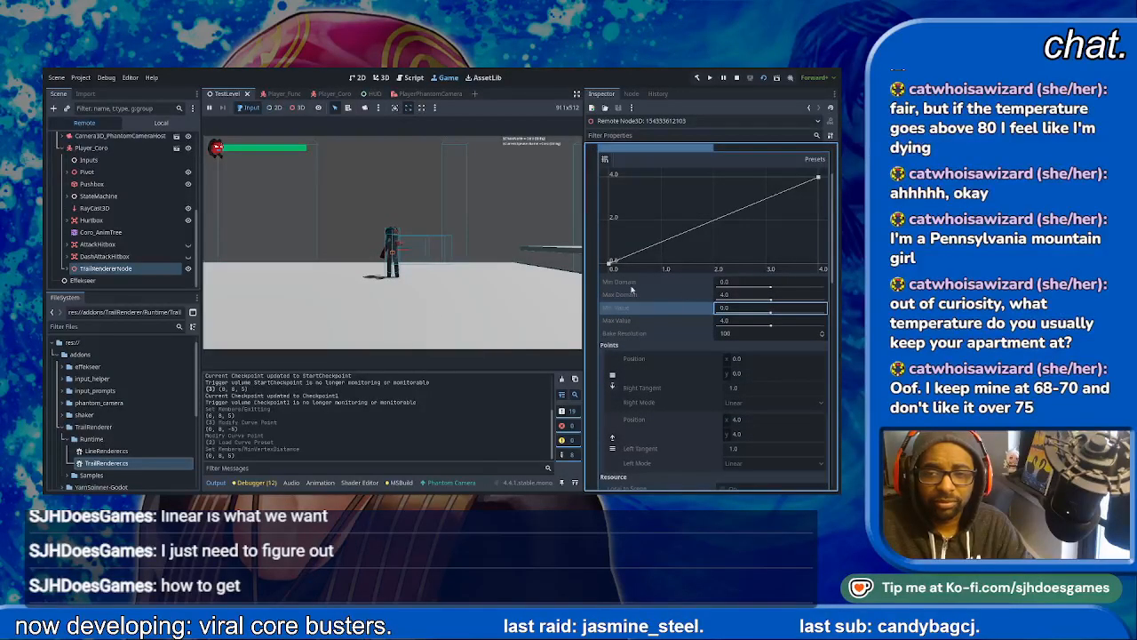
scroll(697, 284, up, 2)
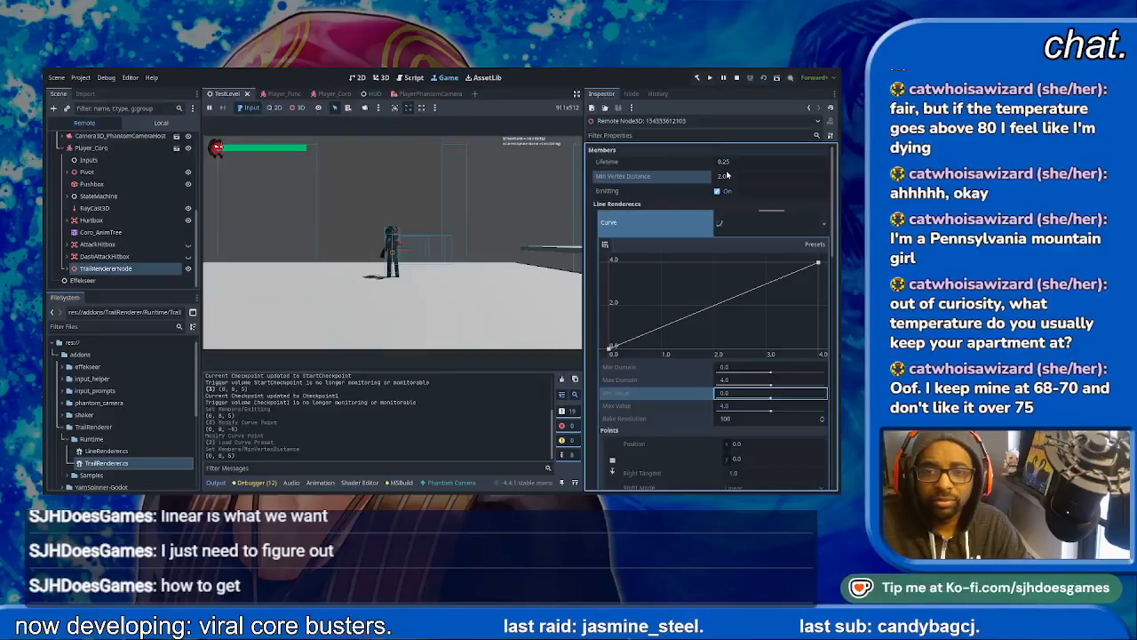
scroll(720, 298, down, 7)
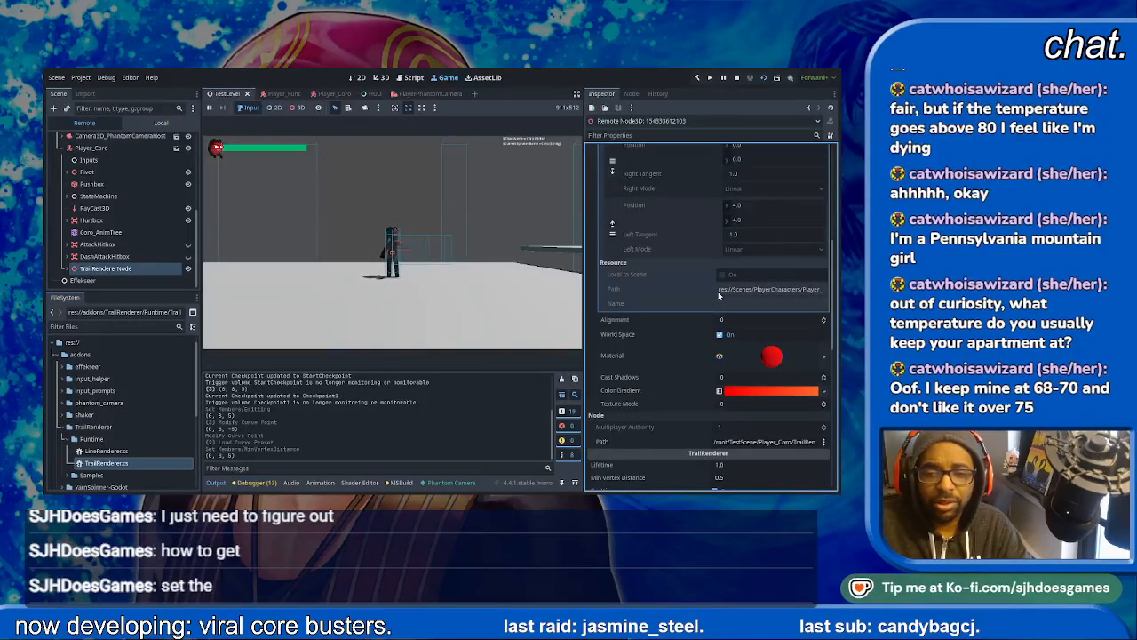
- Run and jump with the character repeatedly in both directions to examine the trail's taper on the ground and in the air
click(487, 272)
key(Left)
key(space)
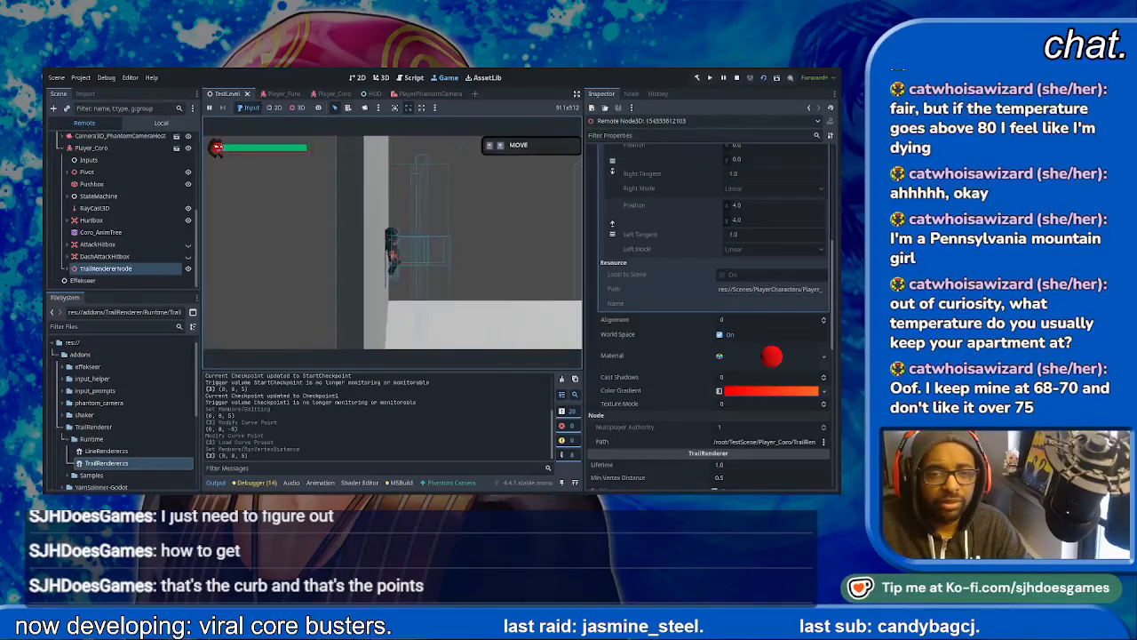
key(space)
key(Right)
key(Left)
key(Left)
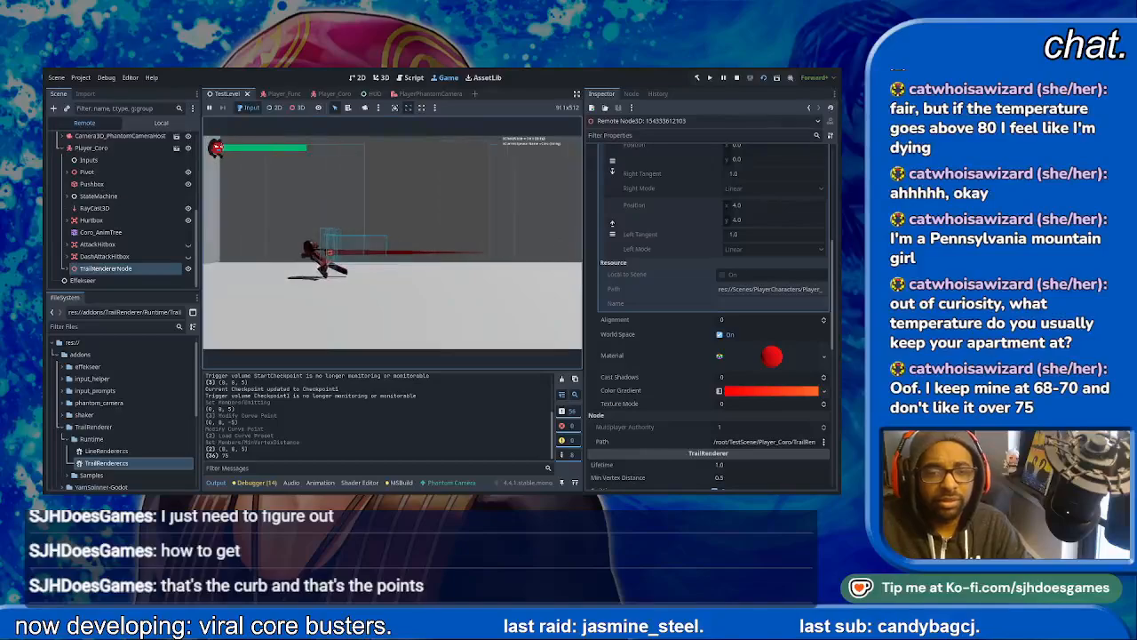
key(space)
key(Right)
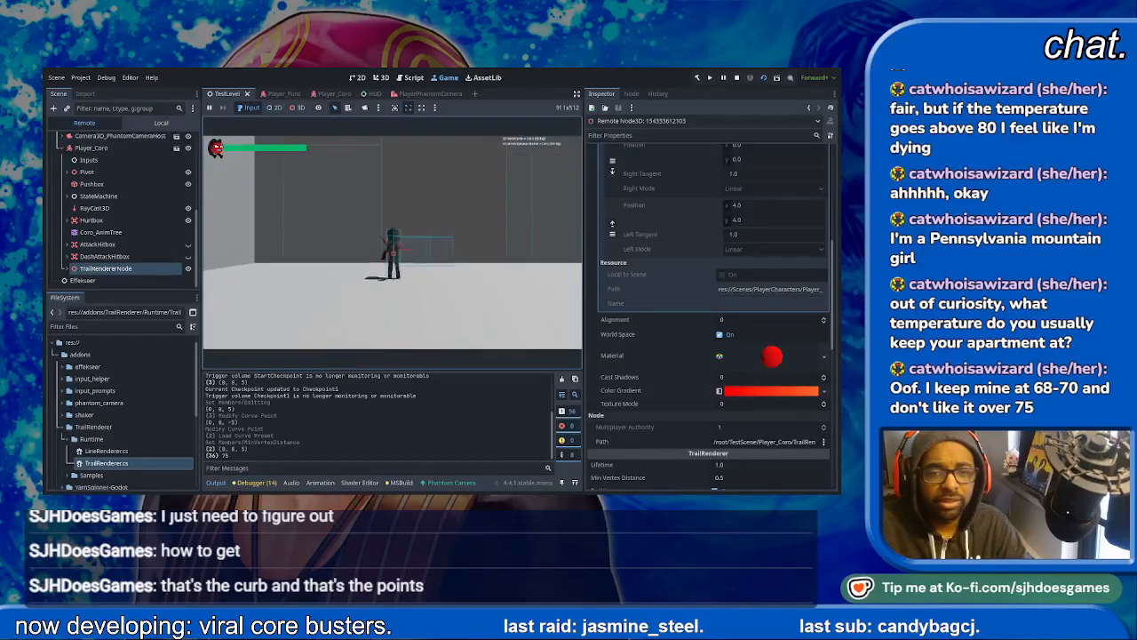
key(space)
key(space)
key(space)
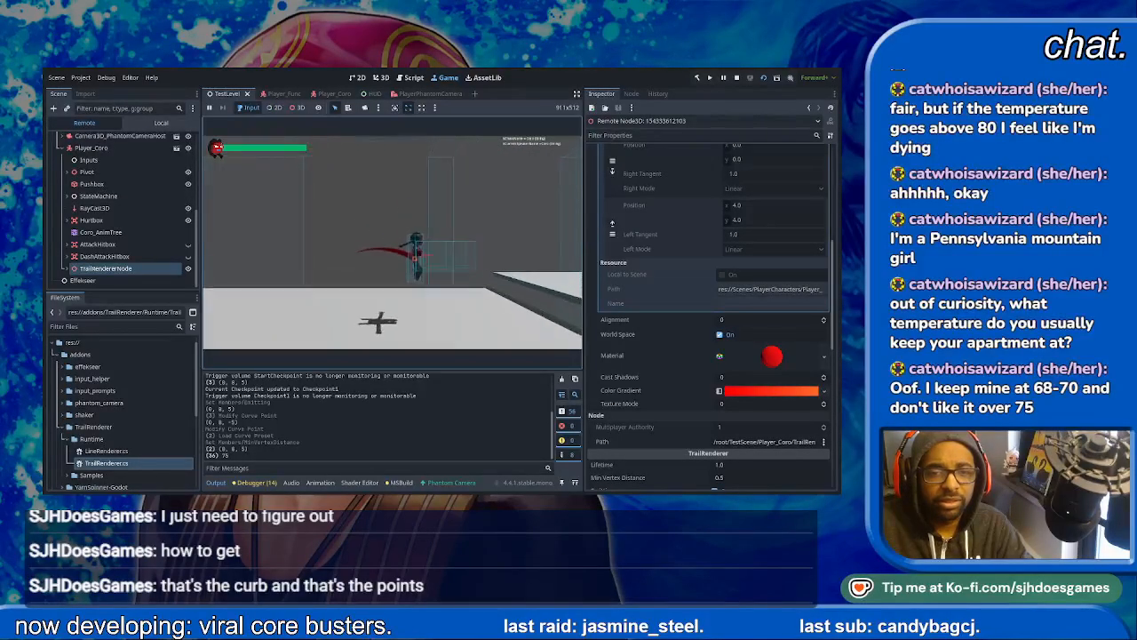
key(space)
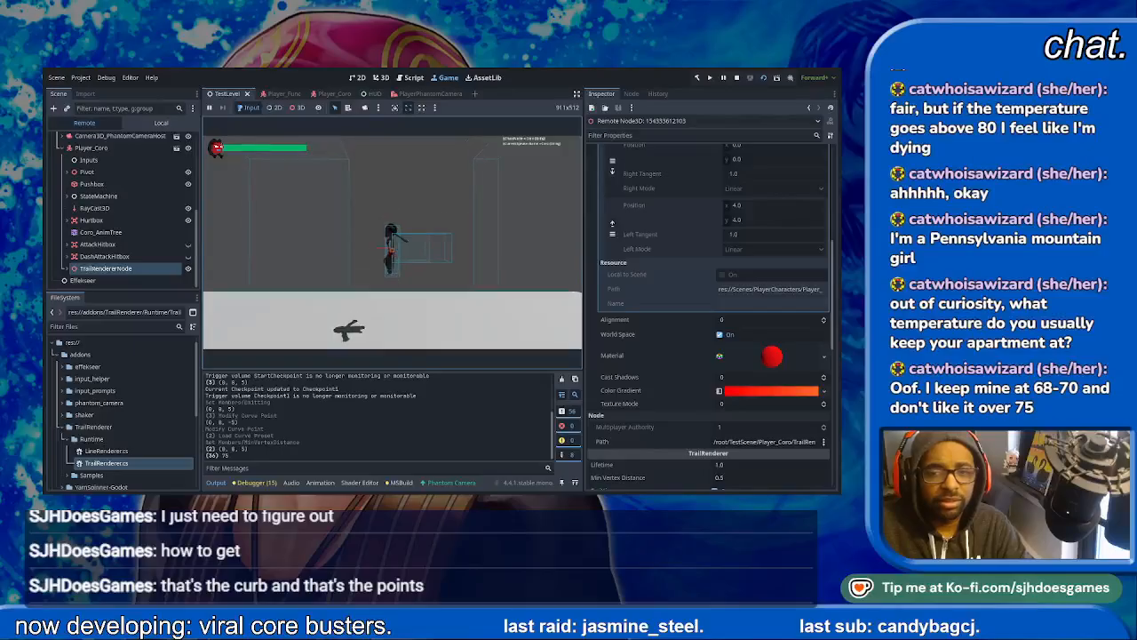
key(space)
key(Left)
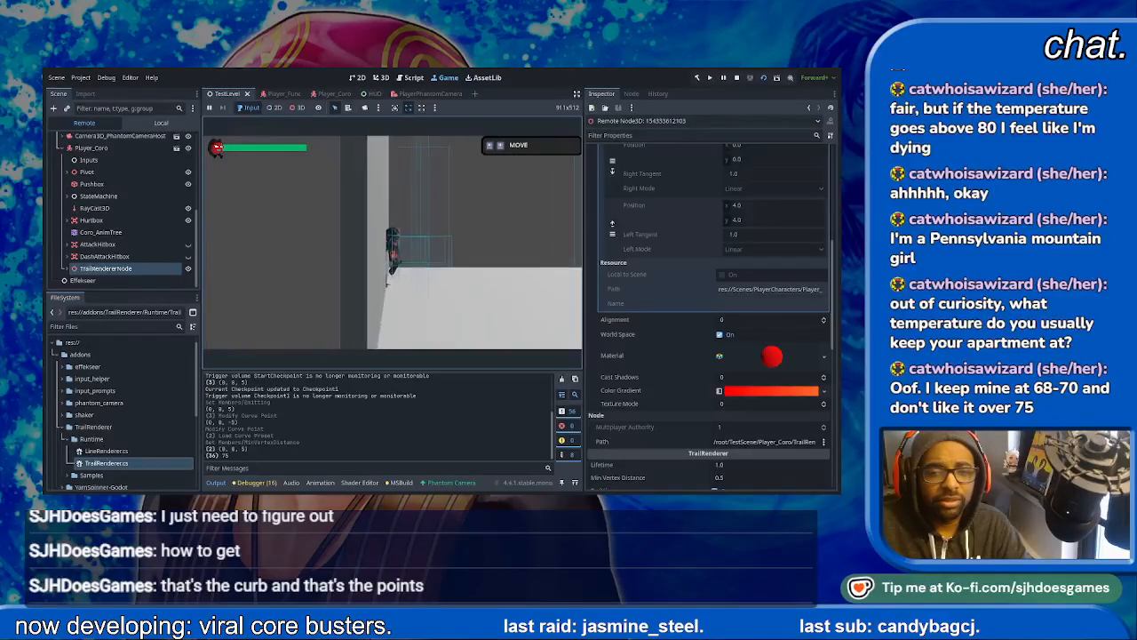
key(Right)
key(space)
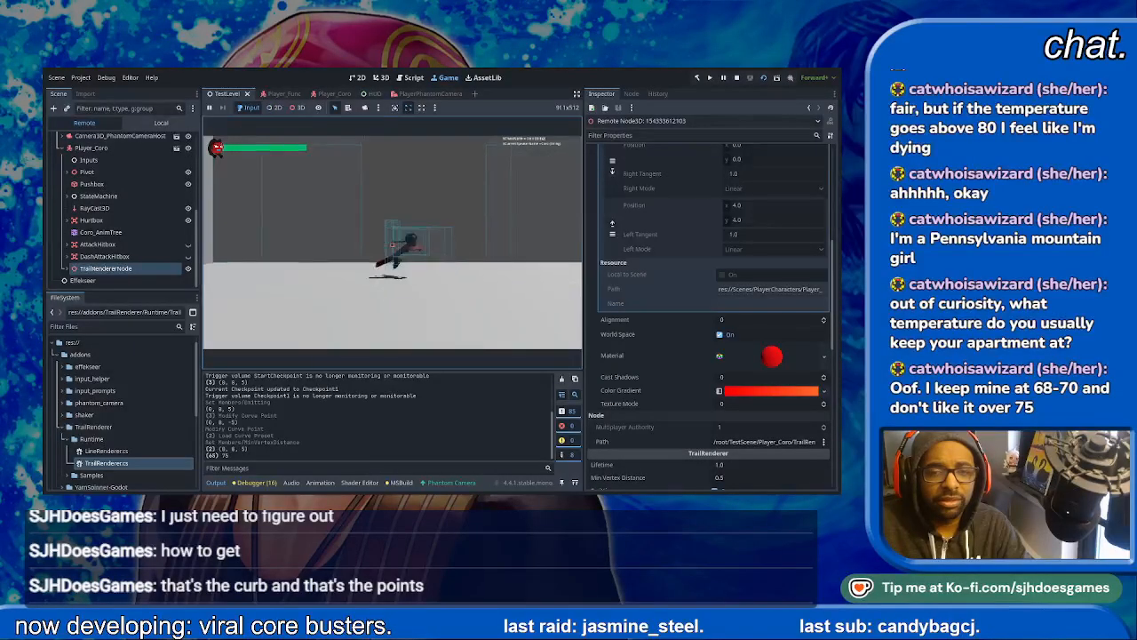
- Stop the running test level and open the Player_Coro scene for editing
scroll(710, 311, up, 6)
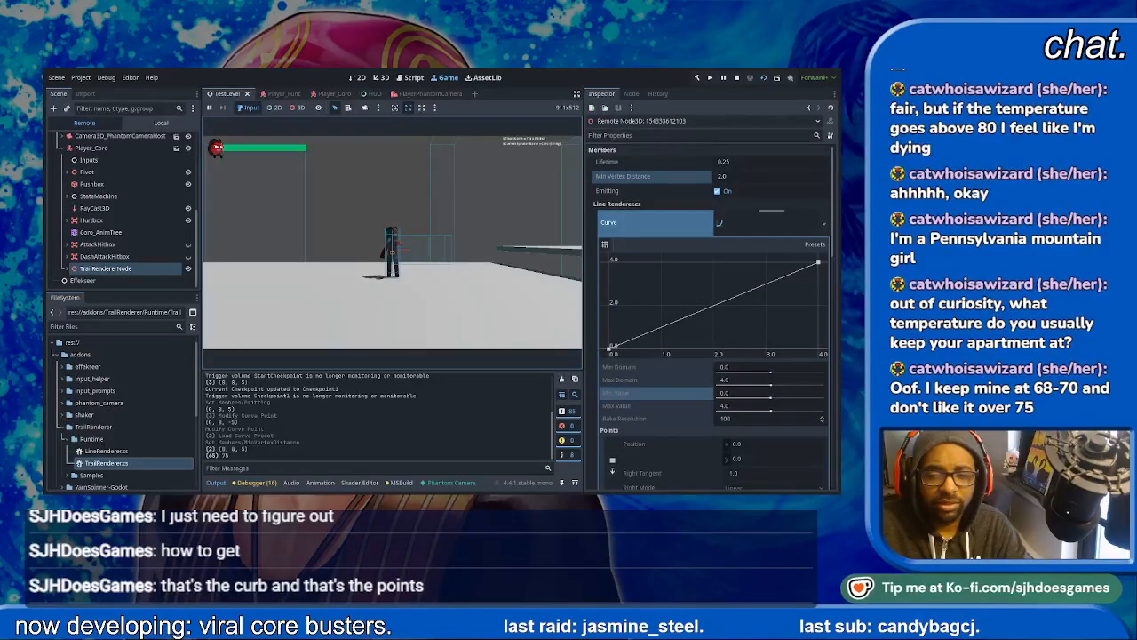
click(726, 406)
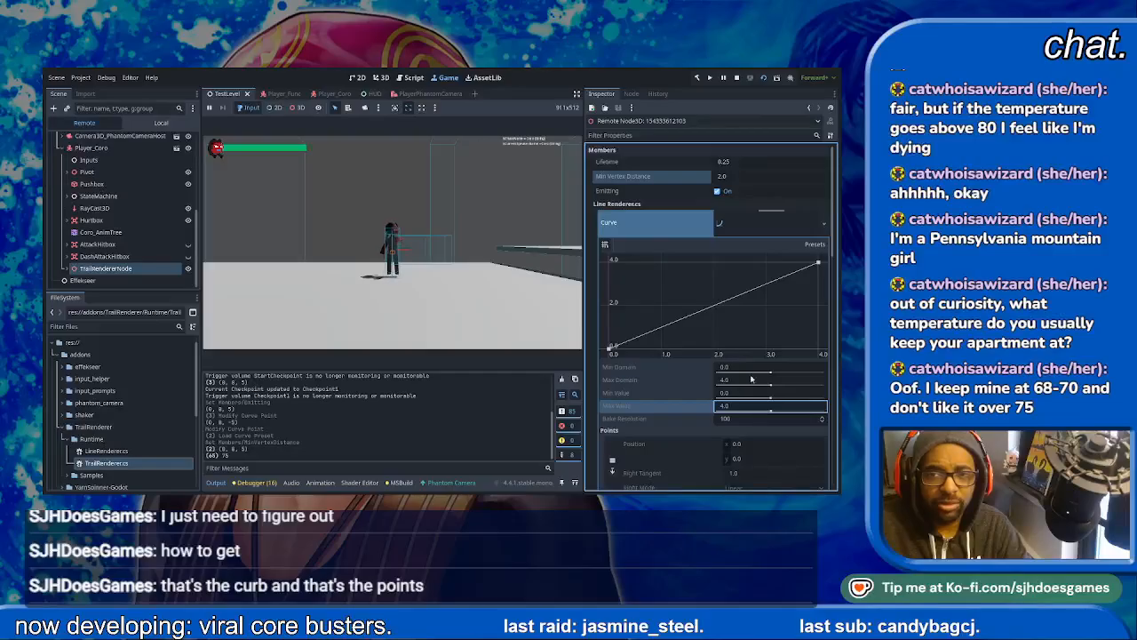
click(736, 78)
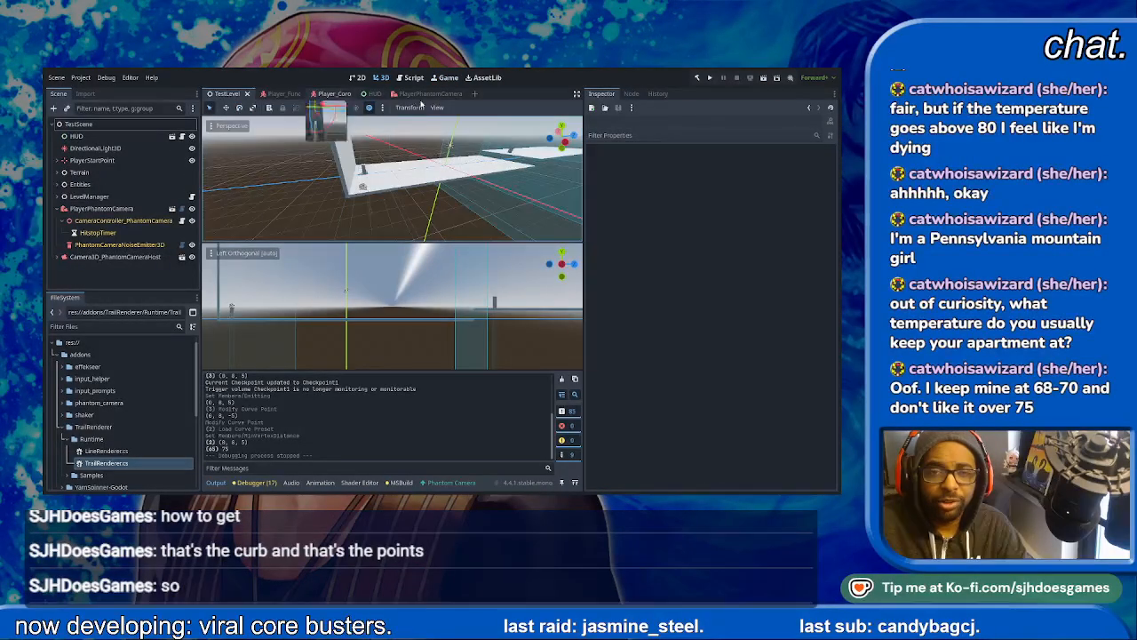
click(330, 94)
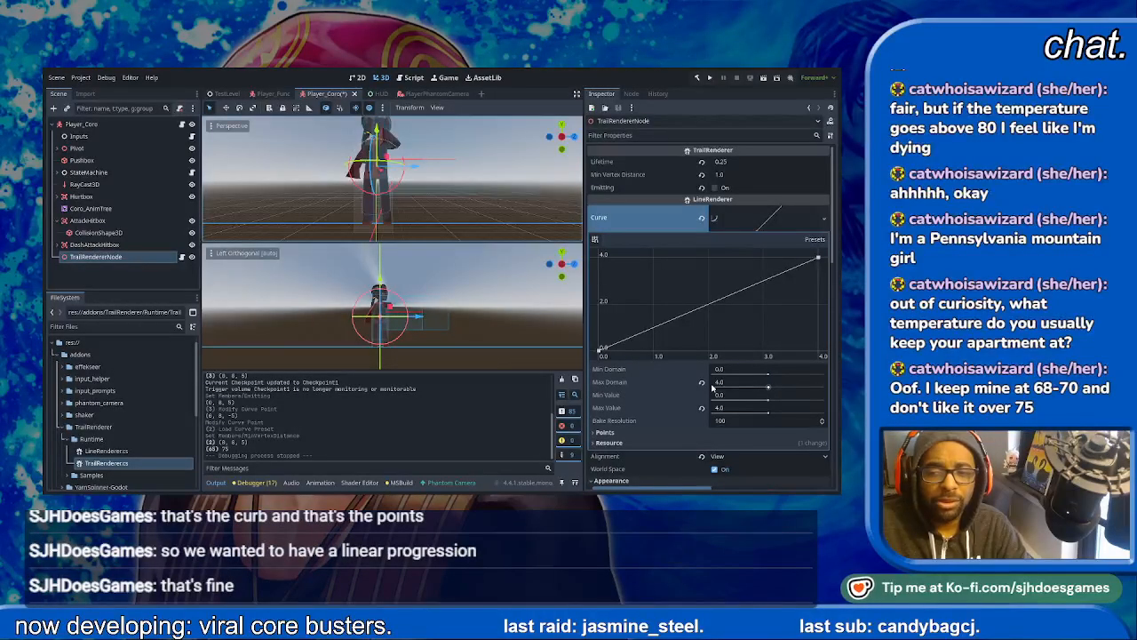
- Raise the first point of the TrailRendererNode's curve to 2.0 and save the Player_Coro scene
click(767, 397)
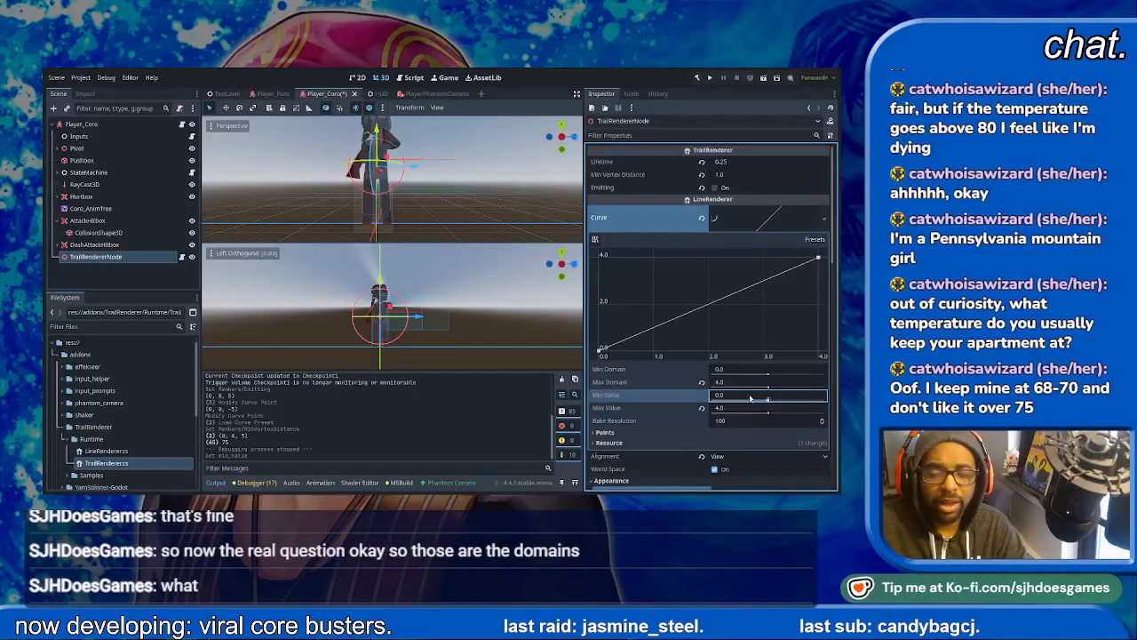
click(787, 370)
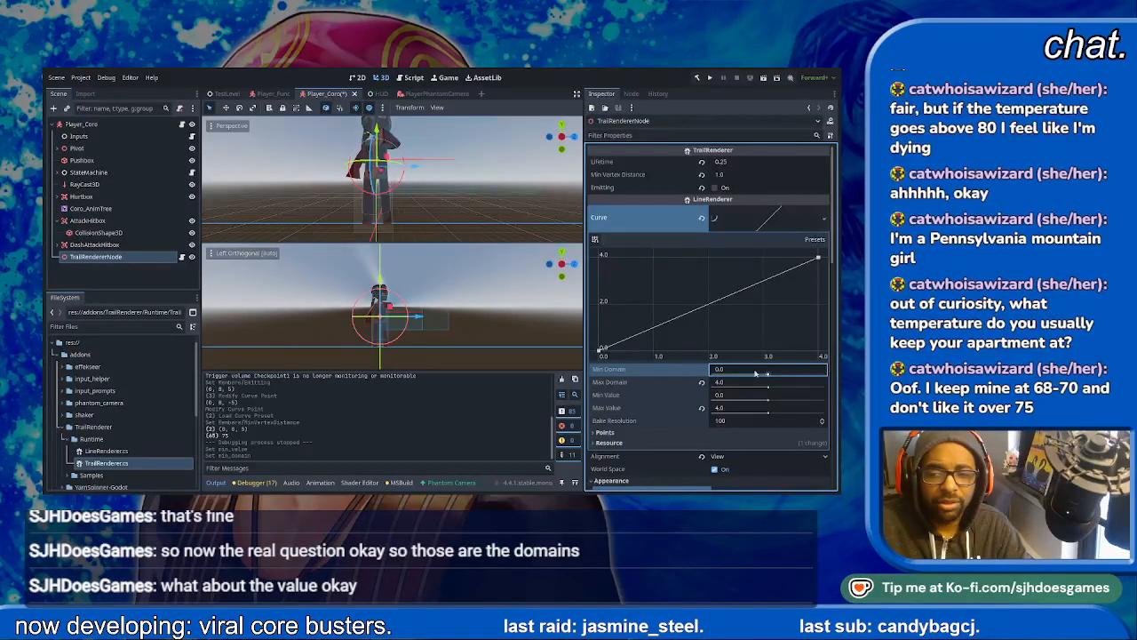
drag(601, 350, 600, 306)
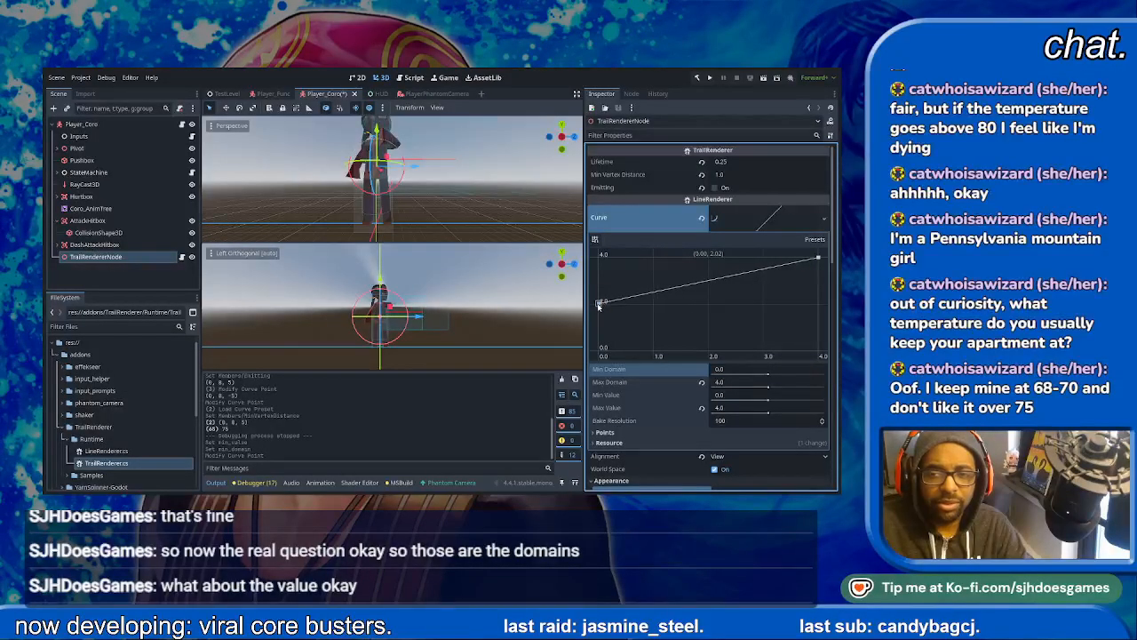
key(ctrl+s)
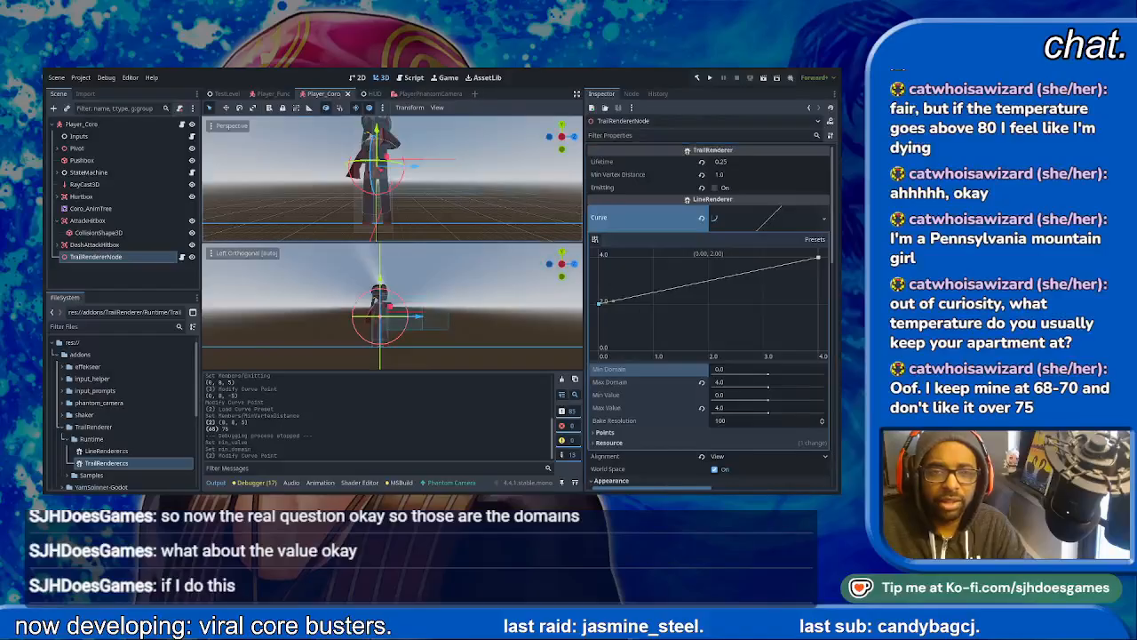
- Enable Emitting on Player_Coro's TrailRendererNode, then return to the TestLevel scene and run it
click(227, 93)
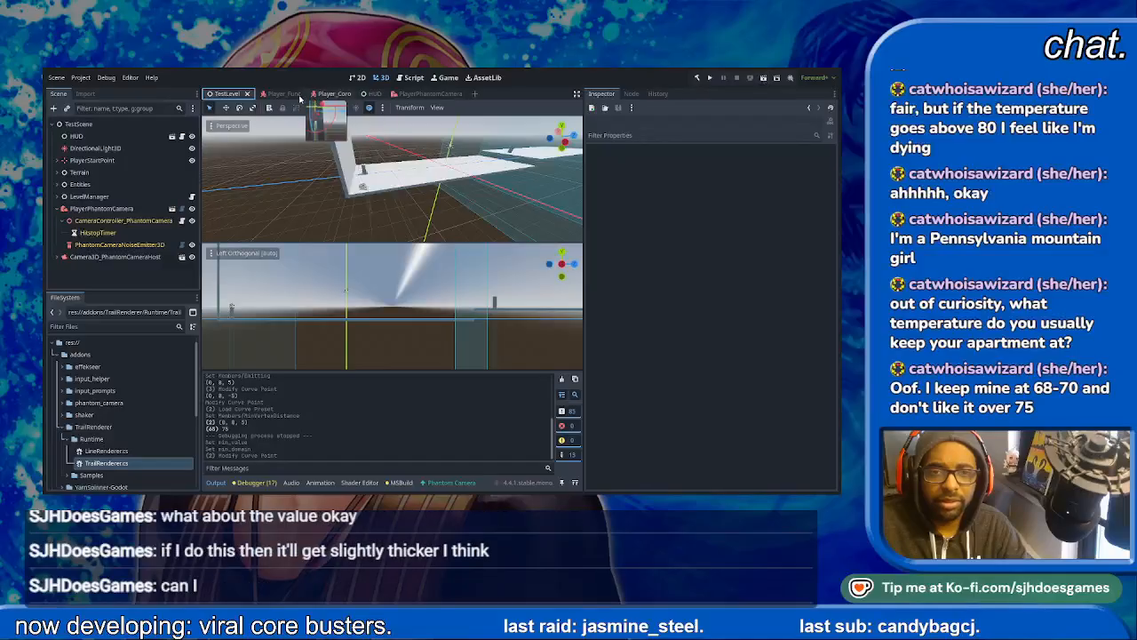
click(343, 95)
click(716, 189)
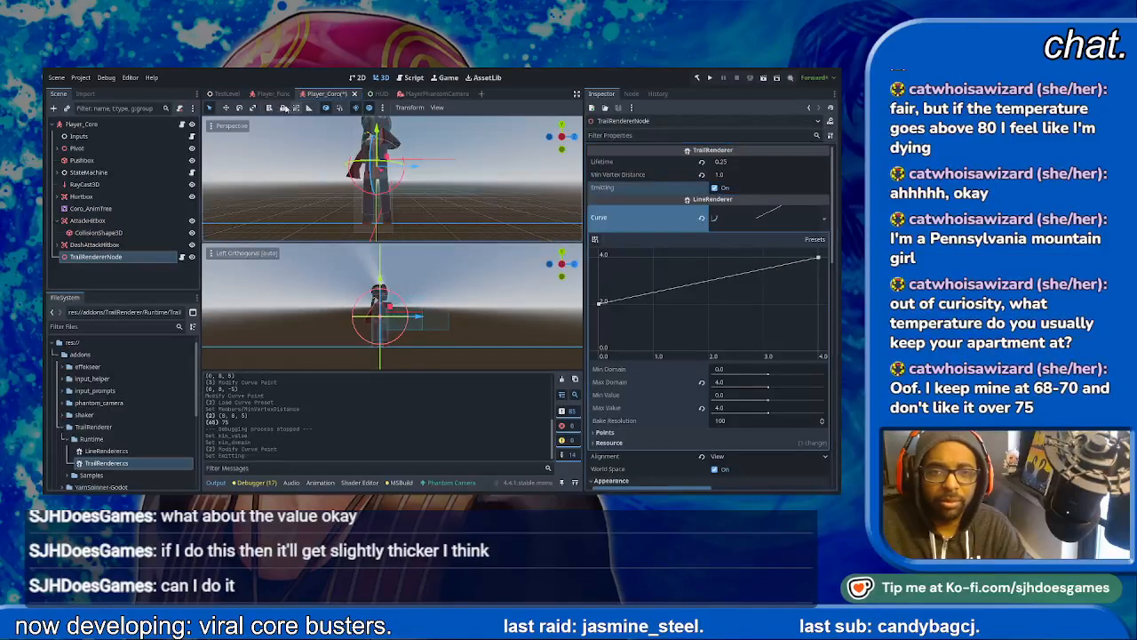
click(227, 93)
click(763, 79)
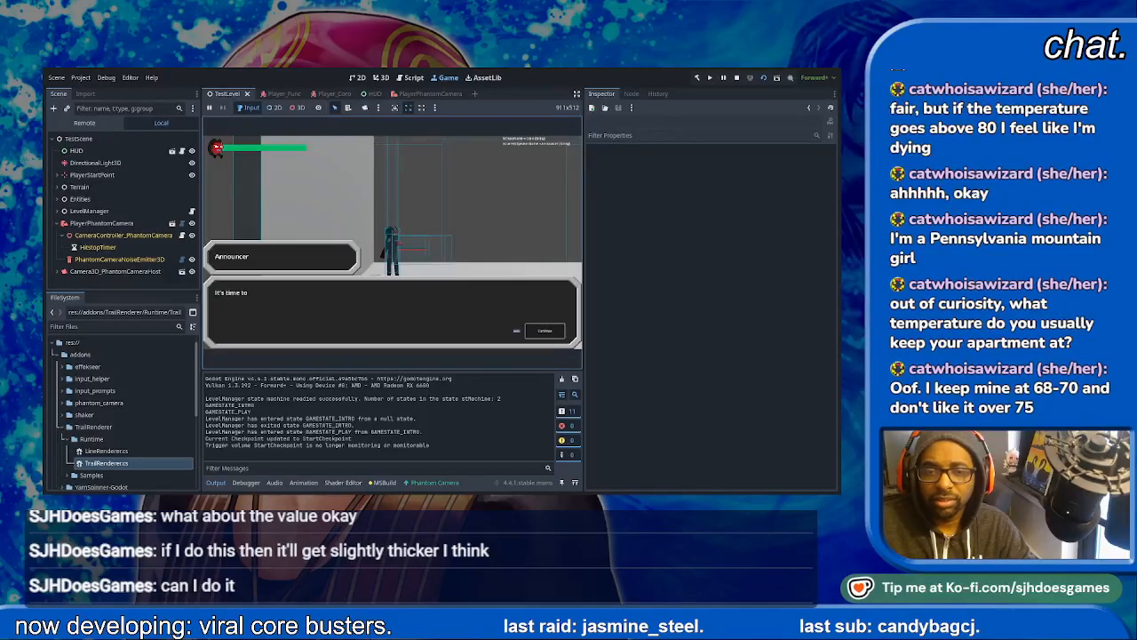
- Dismiss the announcer dialogue, run and jump with the character both ways to test the trail, and stop the level
key(Return)
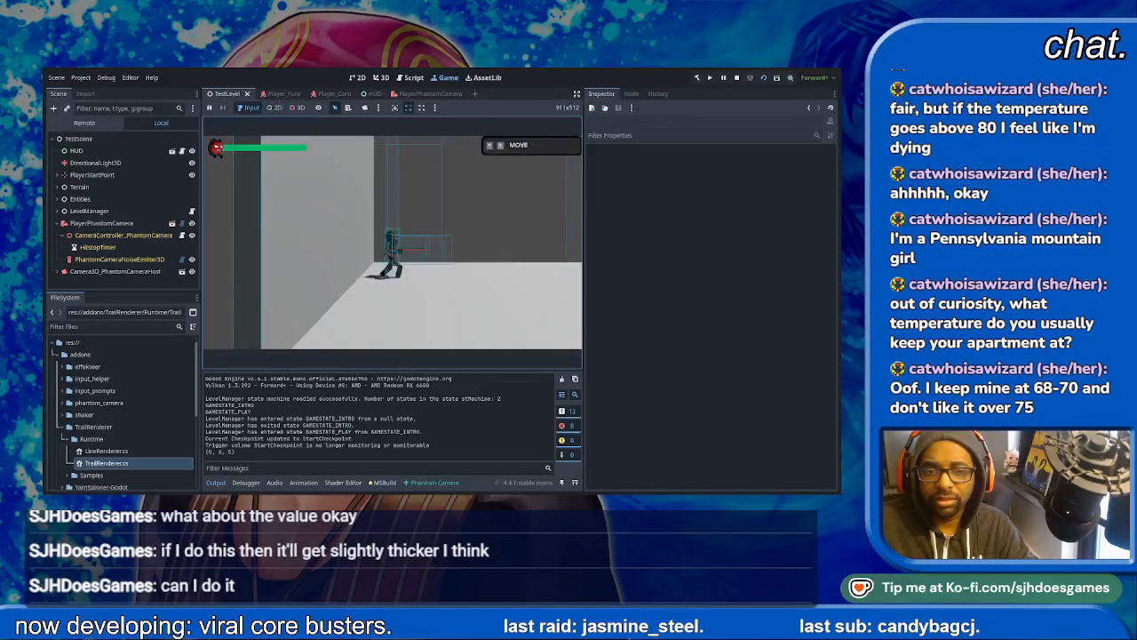
key(d)
key(a)
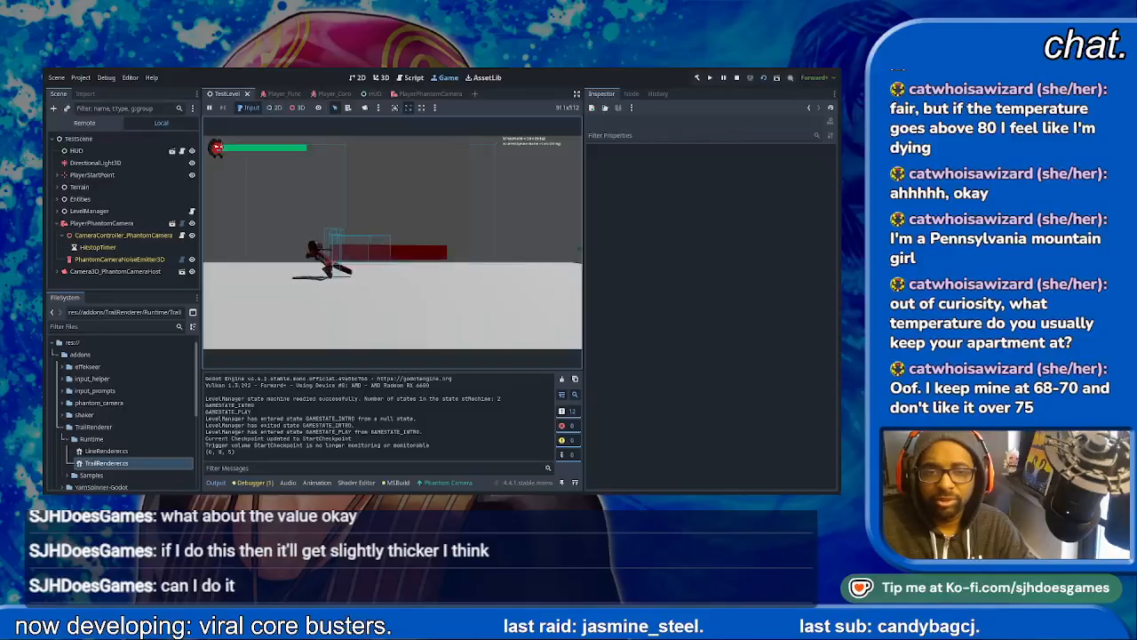
key(d)
key(d)
key(space)
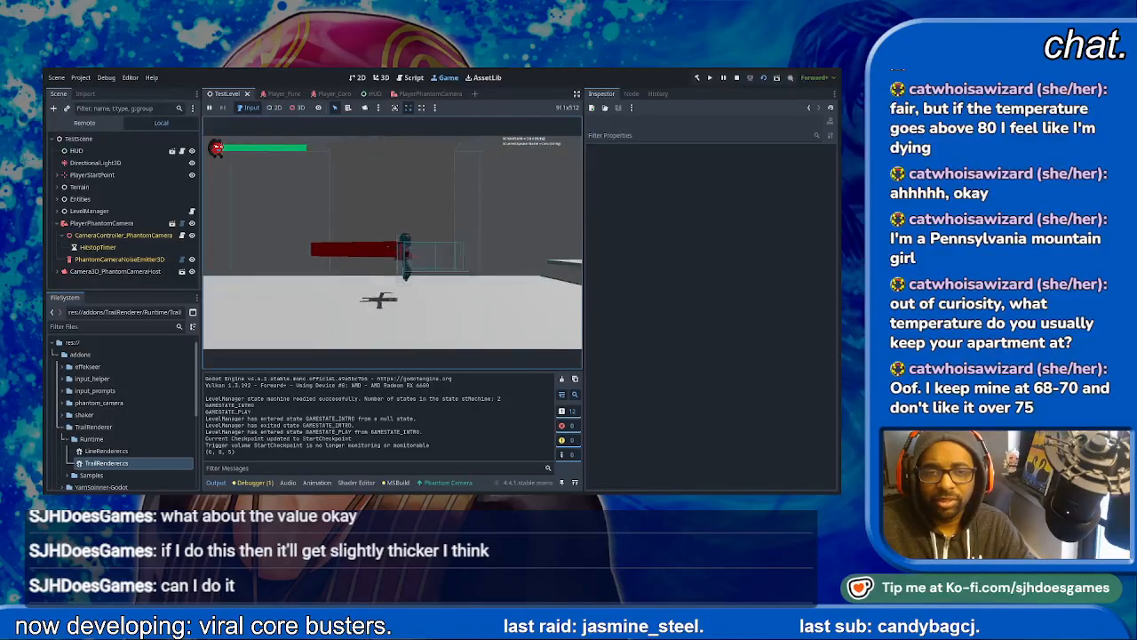
key(a)
key(a)
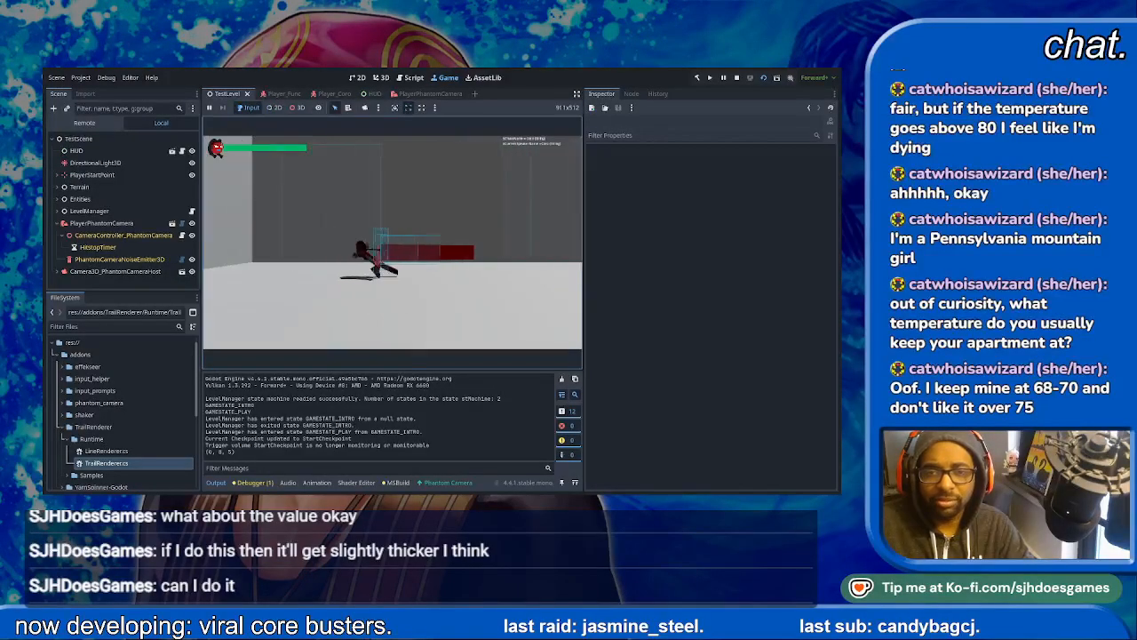
click(736, 77)
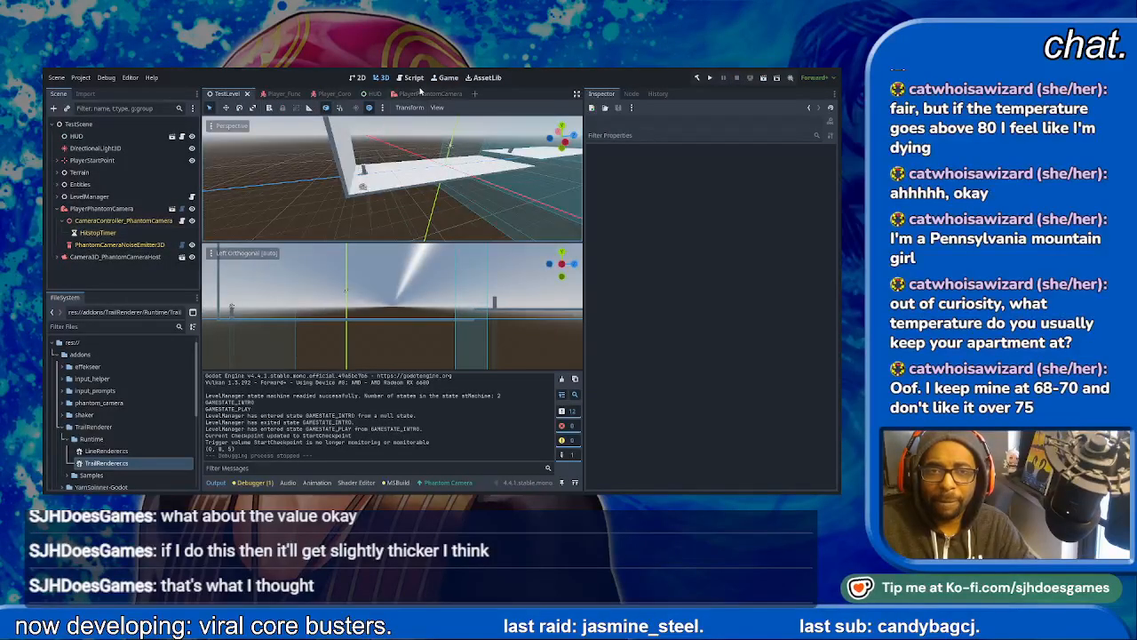
click(421, 93)
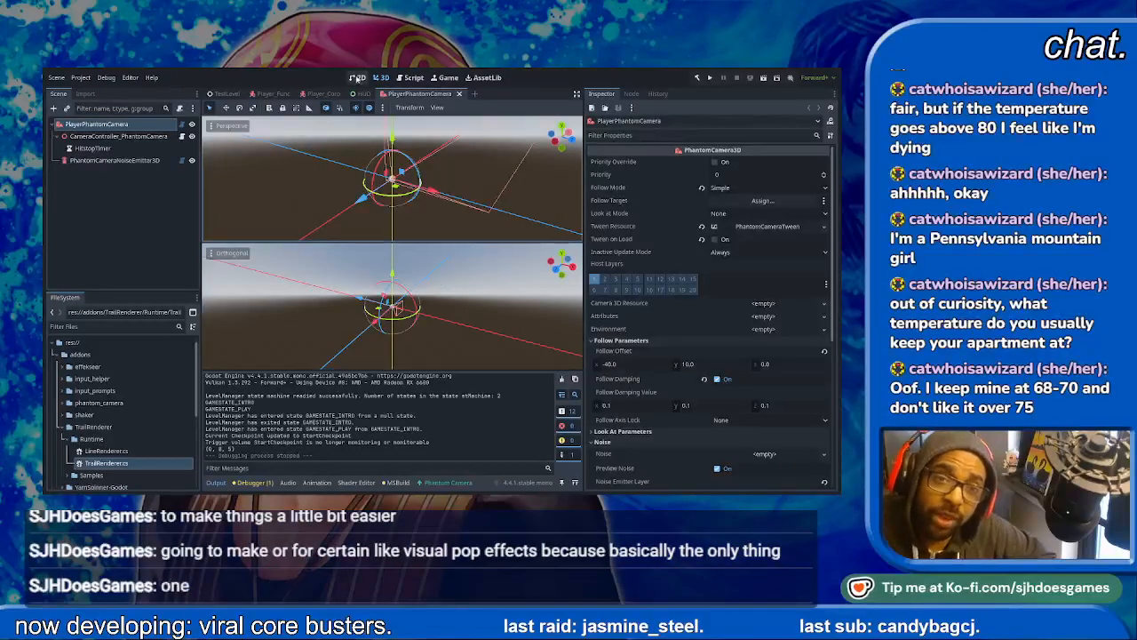
click(226, 93)
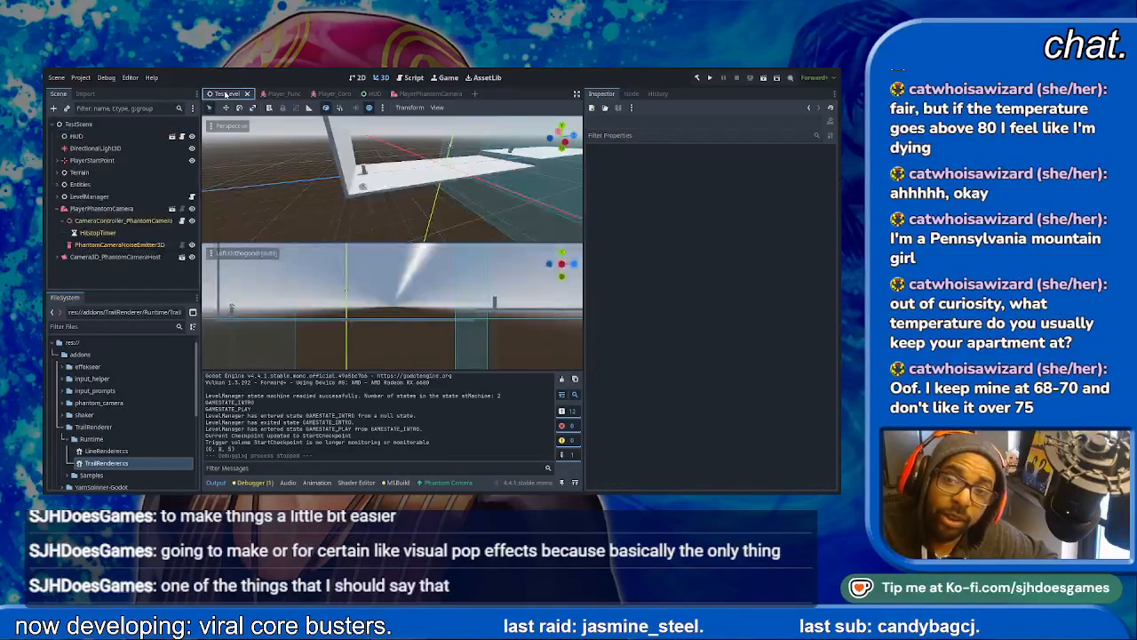
click(272, 94)
click(227, 93)
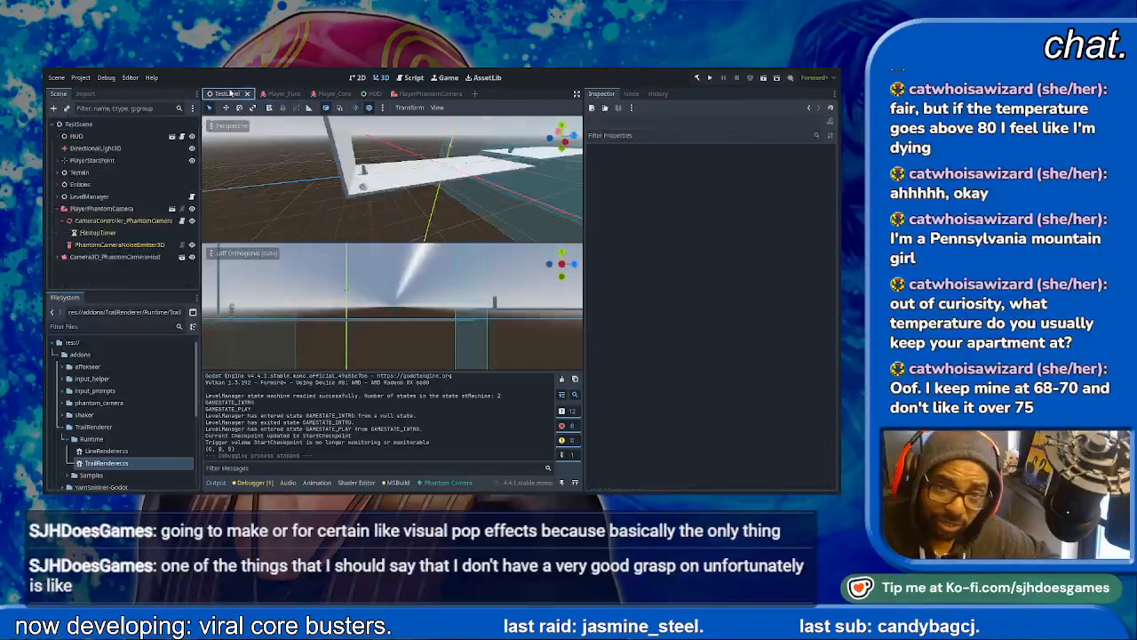
scroll(124, 382, down, 3)
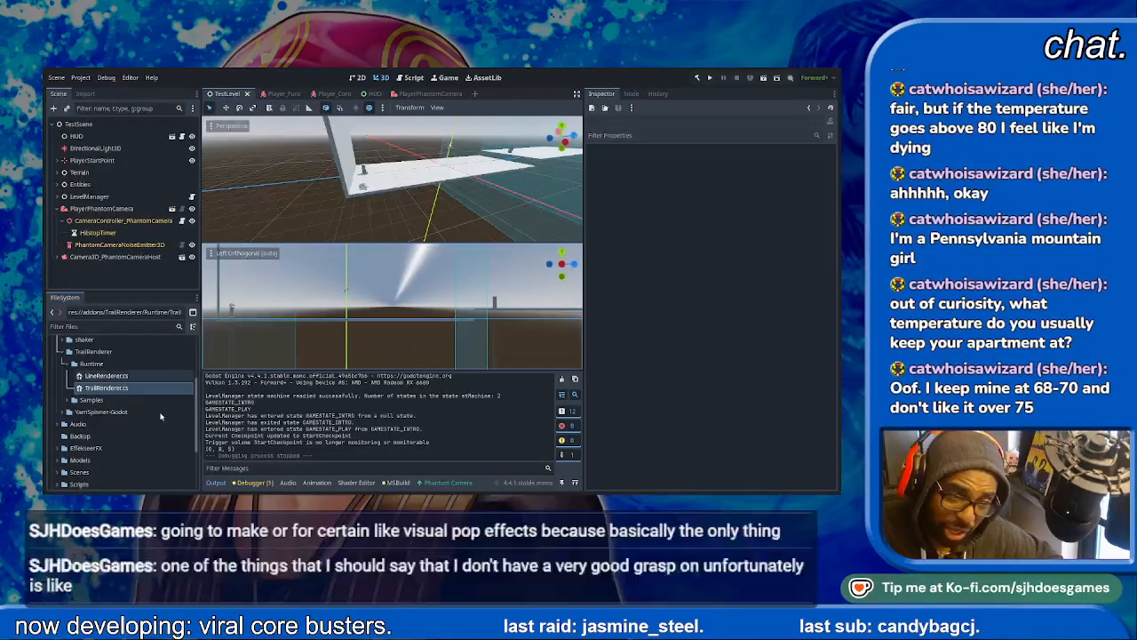
click(105, 376)
scroll(124, 418, up, 5)
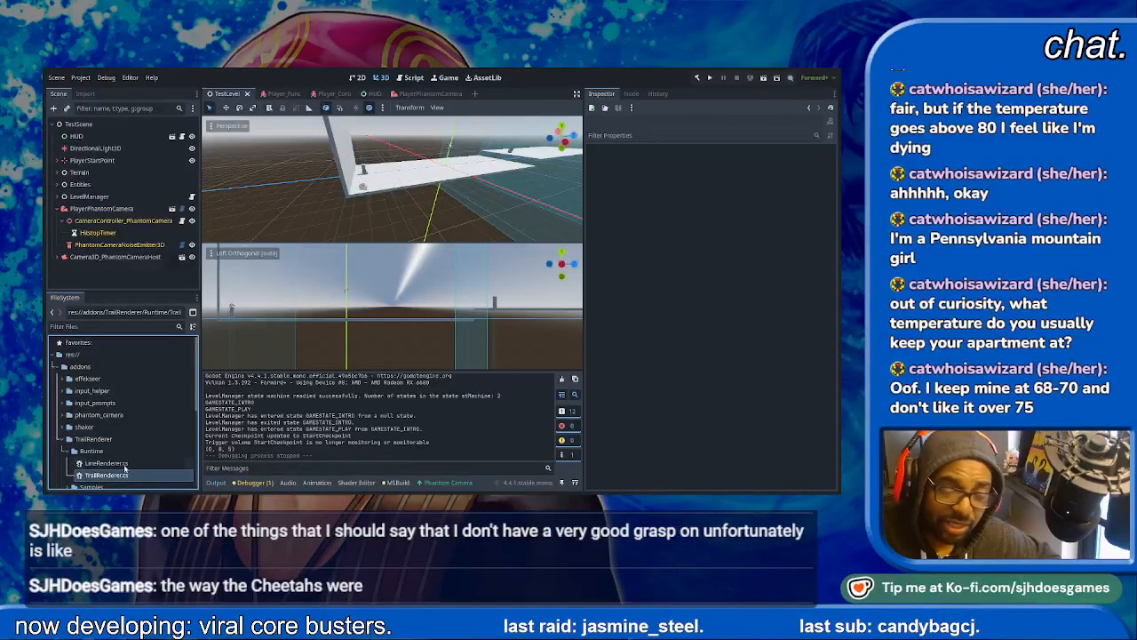
- Lower the first point of the TrailRendererNode's curve to 0.0 in Player_Coro, review the curve's points, and save the scene
click(434, 93)
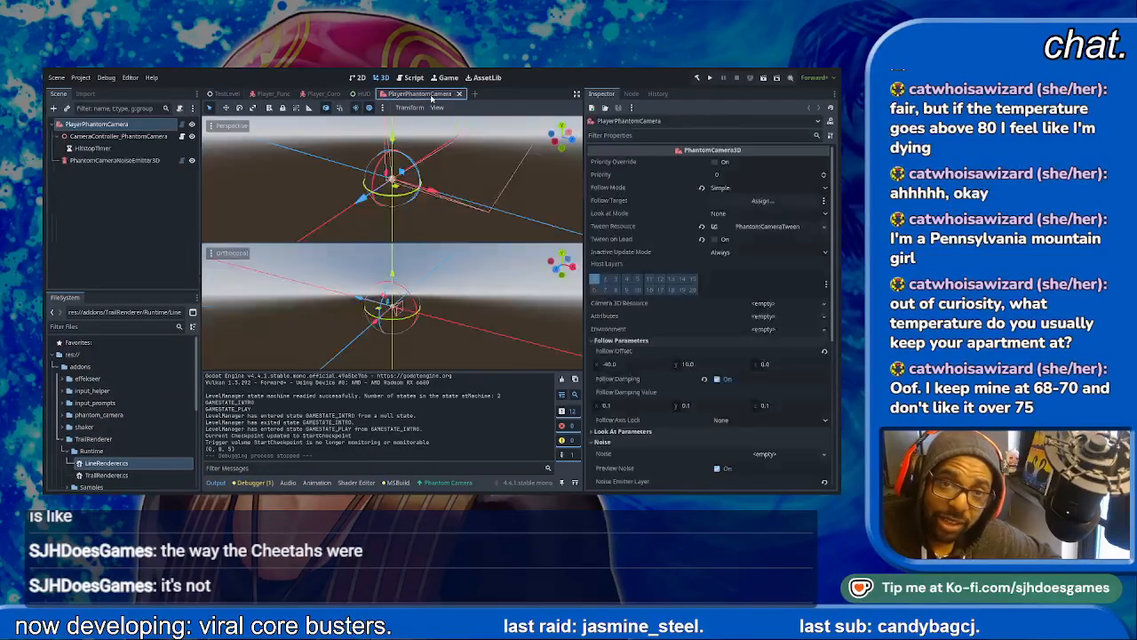
click(308, 96)
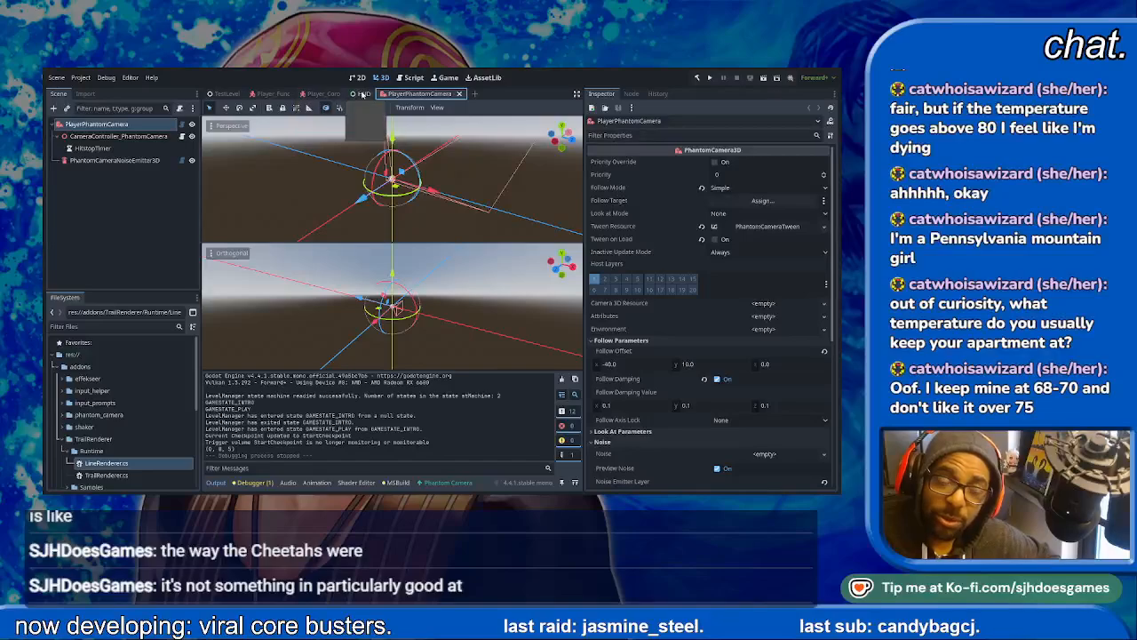
click(281, 92)
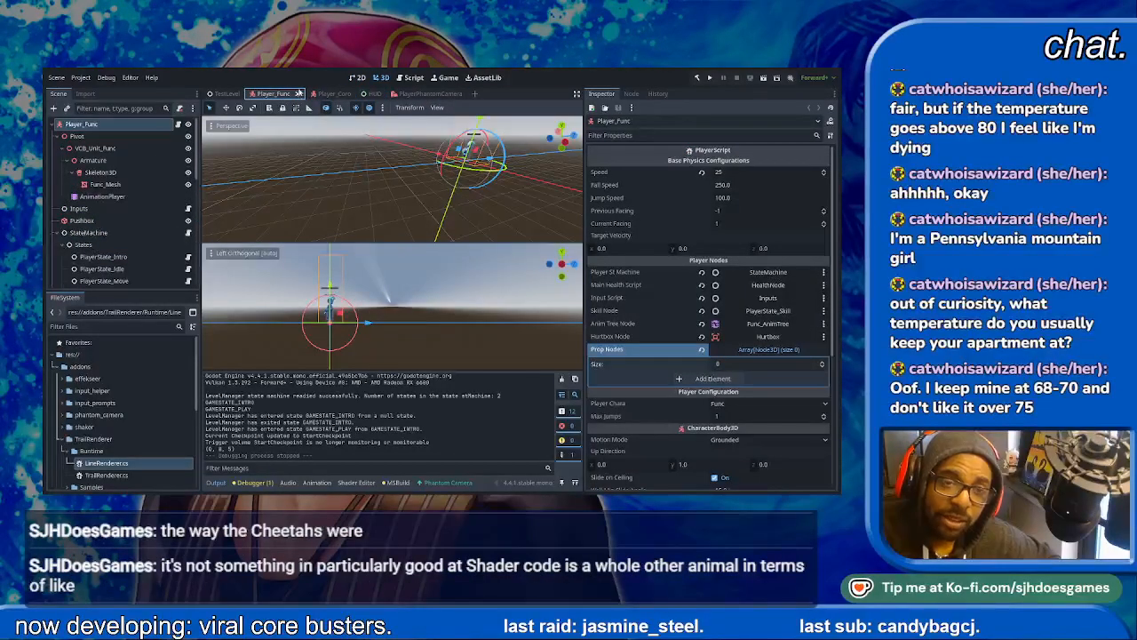
click(327, 94)
drag(598, 305, 599, 347)
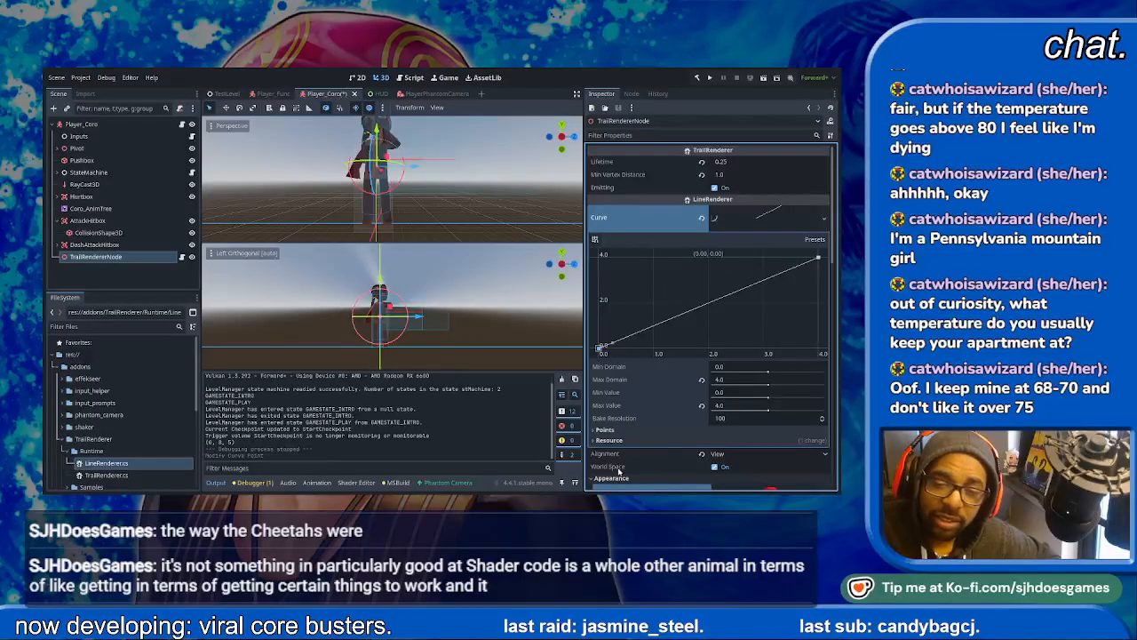
click(605, 429)
scroll(612, 435, down, 2)
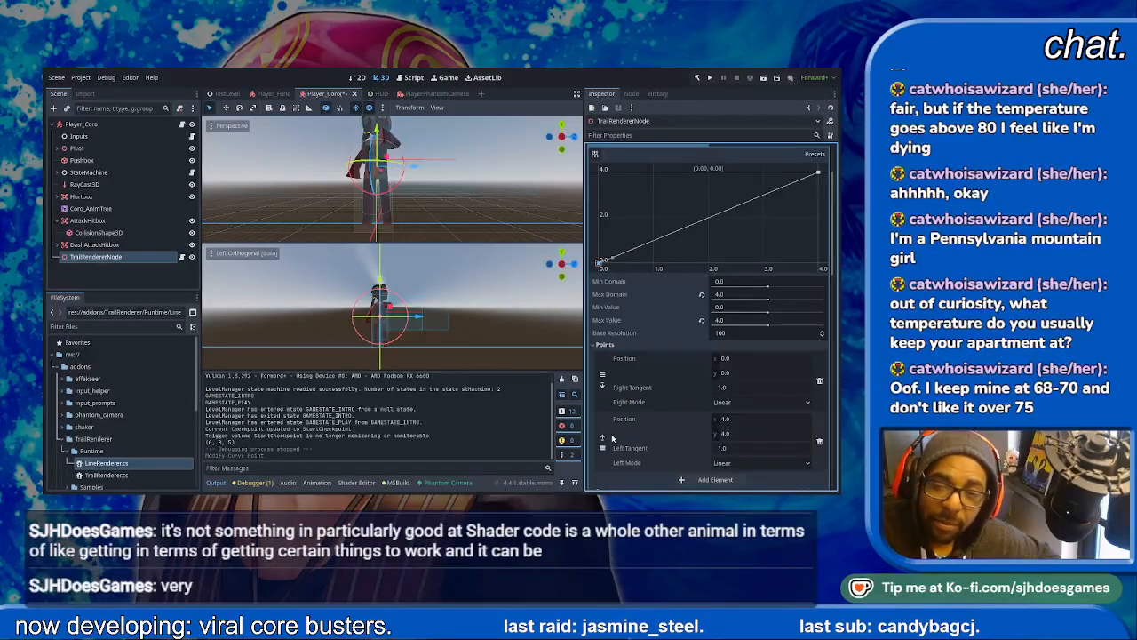
scroll(627, 423, up, 2)
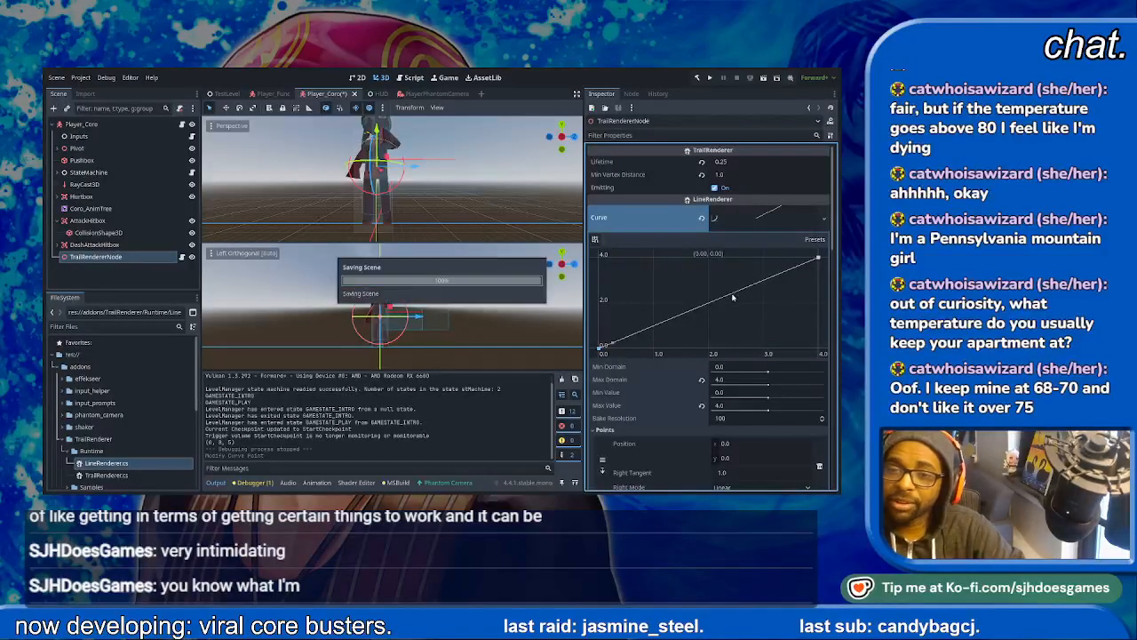
- Reset the albedo color of the TrailRendererNode's material to its default white
scroll(734, 329, down, 8)
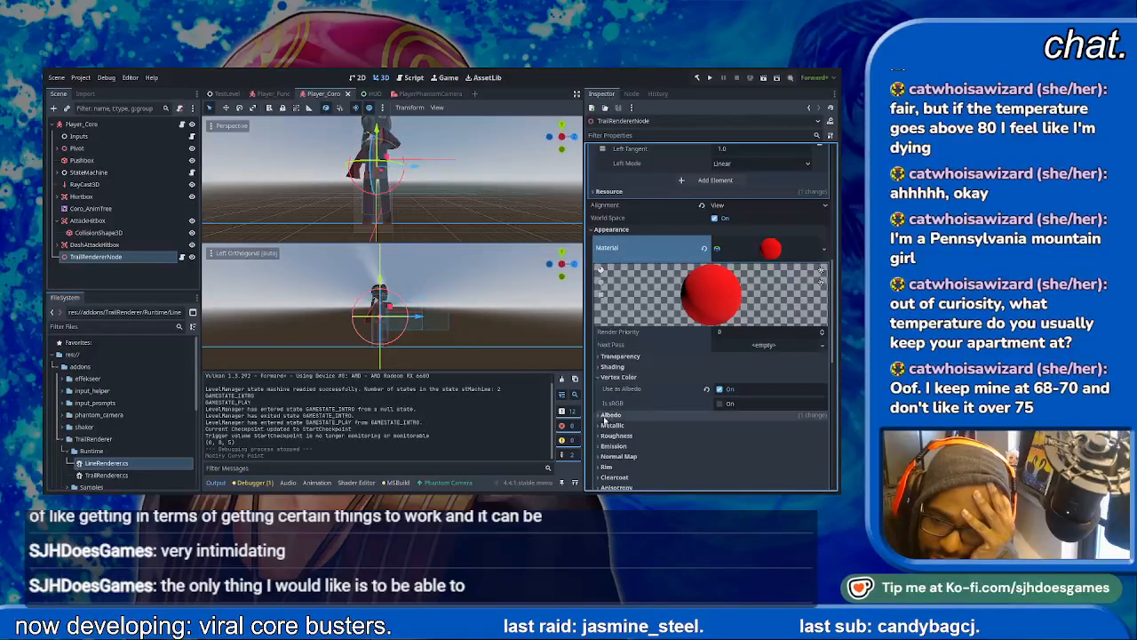
click(606, 415)
scroll(655, 427, down, 2)
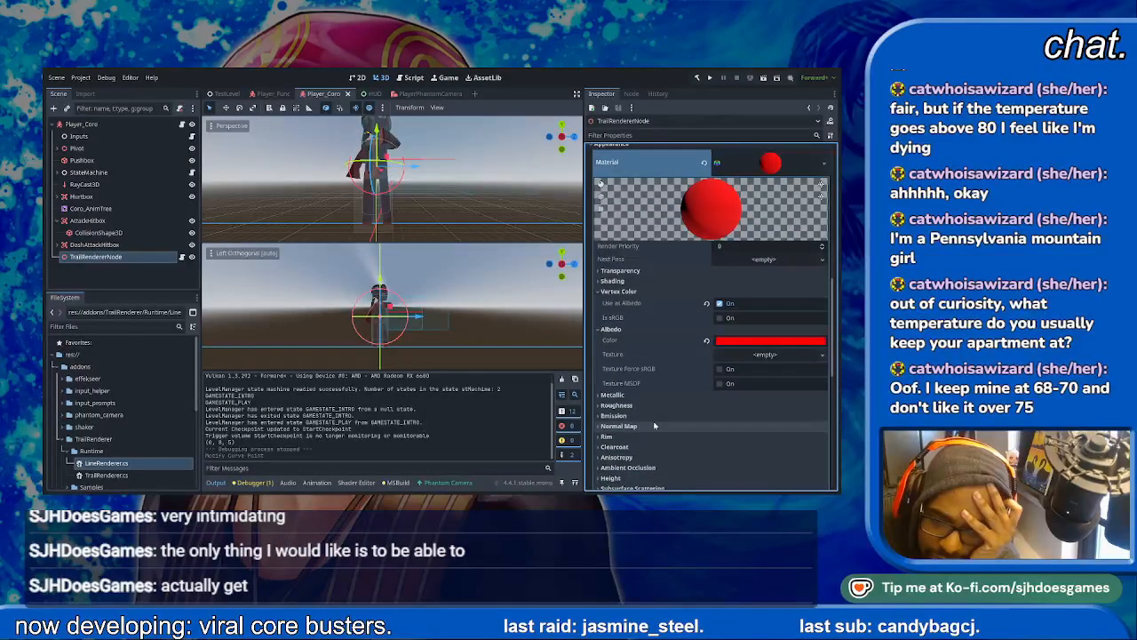
click(706, 341)
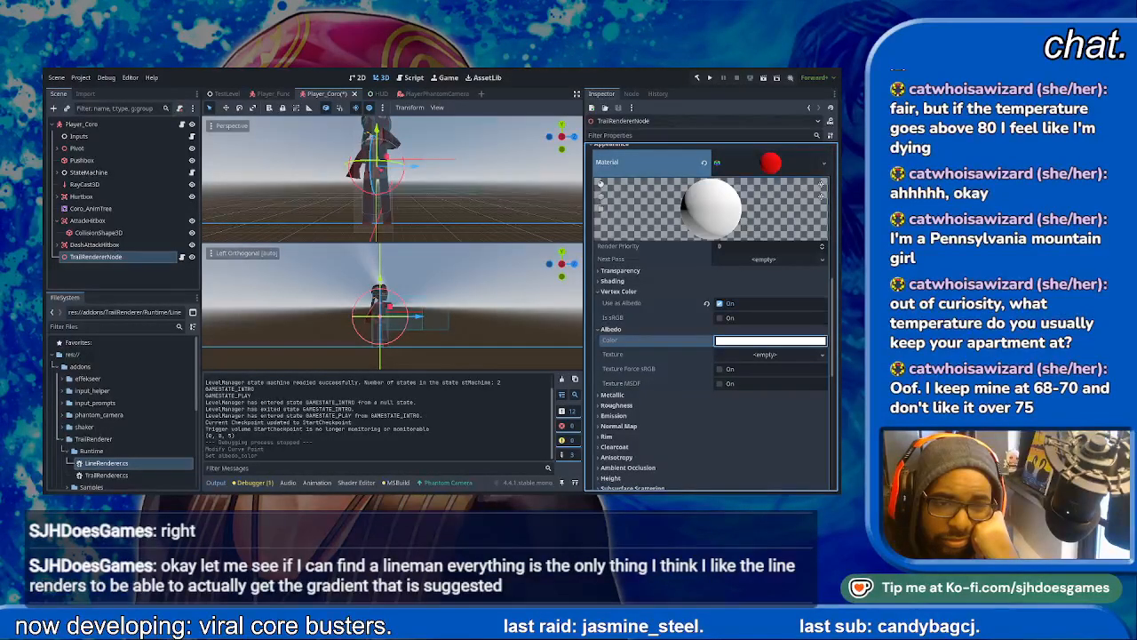
- Open LineRenderer.cs in Visual Studio, review its color gradient code, close the file, and return to Godot
click(133, 467)
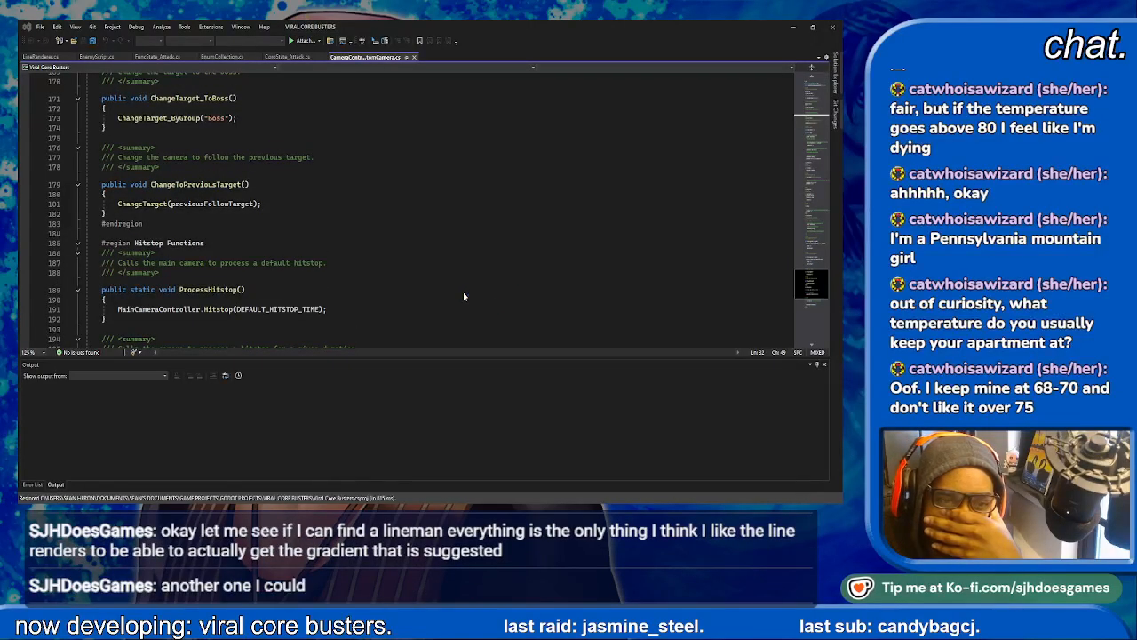
click(45, 56)
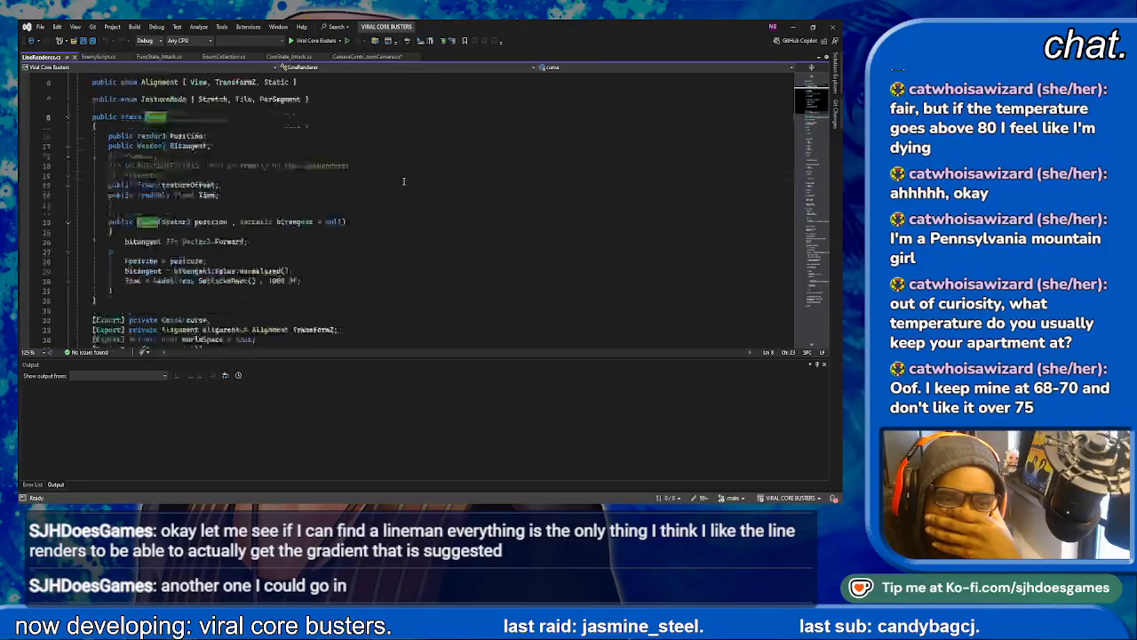
scroll(402, 181, down, 20)
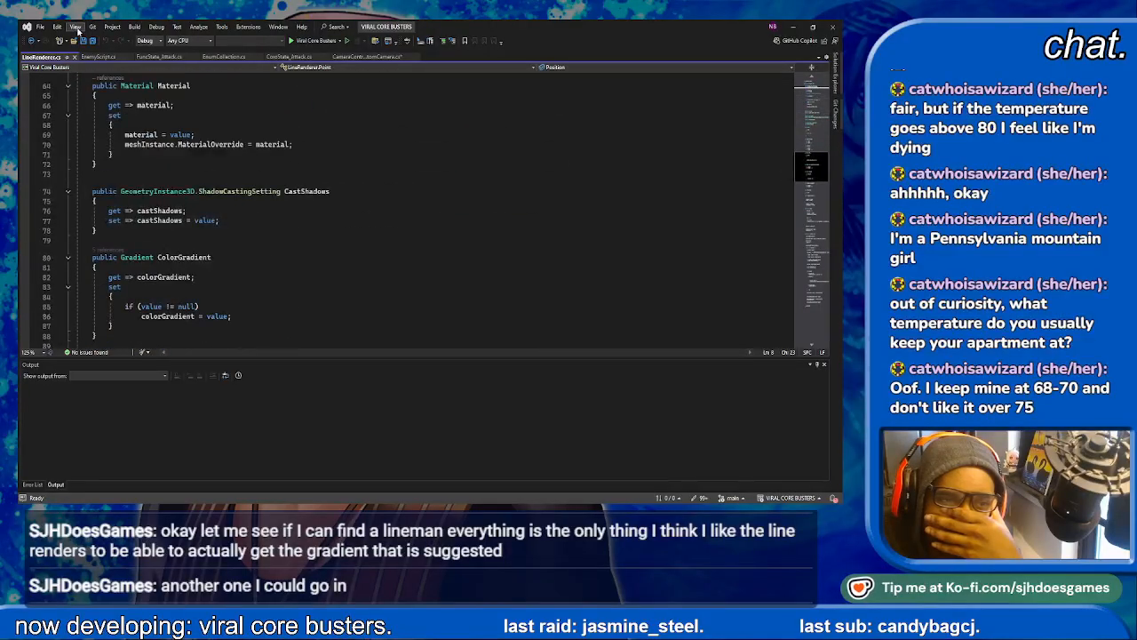
click(75, 56)
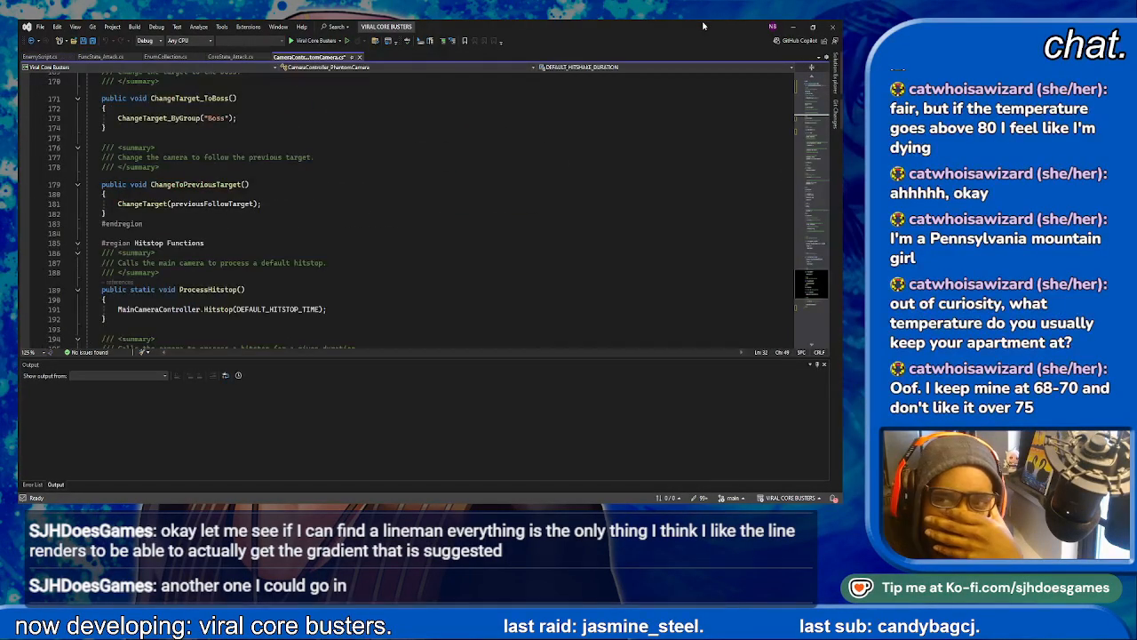
click(790, 30)
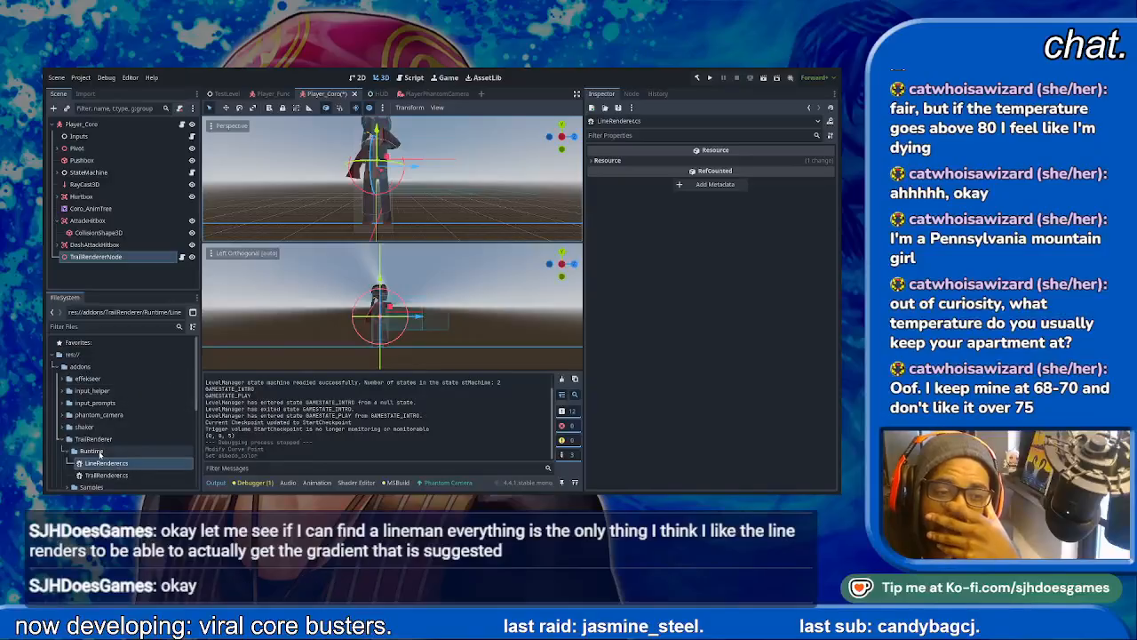
- Delete the TrailRendererNode from the Player_Coro scene and save the scene
click(99, 440)
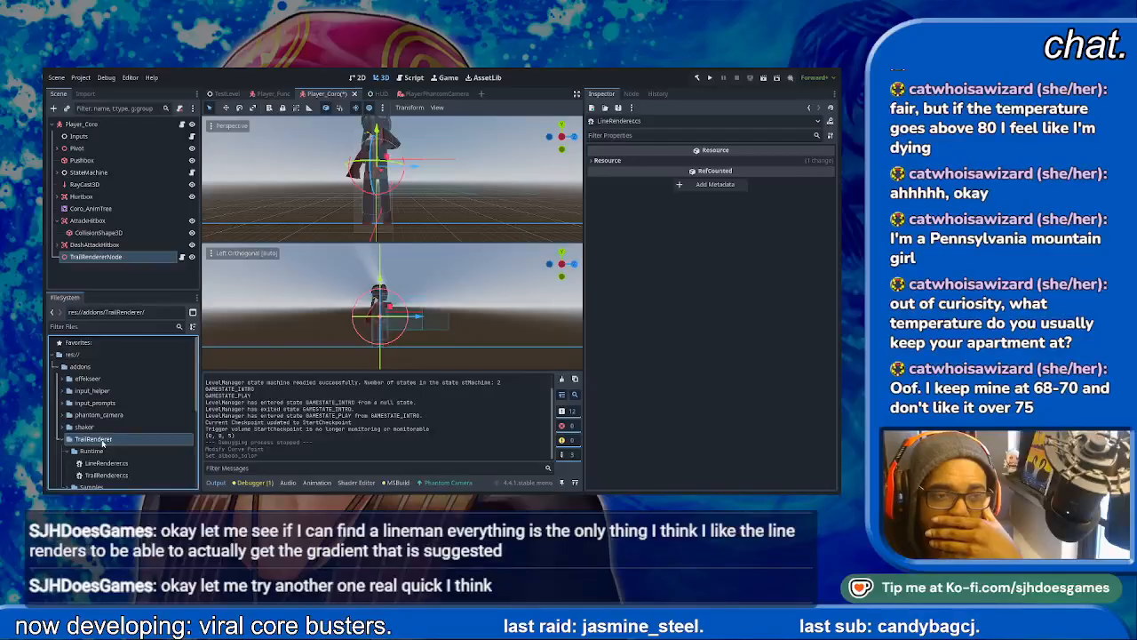
click(115, 257)
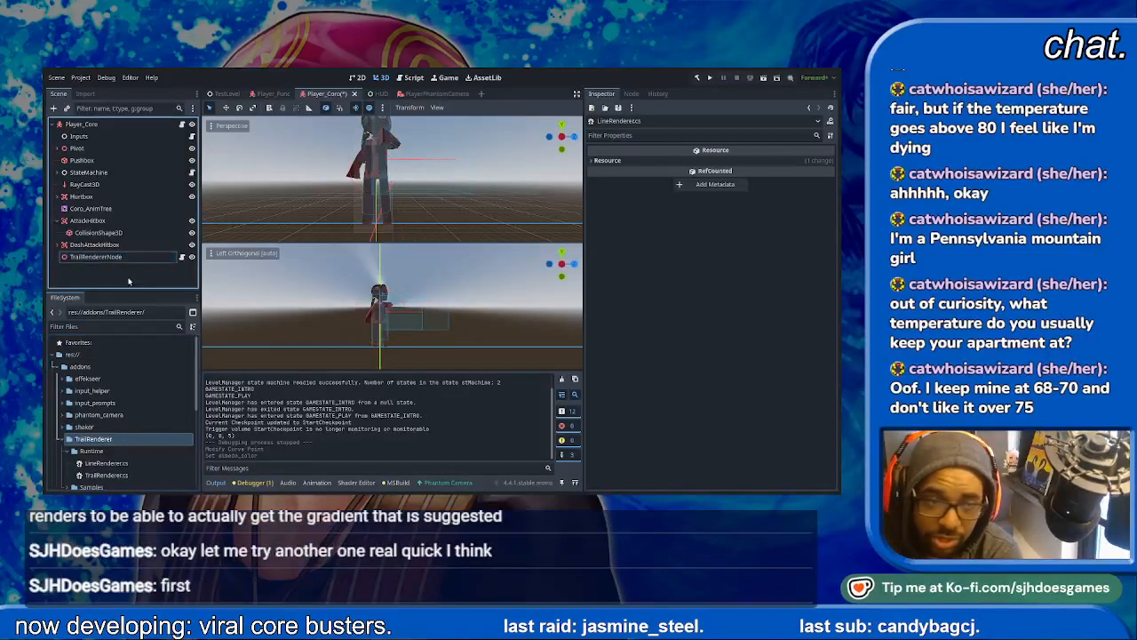
click(116, 257)
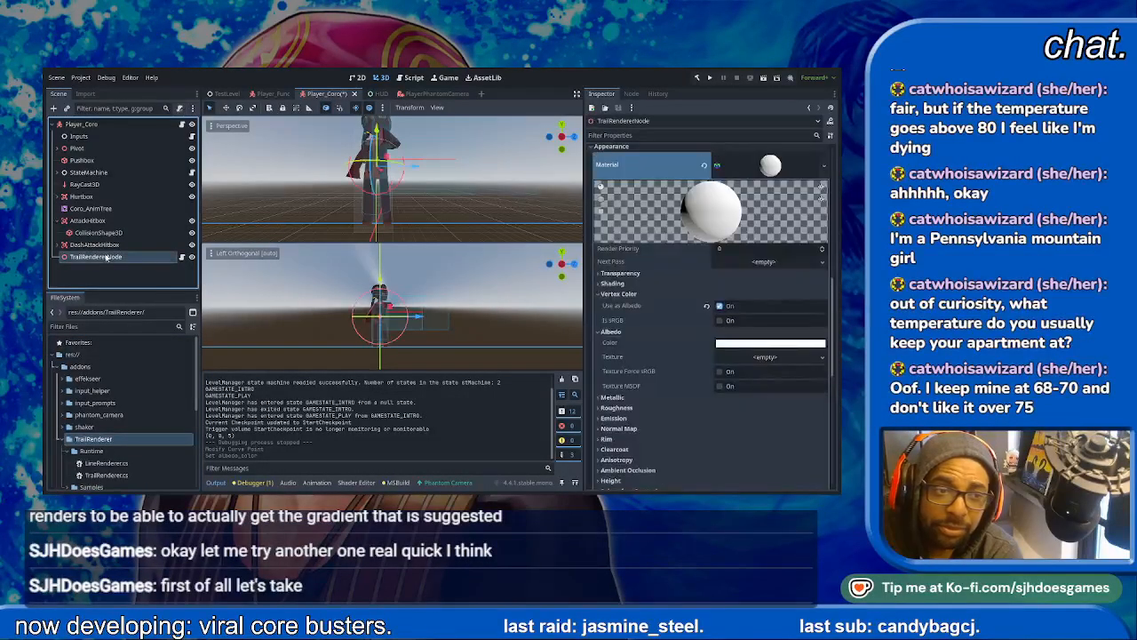
key(Delete)
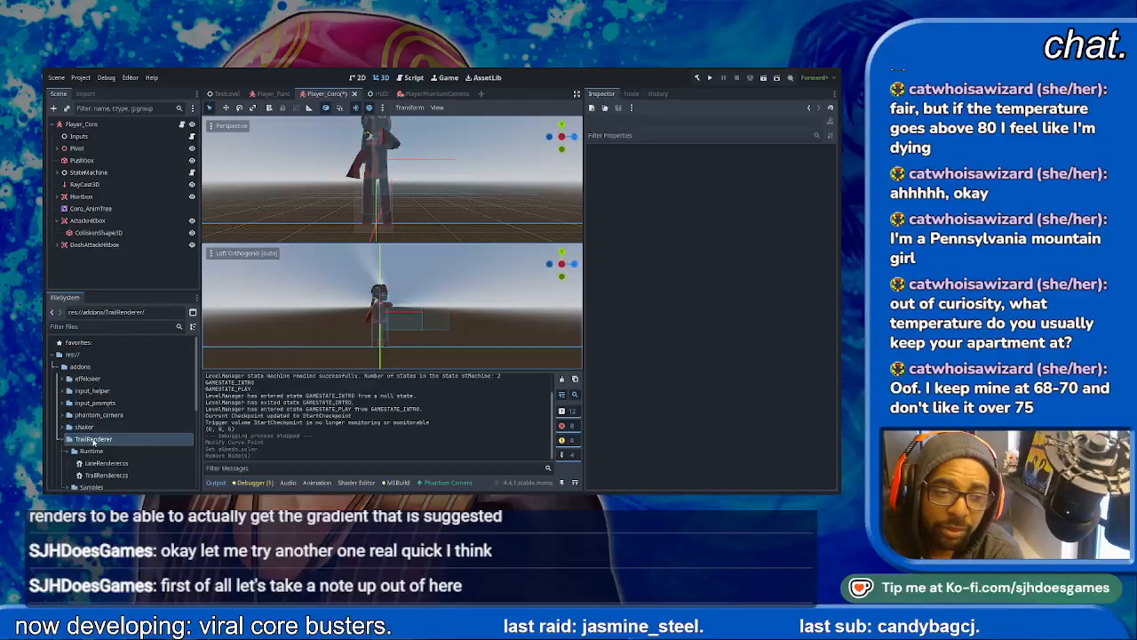
click(140, 445)
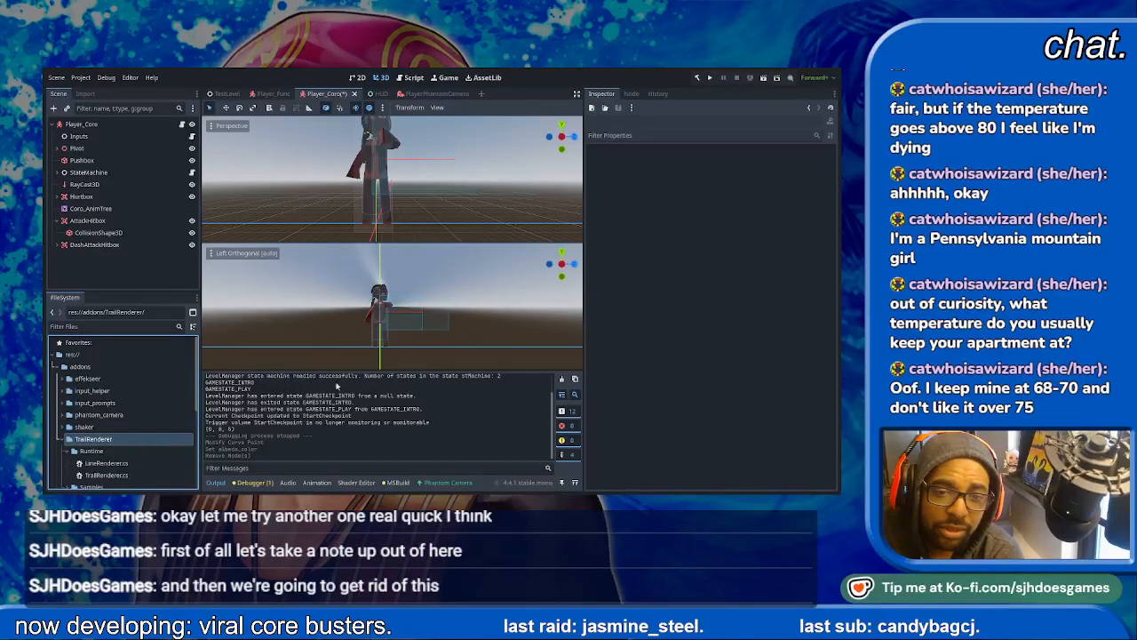
key(ctrl+s)
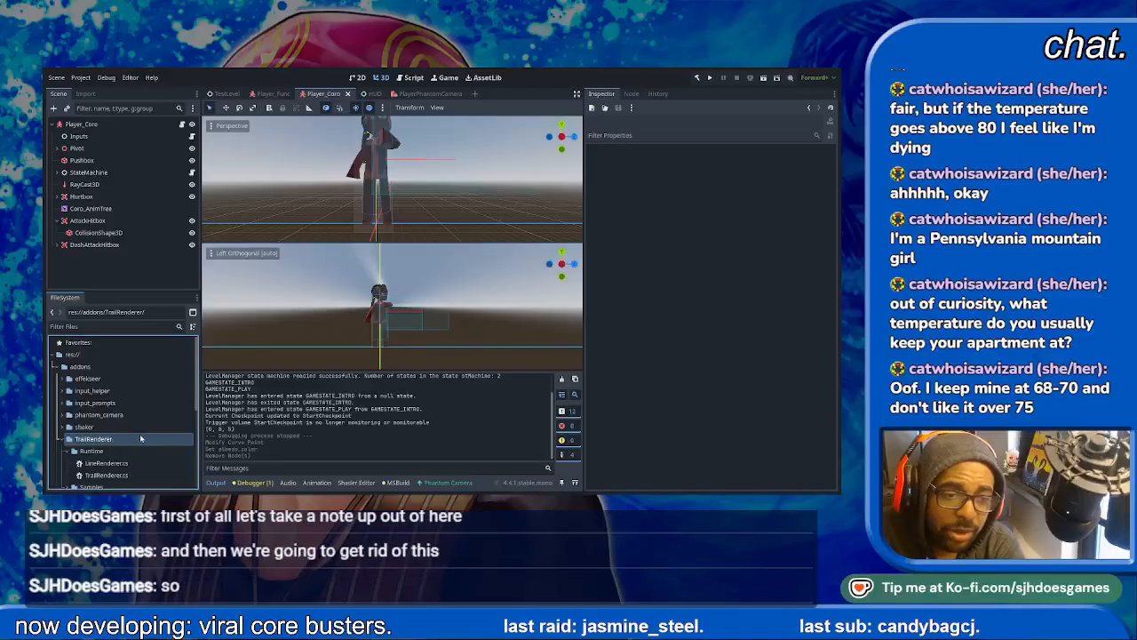
- Filter the project files by "LineRen" and move the LineRenderer folder from effekseer into the addons folder
click(378, 326)
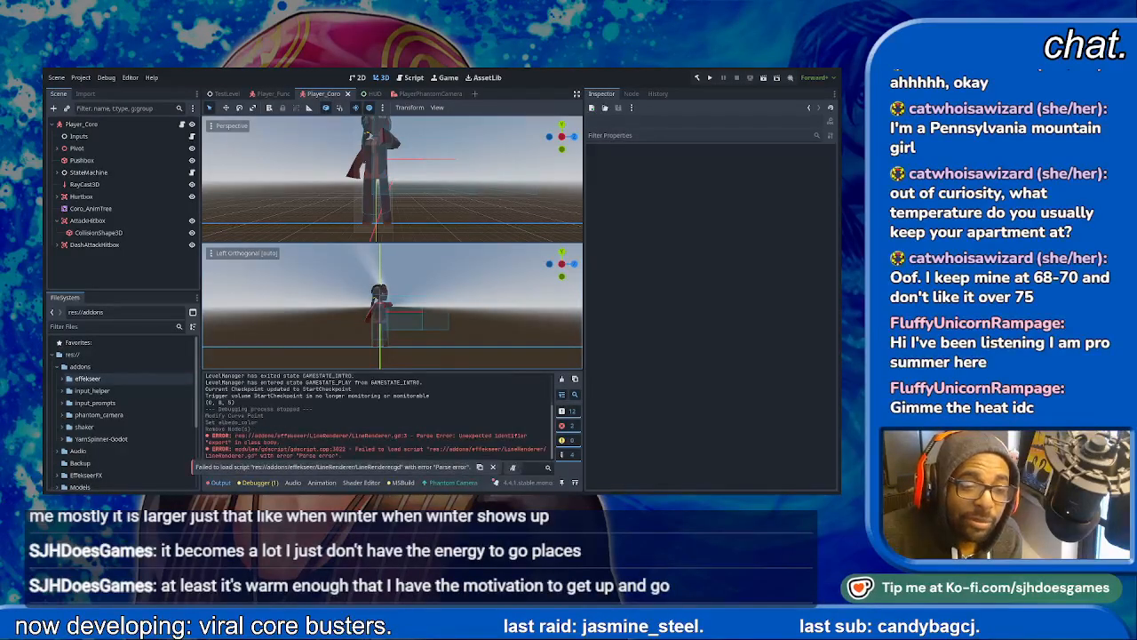
click(133, 380)
scroll(138, 385, down, 5)
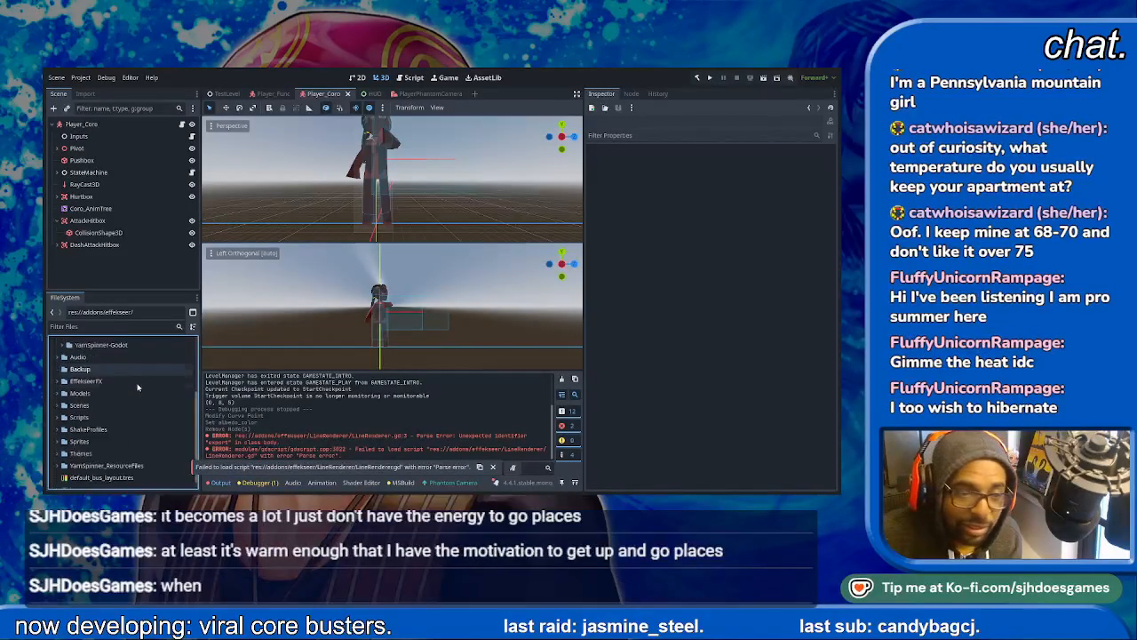
scroll(141, 437, up, 5)
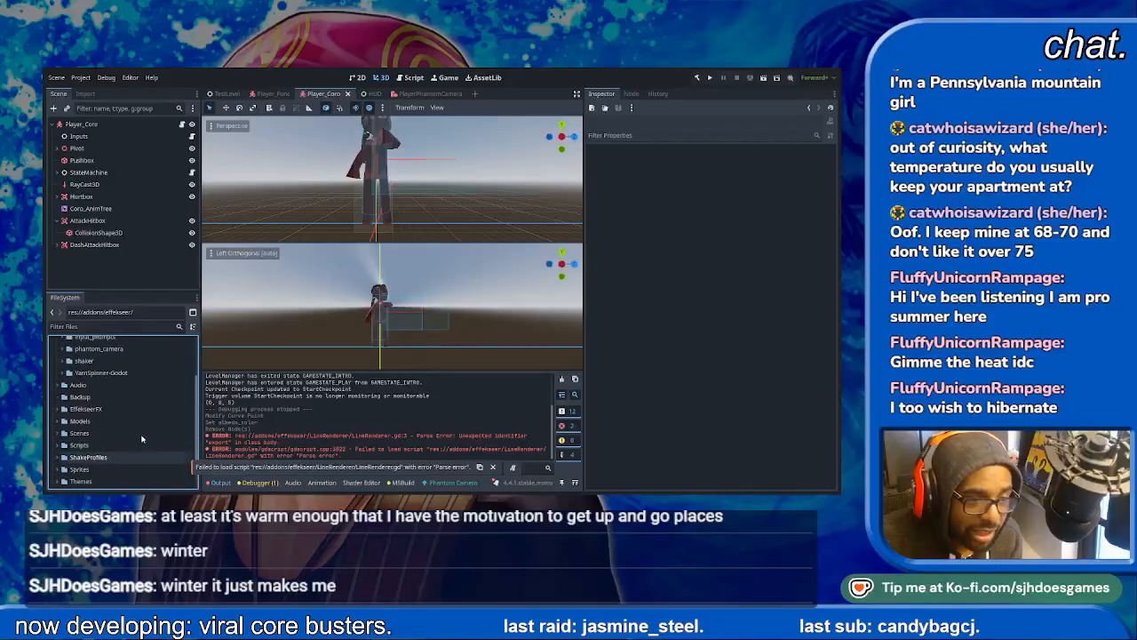
scroll(141, 437, down, 3)
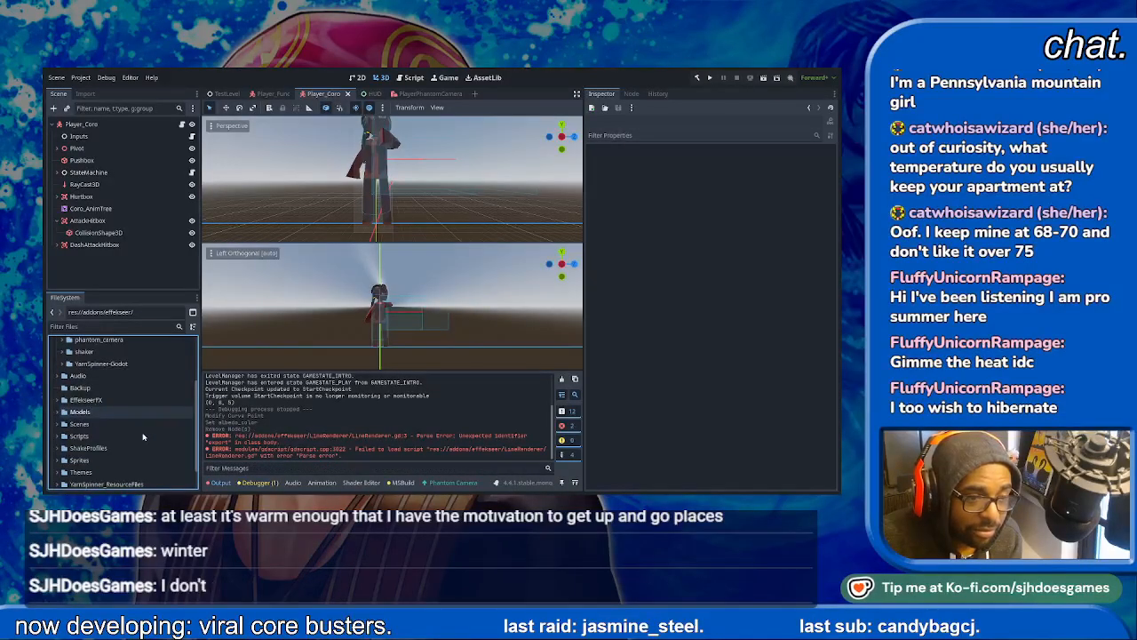
click(119, 326)
text(LineRen)
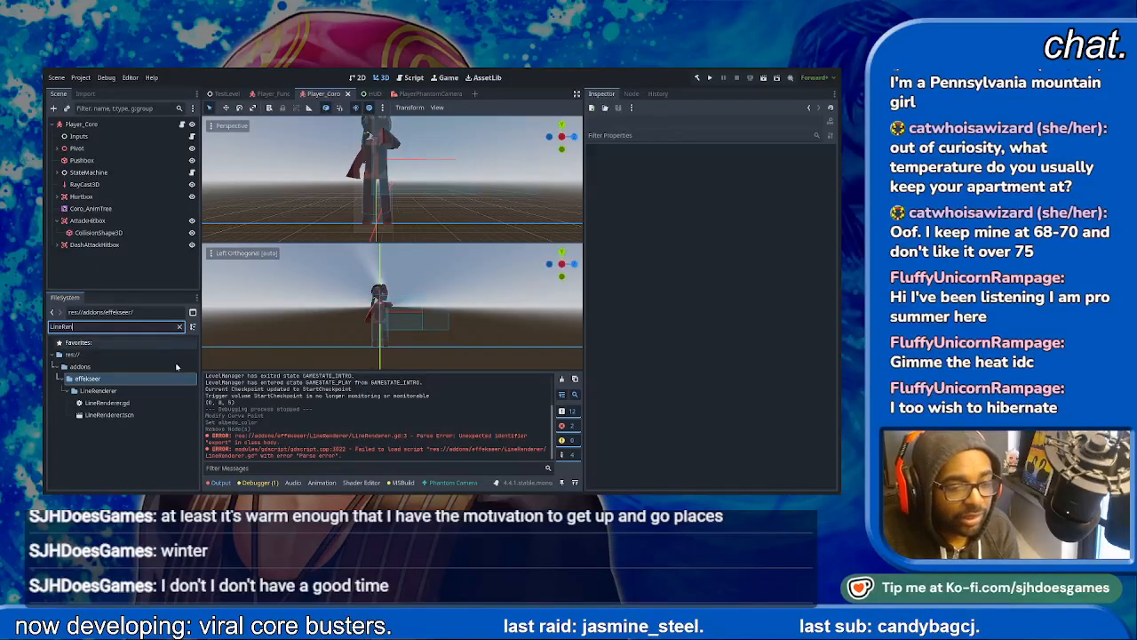
drag(99, 391, 89, 368)
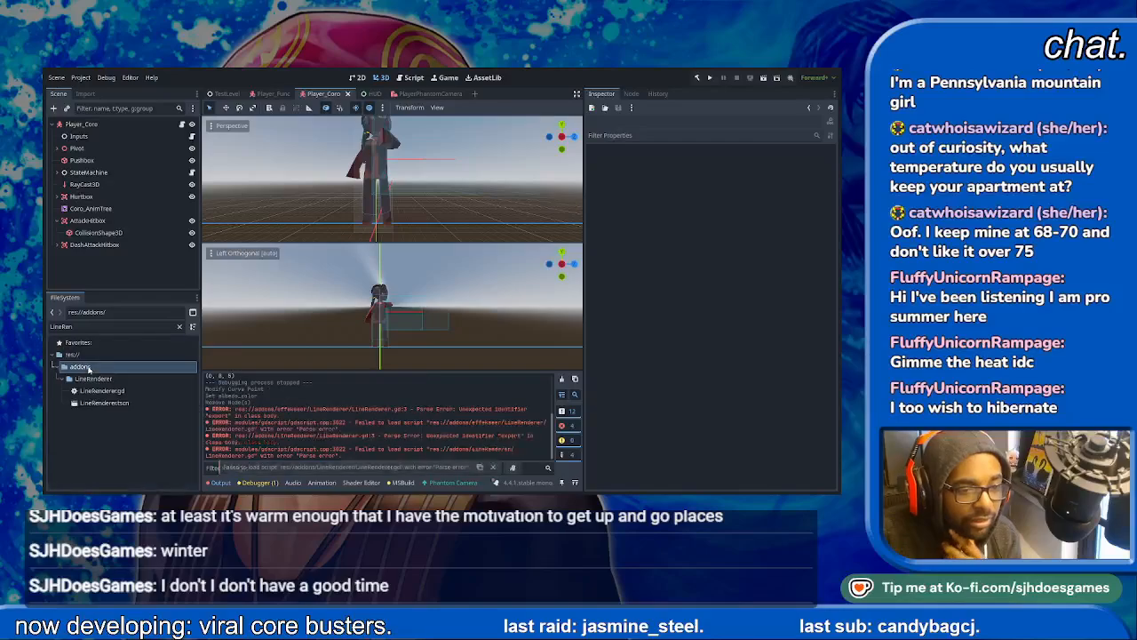
- Instance LineRenderer.tscn as a child of Player_Coro and read the new node's warning
click(105, 402)
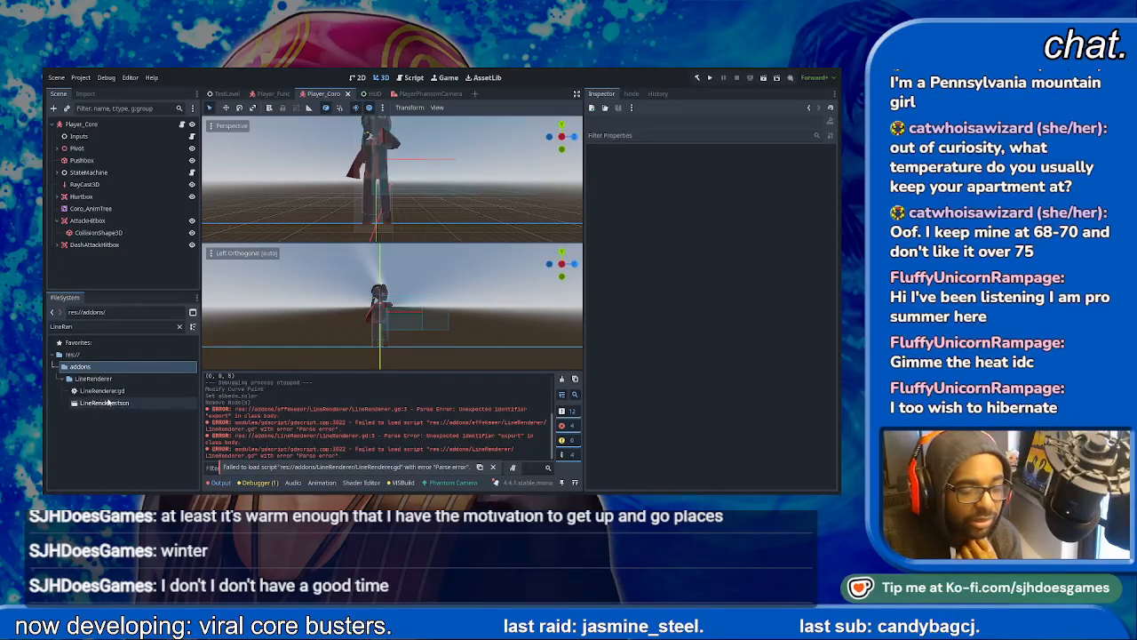
drag(105, 402, 93, 126)
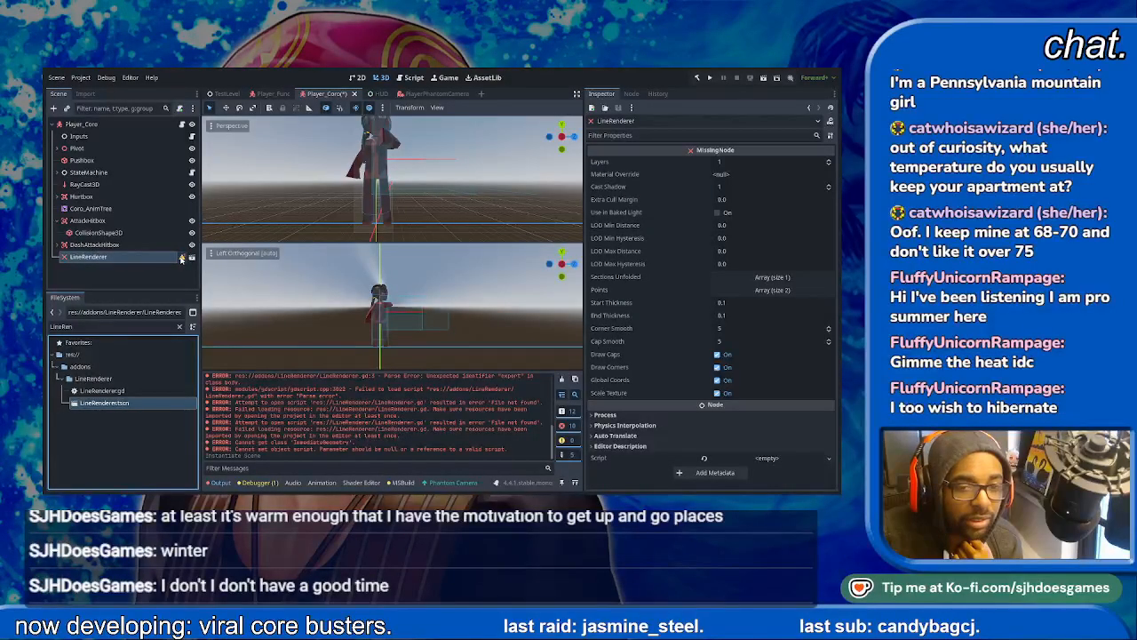
click(182, 260)
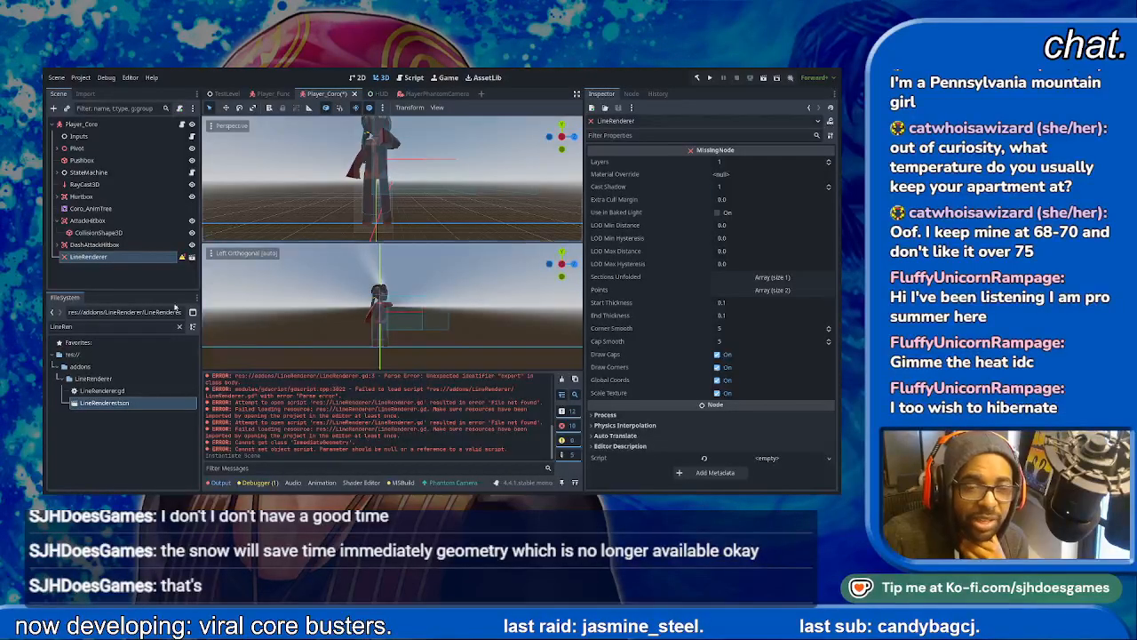
- Open LineRenderer.gd, change its extended class to ImmediateMesh, and save
double_click(120, 392)
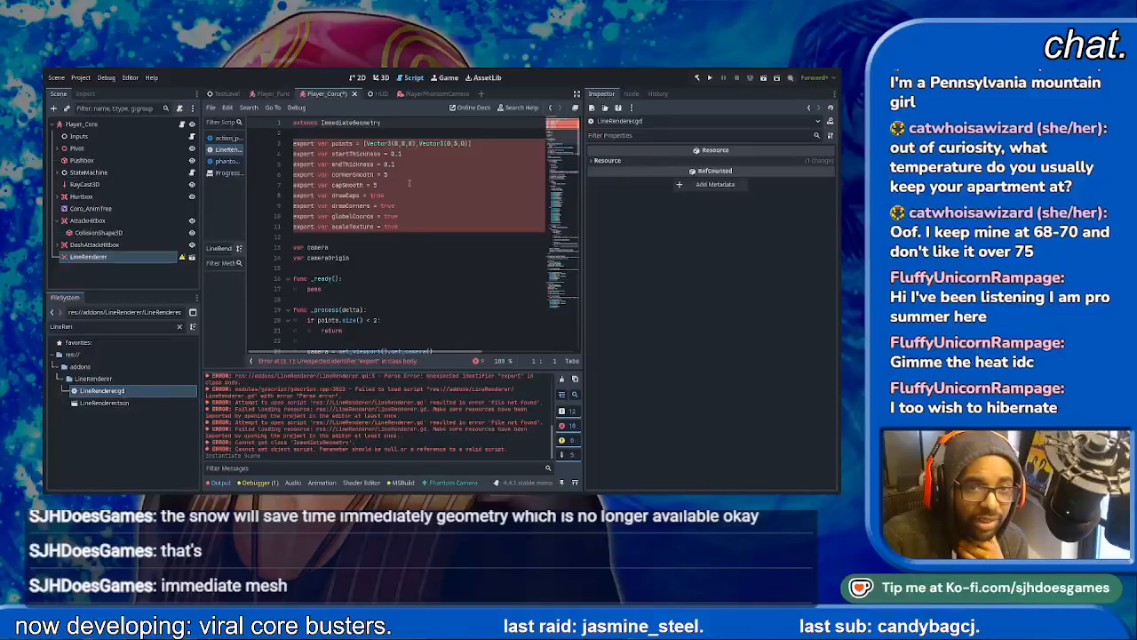
double_click(351, 123)
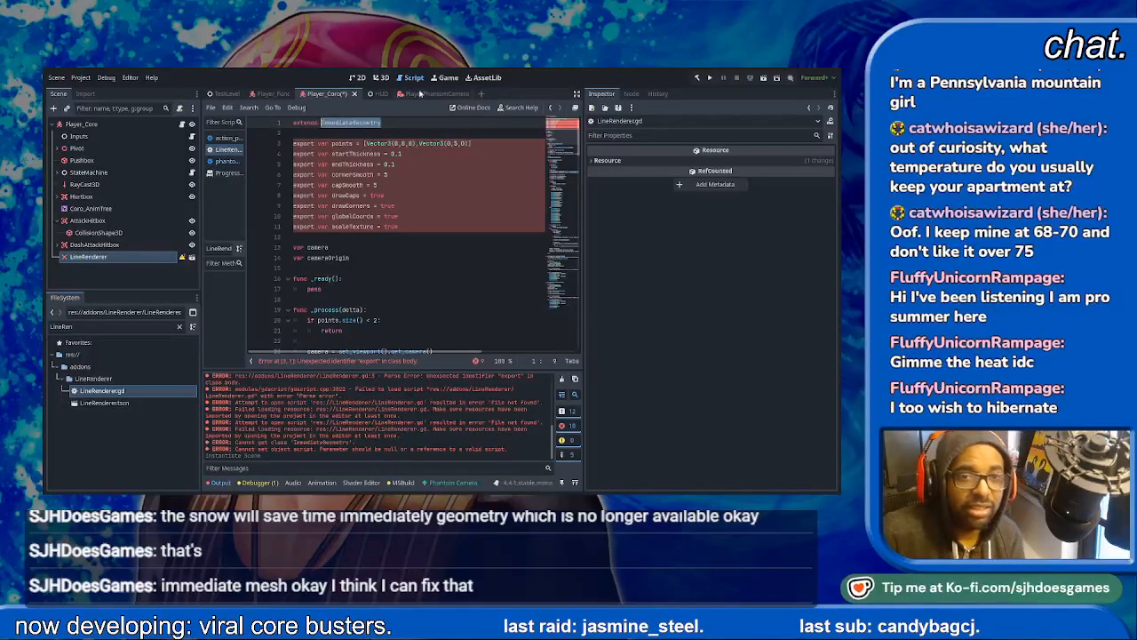
text(Im)
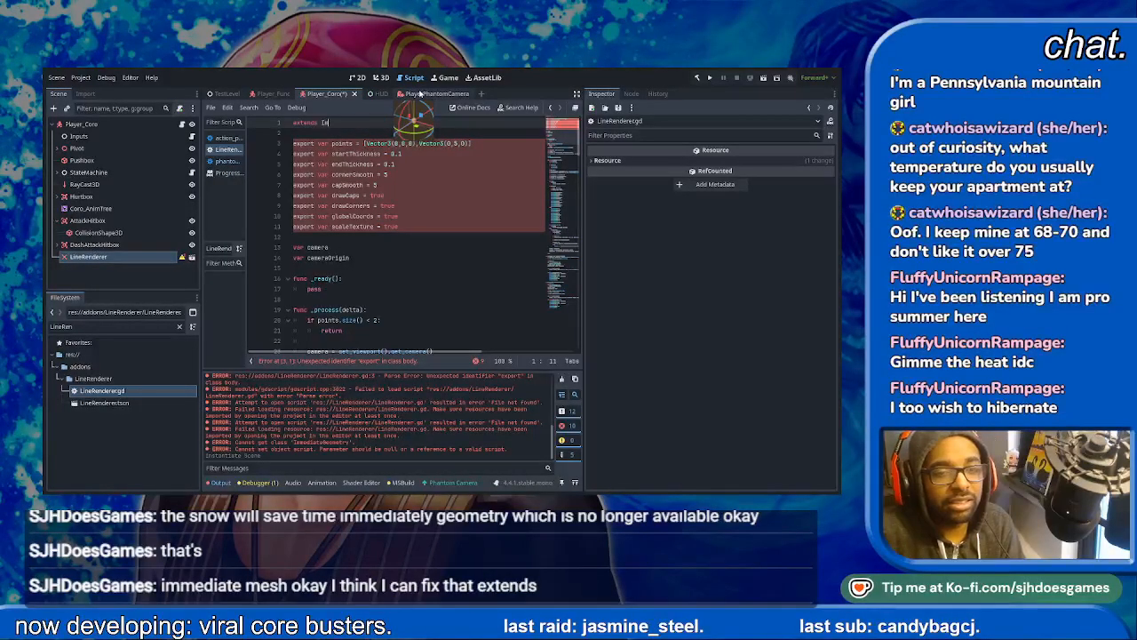
text(mediateMesh)
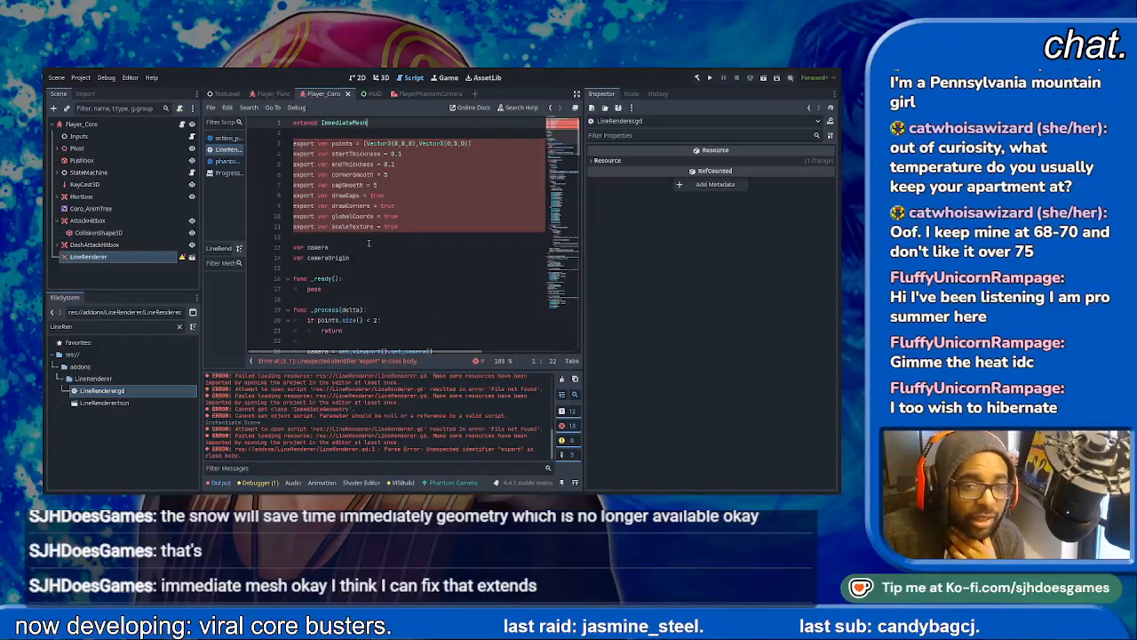
- Inspect the export variable declarations in LineRenderer.gd, with LineRenderer.tscn selected and the output log collapsed
click(368, 245)
click(474, 143)
click(114, 402)
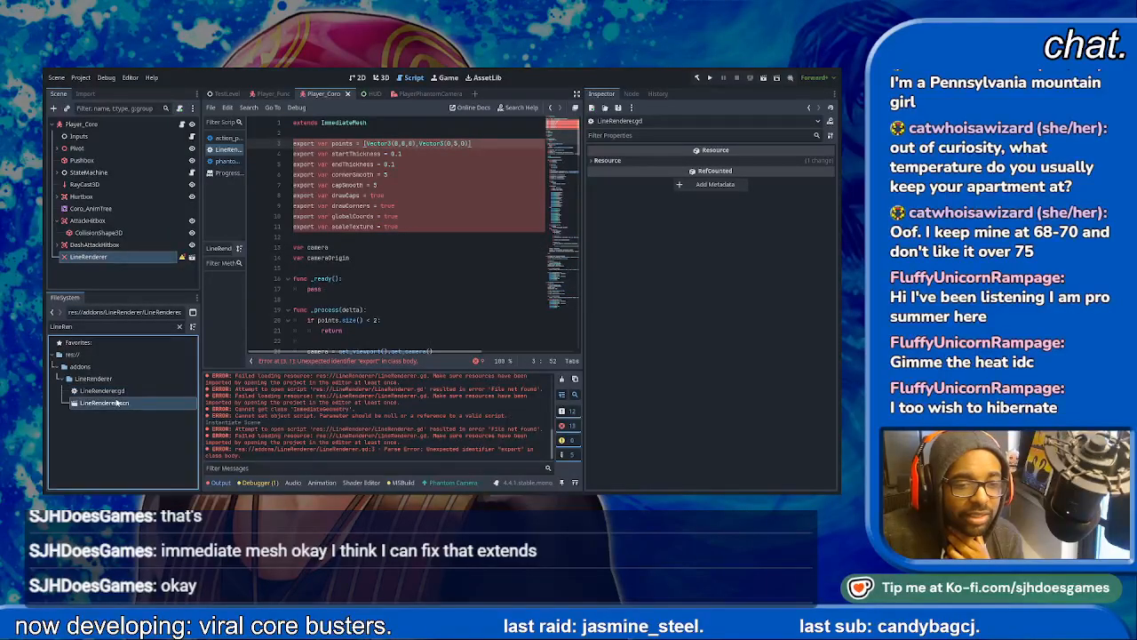
click(218, 482)
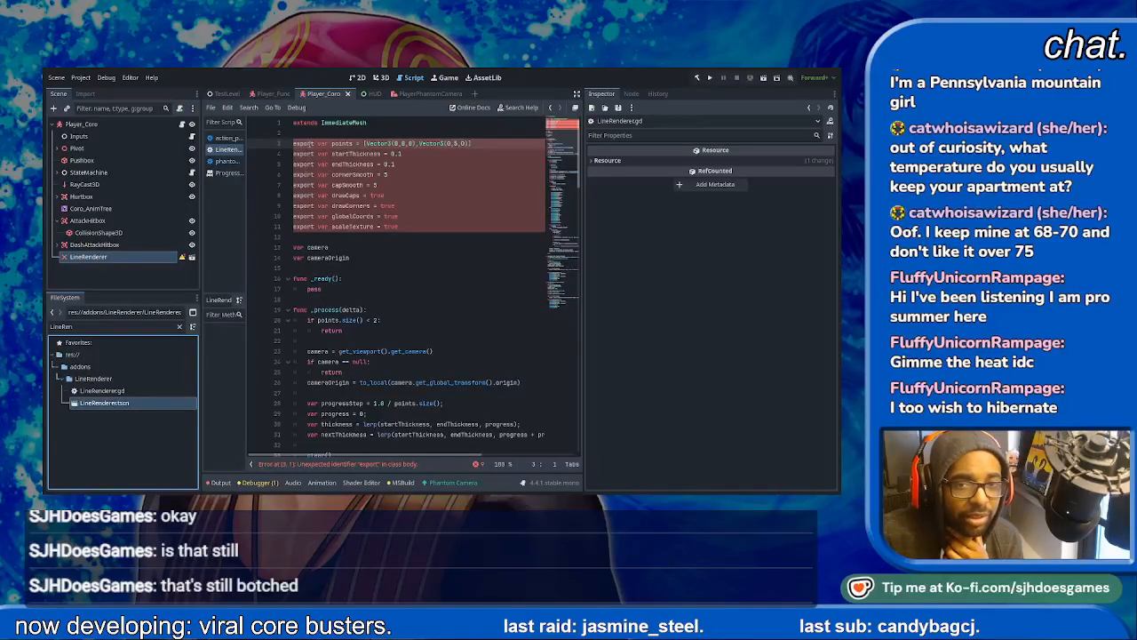
click(313, 143)
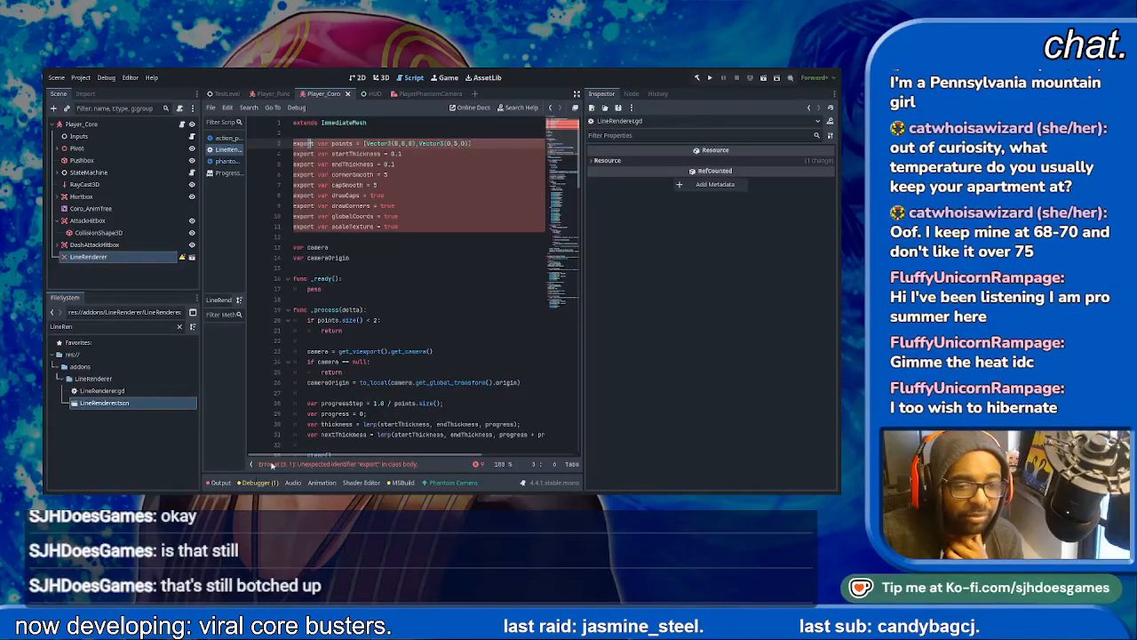
click(250, 464)
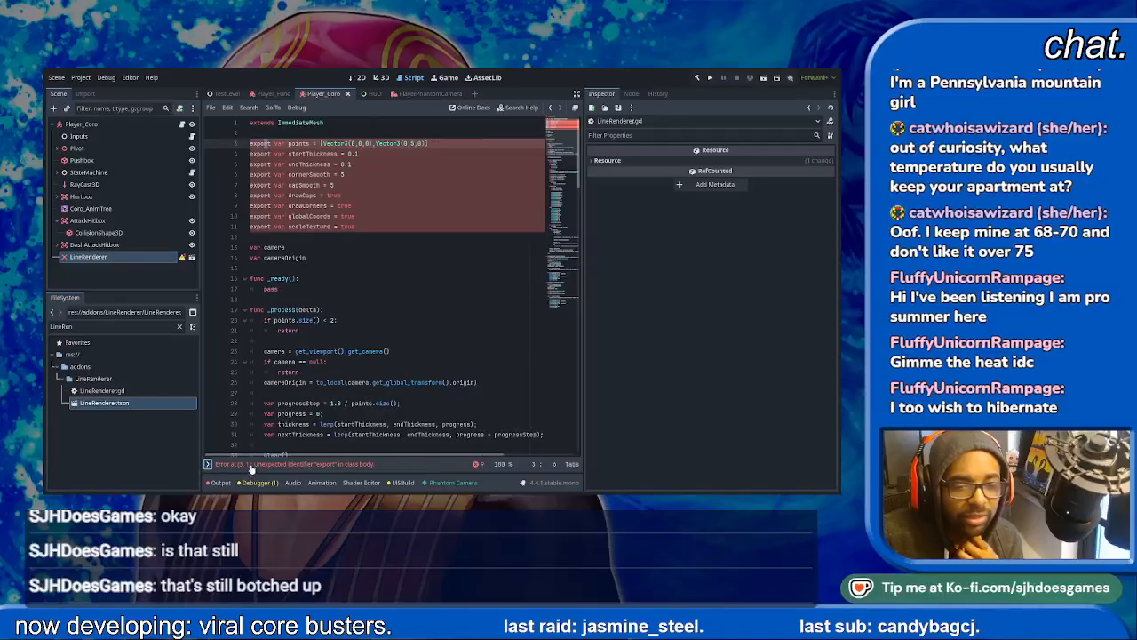
click(209, 464)
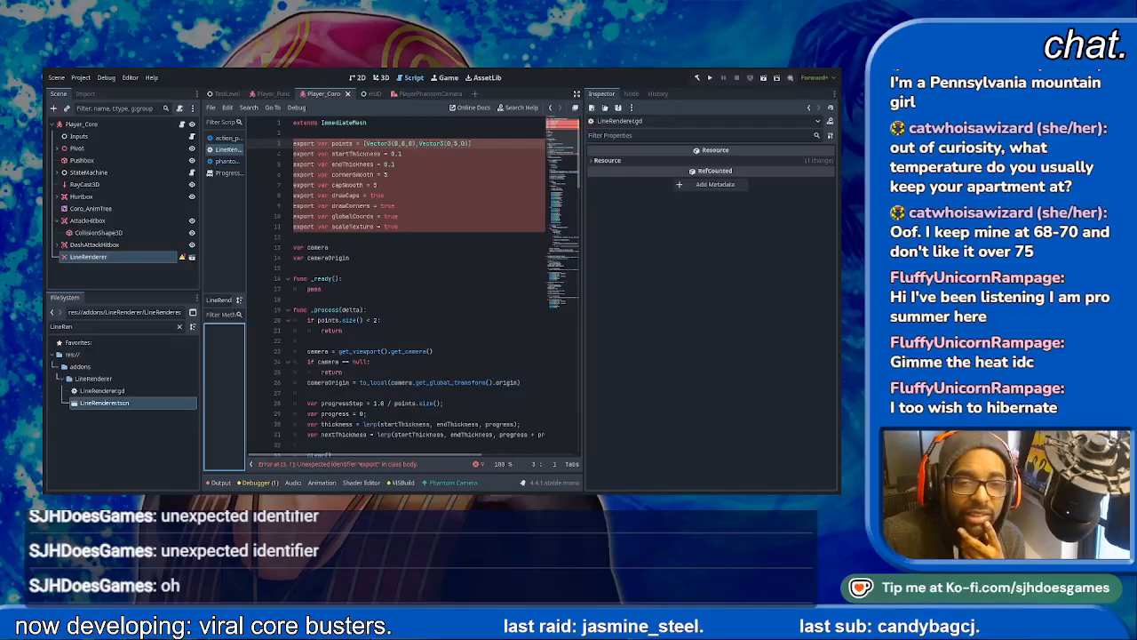
click(297, 143)
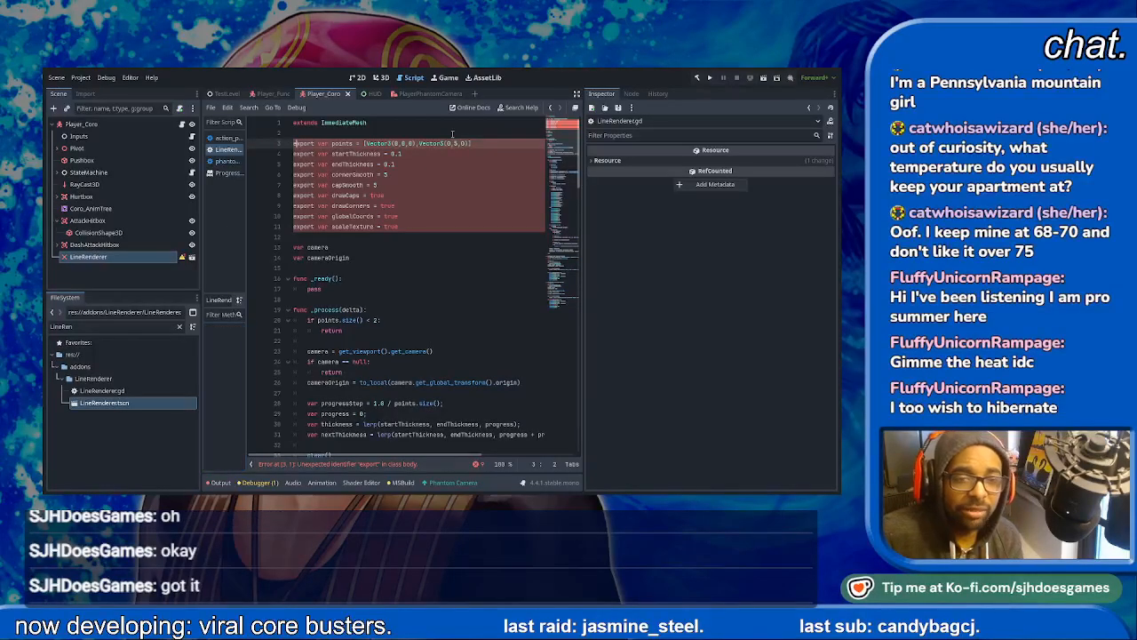
text(@)
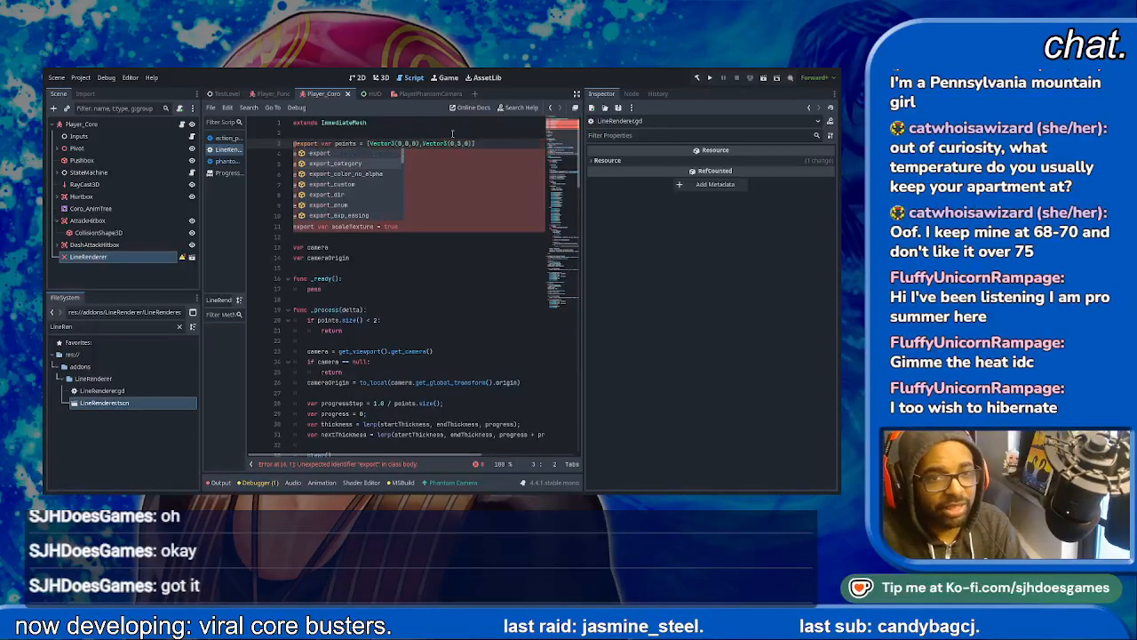
click(452, 133)
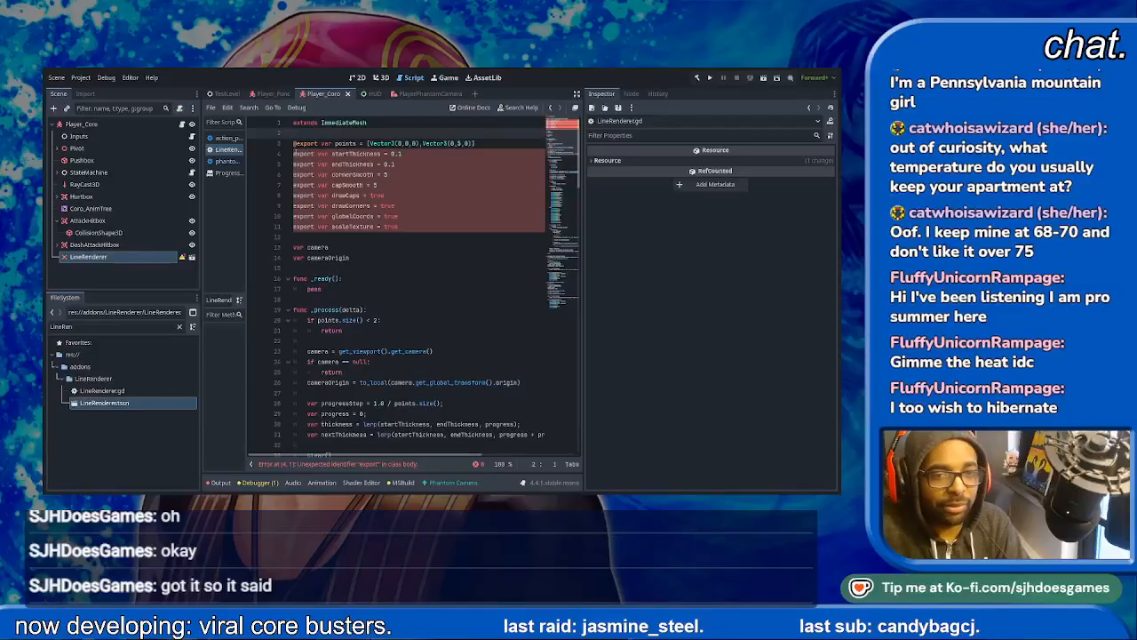
- Prefix the remaining export declarations in LineRenderer.gd, from startThickness through scaleTexture, with @ and save the script
click(292, 154)
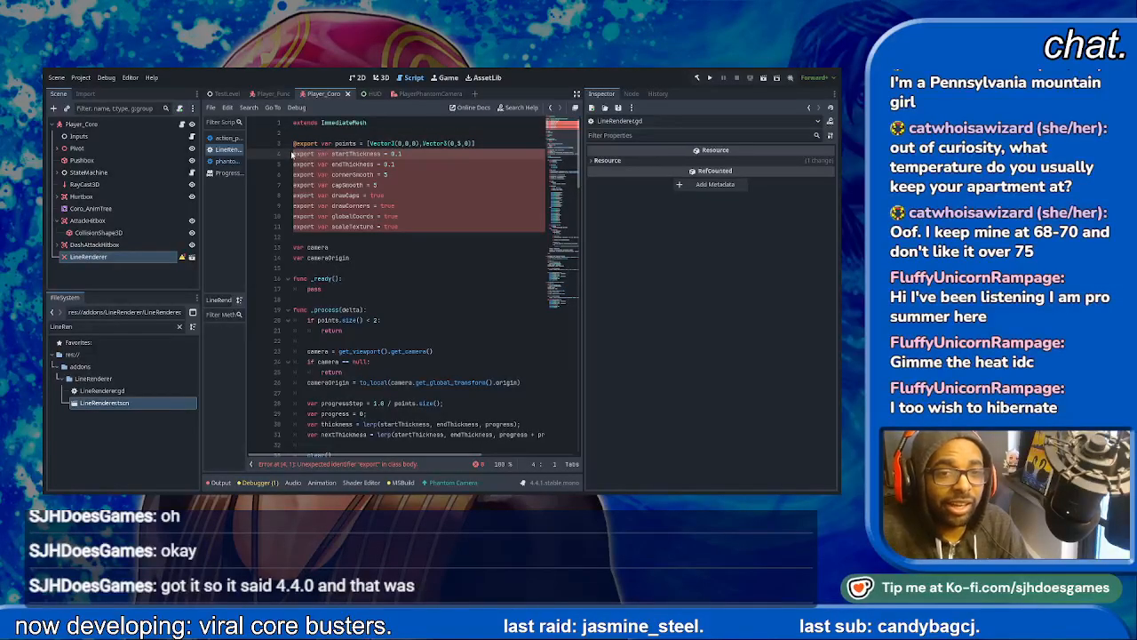
drag(293, 154, 293, 229)
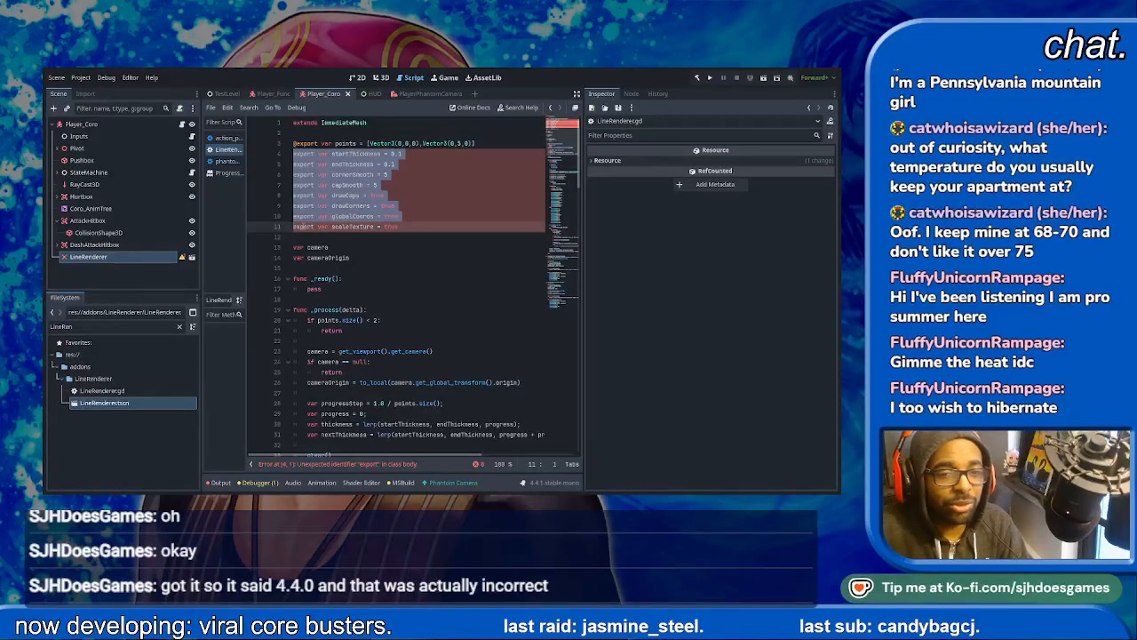
click(299, 227)
key(Up)
key(Left)
text(@)
key(Up)
key(Left)
text(@)
key(Up)
key(Left)
text(@)
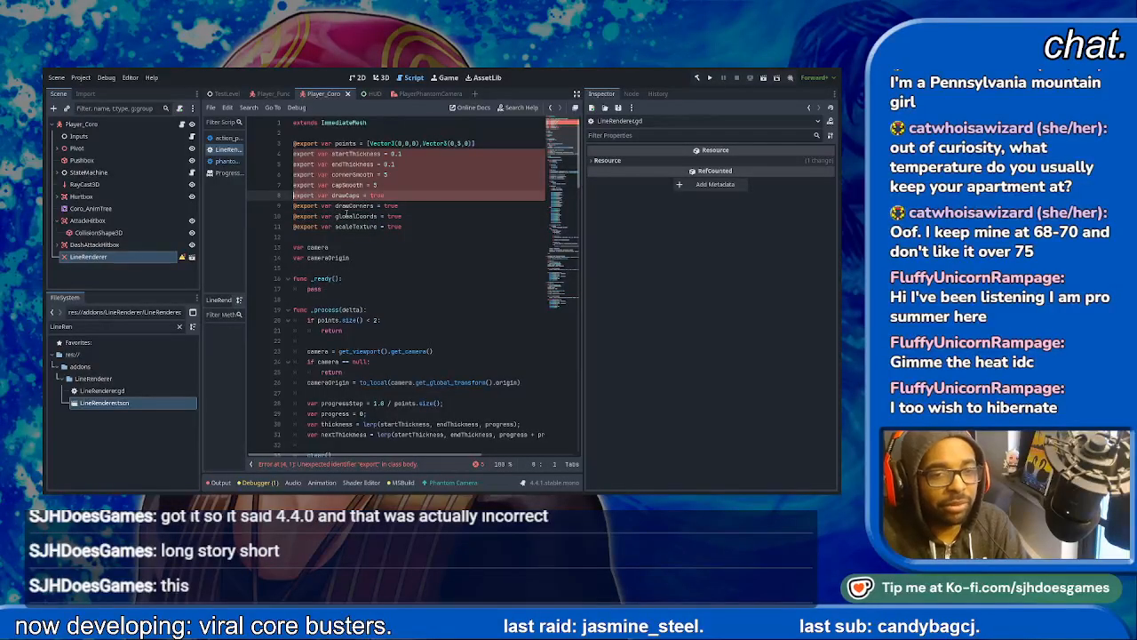
key(Up)
key(Left)
text(@)
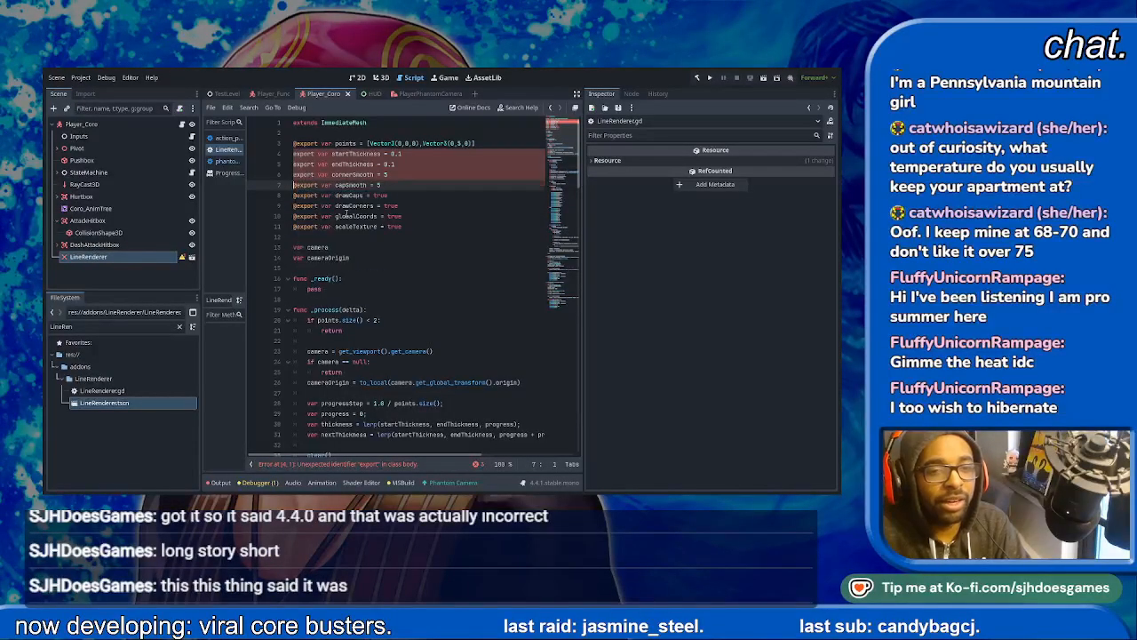
key(Up)
key(Left)
text(@)
key(Up)
key(Left)
text(@)
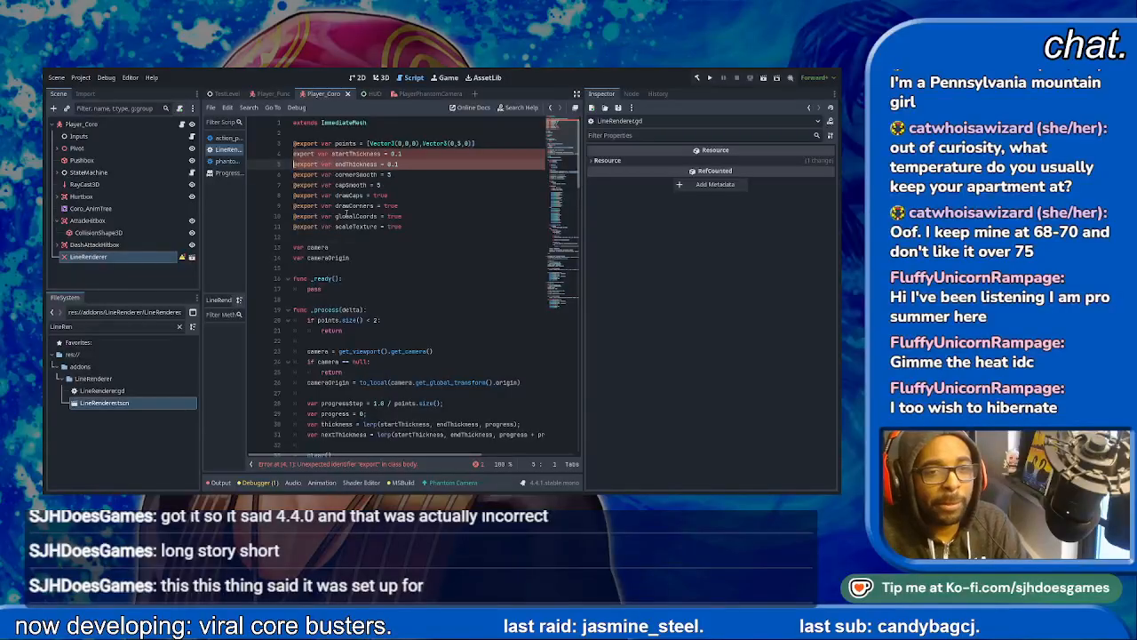
key(Up)
key(Left)
text(@)
key(ctrl+s)
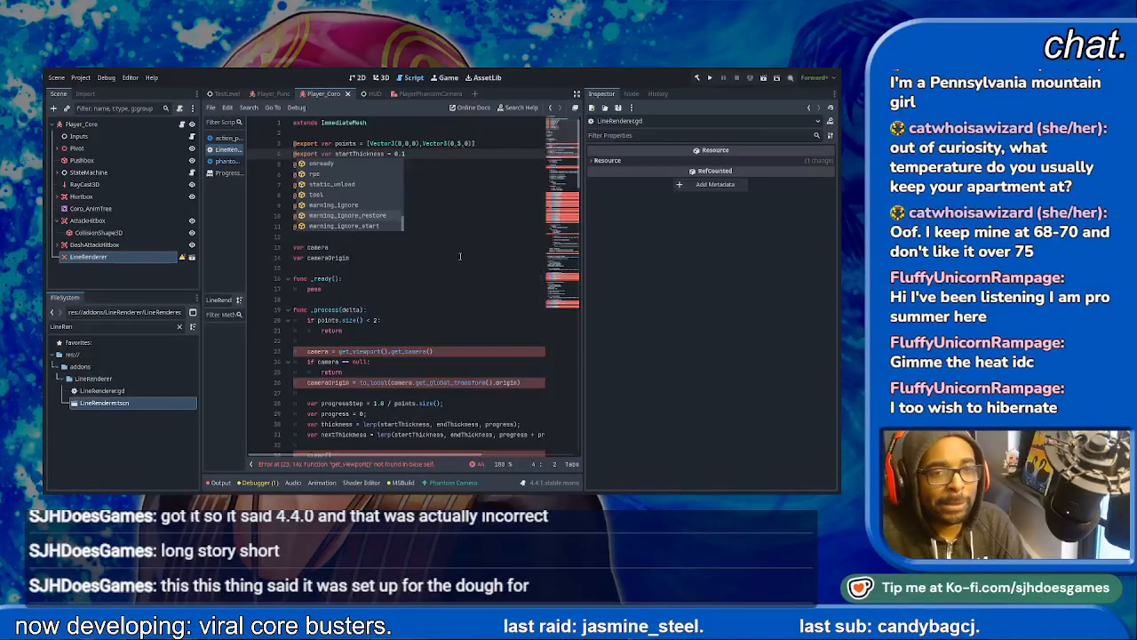
click(466, 255)
- Examine the flagged lines in the _process function of LineRenderer.gd, starting with the get_viewport call
click(185, 261)
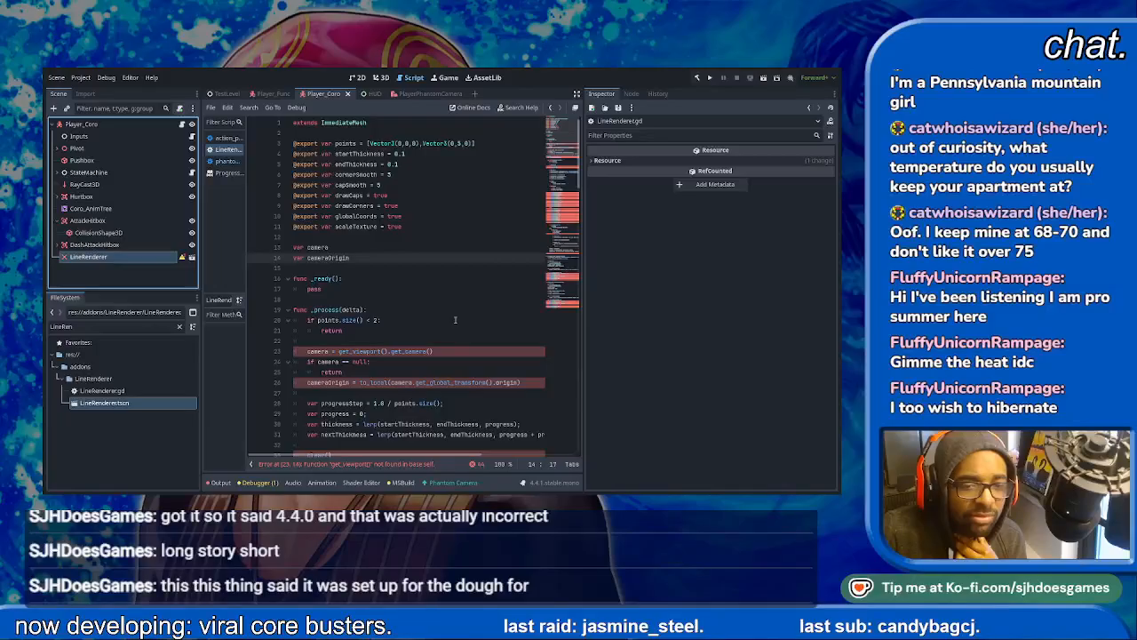
scroll(464, 306, down, 3)
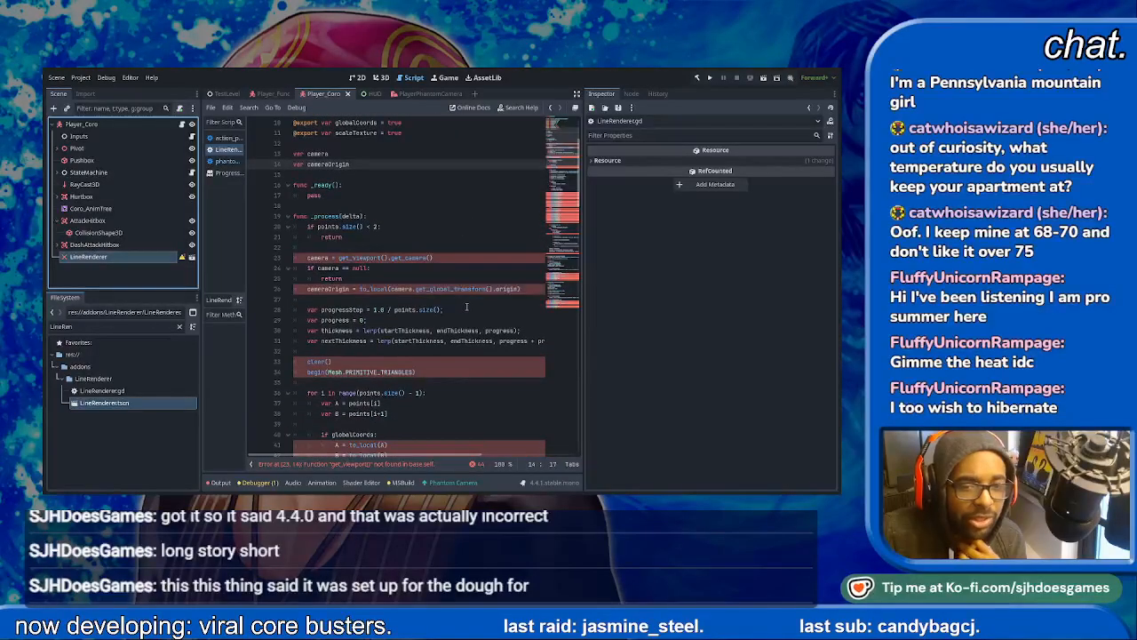
scroll(470, 305, down, 1)
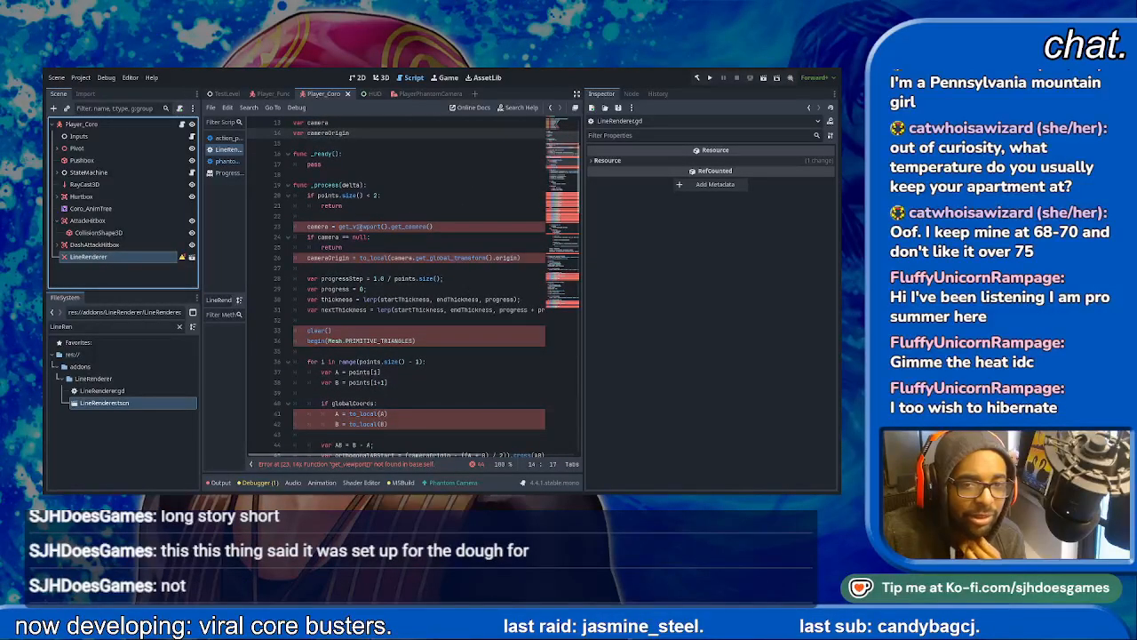
click(359, 227)
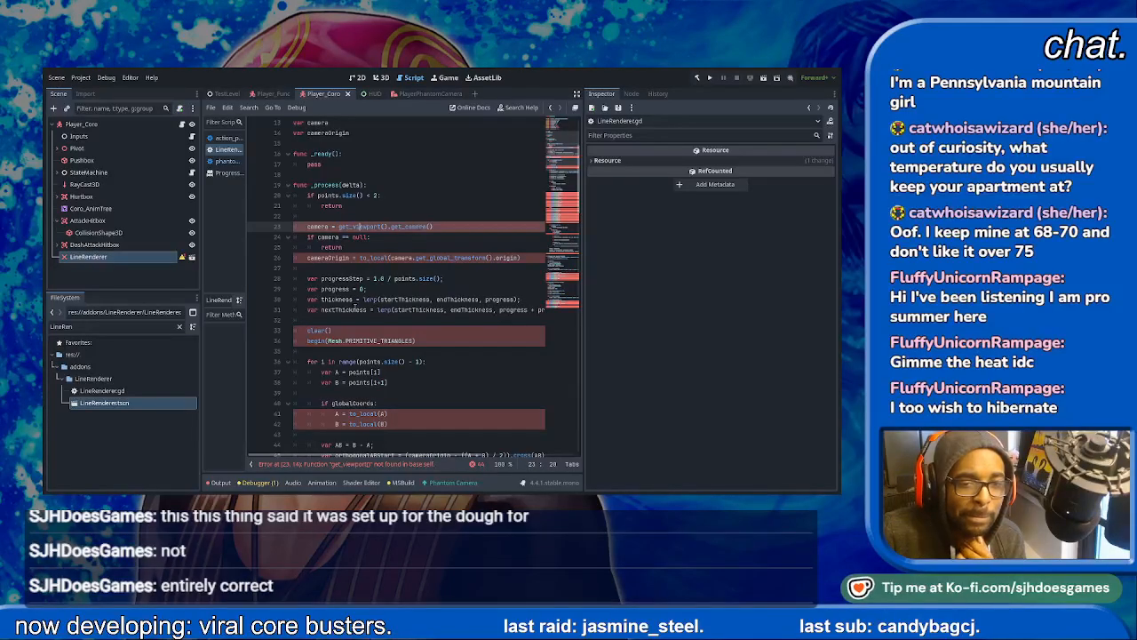
click(335, 341)
click(266, 464)
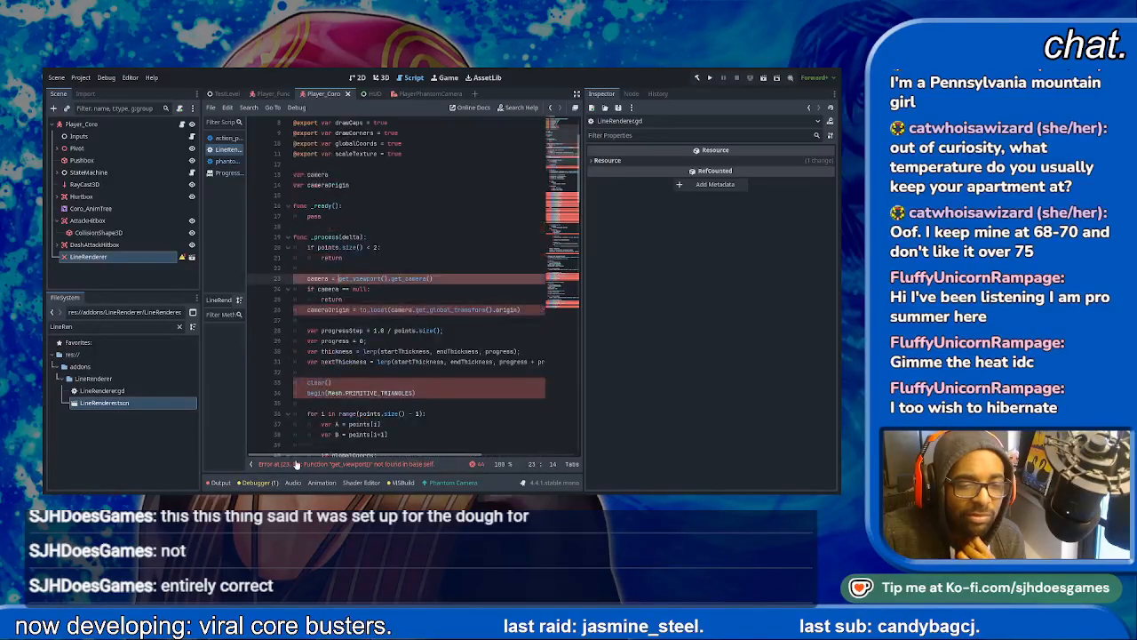
scroll(400, 285, up, 4)
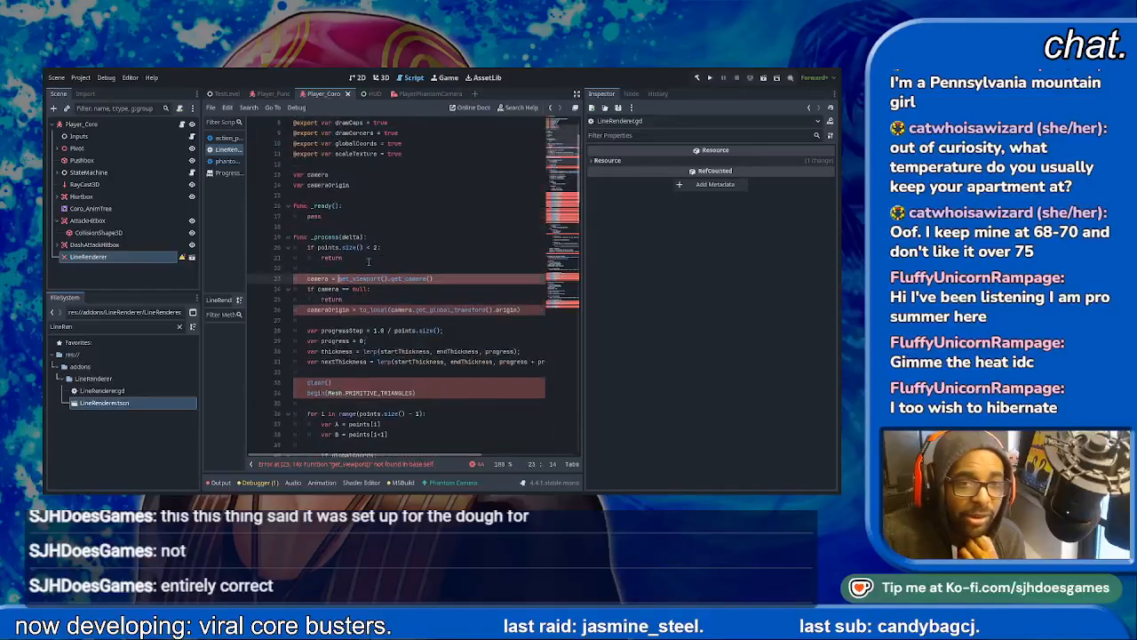
- Delete the LineRenderer node from Player_Coro and the LineRenderer folder from addons, and save the scene
click(104, 380)
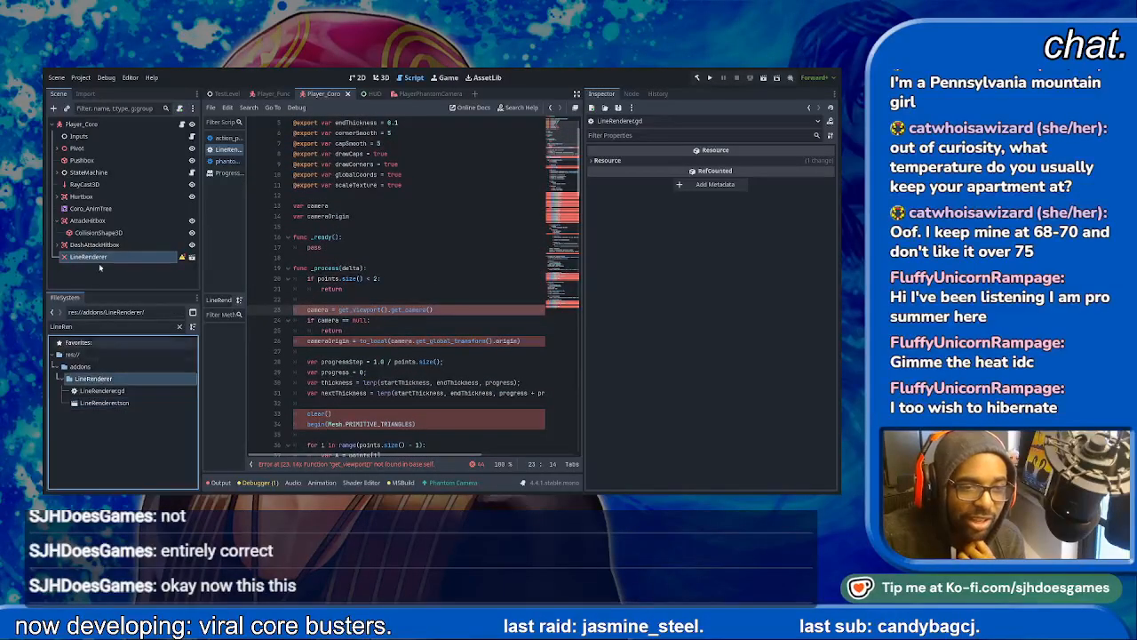
click(90, 257)
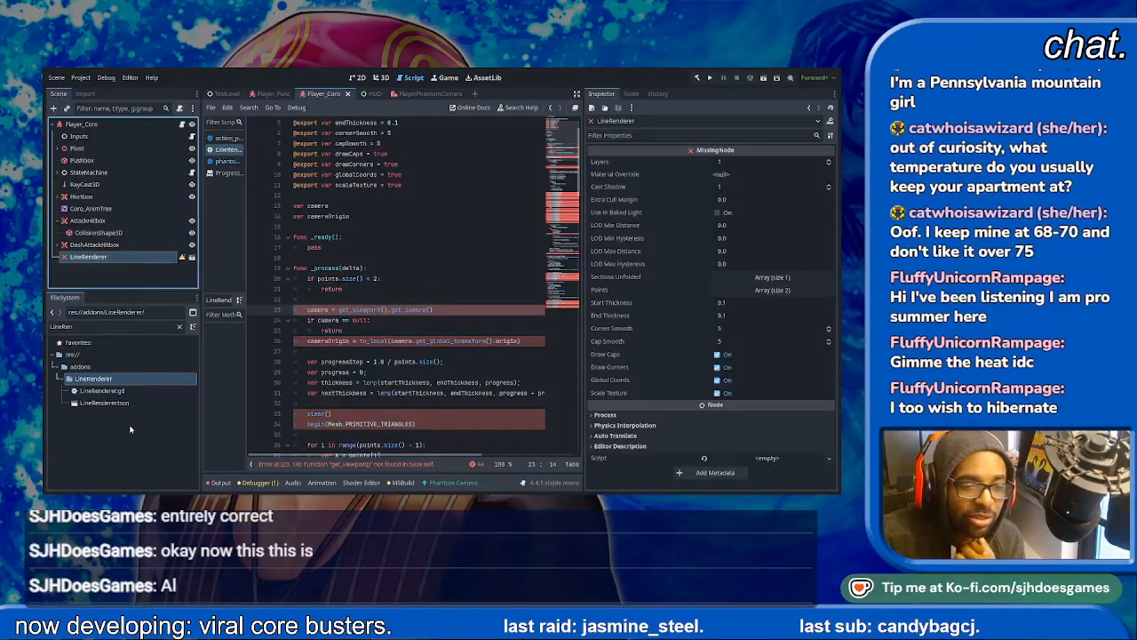
click(434, 289)
click(86, 381)
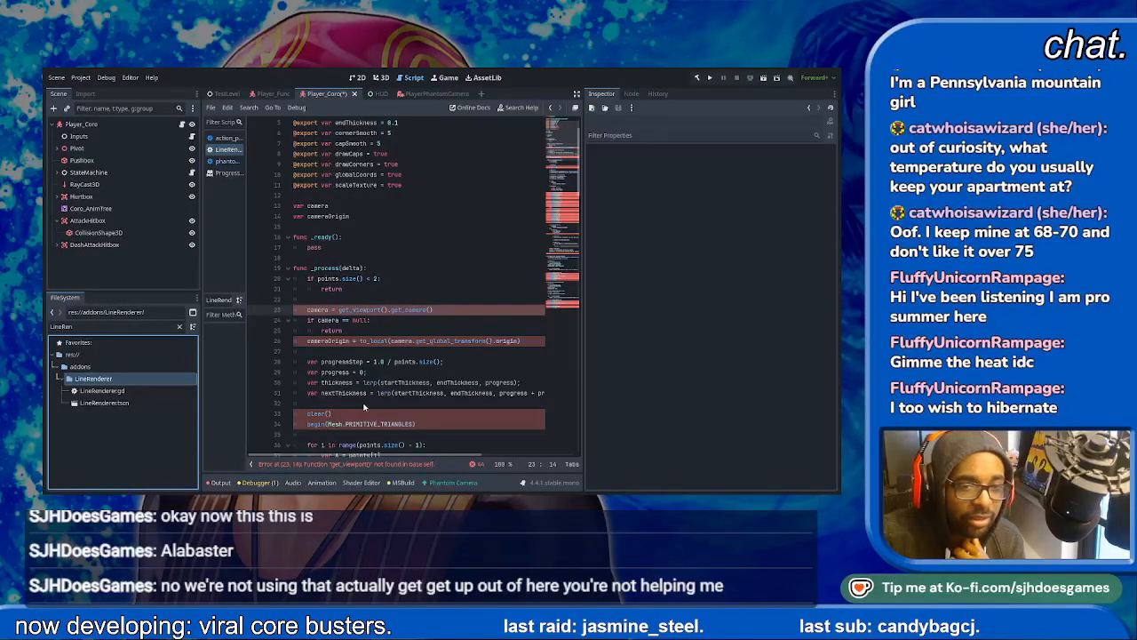
key(ctrl+s)
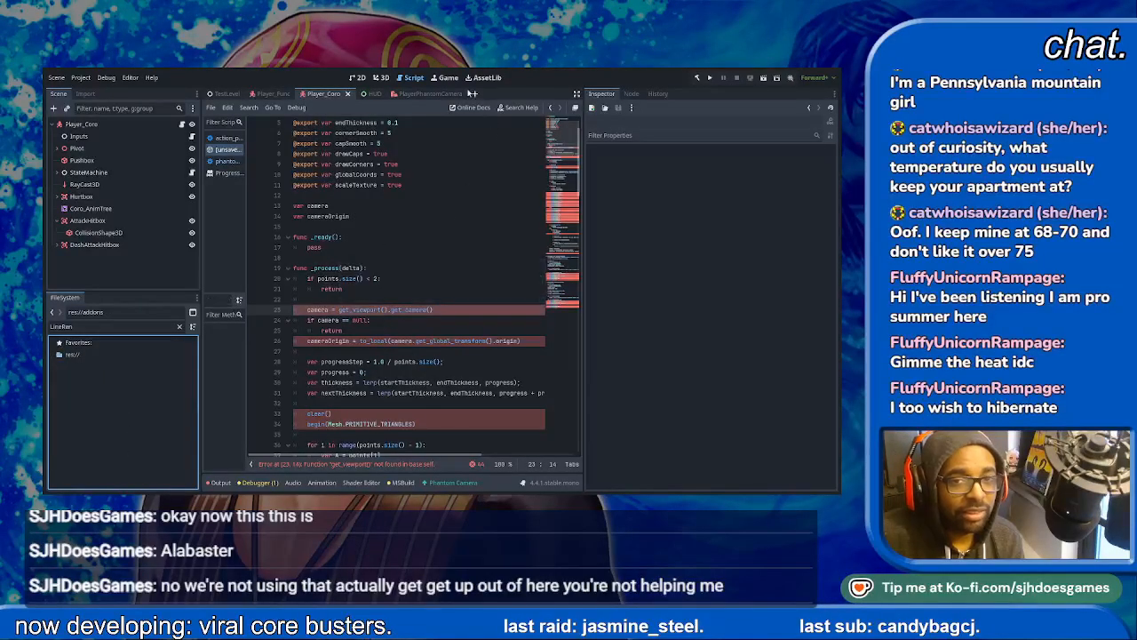
- Search the asset library for "Line Ren" and for "LineRenderer"
click(486, 77)
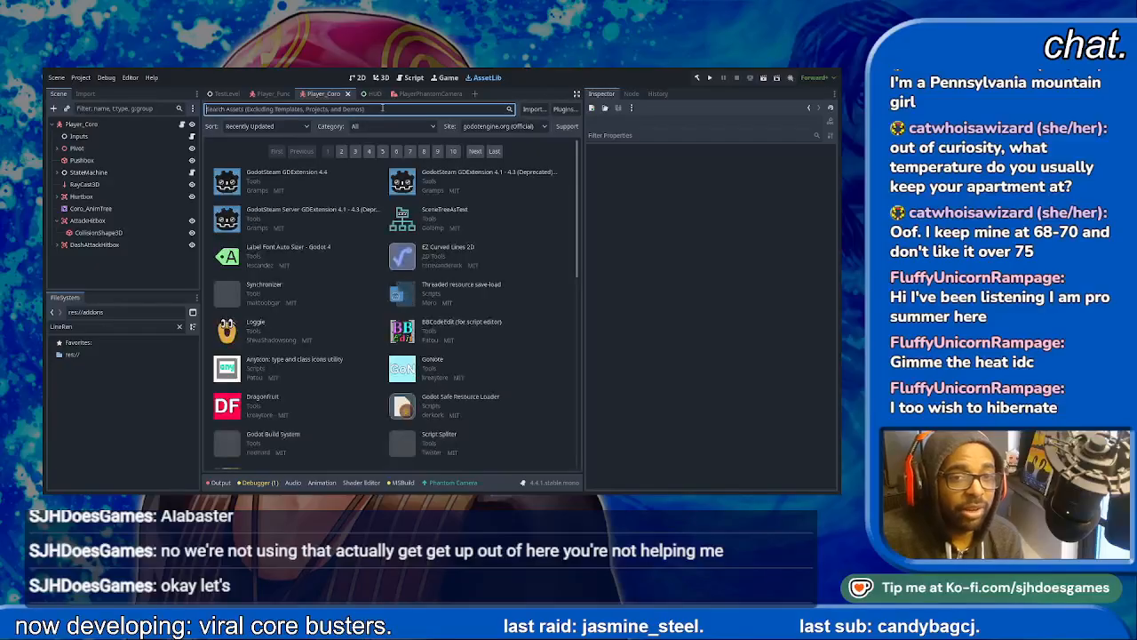
text(line)
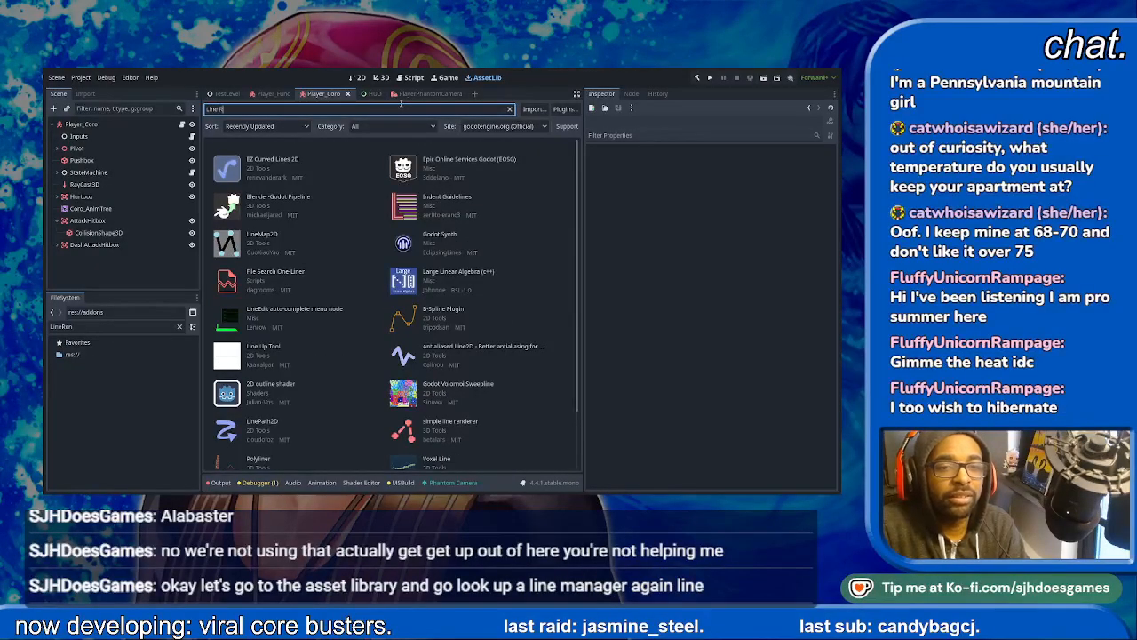
text( Ren)
key(BackSpace)
key(BackSpace)
key(BackSpace)
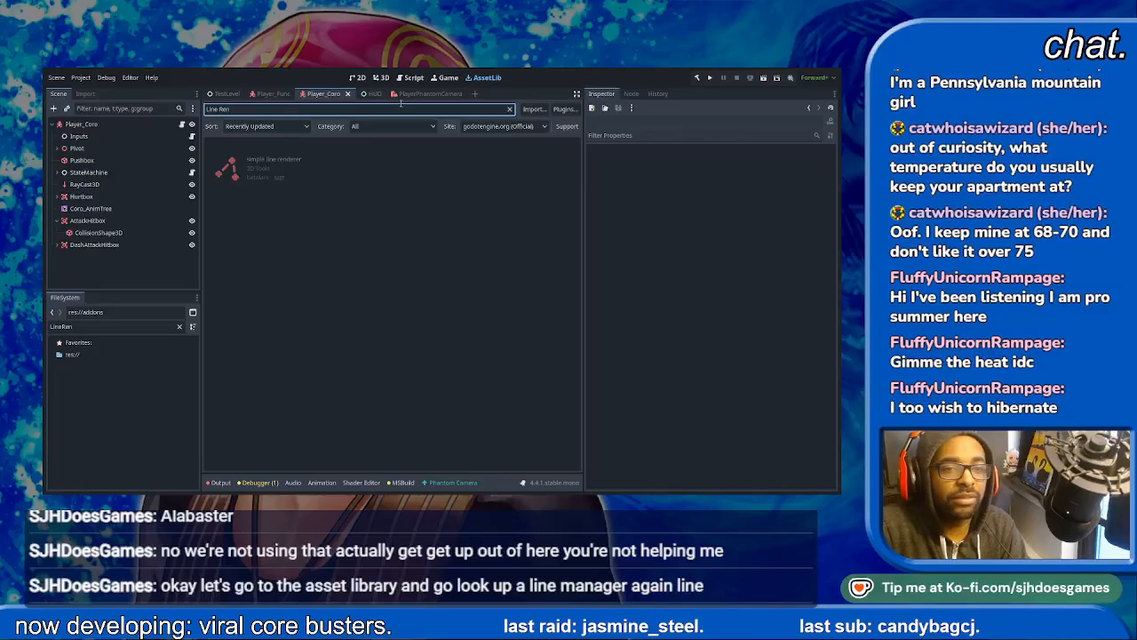
key(BackSpace)
text(Re)
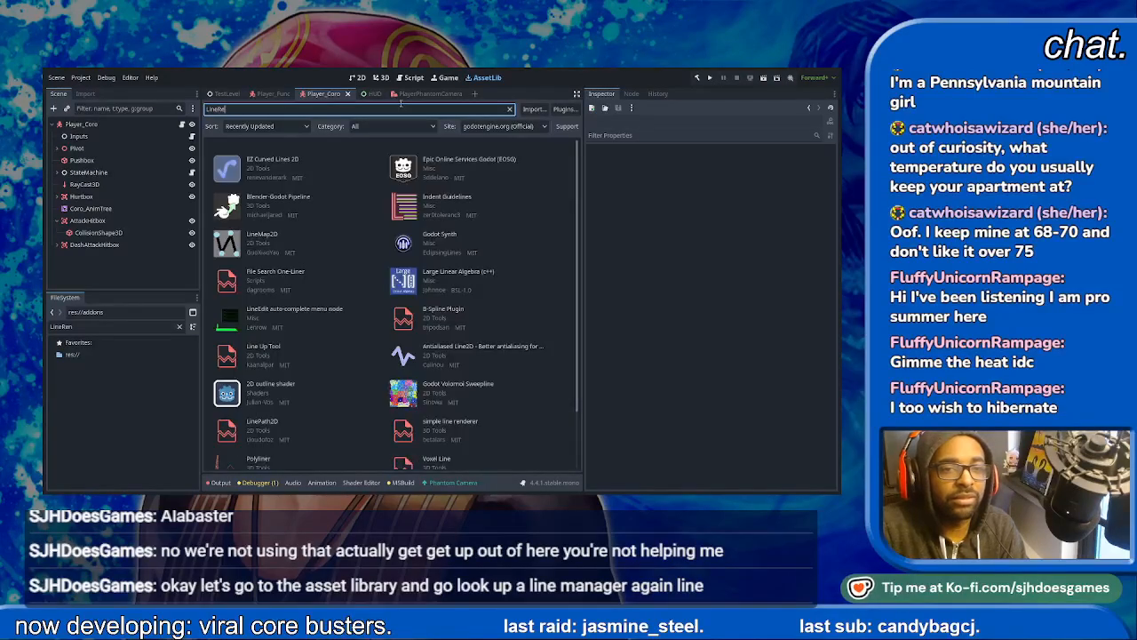
text(nderer)
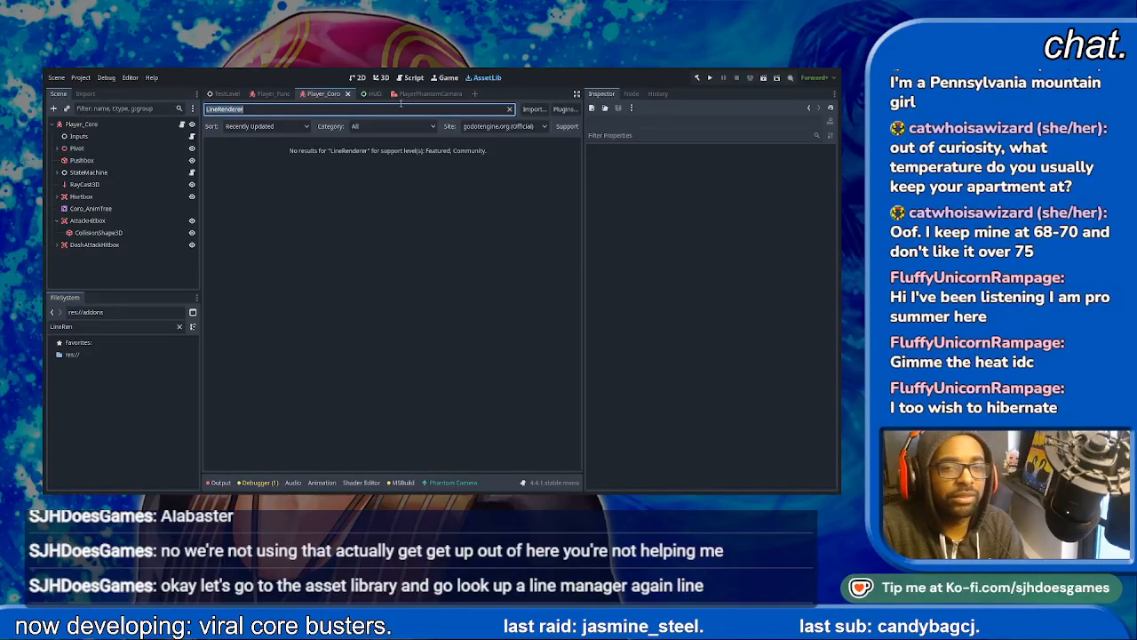
text(ail)
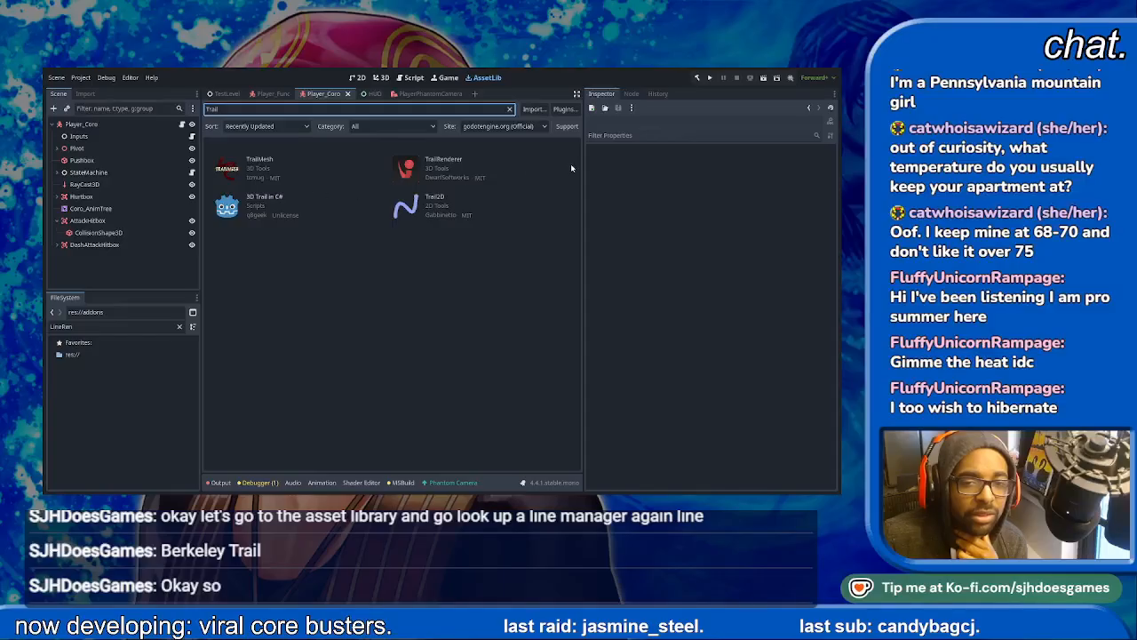
- Search the asset library for "Trail", check the Trail2D entry, and install the TrailMesh addon
click(438, 202)
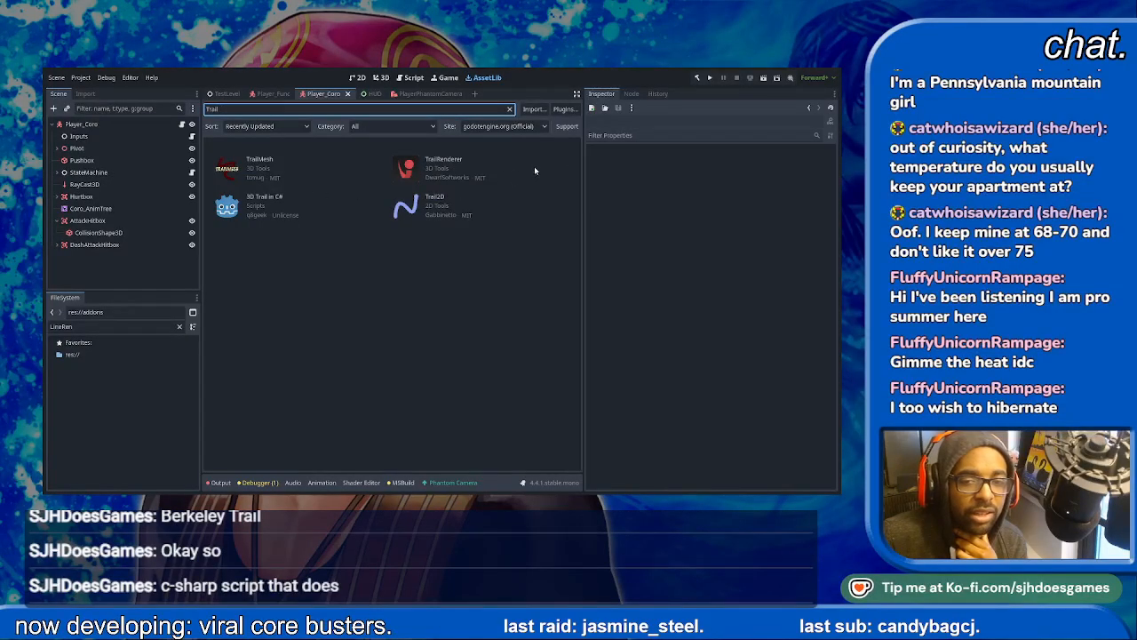
click(259, 160)
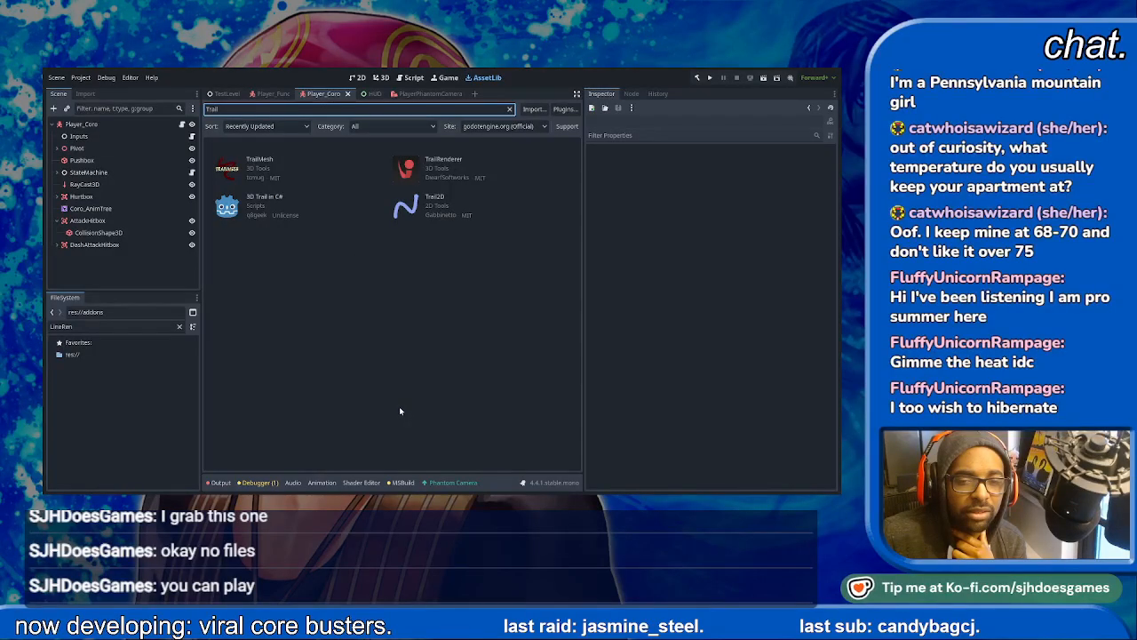
- Clear the "LineRen" file filter to list the addons folder and reread the TrailMesh asset description
double_click(93, 326)
key(BackSpace)
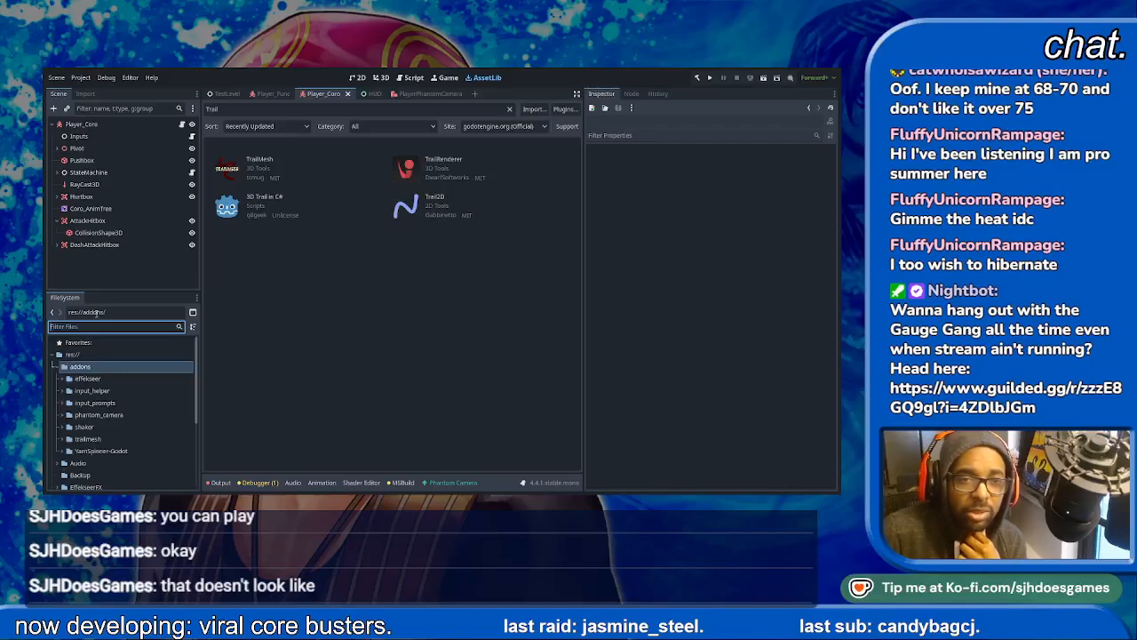
click(265, 161)
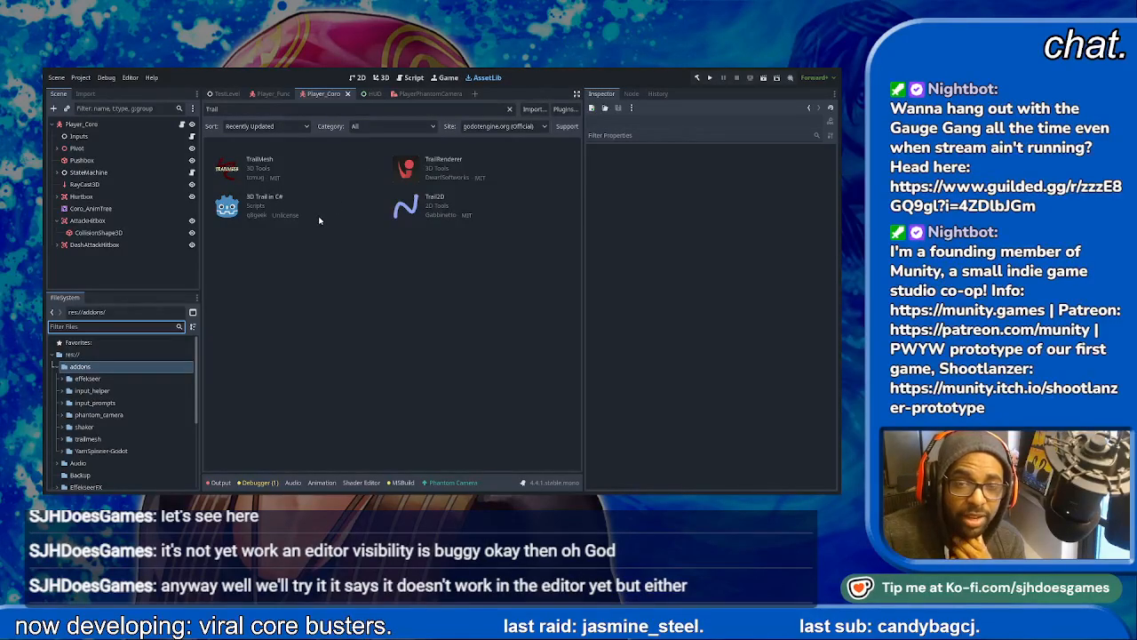
- Add a TrailEmitter node as a child of Player_Coro in the 3D view
click(358, 78)
click(380, 78)
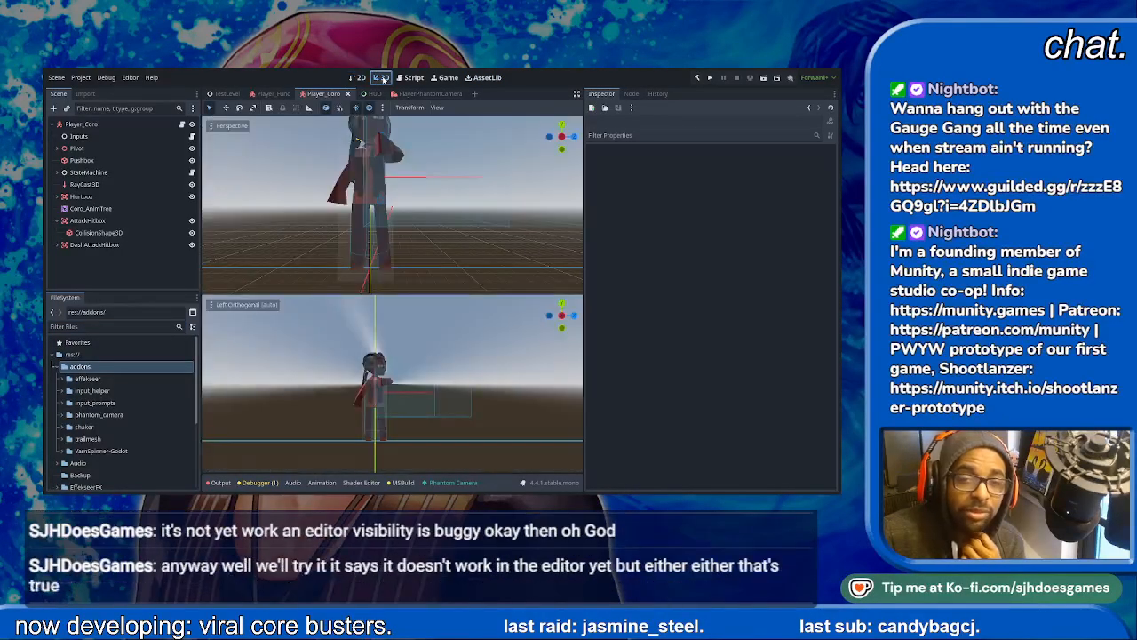
click(73, 125)
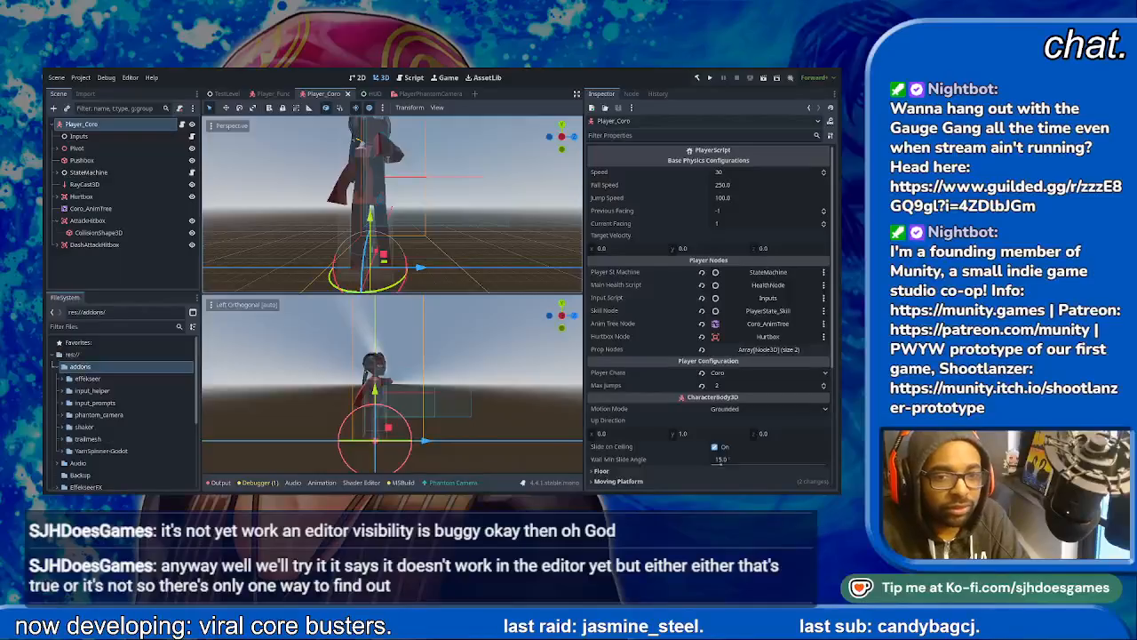
double_click(393, 248)
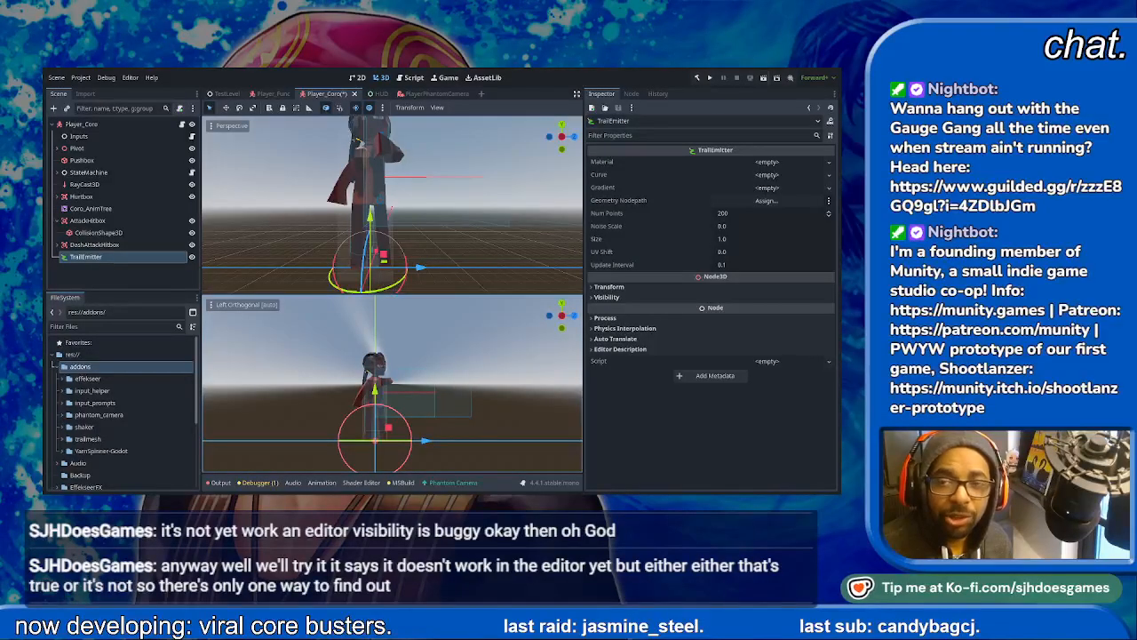
- Assign Player_Coro as the TrailEmitter's geometry node and give the emitter a new FogMaterial
double_click(428, 165)
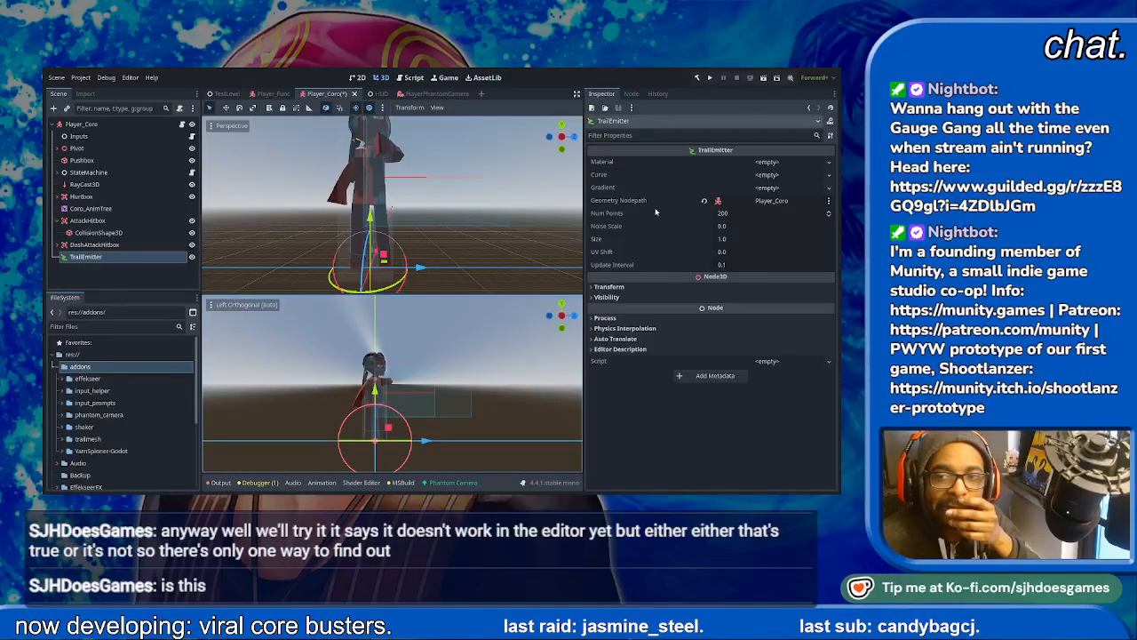
click(776, 162)
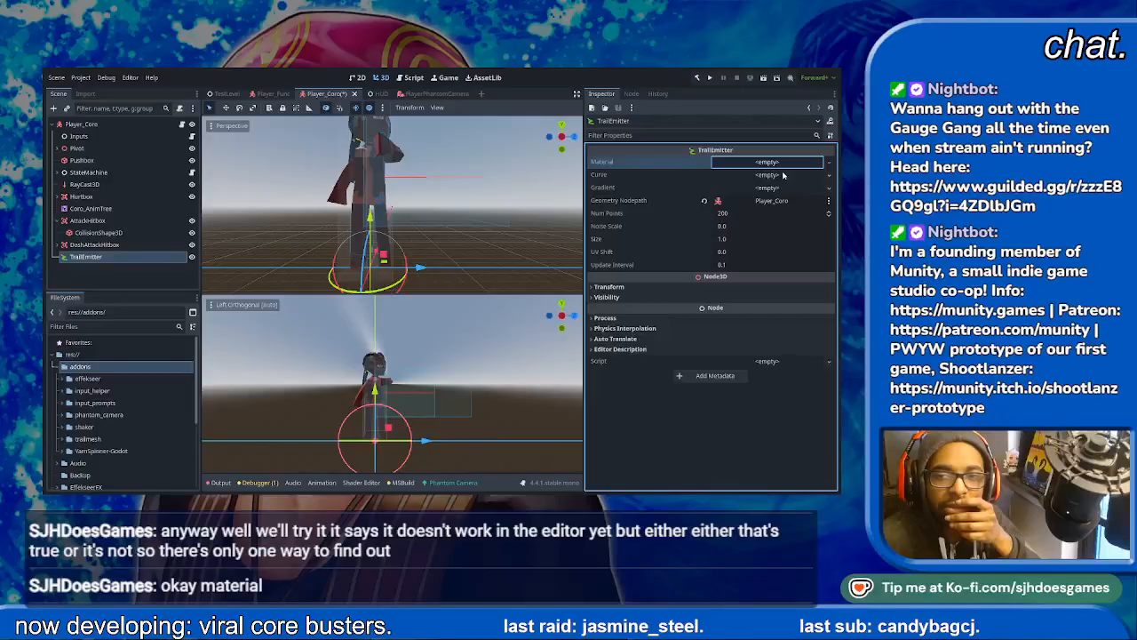
click(783, 175)
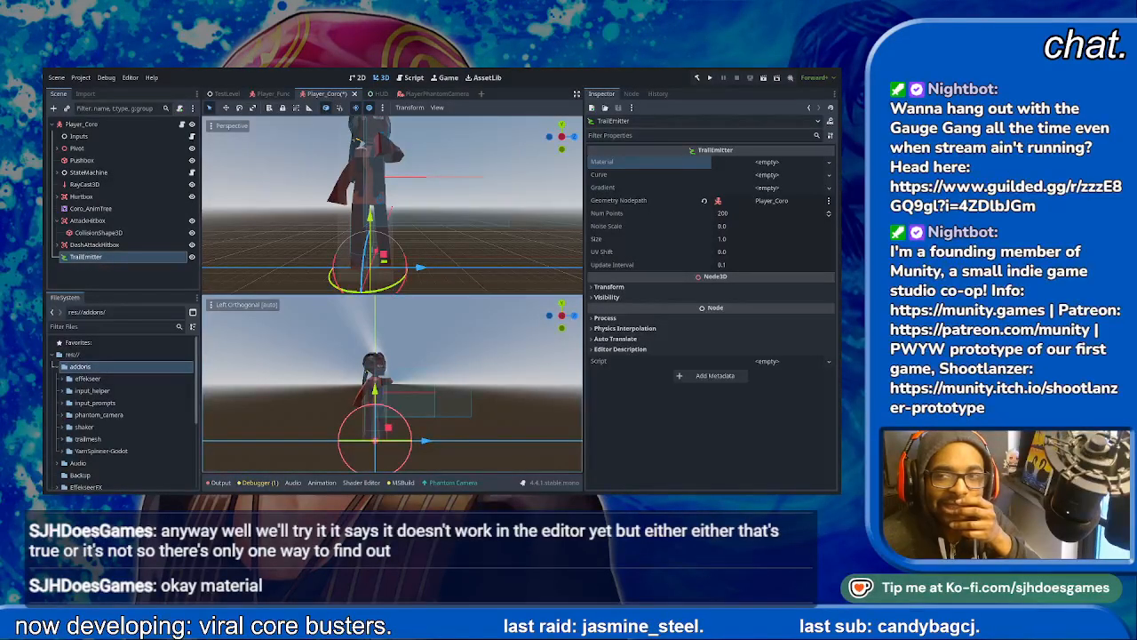
click(759, 161)
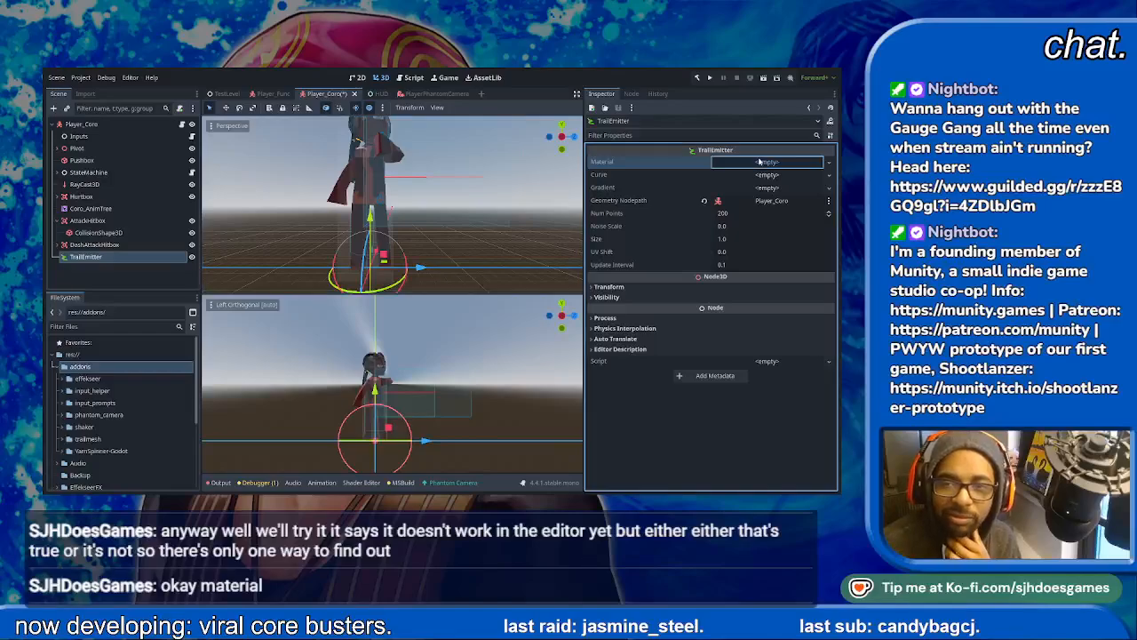
click(765, 184)
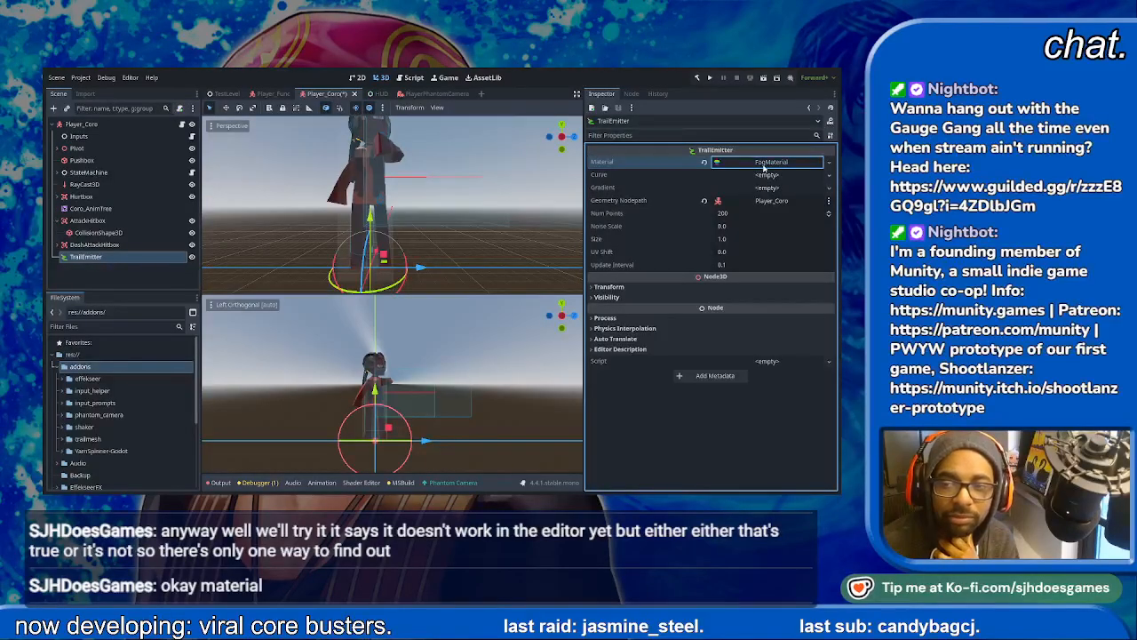
click(763, 166)
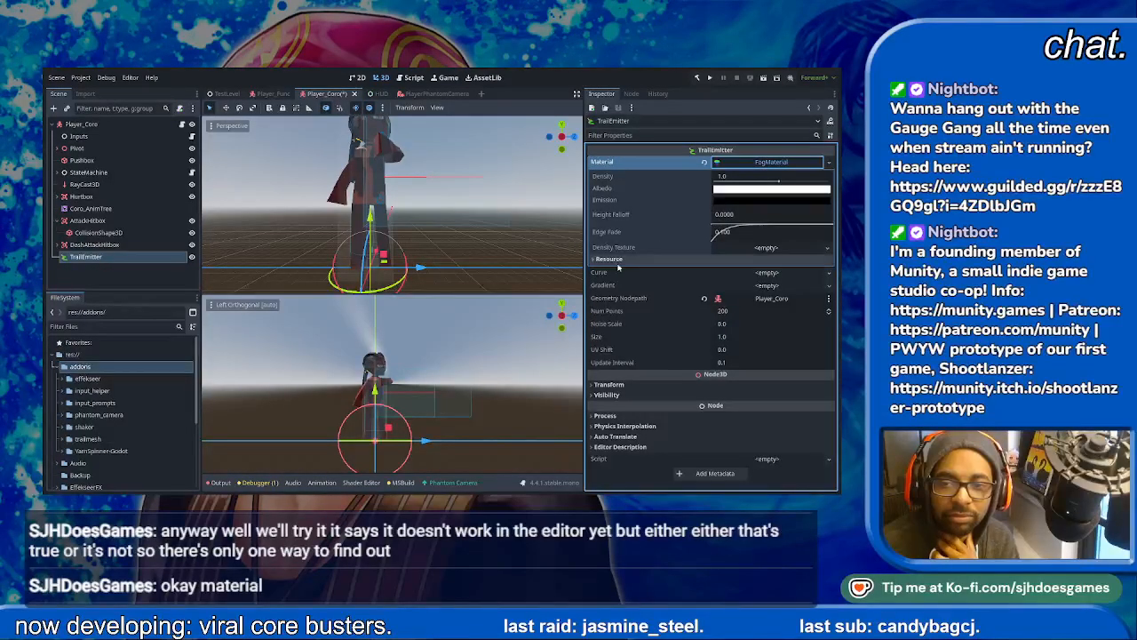
- Add a new gradient to the TrailEmitter, with red as its start colour and orange as its end colour
click(753, 285)
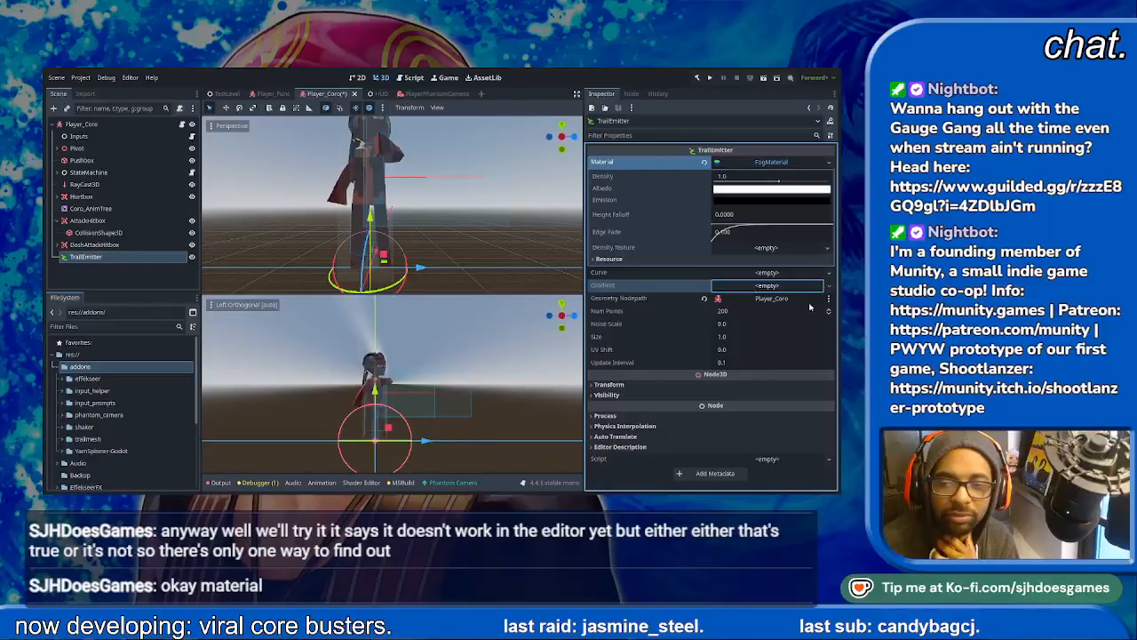
click(760, 287)
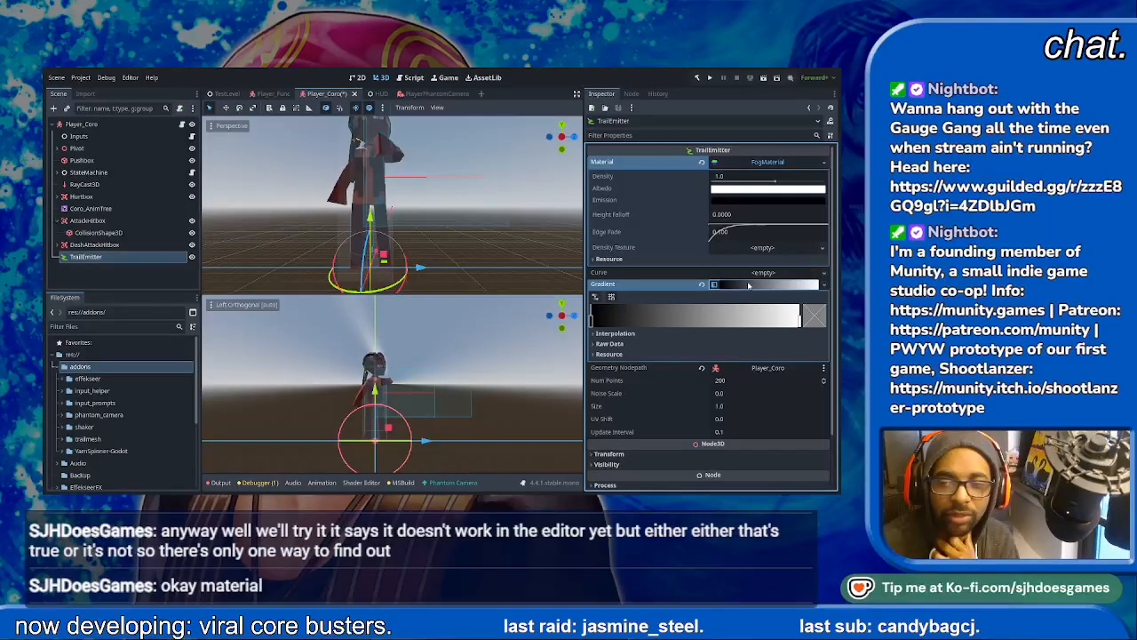
click(592, 328)
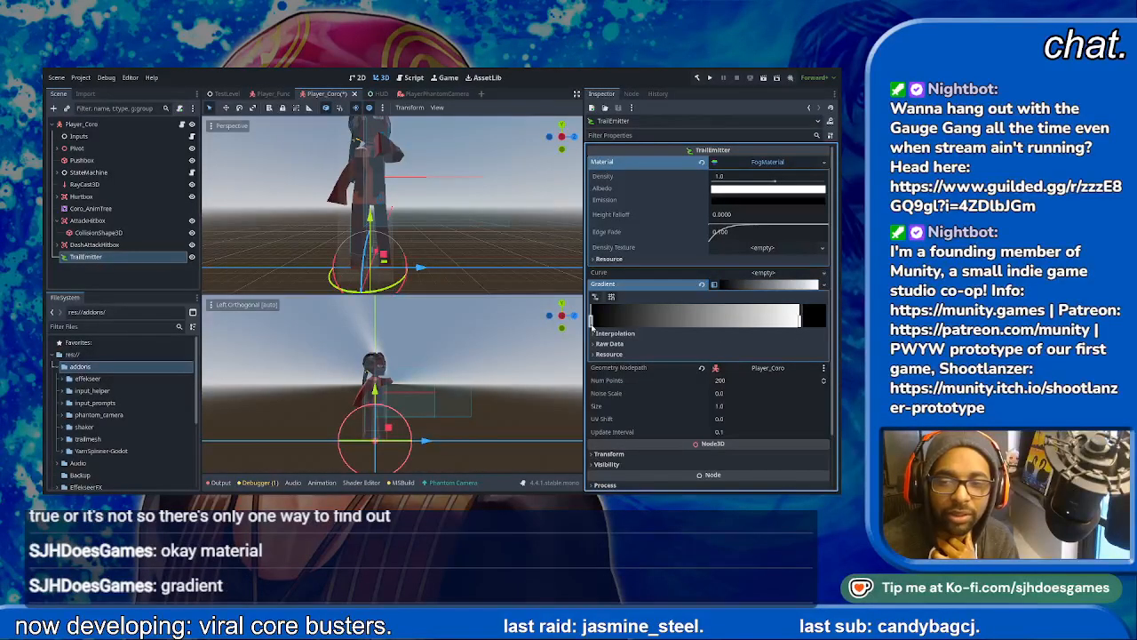
drag(672, 210, 734, 209)
click(783, 335)
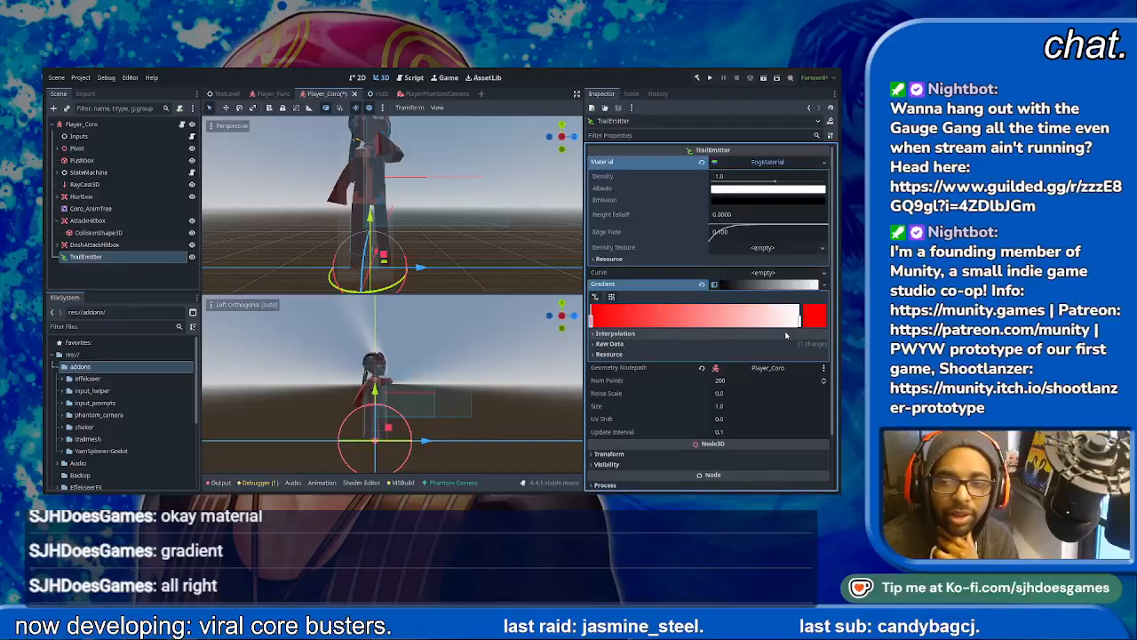
click(799, 318)
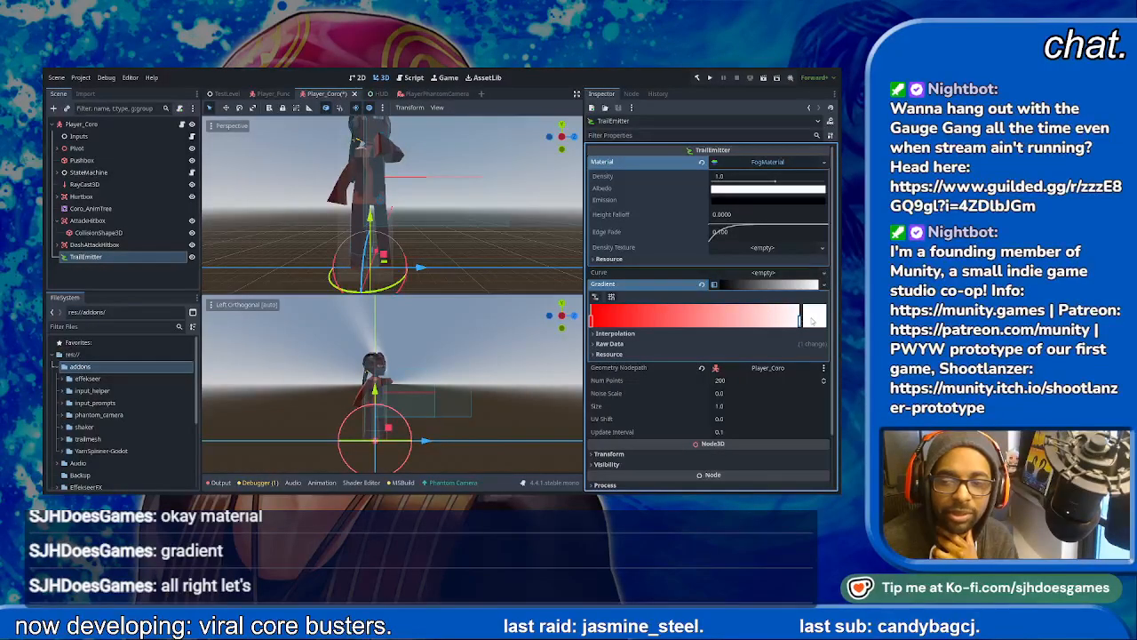
drag(705, 112, 698, 157)
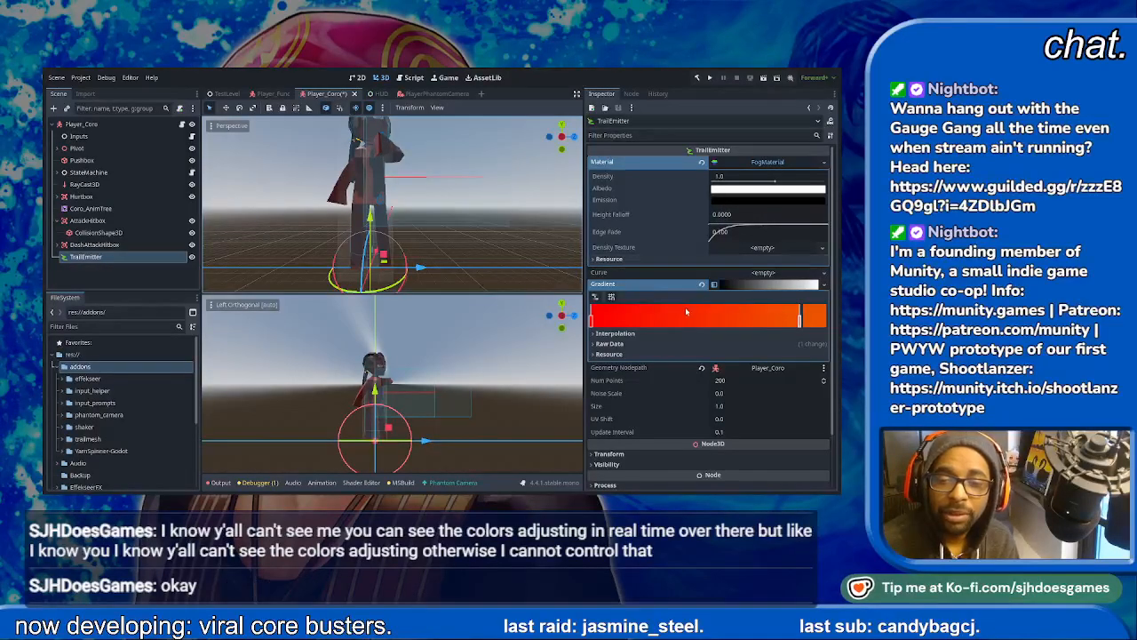
- Add a new curve to the TrailEmitter using the linear preset rising from 0 to 1, and save the Player_Coro scene
click(743, 275)
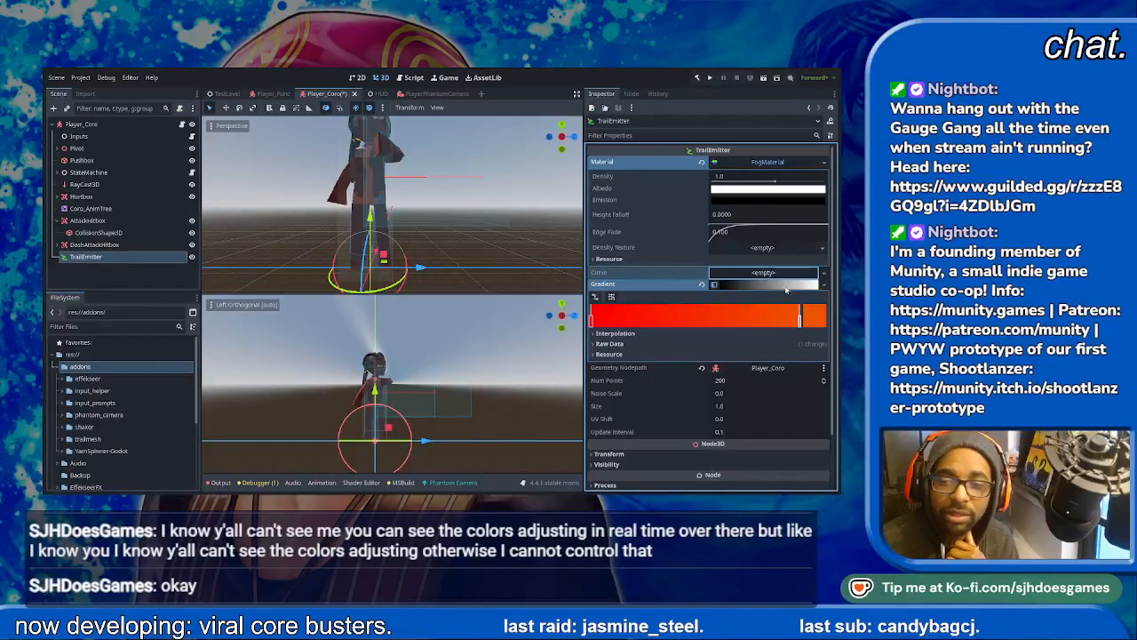
click(764, 289)
click(722, 279)
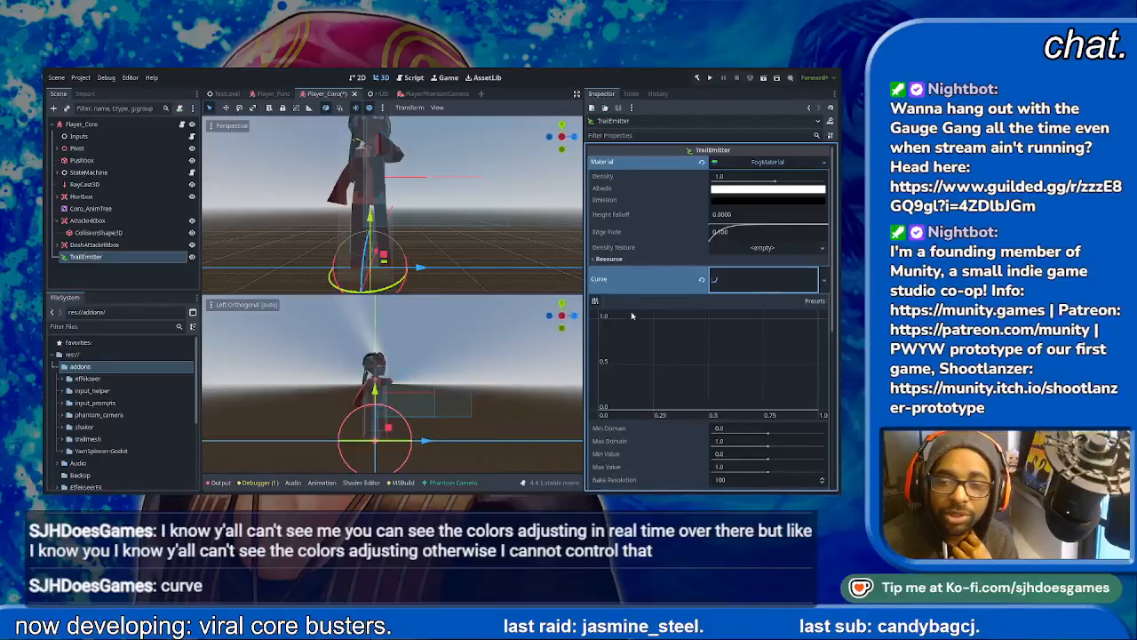
click(811, 302)
click(809, 326)
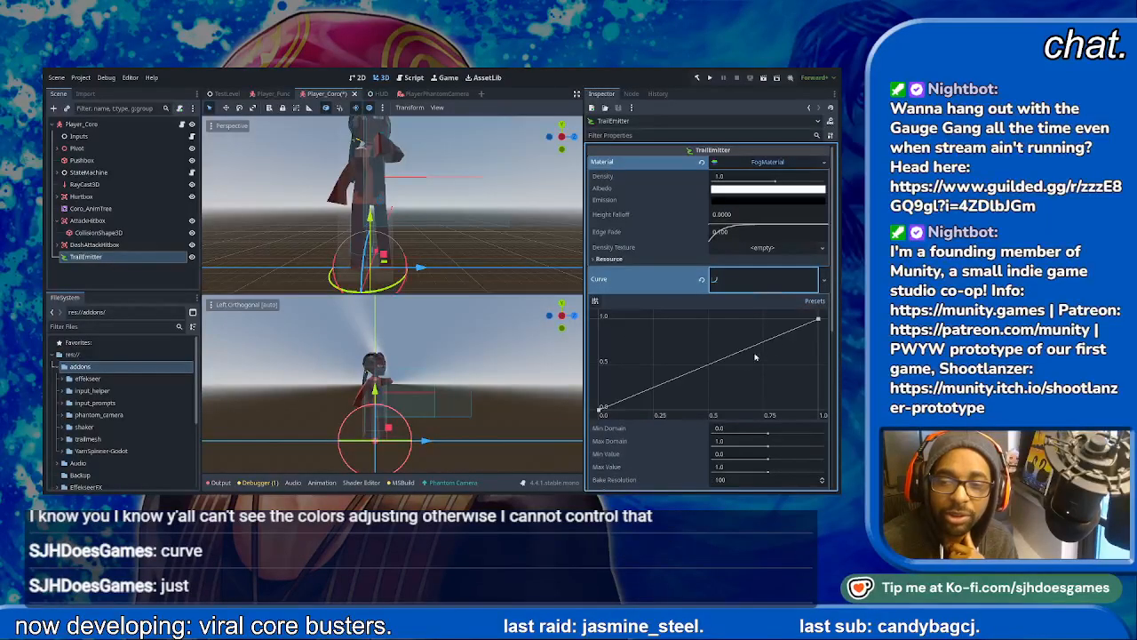
key(ctrl+s)
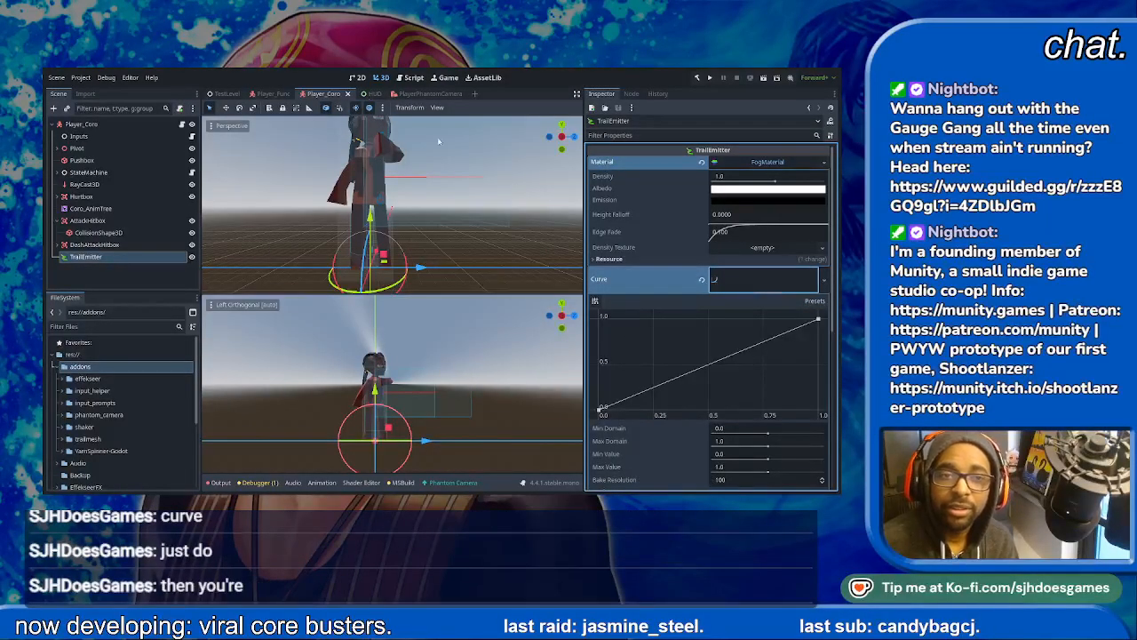
- Run the TestLevel scene, advance through the intro dialogue, move and jump the character to check the trail, and stop the game
click(224, 93)
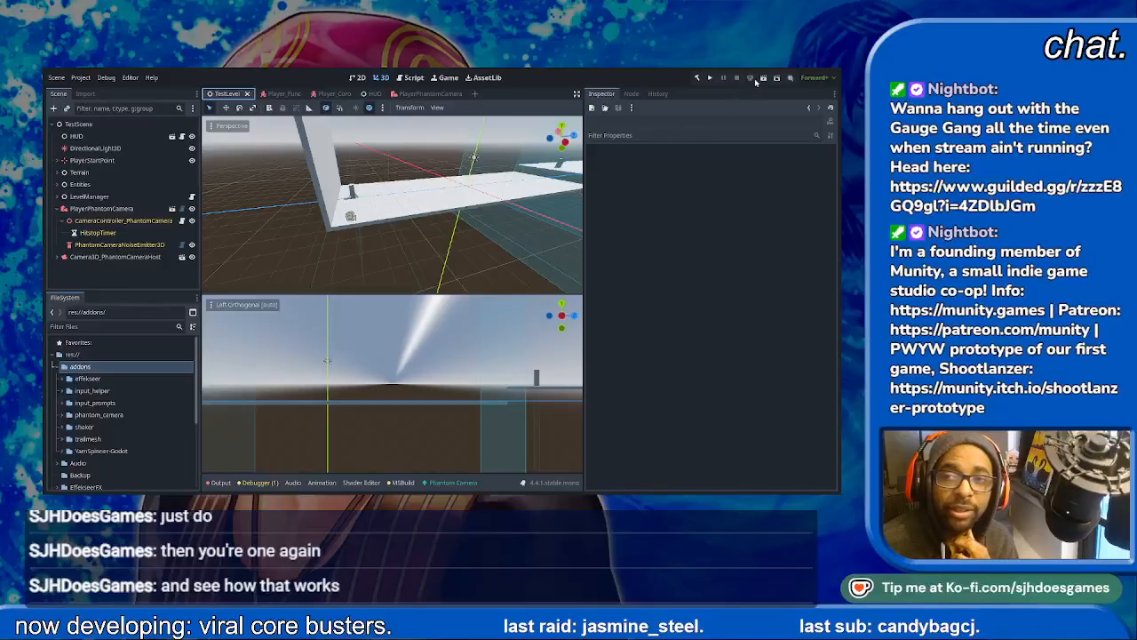
click(764, 79)
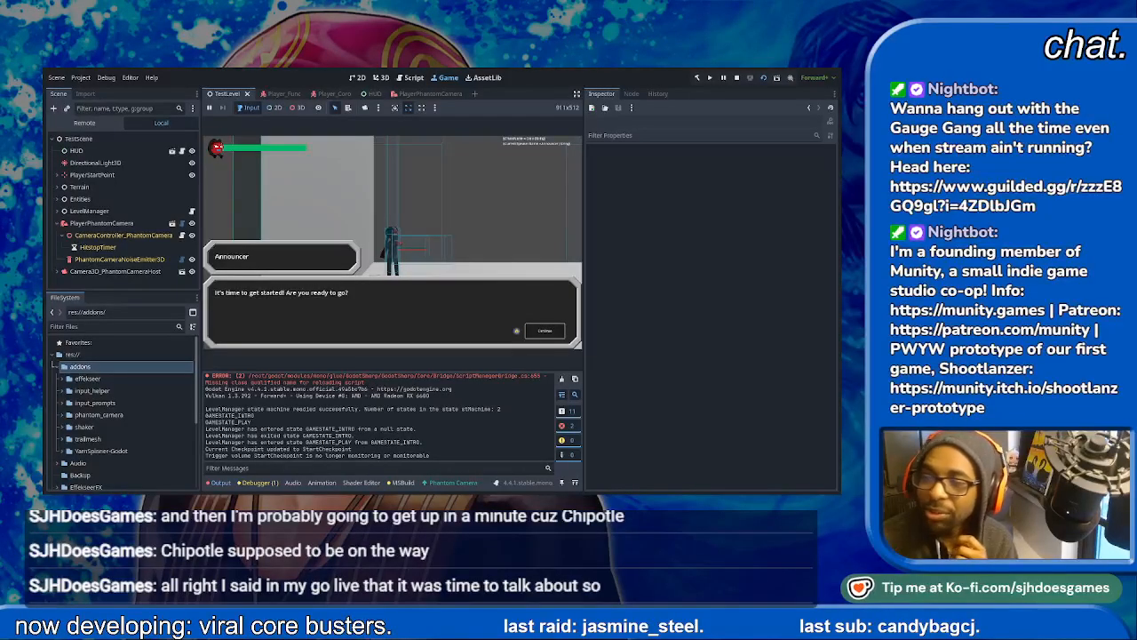
key(space)
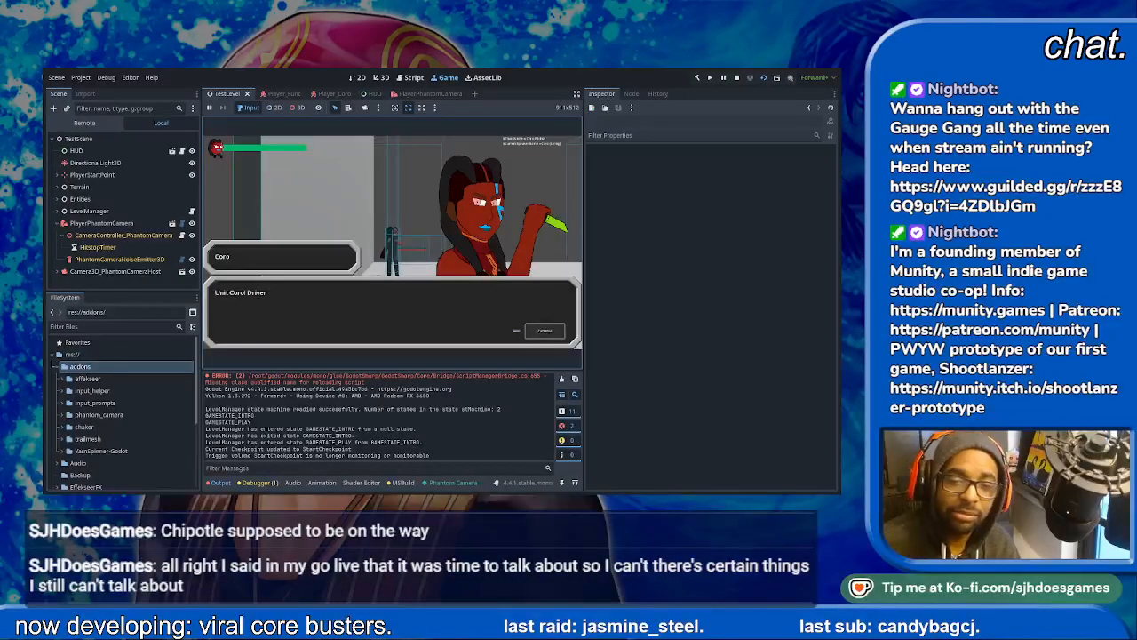
key(space)
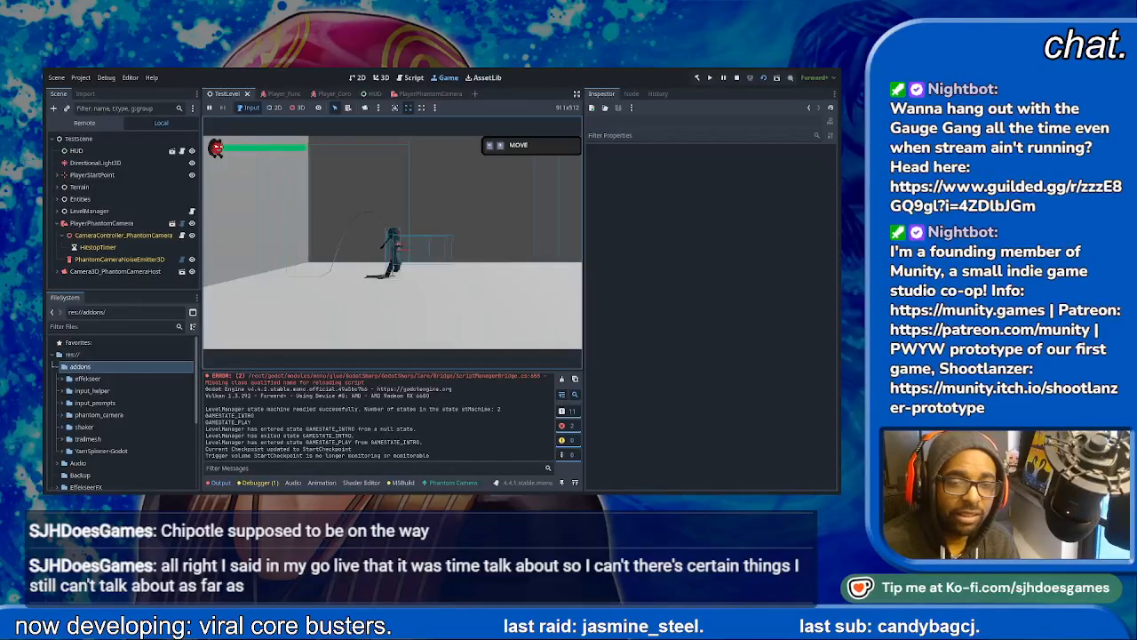
key(d)
key(a)
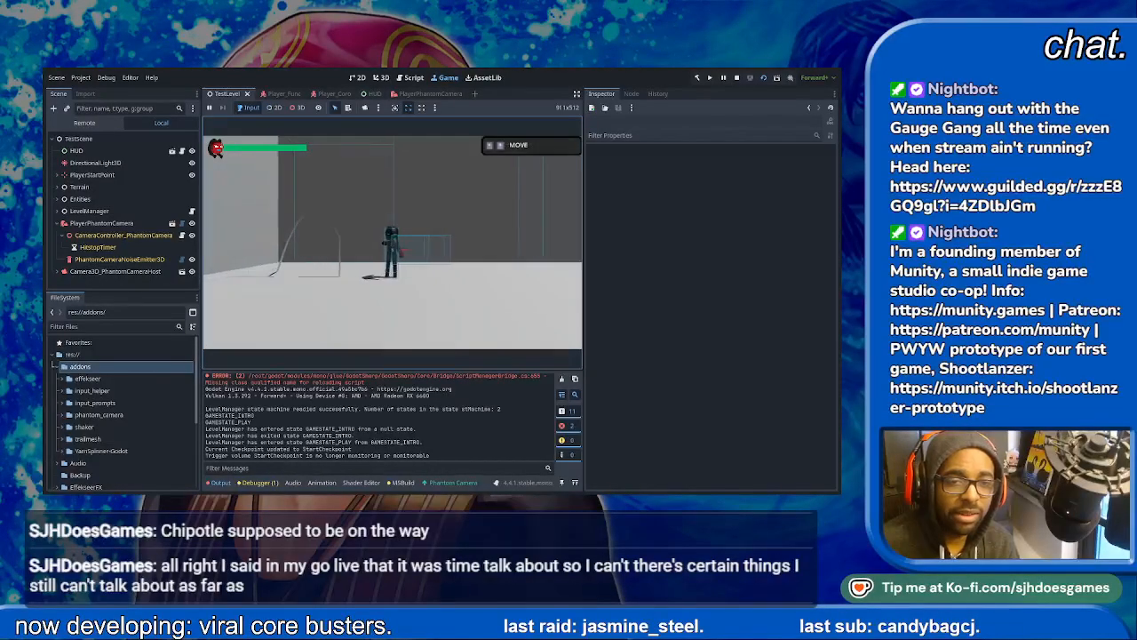
key(space)
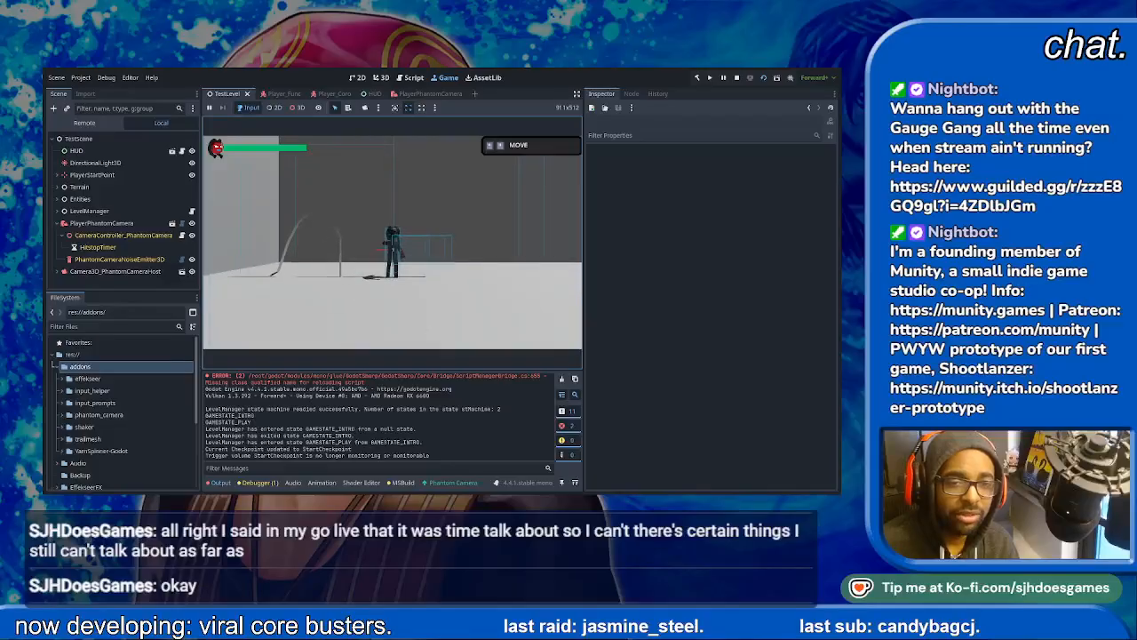
key(space)
key(d)
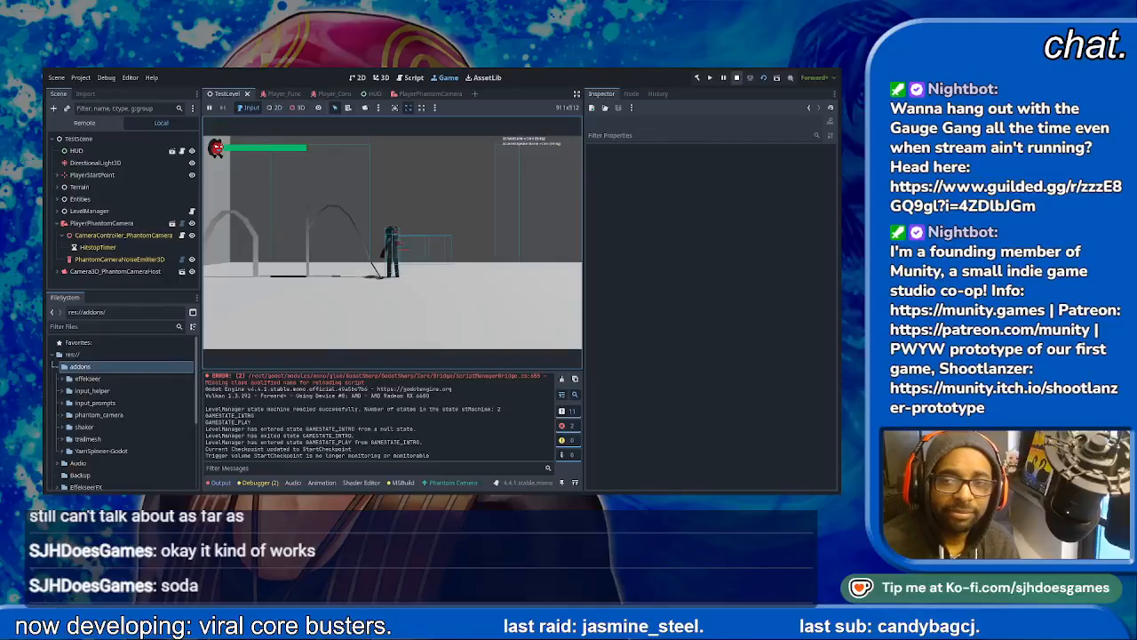
key(F8)
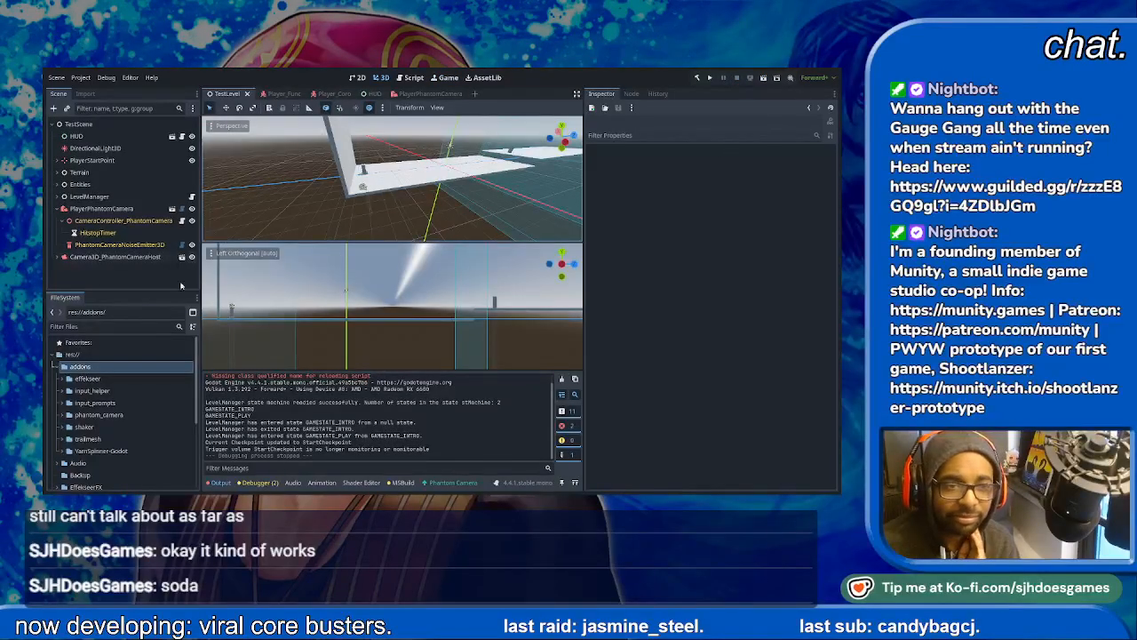
- Set the FogMaterial's emission to white and its density to 8.0 on Player_Coro's TrailEmitter, and save the scene
click(119, 244)
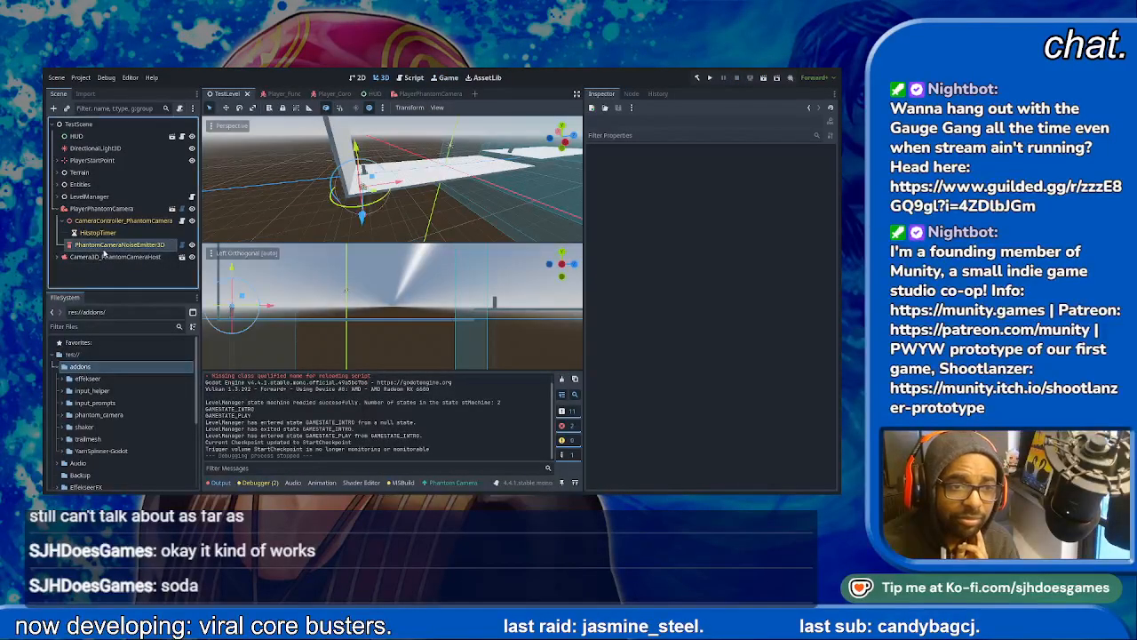
click(331, 94)
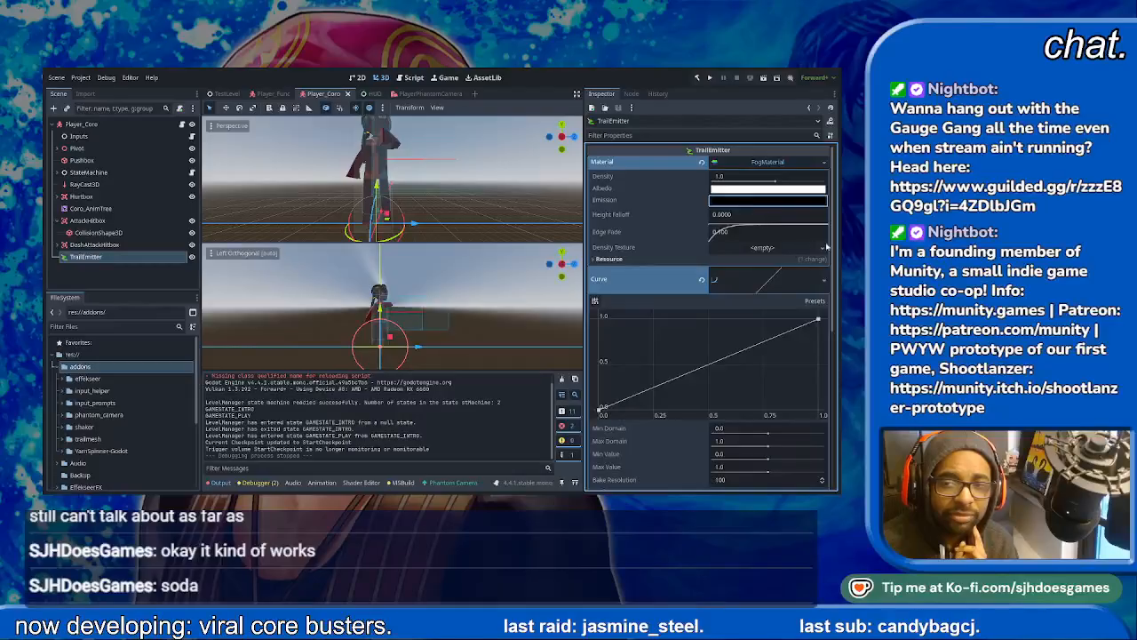
drag(826, 247, 825, 194)
click(680, 215)
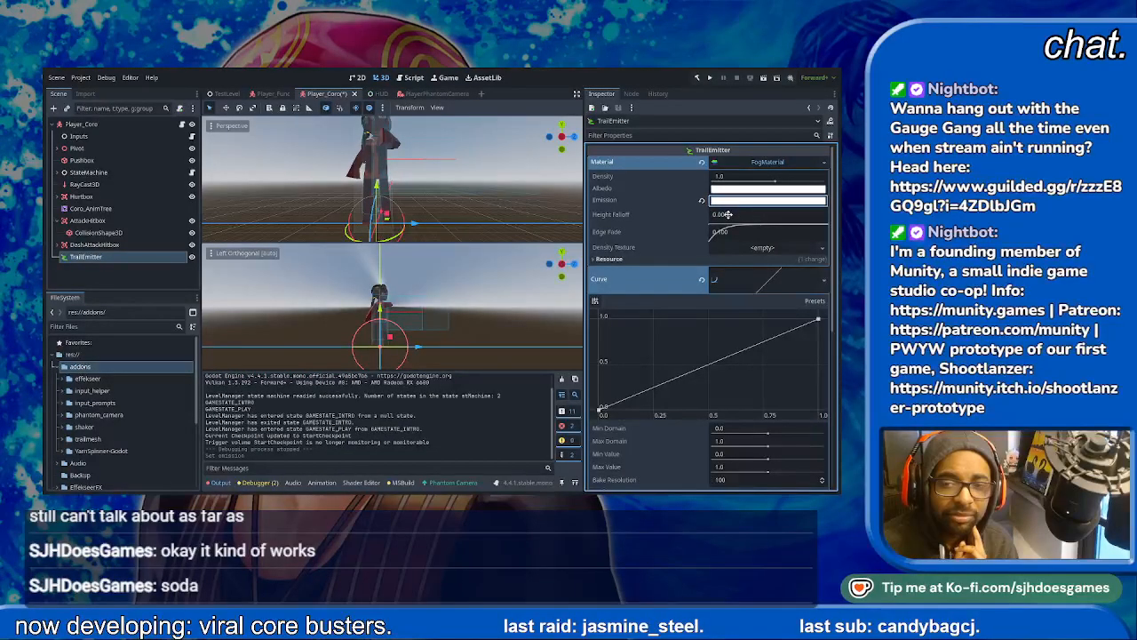
drag(773, 182, 802, 184)
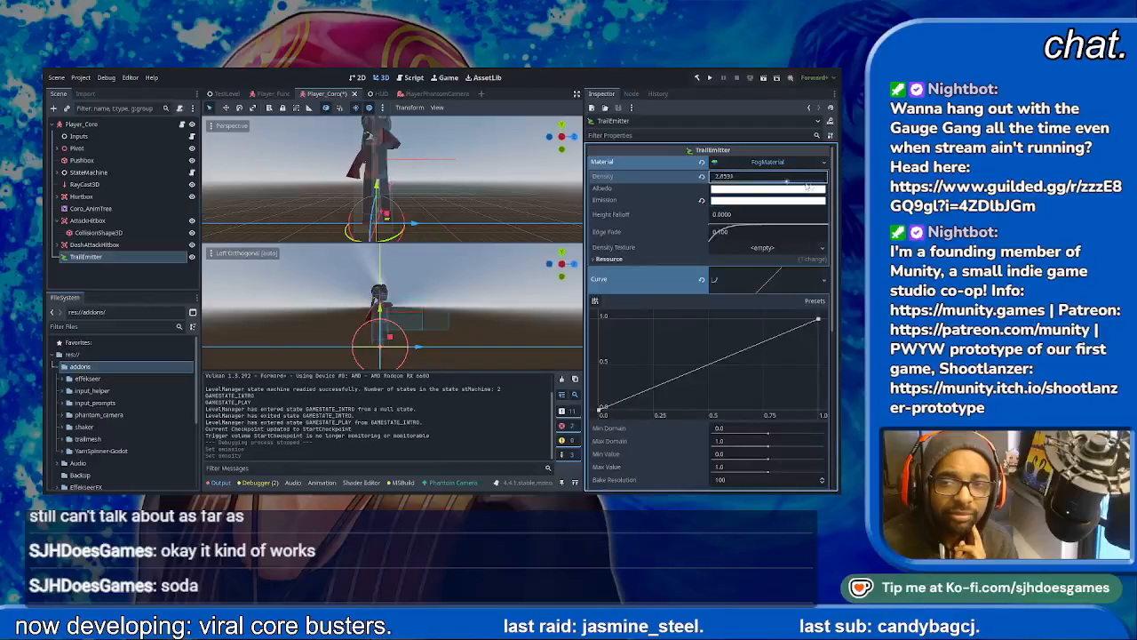
click(769, 167)
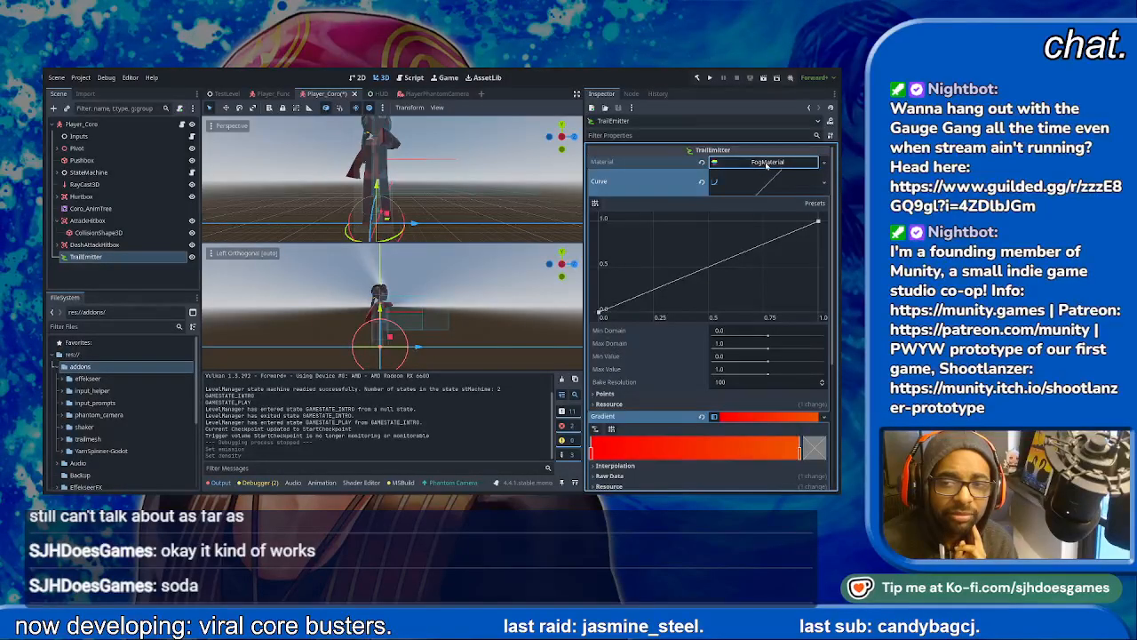
click(769, 167)
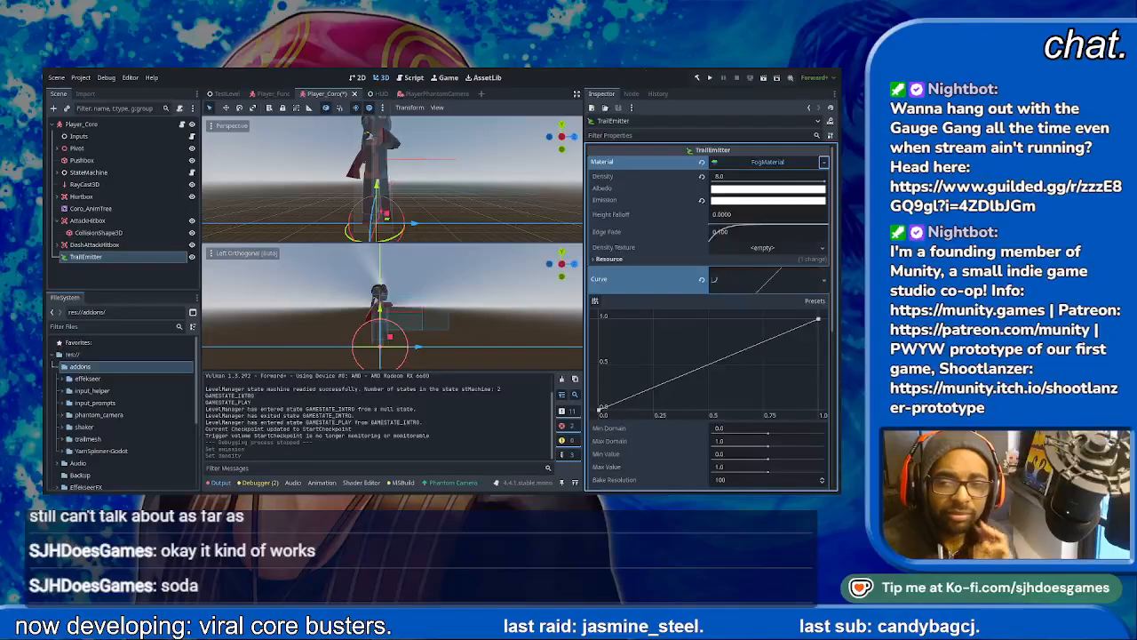
key(ctrl+s)
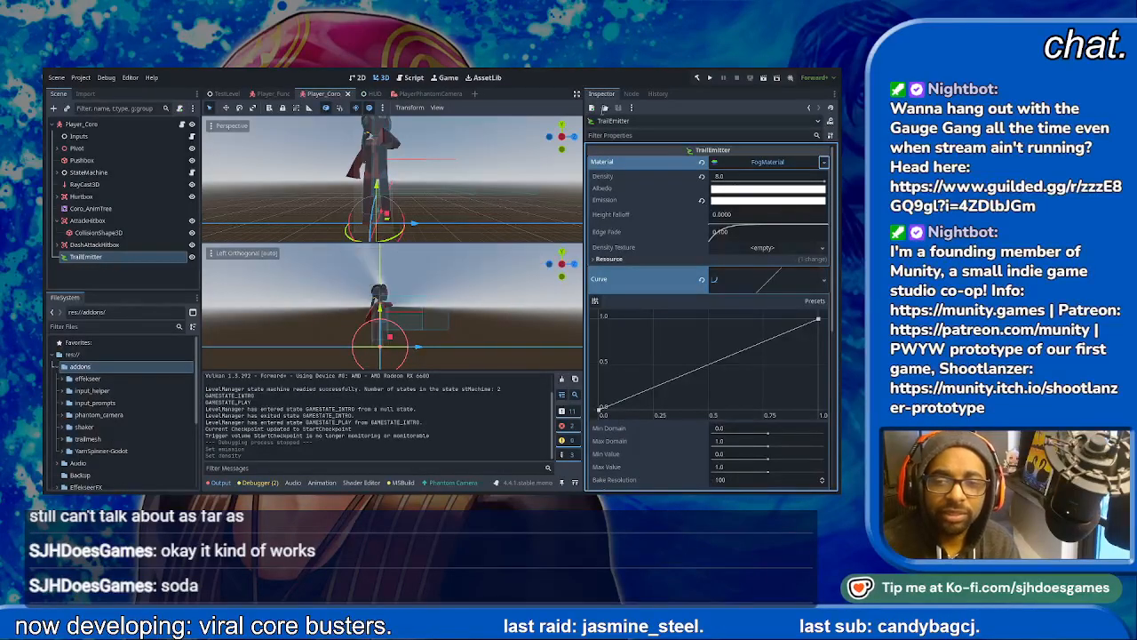
- Run the TestLevel scene and advance through the intro dialogue until the character can be controlled
click(227, 93)
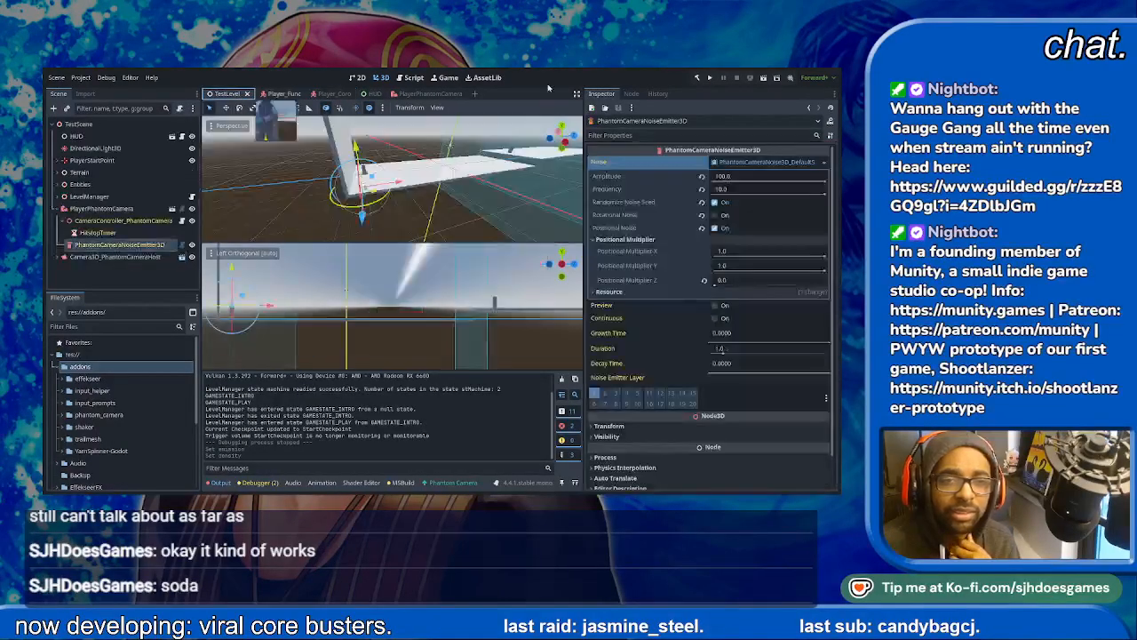
click(768, 78)
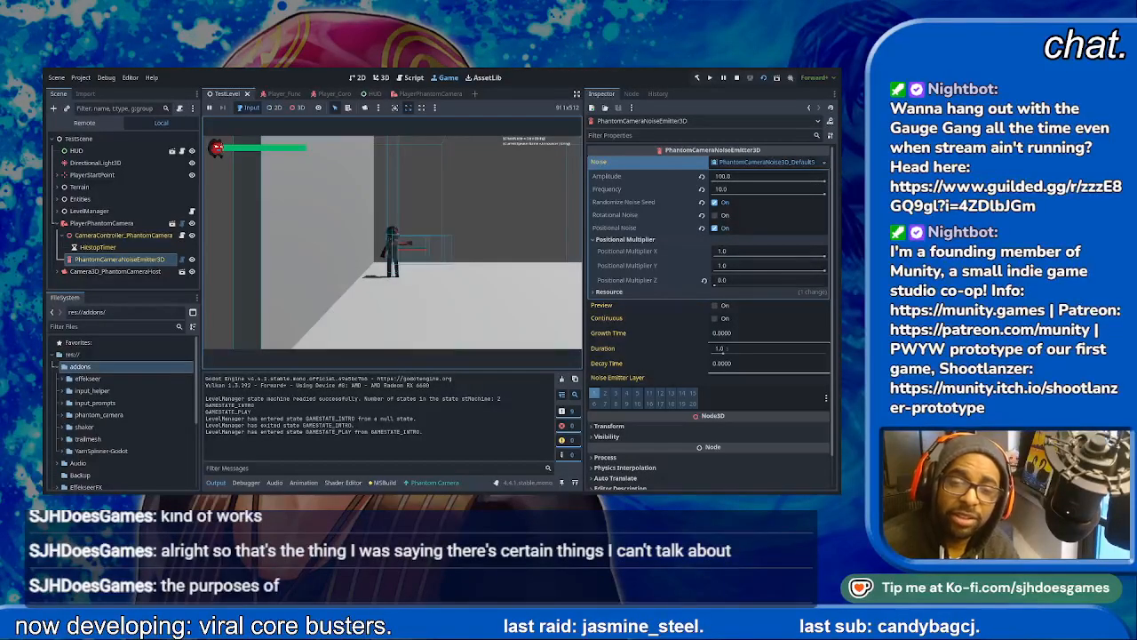
key(Return)
key(Return)
key(Return)
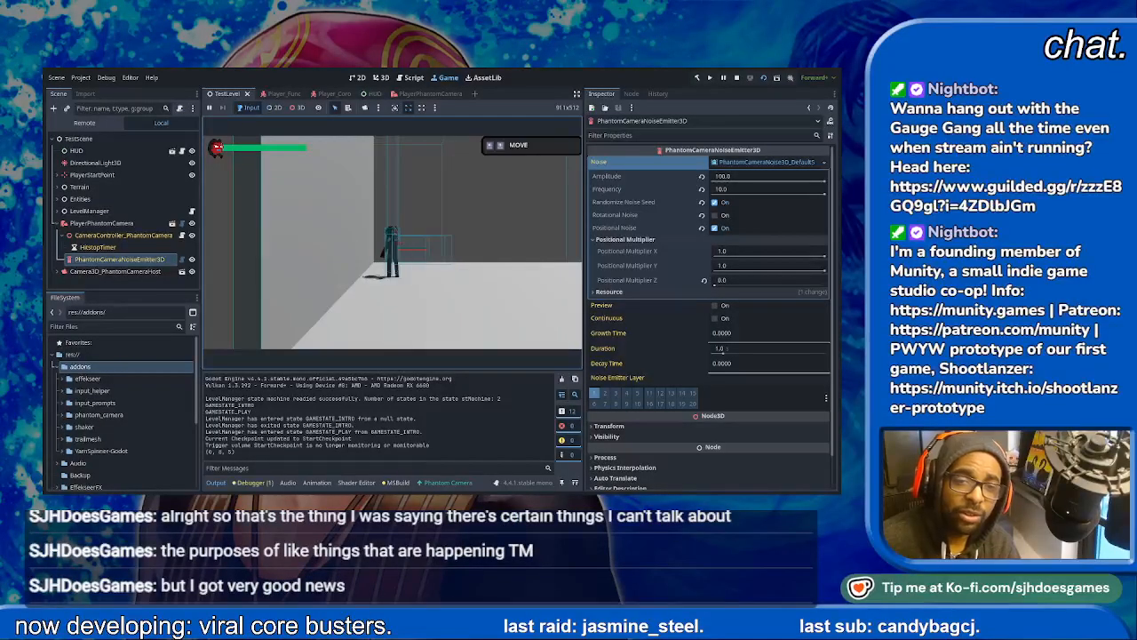
- Move and jump the character around the test level to check the emissive trail, and stop the game
key(Right)
key(space)
key(Right)
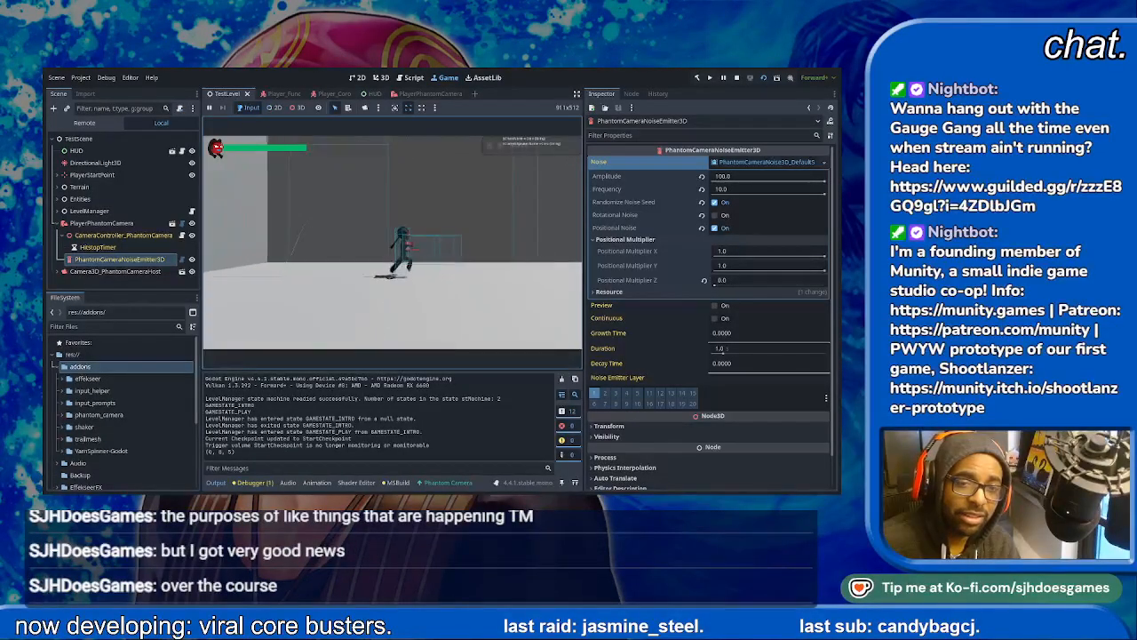
key(space)
key(Left)
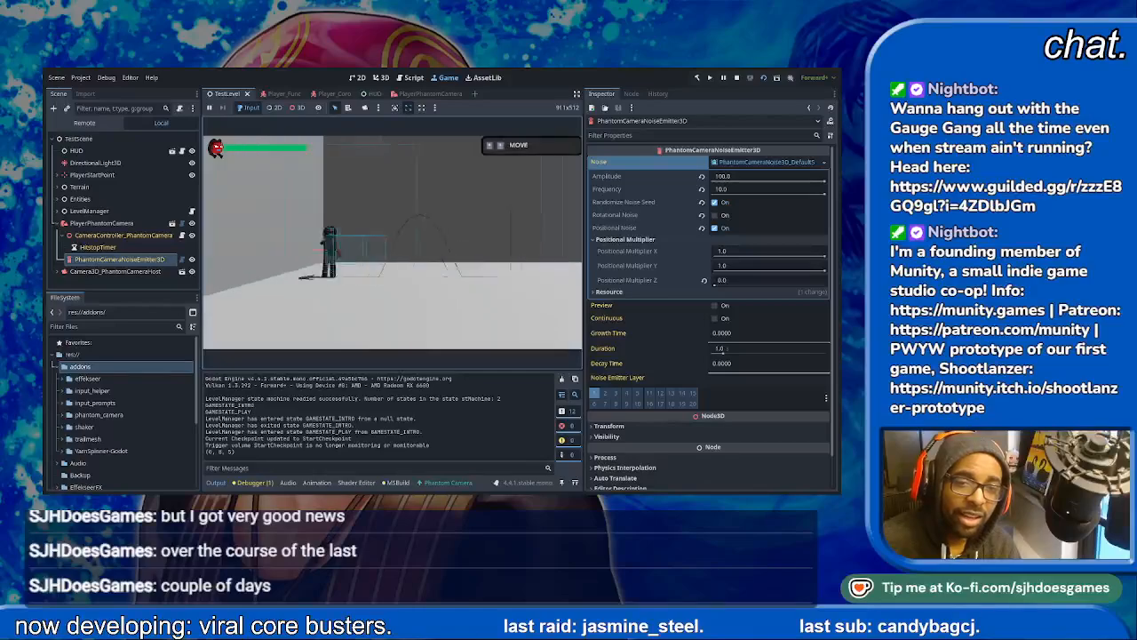
key(space)
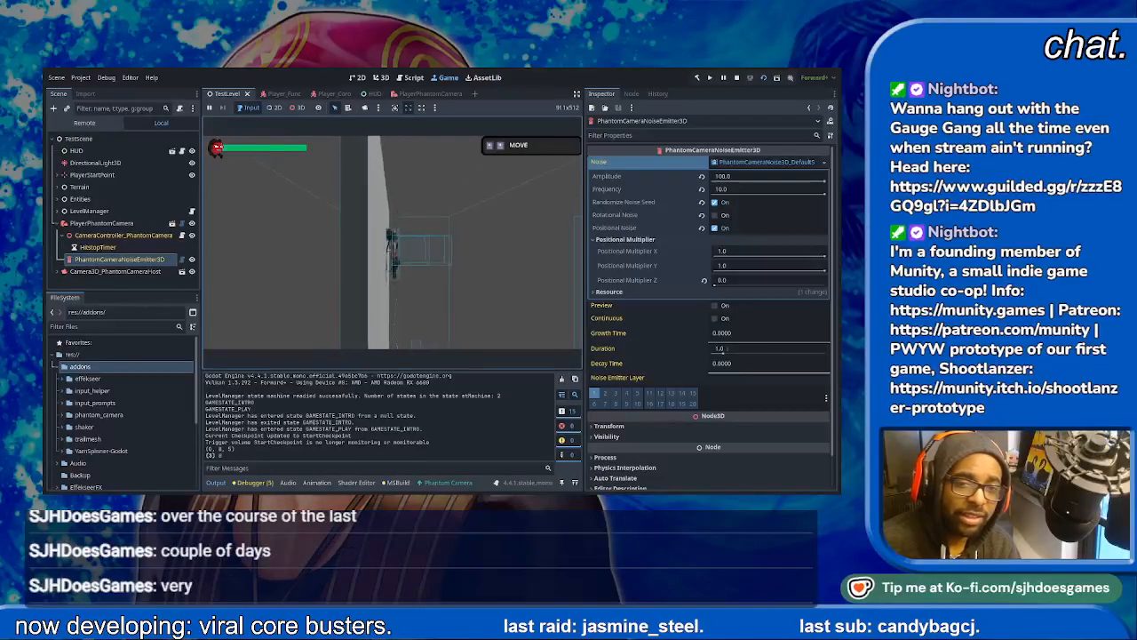
key(space)
key(Right)
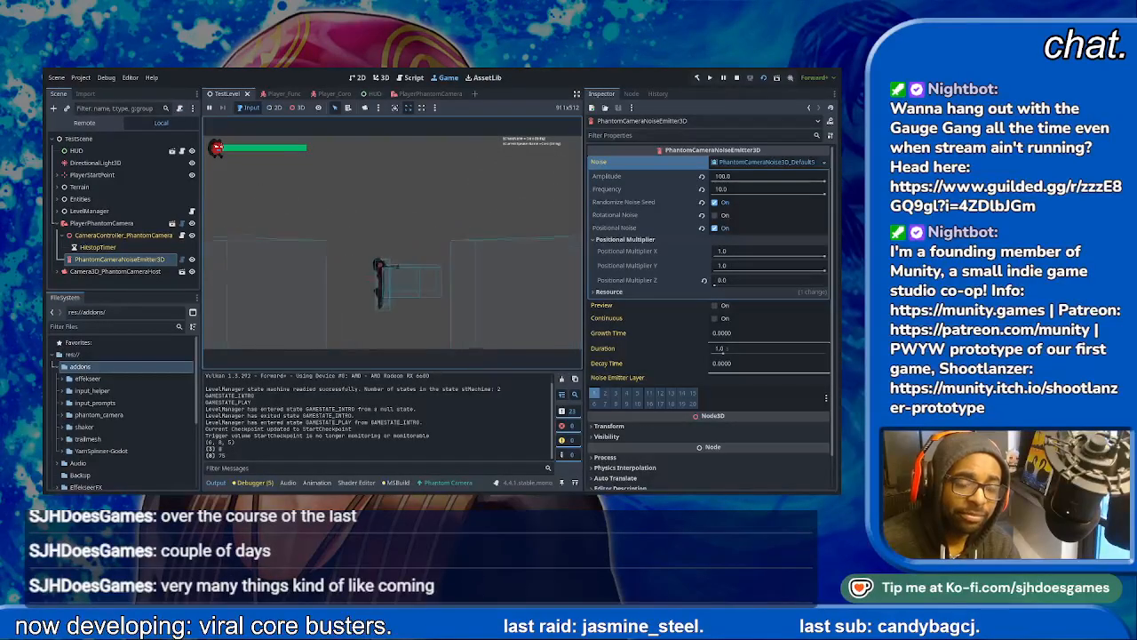
key(space)
key(space)
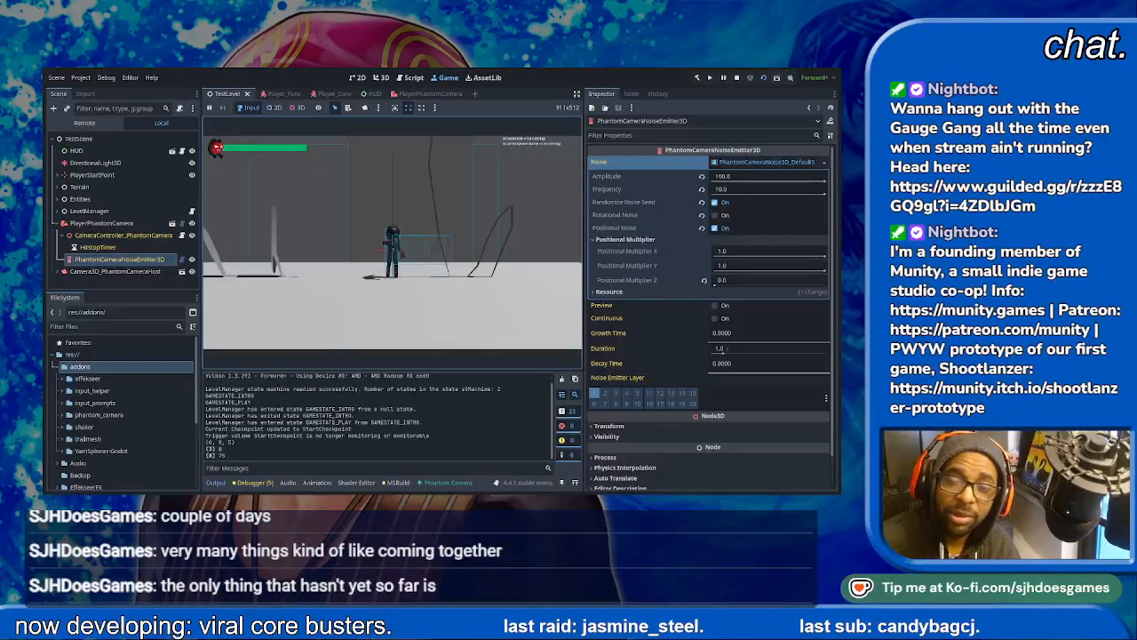
key(F8)
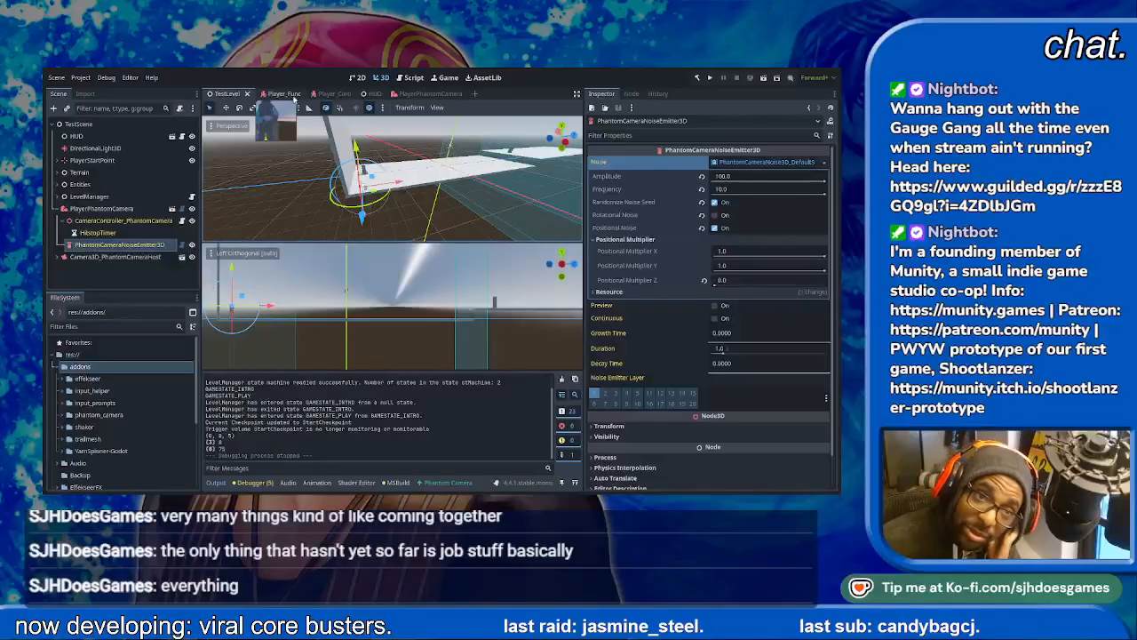
- Review the TrailEmitter's properties in the Player_Coro scene, delete the node, and save the scene
click(323, 93)
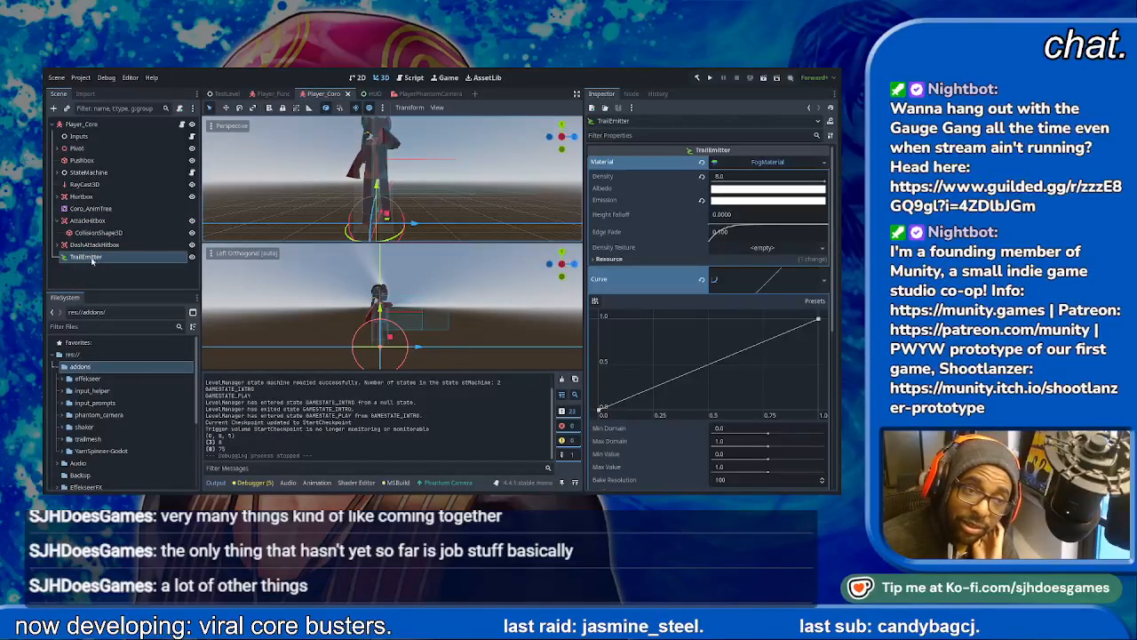
scroll(756, 233, down, 5)
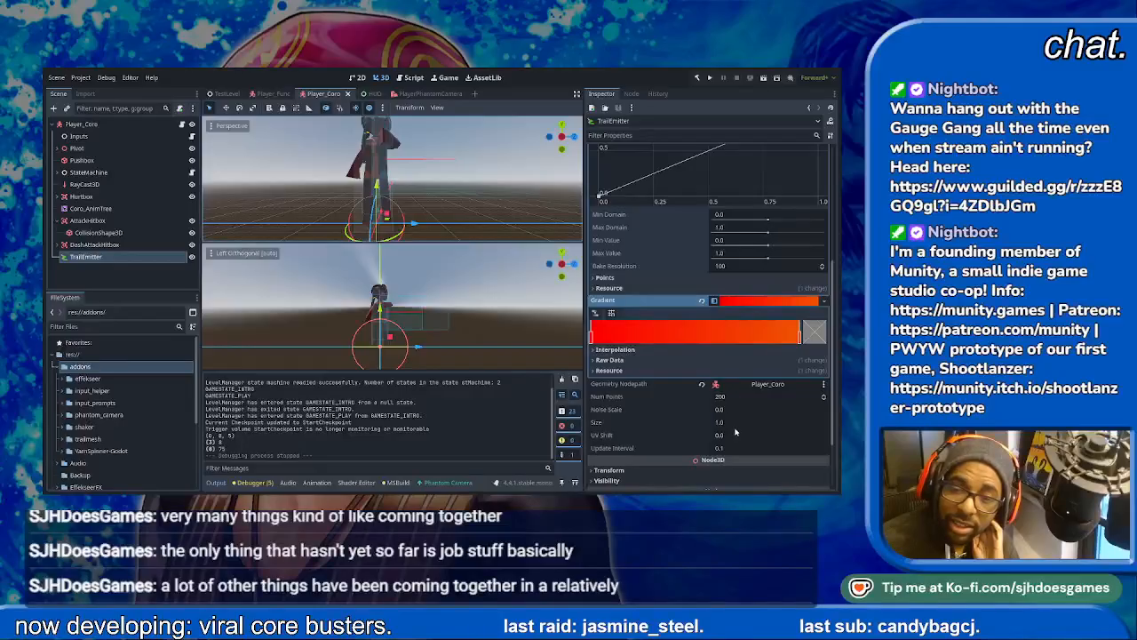
scroll(760, 439, down, 2)
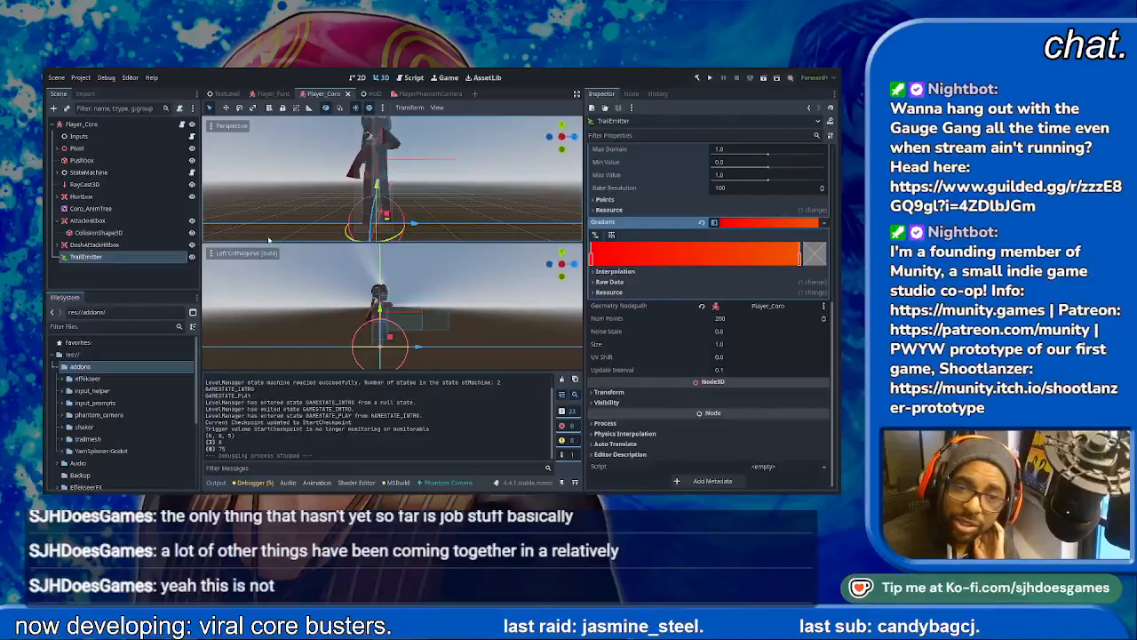
key(Delete)
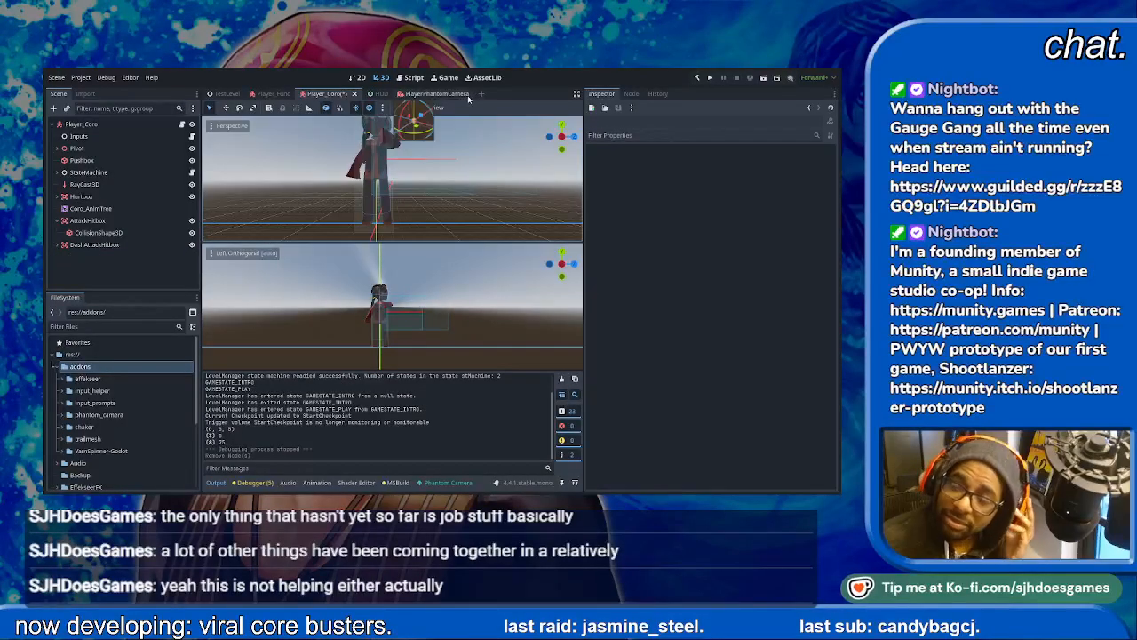
key(ctrl+s)
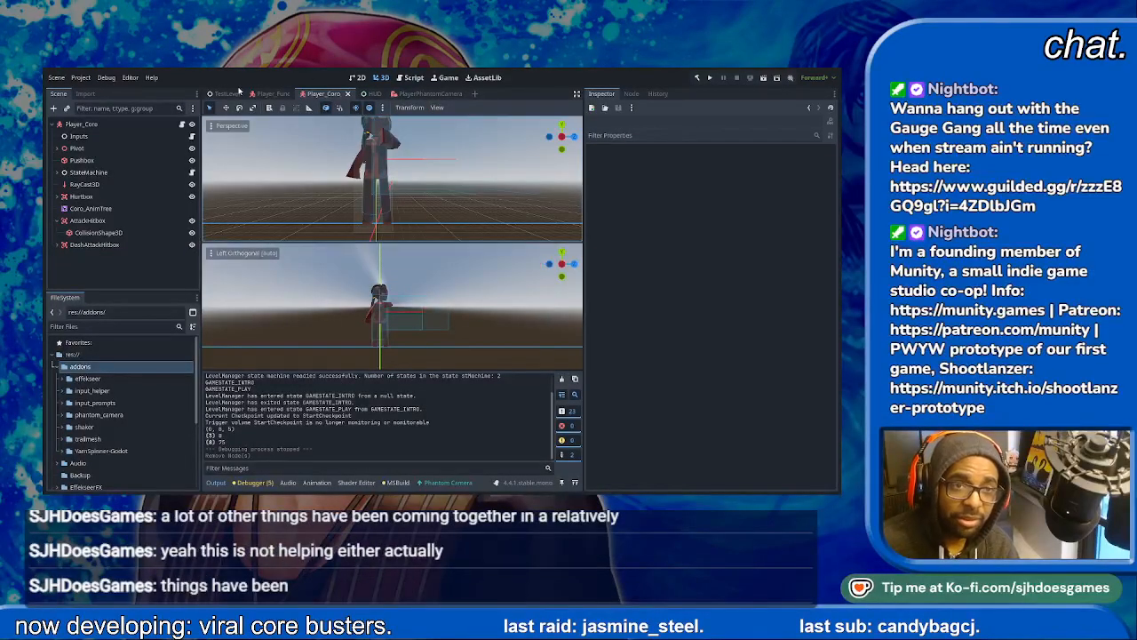
- Try to delete the trailmesh folder from the project's addons, and save the Player_Coro scene
click(89, 439)
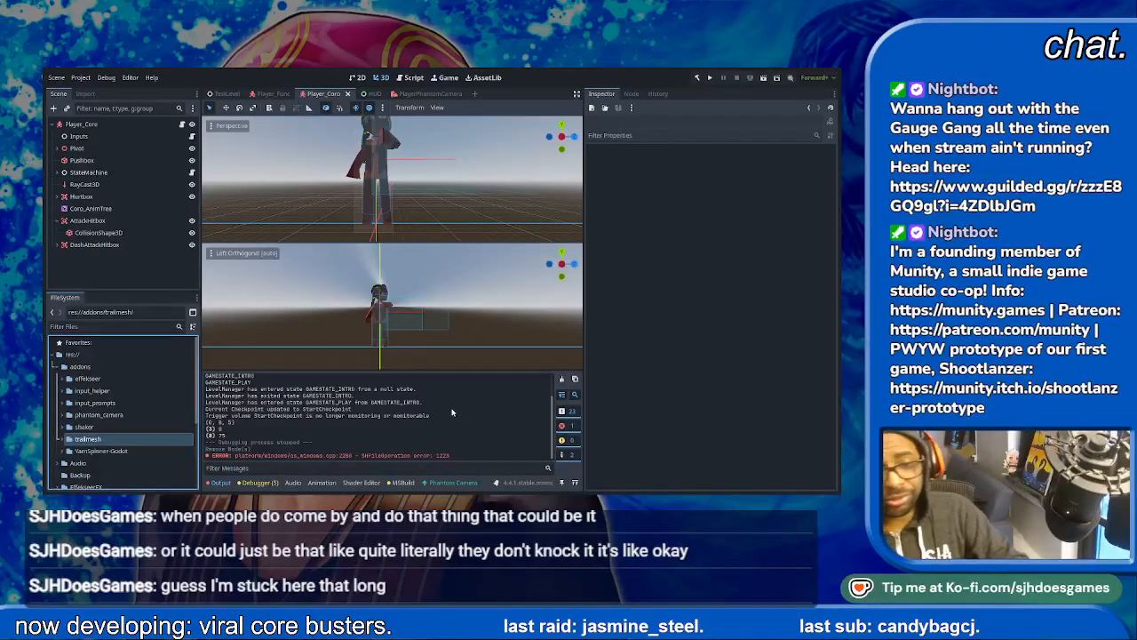
key(alt+Tab)
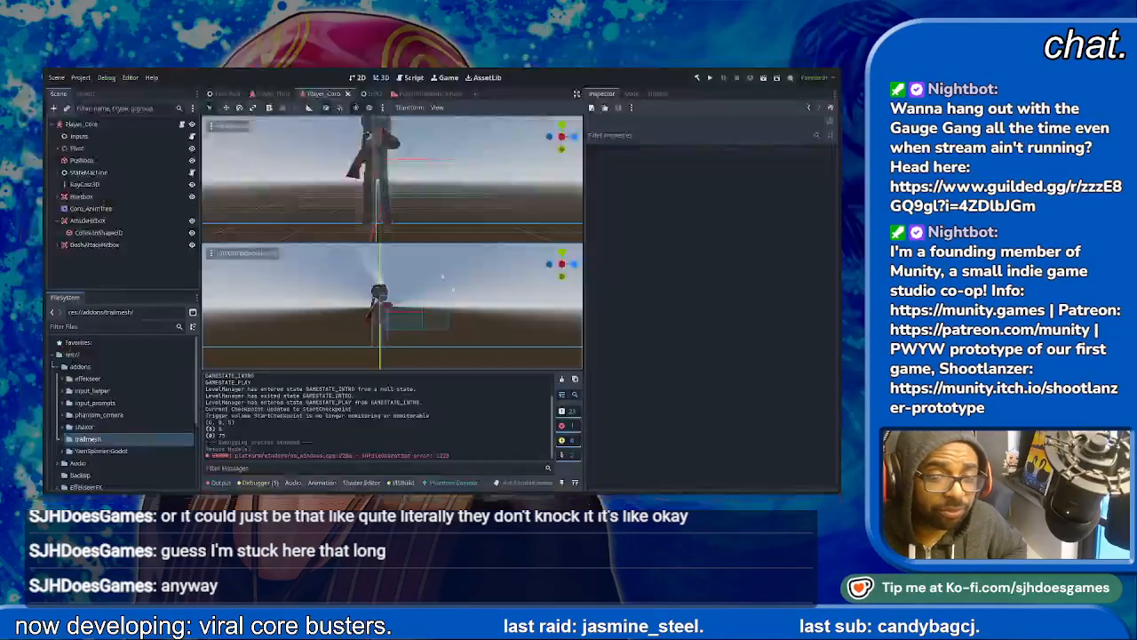
key(alt+Tab)
click(114, 259)
click(111, 245)
key(ctrl+s)
click(97, 439)
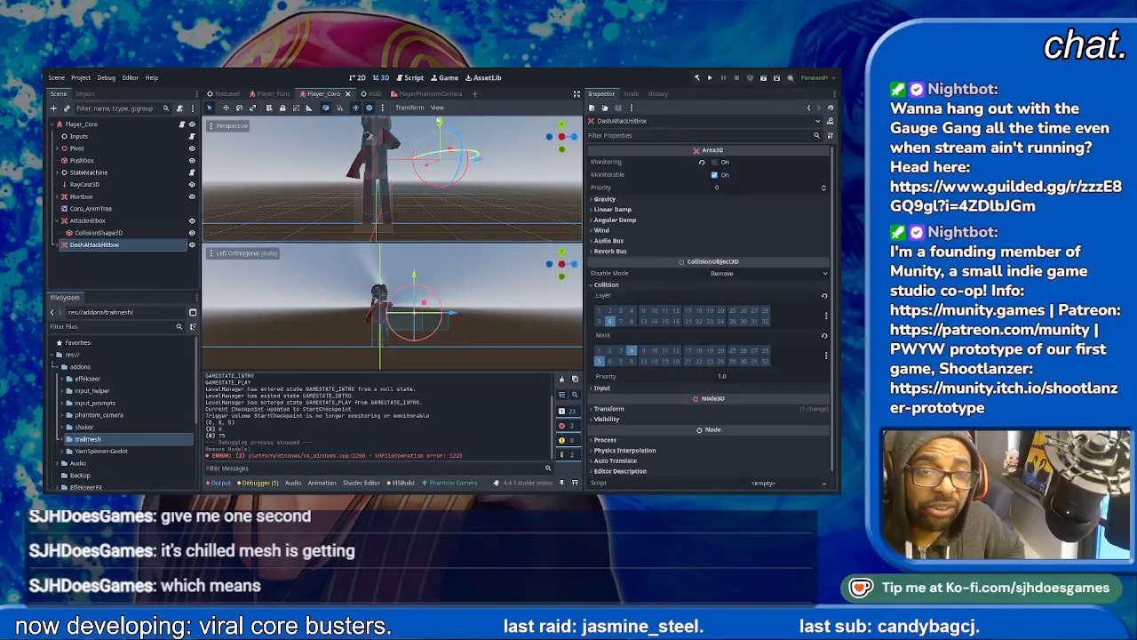
- Close the unsaved script that is open in the script editor, and retry deleting the trailmesh folder
click(410, 78)
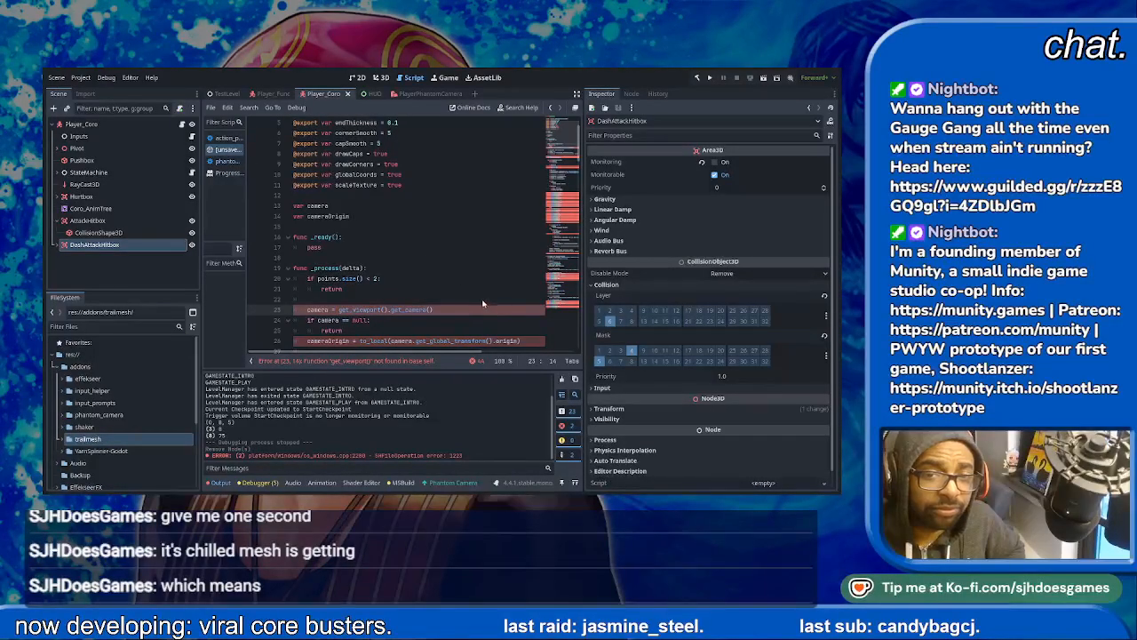
click(521, 297)
click(123, 443)
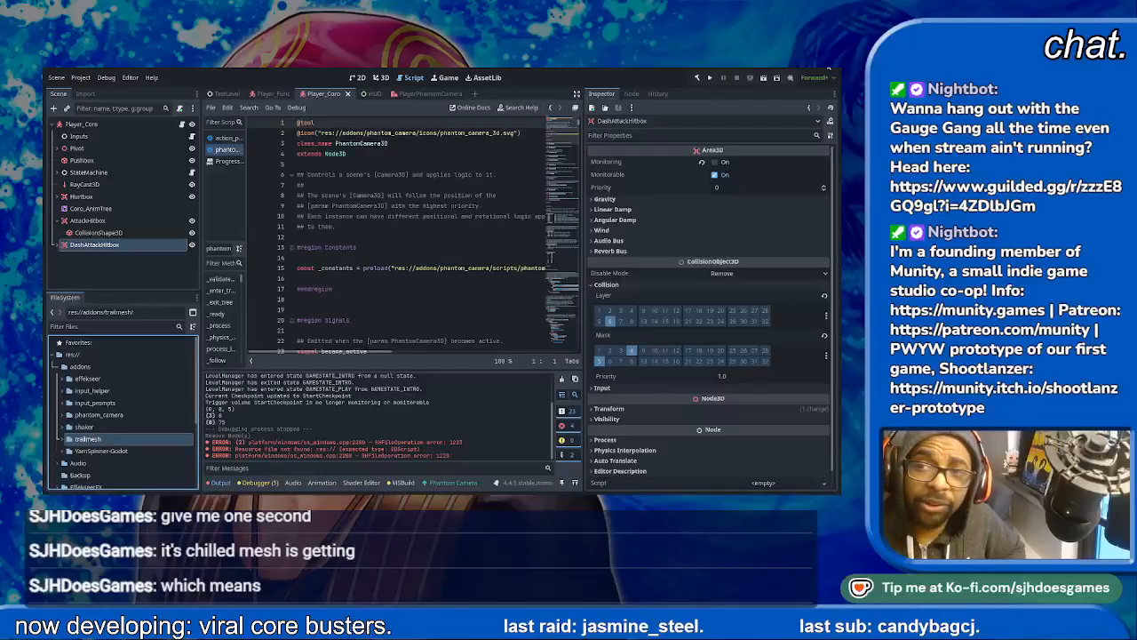
- Close the editor and reopen the Viral Core Busters project, returning to the 3D view of Player_Coro
click(830, 69)
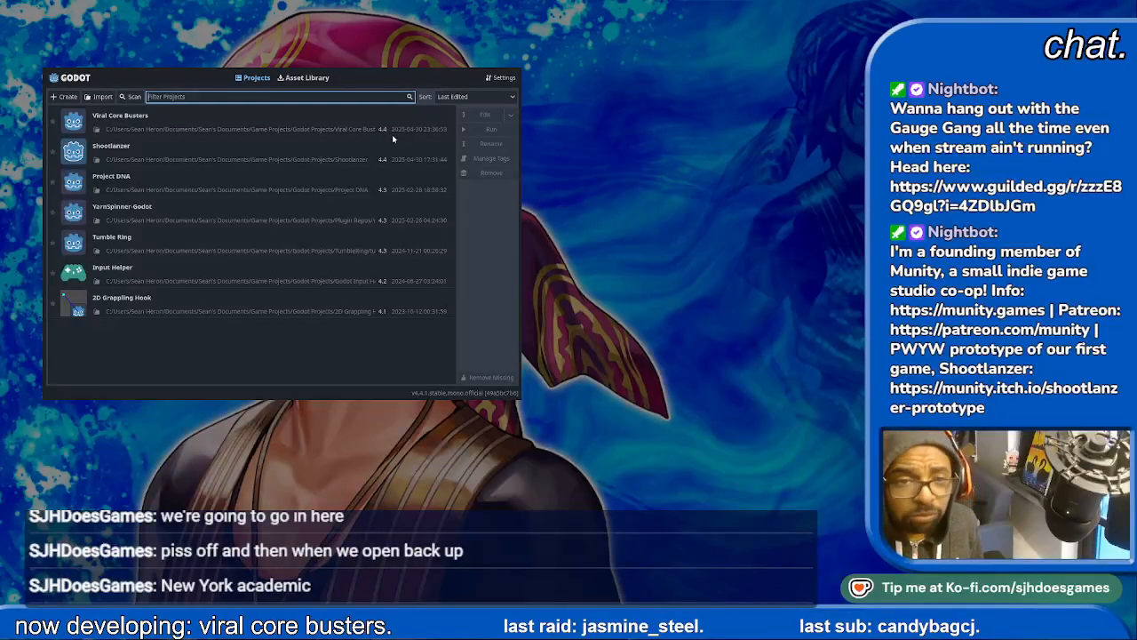
double_click(287, 126)
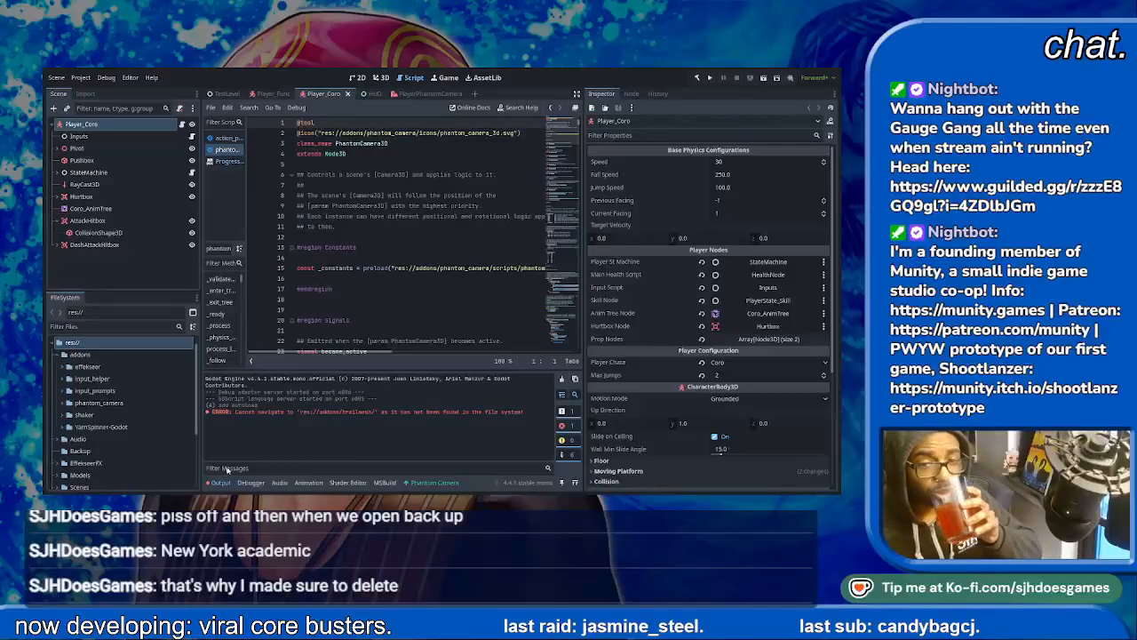
click(361, 79)
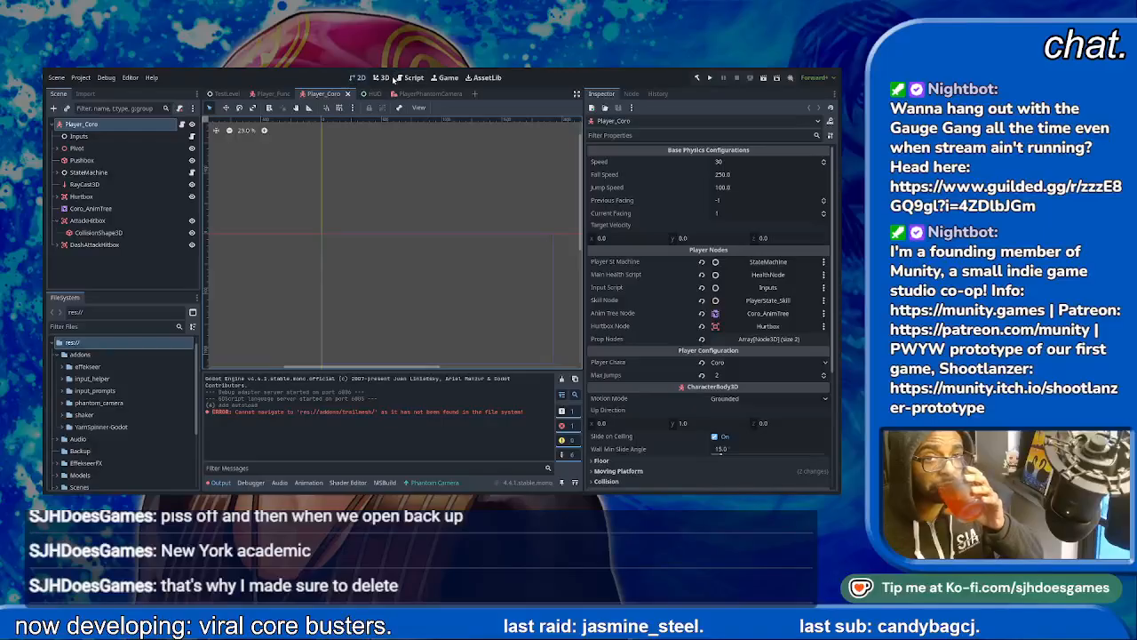
click(389, 78)
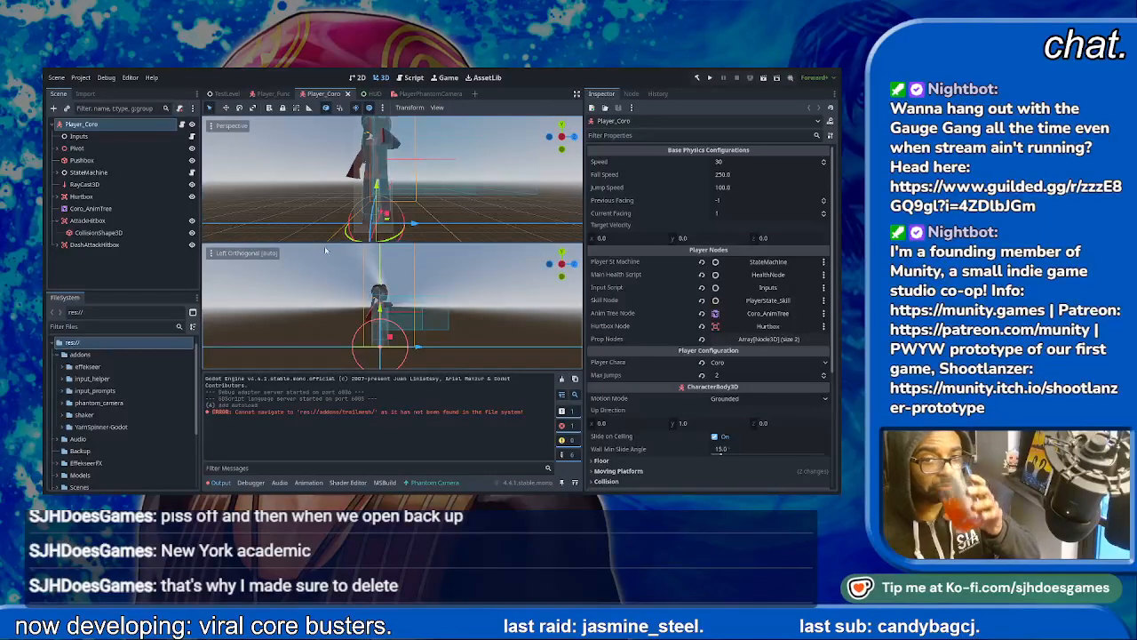
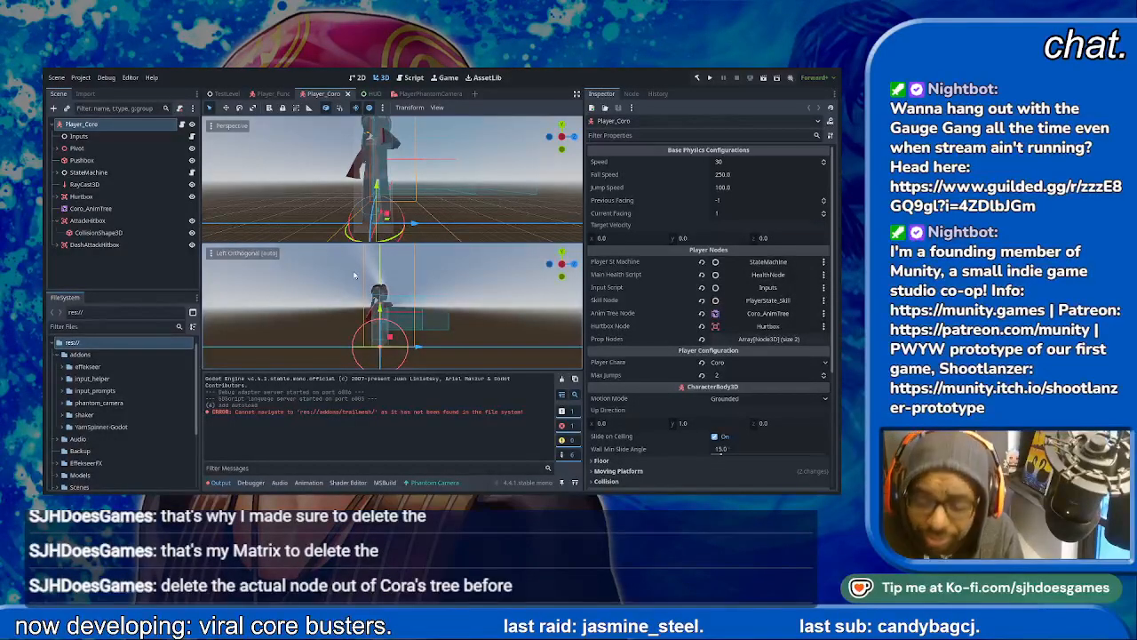
- Run the TestLevel scene and advance through the opening Announcer dialogue until the player can move
click(226, 94)
click(750, 78)
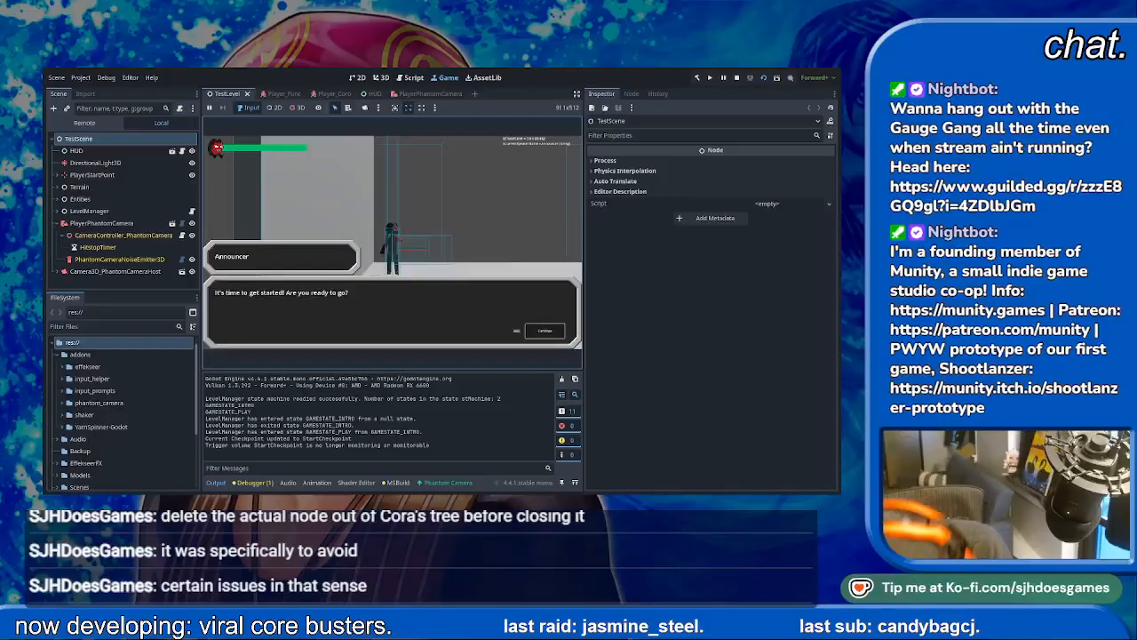
key(space)
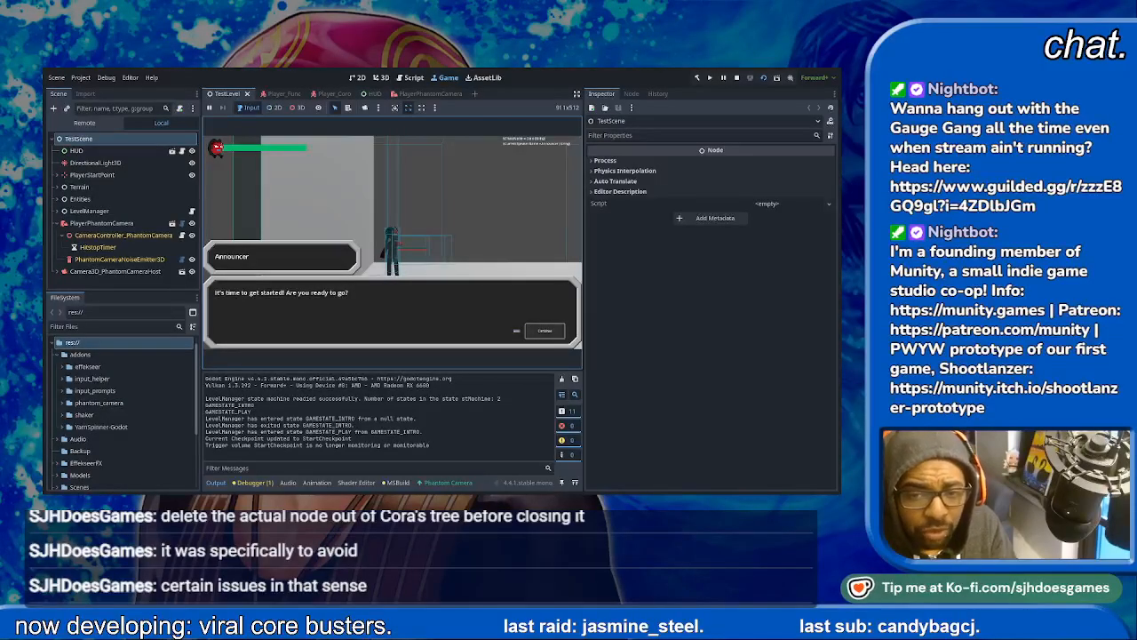
key(space)
key(space)
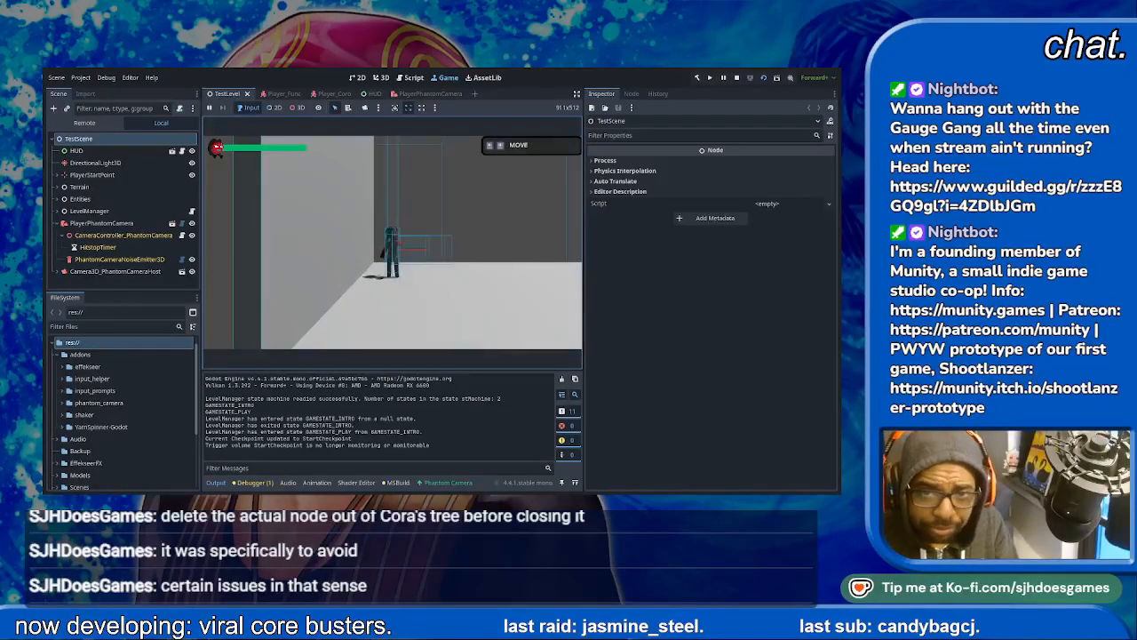
- Run and jump the player character forward through the level, past the first checkpoint, to Coro's dialogue trigger
key(d)
key(space)
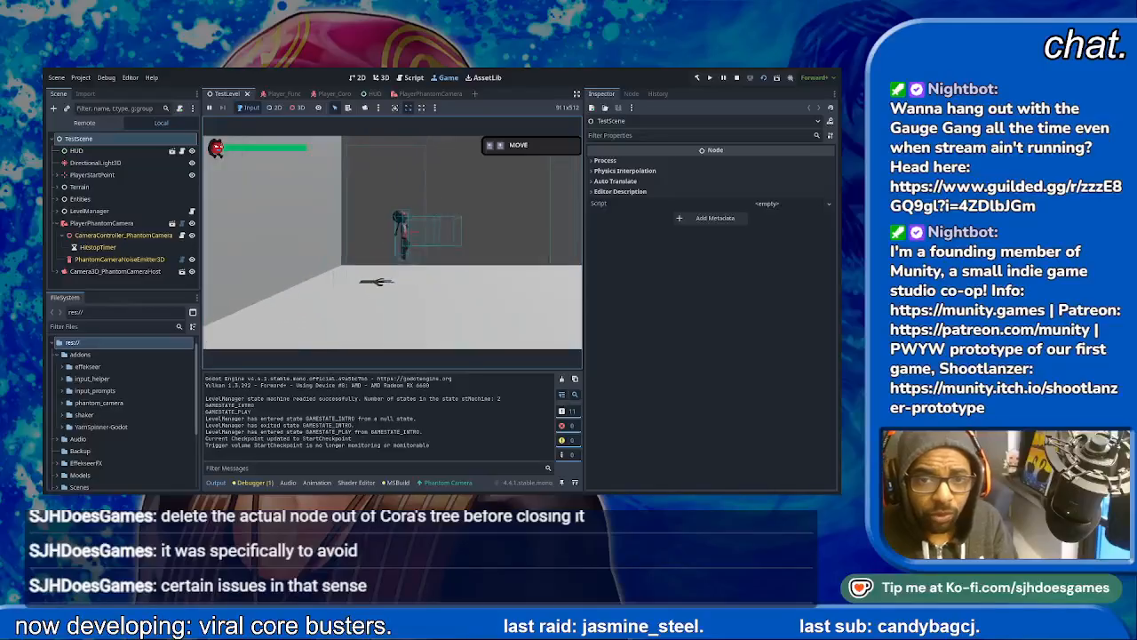
key(d)
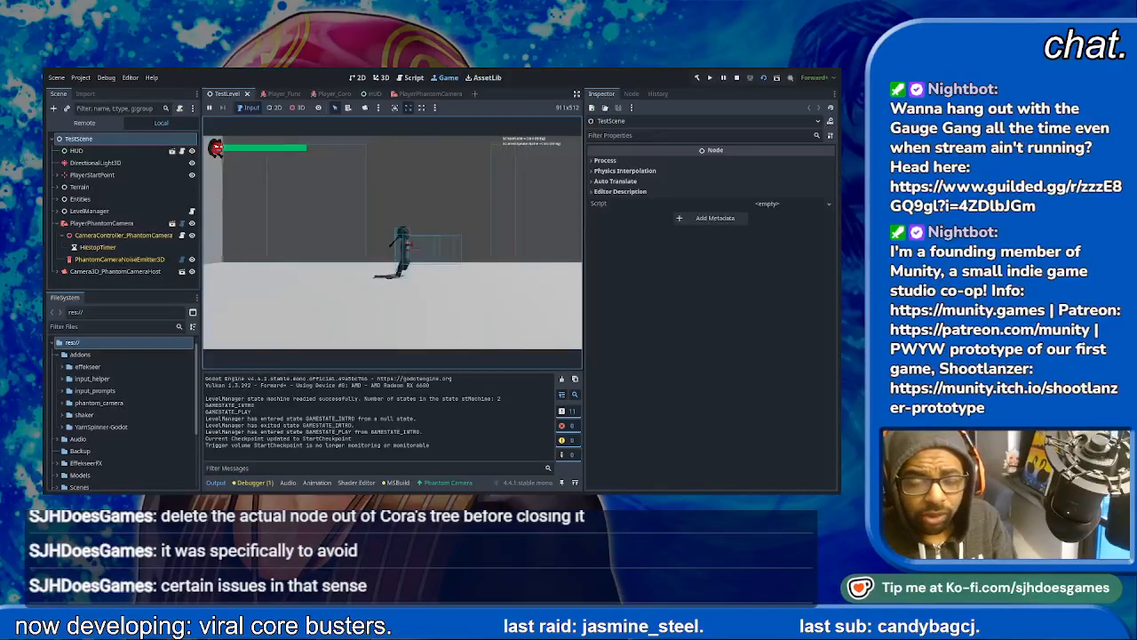
key(d)
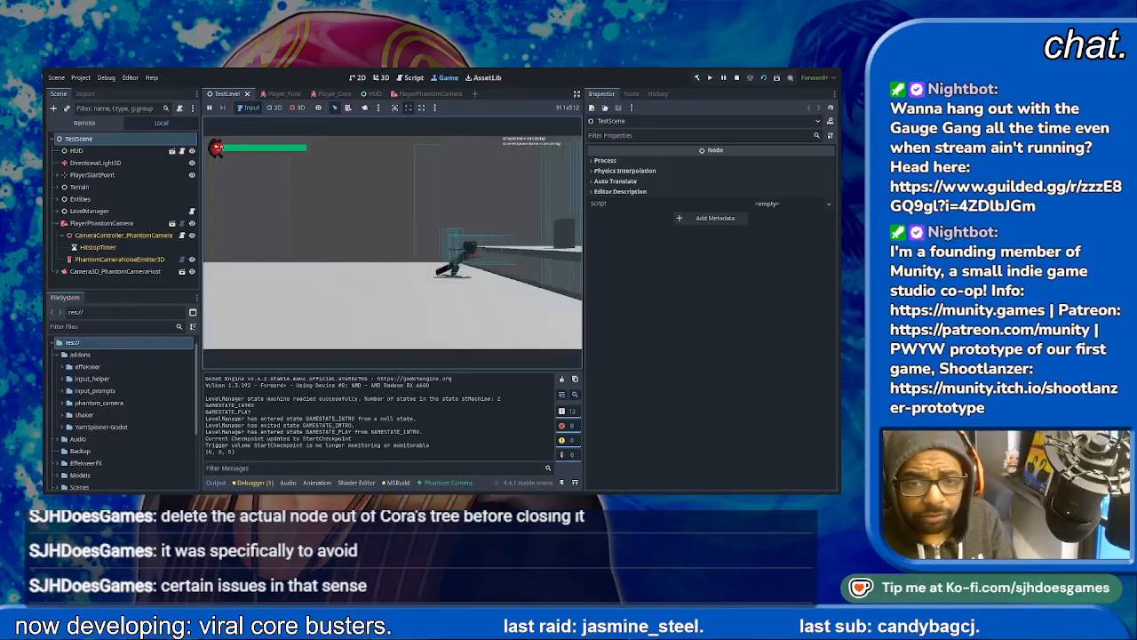
key(d)
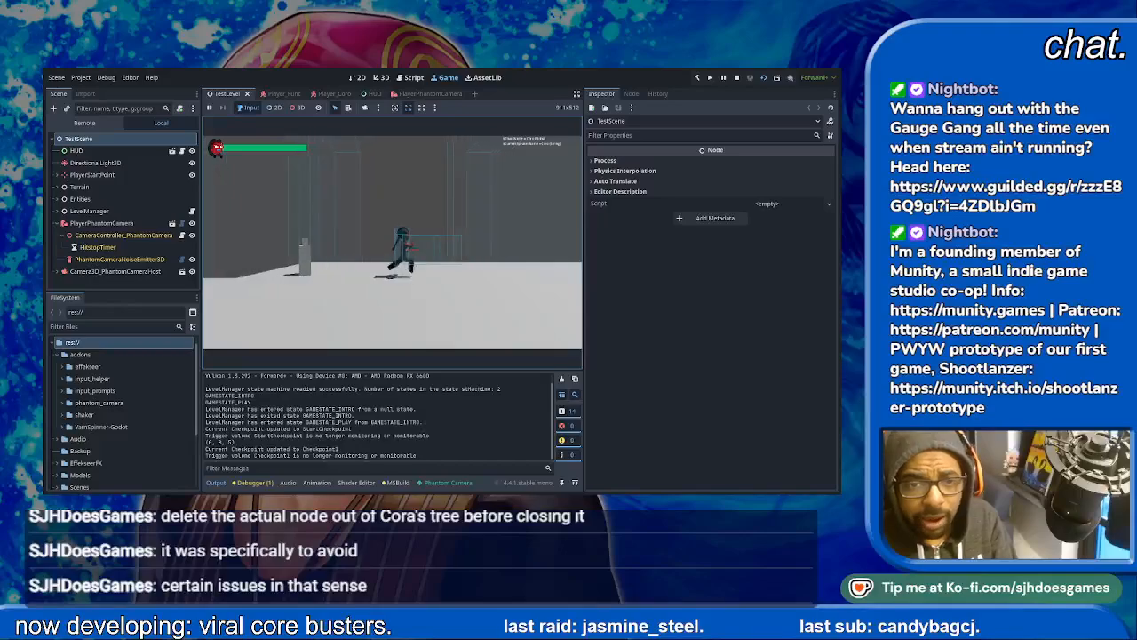
key(d)
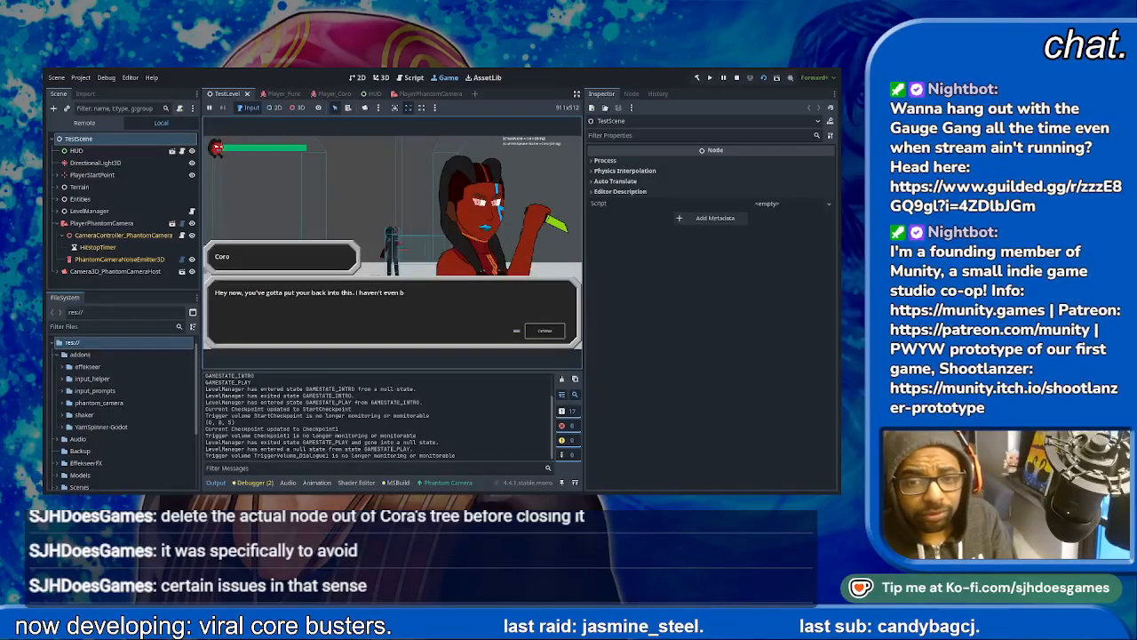
- Skip Coro's dialogue, fight the first enemy to observe the camera shake, and stop the running scene
key(space)
key(space)
key(space)
key(space)
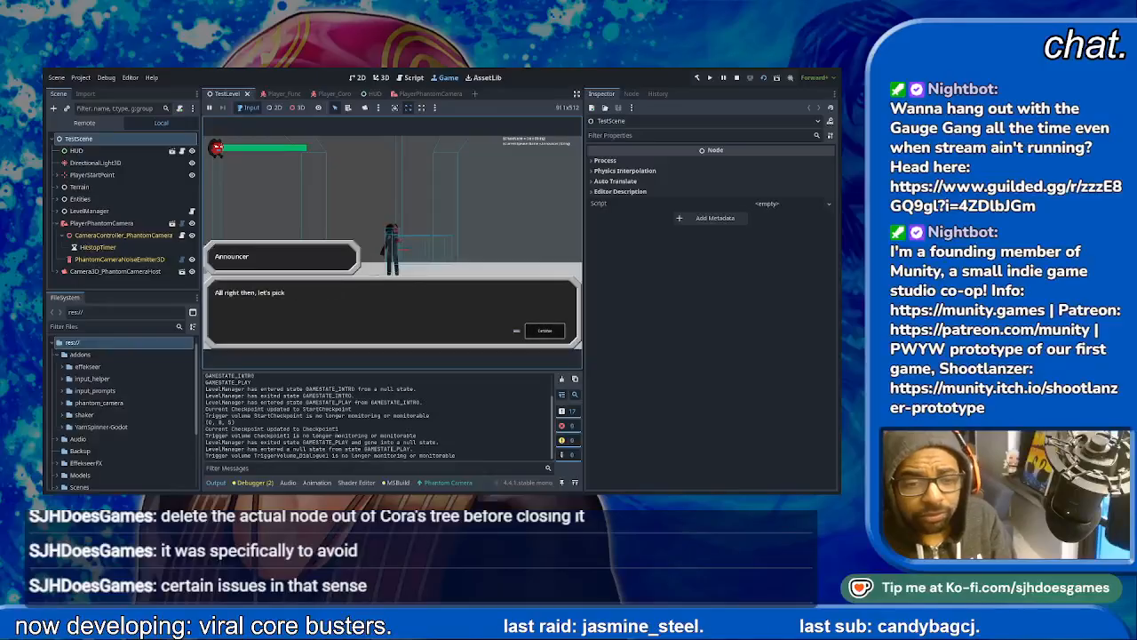
key(space)
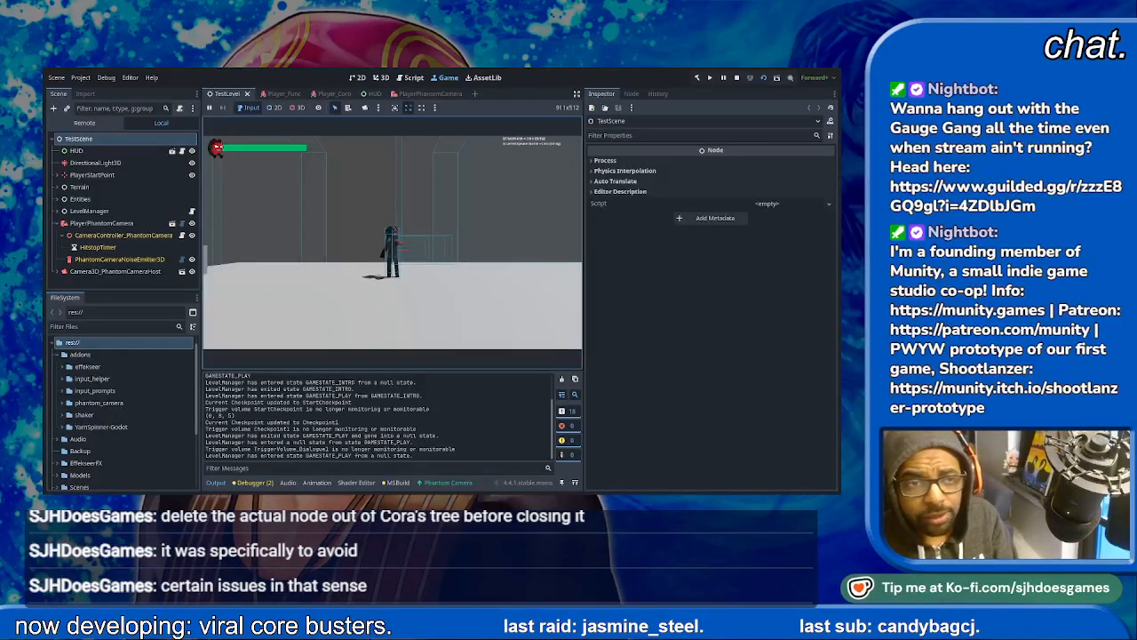
key(d)
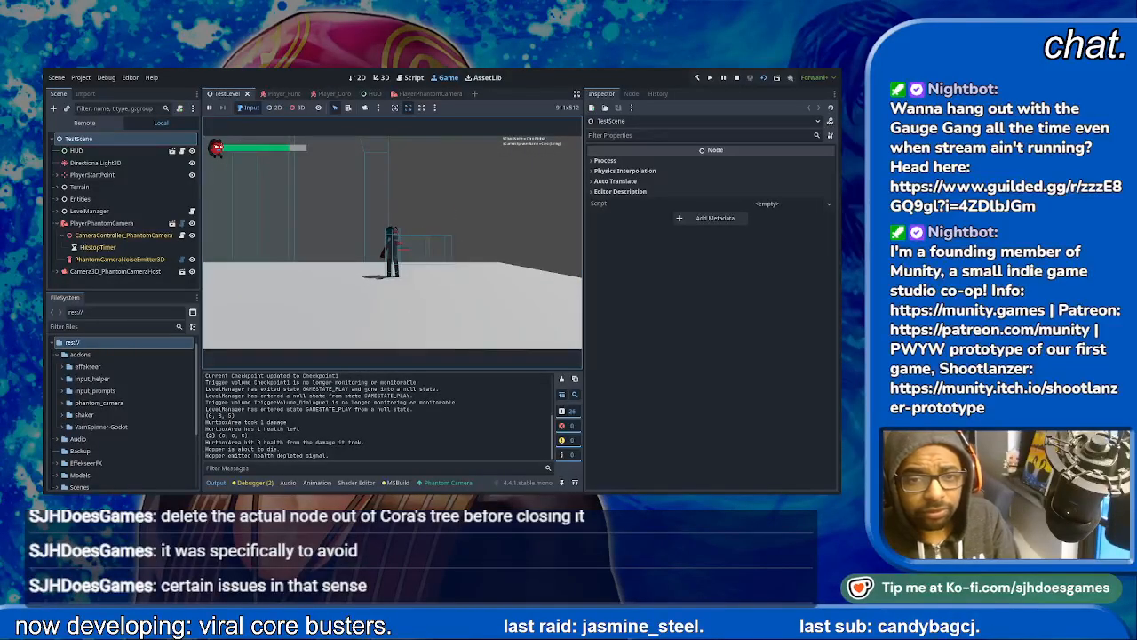
click(736, 78)
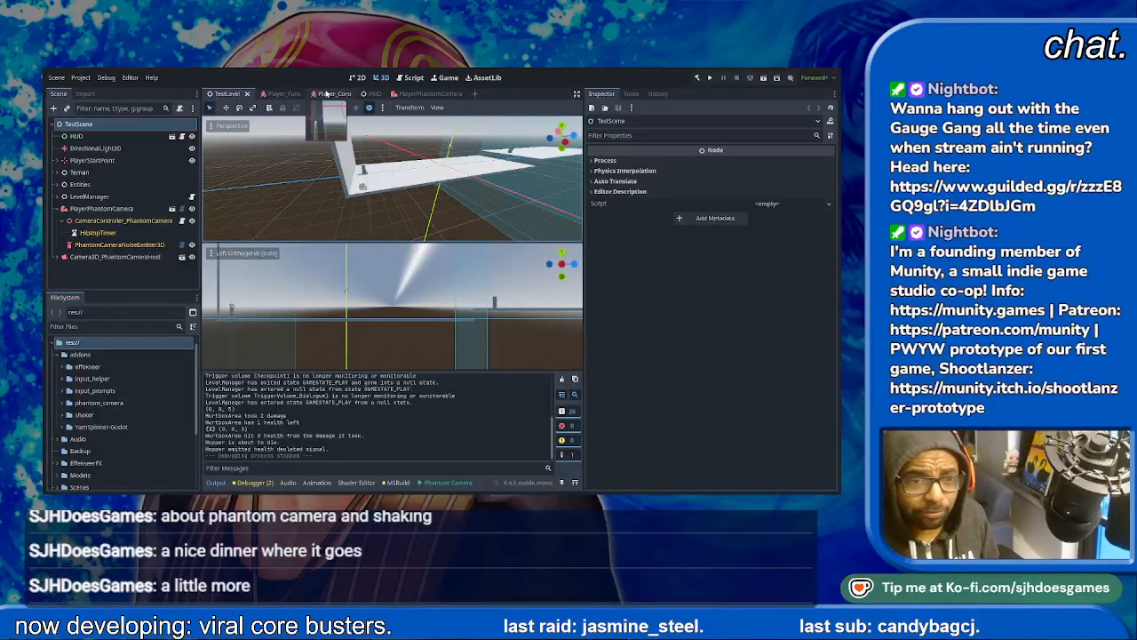
- Set the PhantomCameraNoiseEmitter3D's positional multiplier to 4 for both X and Y
click(118, 246)
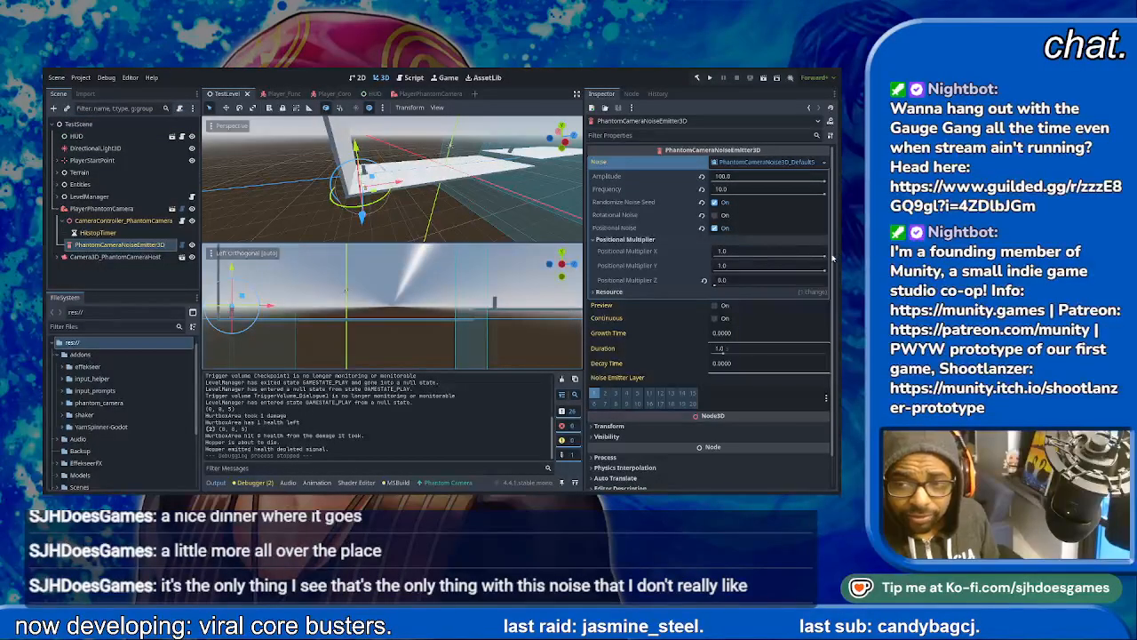
click(756, 251)
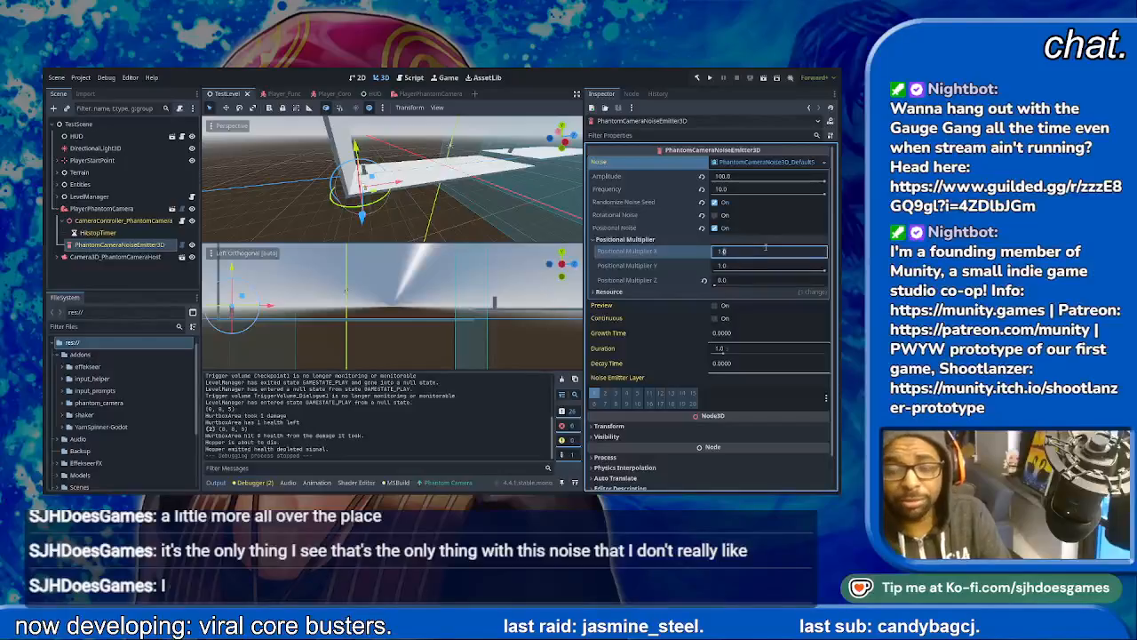
text(2)
key(Return)
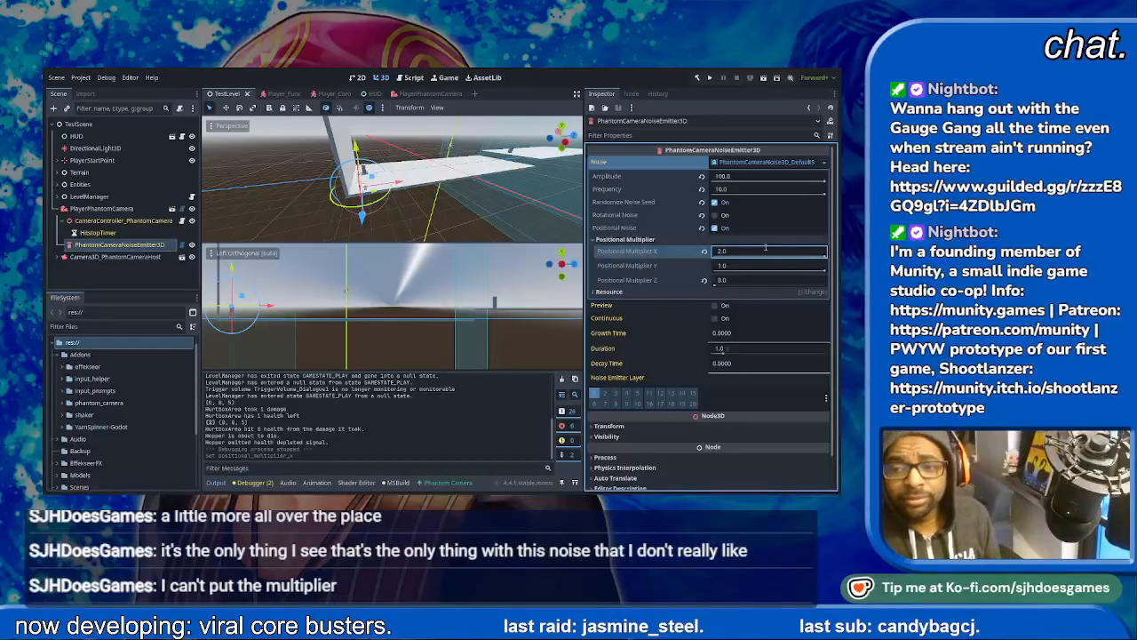
click(736, 265)
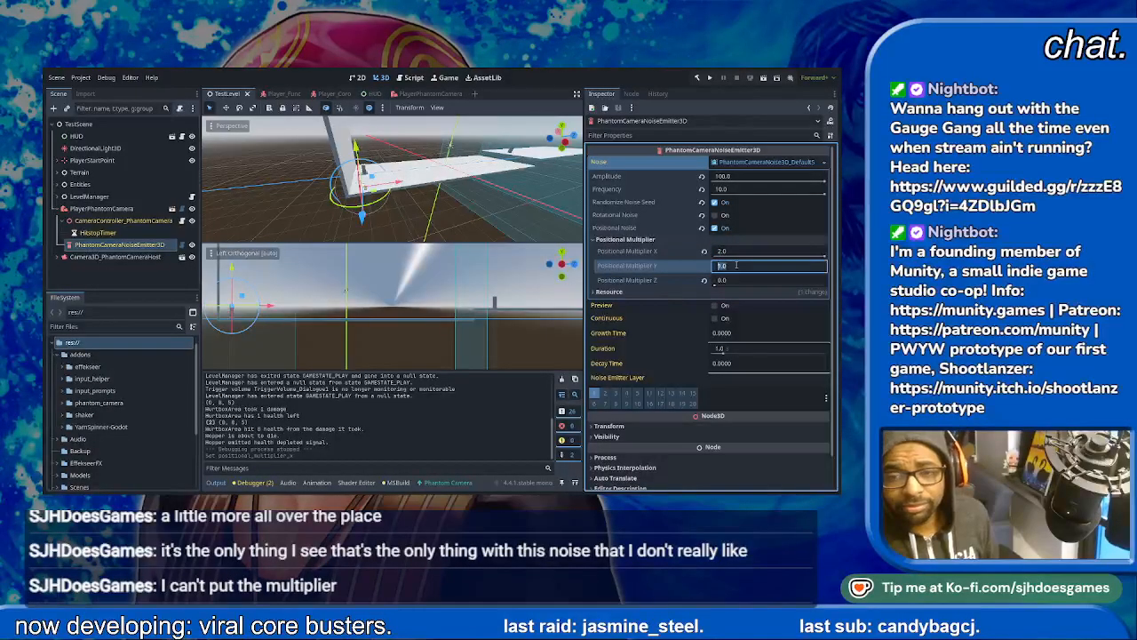
text(4)
click(730, 251)
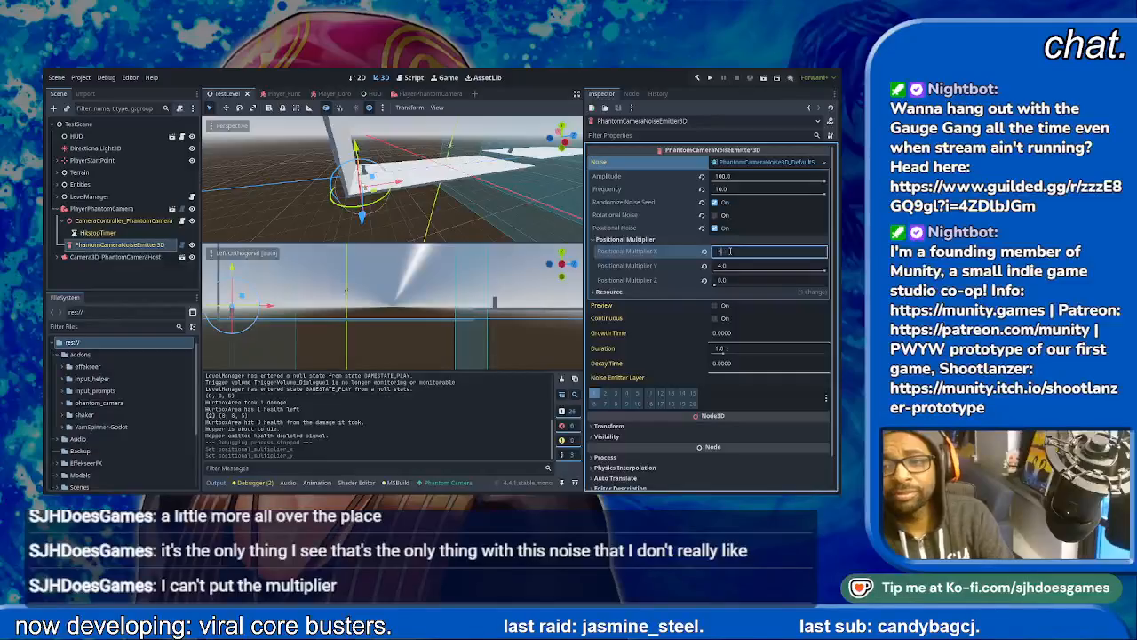
text(4)
key(Return)
- Set the camera noise amplitude to 200
click(736, 177)
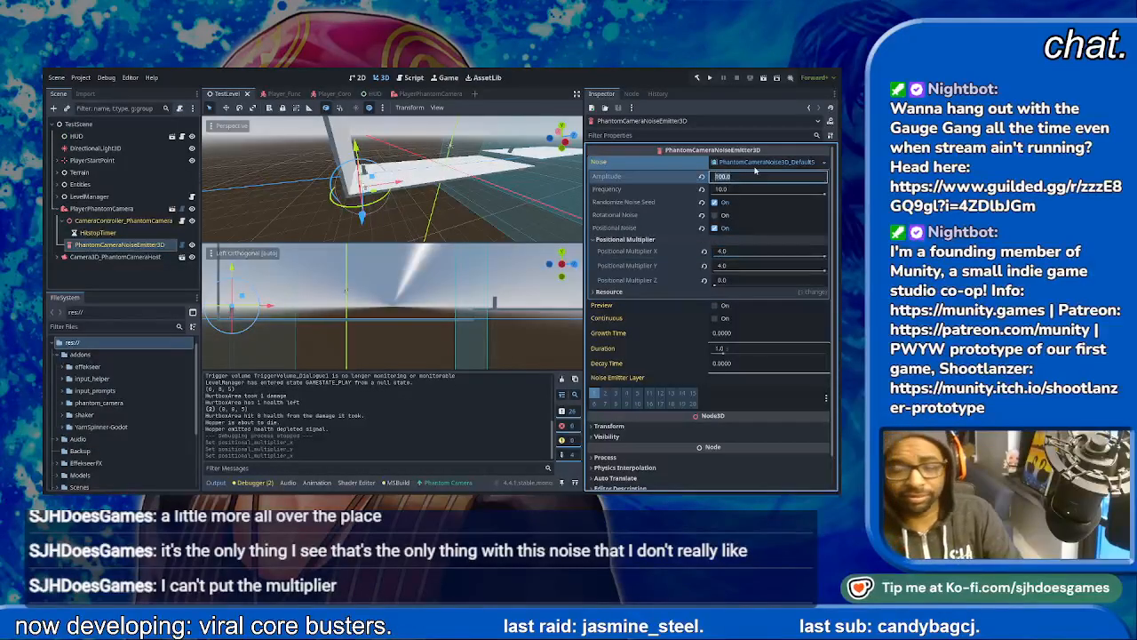
text(20)
key(Return)
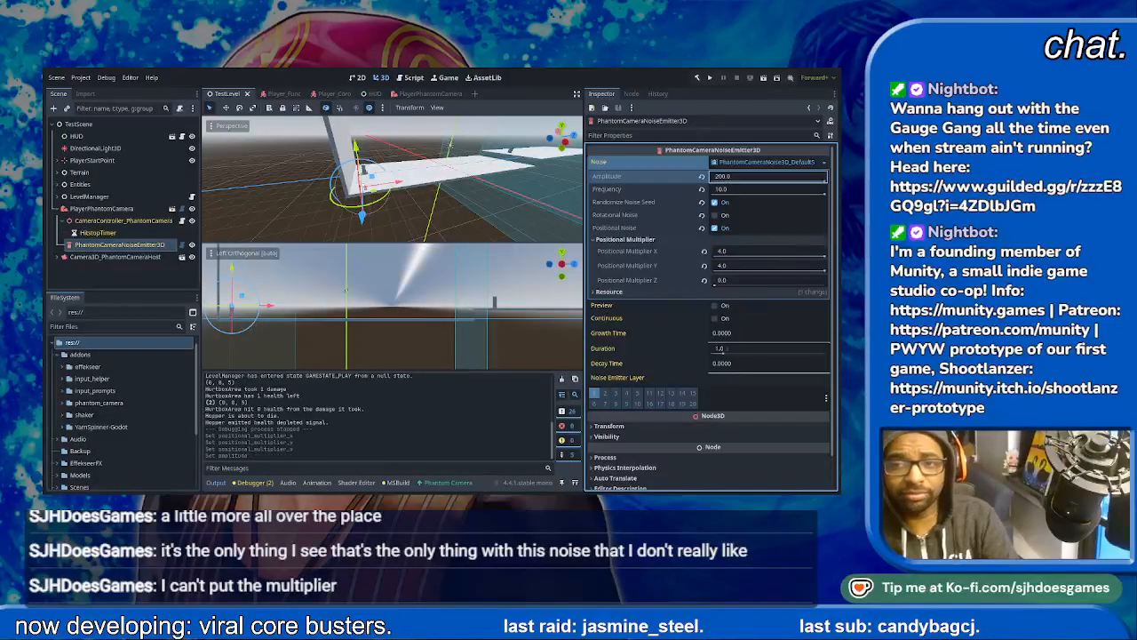
- Rerun the TestLevel scene with the stronger noise settings and play through the opening up to Coro's dialogue
click(763, 80)
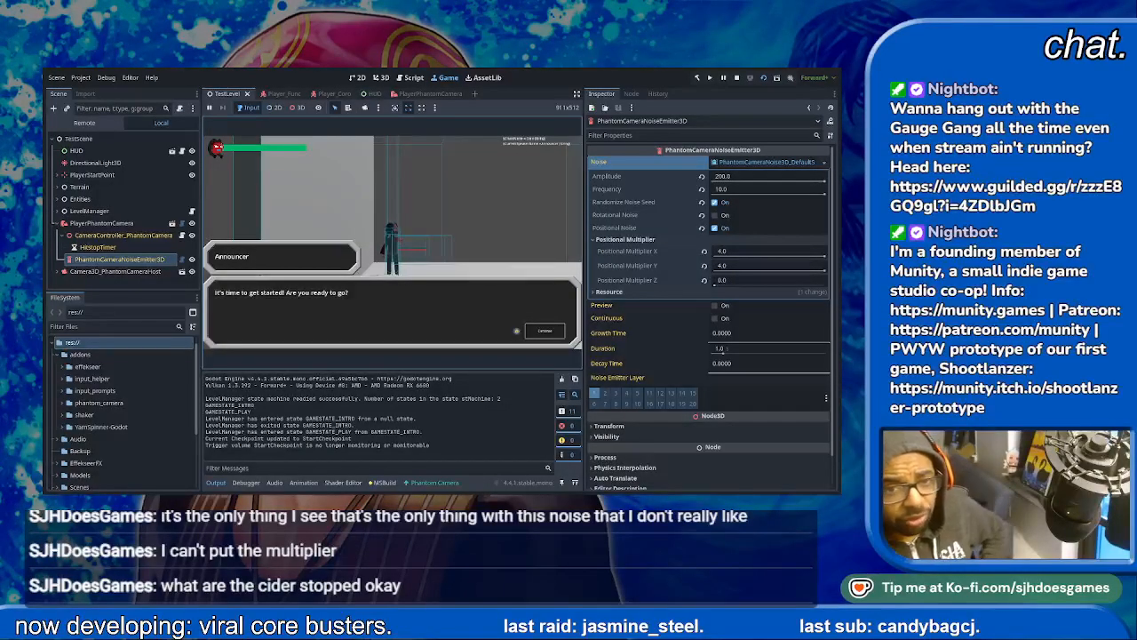
key(space)
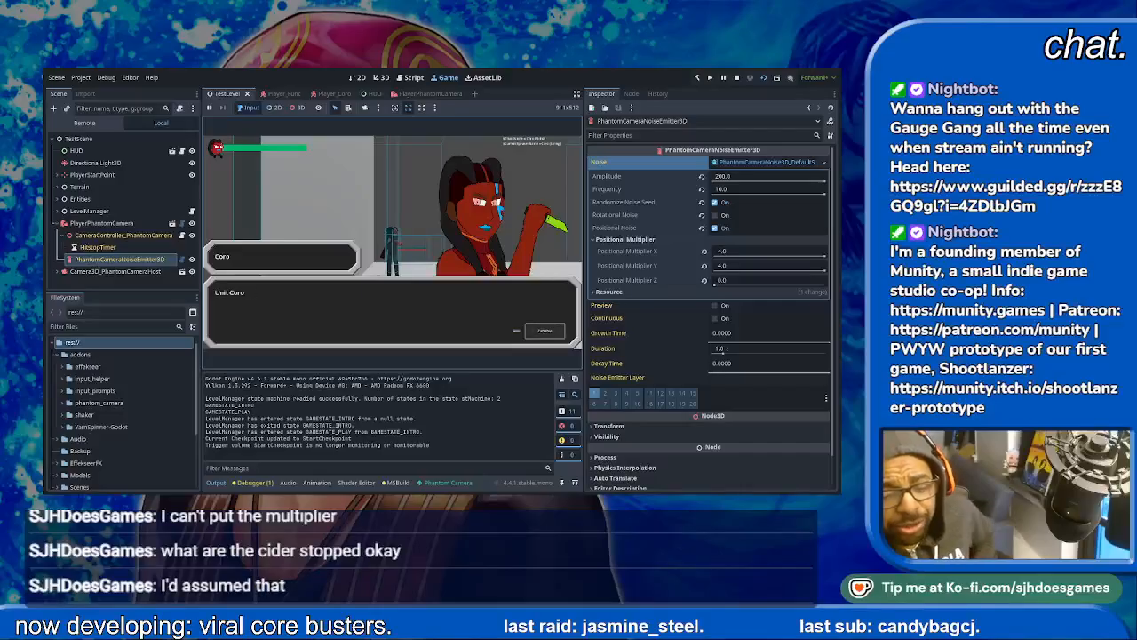
key(space)
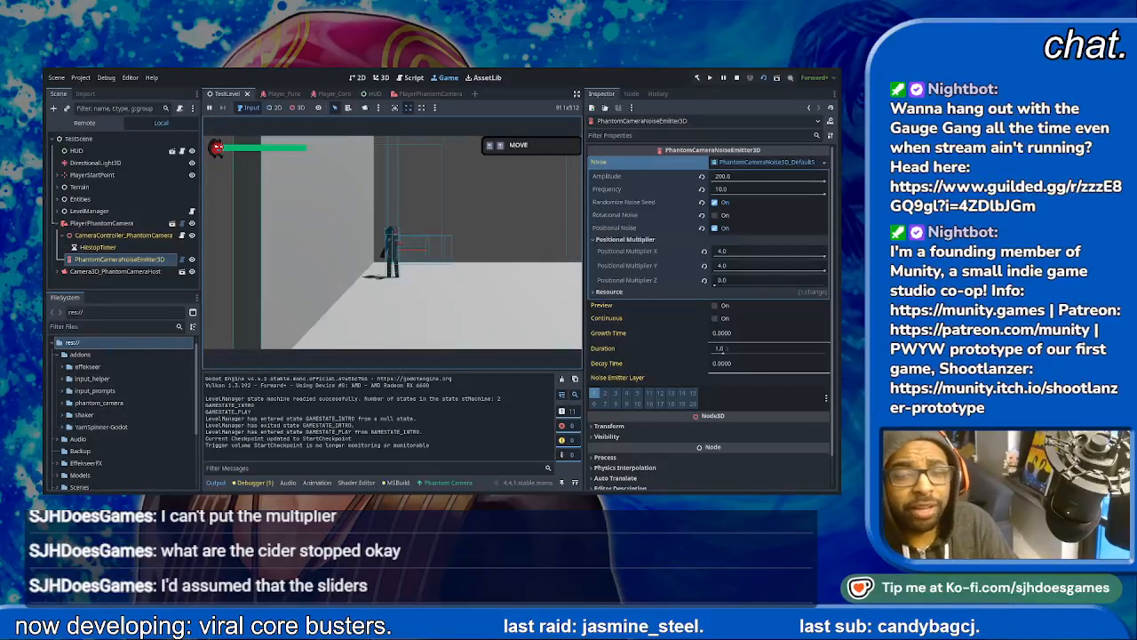
key(d)
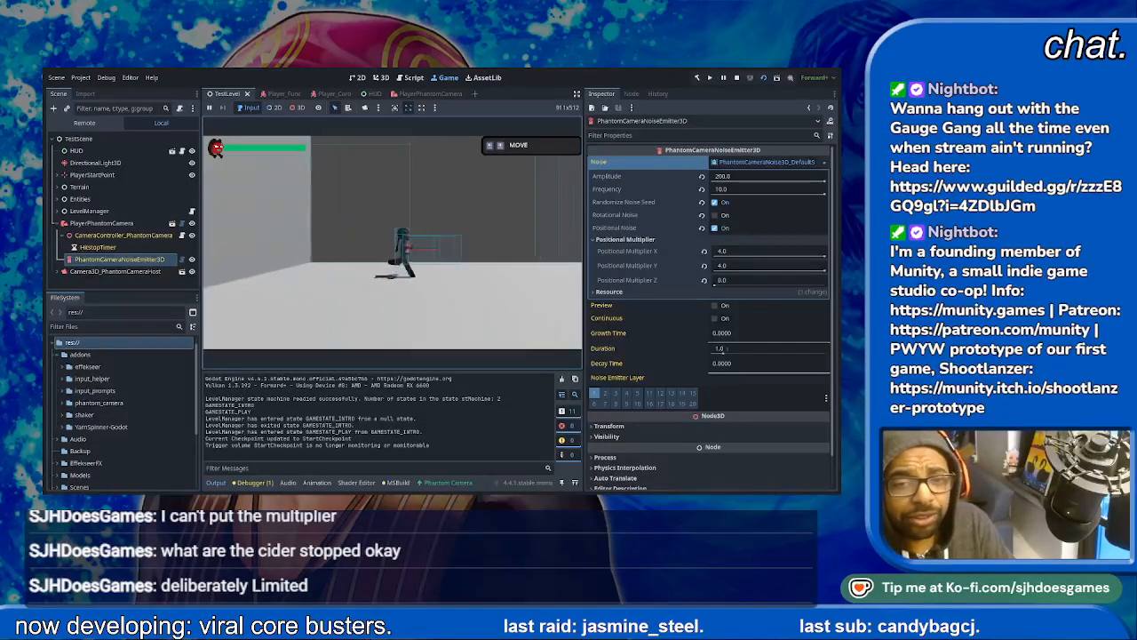
key(space)
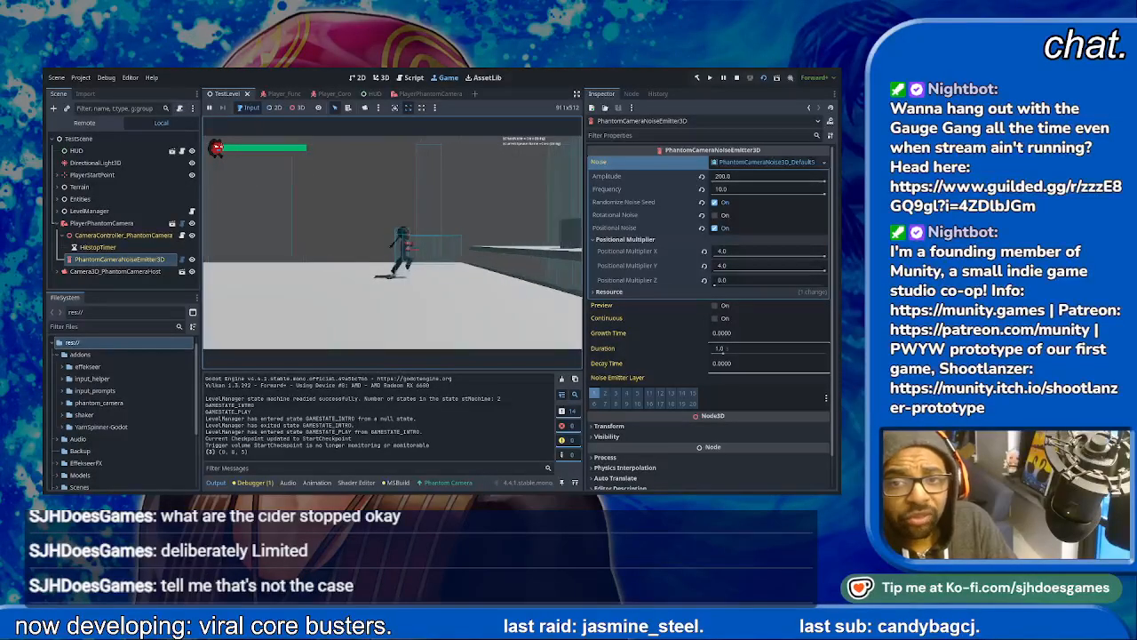
key(space)
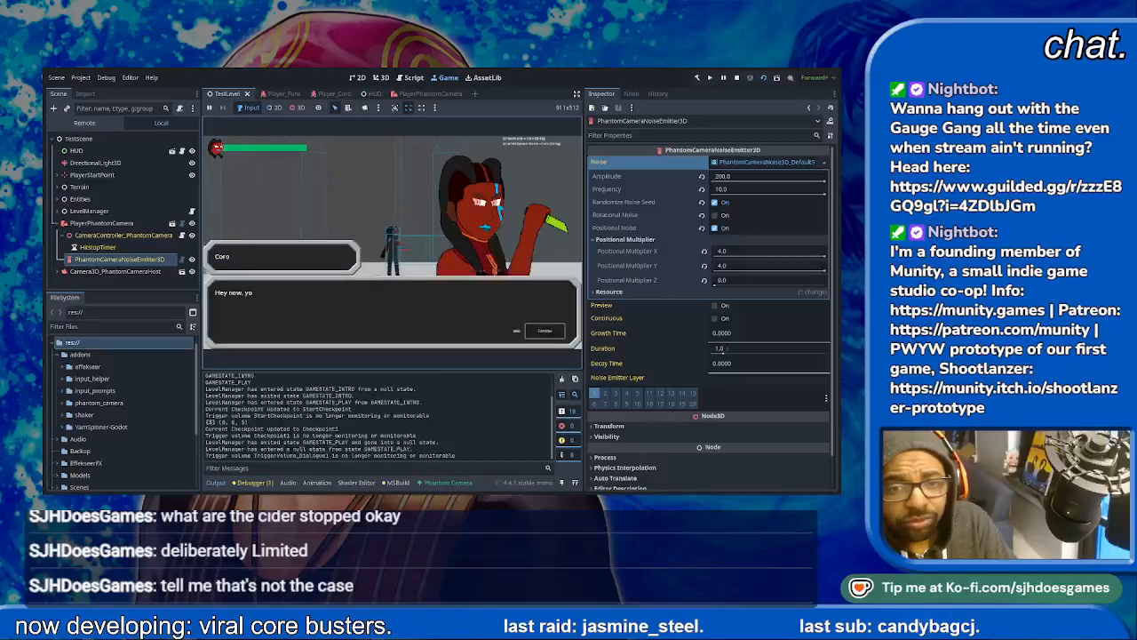
- Dismiss Coro's dialogue, attack the enemy to check the stronger camera shake, and stop the test run
key(space)
key(space)
key(space)
key(space)
key(space)
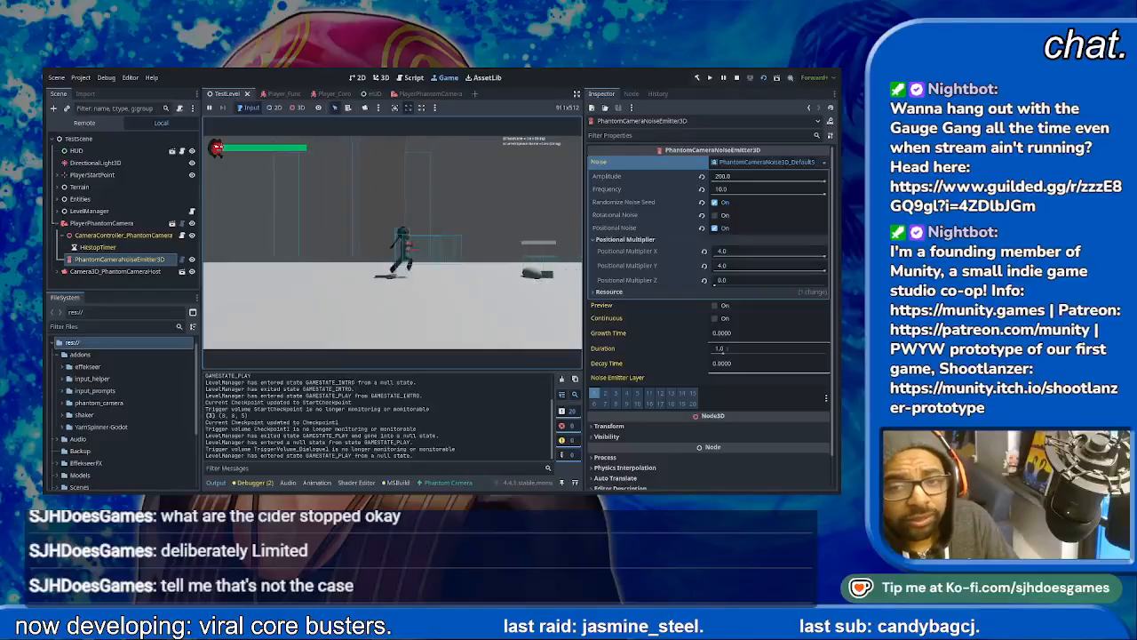
key(j)
key(j)
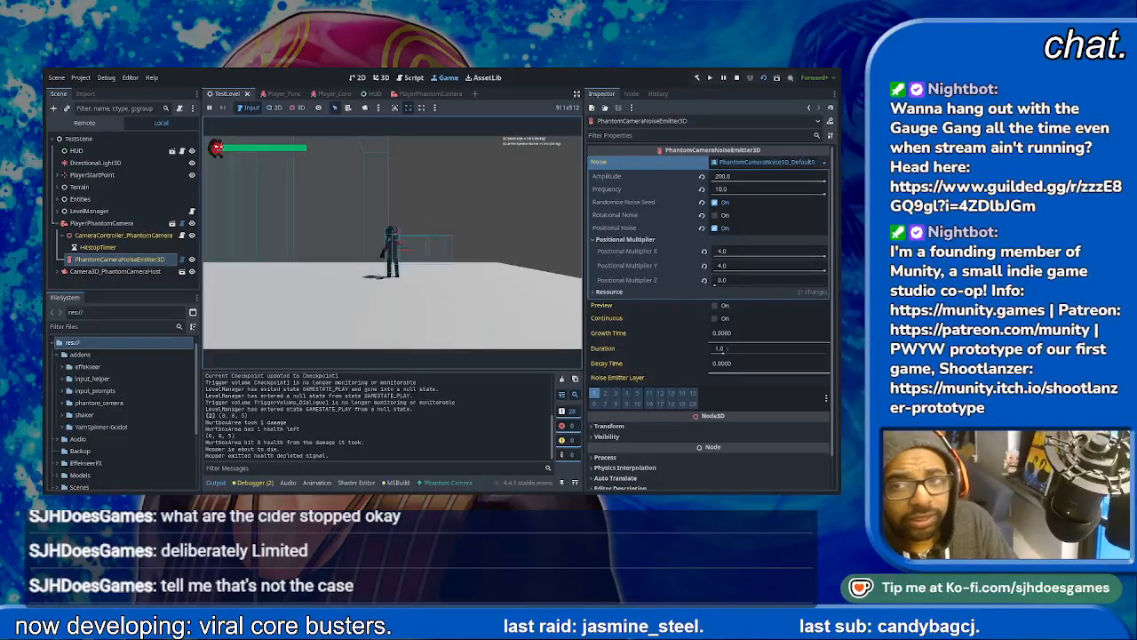
click(736, 78)
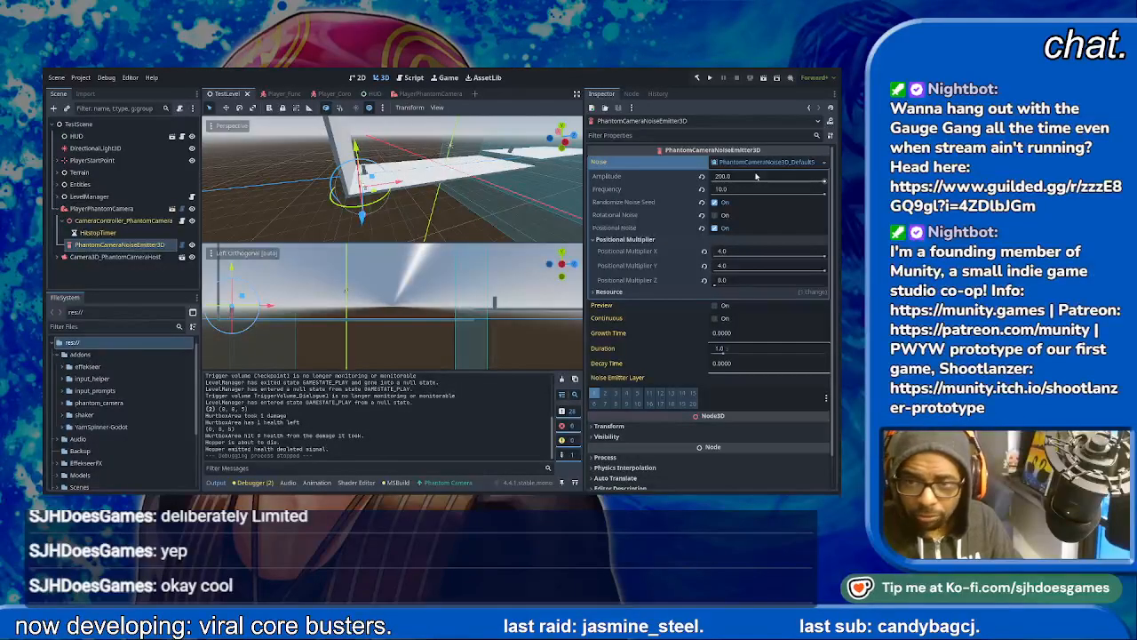
- Reset the noise amplitude to its default of 10 and the frequency to 0.2, and run the TestLevel scene
click(701, 176)
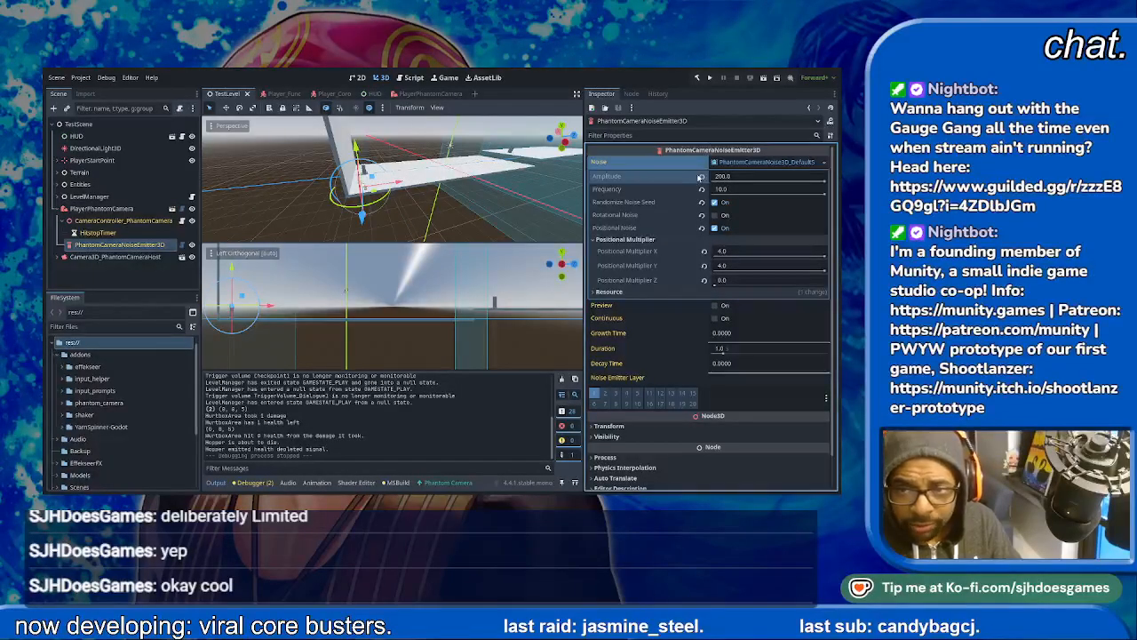
click(701, 190)
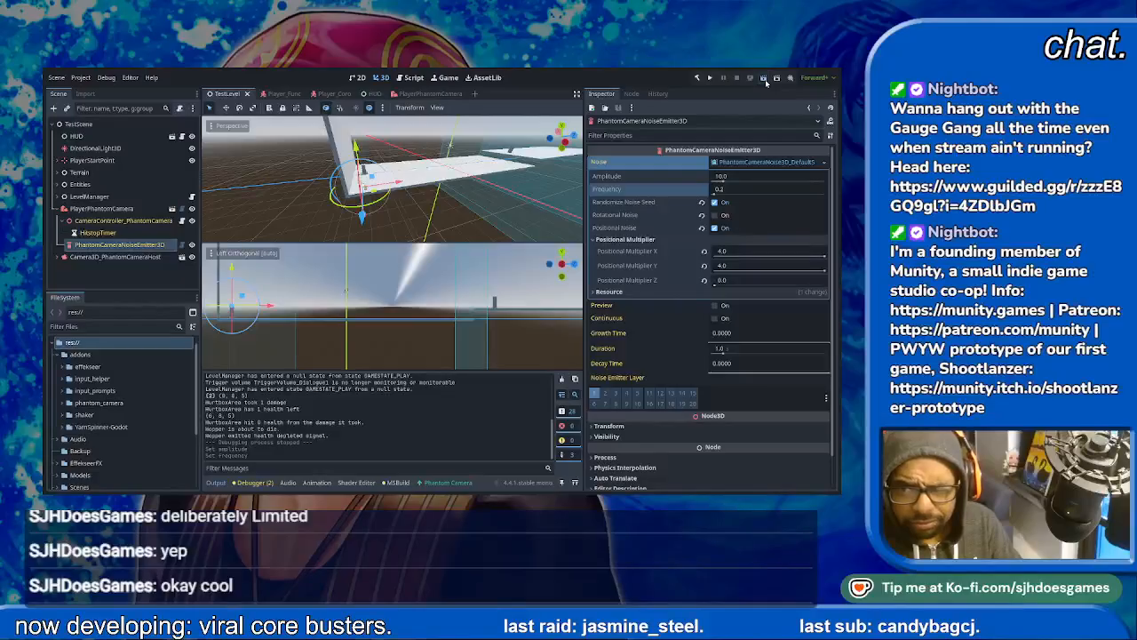
click(764, 79)
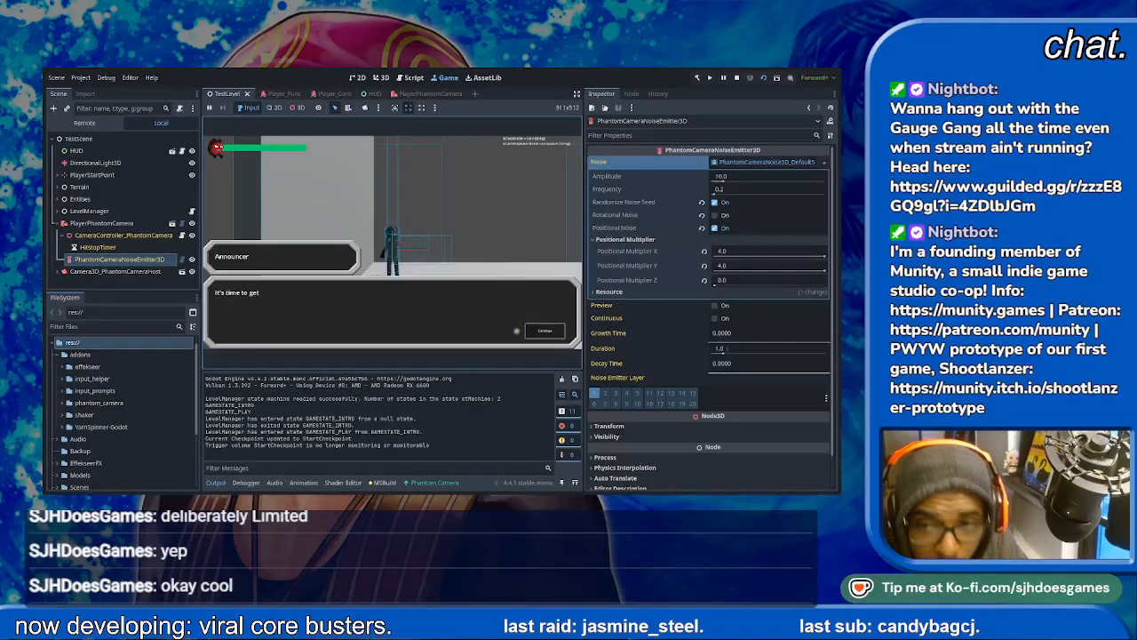
- Play through the opening dialogue and the first area, and skip Coro's dialogue to reach the attack section
key(space)
key(space)
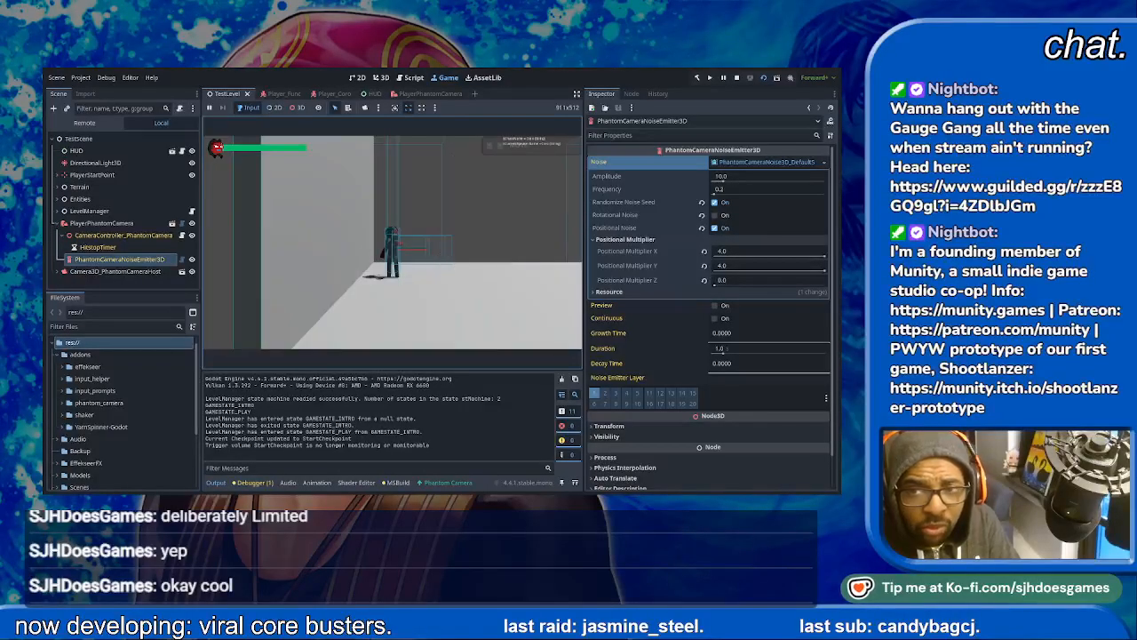
key(Right)
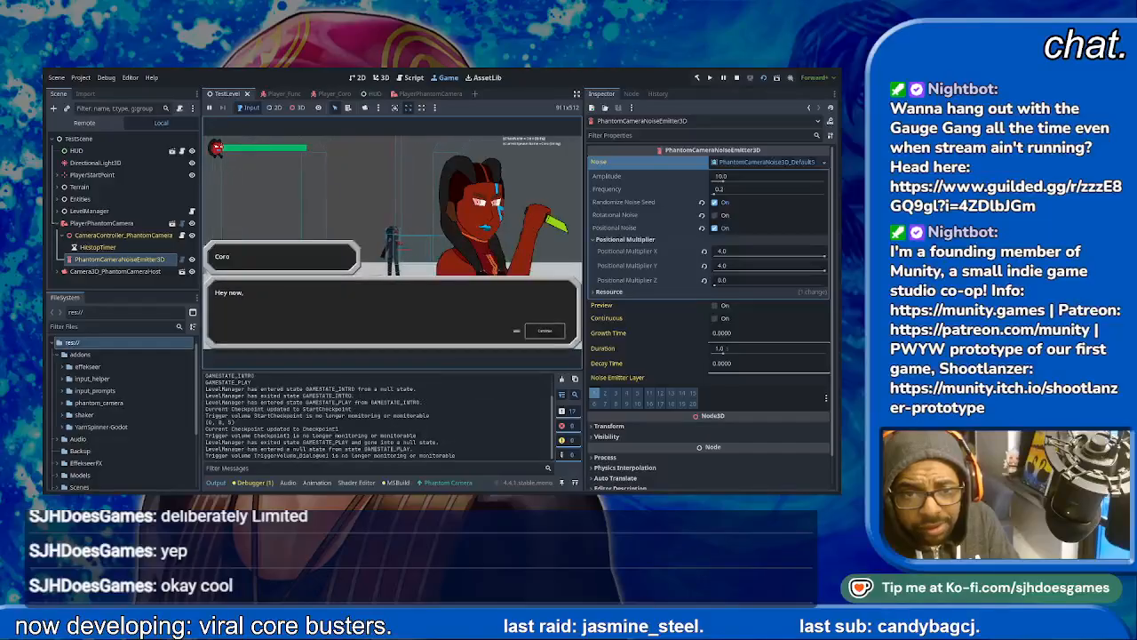
key(space)
key(space)
key(space)
key(space)
key(space)
- Move up to the enemy and attack it to check the camera shake with the default amplitude and frequency
key(d)
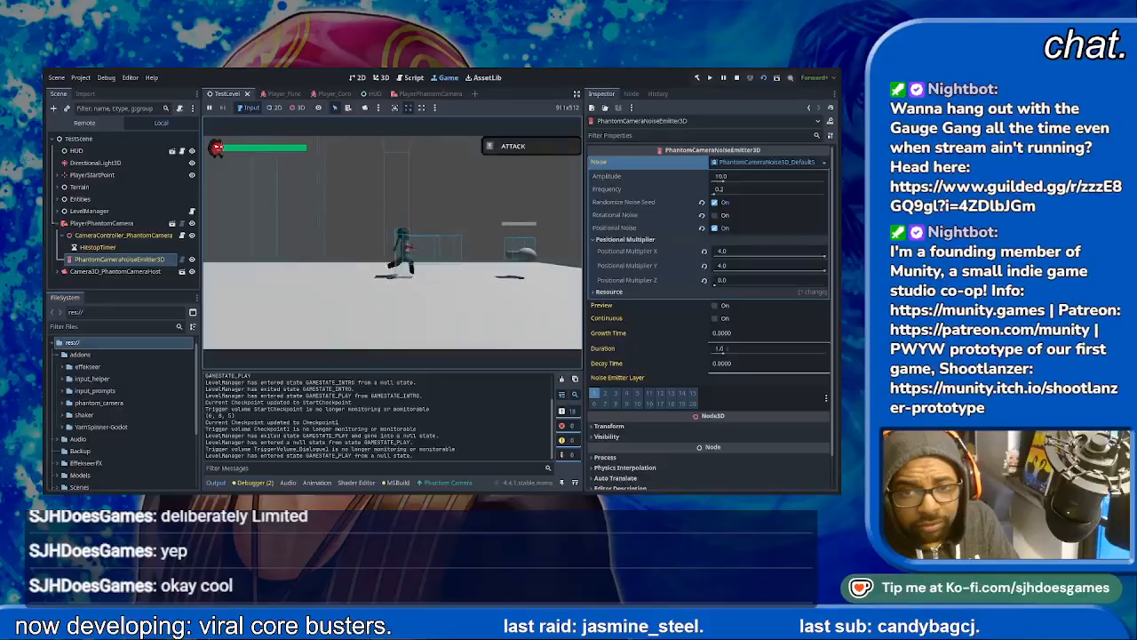
key(j)
key(j)
key(j)
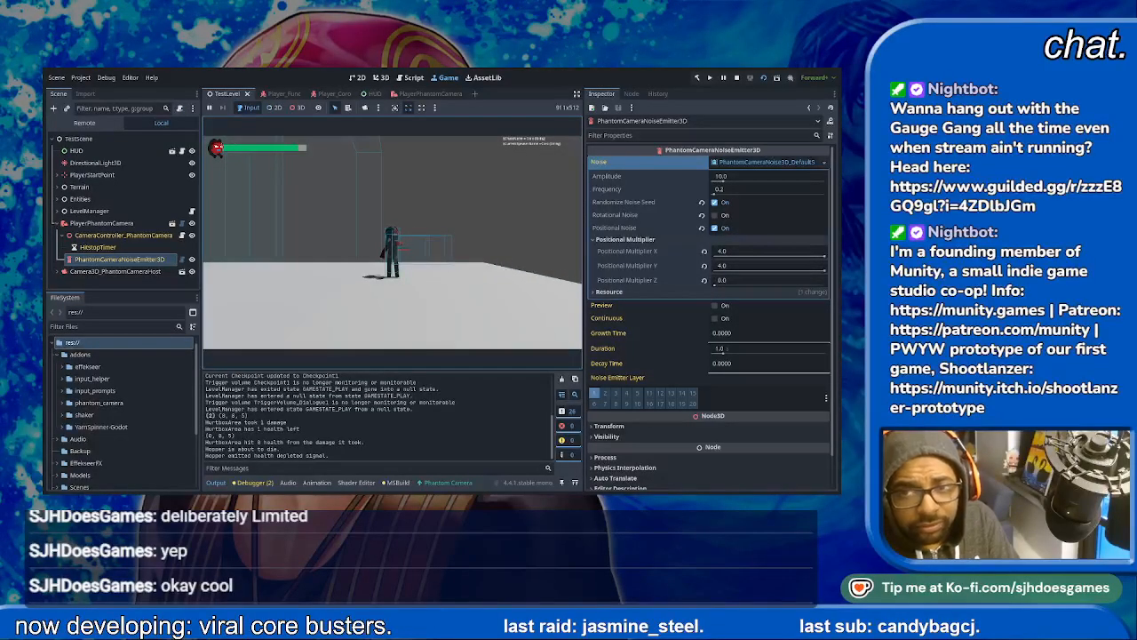
- Stop the test run and set the noise's Positional Multiplier Z to 4
key(F8)
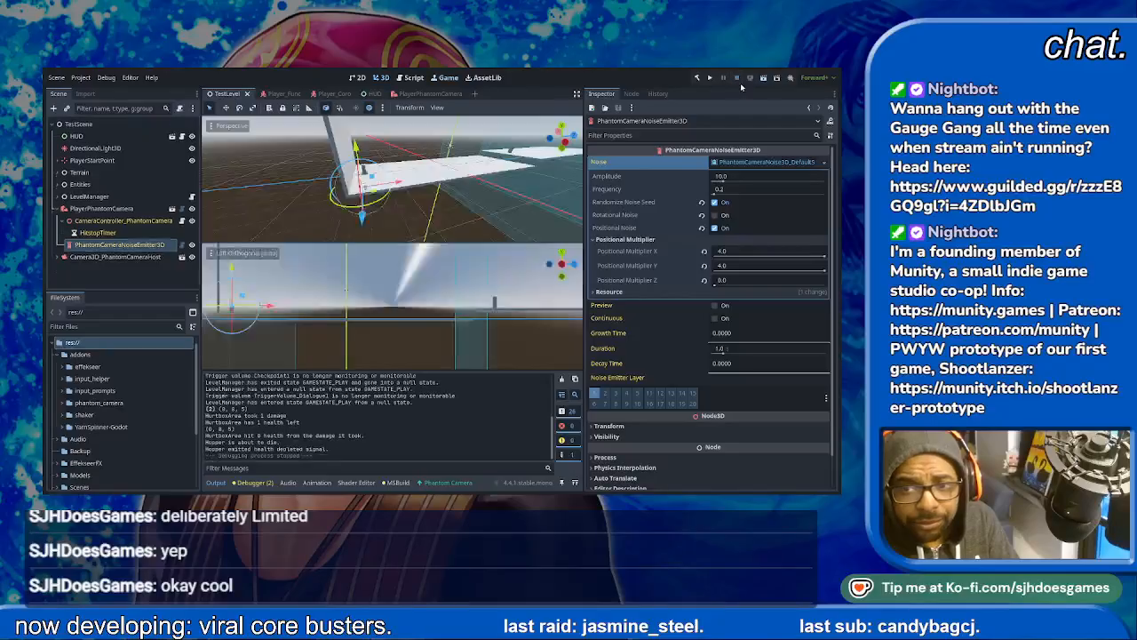
click(734, 292)
click(735, 282)
text(4)
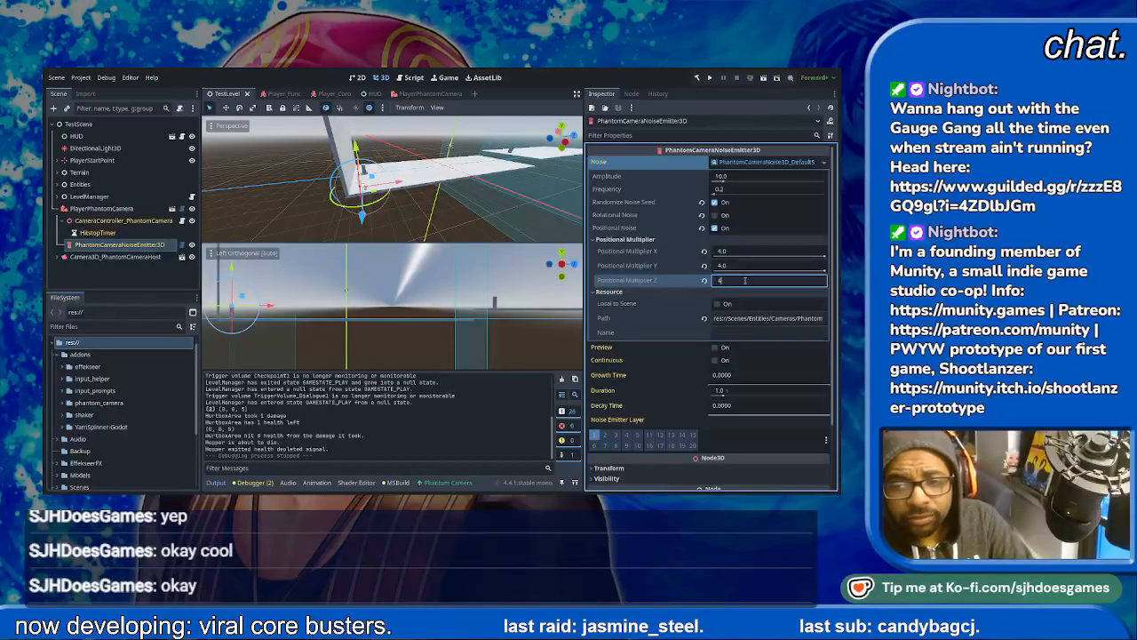
key(Return)
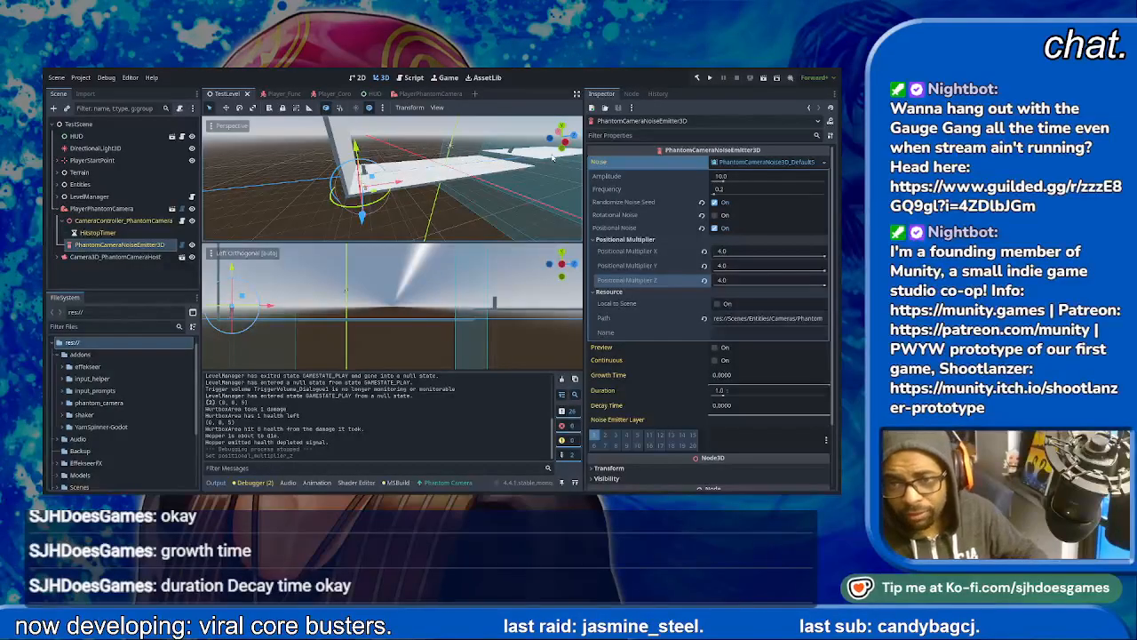
- Set the noise frequency to 2 and run the TestLevel scene
click(757, 188)
text(2)
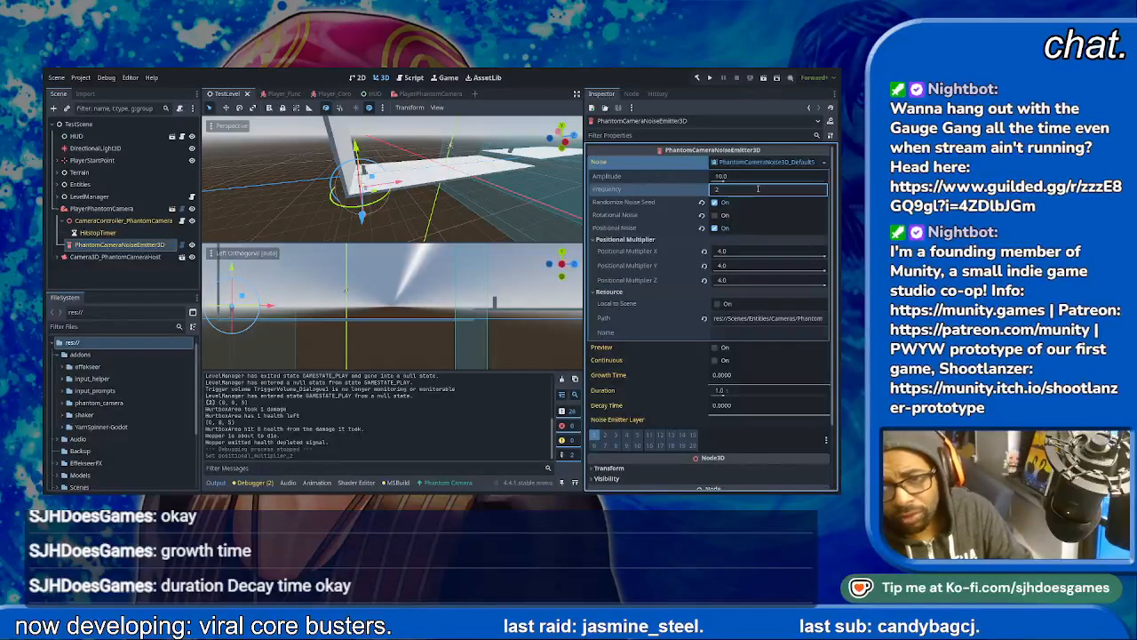
key(Return)
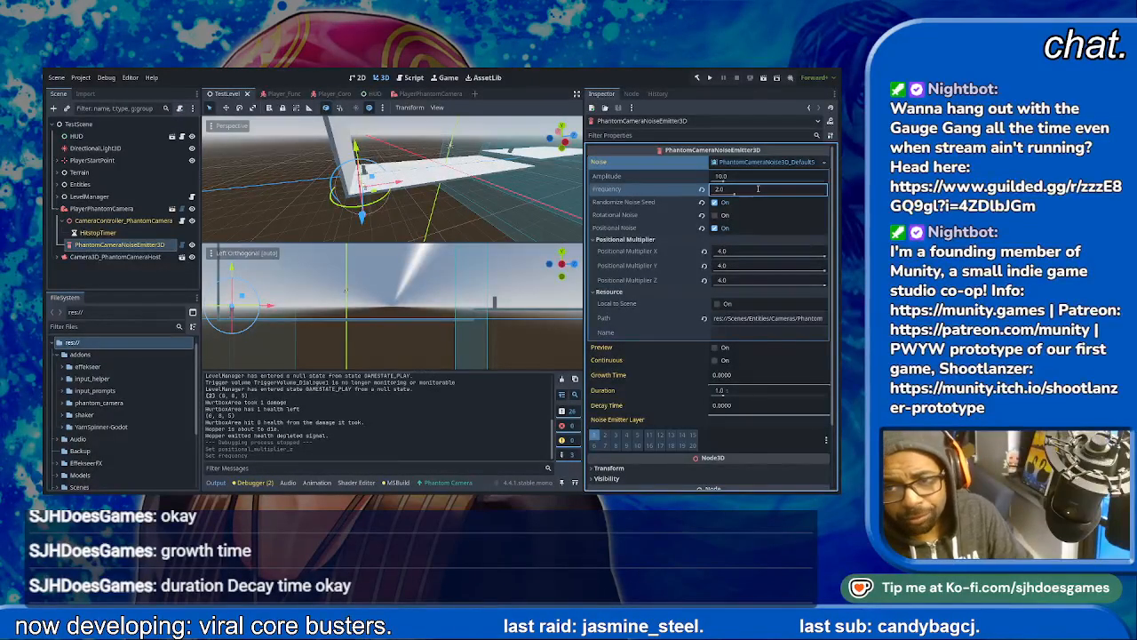
click(764, 78)
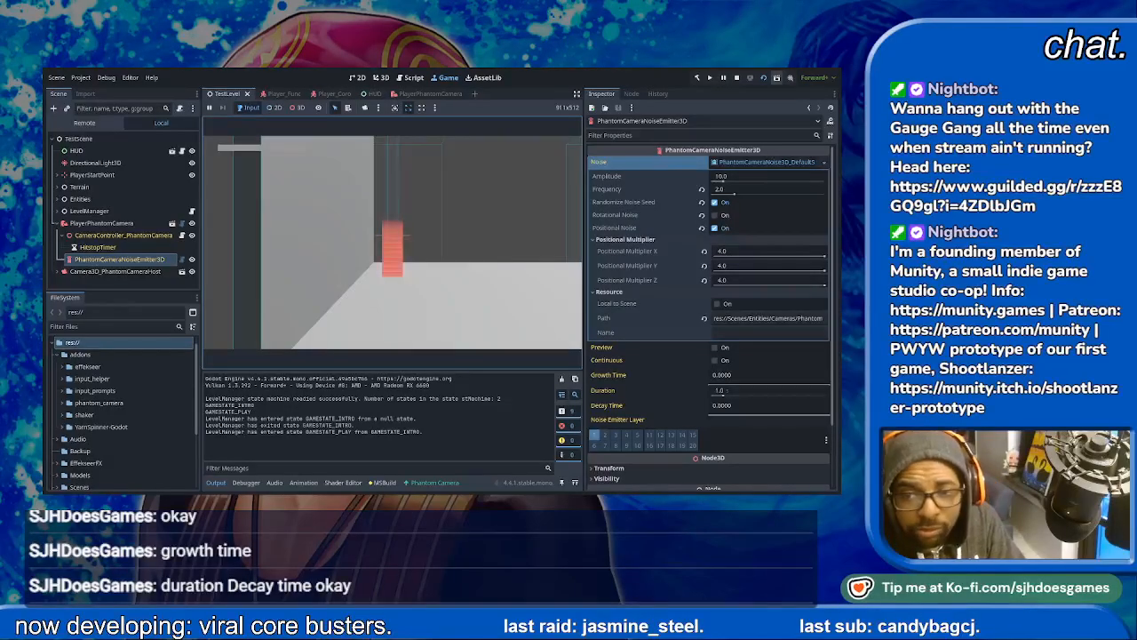
- Preview the noise emitter's shake repeatedly in the running game to judge it with all three positional multipliers at 4
click(714, 349)
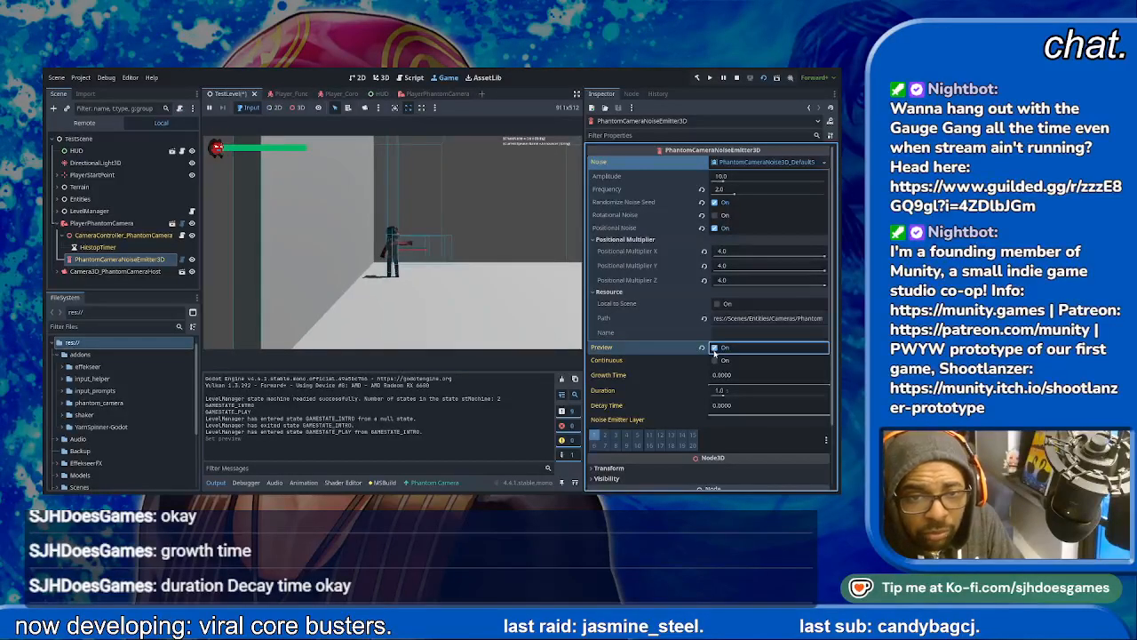
click(714, 351)
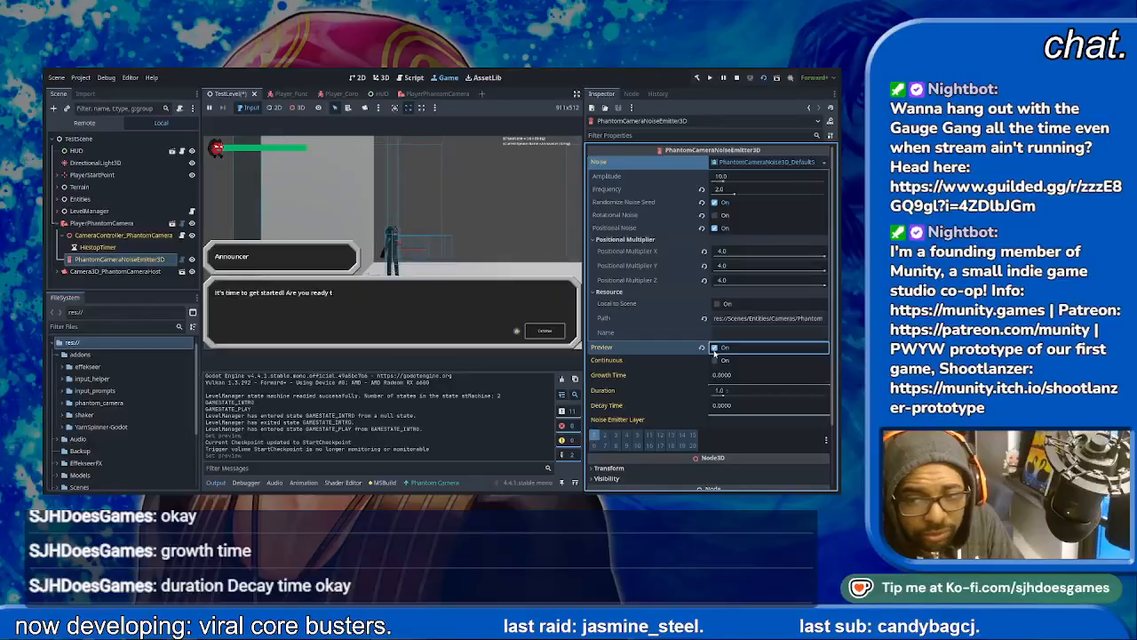
click(715, 349)
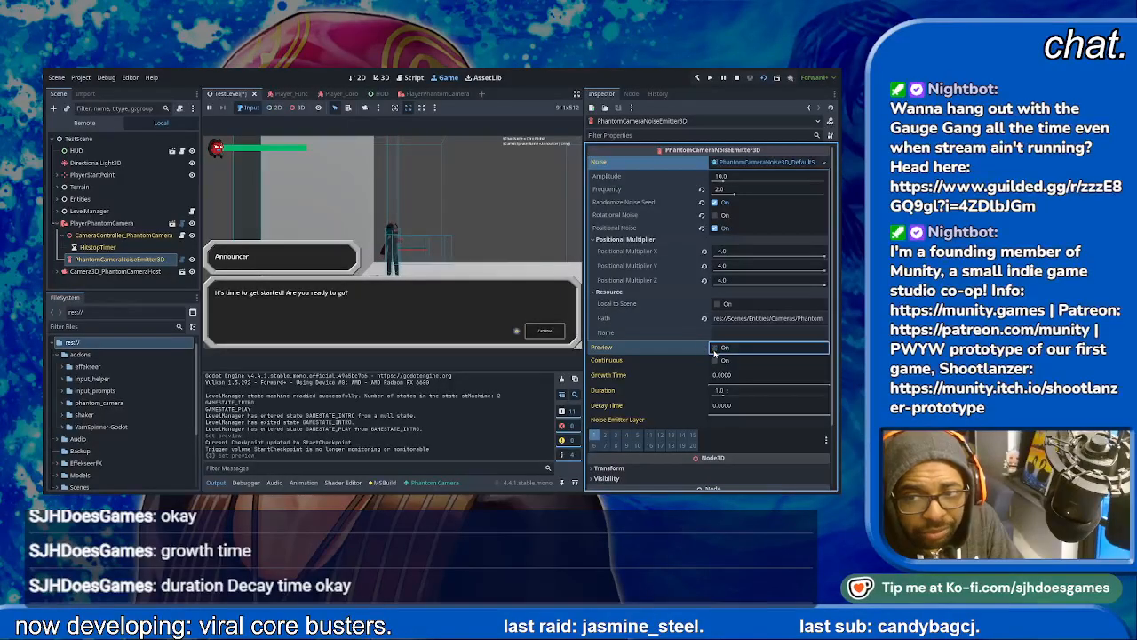
- Set the Positional Multiplier Z to 0 and preview the camera shake again
click(748, 281)
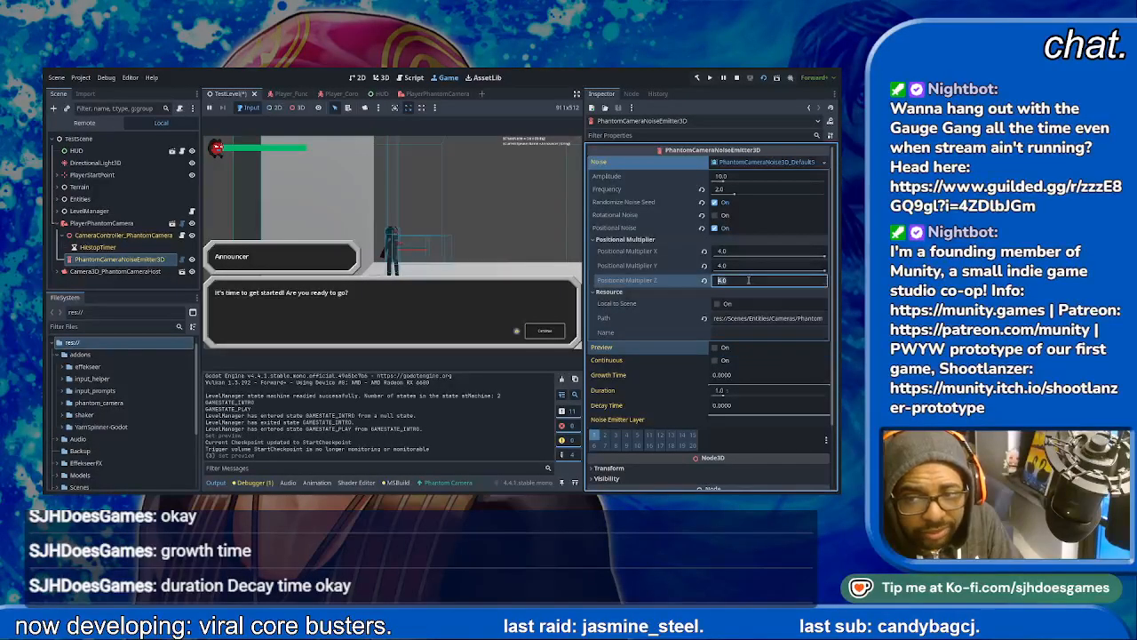
text(0)
key(Return)
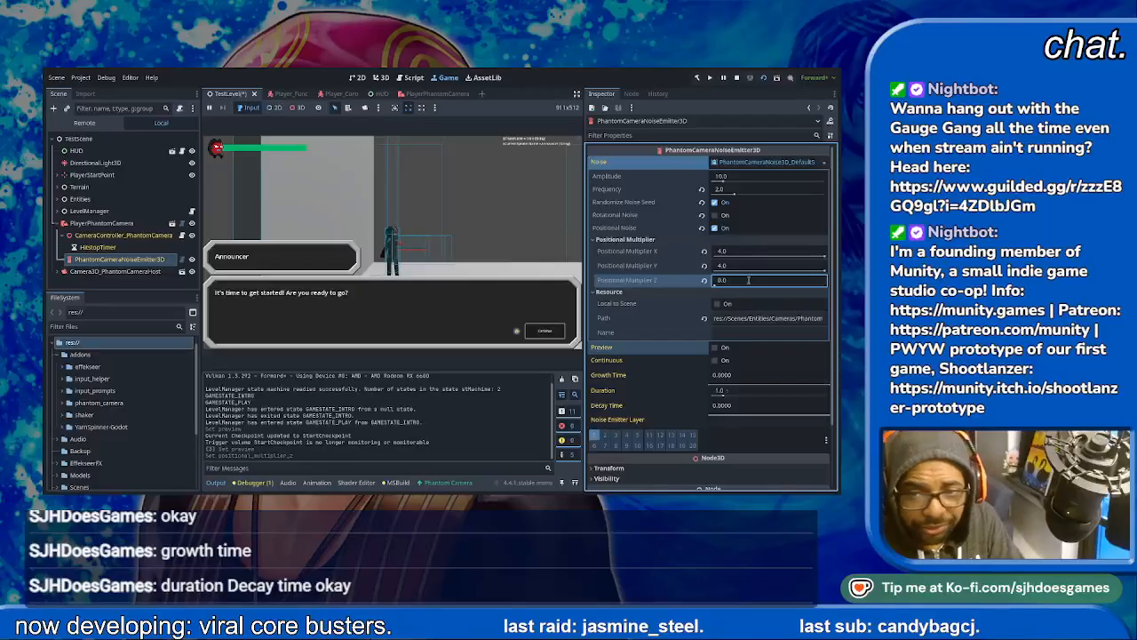
click(714, 348)
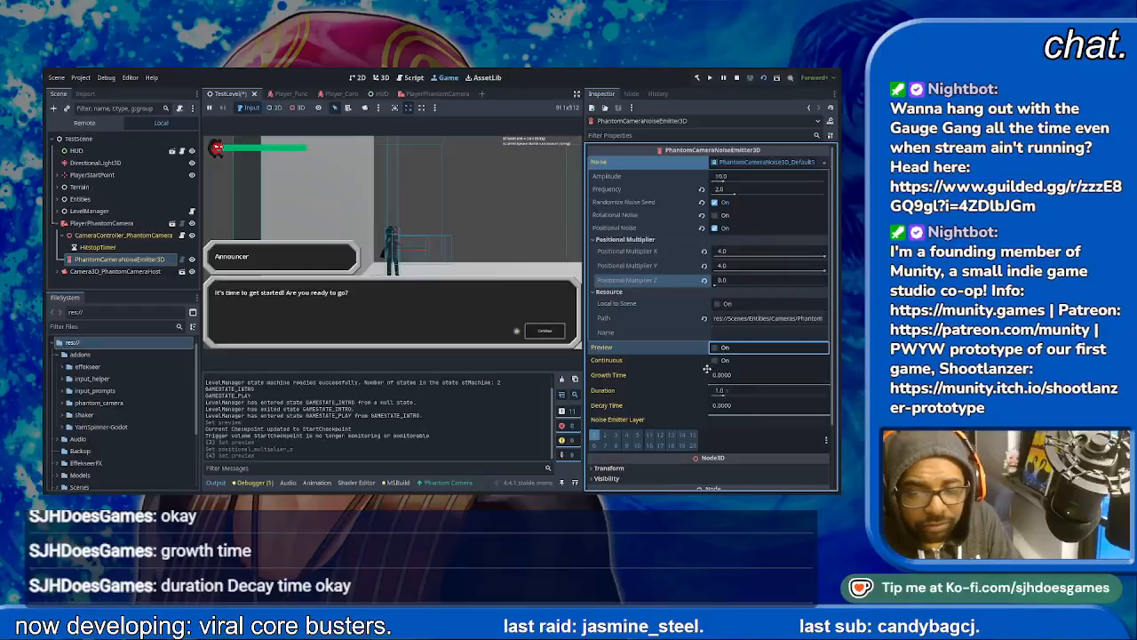
- Enable continuous emission, preview the ongoing shake in the running game, and disable continuous emission again
click(714, 359)
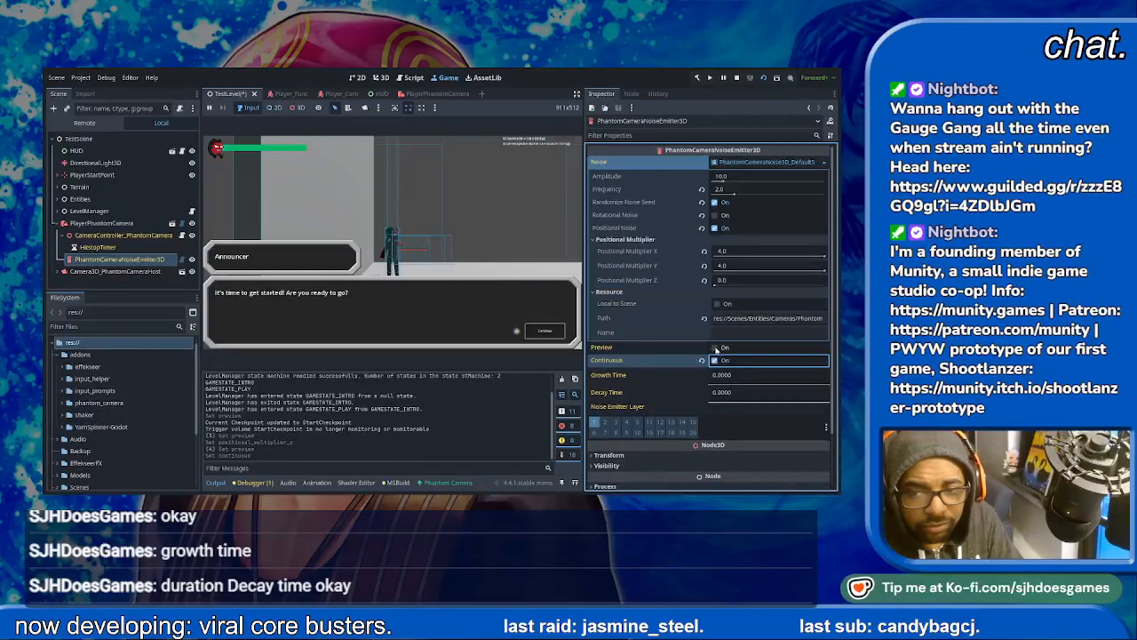
click(715, 347)
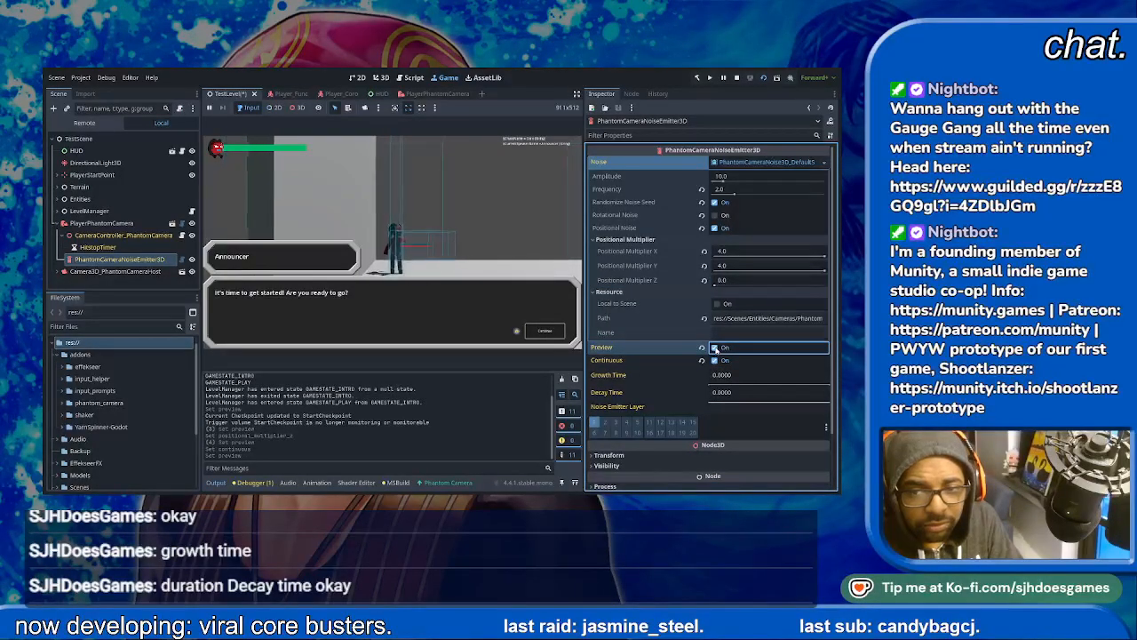
click(713, 360)
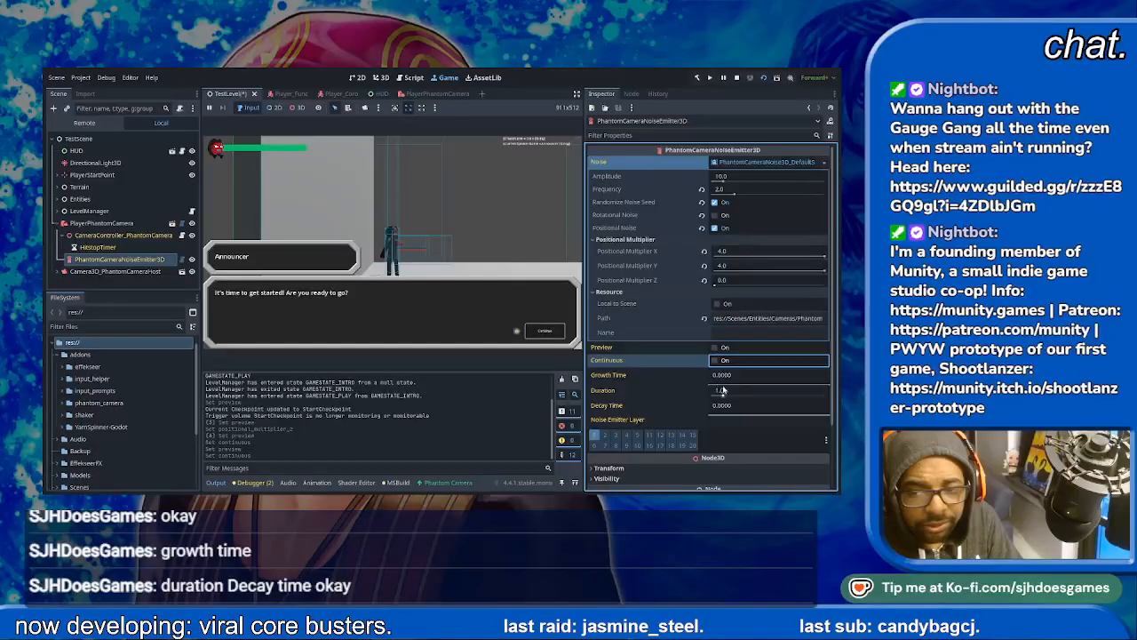
- Try a growth time of about 0.57 with the shake preview, and reset the growth time to 0
drag(721, 377, 831, 380)
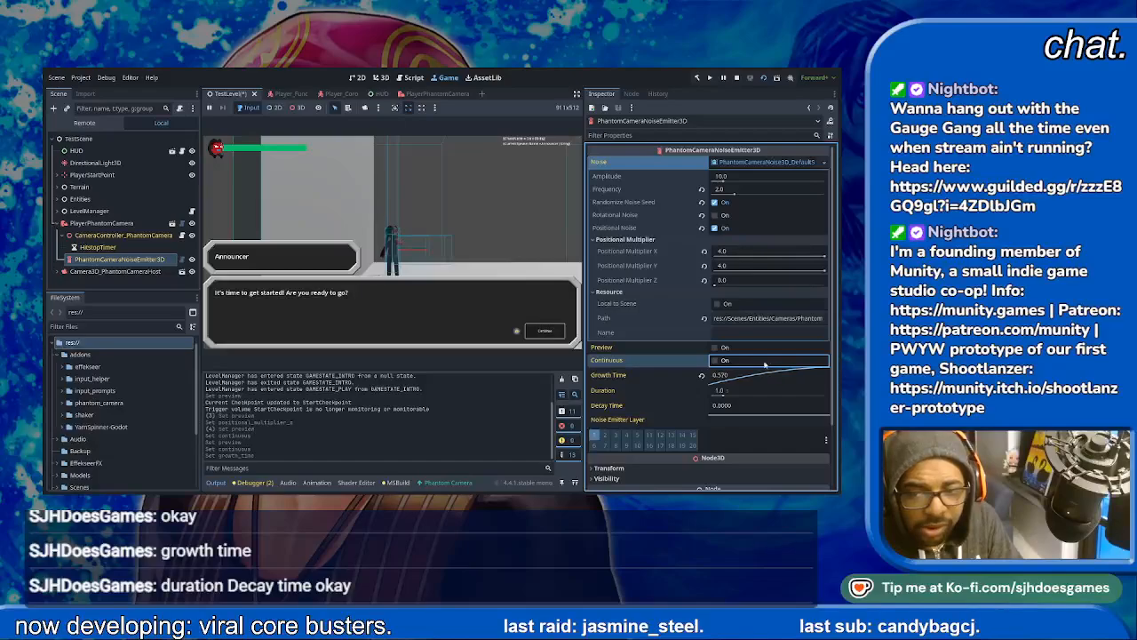
click(715, 347)
click(716, 350)
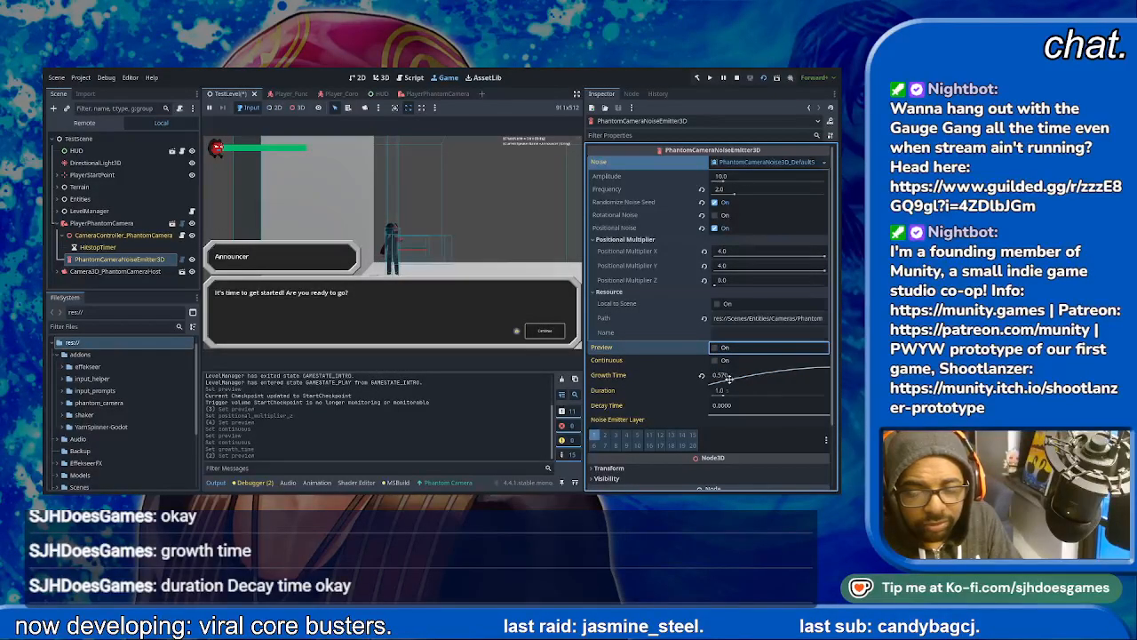
click(724, 375)
text(0)
key(Return)
- Lengthen the emitter's duration to about 2.6 s and preview the longer shake
drag(716, 375, 733, 397)
click(703, 376)
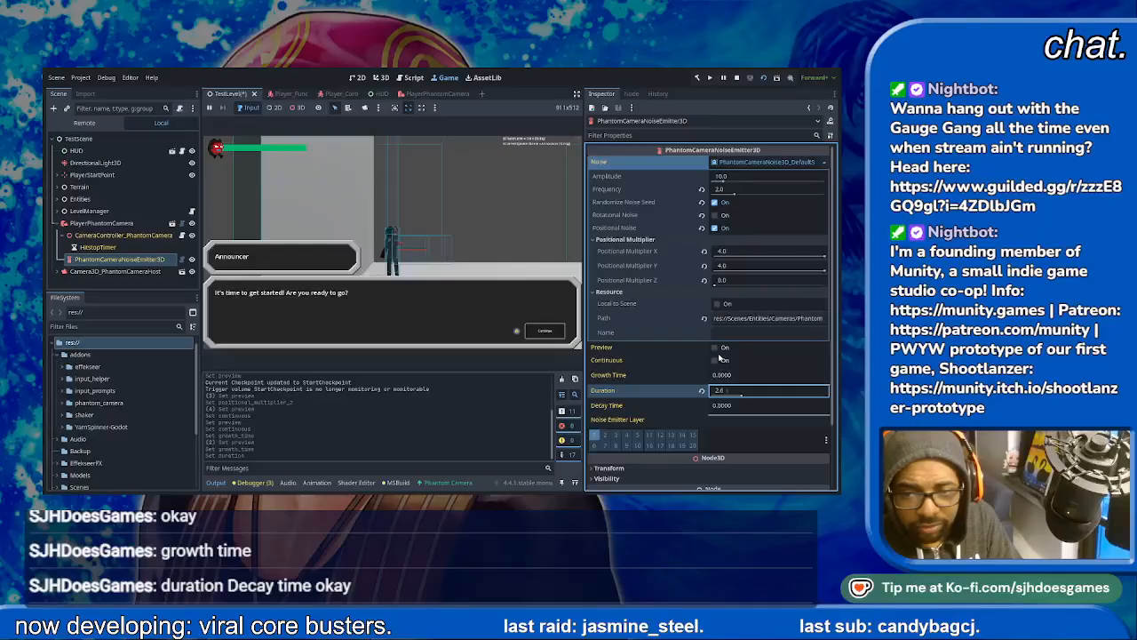
click(715, 348)
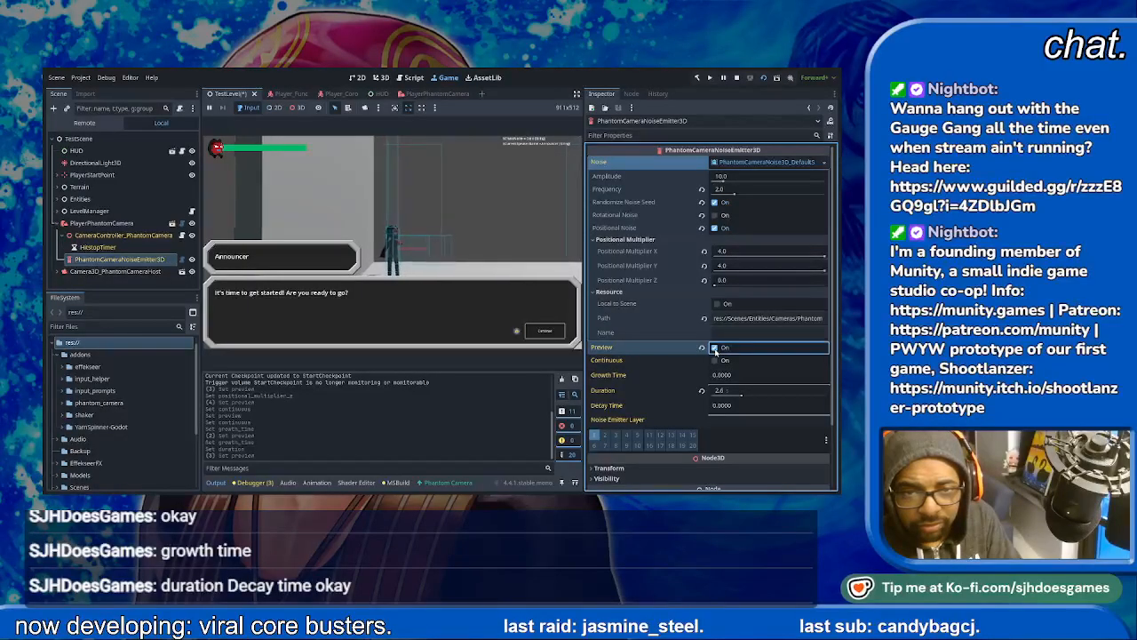
- Raise the noise frequency to about 4.8 and again to about 8.05, previewing the shake after each change
drag(734, 199, 765, 199)
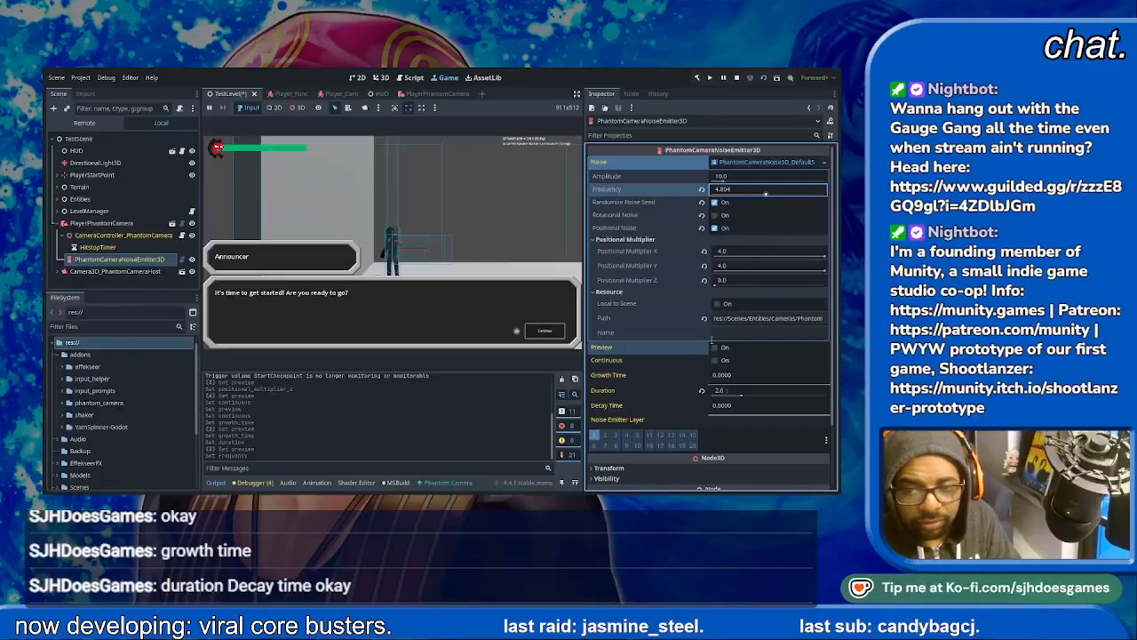
click(716, 348)
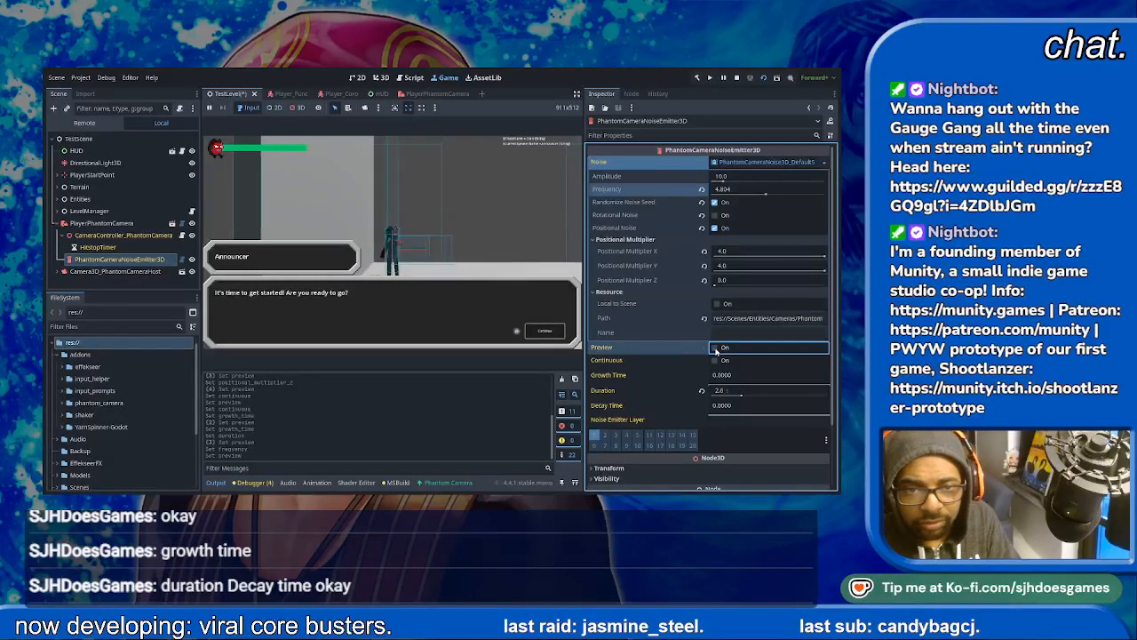
drag(769, 193, 805, 199)
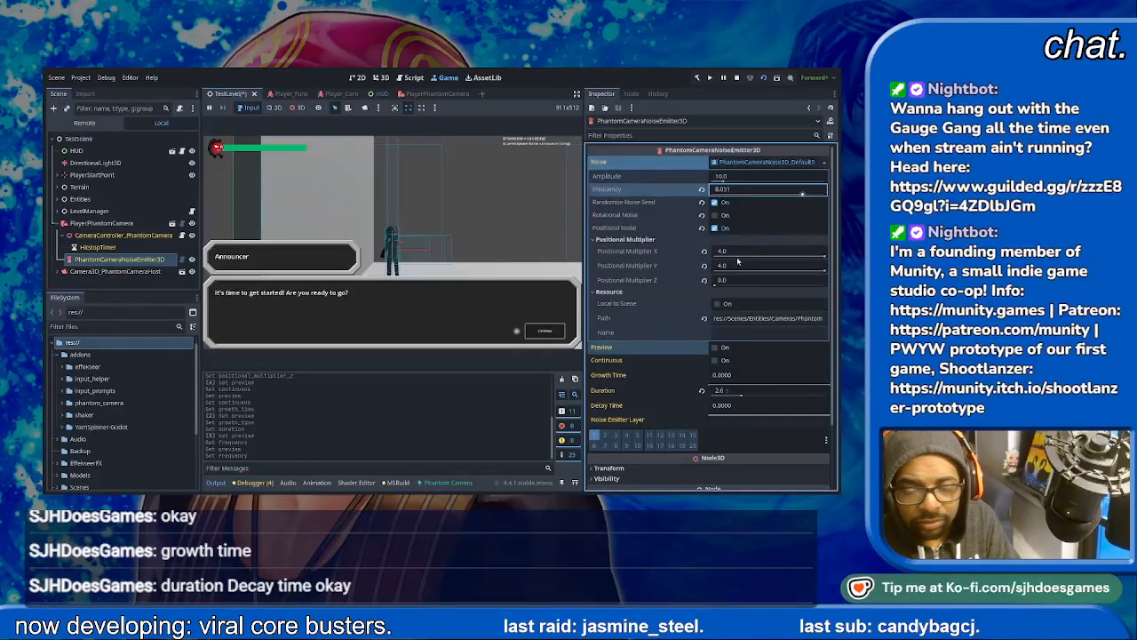
click(715, 348)
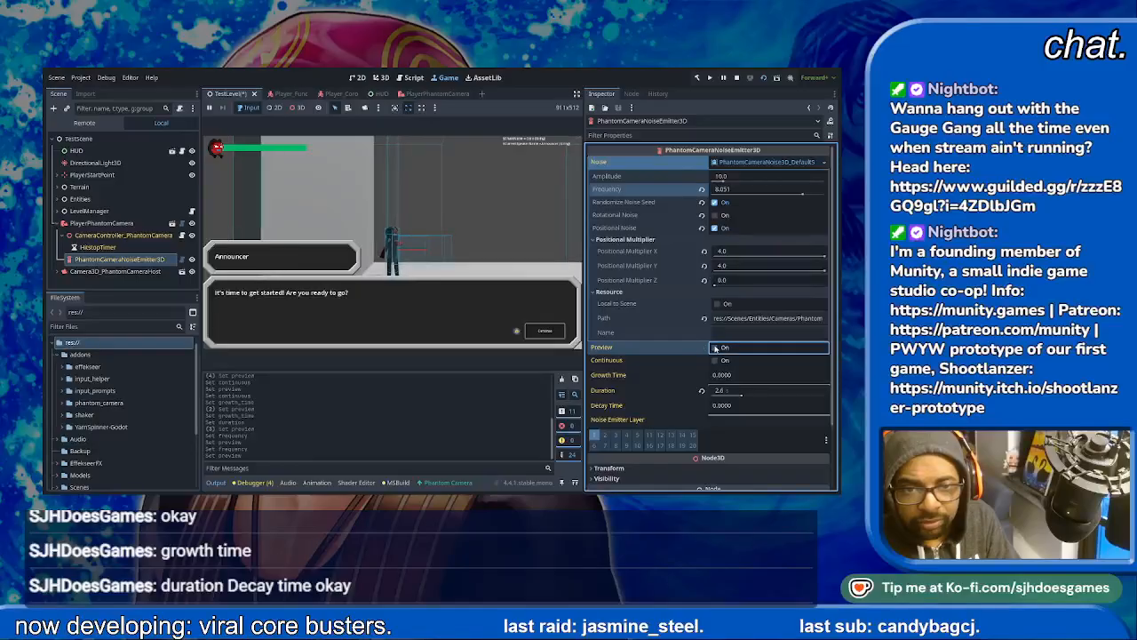
- Shorten the emitter's duration to 1.0 s and preview the shake
drag(736, 397, 703, 396)
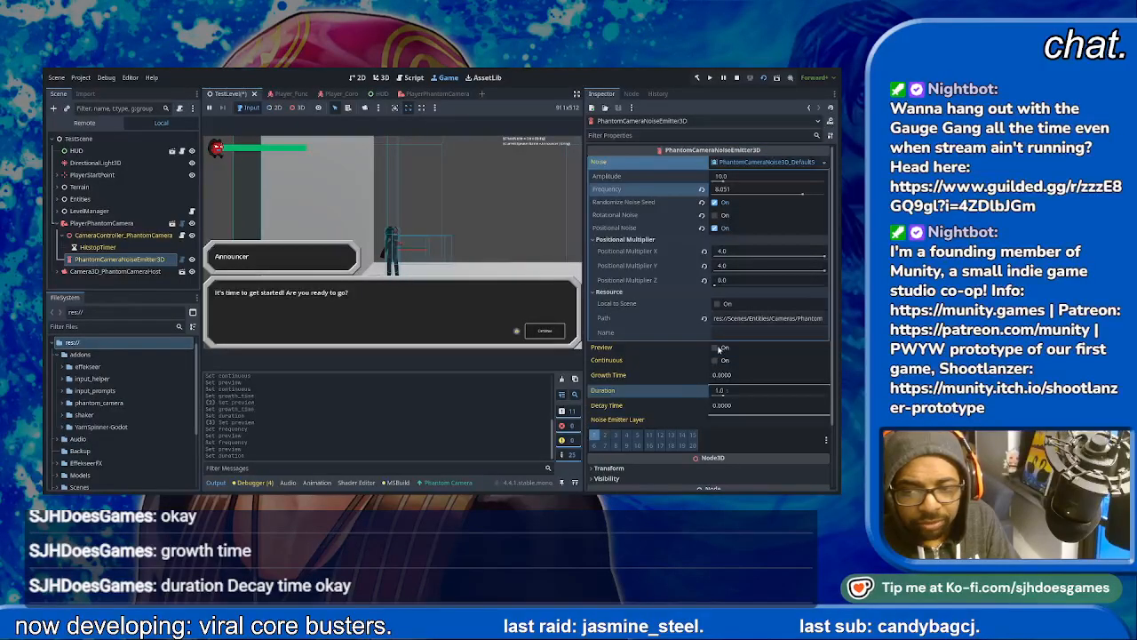
click(714, 349)
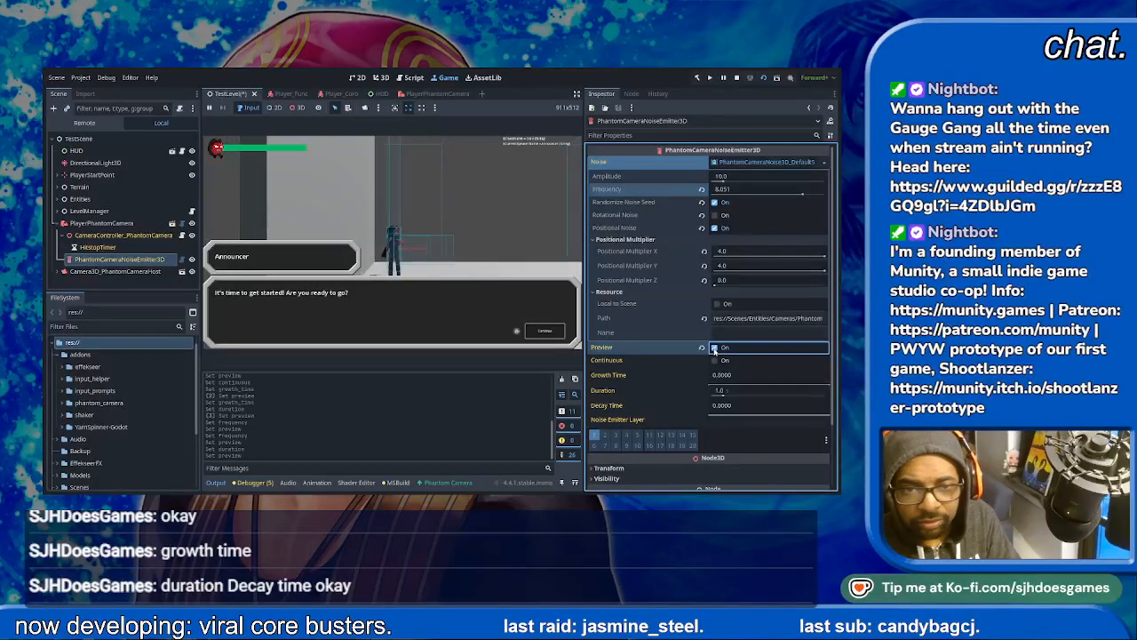
click(714, 350)
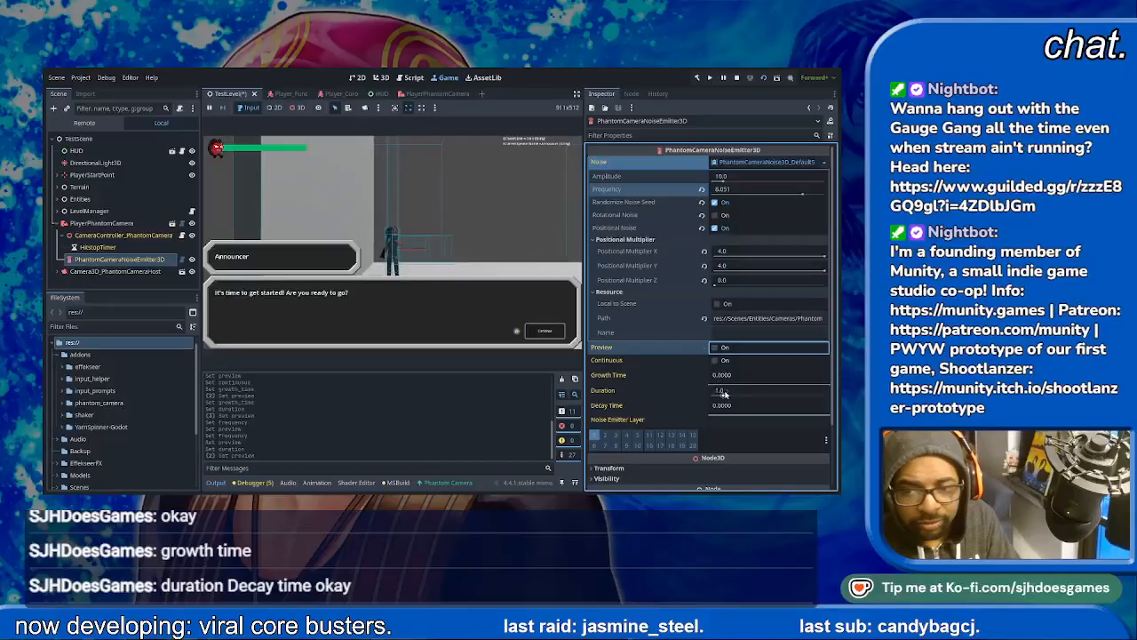
- Set the emitter's duration to 0.25 s and preview the short shake several times
click(723, 394)
text(.25)
key(Return)
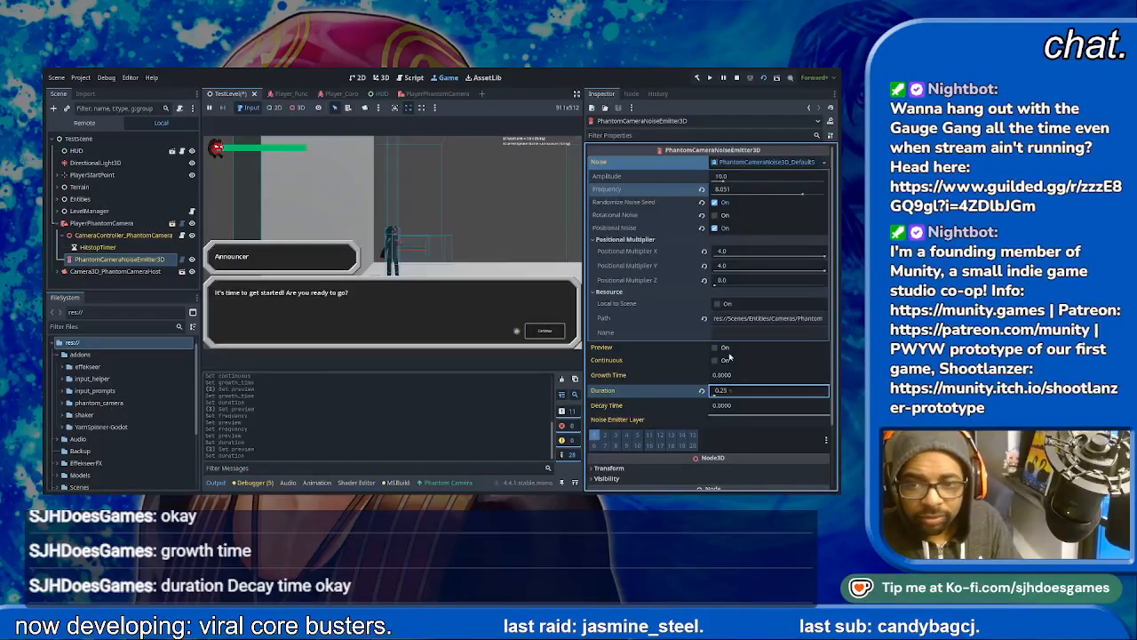
click(716, 351)
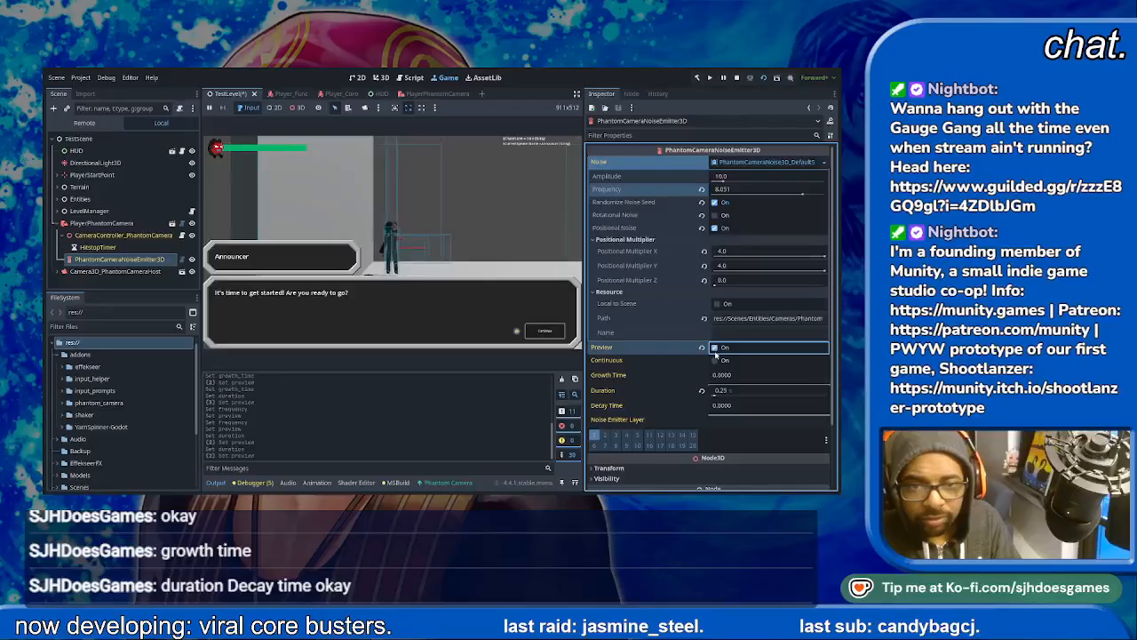
click(715, 351)
click(715, 352)
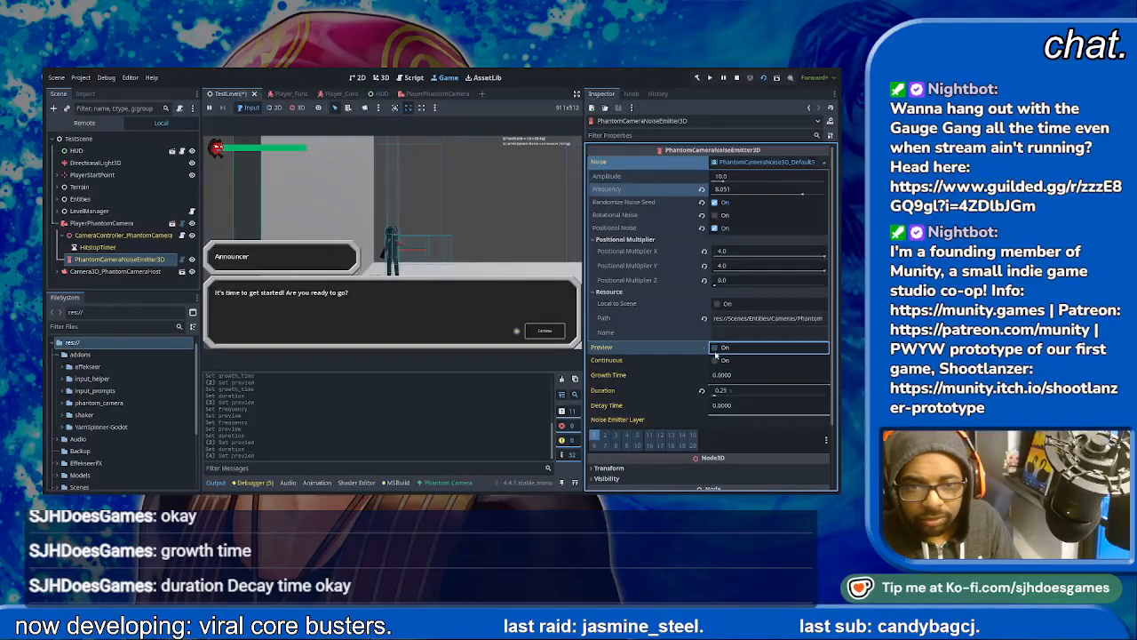
click(715, 352)
- Set the noise frequency to 10 and preview the shake
click(722, 188)
text(10)
key(Return)
click(715, 347)
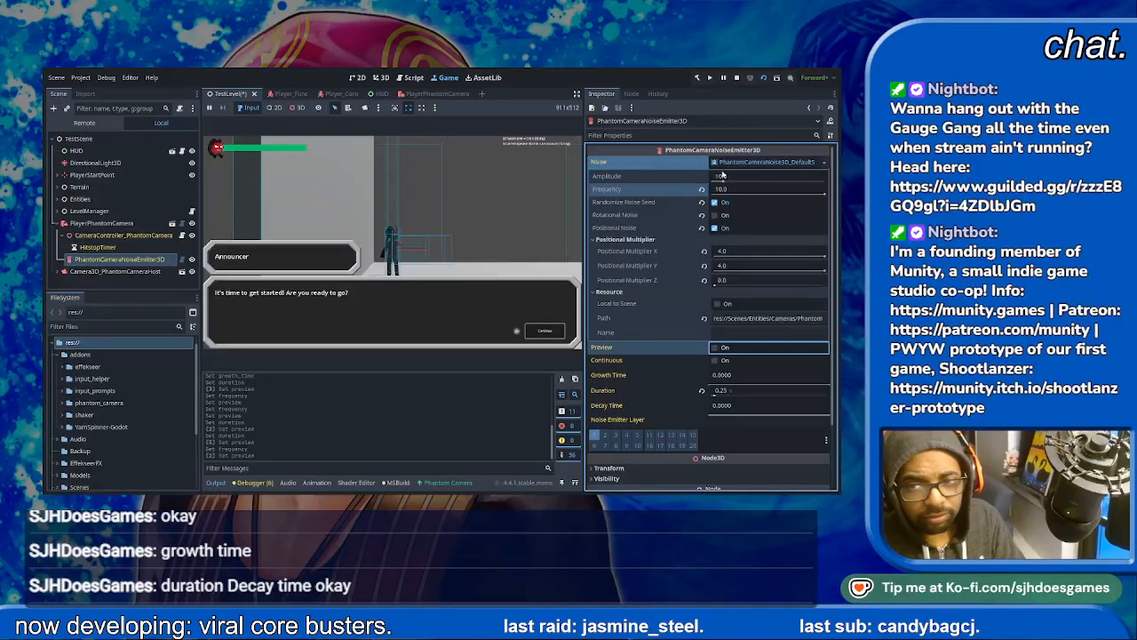
- Set the noise amplitude to 25 and preview the stronger shake
drag(722, 181, 728, 182)
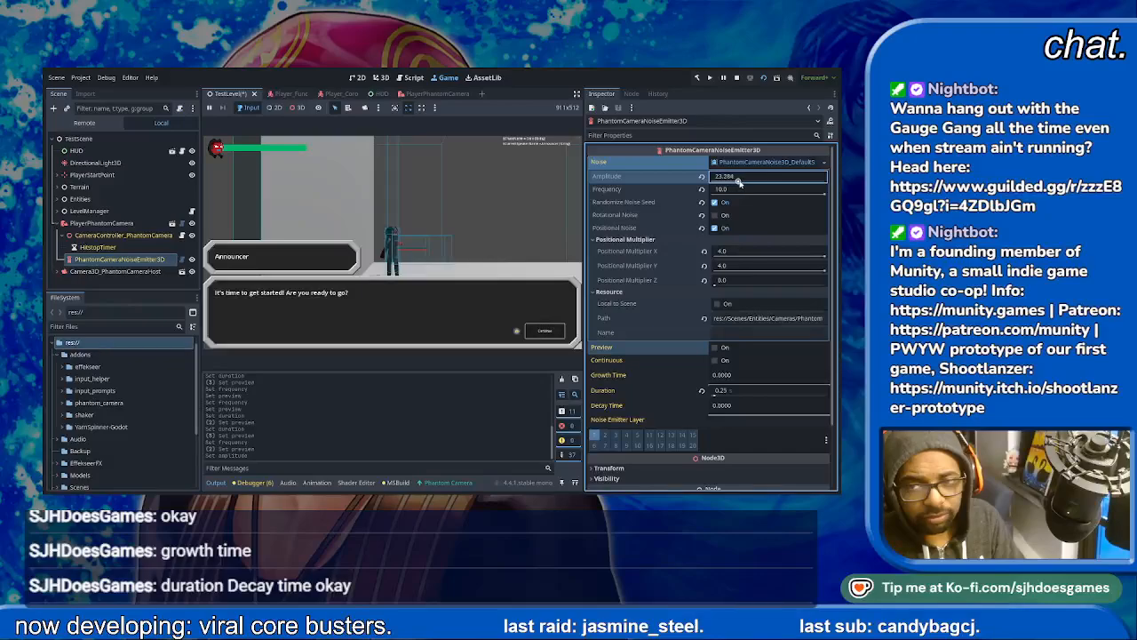
drag(727, 177, 736, 177)
text(25)
key(Return)
click(713, 347)
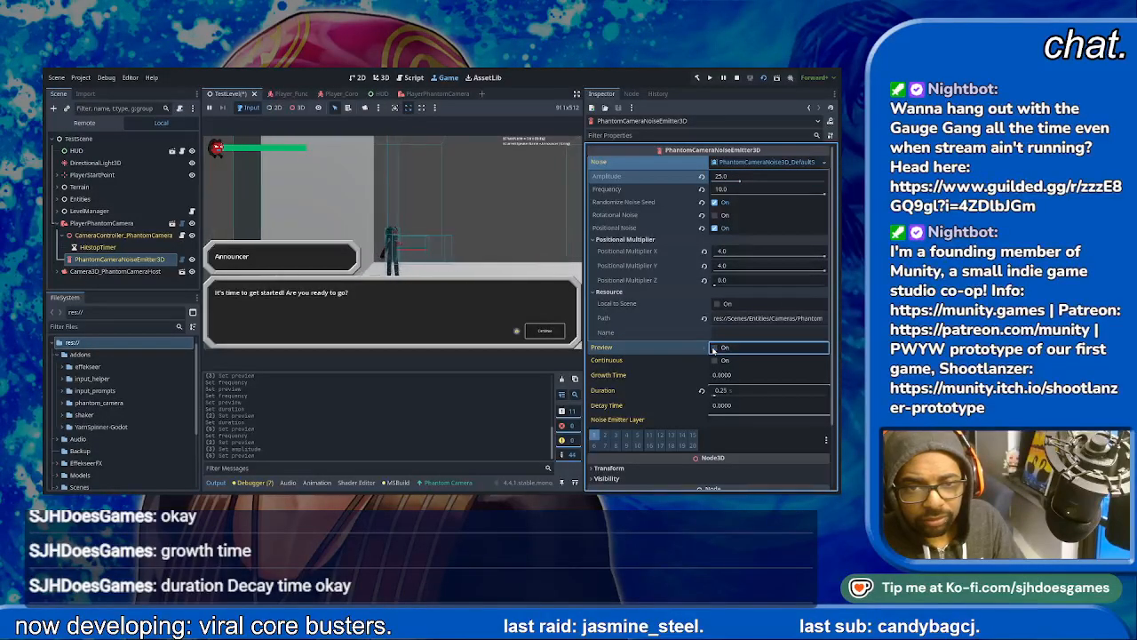
- Set the noise frequency to 8 and preview the resulting shake in the running game
click(755, 187)
text(8)
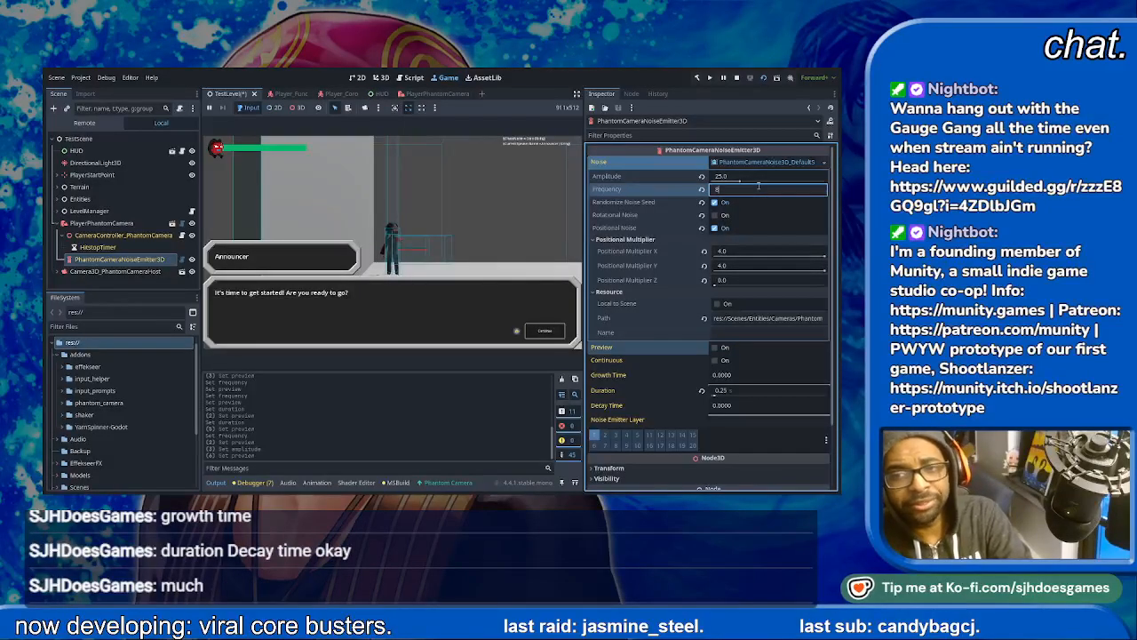
key(Return)
click(715, 348)
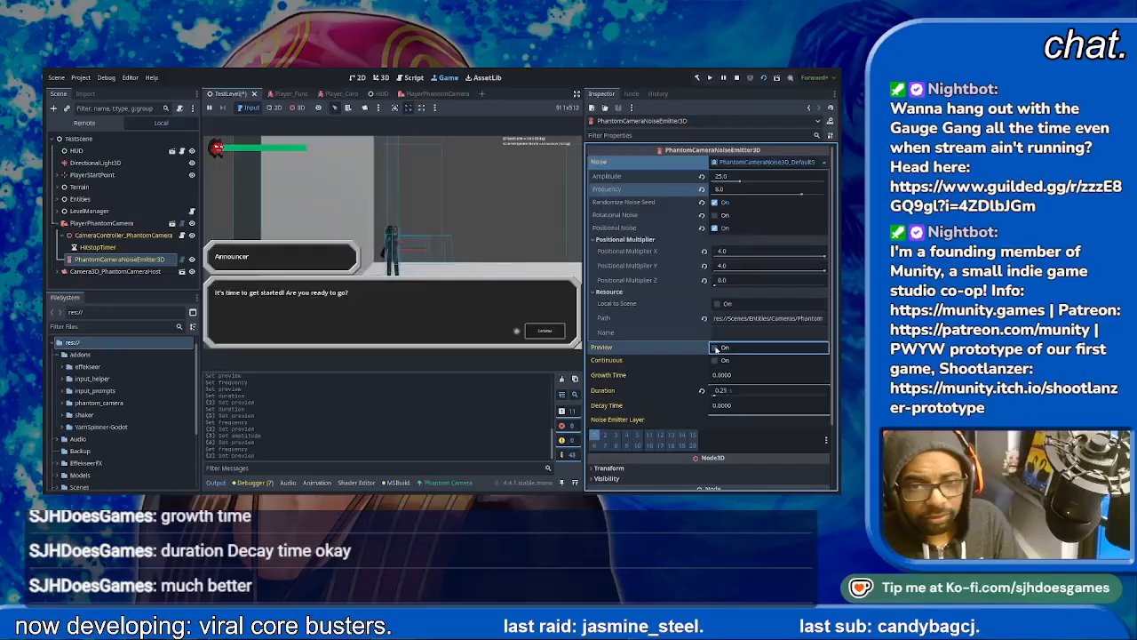
click(716, 349)
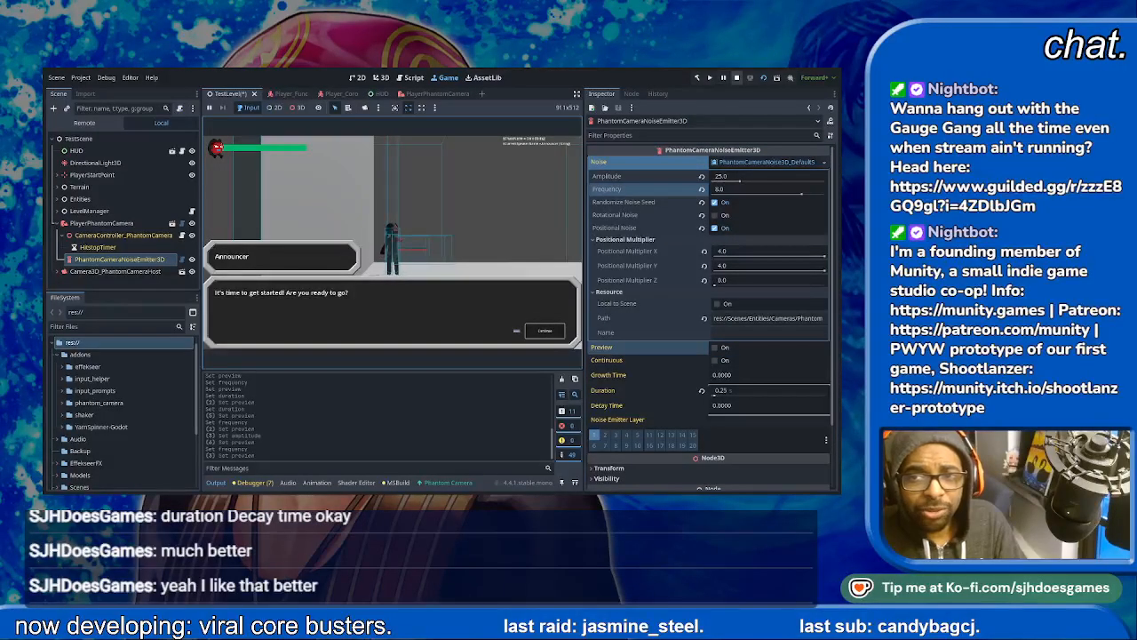
- Stop the game, set the noise emitter's duration to 0.25 s in the PlayerPhantomCamera scene, and save from TestLevel
click(737, 79)
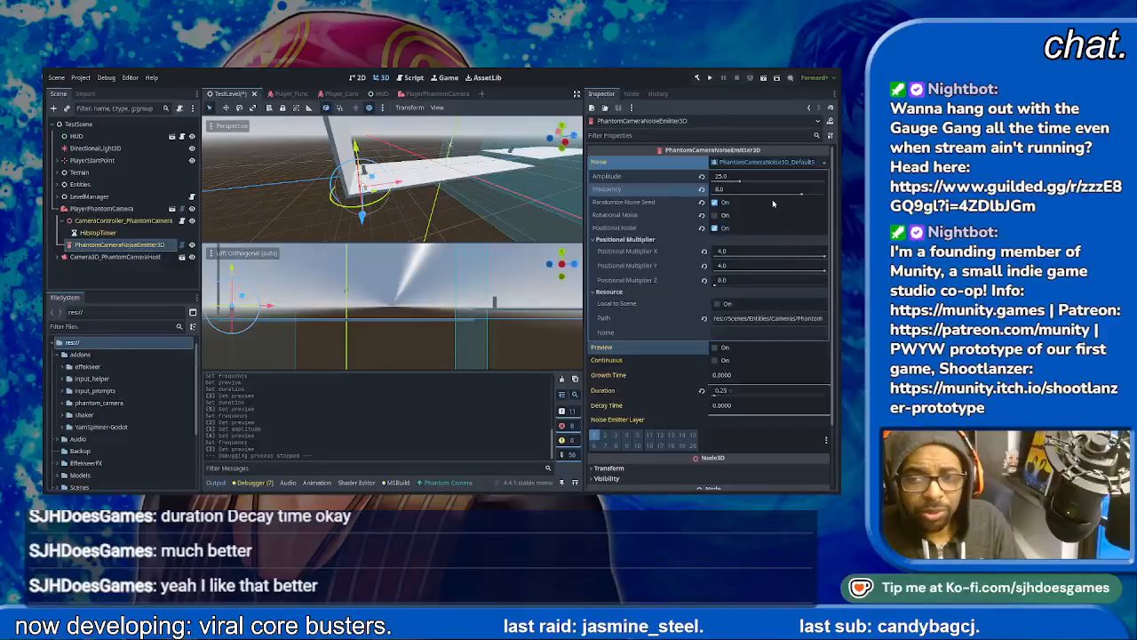
click(172, 208)
click(101, 160)
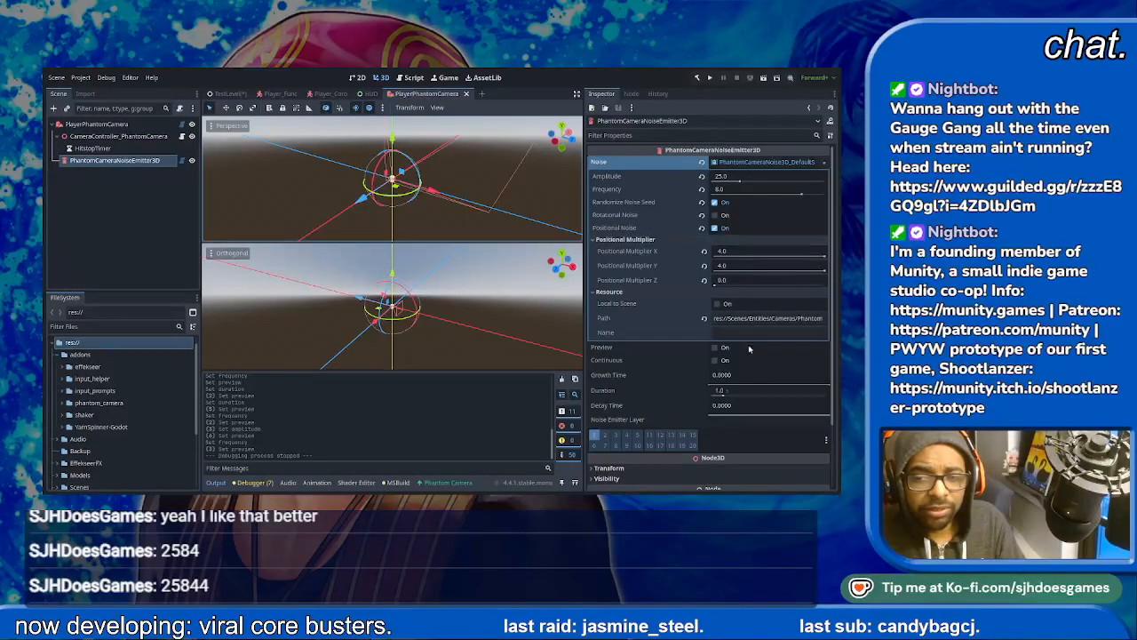
scroll(749, 346, down, 1)
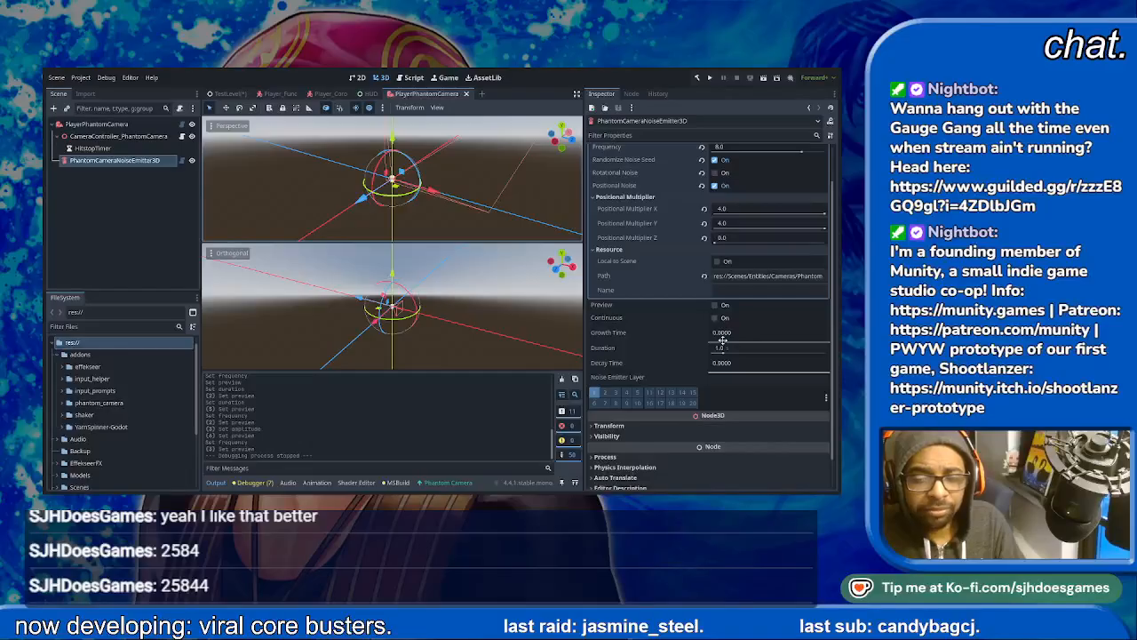
click(726, 347)
key(BackSpace)
text(/25)
key(Return)
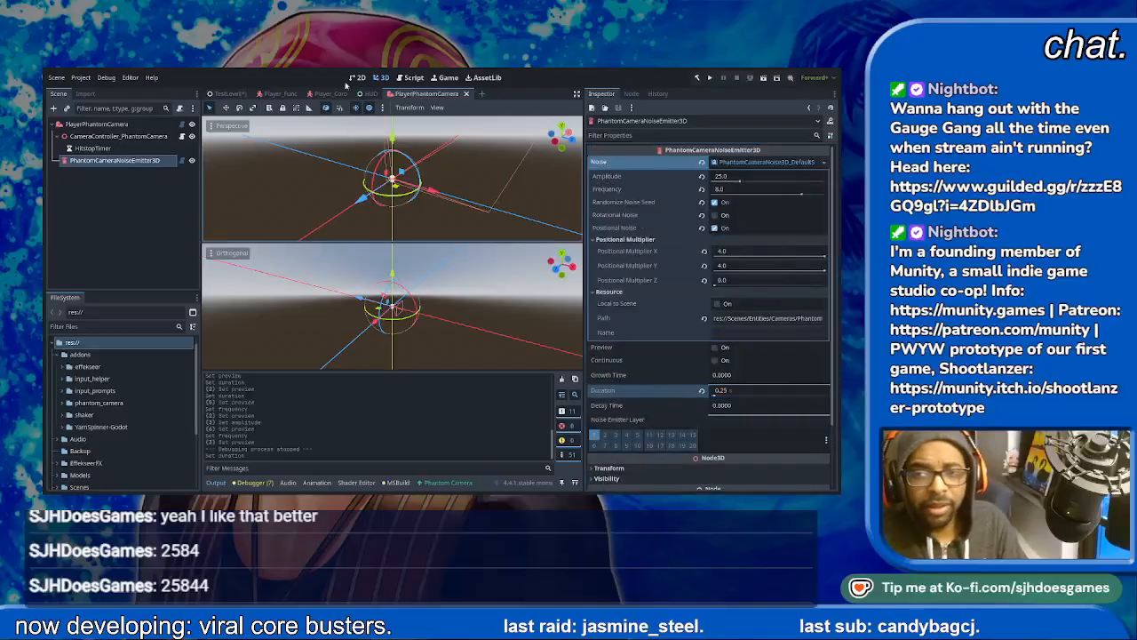
click(234, 94)
key(ctrl+s)
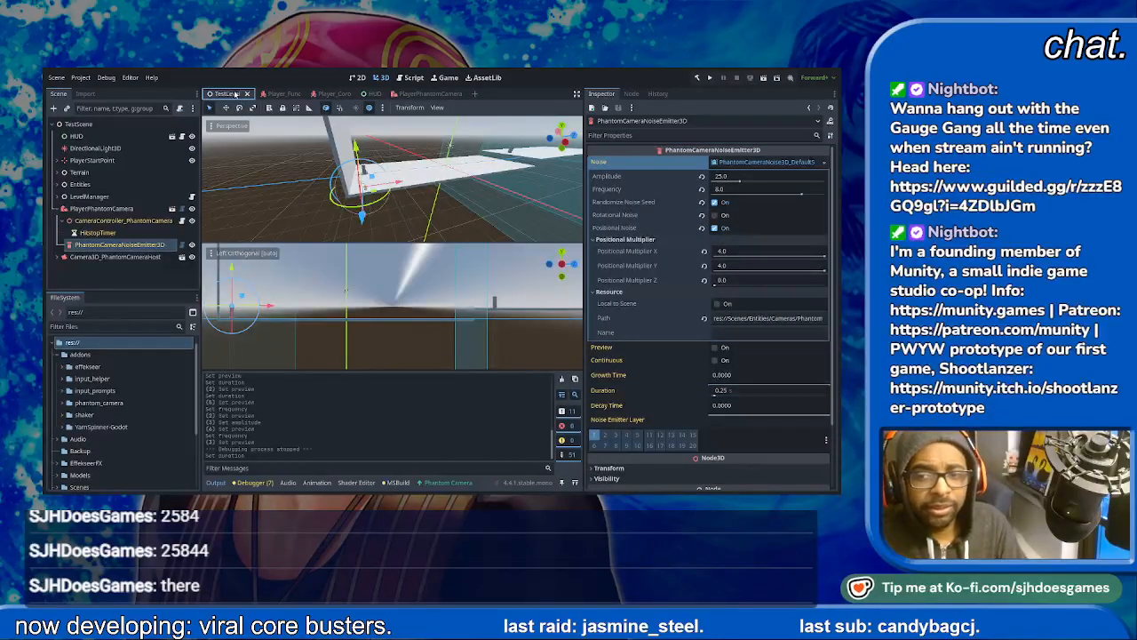
- Run the TestLevel scene and advance through the Announcer's opening dialogue
click(765, 78)
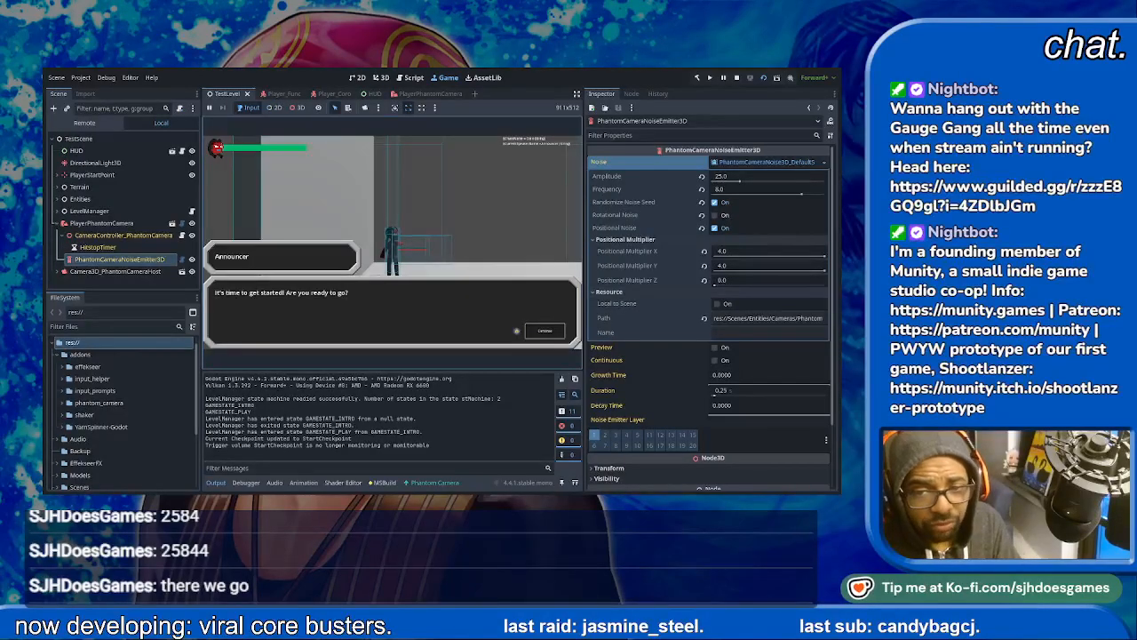
key(space)
key(space)
key(space)
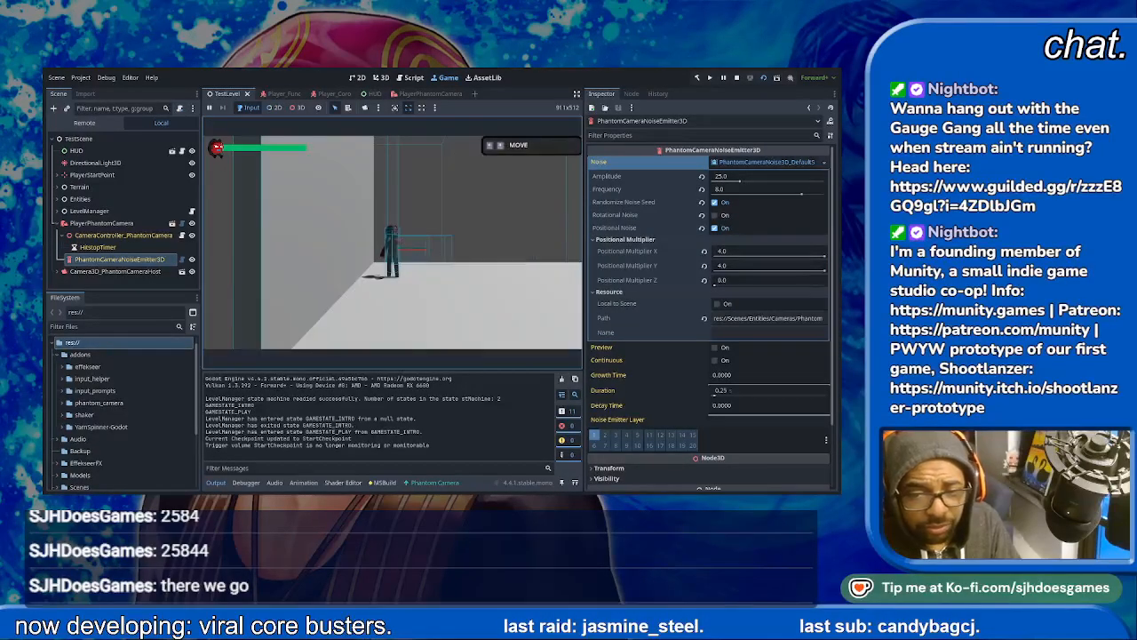
- Play through the level past the next dialogue and fight the enemy to test the hit shake, ending by stopping the game
key(Right)
key(space)
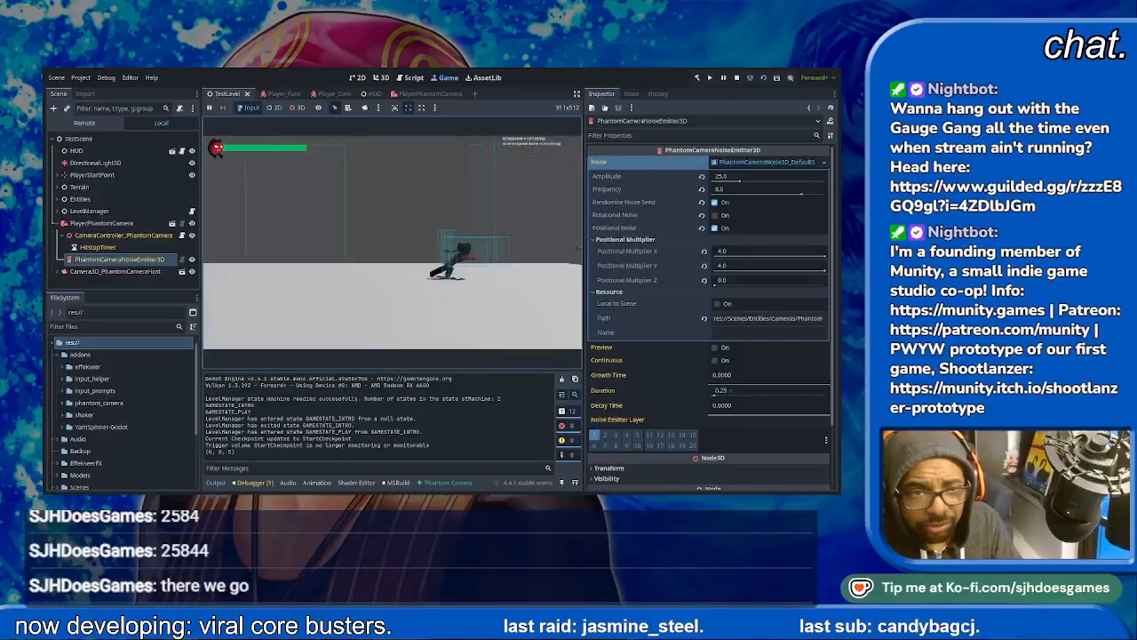
key(Right)
key(space)
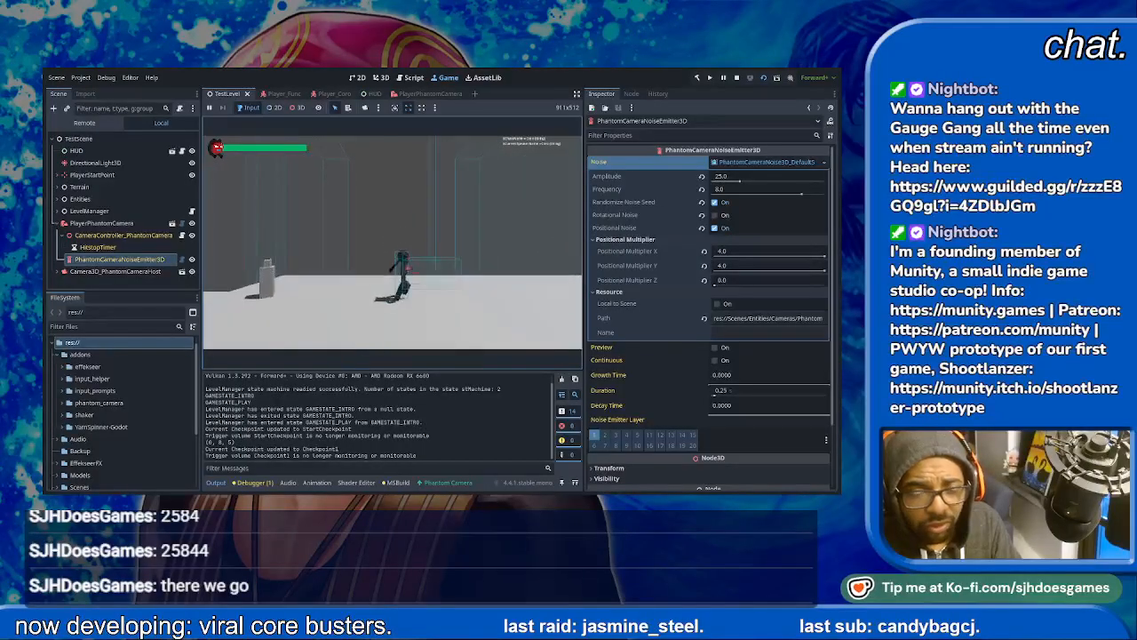
key(space)
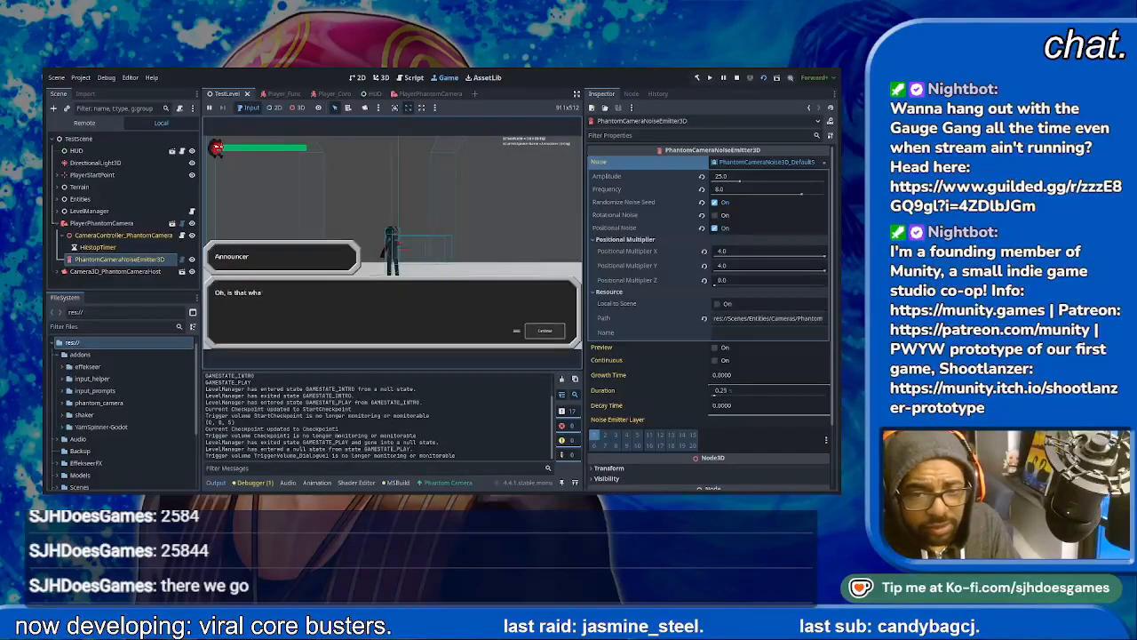
key(space)
key(space)
key(Right)
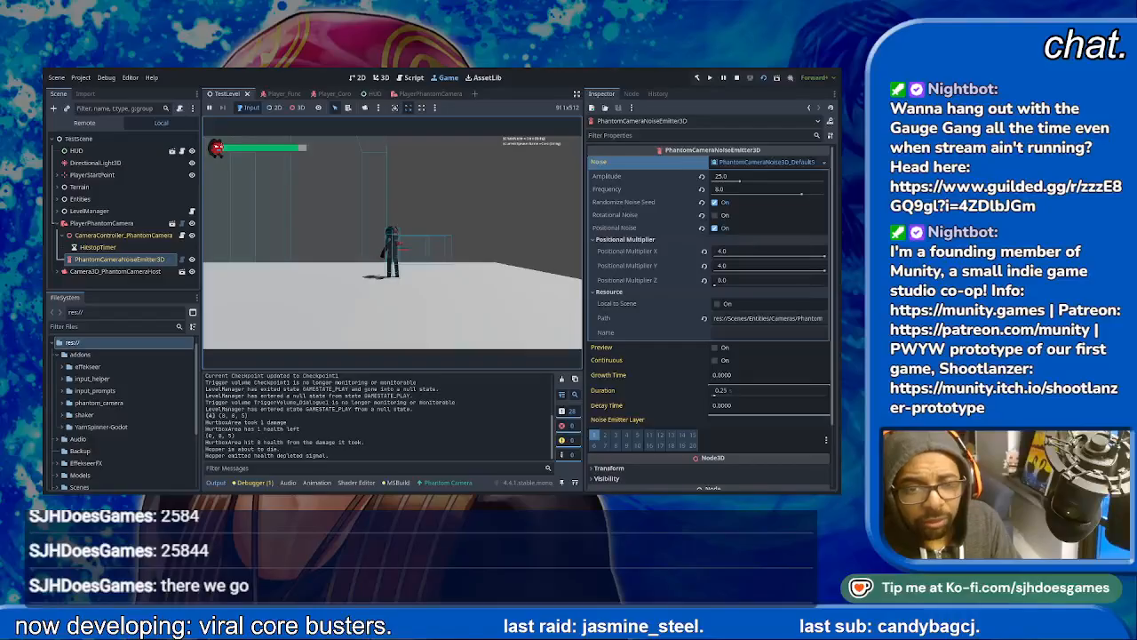
click(736, 77)
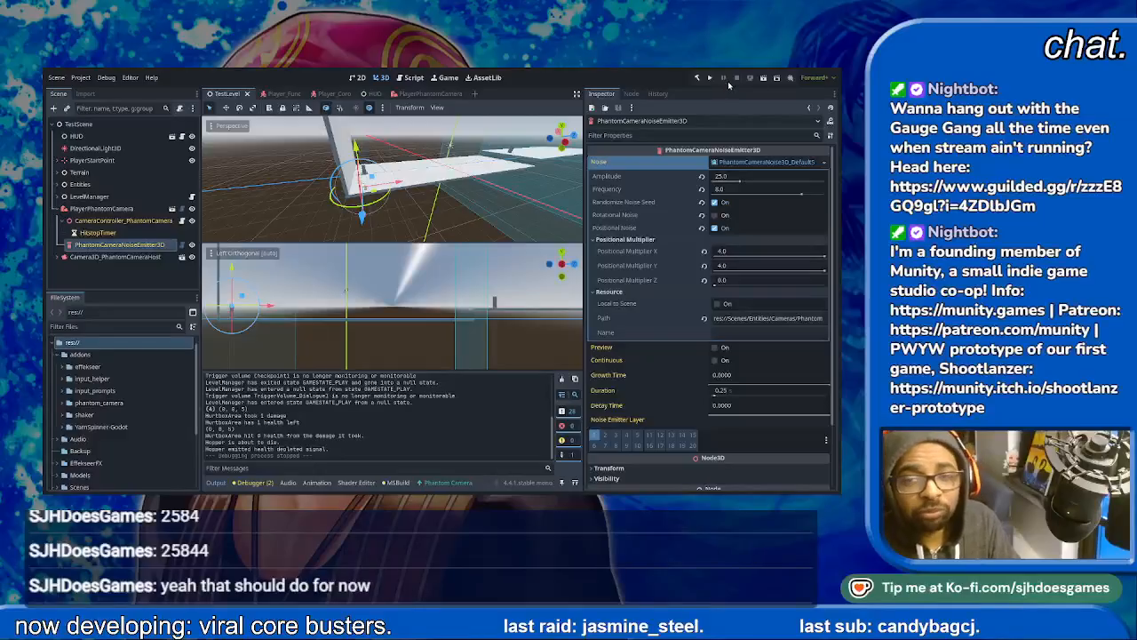
- Examine the TestLevel platforms and trigger areas in the left orthogonal and perspective views
middle_drag(430, 336, 403, 336)
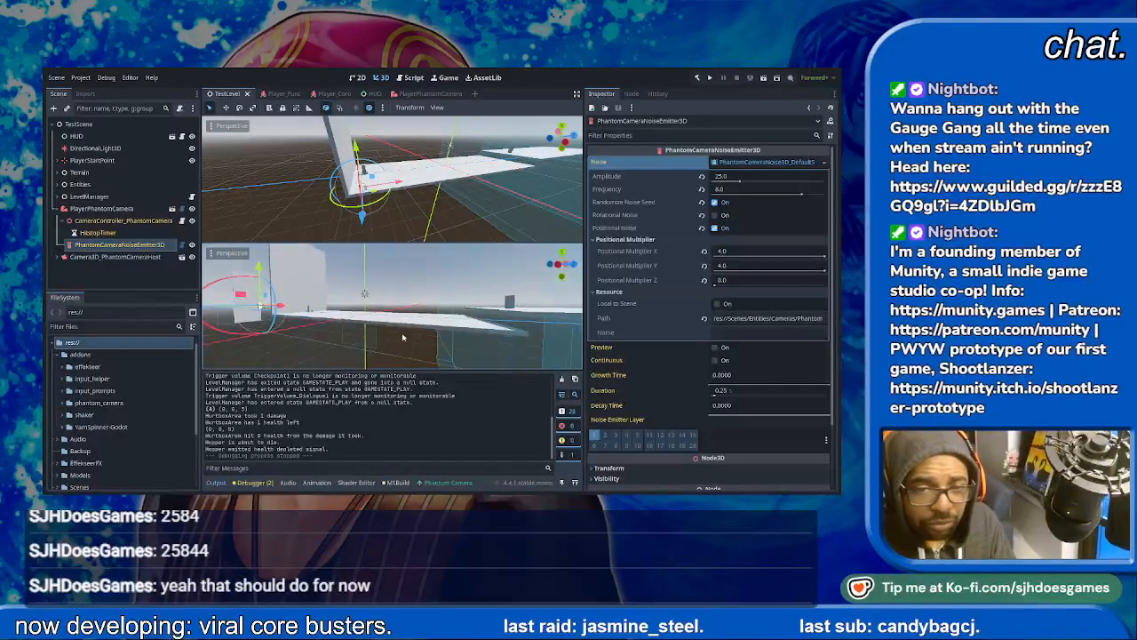
click(558, 264)
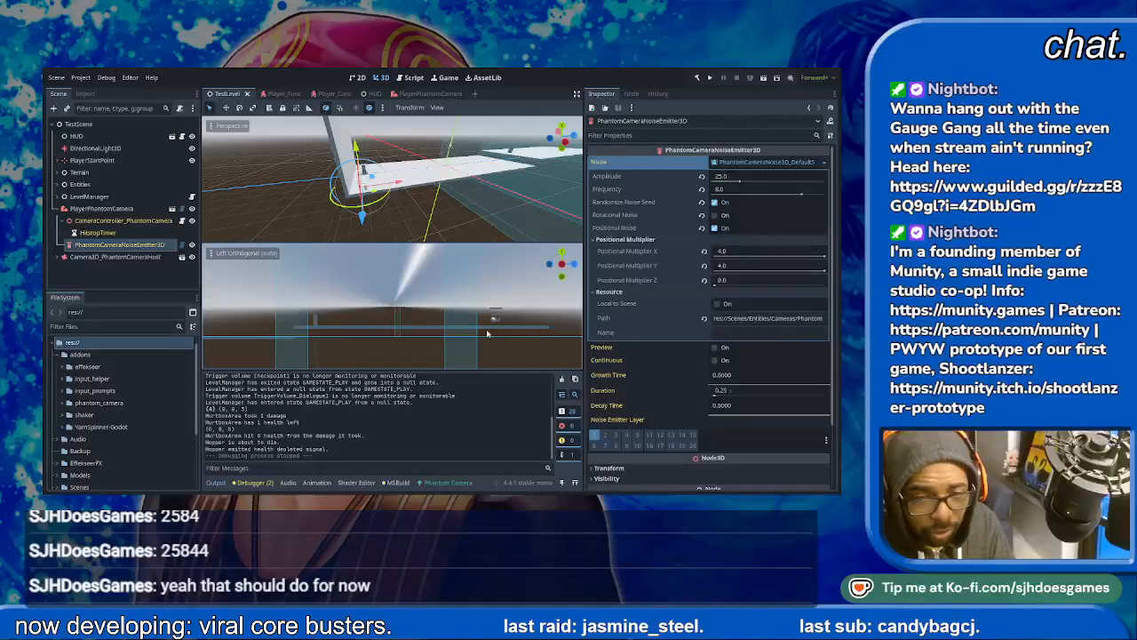
shift+middle_drag(491, 333, 374, 335)
shift+middle_drag(467, 327, 512, 325)
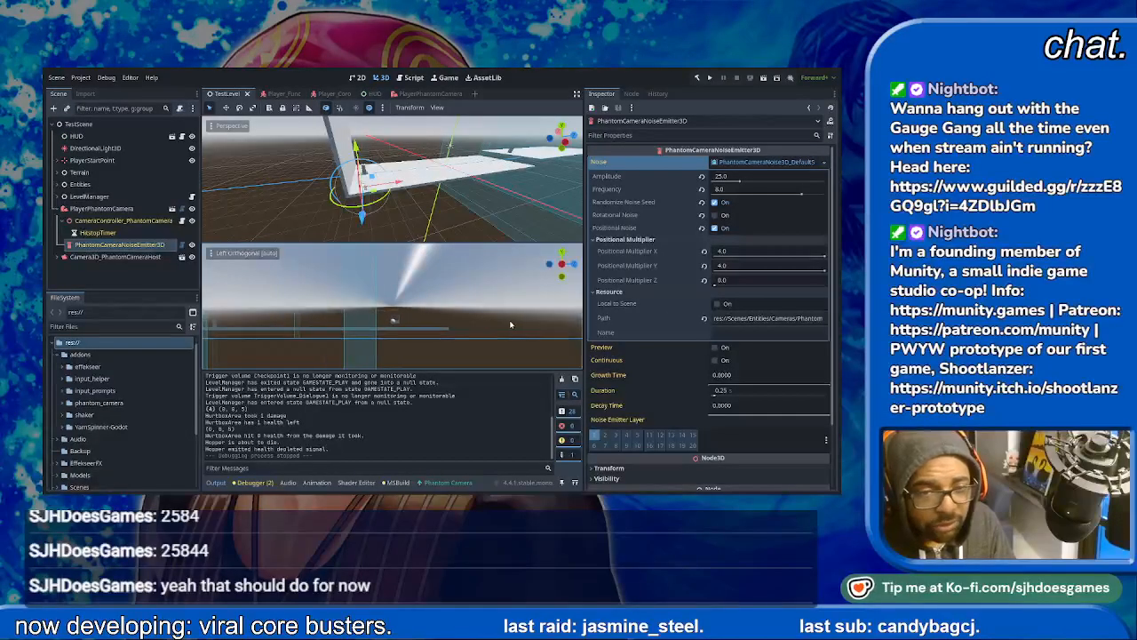
shift+middle_drag(449, 326, 457, 322)
shift+middle_drag(335, 321, 376, 321)
click(381, 320)
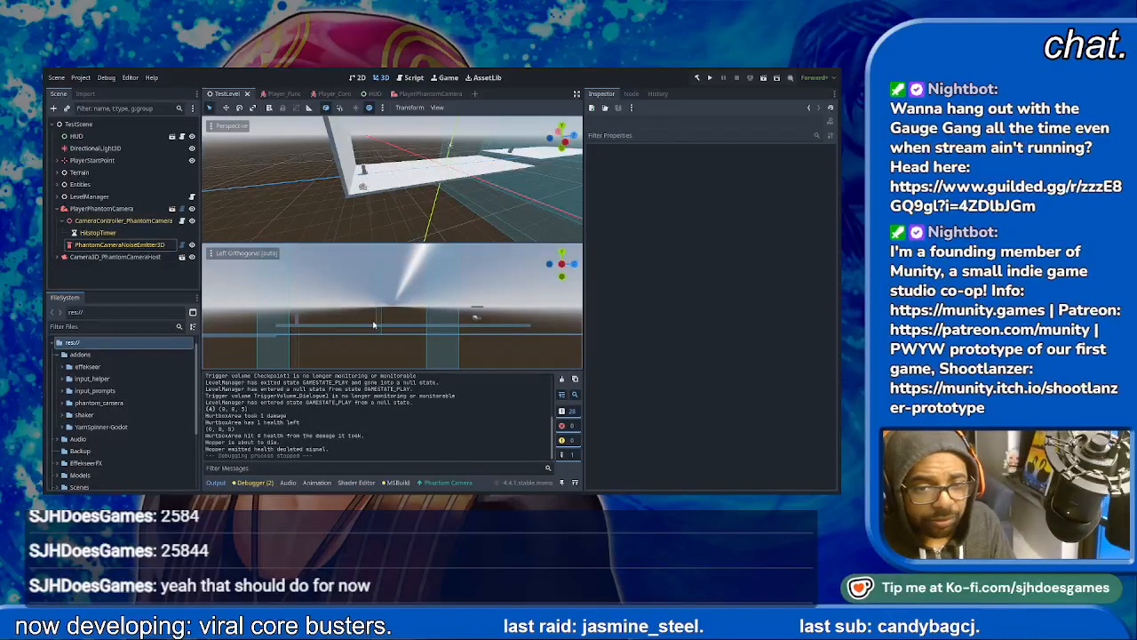
shift+middle_drag(476, 144, 427, 199)
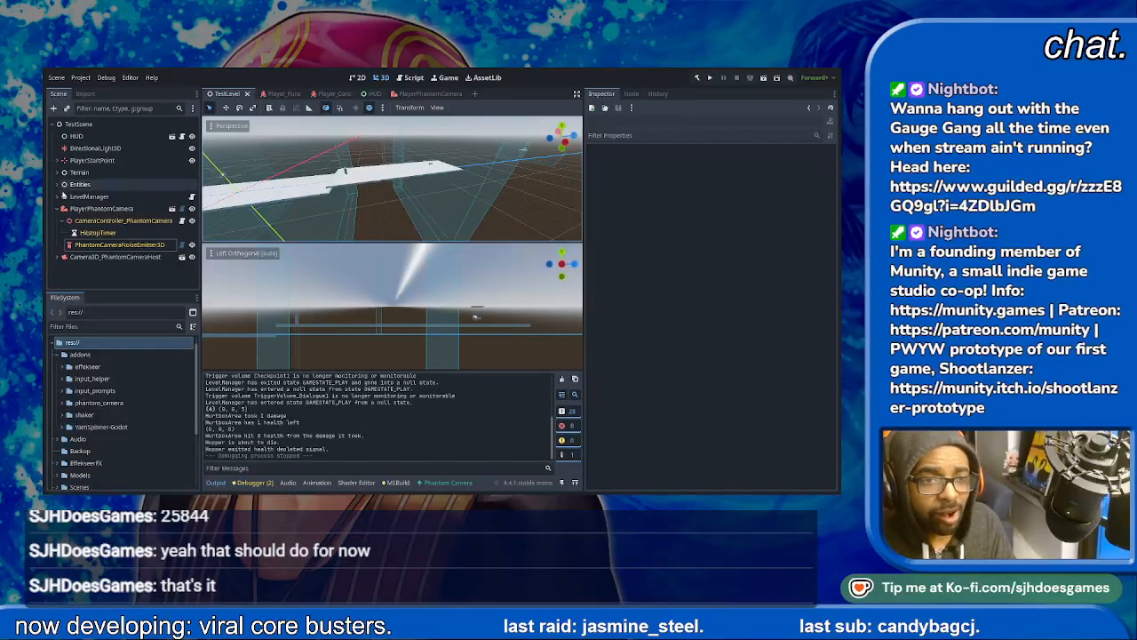
- Find the dialogue triggers under Entities and check where TriggerVolume_Dialogue2 sits in the level
click(58, 197)
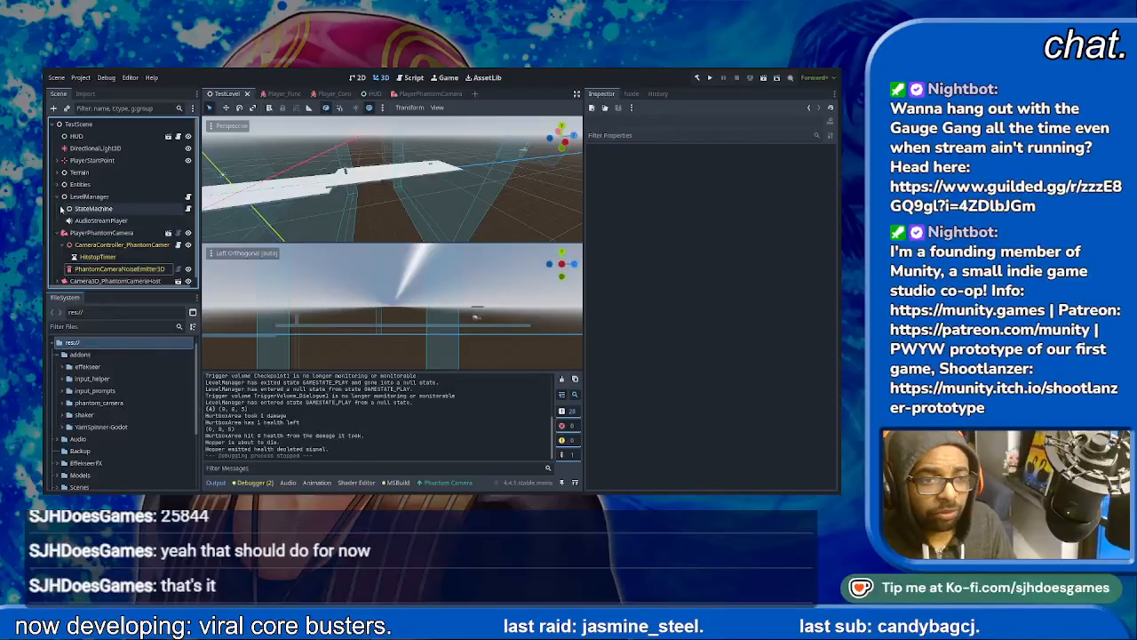
click(58, 196)
click(59, 183)
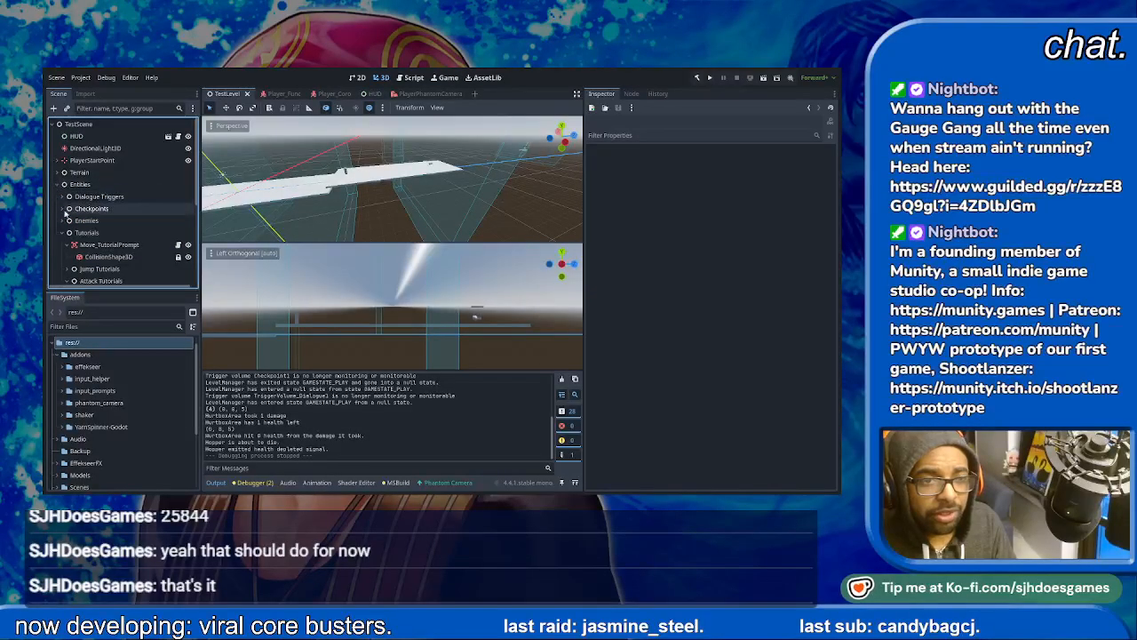
click(64, 196)
click(98, 232)
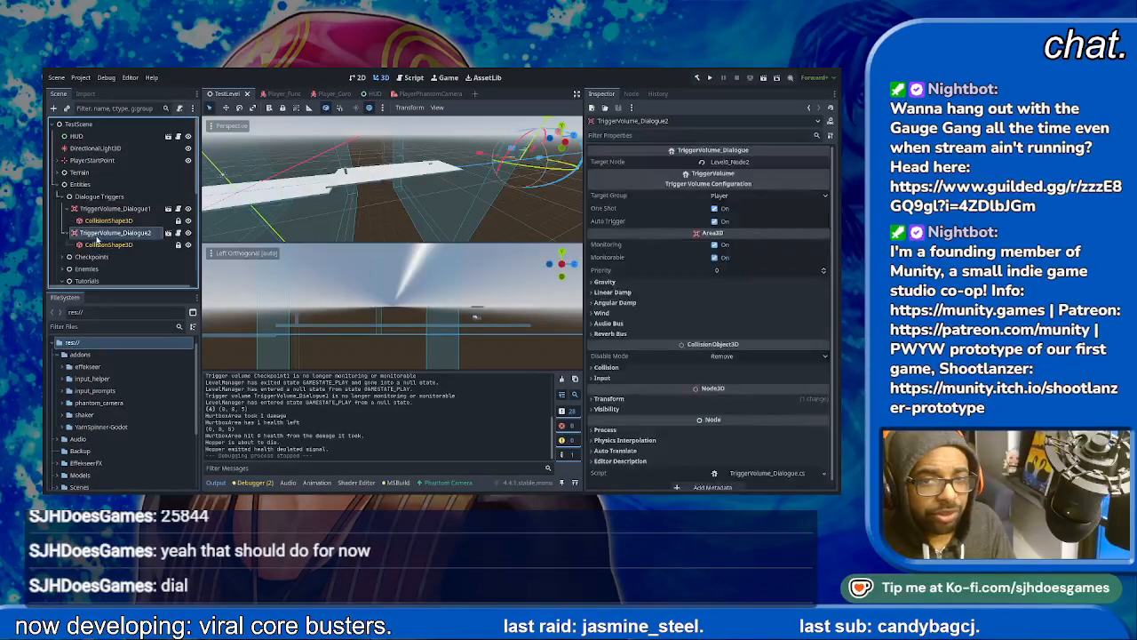
middle_drag(501, 197, 472, 184)
scroll(472, 184, down, 2)
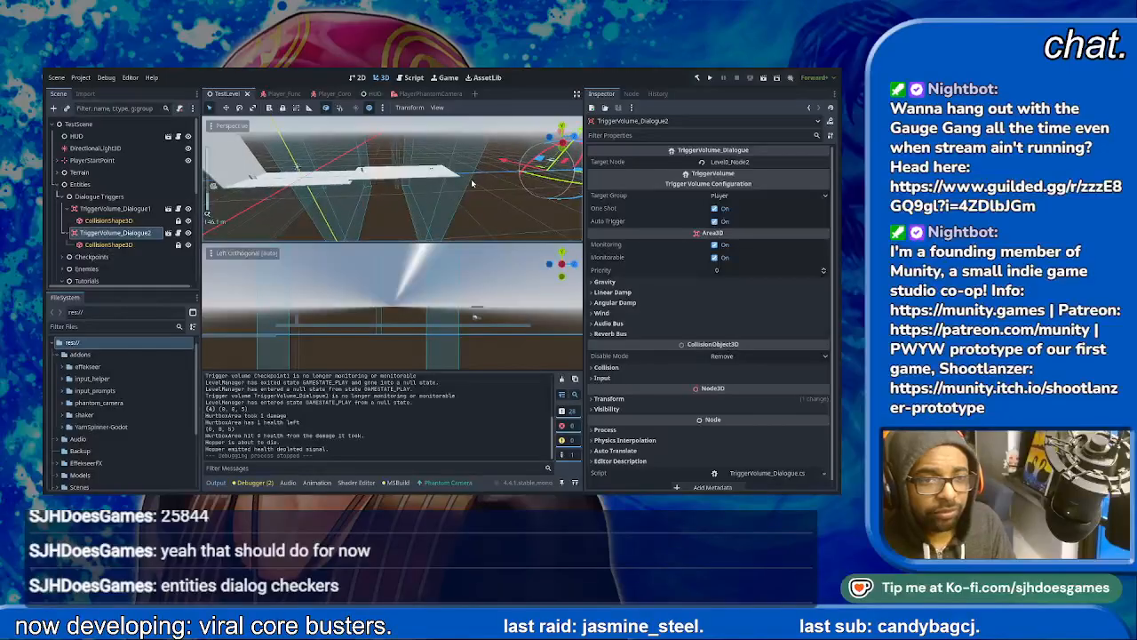
click(107, 246)
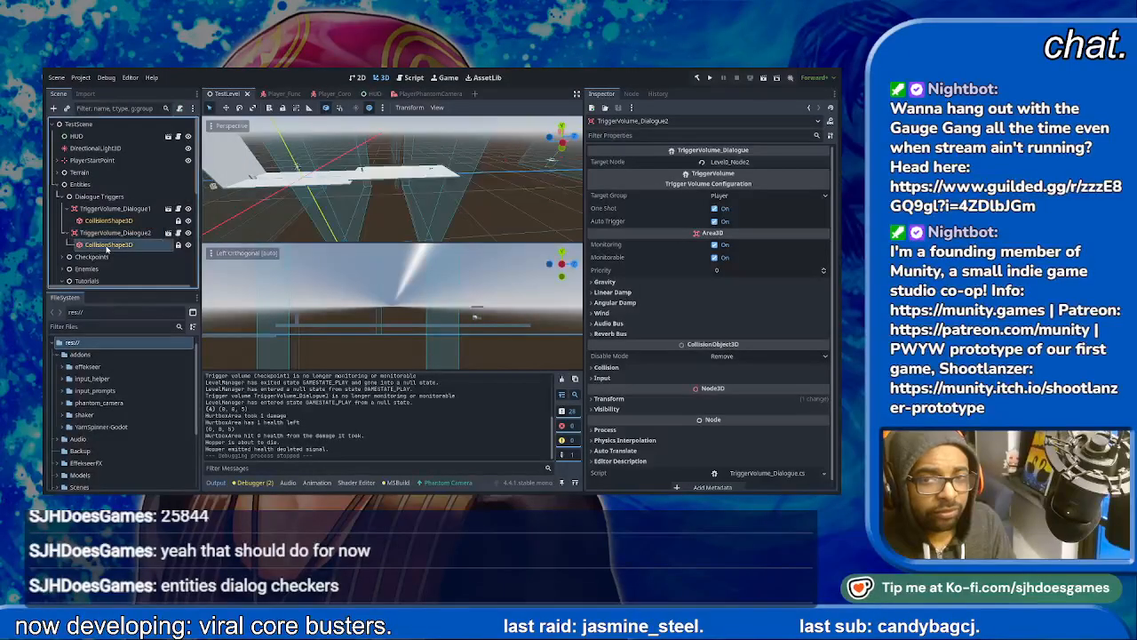
click(106, 236)
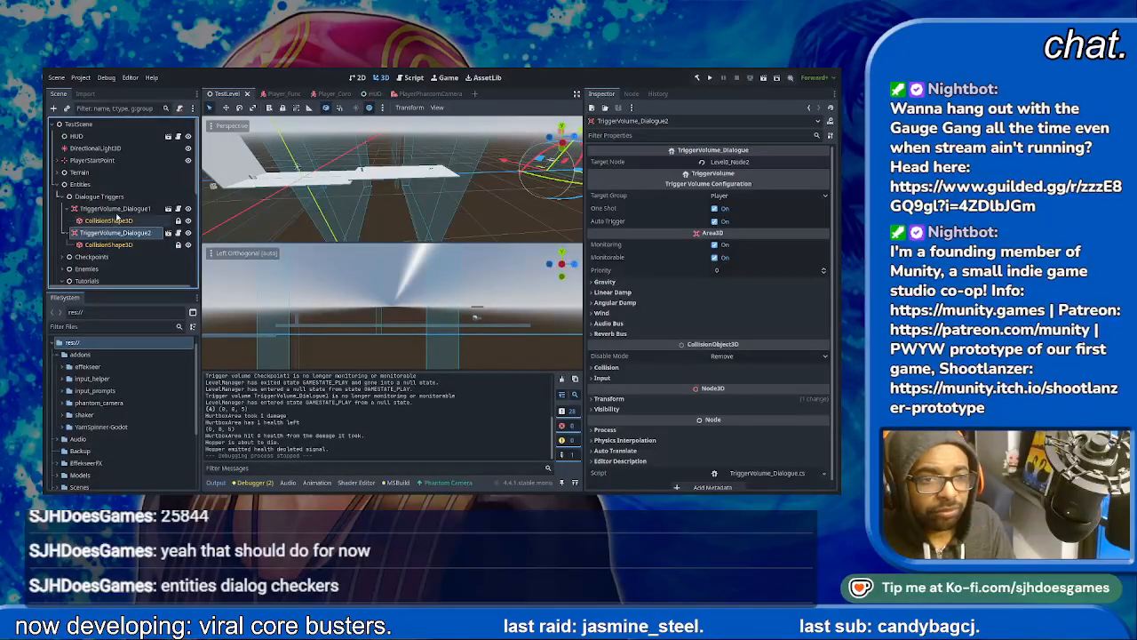
- Move TriggerVolume_Dialogue1 much farther along the level's length, beyond the end of the second ground platform
click(119, 208)
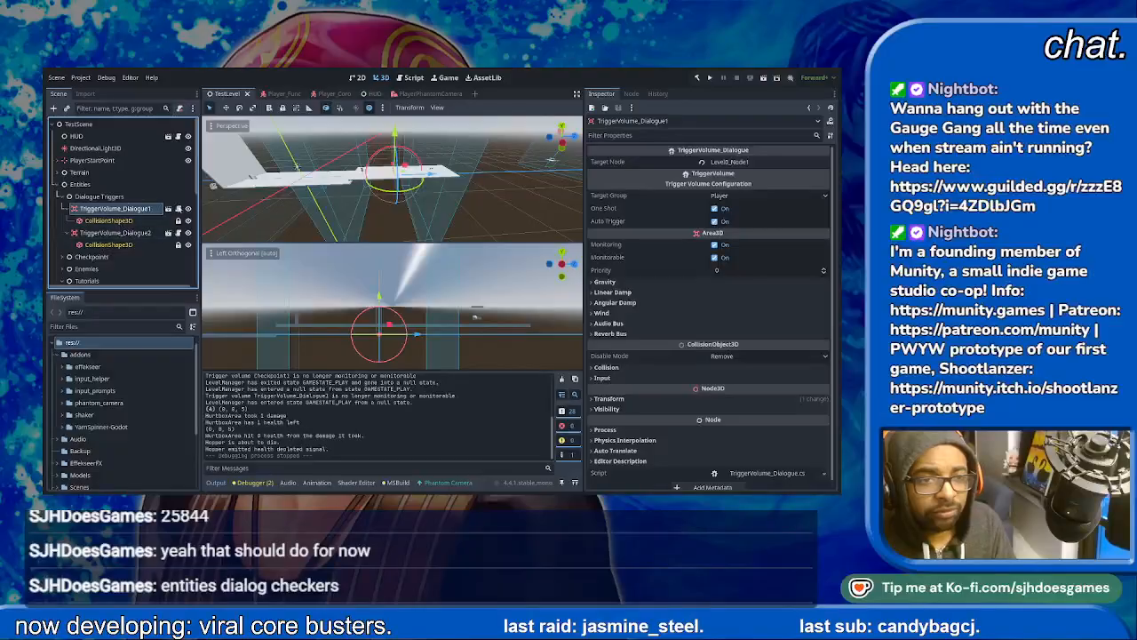
drag(444, 178, 626, 211)
scroll(483, 188, down, 3)
shift+middle_drag(482, 188, 516, 166)
drag(504, 171, 563, 174)
shift+middle_drag(326, 201, 470, 188)
scroll(325, 177, down, 2)
scroll(325, 177, up, 7)
shift+middle_drag(347, 178, 551, 181)
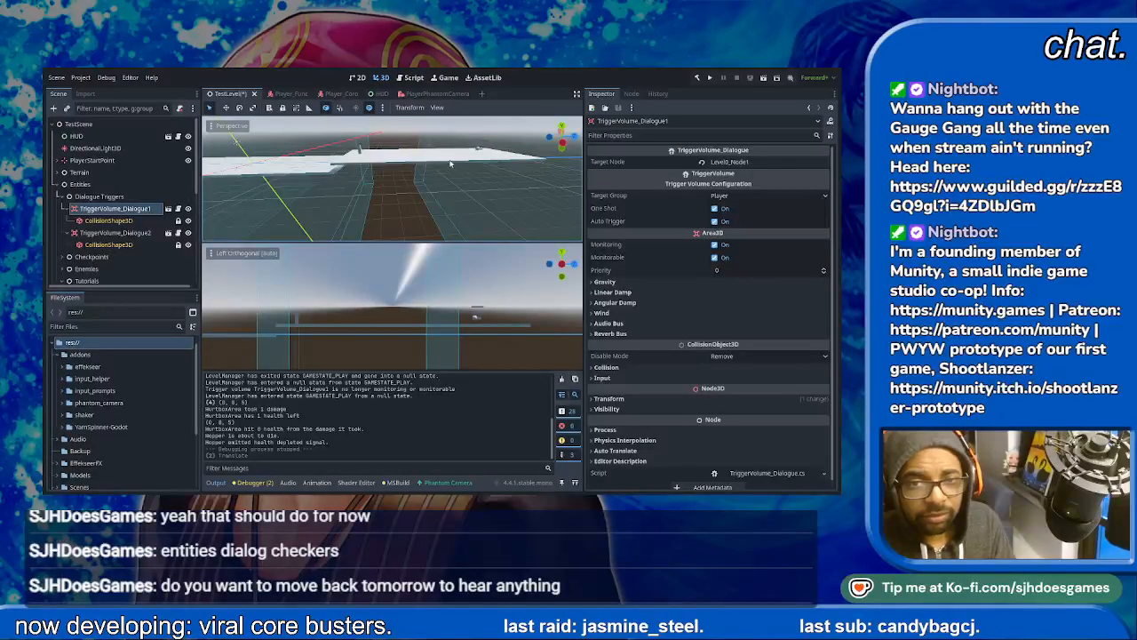
click(524, 170)
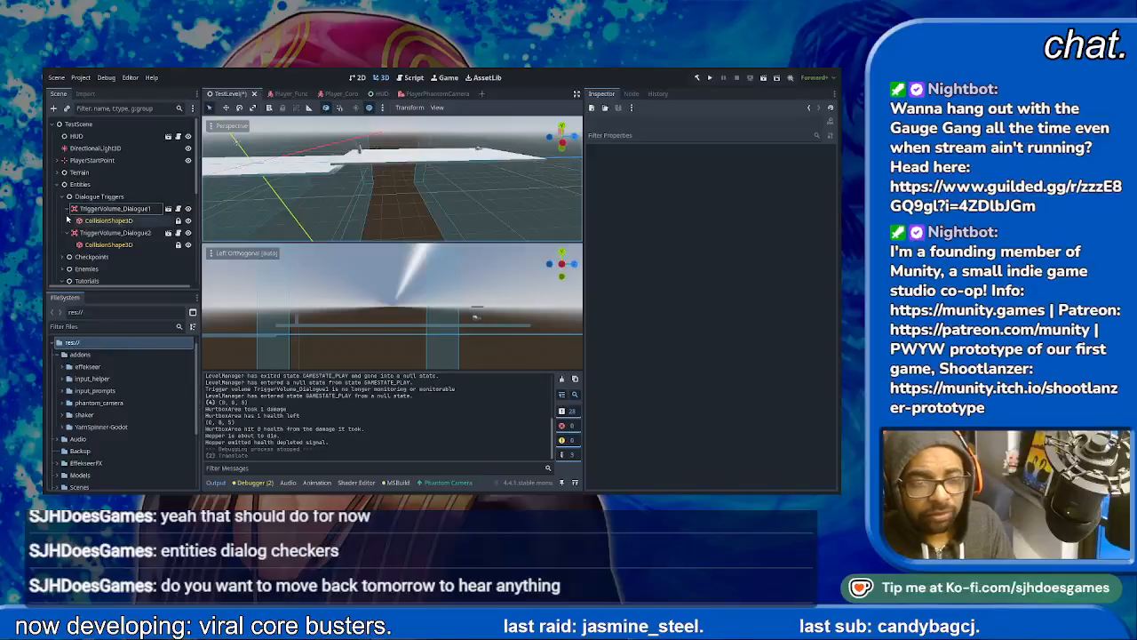
- Duplicate the Ground2 platform under Terrain and move the copy along the level so it continues from Ground2's far end
click(59, 171)
click(75, 184)
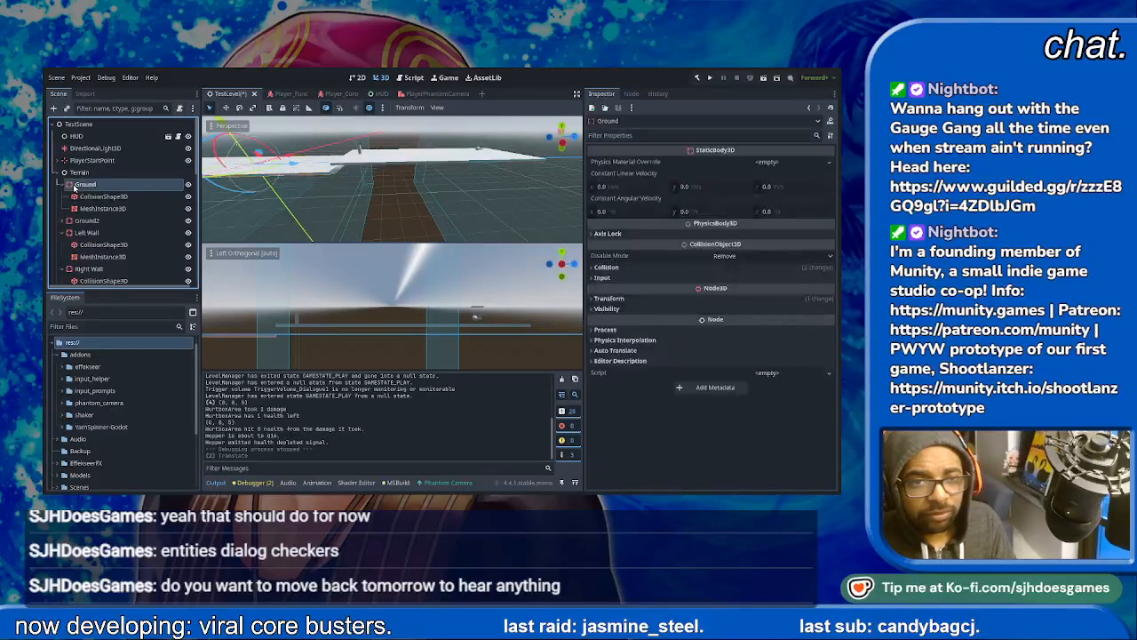
click(94, 220)
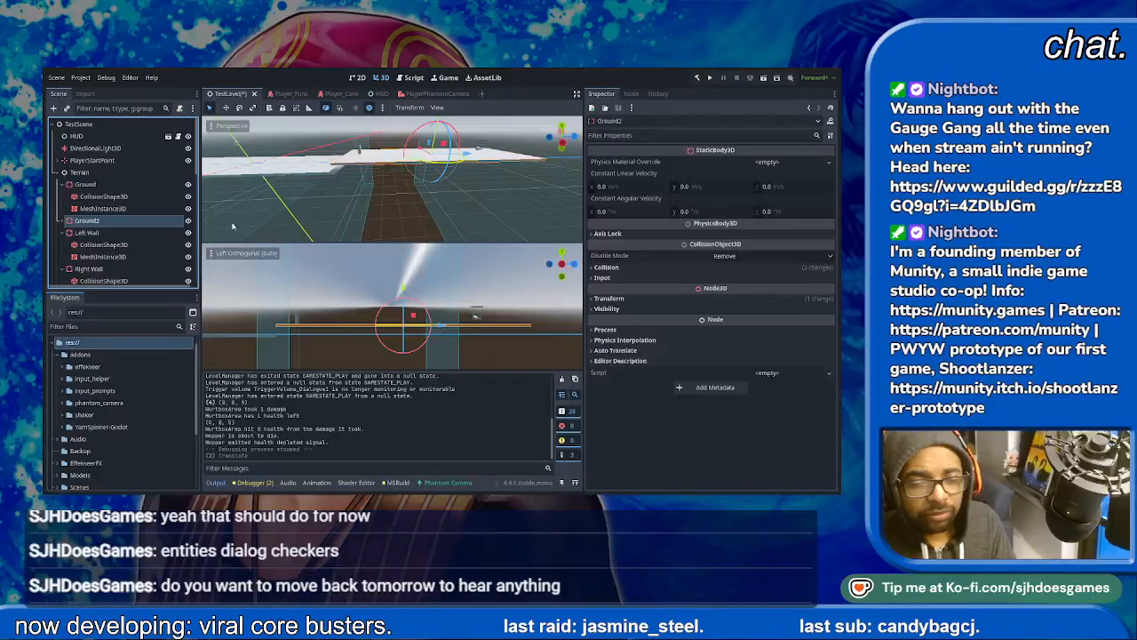
shift+middle_drag(424, 296, 379, 290)
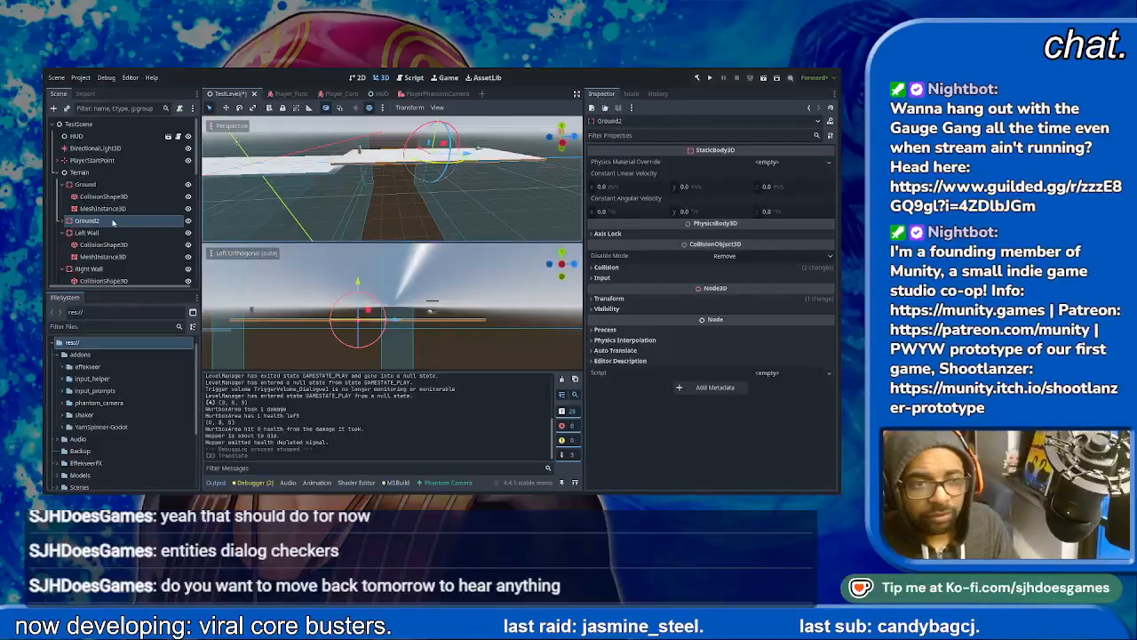
key(ctrl+d)
drag(397, 327, 652, 323)
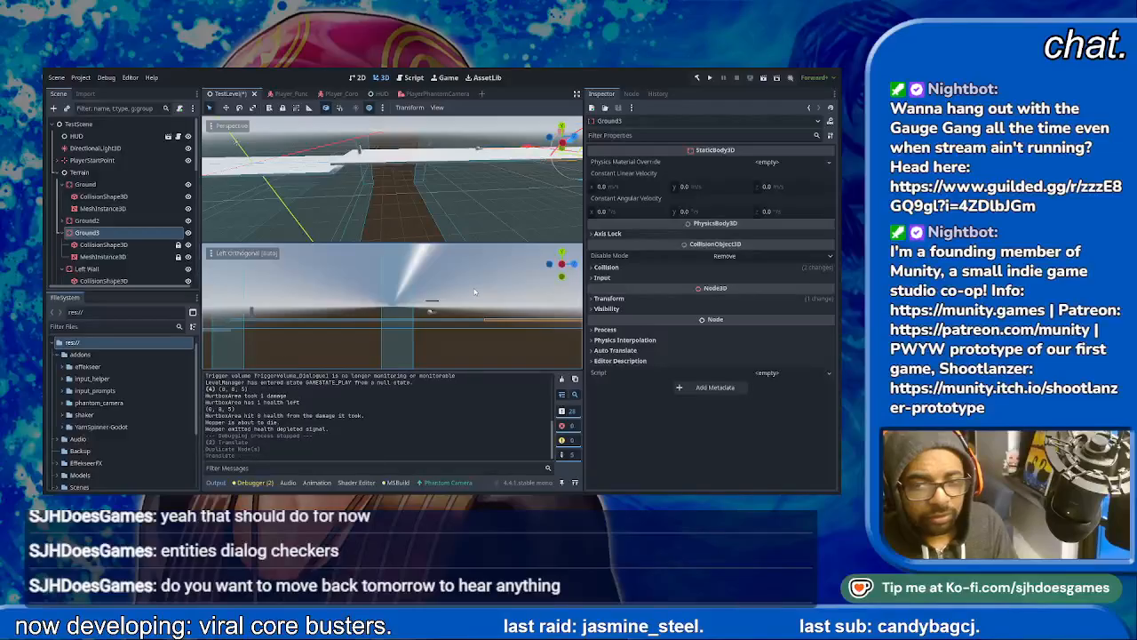
- Rotate Ground3 into an upward ramp with its low end at Ground2's far end, and undo the extra move along its slope
scroll(447, 306, down, 3)
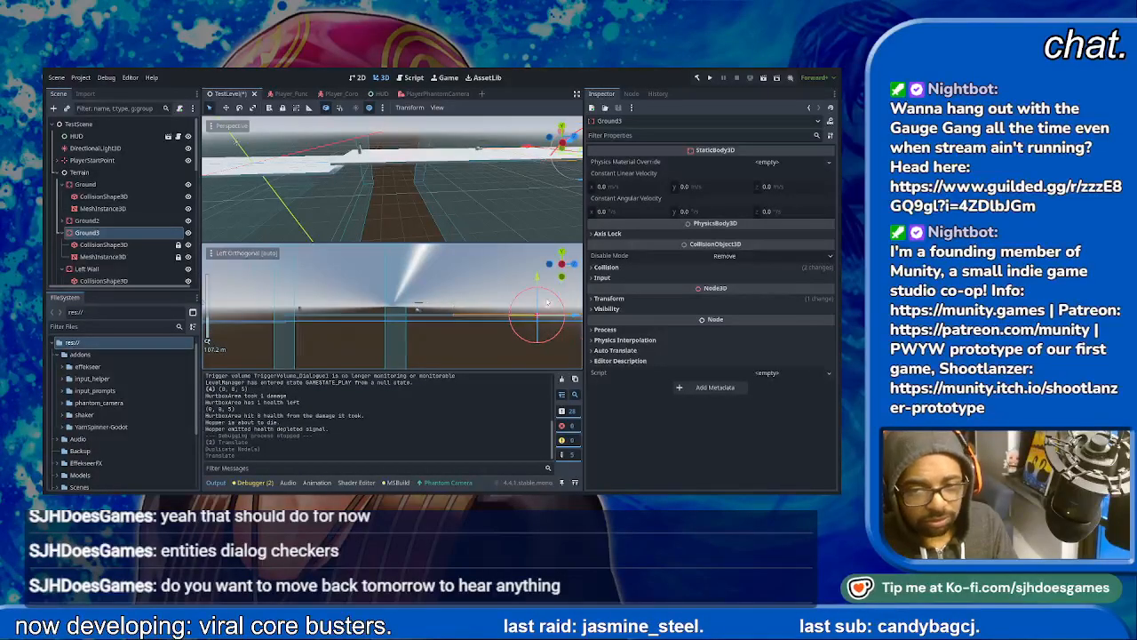
drag(557, 297, 503, 242)
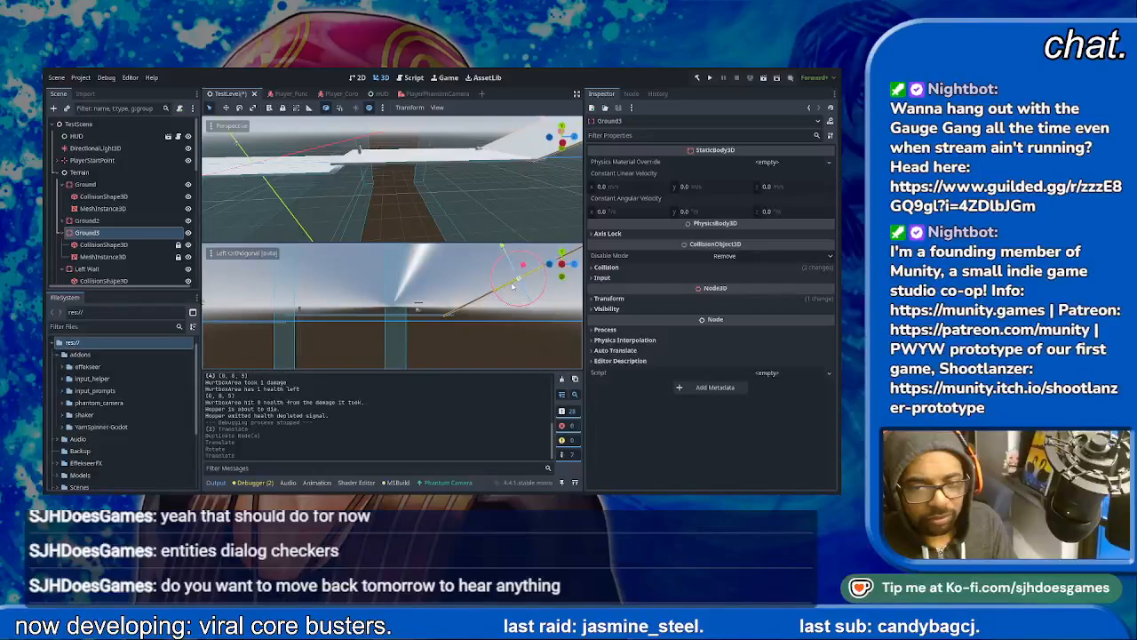
scroll(519, 289, down, 3)
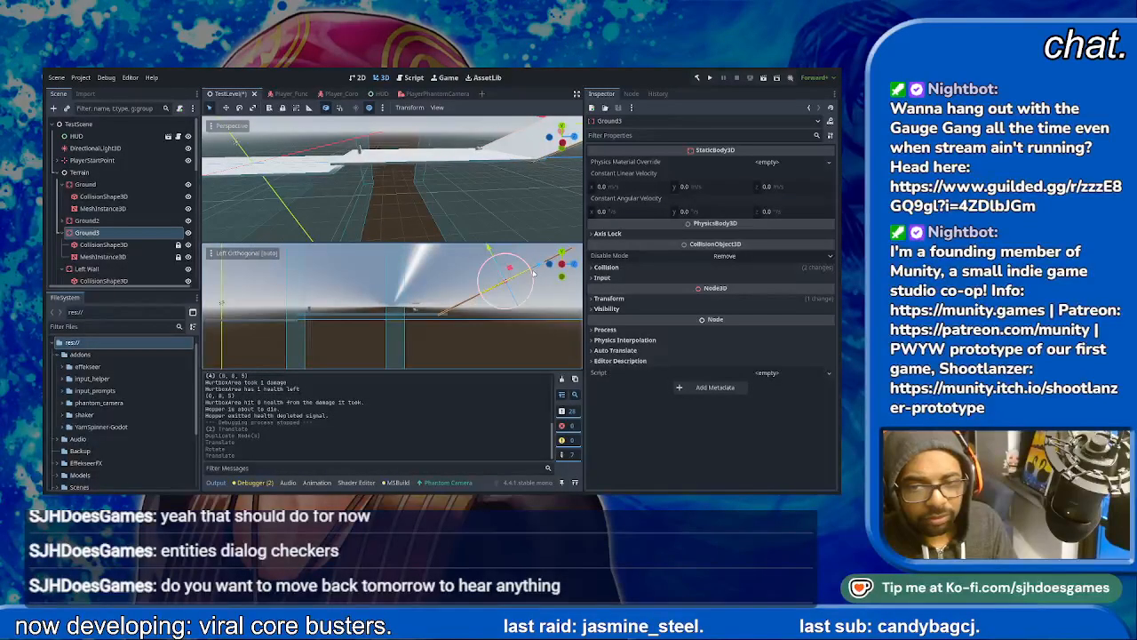
drag(540, 268, 546, 271)
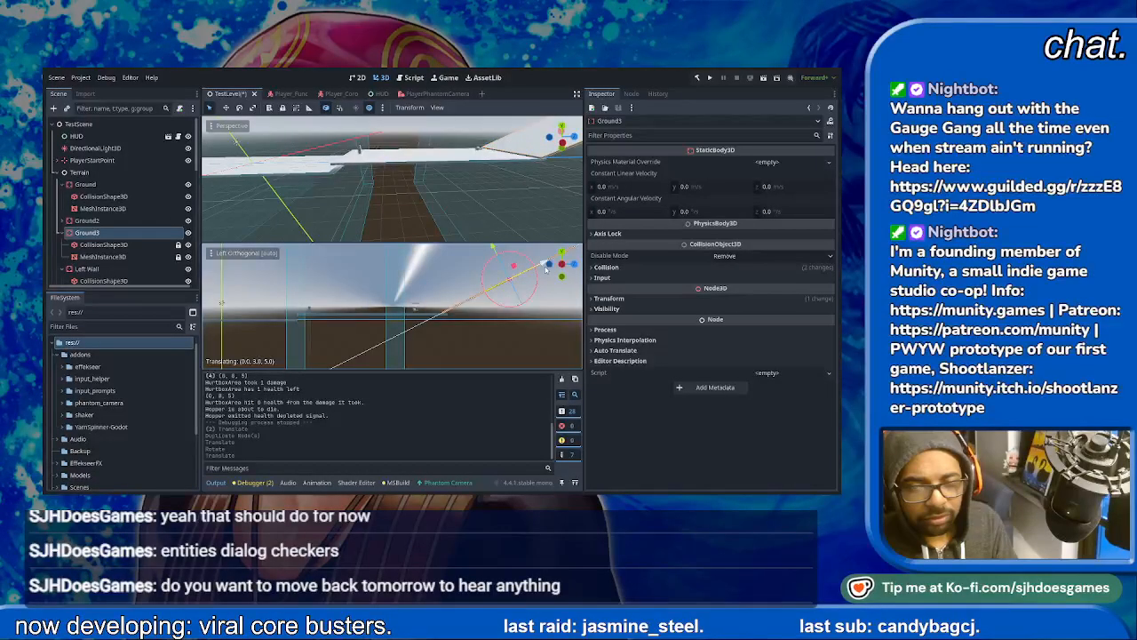
key(ctrl+z)
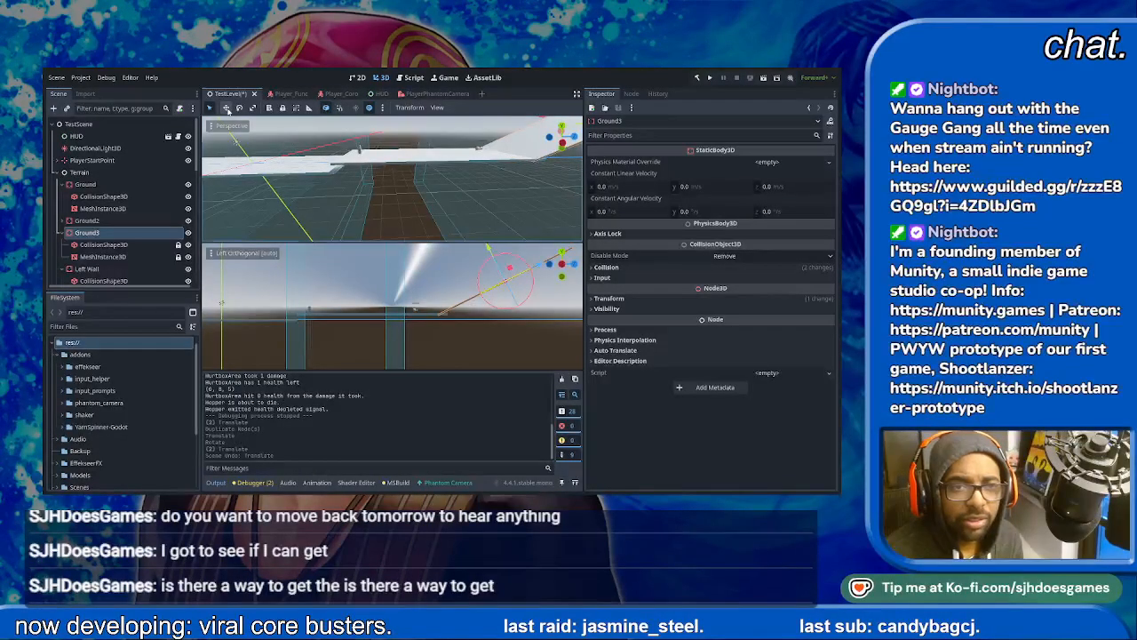
- Try moving the Ground3 ramp with its gizmo aligned to the slope, and undo that move
click(226, 108)
click(210, 107)
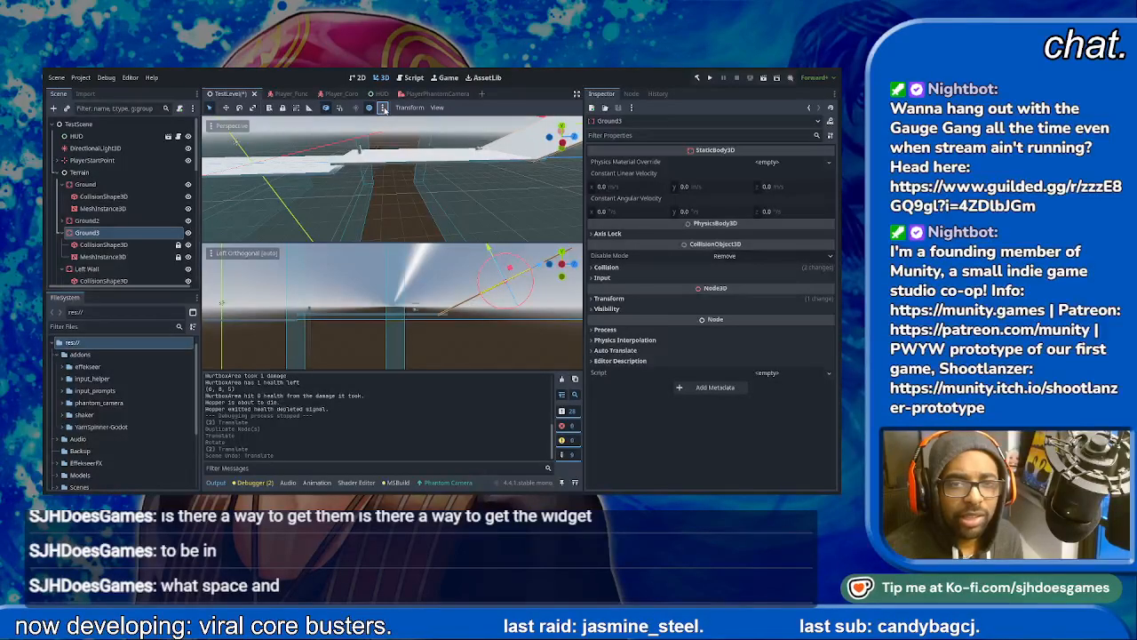
click(340, 108)
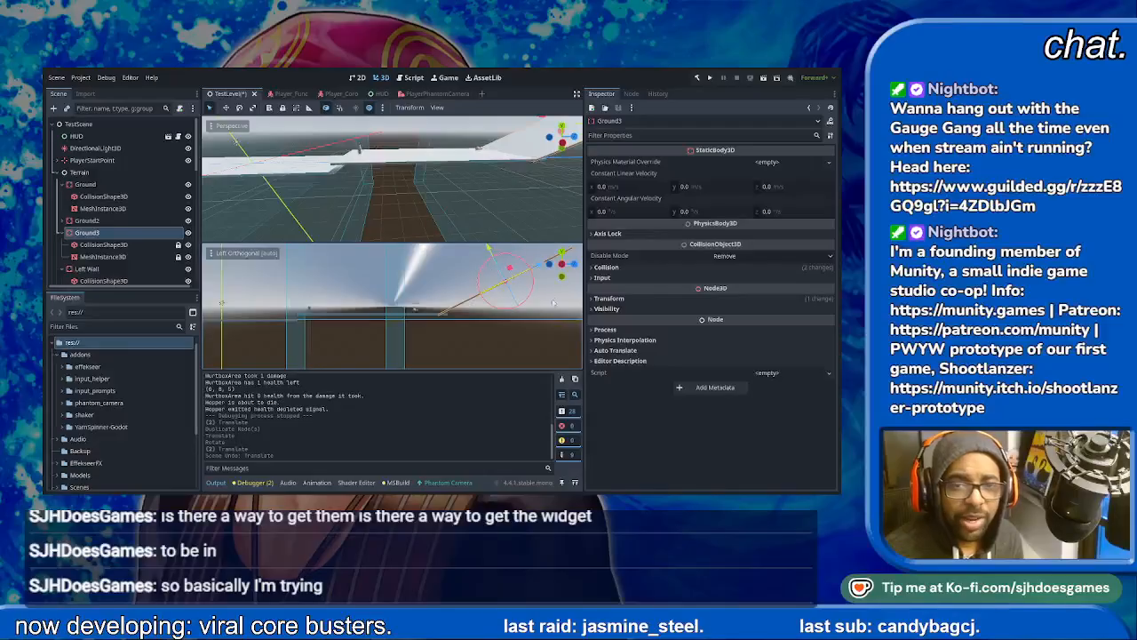
shift+middle_drag(528, 304, 470, 308)
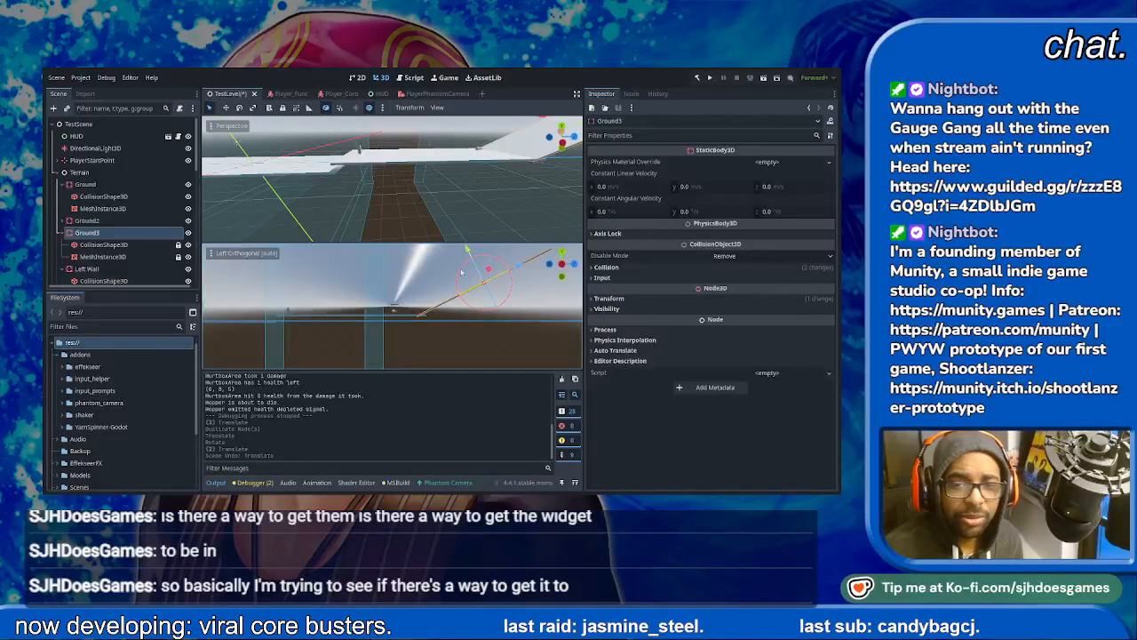
scroll(463, 271, up, 5)
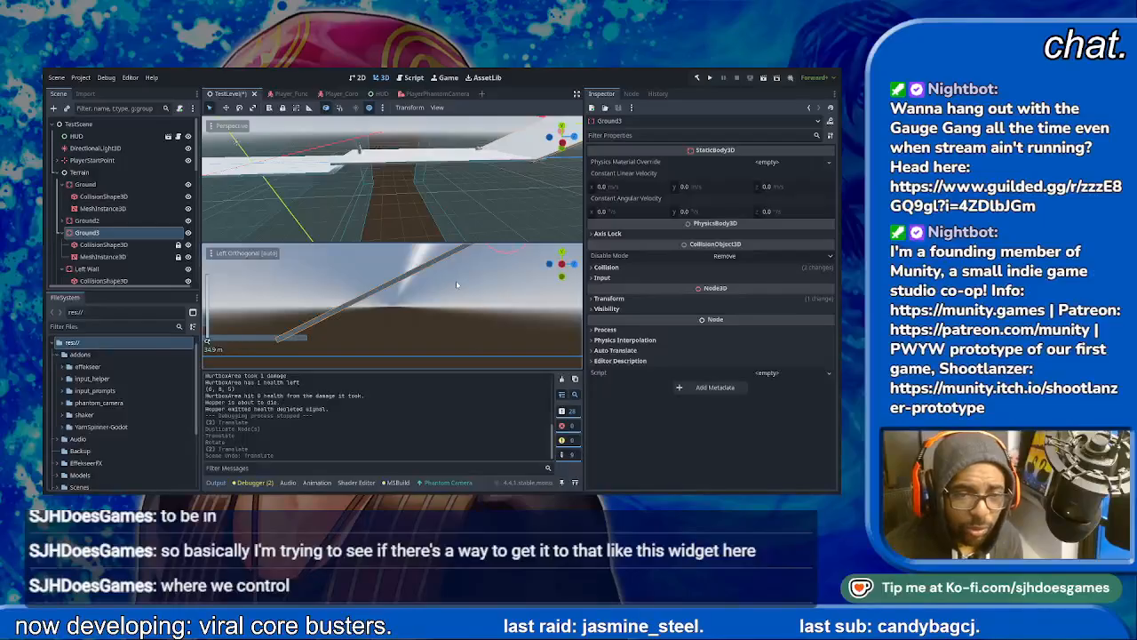
scroll(457, 286, down, 2)
shift+middle_drag(454, 281, 369, 344)
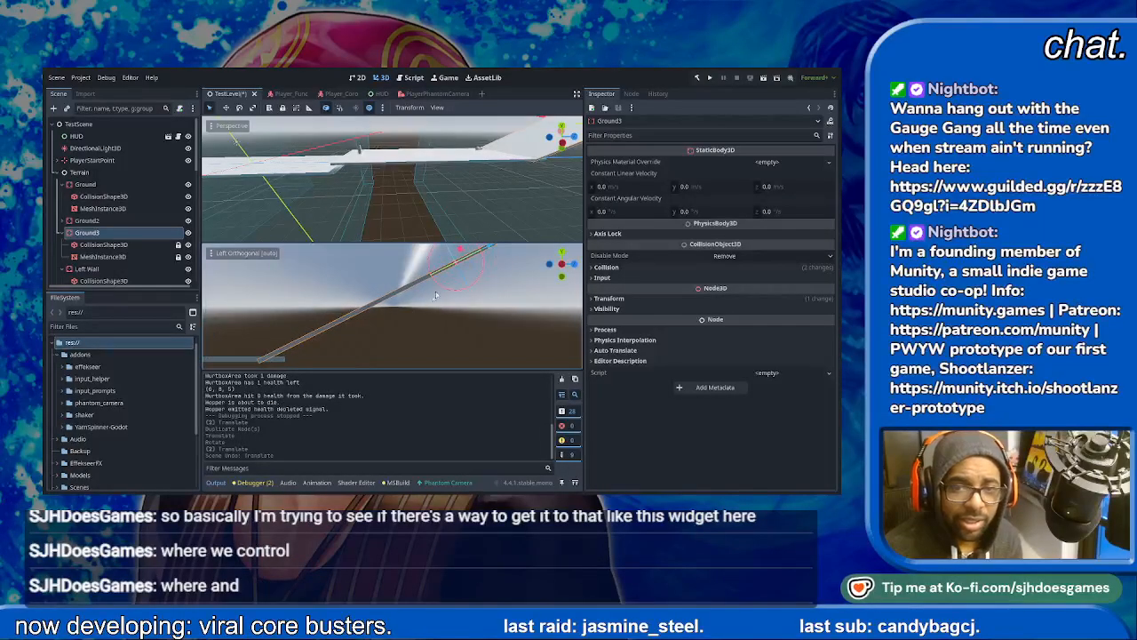
scroll(435, 297, down, 6)
mouse_move(471, 270)
mouse_down()
mouse_move(429, 257)
mouse_move(491, 262)
mouse_up()
key(ctrl+z)
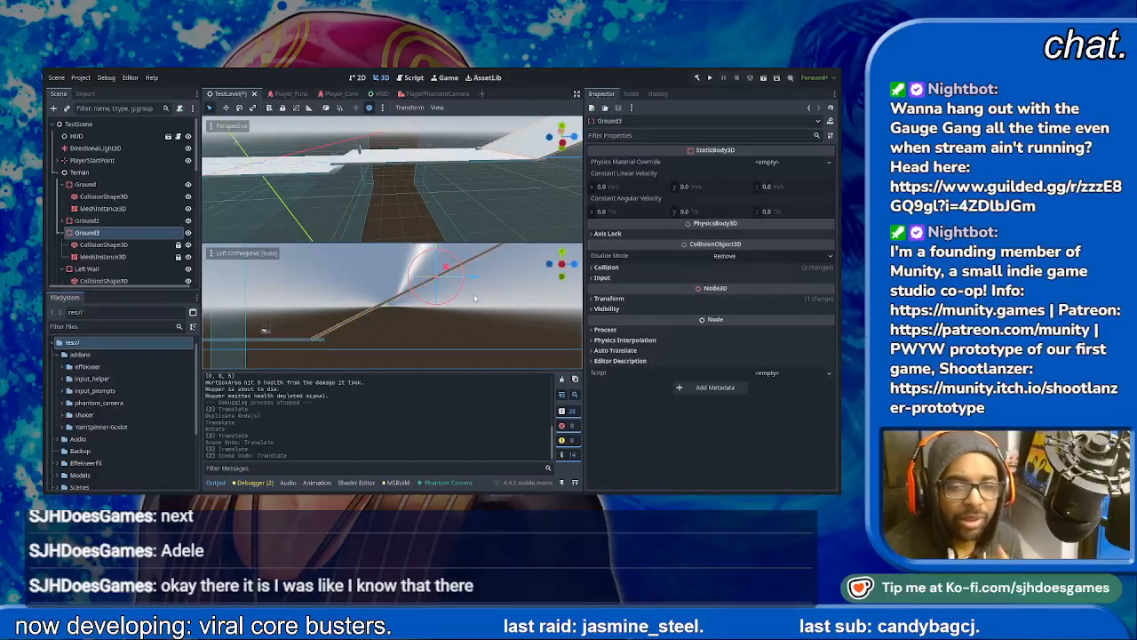
- Move Ground3 along the world axes so its low end meets Ground2's far end, and check the joint from the side
drag(472, 281, 453, 264)
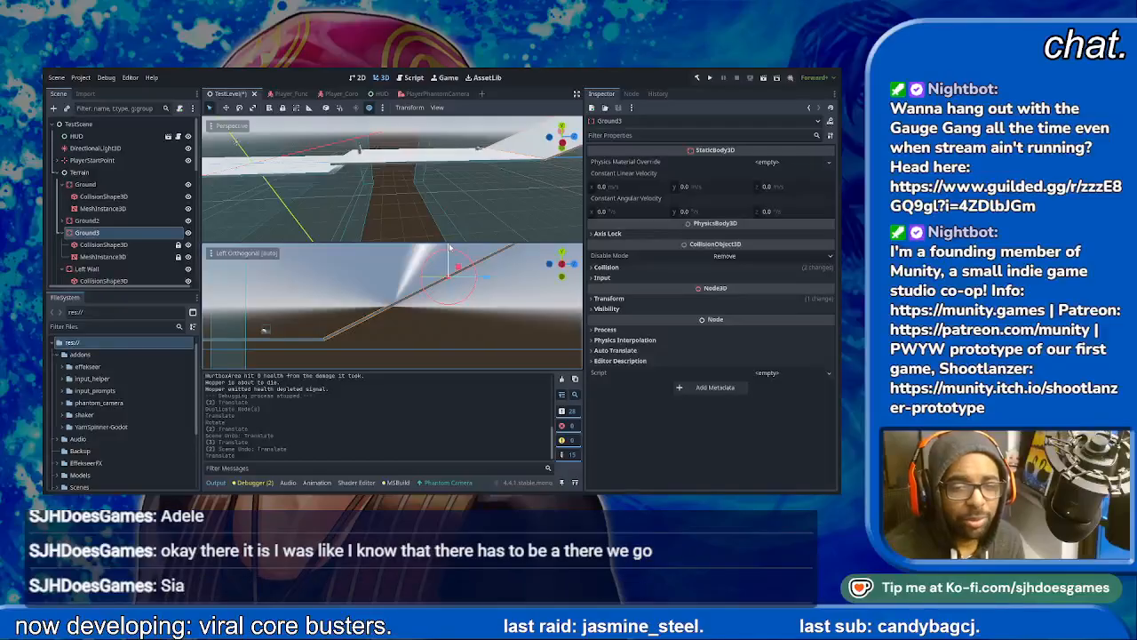
click(385, 346)
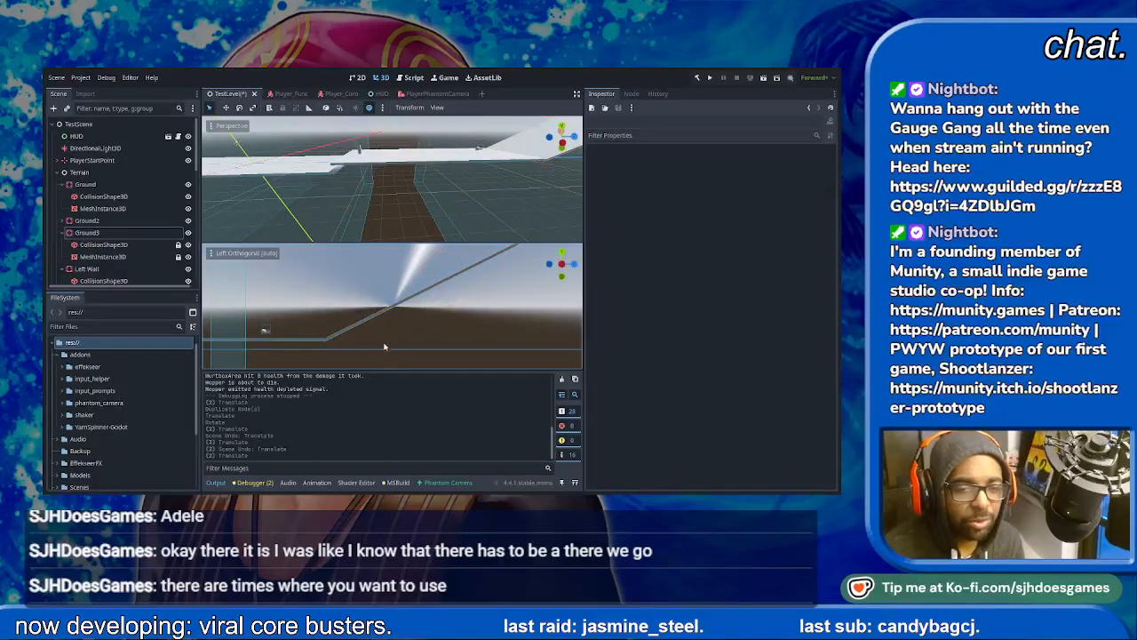
scroll(383, 333, up, 6)
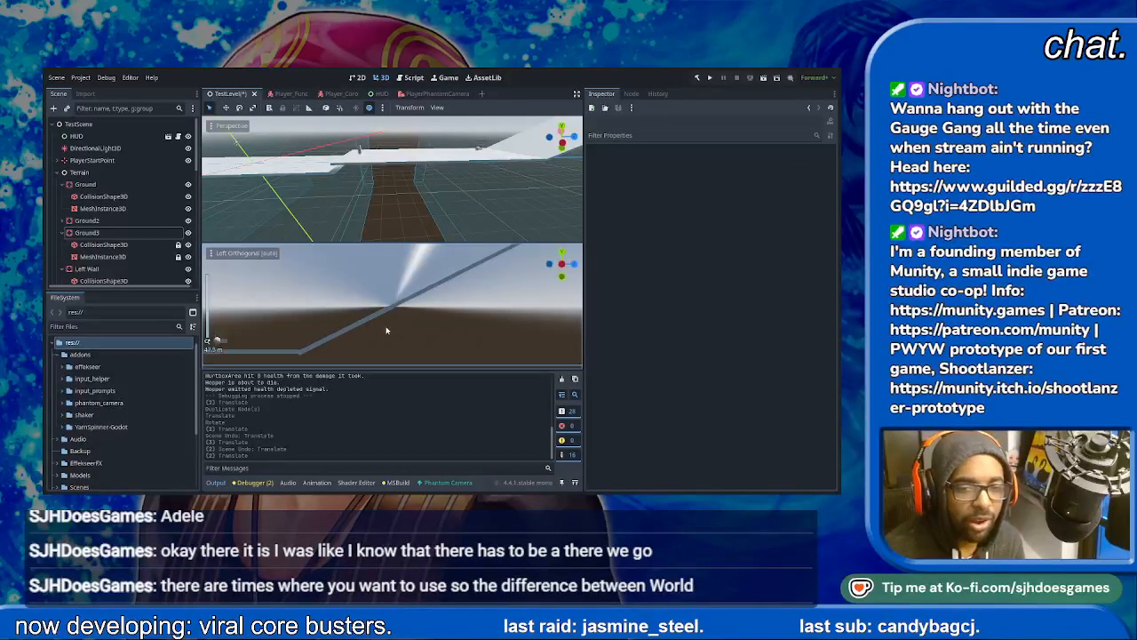
scroll(433, 281, up, 1)
scroll(435, 289, down, 2)
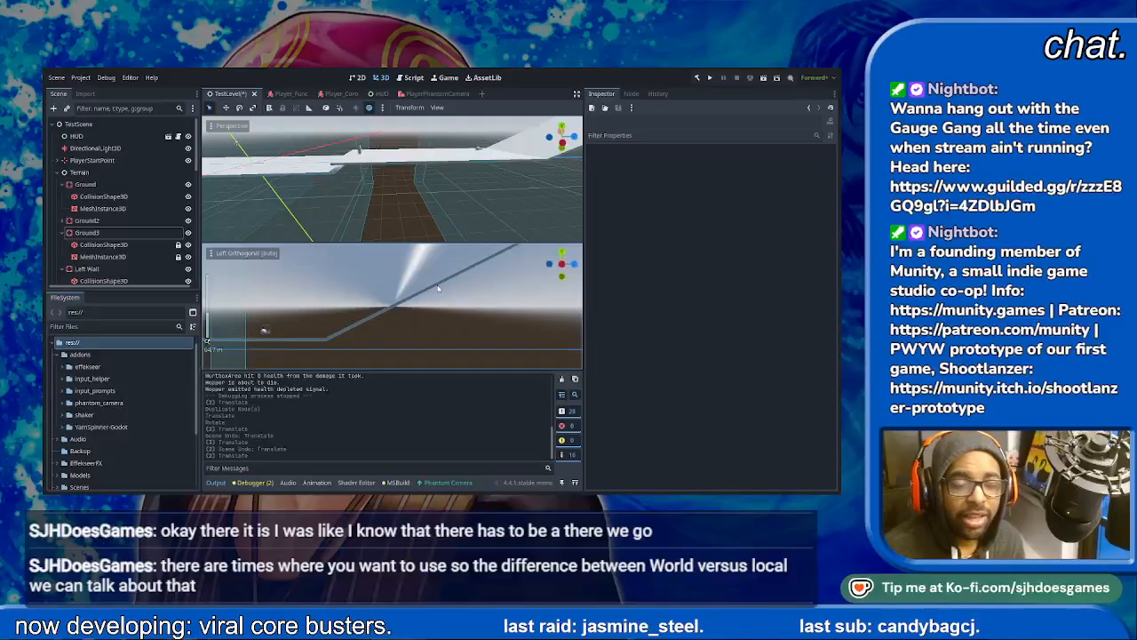
scroll(459, 157, down, 3)
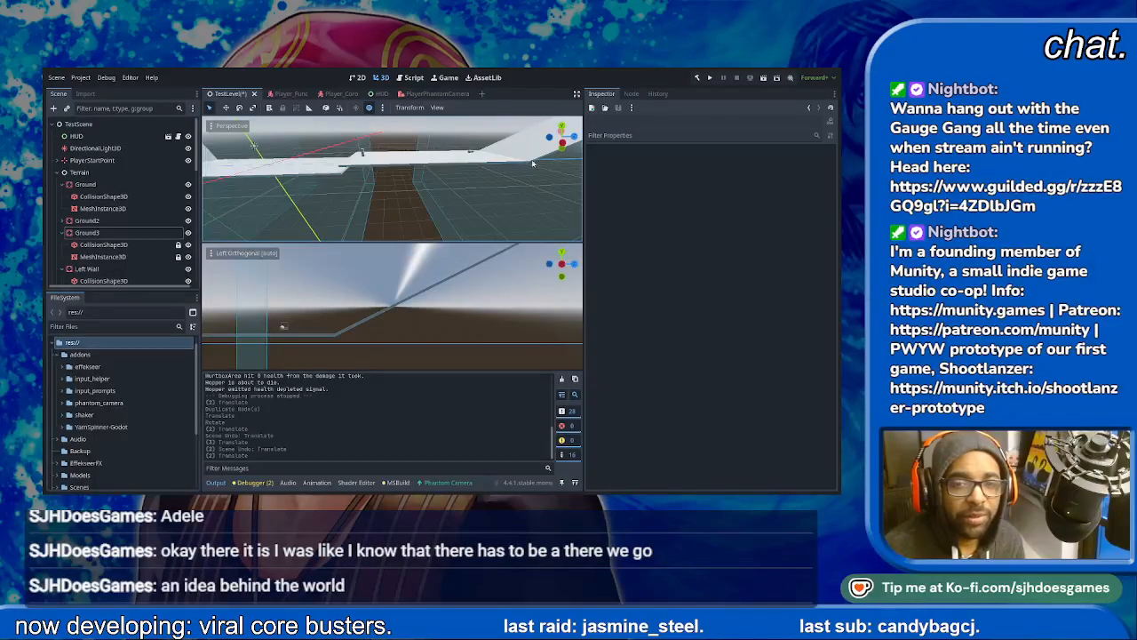
scroll(401, 315, down, 2)
middle_drag(432, 289, 426, 295)
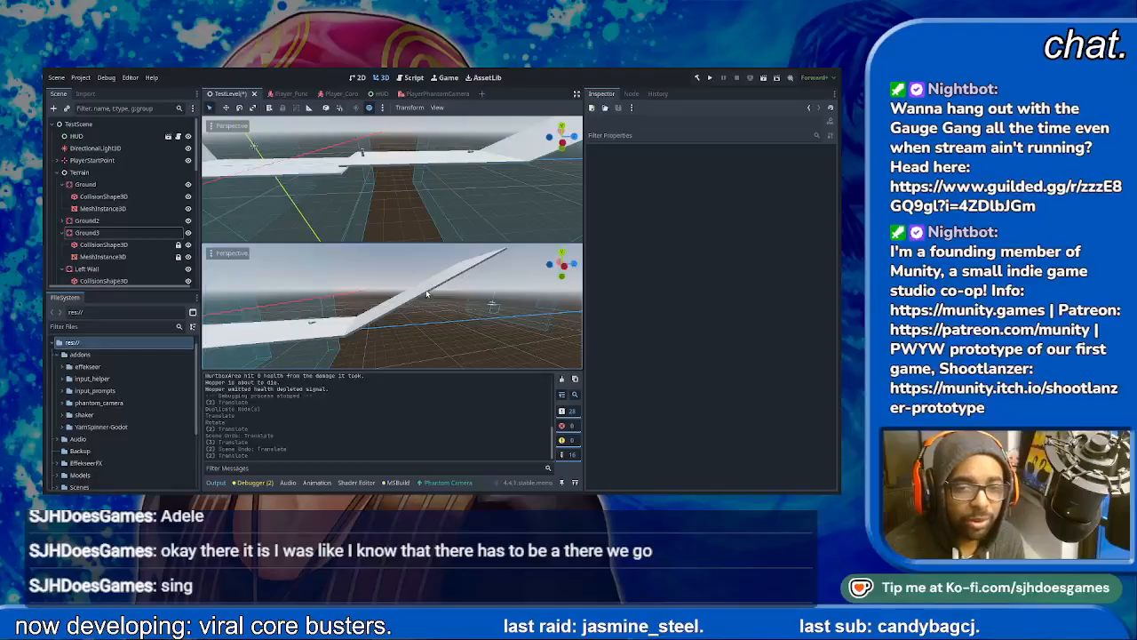
click(560, 265)
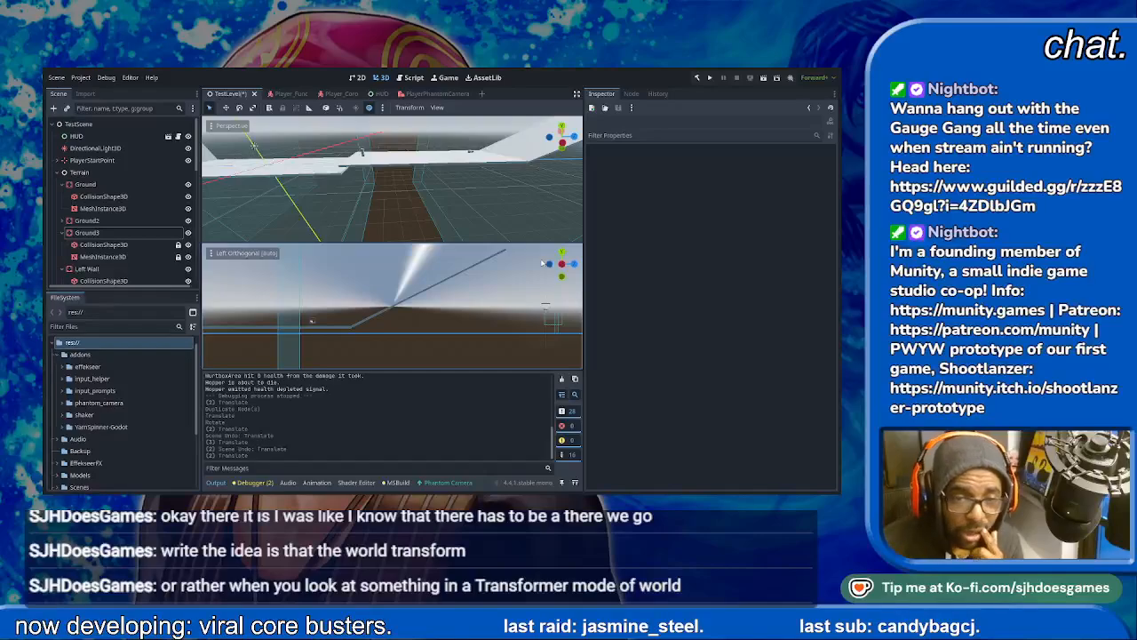
- Set the Z size of Ground3's box mesh to 50 m
click(86, 231)
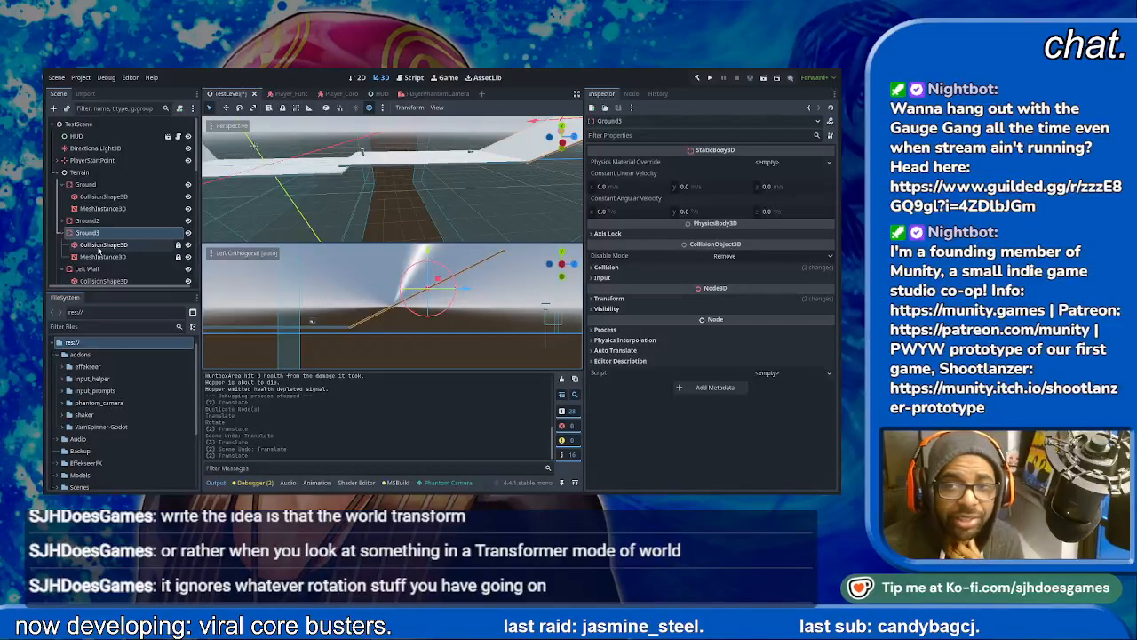
click(98, 247)
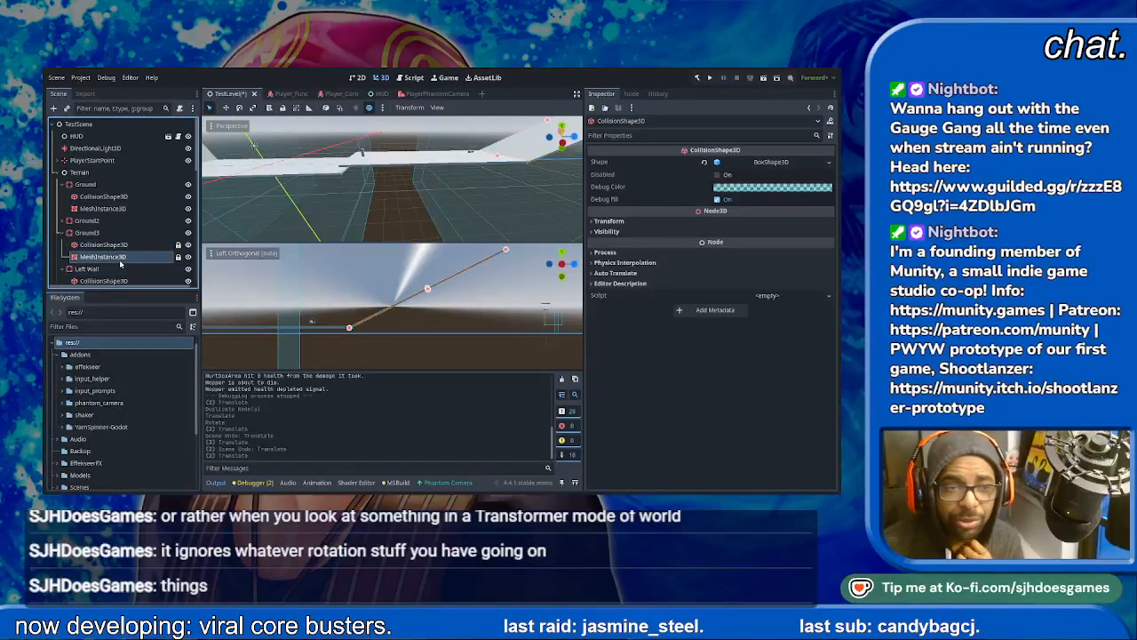
click(103, 256)
click(770, 170)
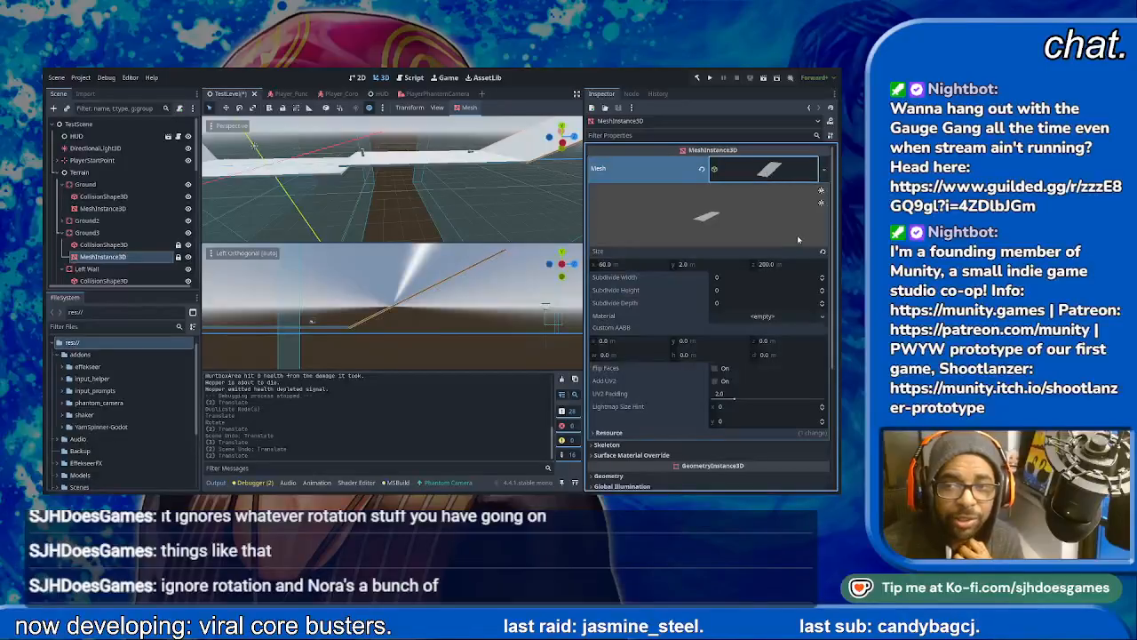
click(785, 264)
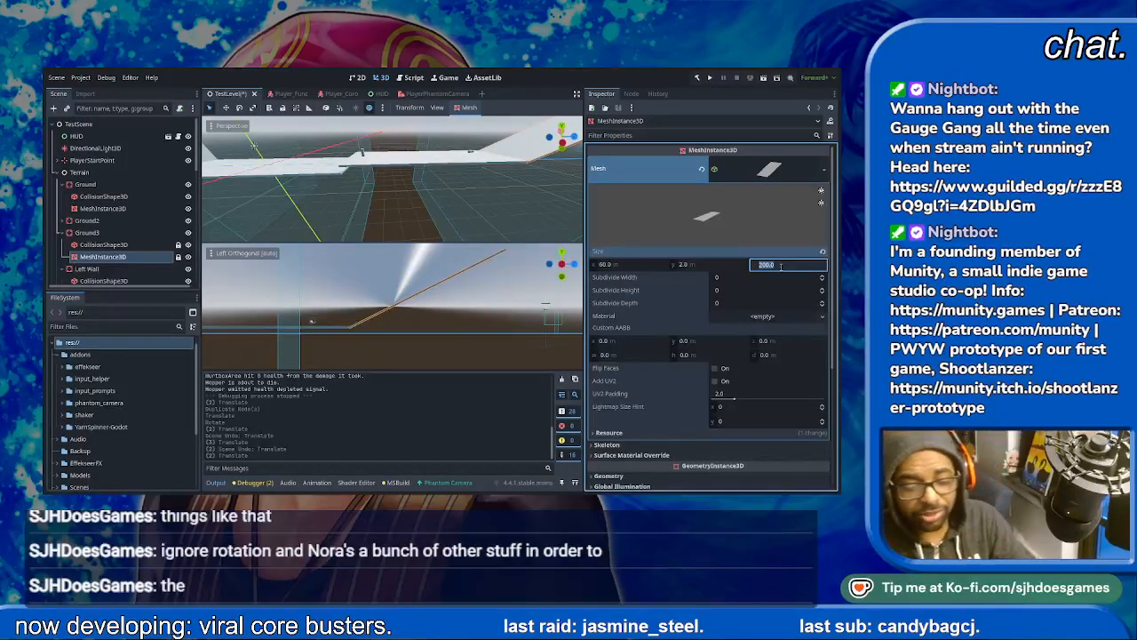
text(50)
key(Return)
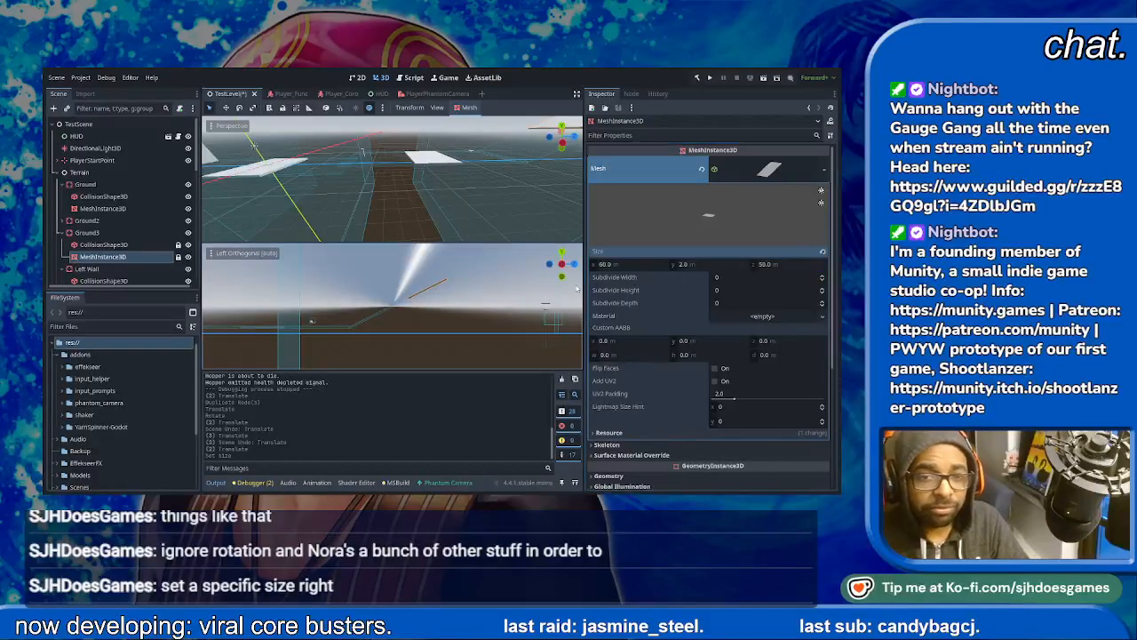
- Set the Z size of Ground3's collision box to 50 m
click(125, 246)
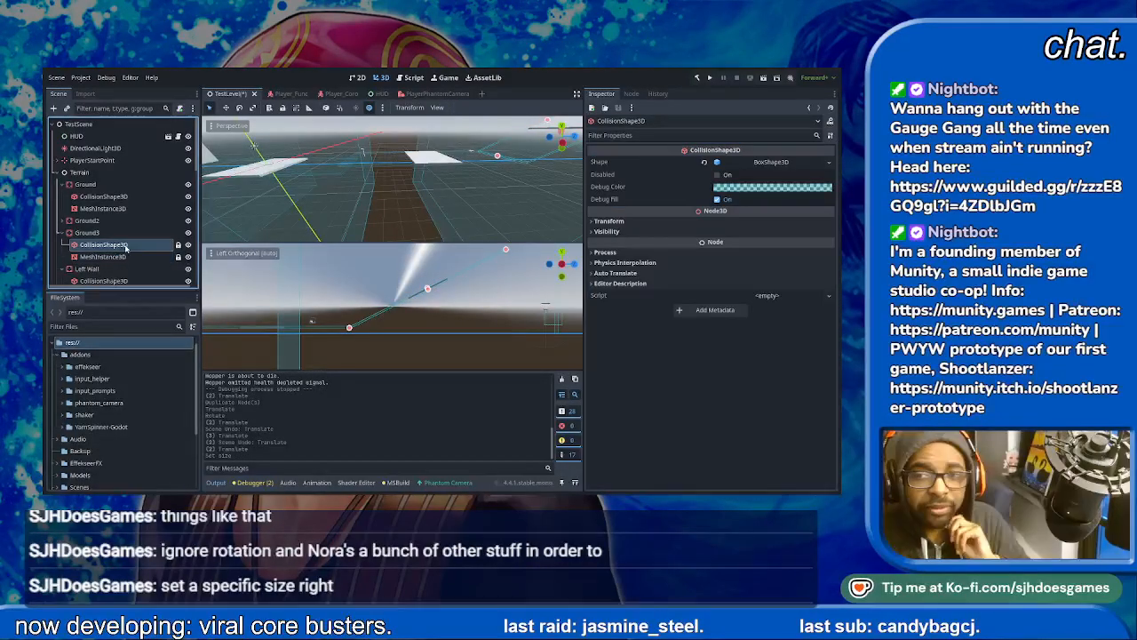
click(769, 166)
click(785, 188)
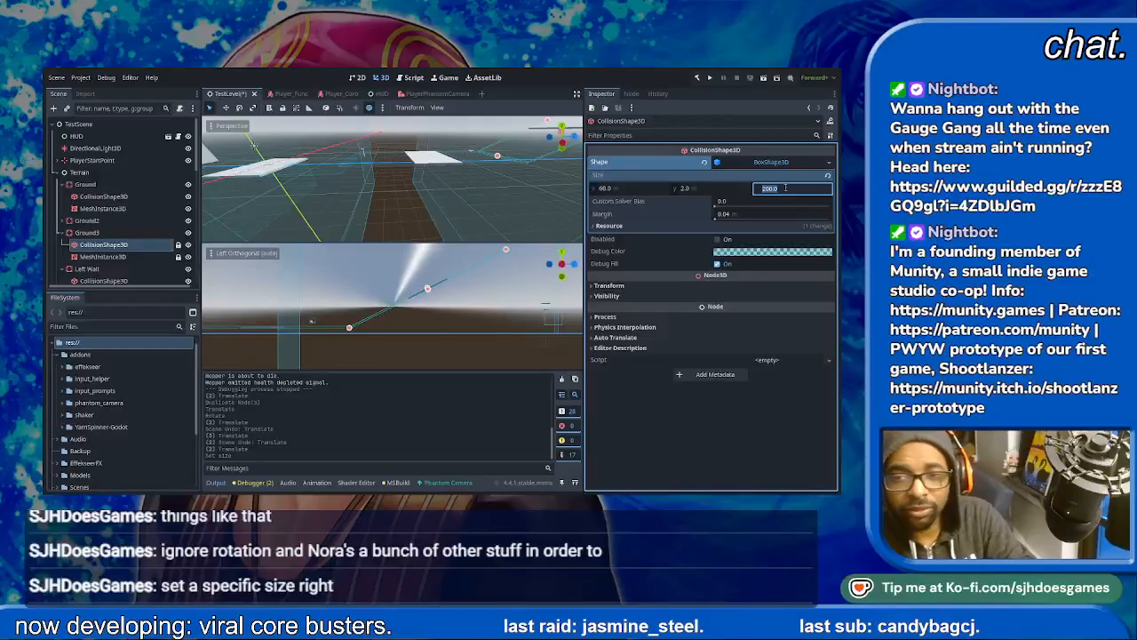
key(Return)
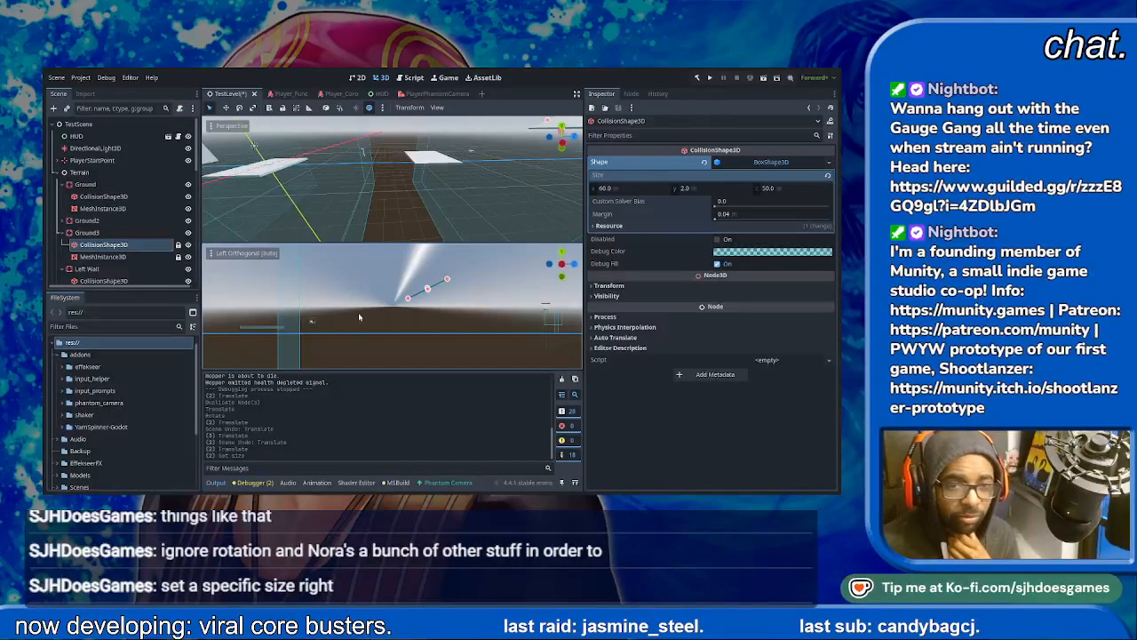
- Undo the size changes made to Ground3's mesh and collision shape
click(133, 234)
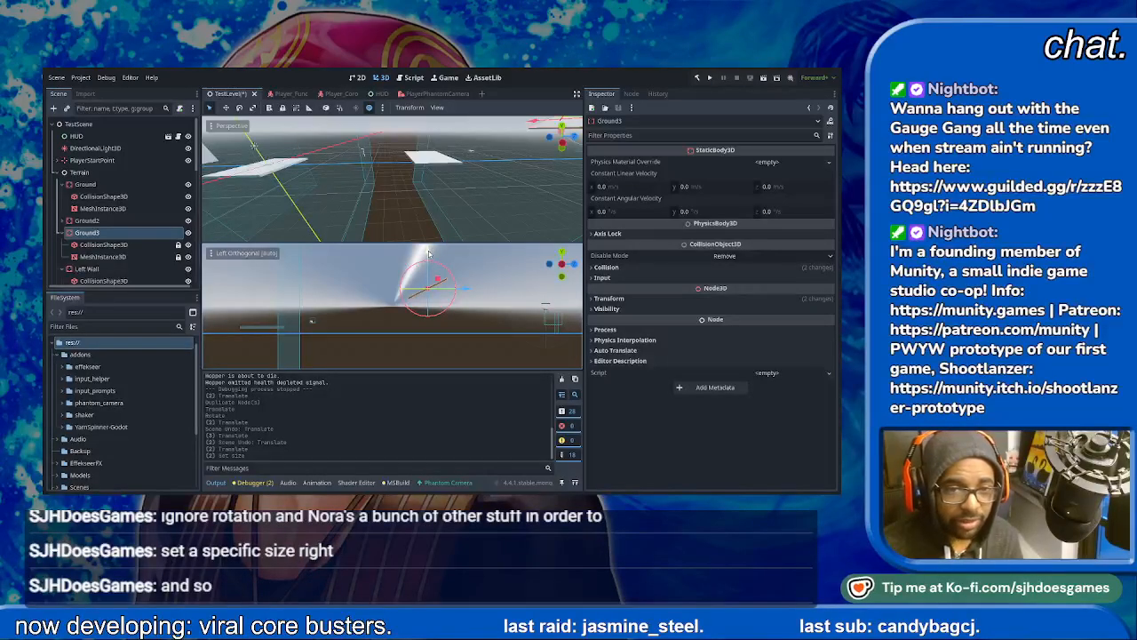
middle_drag(428, 254, 415, 340)
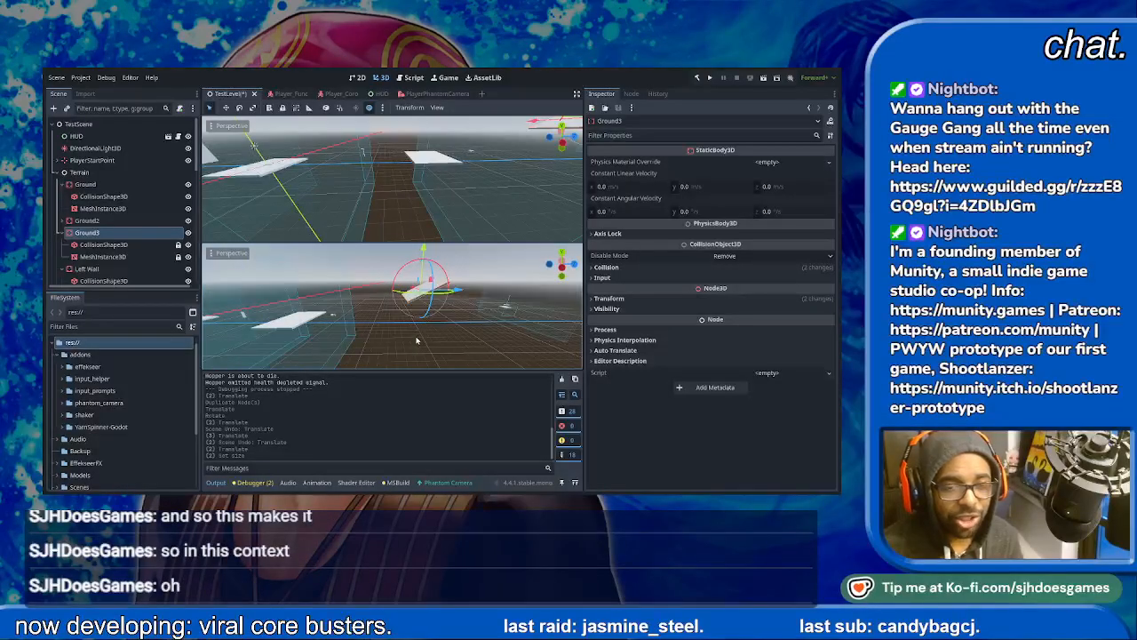
key(ctrl+z)
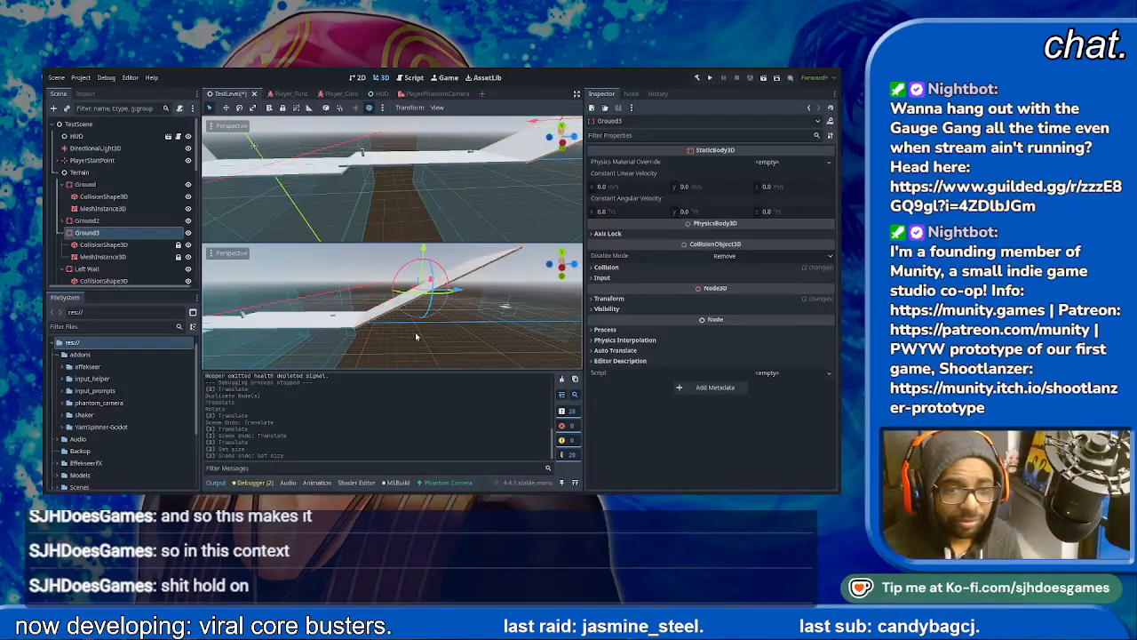
click(397, 312)
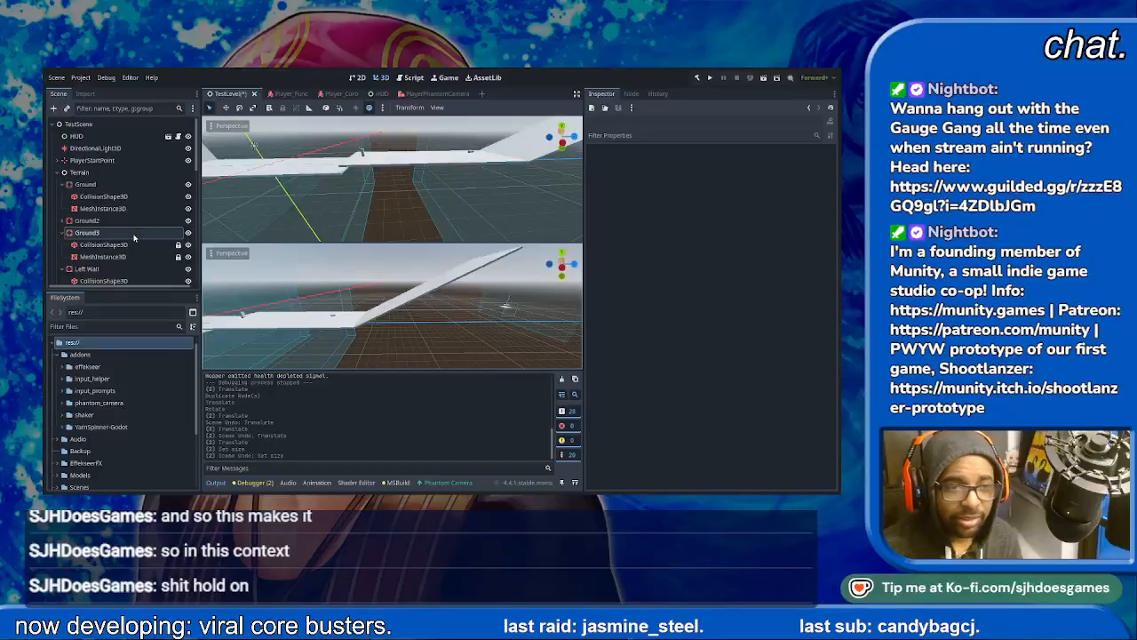
- Make Ground3's mesh and its collision box shape unique resources
click(104, 246)
click(103, 256)
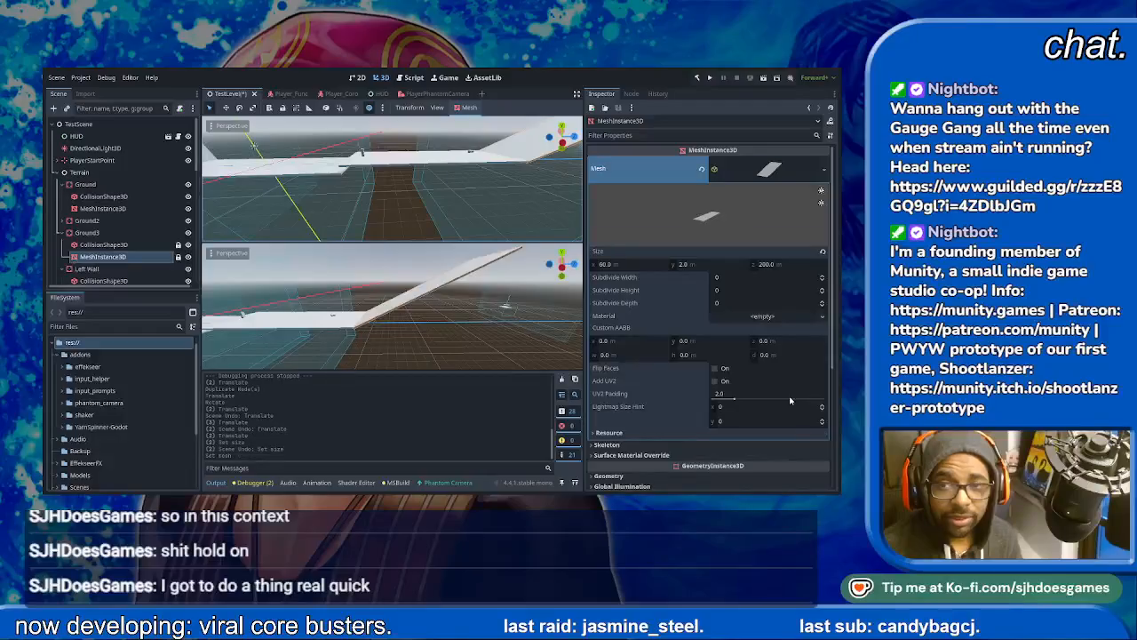
click(103, 244)
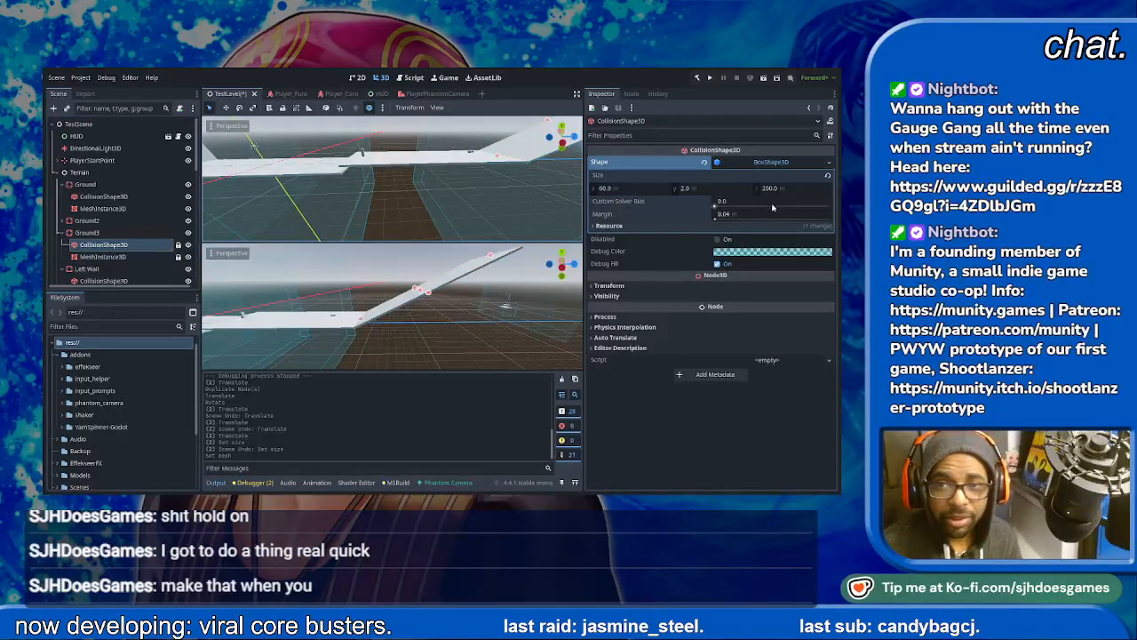
click(769, 162)
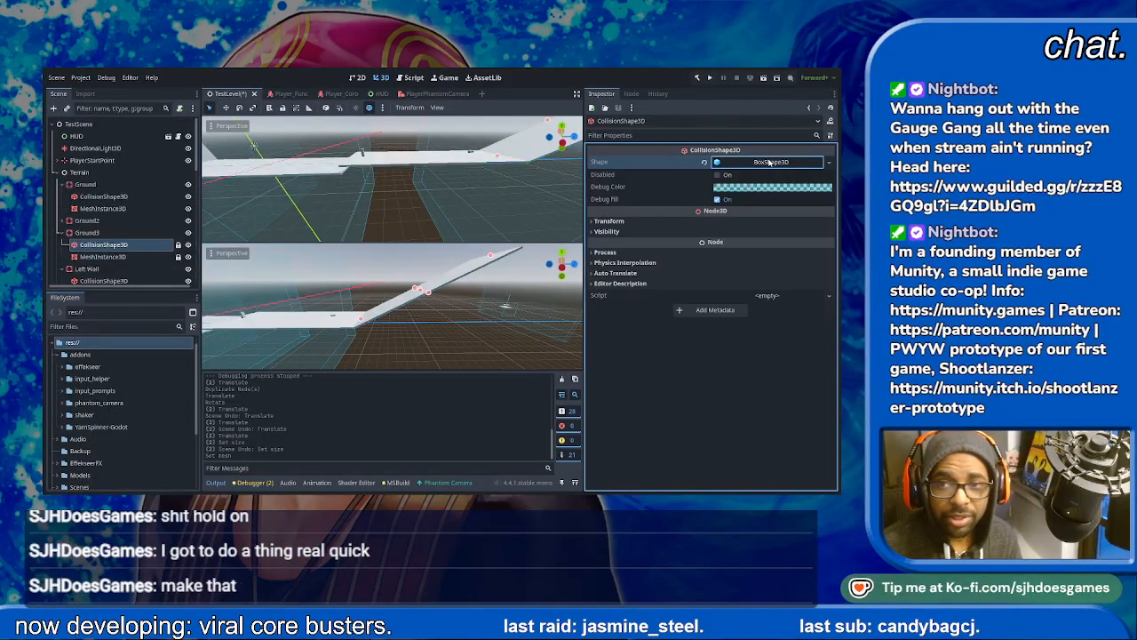
click(774, 326)
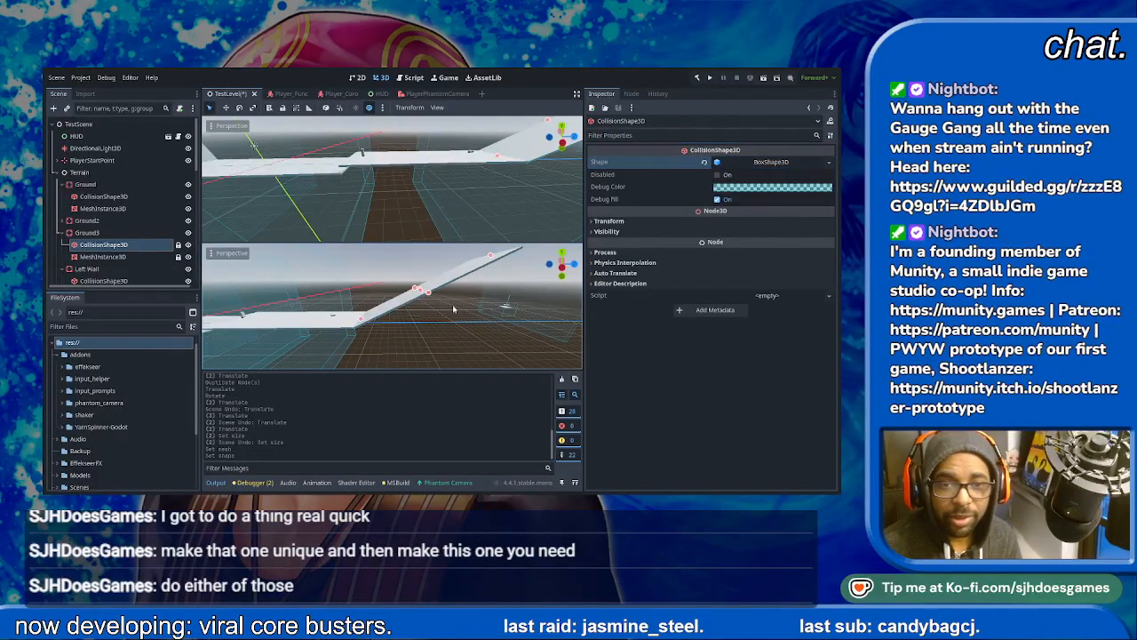
- Compare Ground3's gizmo orientation in local and world space, ending in world space
click(107, 231)
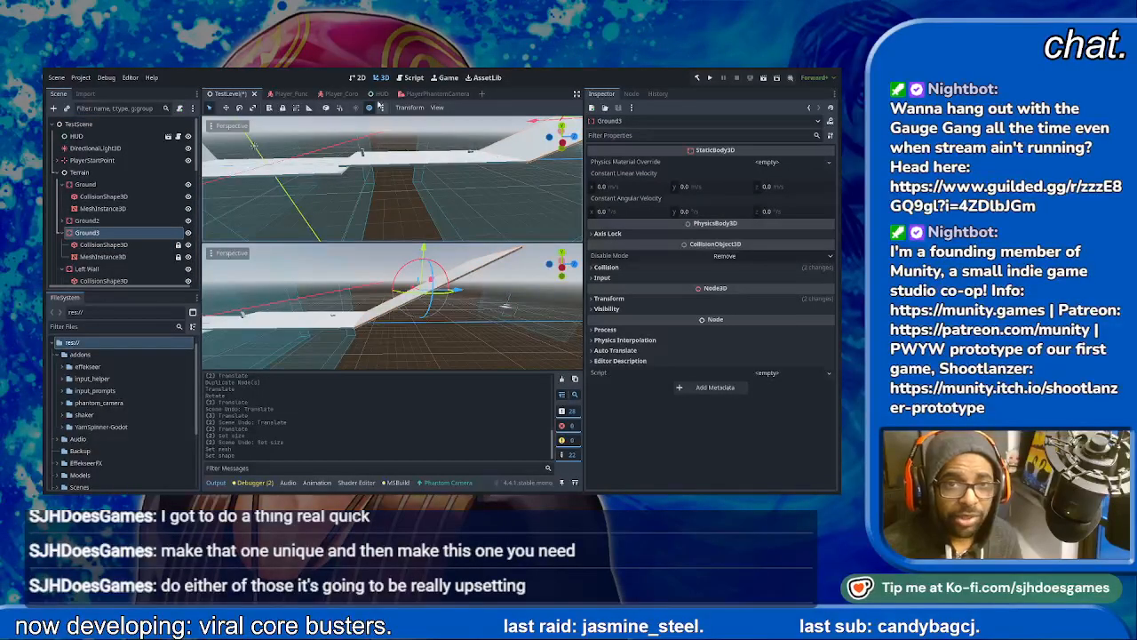
click(369, 108)
click(369, 107)
click(368, 107)
click(369, 107)
click(369, 108)
click(370, 108)
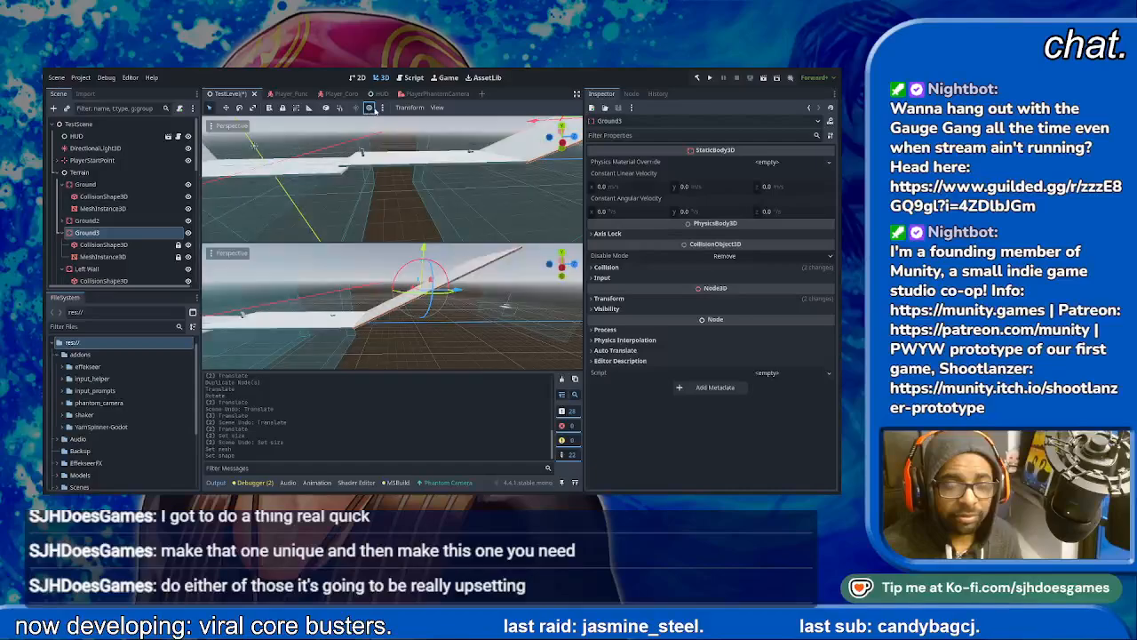
click(327, 110)
click(327, 111)
click(327, 110)
click(327, 110)
click(326, 110)
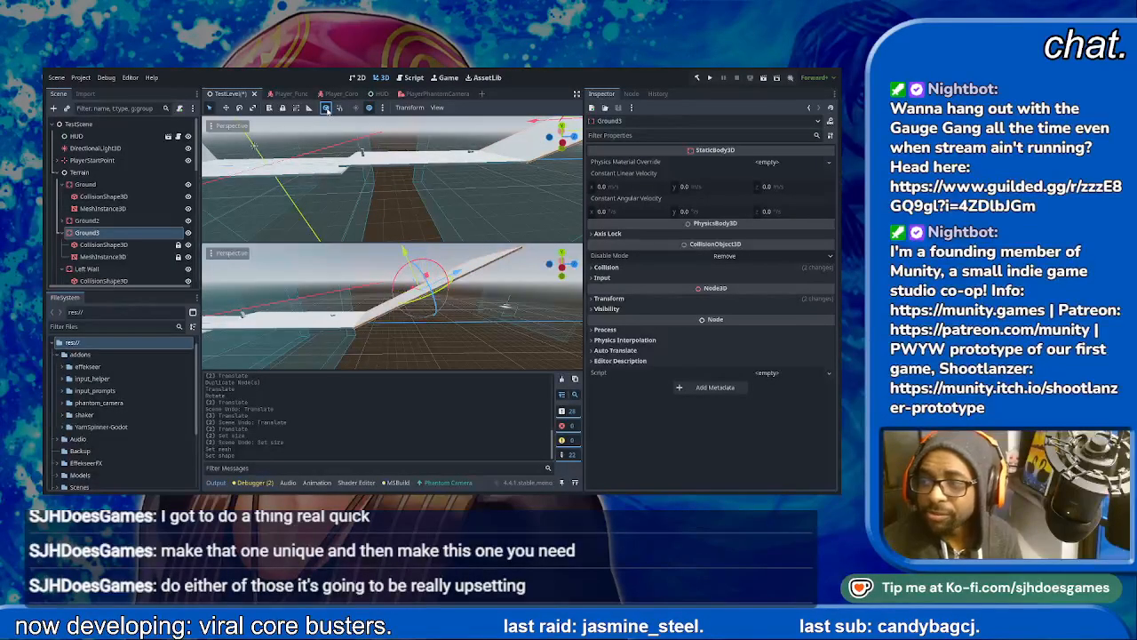
click(327, 110)
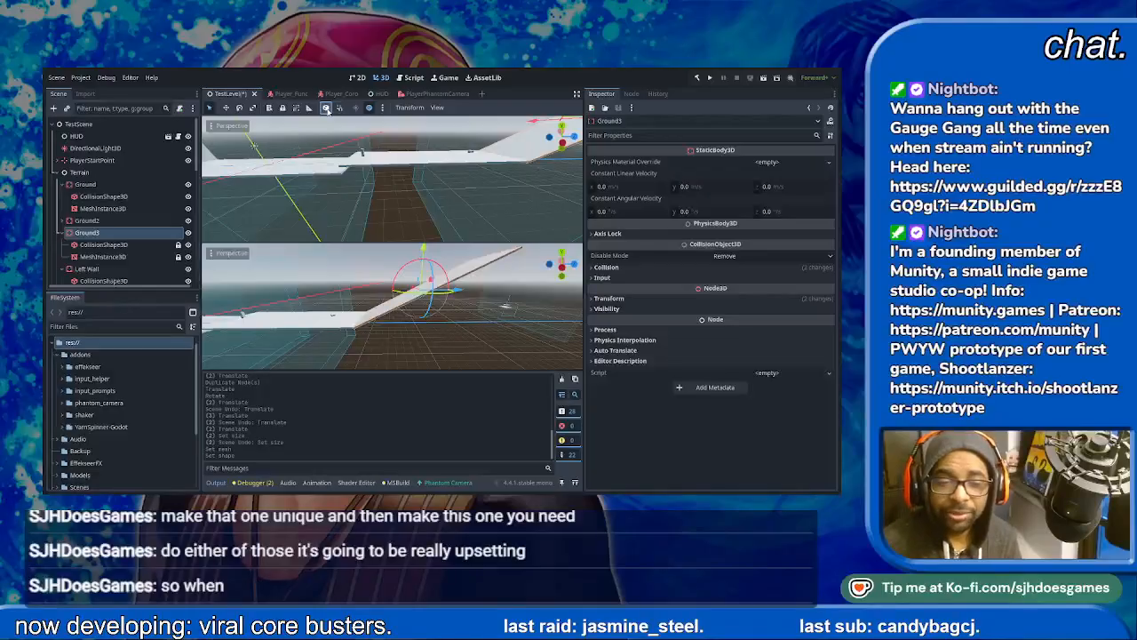
- Set the Z size of Ground3's collision box and of its mesh to 50 m
click(104, 244)
click(791, 167)
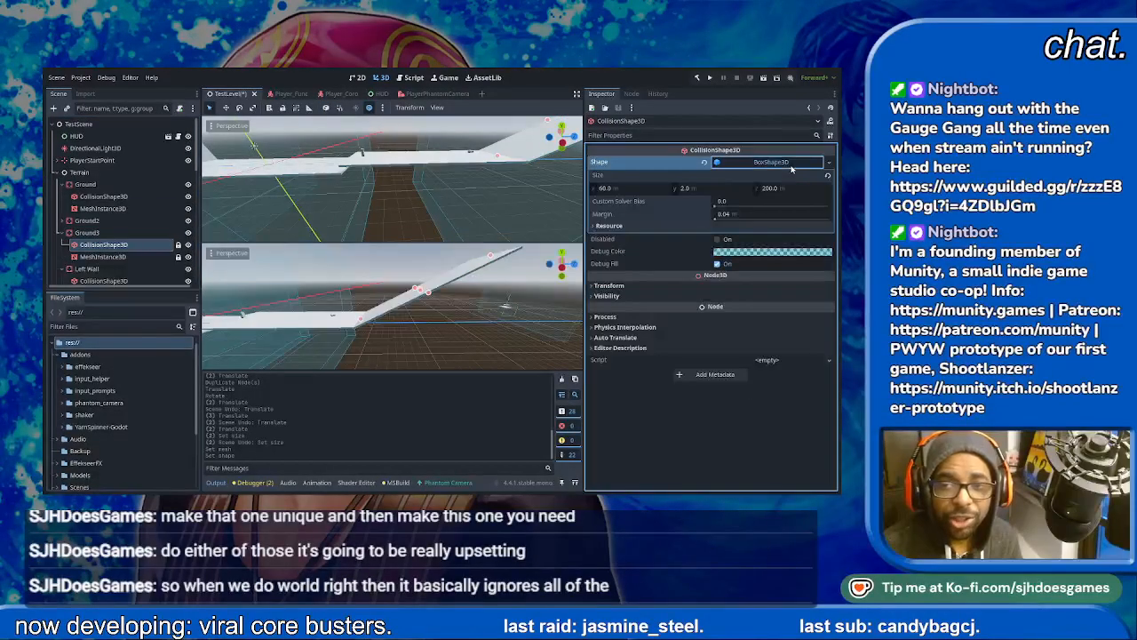
click(787, 188)
text(50)
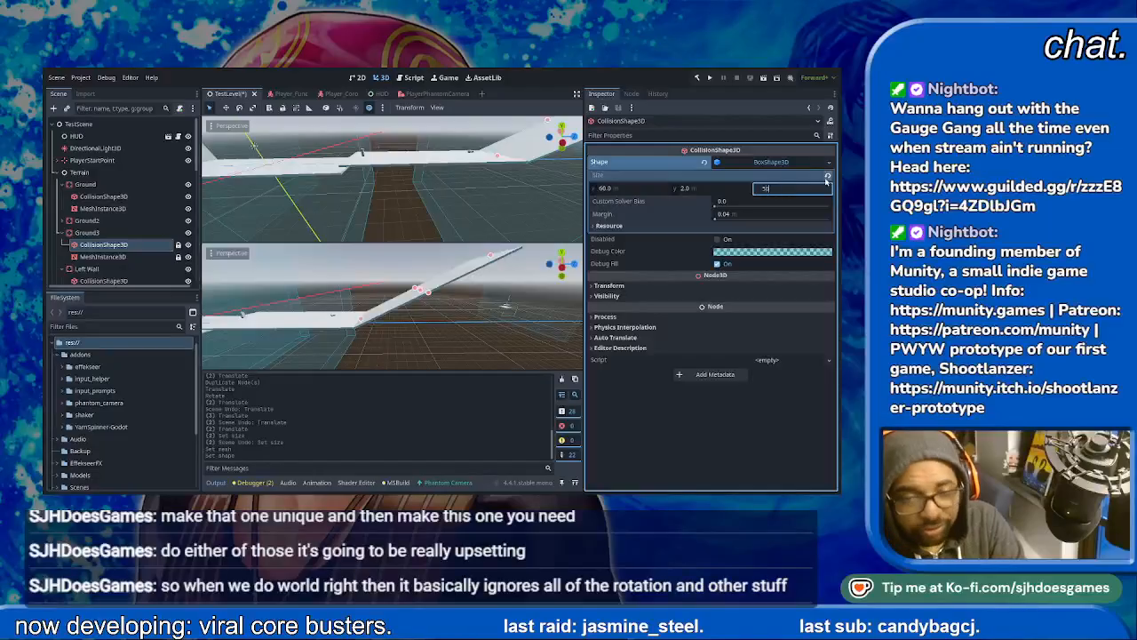
key(Return)
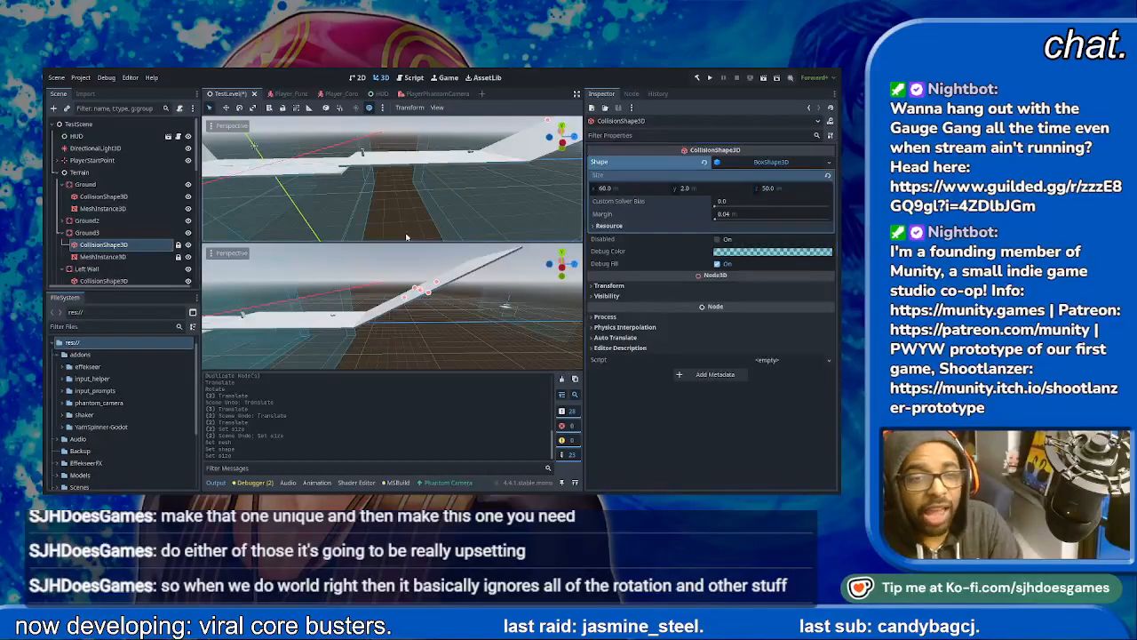
click(103, 256)
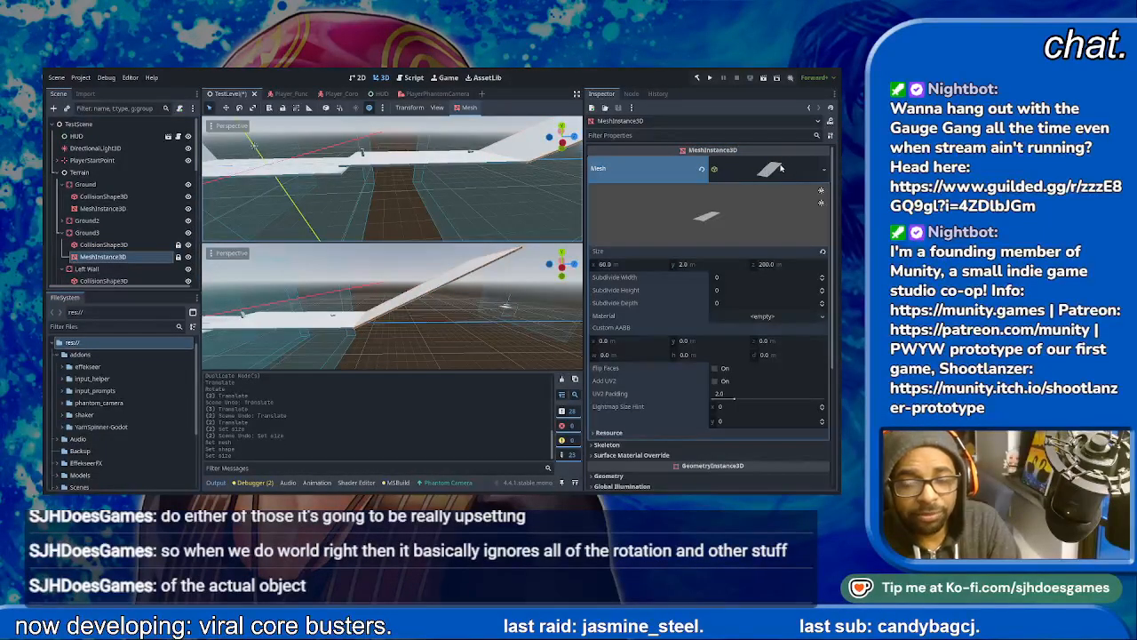
click(781, 263)
text(50)
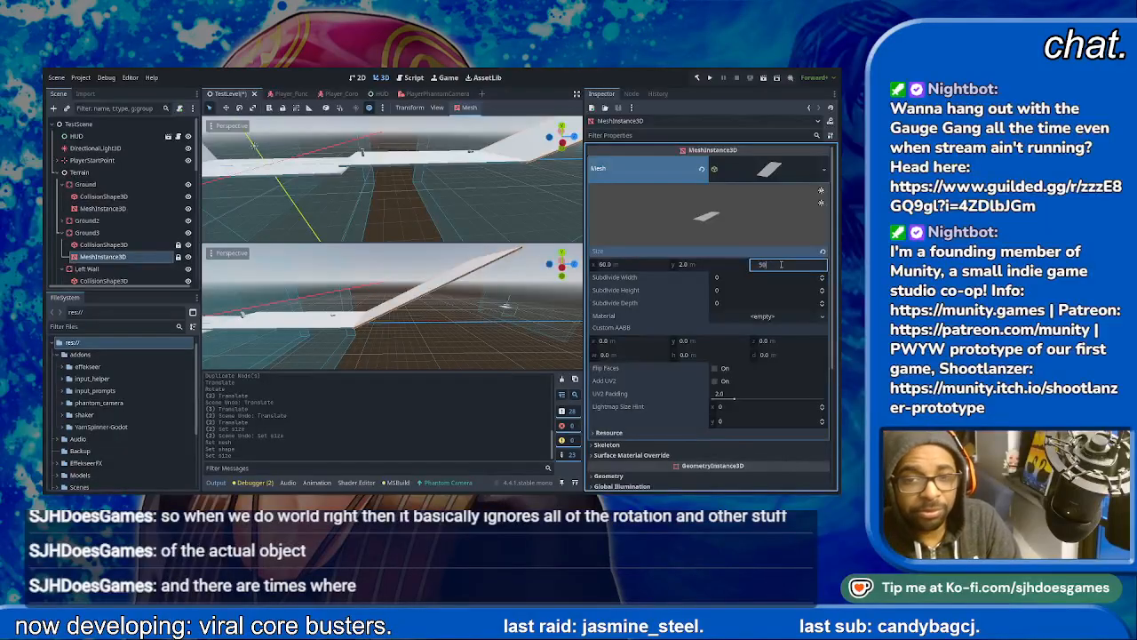
key(Return)
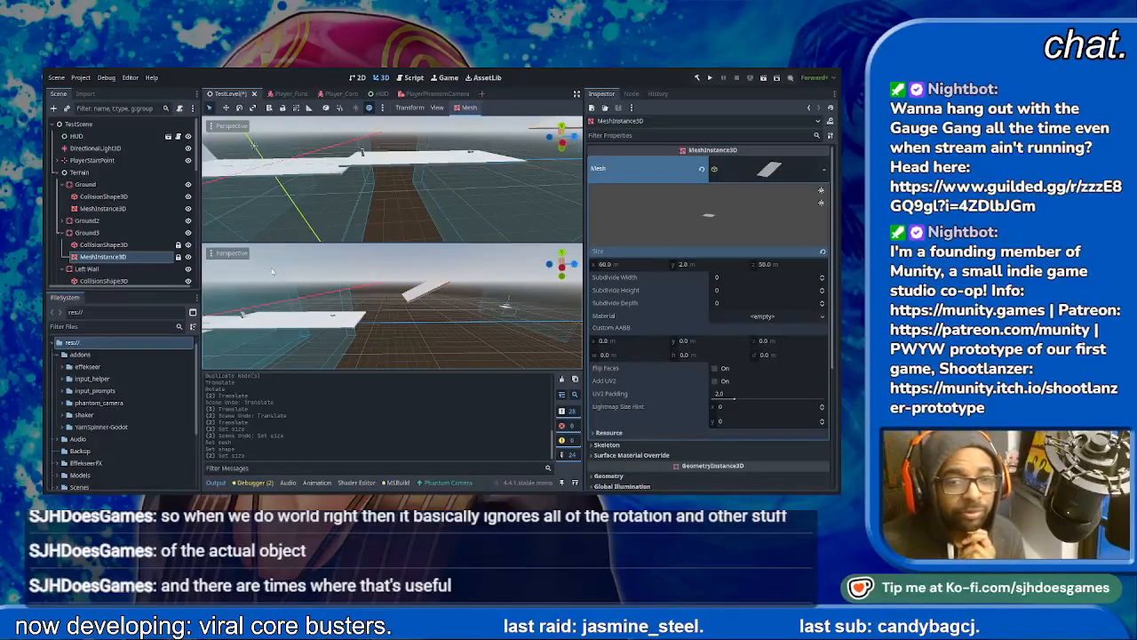
- Lower Ground3 and slide it along Z in the left view until its lower end meets the end of Ground2
click(87, 232)
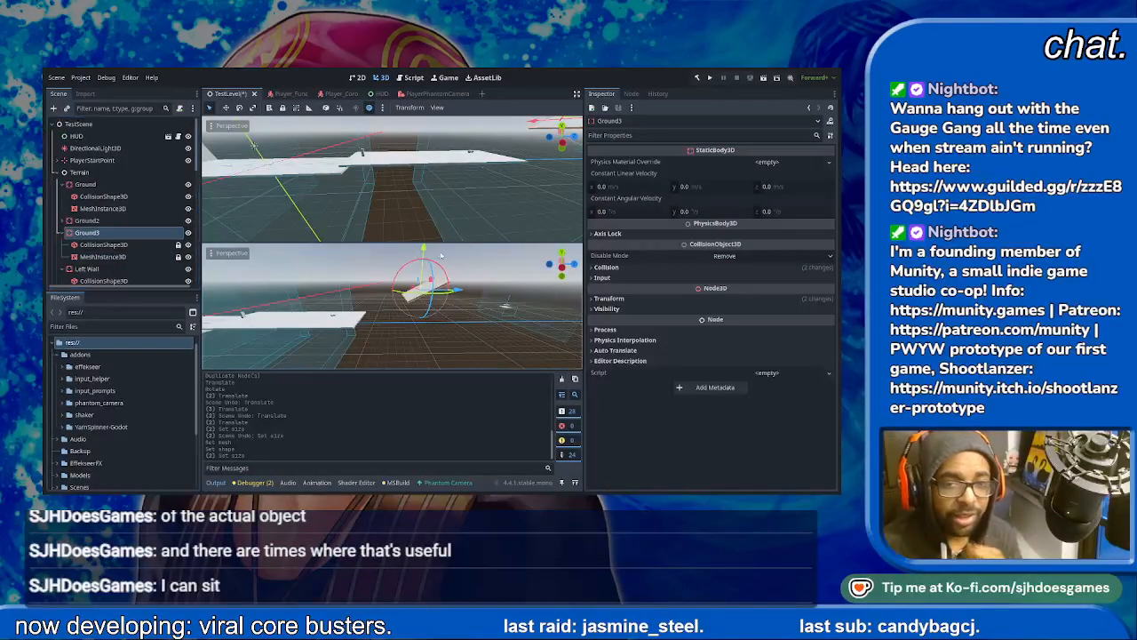
drag(424, 251, 424, 281)
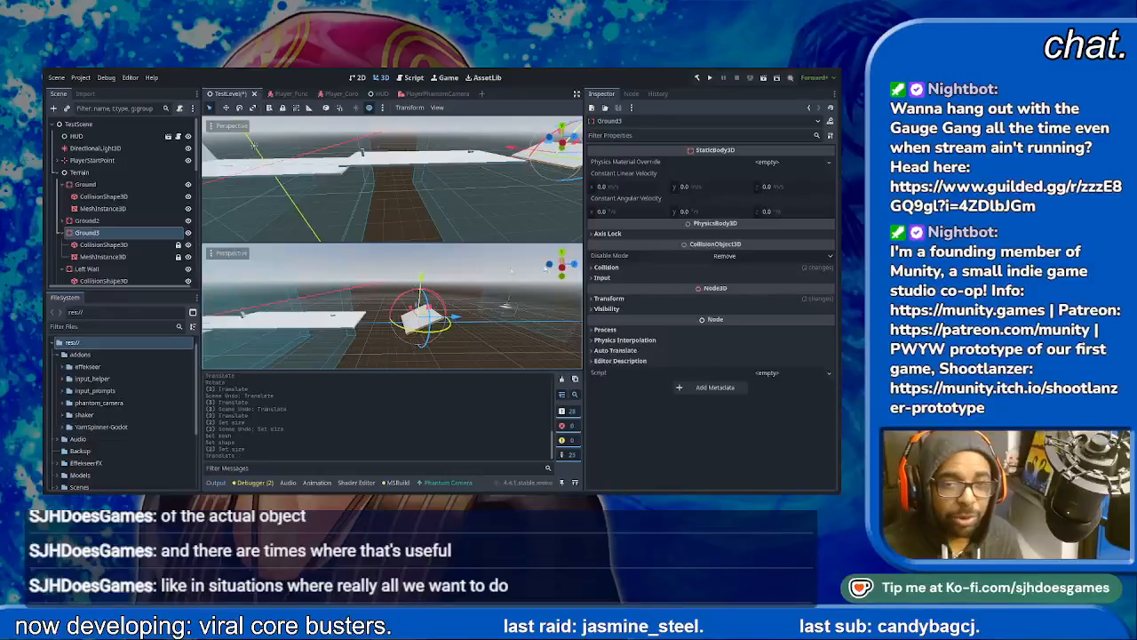
click(560, 265)
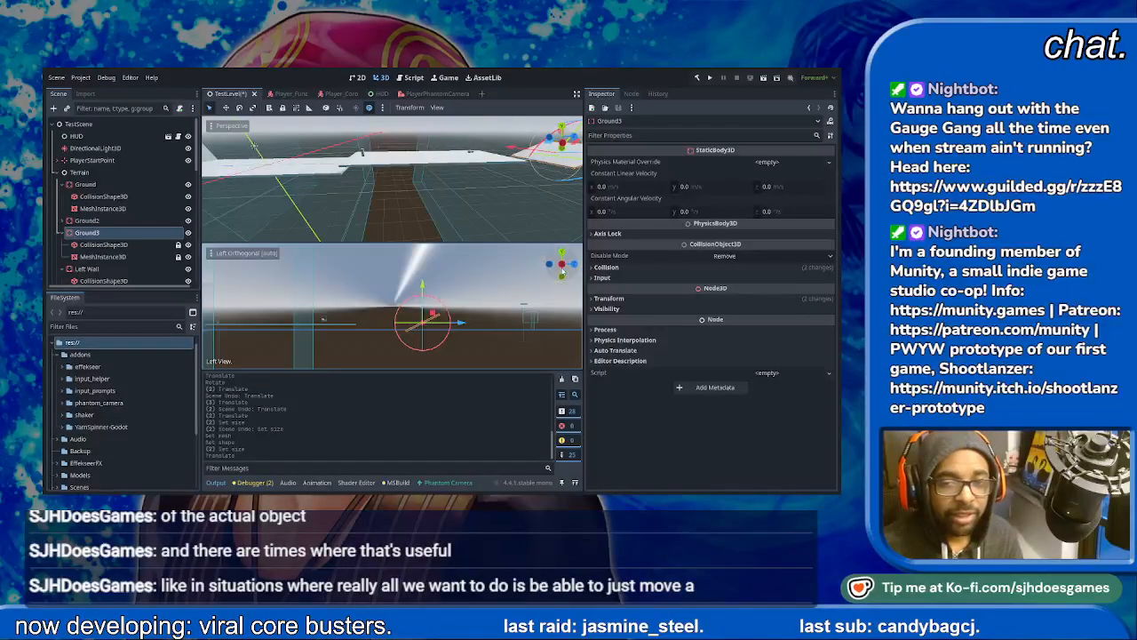
drag(463, 330, 354, 334)
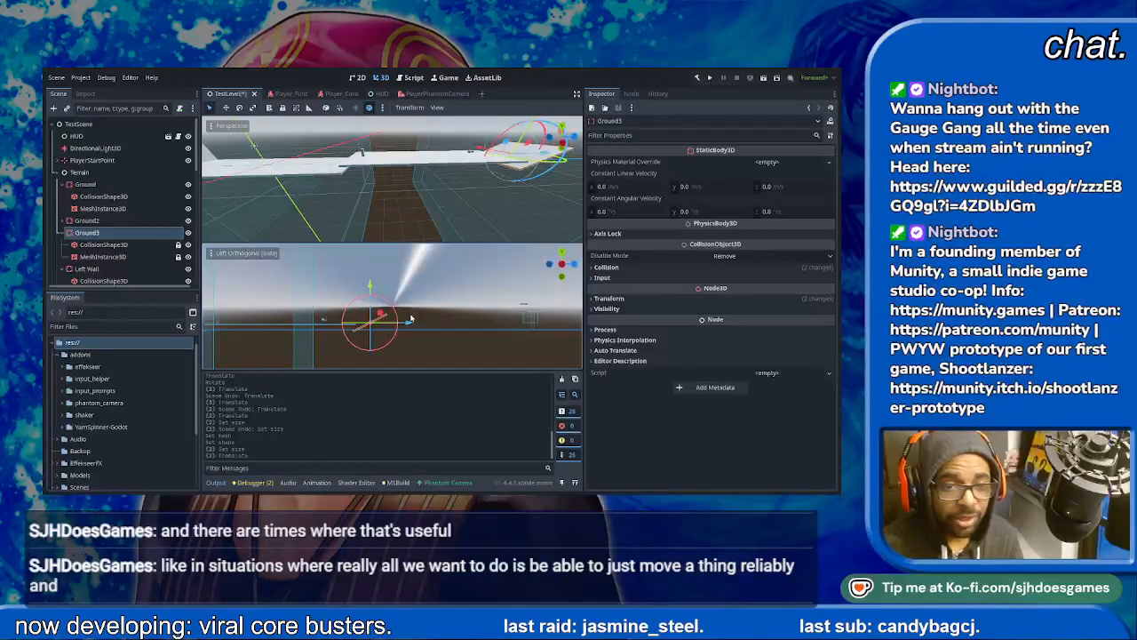
scroll(357, 344, up, 12)
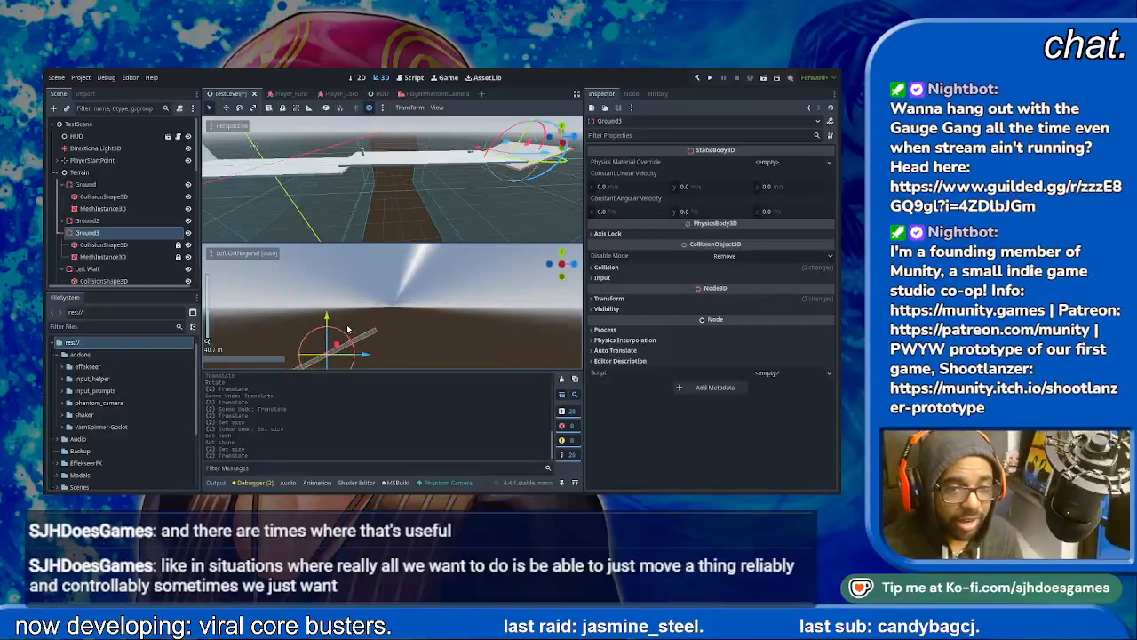
drag(326, 315, 326, 300)
drag(364, 338, 372, 339)
drag(334, 302, 333, 296)
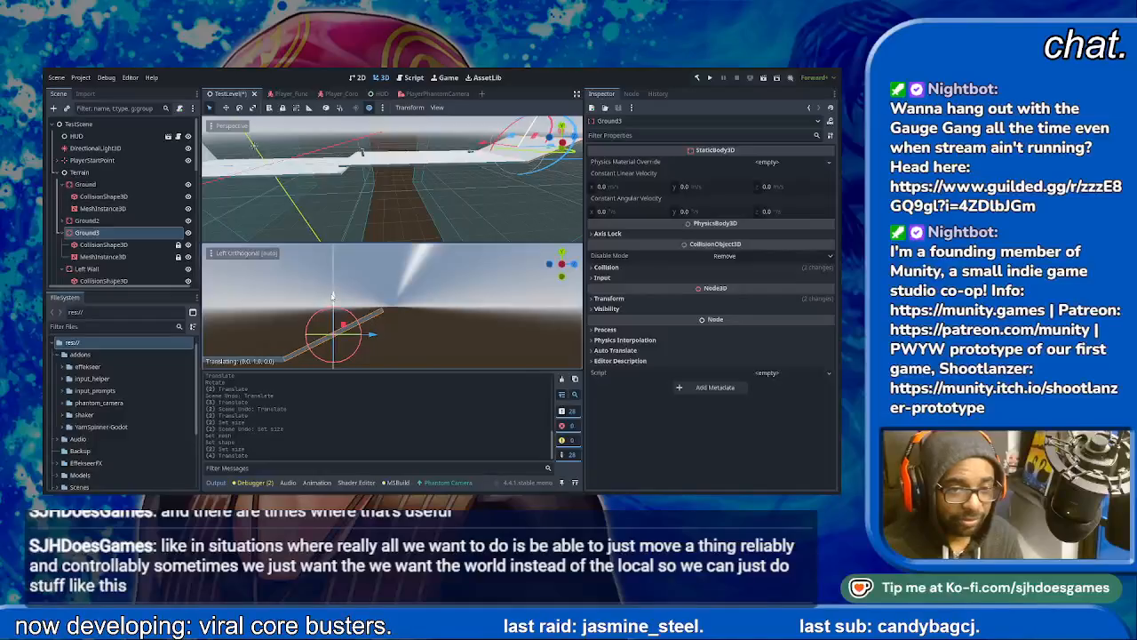
click(412, 350)
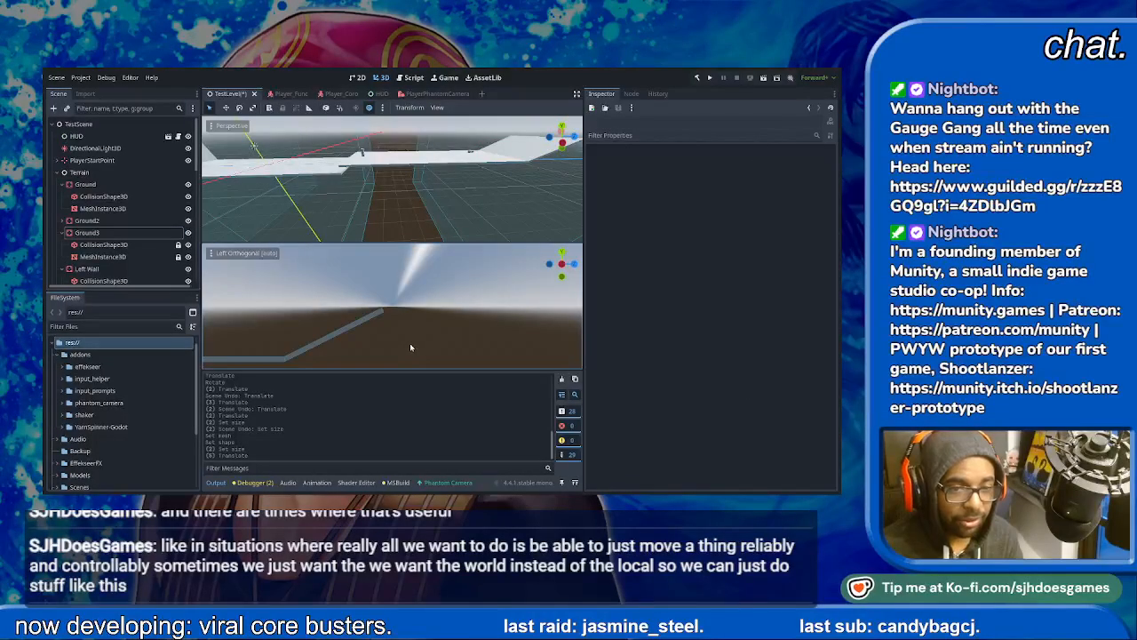
scroll(408, 344, down, 11)
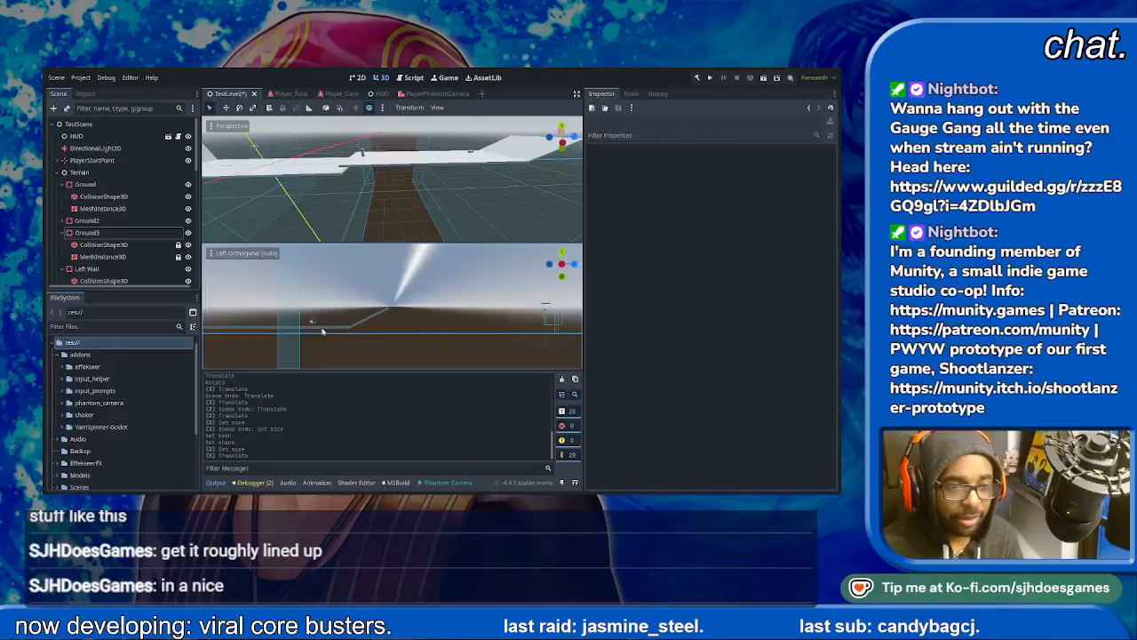
- Duplicate Ground2 and rename the Ground3 ramp to Slope
click(88, 220)
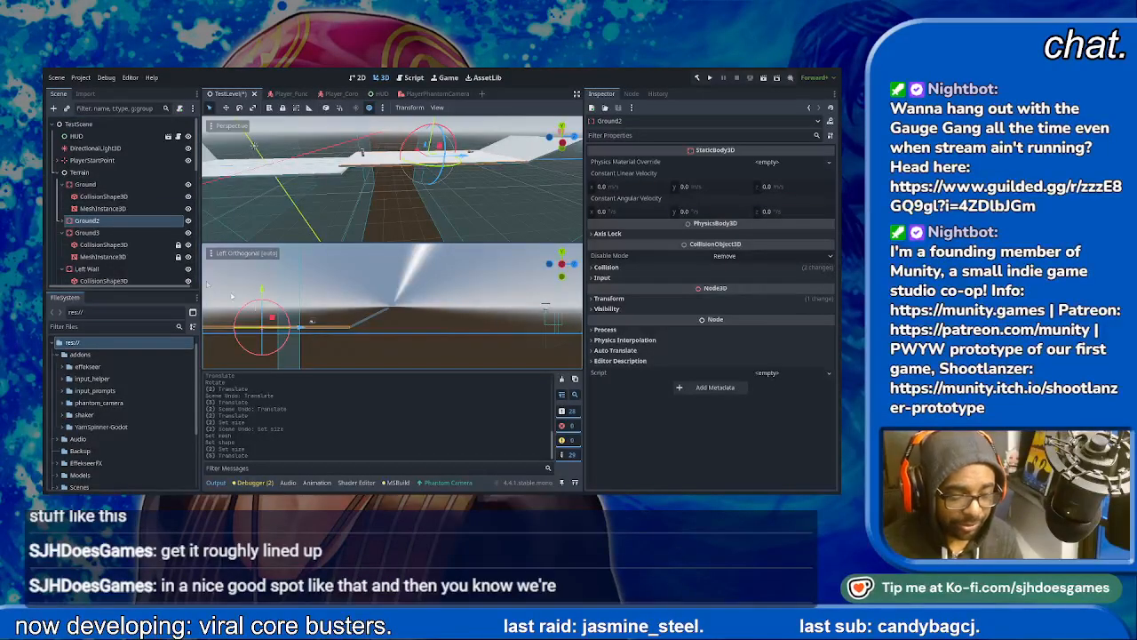
key(ctrl+d)
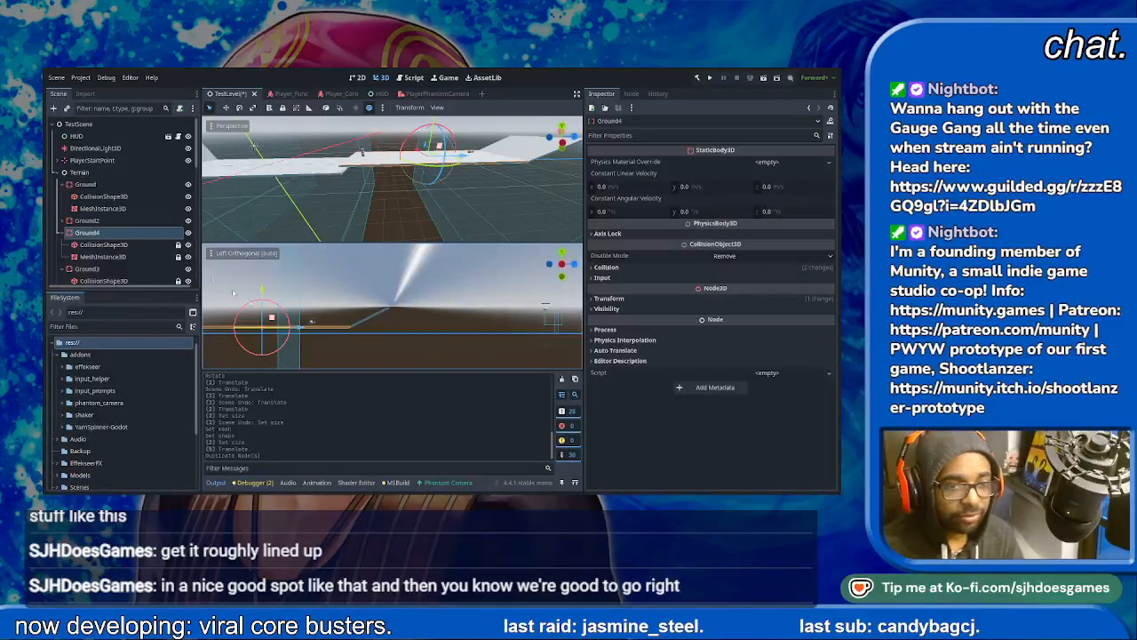
scroll(113, 252, down, 1)
click(107, 248)
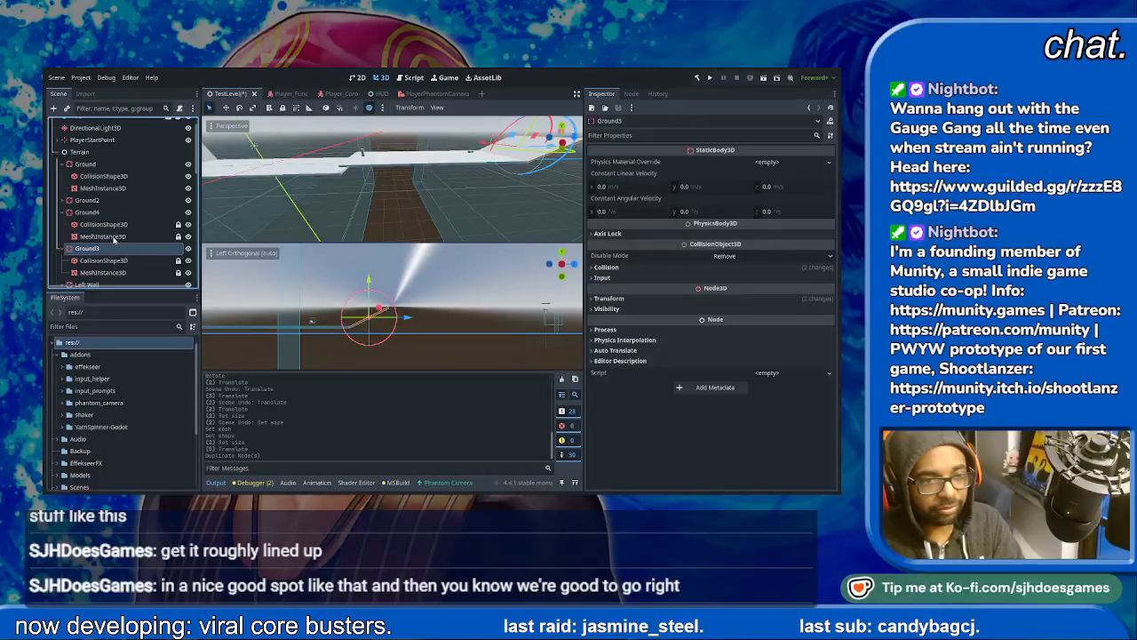
text(Slope)
key(Return)
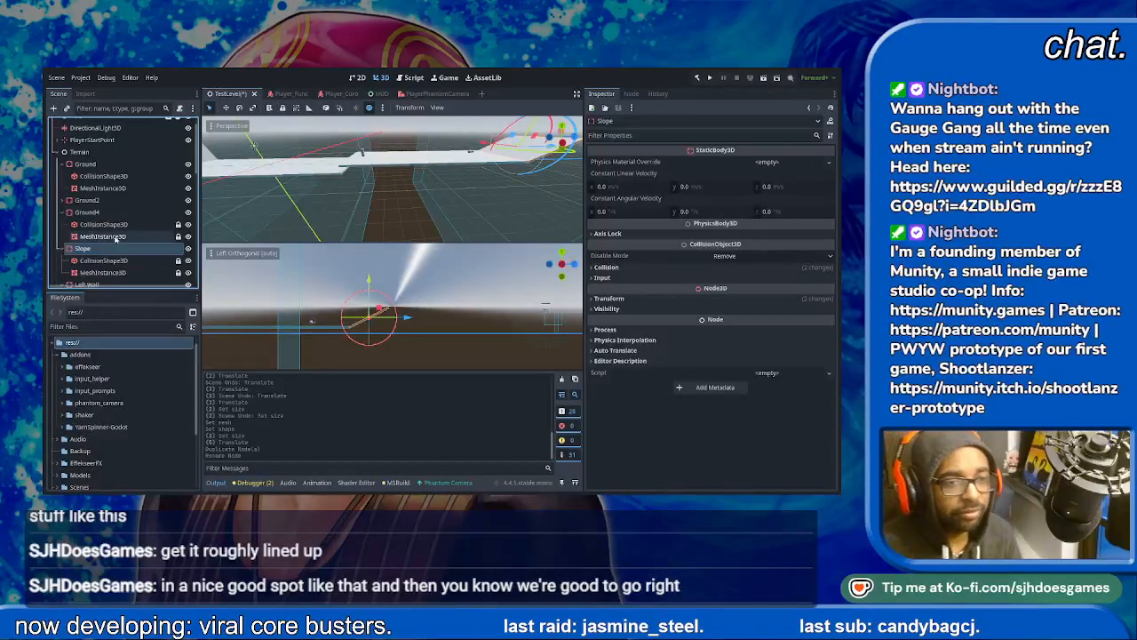
- Try to move Ground4 below Slope in the scene tree, and undo the resulting reparenting
click(87, 212)
scroll(86, 183, down, 2)
drag(86, 172, 83, 243)
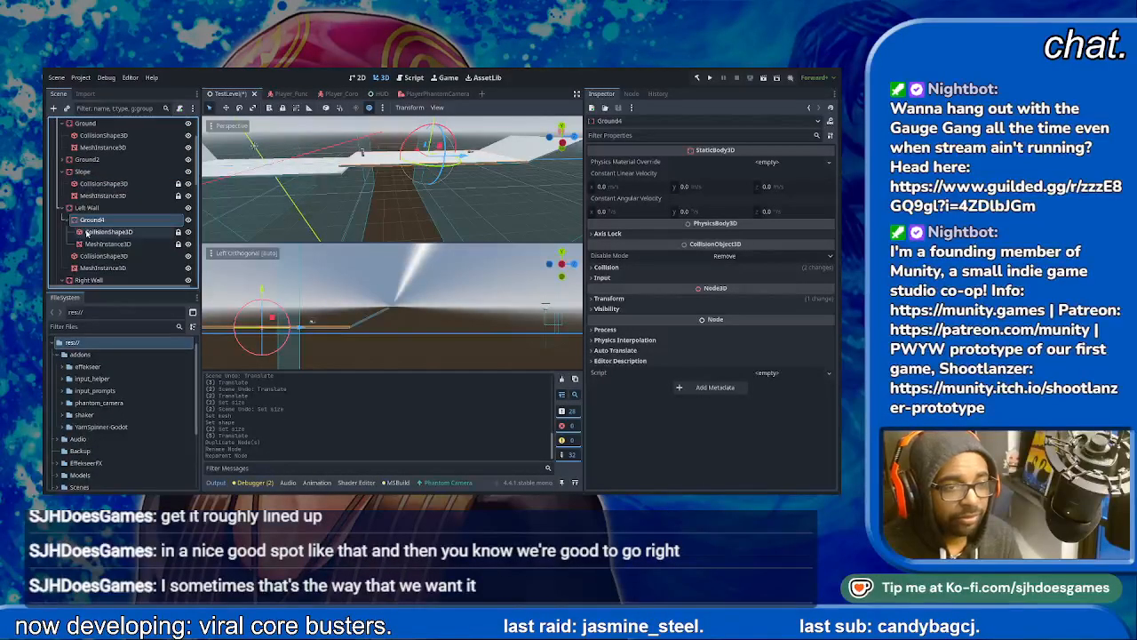
key(ctrl+z)
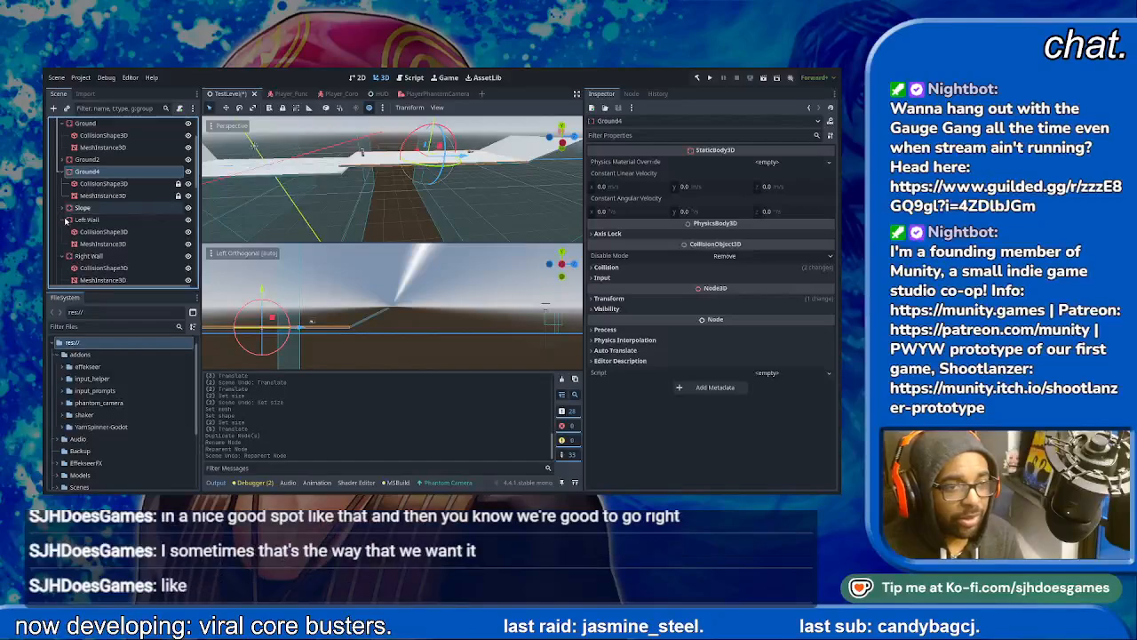
- Reorder the Terrain children so that Ground, Ground2, Slope and Ground4 follow Right Wall in that order
click(66, 220)
click(63, 220)
click(62, 232)
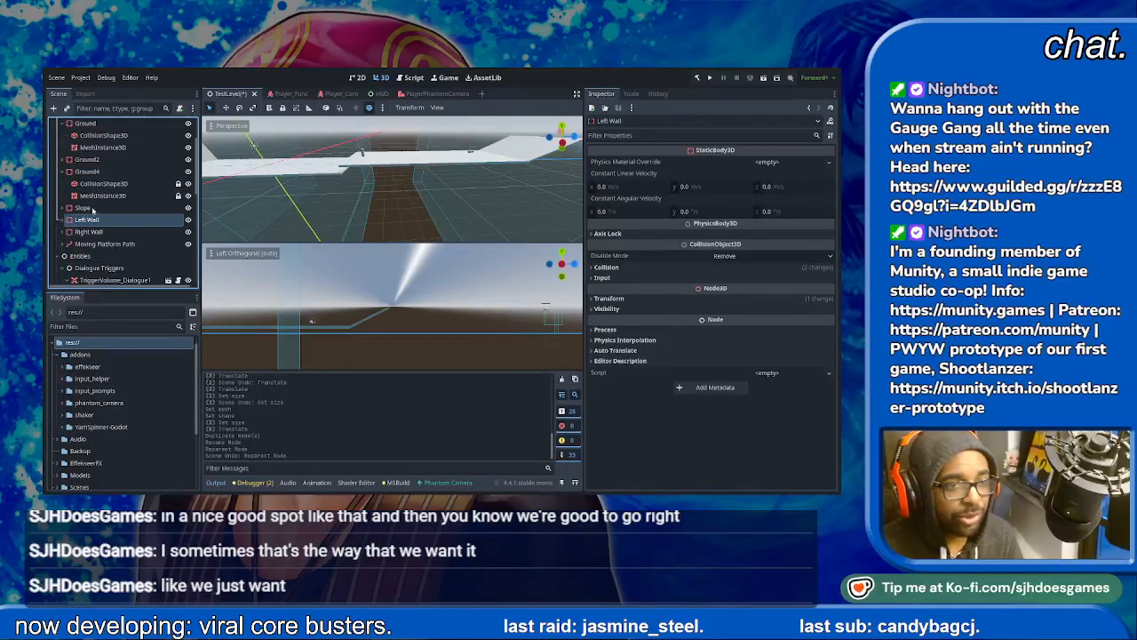
scroll(91, 210, up, 1)
click(85, 143)
ctrl+click(84, 180)
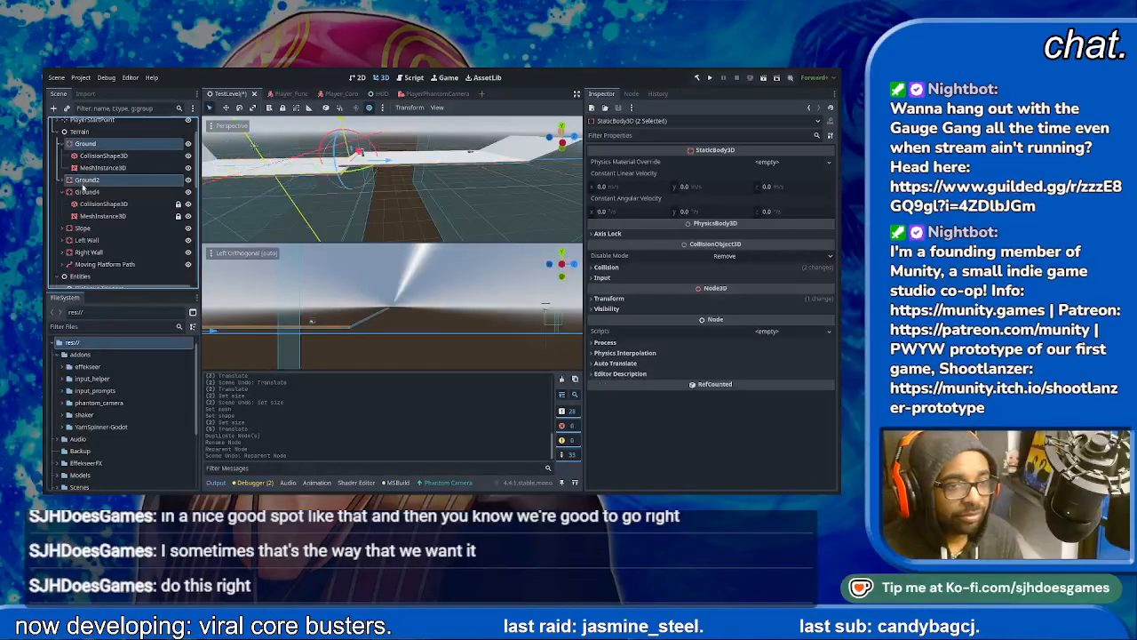
ctrl+click(85, 192)
drag(91, 144, 86, 259)
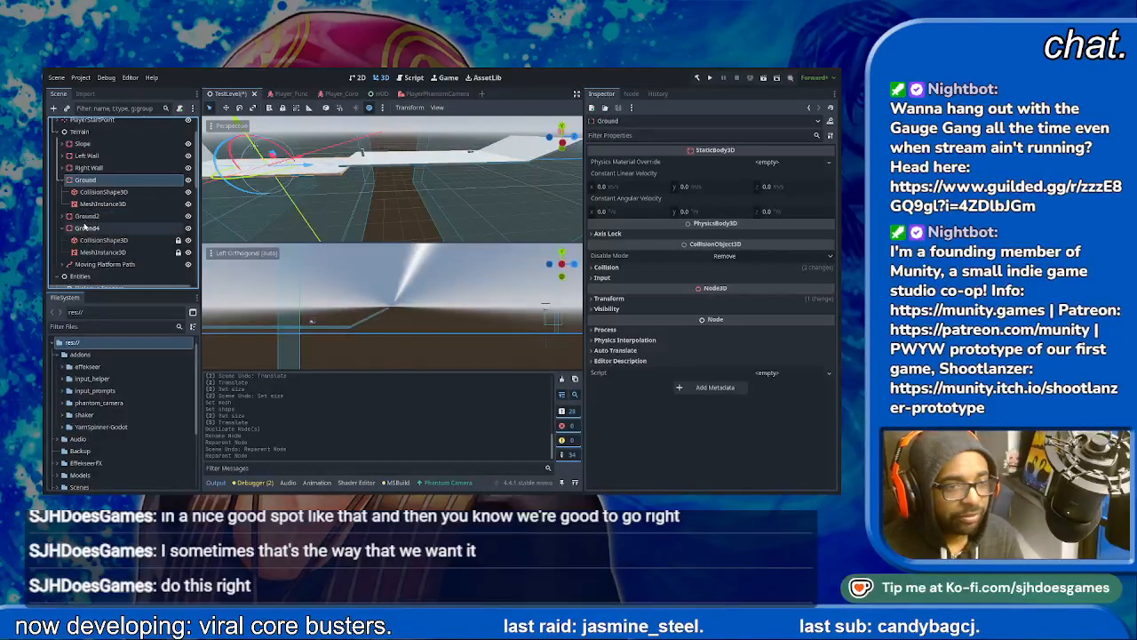
click(78, 143)
drag(93, 156, 107, 223)
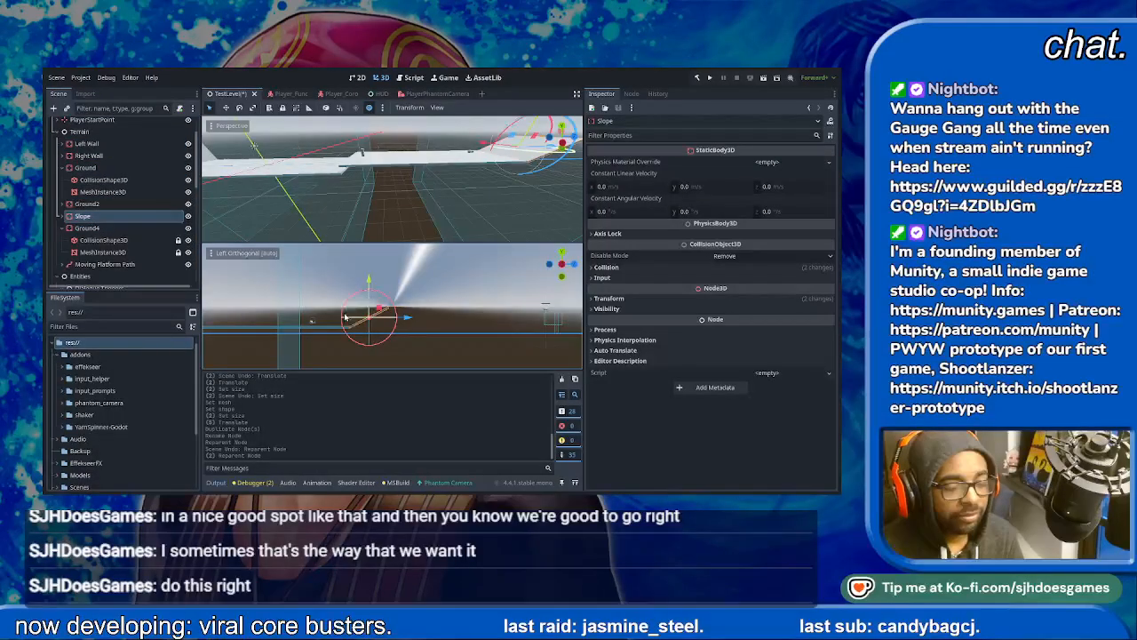
- Move Ground4 along Z past the ramp and raise it so its near edge meets the upper end of Slope
click(111, 229)
drag(312, 332, 522, 335)
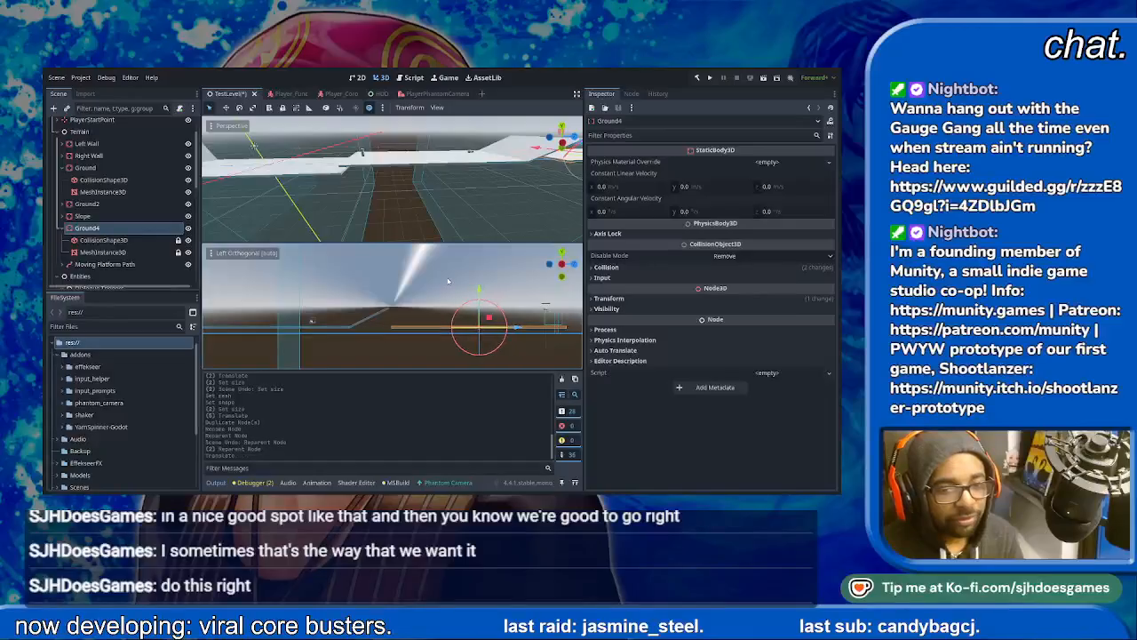
drag(487, 288, 476, 268)
scroll(462, 311, up, 3)
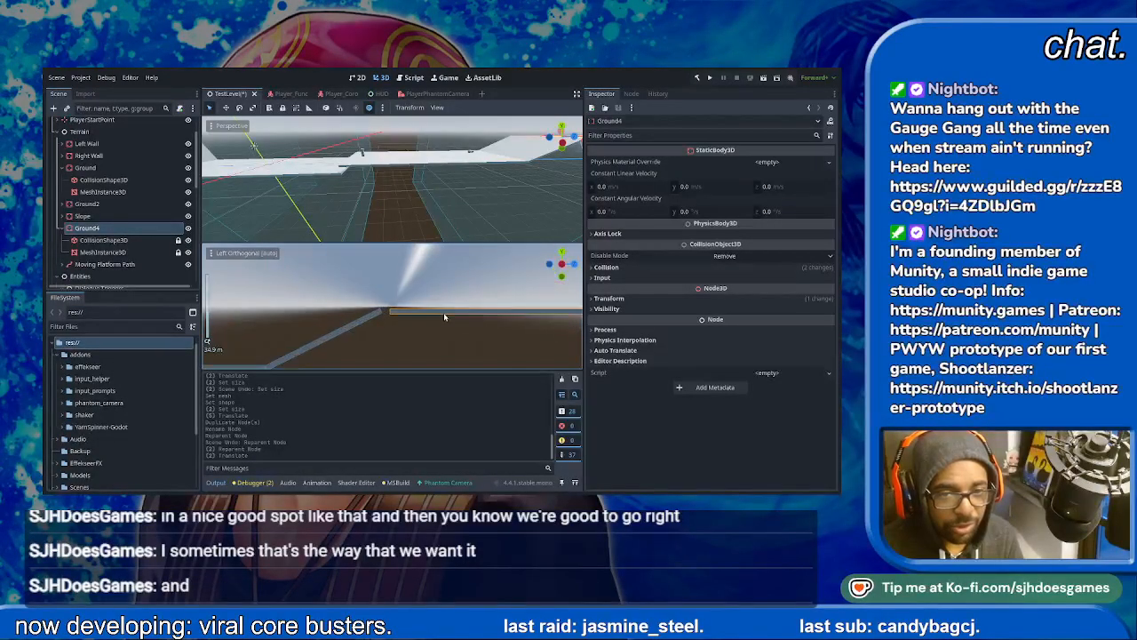
scroll(459, 318, down, 5)
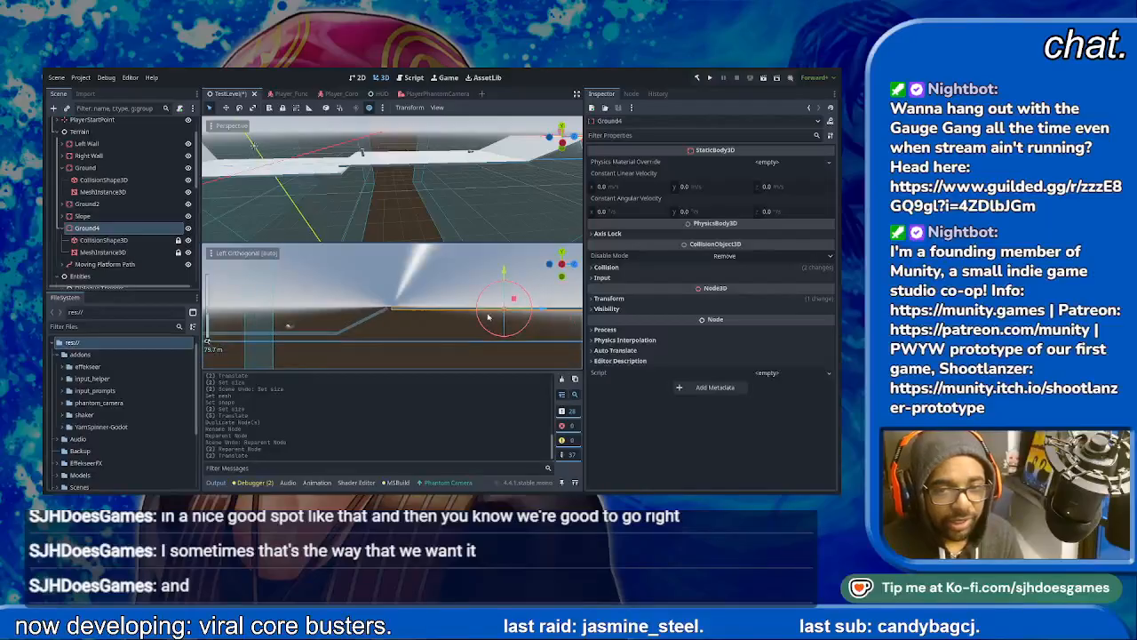
drag(542, 310, 536, 310)
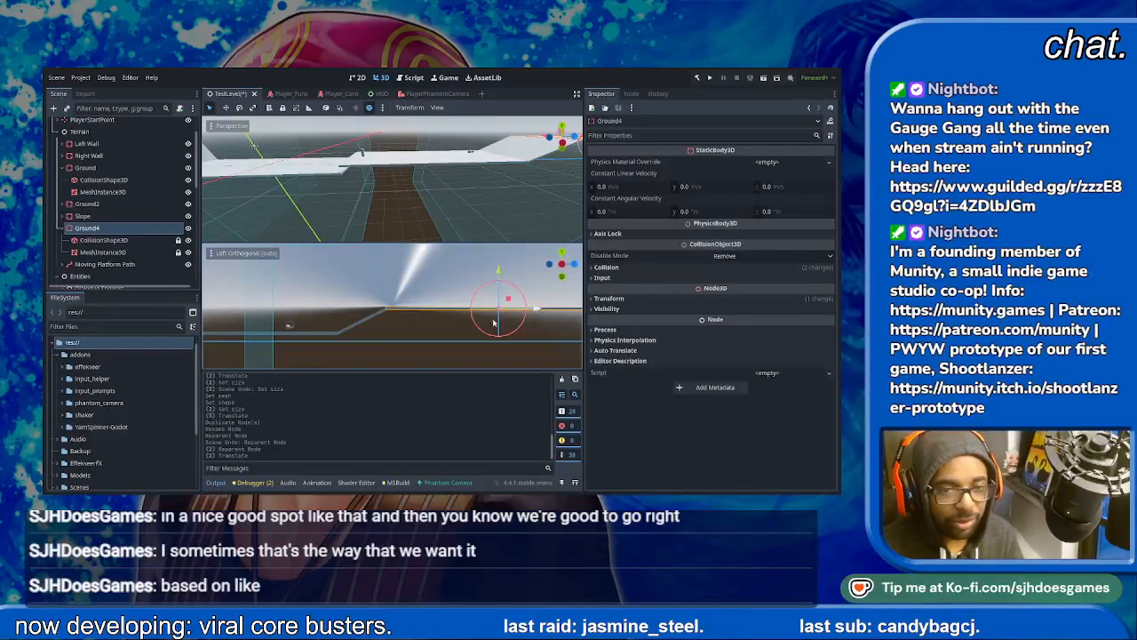
click(397, 318)
scroll(399, 317, up, 3)
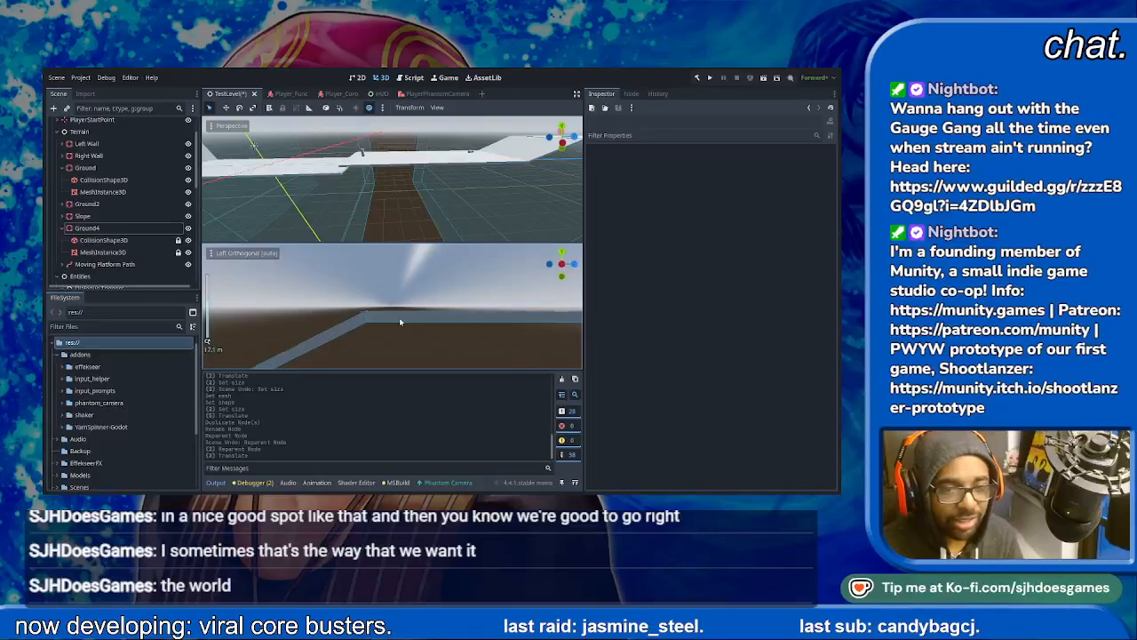
scroll(399, 317, down, 5)
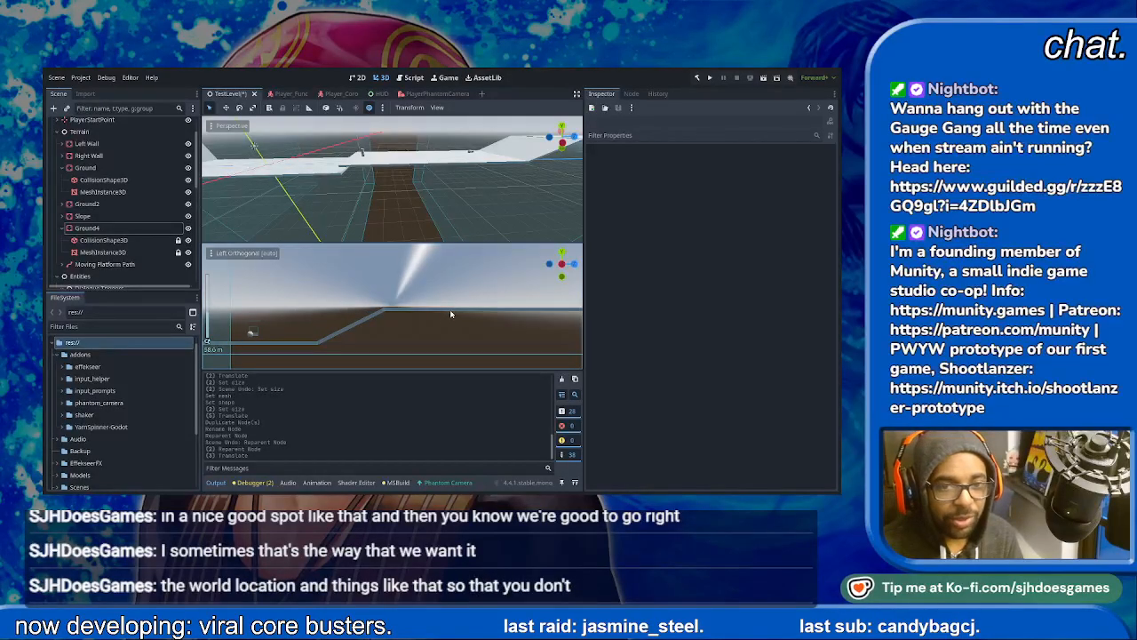
- Fine-tune Ground4's position against the upper end of Slope and save the TestLevel scene
scroll(450, 313, down, 2)
shift+middle_drag(471, 313, 421, 310)
shift+middle_drag(466, 147, 505, 233)
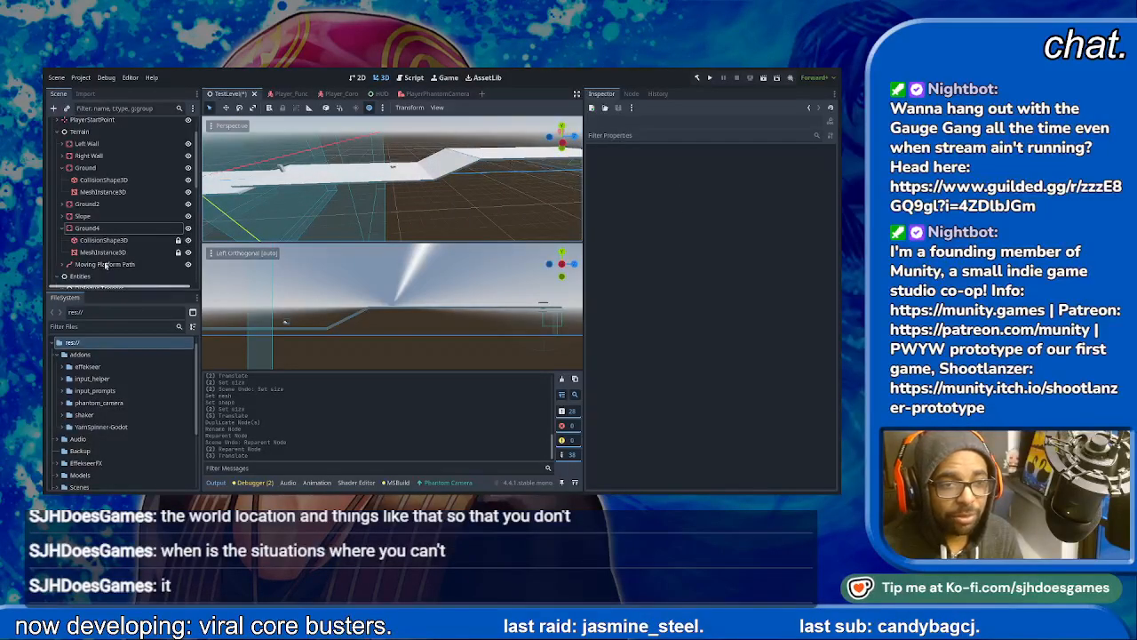
click(86, 228)
drag(505, 310, 505, 309)
click(363, 328)
scroll(363, 328, up, 15)
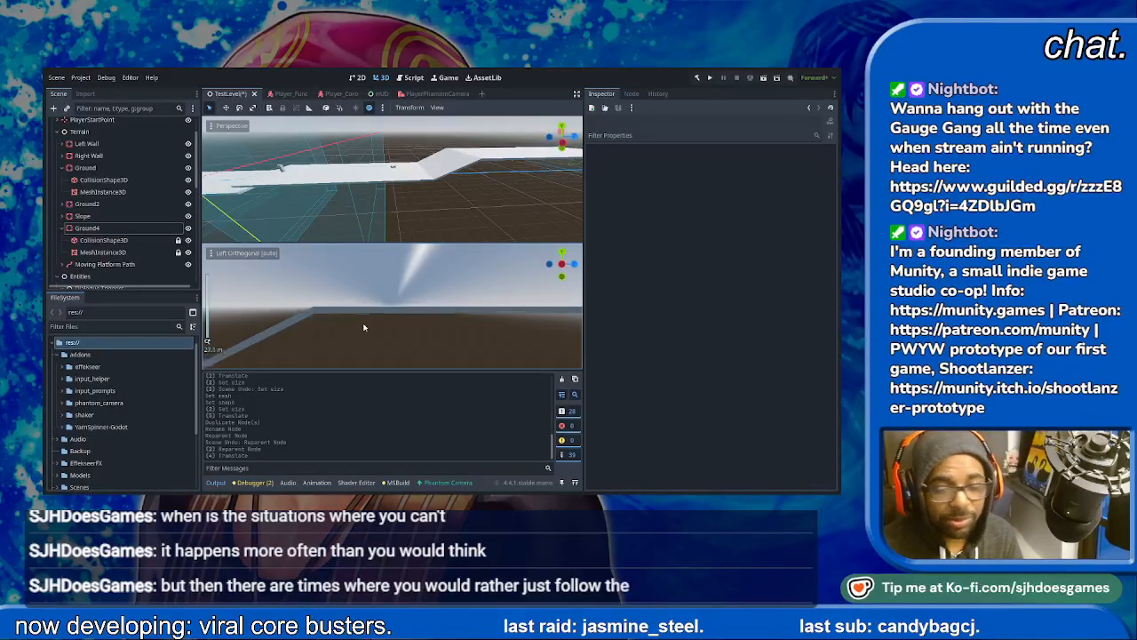
scroll(364, 328, down, 15)
key(ctrl+s)
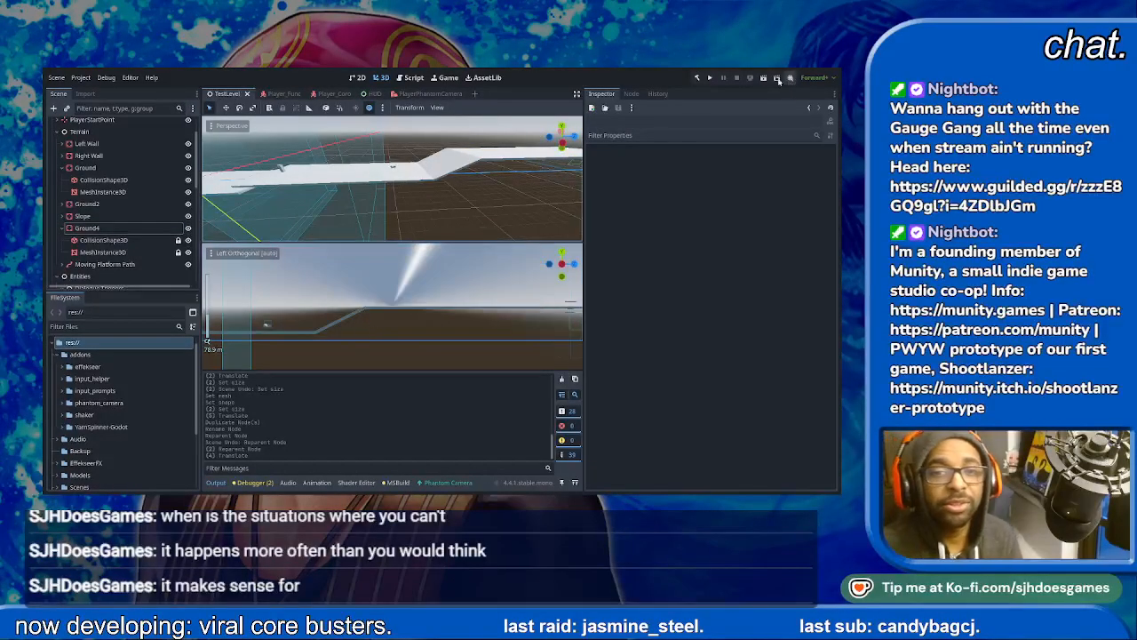
- Run the TestLevel scene, skip the opening dialogue and take the player past the first jump onto the next ground section
click(763, 79)
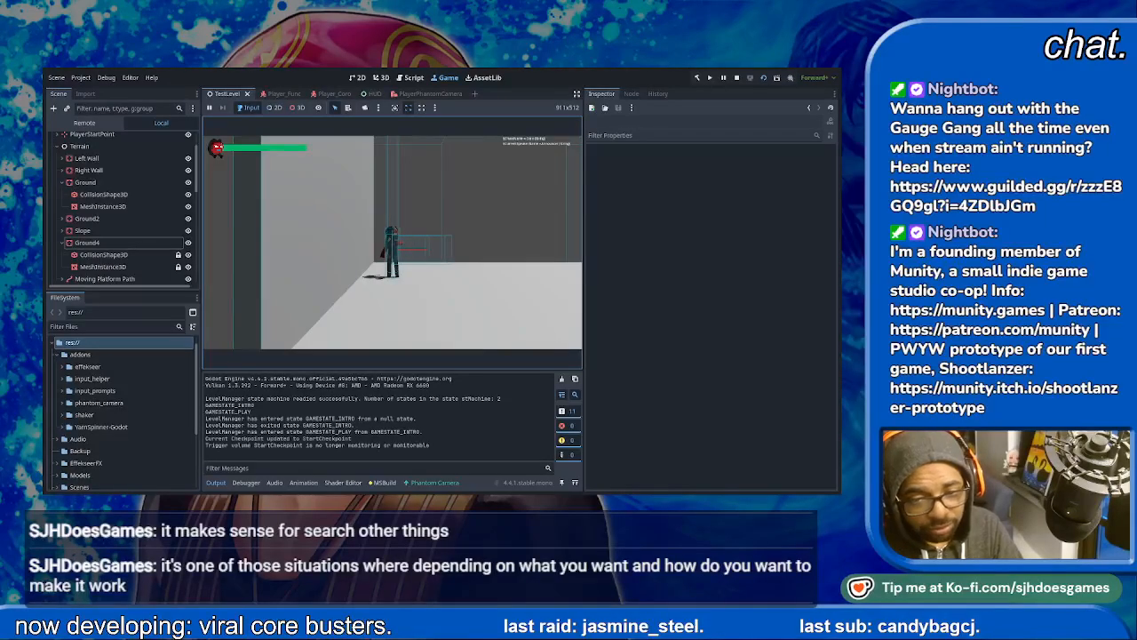
key(Return)
key(Return)
key(Return)
key(Right)
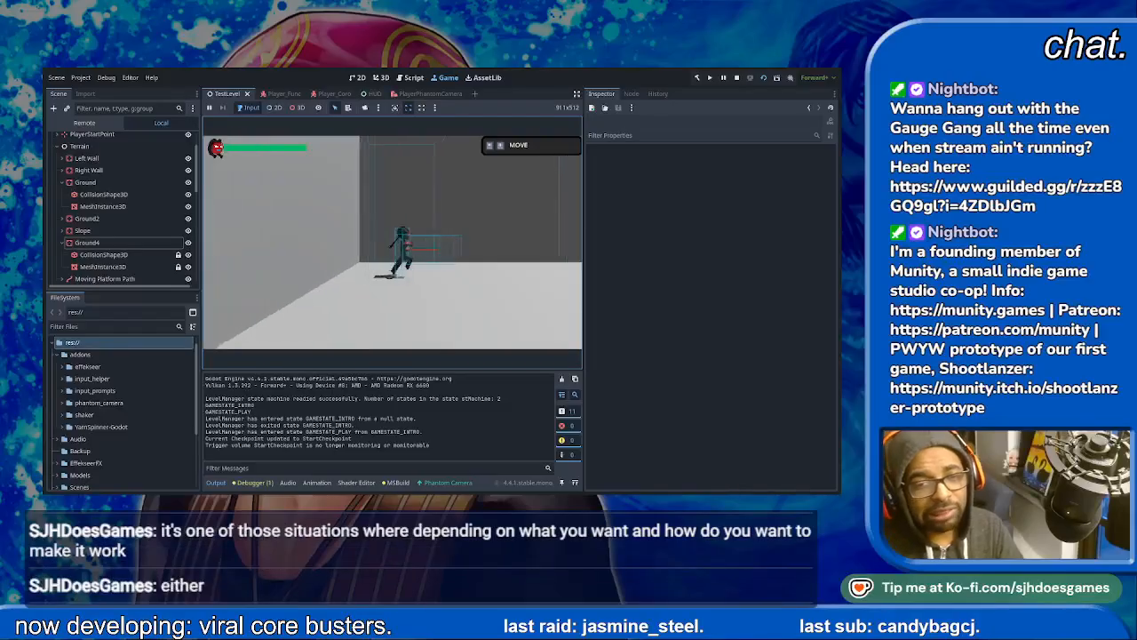
key(Right)
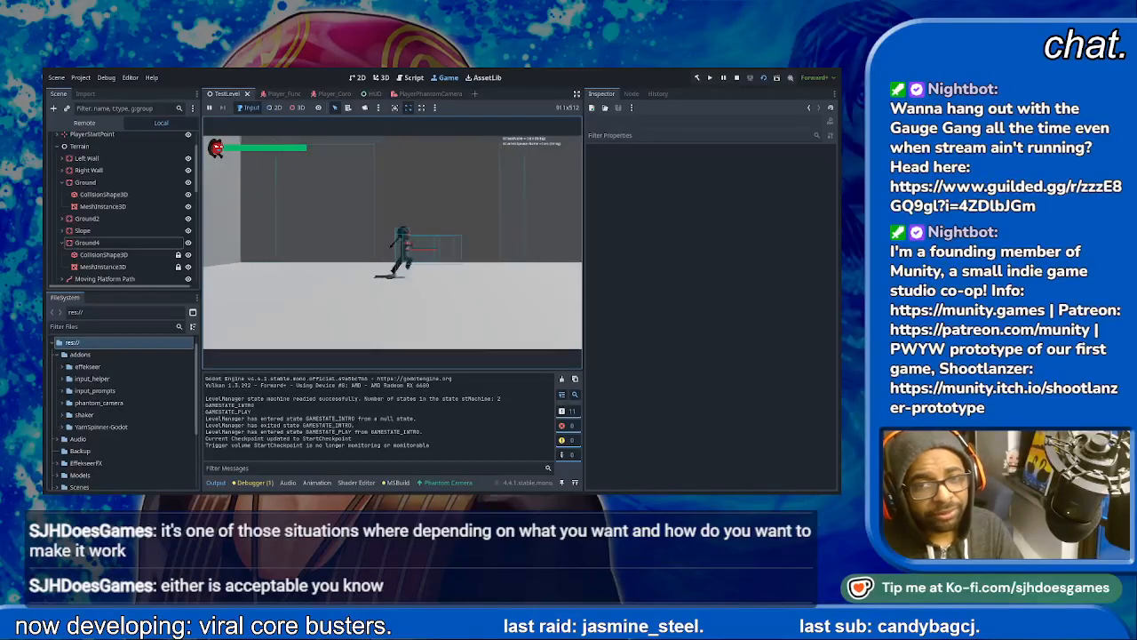
key(Right)
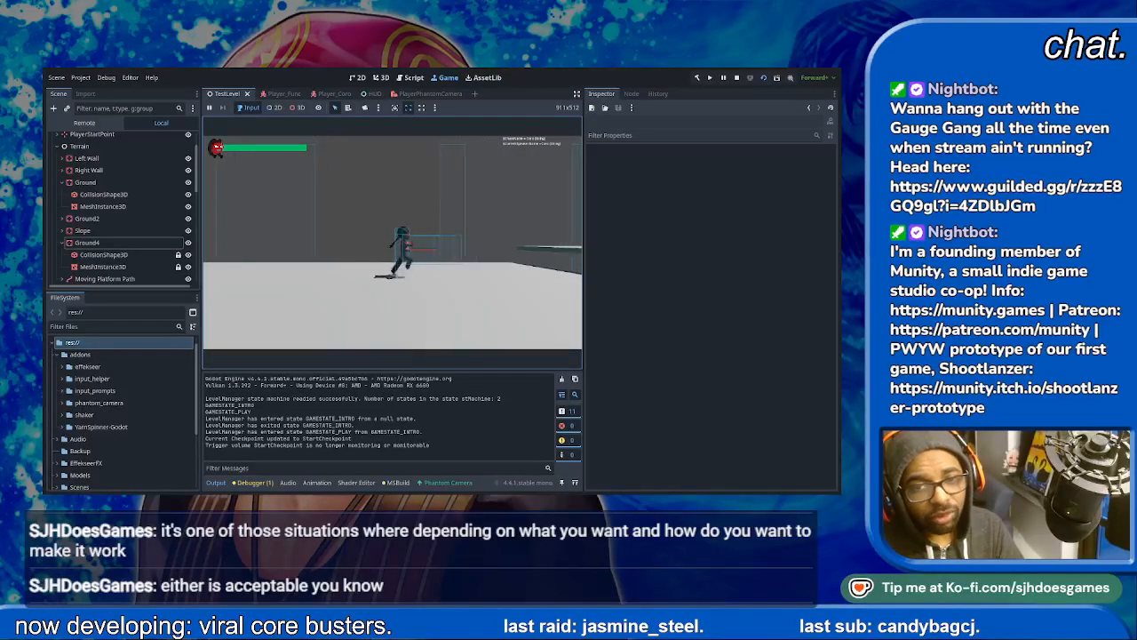
key(Right)
key(space)
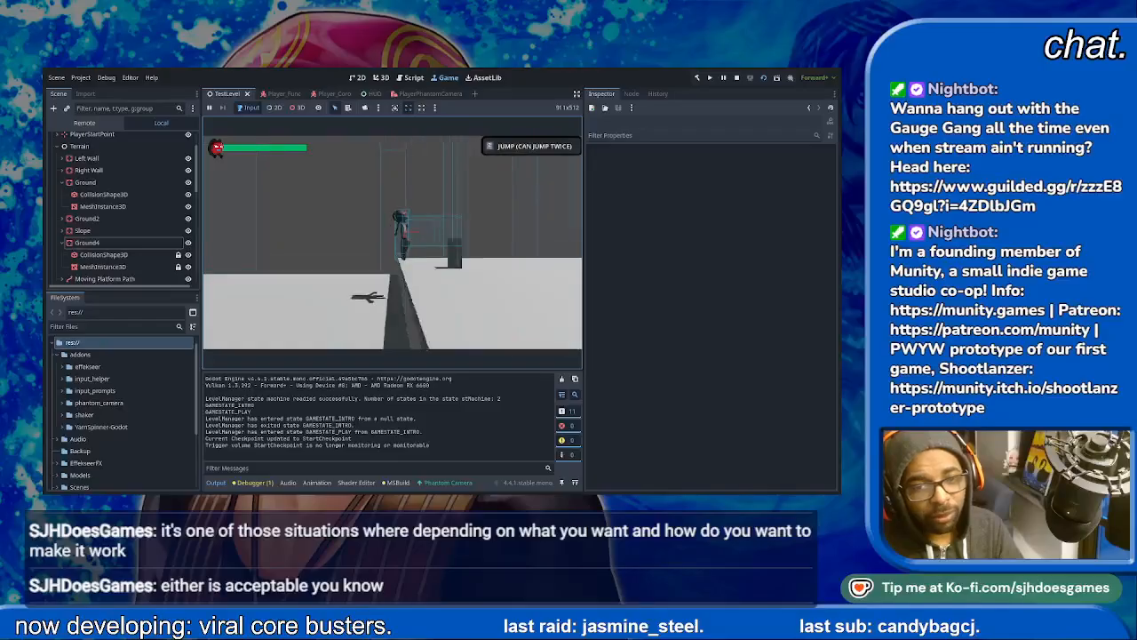
key(Right)
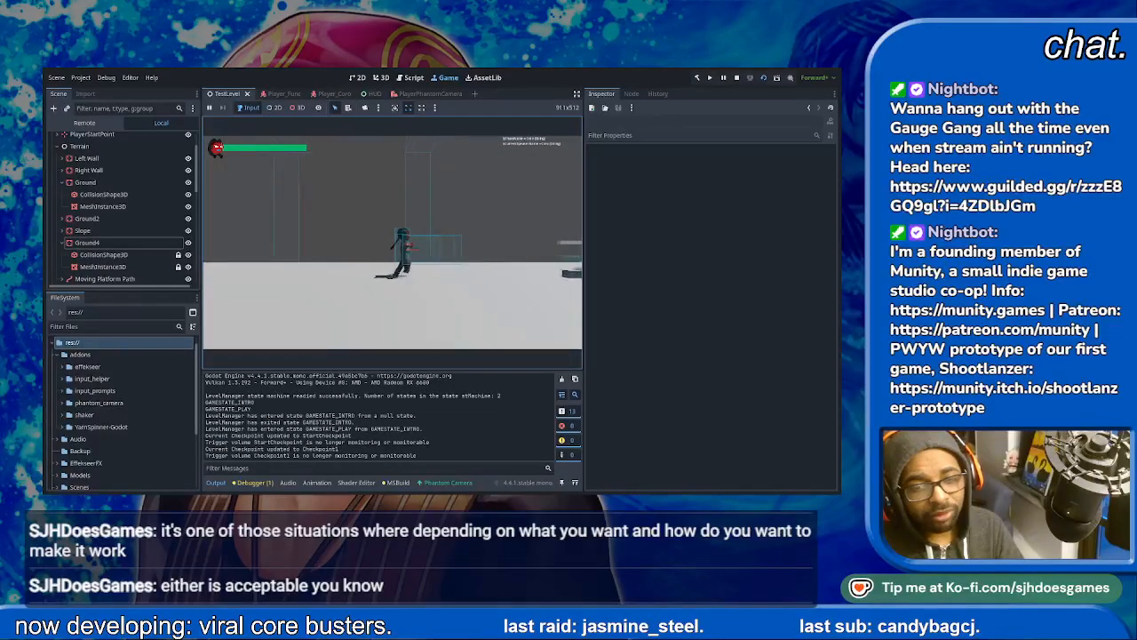
- Attack the Hopper enemy in the running game and take the player up Slope onto the Ground4 platform
key(Right)
key(Right)
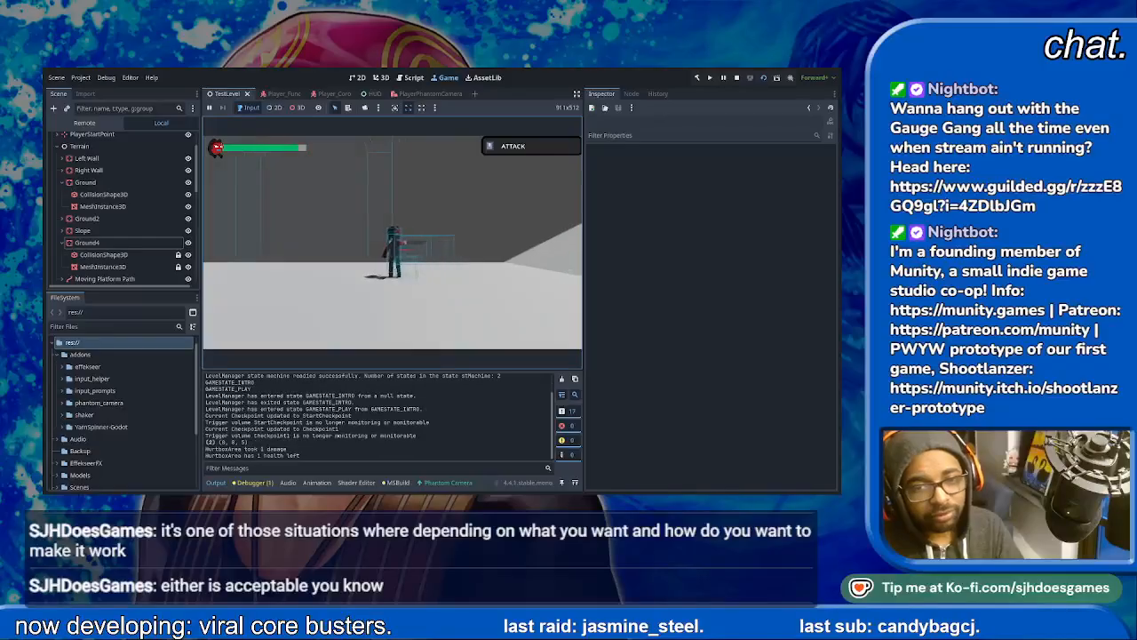
key(j)
key(Right)
key(Right)
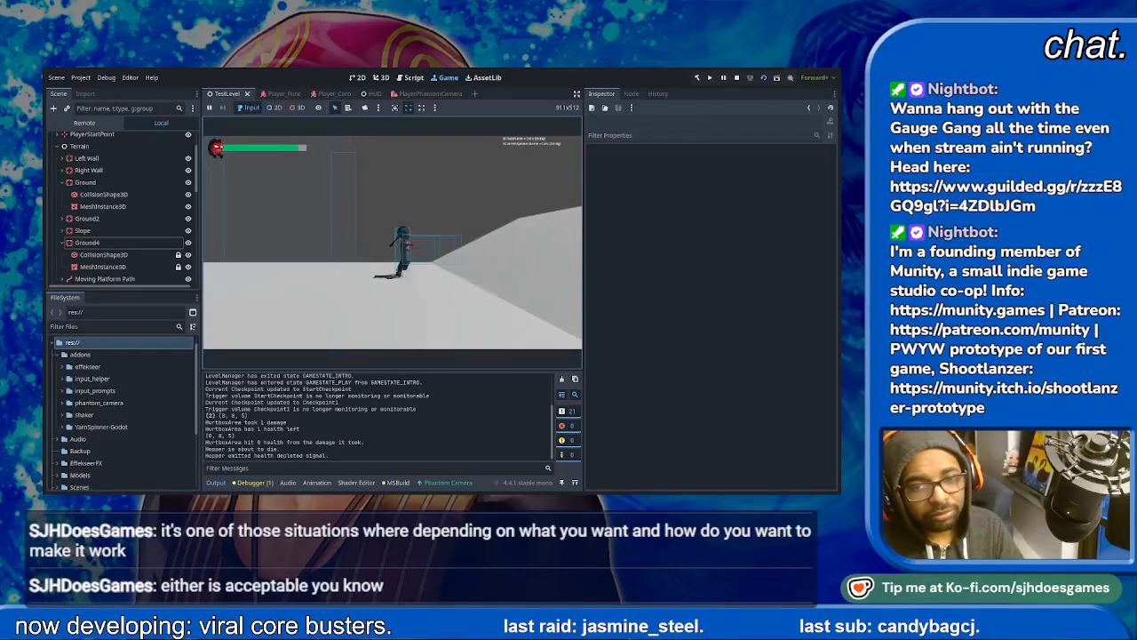
key(Right)
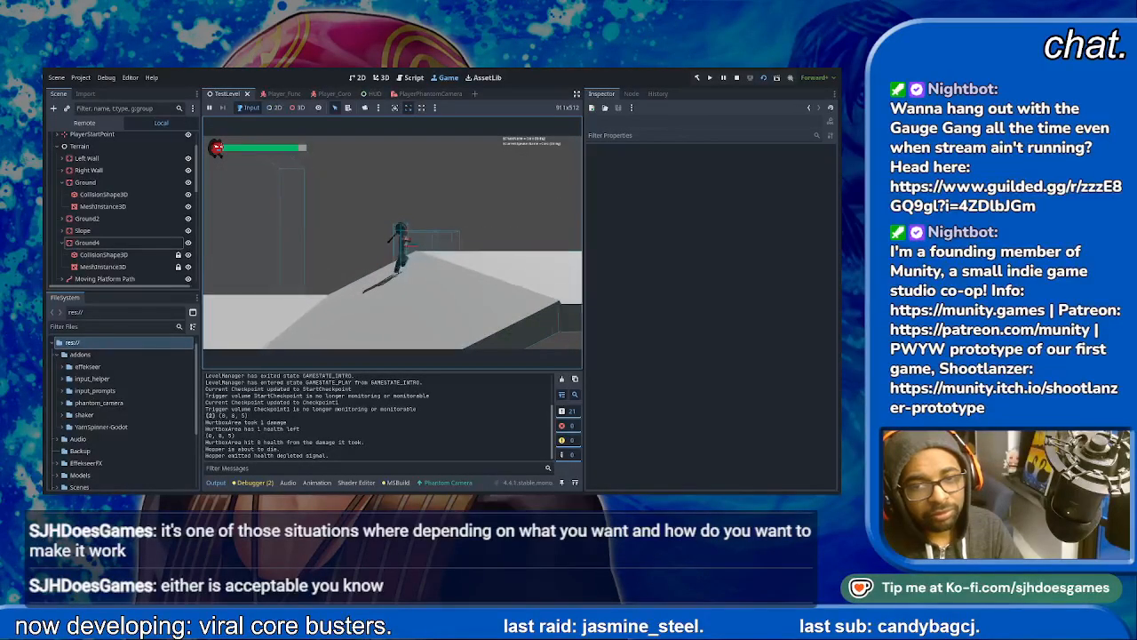
key(Right)
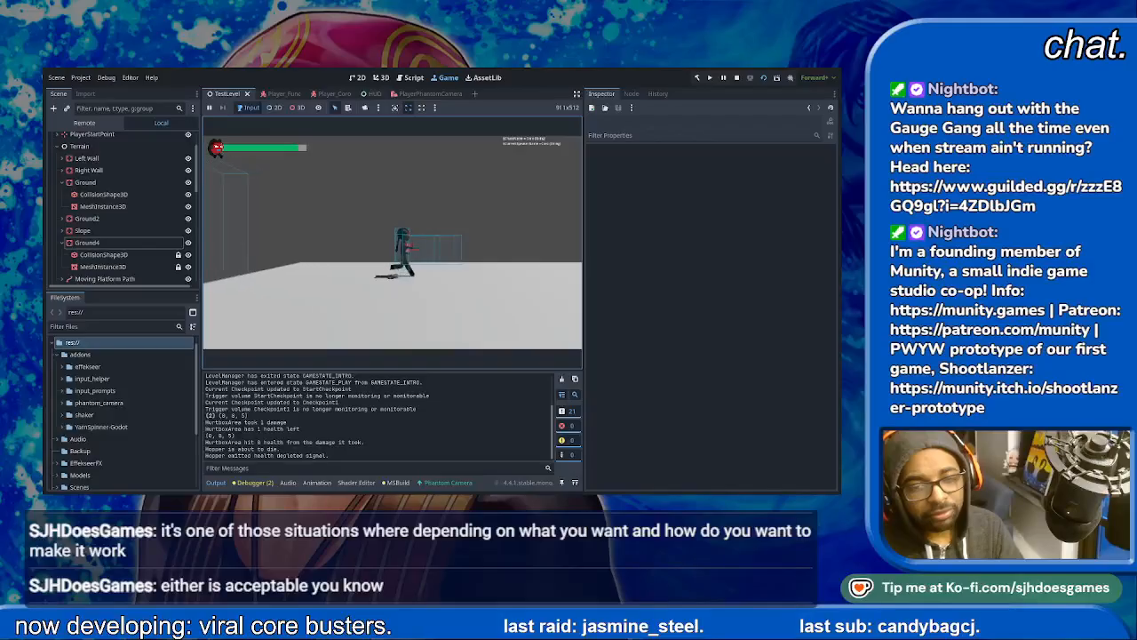
key(Right)
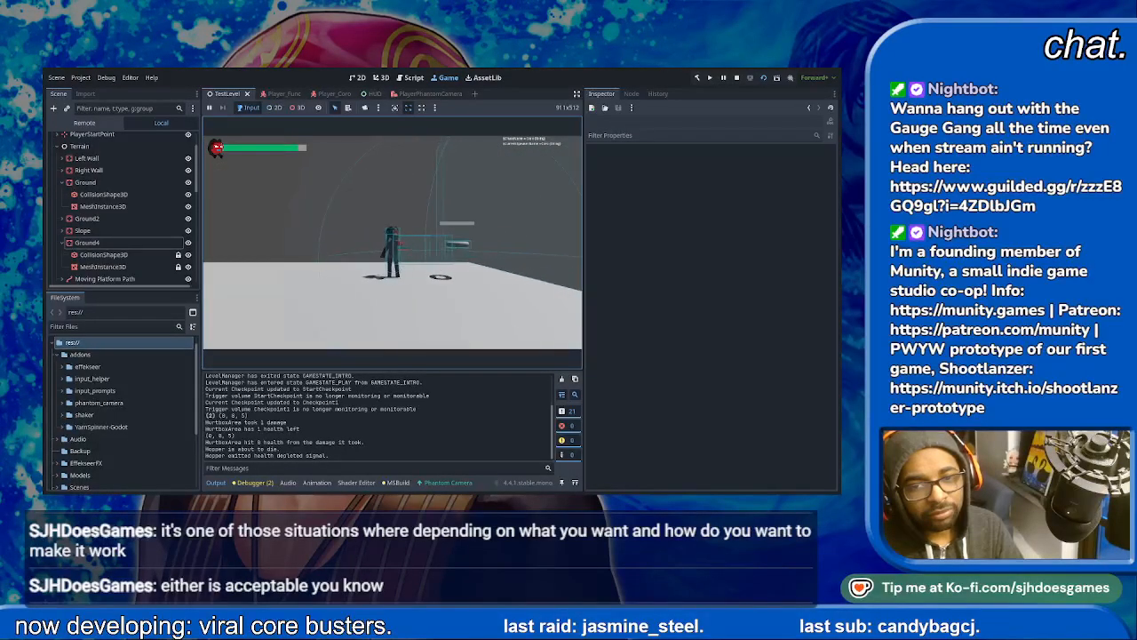
- Fight the Spycloud enemy on Ground4 with jumps and attacks, and stop the playtest
key(space)
key(space)
key(j)
key(j)
key(j)
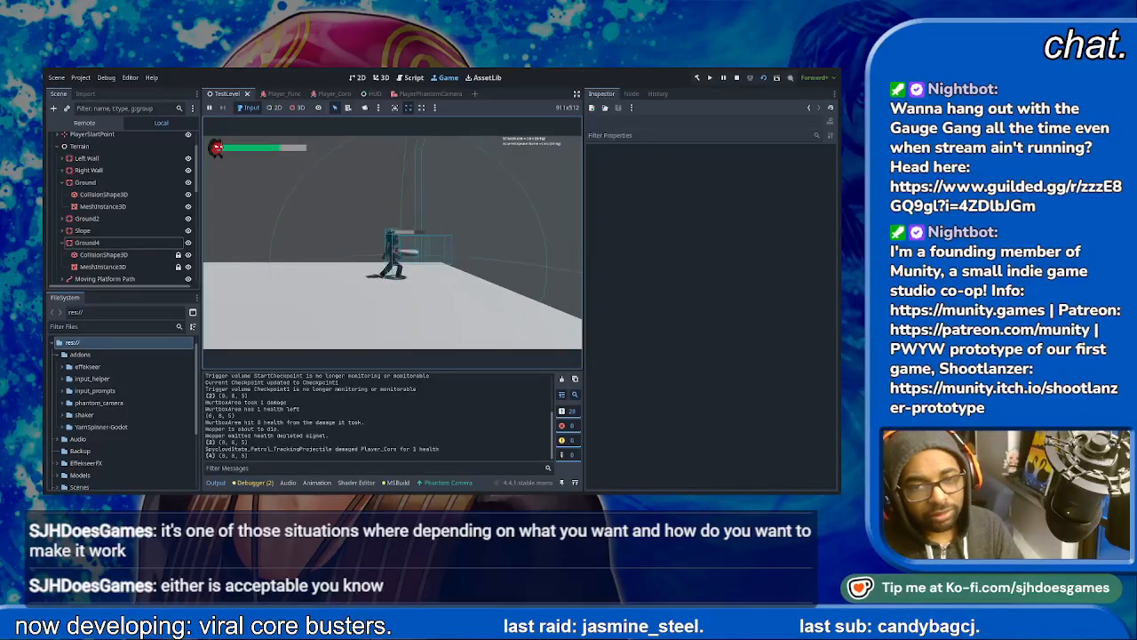
key(space)
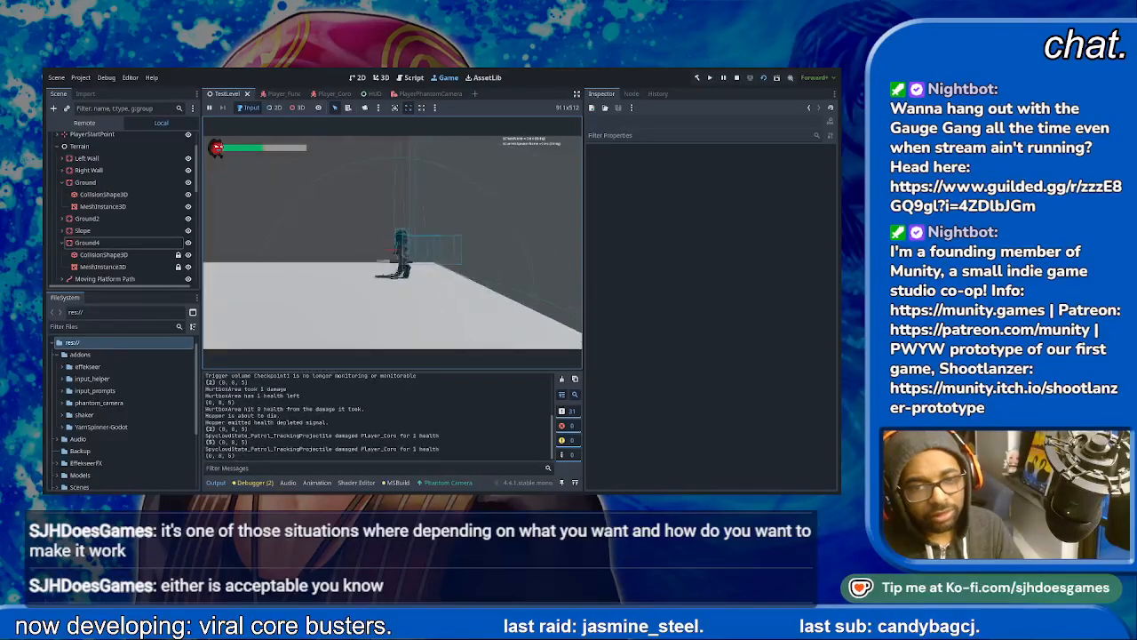
key(j)
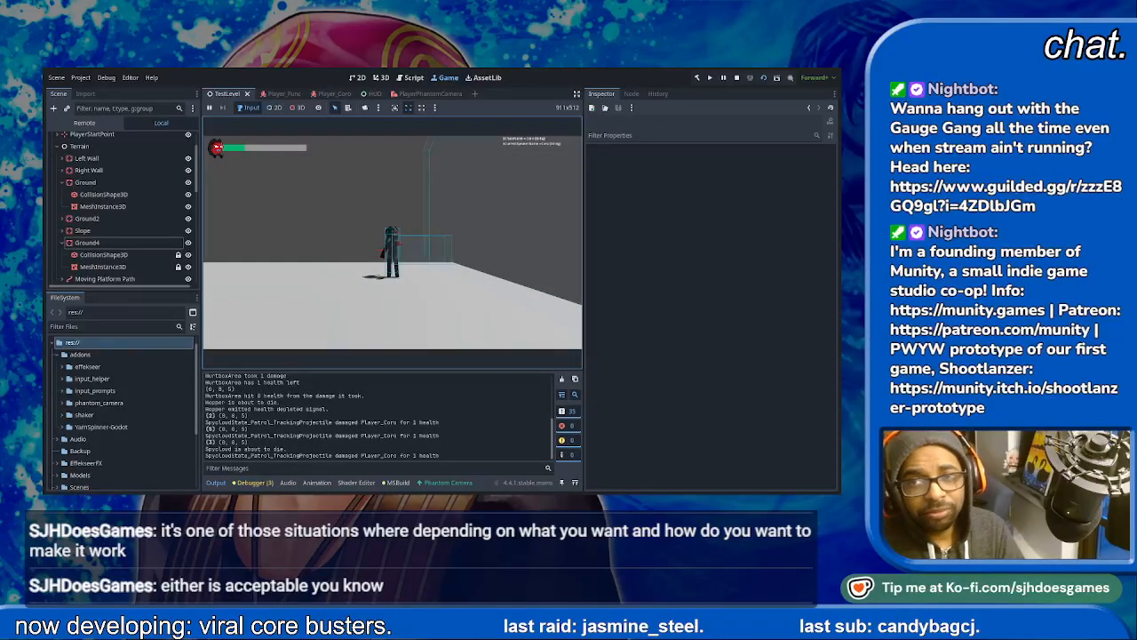
key(F8)
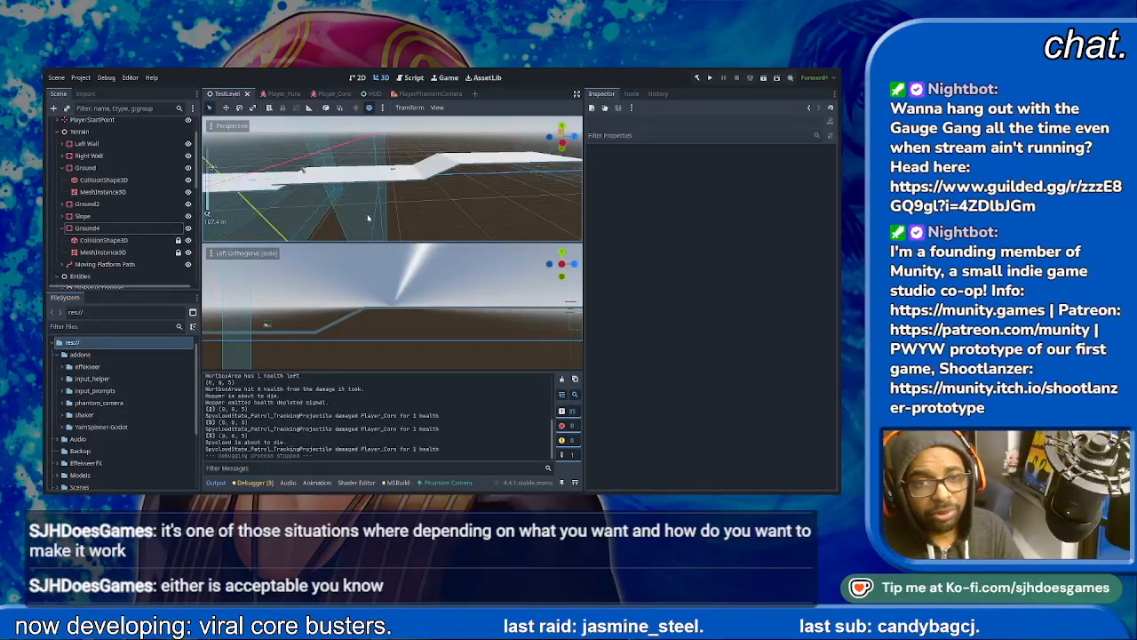
- Move TriggerVolume_Dialogue2 back along Z so it sits on the Ground4 section closer to Slope
scroll(109, 254, down, 8)
scroll(109, 254, down, 2)
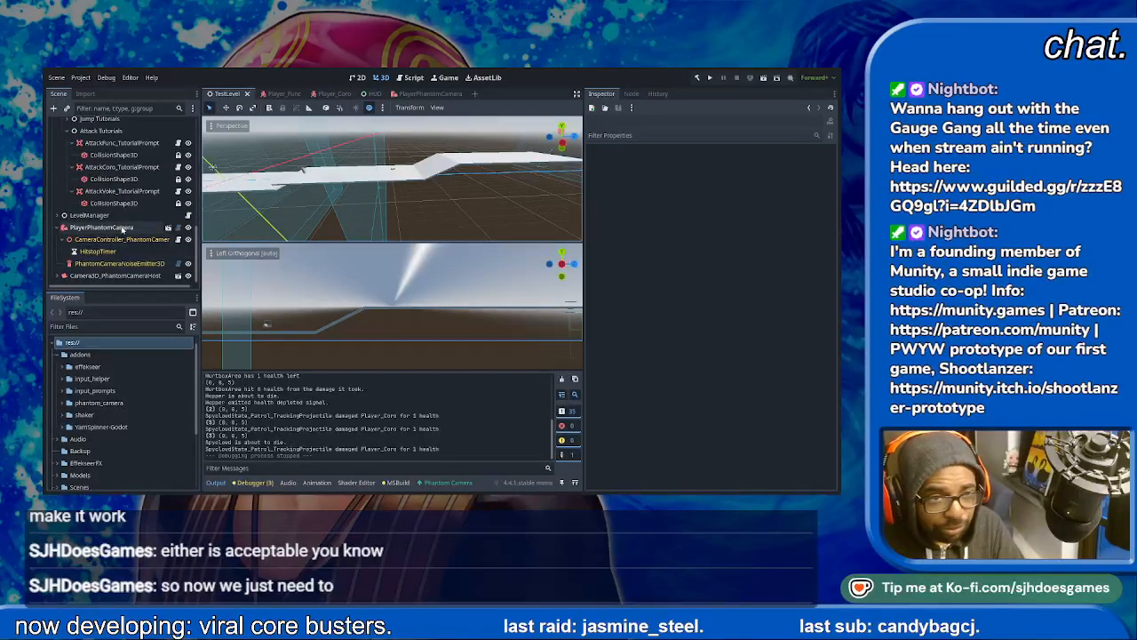
scroll(130, 225, up, 3)
scroll(131, 219, up, 2)
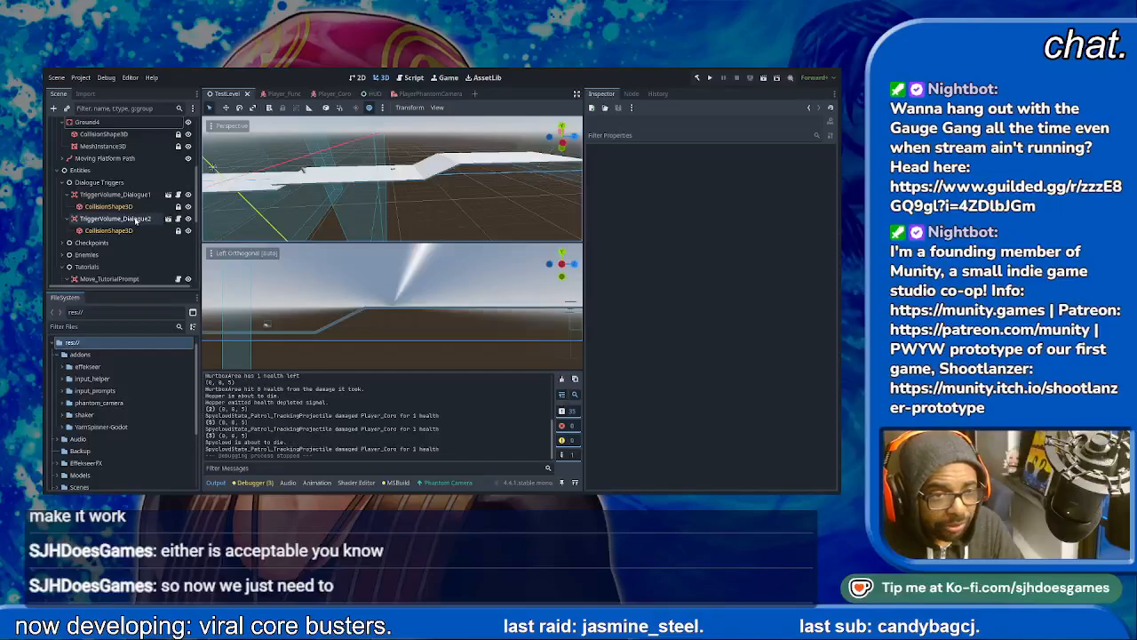
click(135, 219)
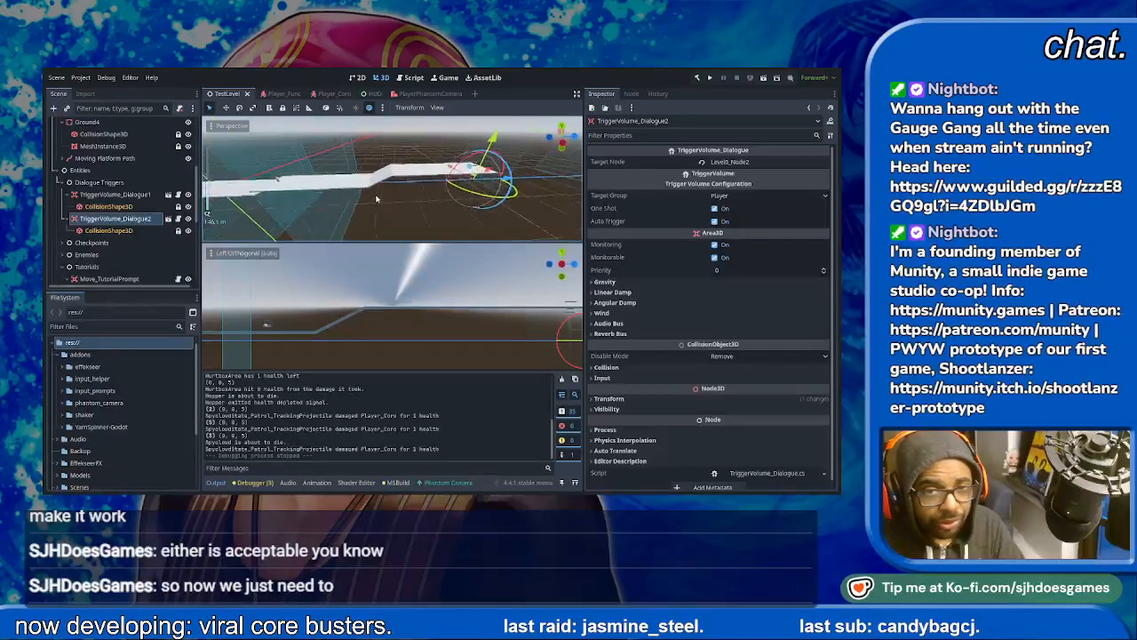
drag(507, 180, 452, 195)
middle_drag(452, 195, 395, 198)
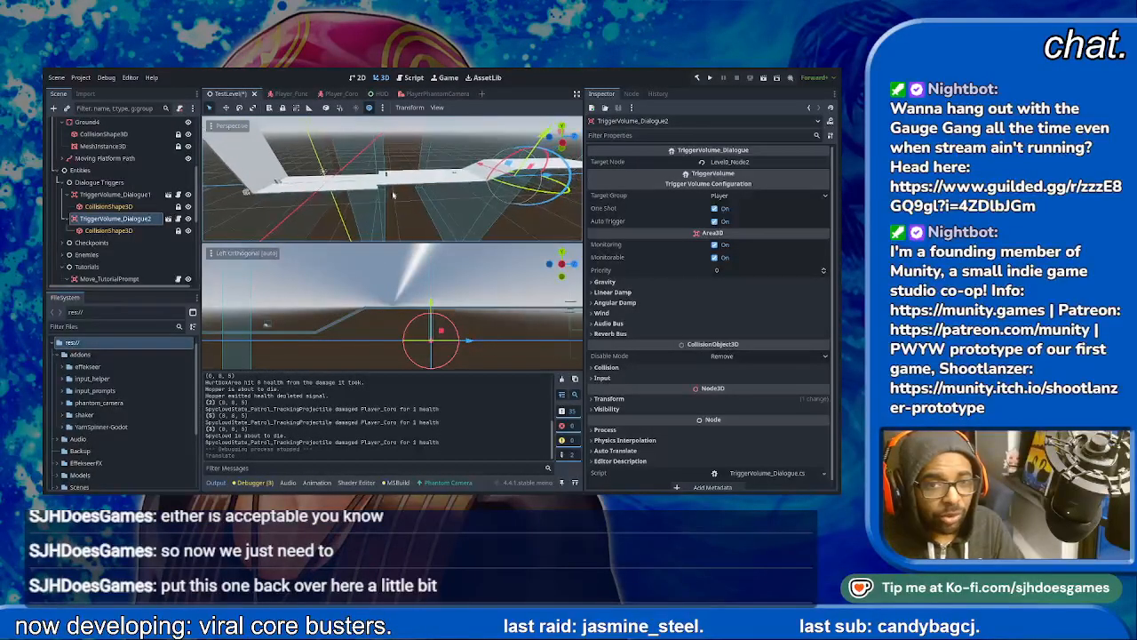
- Open the source scene of Checkpoint1 and set its collision box's Y size to 200 m
scroll(116, 222, down, 4)
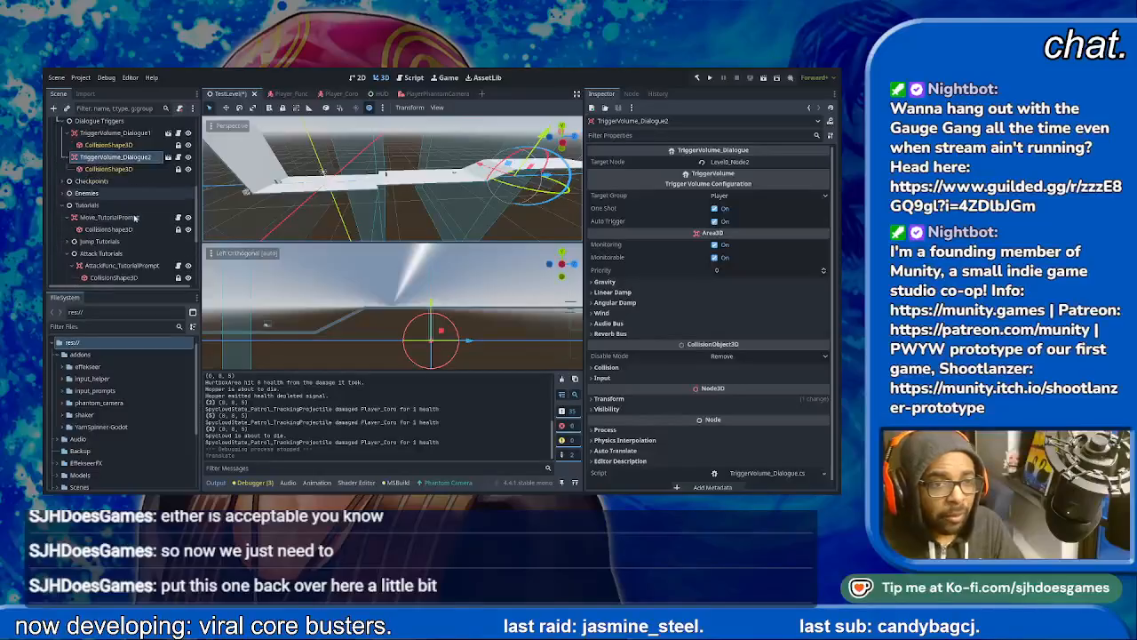
scroll(137, 226, up, 3)
click(93, 214)
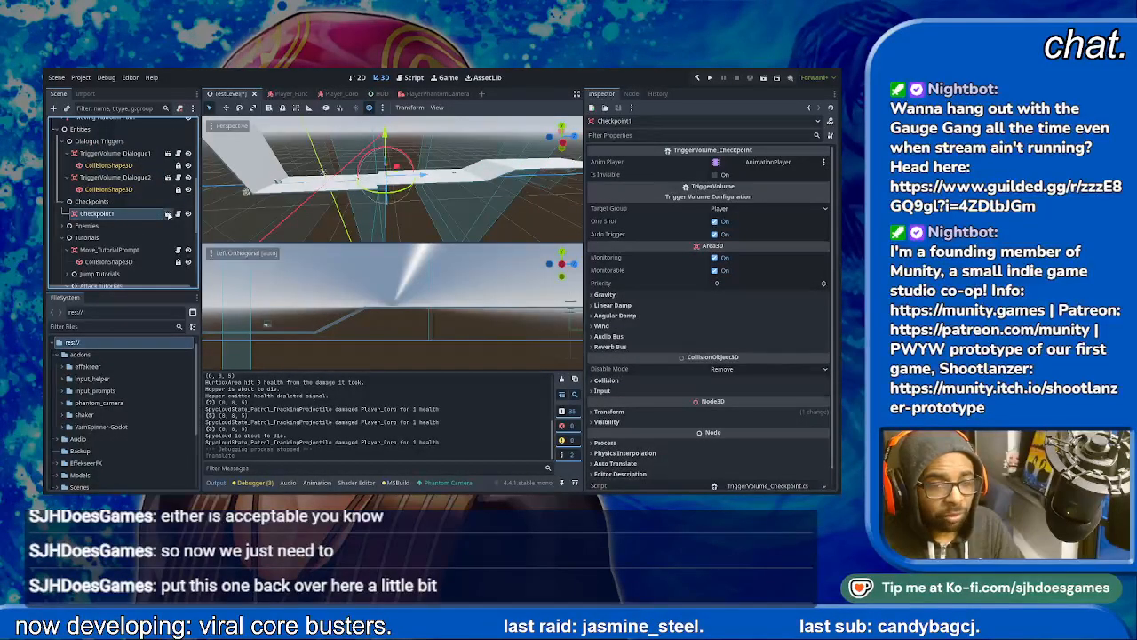
click(168, 214)
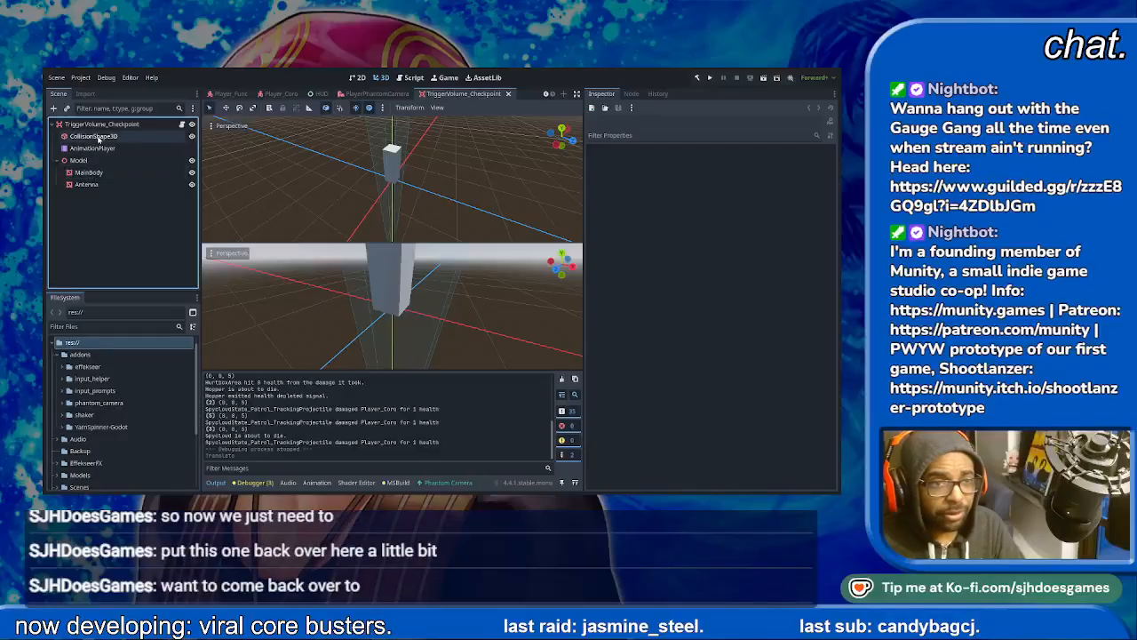
click(93, 136)
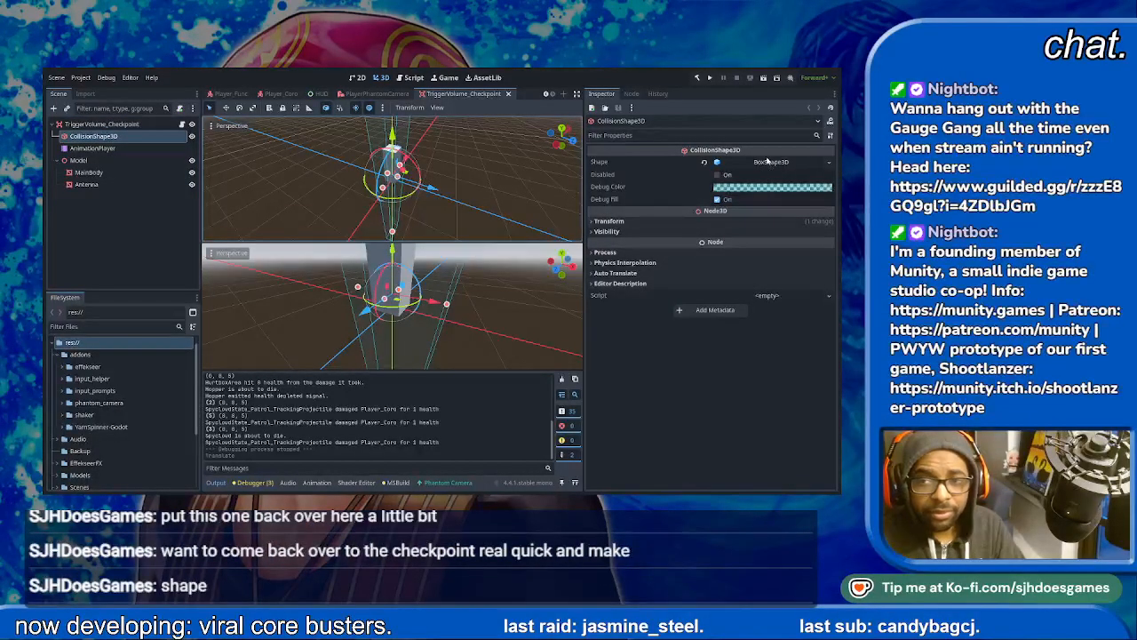
click(768, 161)
click(725, 188)
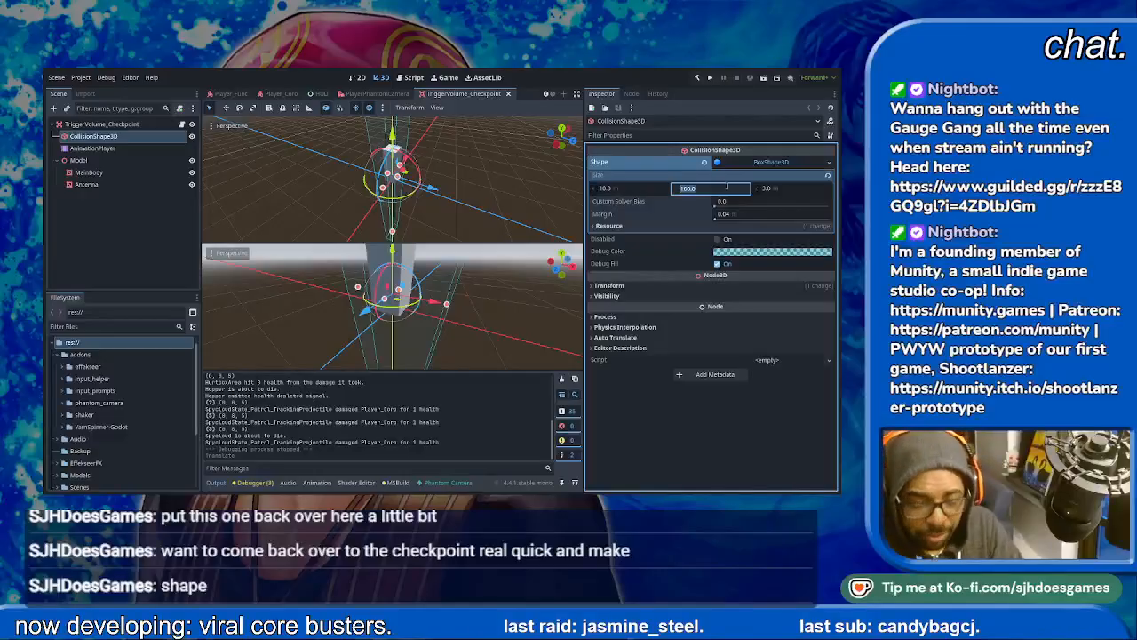
key(Return)
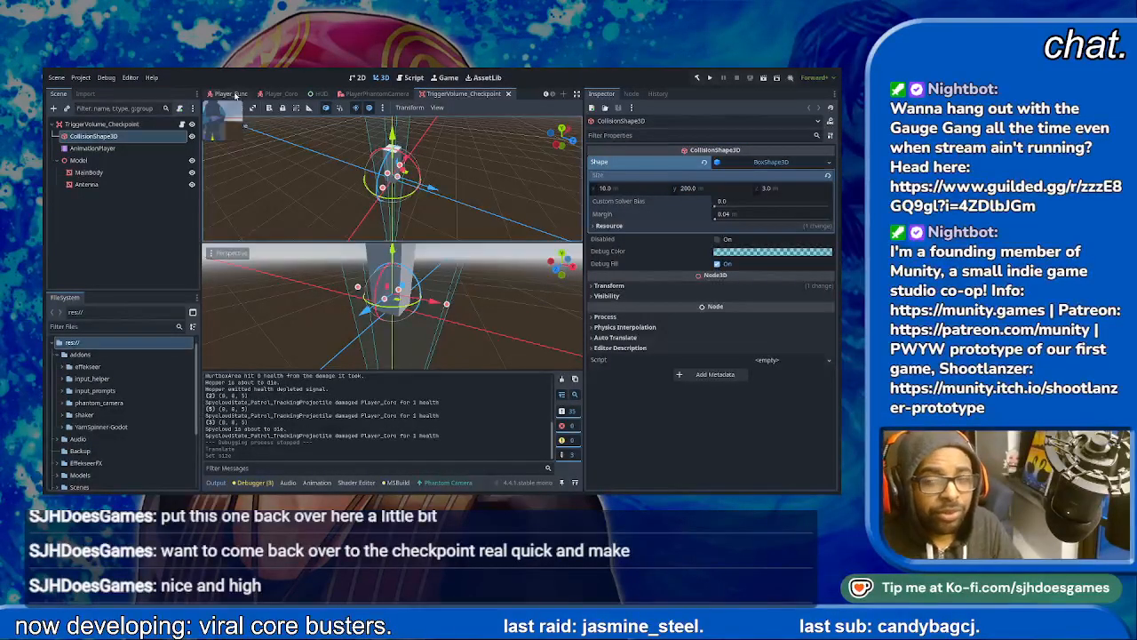
- Try a Z size of 5 m on the checkpoint's collision box and restore it to 3 m
click(793, 189)
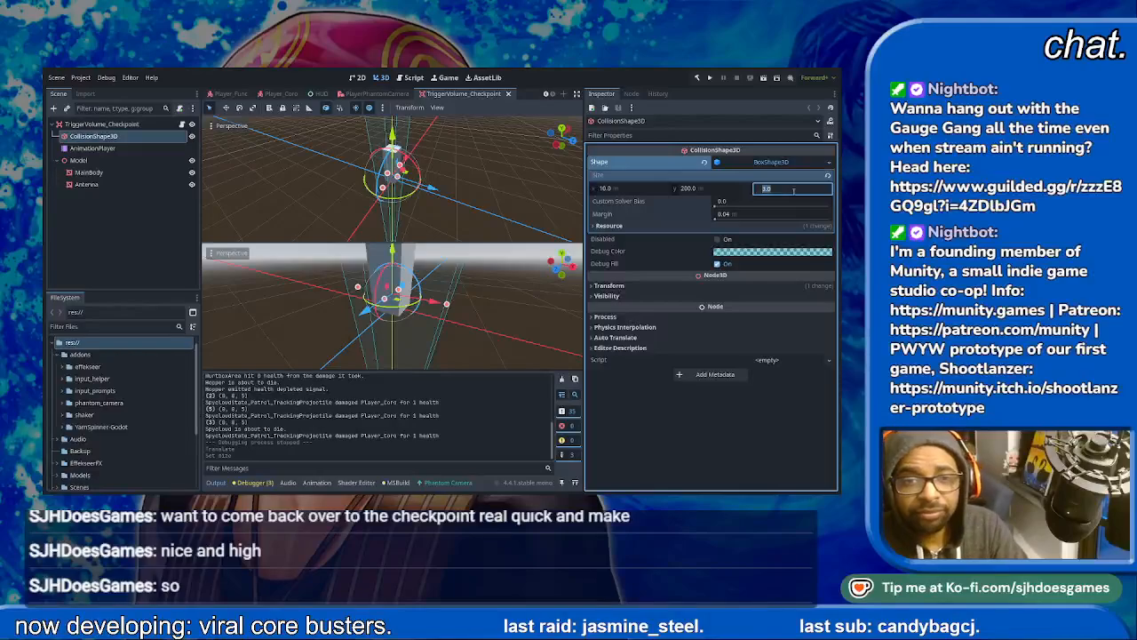
key(Return)
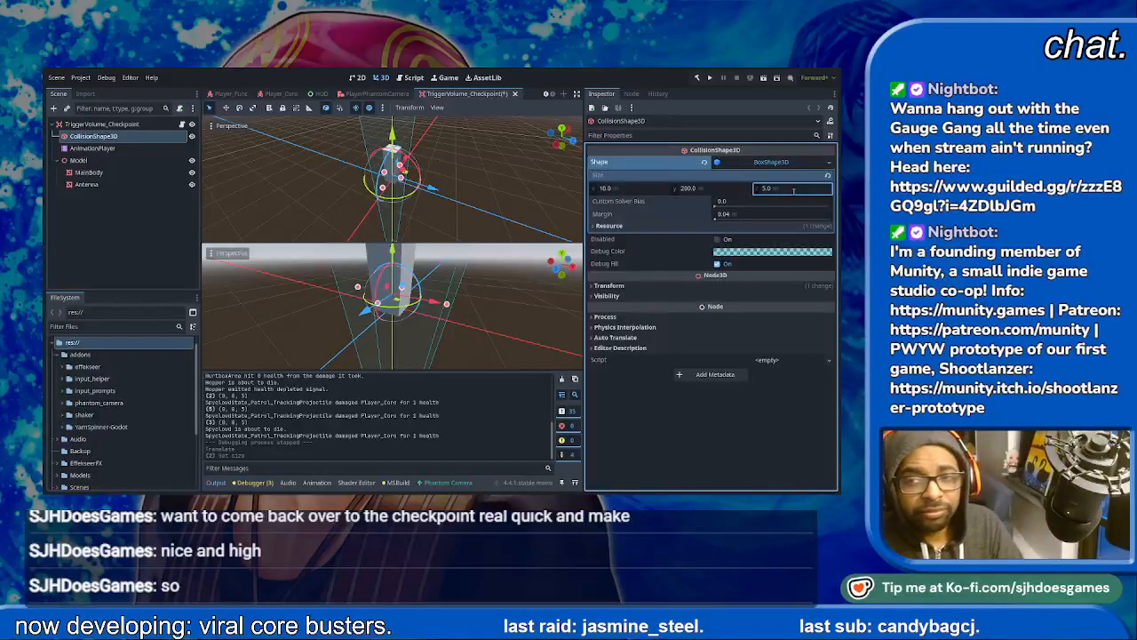
text(3)
key(Return)
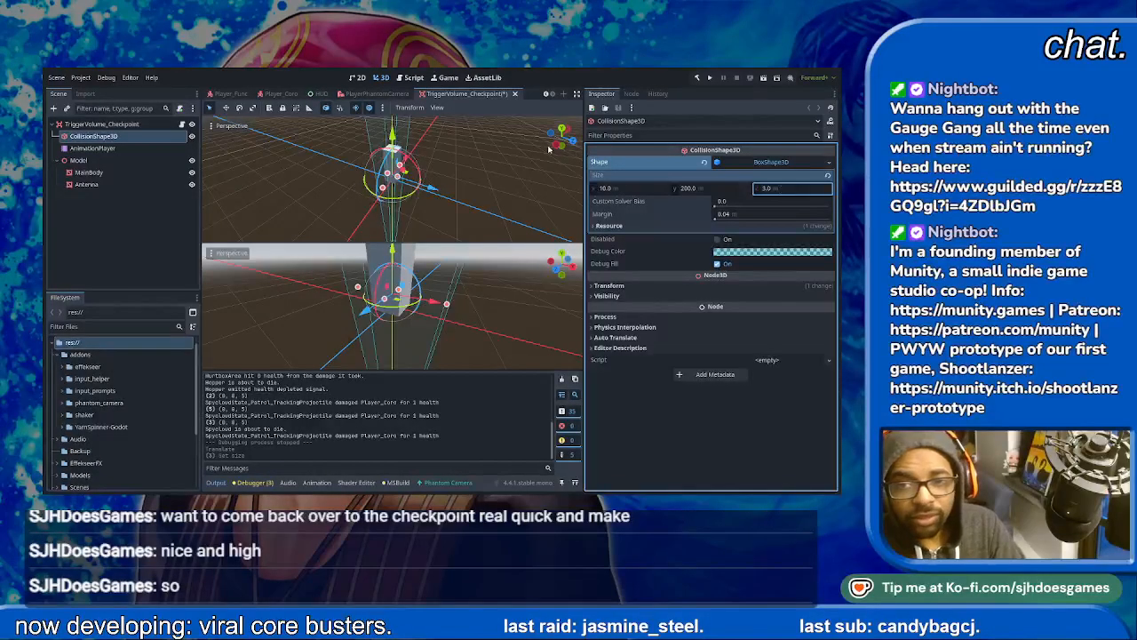
- Widen the checkpoint's collision box along X, first to 20 m and finally to 200 m, saving the TriggerVolume_Checkpoint scene
click(610, 189)
key(Return)
key(ctrl+s)
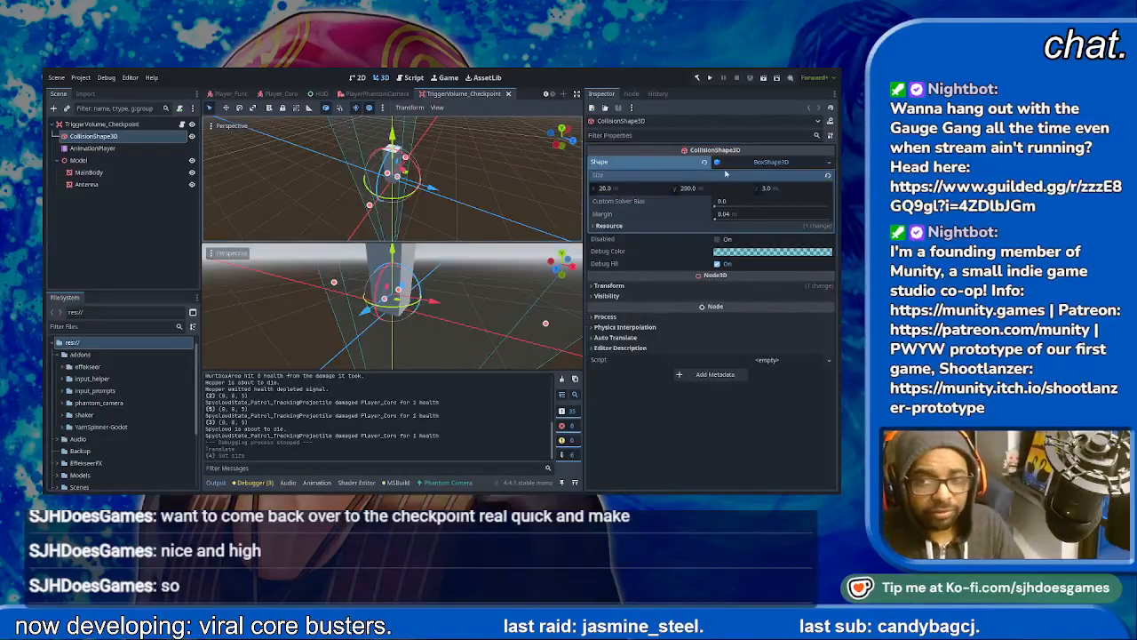
click(630, 190)
key(Return)
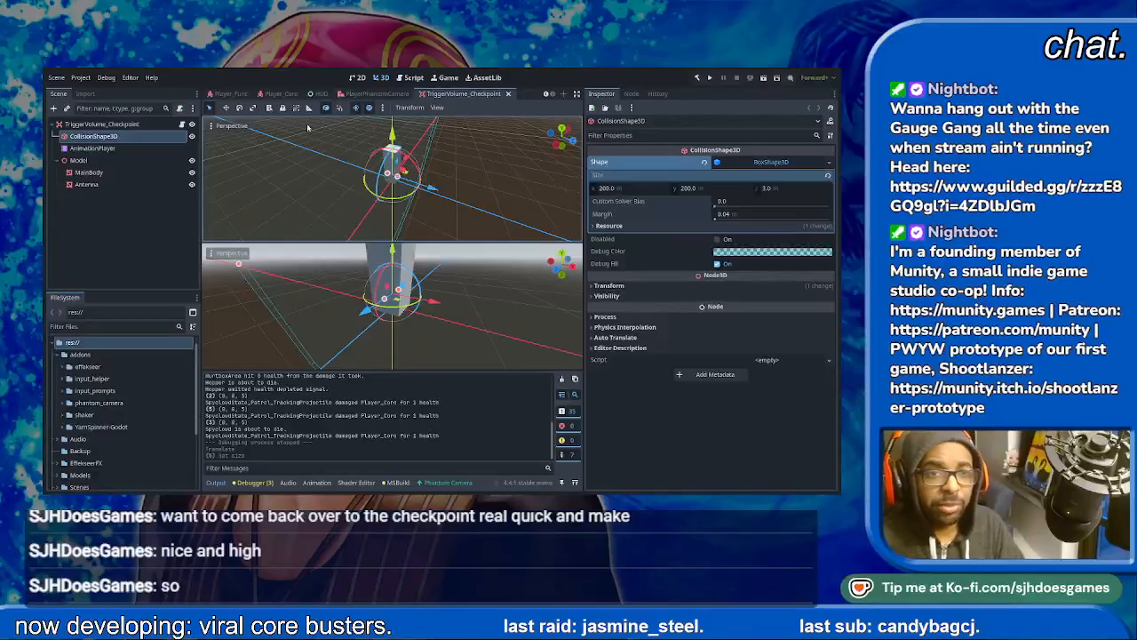
- Return to the TestLevel scene, run it, and skip through the opening dialogue
click(224, 93)
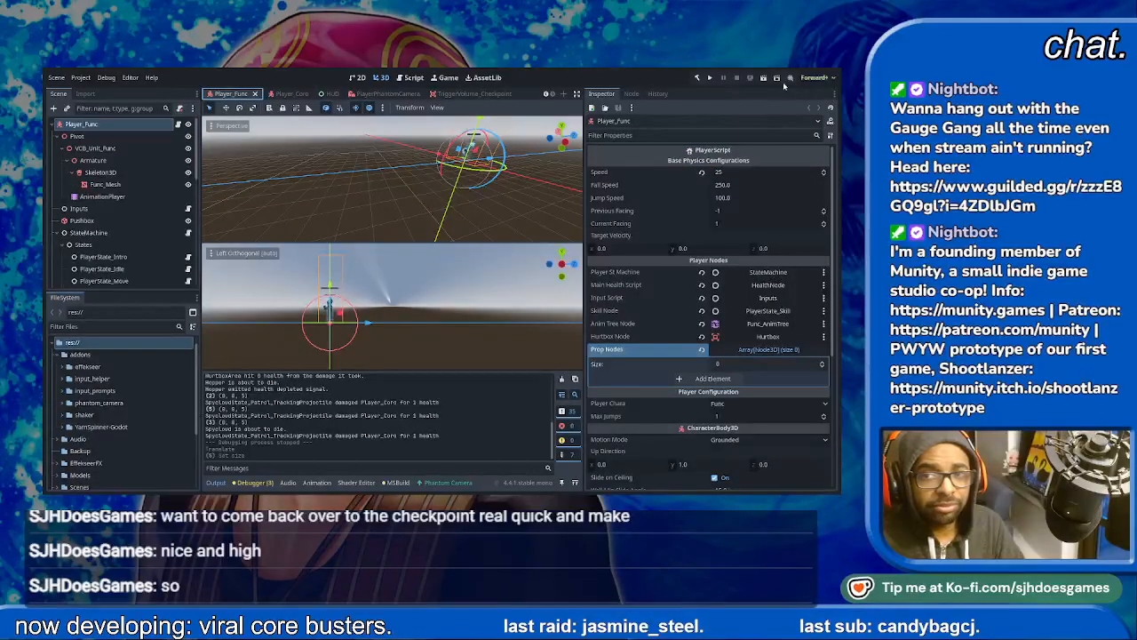
scroll(246, 95, up, 1)
click(224, 95)
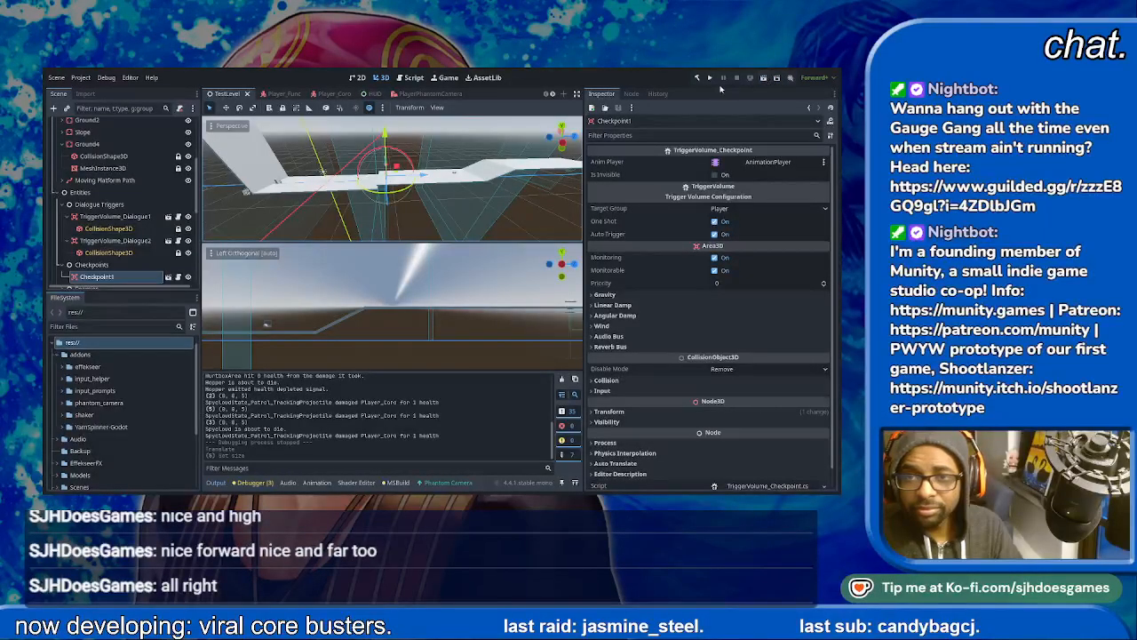
click(768, 79)
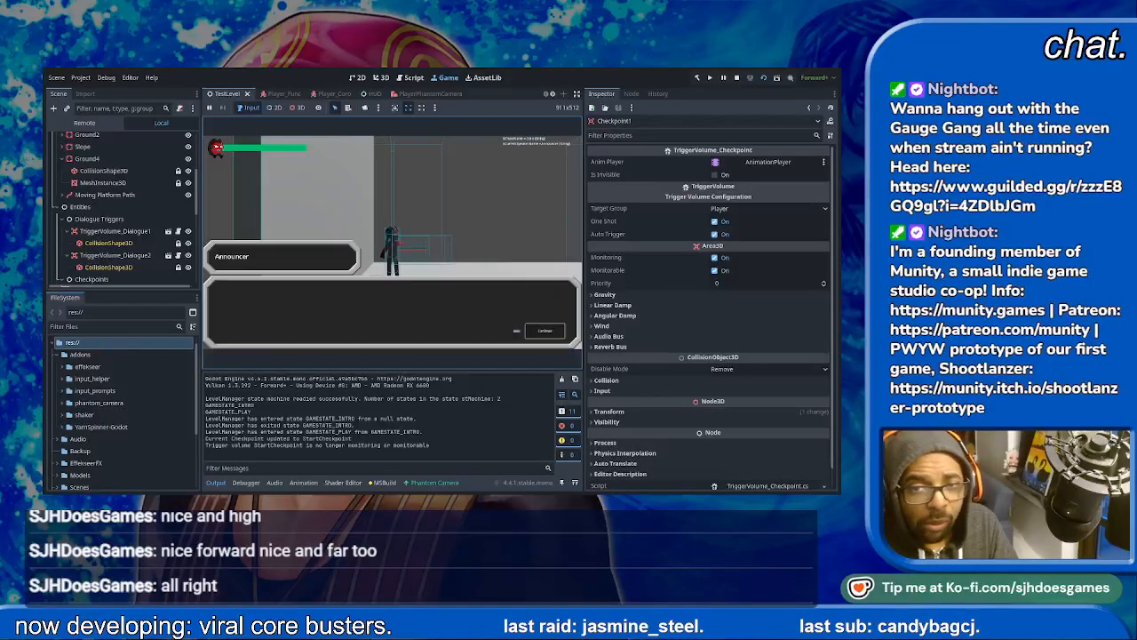
key(space)
key(space)
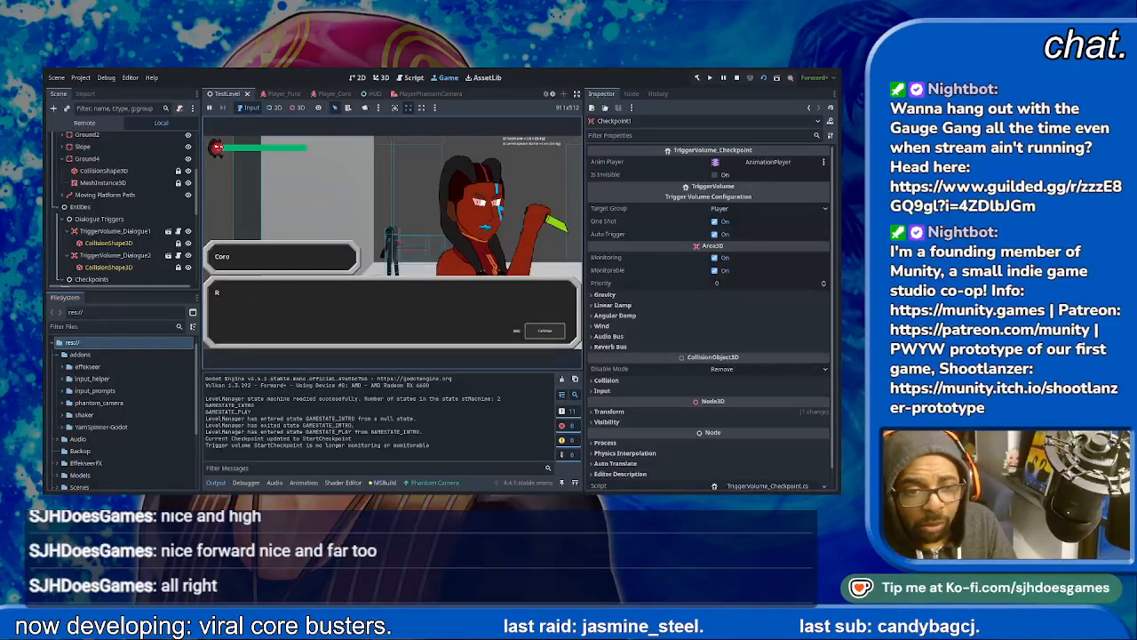
- Playtest the start of the level by moving and jumping the player through Checkpoint1 up to the first enemy
key(space)
key(Right)
key(space)
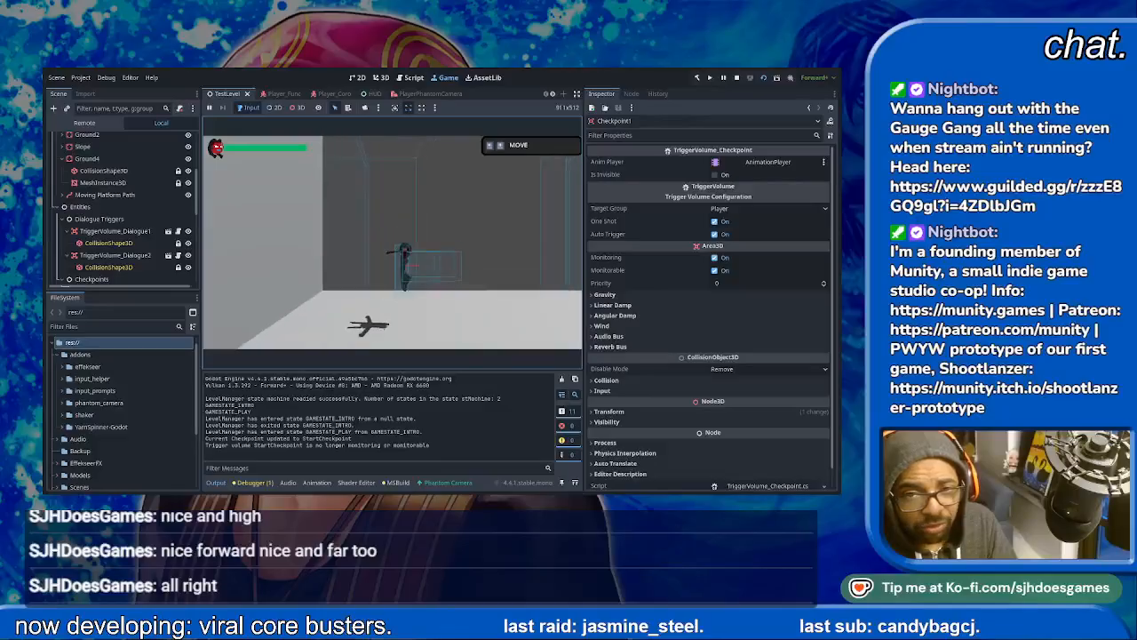
key(Right)
key(Right)
key(Right)
key(space)
key(Right)
key(Right)
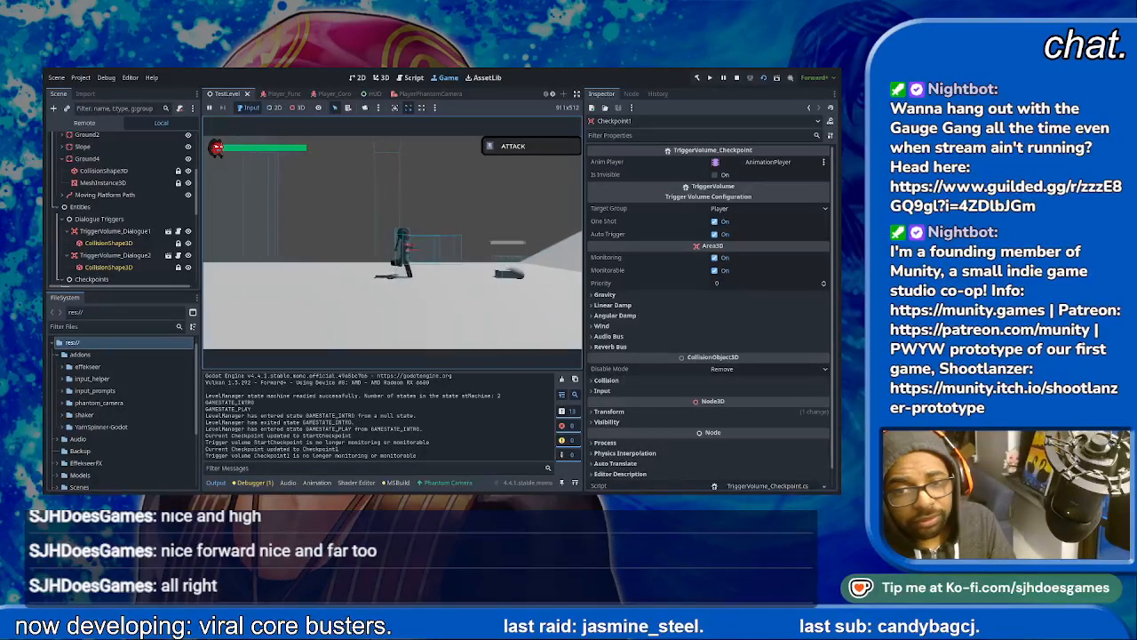
- Defeat the Hopper enemy and run the player up the slope into the dialogue trigger on Ground4
key(Right)
key(j)
key(j)
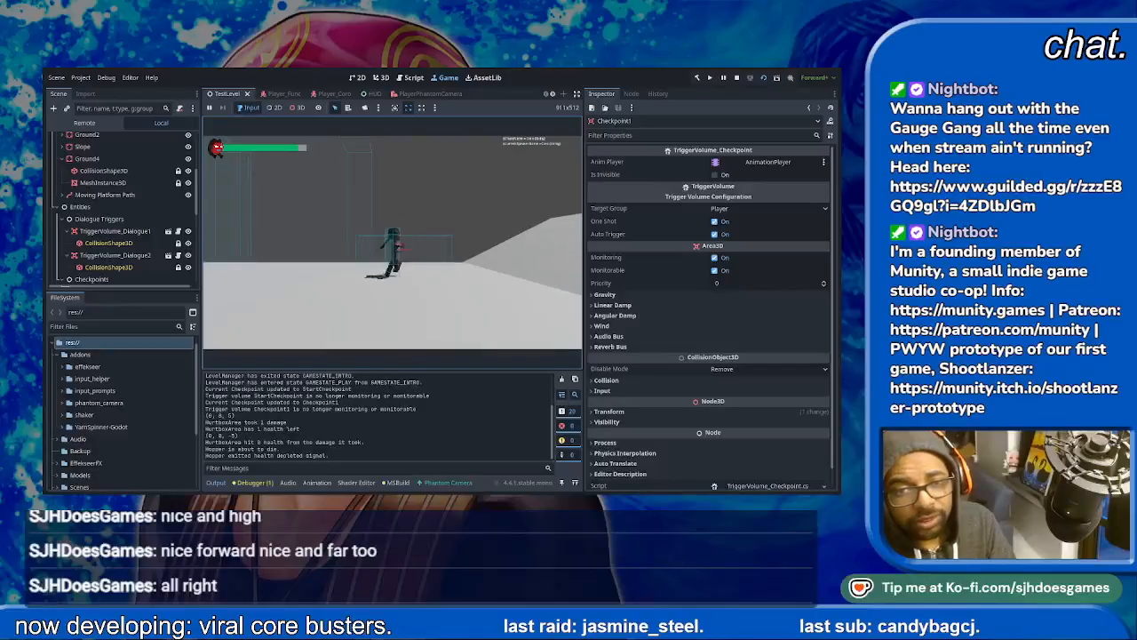
key(Right)
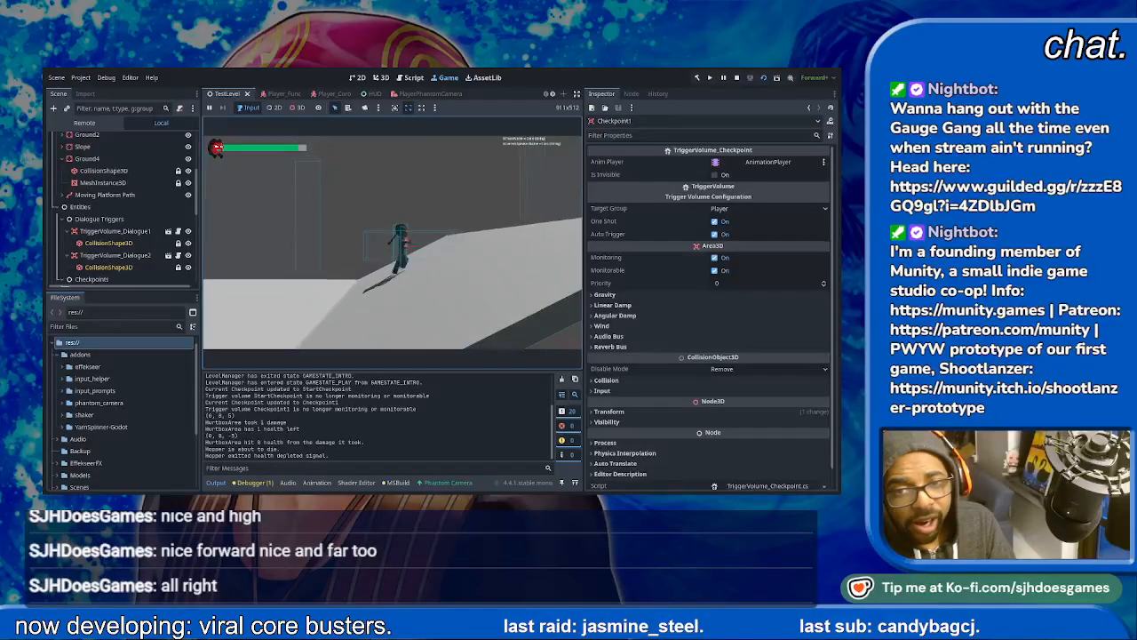
key(Right)
key(Right)
- Advance through the Ground4 dialogue until gameplay resumes, and stop the playtest
key(Return)
key(Return)
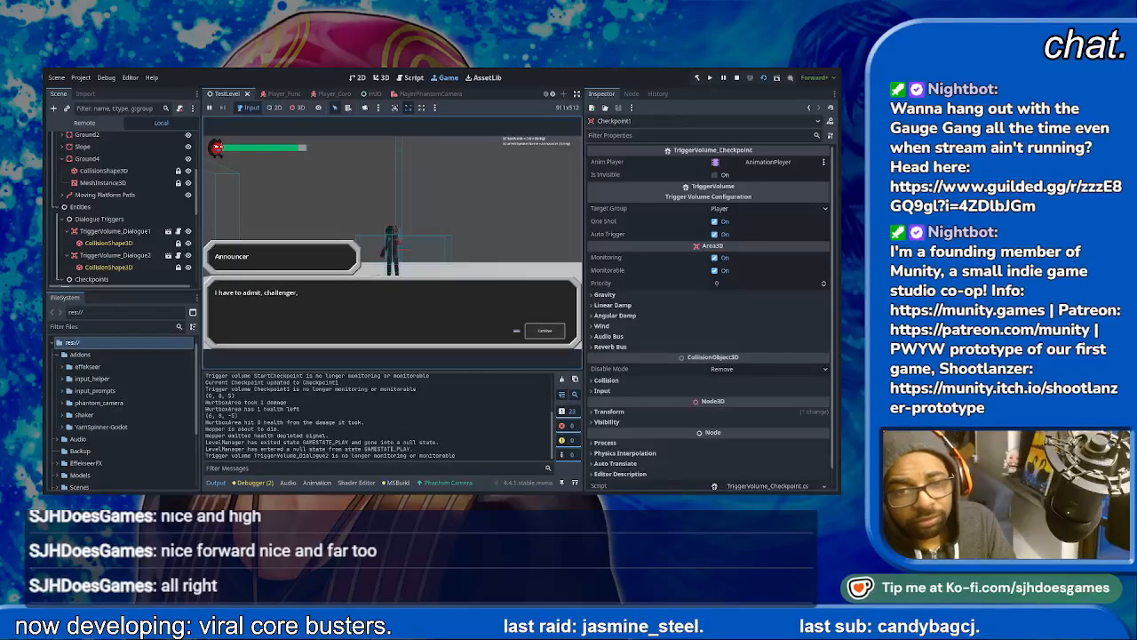
key(Return)
key(Return)
key(Return)
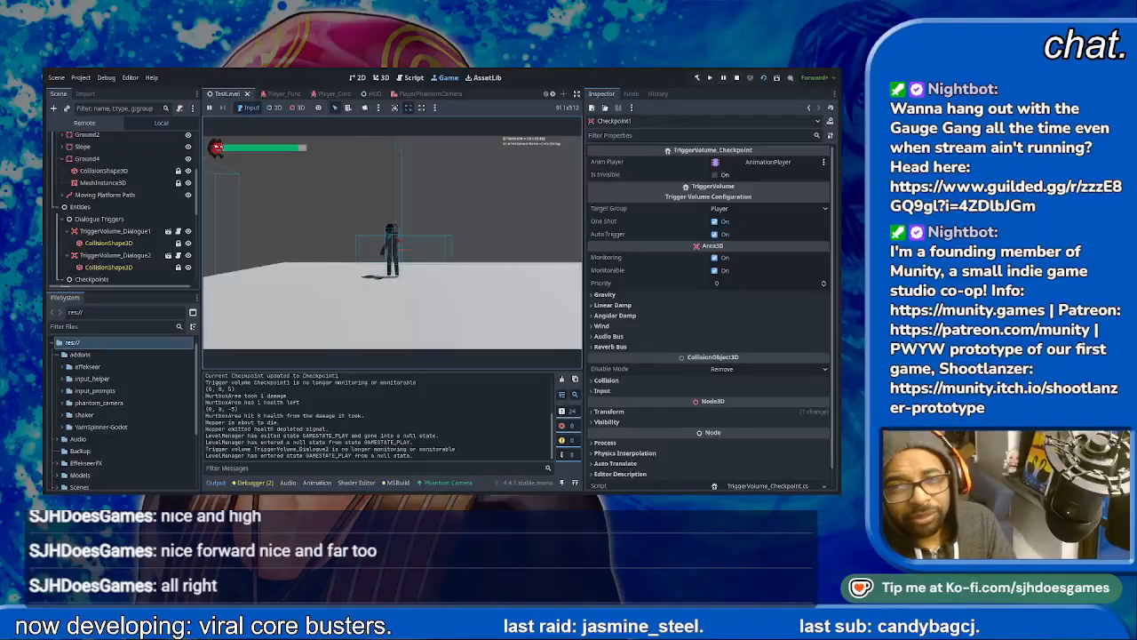
key(F8)
- Examine where TriggerVolume_Dialogue1 and TriggerVolume_Dialogue2 sit relative to Ground4 in the level
click(114, 216)
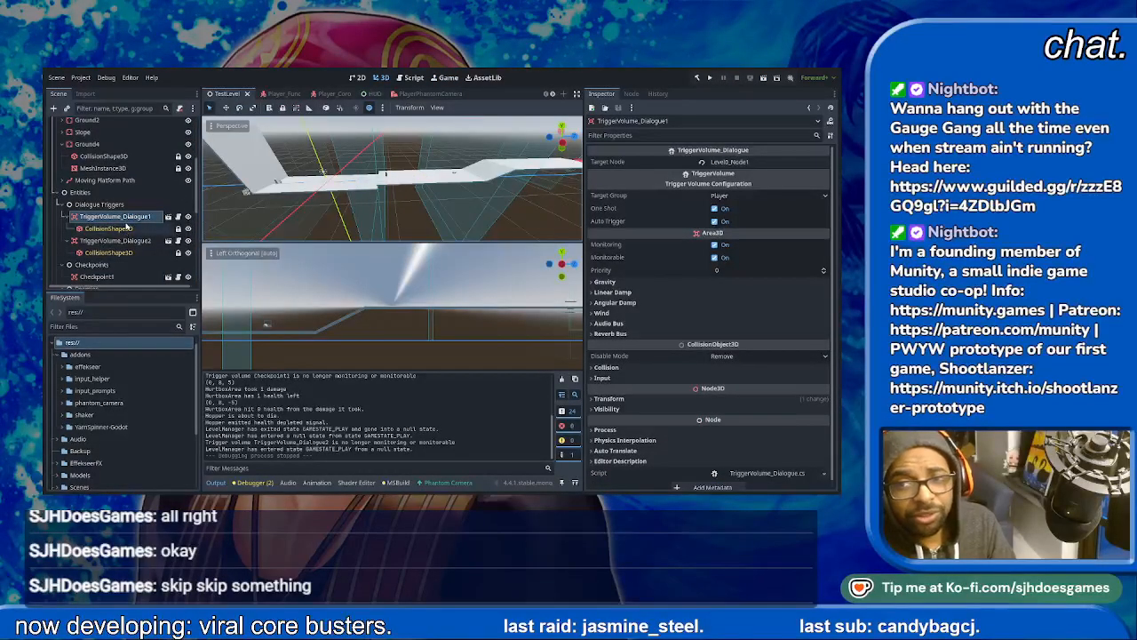
click(111, 252)
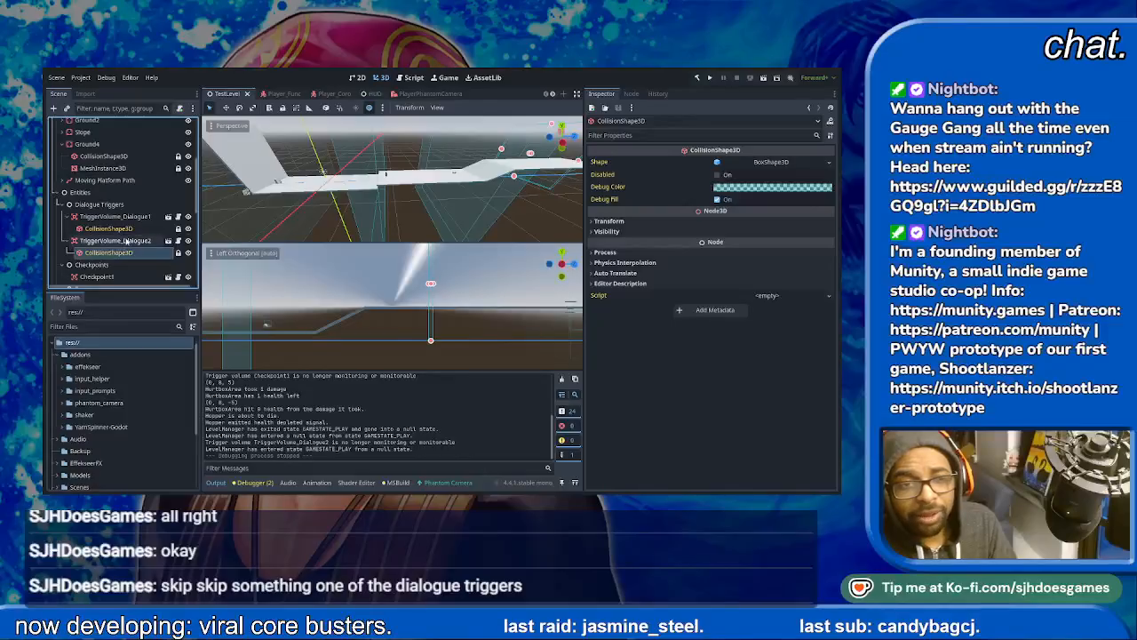
click(127, 239)
click(125, 216)
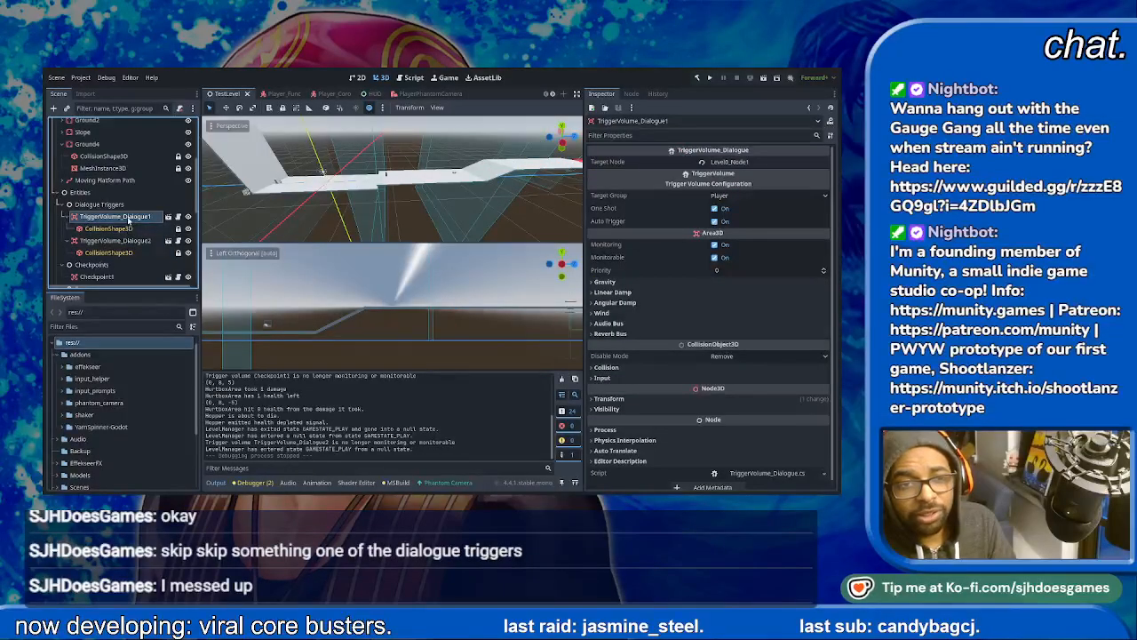
click(124, 228)
click(131, 218)
scroll(453, 207, down, 6)
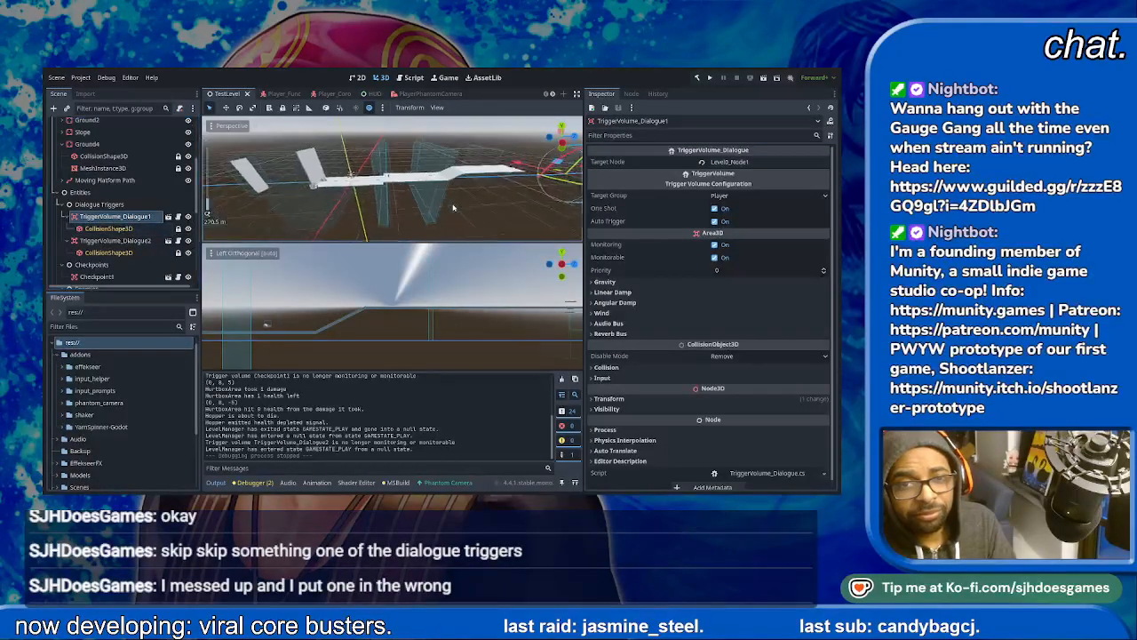
scroll(453, 208, down, 3)
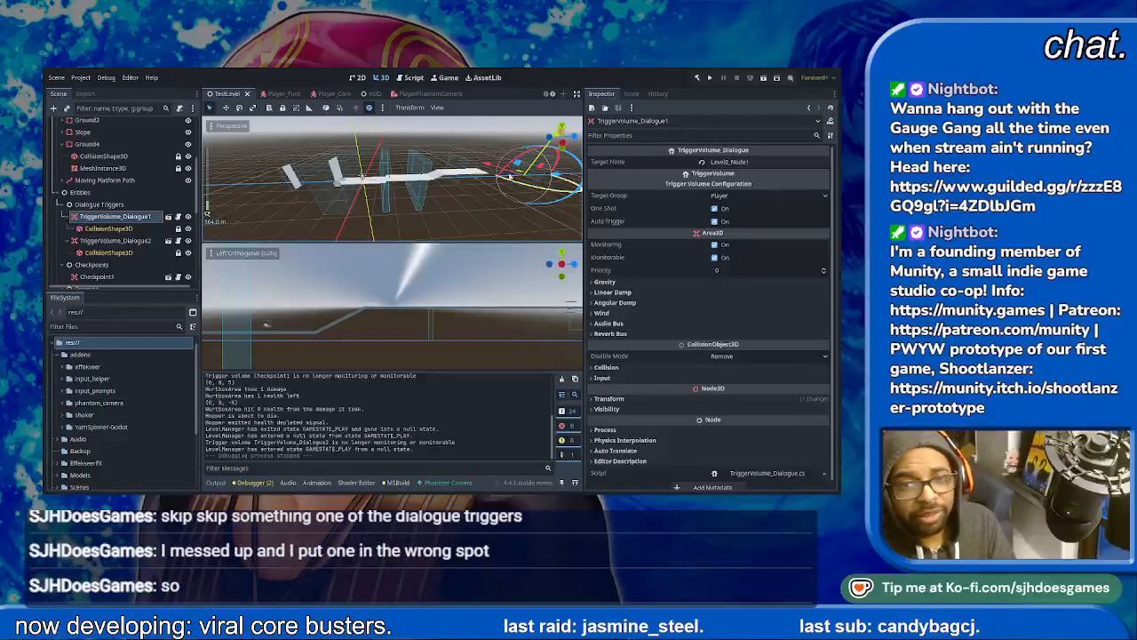
scroll(519, 184, up, 2)
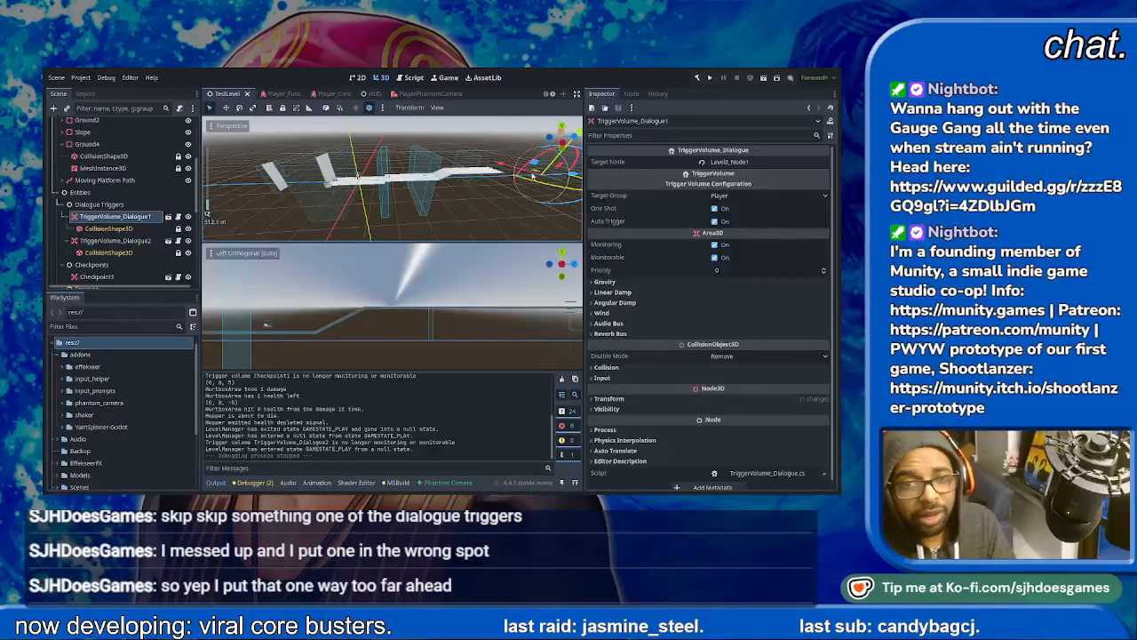
middle_drag(514, 186, 386, 177)
- Move TriggerVolume_Dialogue2 forward along Z past the end of Ground4 and TriggerVolume_Dialogue1 back onto Ground4, saving the scene
click(124, 240)
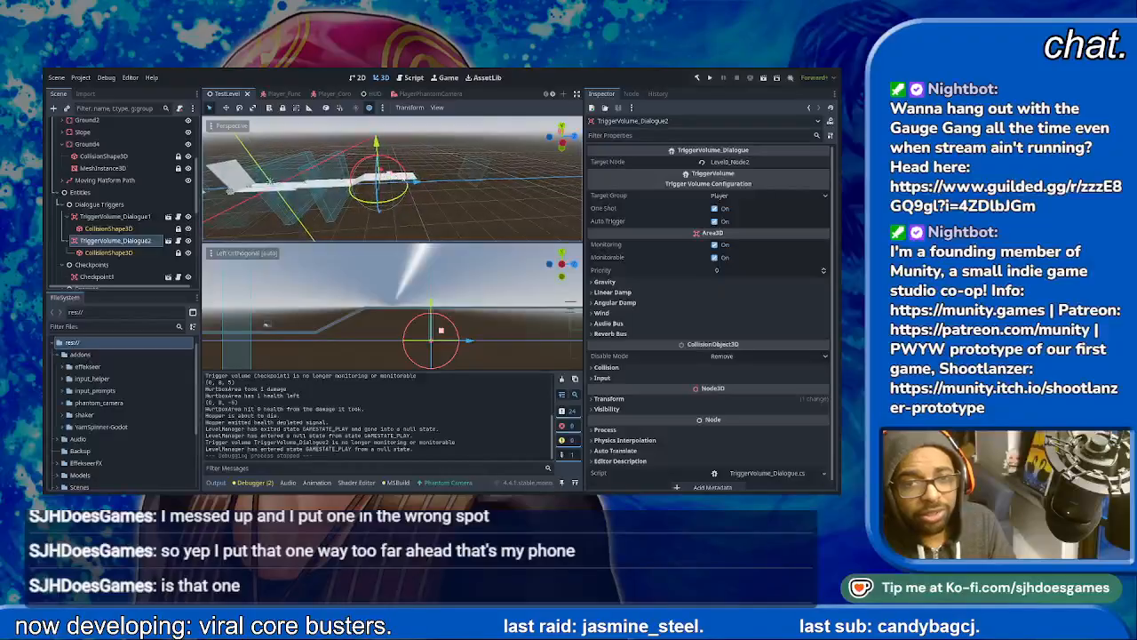
drag(417, 182, 539, 178)
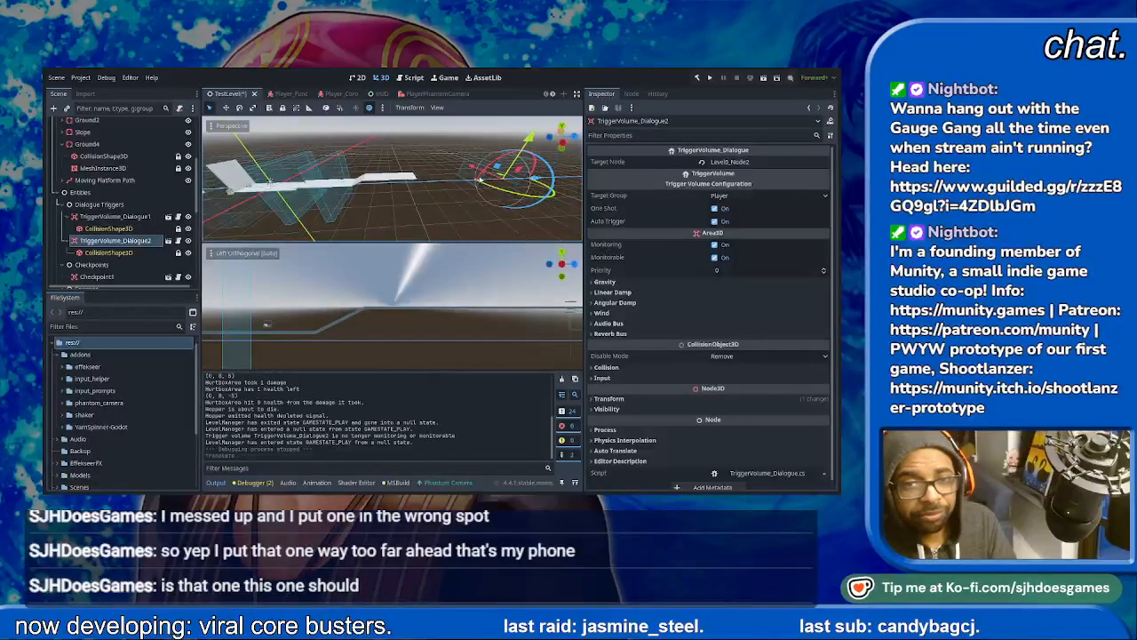
click(114, 216)
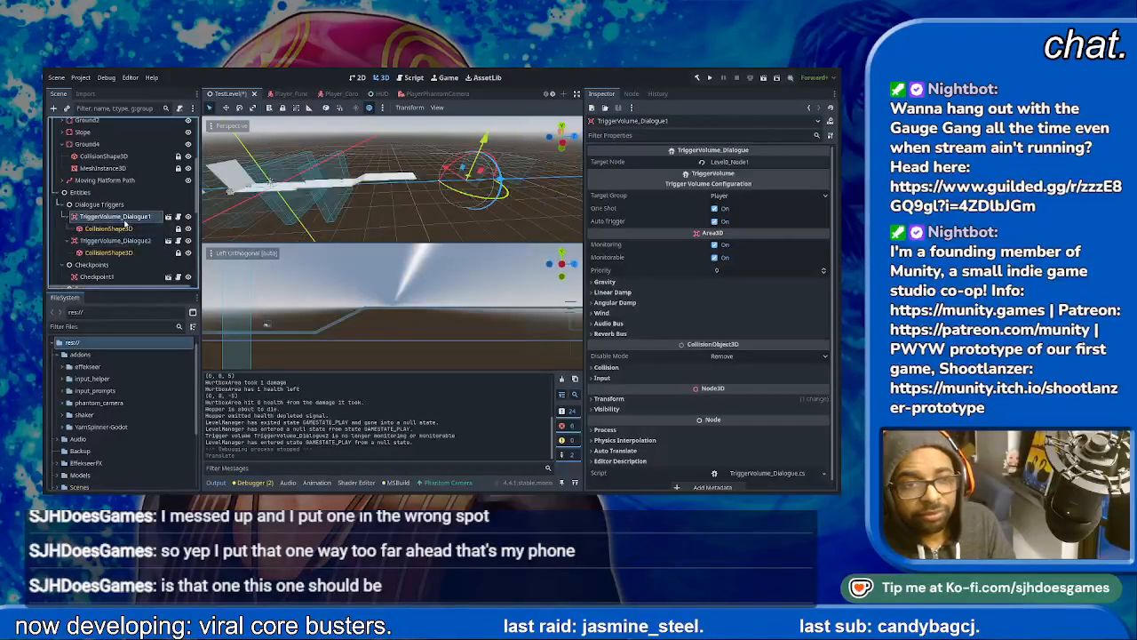
drag(500, 180, 422, 193)
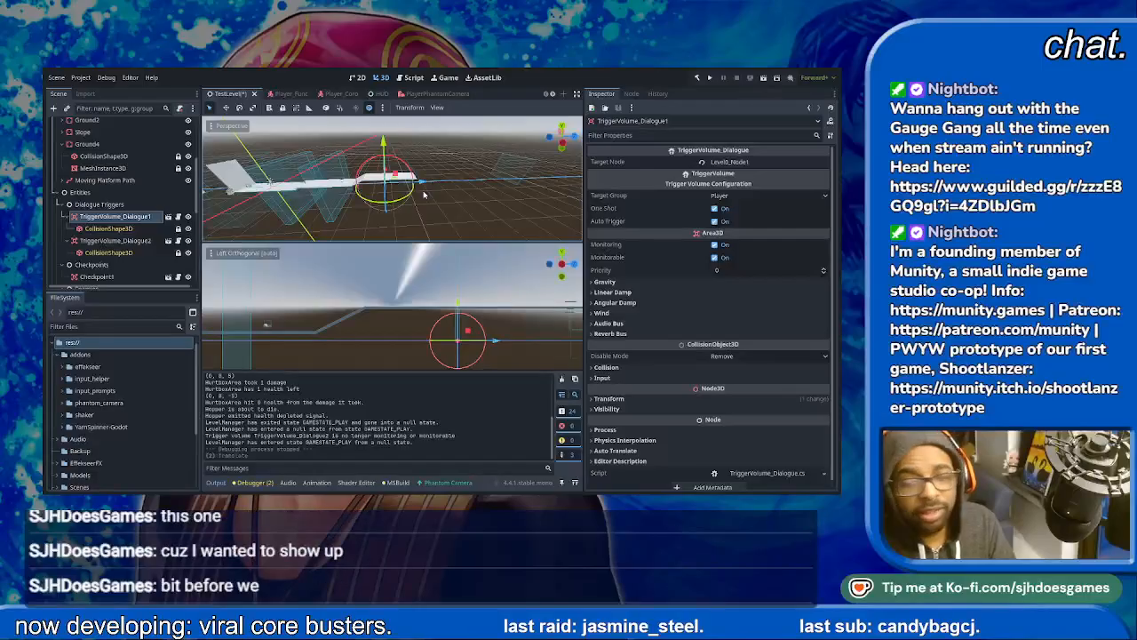
key(ctrl+s)
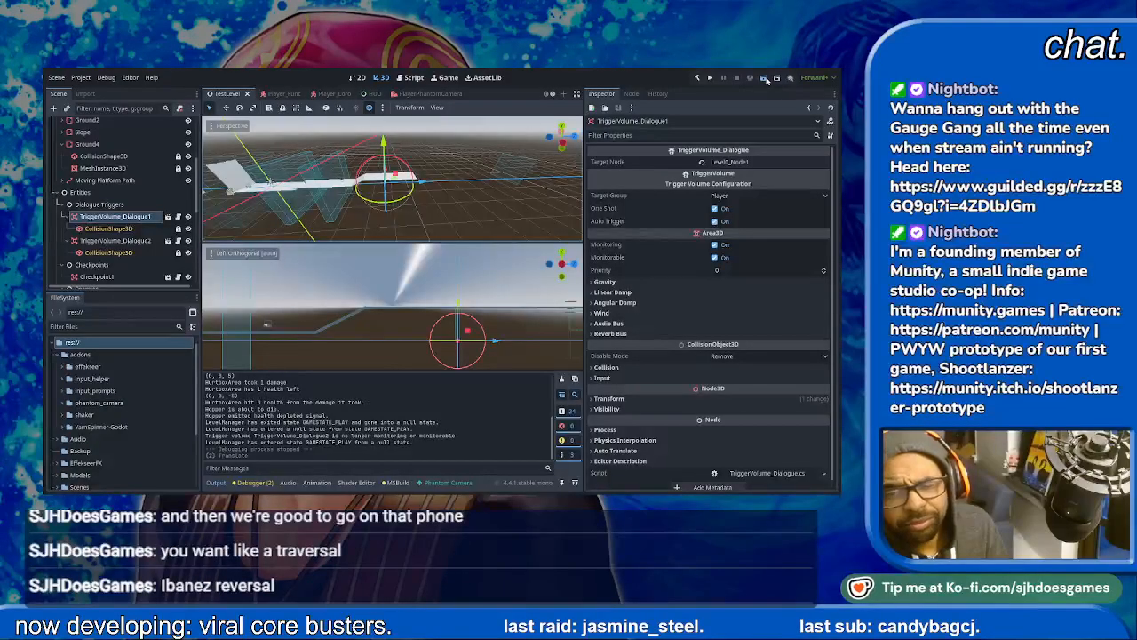
- Save TestLevel, run it again, and skip through the opening dialogue
key(ctrl+s)
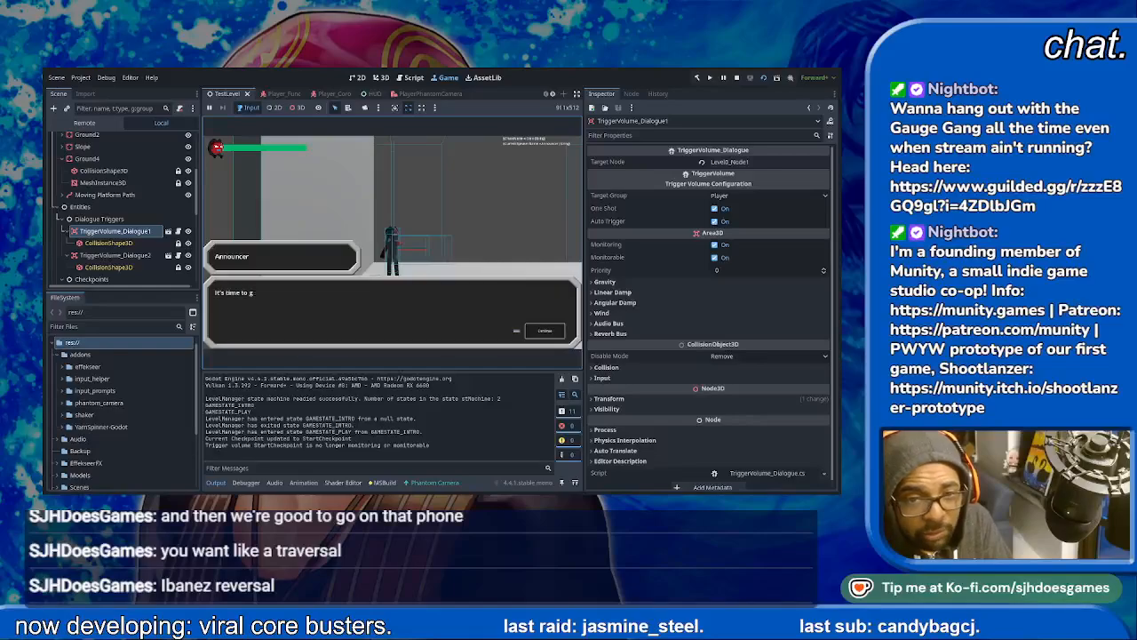
key(space)
key(space)
key(space)
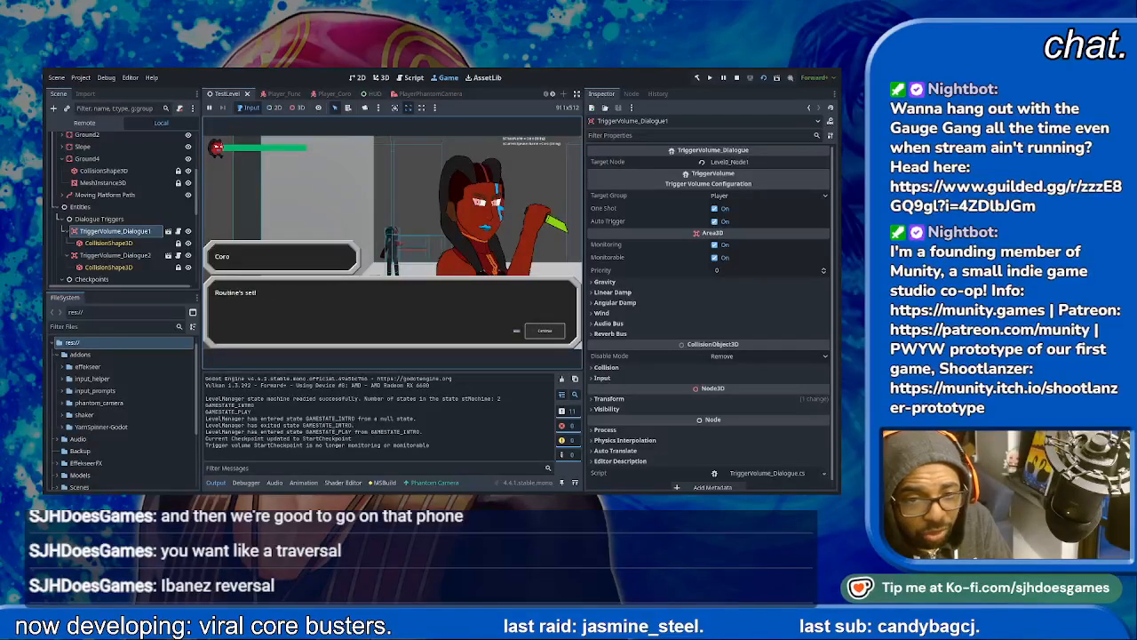
- Run the player forward, jump onto the raised platform, and pass through Checkpoint1 up to the Hopper enemy
key(d)
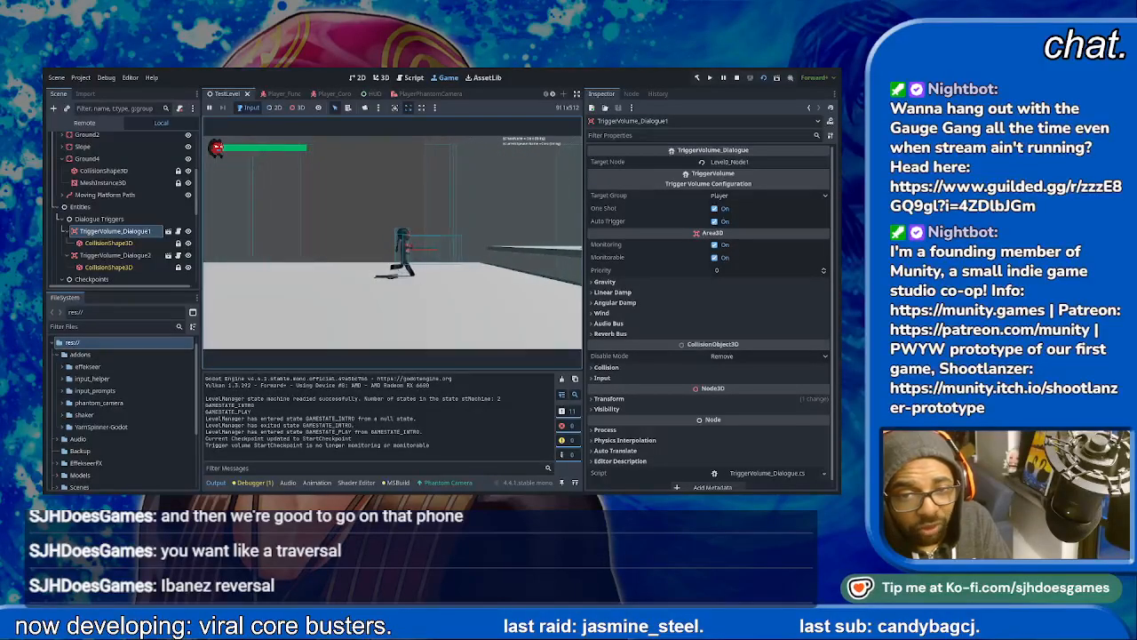
key(d)
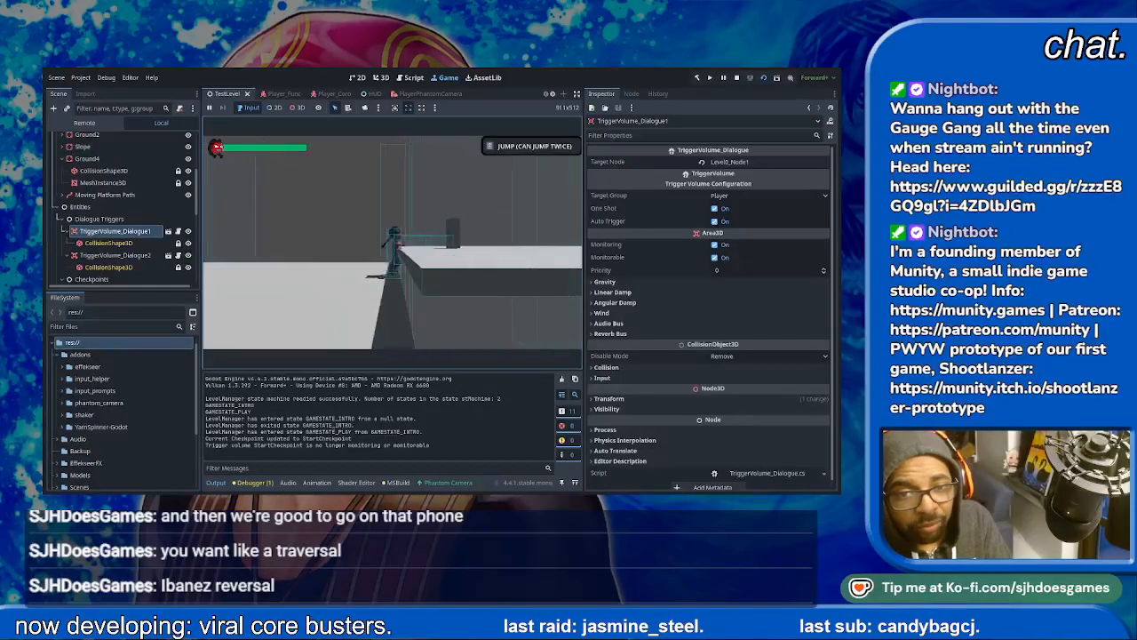
key(space)
key(d)
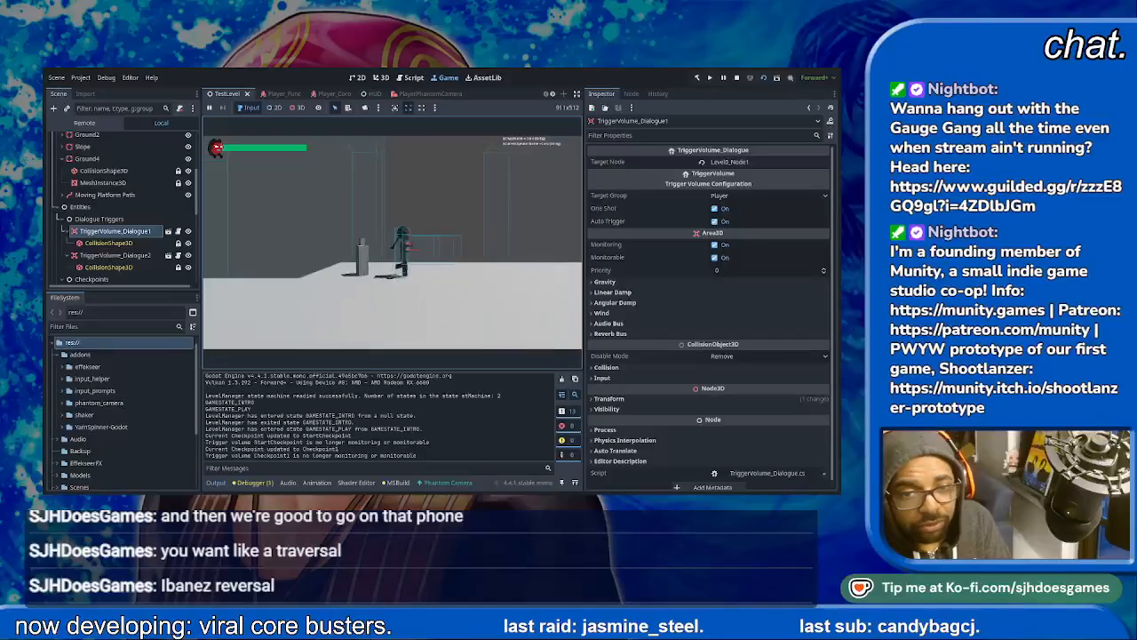
key(d)
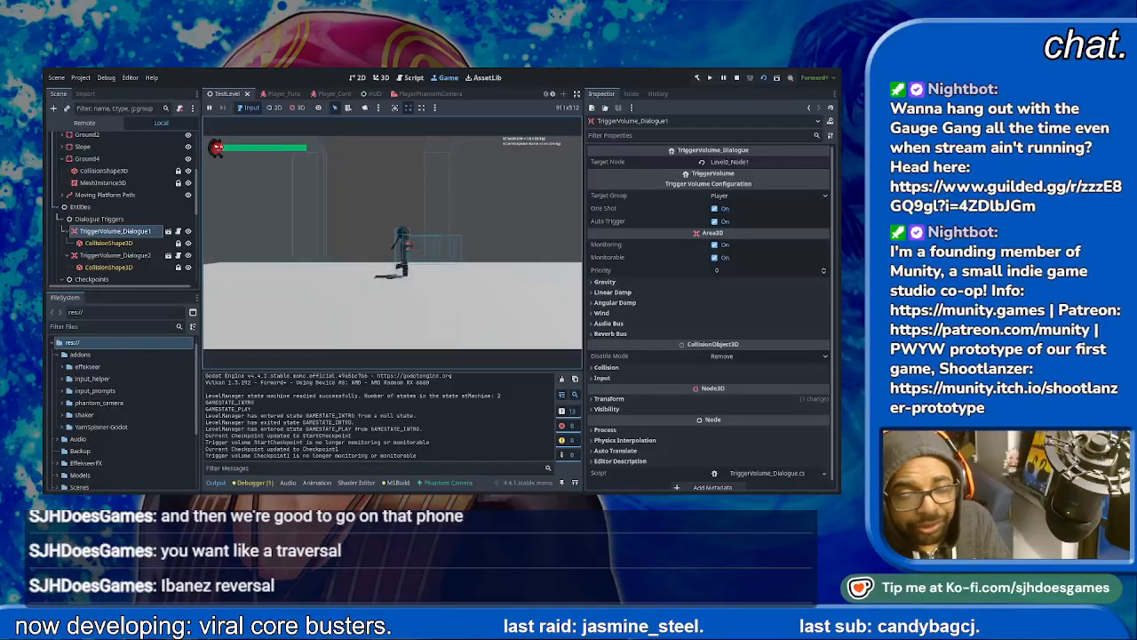
key(d)
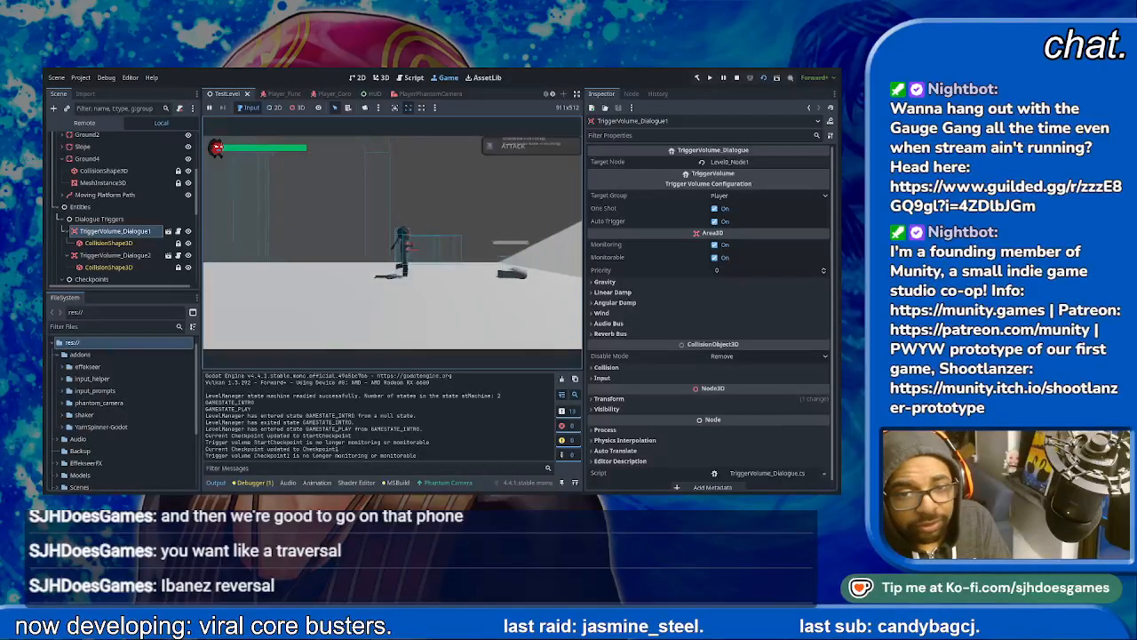
- Get past the Hopper enemy and climb the slope into TriggerVolume_Dialogue1 on Ground4
key(d)
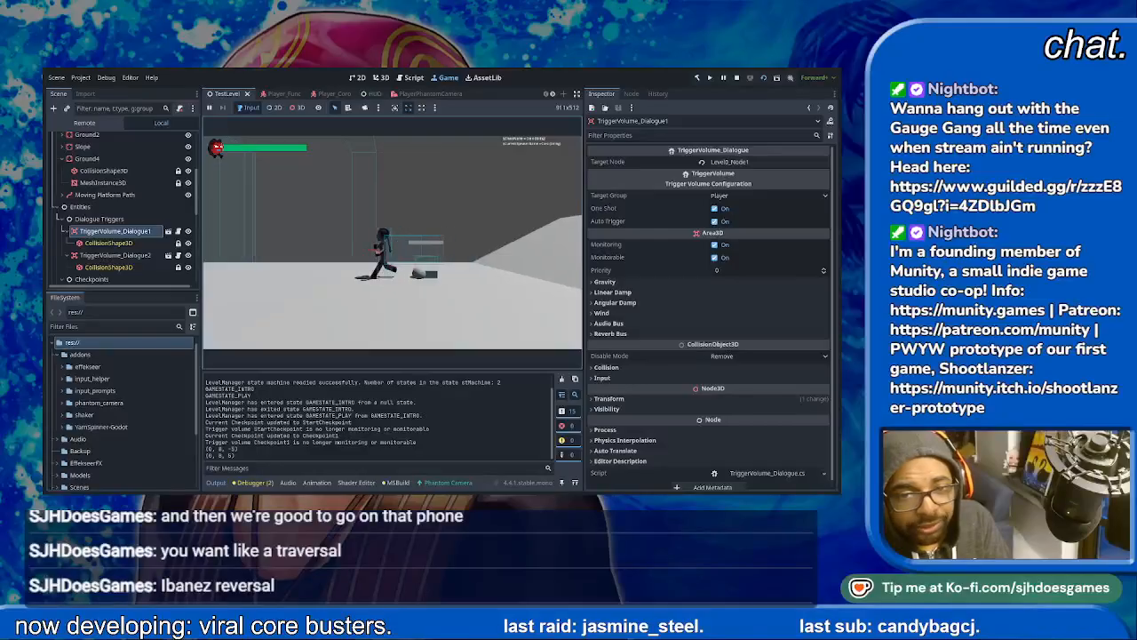
key(d)
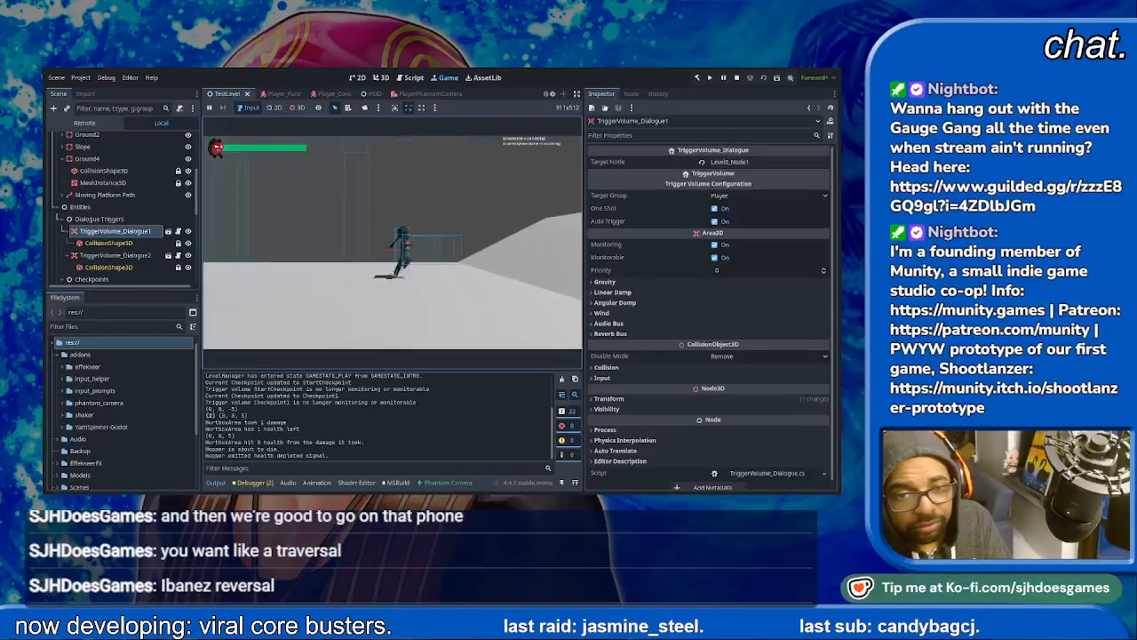
key(d)
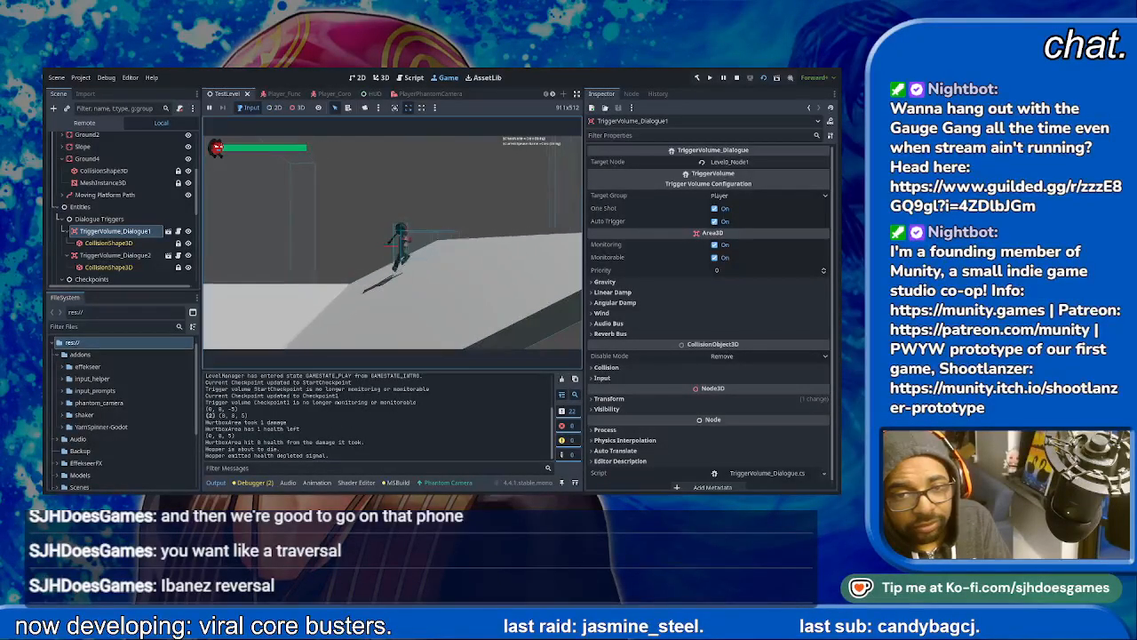
key(d)
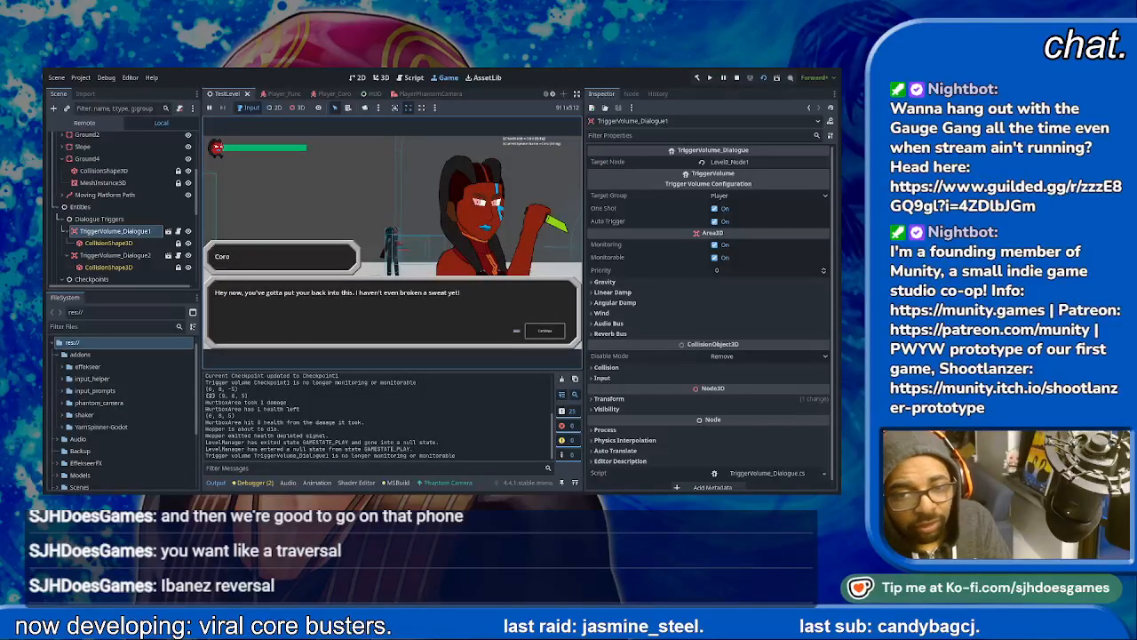
- Advance through the TriggerVolume_Dialogue1 conversation until gameplay resumes
key(space)
key(space)
key(space)
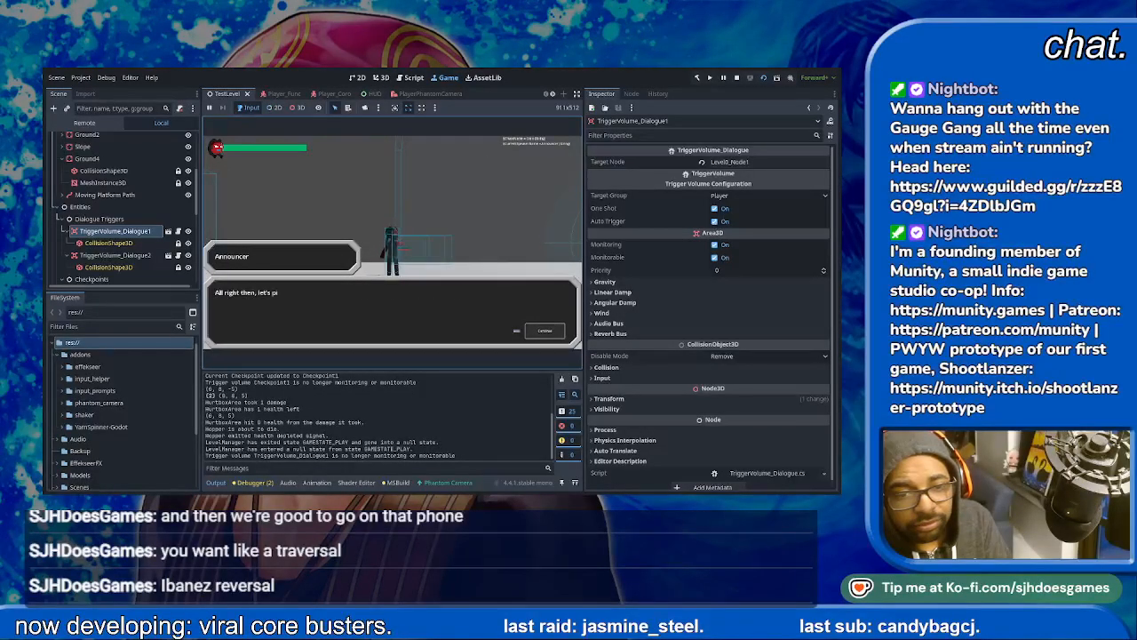
key(space)
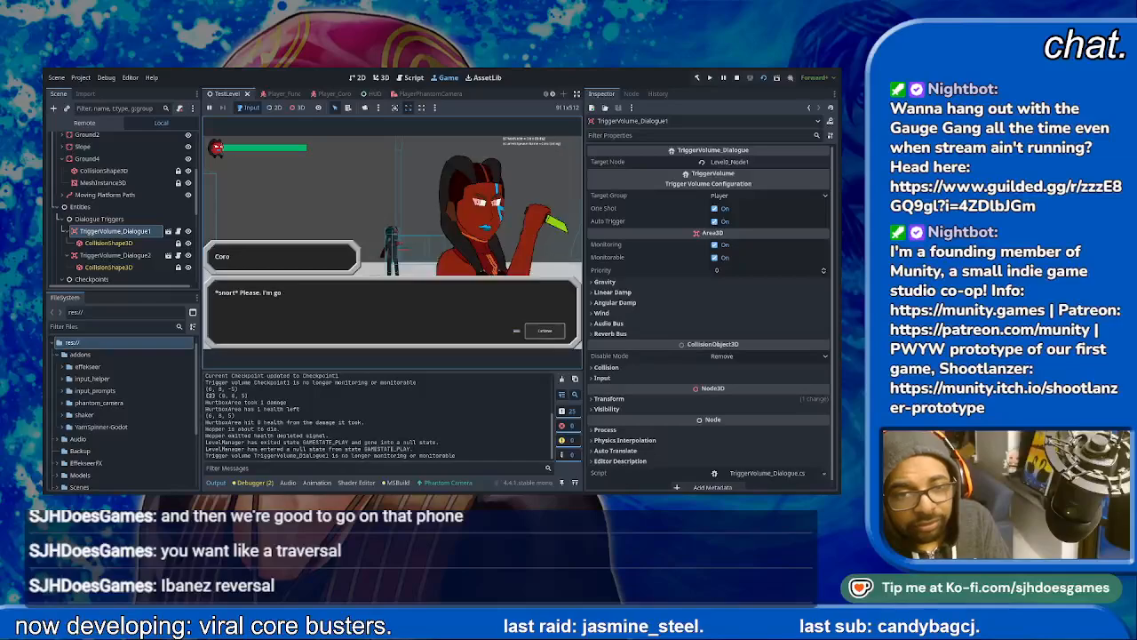
key(space)
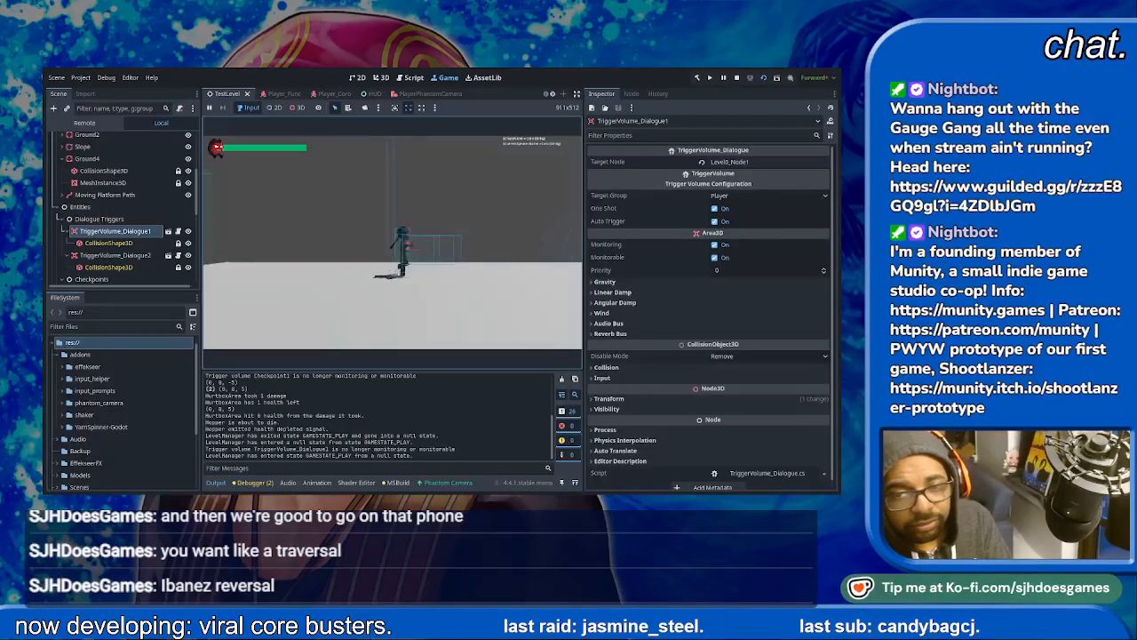
- Move the player along Ground4, attack the flying Spycloud enemy until it is defeated, and stop the playtest
key(d)
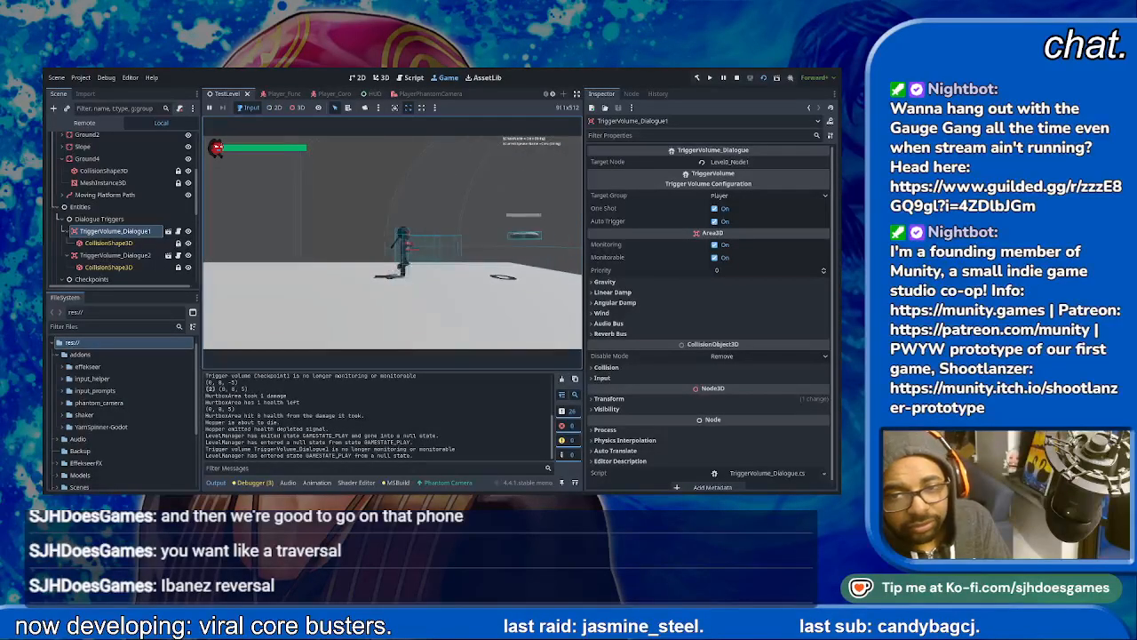
key(space)
key(j)
key(j)
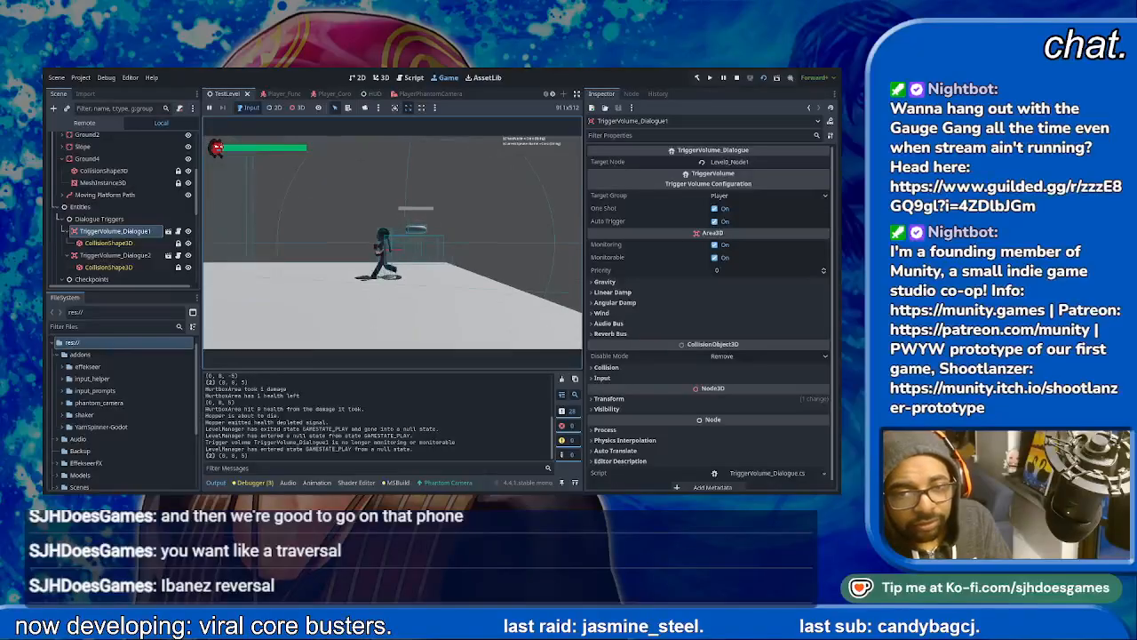
key(j)
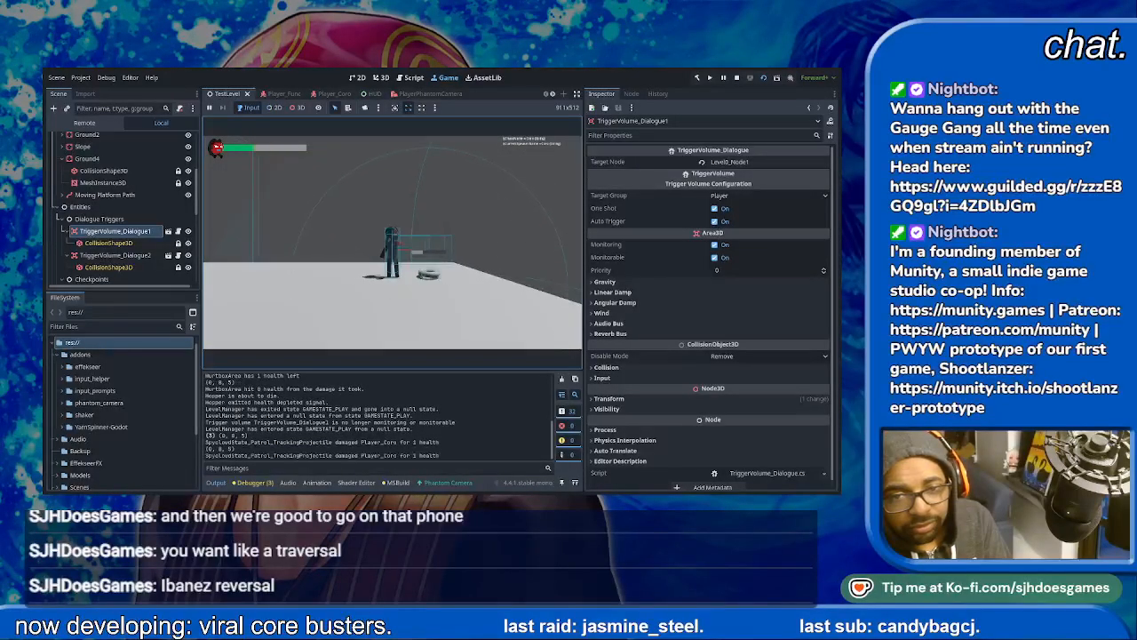
key(j)
key(d)
key(d)
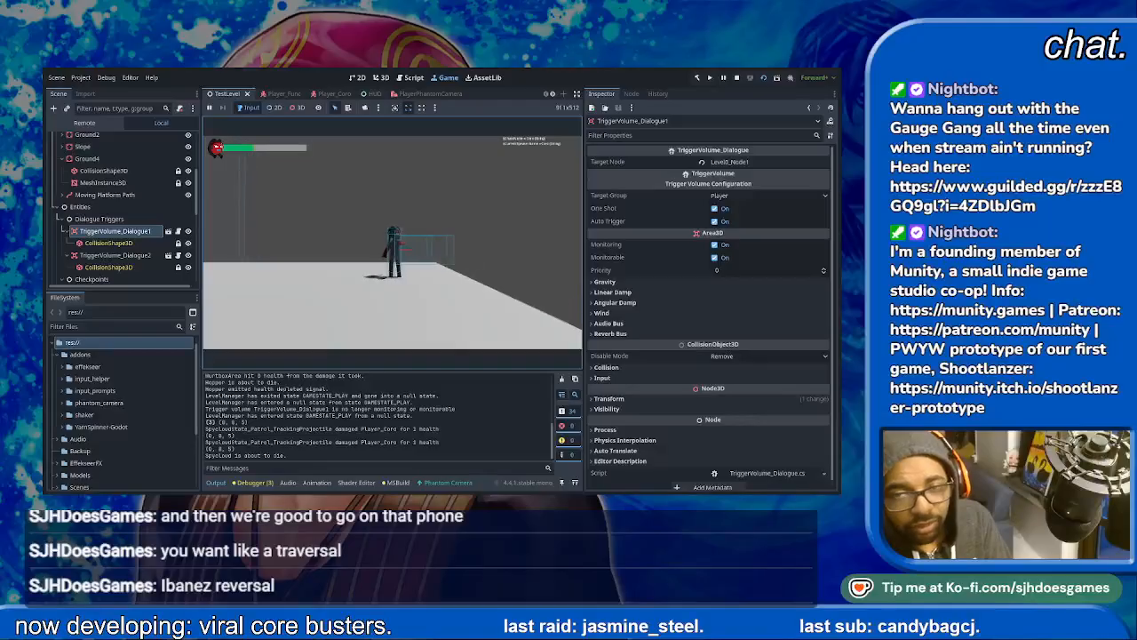
key(F8)
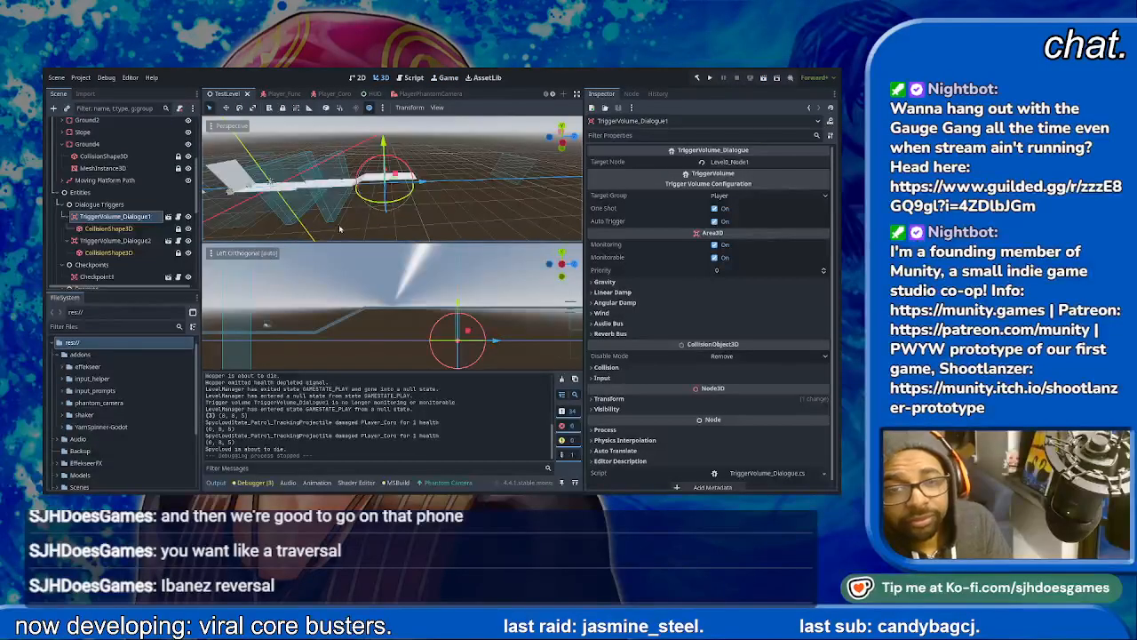
- Examine the slope and Ground4 area and the existing tutorial prompt nodes for a place to add another tutorial
scroll(424, 185, up, 8)
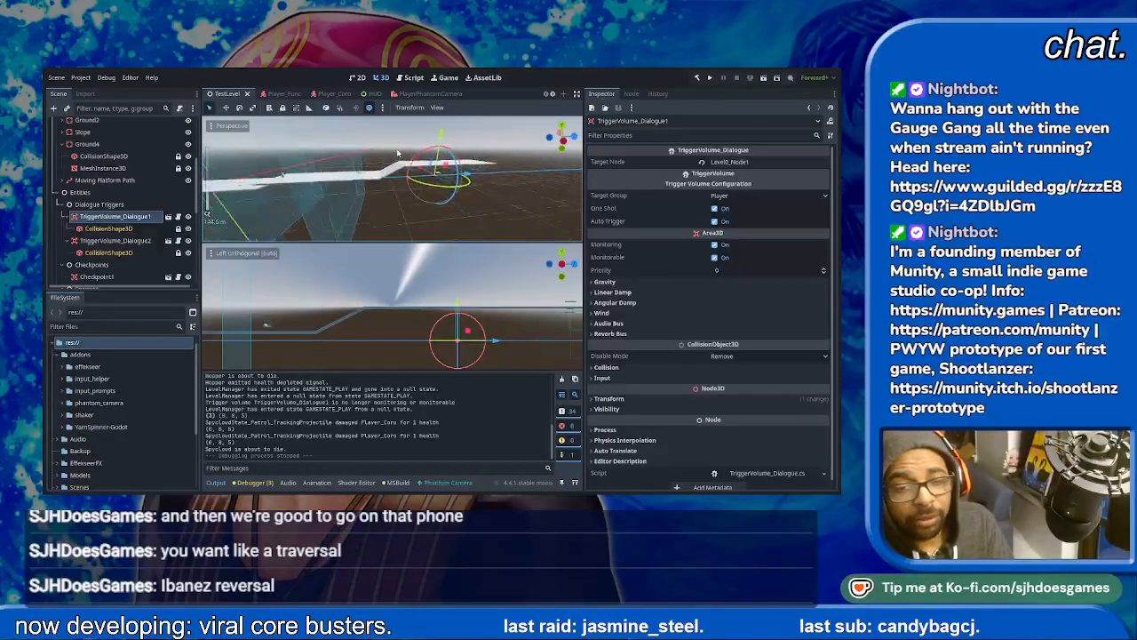
shift+middle_drag(424, 186, 449, 195)
scroll(447, 193, up, 5)
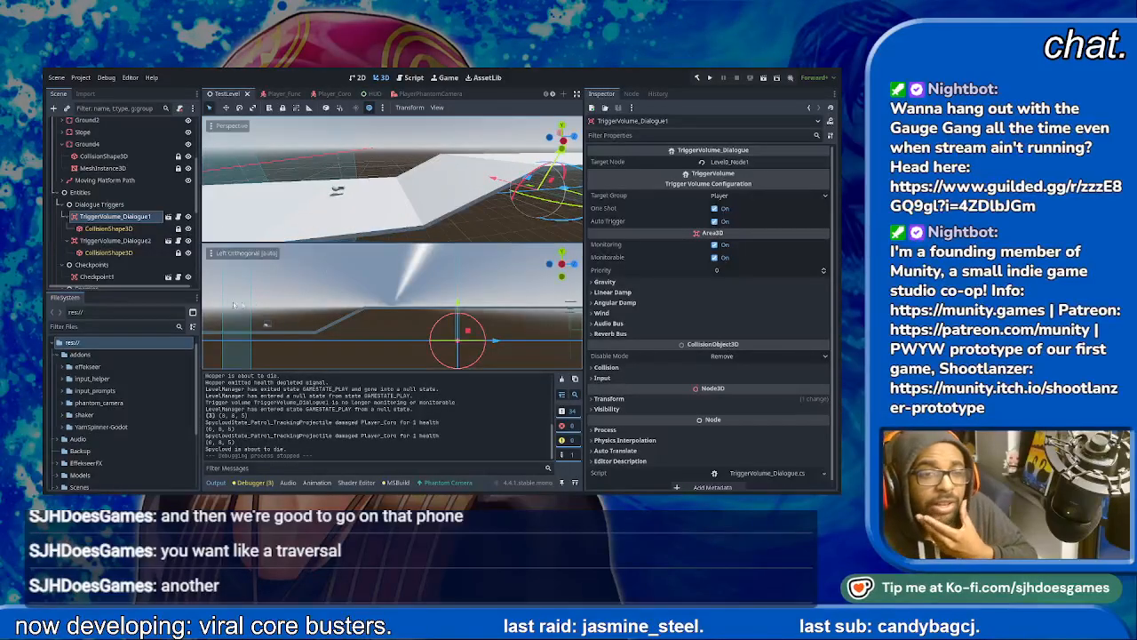
scroll(99, 214, down, 2)
middle_drag(420, 193, 422, 180)
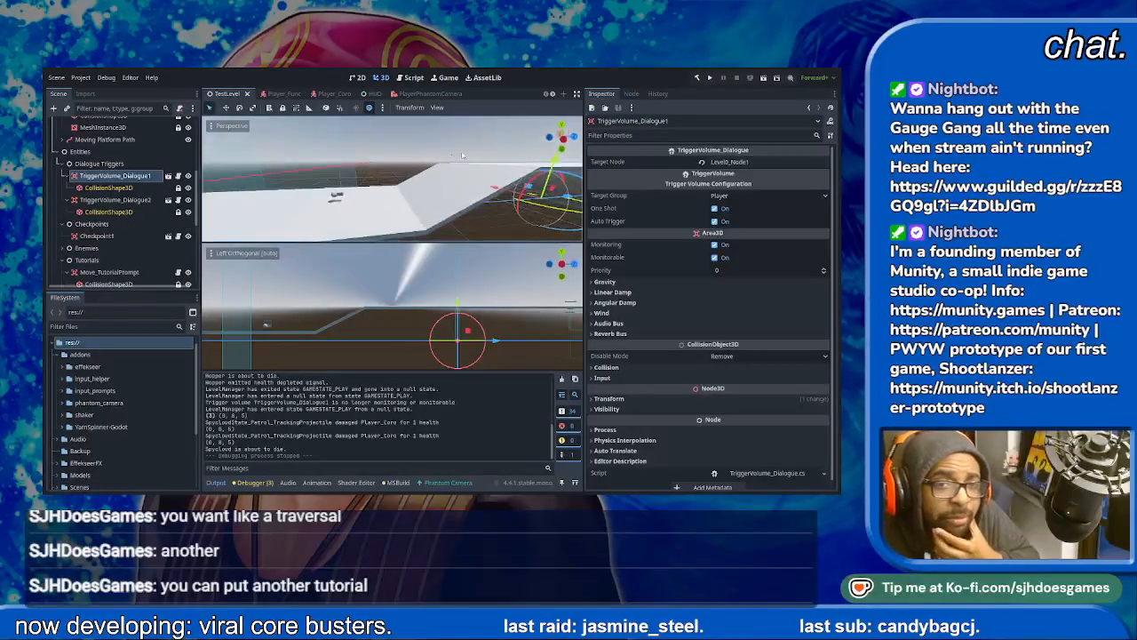
scroll(422, 181, down, 6)
scroll(422, 180, down, 8)
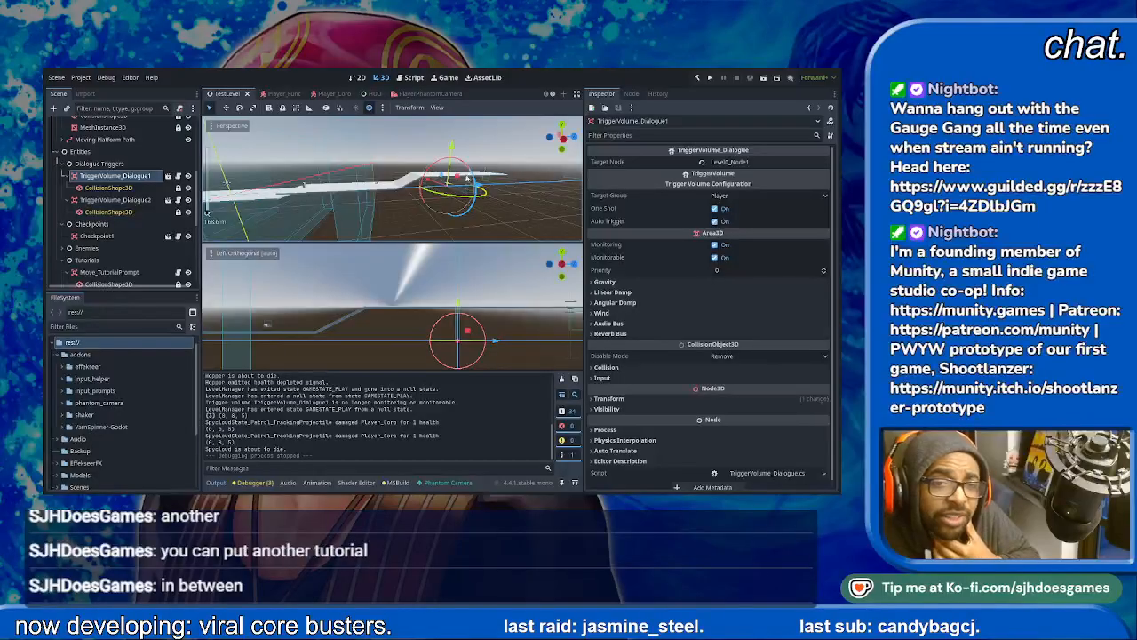
scroll(153, 264, down, 1)
scroll(153, 264, down, 5)
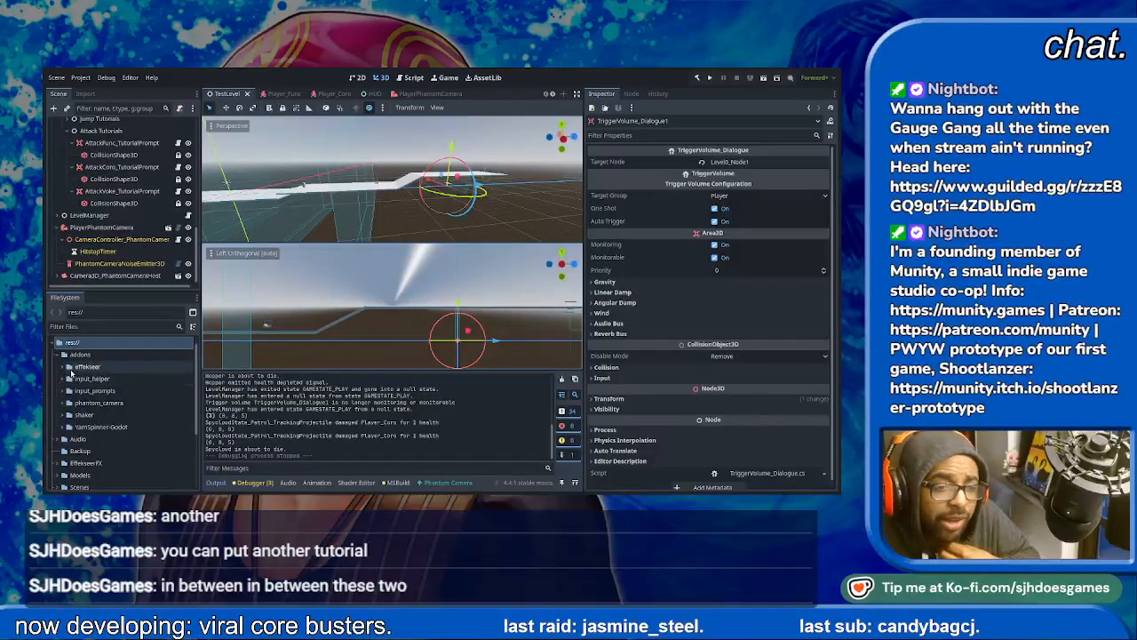
- Find the Tutorial Prompts scenes in the project files, open TutorialPrompt.tscn, and duplicate it as TutorialPrompt_MoveSkill_Coro.tscn
scroll(86, 435, down, 2)
click(55, 431)
scroll(87, 431, down, 2)
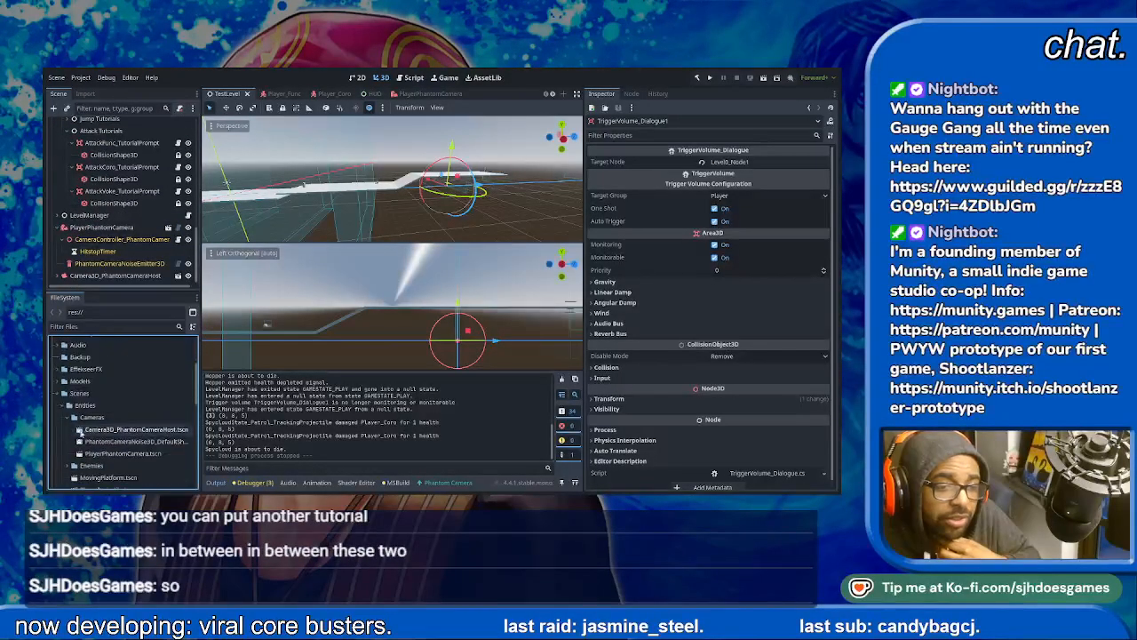
click(68, 418)
scroll(71, 423, down, 1)
scroll(71, 424, down, 5)
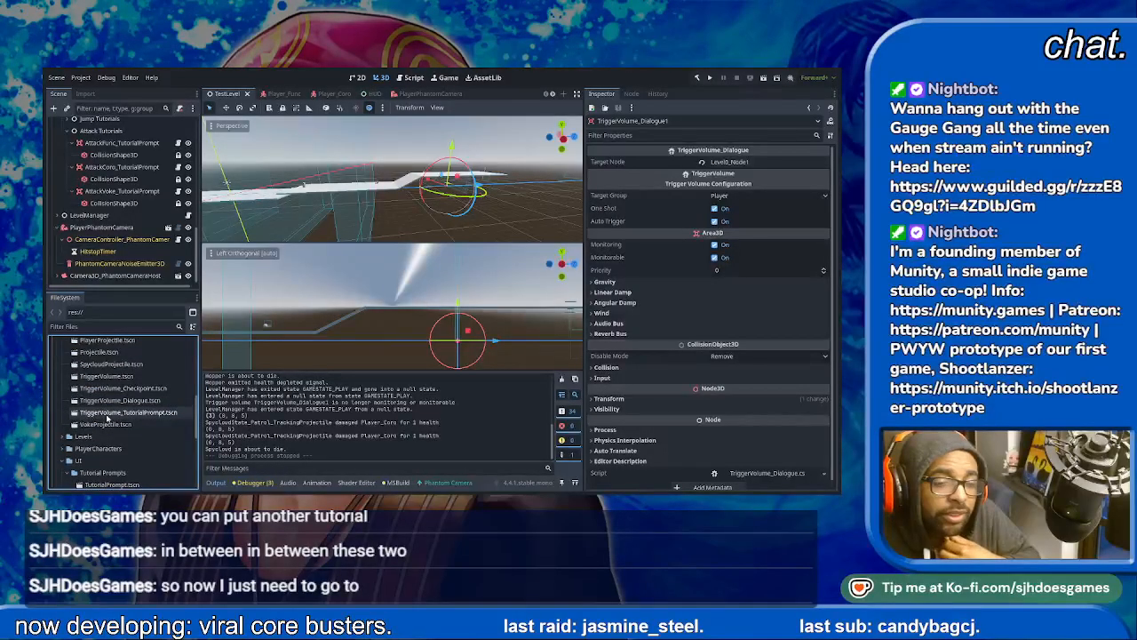
click(107, 414)
scroll(116, 417, down, 2)
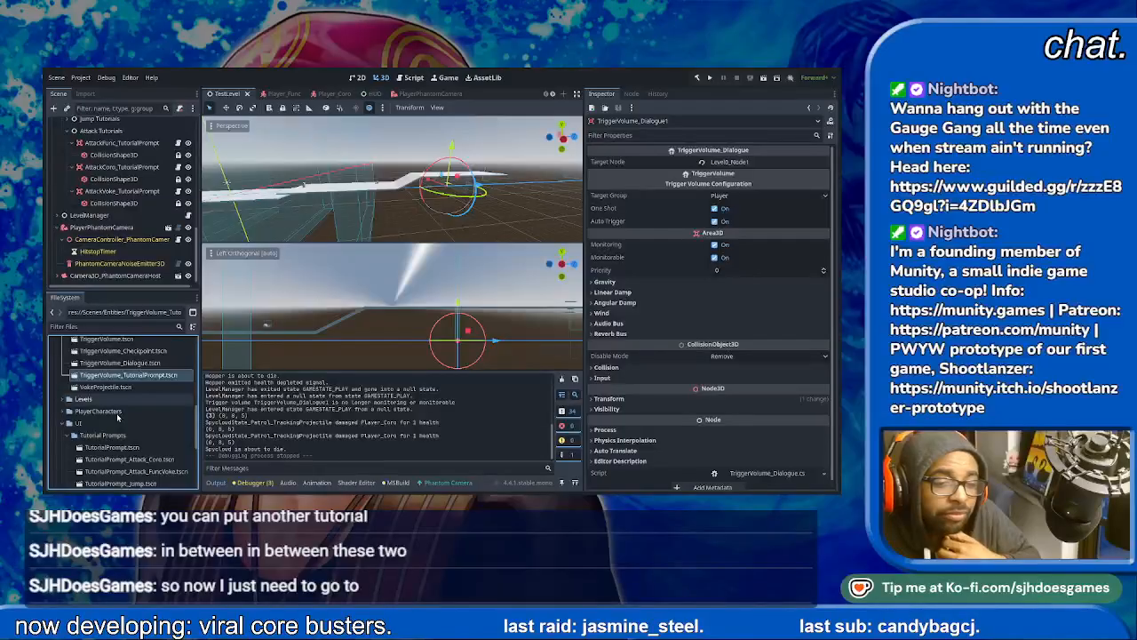
scroll(116, 416, down, 2)
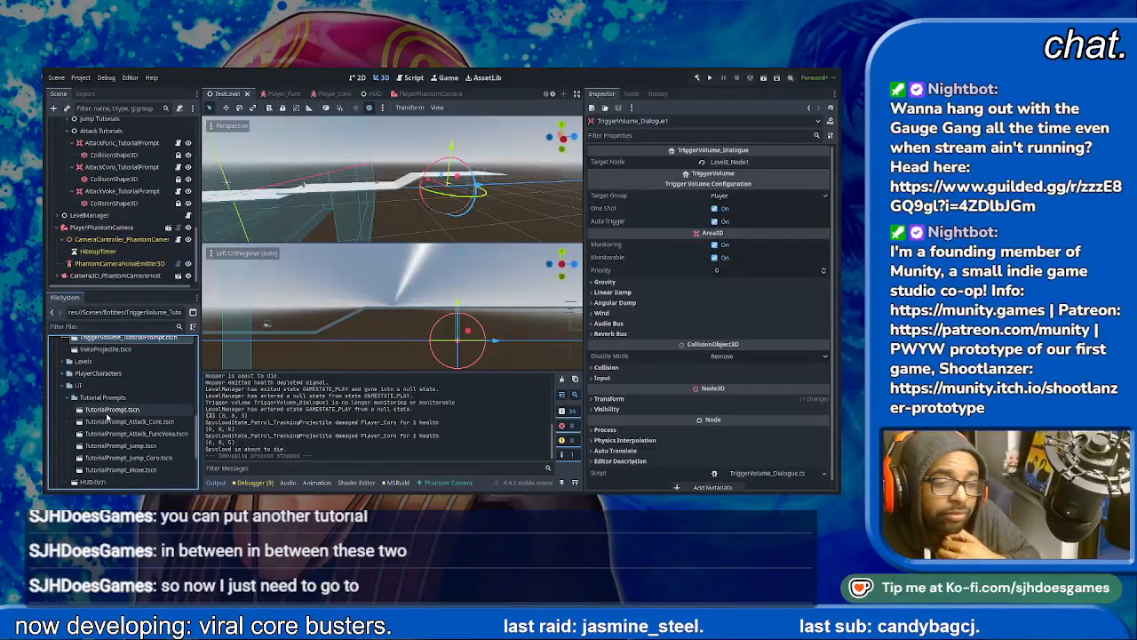
click(133, 458)
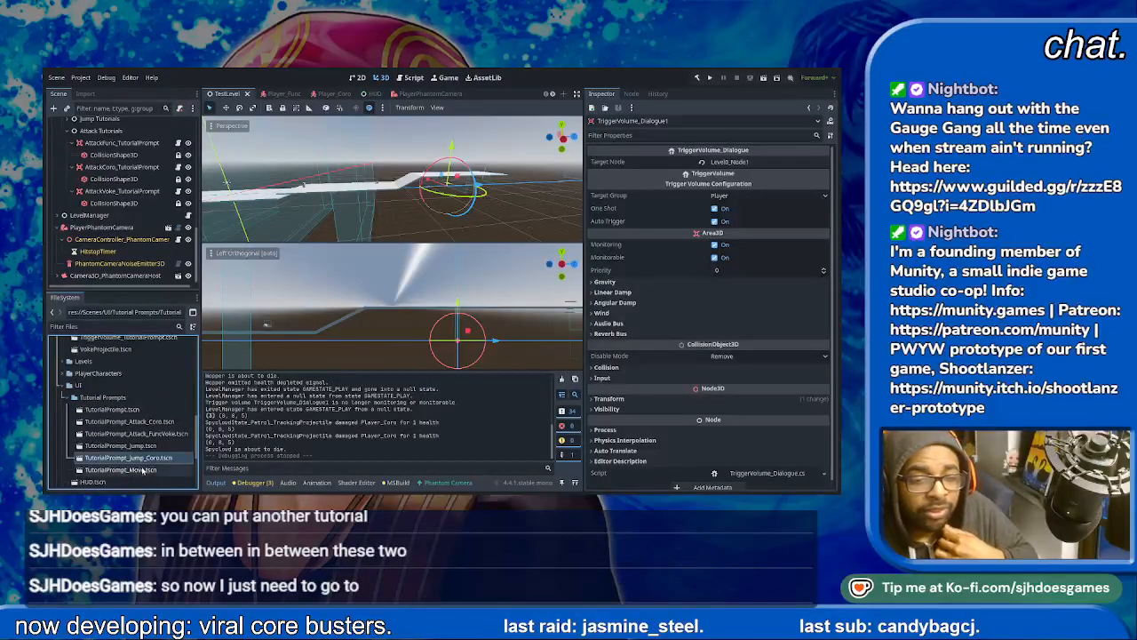
scroll(142, 472, down, 1)
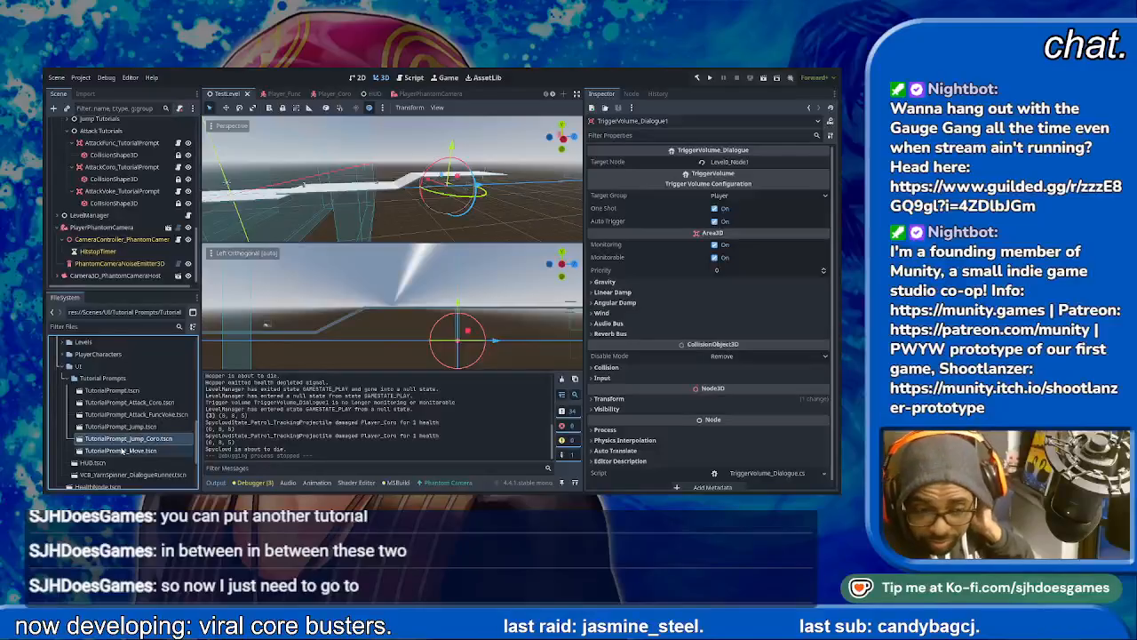
double_click(113, 391)
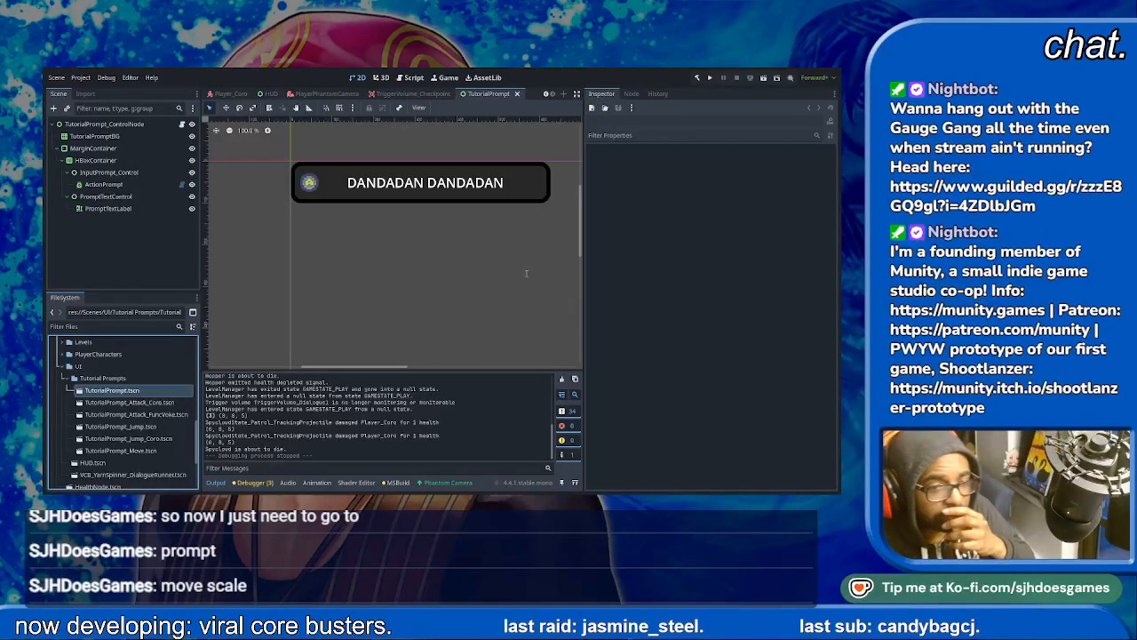
- Open the TutorialPrompt_MoveSkill_Coro scene and rename its root node TutorialPrompt_MoveSkill_Coro
double_click(164, 462)
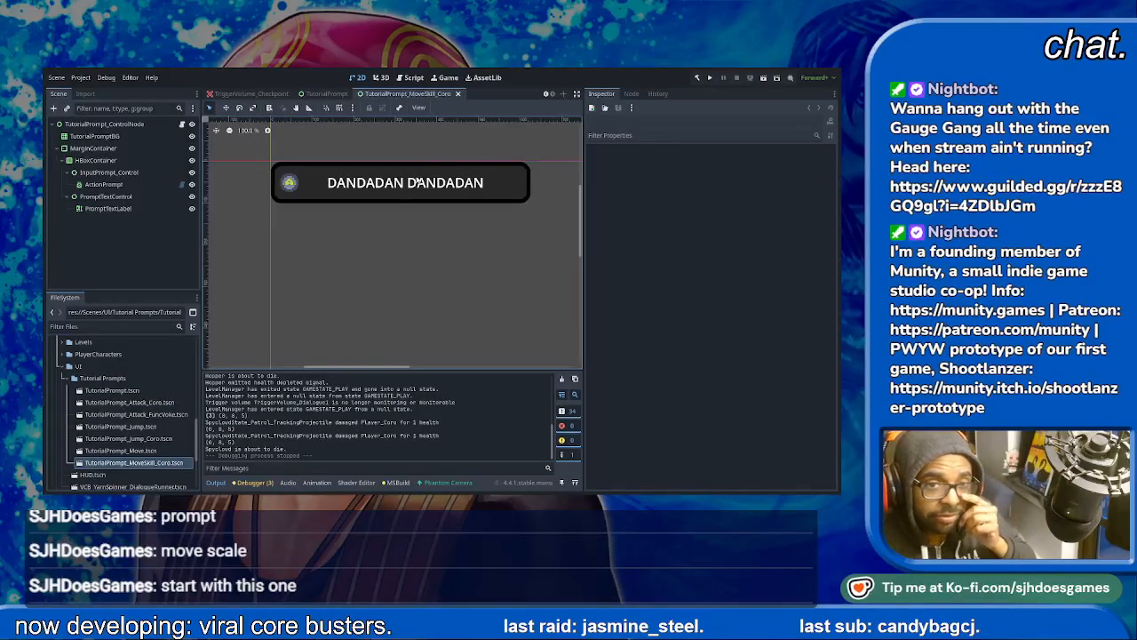
click(126, 138)
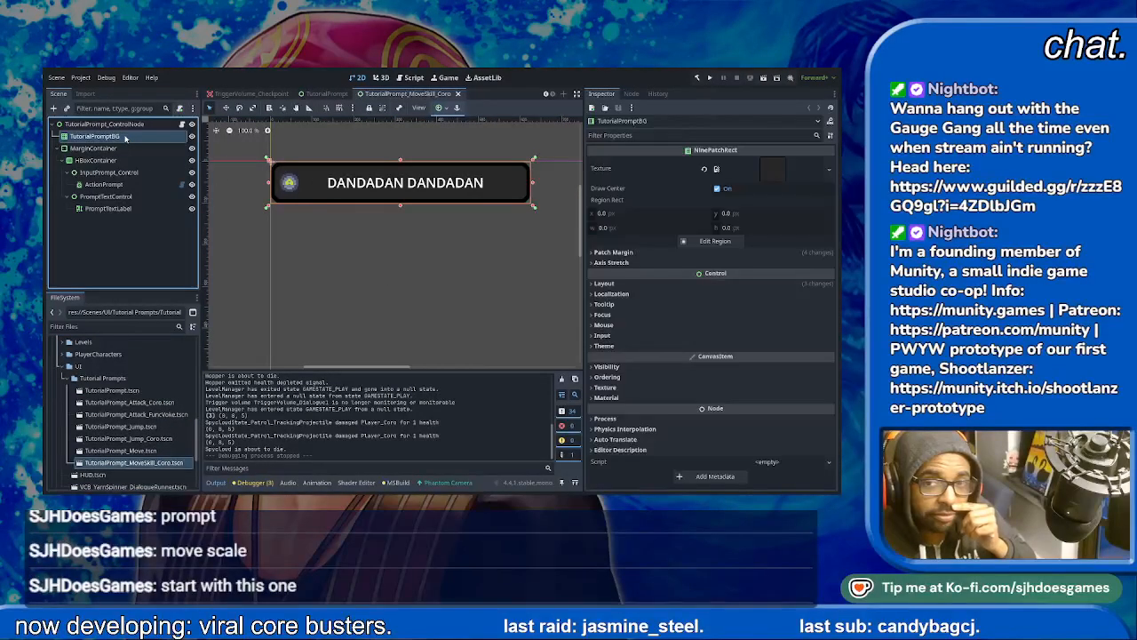
click(123, 160)
click(120, 150)
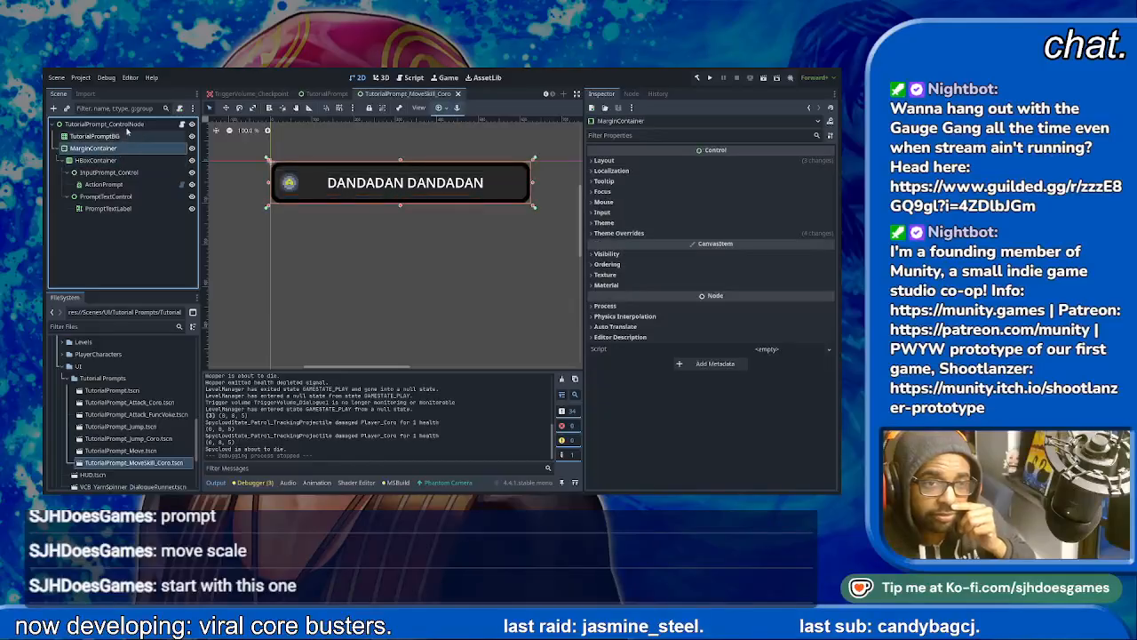
click(126, 126)
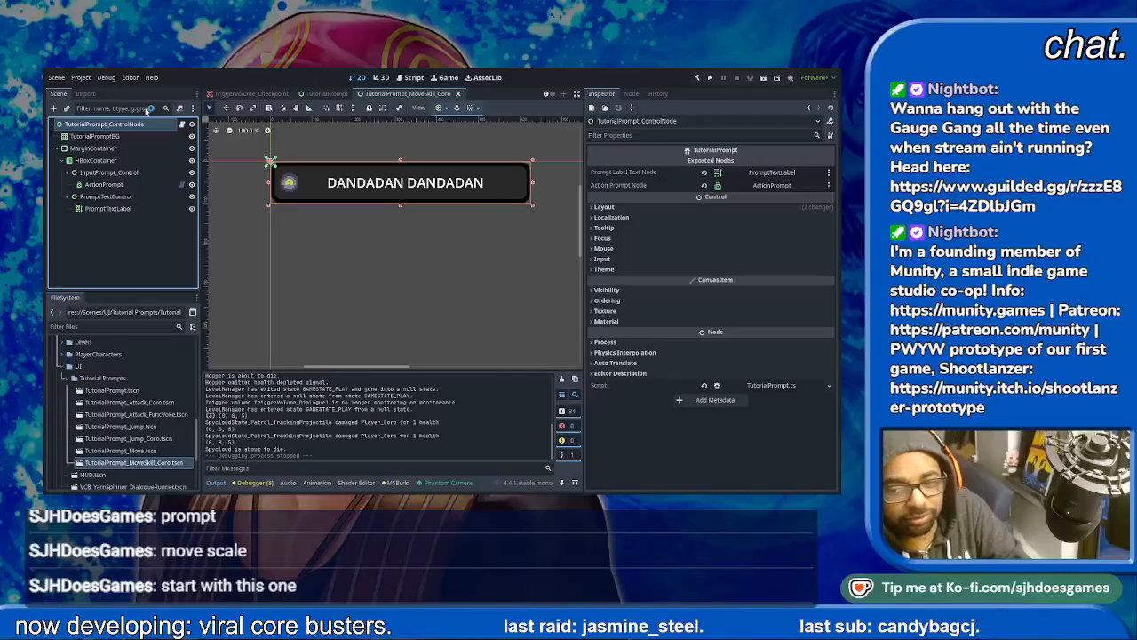
key(F2)
text(TutorialPrompt_MoveSkill_Coro)
key(Return)
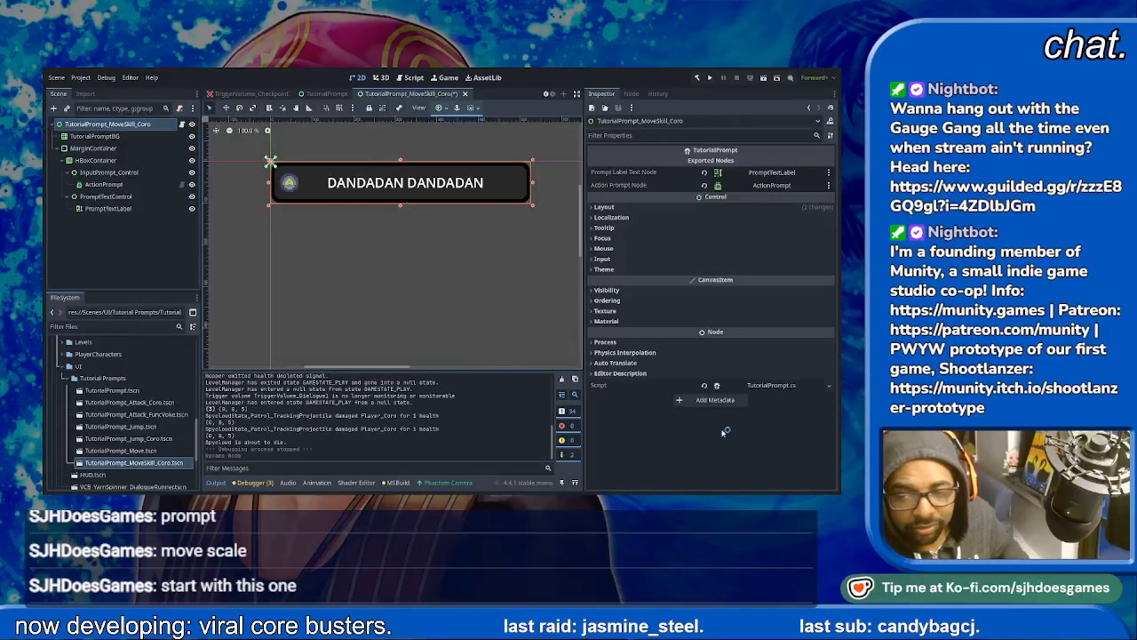
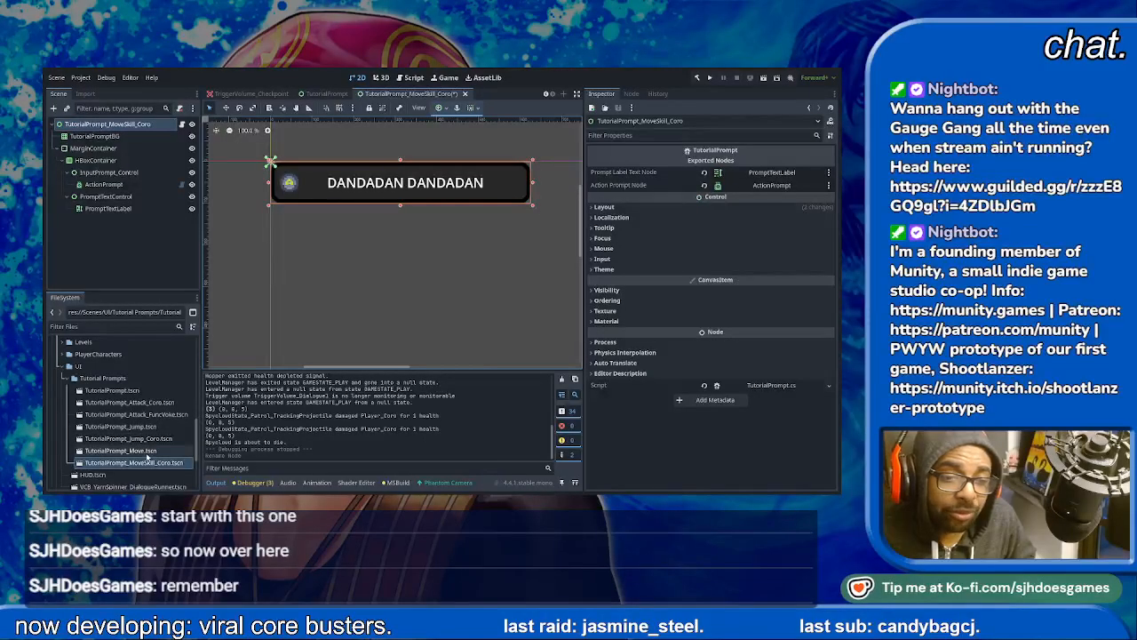
- Set the action of the ActionPrompt node in the TutorialPrompt_MoveSkill_Coro scene to skill
click(150, 463)
click(146, 184)
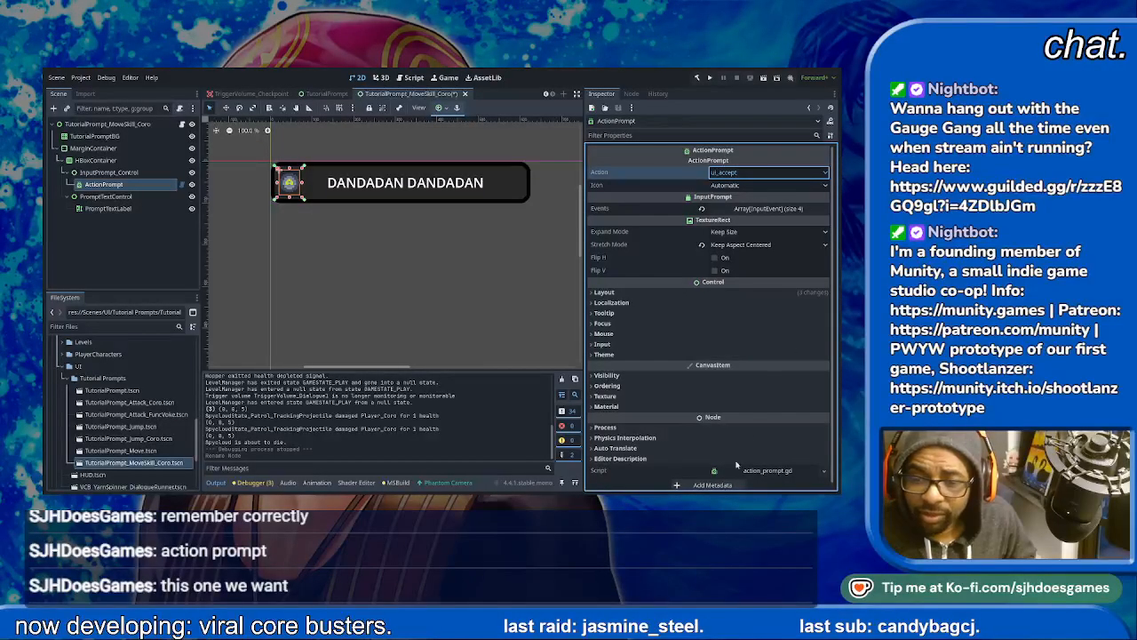
click(712, 487)
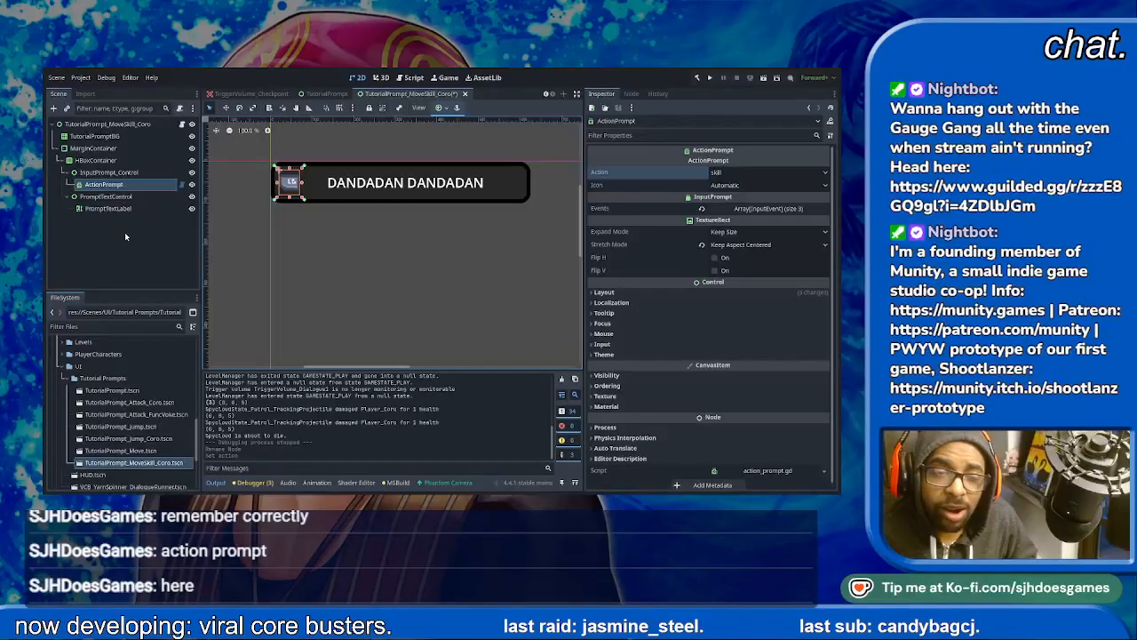
- Replace the placeholder text of PromptTextLabel with "DASH (AIR OK)"
click(124, 209)
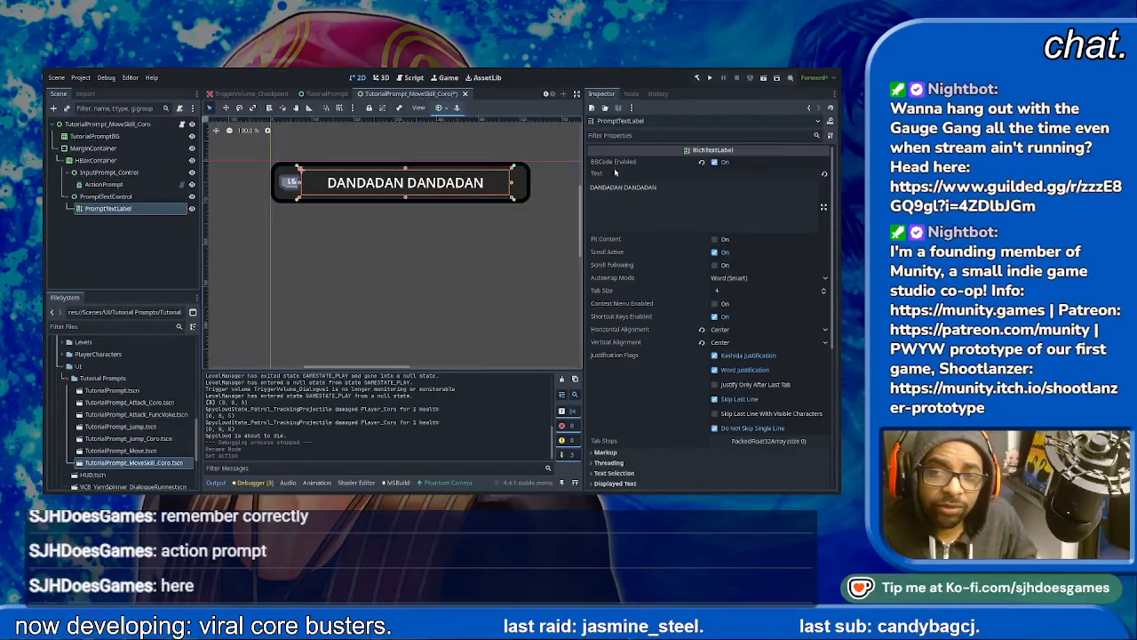
click(703, 188)
key(ctrl+a)
text(DASH (AIR OK))
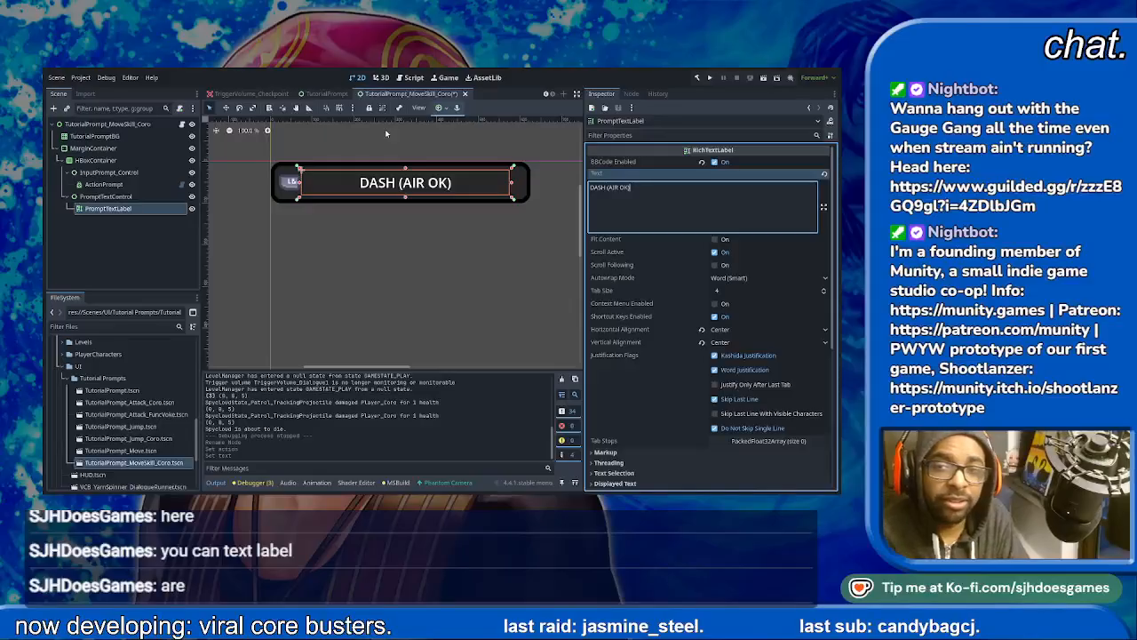
- Insert "JUMP," inside the parentheses of the label text so it reads "DASH (JUMP, AIR OK)"
key(Left)
key(Left)
key(Left)
key(Left)
key(Left)
key(Left)
key(Left)
text(JUM)
key(BackSpace)
key(BackSpace)
key(BackSpace)
text(jump)
key(BackSpace)
key(BackSpace)
key(BackSpace)
key(BackSpace)
text(JUMP,)
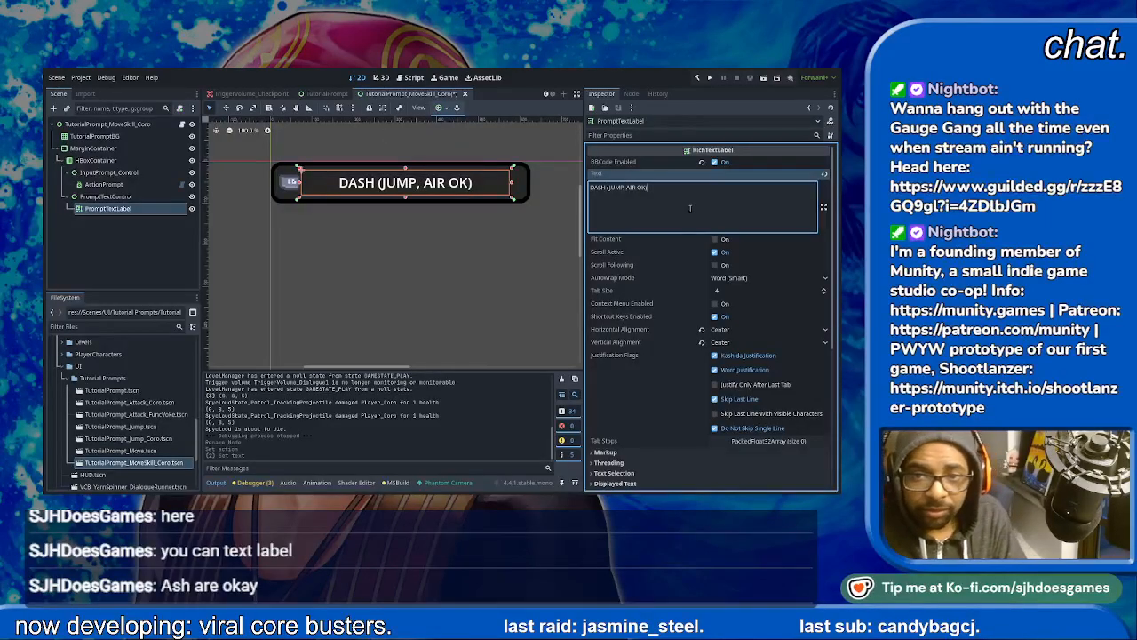
- Add a VBoxContainer node and rearrange the tree so it sits under MarginContainer and holds the HBoxContainer
click(76, 197)
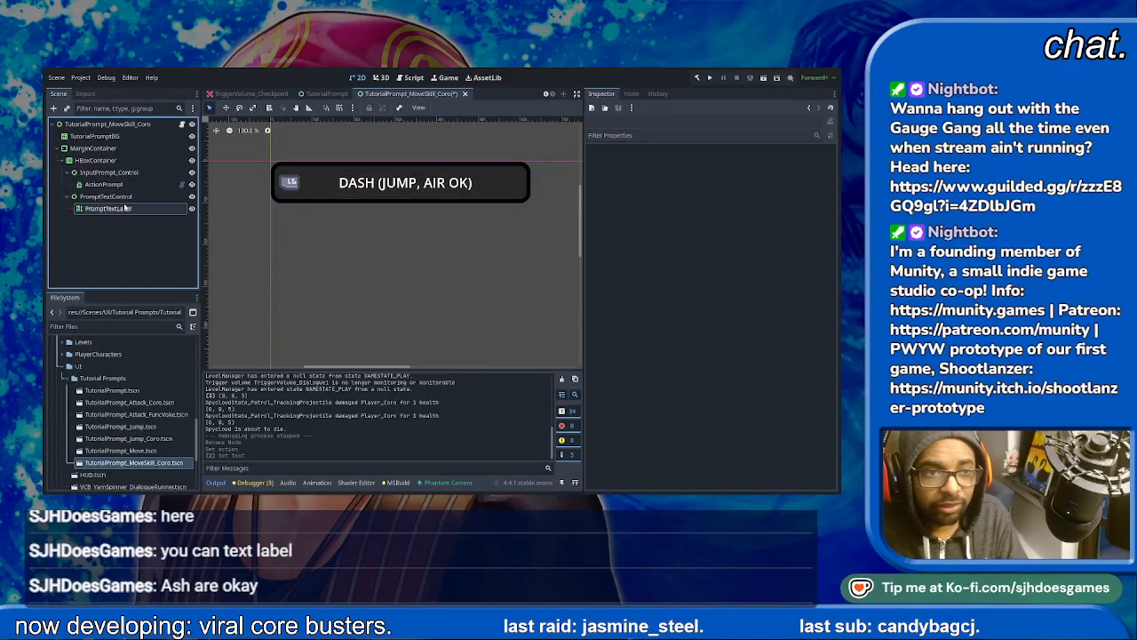
click(69, 197)
click(67, 172)
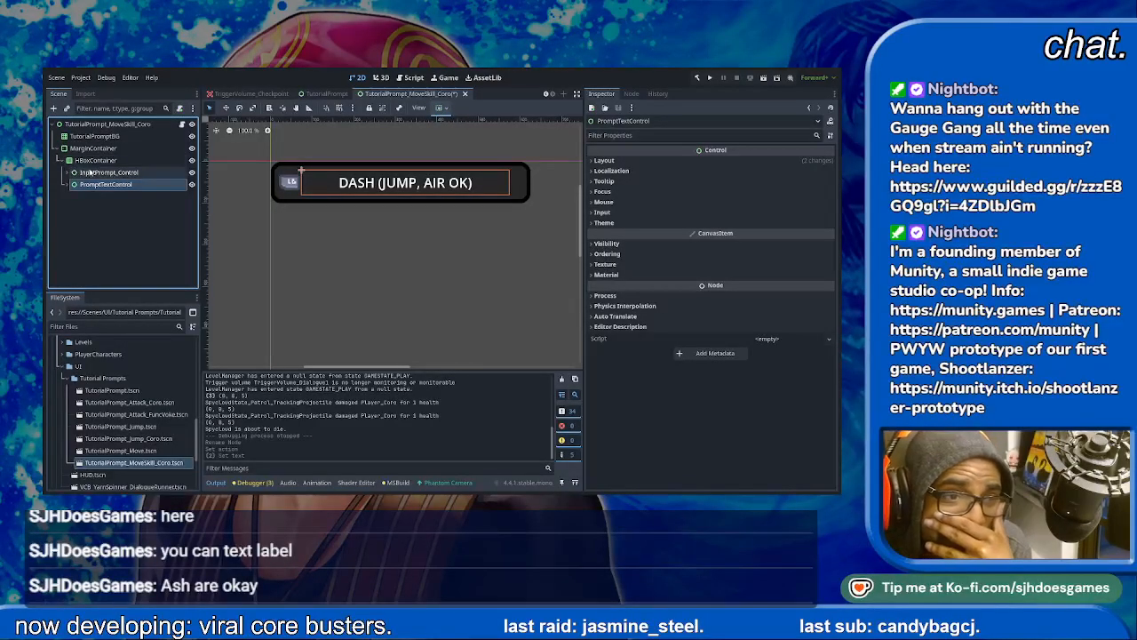
click(96, 159)
click(93, 147)
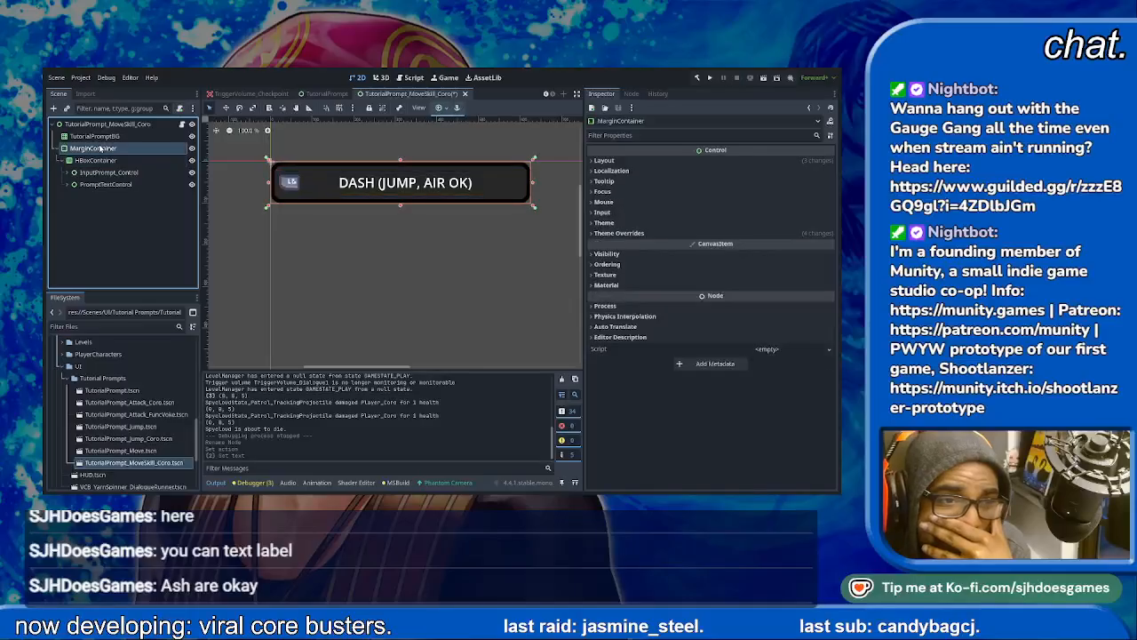
click(95, 162)
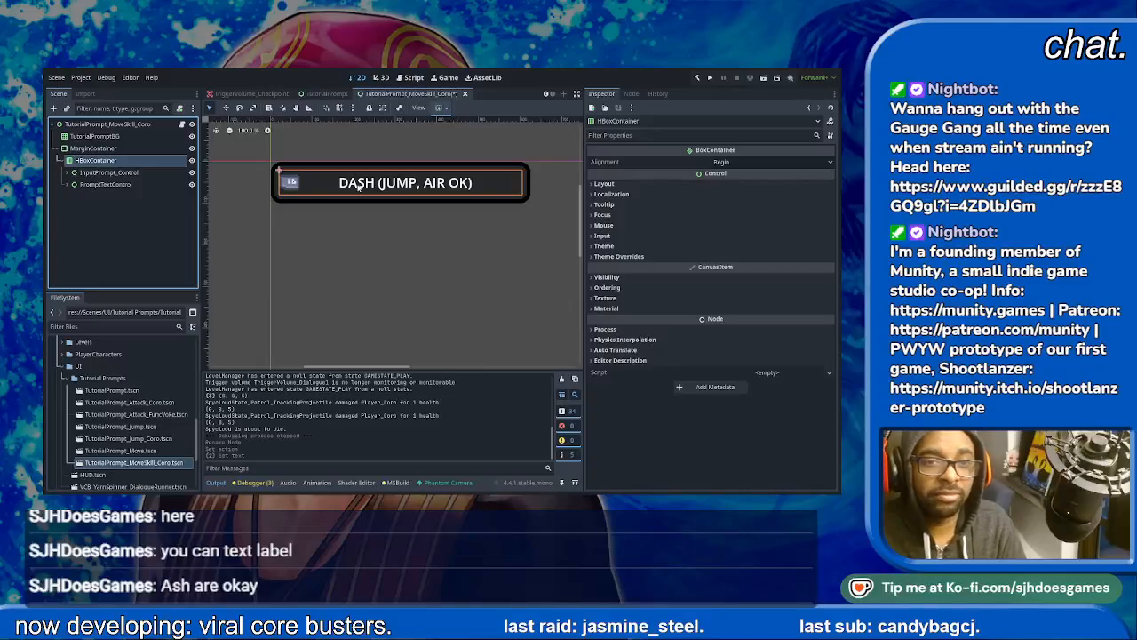
key(Return)
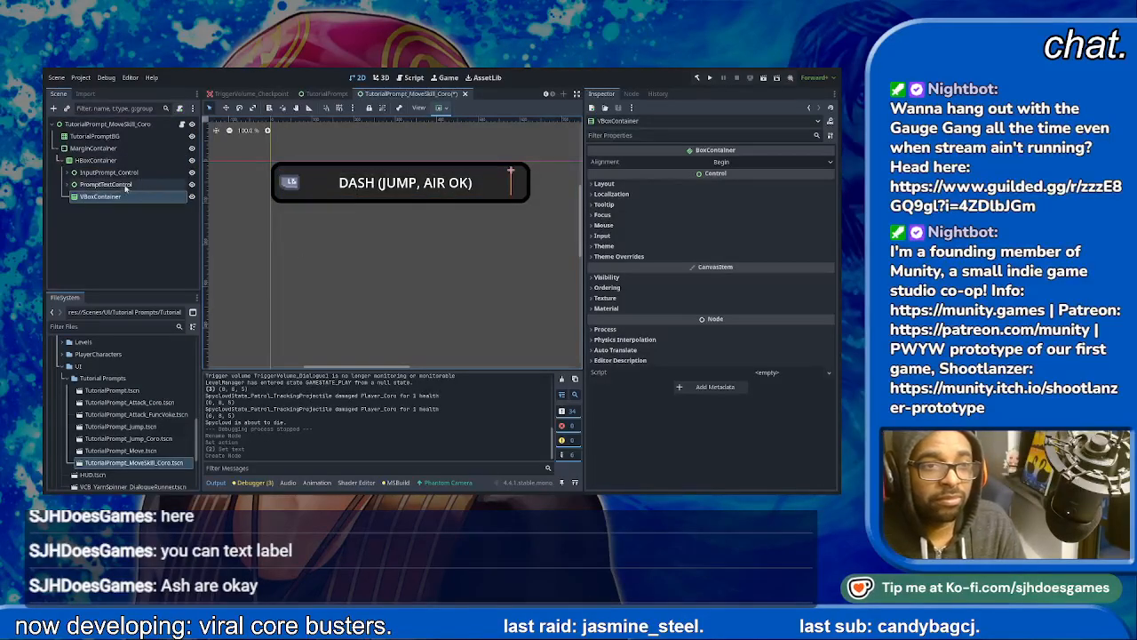
drag(89, 199, 77, 162)
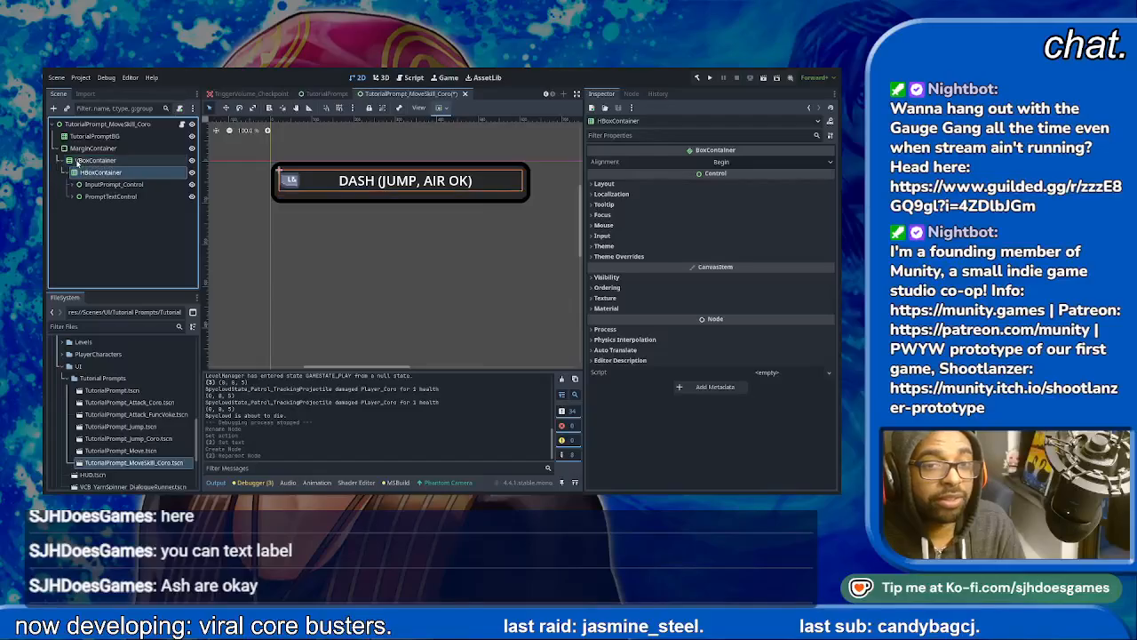
- Duplicate the HBoxContainer as a second prompt row and stretch TutorialPromptBG downward to about 625 × 327 px
click(68, 172)
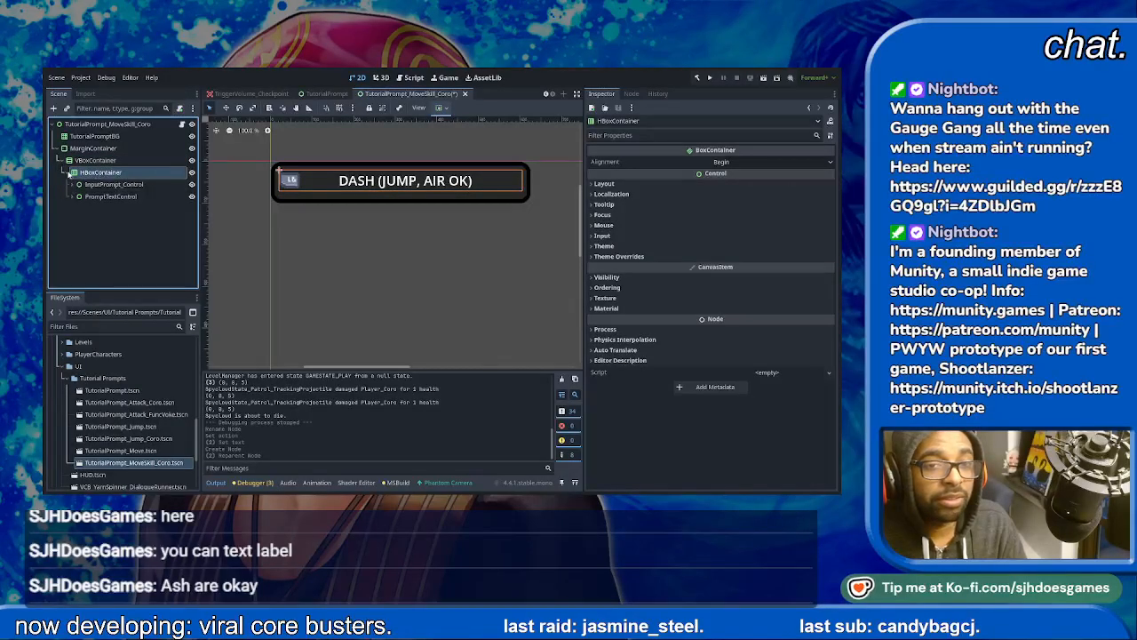
key(ctrl+d)
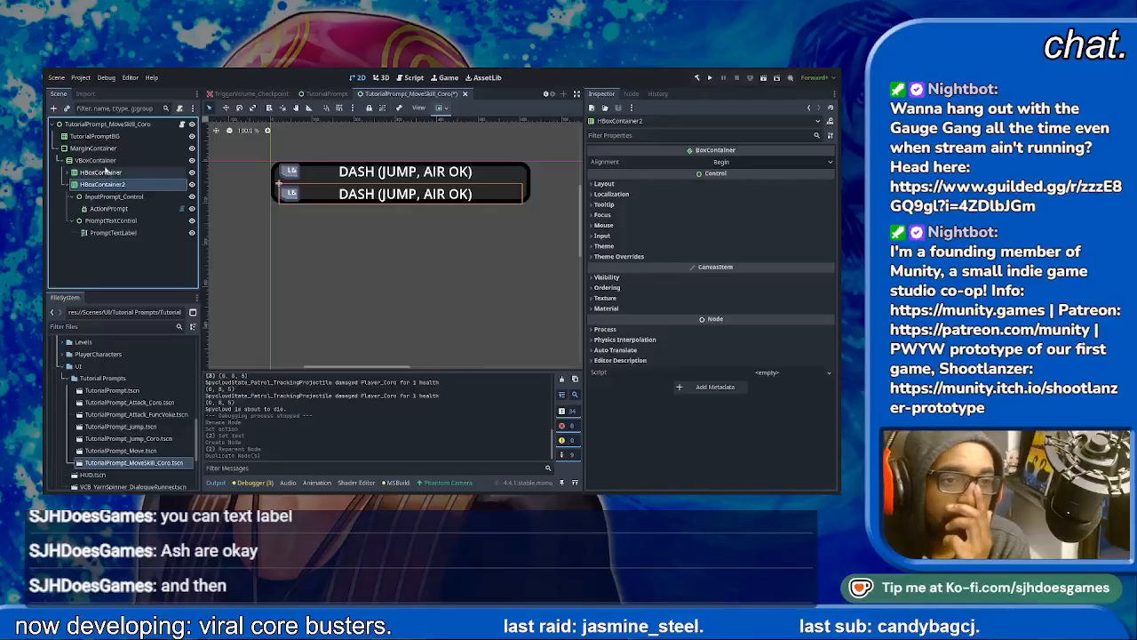
click(96, 136)
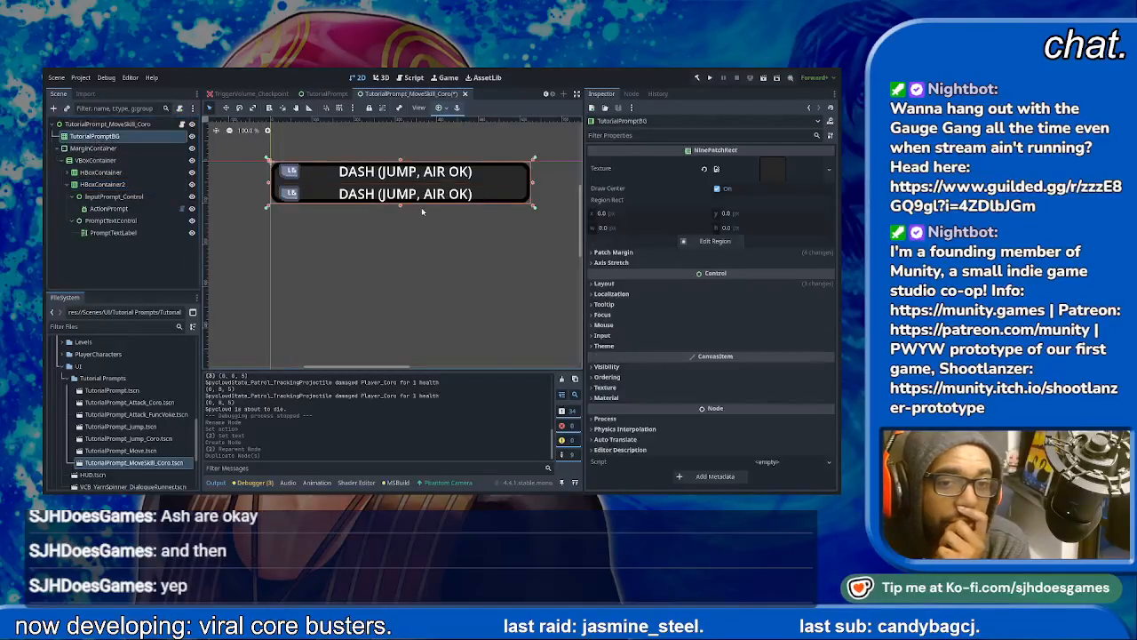
drag(400, 205, 402, 298)
- Make MarginContainer a child of TutorialPromptBG and anchor it to fill the whole background
click(96, 149)
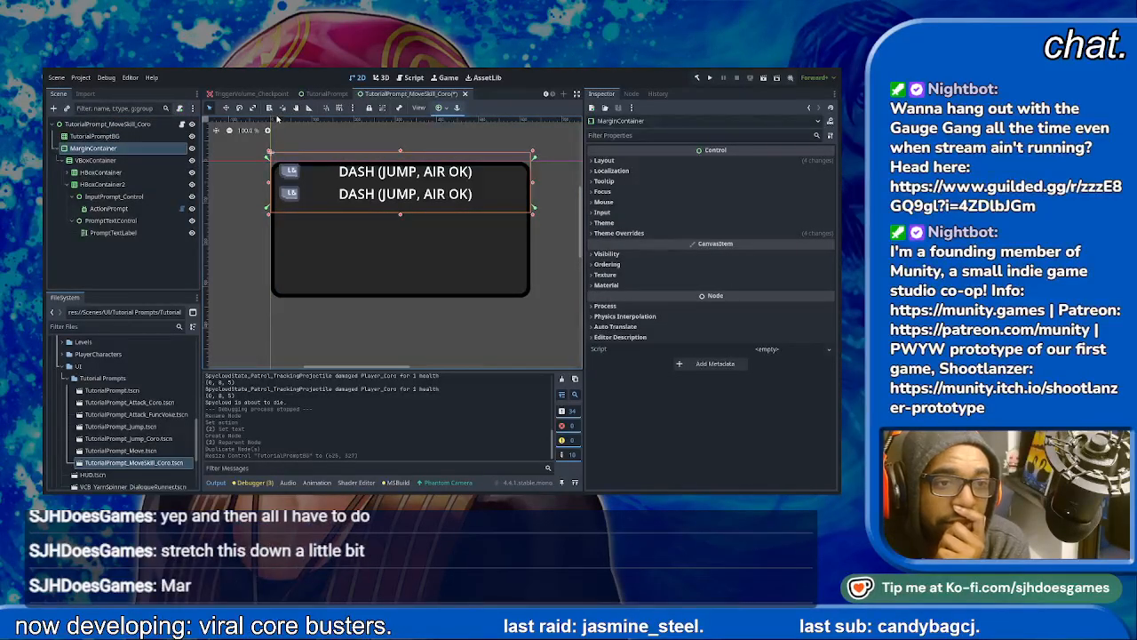
click(90, 138)
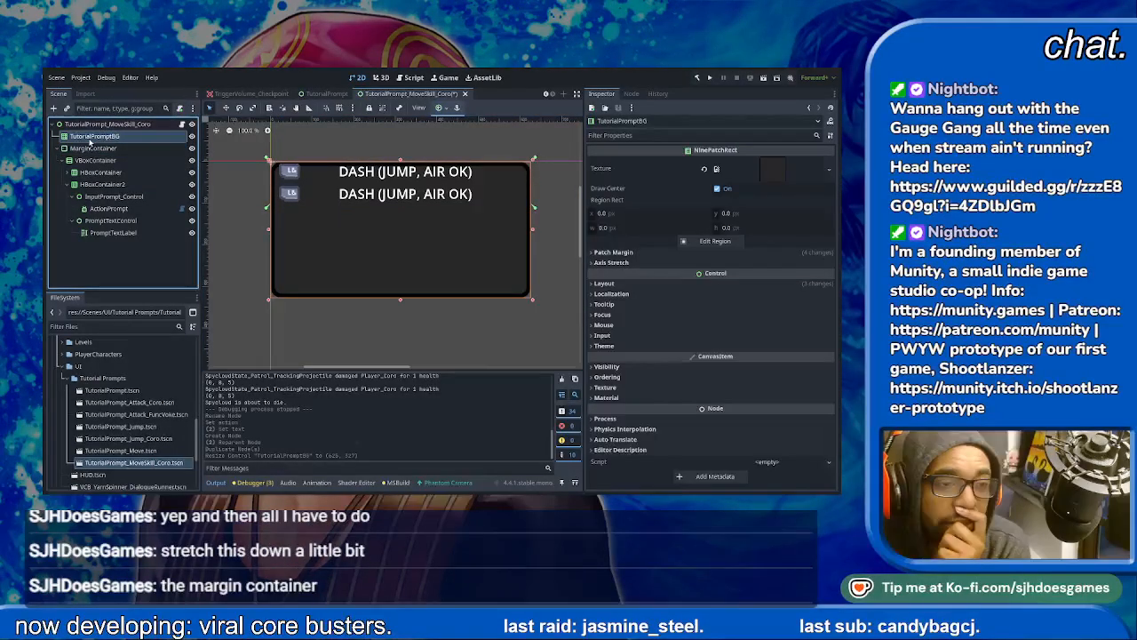
click(93, 148)
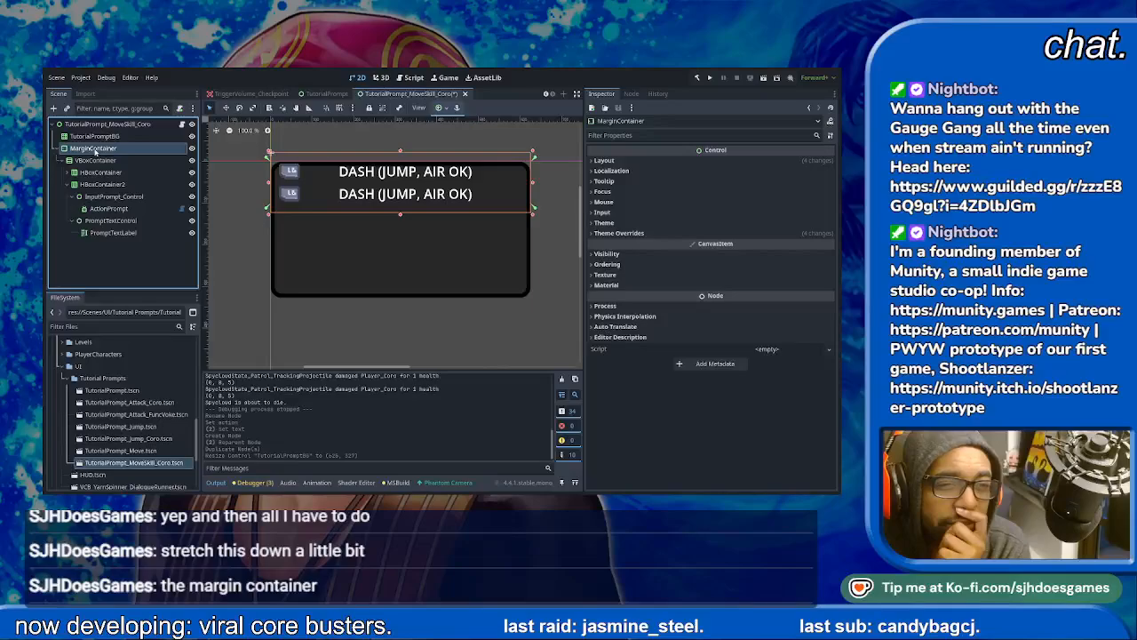
drag(95, 150, 96, 139)
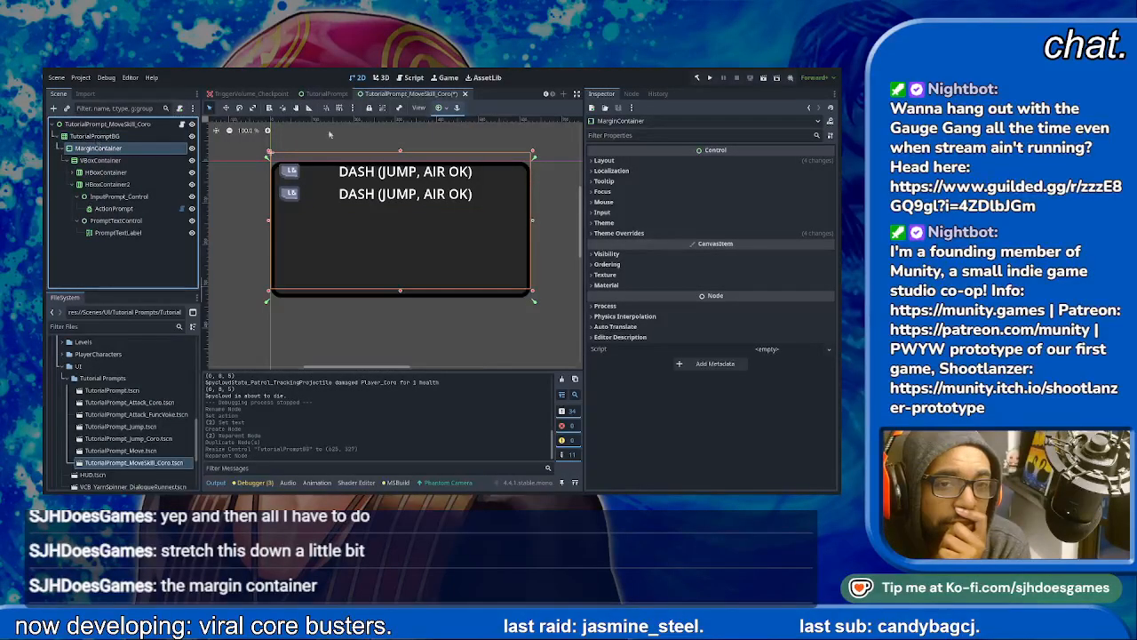
click(489, 189)
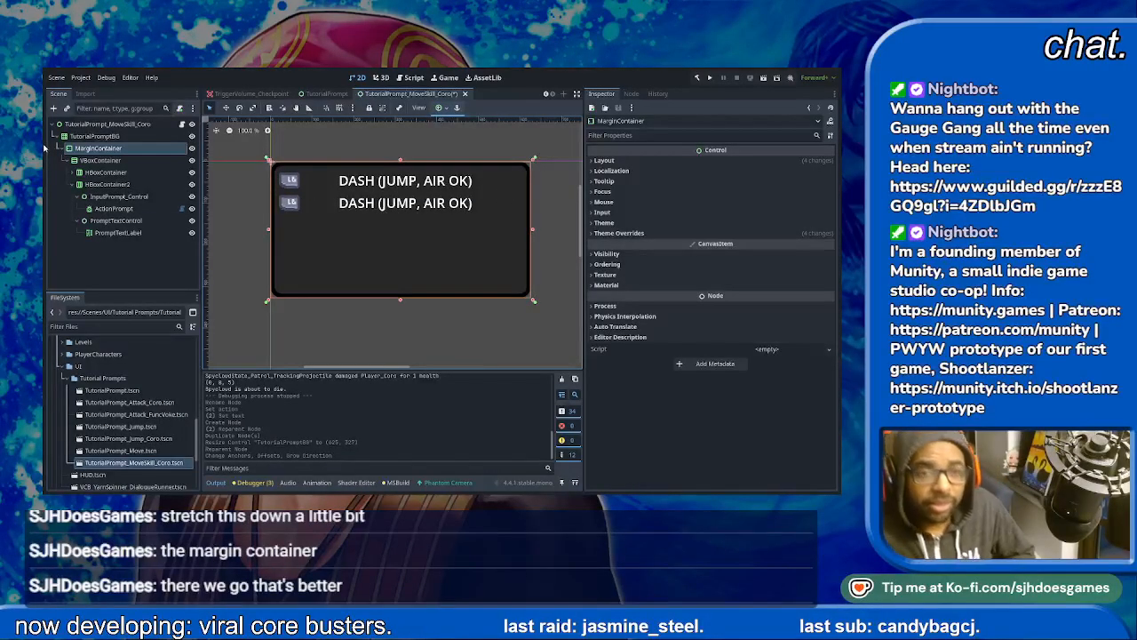
click(100, 185)
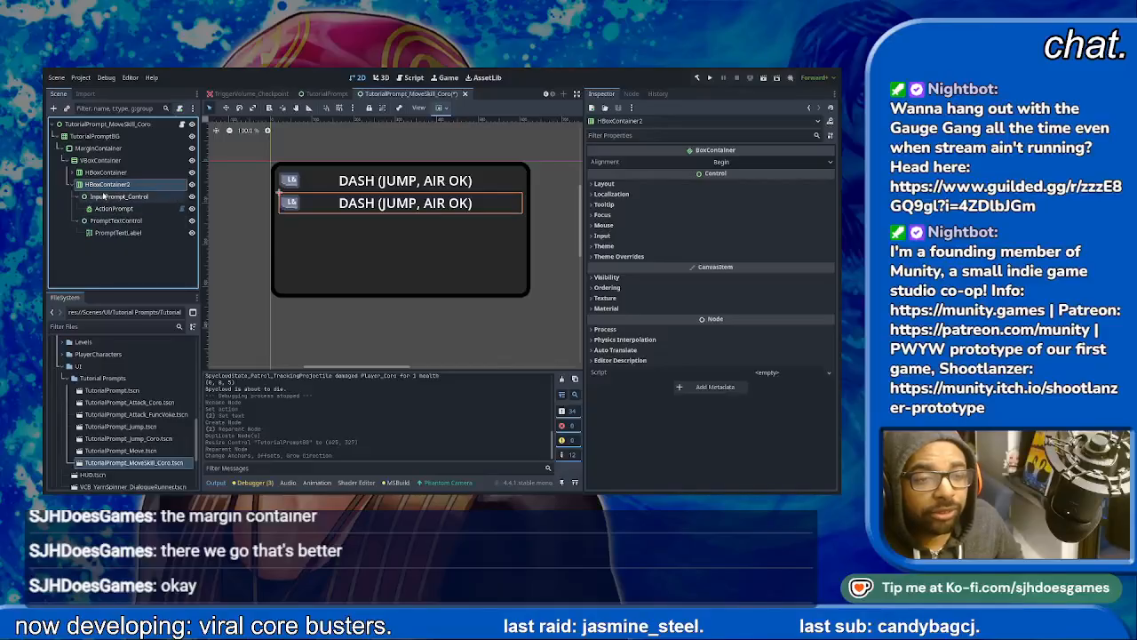
click(110, 221)
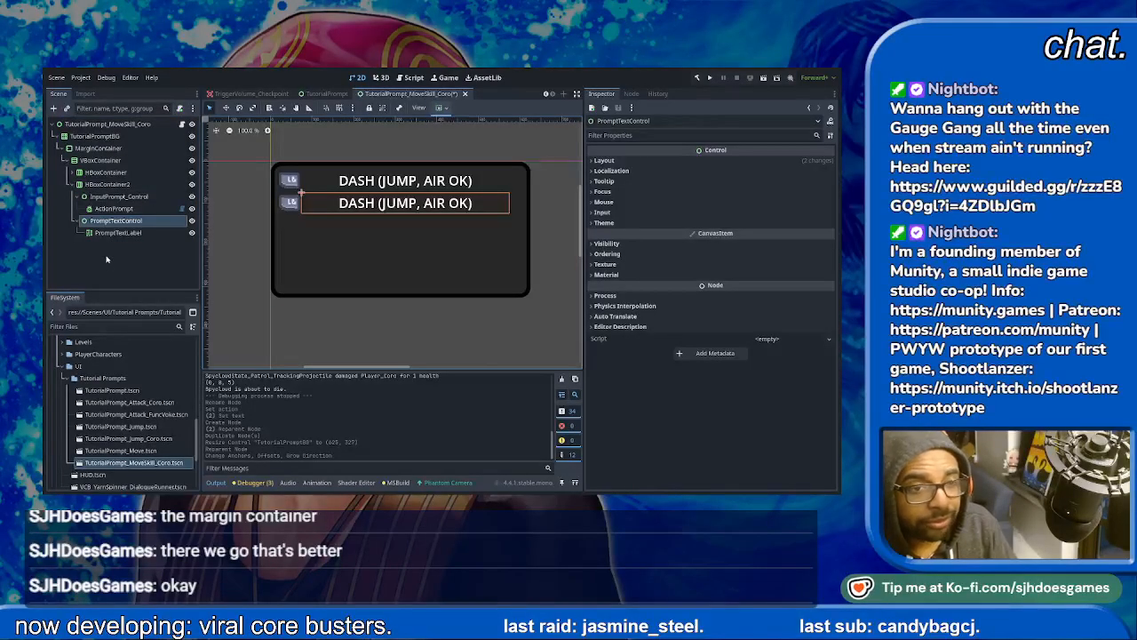
click(114, 197)
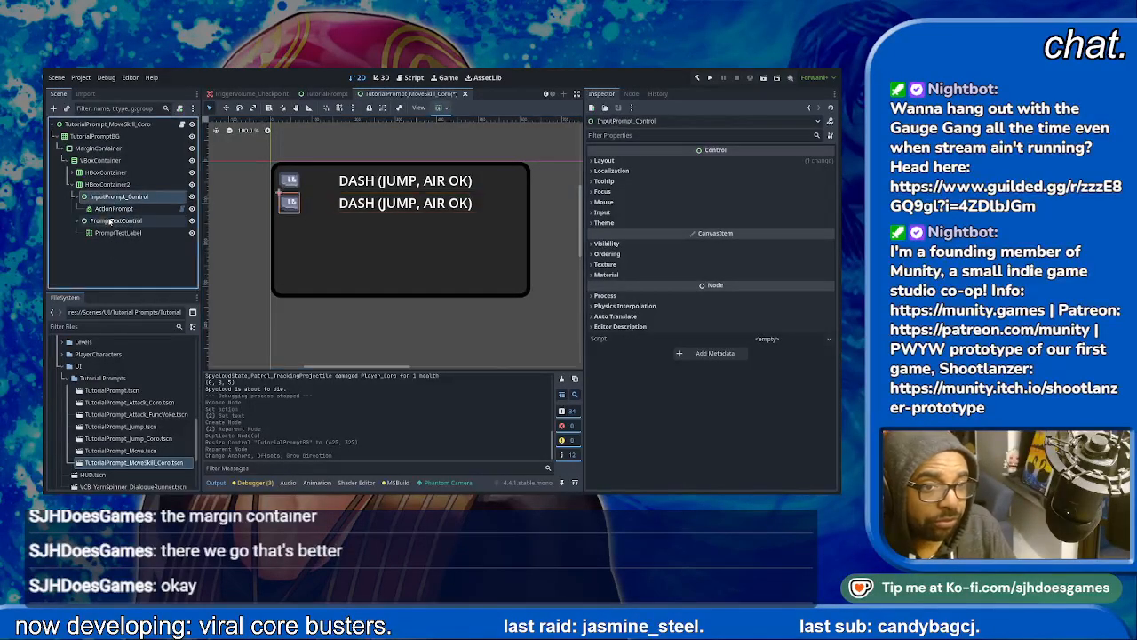
click(111, 221)
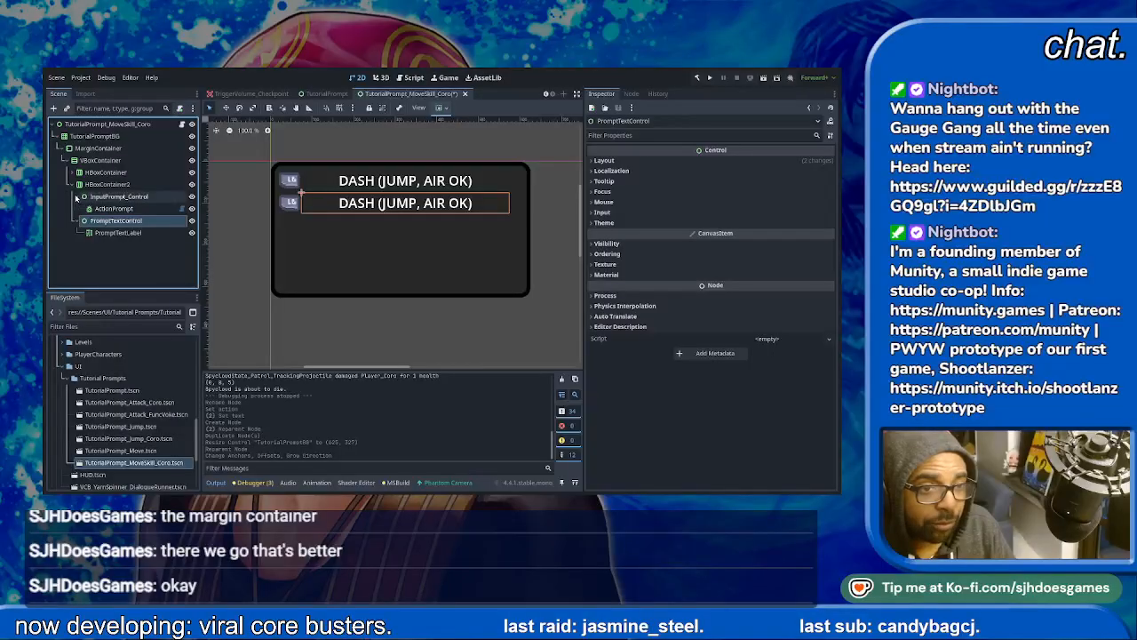
click(76, 197)
click(83, 209)
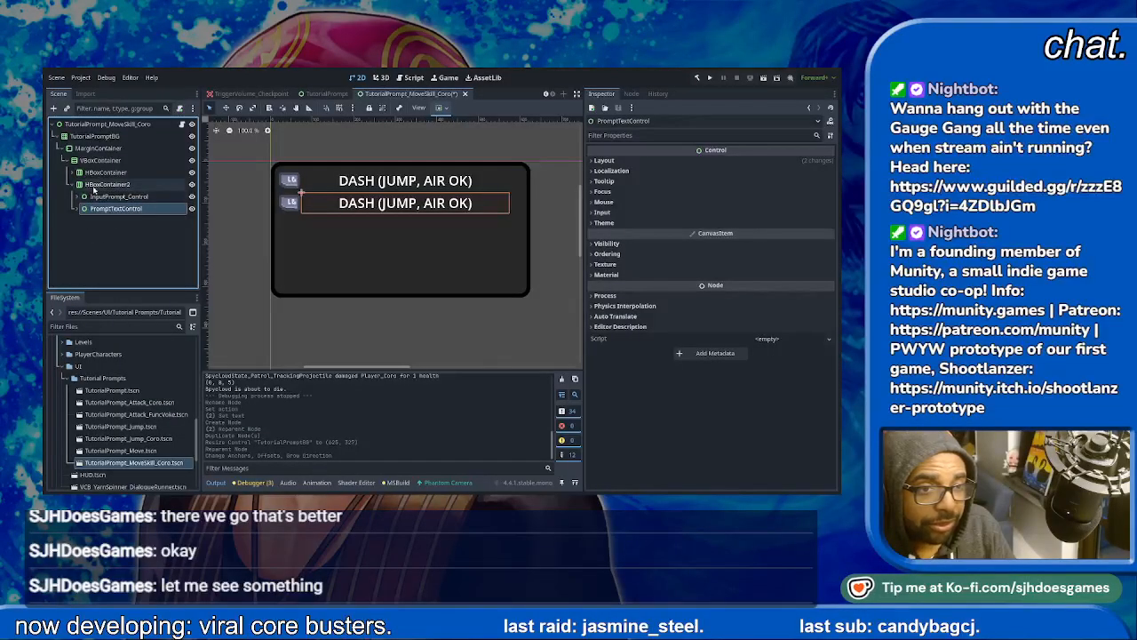
click(95, 184)
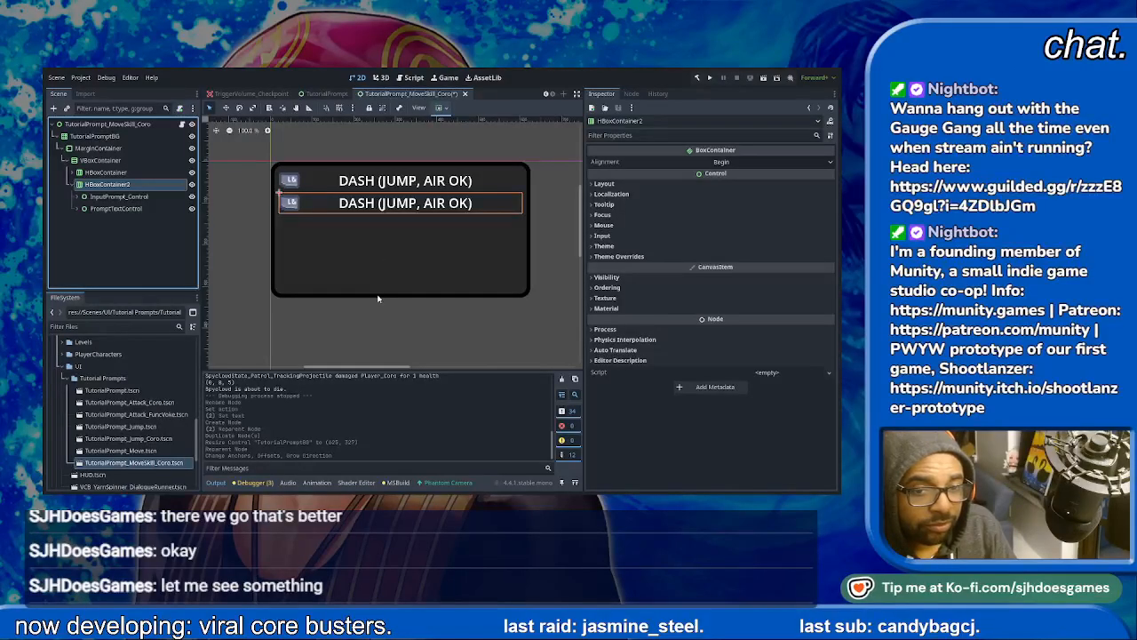
double_click(386, 231)
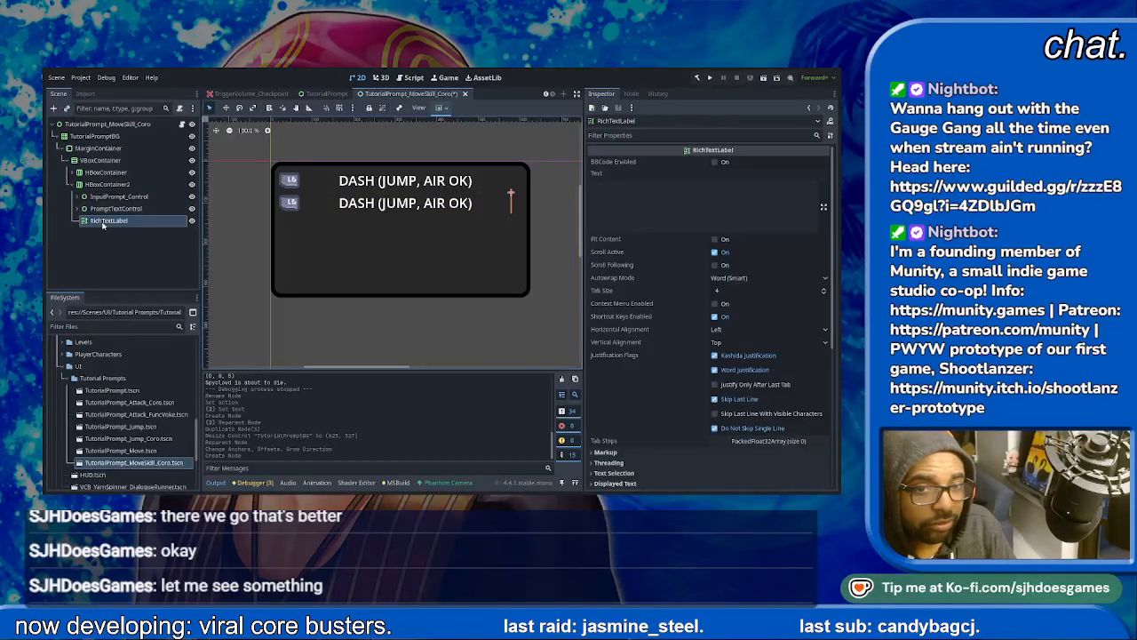
drag(105, 225, 115, 204)
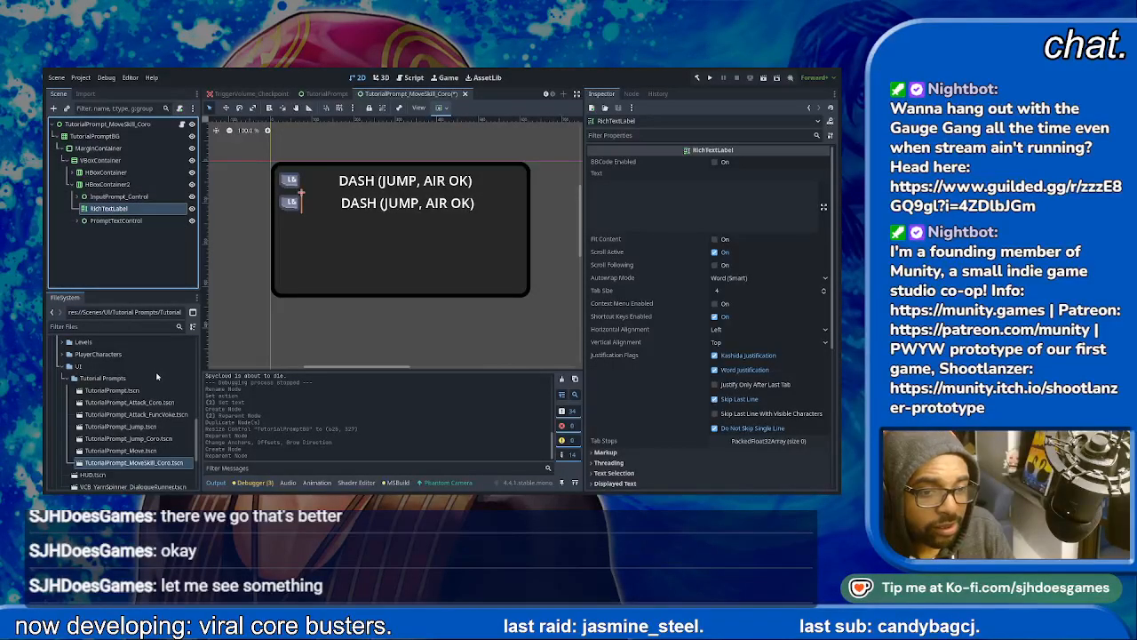
double_click(367, 219)
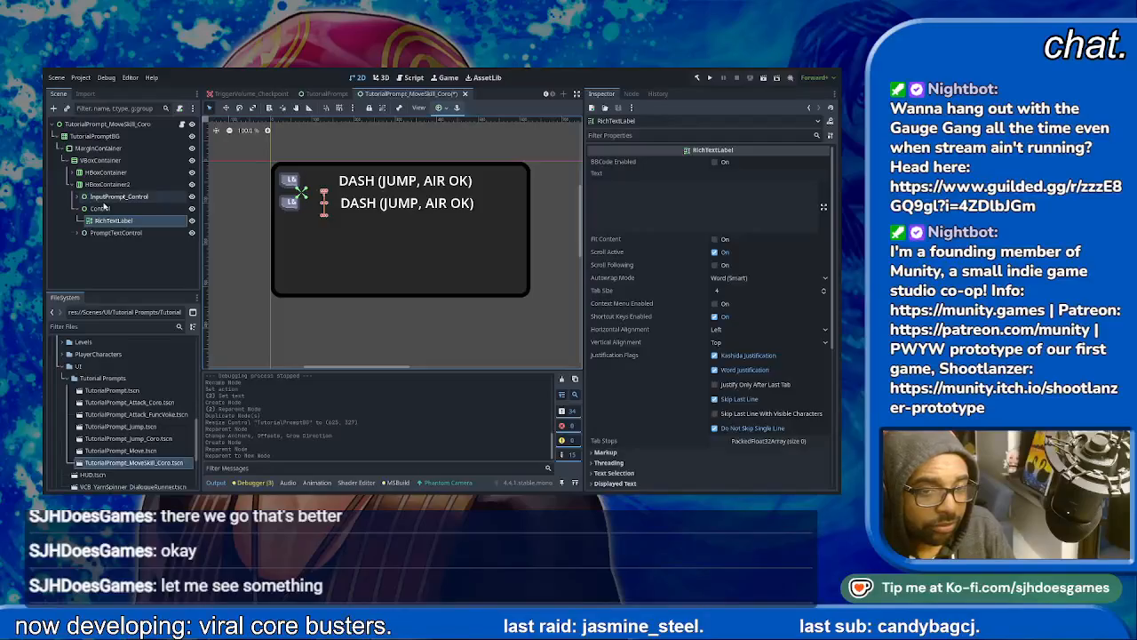
click(660, 209)
text(m)
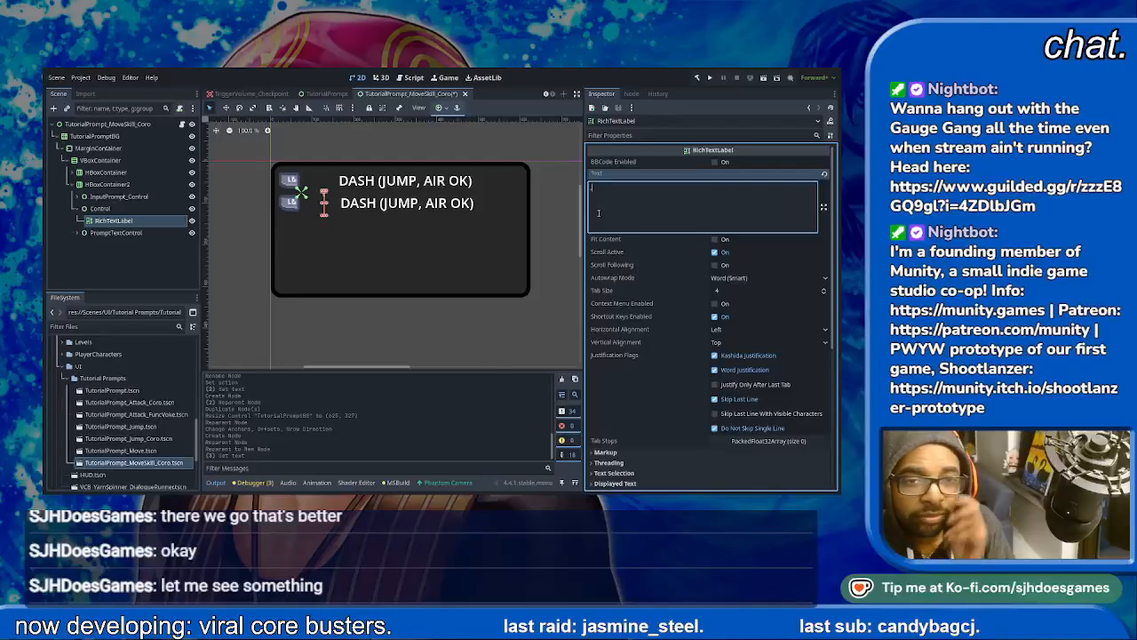
click(105, 209)
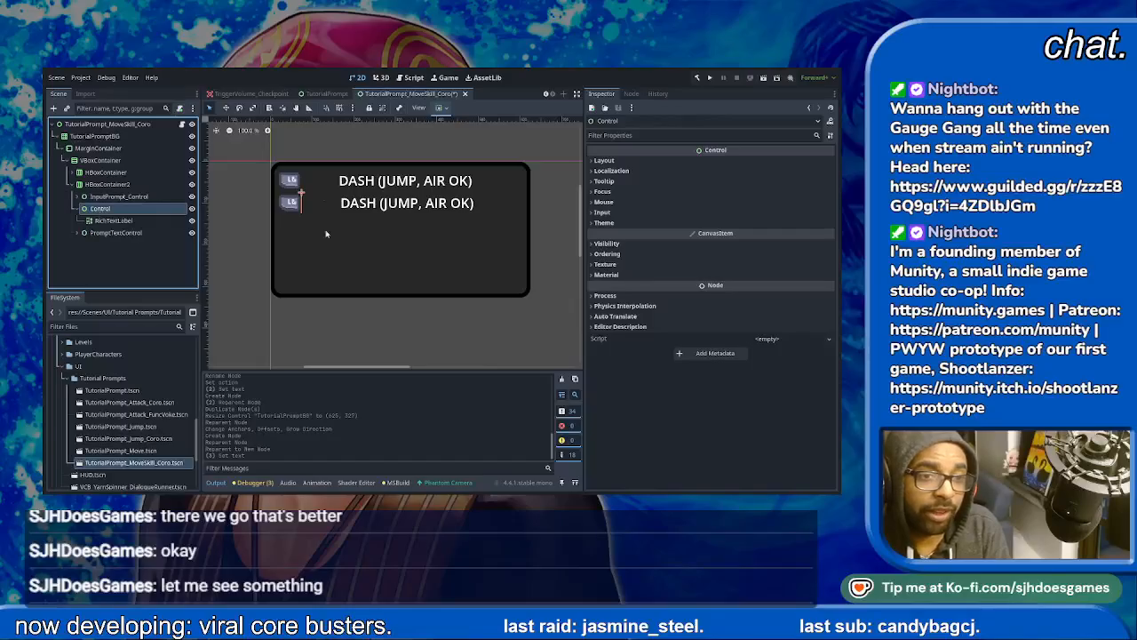
key(Delete)
click(435, 294)
- Duplicate InputPrompt_Control in HBoxContainer2 and set the copy's ActionPrompt action to jump
click(128, 197)
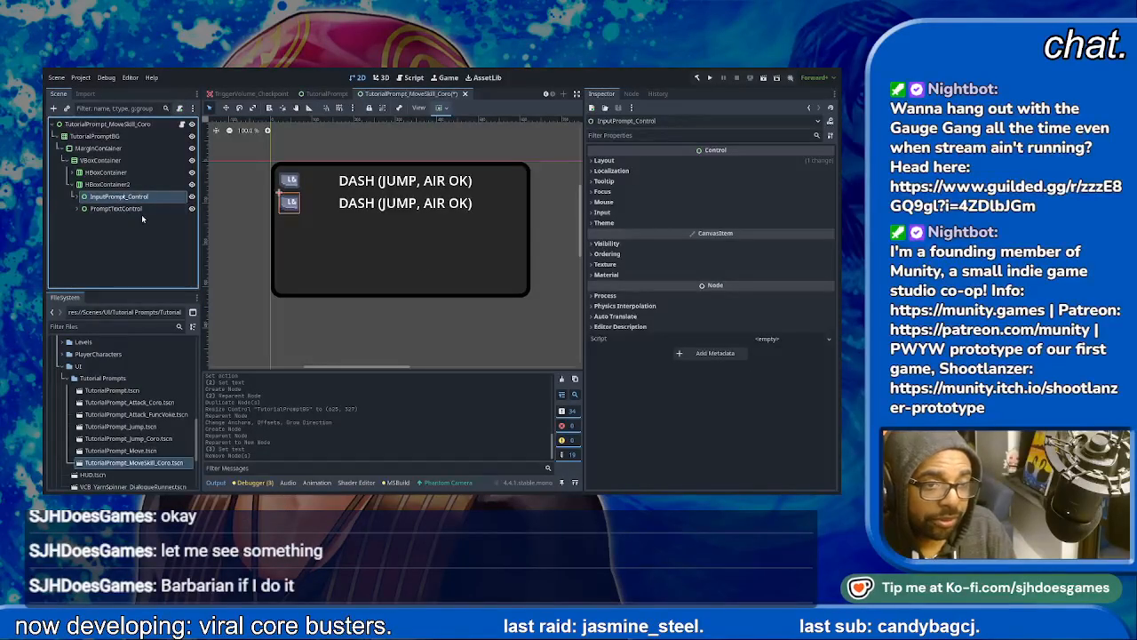
key(ctrl+d)
click(78, 208)
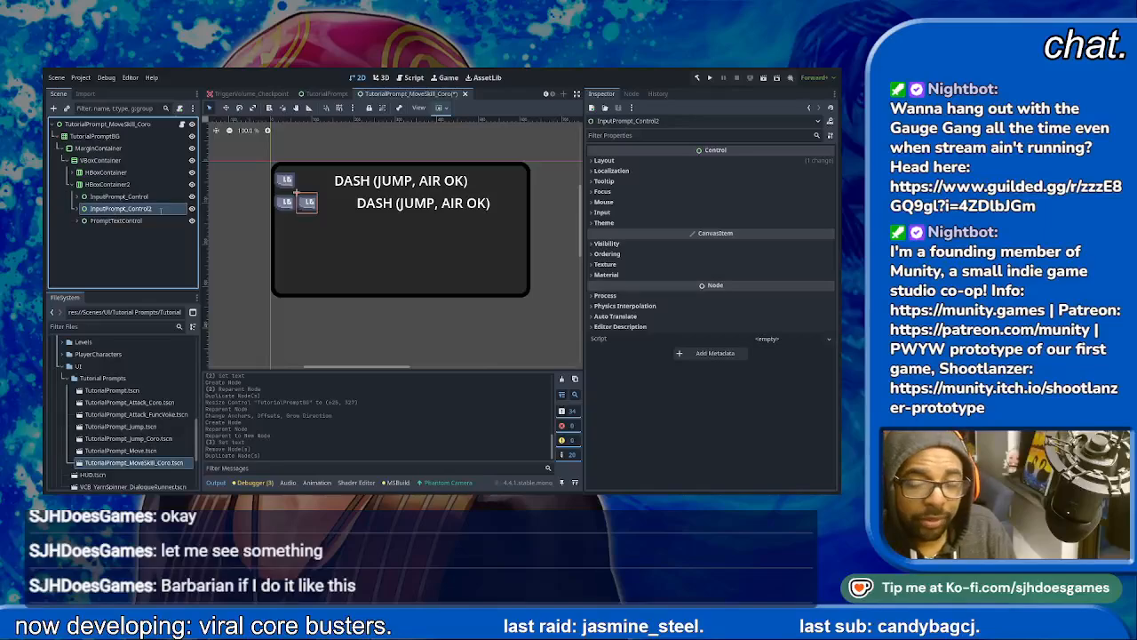
click(84, 208)
click(113, 220)
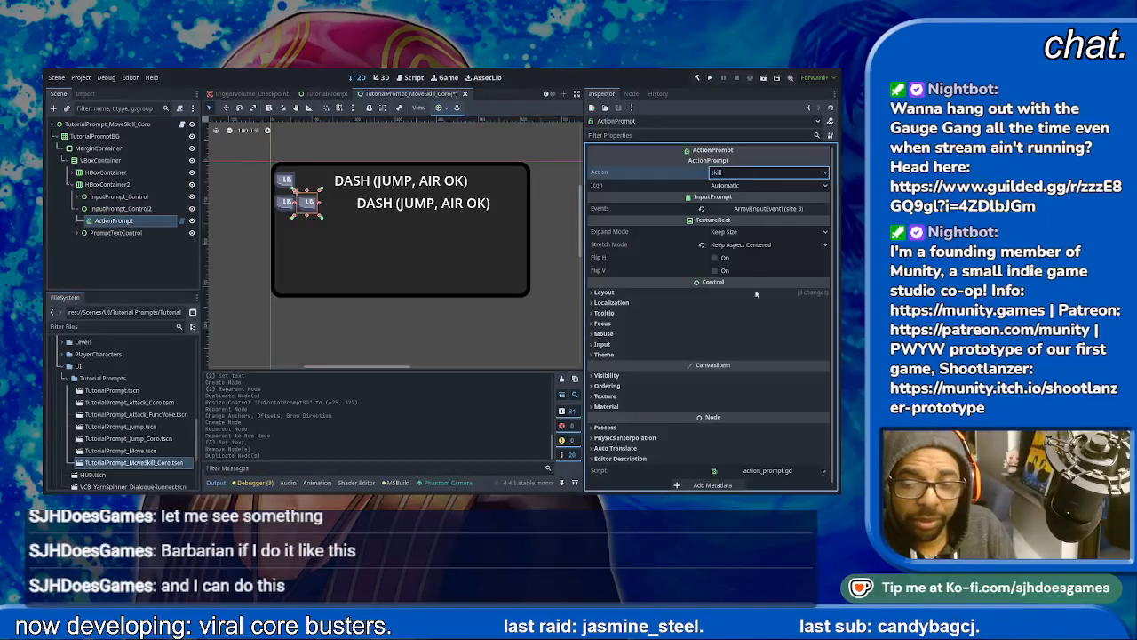
click(728, 464)
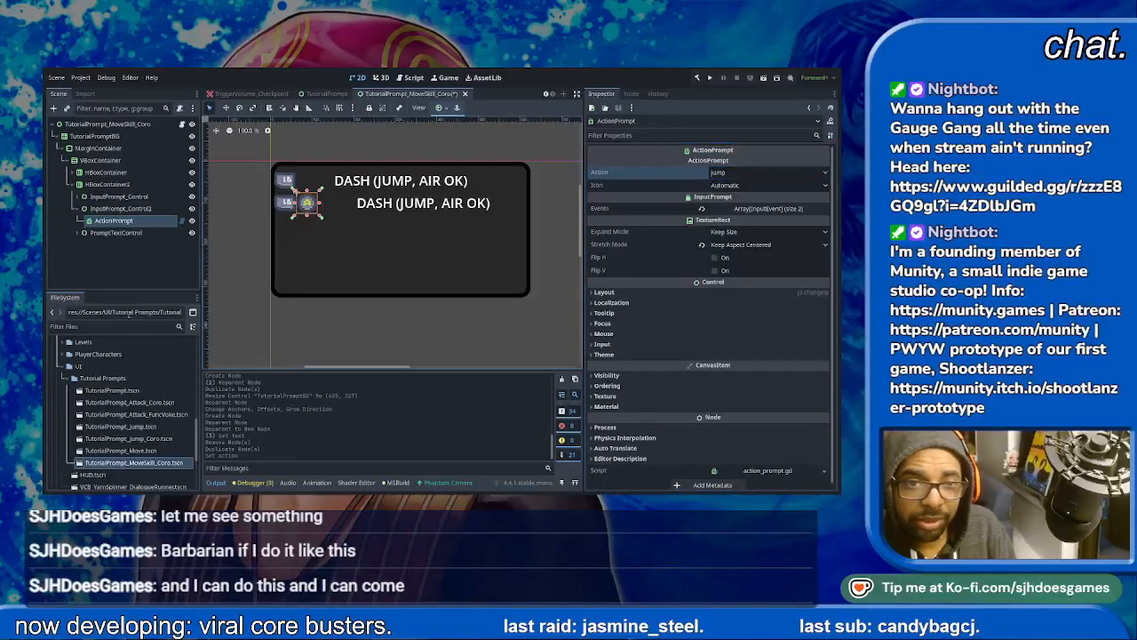
- Set the text of HBoxContainer2's PromptTextLabel to DASH-JUMP
click(121, 233)
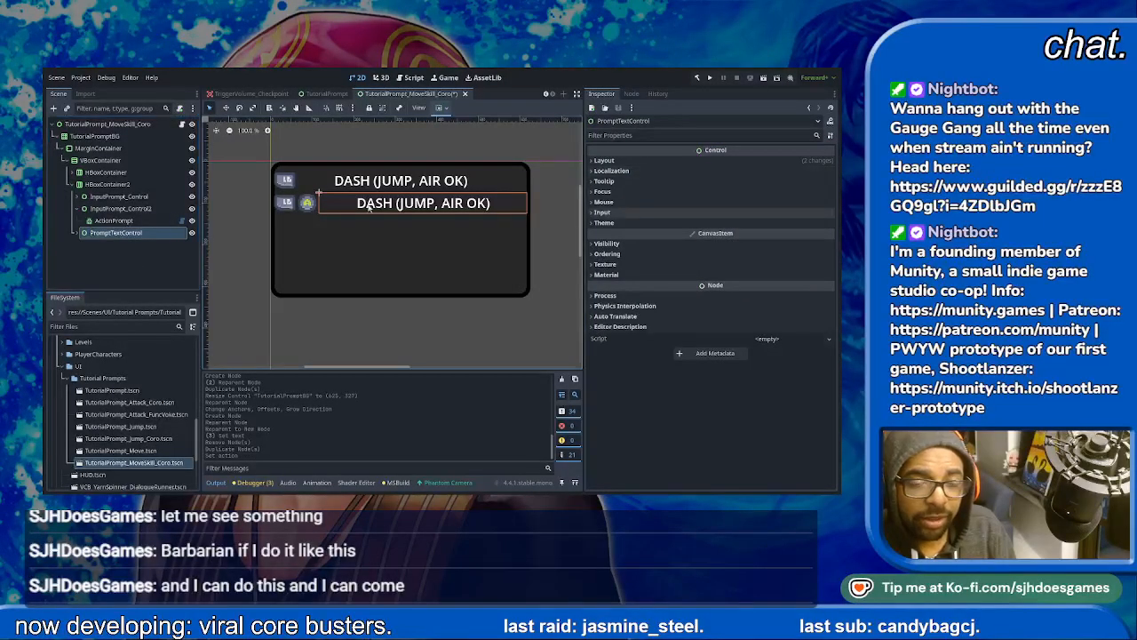
click(587, 172)
click(600, 160)
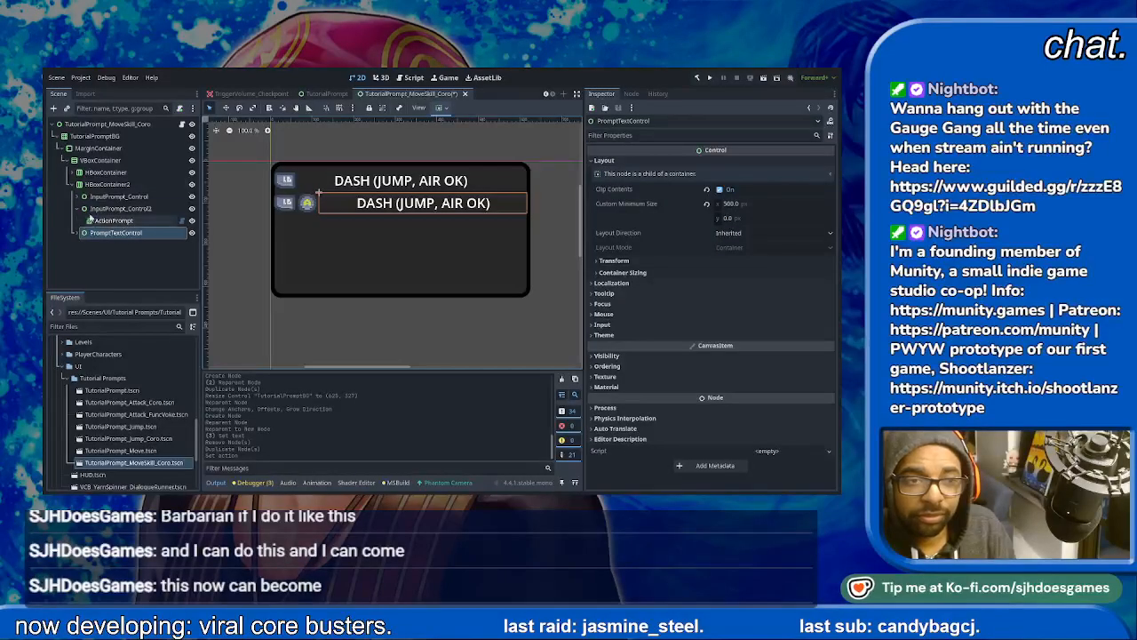
click(105, 221)
key(Delete)
click(78, 222)
click(102, 234)
drag(708, 197, 388, 142)
text(DASH-JUMP)
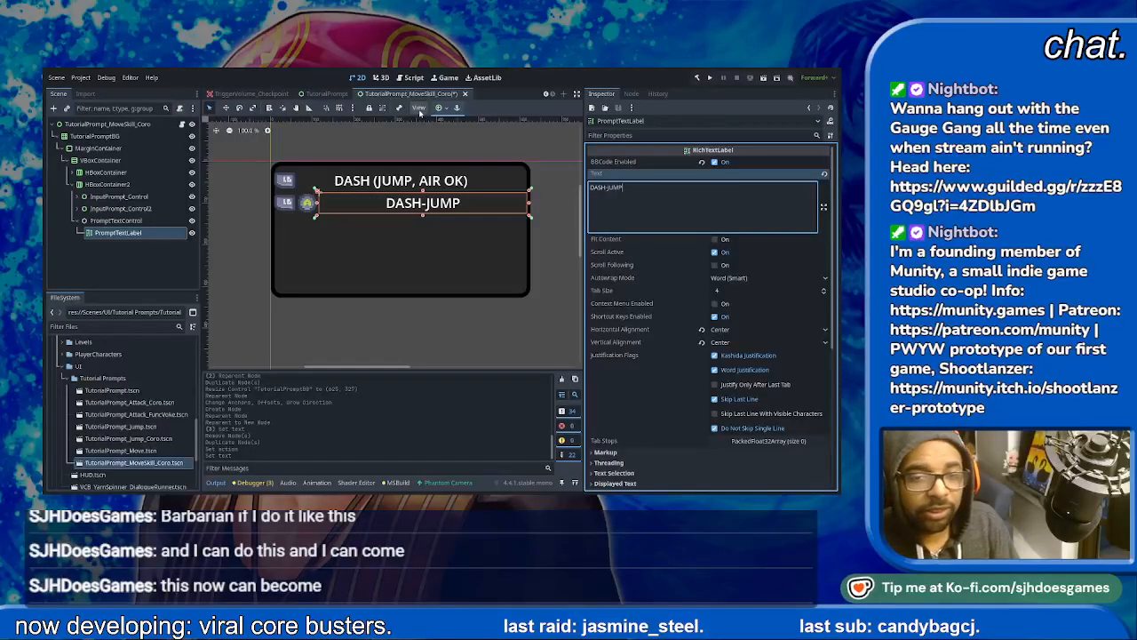
click(454, 282)
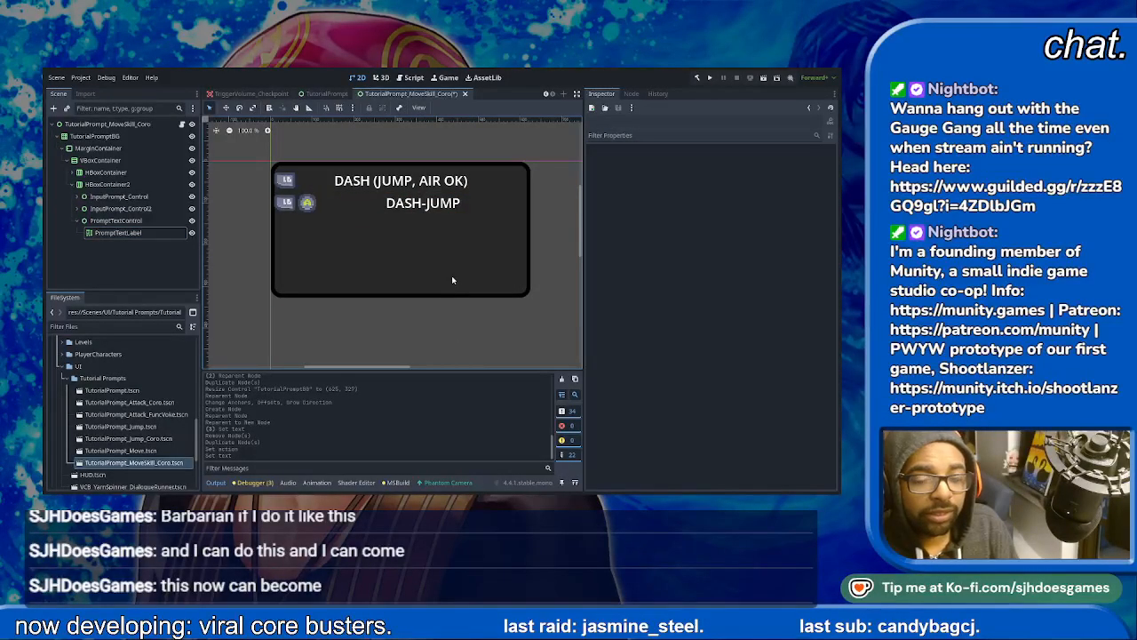
click(438, 275)
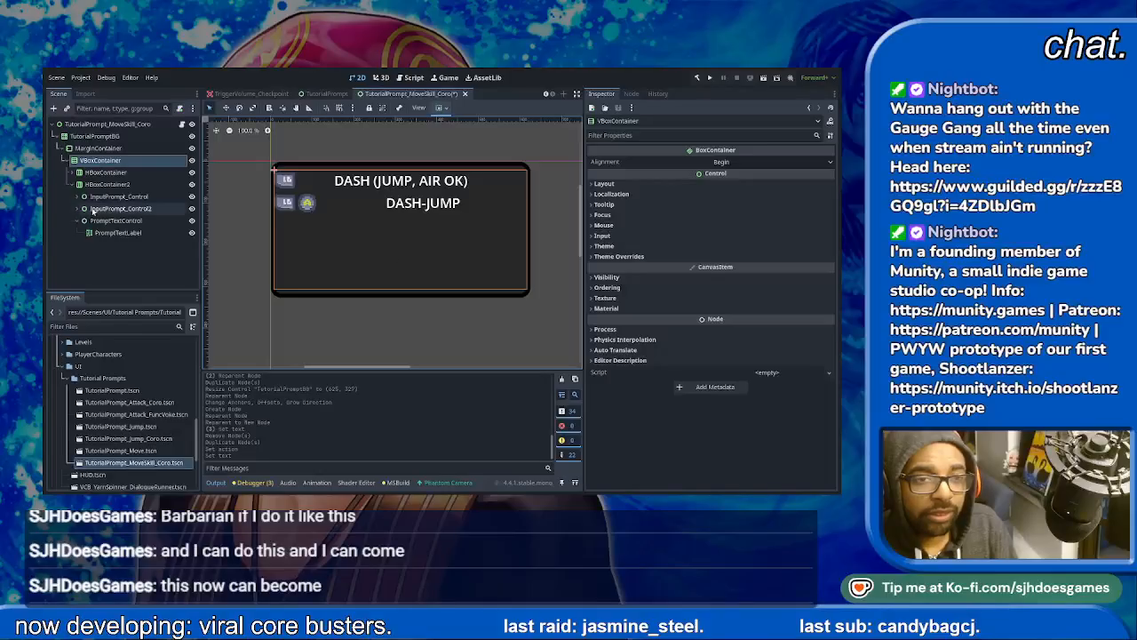
- Widen TutorialPromptBG slightly and apply the top-left anchor preset to it
click(96, 136)
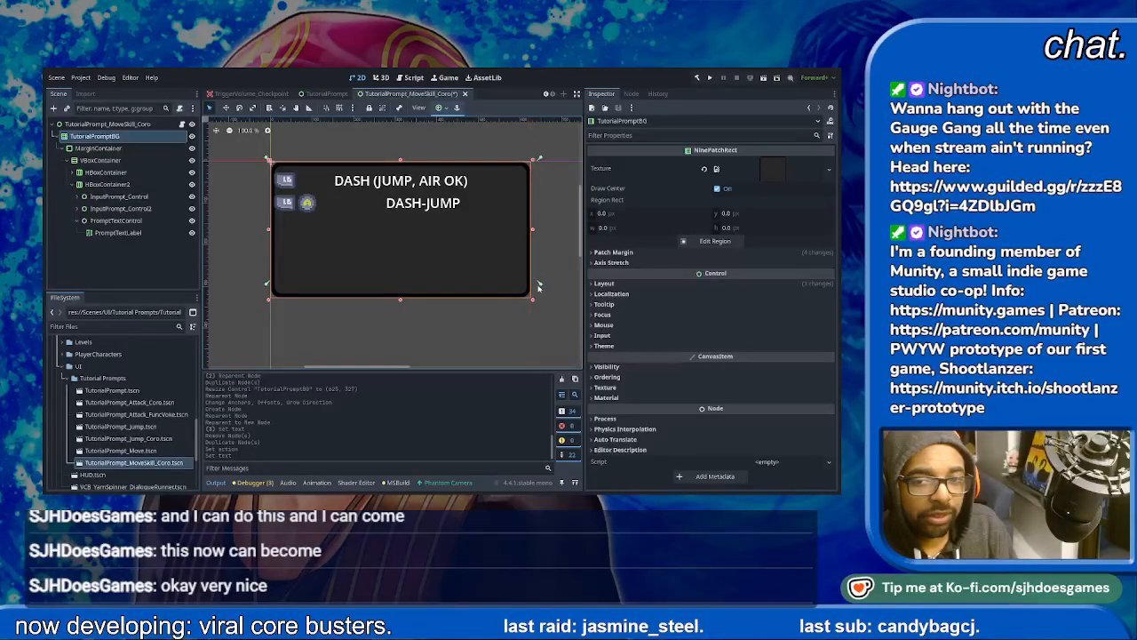
drag(533, 301, 533, 301)
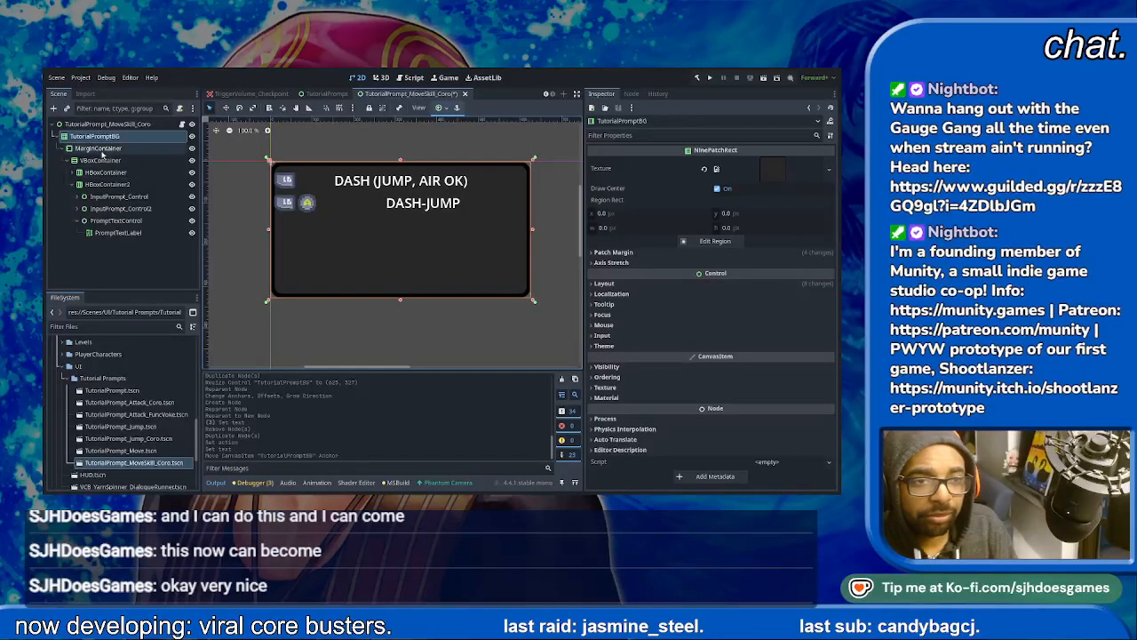
mouse_move(529, 228)
mouse_down()
mouse_move(464, 230)
mouse_move(534, 236)
mouse_up()
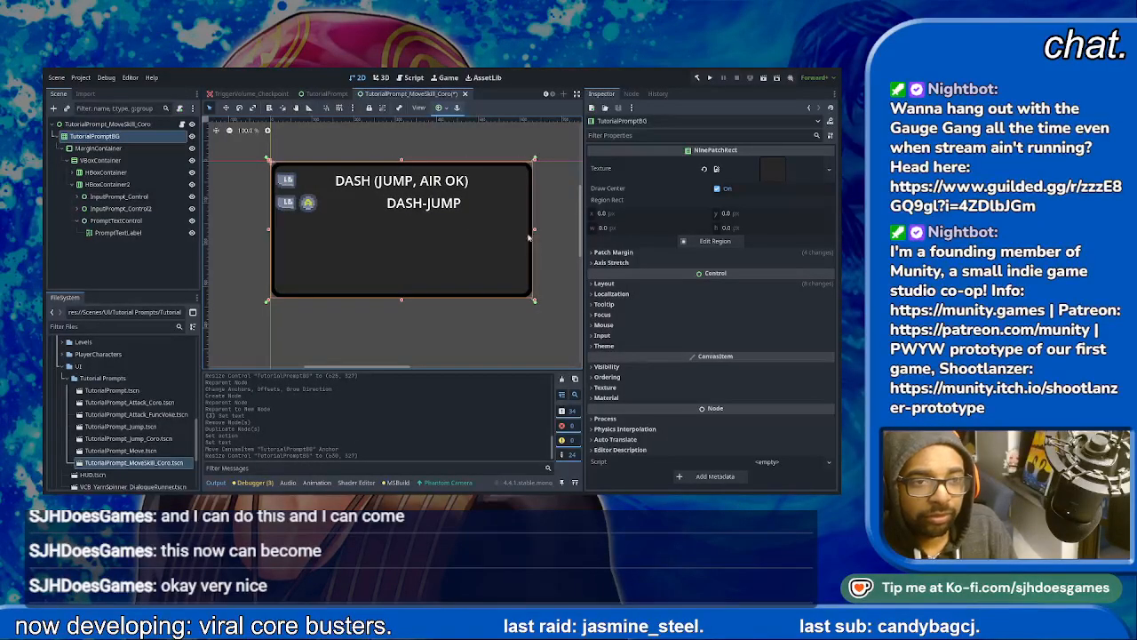
click(437, 107)
click(439, 136)
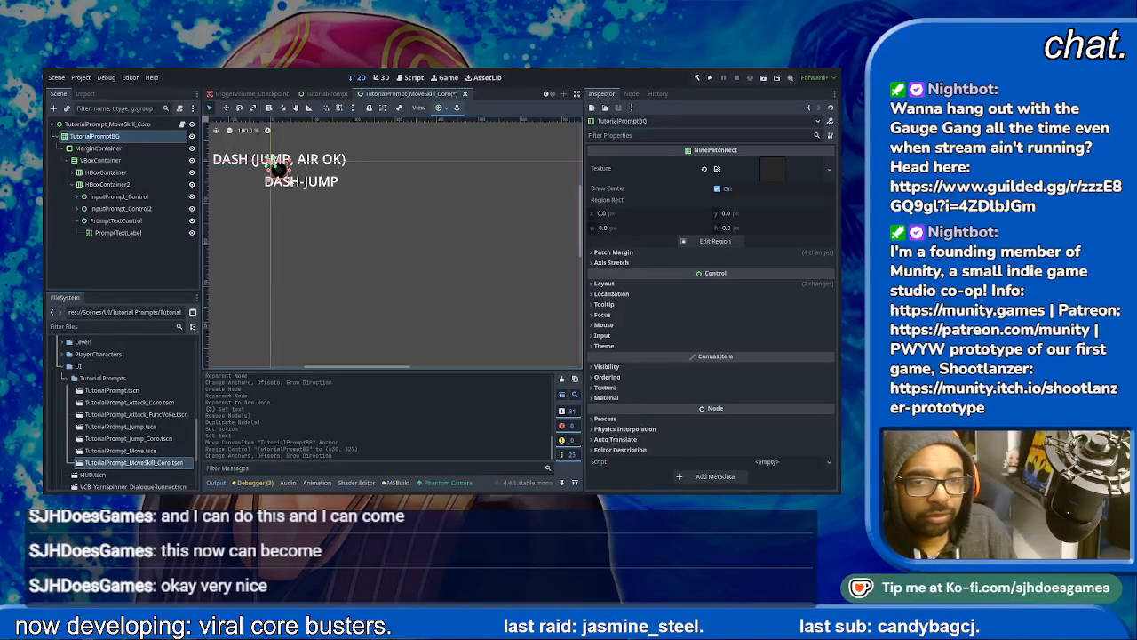
- Resize TutorialPromptBG to about 648 × 146 px so it wraps both prompt rows, and save the scene
drag(542, 315, 541, 197)
key(ctrl+s)
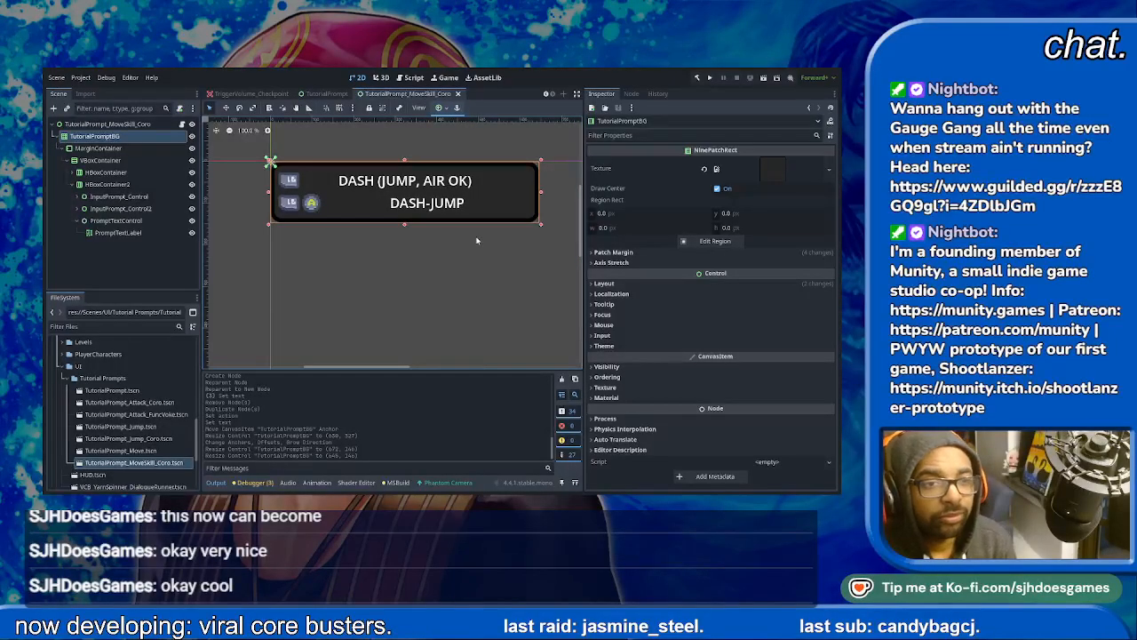
key(ctrl+s)
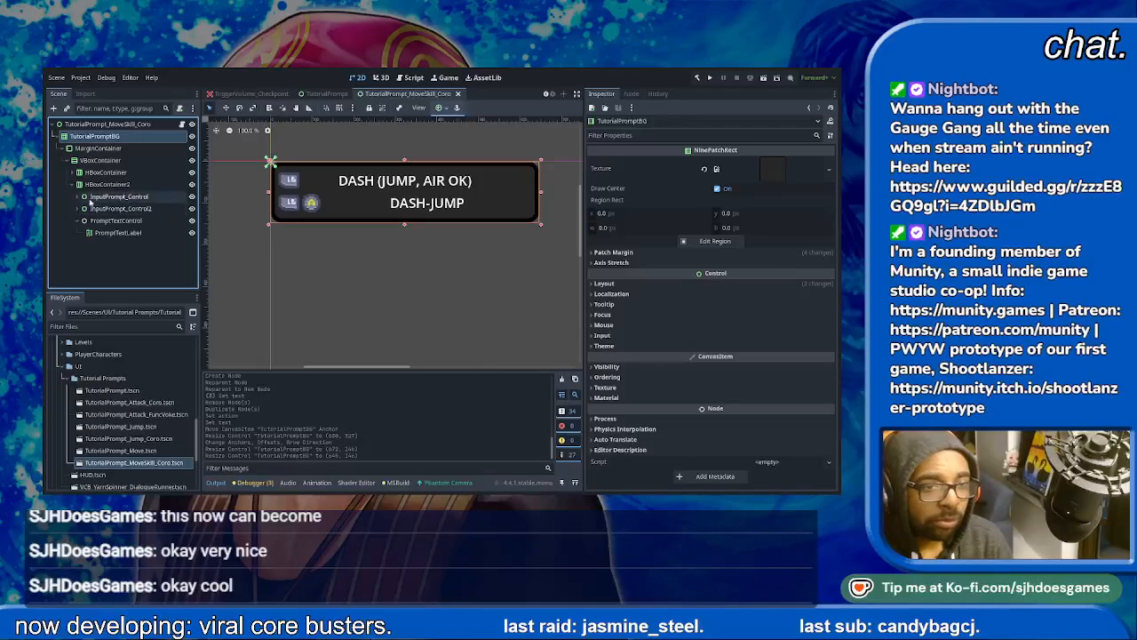
- Duplicate InputPrompt_Control in HBoxContainer2 and replace the copy's ActionPrompt with a RichTextLabel node
click(116, 196)
key(ctrl+d)
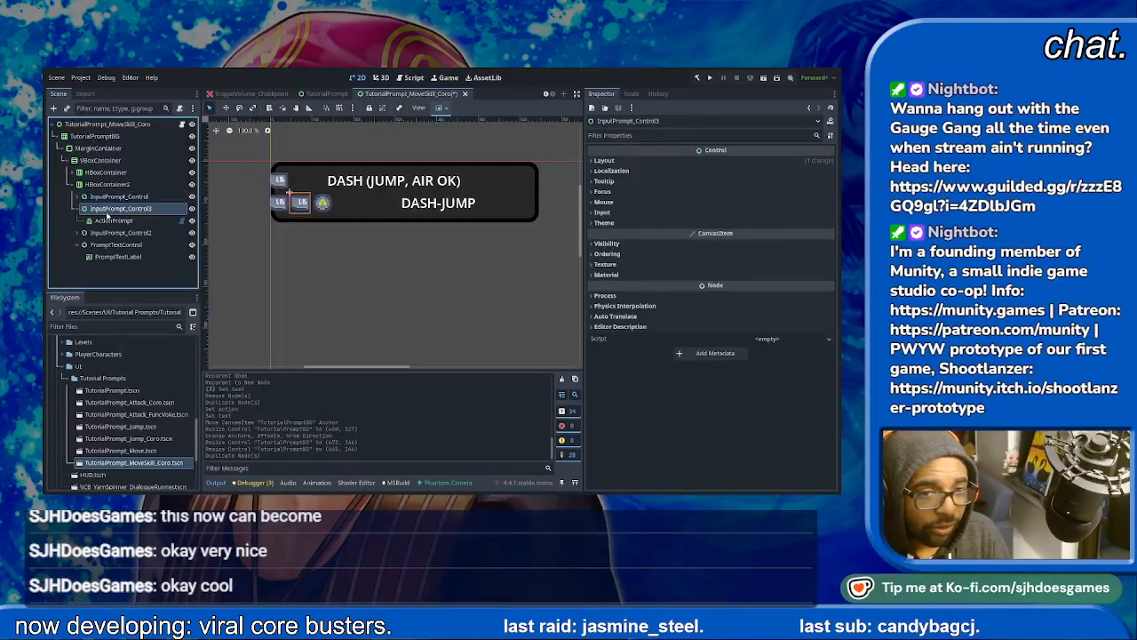
click(103, 219)
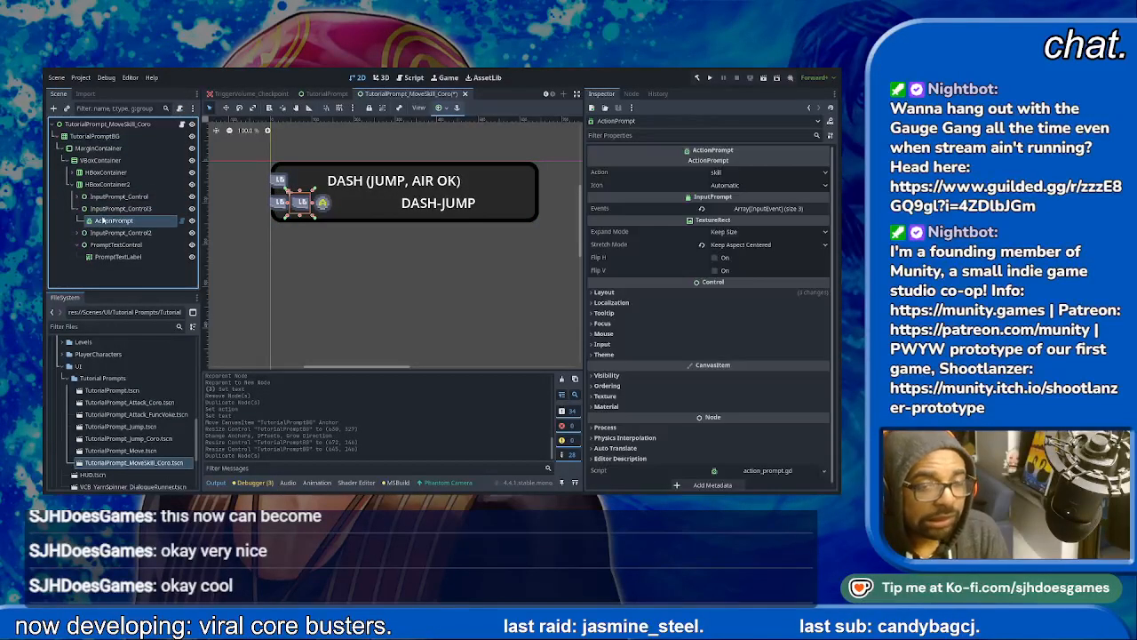
key(Delete)
click(109, 209)
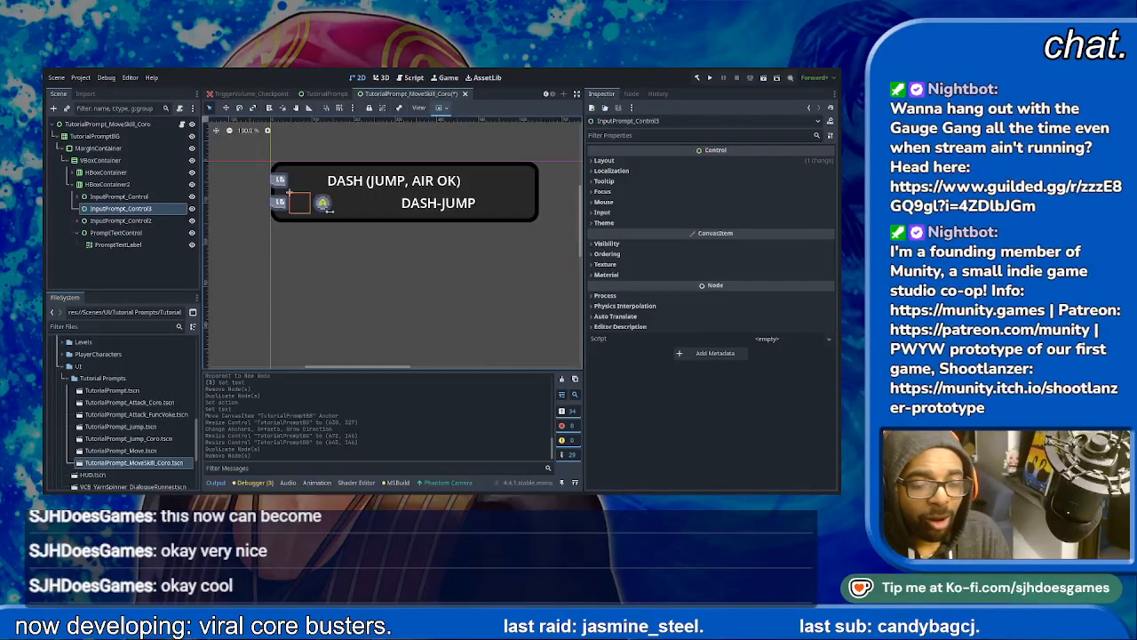
double_click(378, 231)
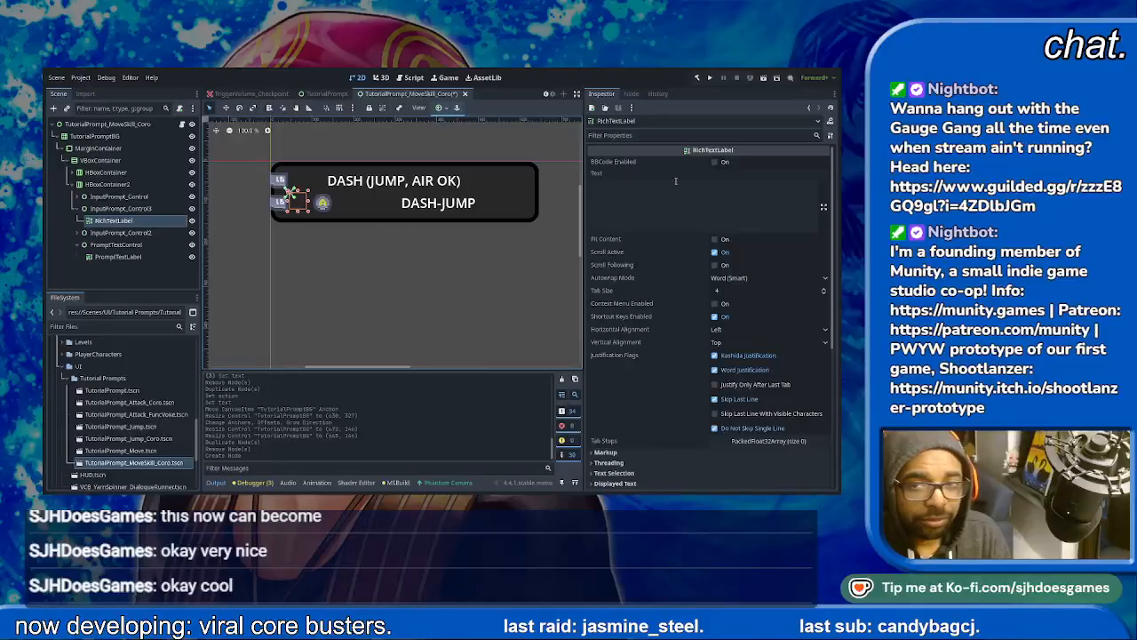
- Set the new RichTextLabel's text to +, centre it horizontally and vertically, and enable BBCode
click(647, 185)
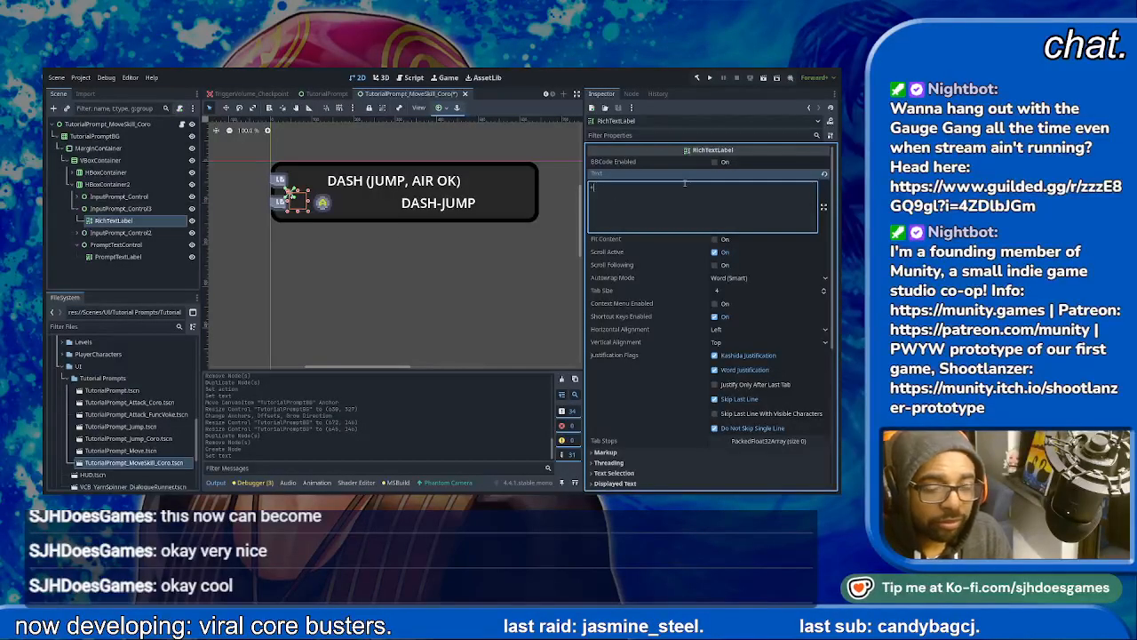
click(741, 360)
click(746, 342)
click(730, 374)
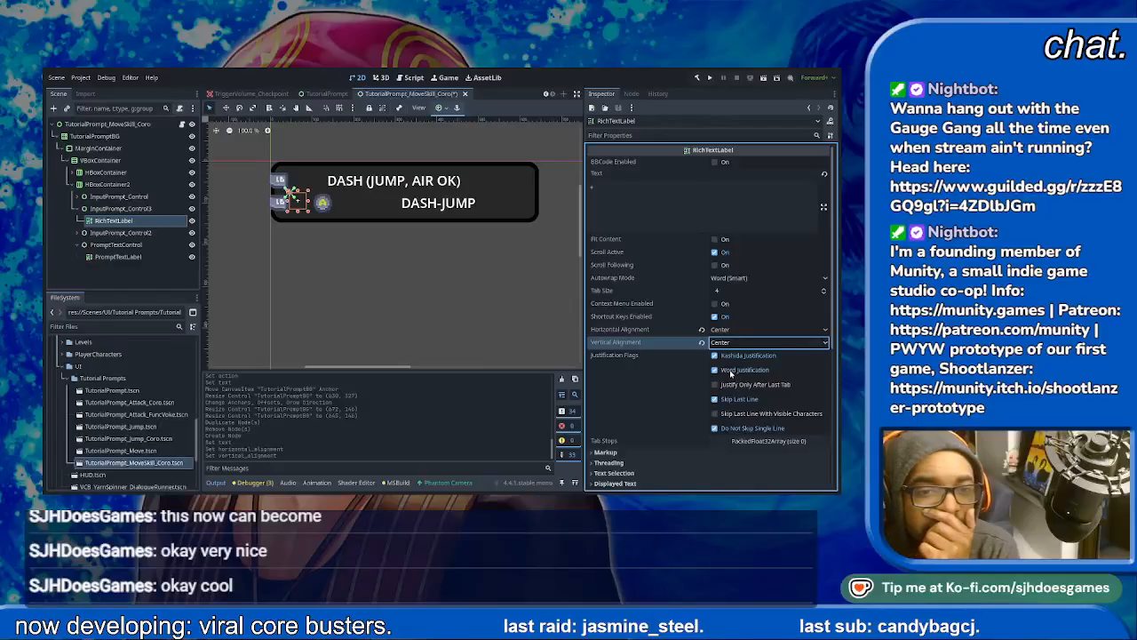
click(334, 255)
click(293, 200)
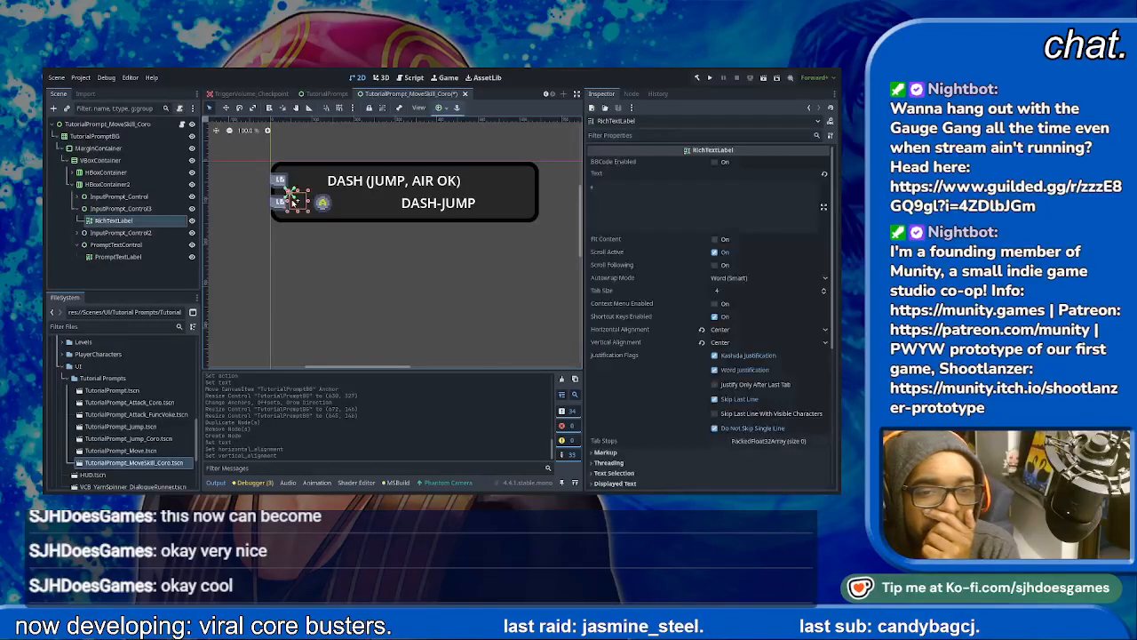
click(322, 204)
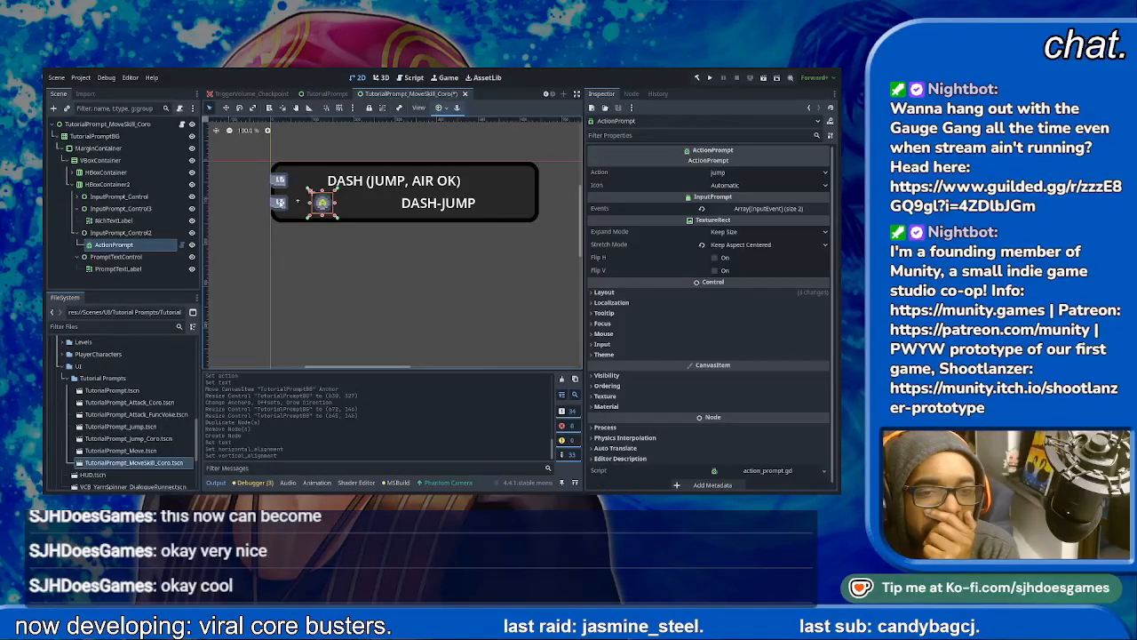
click(294, 200)
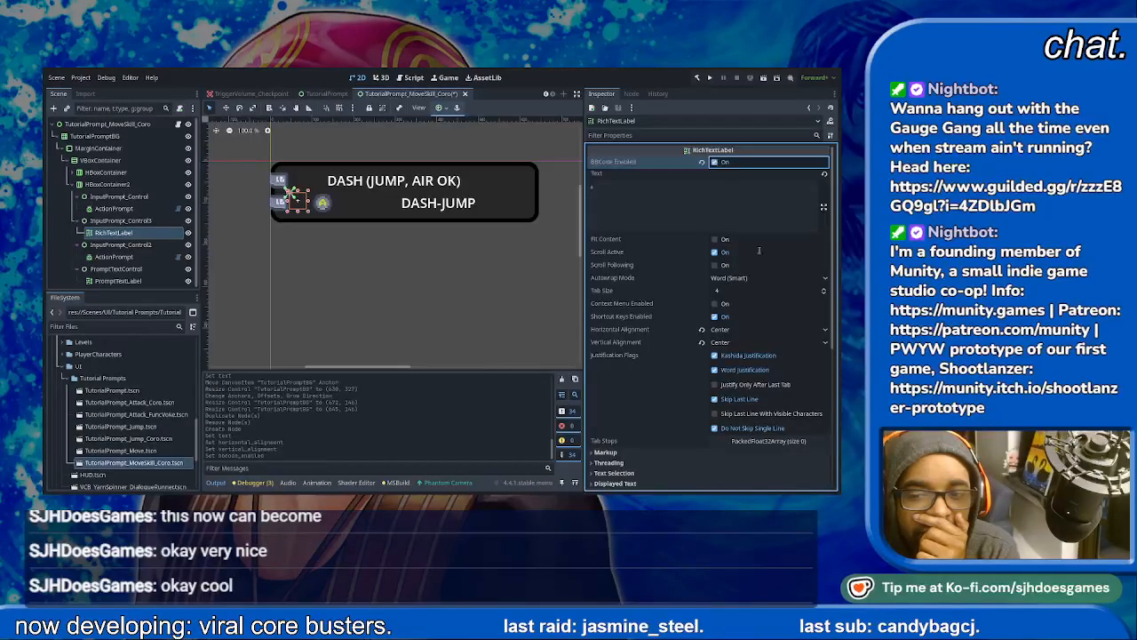
- Anchor the plus-sign RichTextLabel as Full Rect within InputPrompt_Control3
scroll(683, 423, down, 5)
click(626, 279)
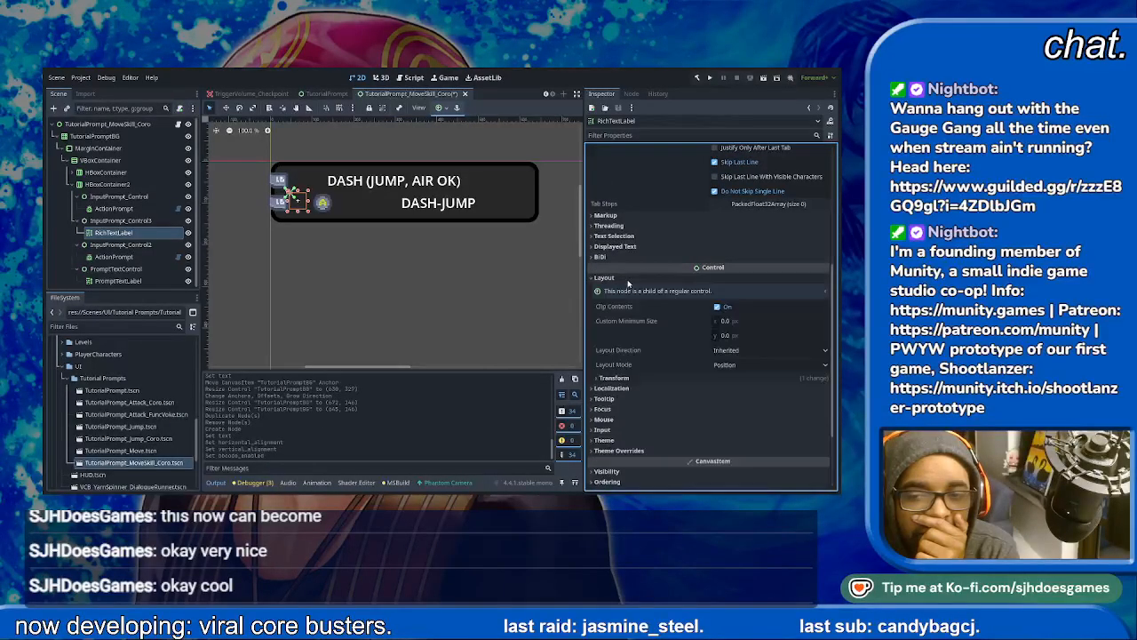
click(655, 378)
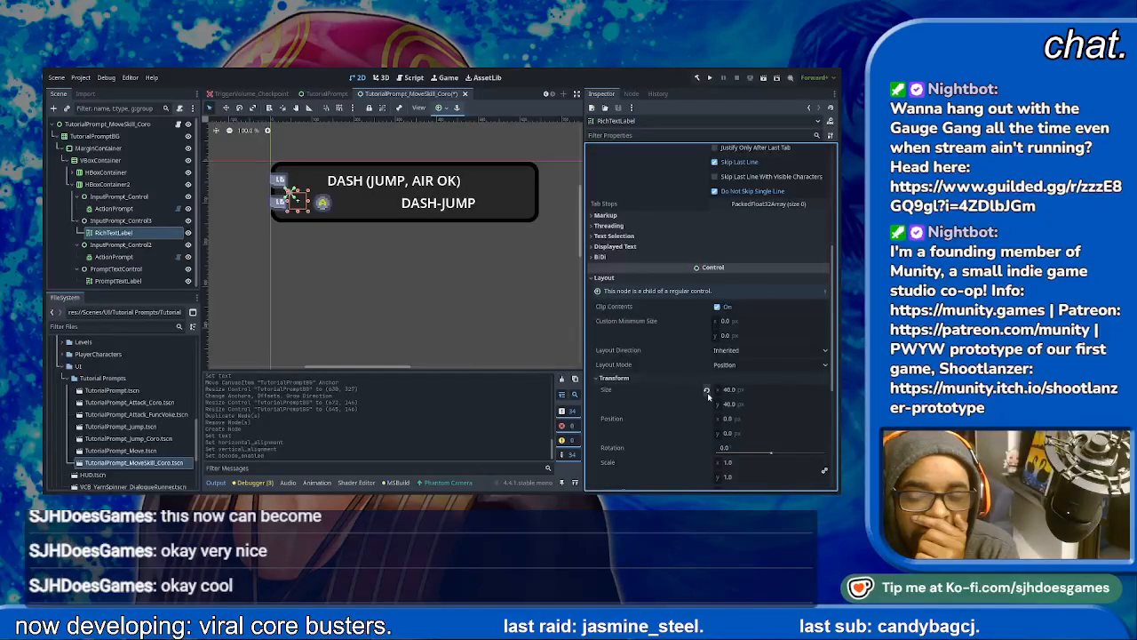
click(122, 221)
click(113, 232)
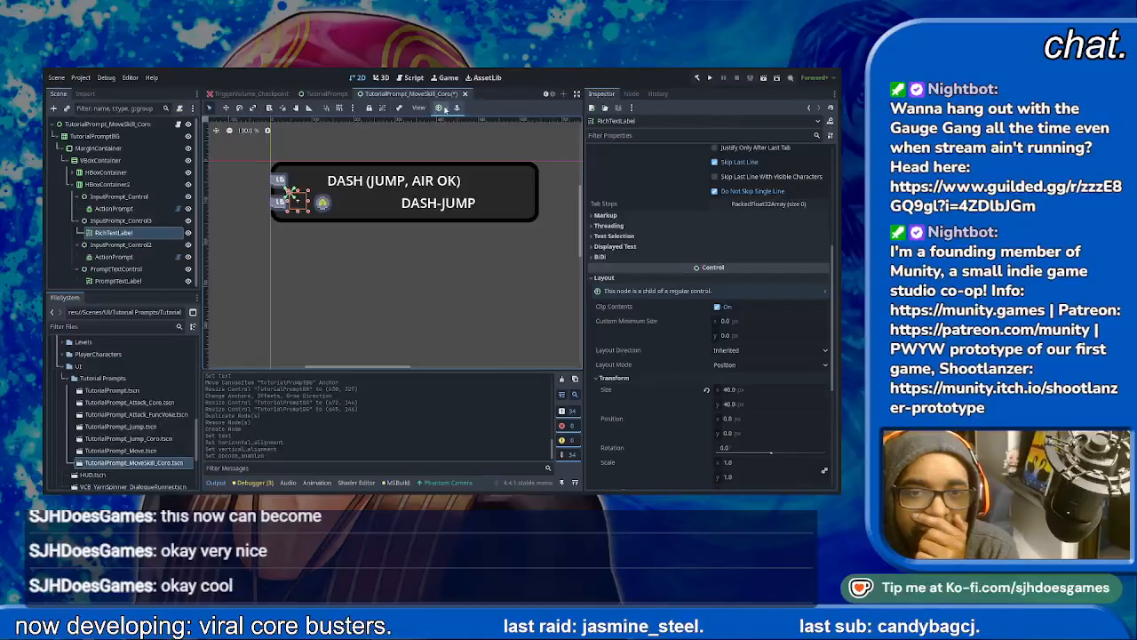
click(493, 191)
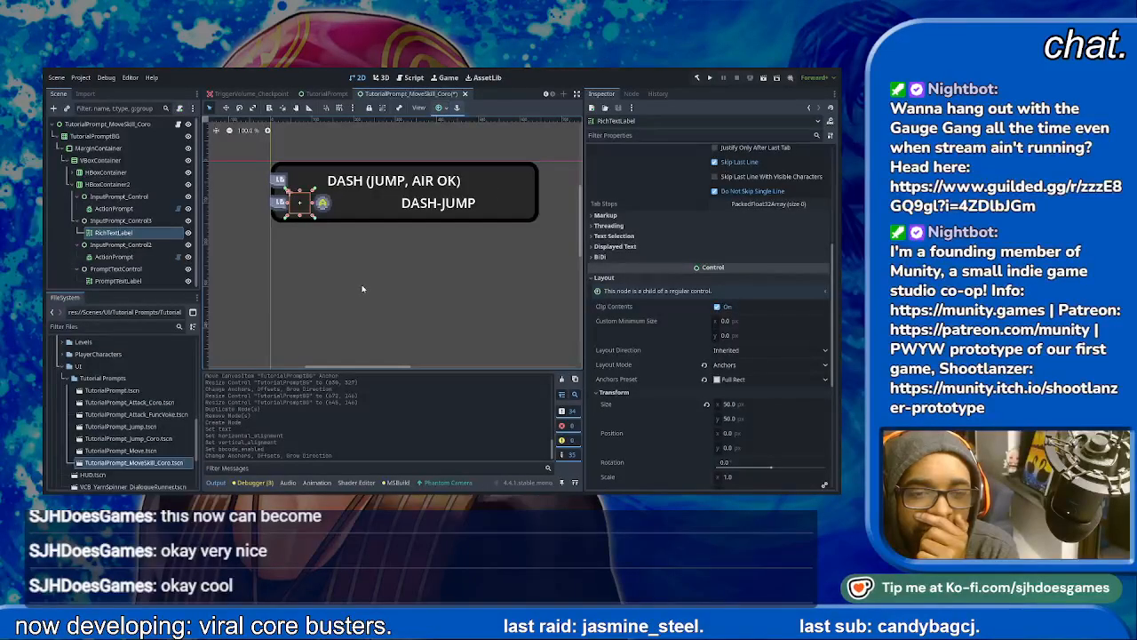
click(333, 249)
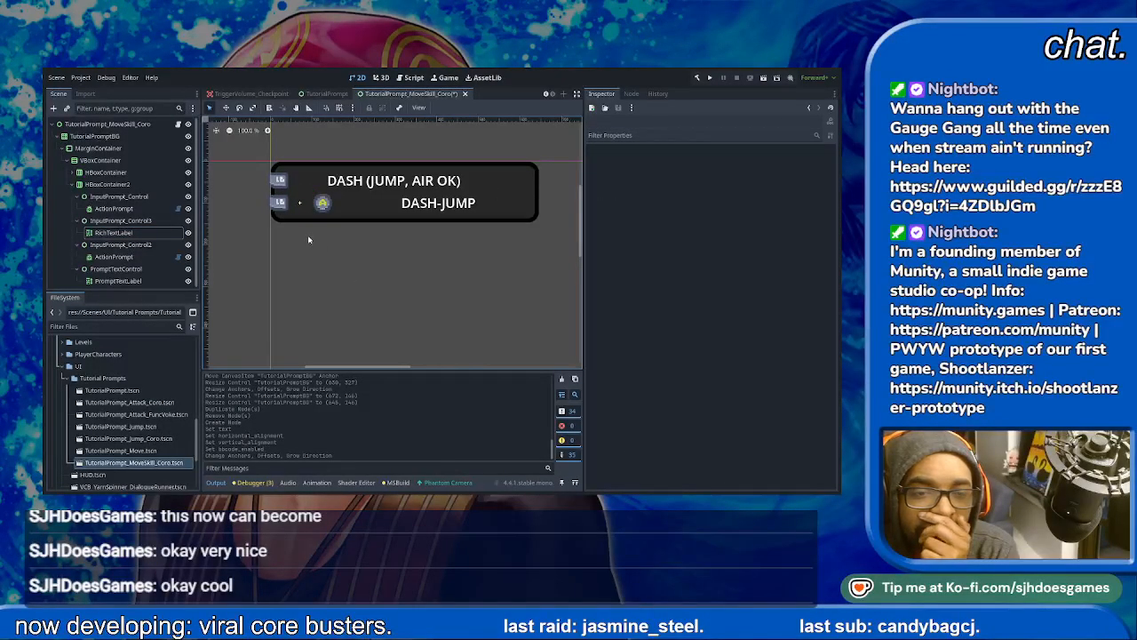
click(300, 205)
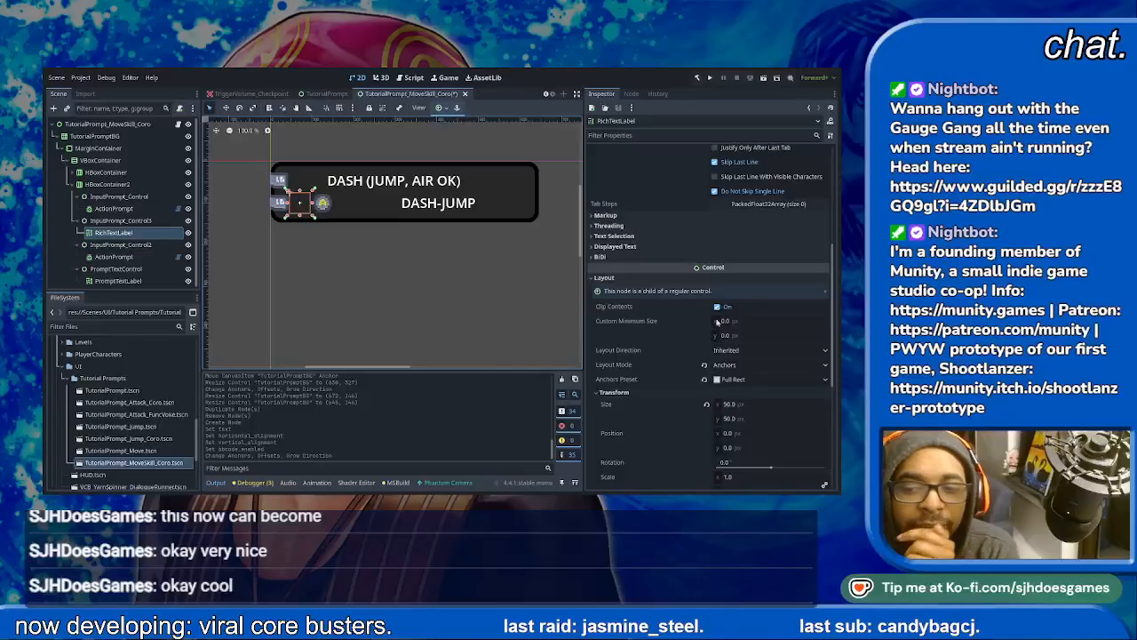
scroll(758, 352, down, 3)
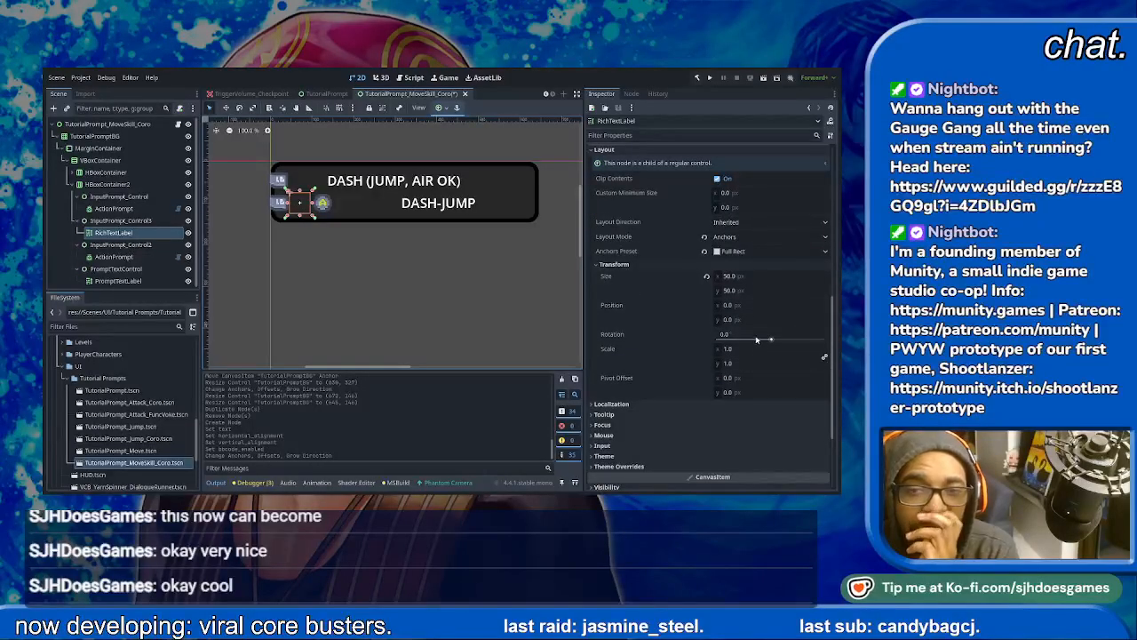
- Set InputPrompt_Control3's custom minimum size to 25 × 25 px
click(133, 220)
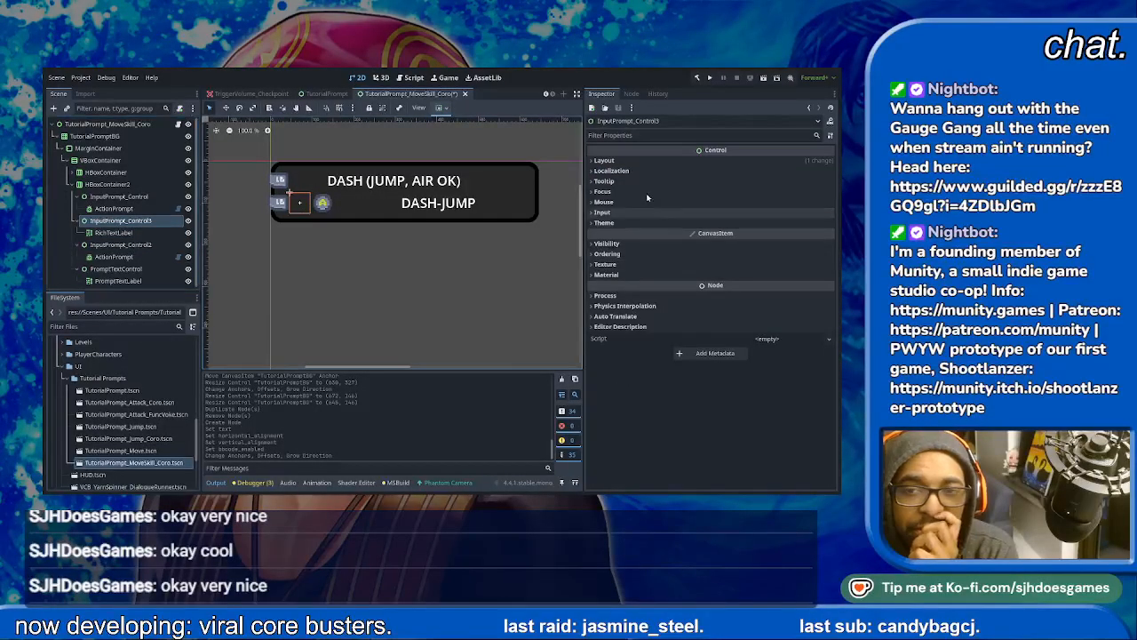
click(602, 160)
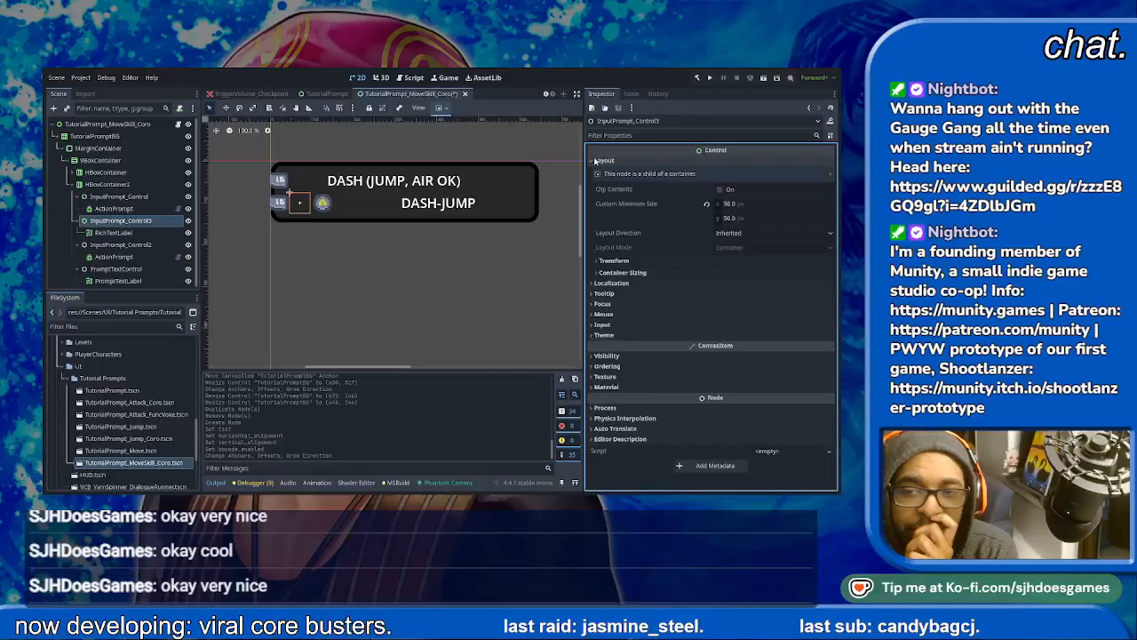
click(728, 204)
text(25)
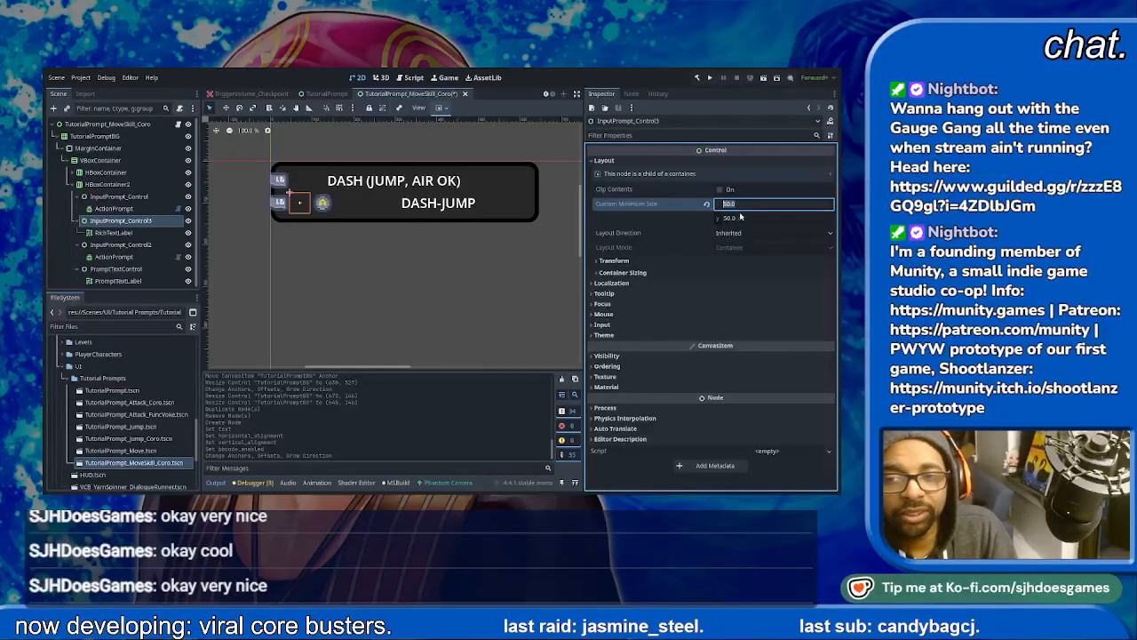
click(741, 218)
text(25)
key(Tab)
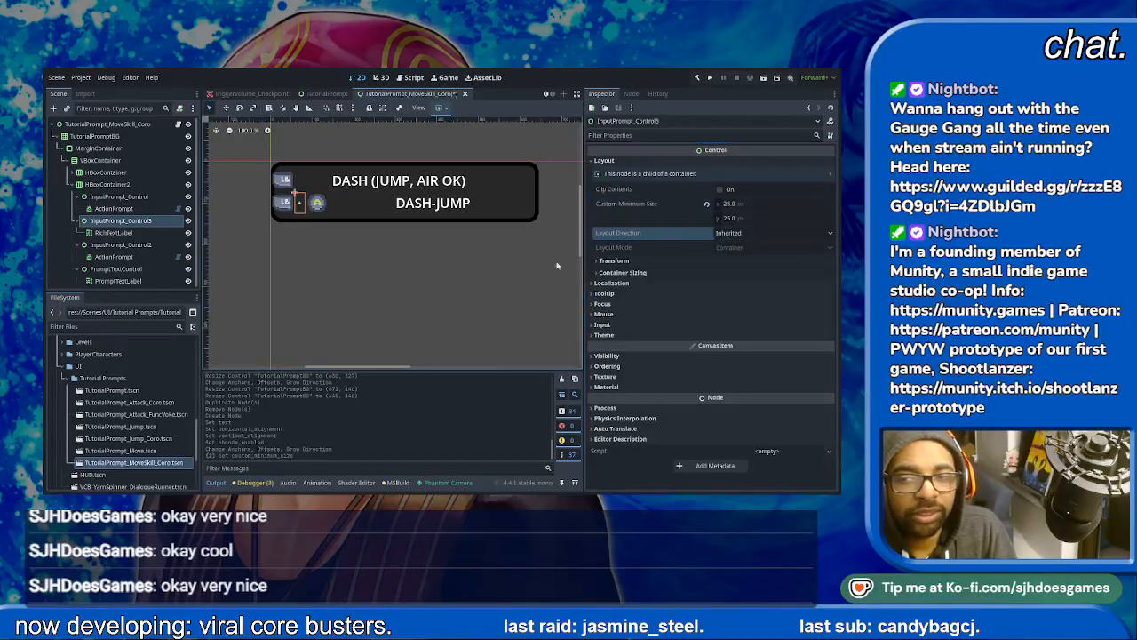
- Examine the plus sign's spacing between the button icons and the overall layout of both prompt rows
click(331, 293)
scroll(365, 271, up, 4)
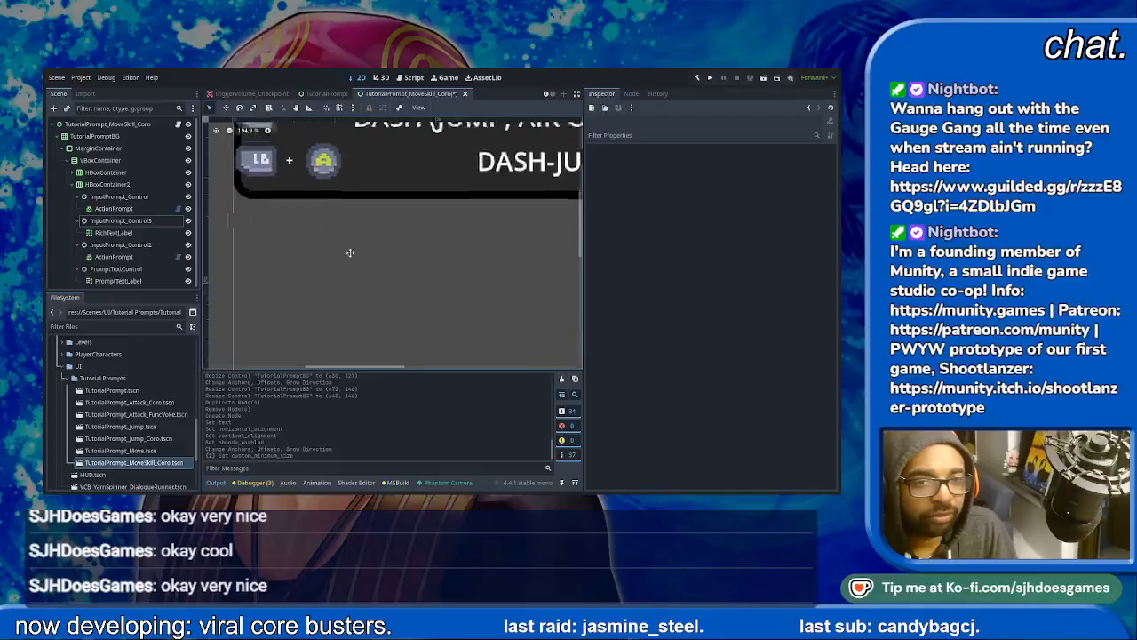
click(354, 217)
click(409, 216)
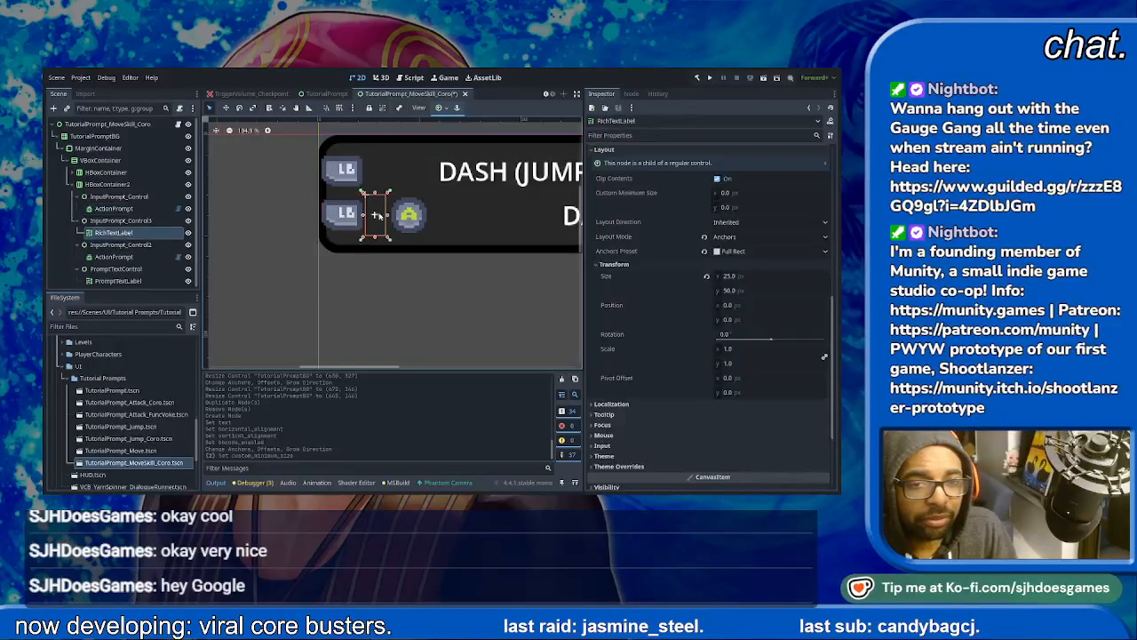
scroll(406, 216, down, 2)
scroll(356, 229, down, 2)
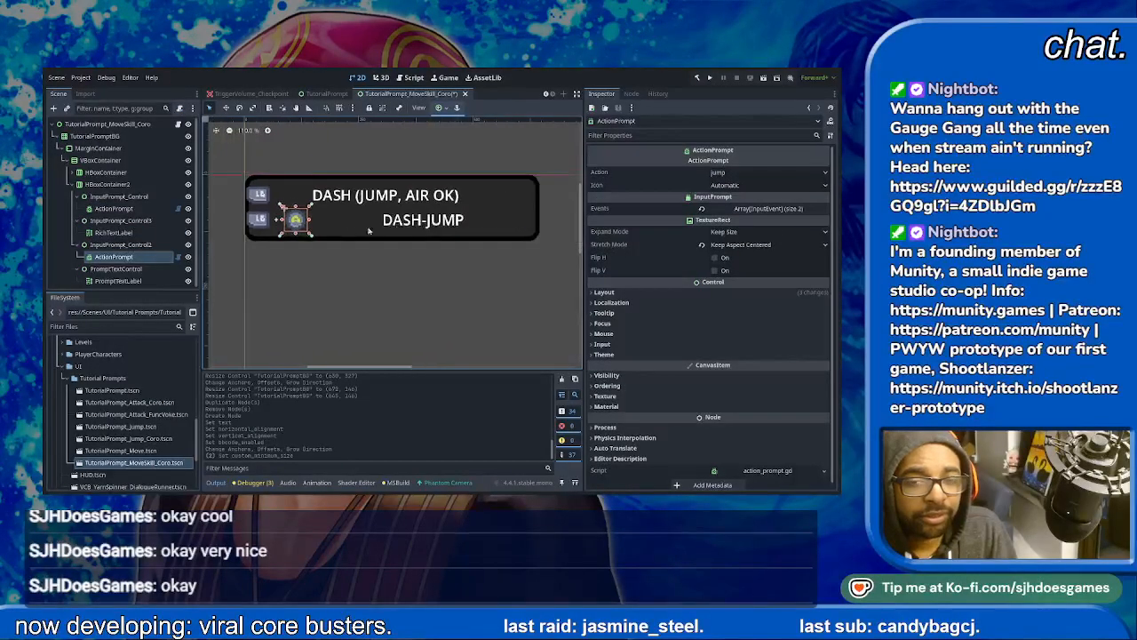
click(441, 222)
click(533, 199)
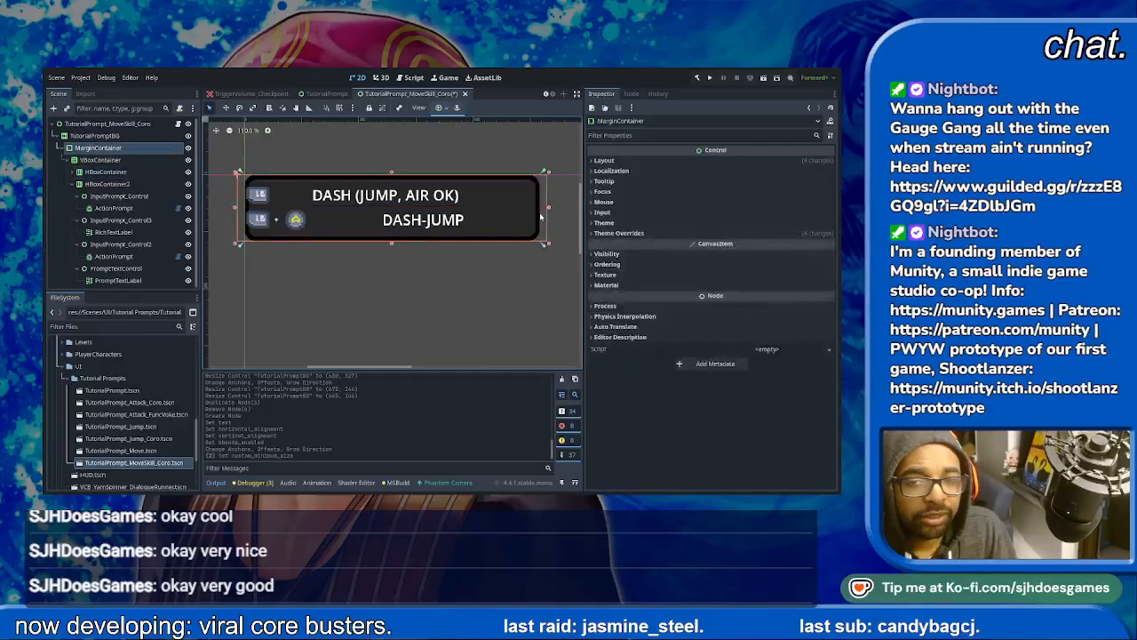
- Re-anchor MarginContainer to fit inside TutorialPromptBG, and widen the background to about 687 px
click(114, 137)
click(112, 148)
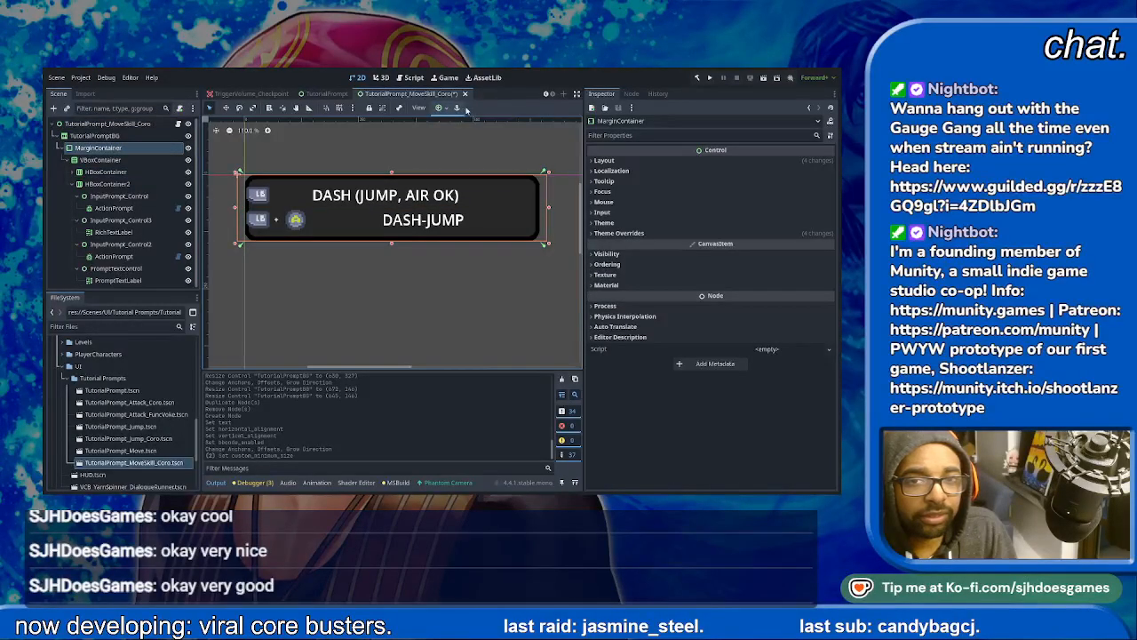
click(487, 188)
click(107, 136)
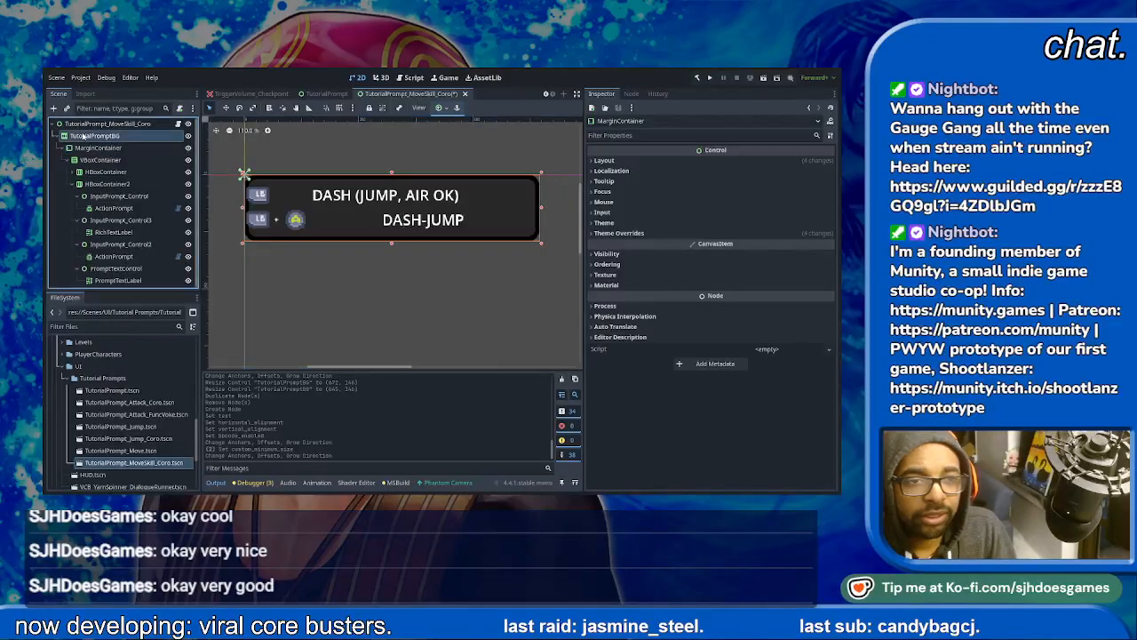
mouse_move(542, 209)
mouse_down()
mouse_move(580, 207)
mouse_move(560, 207)
mouse_up()
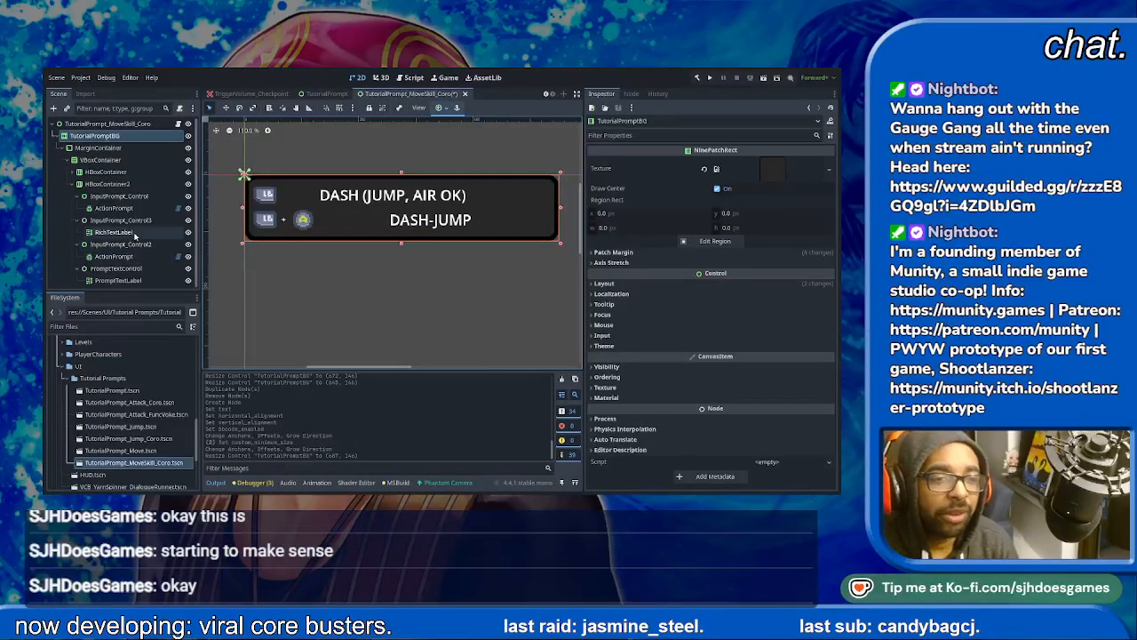
- Replace the plus sign in InputPrompt_Control3's RichTextLabel with the lowercase text "then"
click(139, 222)
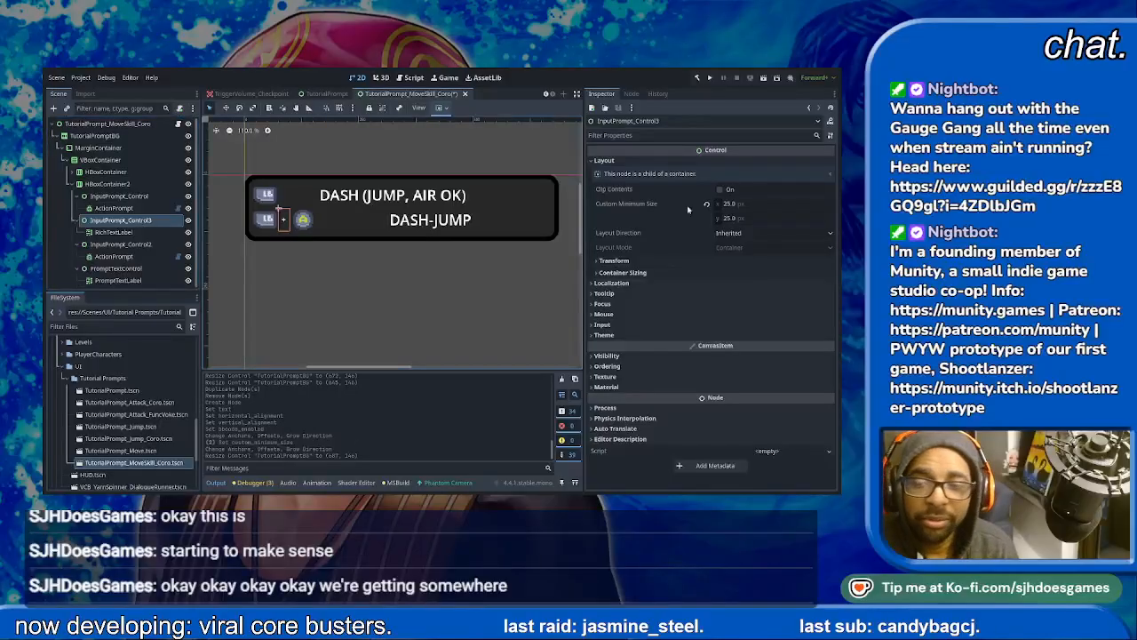
click(611, 282)
click(603, 293)
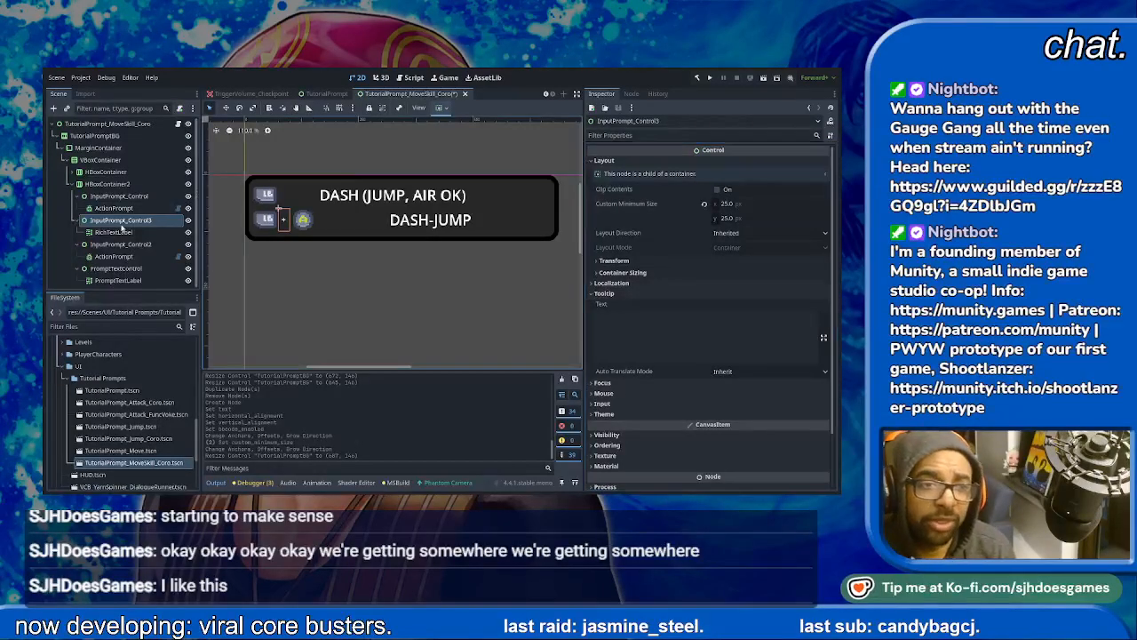
click(125, 233)
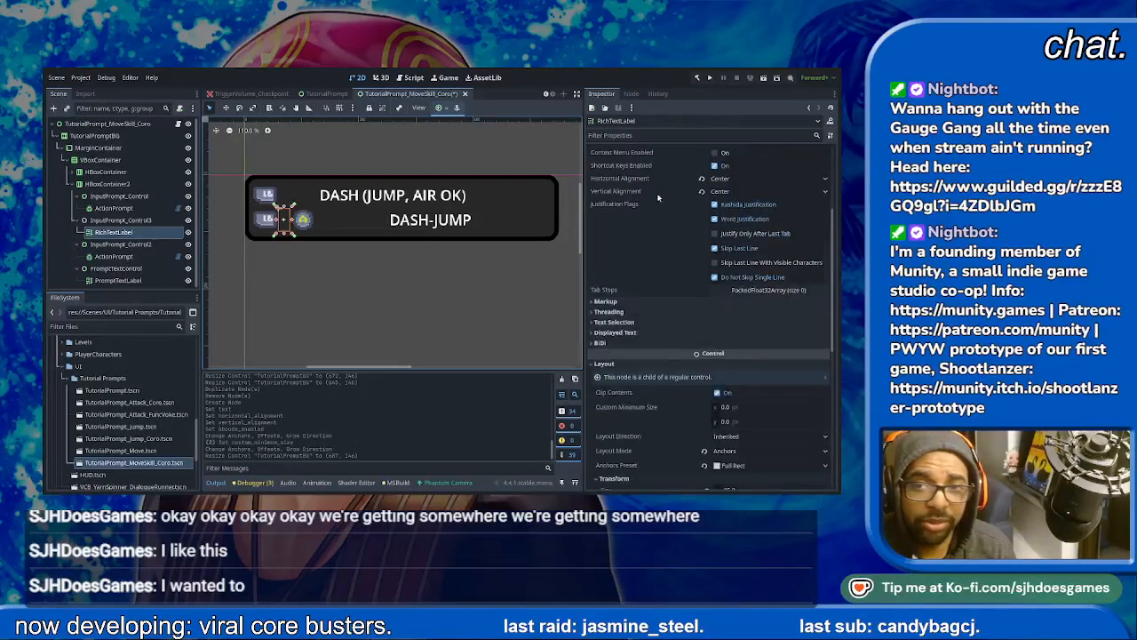
click(648, 184)
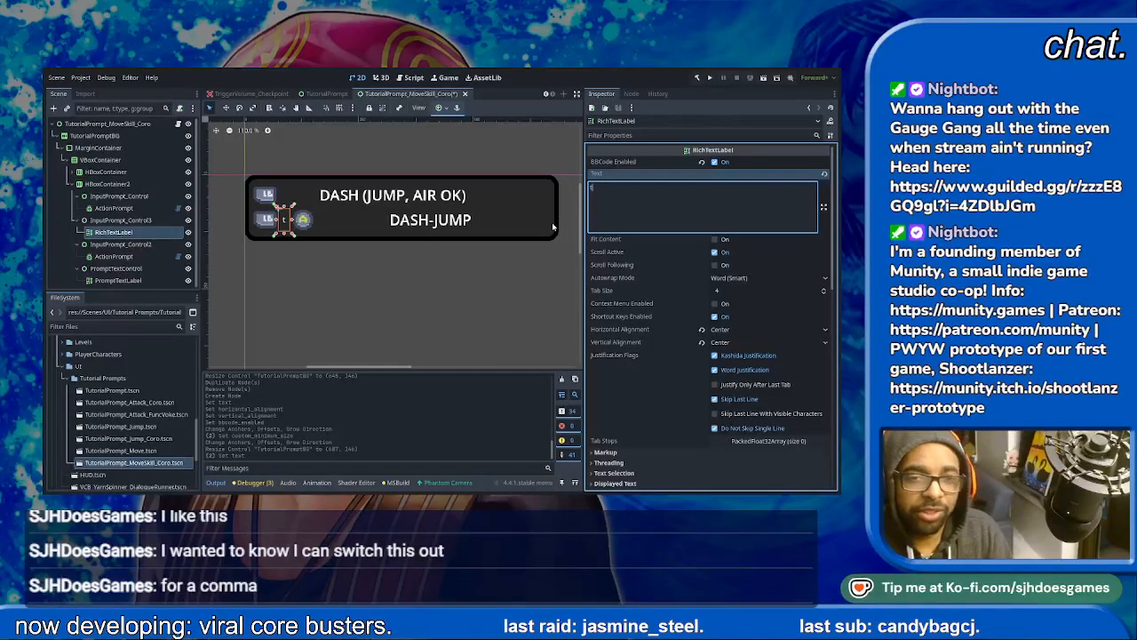
text(then)
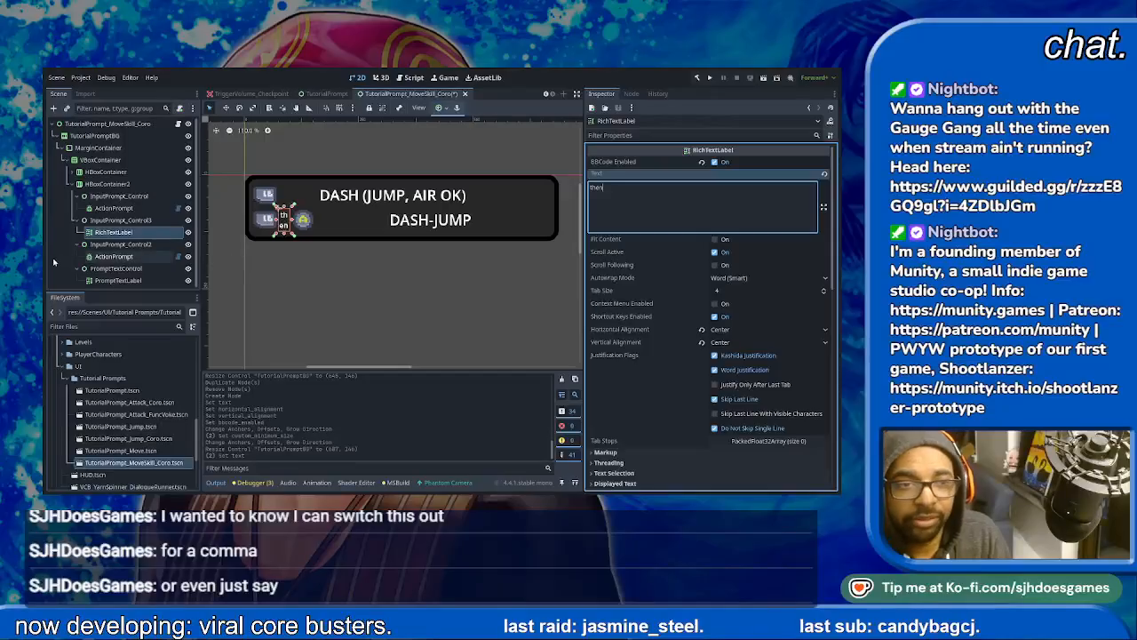
- Set InputPrompt_Control3's custom minimum size to 50 × 50 px
click(120, 230)
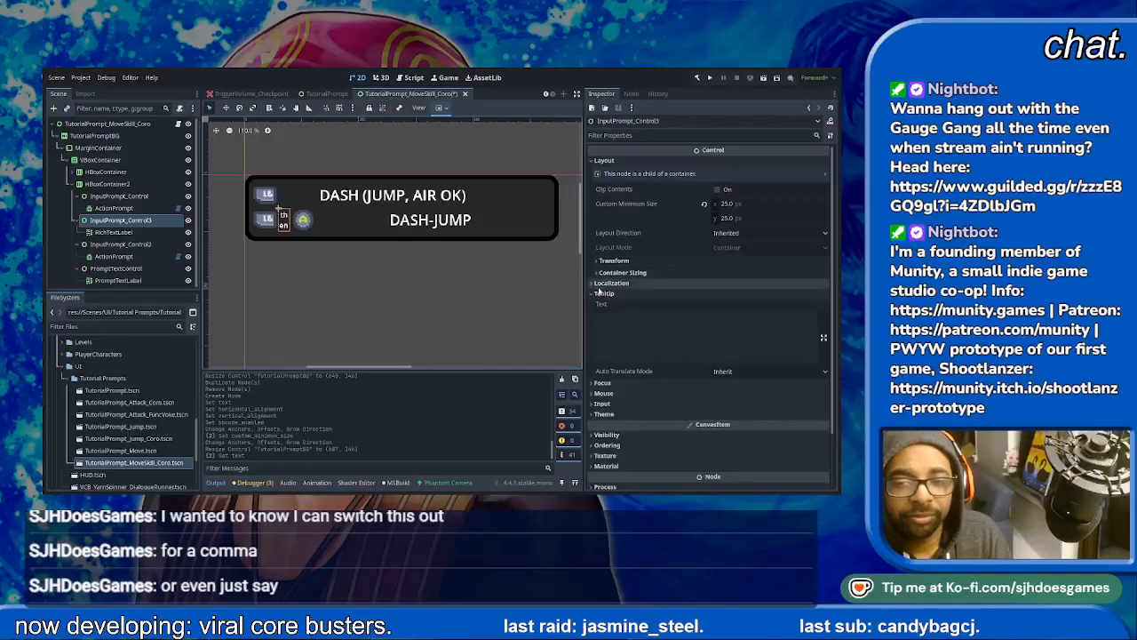
click(761, 202)
text(50)
key(Tab)
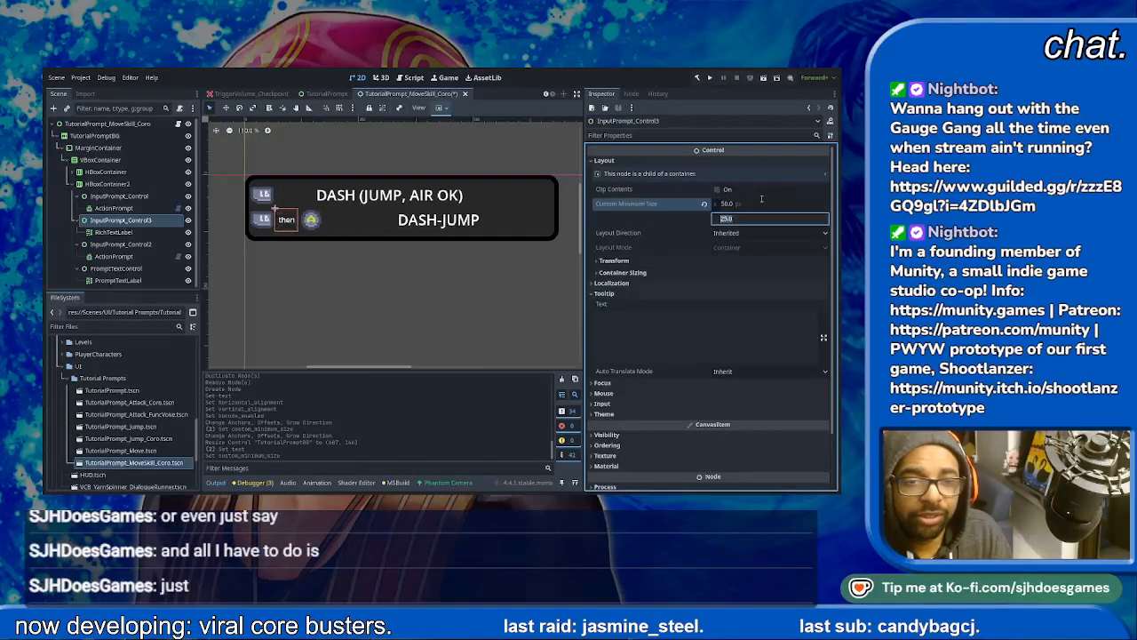
text(50)
key(Tab)
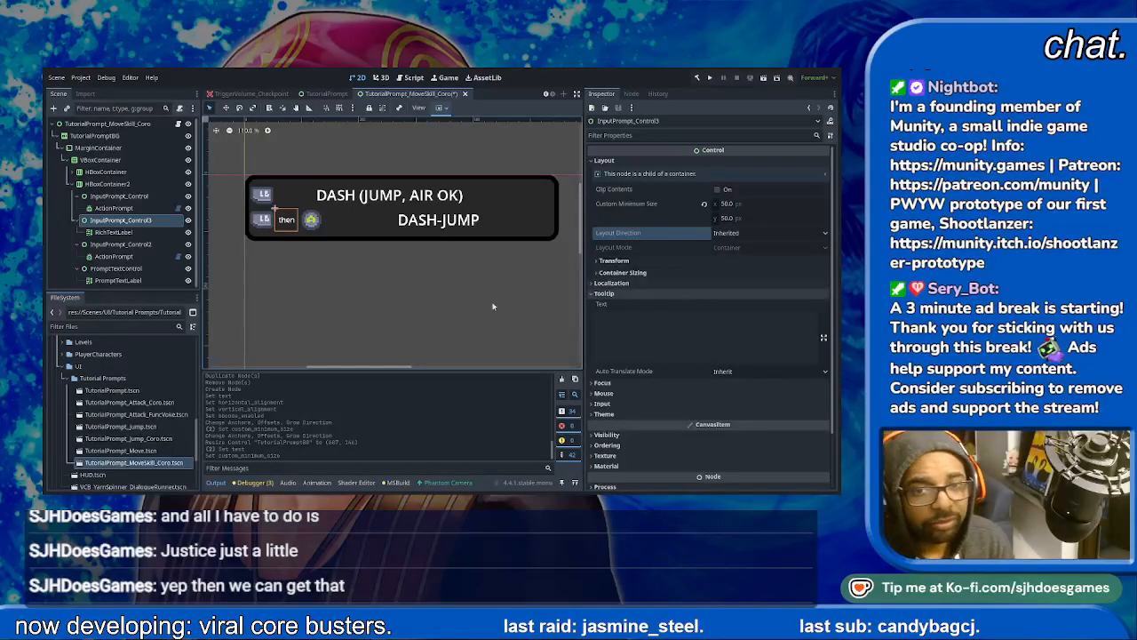
- Set the RichTextLabel between the second row's button icons to uppercase THEN
click(288, 221)
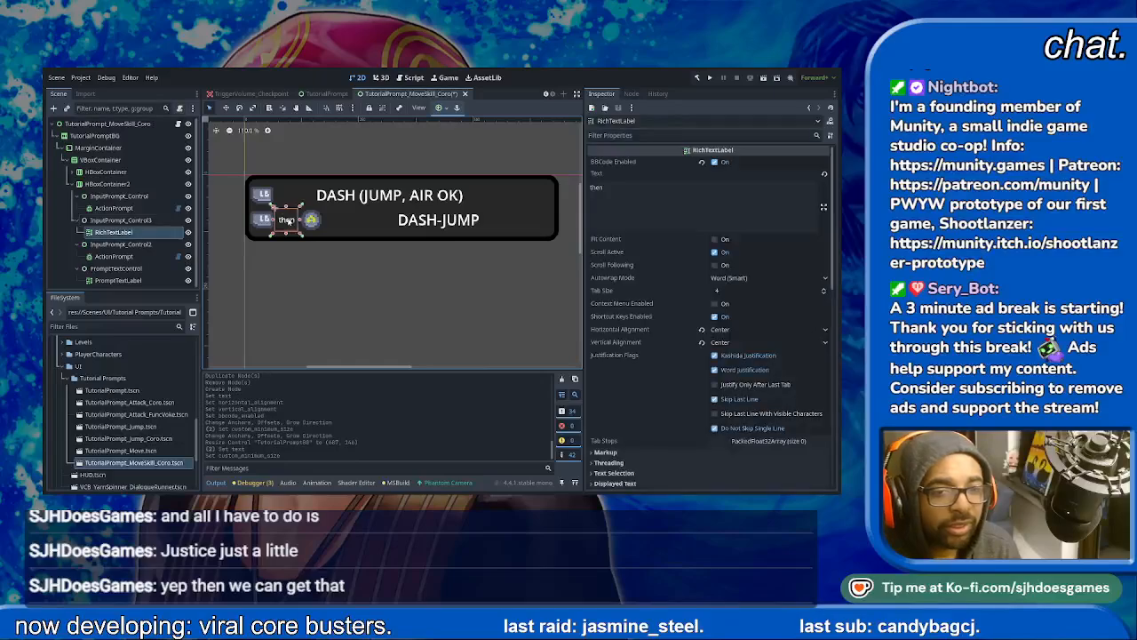
drag(678, 198, 287, 139)
text(THEN)
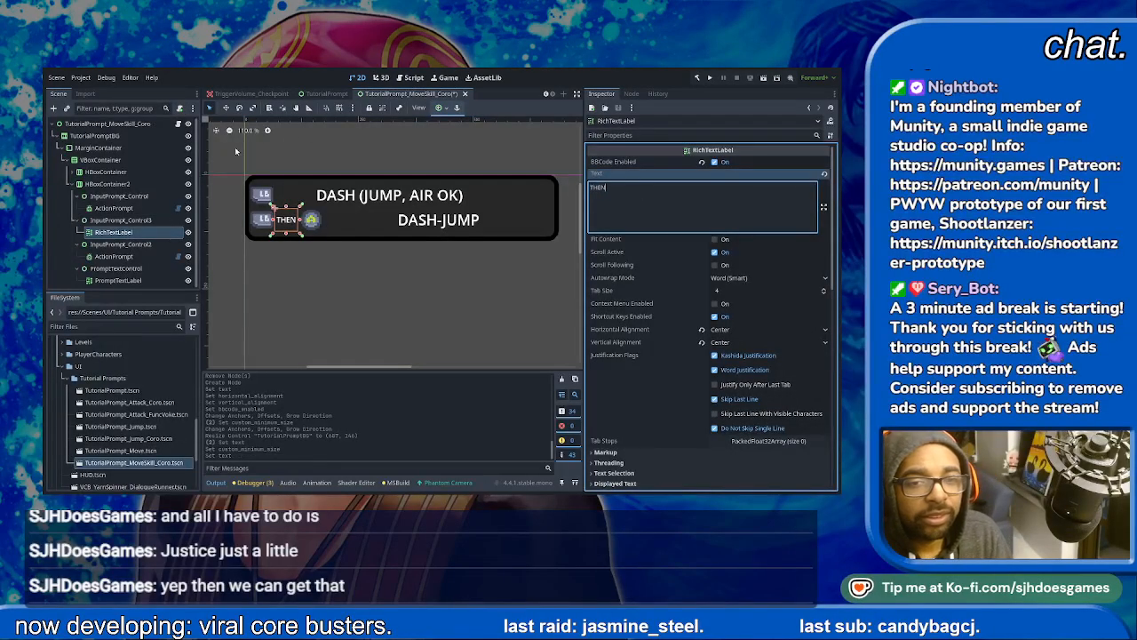
click(275, 300)
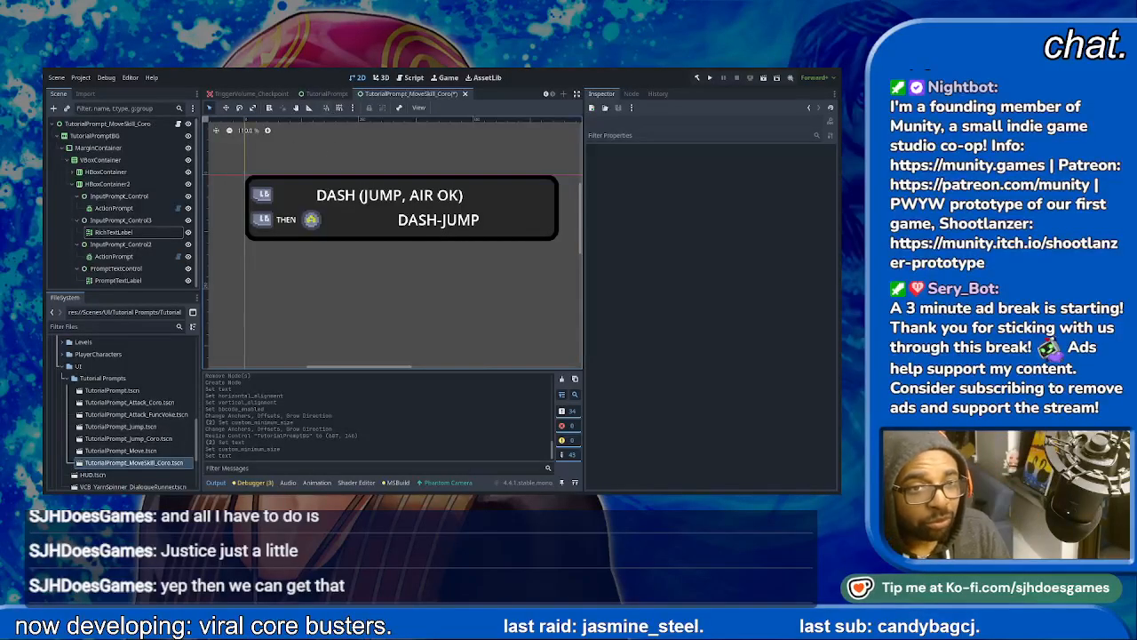
- Save the Coro move-skill prompt scene and open a duplicate of it named TutorialPrompt_MoveSkill_Voke.tscn
key(ctrl+s)
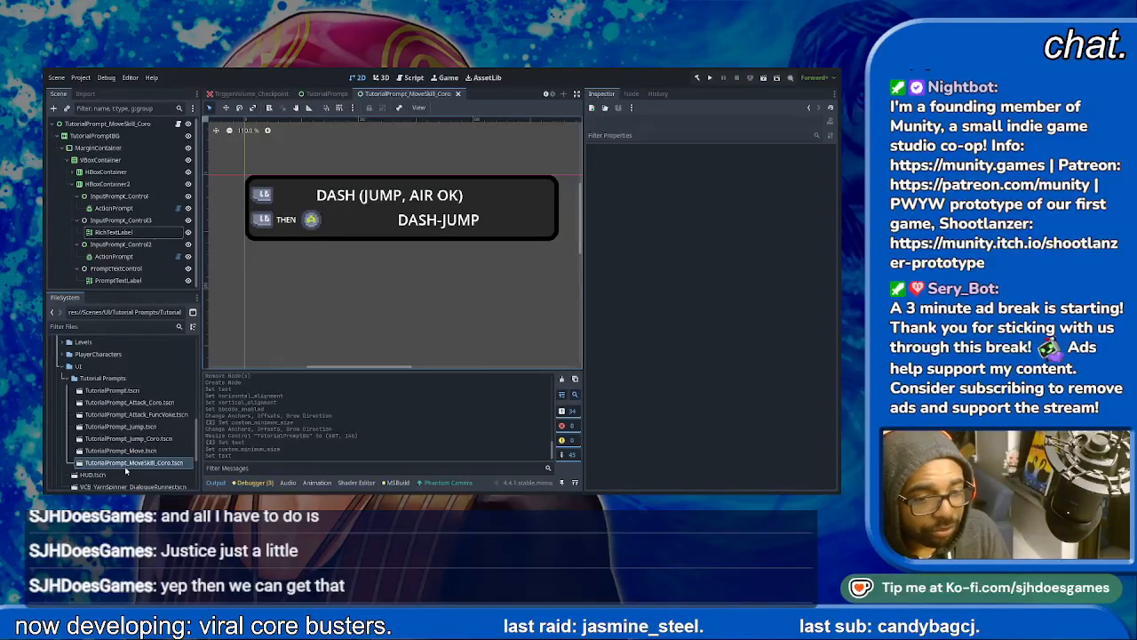
click(116, 463)
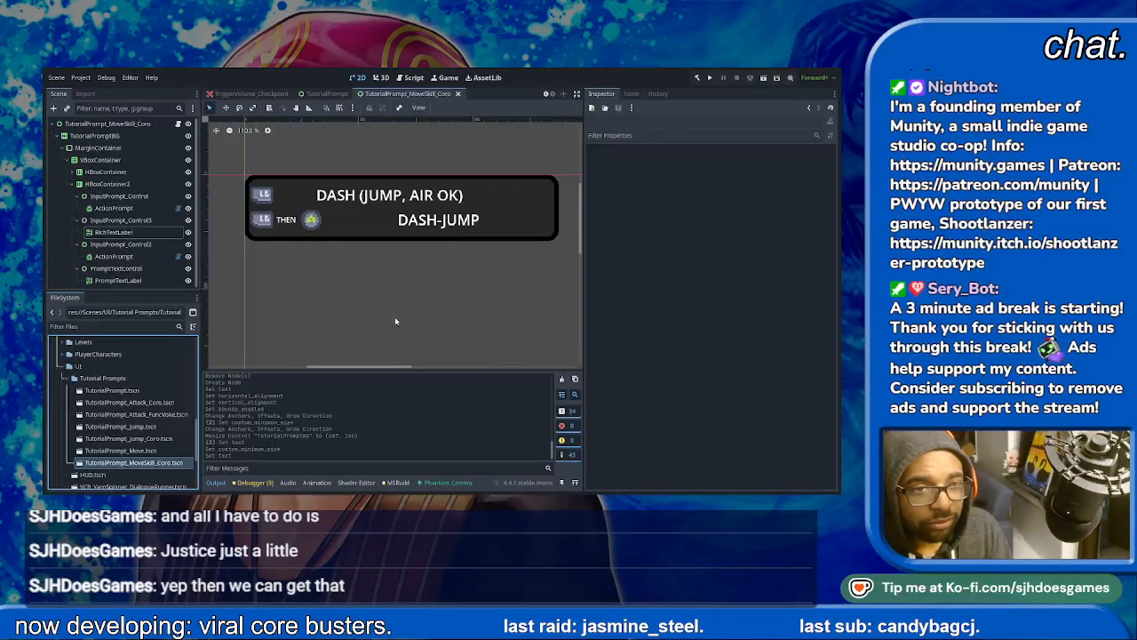
double_click(133, 474)
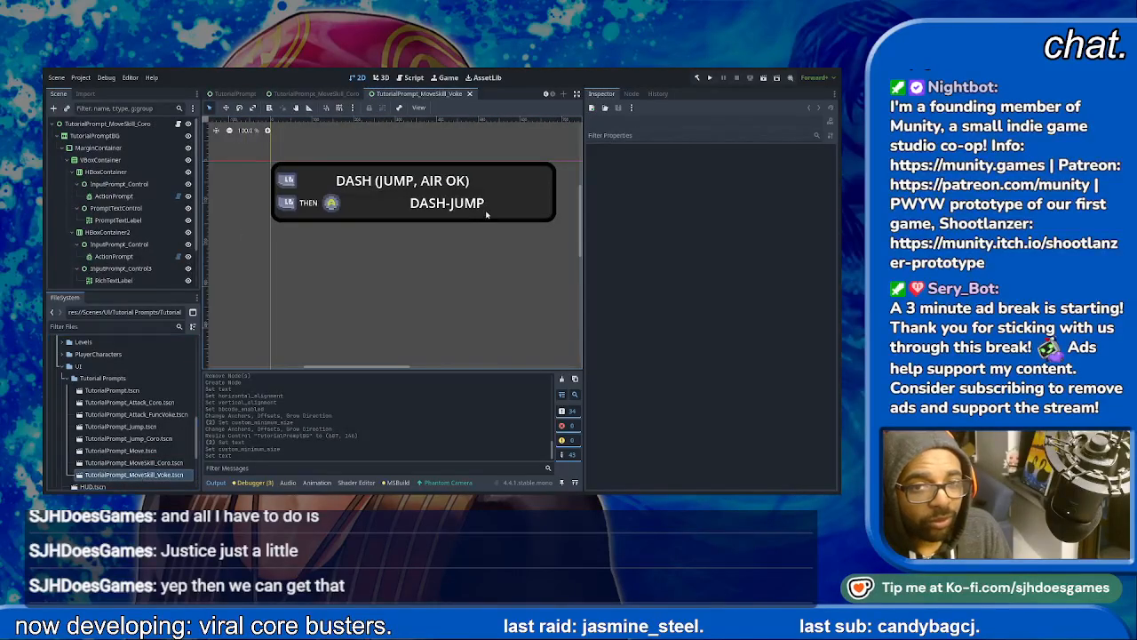
- Set the first row's PromptTextLabel text to HOVER in the Voke prompt
click(414, 177)
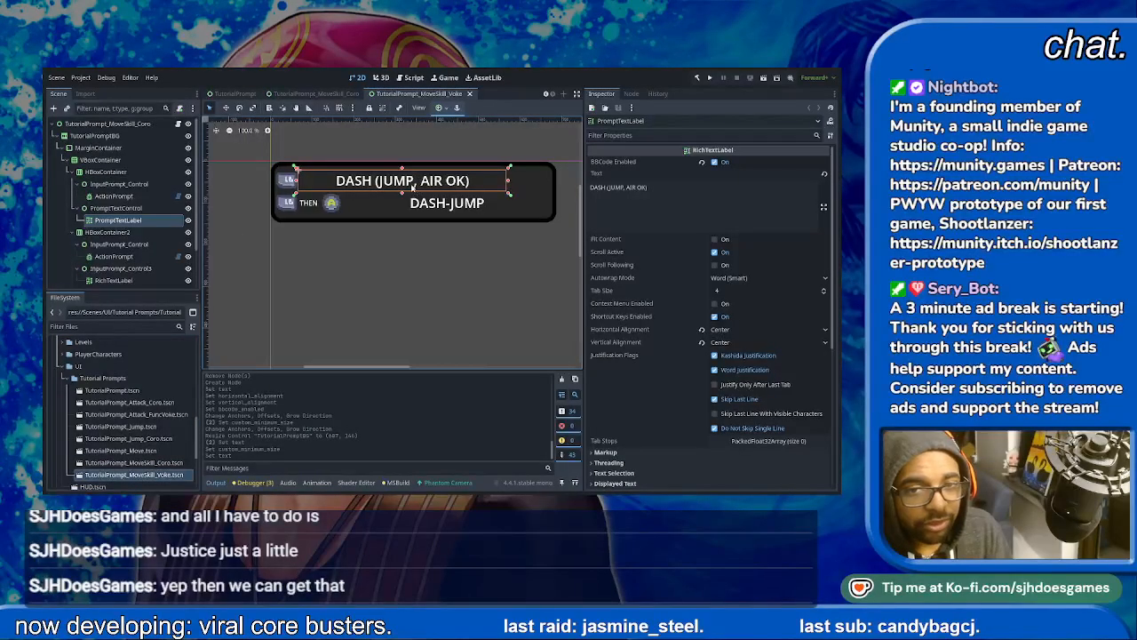
click(721, 204)
key(ctrl+a)
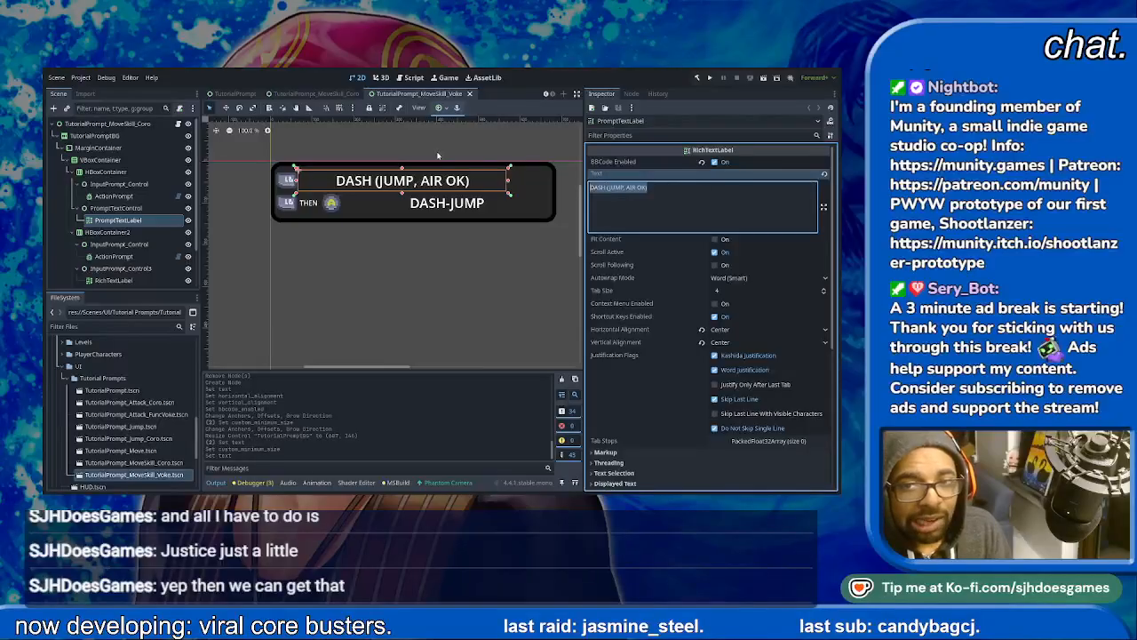
text(HOVER)
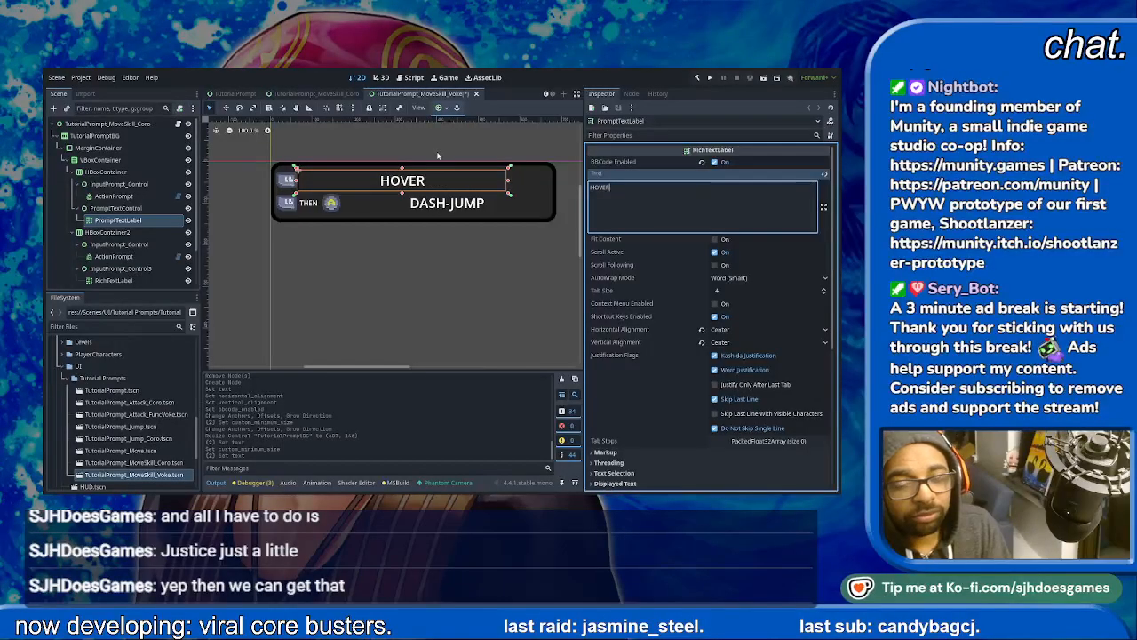
- Change the THEN label between the second row's button icons to OR
click(328, 204)
click(309, 204)
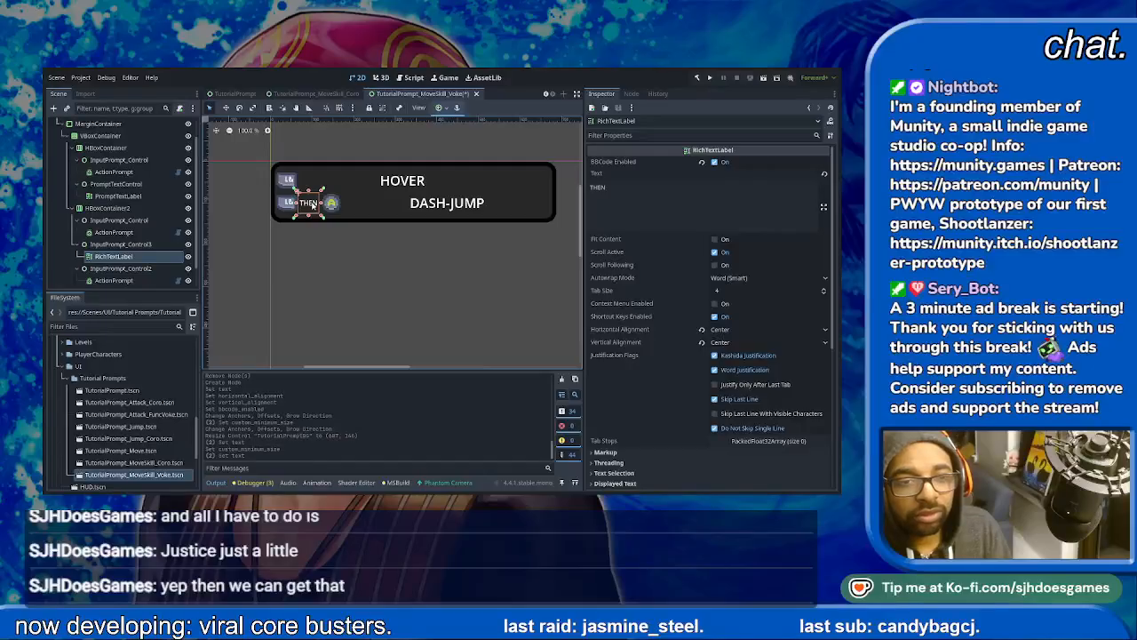
click(694, 194)
key(ctrl+a)
text(OR)
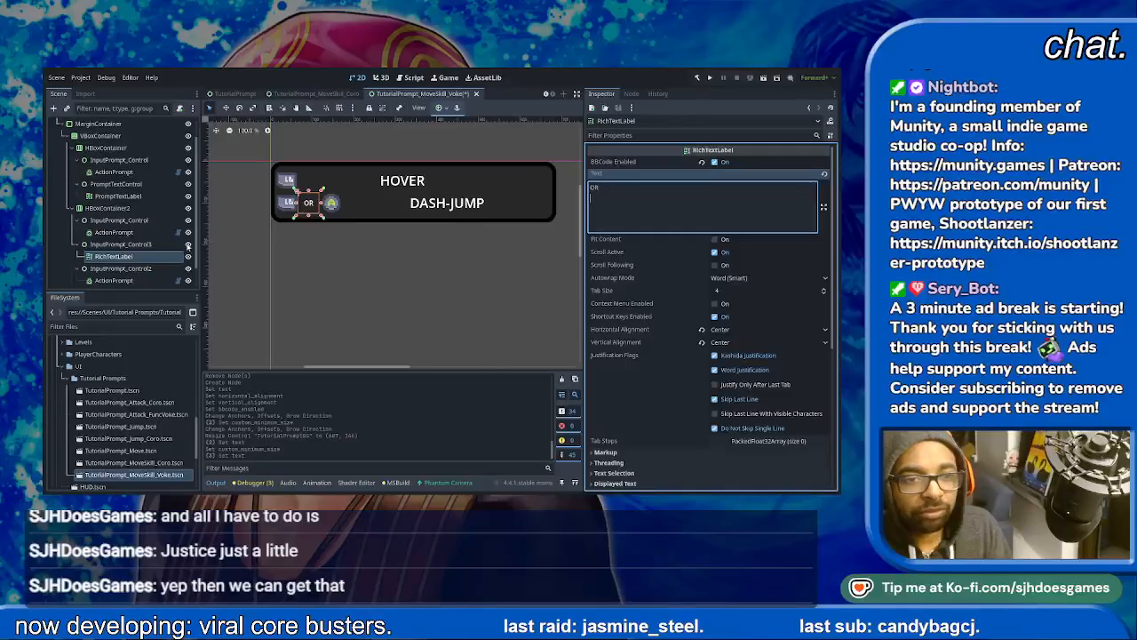
- Set the second row's PromptTextLabel text to CANCEL HOVER
click(449, 206)
click(641, 191)
key(ctrl+a)
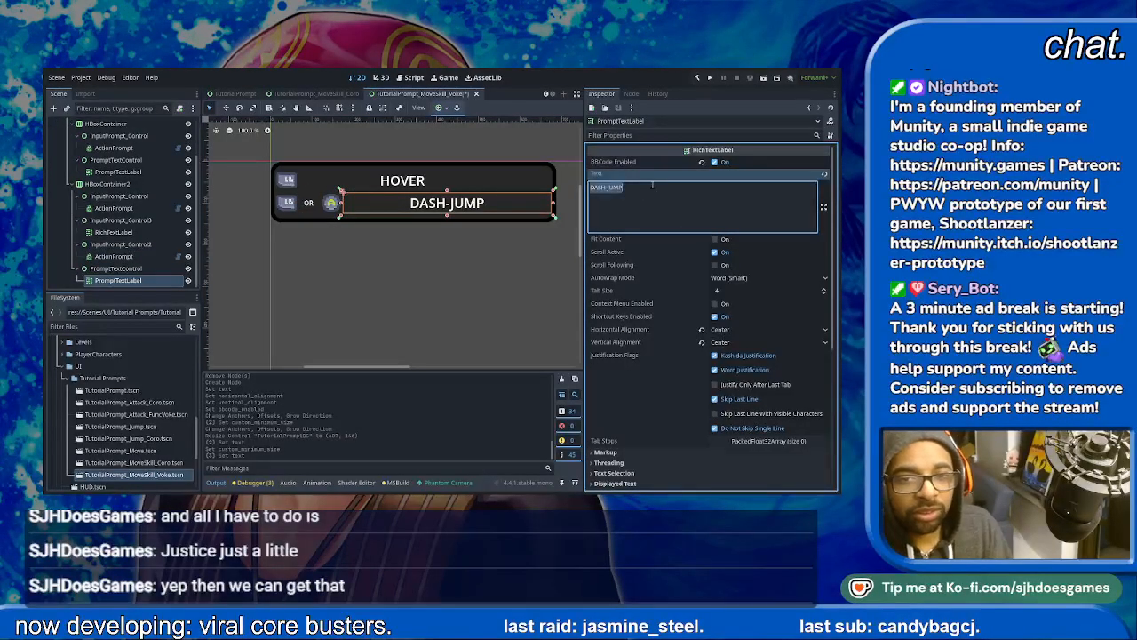
text(CANCEL HOVER)
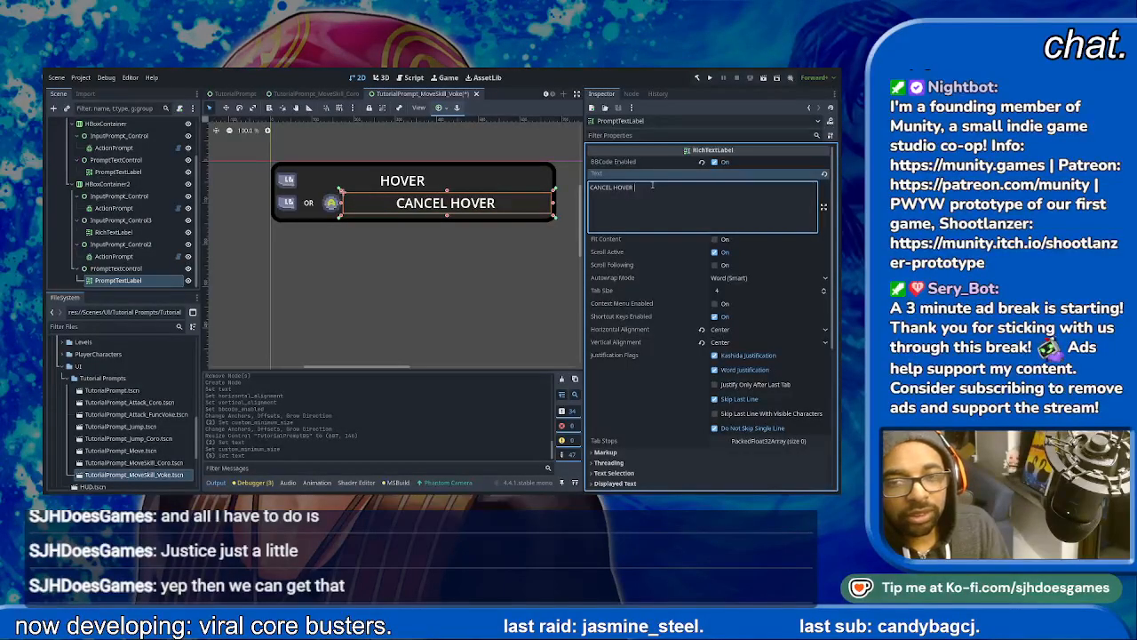
click(517, 248)
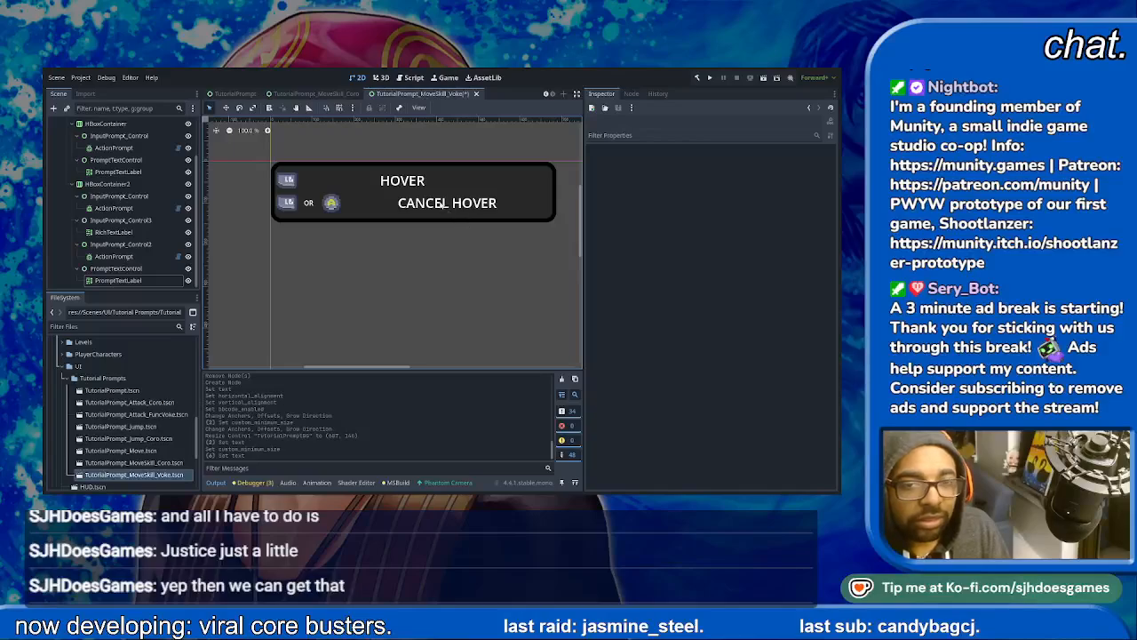
- Set the horizontal alignment of both the HOVER and CANCEL HOVER labels to Left
click(394, 181)
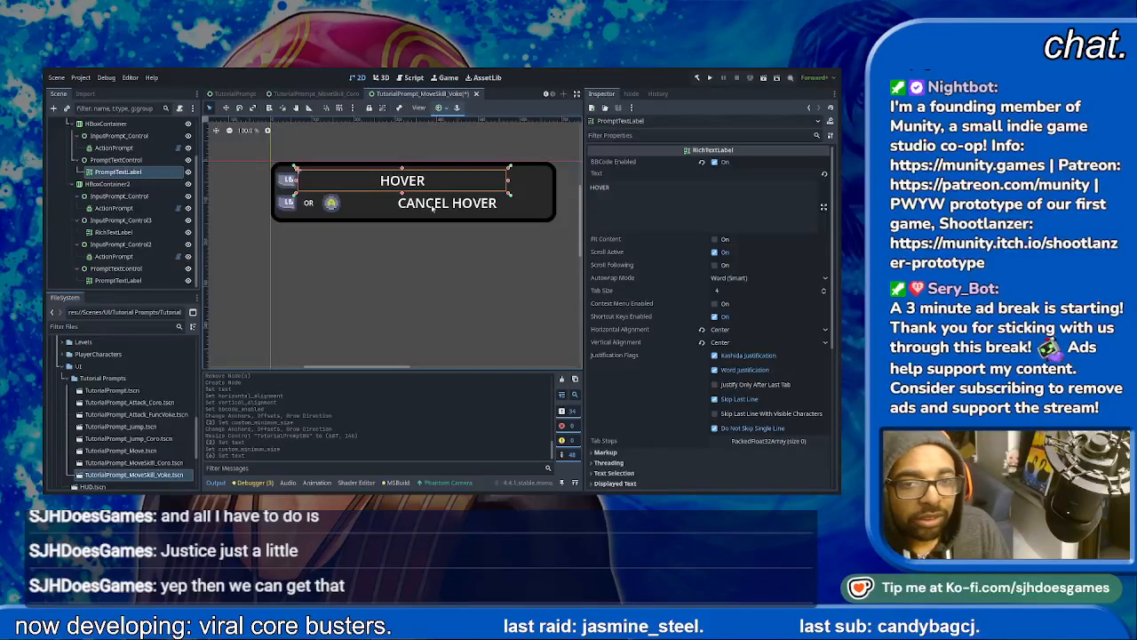
shift+click(432, 206)
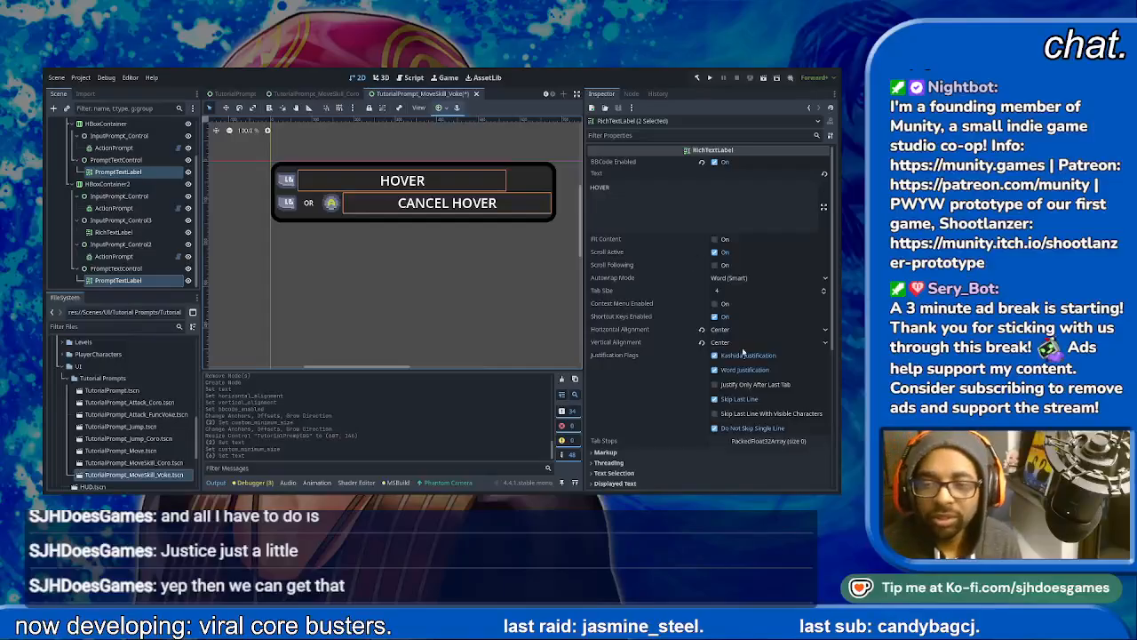
click(719, 330)
click(720, 350)
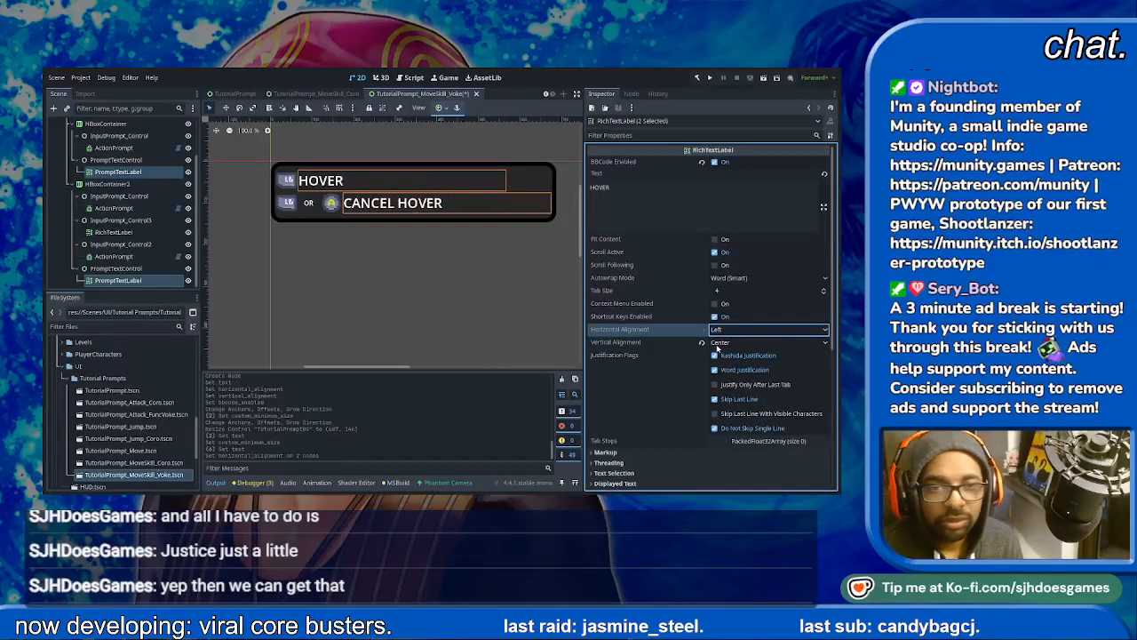
click(473, 289)
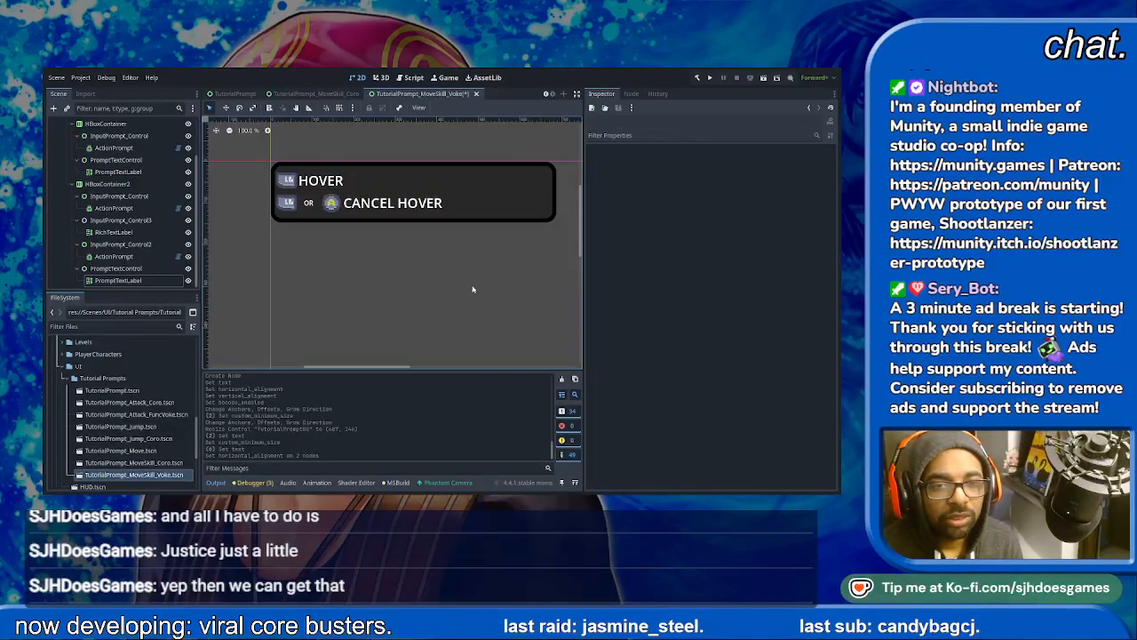
- Try narrowing the HOVER and CANCEL HOVER labels from their left edges to add space after the icons, and undo both resizes
click(320, 184)
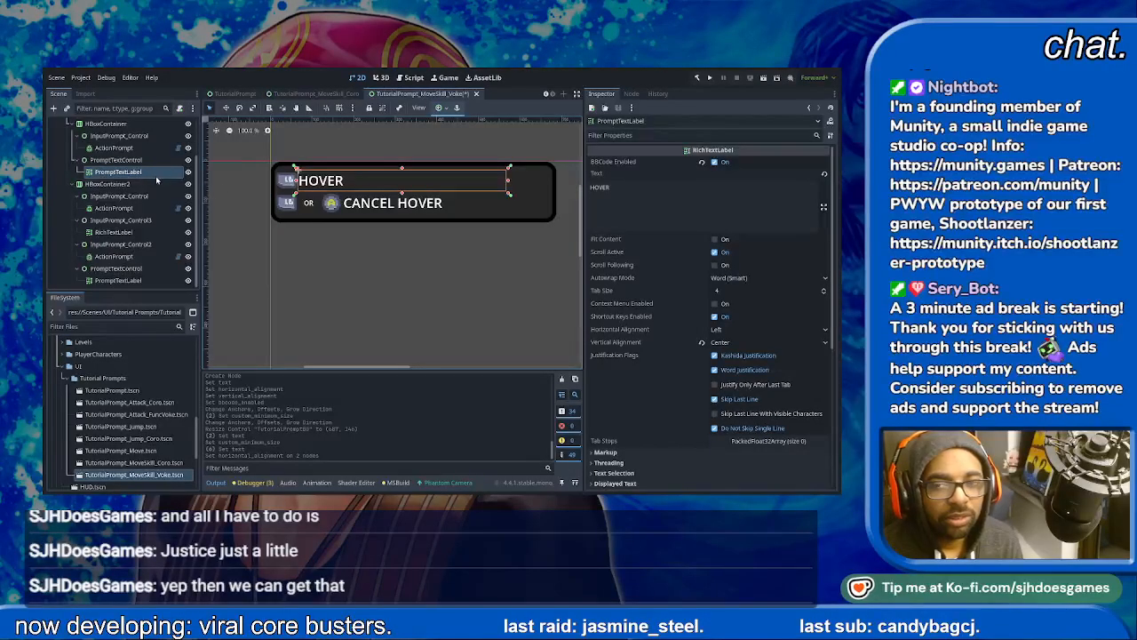
drag(294, 180, 363, 204)
click(337, 247)
click(364, 205)
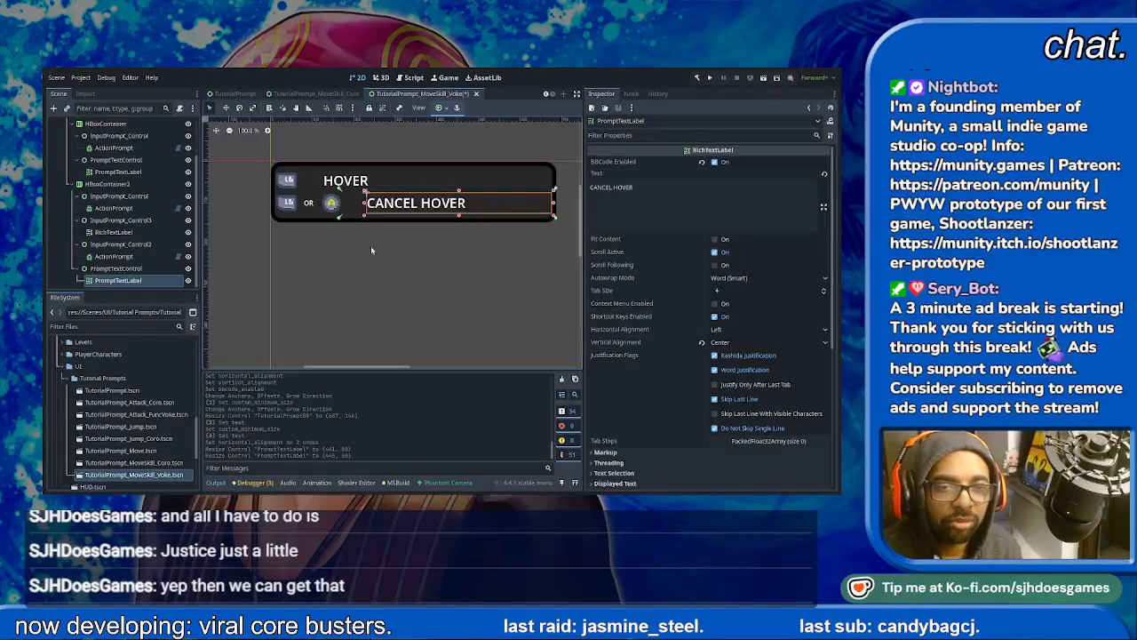
key(ctrl+z)
key(ctrl+z)
- Lock the first row's HOVER label and select its parent PromptTextControl
click(316, 179)
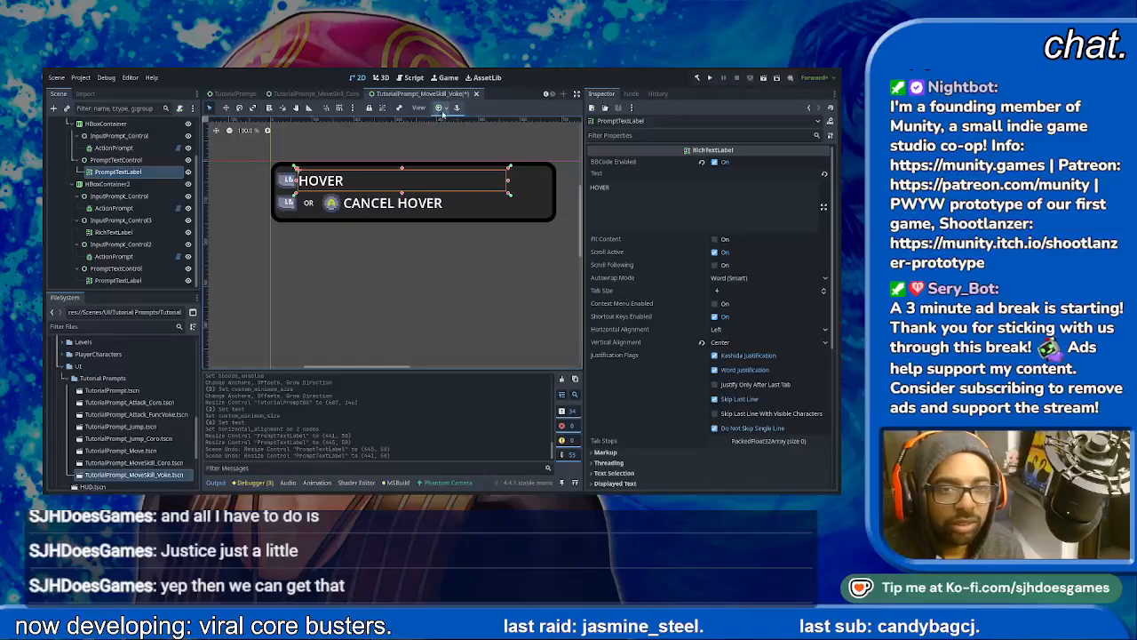
click(369, 107)
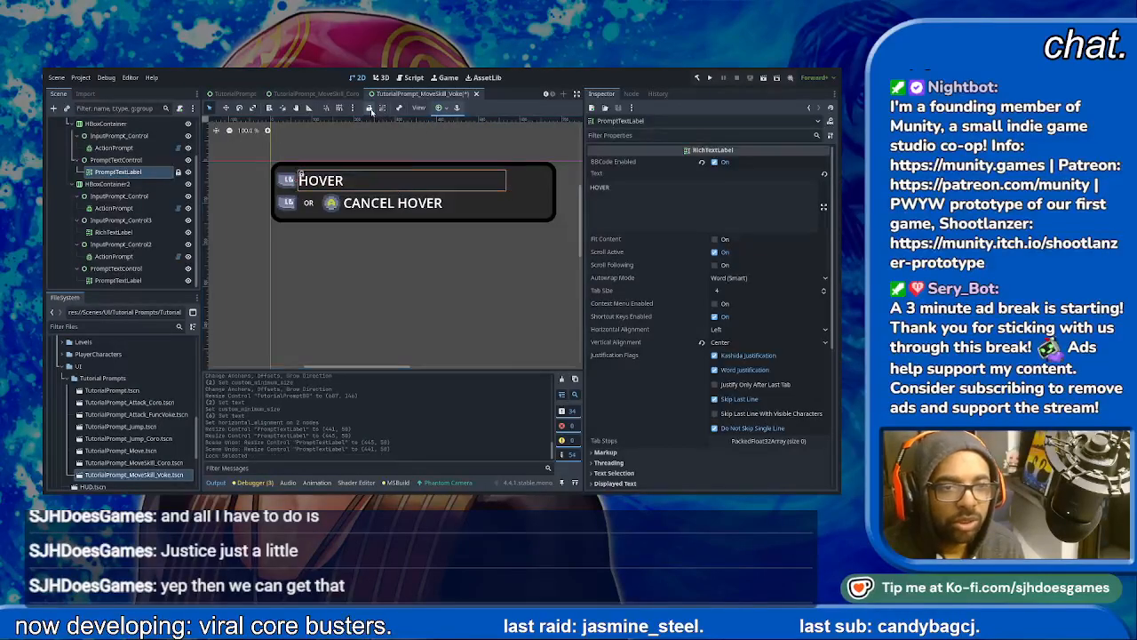
click(299, 175)
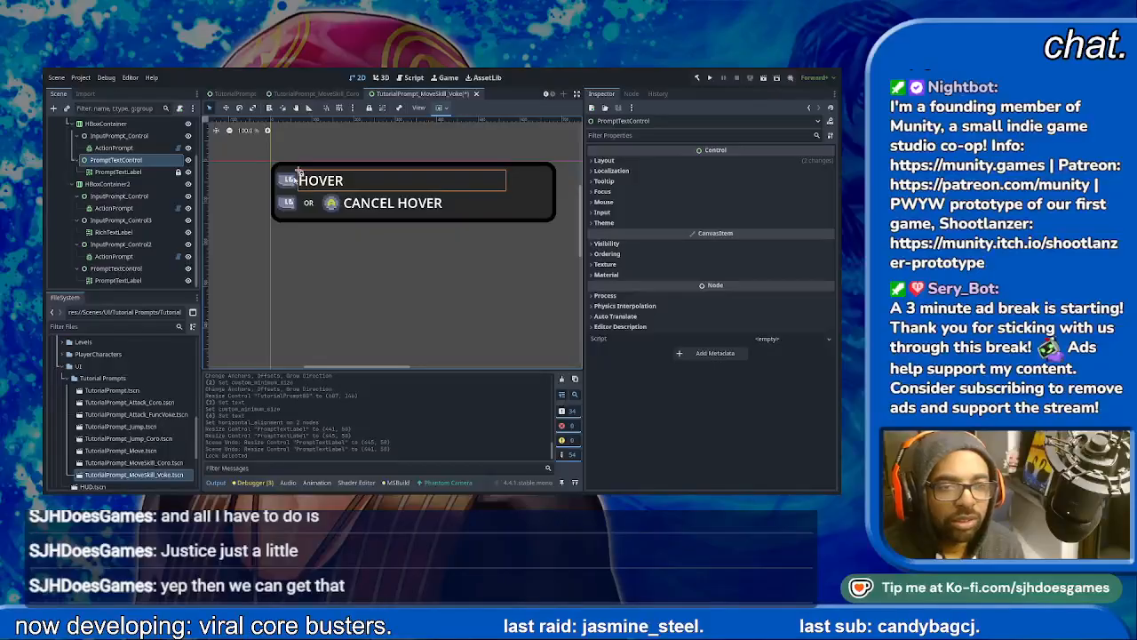
- Try reducing the first row PromptTextControl's custom minimum width to 487.21 px, and undo the change
click(604, 160)
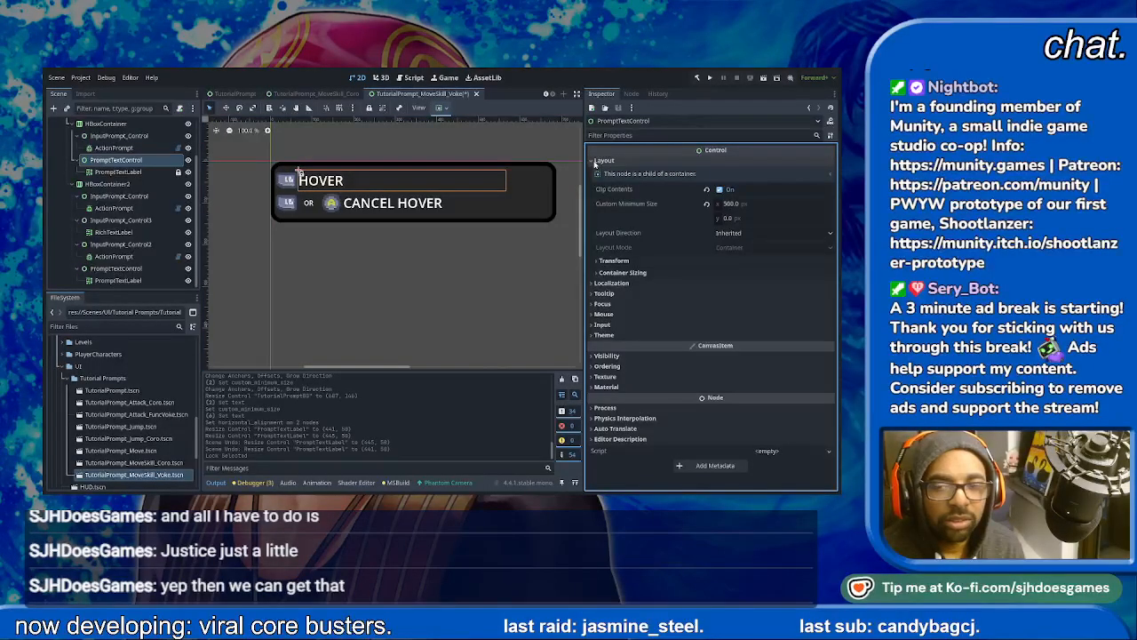
click(598, 261)
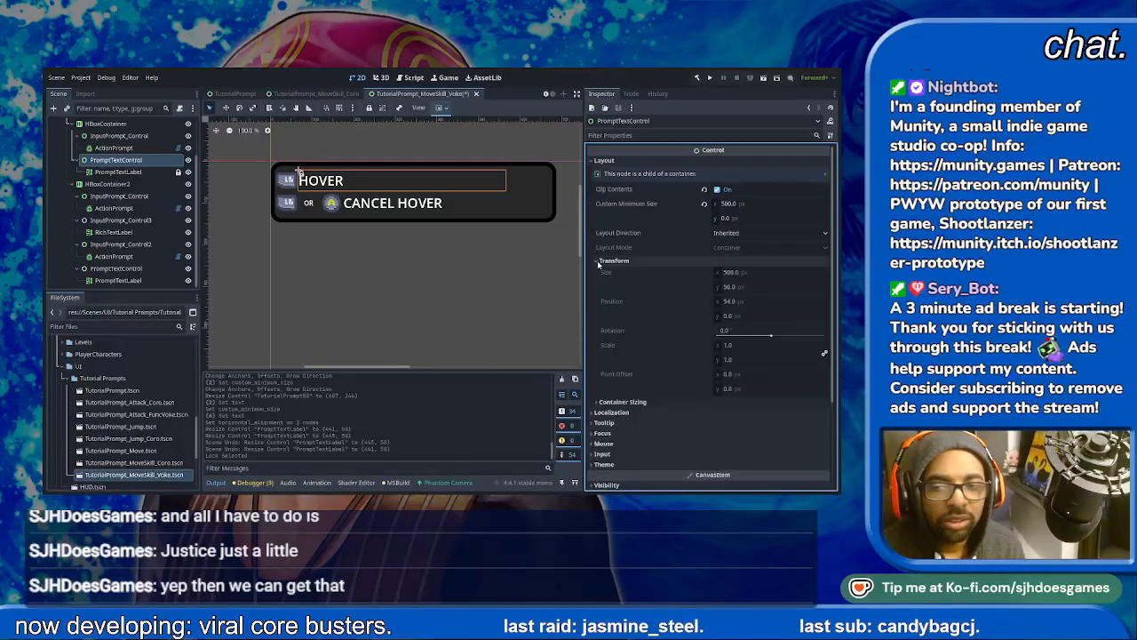
drag(727, 203, 727, 203)
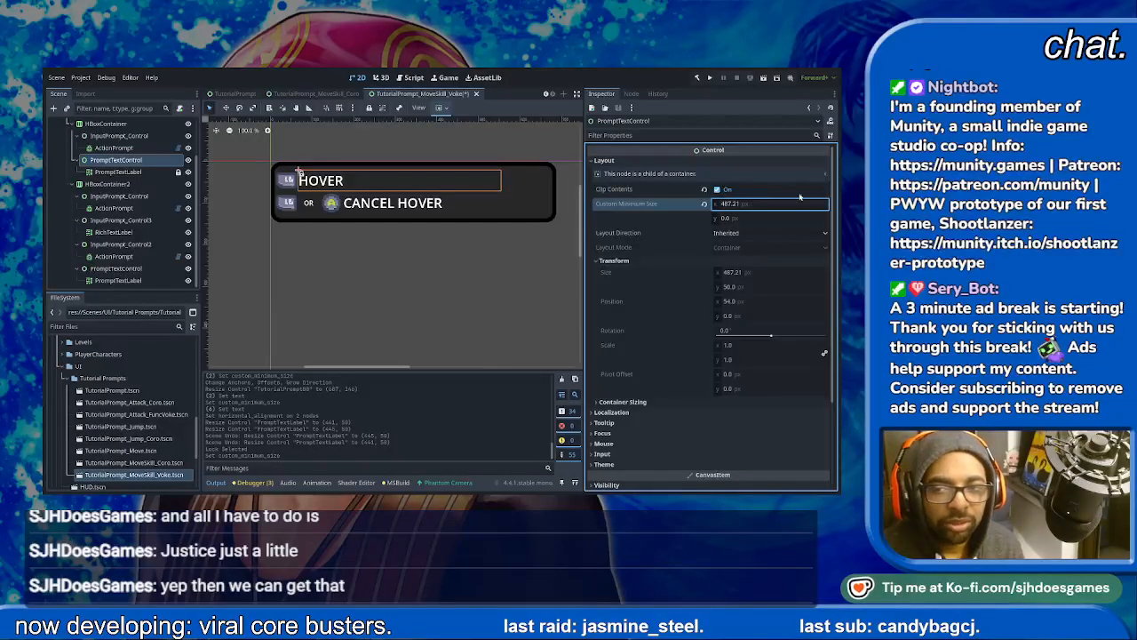
click(450, 260)
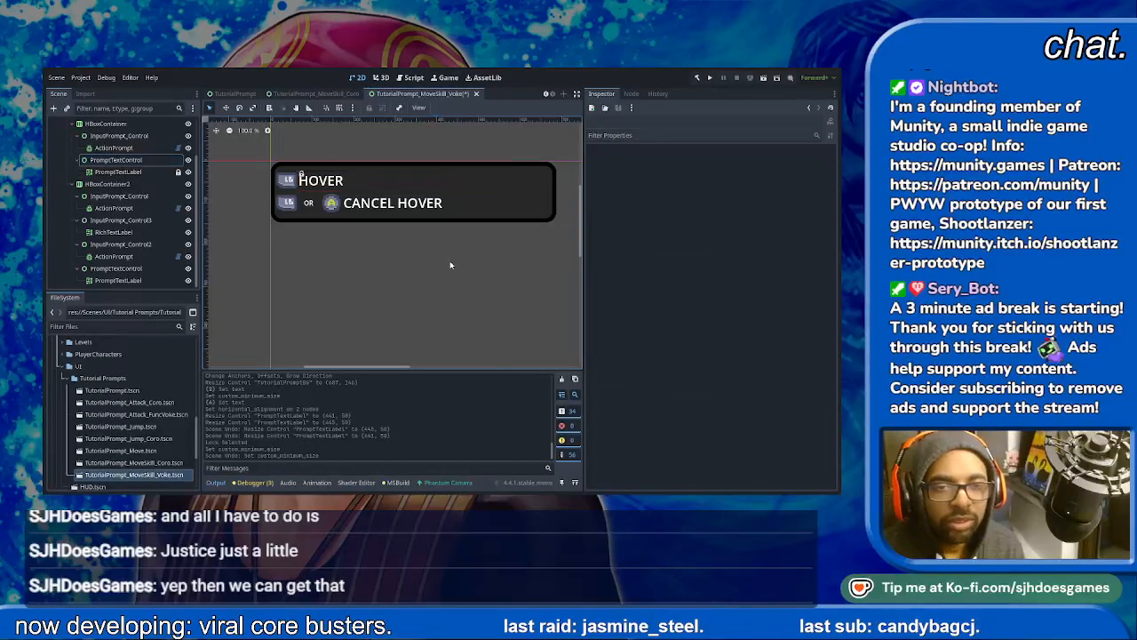
- Examine the HOVER label's theme override constants for a setting that adds space before the text
click(318, 182)
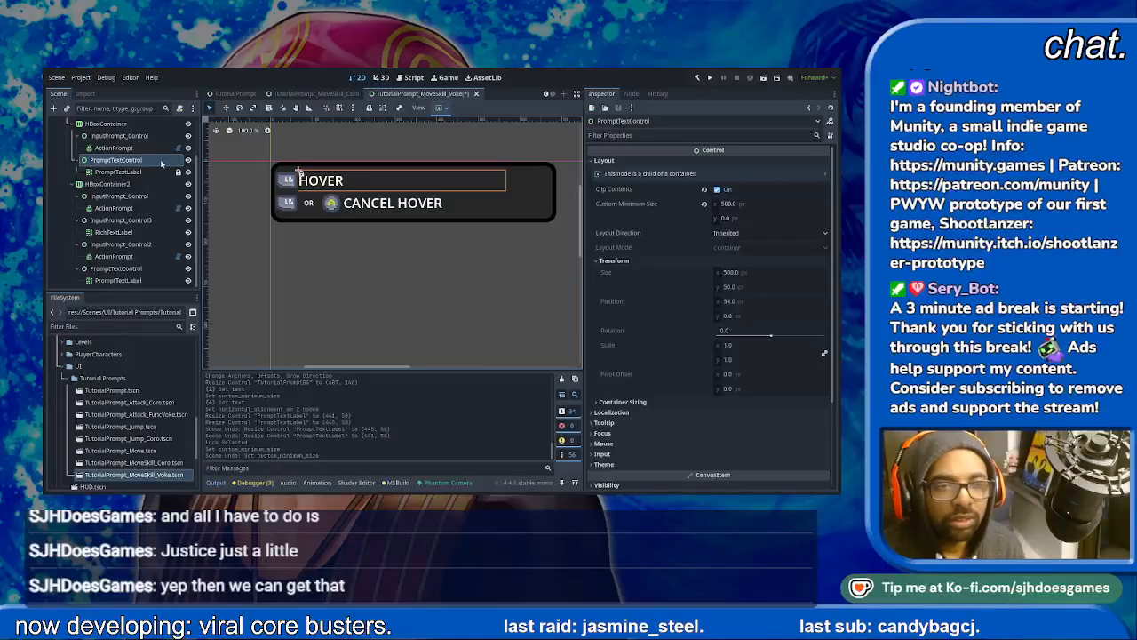
click(133, 172)
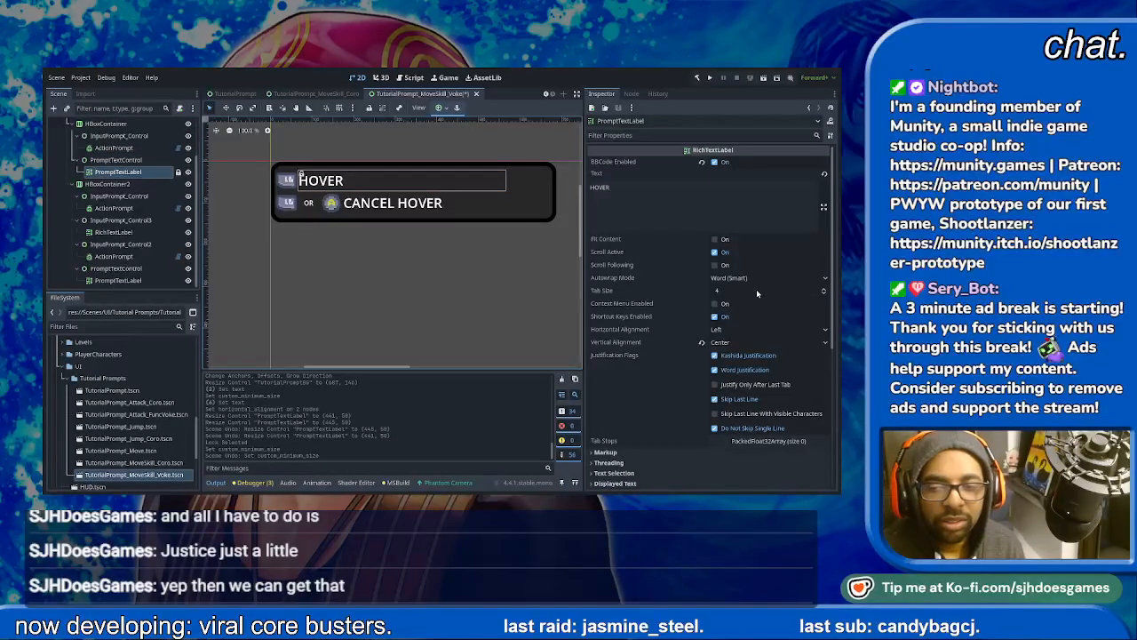
scroll(756, 289, down, 1)
scroll(640, 351, down, 2)
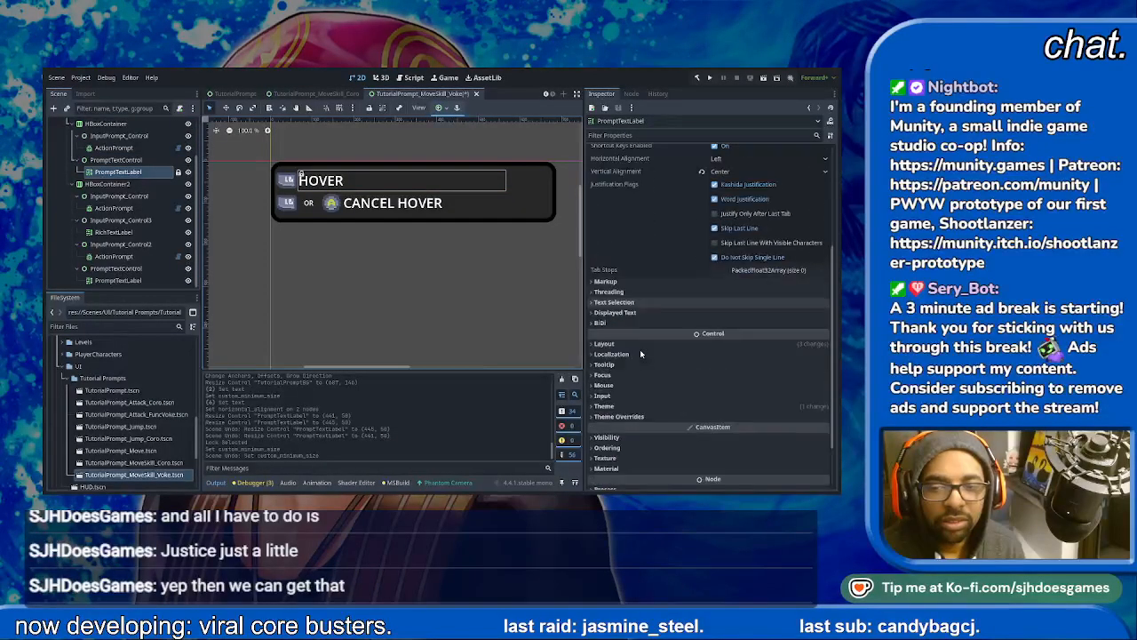
scroll(625, 355, down, 2)
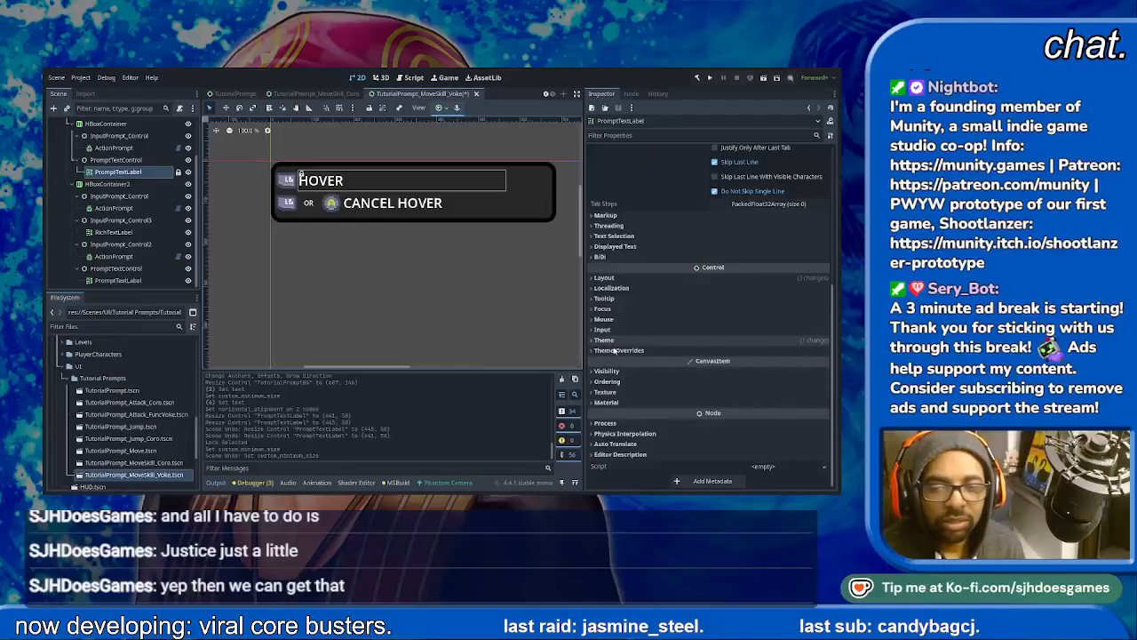
click(621, 351)
click(613, 373)
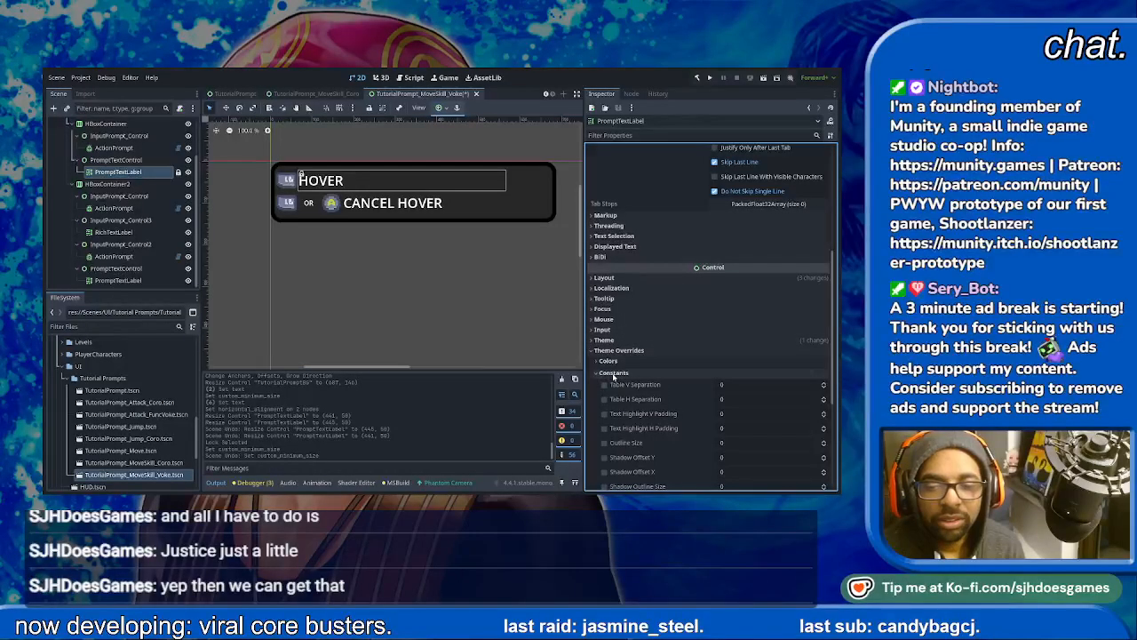
scroll(613, 378, down, 3)
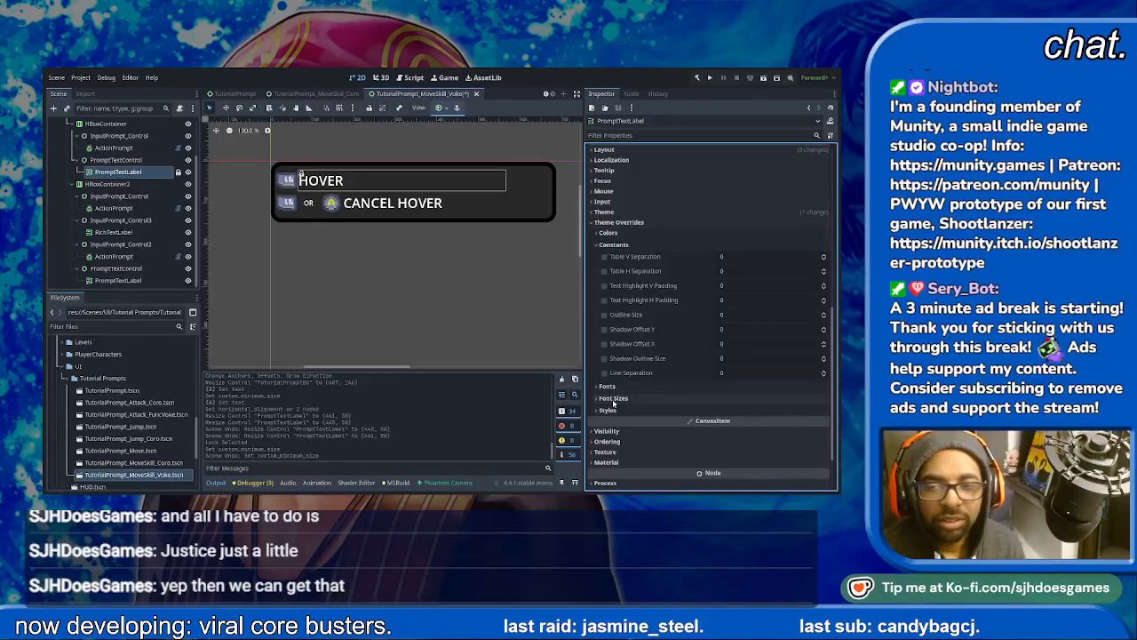
click(436, 280)
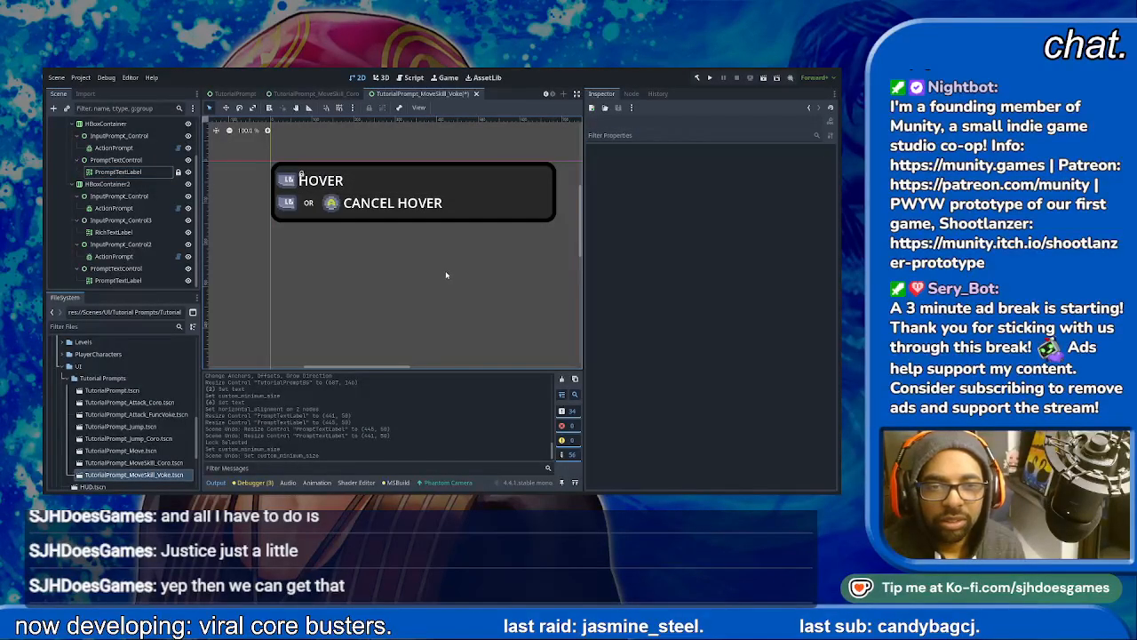
scroll(111, 183, up, 2)
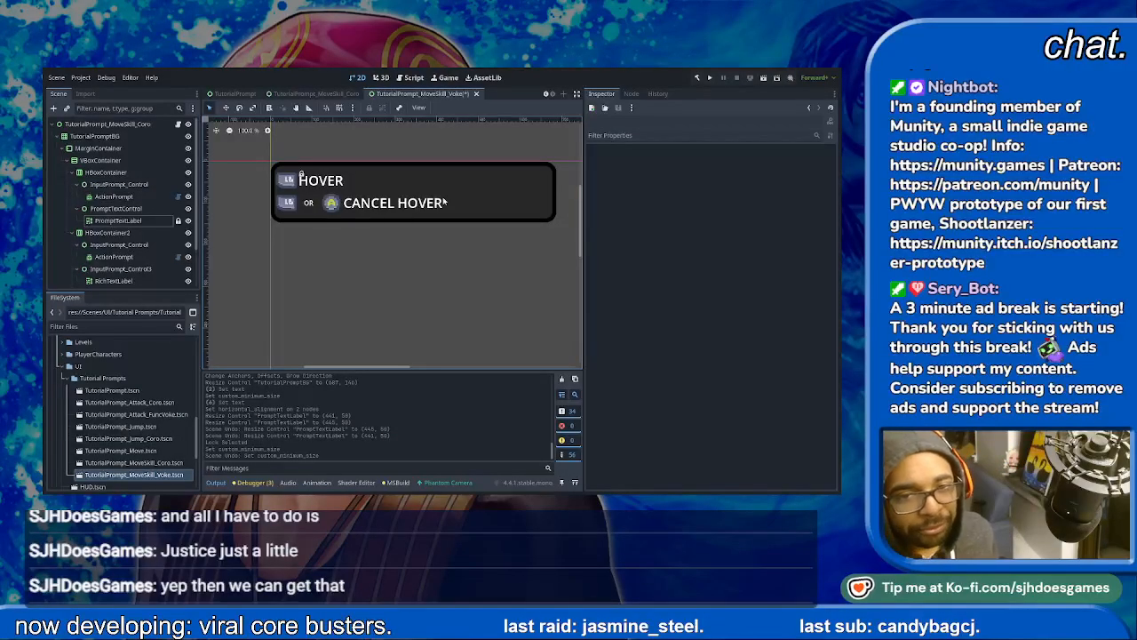
click(115, 220)
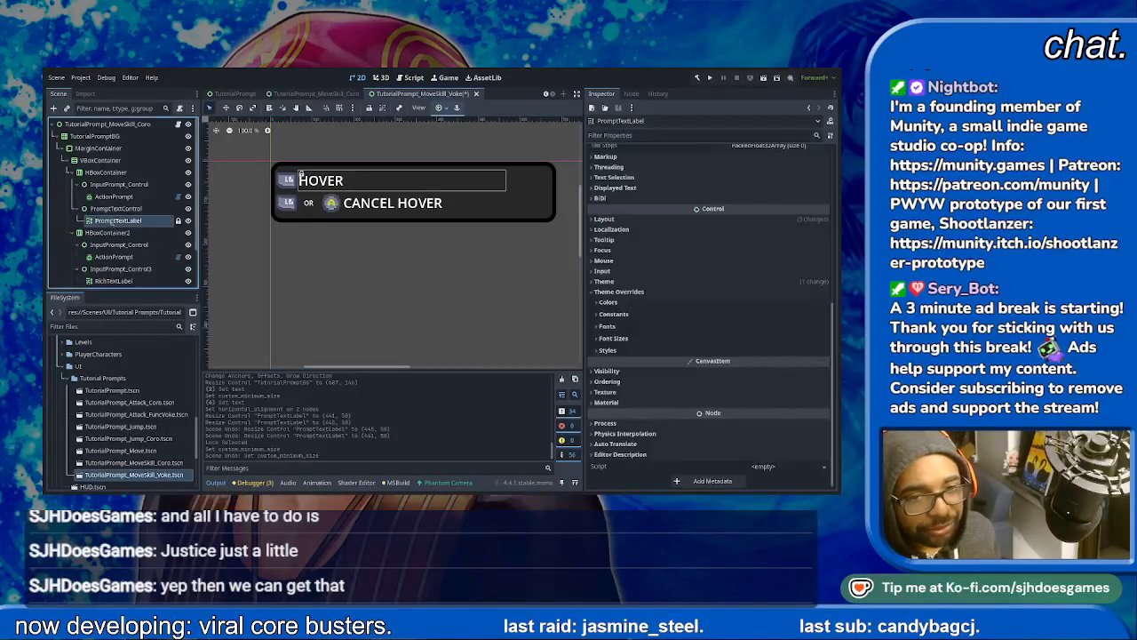
- Extend the second row's label text to CANCEL HOVER (WHILE HOVERING), and try Fit Content before turning it off again
click(399, 206)
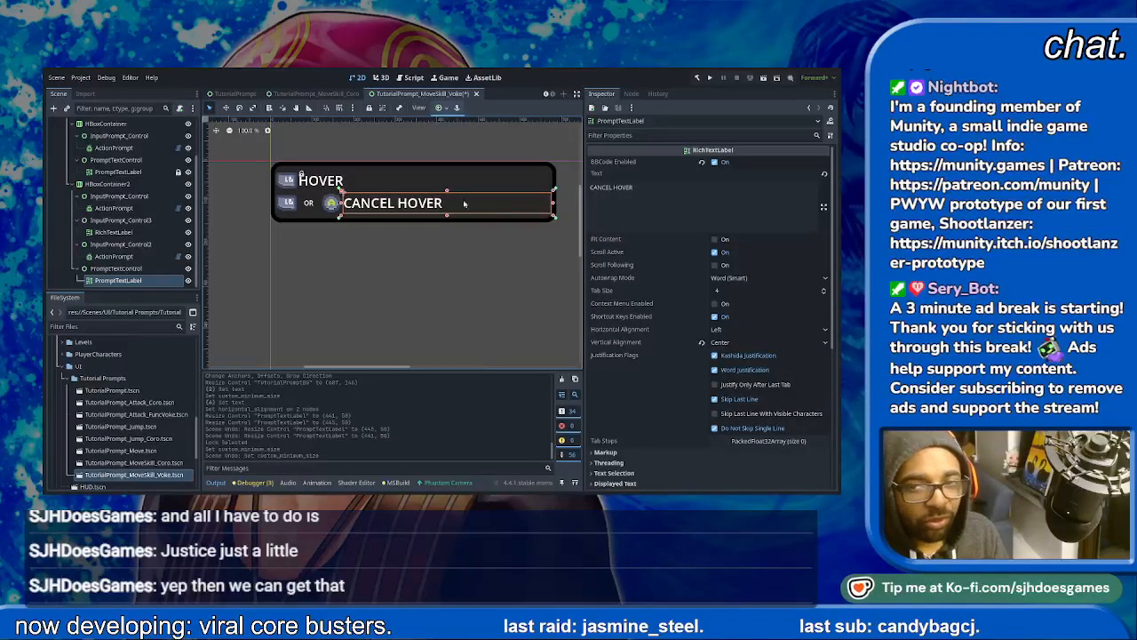
click(710, 194)
text((WHILE HOVERING))
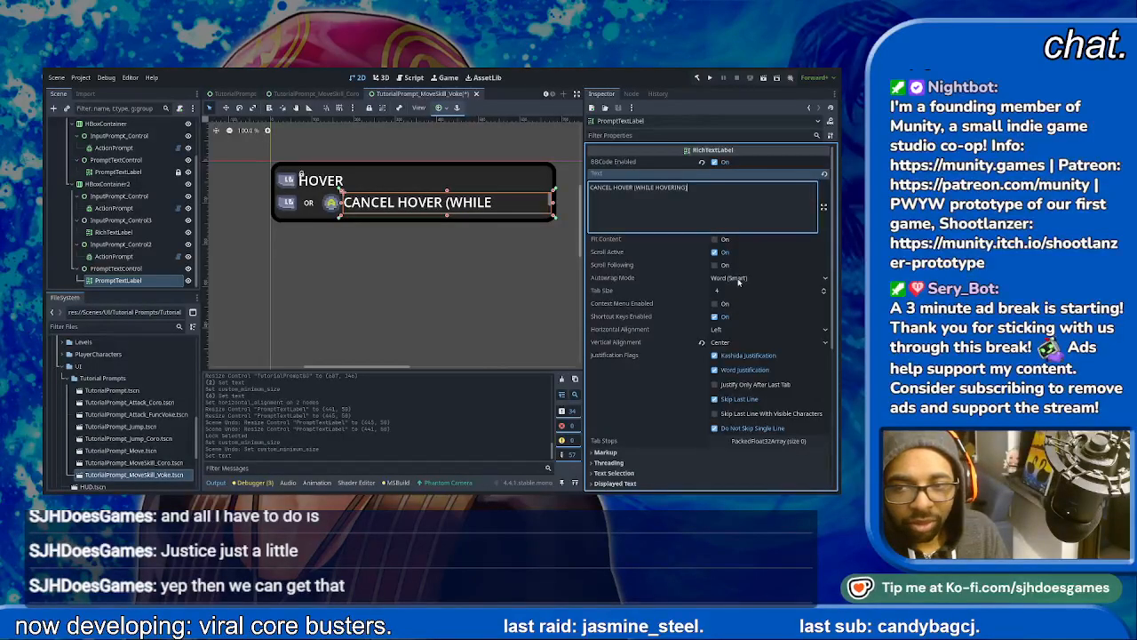
click(716, 240)
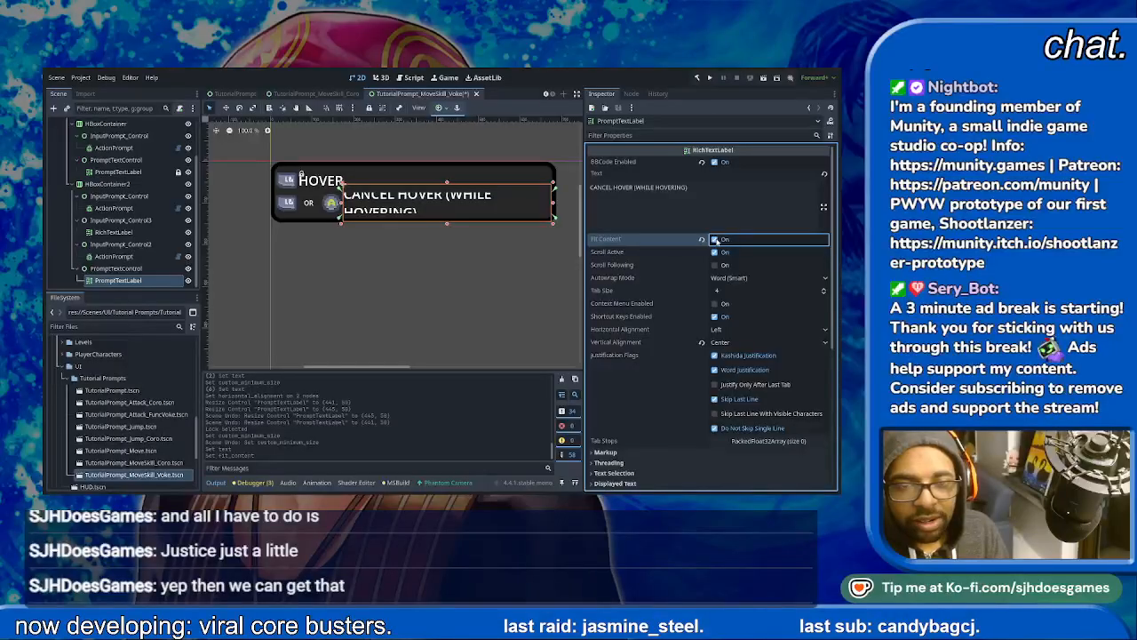
click(716, 241)
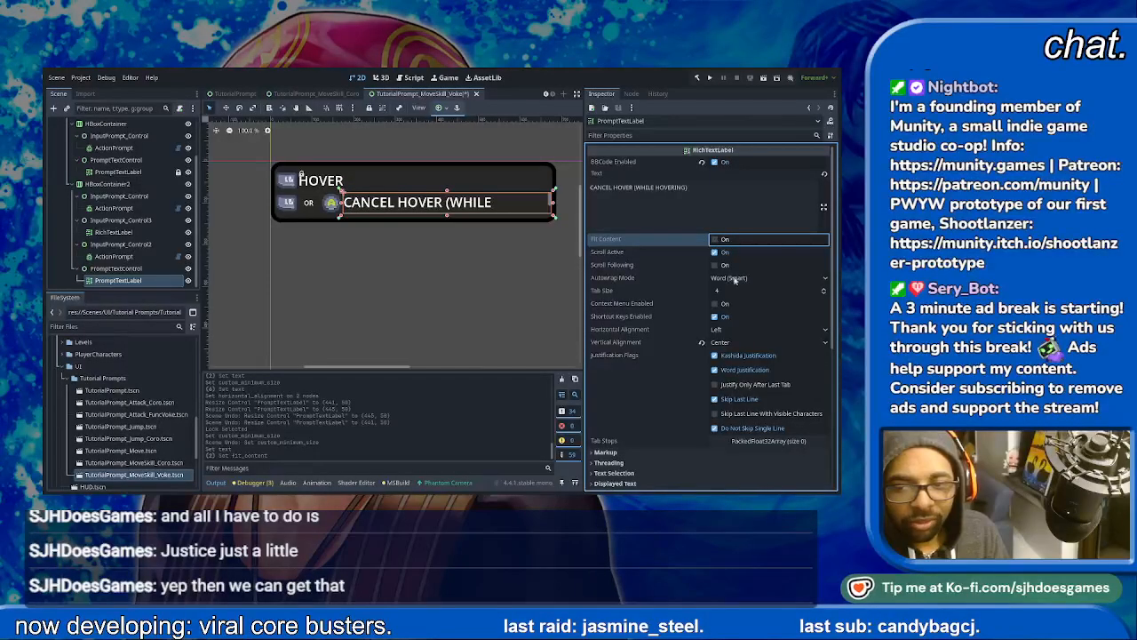
- Override the CANCEL HOVER (WHILE HOVERING) label's normal font size with 24 px
scroll(728, 353, down, 3)
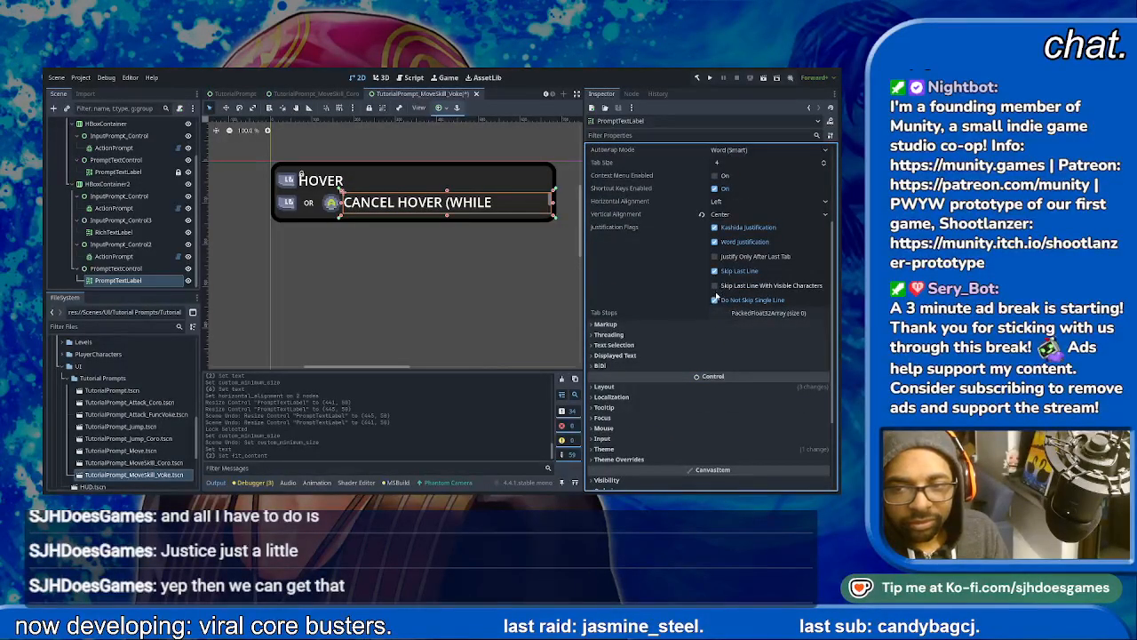
click(594, 326)
click(594, 326)
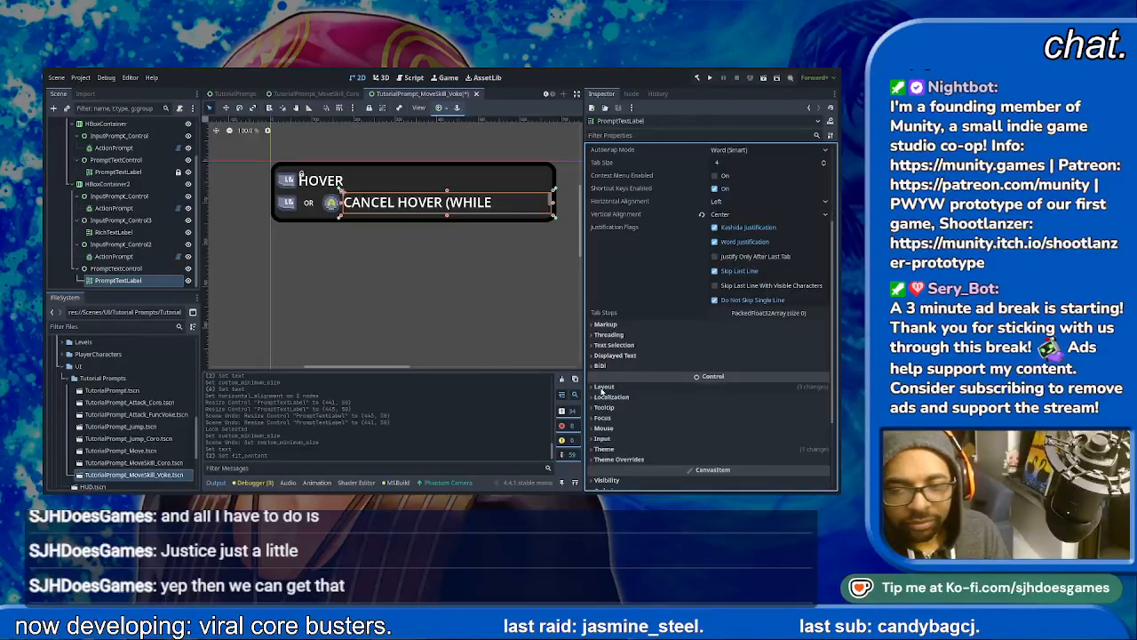
click(603, 449)
scroll(600, 453, down, 3)
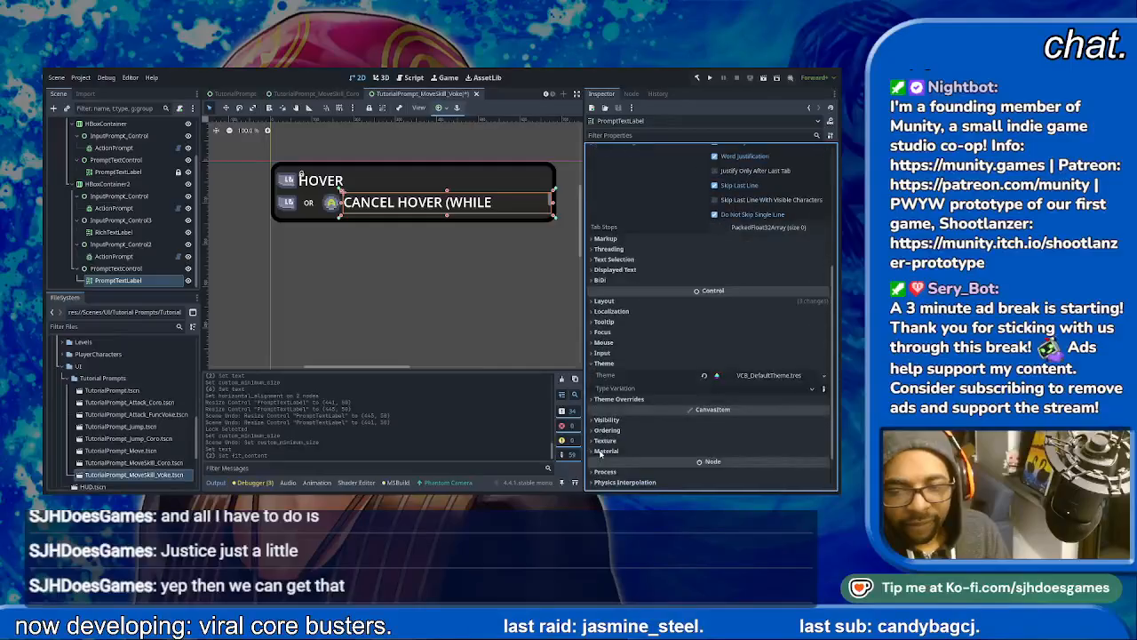
click(617, 399)
click(608, 434)
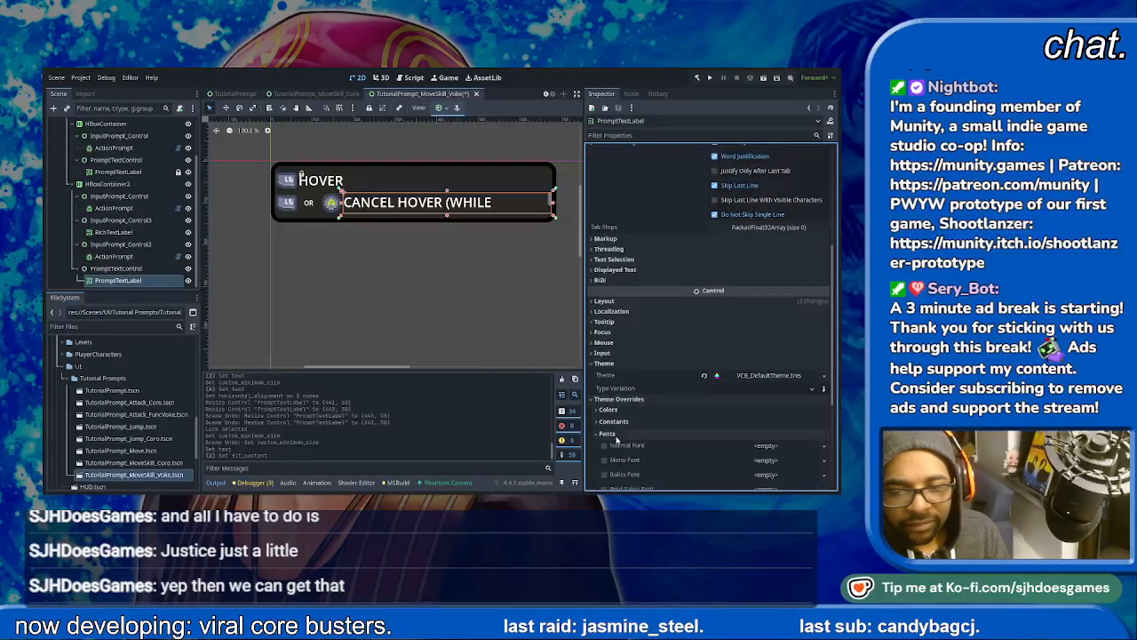
scroll(620, 453, down, 2)
click(618, 392)
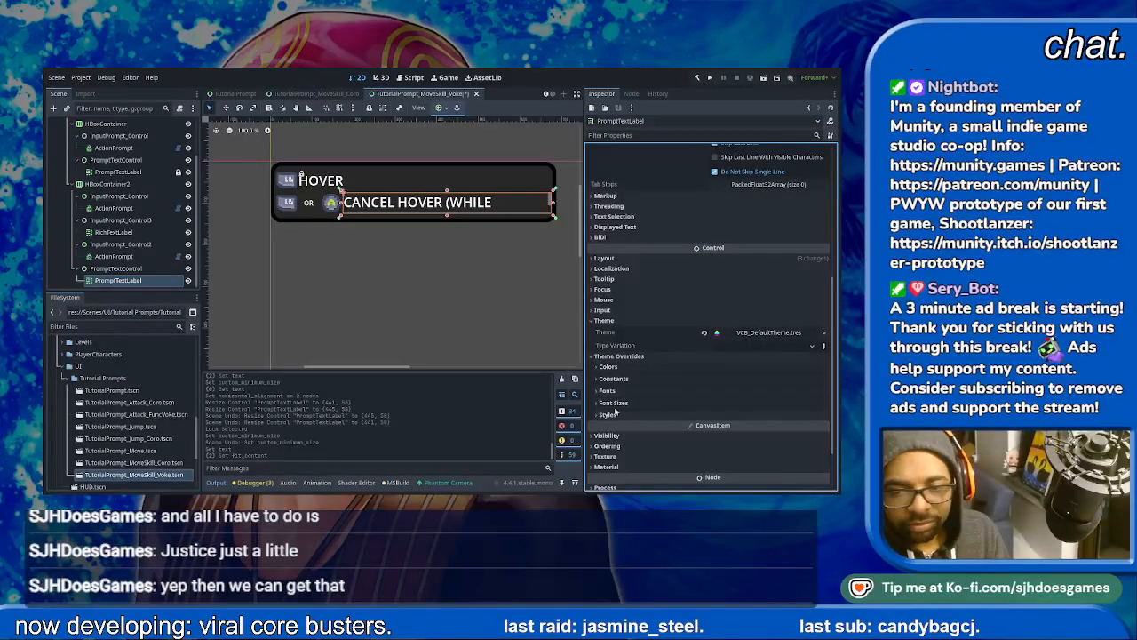
click(615, 404)
scroll(613, 422, down, 1)
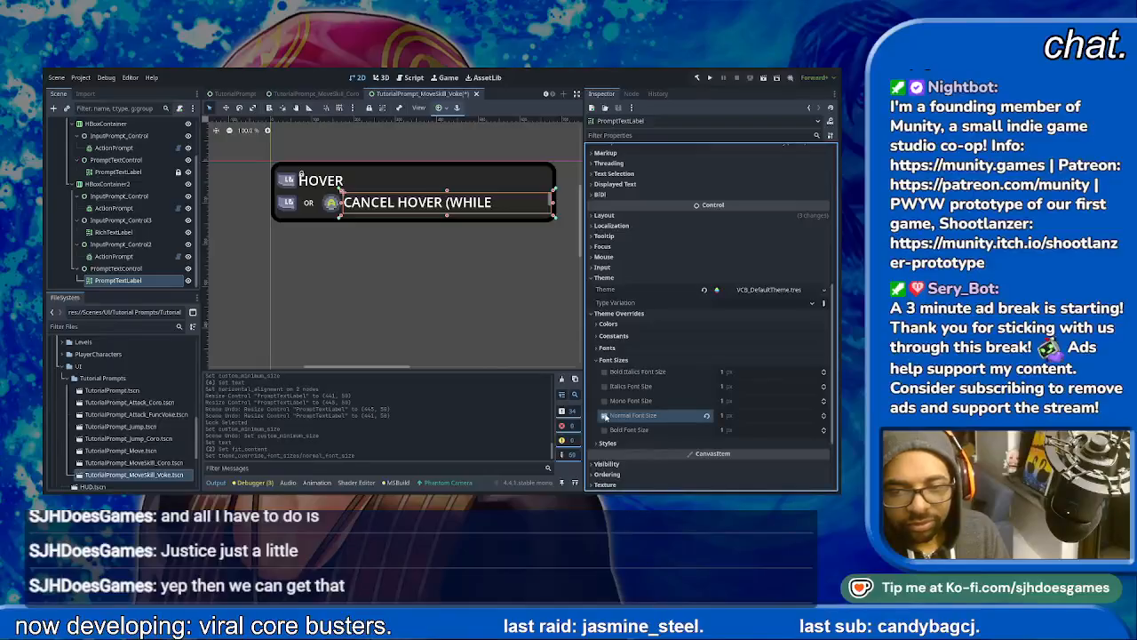
click(604, 414)
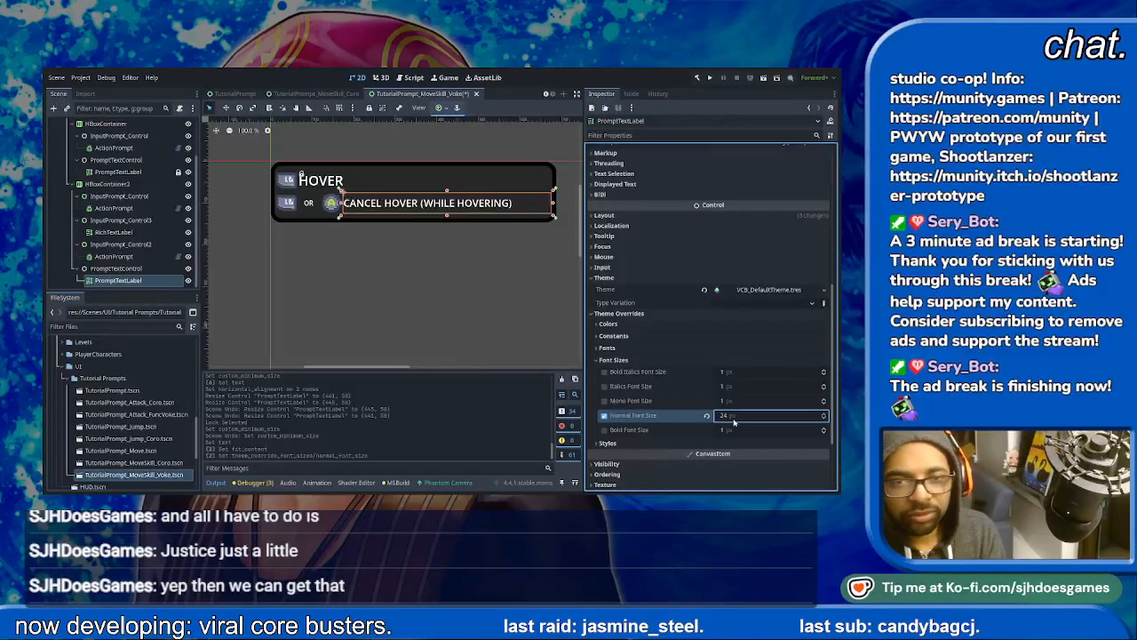
- Save the TutorialPrompt_MoveSkill_Voke scene
click(432, 310)
key(ctrl+s)
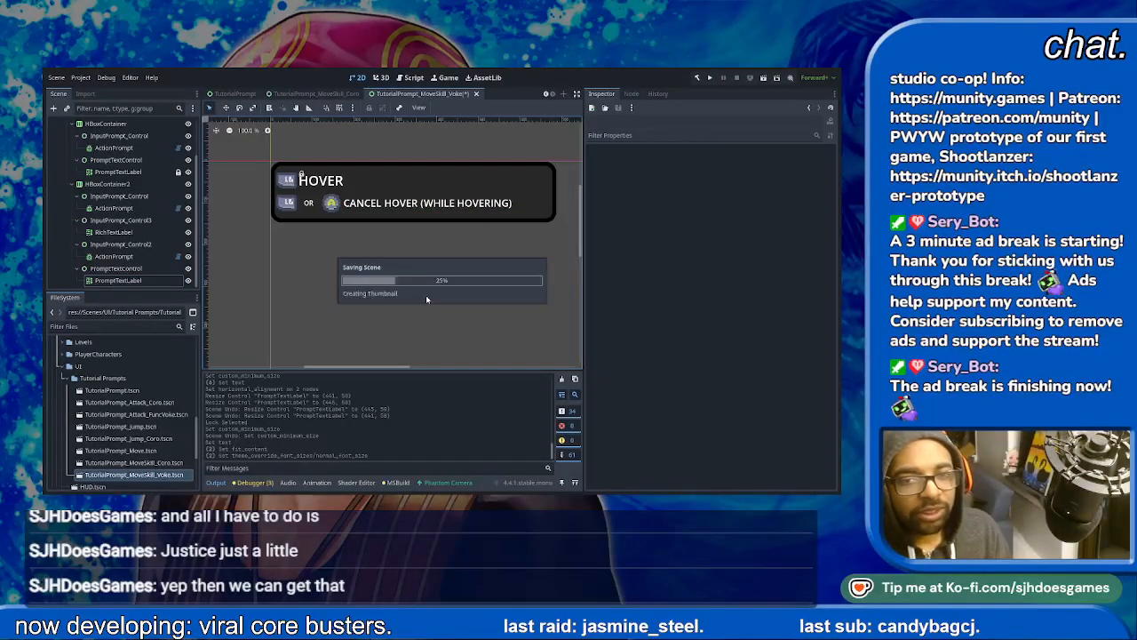
click(543, 206)
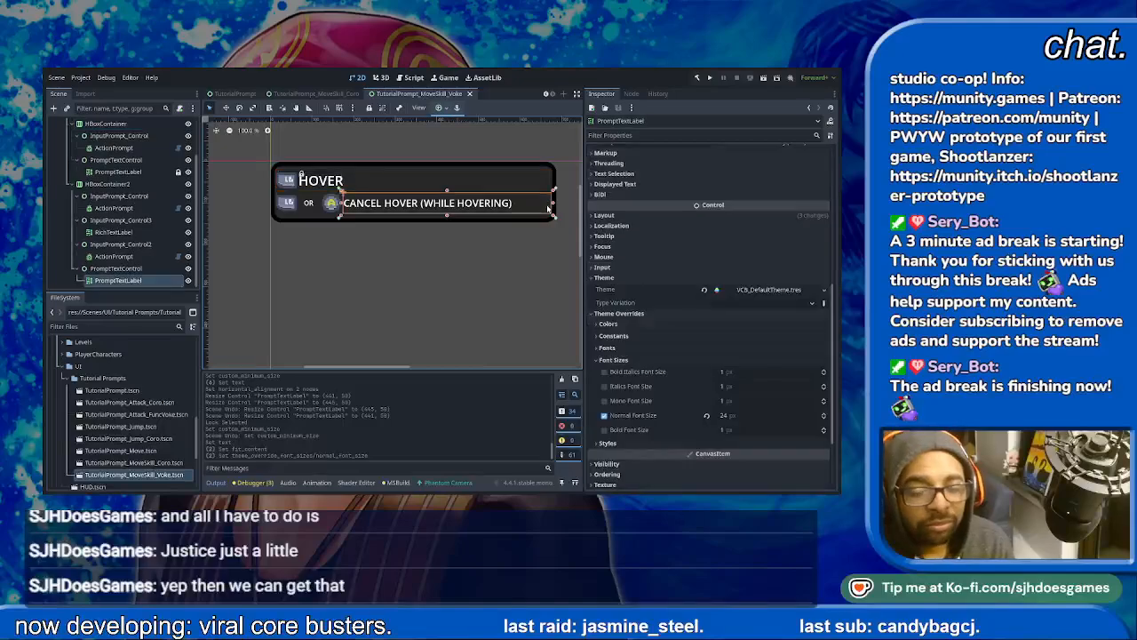
click(535, 240)
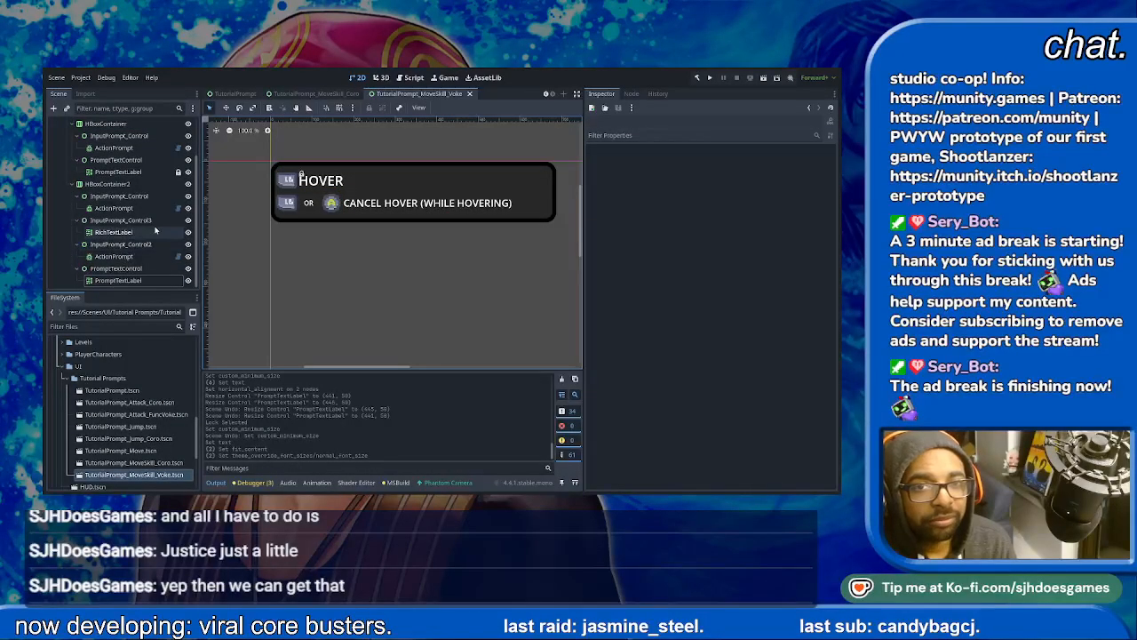
- Duplicate TutorialPrompt_MoveSkill_Coro.tscn as TutorialPrompt_MoveSkill_Func.tscn and open the new scene
scroll(156, 229, up, 2)
scroll(116, 418, down, 2)
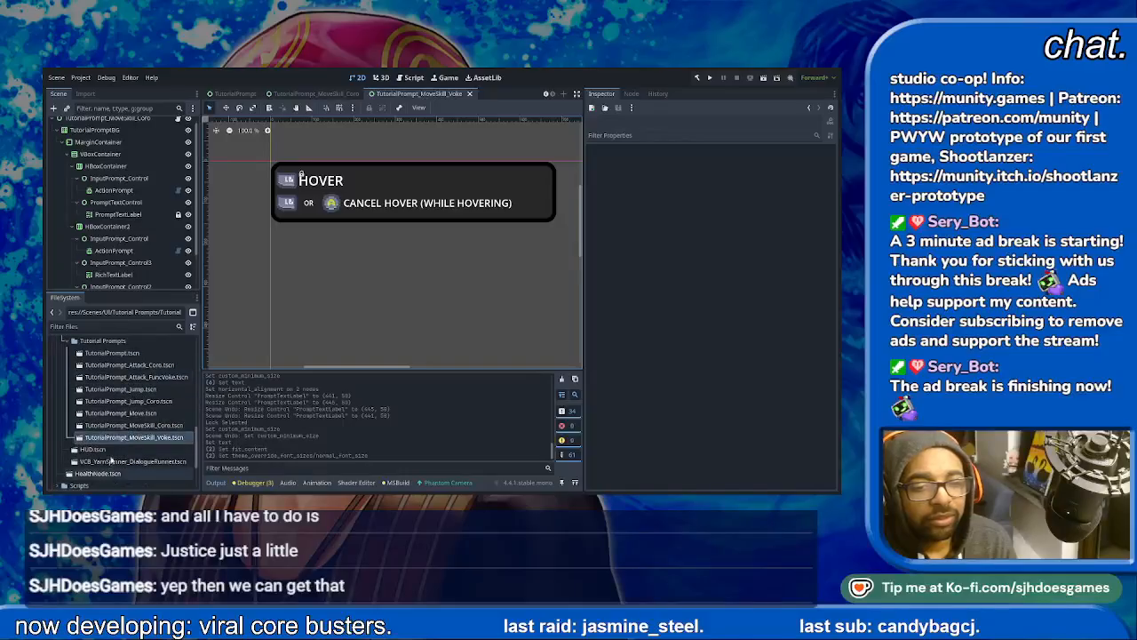
click(119, 426)
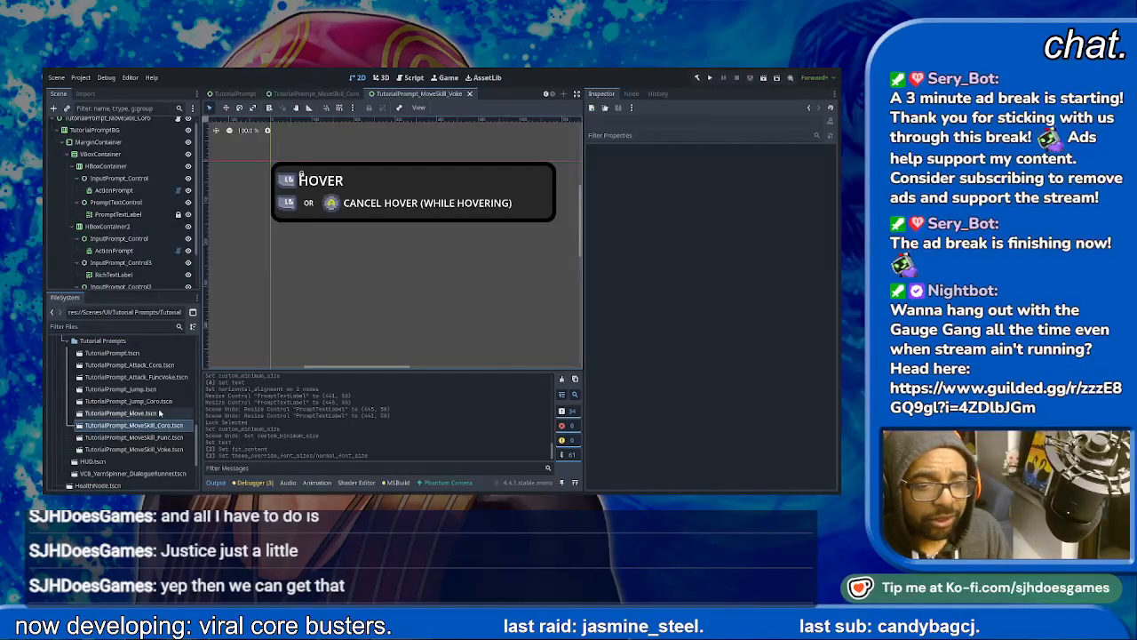
double_click(163, 438)
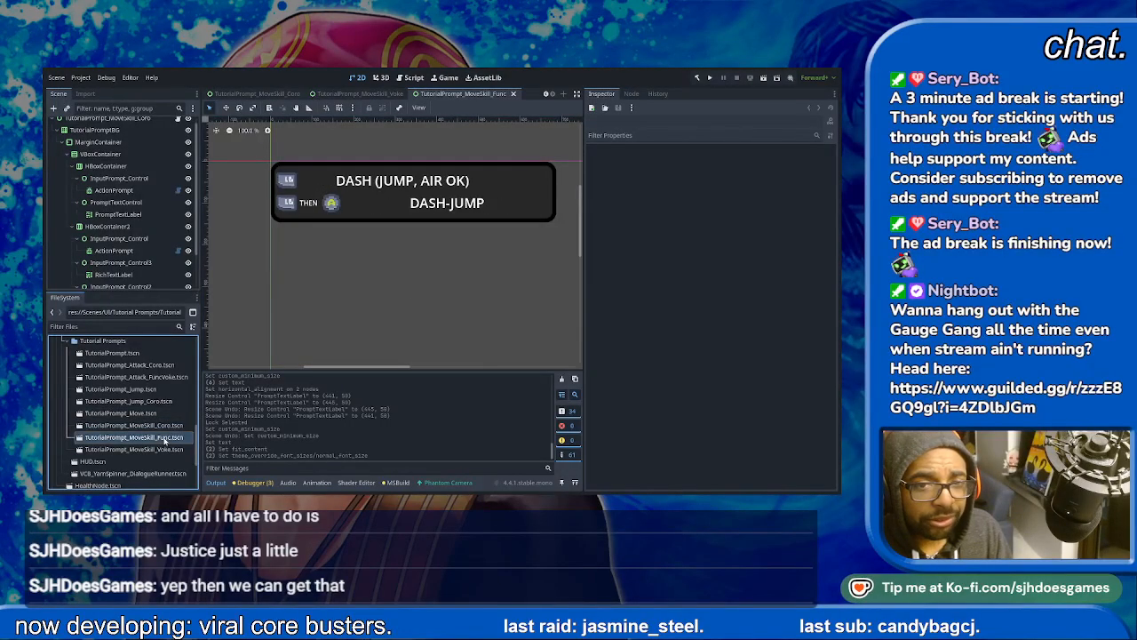
- Change the first row's label text to START BOOSTER and set its horizontal alignment to Left
click(395, 180)
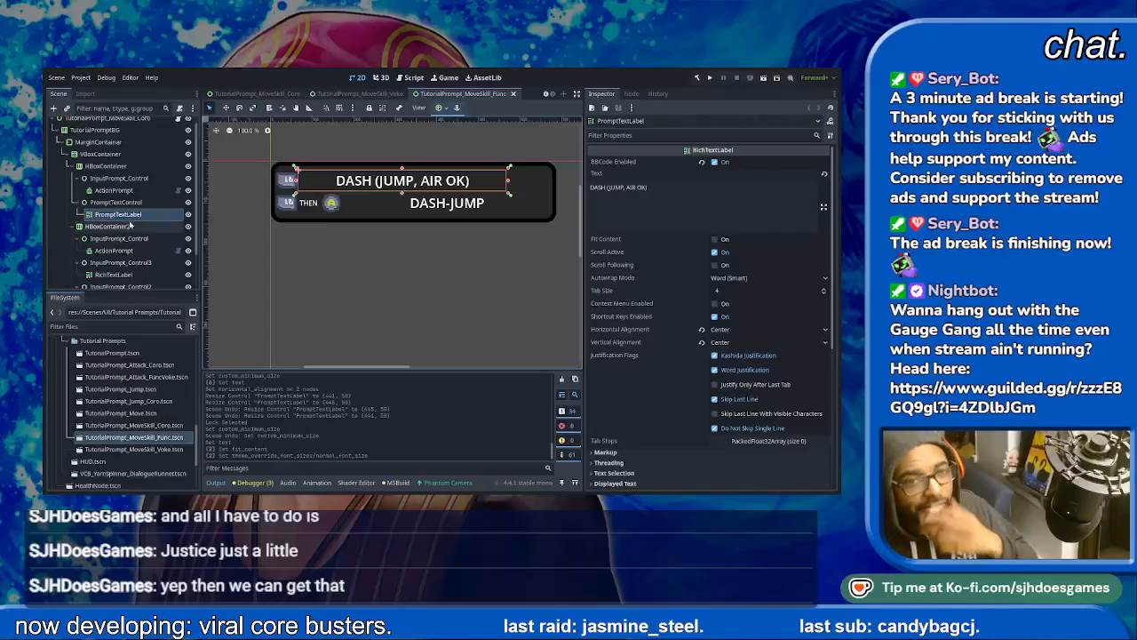
drag(659, 190, 484, 169)
key(ctrl+a)
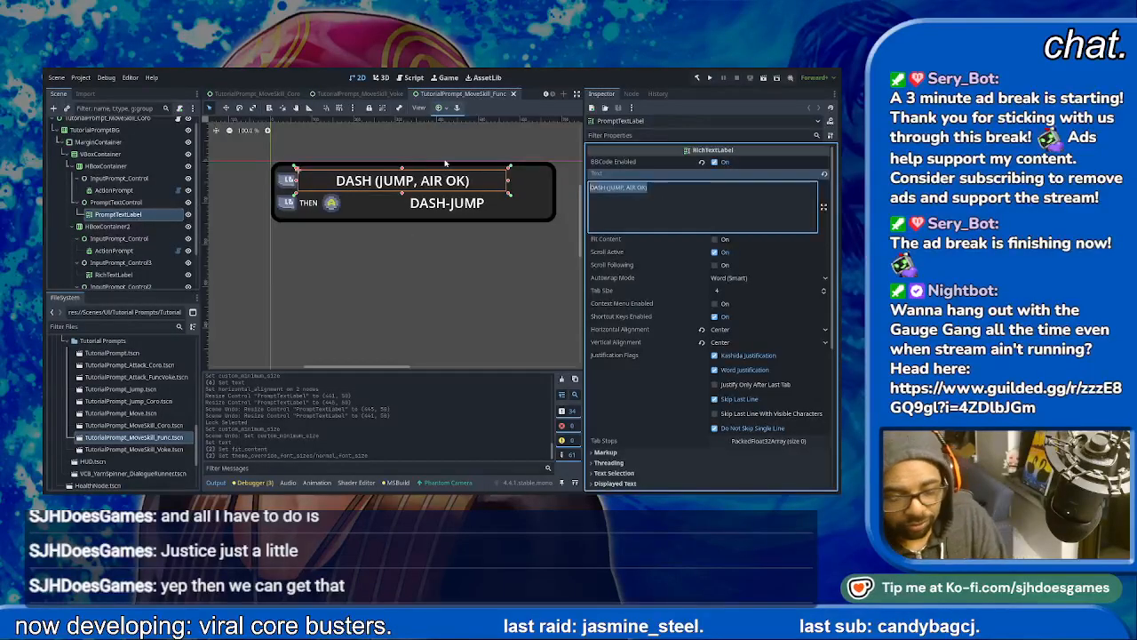
key(BackSpace)
text(START BOOSTER)
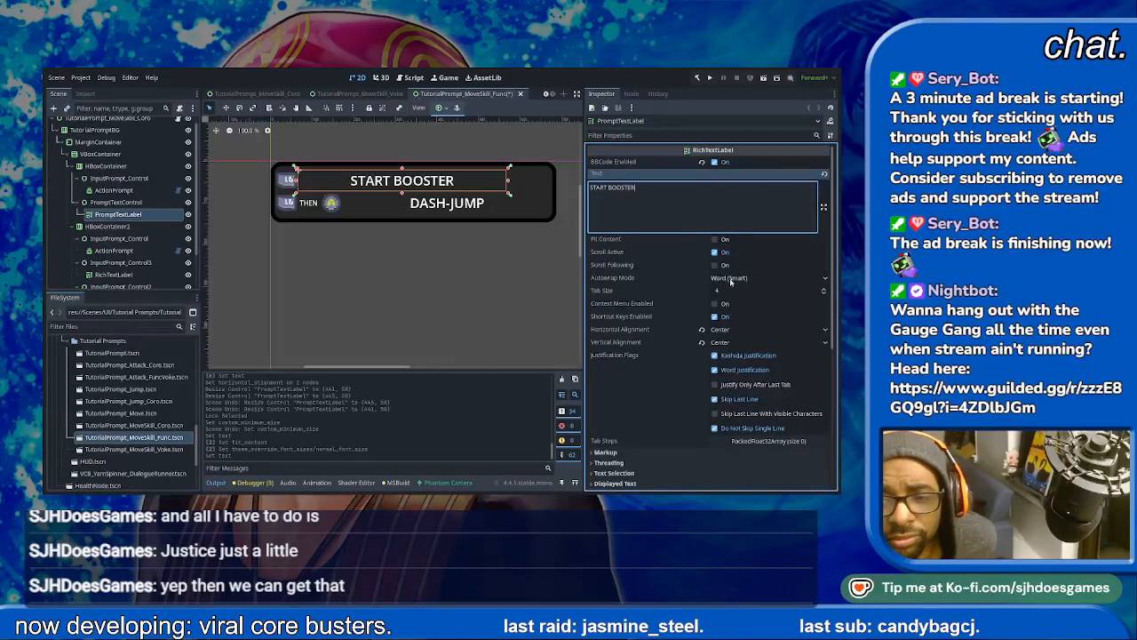
click(737, 331)
click(725, 349)
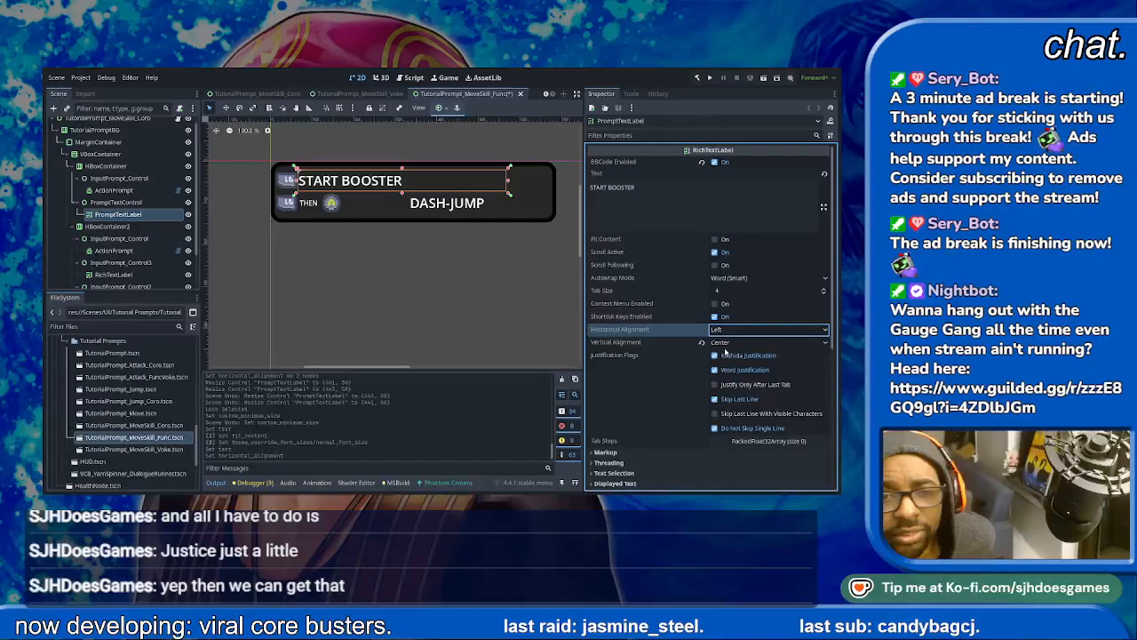
click(458, 274)
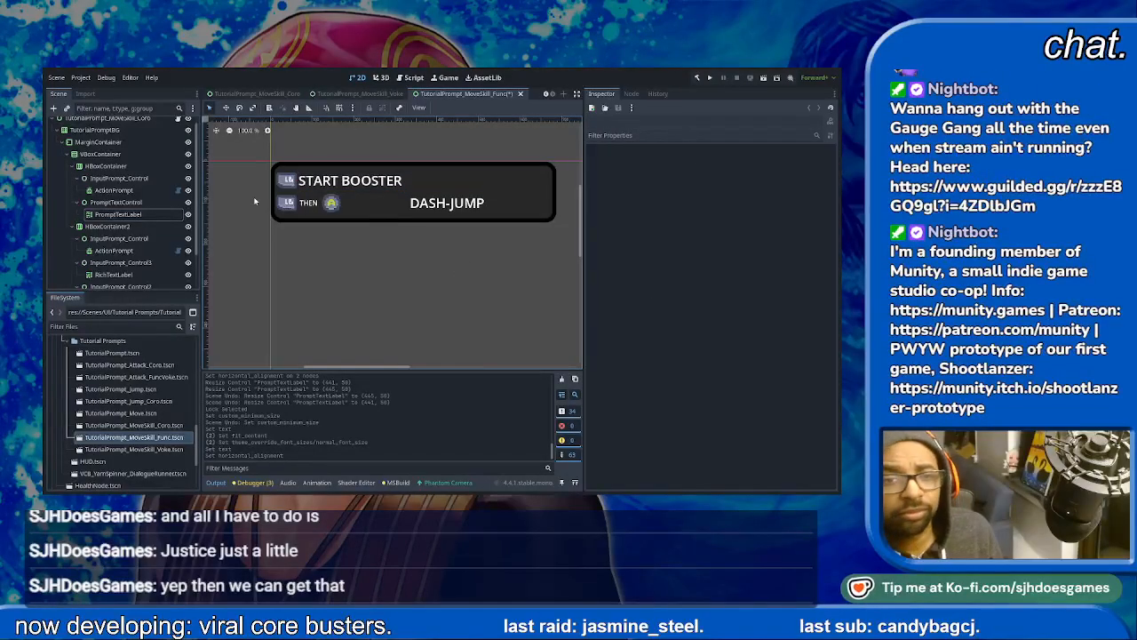
- Duplicate the second row's skill icon control InputPrompt_Control three times within HBoxContainer2
click(371, 211)
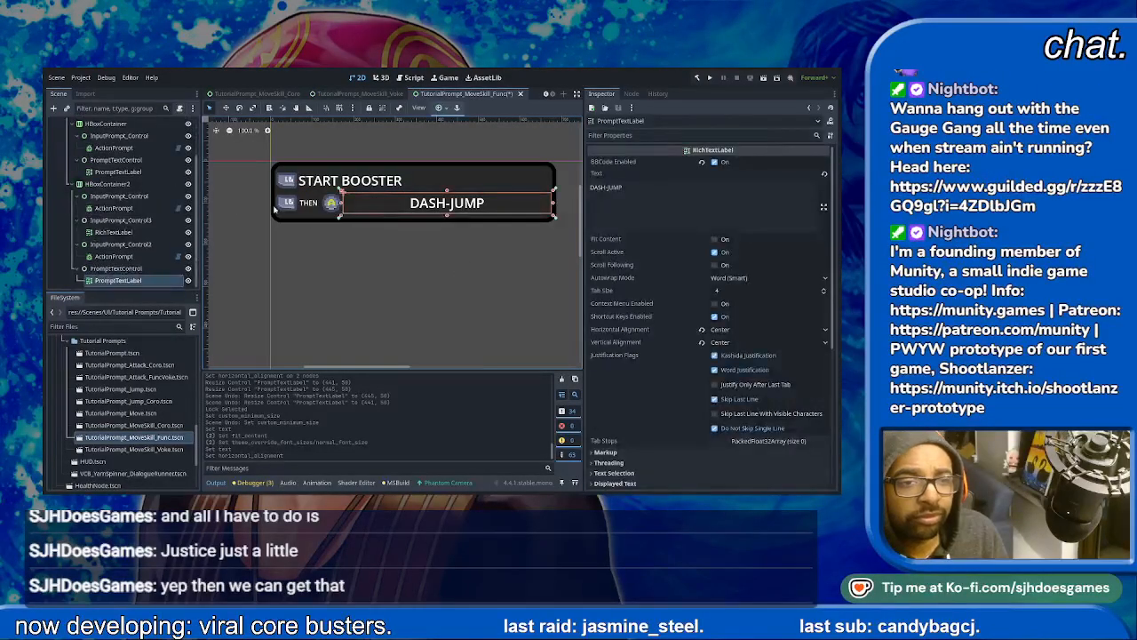
scroll(160, 205, up, 1)
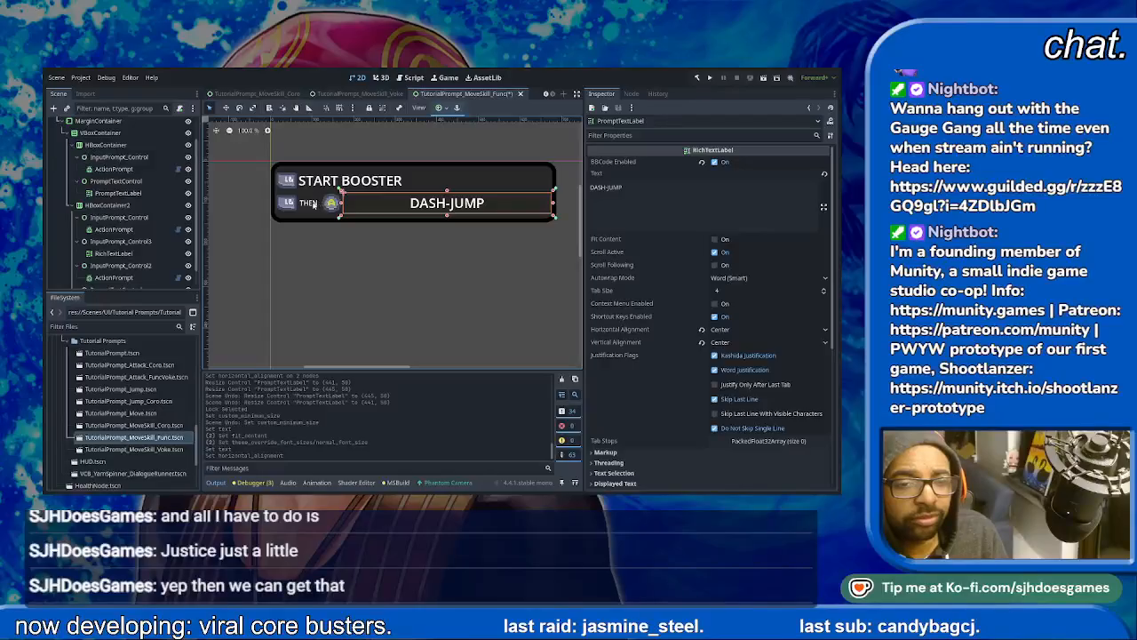
click(284, 204)
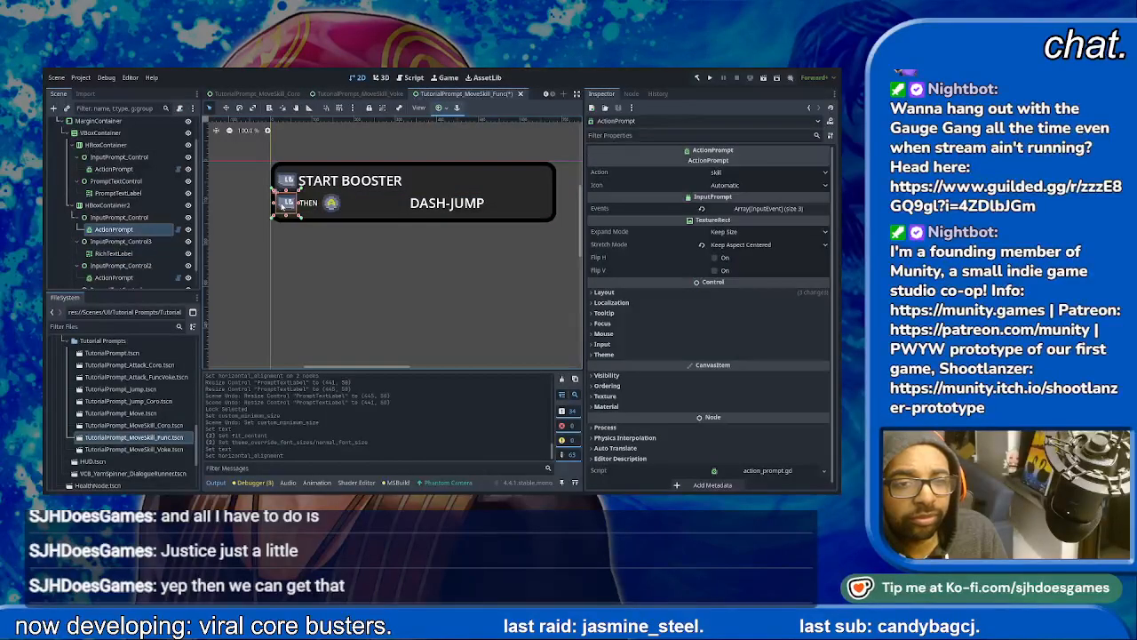
click(107, 219)
key(ctrl+d)
key(ctrl+d)
key(ctrl+d)
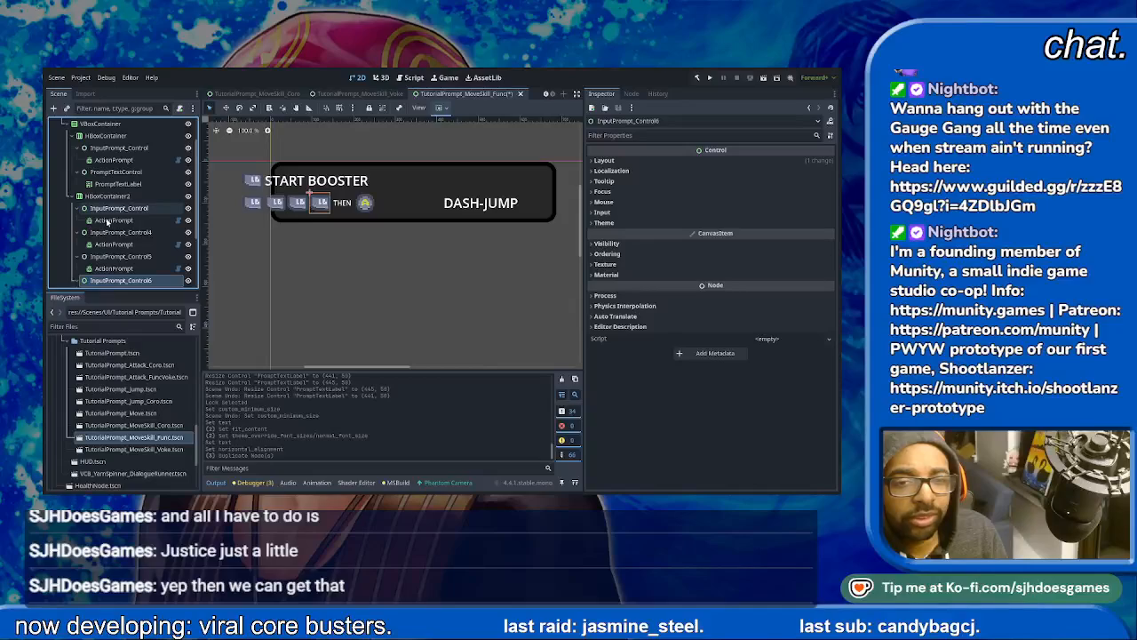
- Set the second row's first icon to the move_left action and its second icon to move_right
click(110, 220)
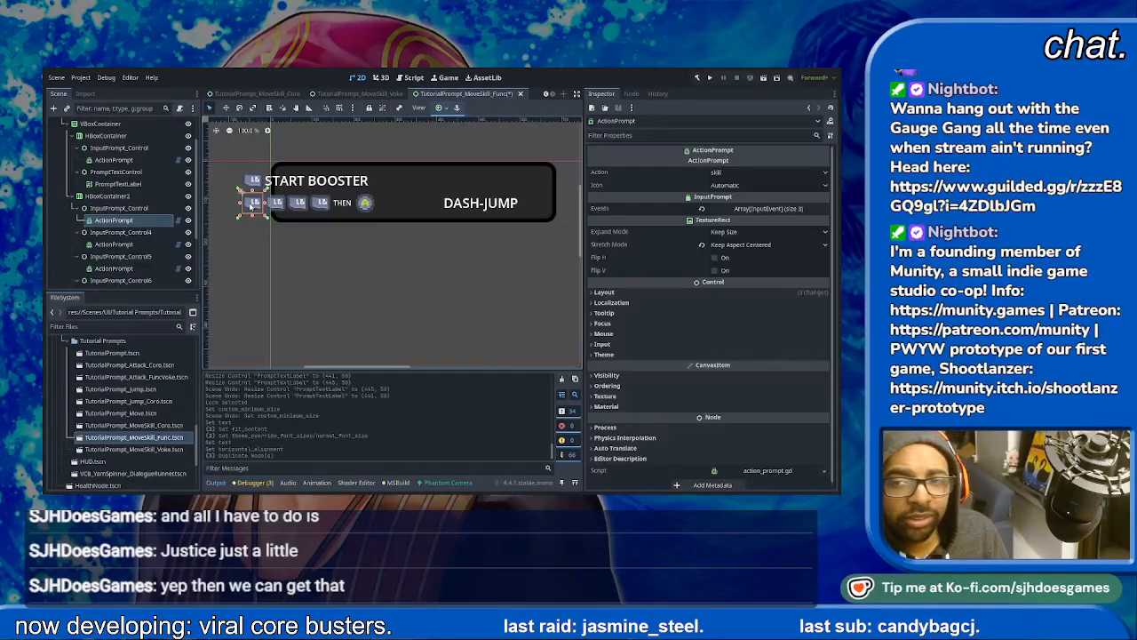
click(746, 173)
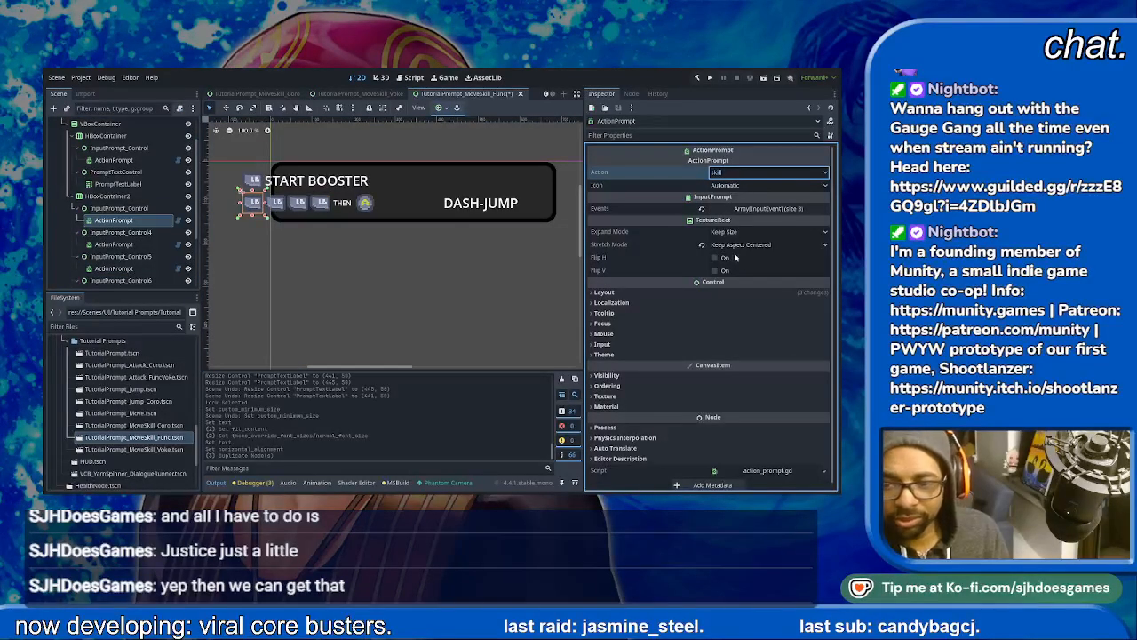
click(711, 420)
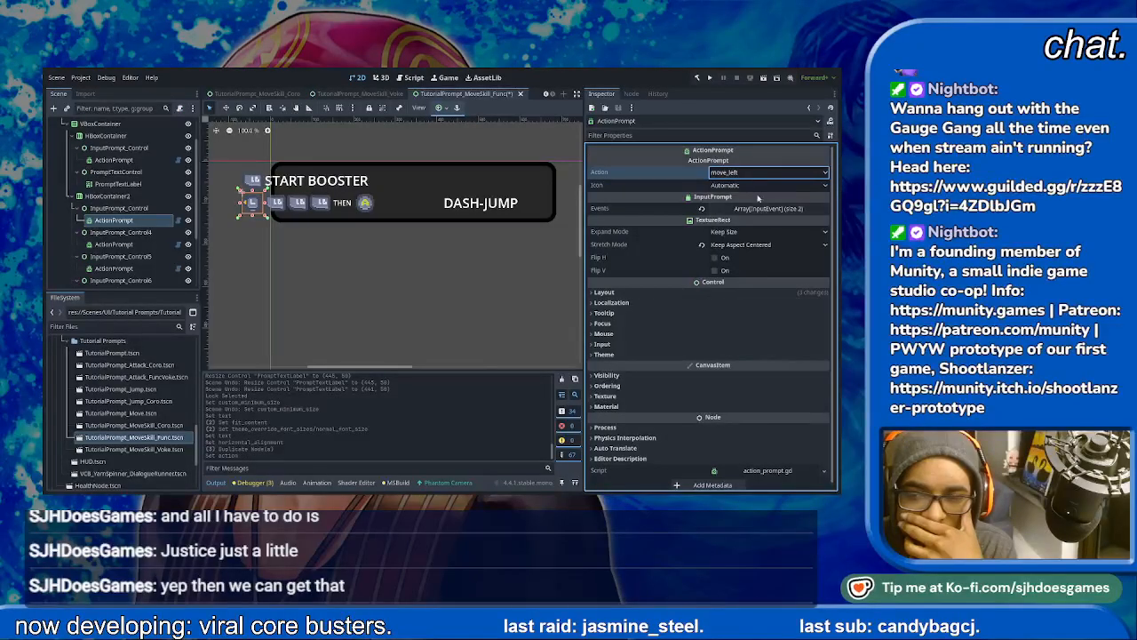
click(267, 213)
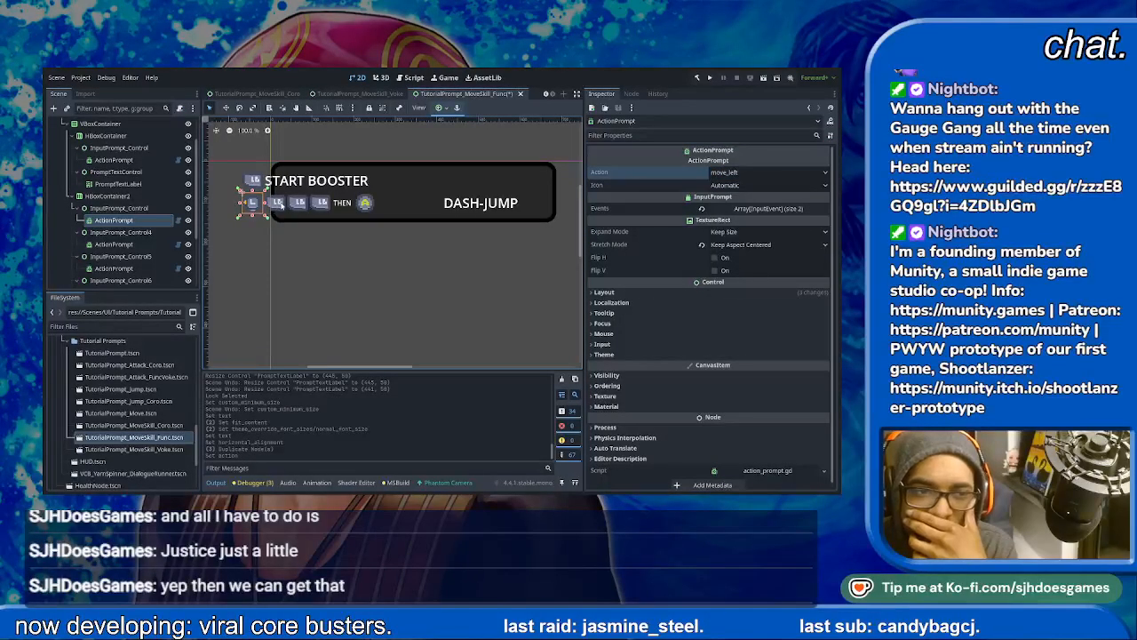
click(113, 243)
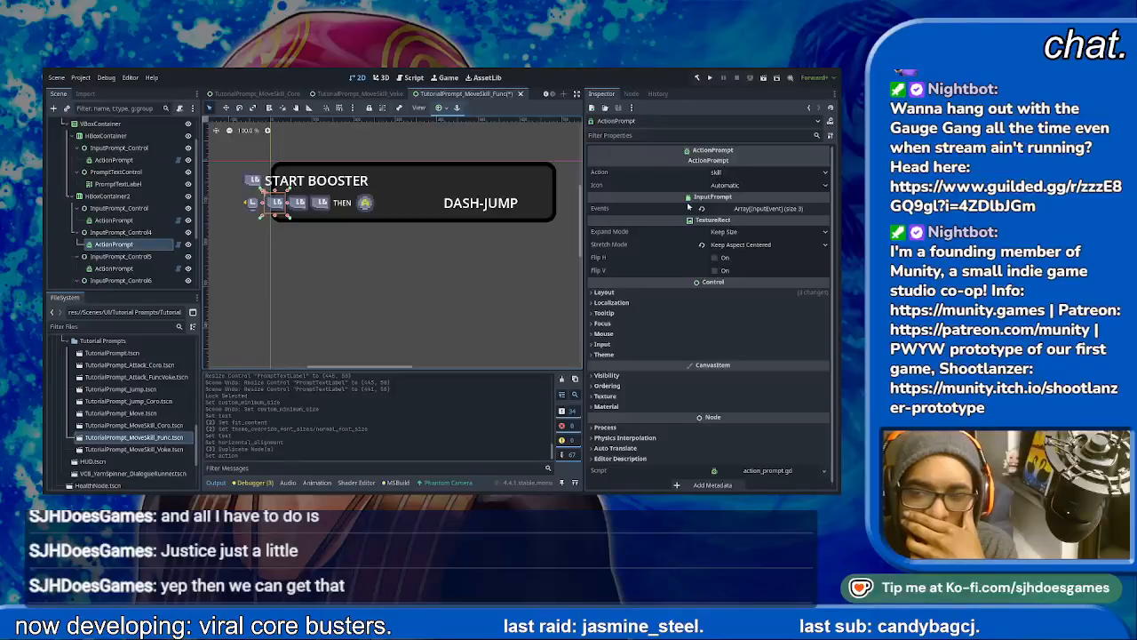
click(741, 171)
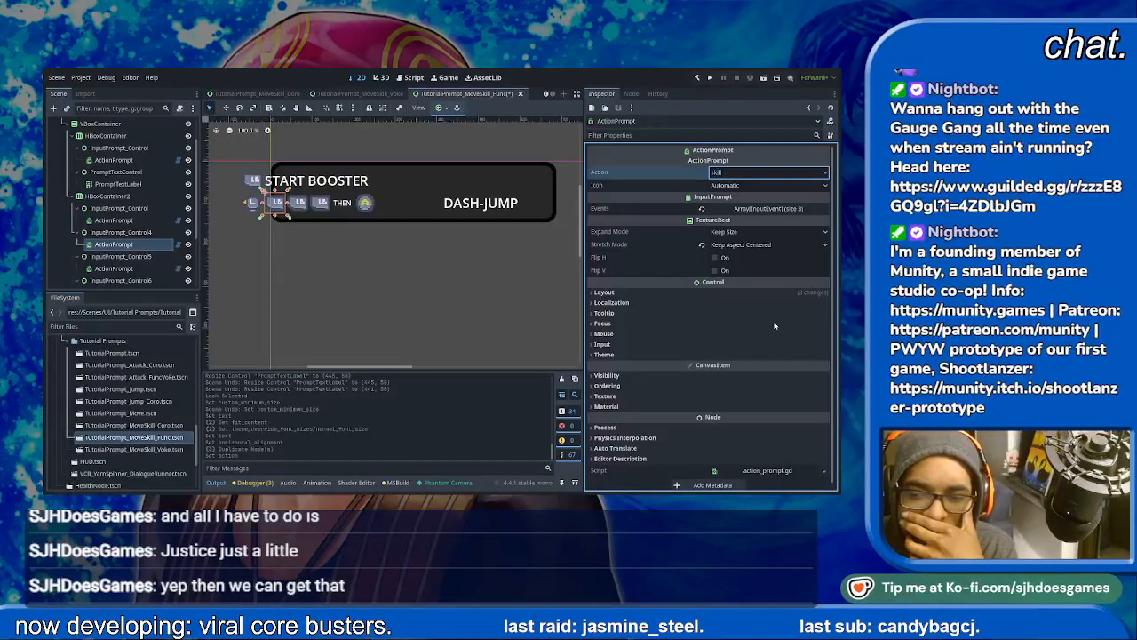
click(749, 437)
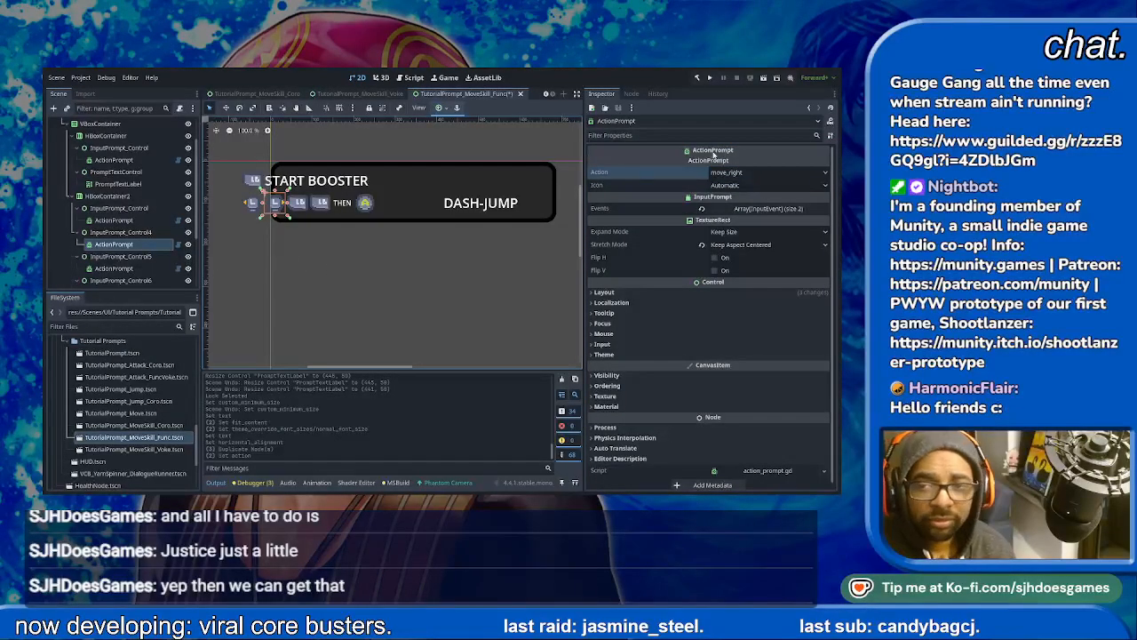
- Assign the upward direction action to the second row's third icon and look_down to its fourth icon
click(298, 205)
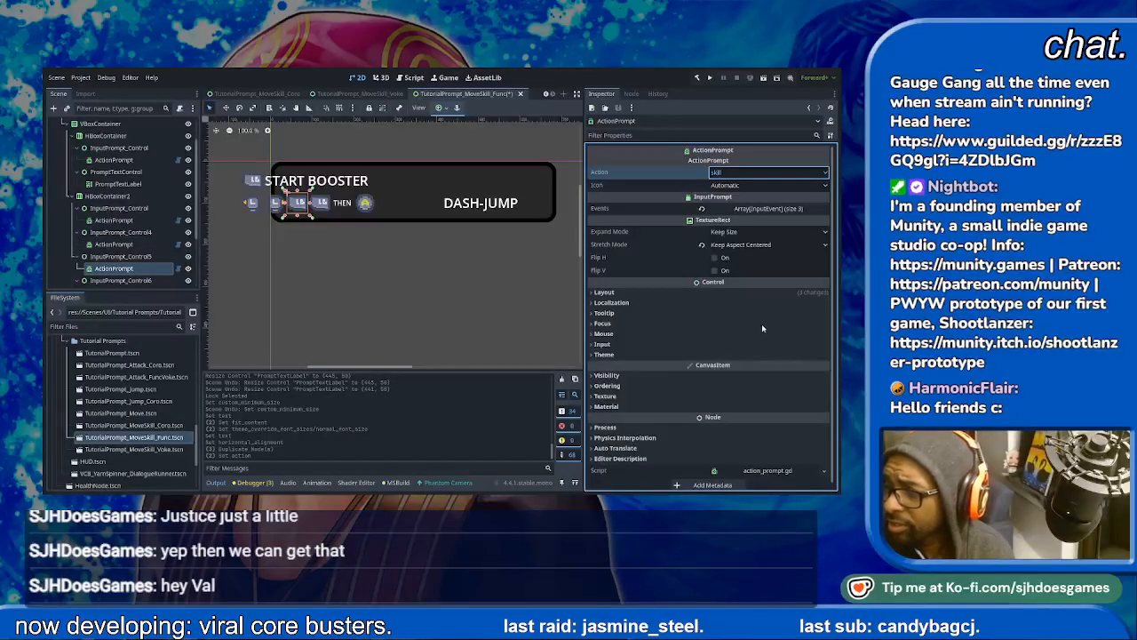
click(725, 442)
click(320, 203)
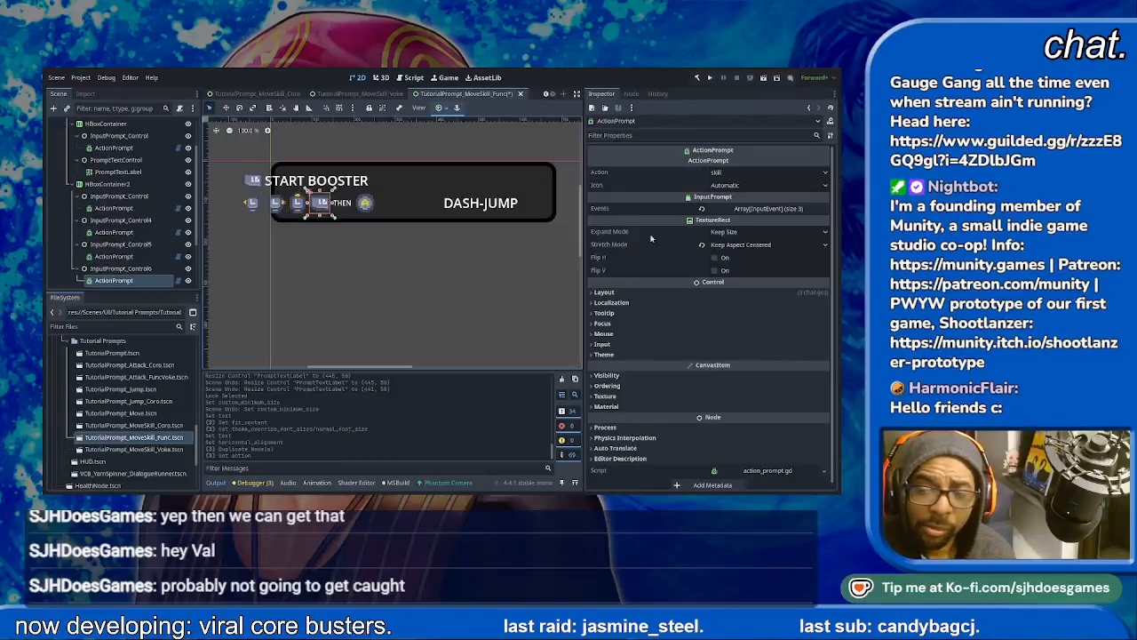
click(764, 172)
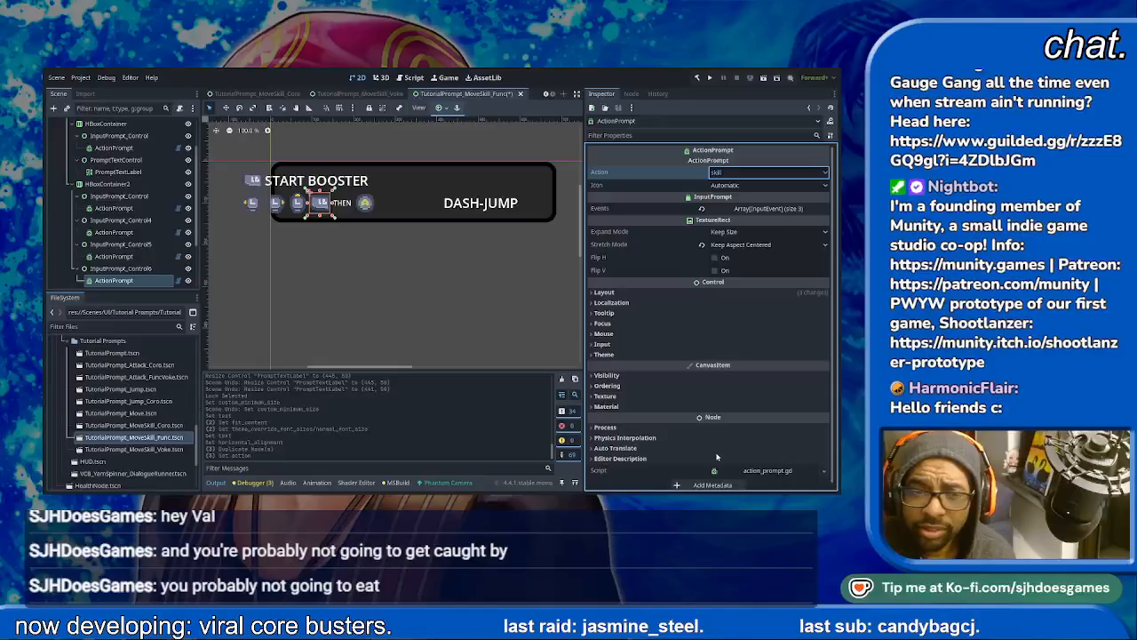
click(718, 440)
click(755, 173)
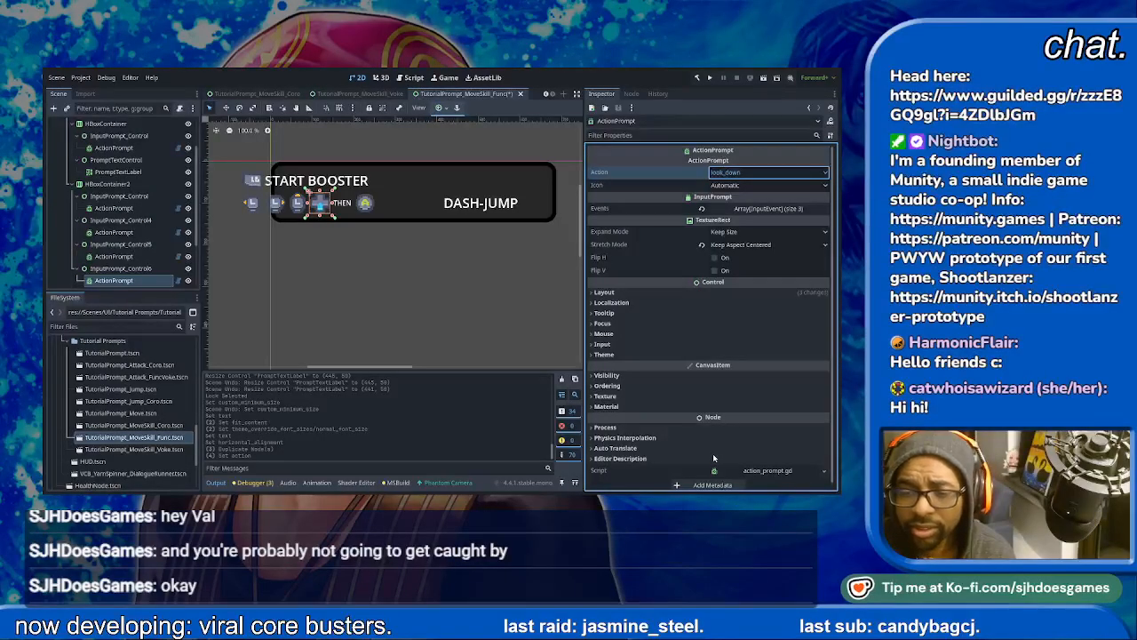
- Change the look_down input action's events so its prompt icon shows the stick pointing down instead of the D-pad
click(462, 315)
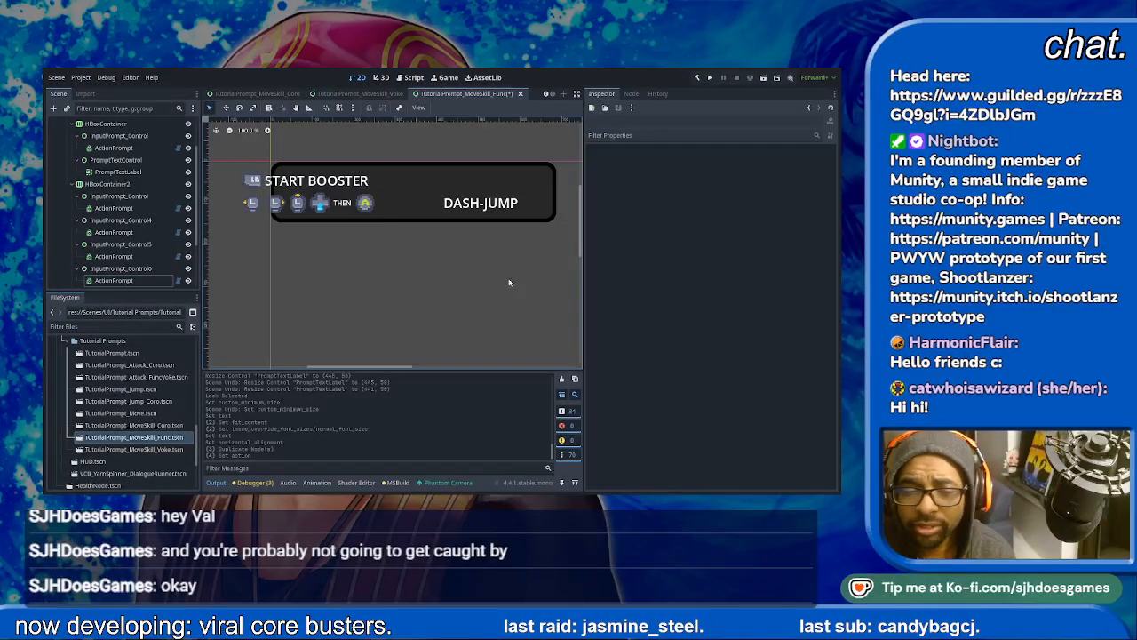
click(321, 204)
click(303, 206)
click(320, 206)
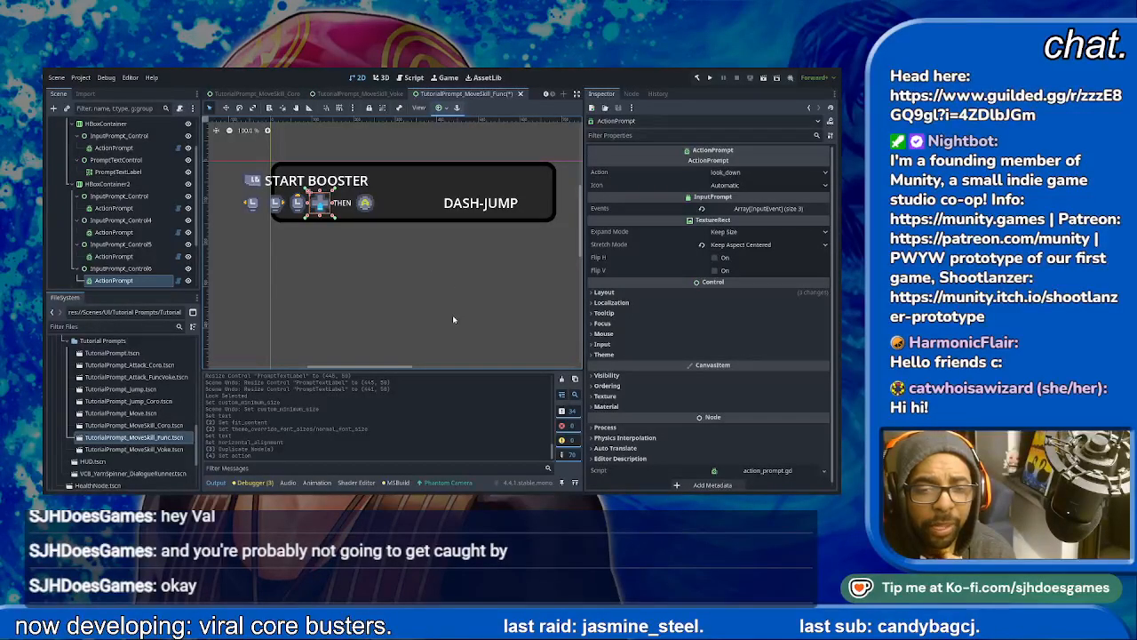
click(399, 344)
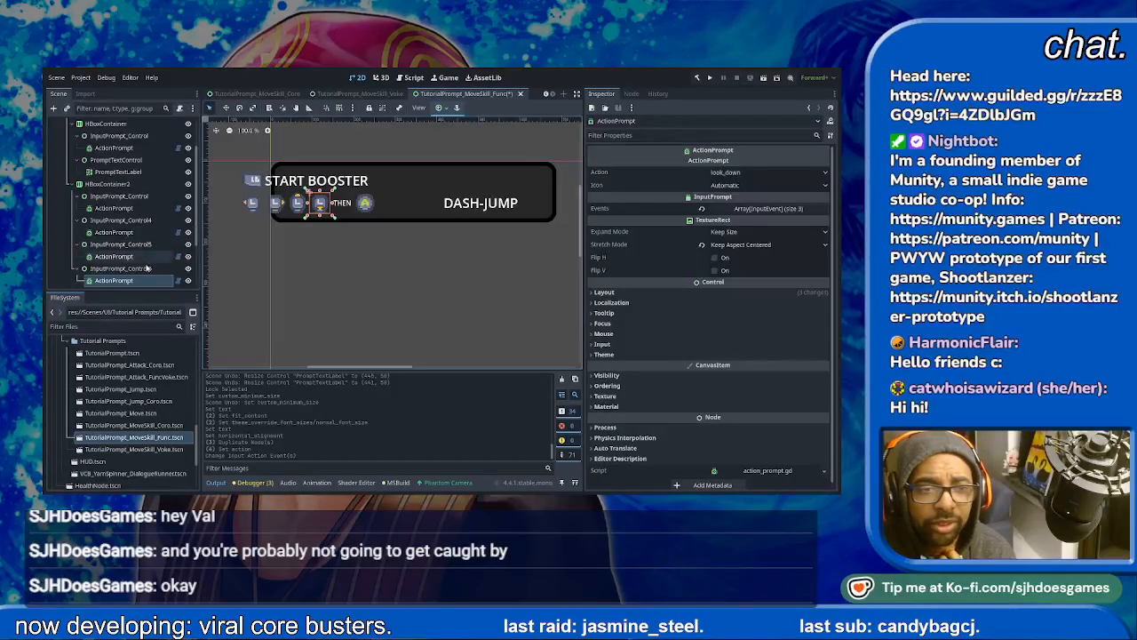
- Delete the THEN text control and the jump icon control from the second row
scroll(131, 275, down, 2)
click(131, 256)
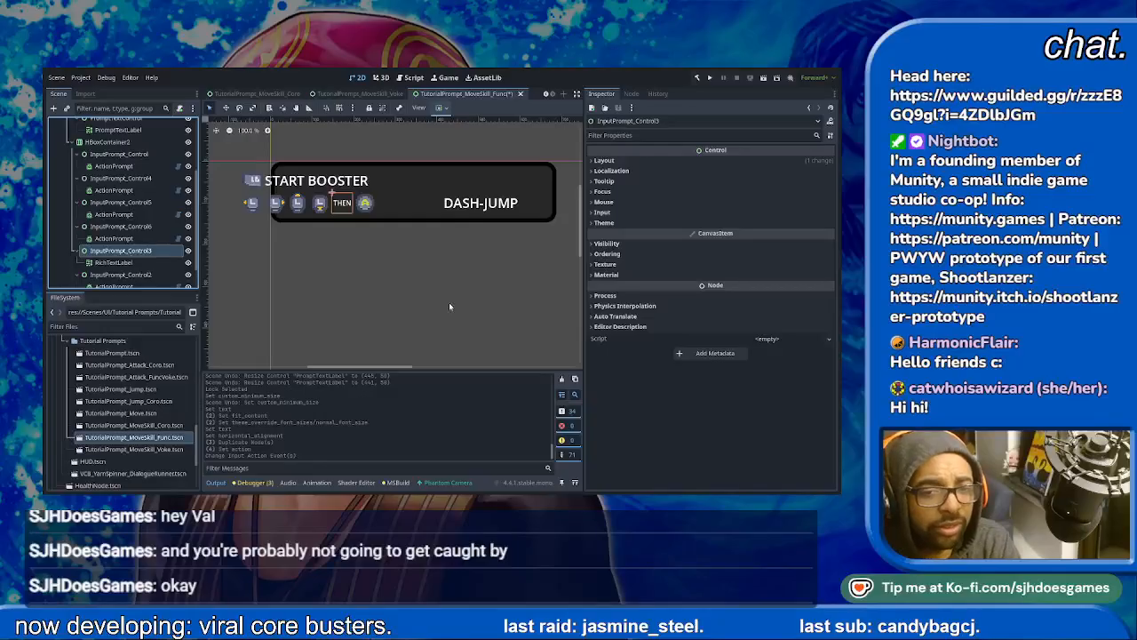
key(Delete)
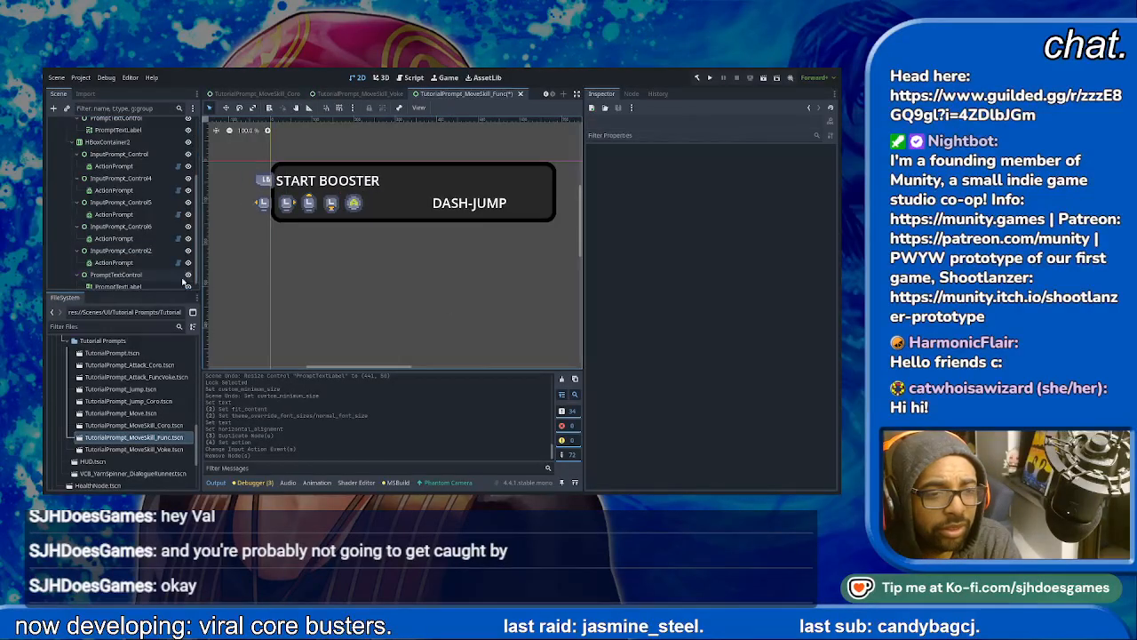
click(132, 251)
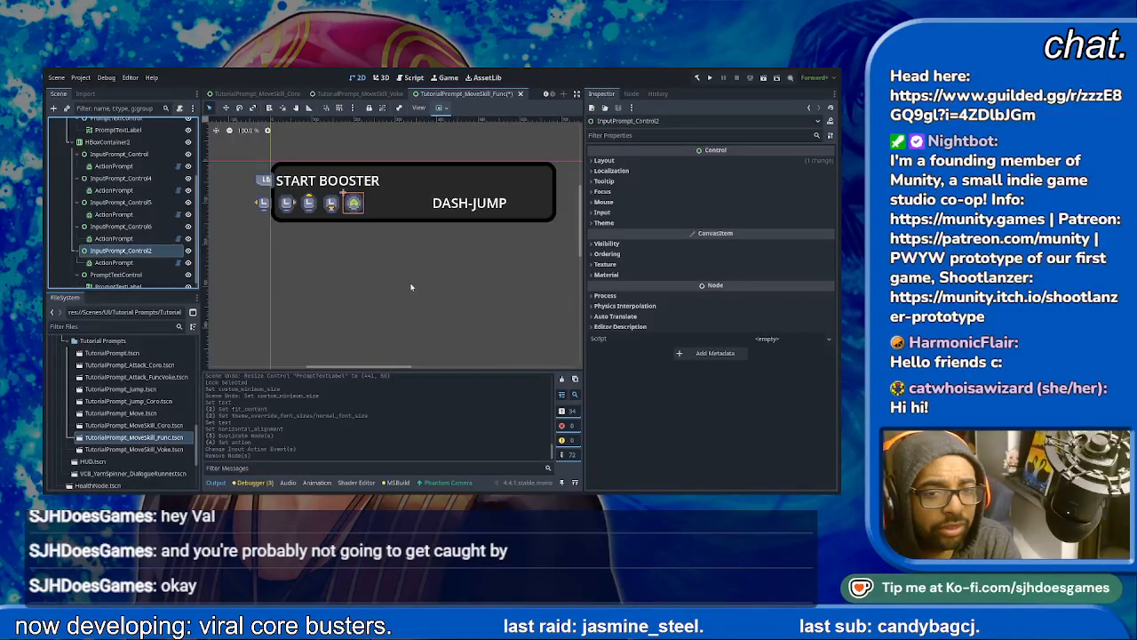
key(Delete)
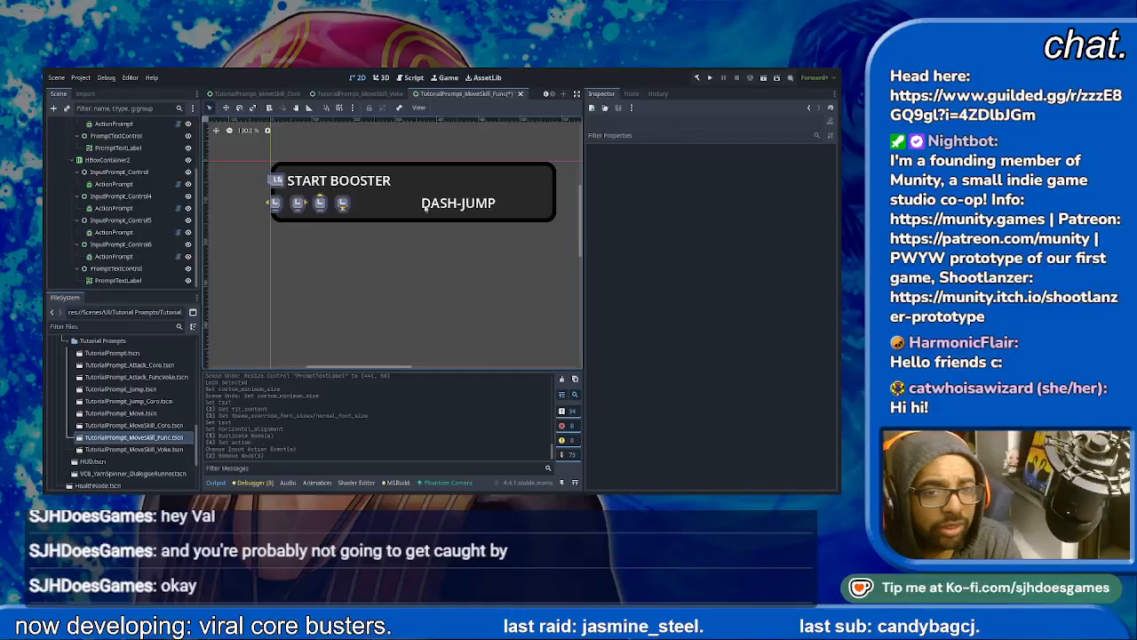
click(424, 211)
drag(567, 205, 518, 203)
key(ctrl+z)
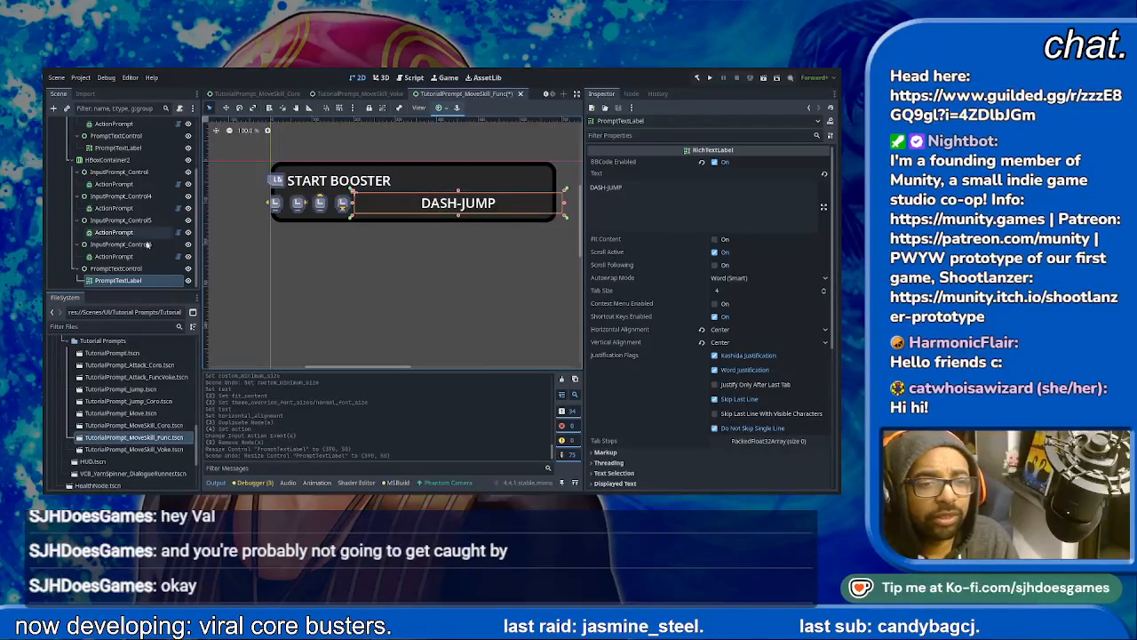
- Adjust the MarginContainer's anchors and enlarge the TutorialPromptBG panel to about 786 × 242
click(116, 269)
click(545, 184)
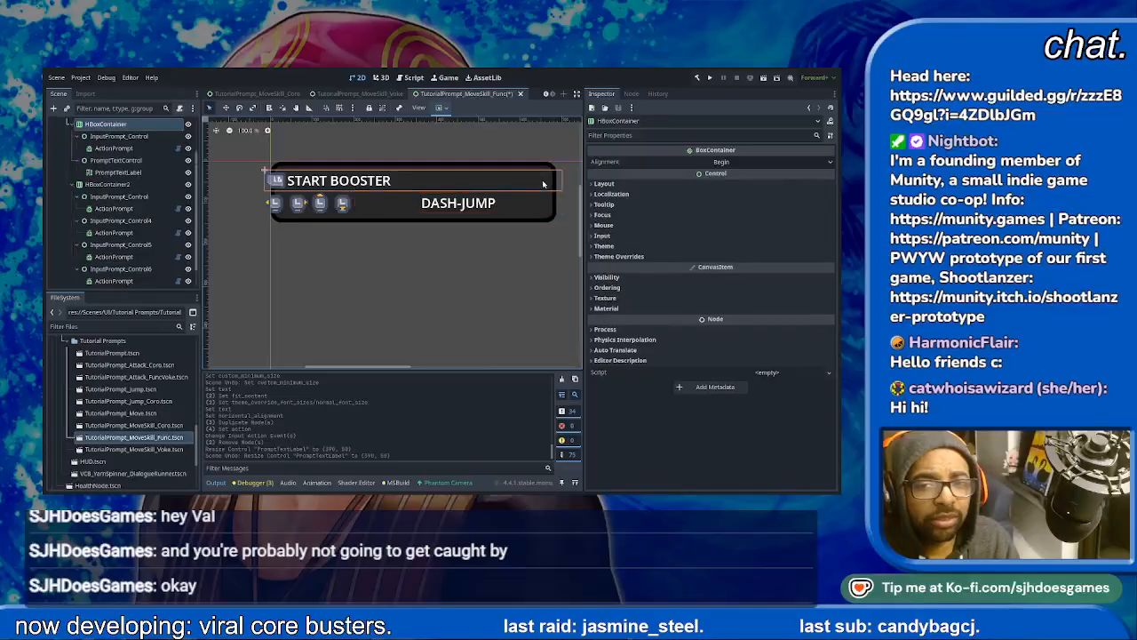
click(548, 210)
middle_drag(536, 227, 493, 233)
click(453, 190)
scroll(453, 190, down, 1)
scroll(120, 147, up, 2)
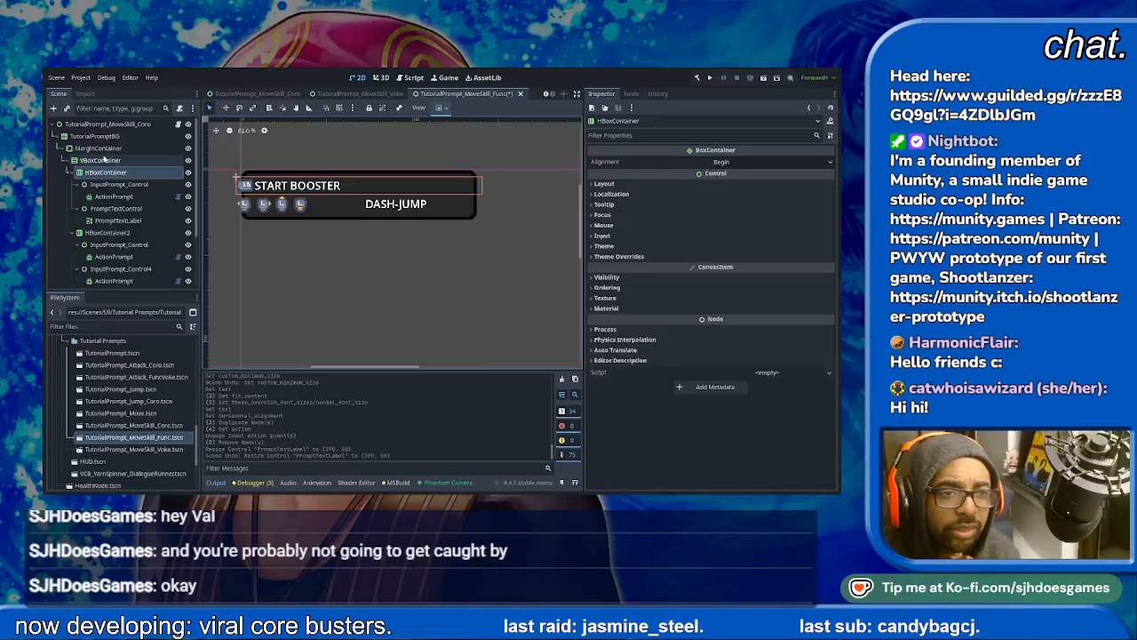
click(105, 147)
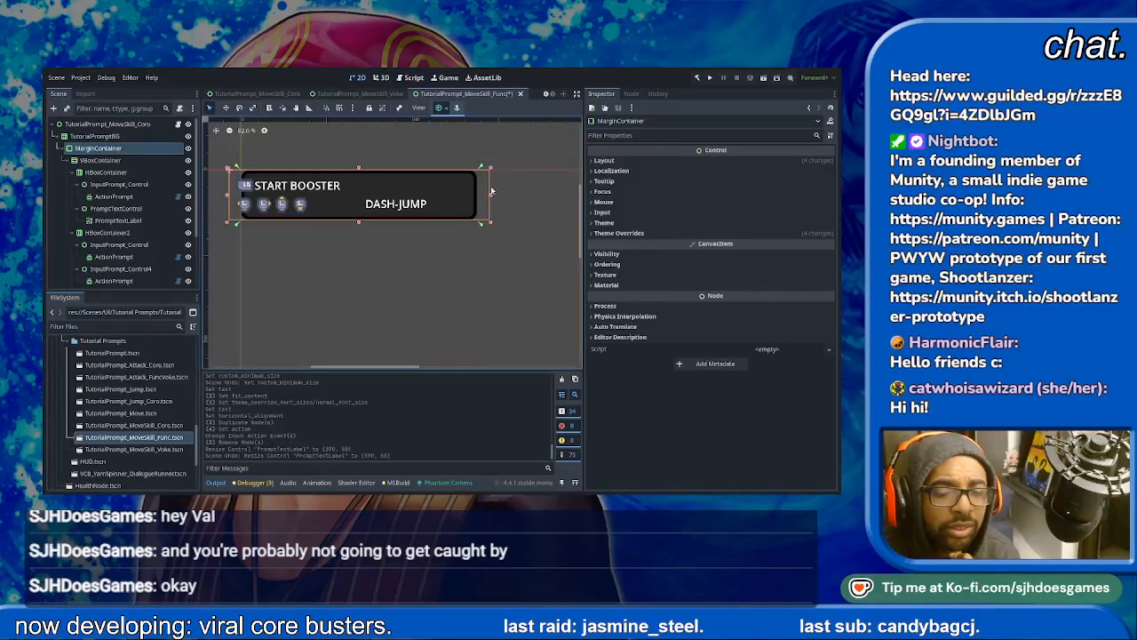
click(103, 136)
drag(478, 195, 513, 195)
drag(378, 223, 376, 255)
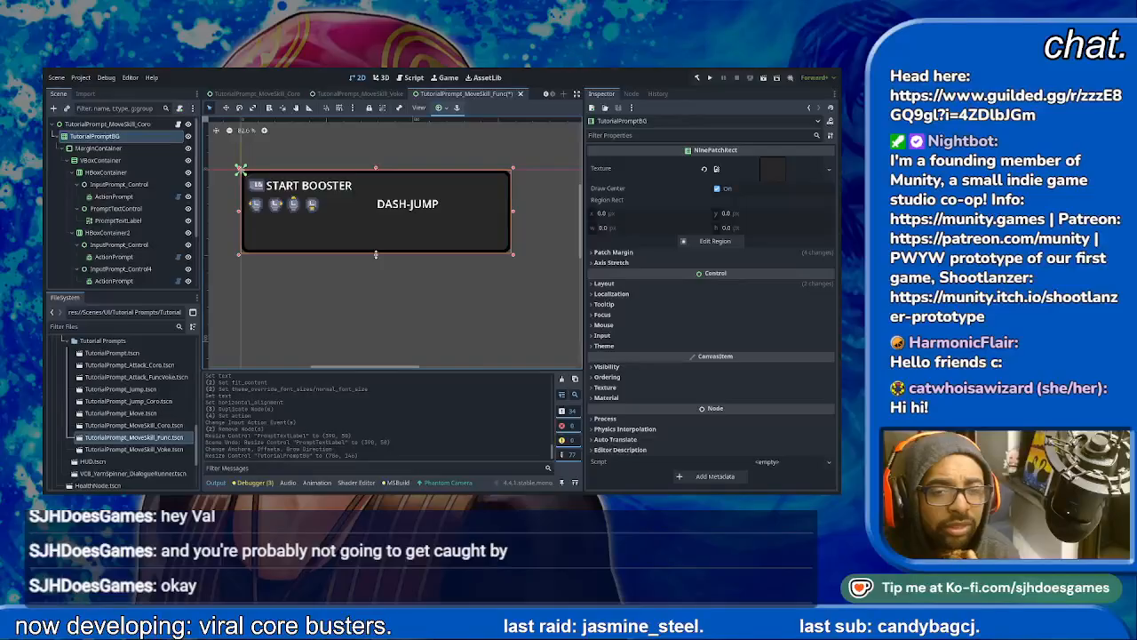
- Rename the first row's HBoxContainer as Start Booster Prompt
click(92, 172)
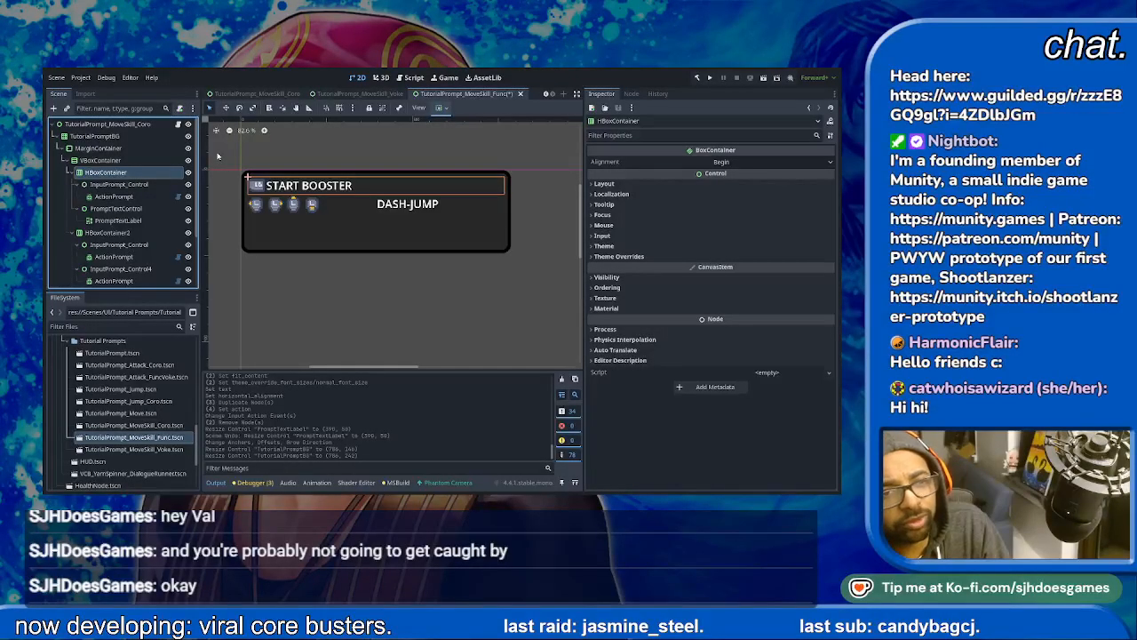
text(Start Booster Prompt)
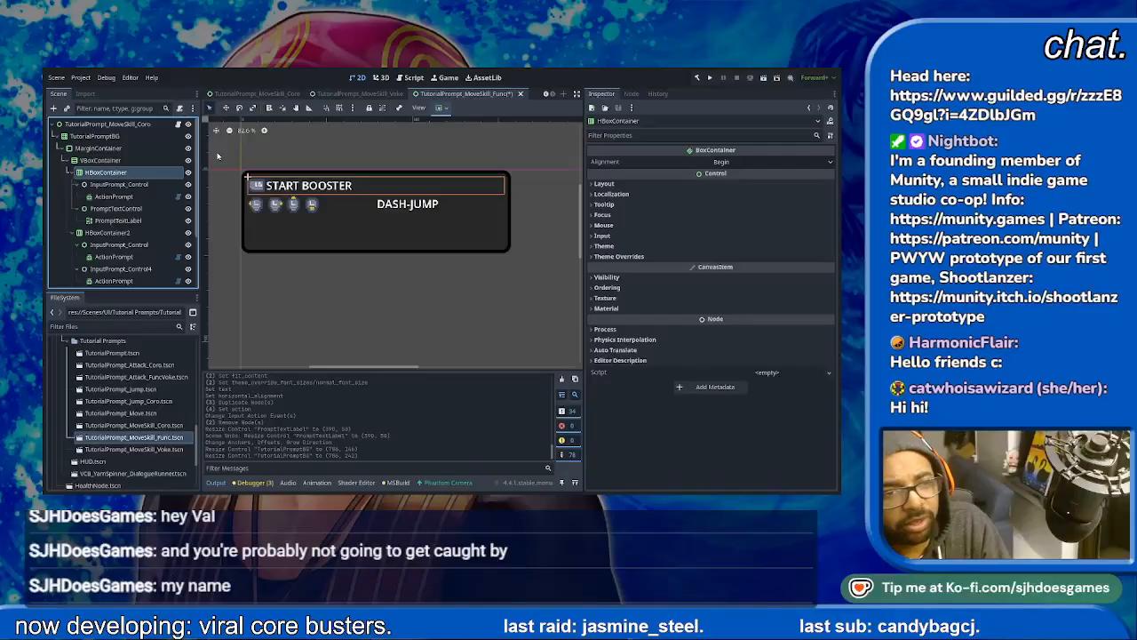
key(Return)
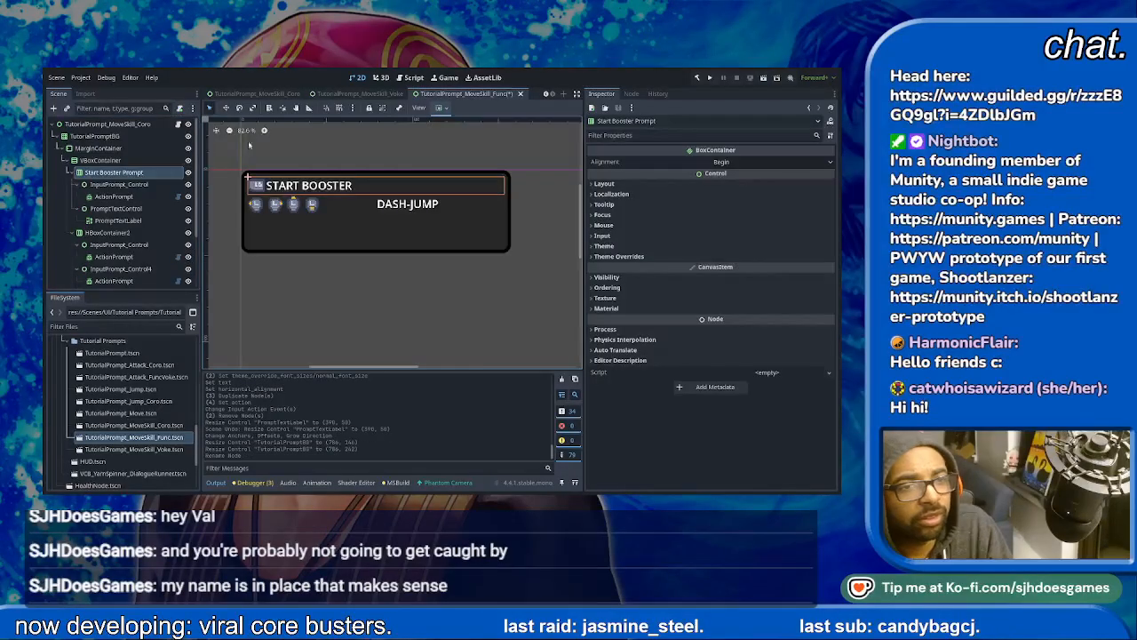
- Rename the scene's root node as TutorialPrompt_MoveSkill_Func and the second row's HBoxContainer as Aim Booster Prompt
click(143, 125)
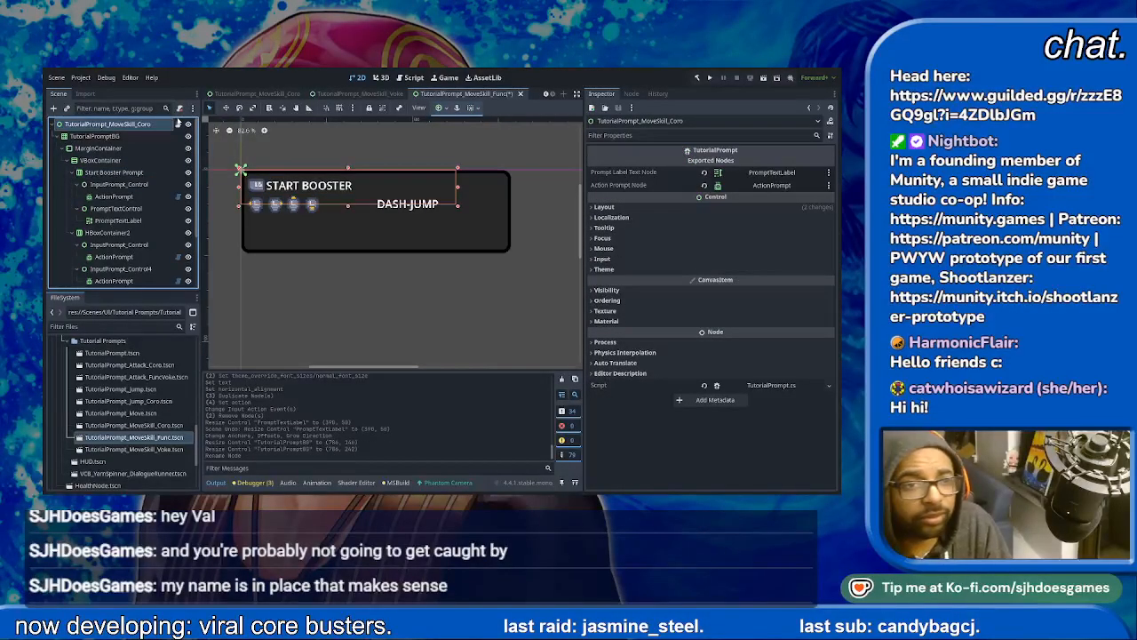
key(Return)
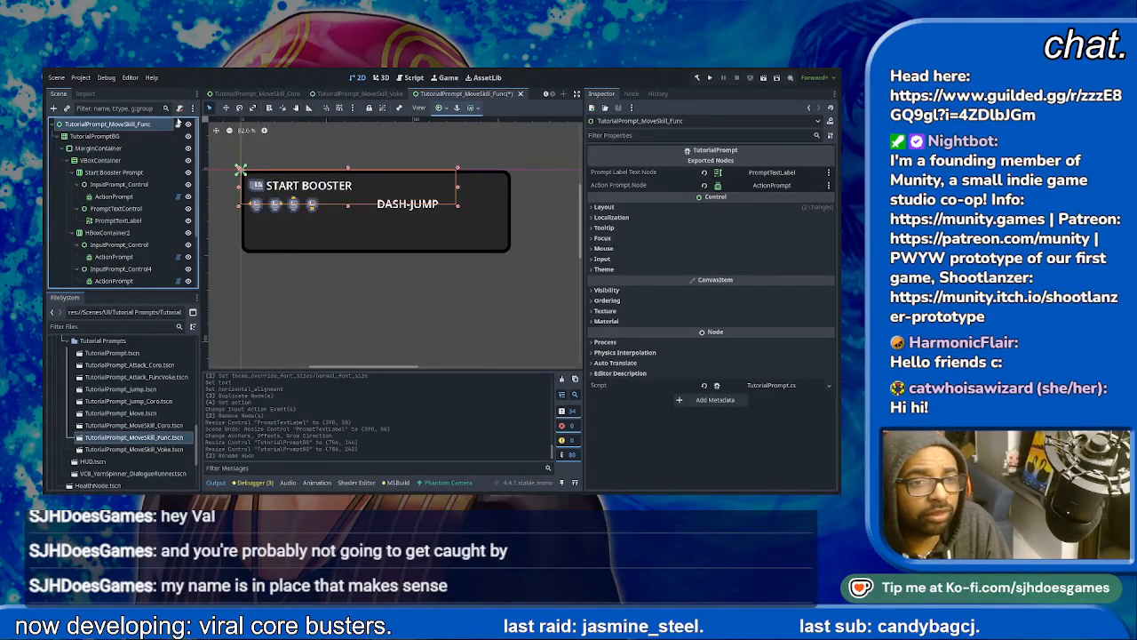
click(100, 175)
click(103, 185)
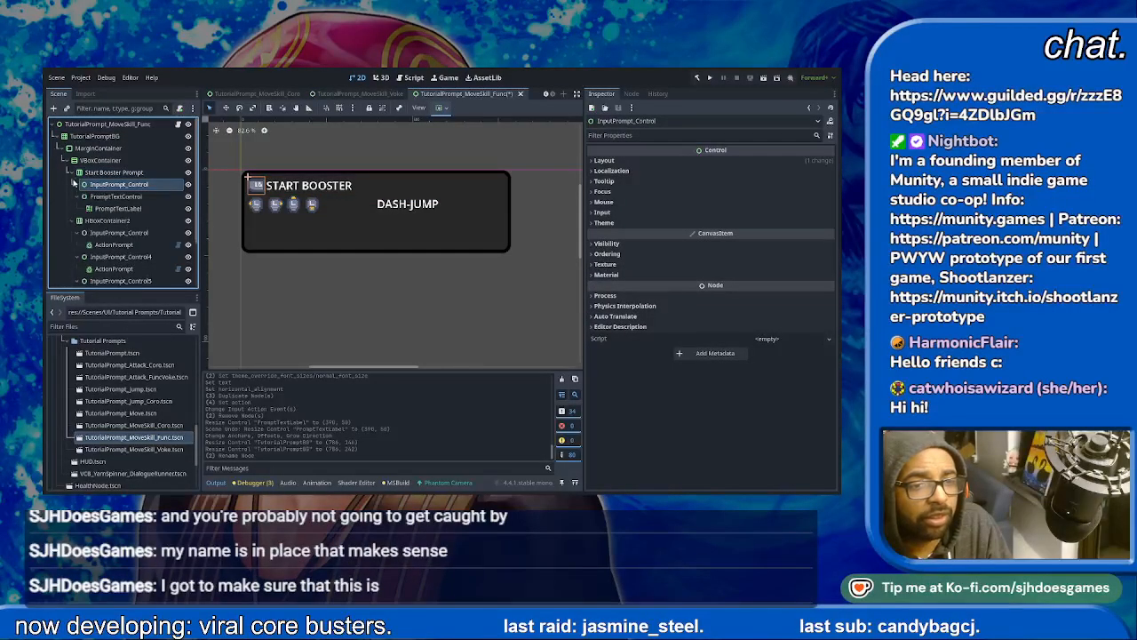
click(83, 208)
click(74, 173)
click(157, 184)
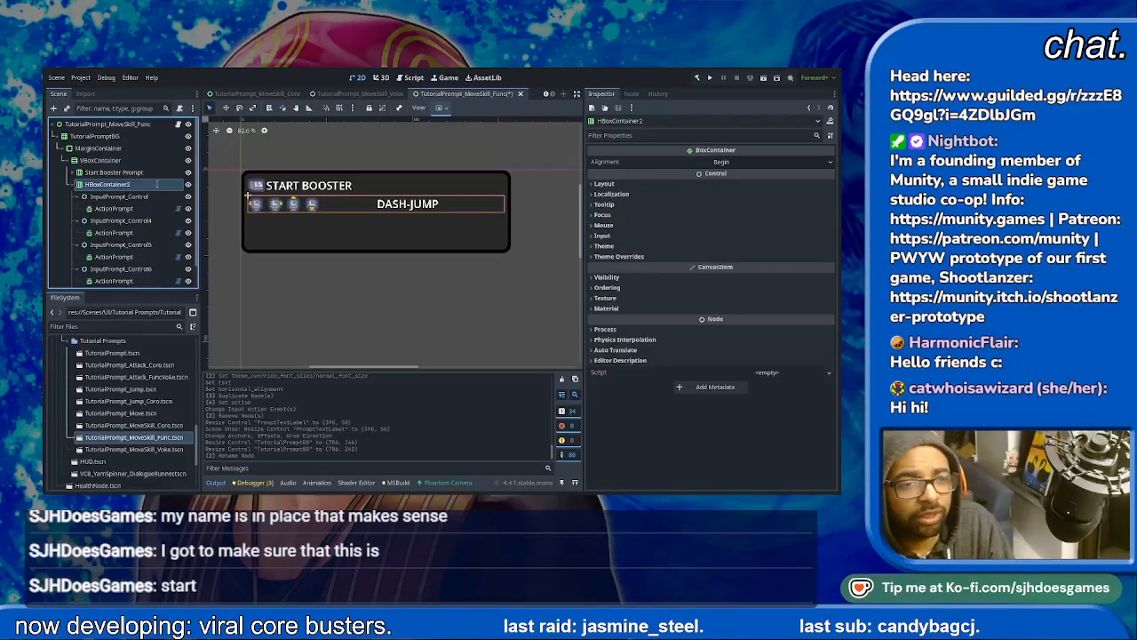
text(Aim Booster Prompt)
key(Return)
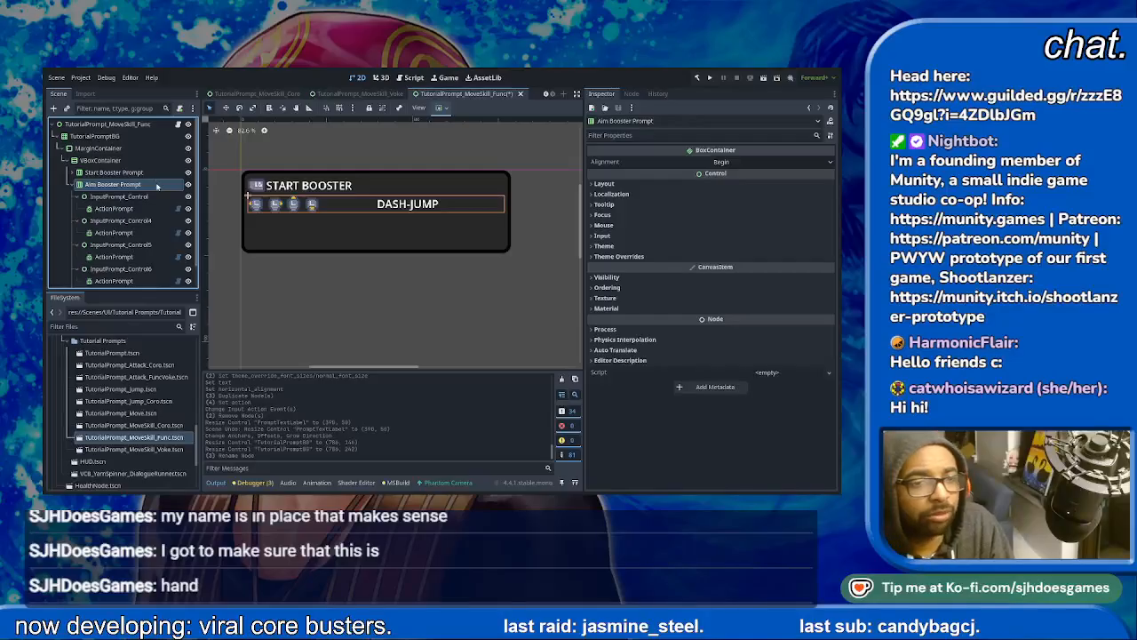
- Set the horizontal alignment of the Aim Booster Prompt row's text label to Left
click(78, 197)
click(81, 210)
click(83, 208)
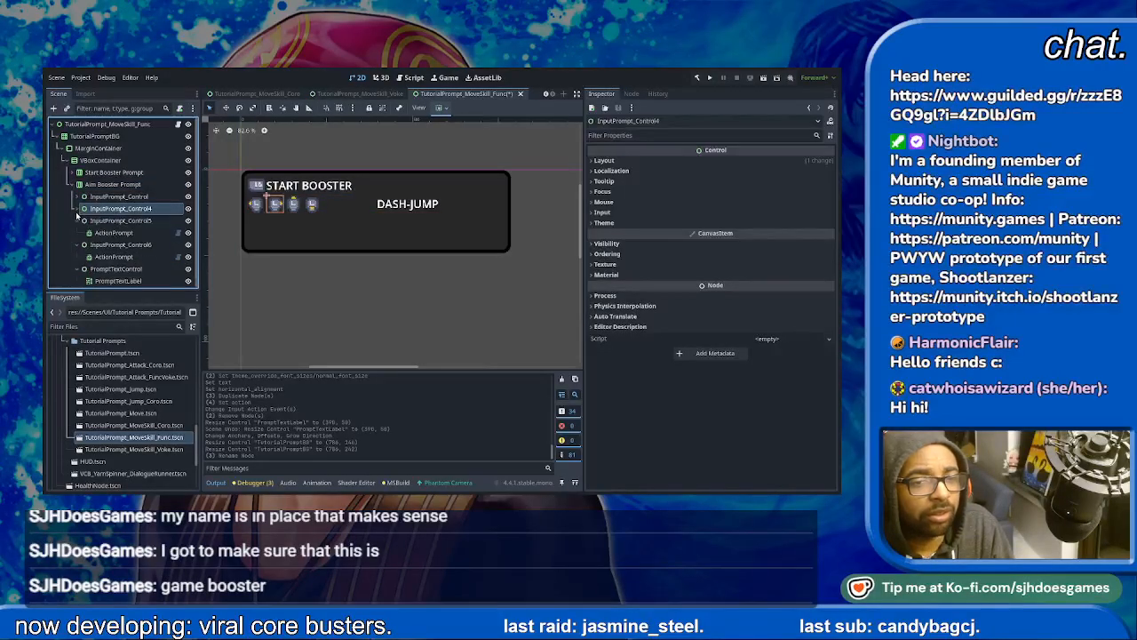
click(83, 220)
click(83, 233)
click(114, 245)
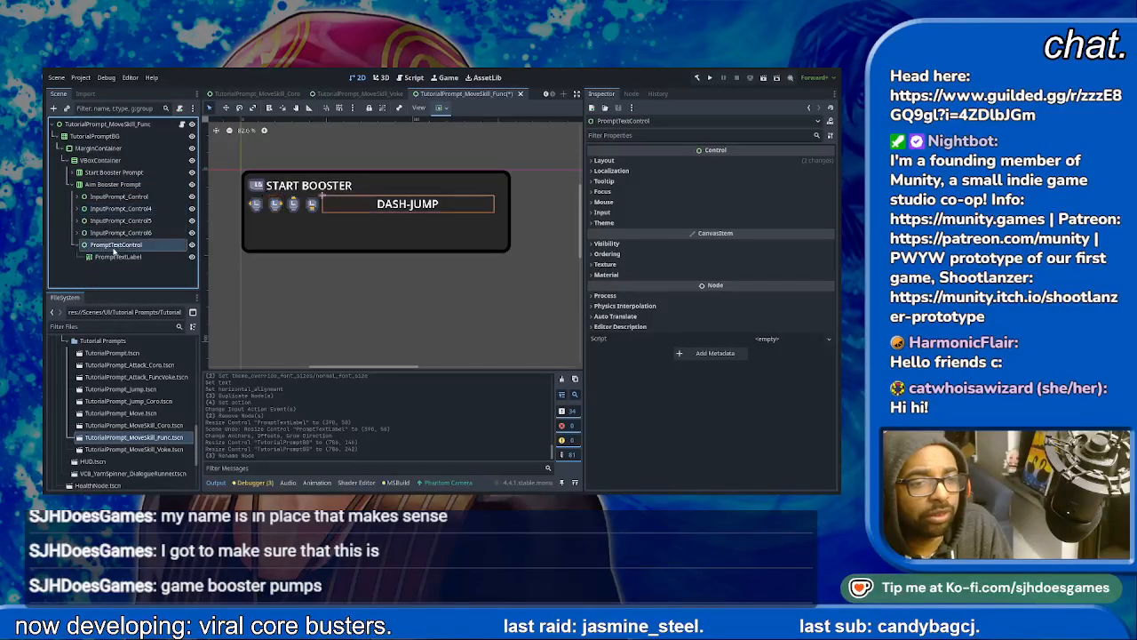
click(116, 257)
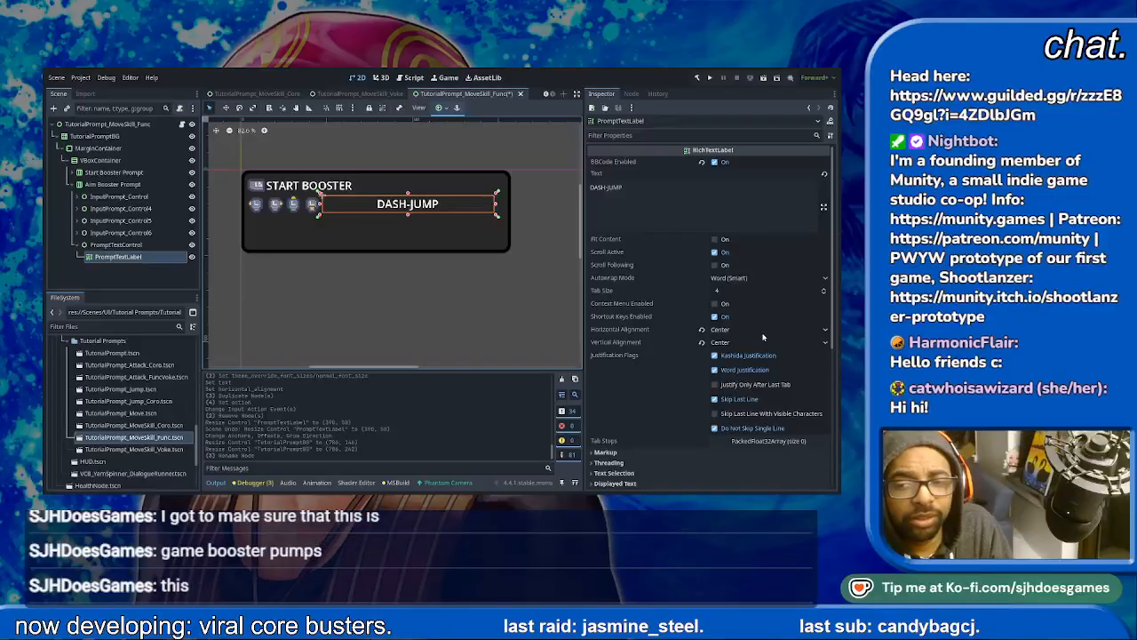
click(764, 332)
click(735, 349)
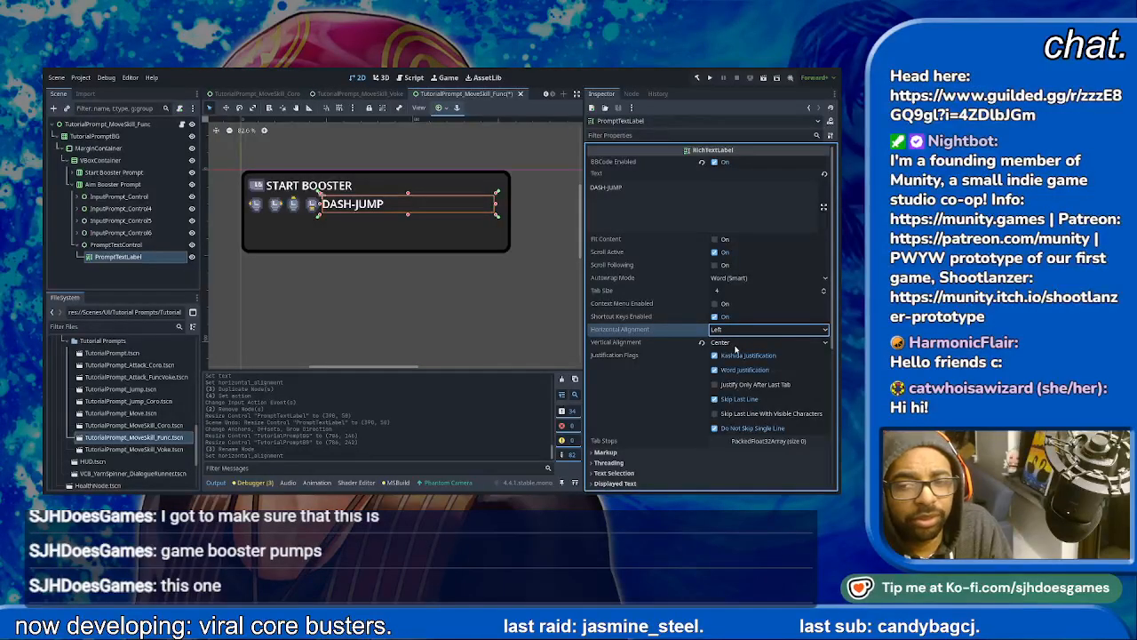
click(293, 311)
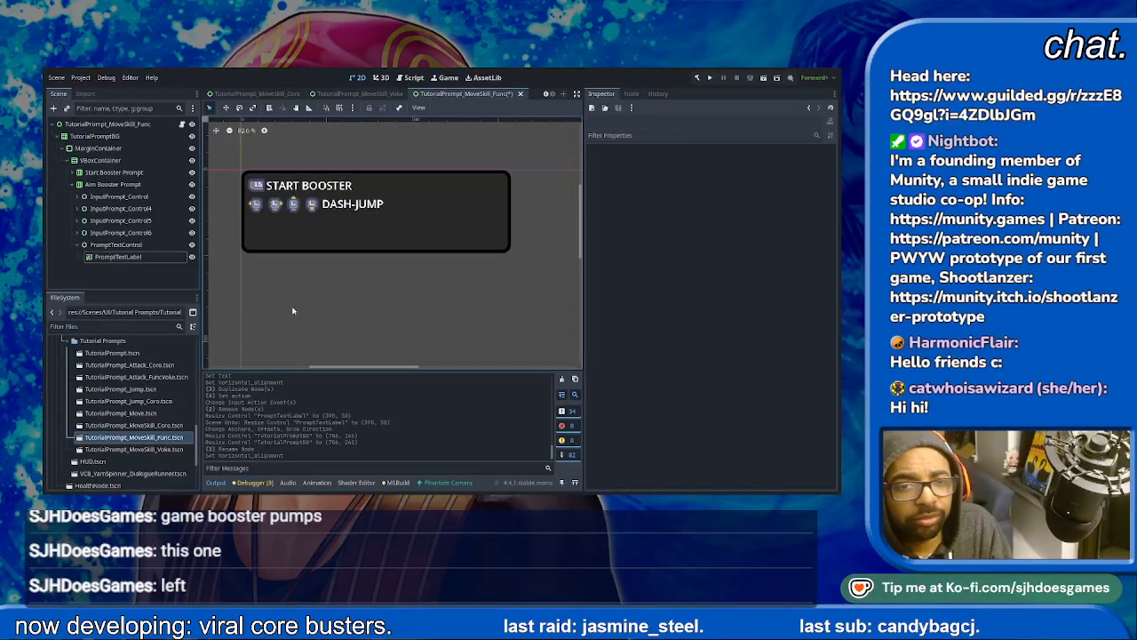
- Replace the second row's label text with AIM
click(322, 203)
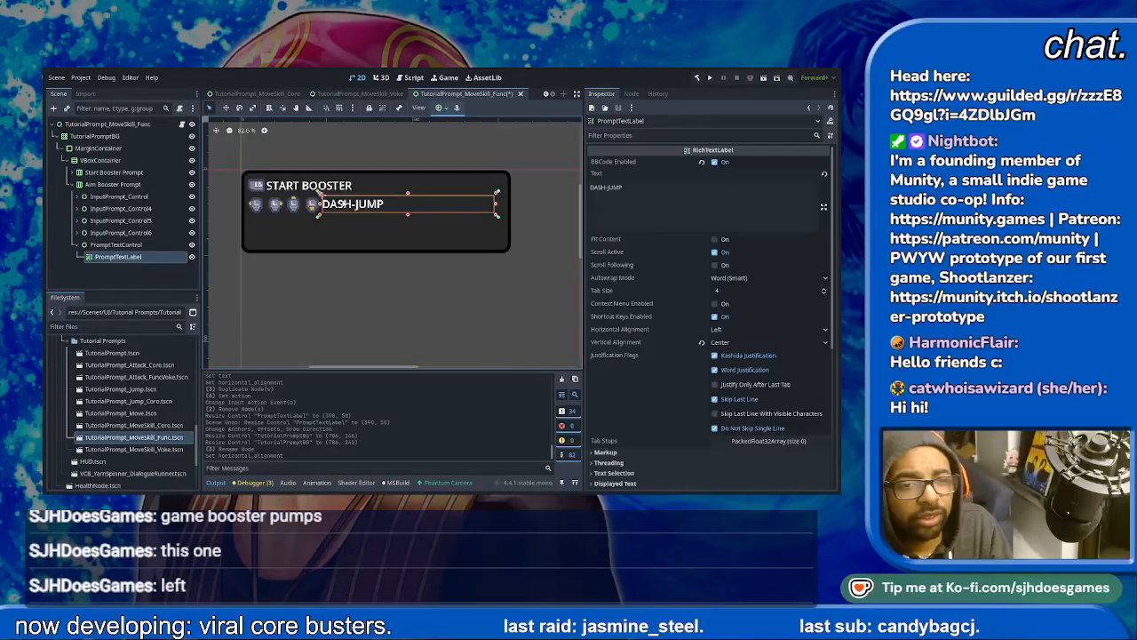
click(714, 197)
key(ctrl+a)
text(A)
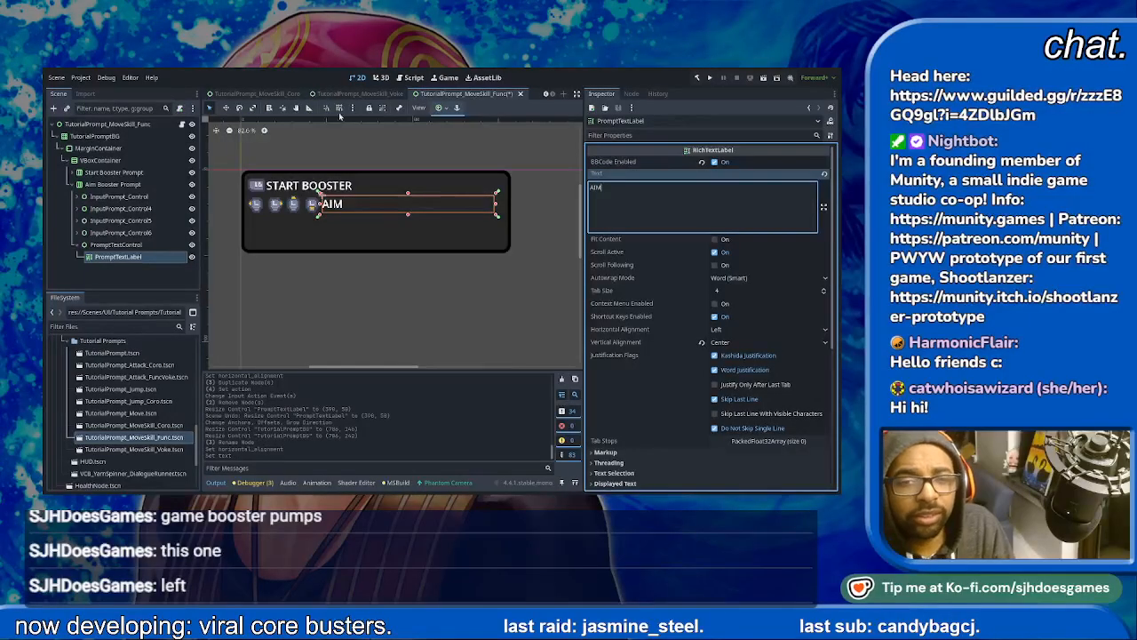
click(466, 273)
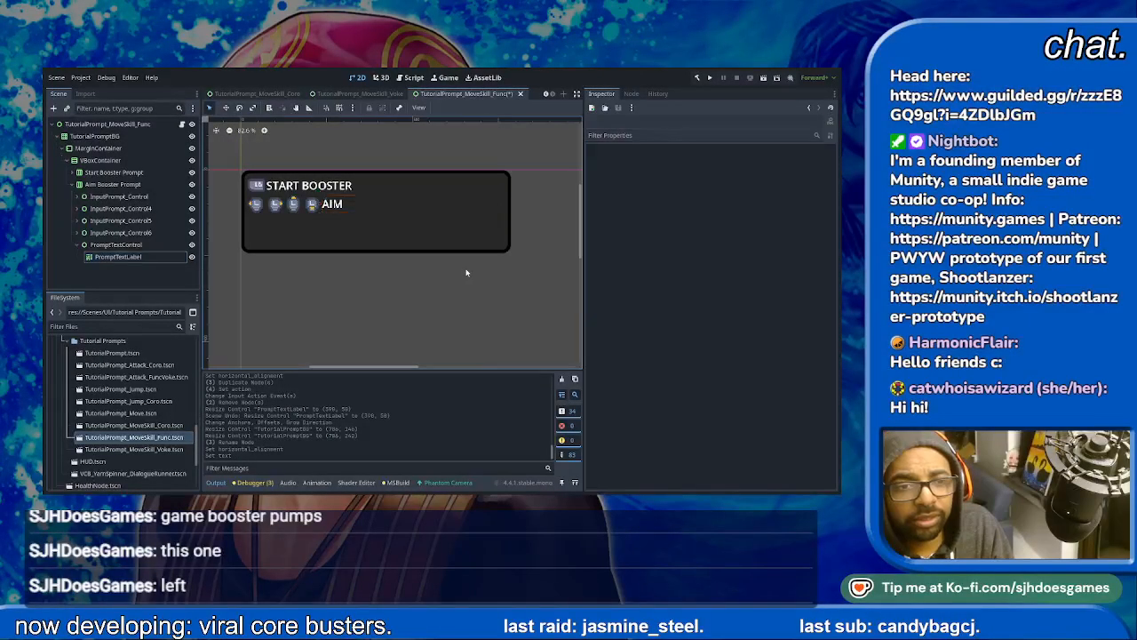
- Duplicate the Aim Booster Prompt row to create a third row in the prompt panel
click(77, 245)
click(73, 185)
click(88, 187)
key(ctrl+d)
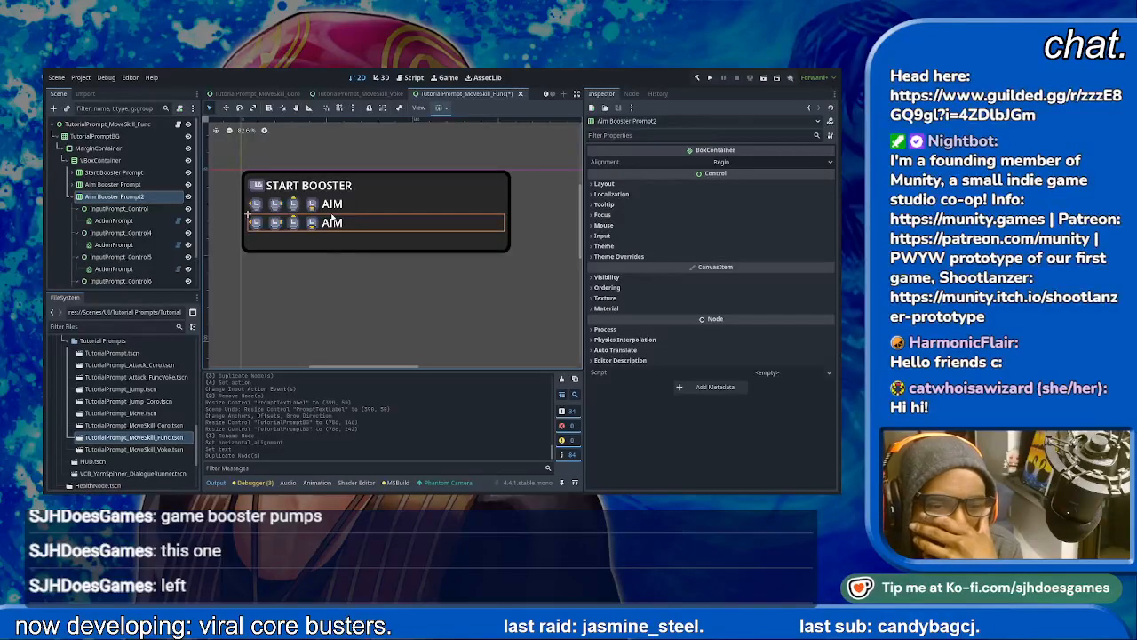
- Delete InputPrompt_Control4, InputPrompt_Control5 and InputPrompt_Control6 from the duplicated row, keeping only its first icon control
scroll(148, 244, down, 2)
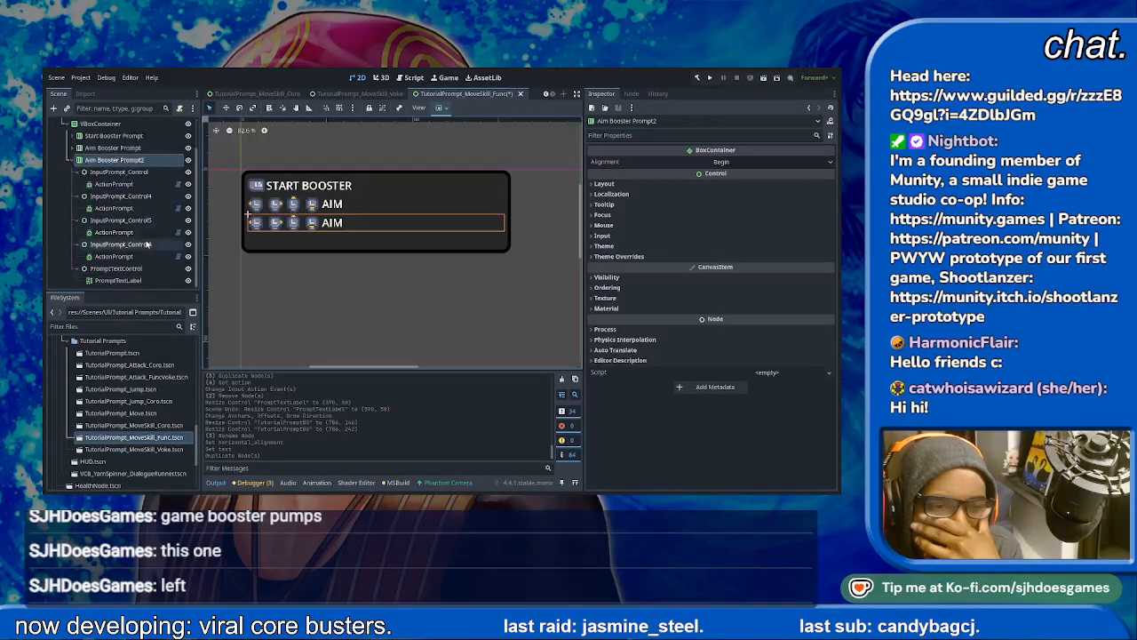
click(134, 197)
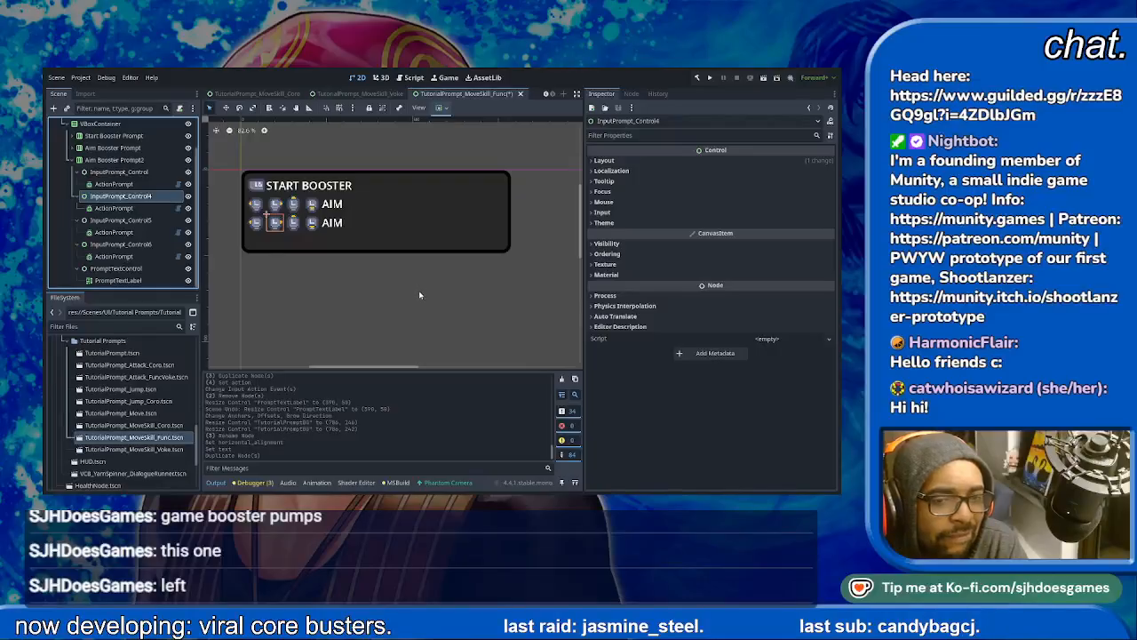
key(Delete)
key(Delete)
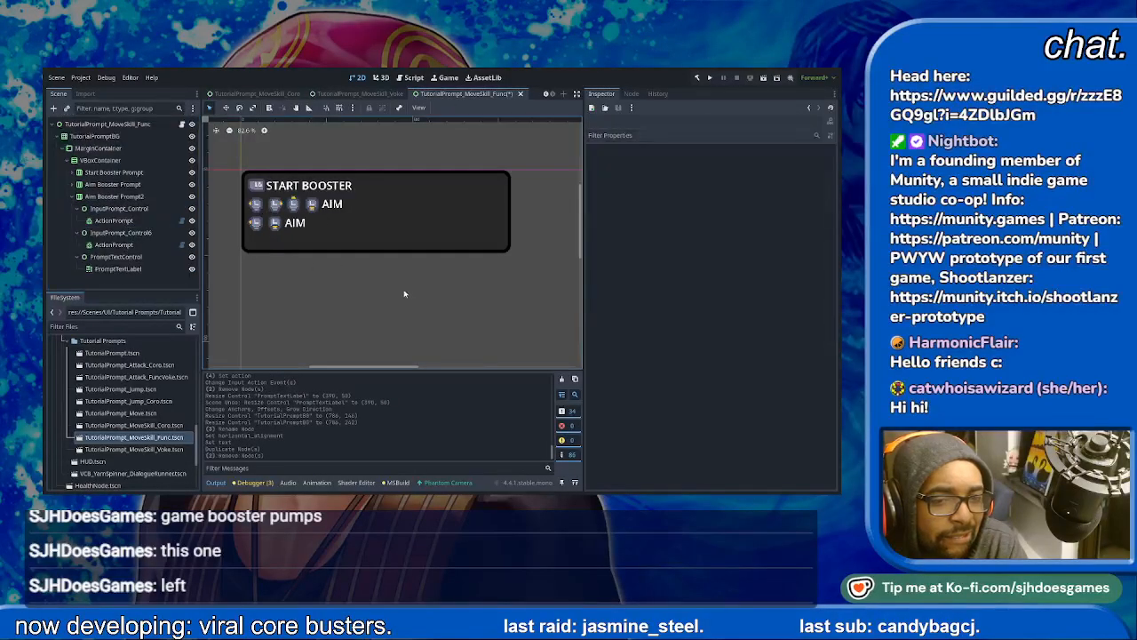
click(125, 233)
key(Delete)
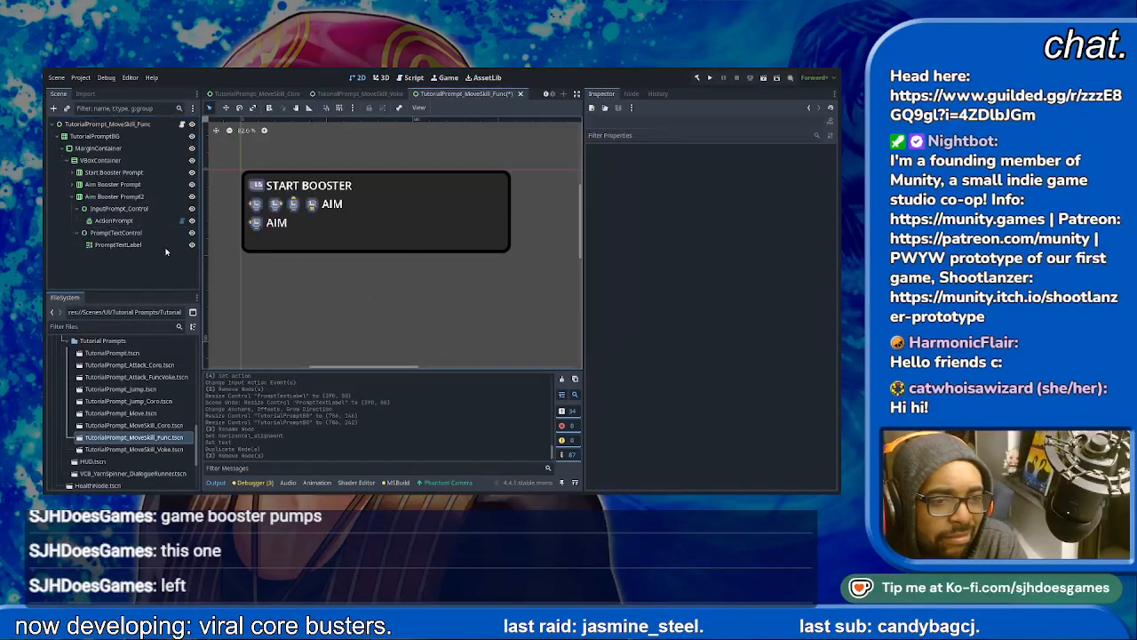
- Set the action of the third row's remaining ActionPrompt to skill
click(119, 208)
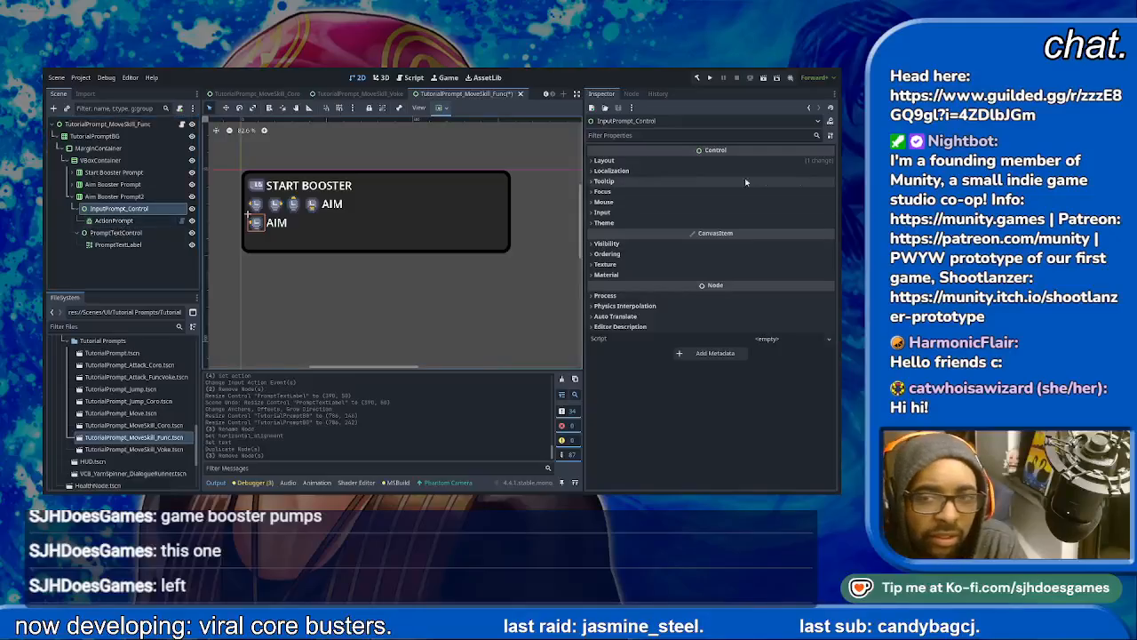
click(121, 223)
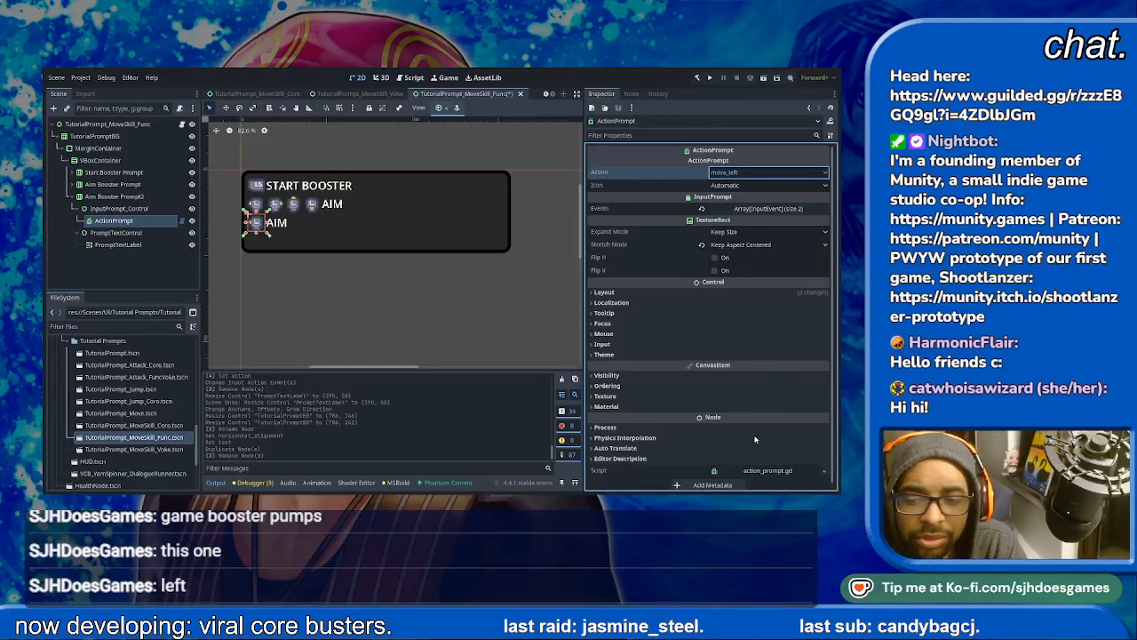
text(skill)
key(Return)
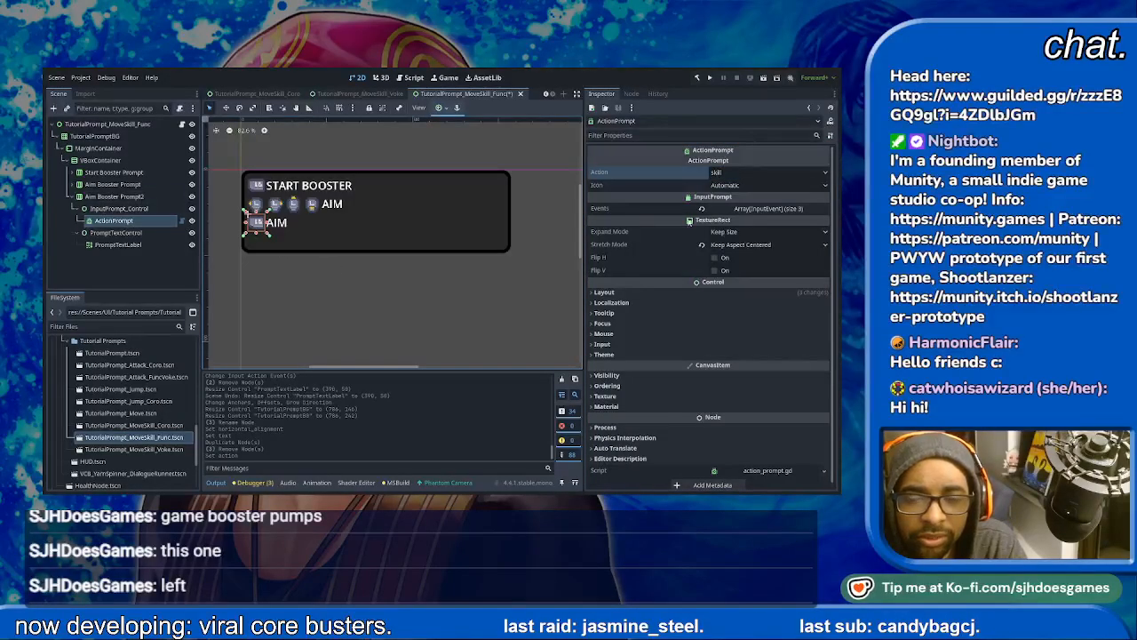
- Extend the second row's label text to "AIM (AFTER STARTING BOOSTER)"
click(116, 197)
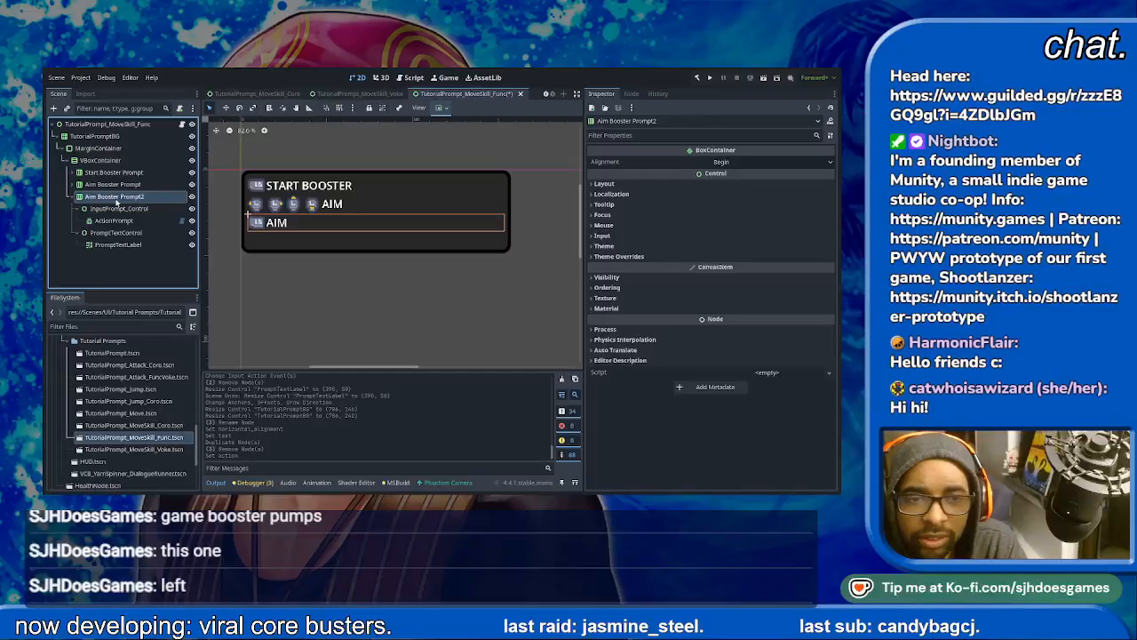
click(345, 205)
click(629, 209)
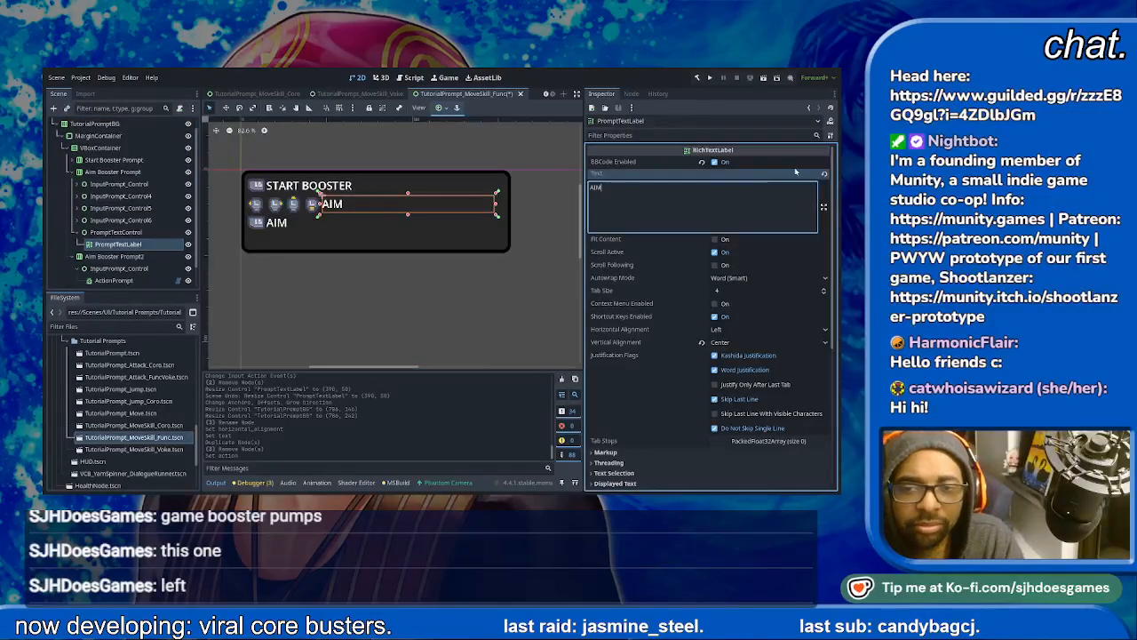
text(A)
text(AFTE)
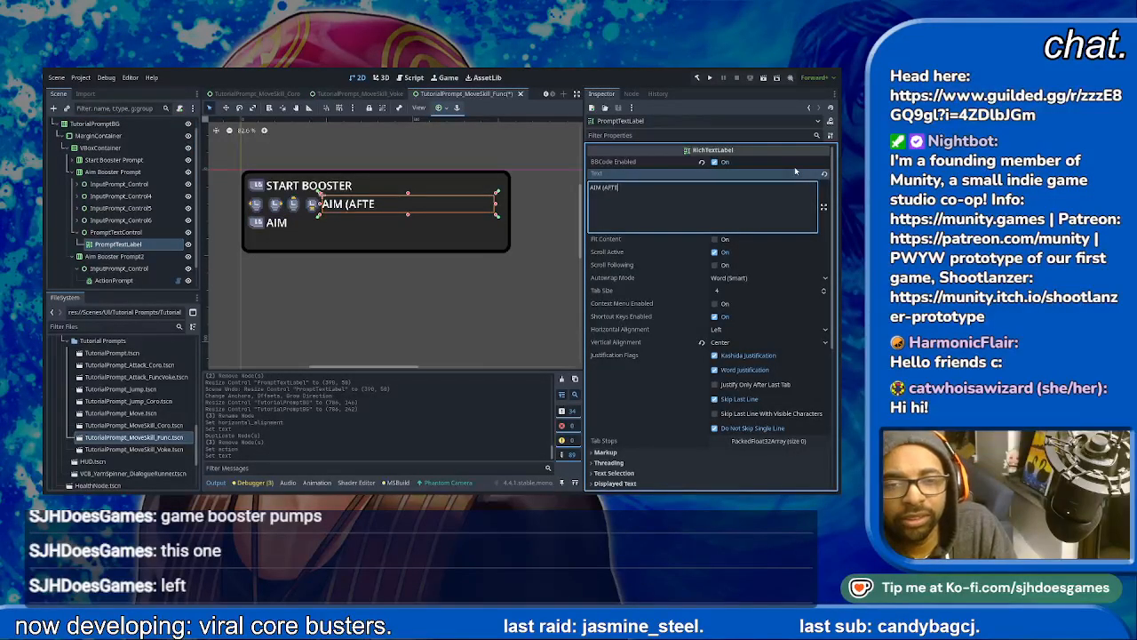
text(R STARTING BOOSTER)
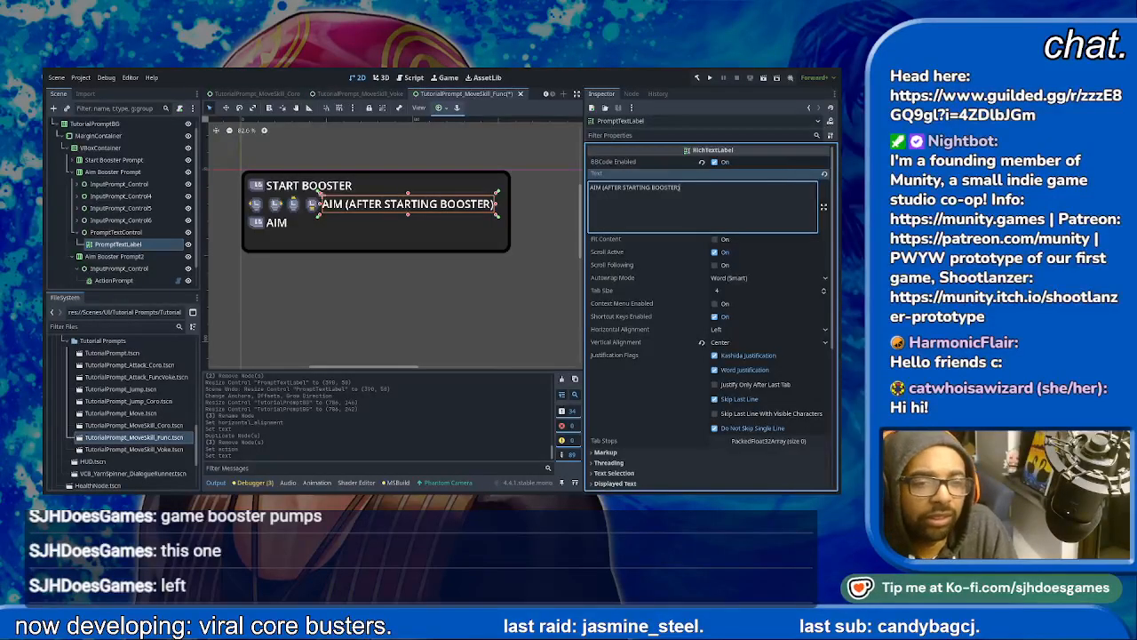
- Replace the third row's label text with BOOST
click(143, 269)
scroll(143, 273, down, 1)
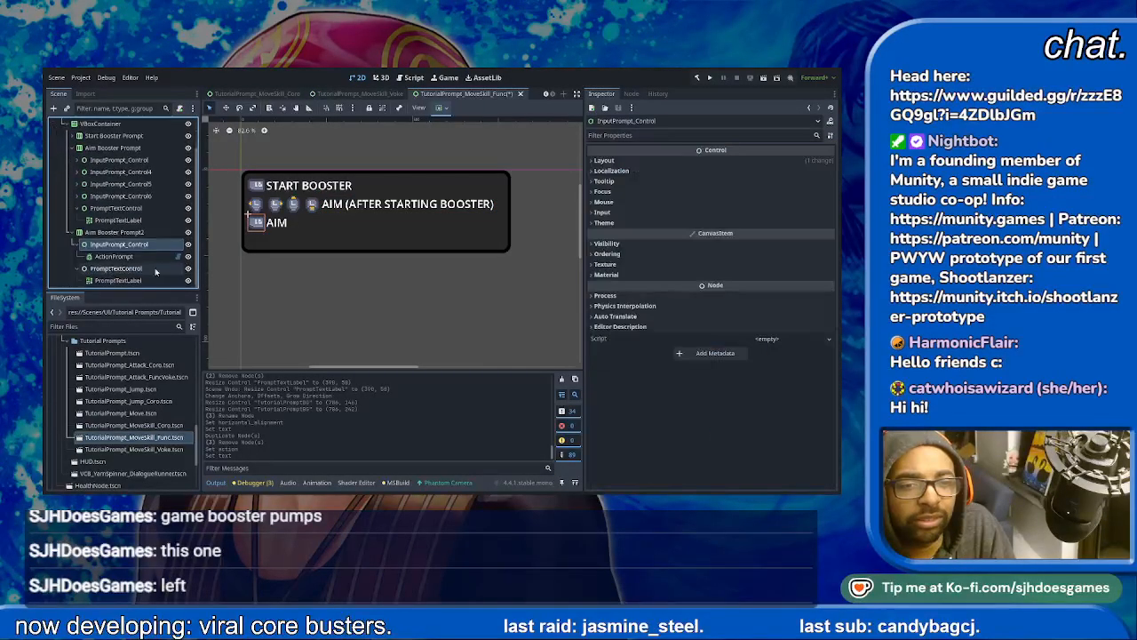
click(282, 225)
click(638, 188)
key(ctrl+a)
text(BOOST)
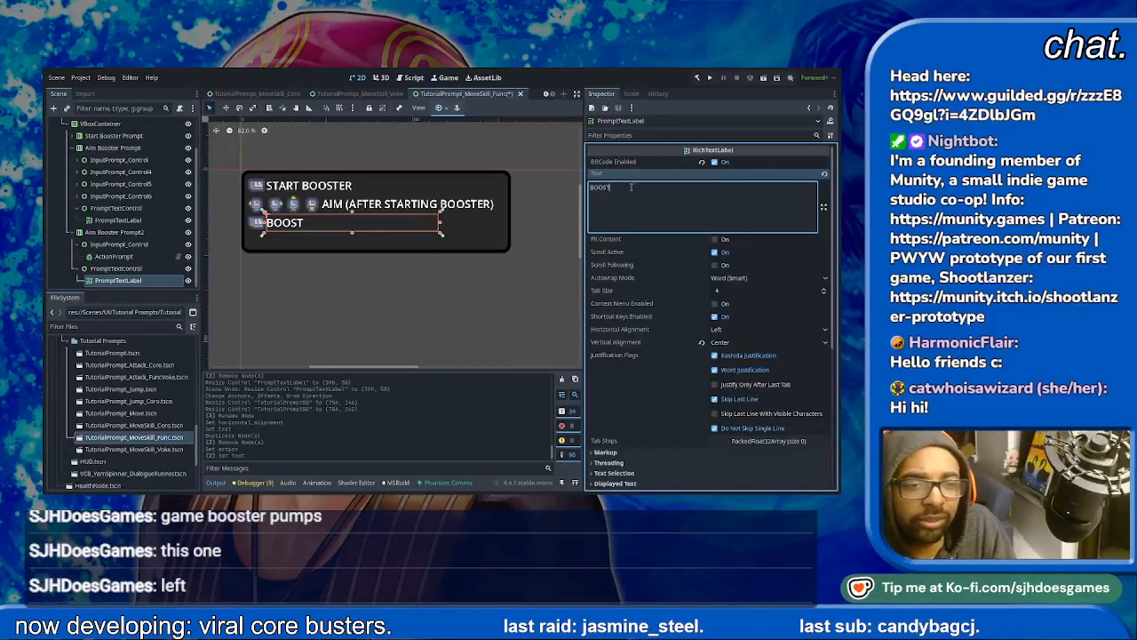
- Rename the third row's container as Boost Prompt
click(77, 233)
click(178, 268)
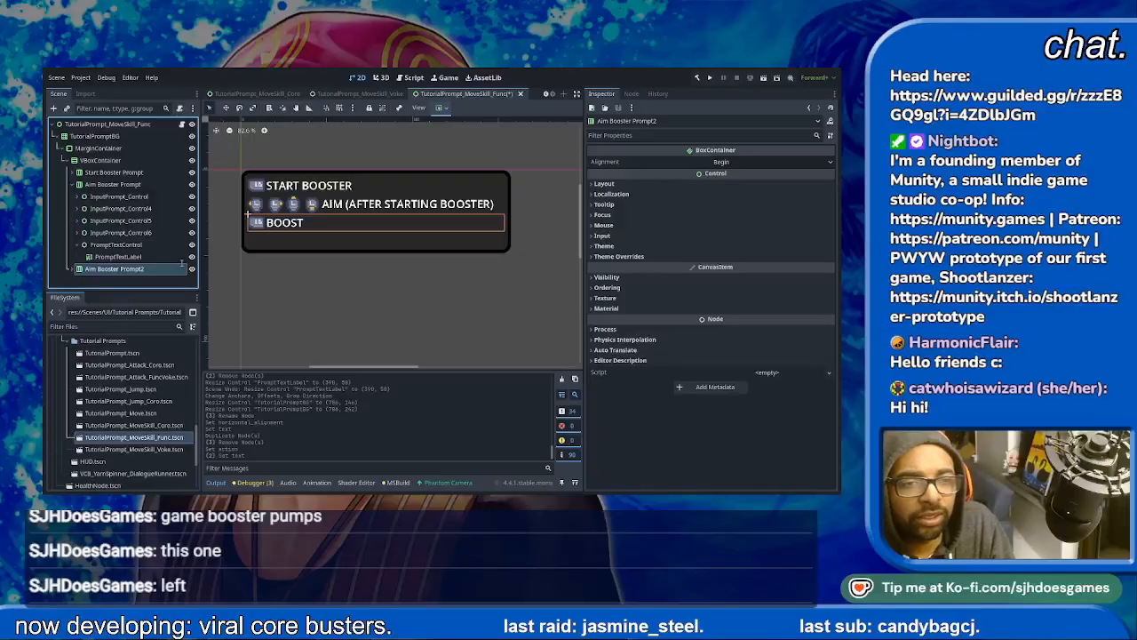
text(Boost Prompt)
key(Return)
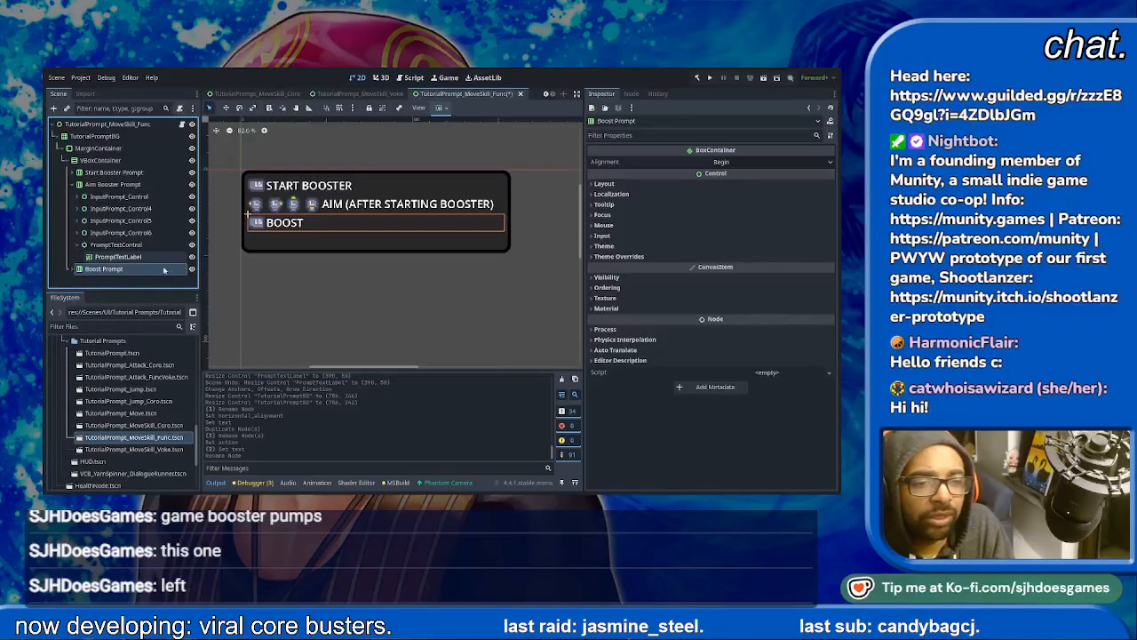
- Duplicate the Boost Prompt row and name the copy Cancel Boost Prompt
key(ctrl+d)
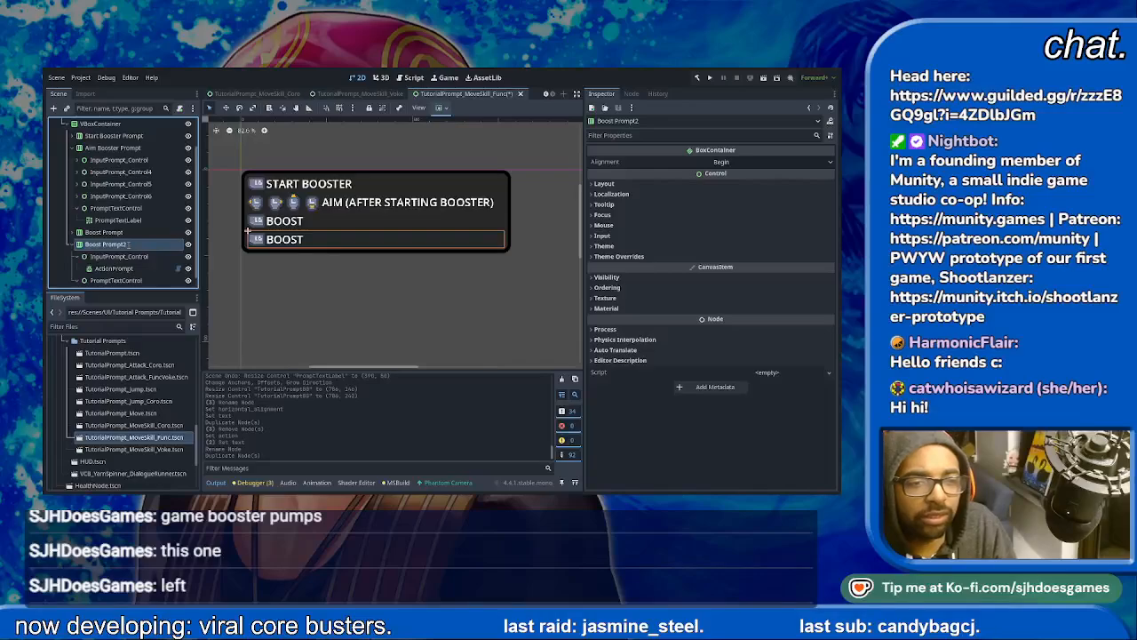
text(Cancel Boost Prompt)
key(Return)
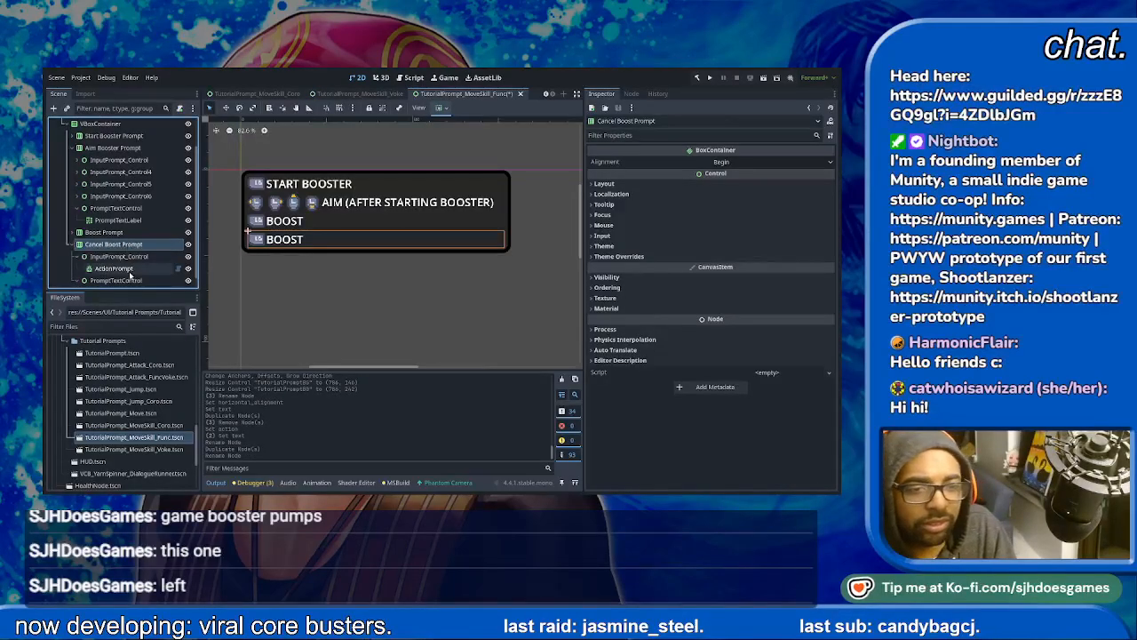
- Set the action of the Cancel Boost Prompt row's ActionPrompt to jump
click(132, 271)
click(716, 174)
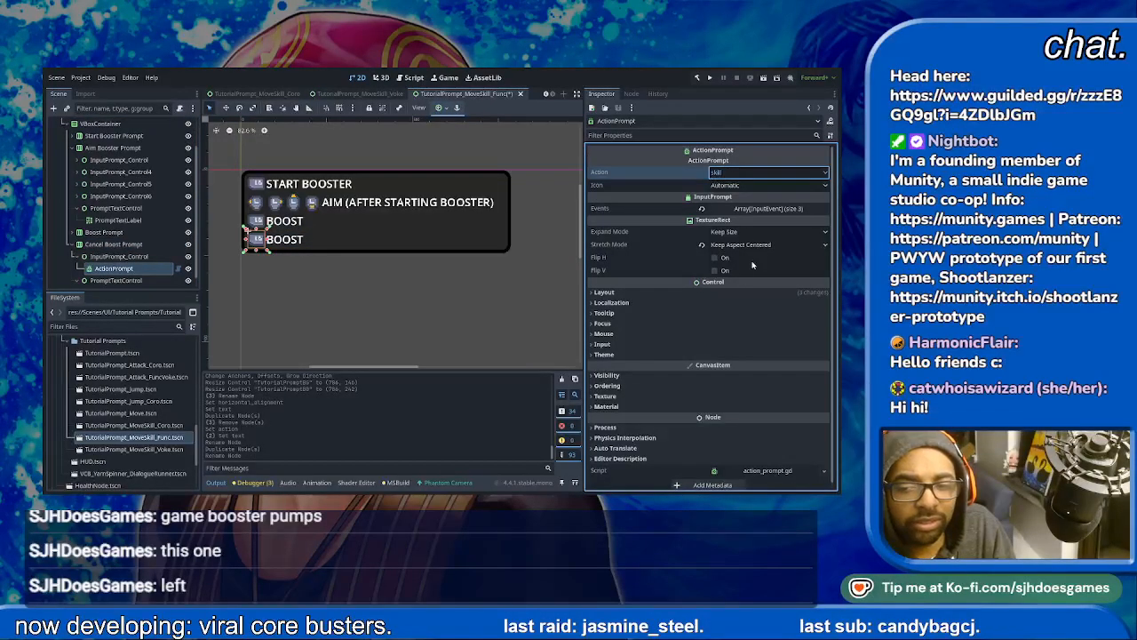
text(jump)
key(Return)
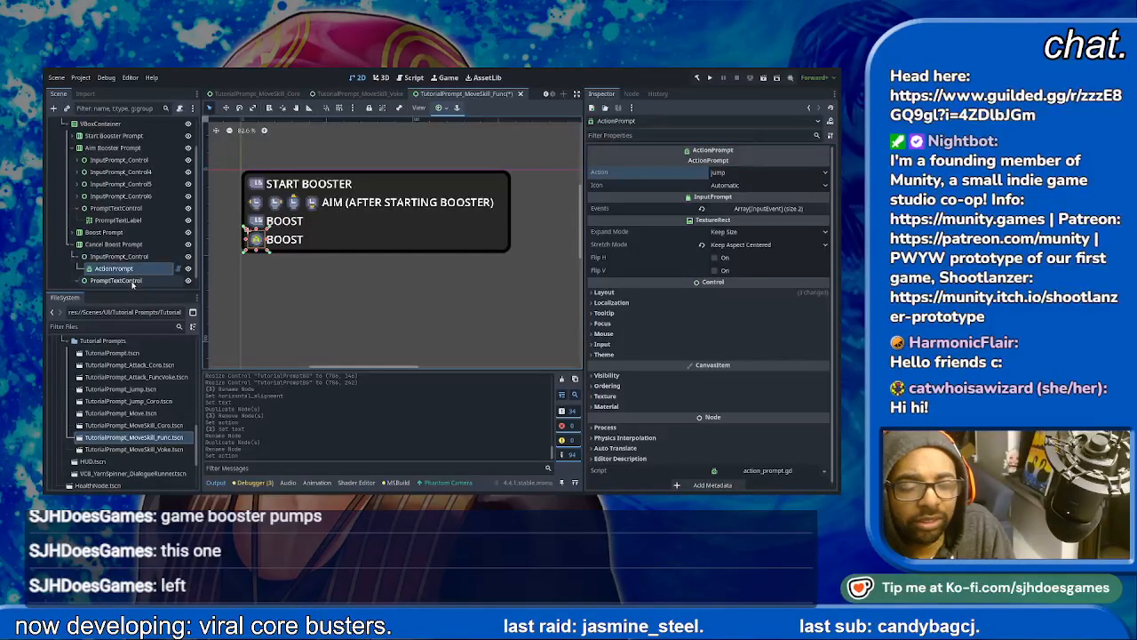
- Replace the Cancel Boost Prompt row's label text with CANCEL BOOST (WHILE AIMING) and save the scene
click(124, 280)
click(78, 281)
click(100, 283)
click(679, 188)
key(ctrl+a)
text(C)
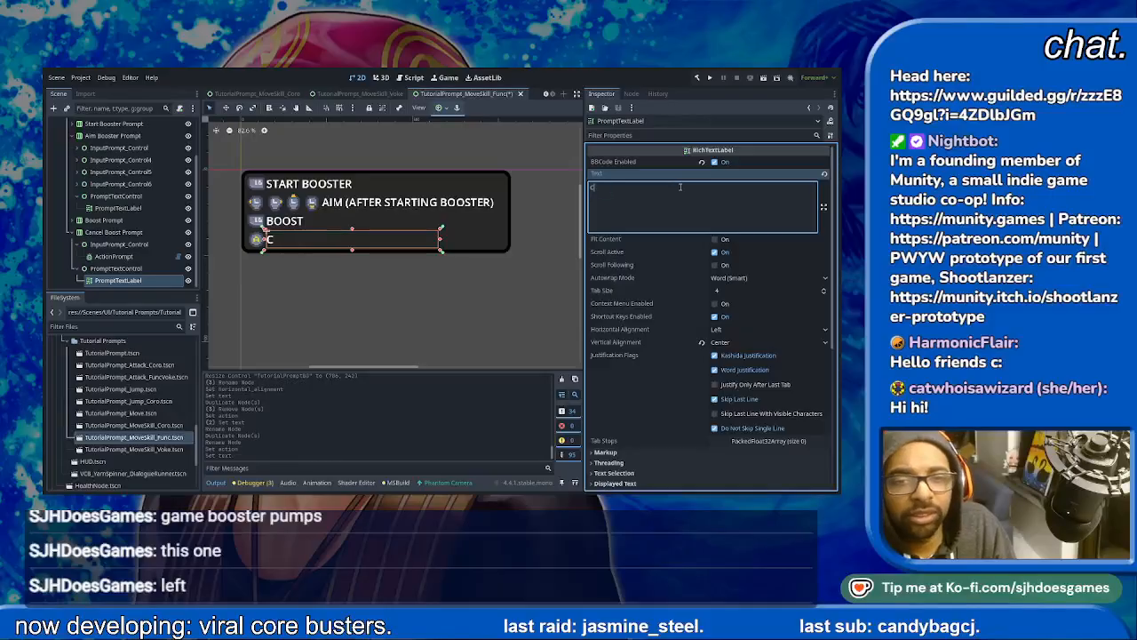
text(ANCEL BOOST (AFTER A)
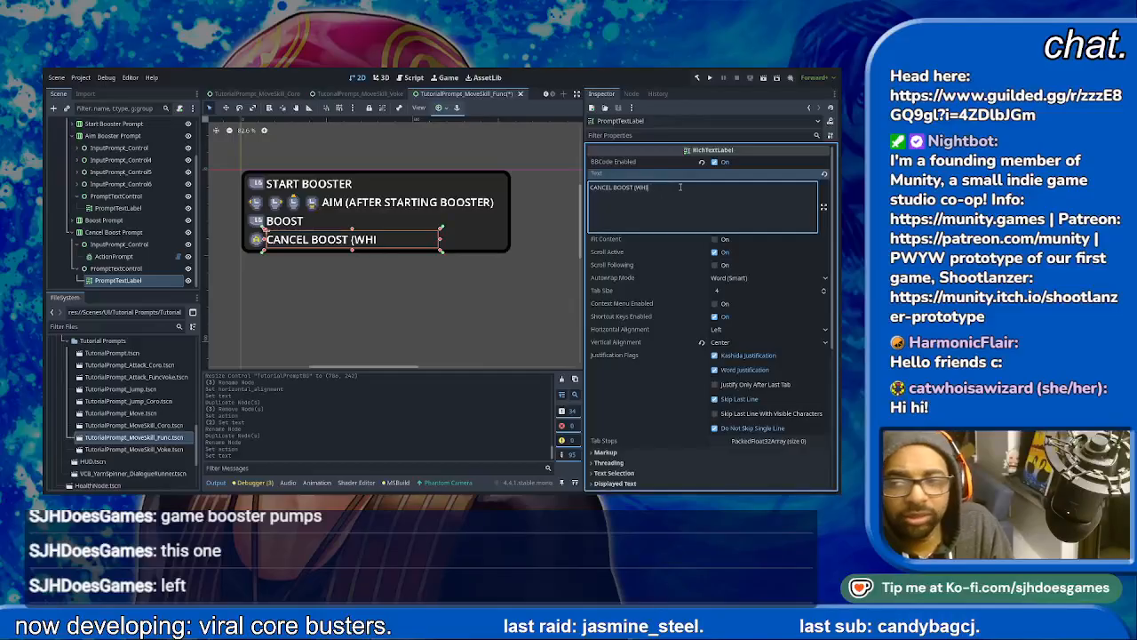
text(ING))
key(ctrl+s)
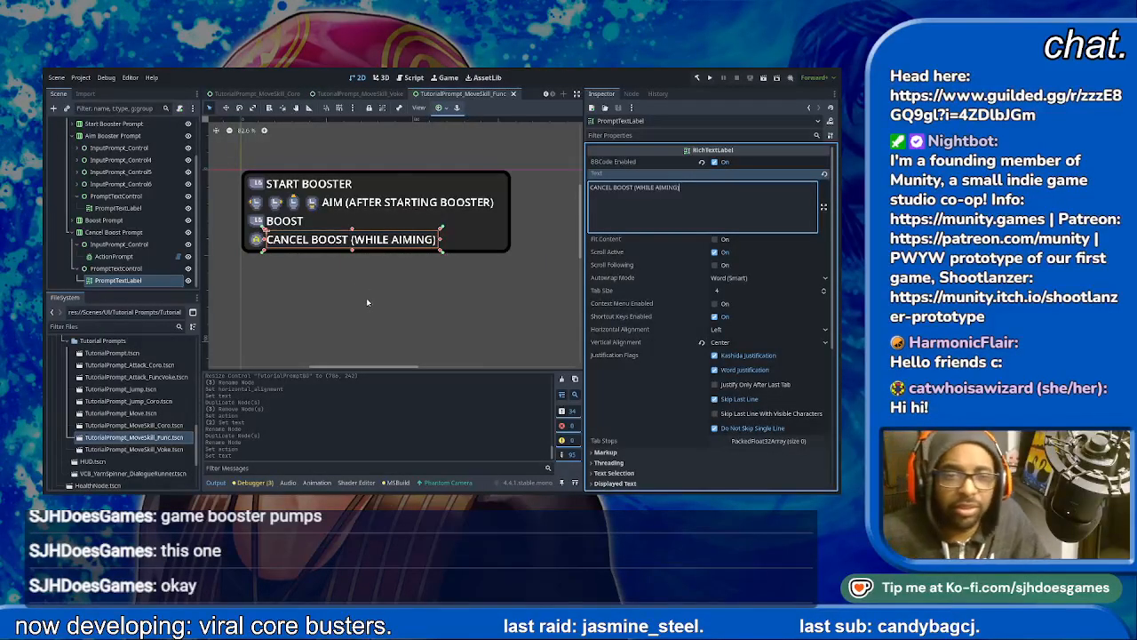
- In TutorialPrompt.tscn, nest MarginContainer under TutorialPromptBG, apply an anchor preset to it and save the scene
click(525, 133)
scroll(138, 184, up, 2)
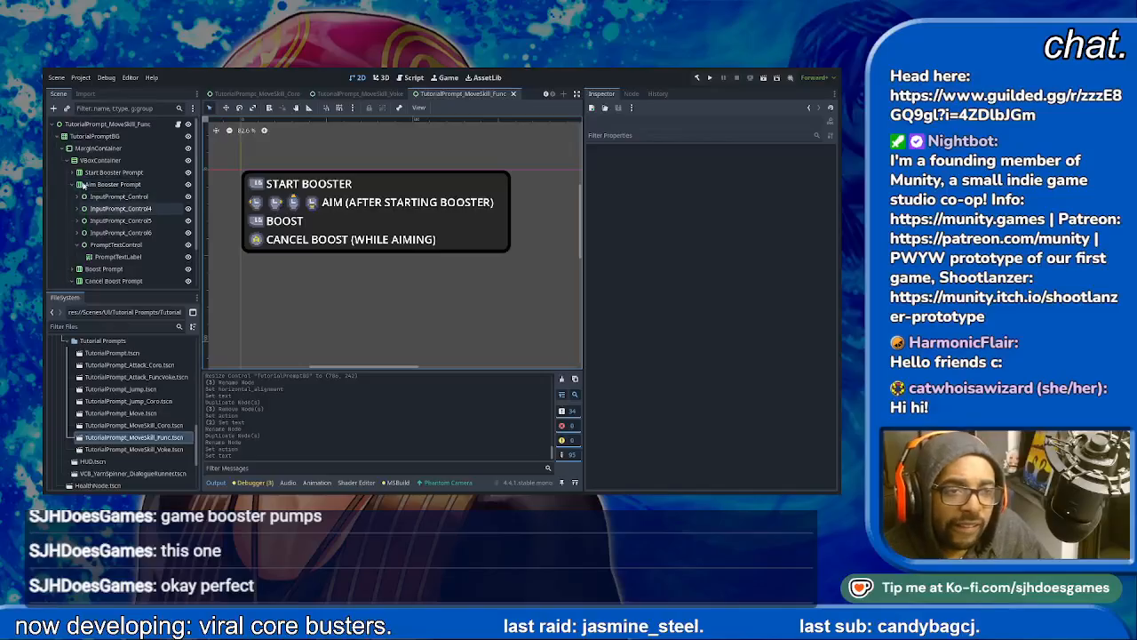
click(66, 149)
click(65, 148)
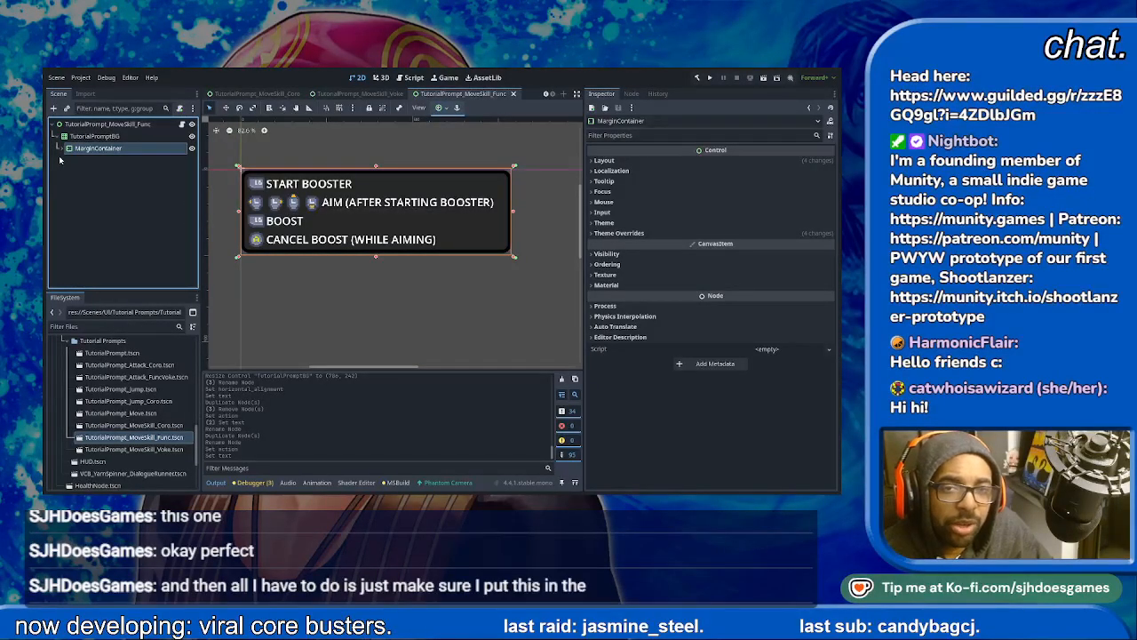
double_click(112, 352)
click(95, 147)
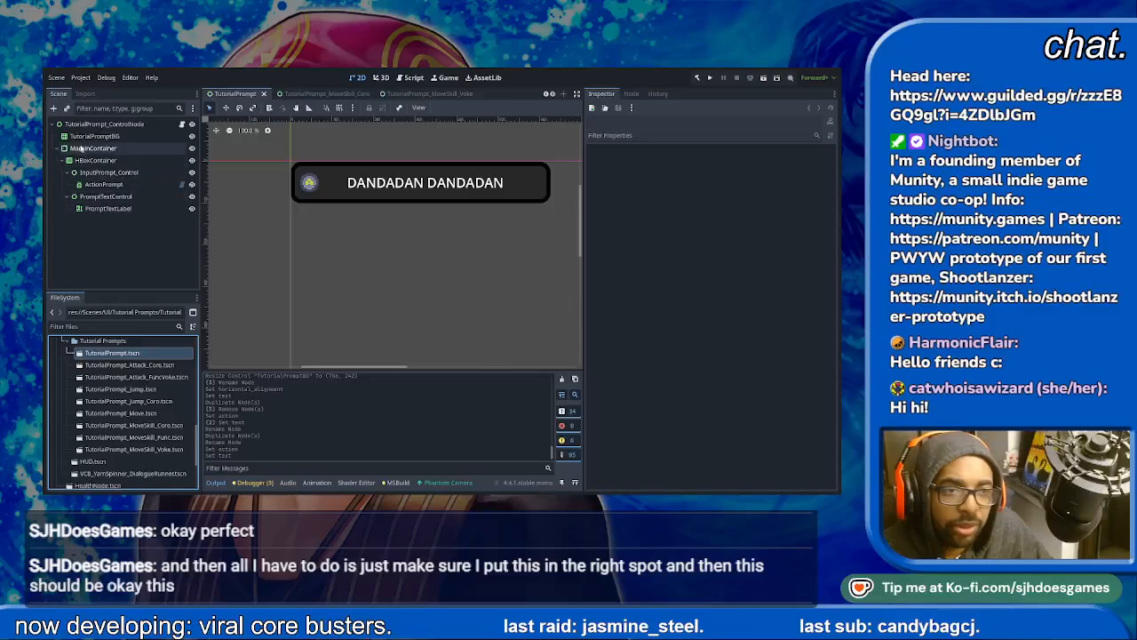
drag(101, 148, 100, 136)
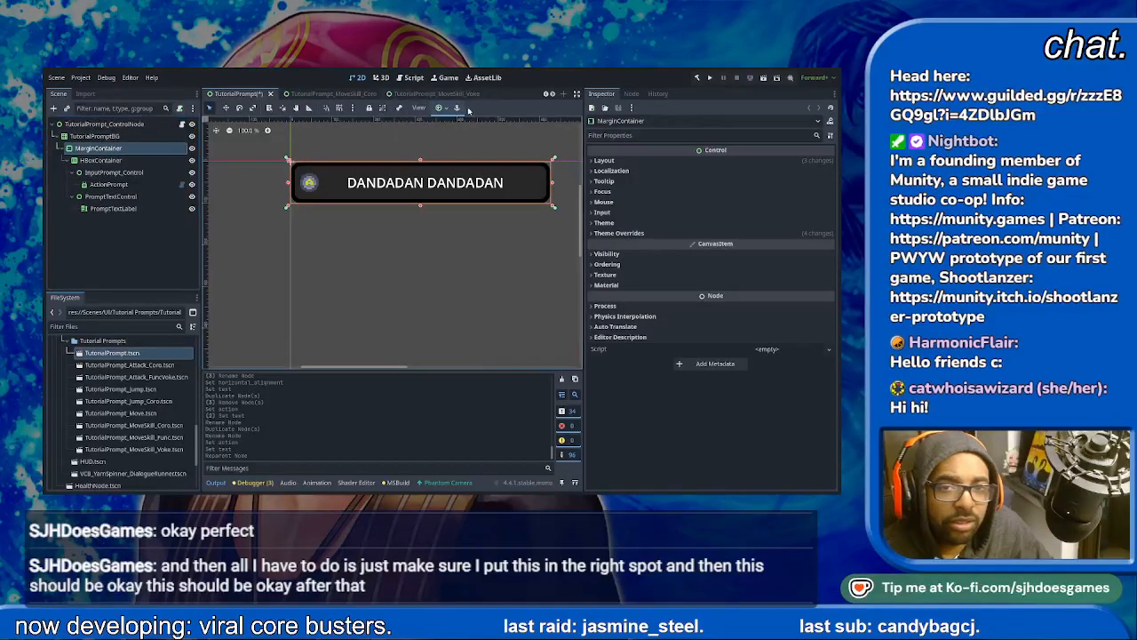
click(491, 185)
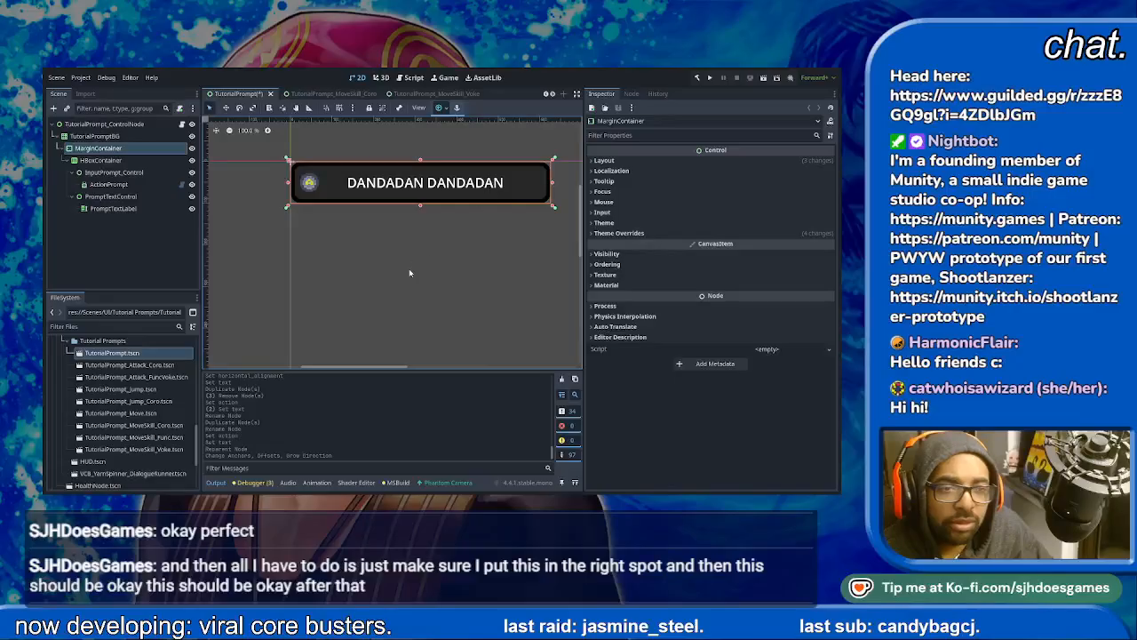
key(ctrl+s)
- In the TutorialPrompt_MoveSkill_Coro scene, set the horizontal alignment of the DASH (JUMP, AIR OK) and DASH-JUMP labels to Left
click(313, 94)
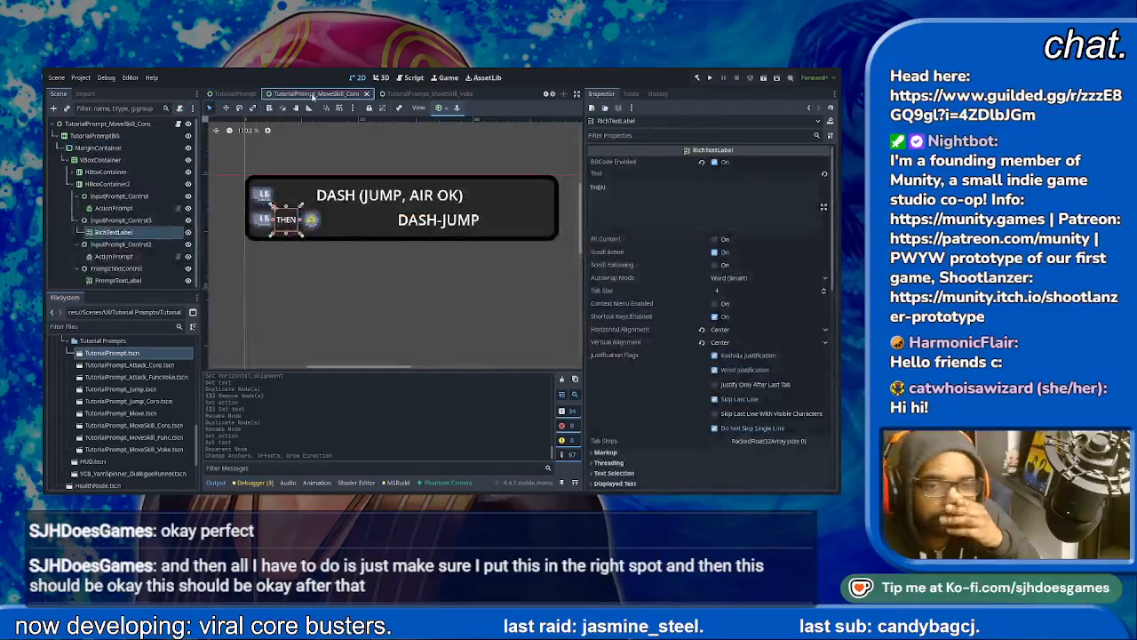
click(364, 200)
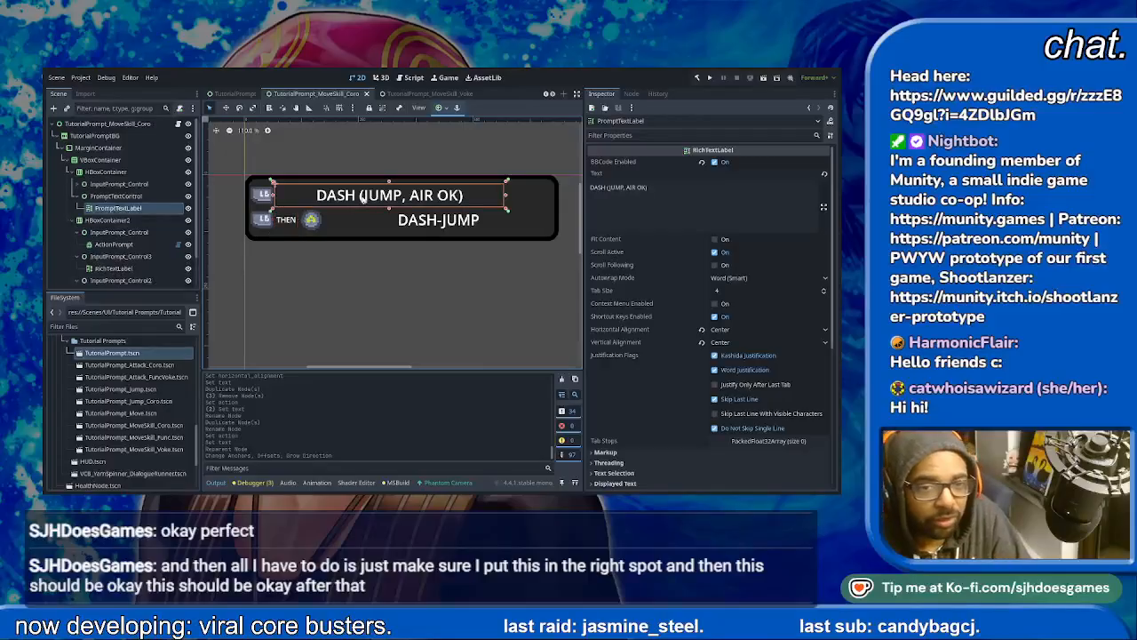
click(728, 332)
click(728, 344)
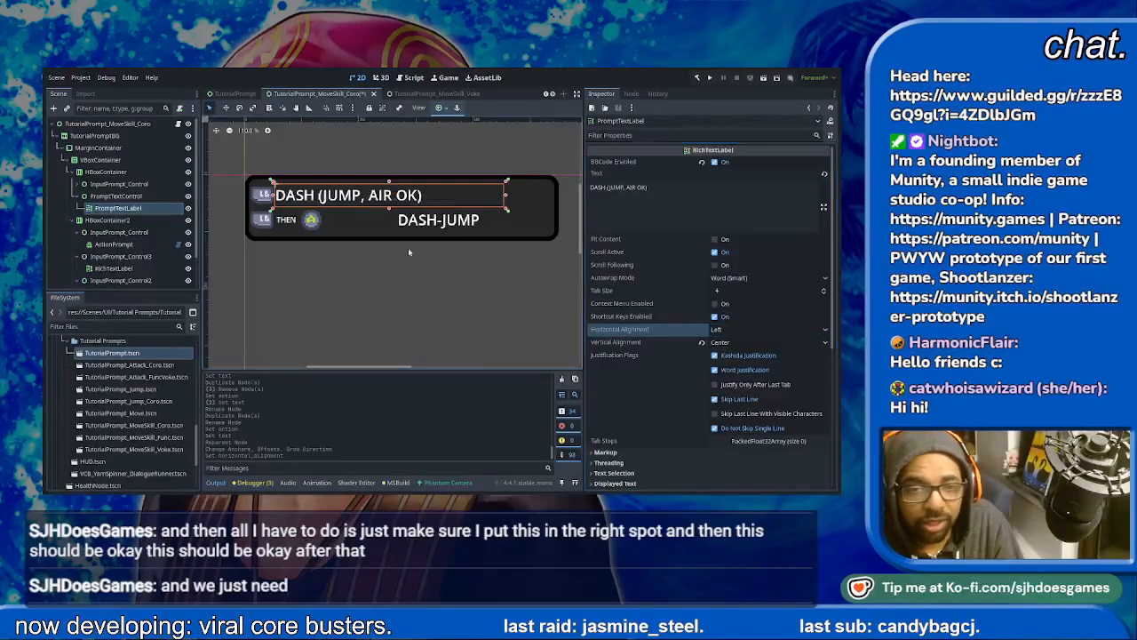
click(428, 222)
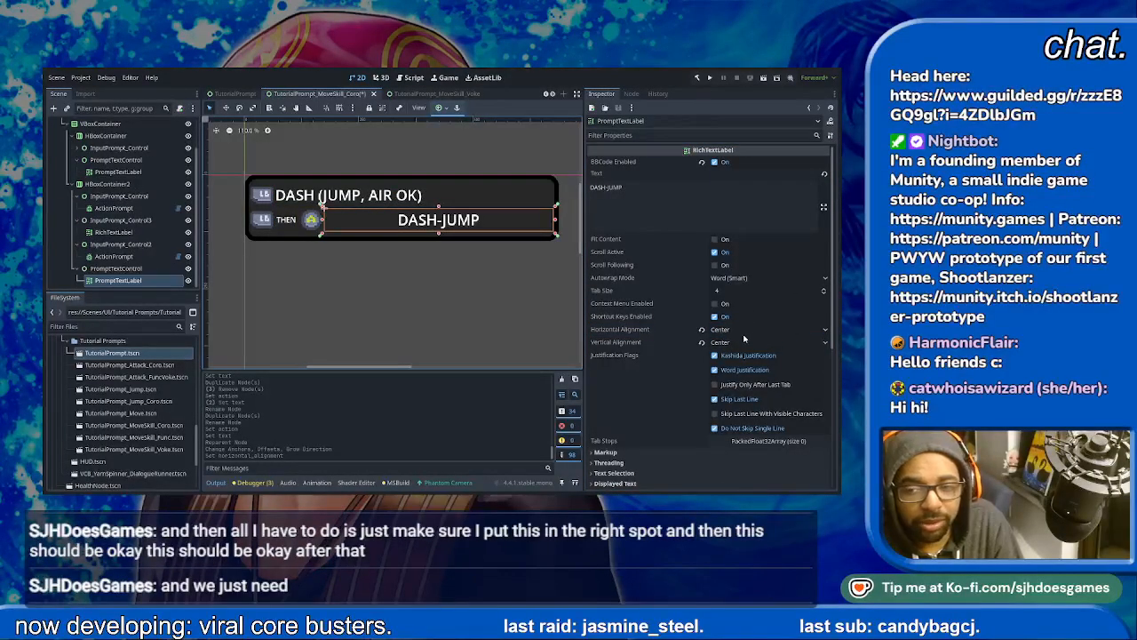
click(716, 343)
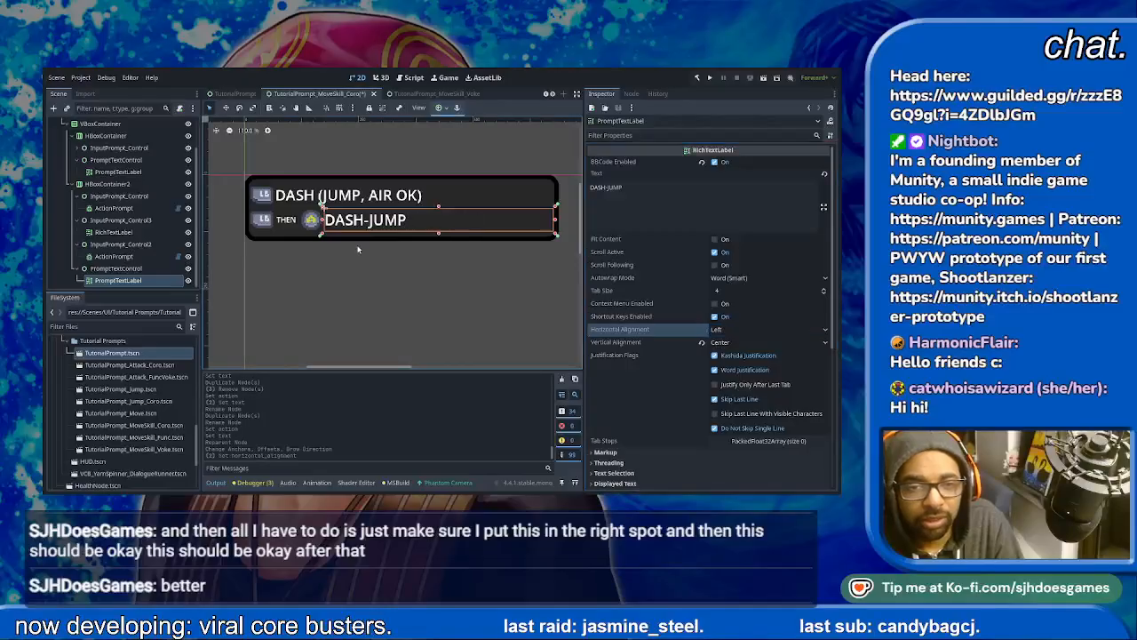
click(380, 278)
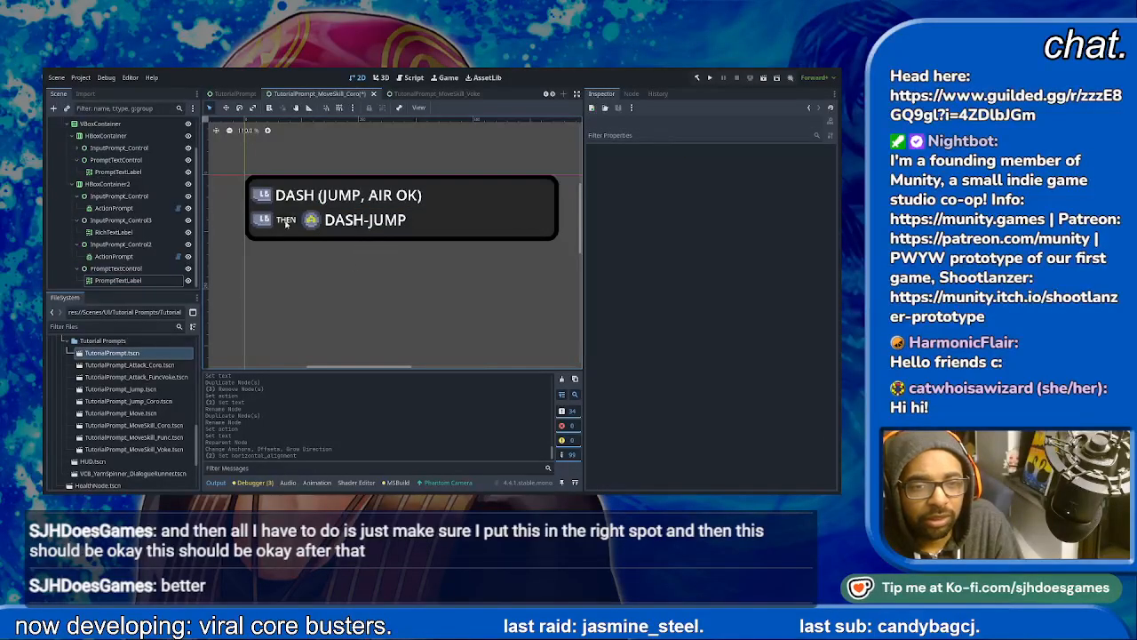
- Narrow the dash and dash-jump labels from their starting edges to about 457 and 454 px wide, leaving a gap after the input icons
click(311, 200)
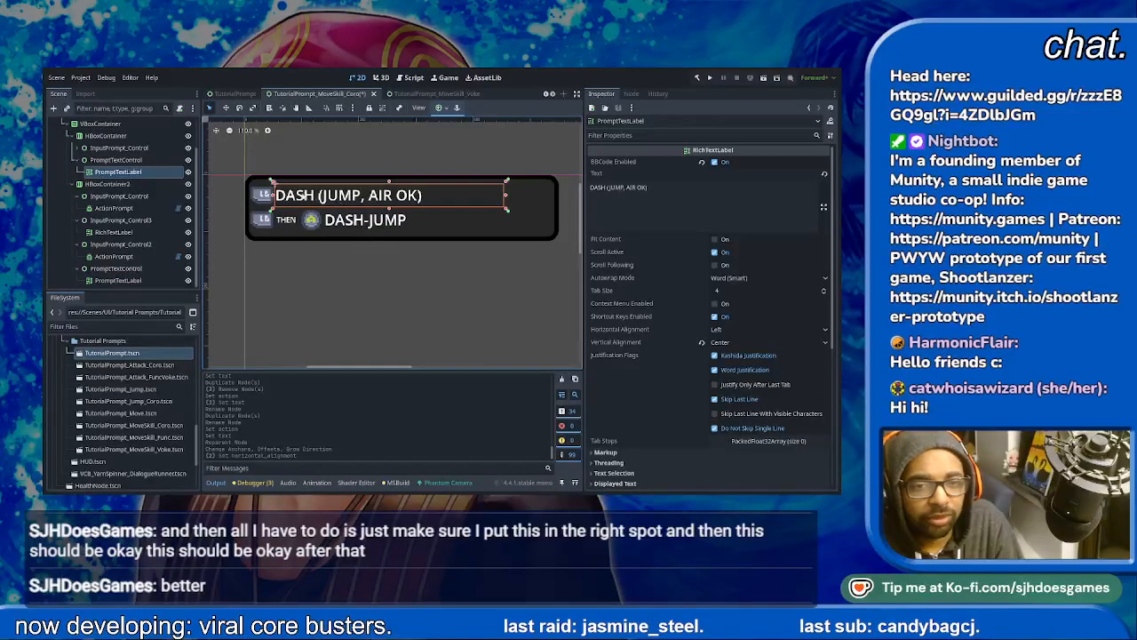
drag(272, 195, 344, 220)
click(351, 231)
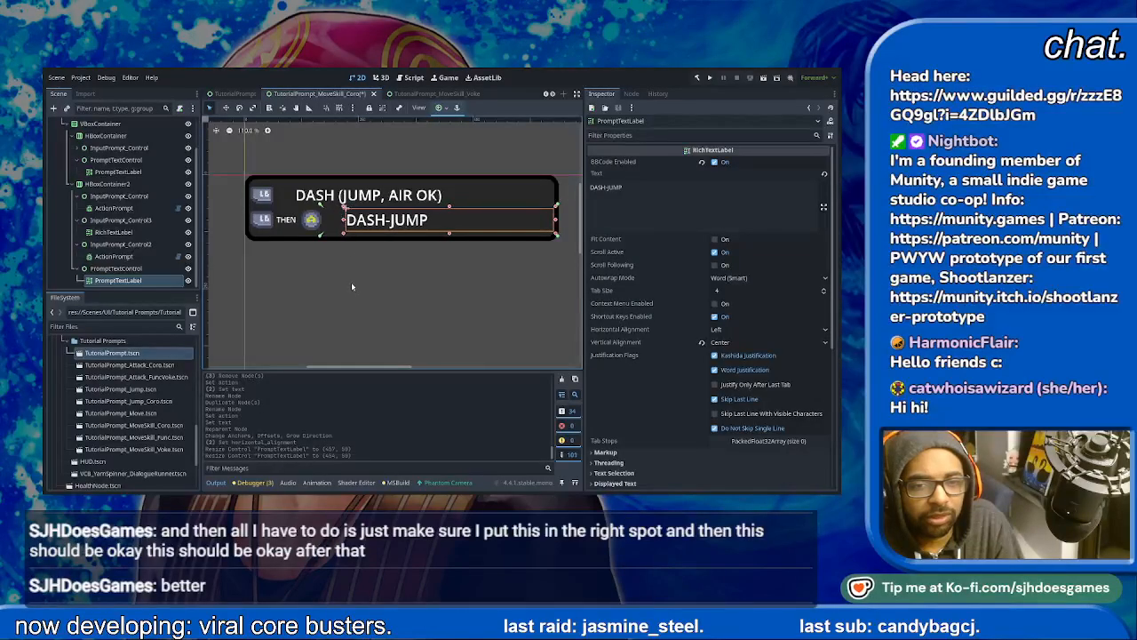
click(351, 286)
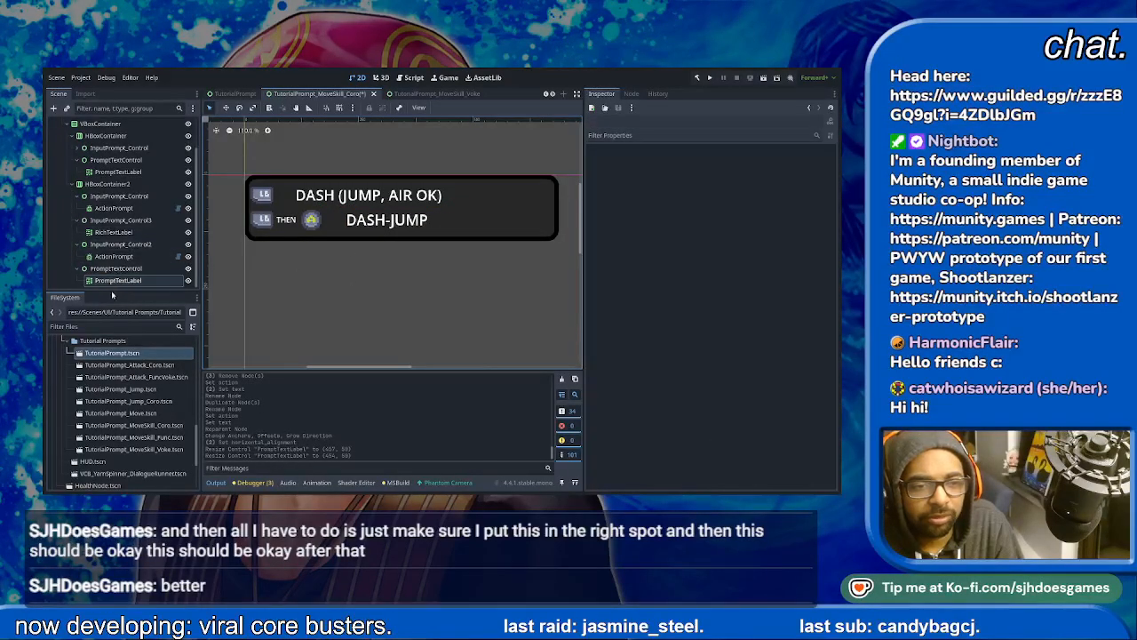
- Rename the first row's HBoxContainer as Dash Prompt
click(72, 184)
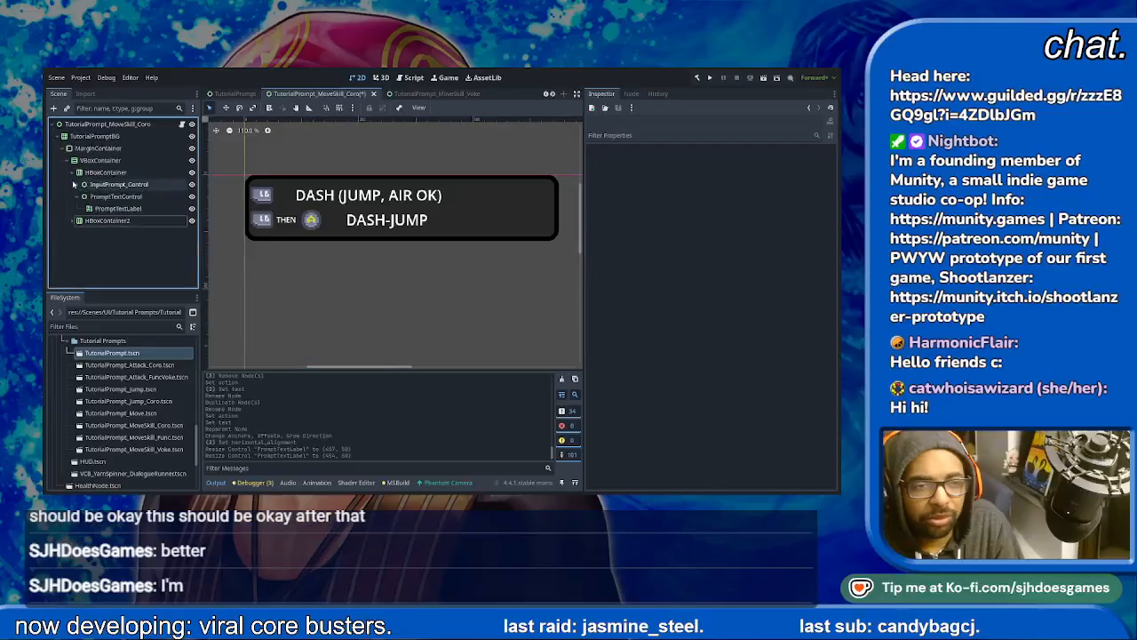
click(72, 172)
click(108, 172)
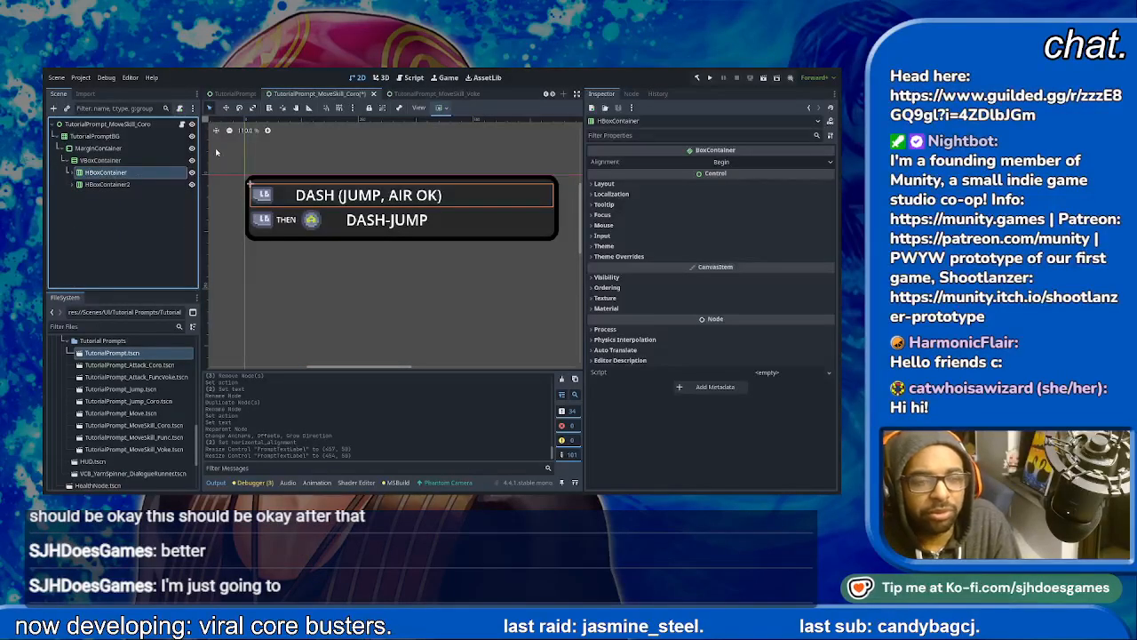
key(F2)
text(Dash Prompt)
key(Return)
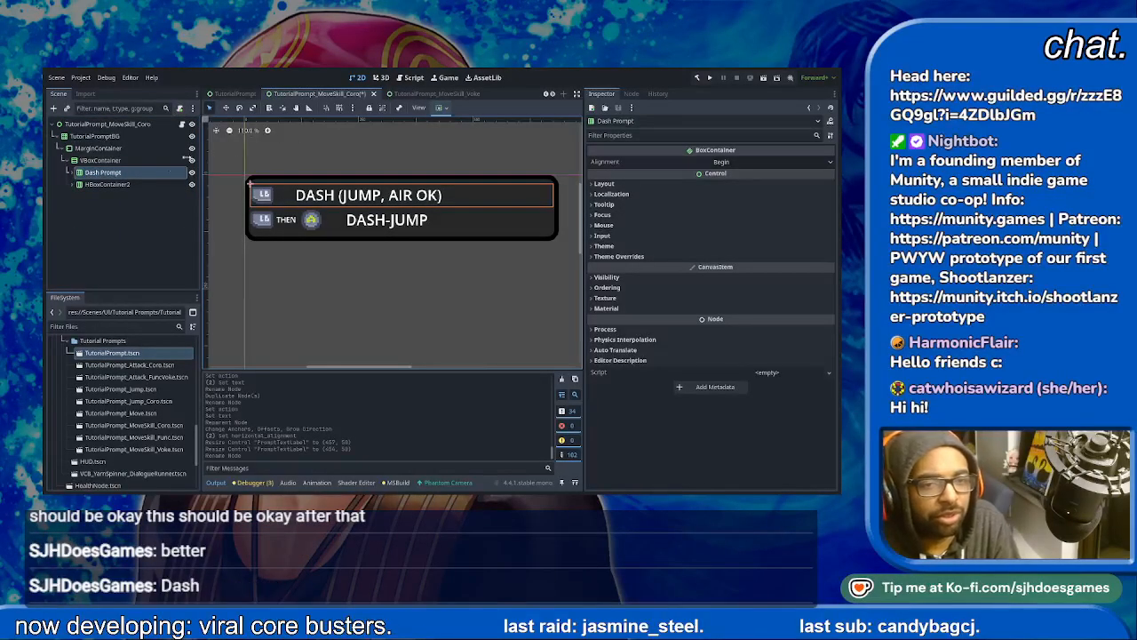
- Rename the second row's HBoxContainer2 as Dash-Jump Prompt
click(110, 186)
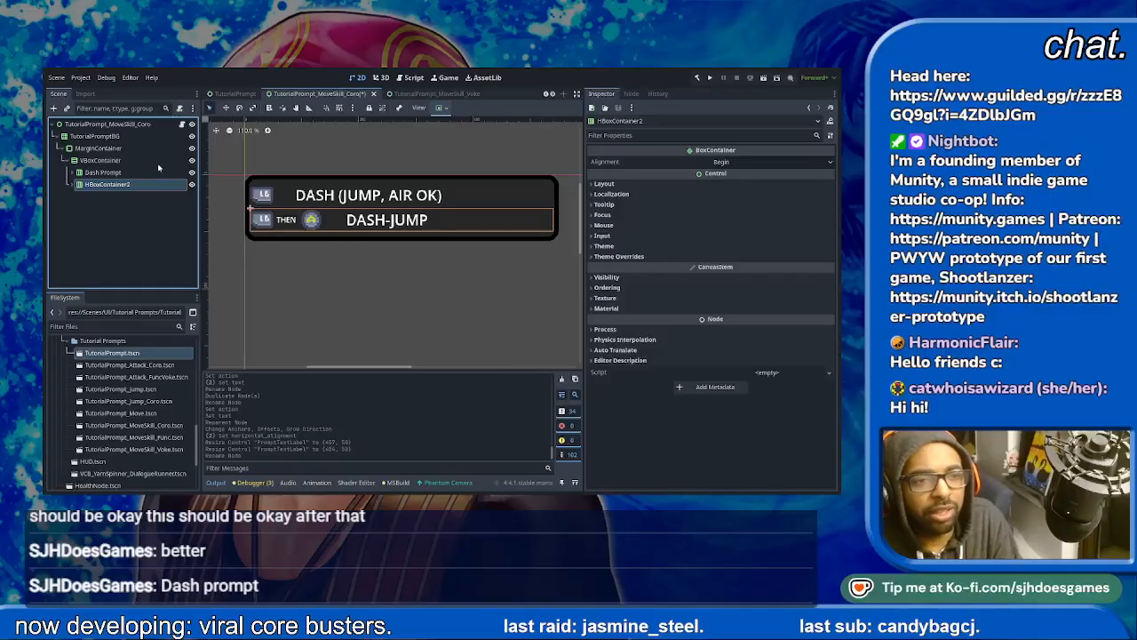
key(F2)
text(Dash-Jump Prompt)
key(Return)
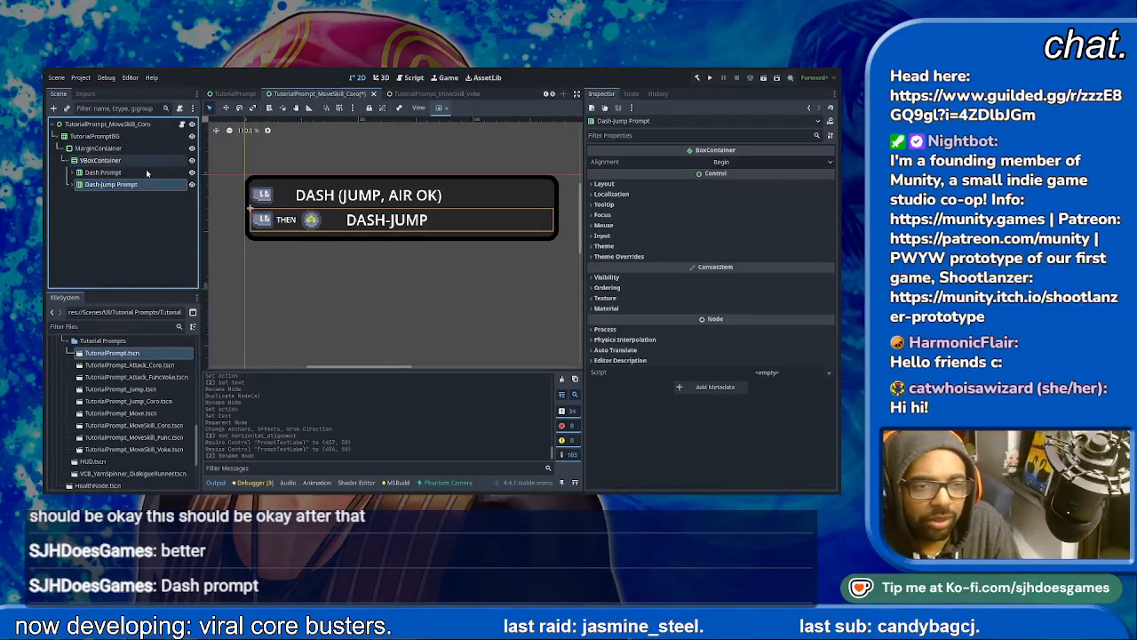
- Duplicate the Dash-Jump Prompt row and name the copy Dash-Attack Prompt
key(ctrl+d)
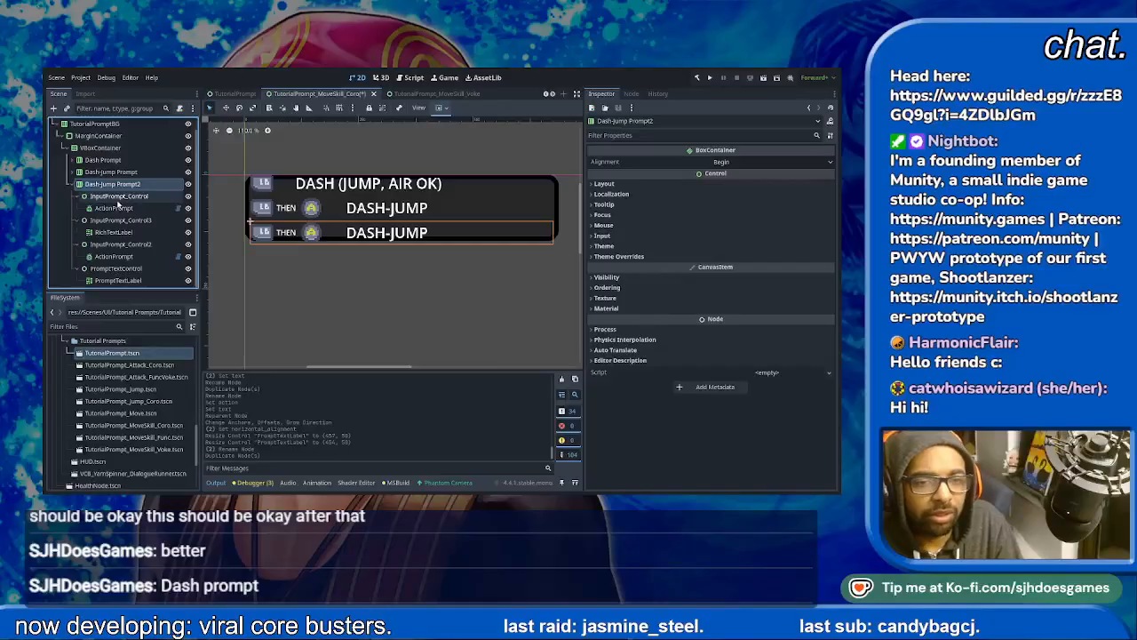
click(73, 184)
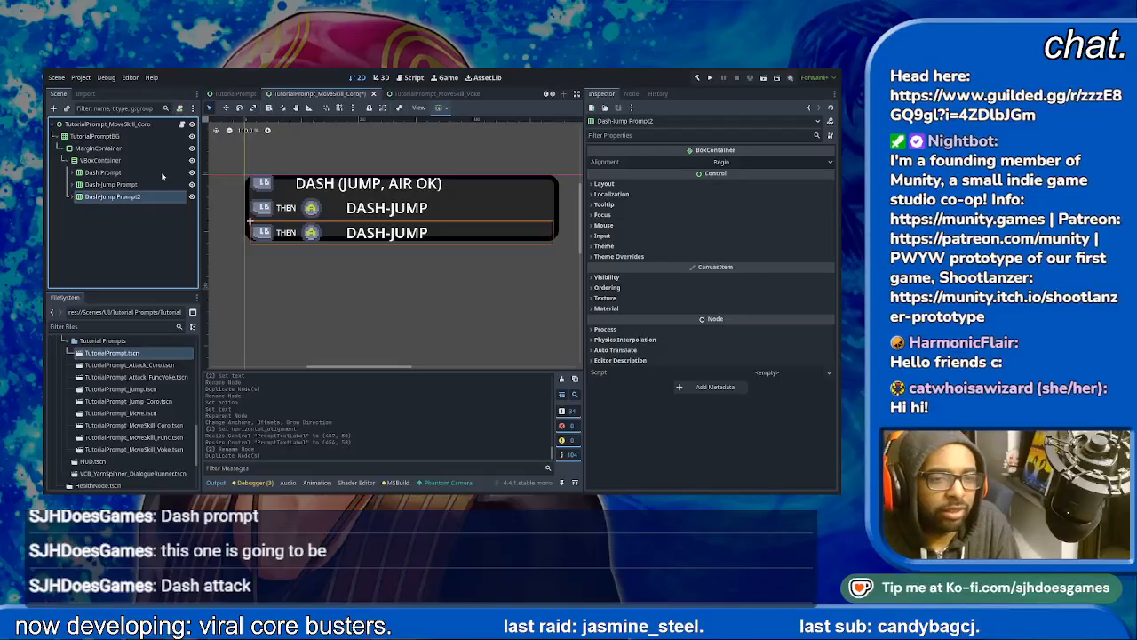
key(Return)
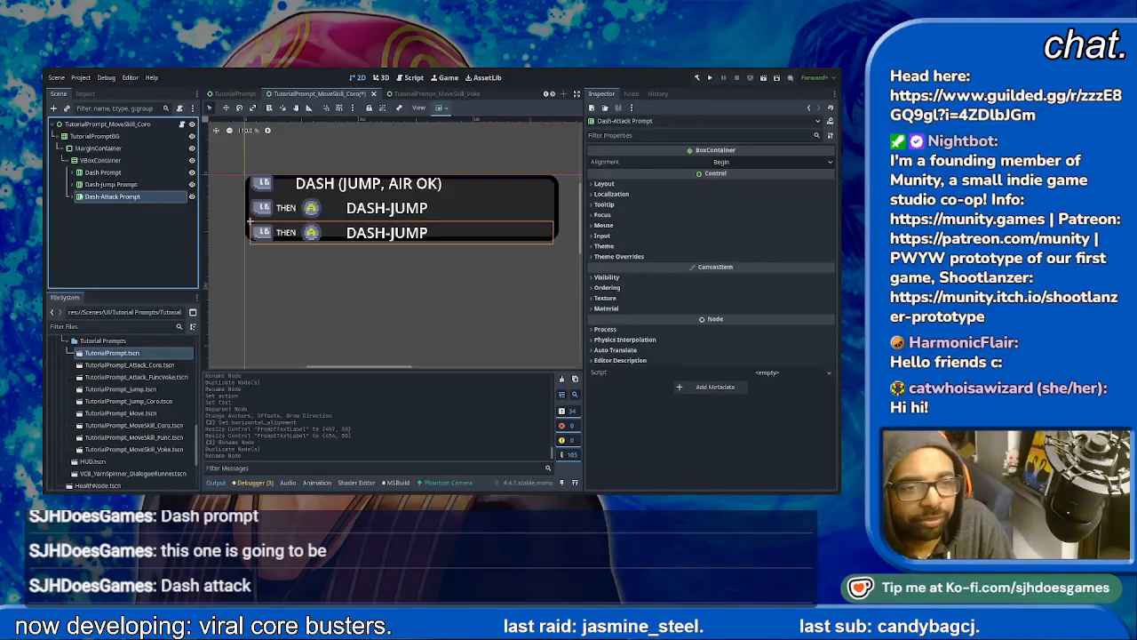
- Change the Dash-Attack Prompt row's label text to DASH-ATTACK
click(73, 197)
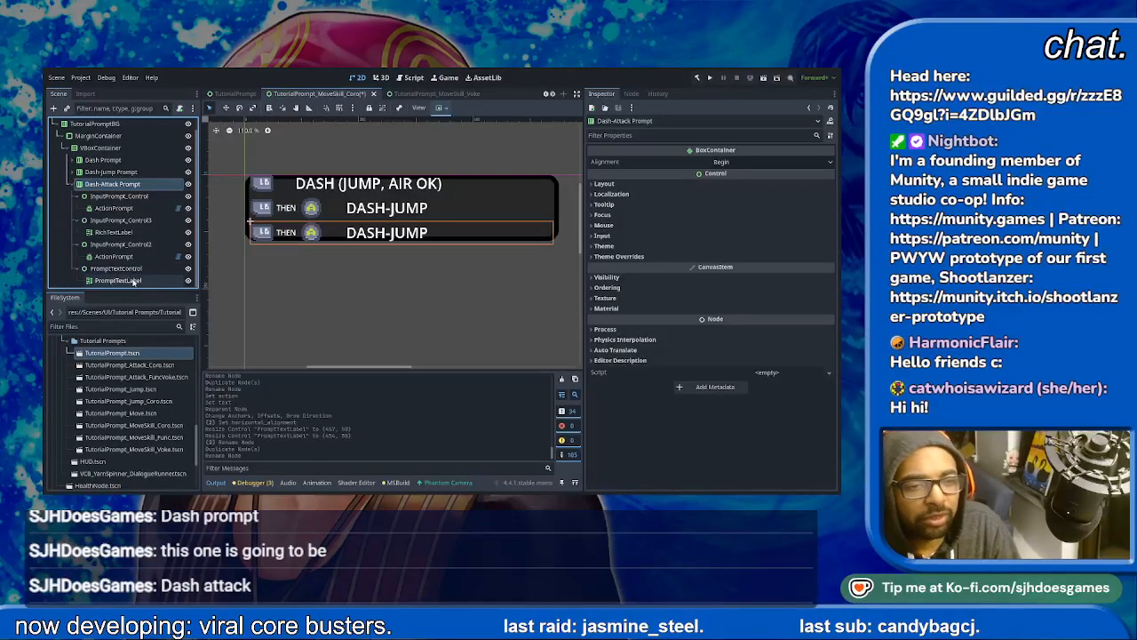
click(134, 280)
click(676, 175)
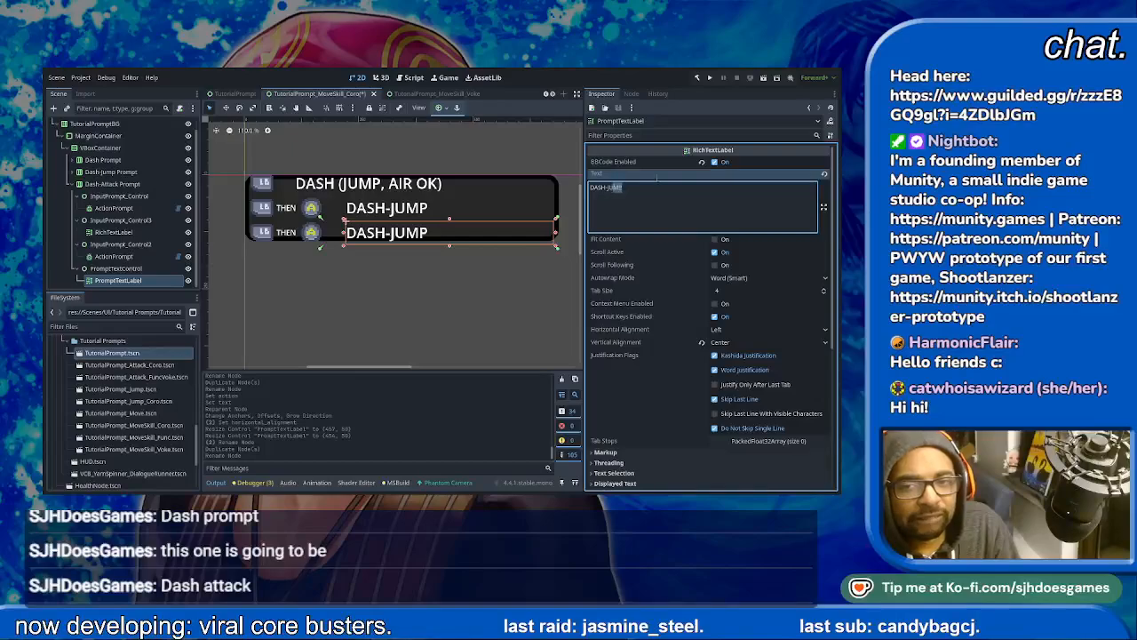
key(ctrl+shift+Left)
text(ATTACK)
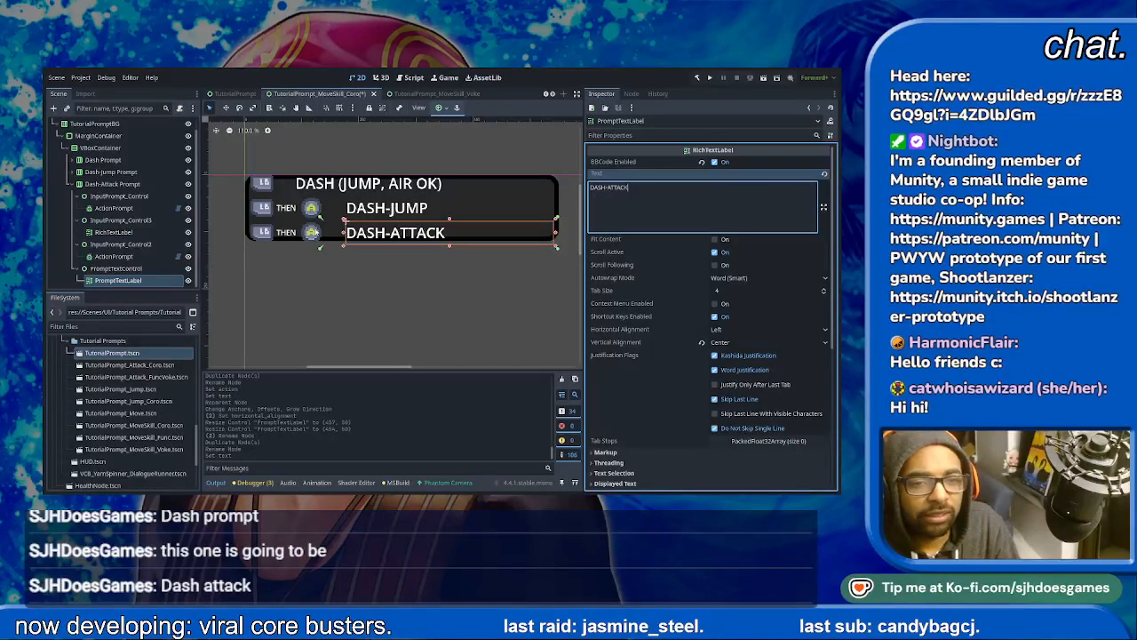
- Set the action of the Dash-Attack Prompt row's second ActionPrompt, after THEN, to the attack action
click(311, 233)
click(759, 173)
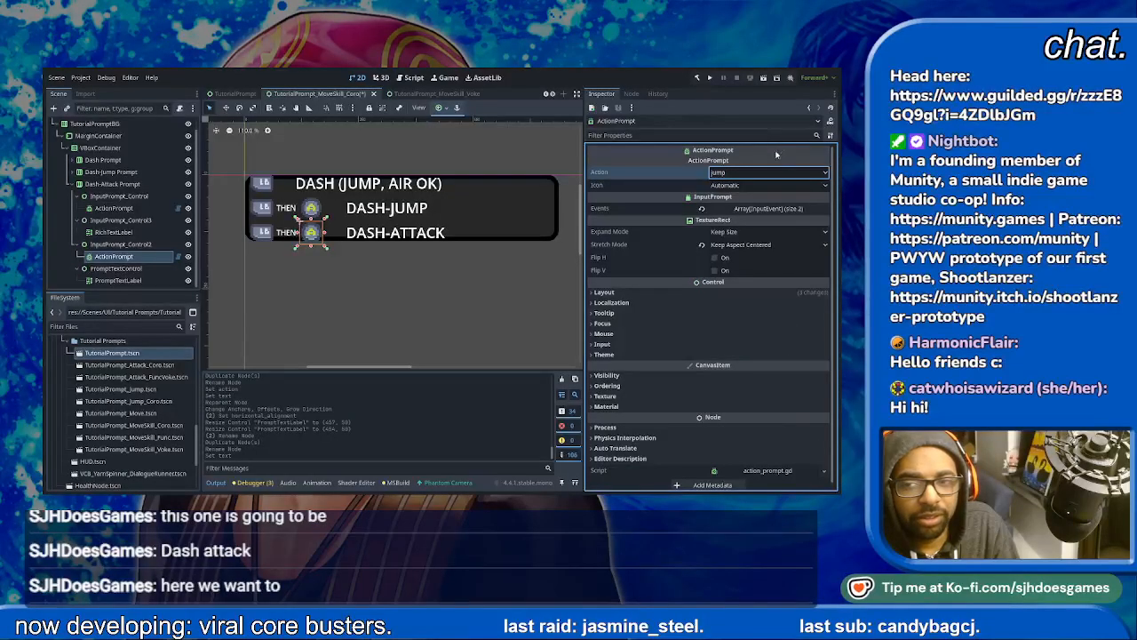
click(722, 484)
click(423, 314)
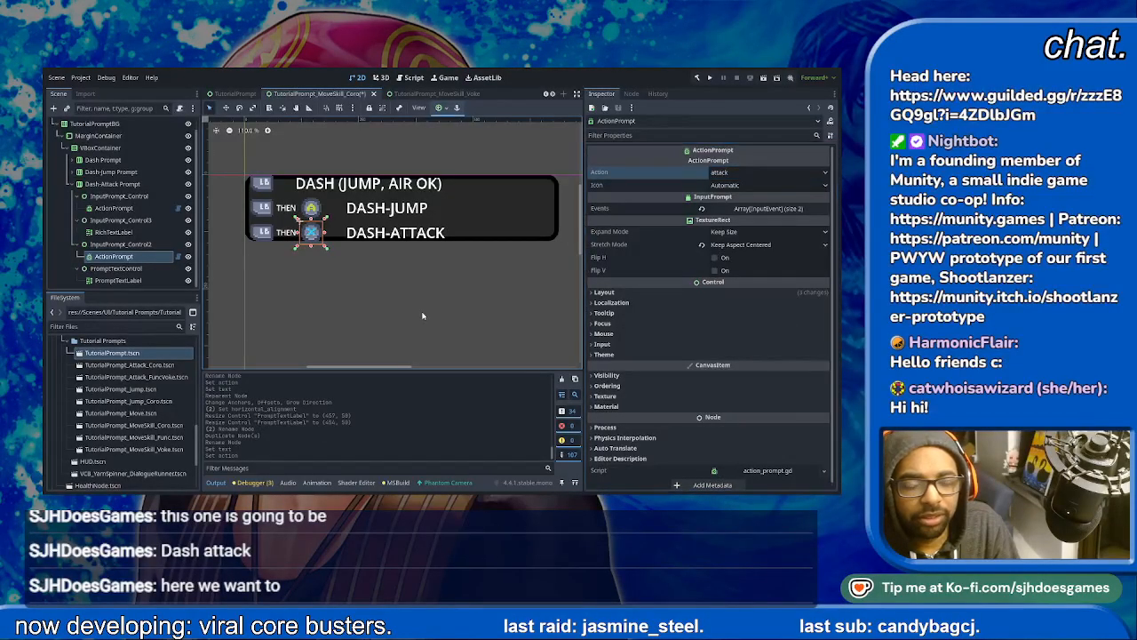
- Try to make the MarginContainer taller by extending its lower edge
click(74, 184)
click(75, 160)
click(98, 147)
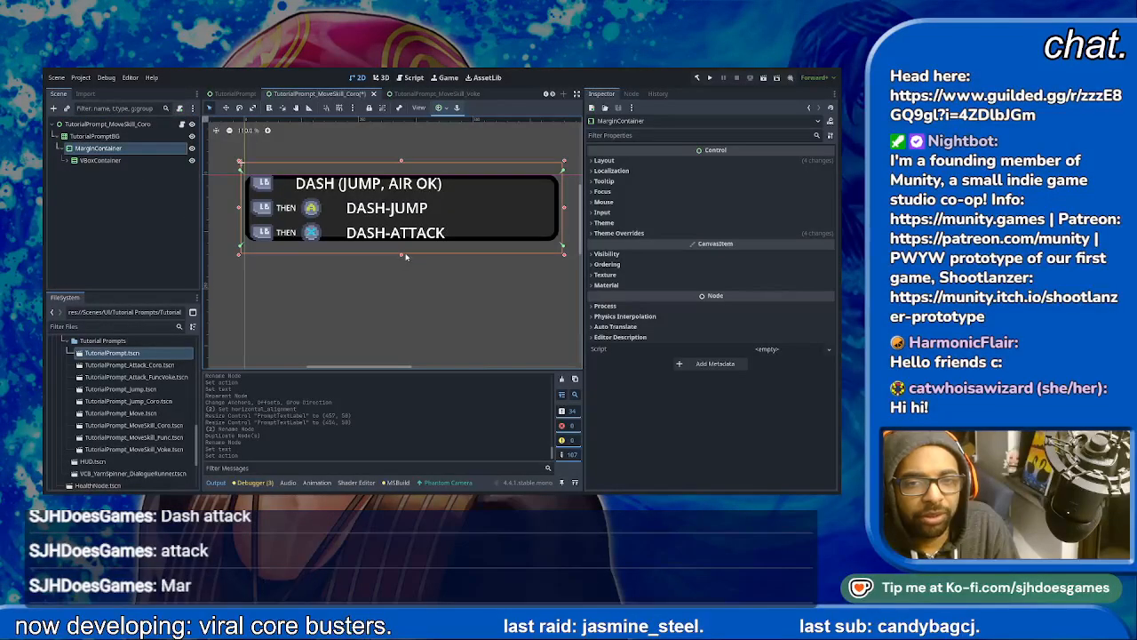
drag(400, 256, 401, 262)
key(ctrl+z)
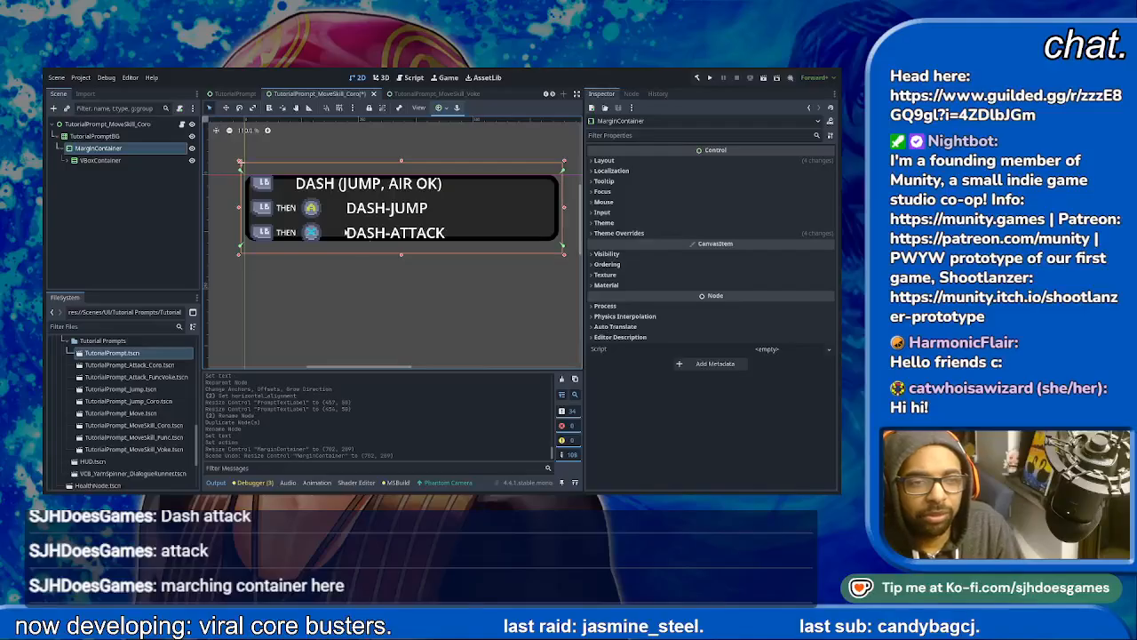
- Resize the TutorialPromptBG background to about 580 by 227 px to fit the three prompt rows
click(94, 136)
drag(401, 240, 396, 275)
drag(396, 276, 396, 280)
click(133, 149)
click(122, 138)
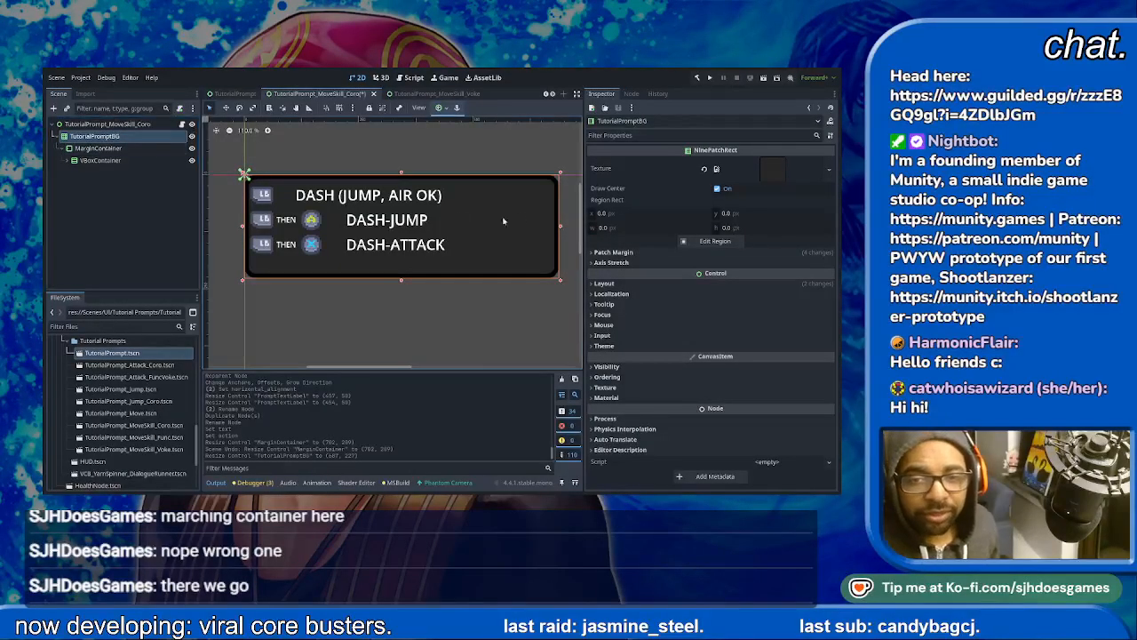
drag(562, 229, 510, 223)
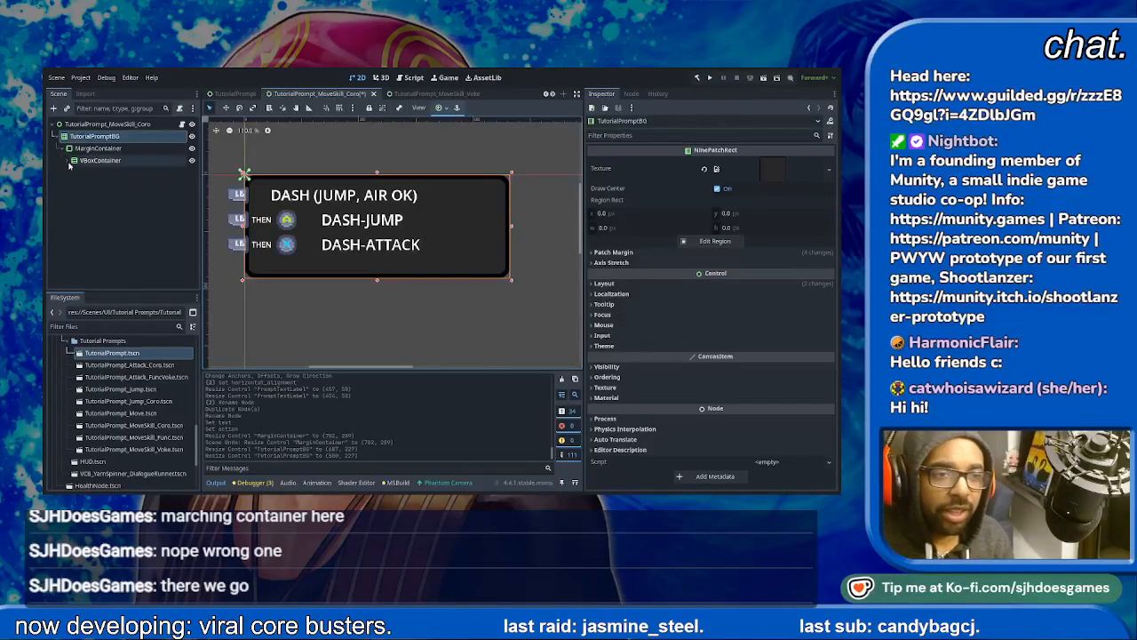
- Examine the child nodes of the Dash Prompt and Dash-Jump Prompt rows to find which one is too wide
click(69, 161)
click(68, 162)
click(73, 173)
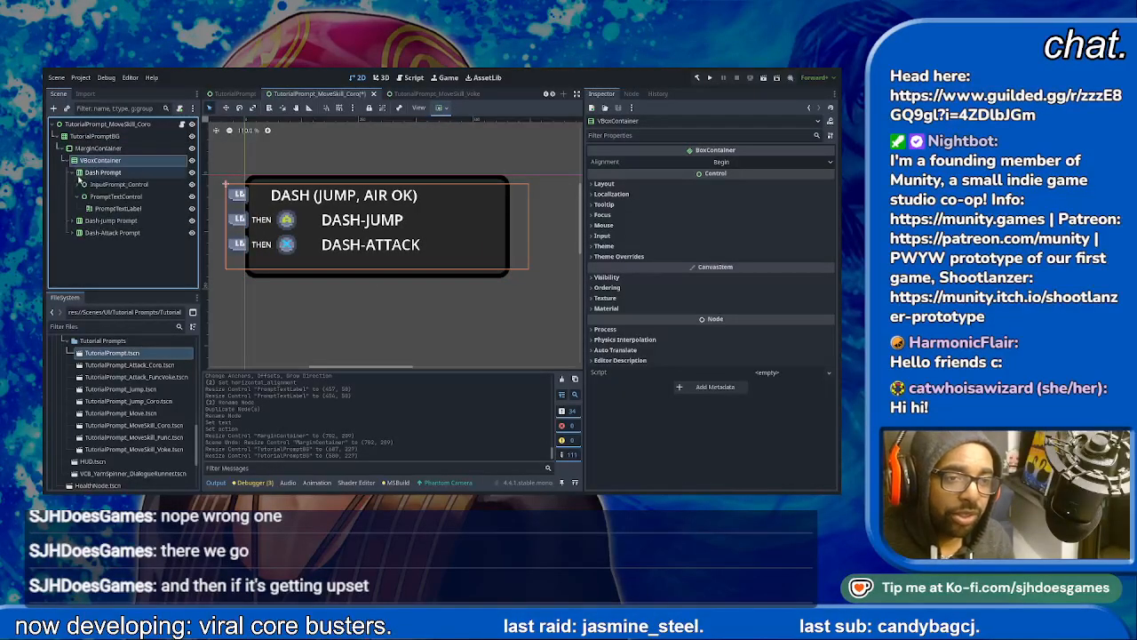
click(86, 184)
click(74, 185)
click(78, 185)
click(118, 196)
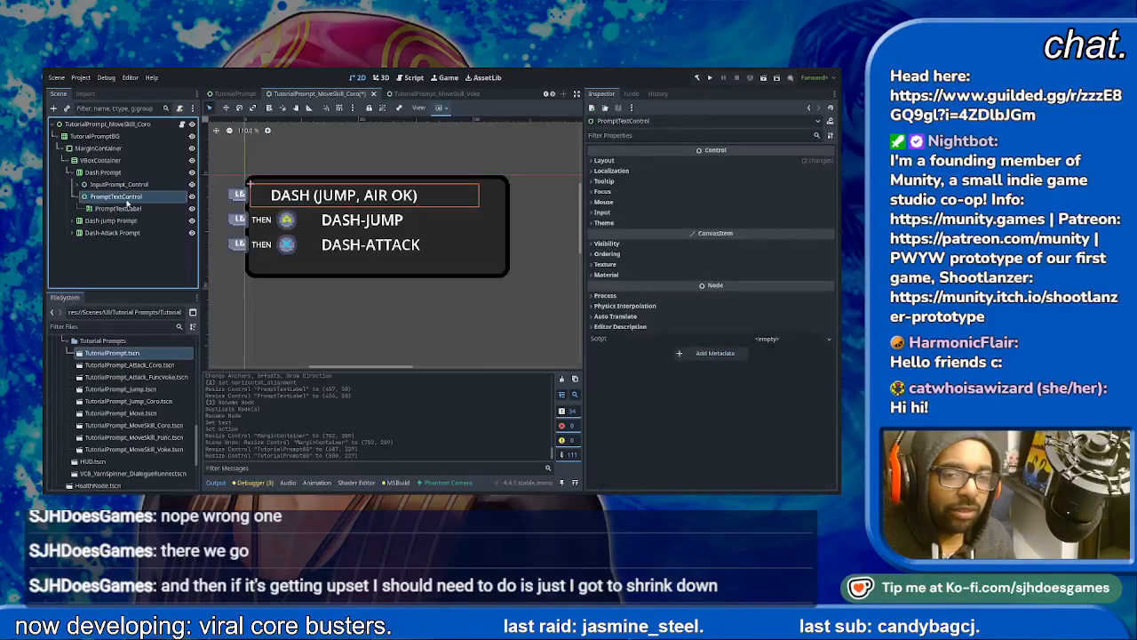
click(123, 220)
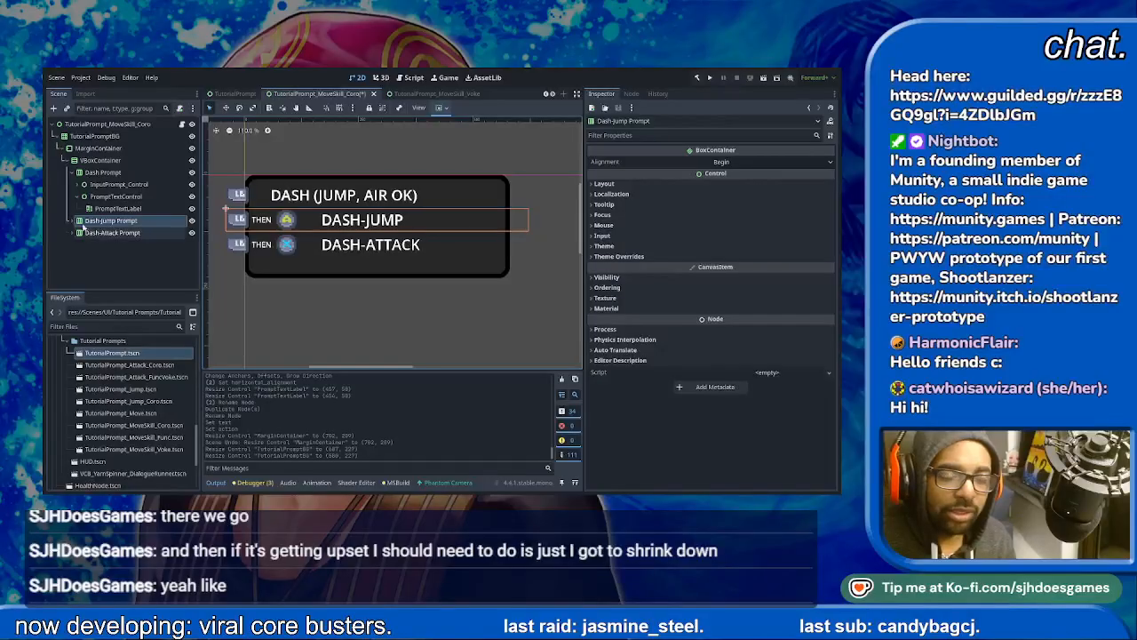
click(73, 220)
click(124, 222)
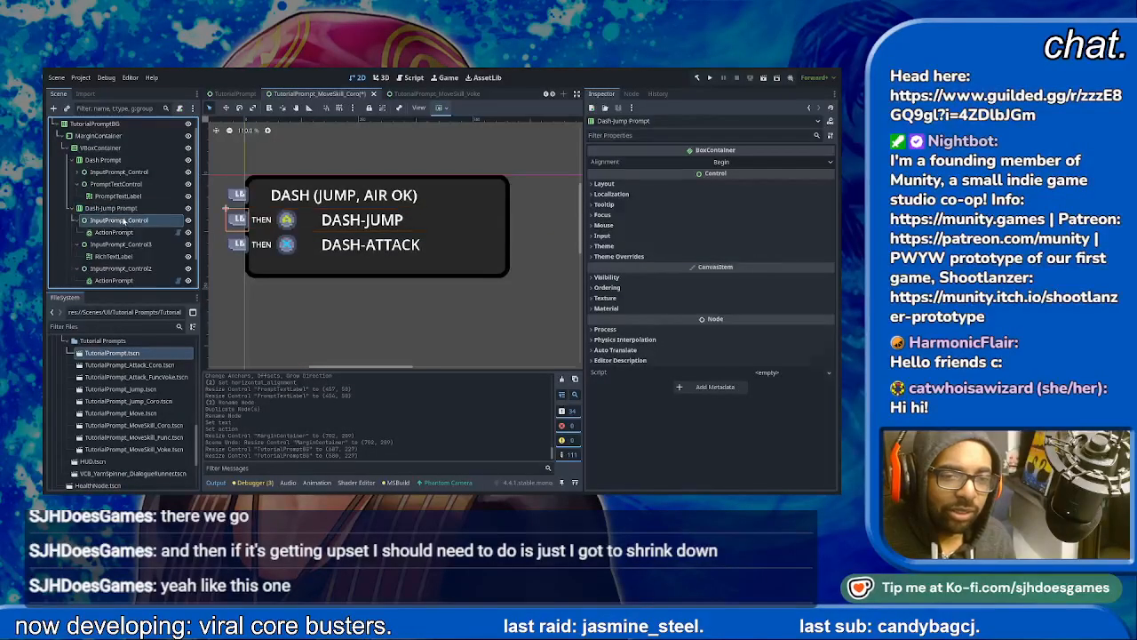
click(114, 256)
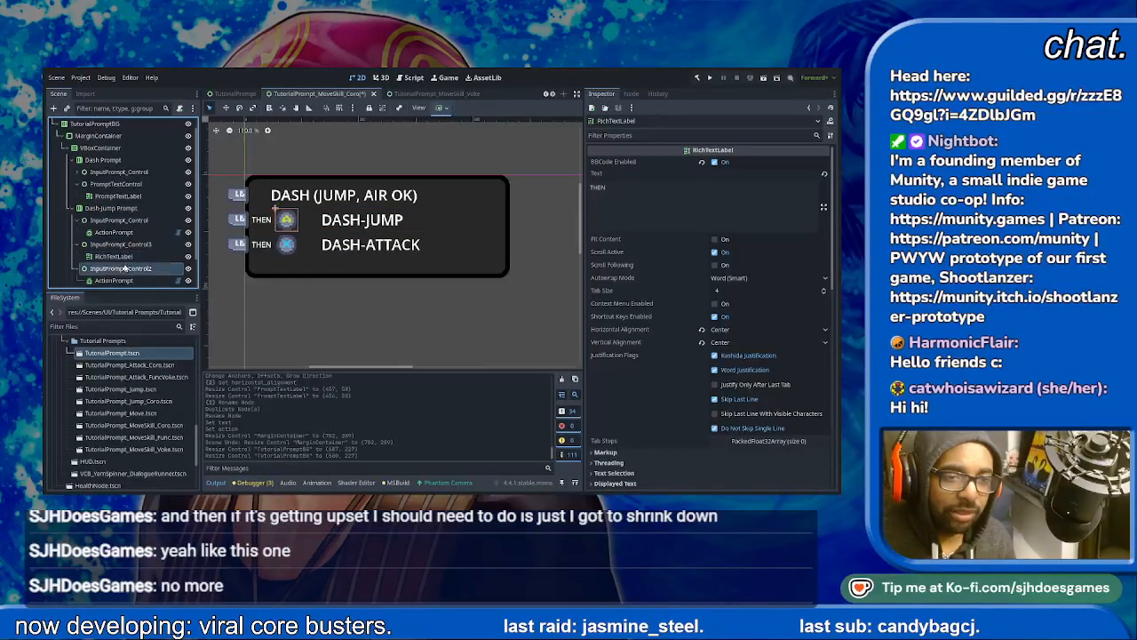
scroll(133, 270, down, 2)
click(139, 246)
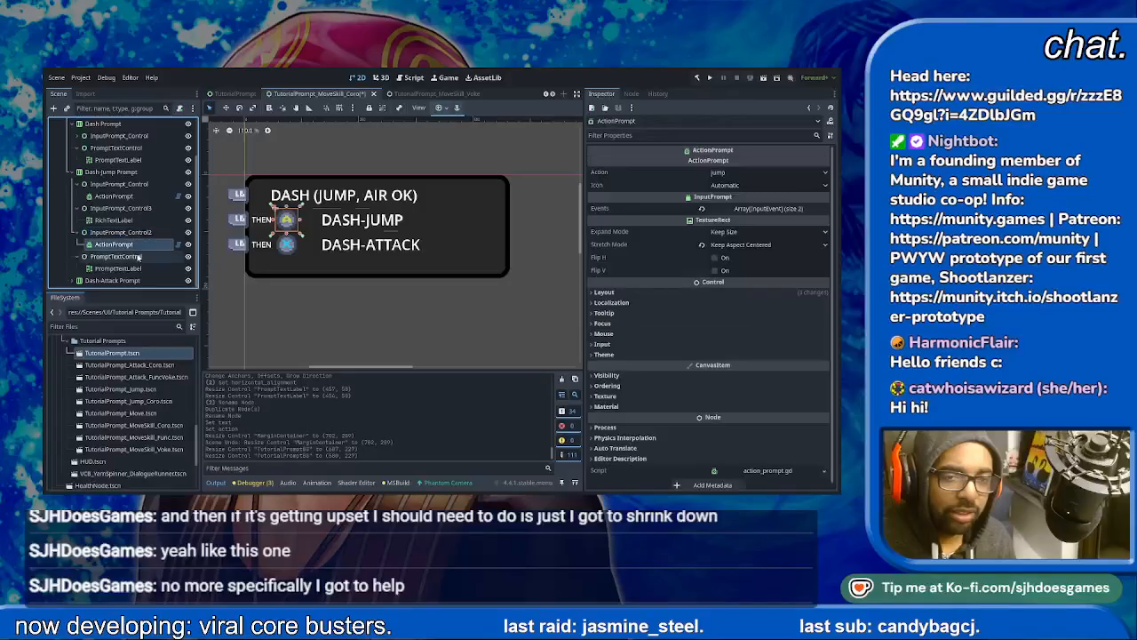
click(138, 257)
- Narrow the DASH-JUMP label and set the custom minimum width of its parent PromptTextControl to 400 px
click(151, 269)
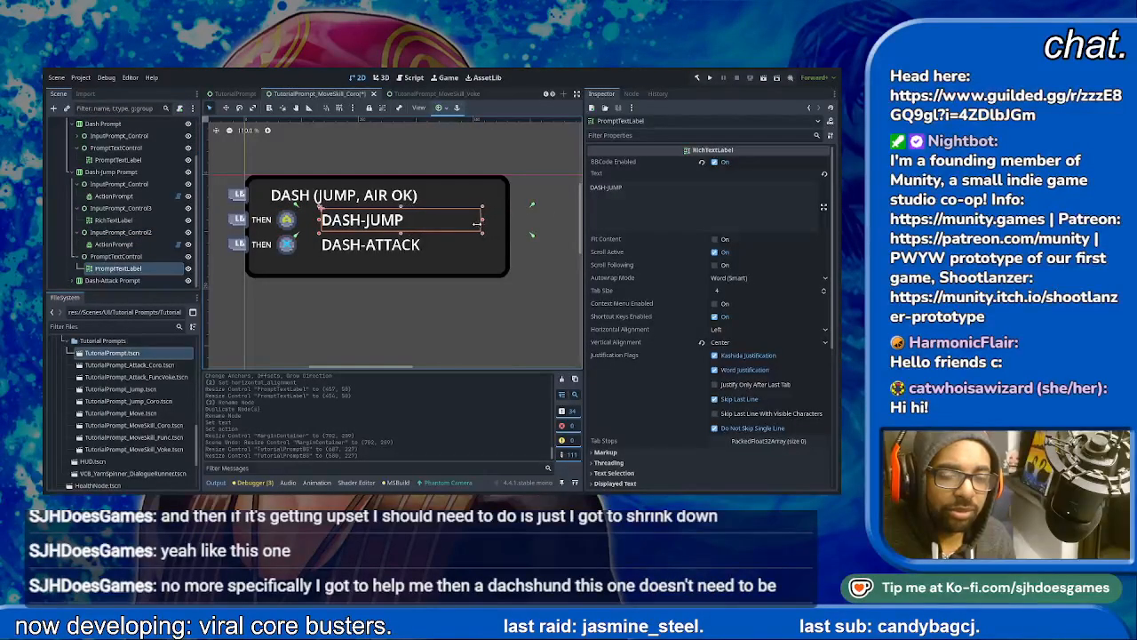
drag(478, 224, 478, 229)
click(116, 257)
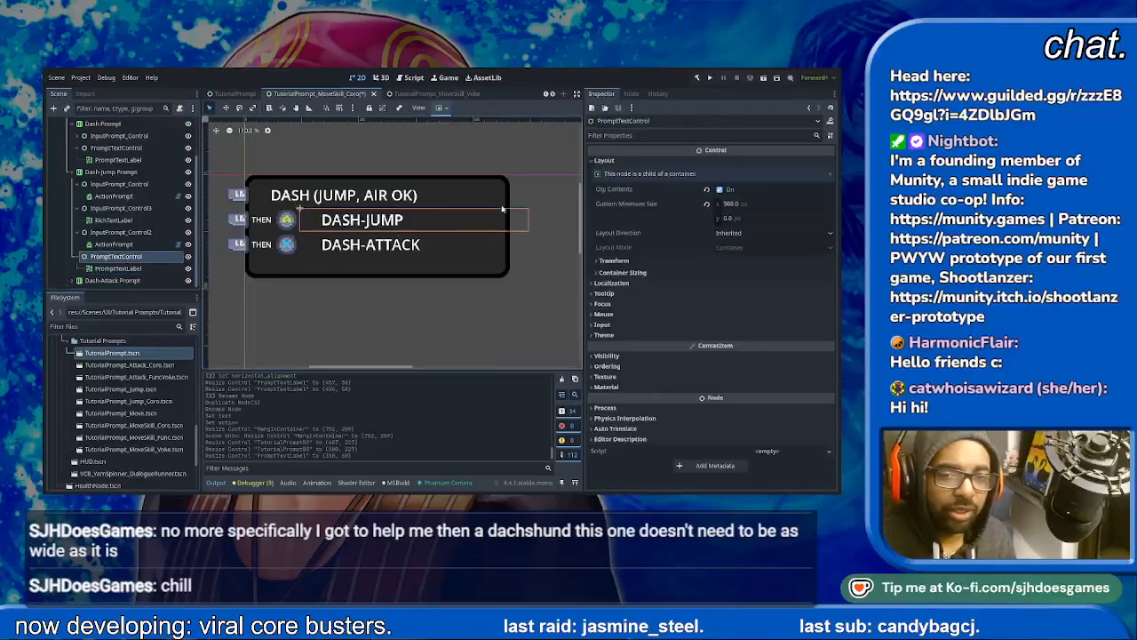
drag(740, 204, 709, 204)
click(760, 204)
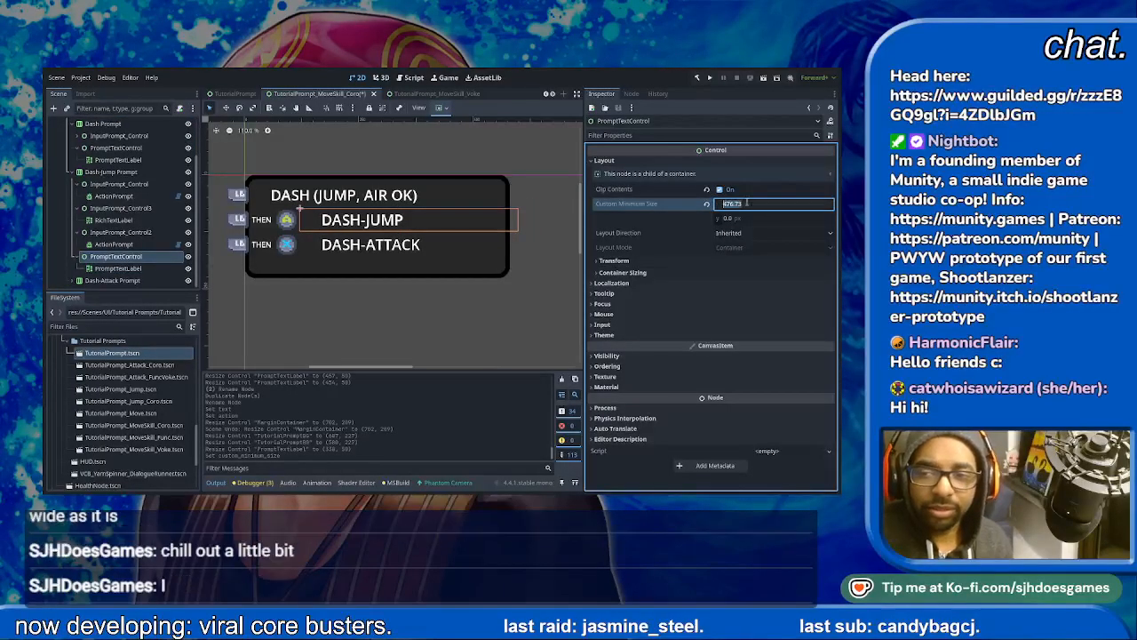
text(400)
key(Return)
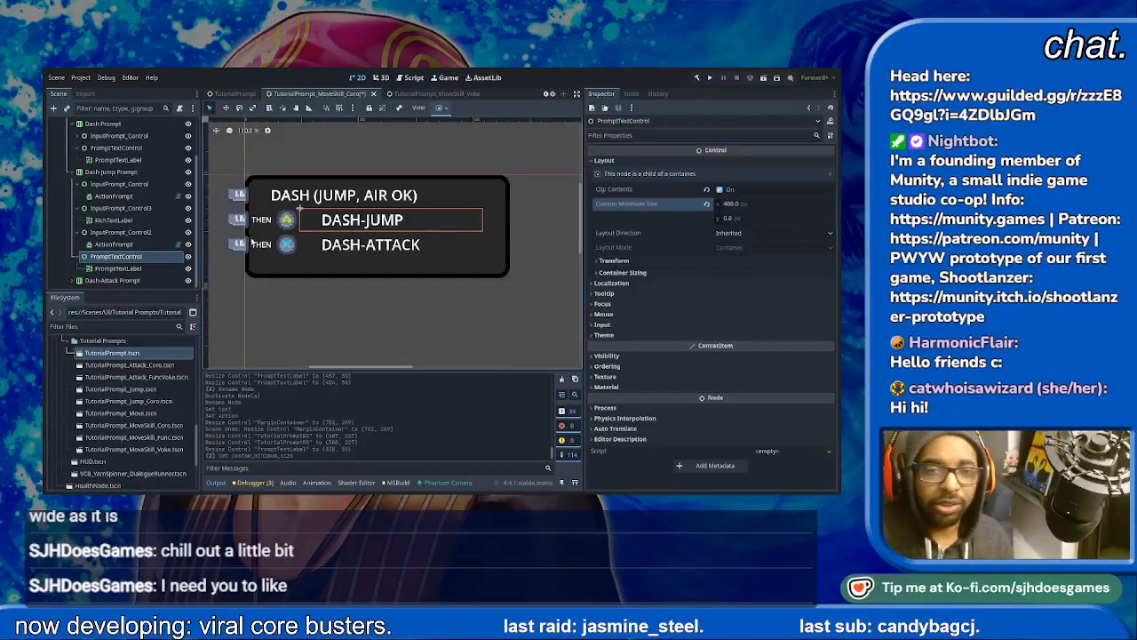
- Set the custom minimum width of the Dash-Attack Prompt row's PromptTextControl to 400 px
click(397, 265)
click(410, 278)
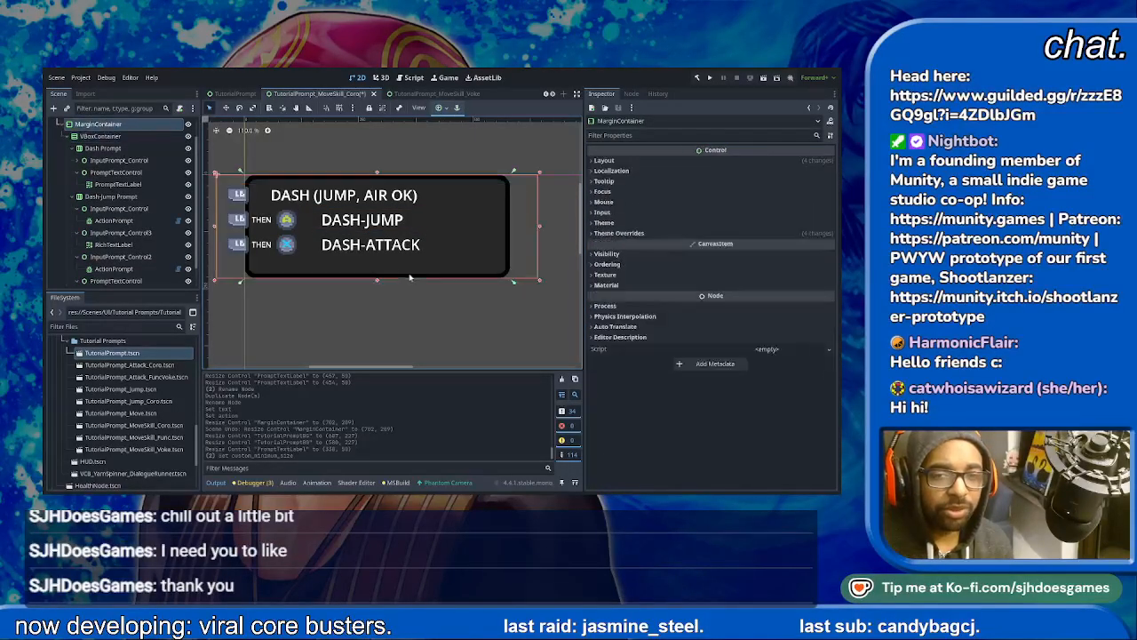
click(132, 281)
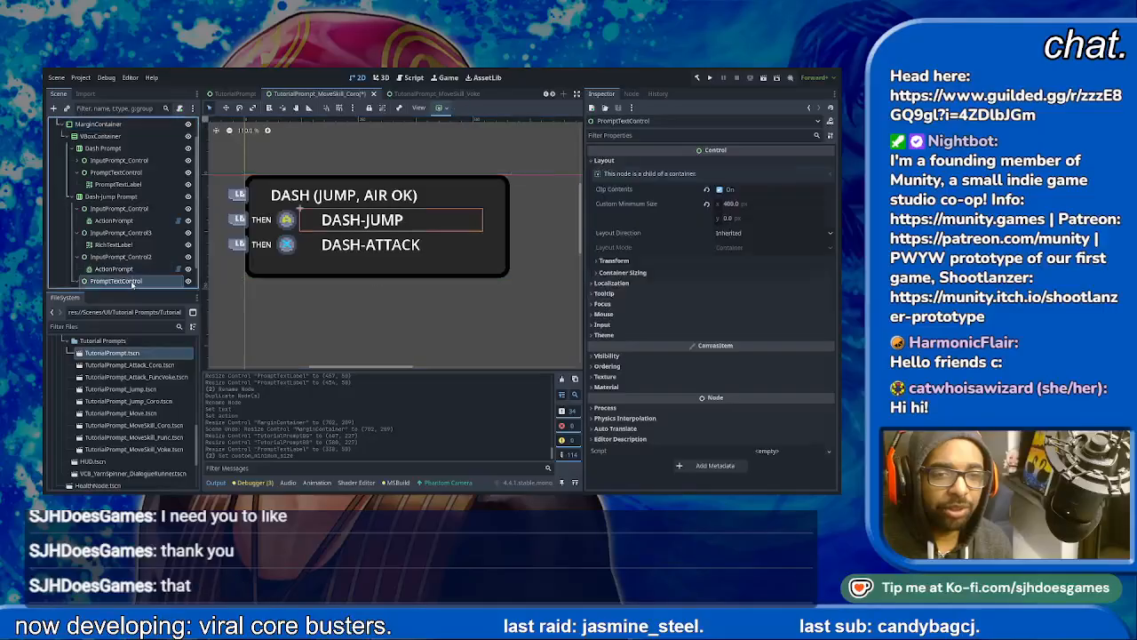
scroll(133, 277, down, 2)
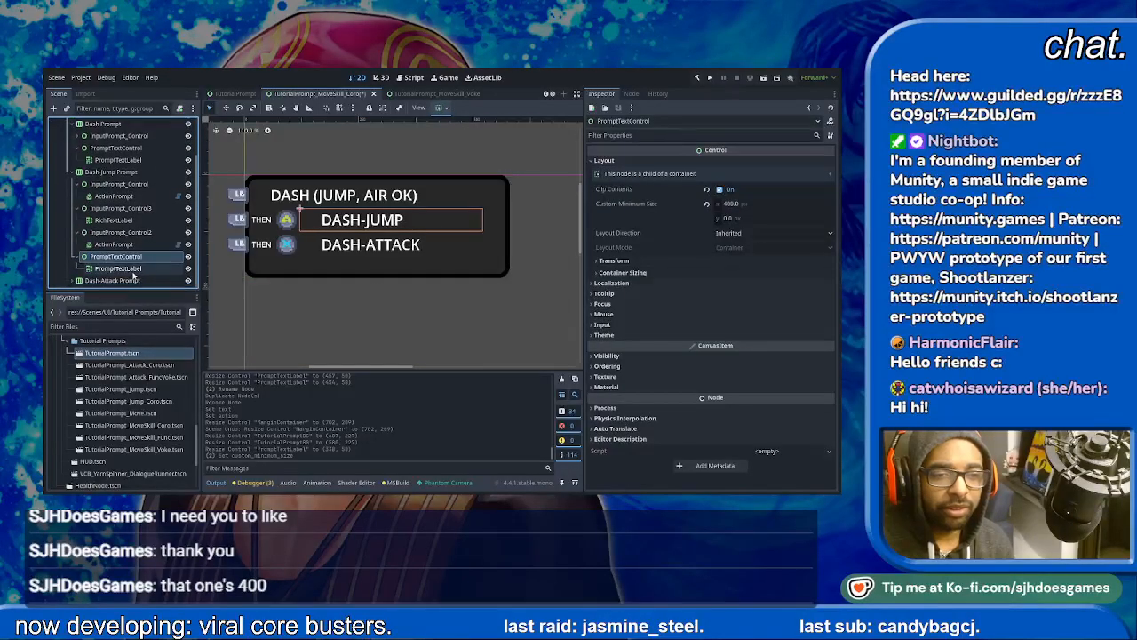
scroll(129, 276, down, 4)
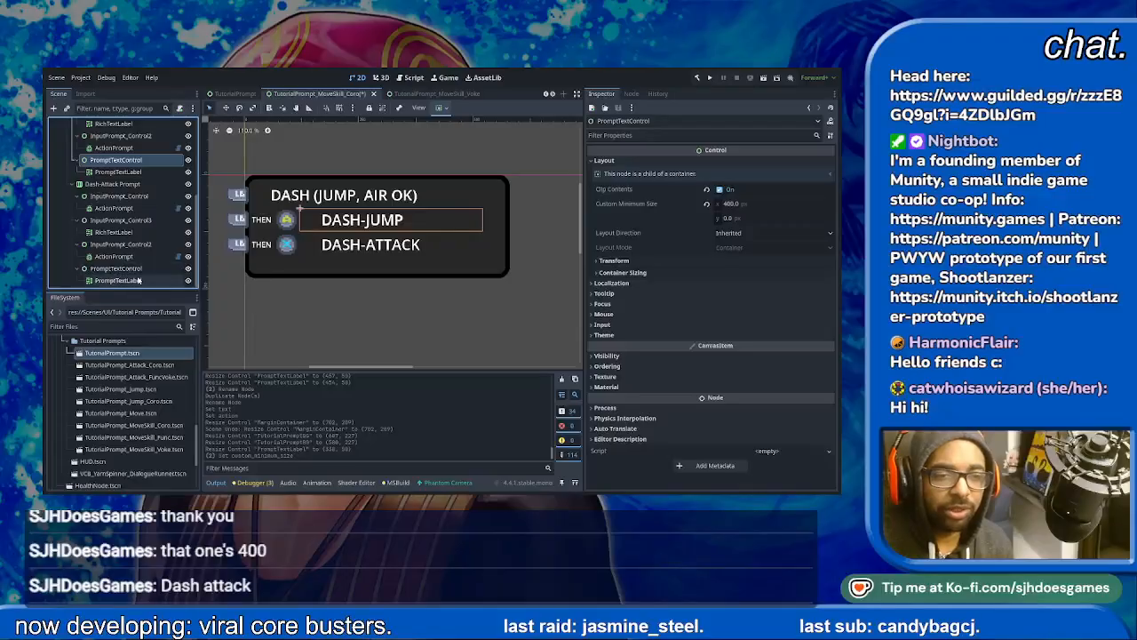
click(135, 280)
click(134, 269)
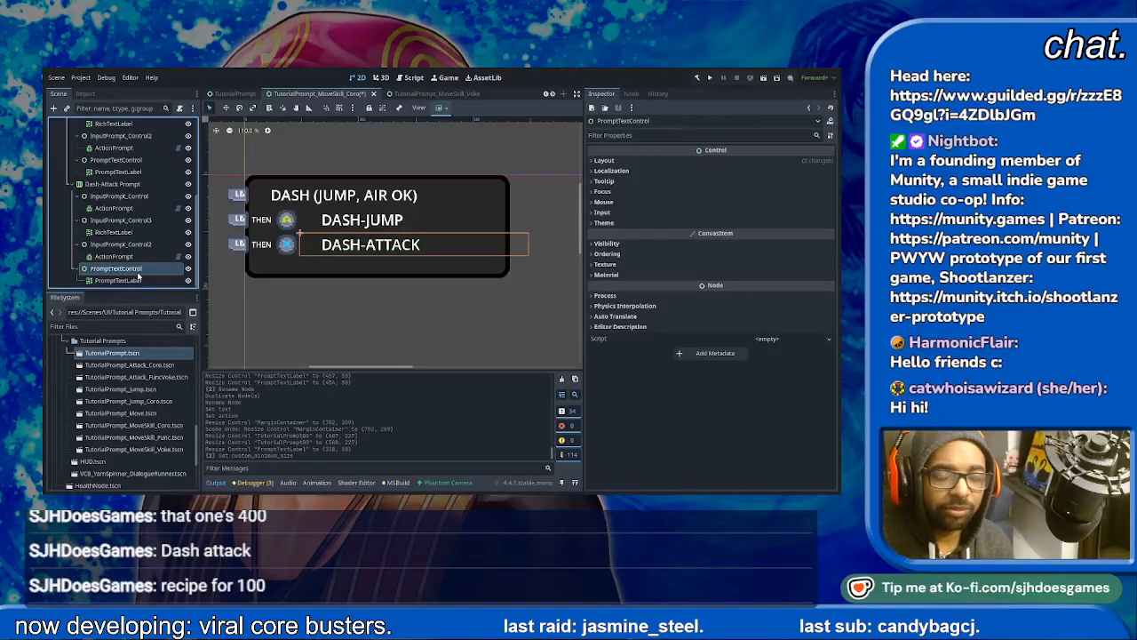
click(604, 160)
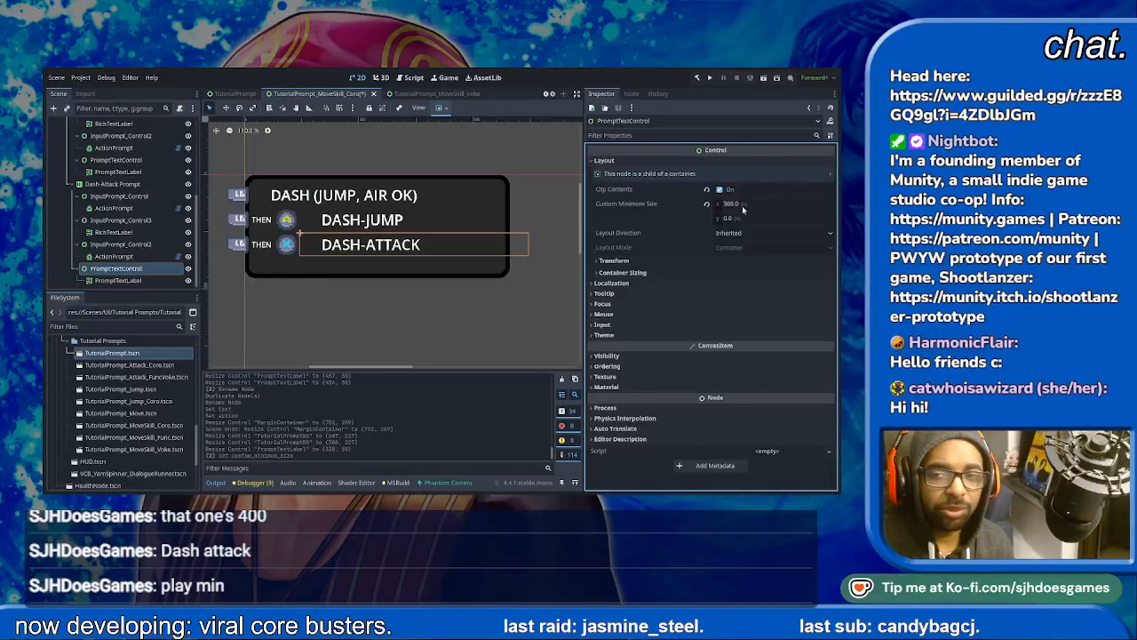
click(777, 203)
text(400)
key(Return)
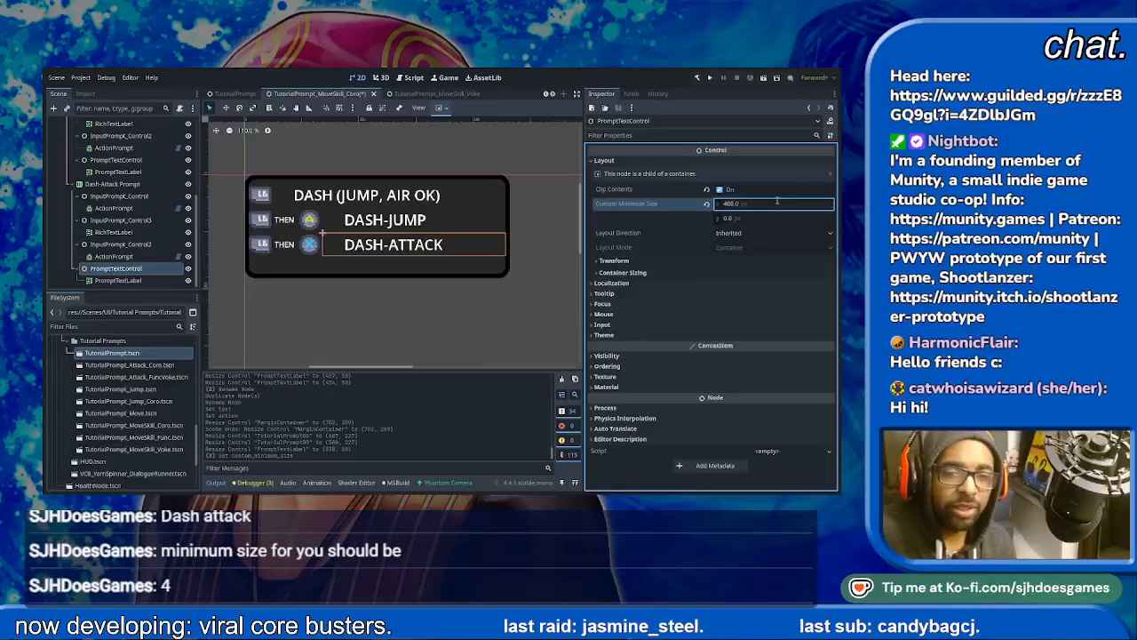
- Reduce the custom minimum width of the Dash-Attack Prompt row's PromptTextControl to 375 px
text(3)
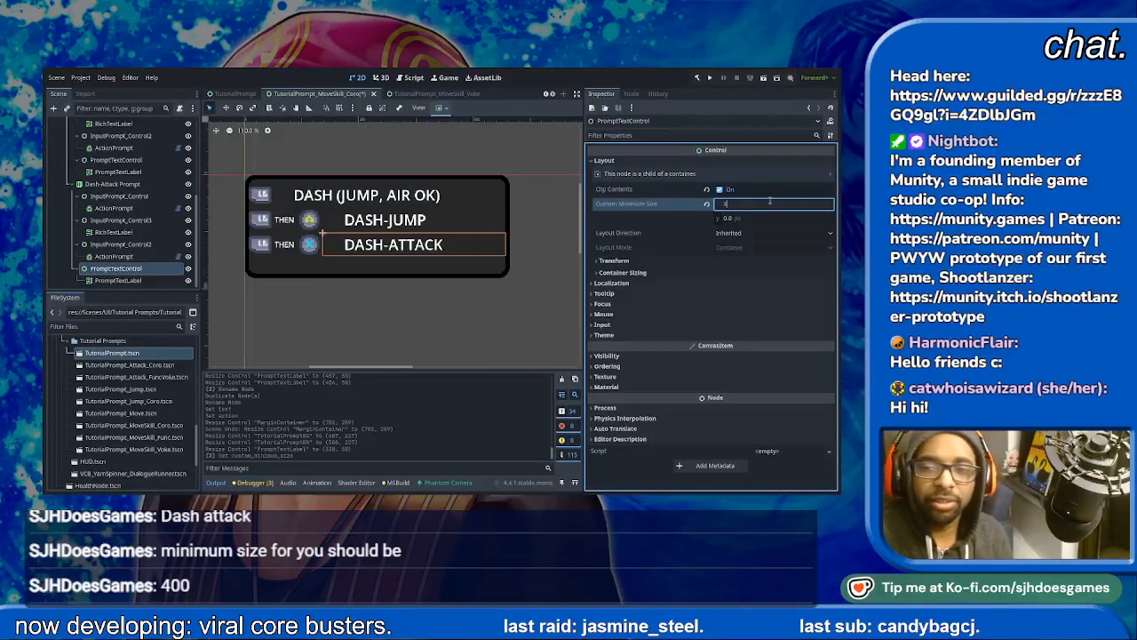
text(55)
key(Return)
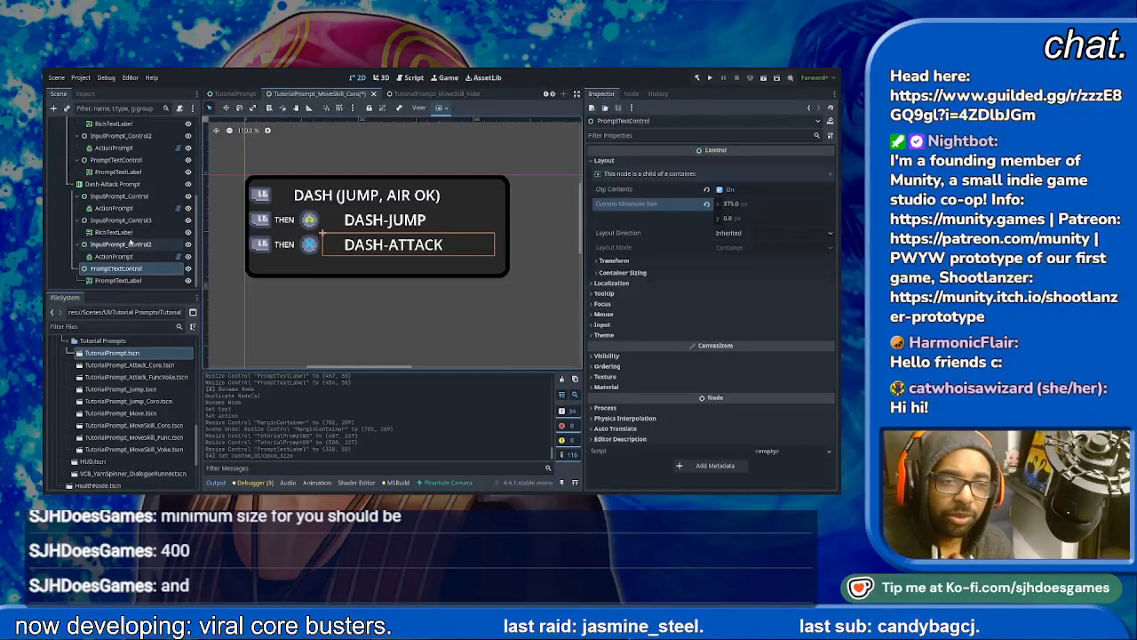
- Anchor the DASH-JUMP label so that it fills its whole parent PromptTextControl
click(133, 222)
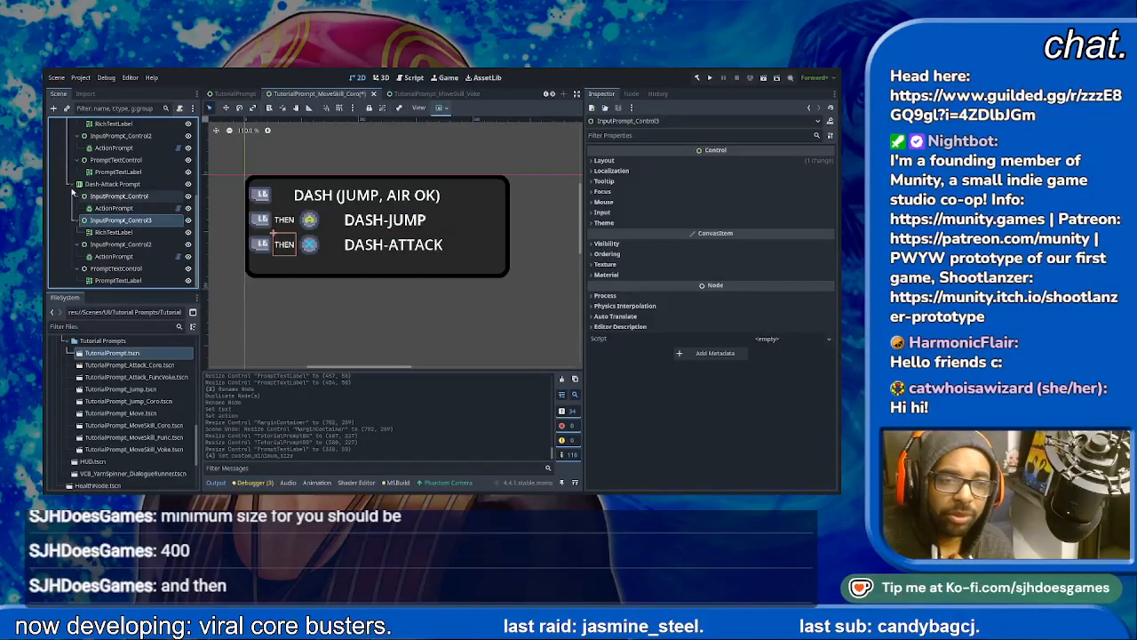
scroll(133, 223, up, 3)
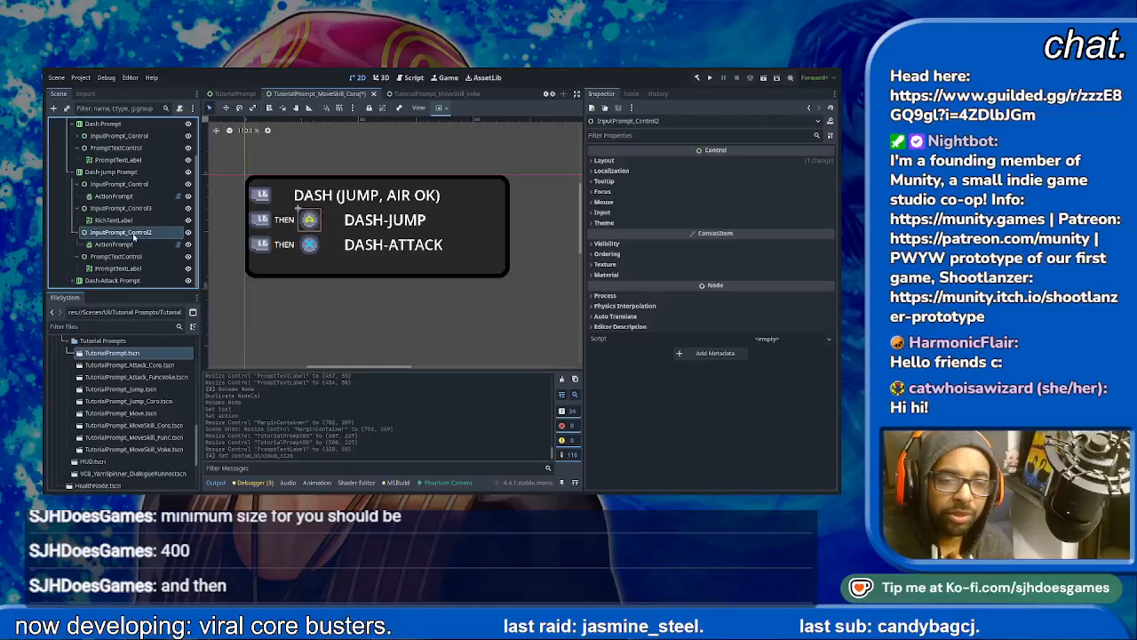
click(382, 222)
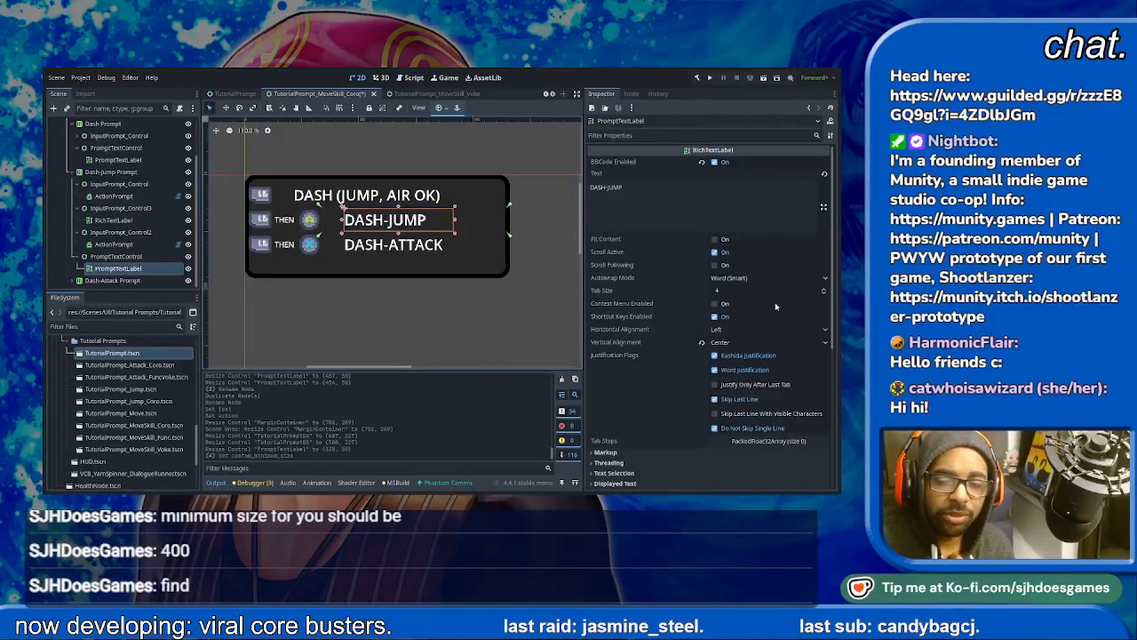
click(490, 188)
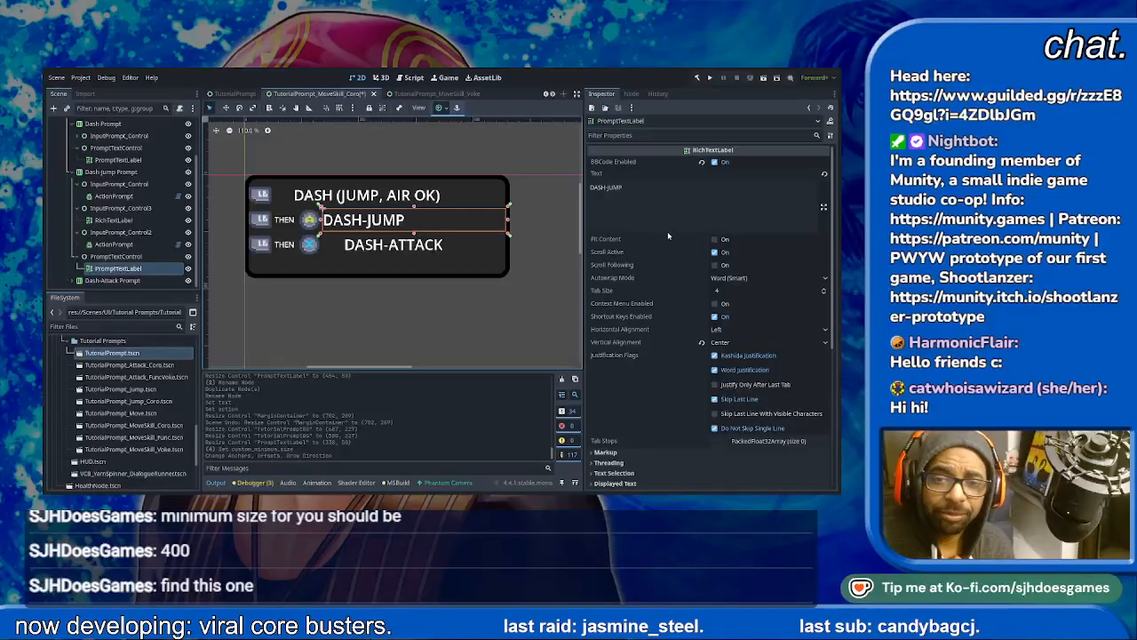
- Set the custom minimum width of the Dash-Jump Prompt row's PromptTextControl to 375 px
click(115, 256)
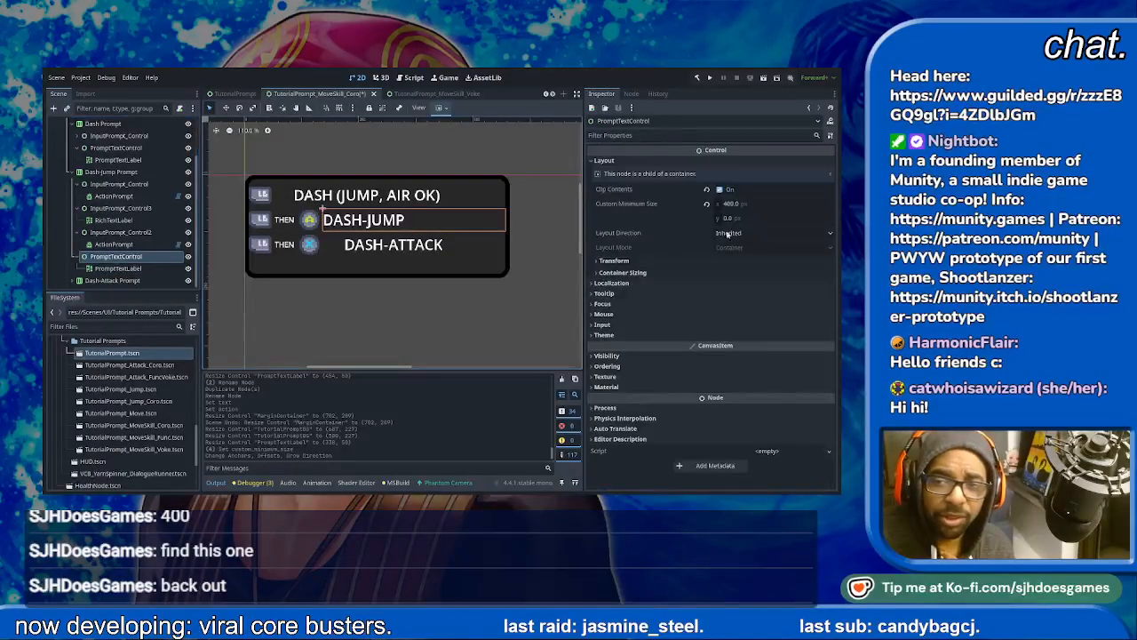
click(761, 204)
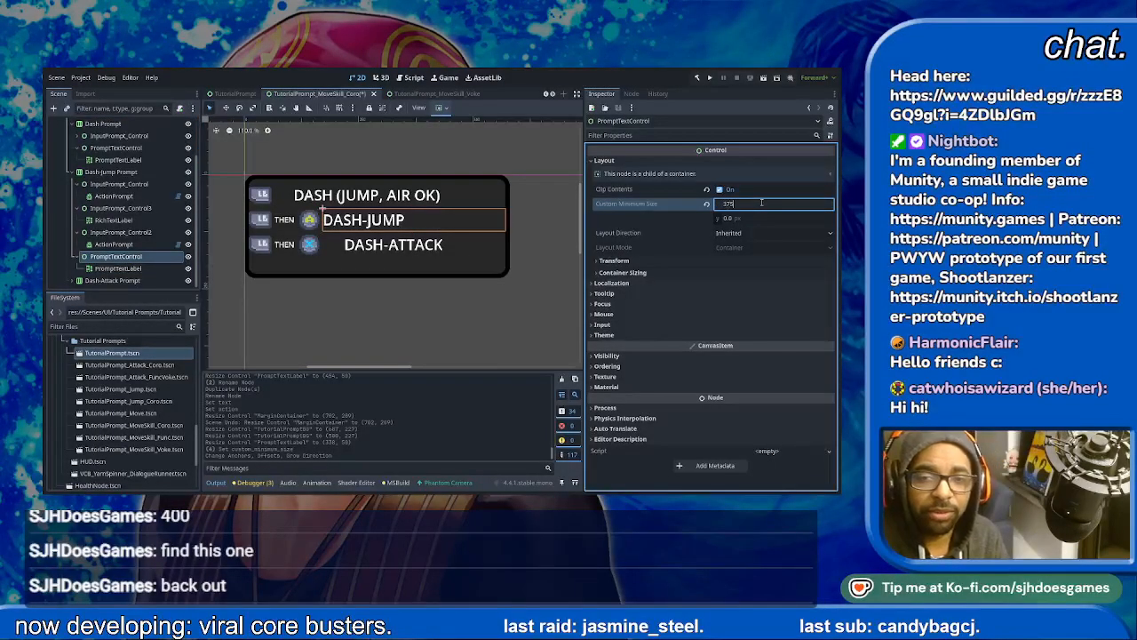
key(Return)
click(417, 319)
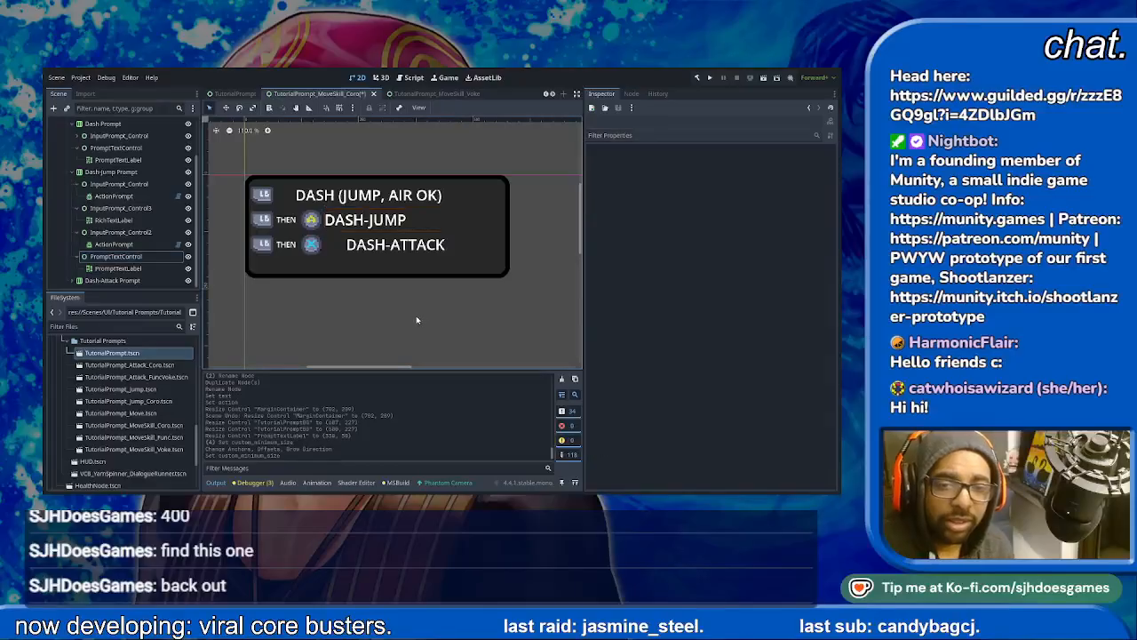
- Pull in the left edge of the DASH-JUMP label to line its text up with DASH-ATTACK below
click(377, 227)
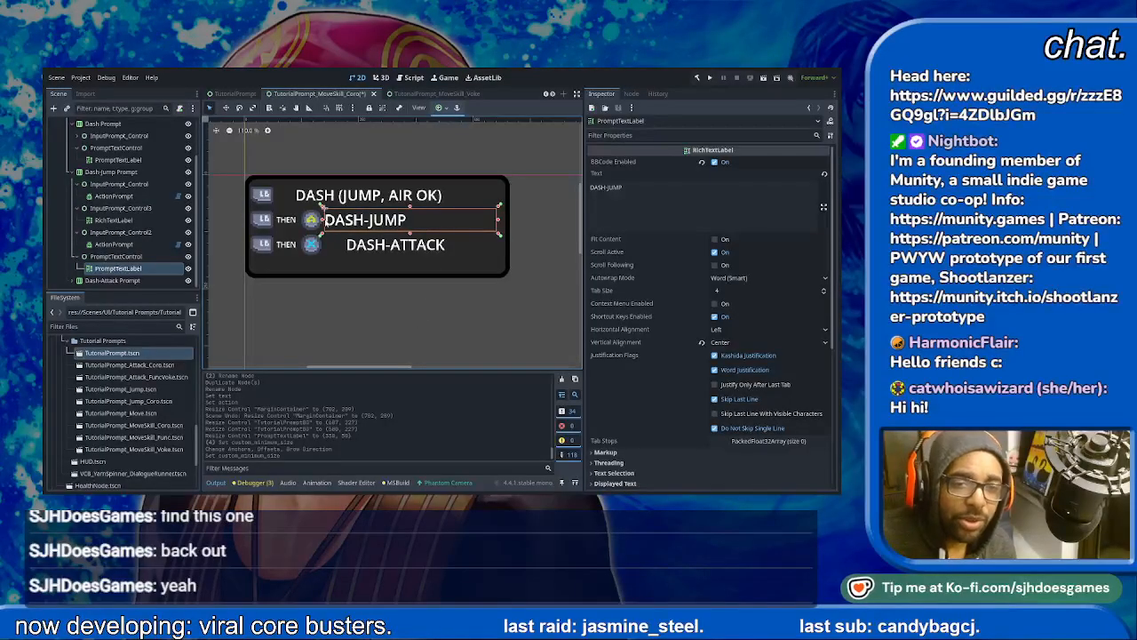
drag(322, 220, 342, 219)
click(375, 248)
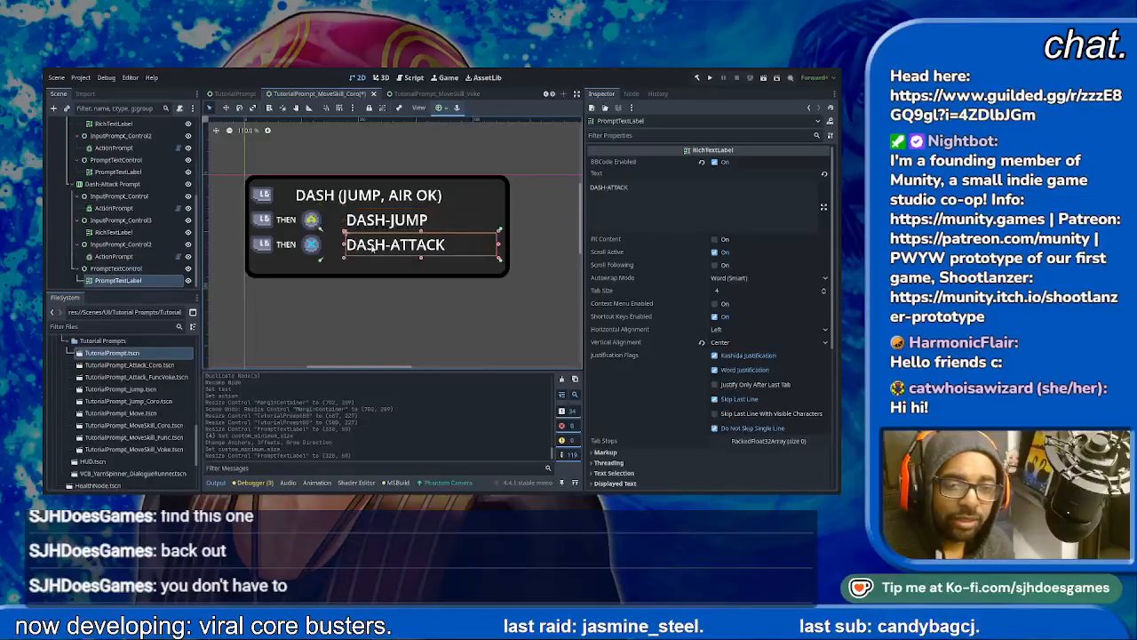
click(369, 219)
click(384, 245)
click(455, 325)
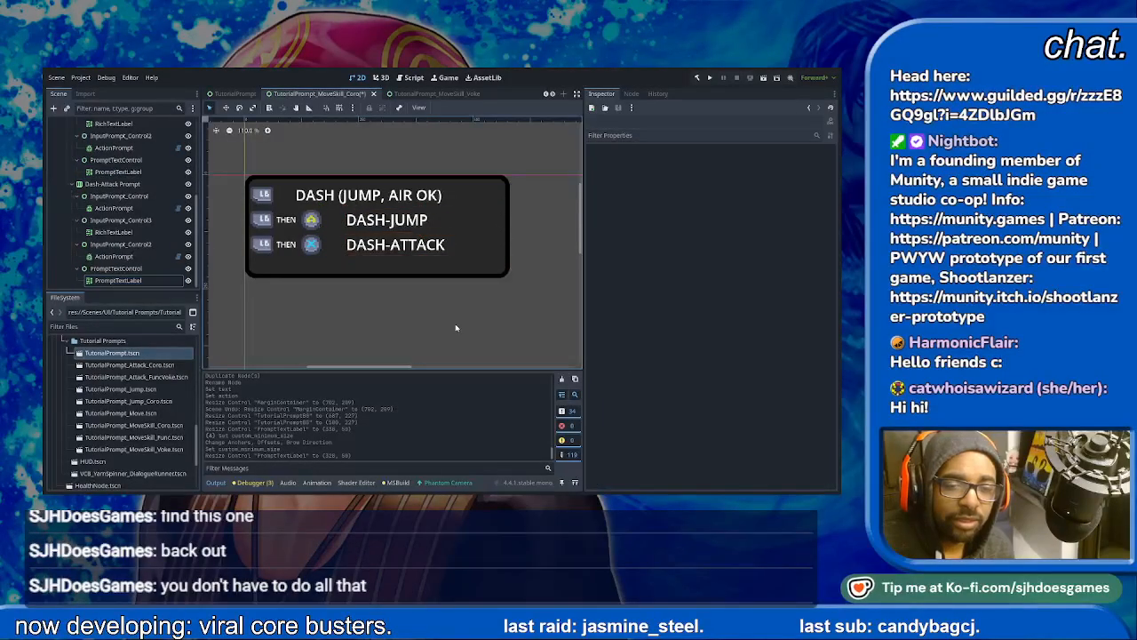
- Try to shorten the MarginContainer by raising its lower edge
click(416, 278)
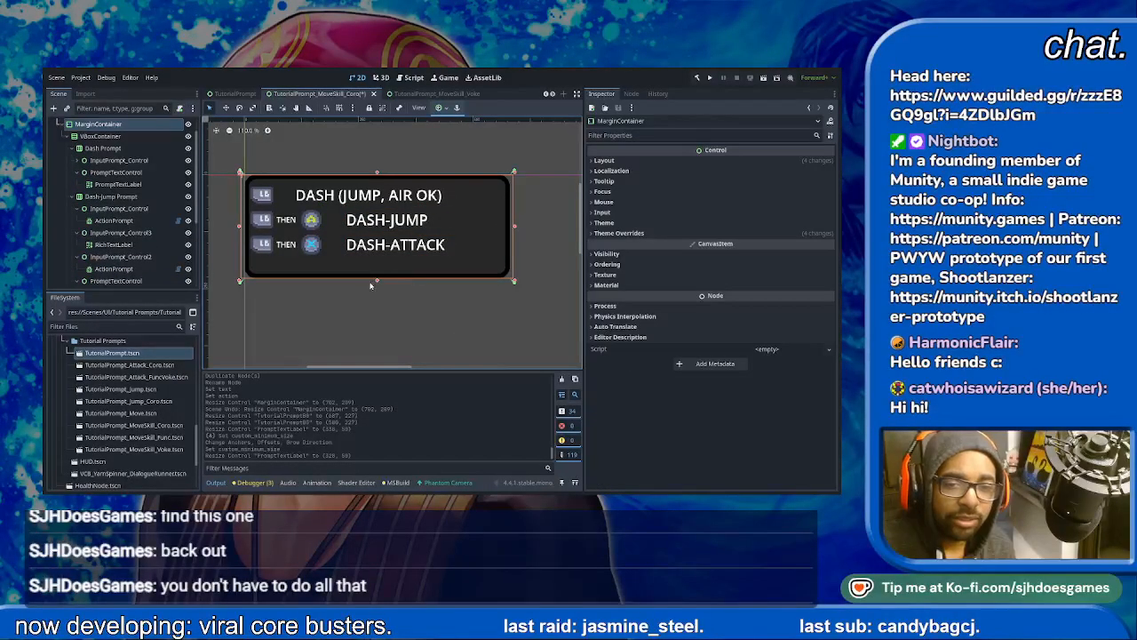
drag(377, 281, 377, 276)
key(ctrl+z)
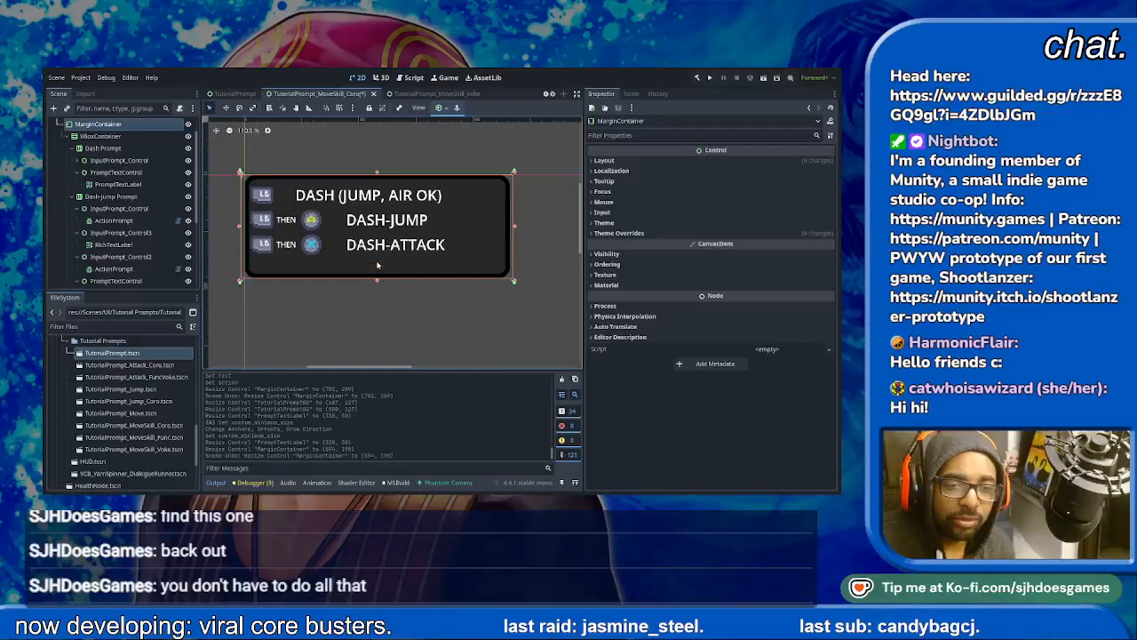
- Resize the TutorialPromptBG background to about 590 by 199 px around the three prompt rows and save the scene
scroll(123, 130, up, 2)
click(121, 136)
mouse_move(372, 278)
mouse_down()
mouse_move(375, 255)
mouse_move(377, 266)
mouse_up()
click(125, 138)
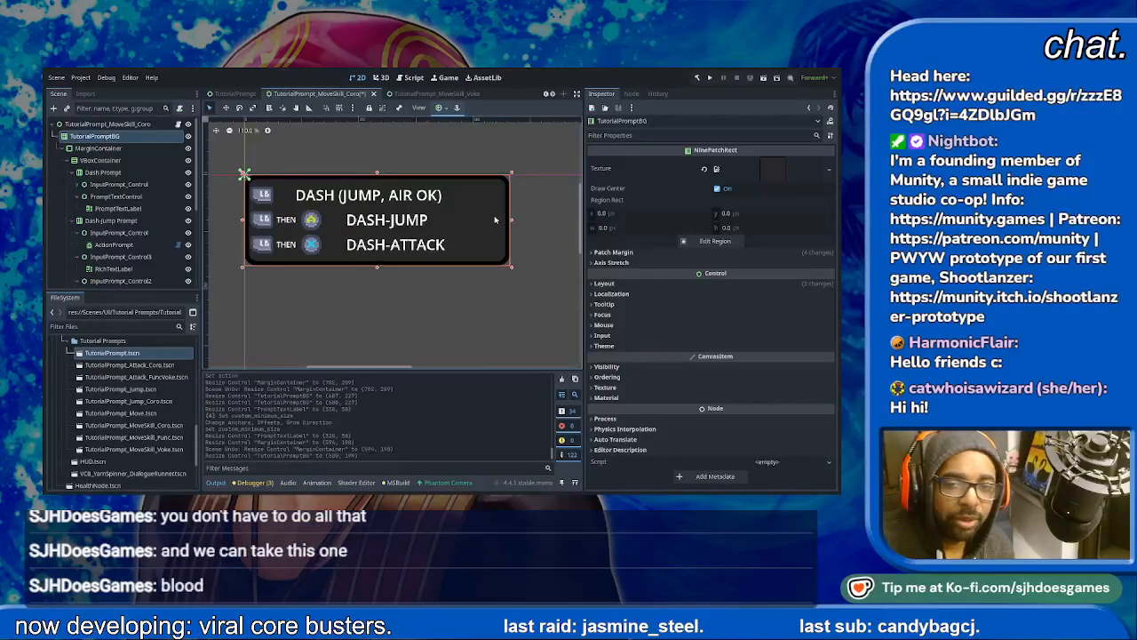
mouse_move(511, 224)
mouse_down()
mouse_move(471, 224)
mouse_move(517, 228)
mouse_up()
key(ctrl+s)
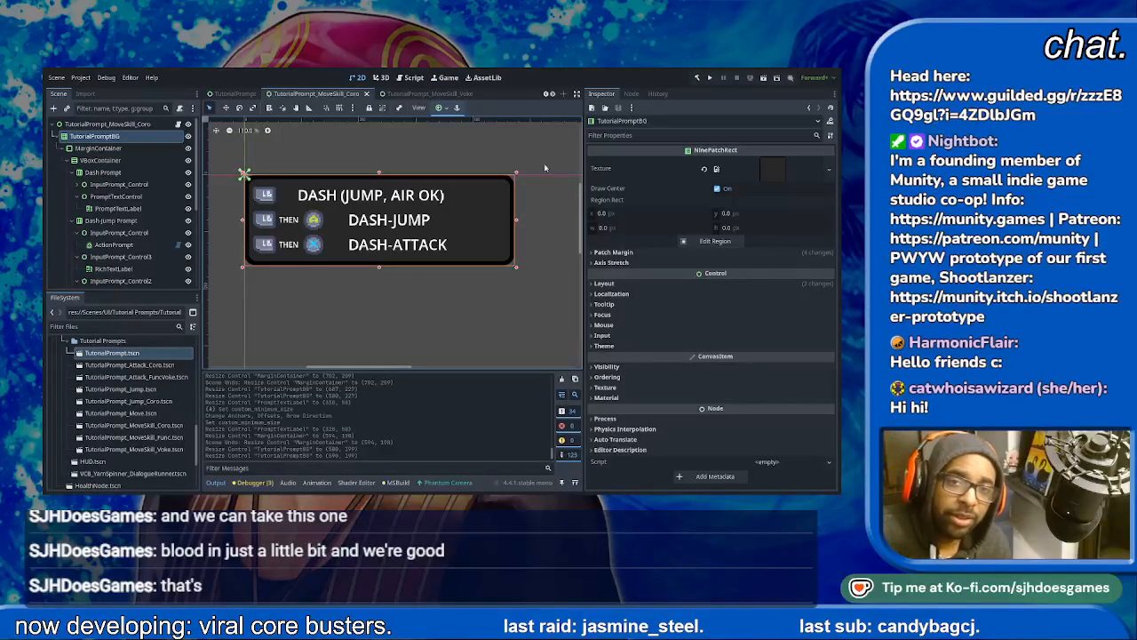
- Switch to the TutorialPrompt_MoveSkill_Voke scene
click(417, 93)
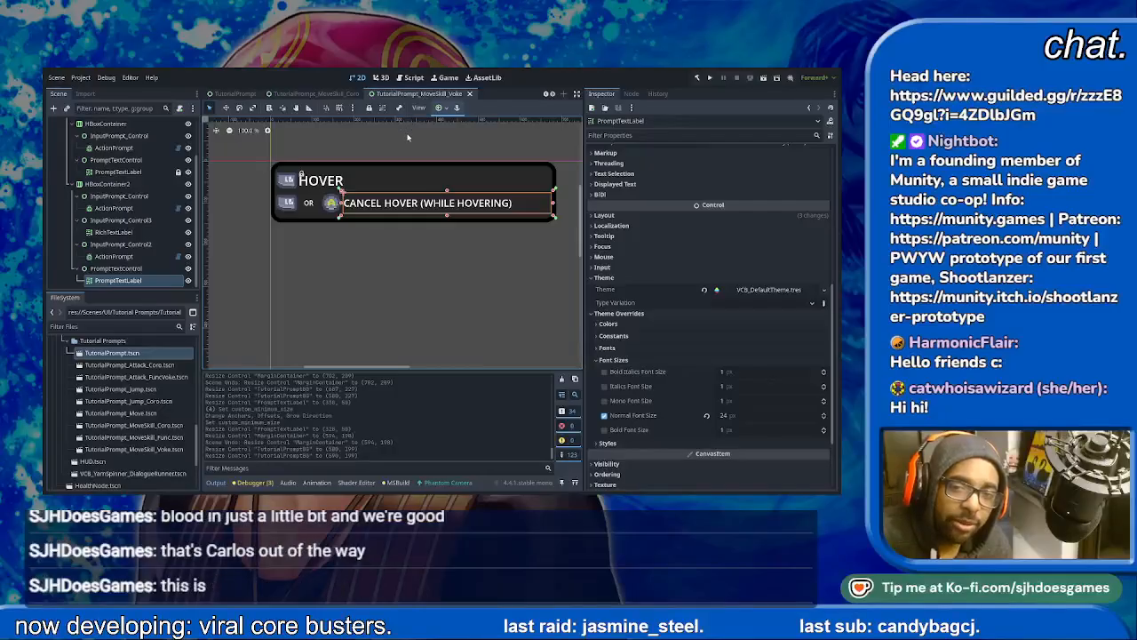
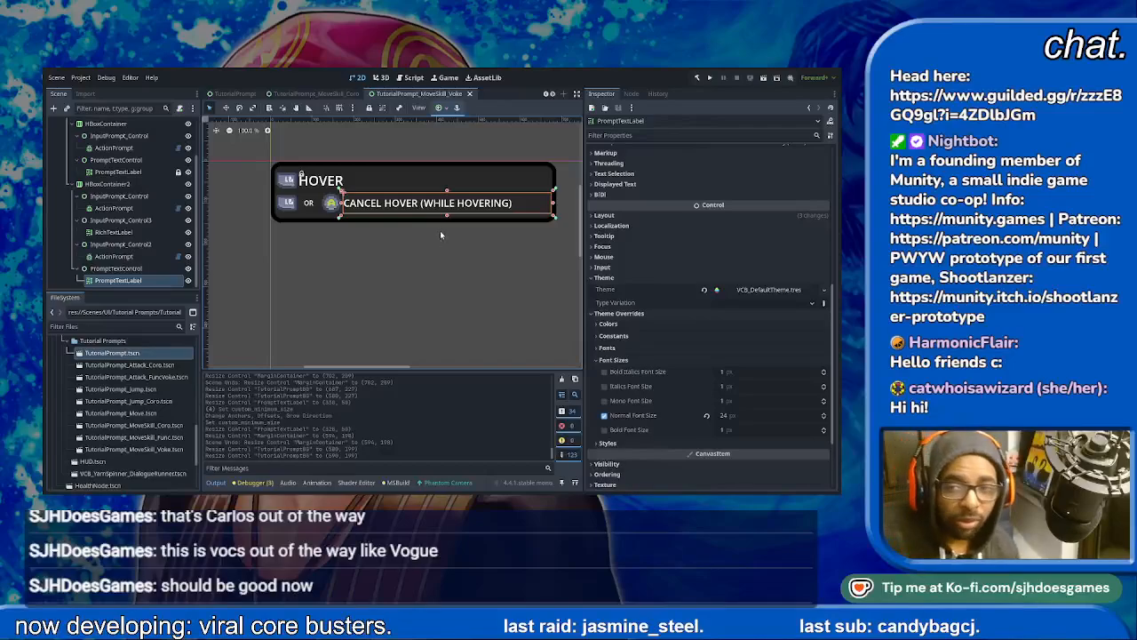
- Rename the first prompt row to "Hover Prompt" and the second row to "Hover Cancel Prompt"
click(74, 184)
click(79, 173)
click(99, 173)
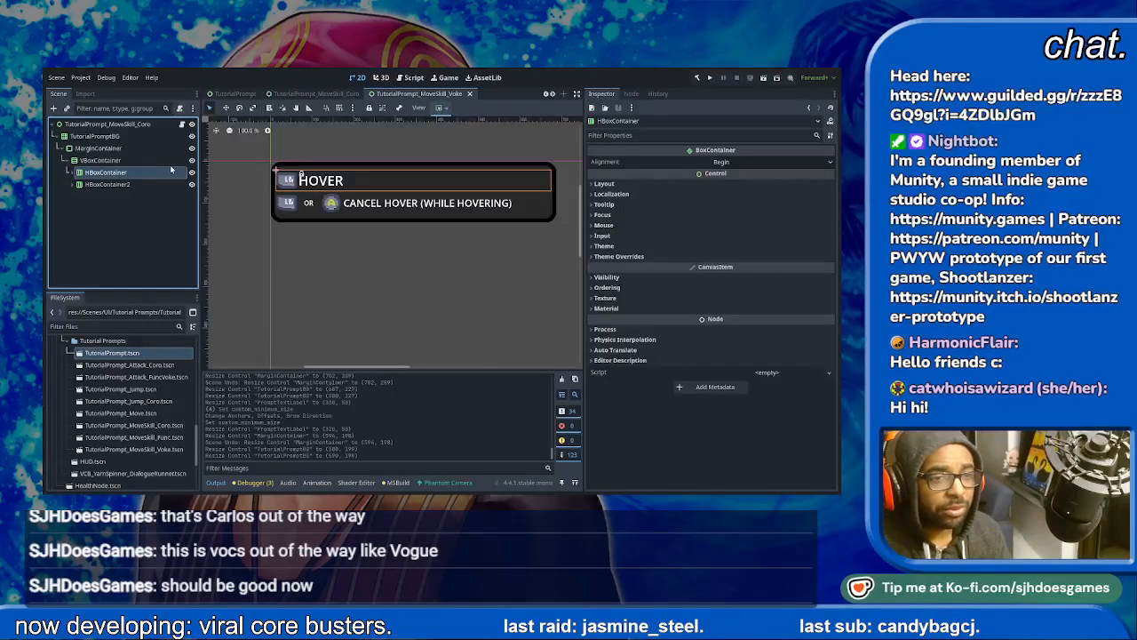
text(Hover Prompt)
key(Return)
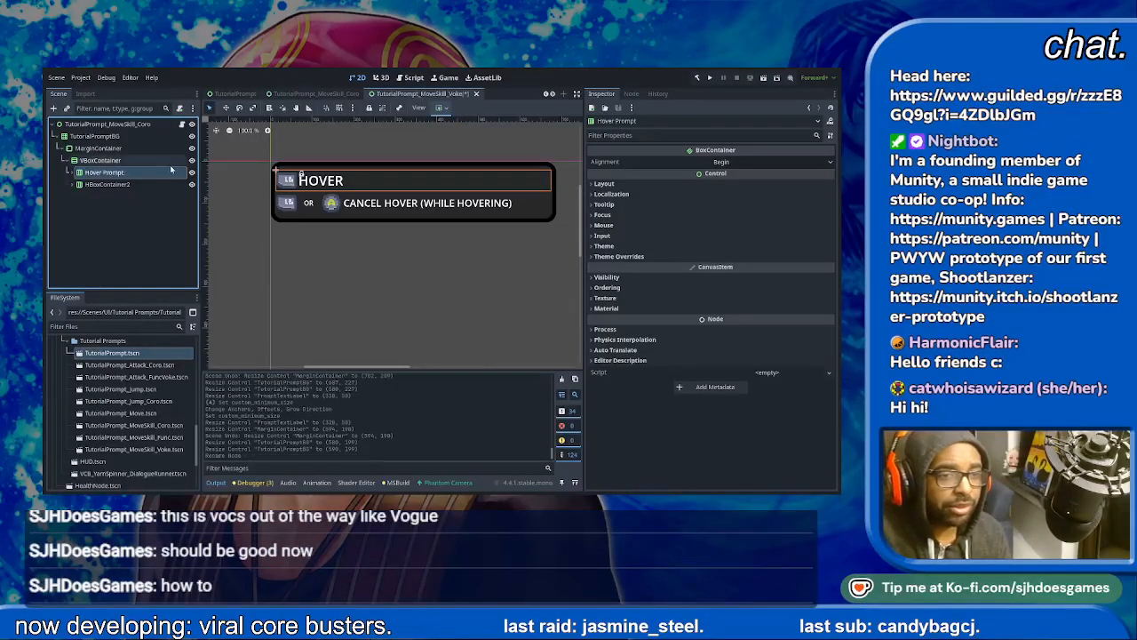
click(110, 186)
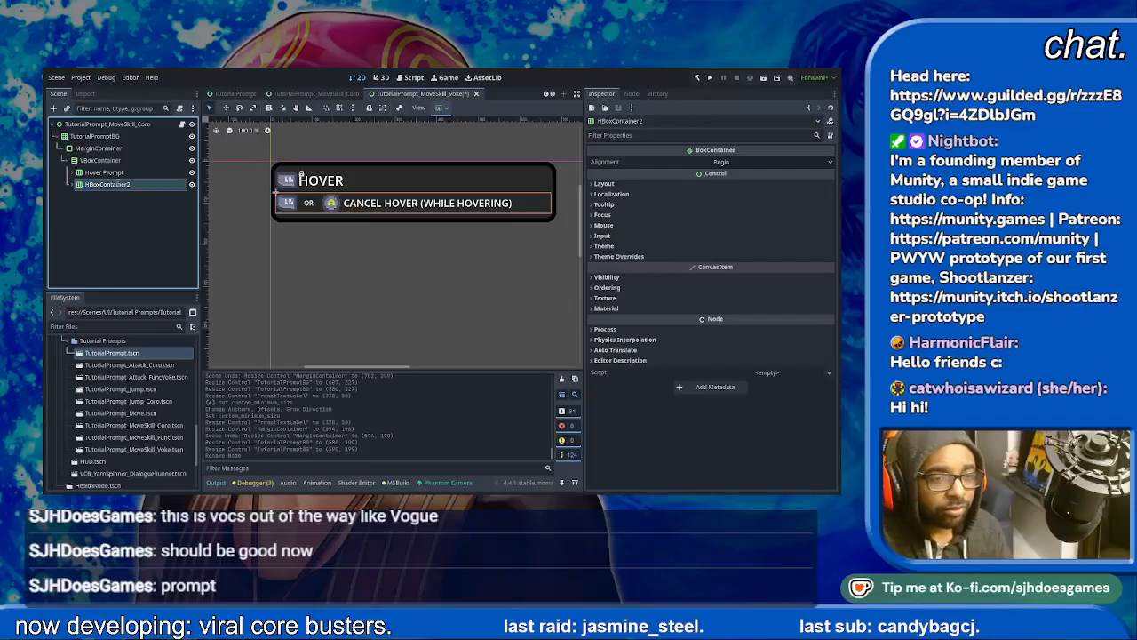
text(Hover Cancel Prompt)
key(Return)
- Duplicate the Hover Cancel Prompt row and name the copy "Hover Attack Prompt"
key(ctrl+d)
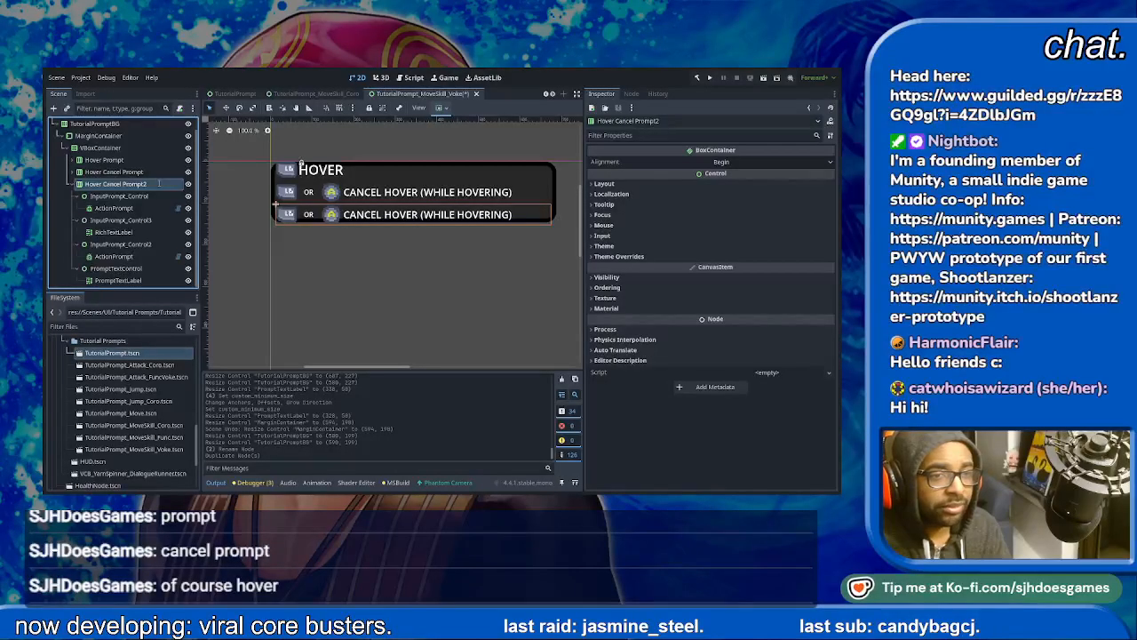
text(Hover Attack Prompt)
key(Return)
- Set the action of the Hover Attack Prompt row's first input icon to attack
click(285, 215)
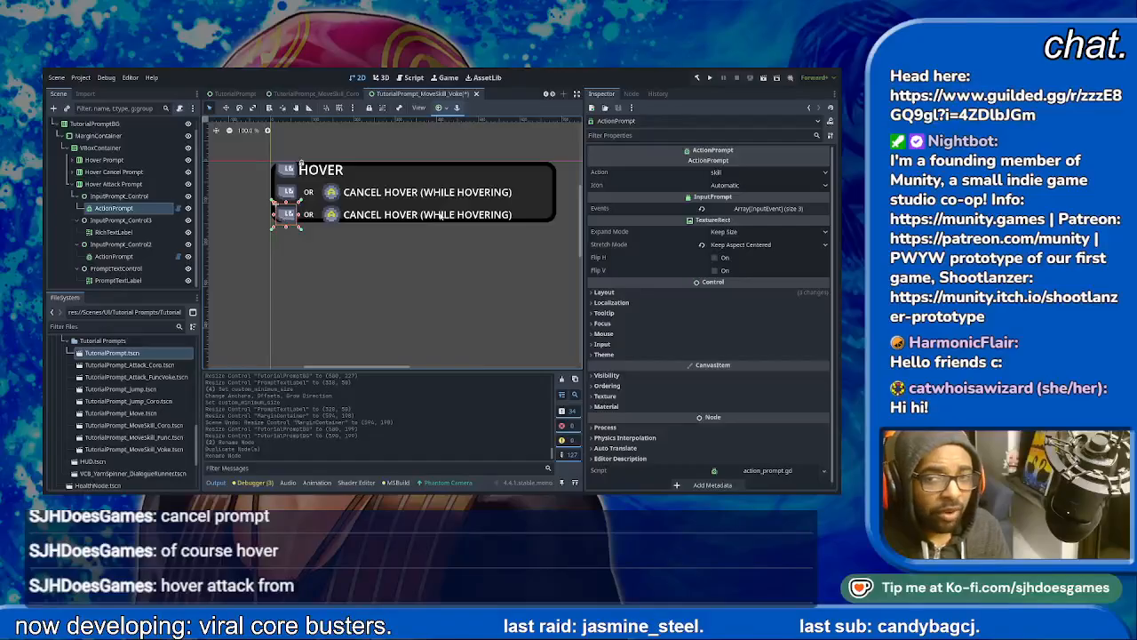
click(751, 173)
text(attack)
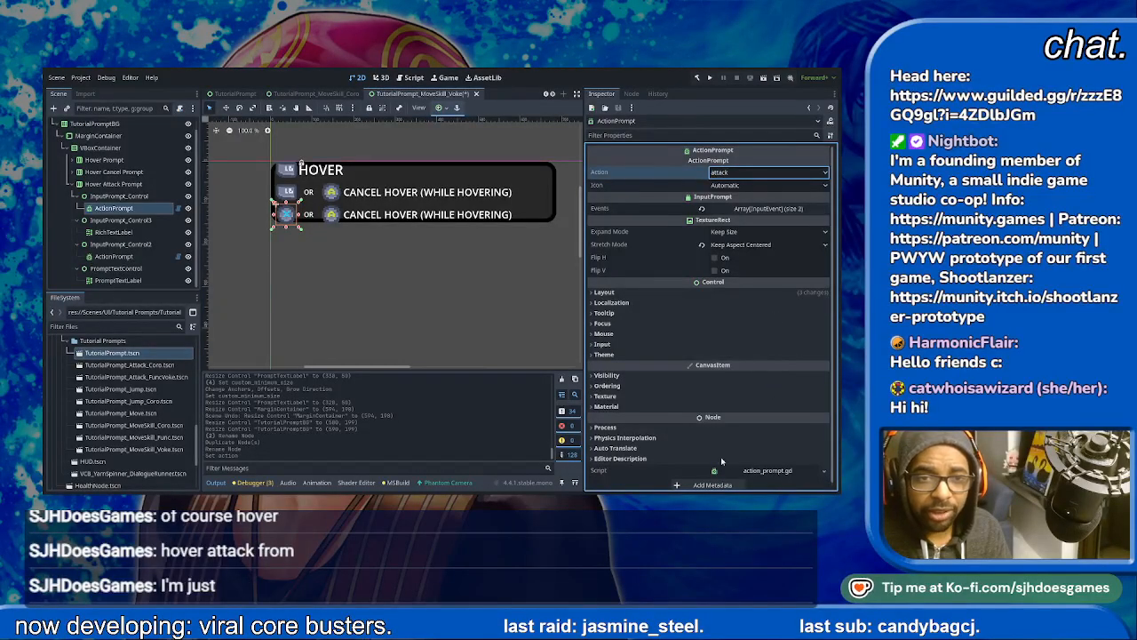
key(Return)
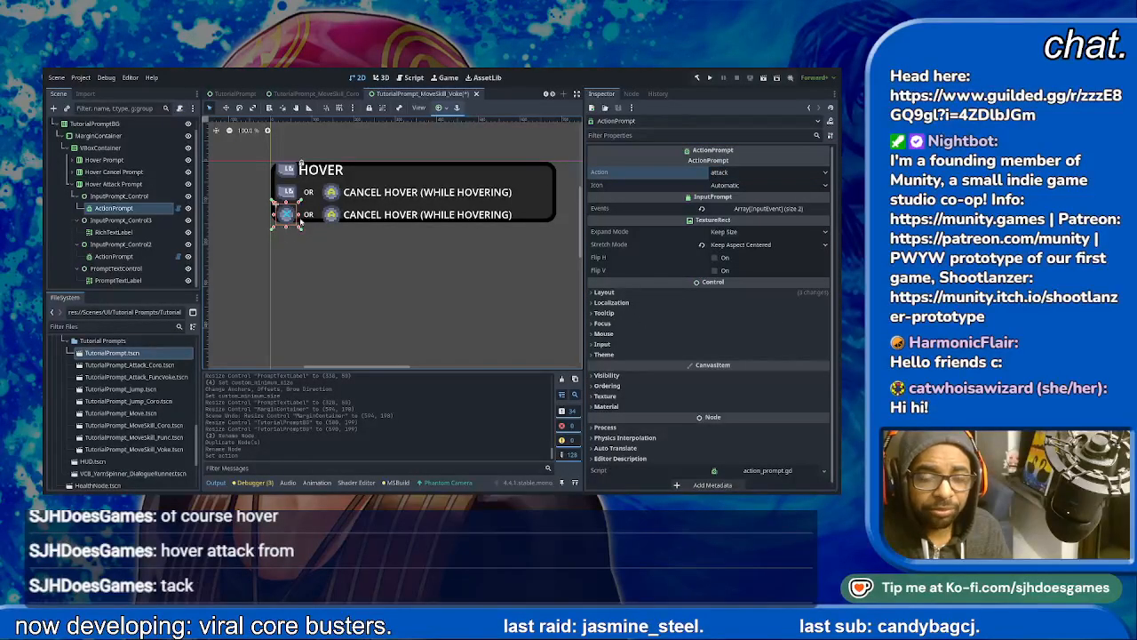
- Delete the OR text control and the second input icon control from the Hover Attack Prompt row
click(309, 216)
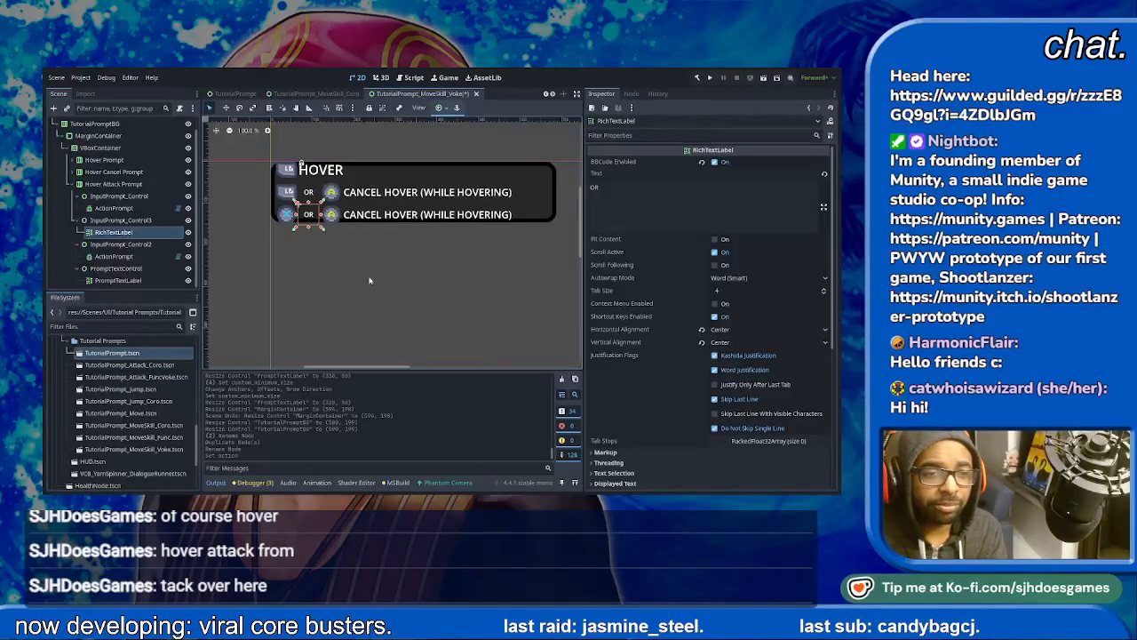
click(120, 220)
key(Delete)
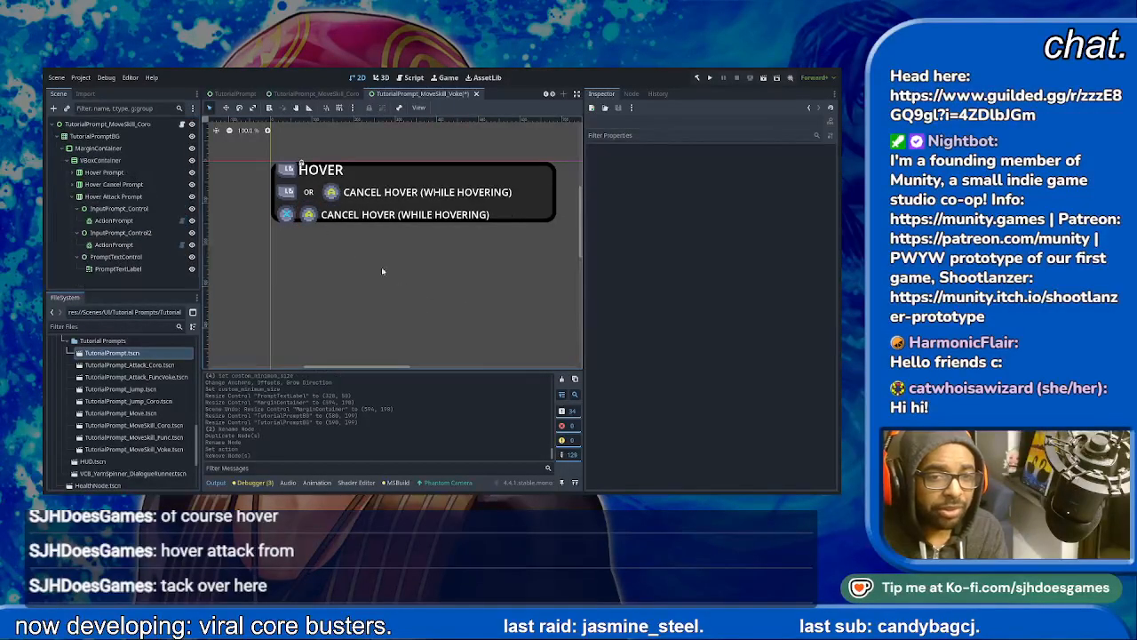
click(304, 215)
click(124, 232)
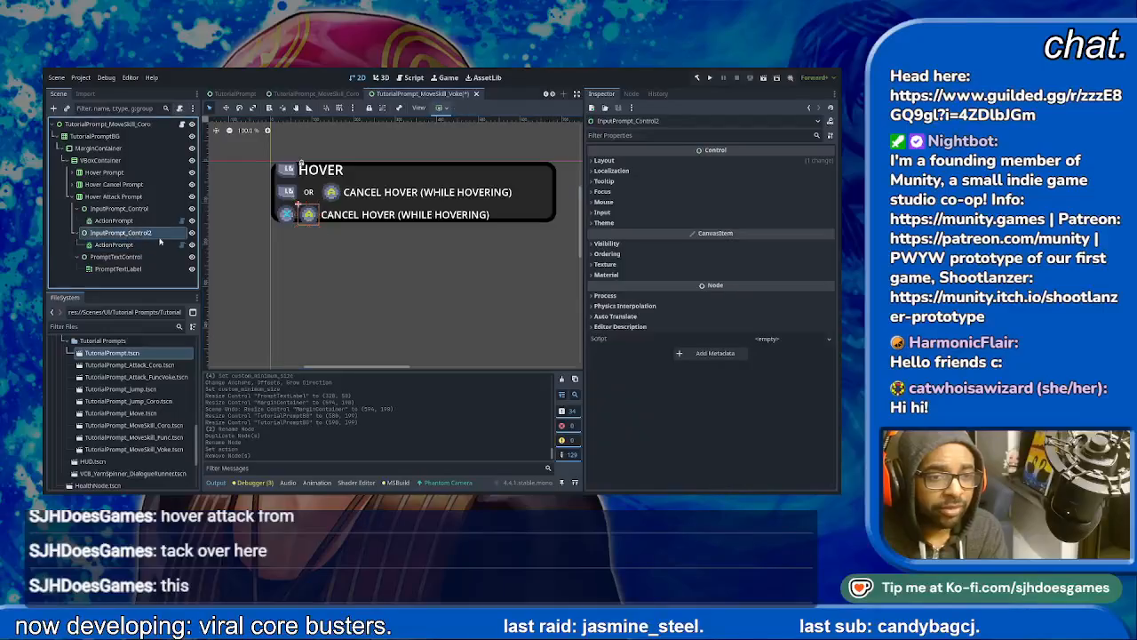
key(Delete)
- Change the Hover Attack Prompt row's label text to "ATTACK (WHILE HOVERING)"
click(315, 215)
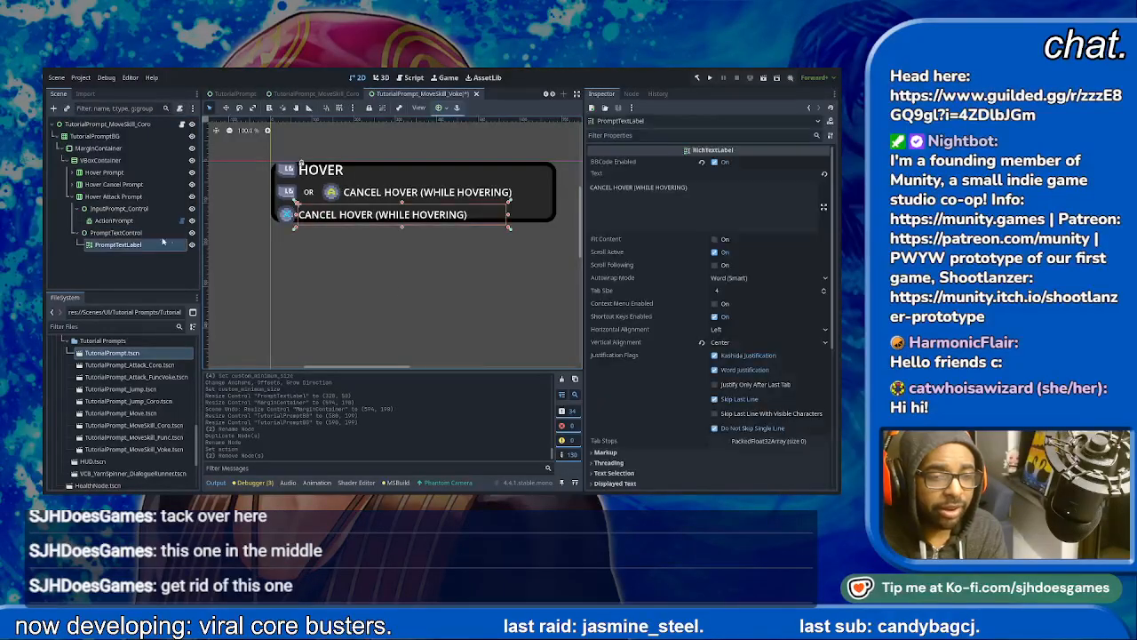
click(717, 189)
key(ctrl+a)
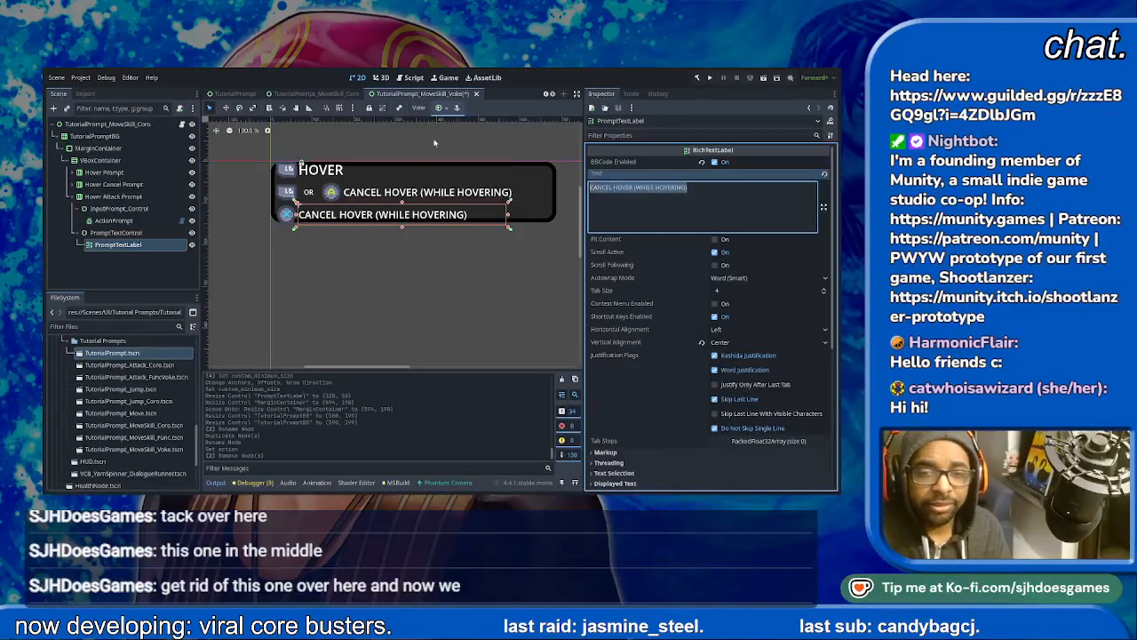
text(A)
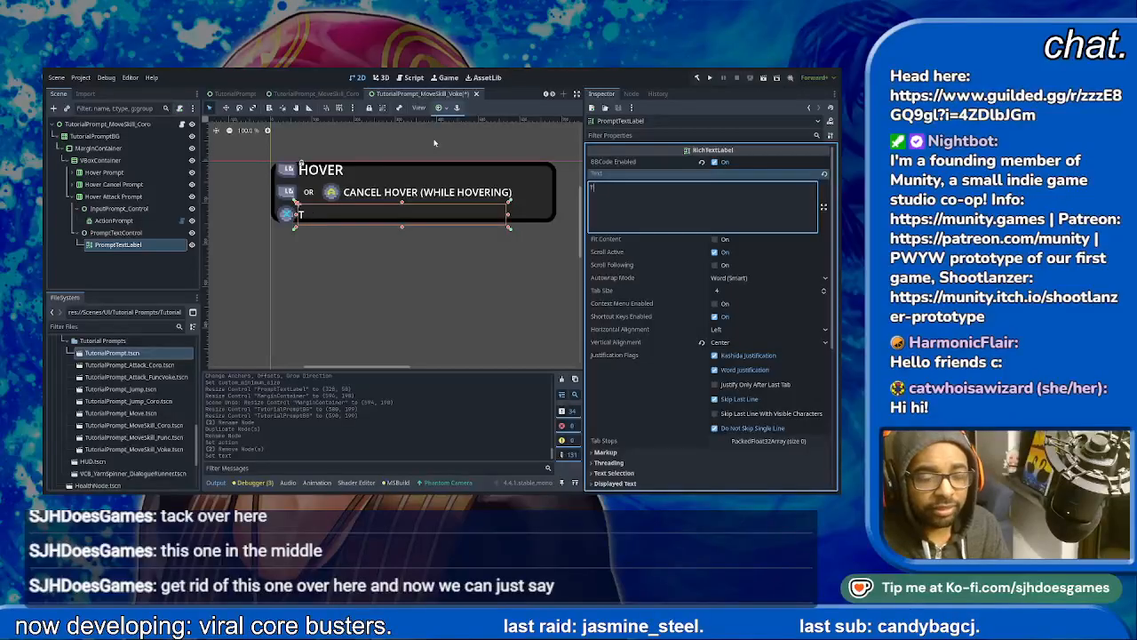
text(ATTACK (WHILE)
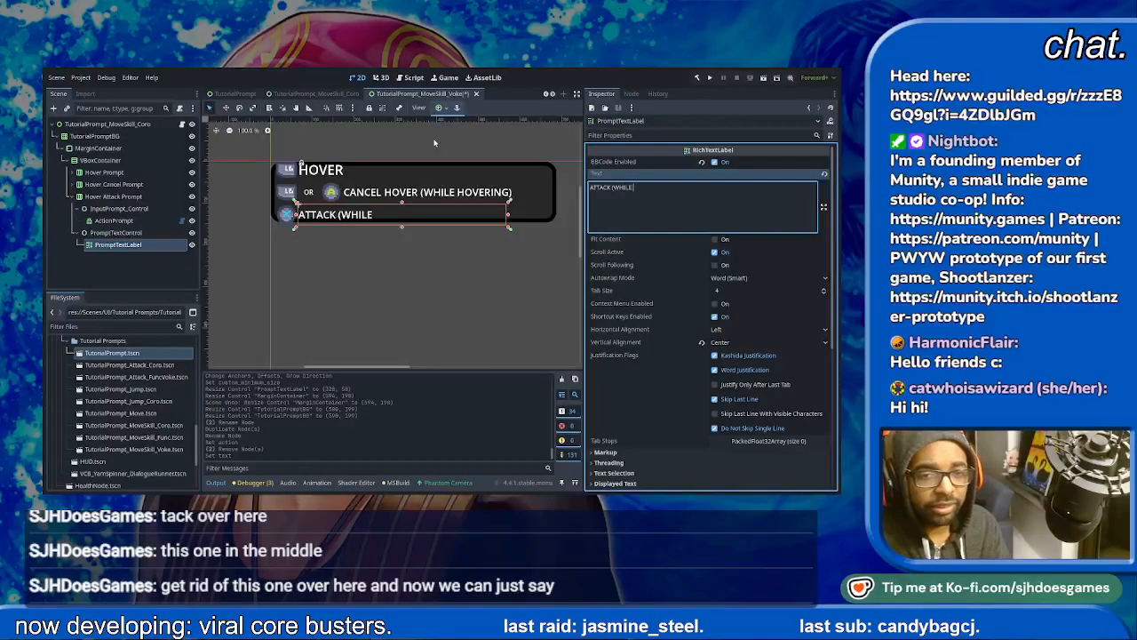
text( HOVERING))
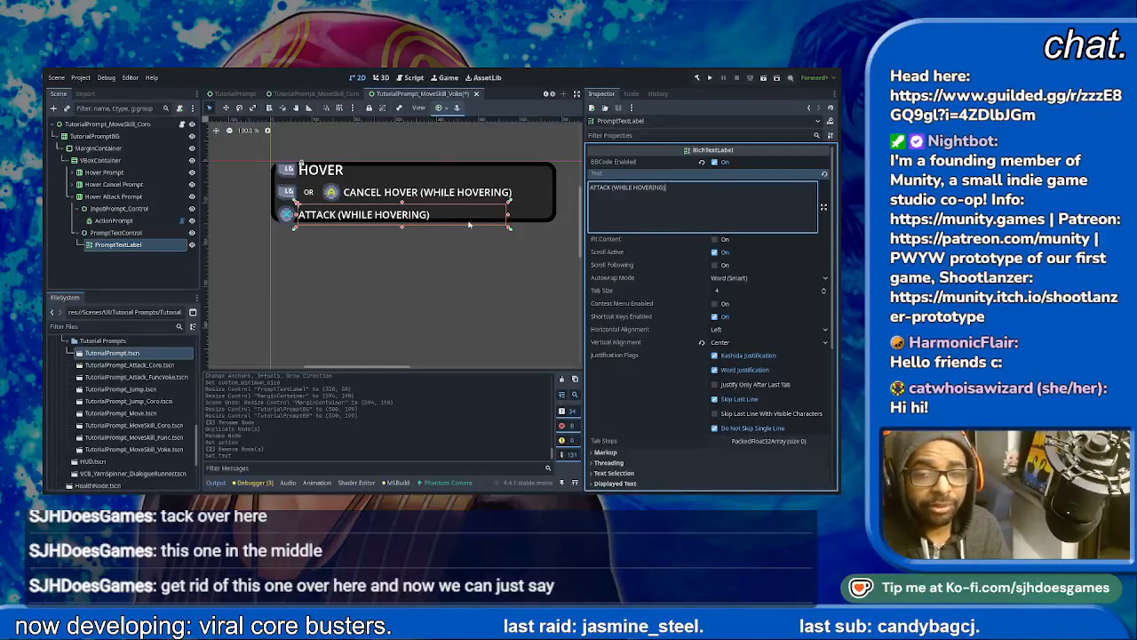
- Set the custom minimum width of the attack row's PromptTextControl to 375 px and check its InputPrompt_Control layout
click(115, 232)
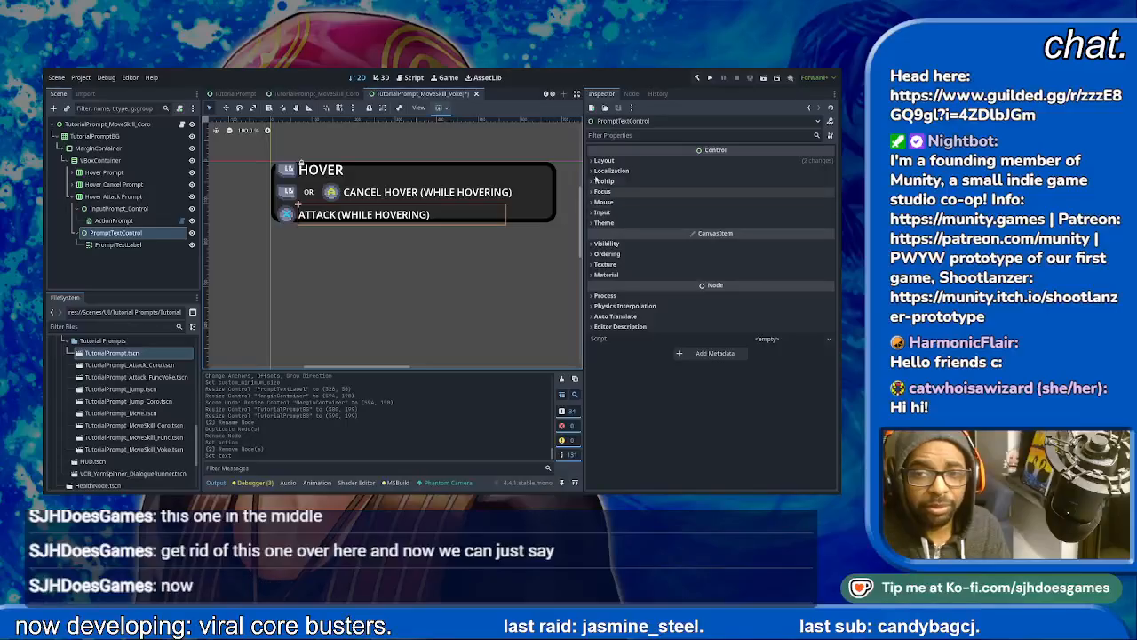
click(604, 160)
click(773, 204)
text(375)
key(Return)
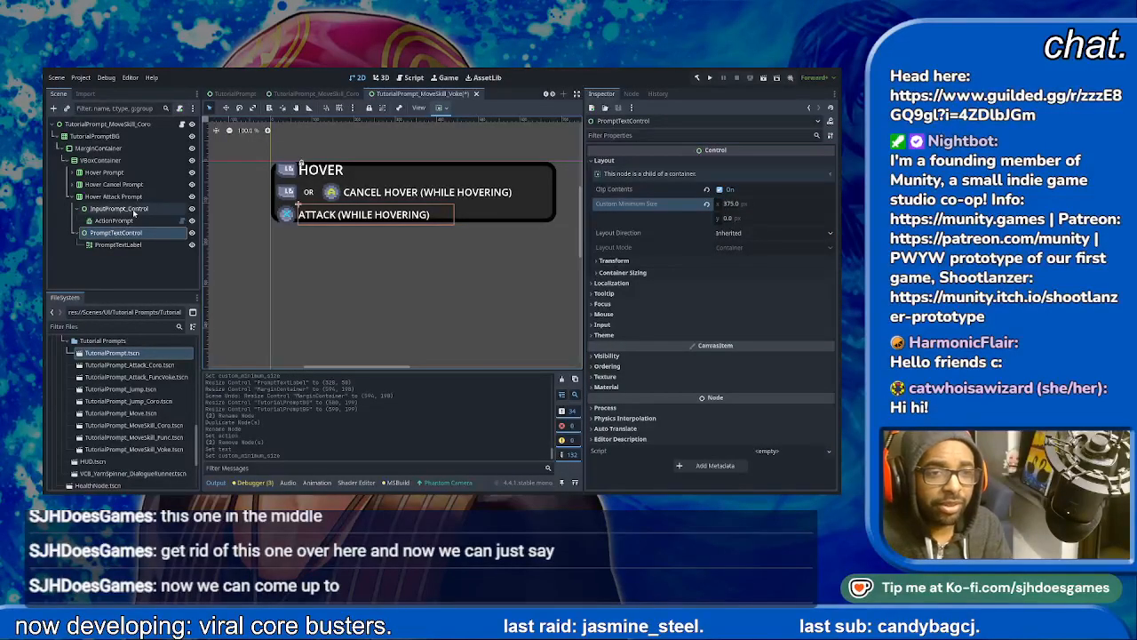
click(129, 210)
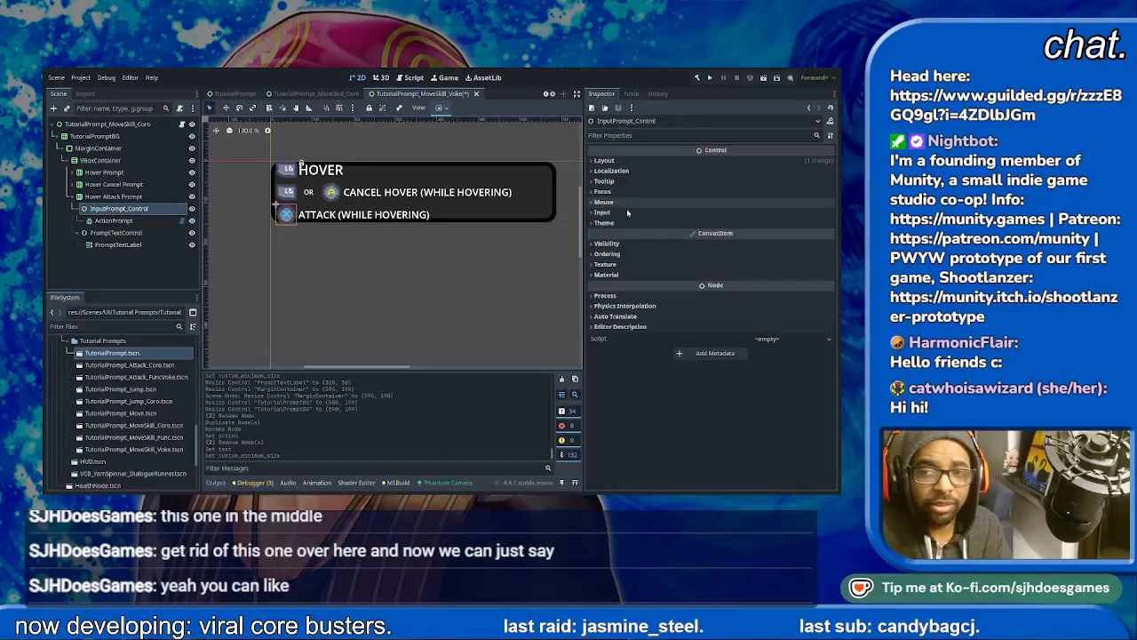
click(605, 161)
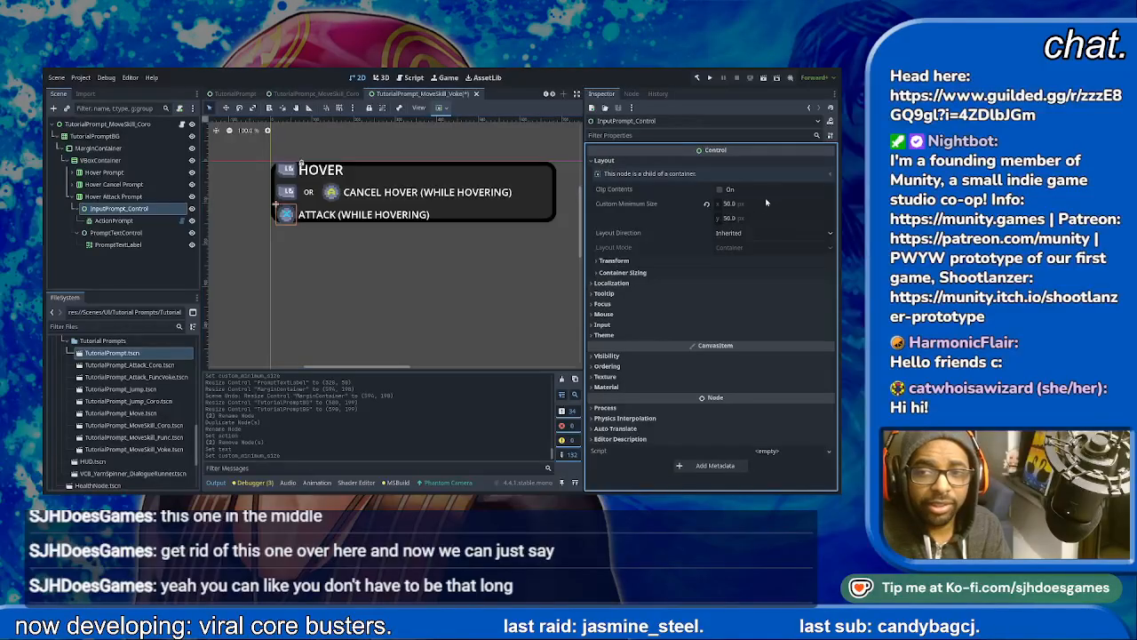
- Try a 375 px custom minimum width on the Hover Cancel Prompt's PromptTextControl, then settle on 400 px
click(397, 195)
click(117, 255)
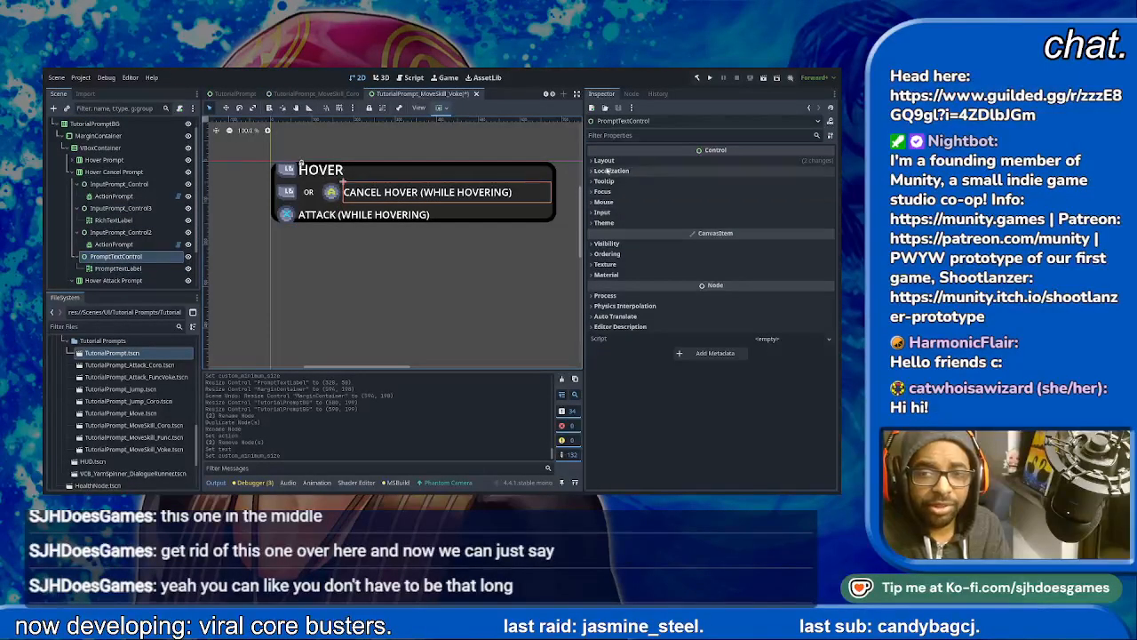
click(760, 204)
text(37)
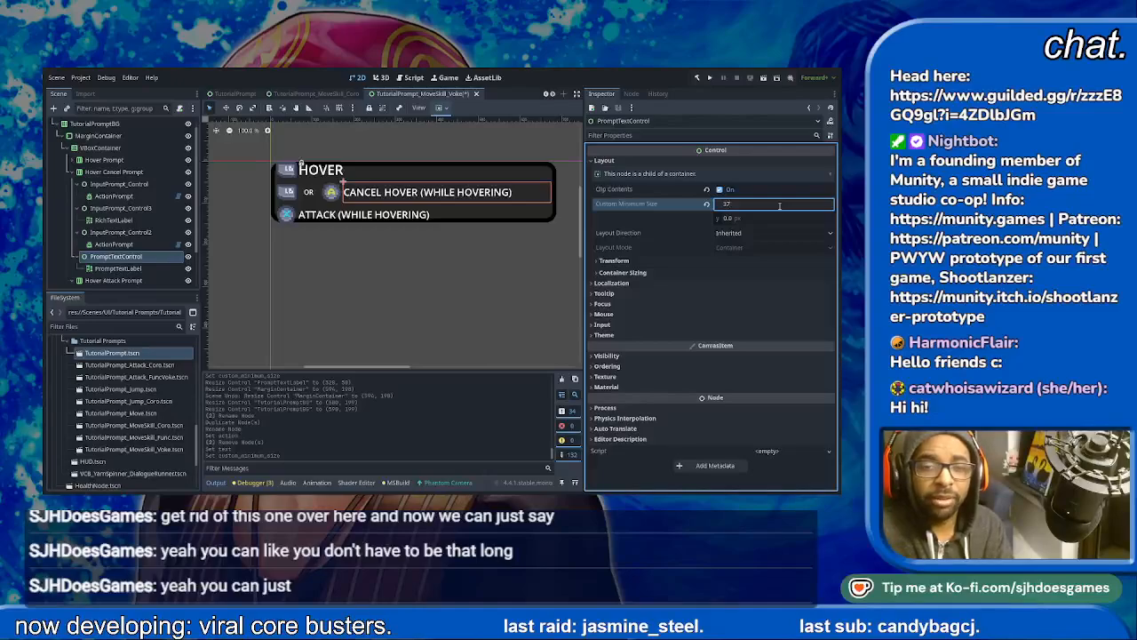
text(5)
key(Return)
click(780, 206)
text(400)
key(Return)
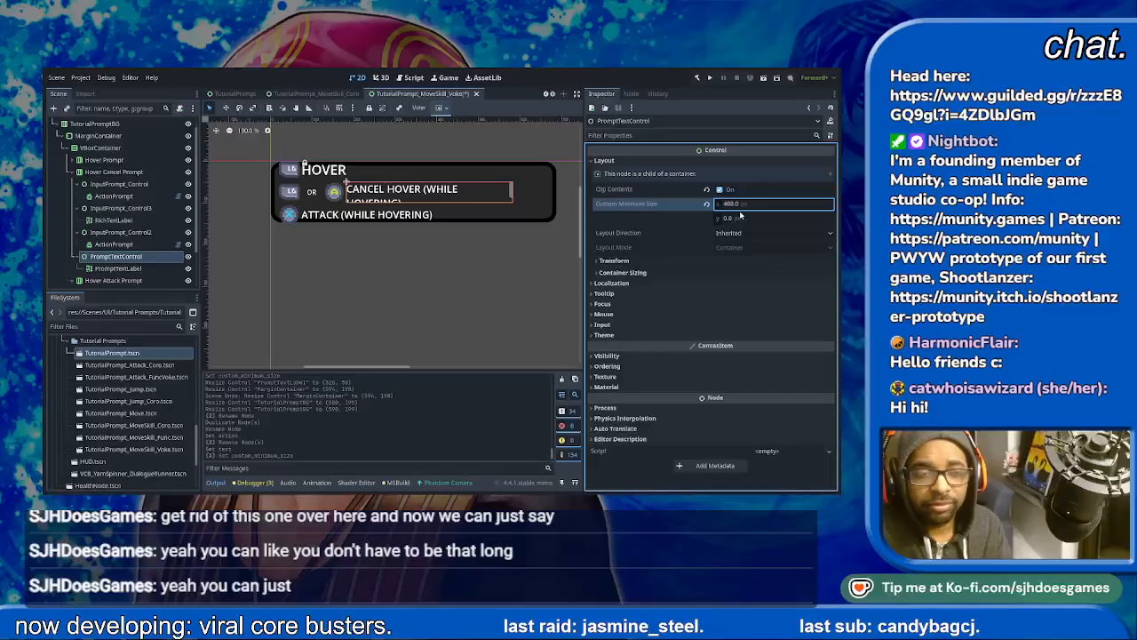
- Shorten the Hover Cancel Prompt's label text to "CANCEL HOVER (DURING HOVER)"
click(113, 268)
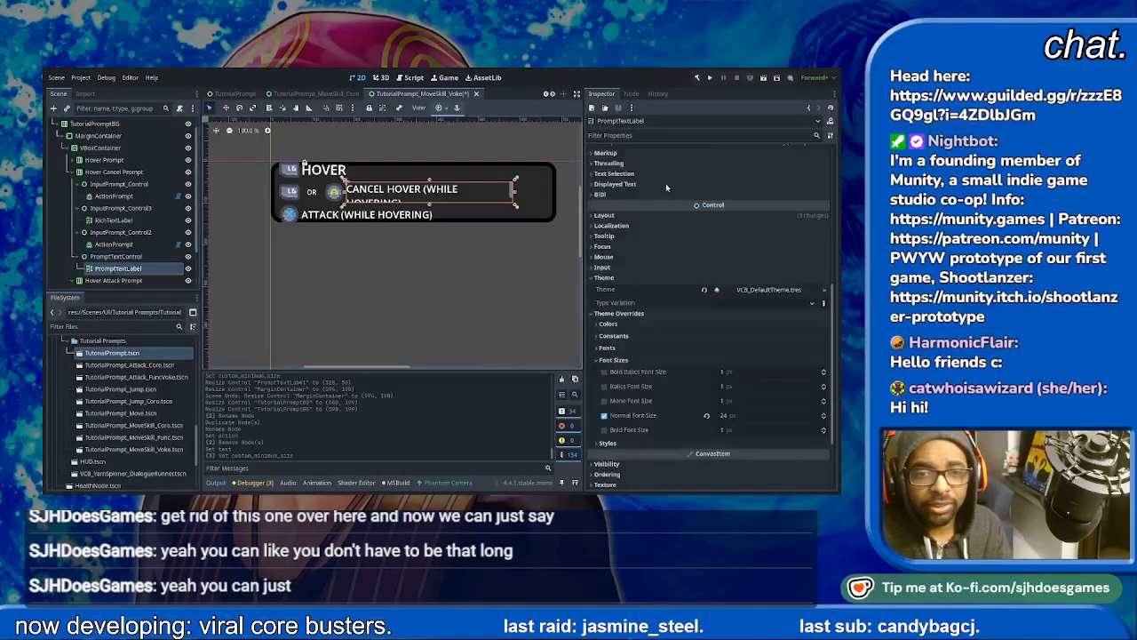
click(636, 188)
shift+click(709, 187)
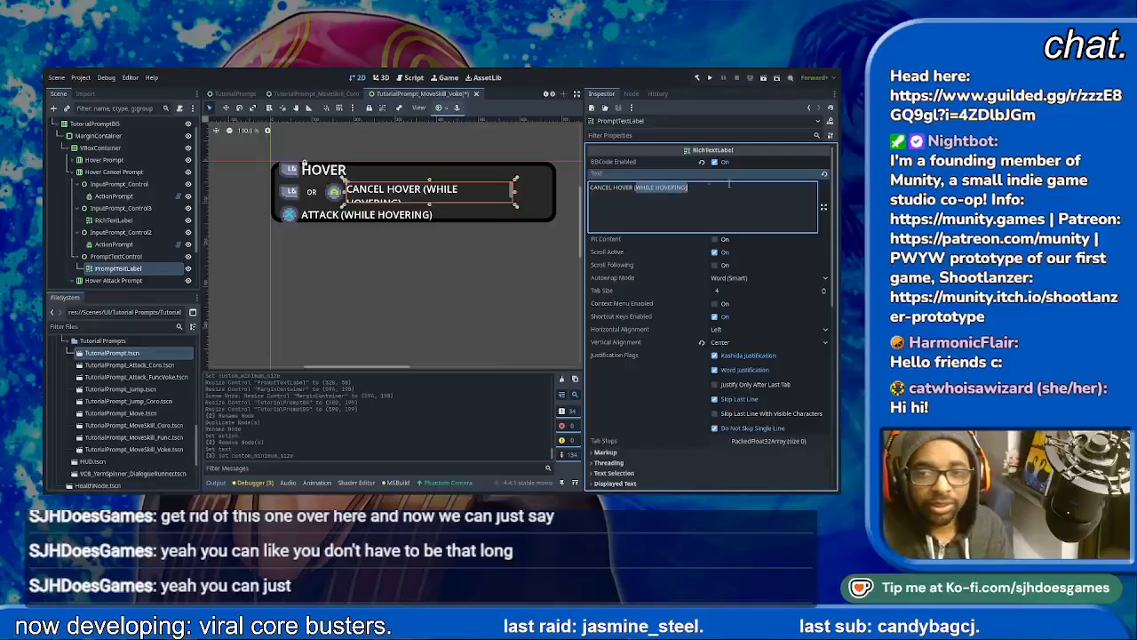
text((D)RU)
key(BackSpace)
key(BackSpace)
key(BackSpace)
text(DUR)
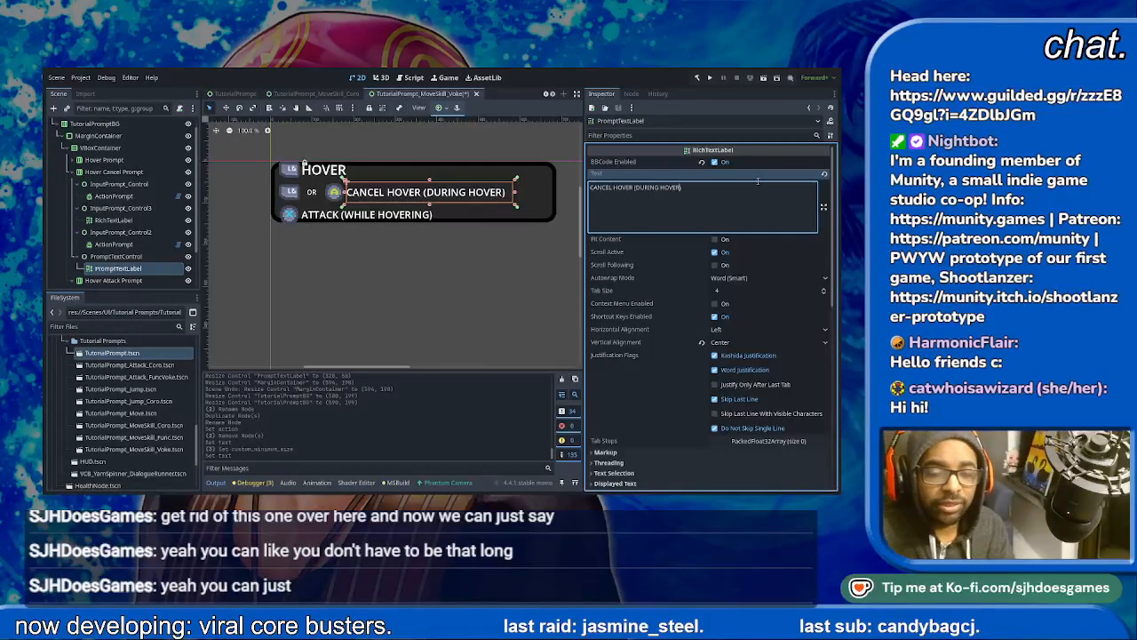
- Reword the Hover Attack Prompt's label text to "ATTACK (DURING HOVER)"
click(405, 221)
drag(612, 190, 667, 189)
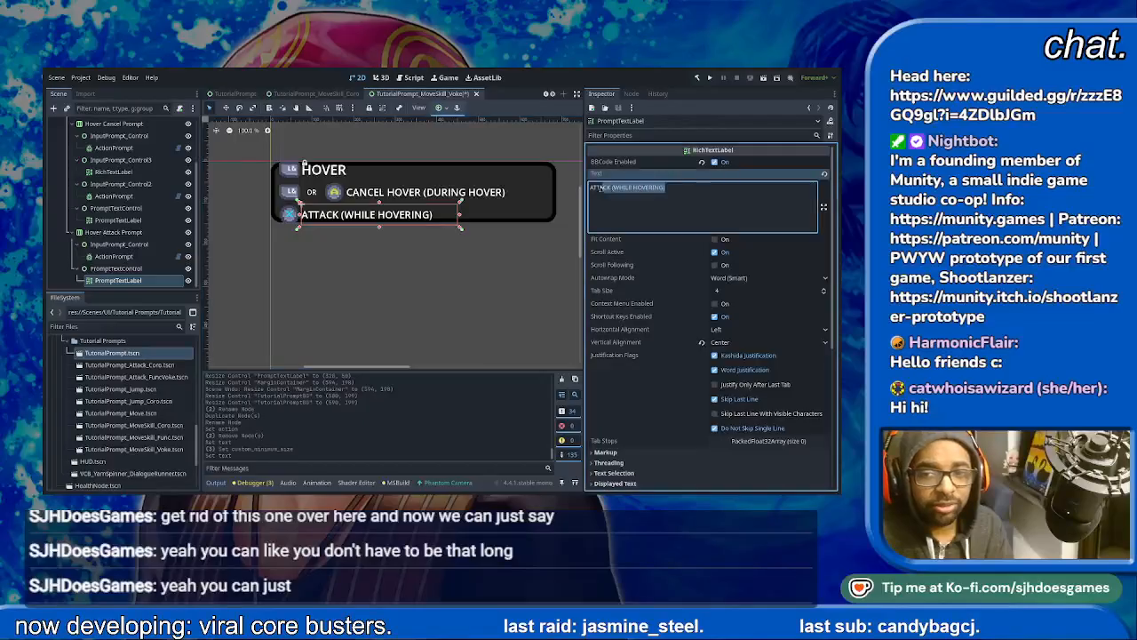
text((DURING HOVER)
key(BackSpace)
key(BackSpace)
key(BackSpace)
key(BackSpace)
text(H)
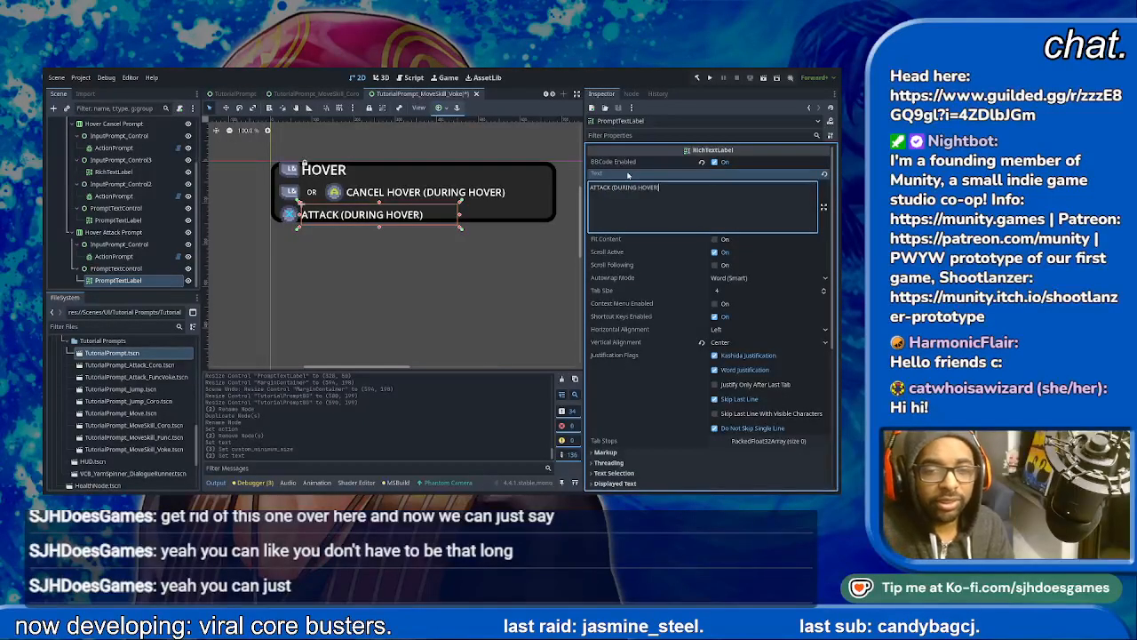
- Set the custom minimum width of the Hover Prompt row's PromptTextControl to 400 px
click(488, 218)
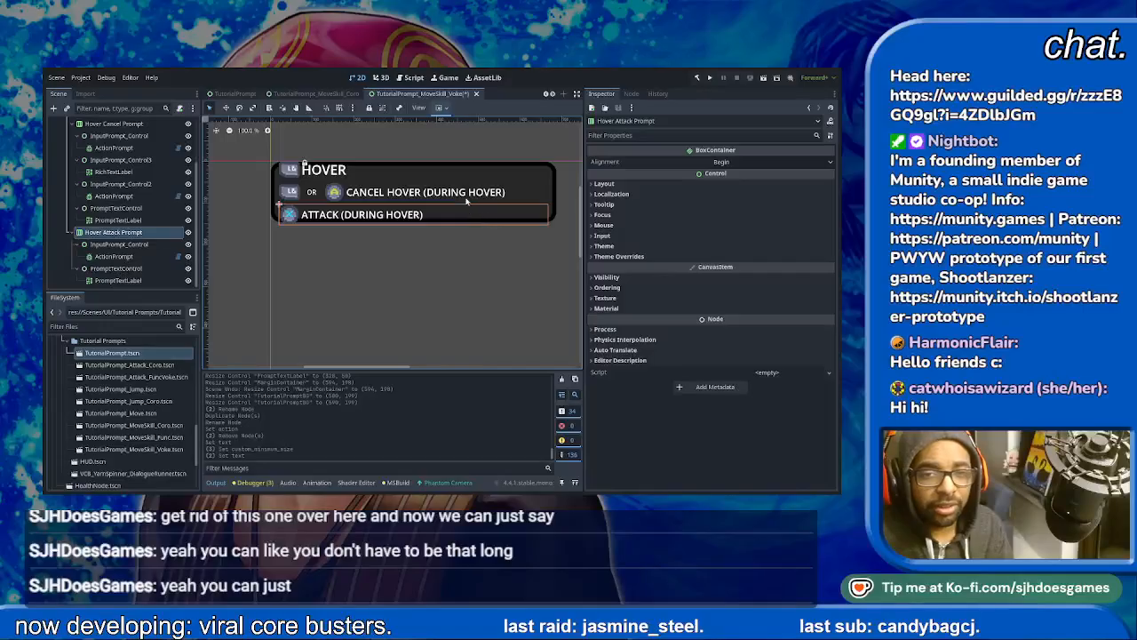
click(463, 204)
click(303, 164)
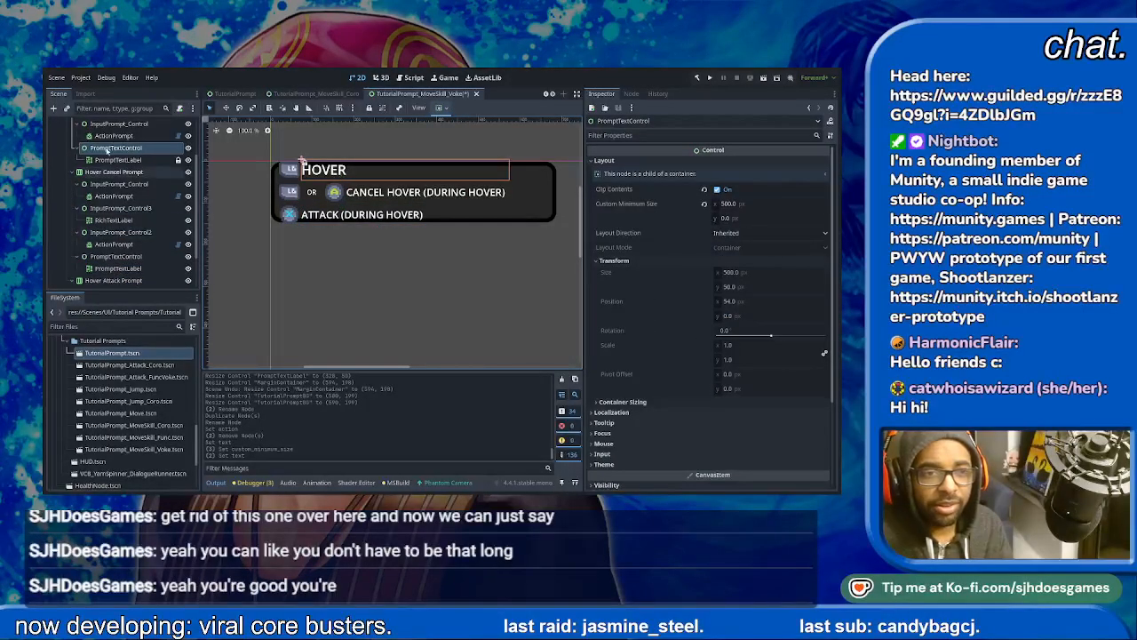
click(799, 199)
text(400)
key(Return)
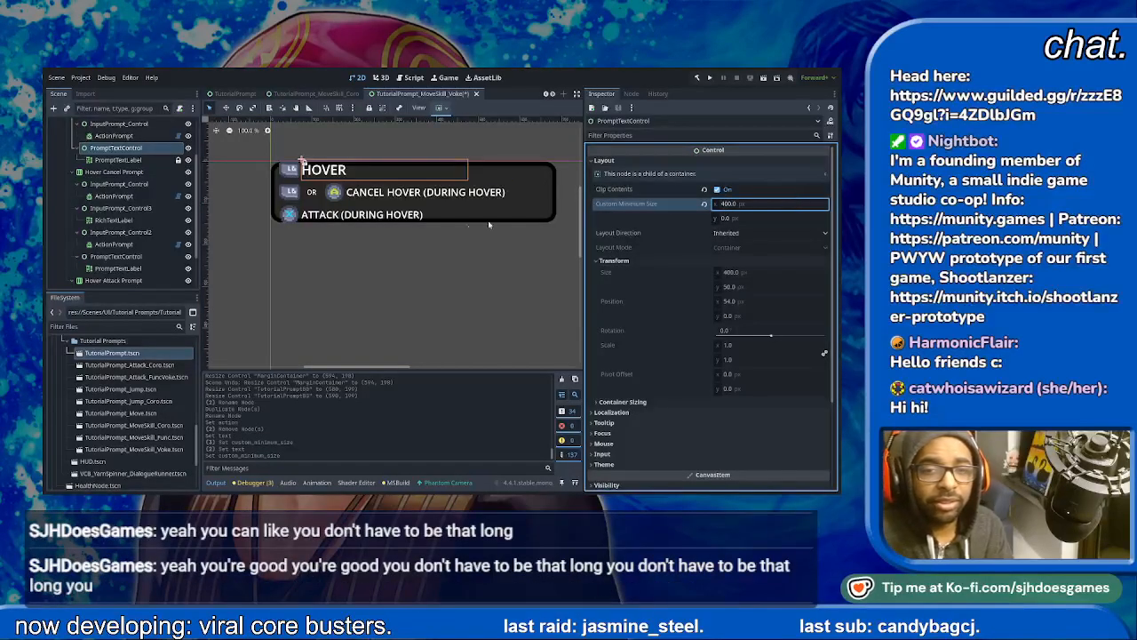
- Resize the TutorialPromptBG background to about 610 by 206 px around the three hover rows and save the scene
click(441, 223)
scroll(118, 140, up, 3)
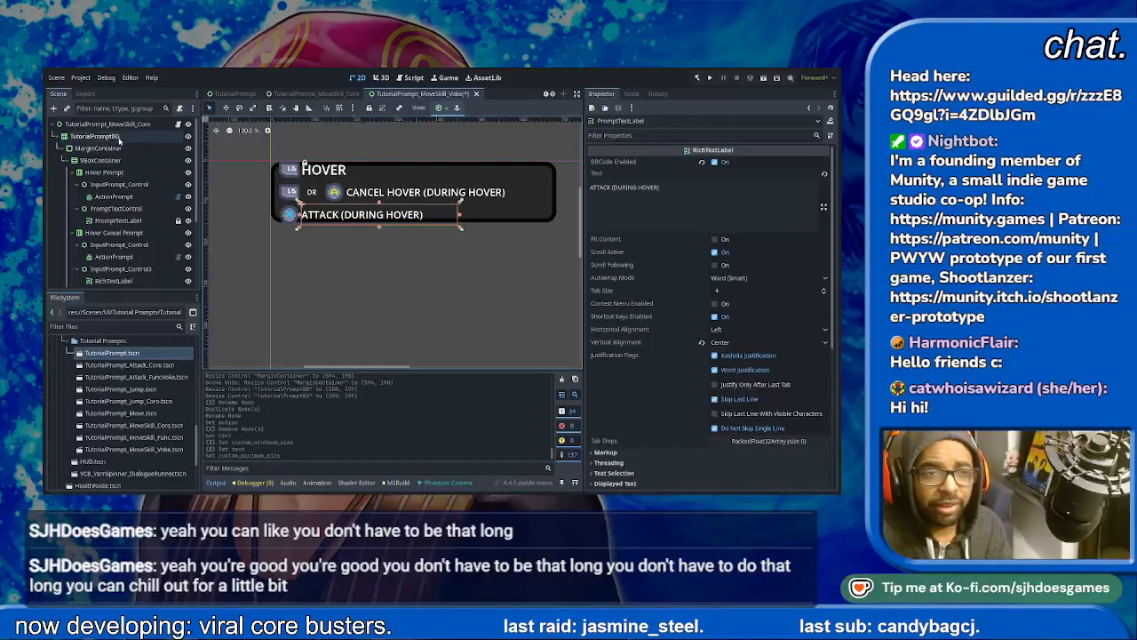
click(118, 138)
drag(413, 224, 413, 249)
drag(563, 207, 525, 204)
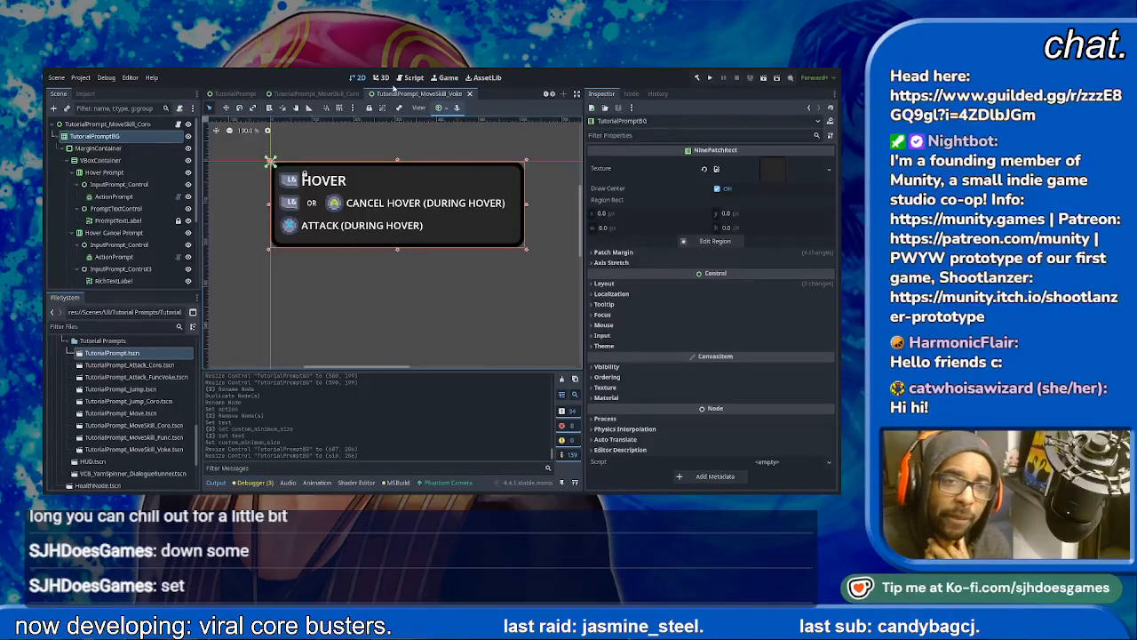
- Close the base TutorialPrompt scene
click(233, 93)
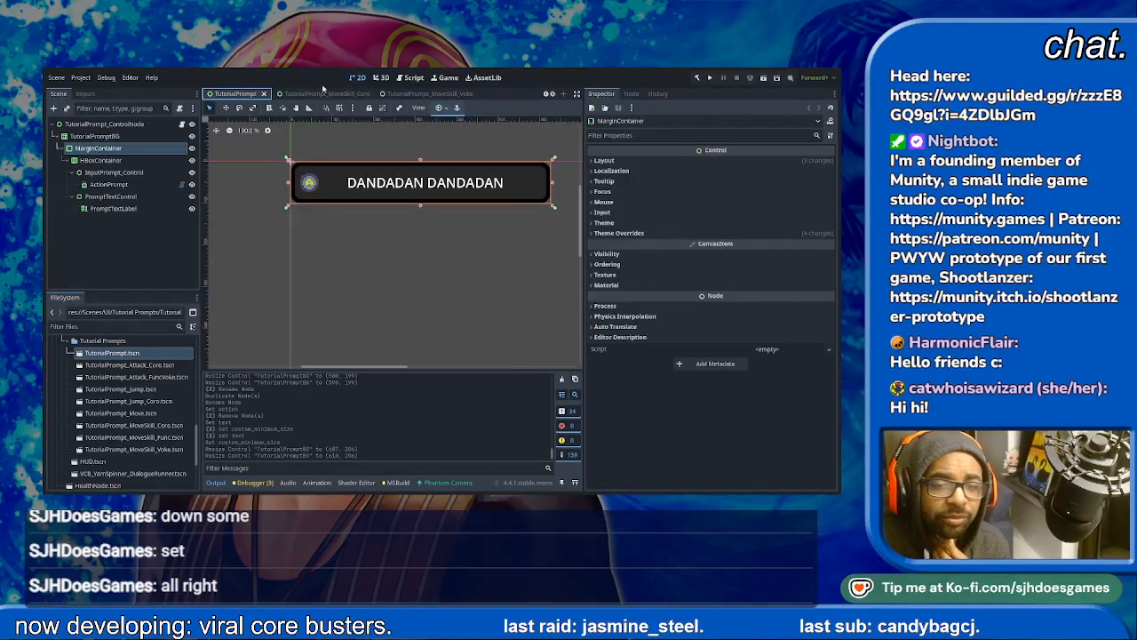
click(263, 94)
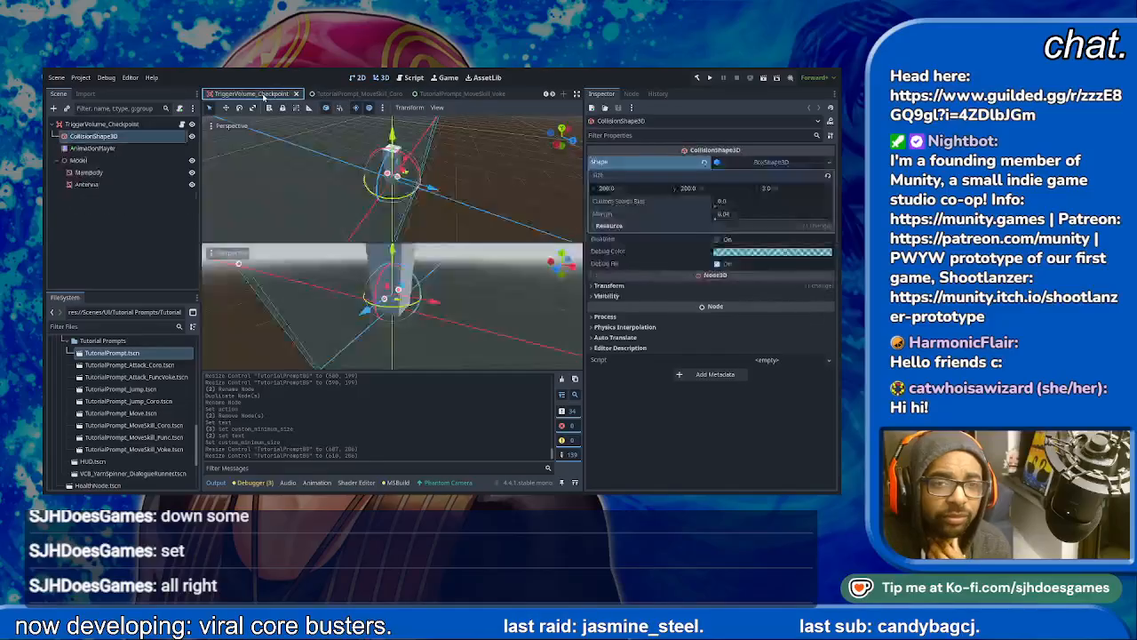
scroll(339, 96, up, 5)
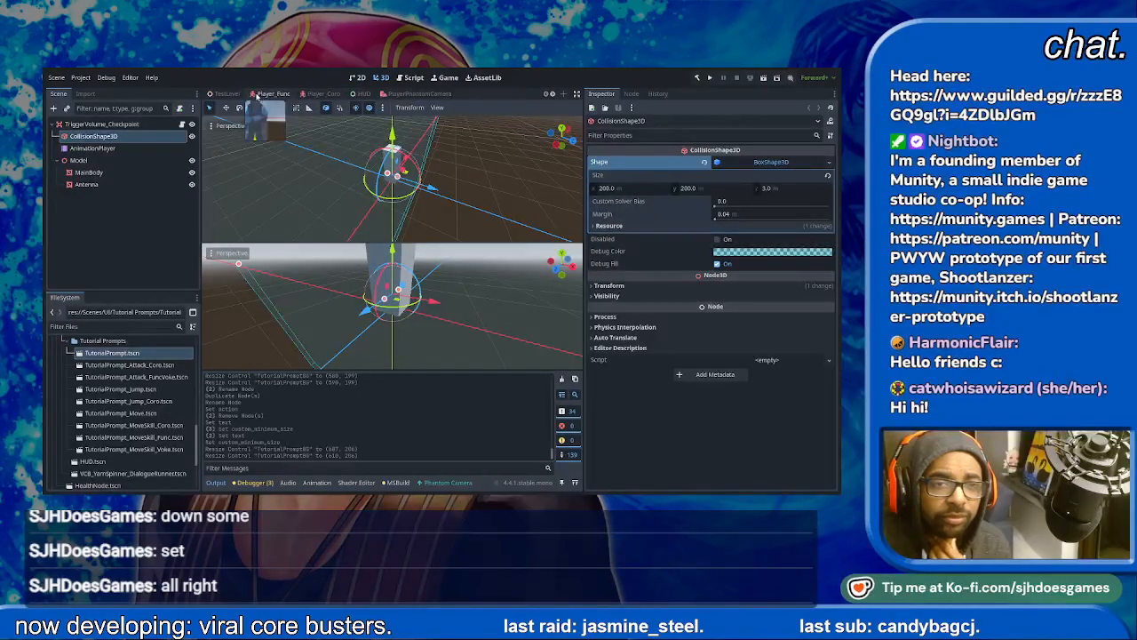
- Switch to the TestLevel scene and select the Spycloud1_PatrolPath node above the far platform
click(235, 94)
scroll(374, 209, down, 5)
scroll(426, 197, up, 9)
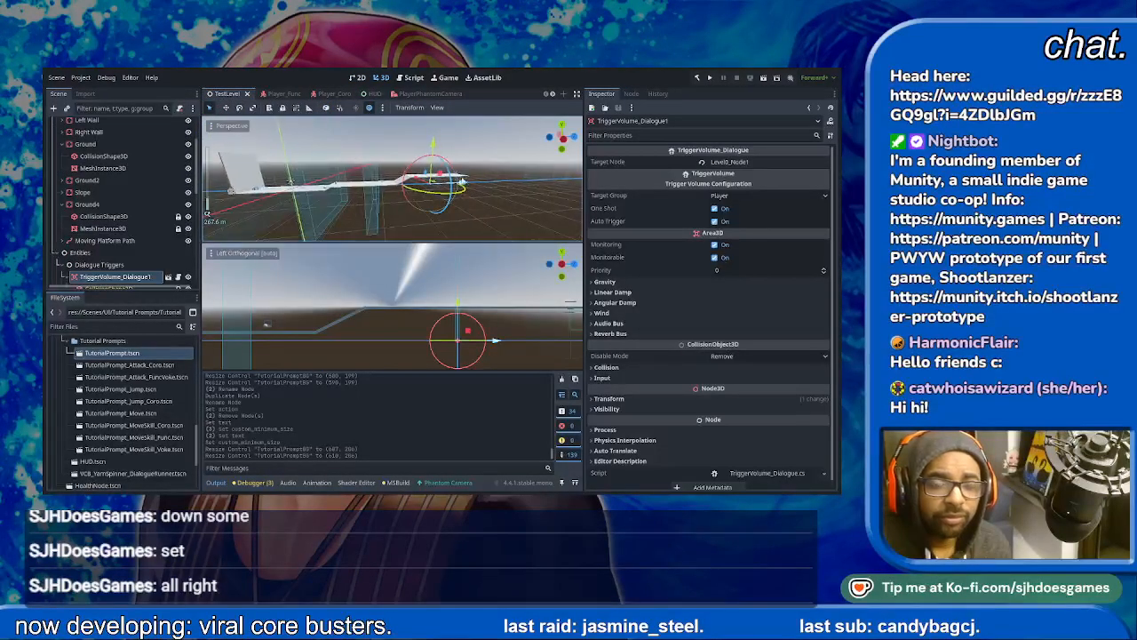
shift+middle_drag(558, 155, 467, 186)
click(513, 181)
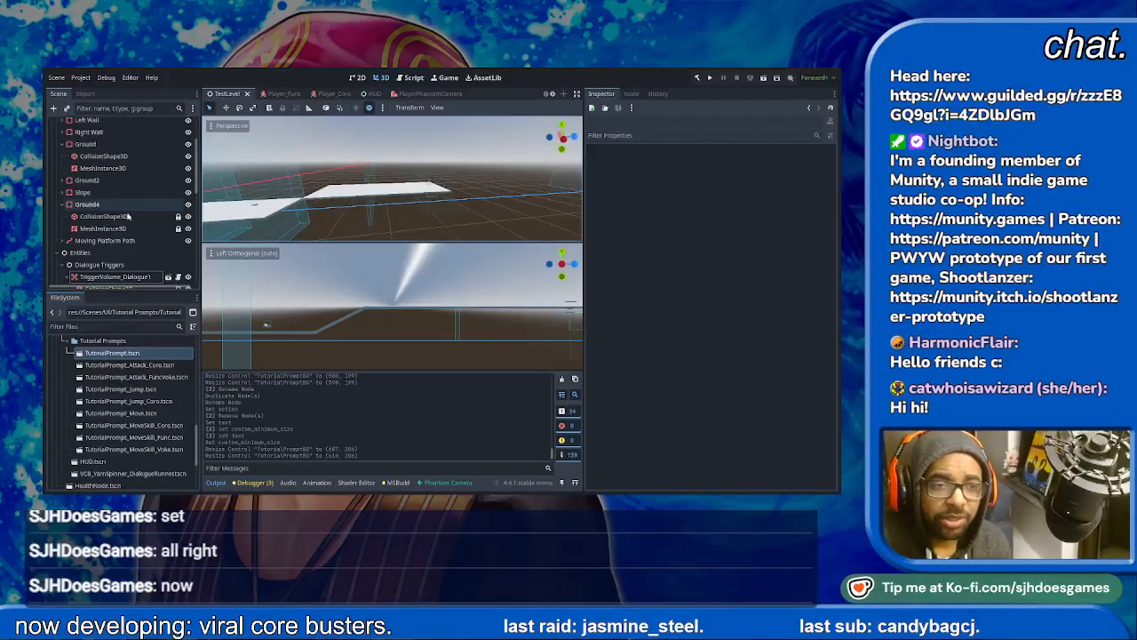
scroll(462, 190, up, 6)
click(476, 192)
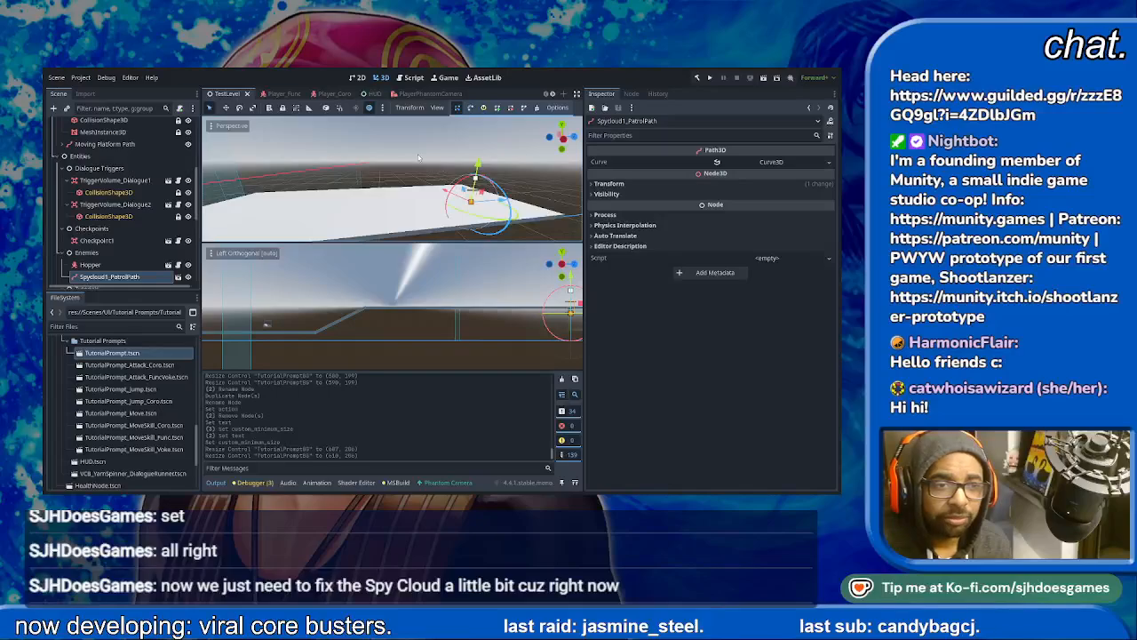
scroll(113, 238, down, 2)
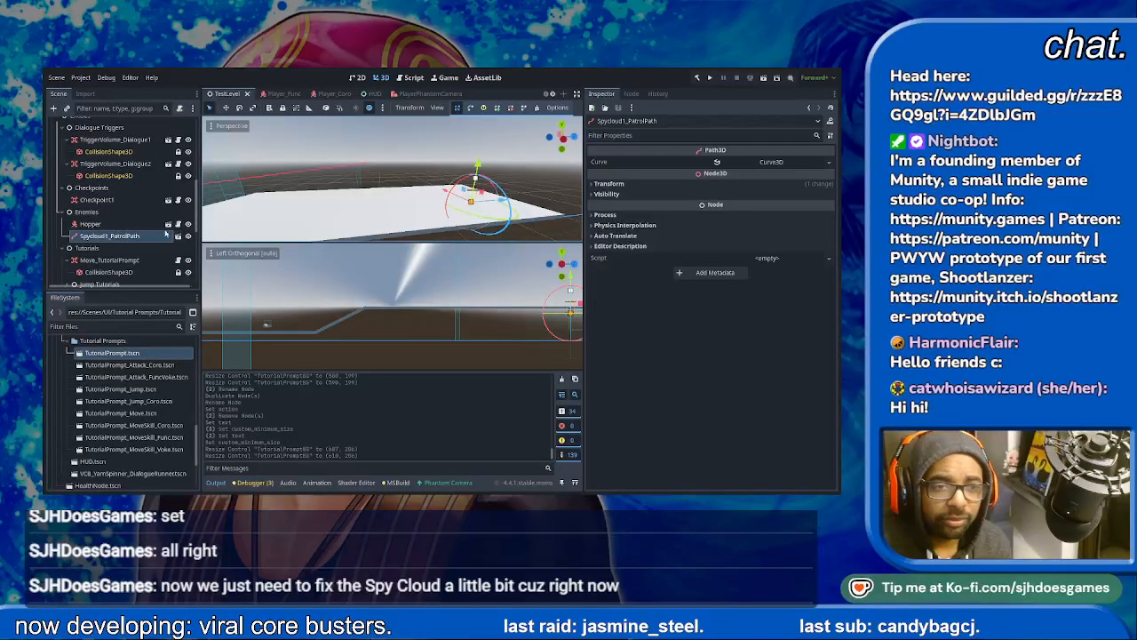
- Expand the patrol path's curve to examine its points and try to toggle its Closed option
click(745, 165)
click(603, 202)
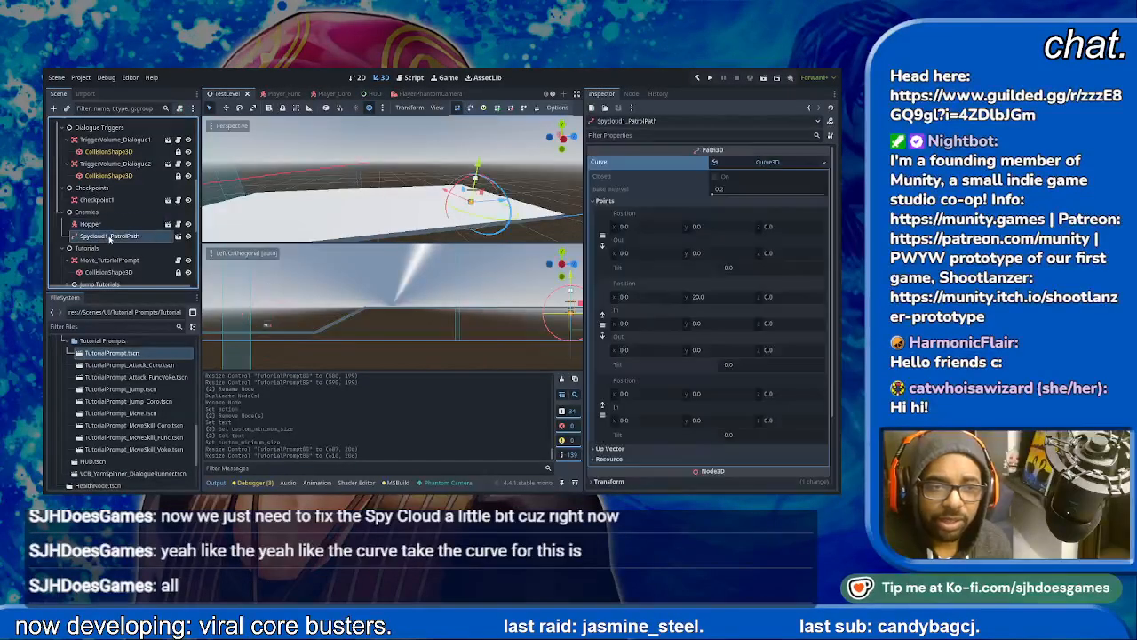
click(715, 180)
scroll(695, 332, down, 3)
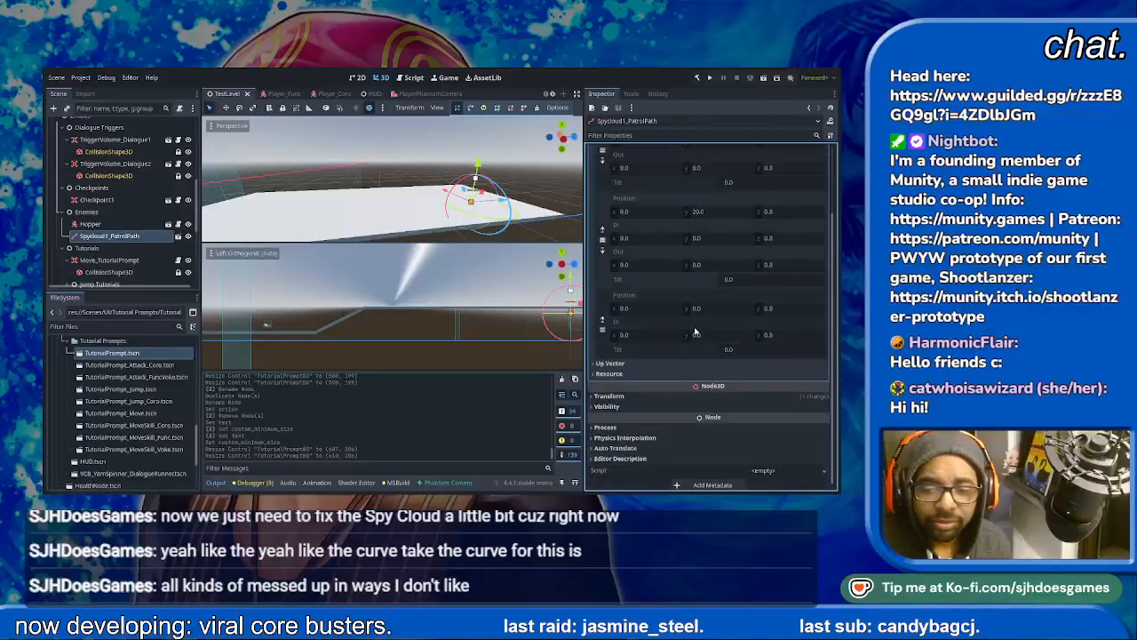
- Raise Spycloud1_PatrolPath vertically above the platform and save the TestLevel scene
click(105, 237)
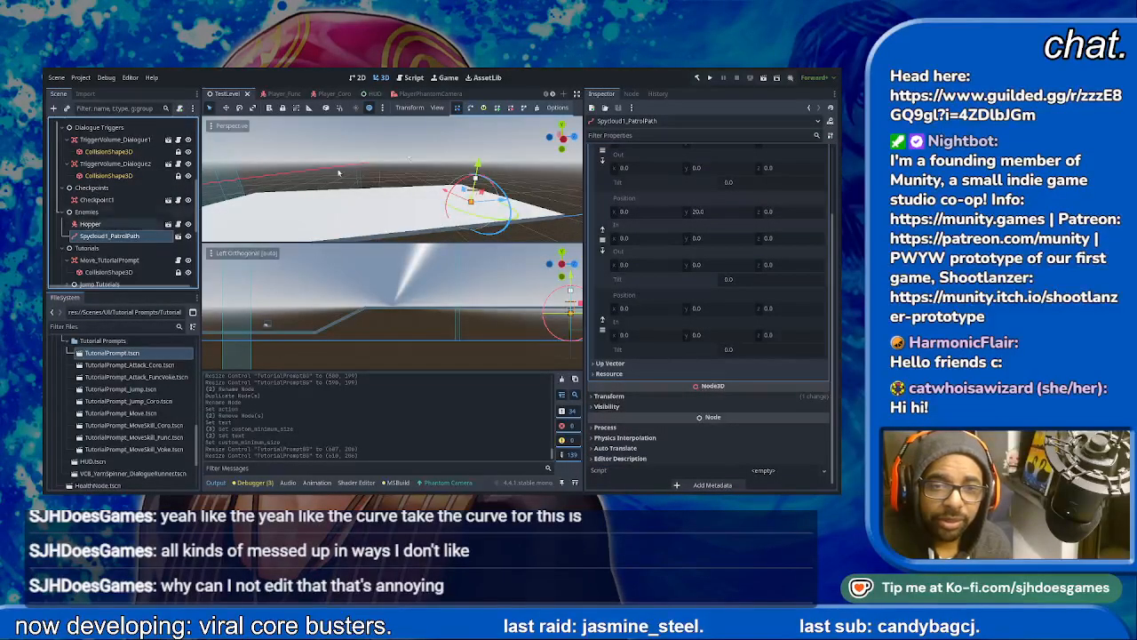
drag(478, 165, 481, 130)
key(ctrl+s)
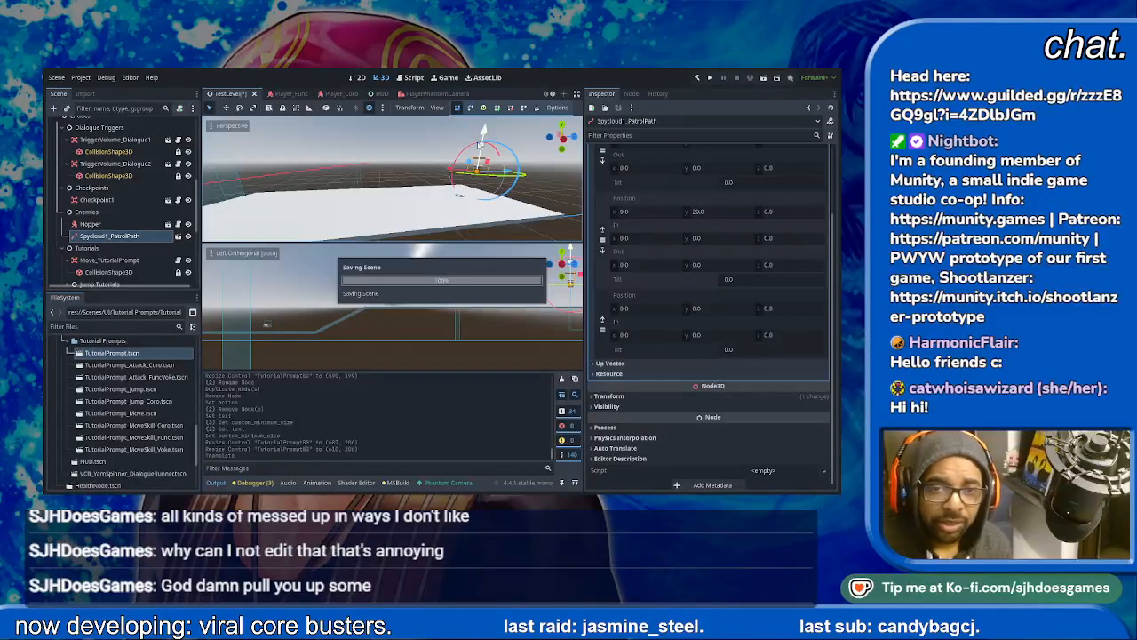
- Duplicate the Ground body under Terrain together with its collision shape and mesh
scroll(437, 217, down, 6)
scroll(436, 220, down, 5)
shift+middle_drag(432, 222, 510, 172)
scroll(366, 167, up, 12)
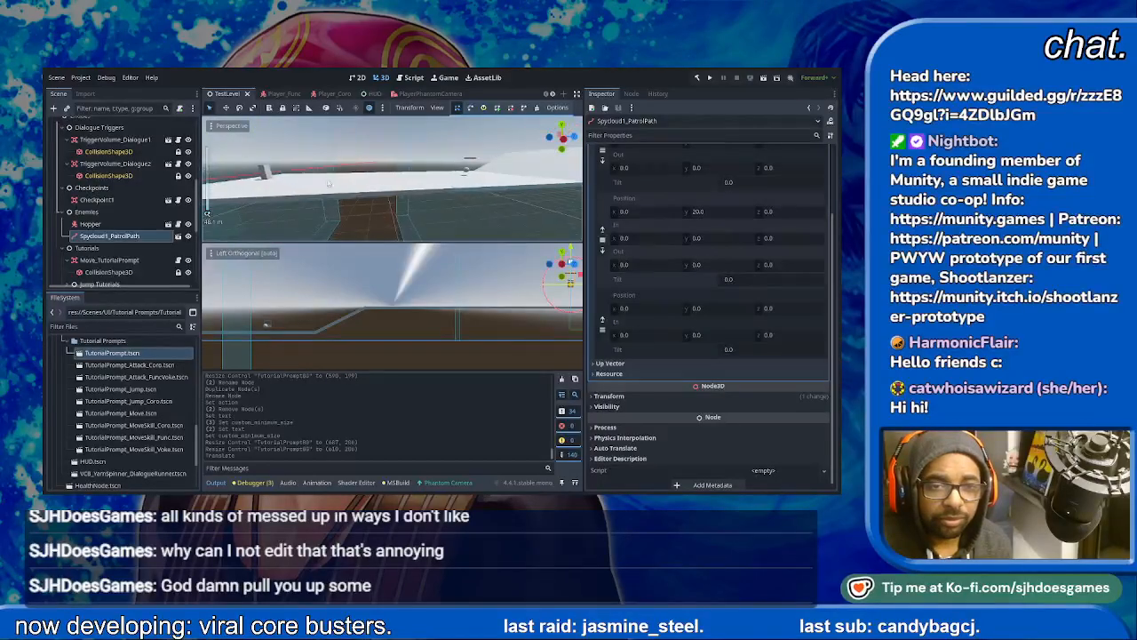
scroll(364, 169, down, 8)
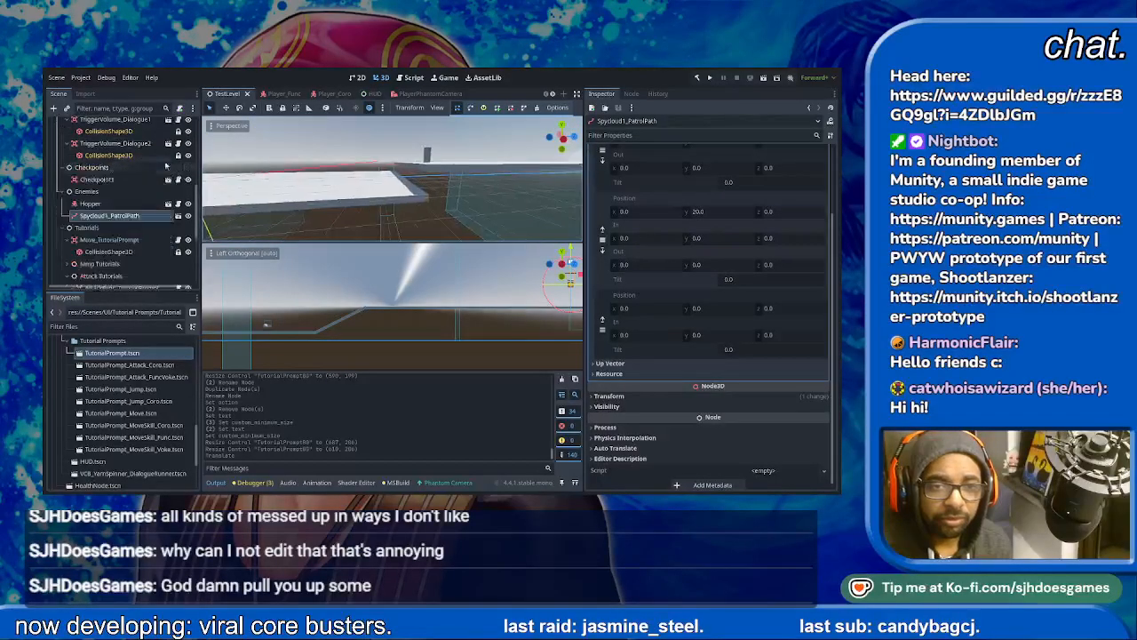
click(364, 192)
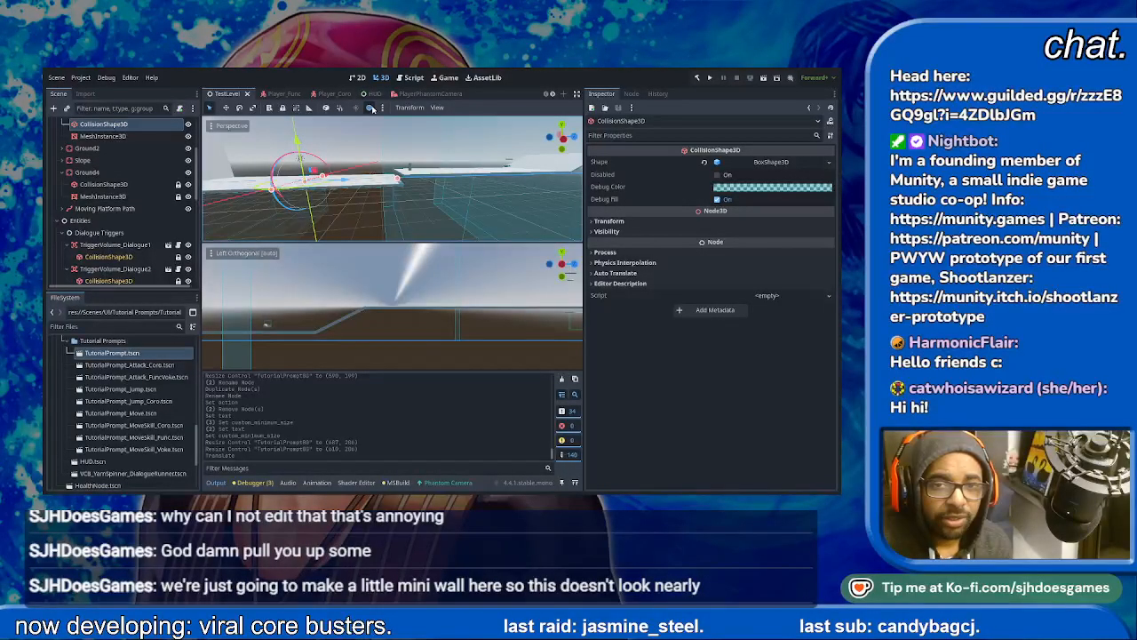
scroll(96, 174, up, 3)
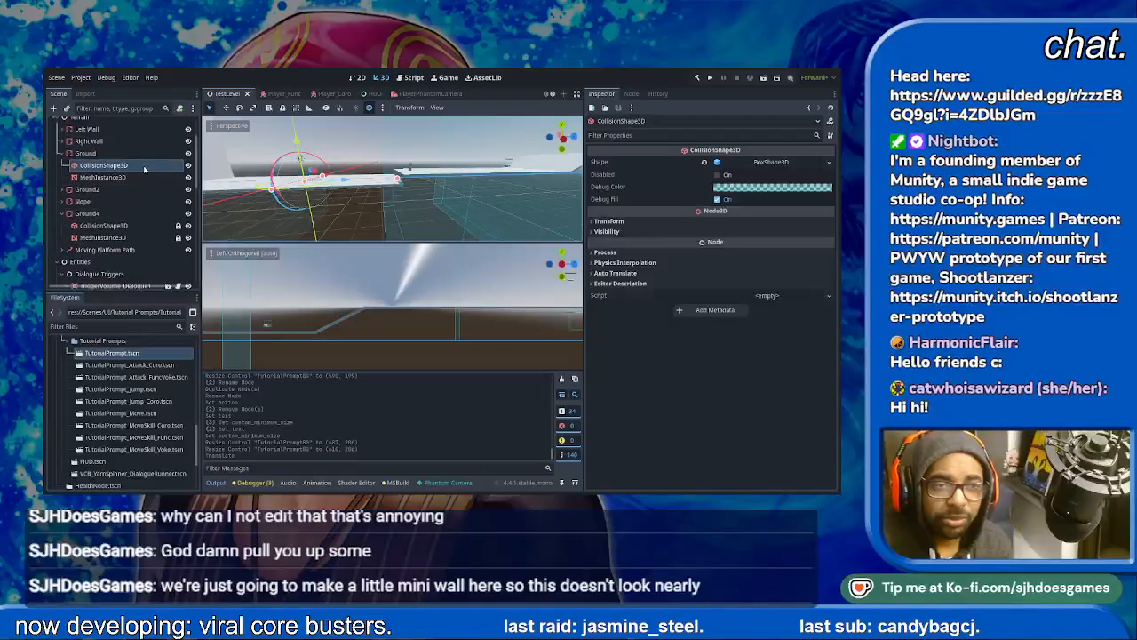
click(86, 174)
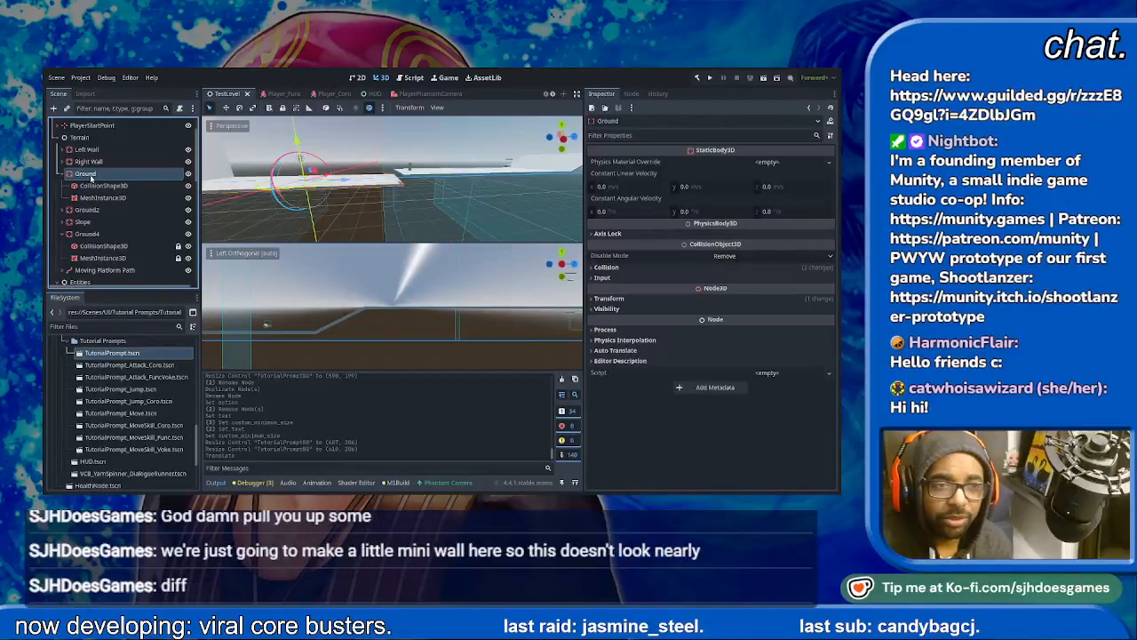
key(ctrl+d)
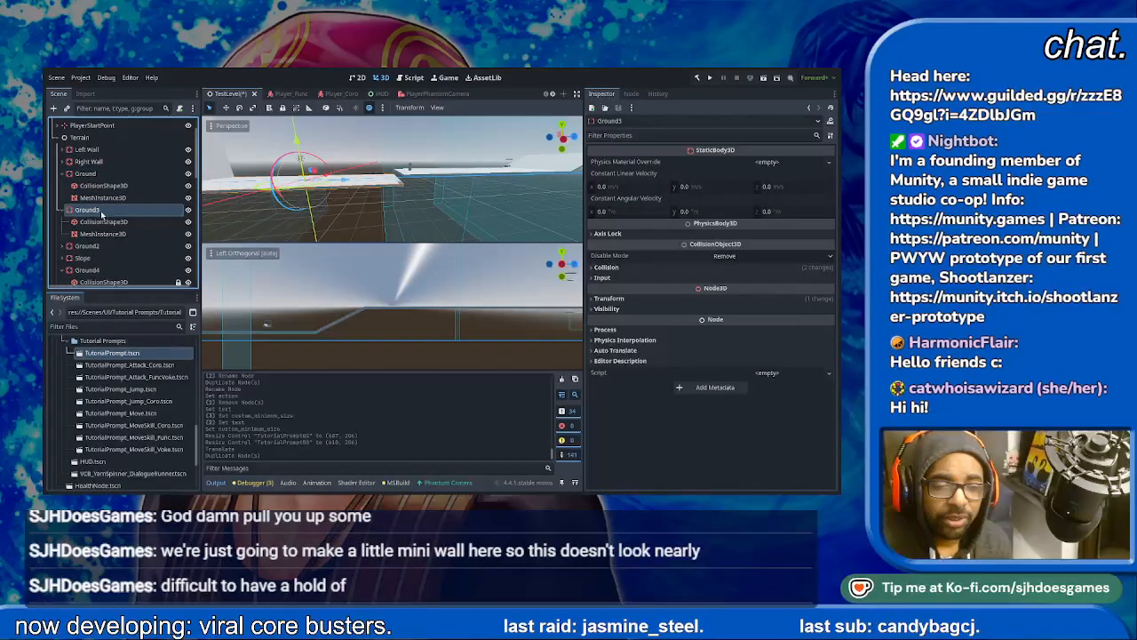
- Rename the Ground2 node to Ground5 and the duplicated ground body to Wall1
click(108, 246)
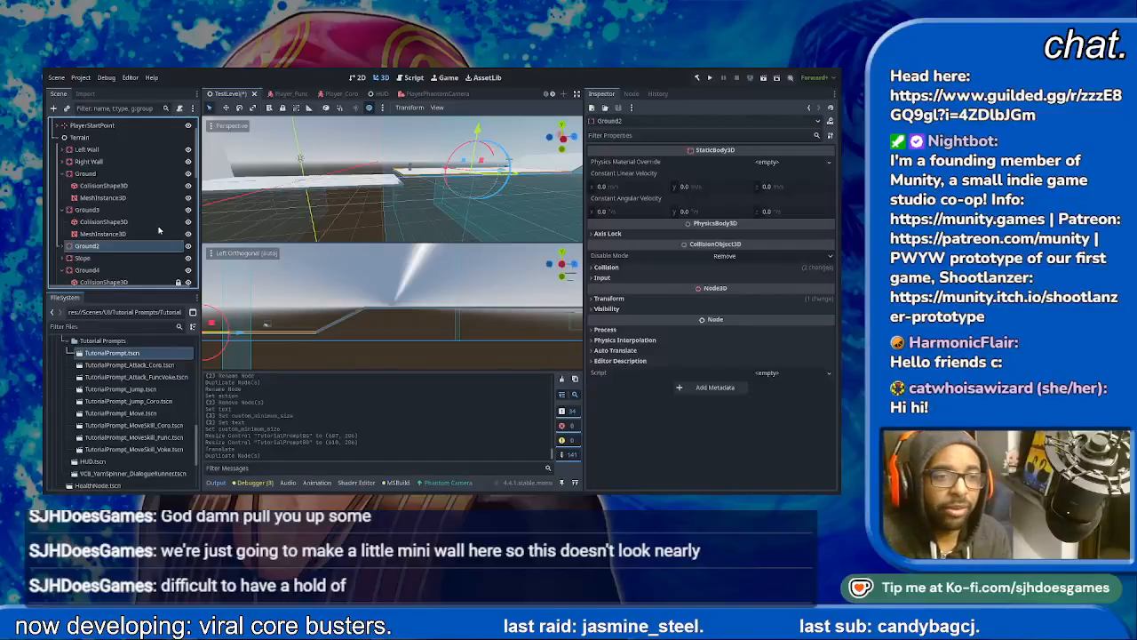
click(112, 208)
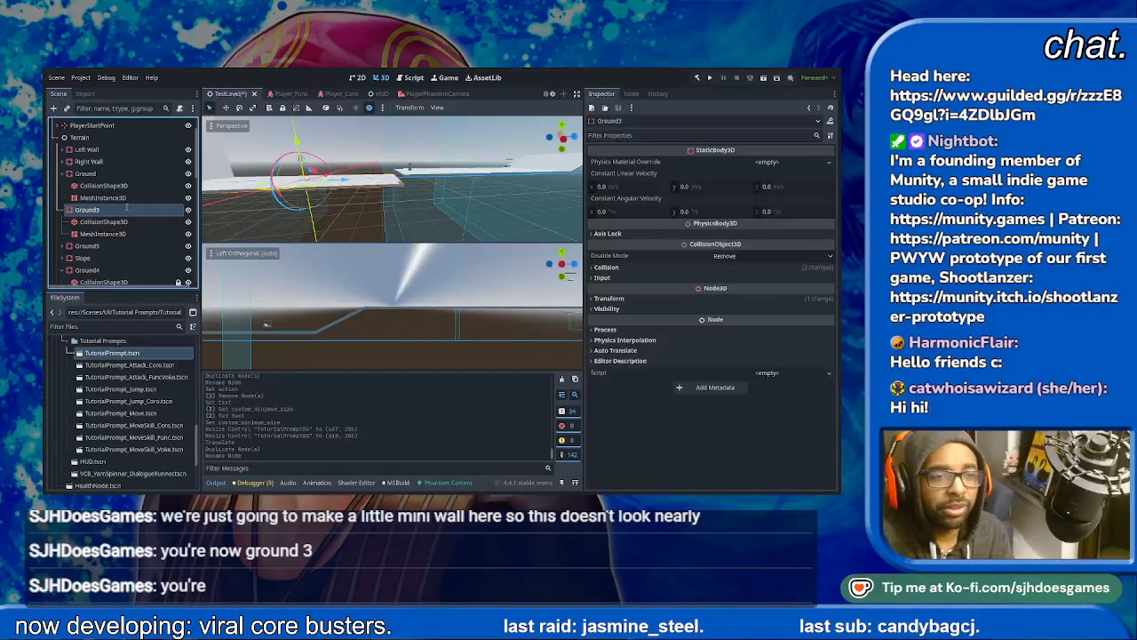
key(Return)
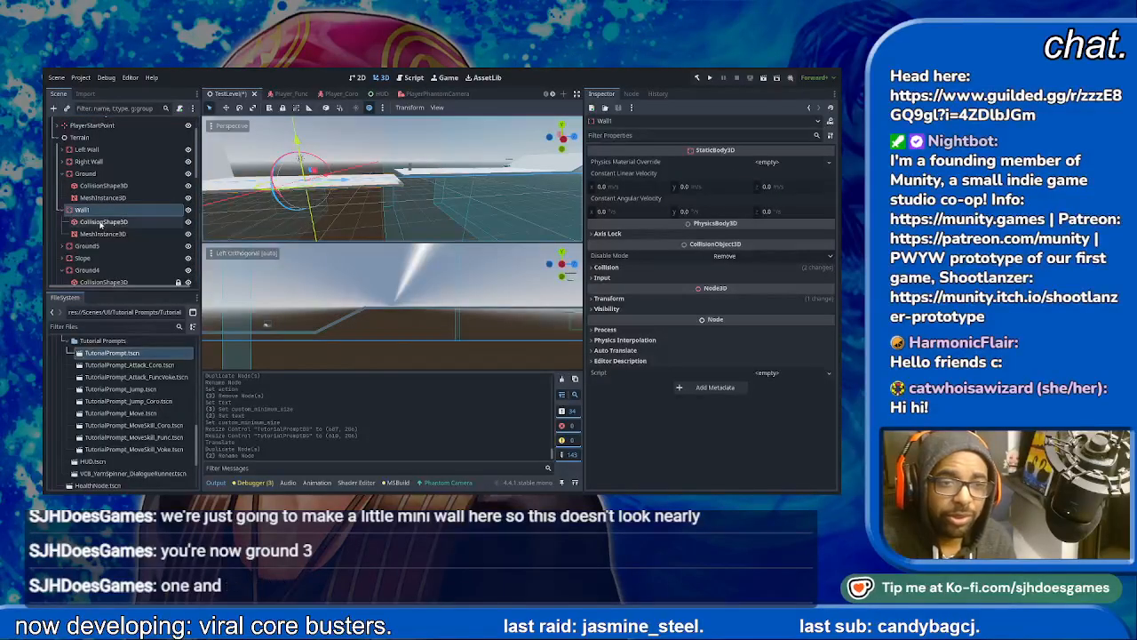
- Make the box shape of Wall1's CollisionShape3D and the mesh of its MeshInstance3D unique
click(112, 221)
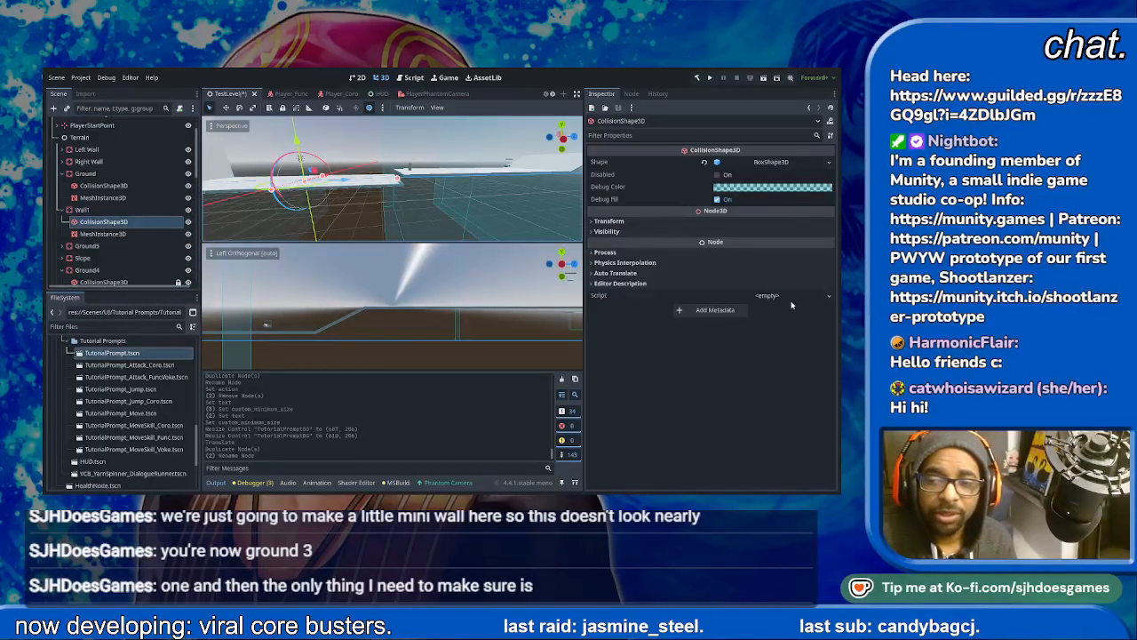
click(103, 233)
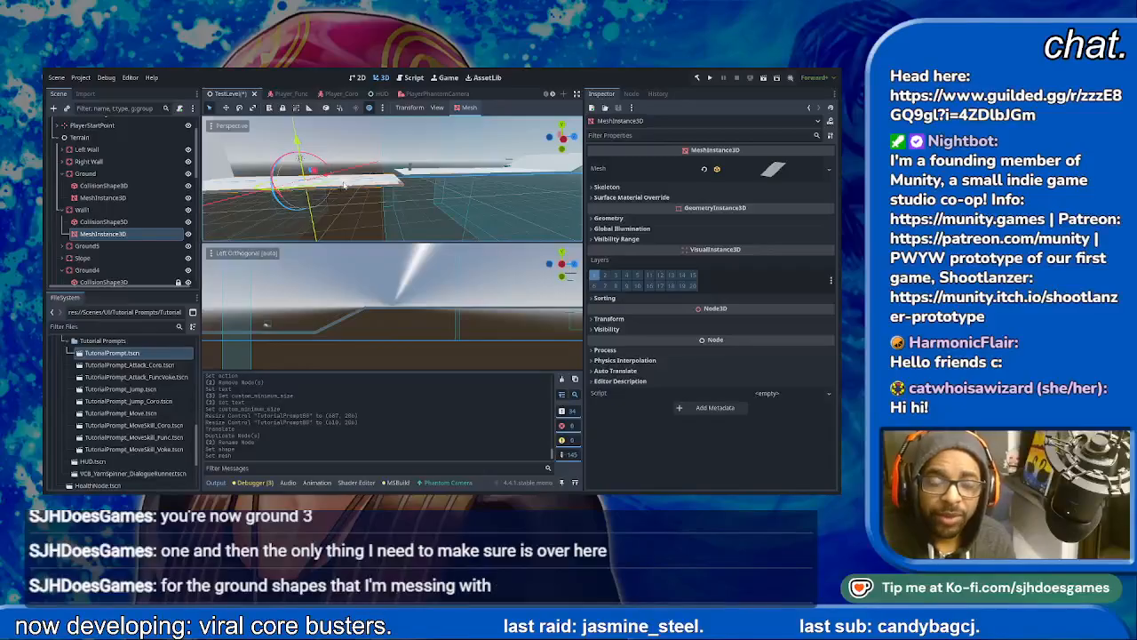
- Move Wall1's MeshInstance3D along the level past the original ground and raise it slightly, with its mesh properties expanded
drag(344, 184, 494, 194)
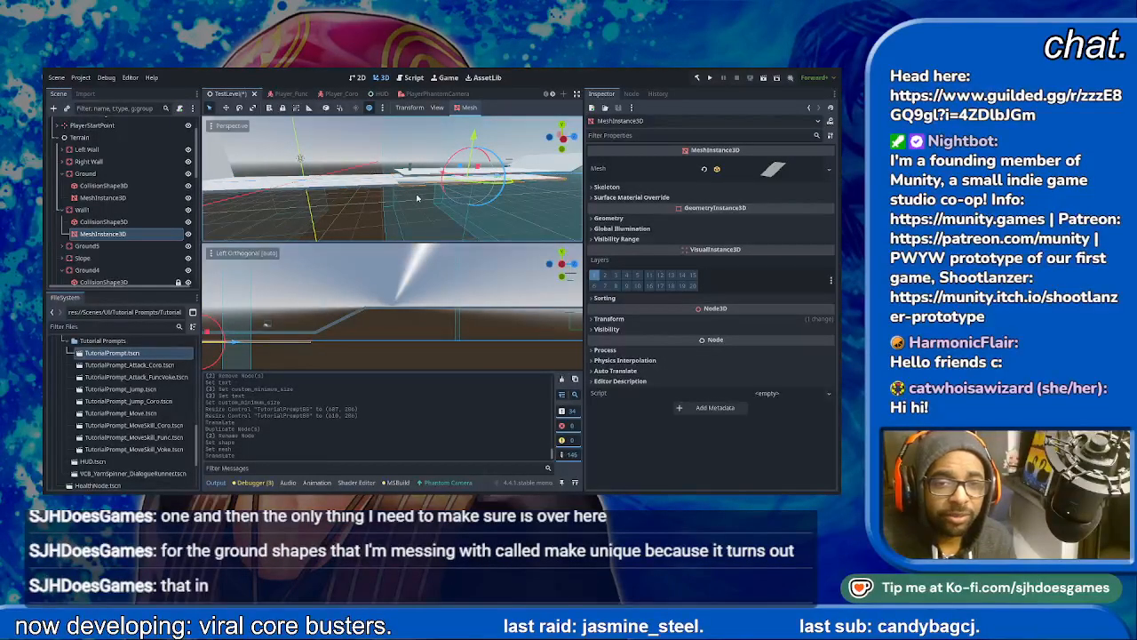
scroll(417, 198, up, 5)
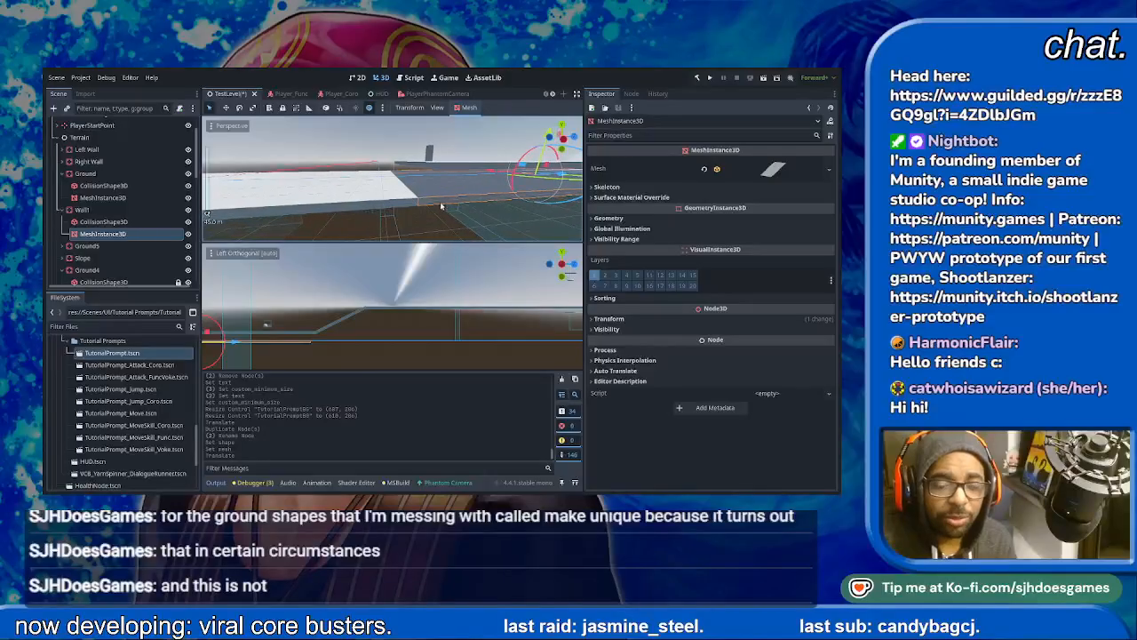
click(772, 175)
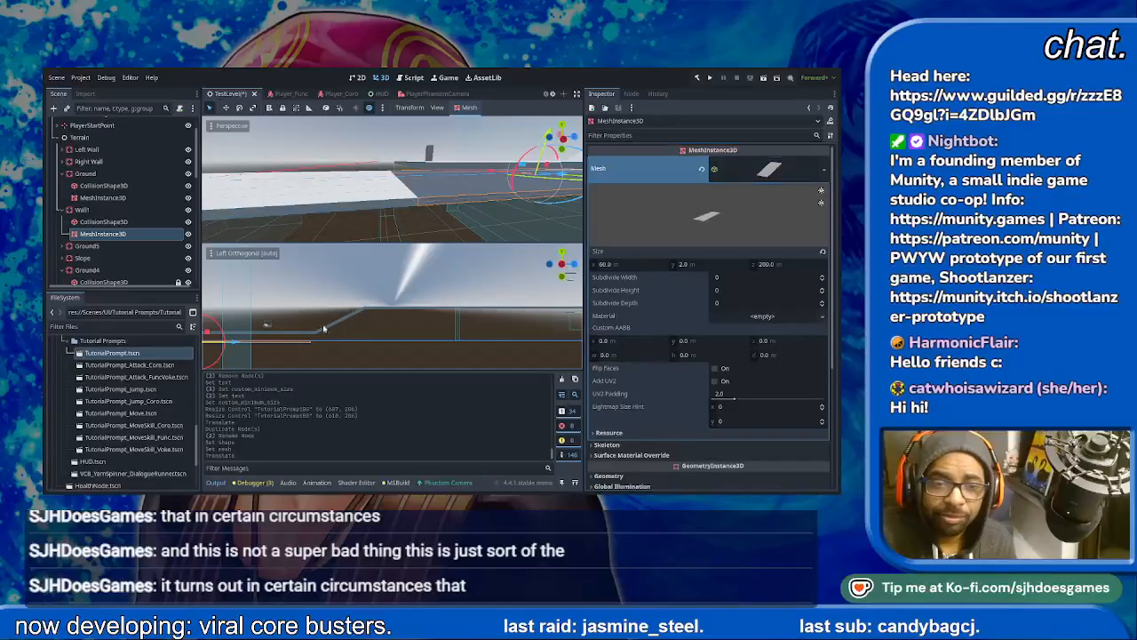
scroll(350, 325, up, 7)
scroll(327, 333, down, 8)
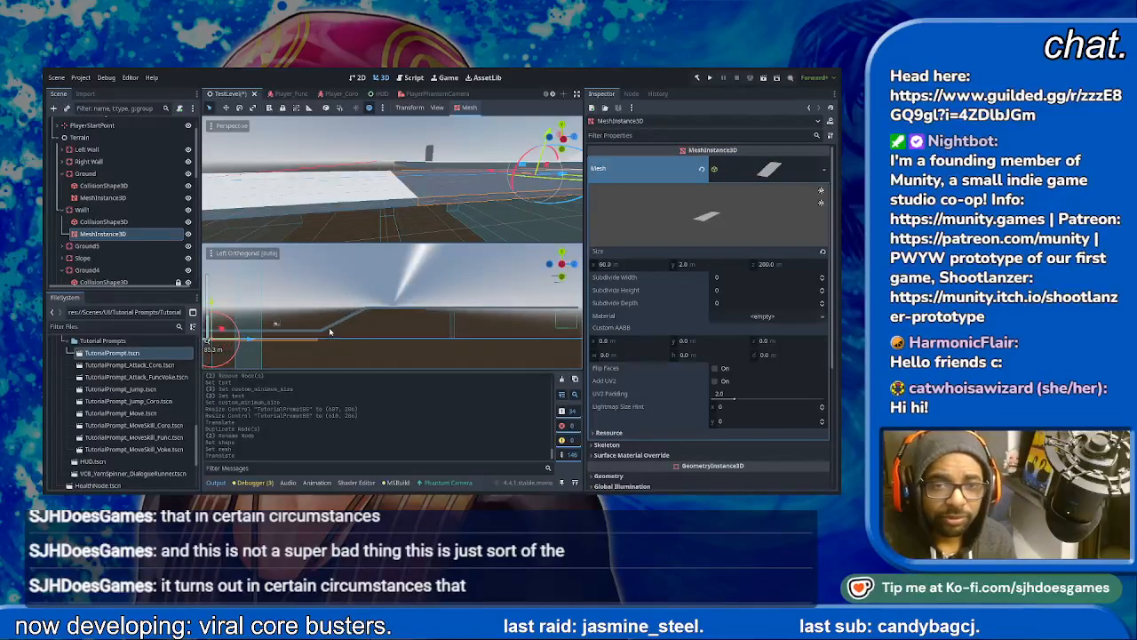
scroll(348, 315, up, 3)
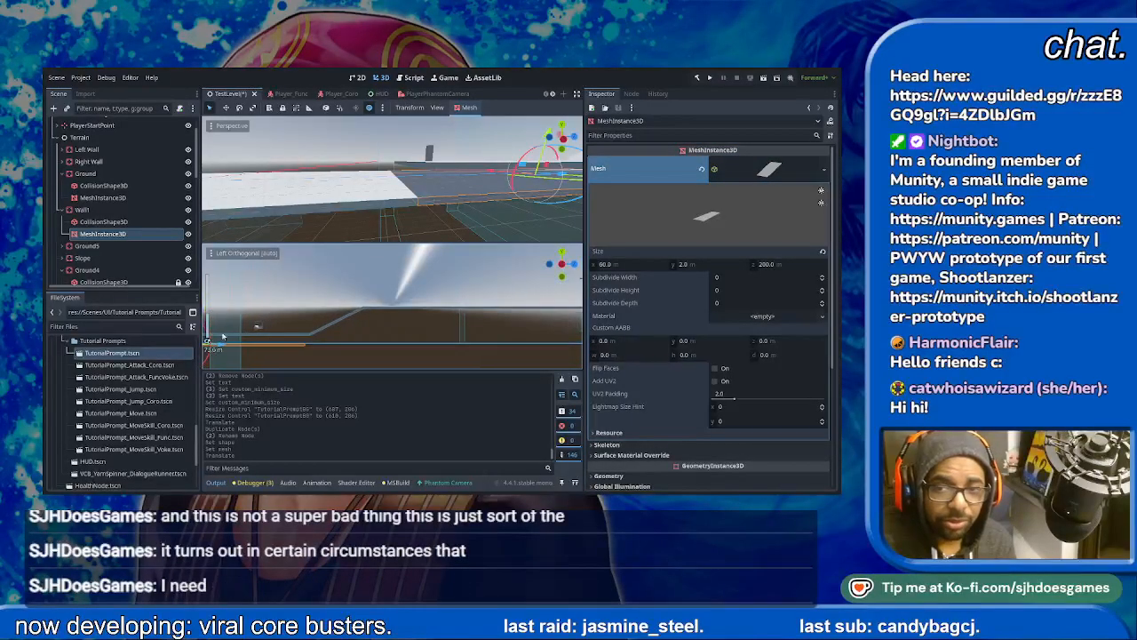
scroll(350, 314, down, 9)
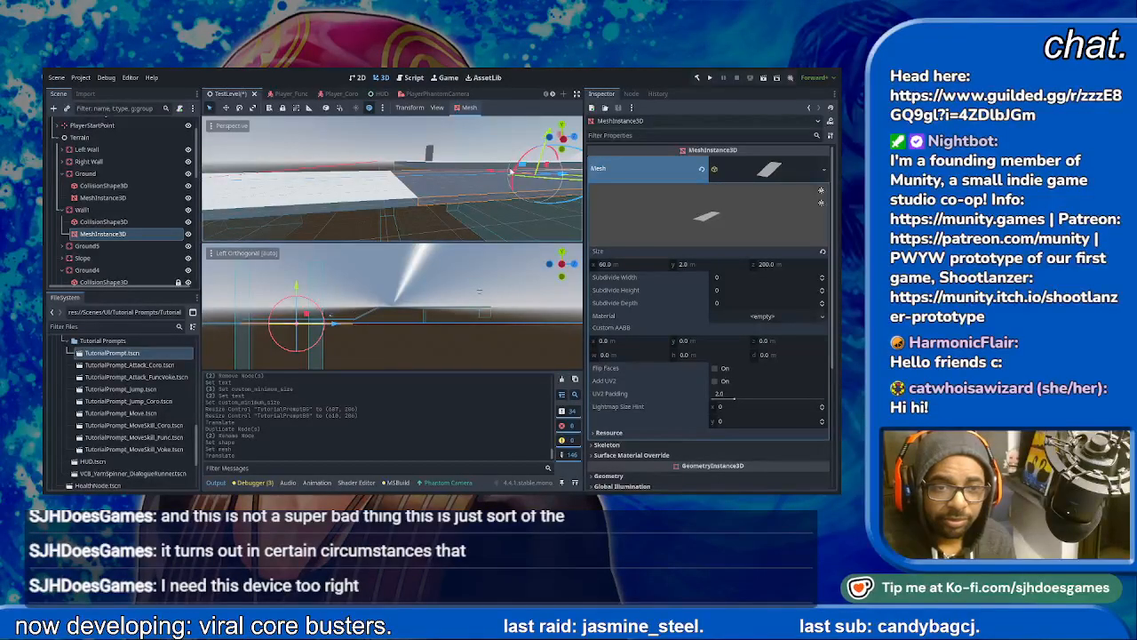
drag(298, 285, 299, 285)
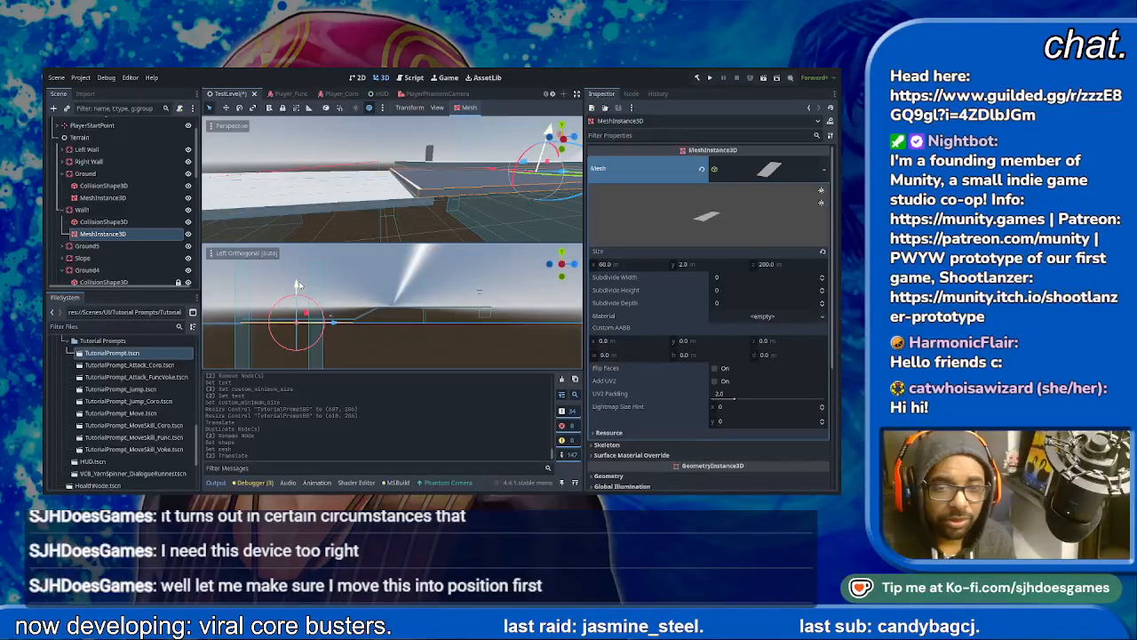
- Set the Z size of Wall1's box mesh to 1 m
click(693, 264)
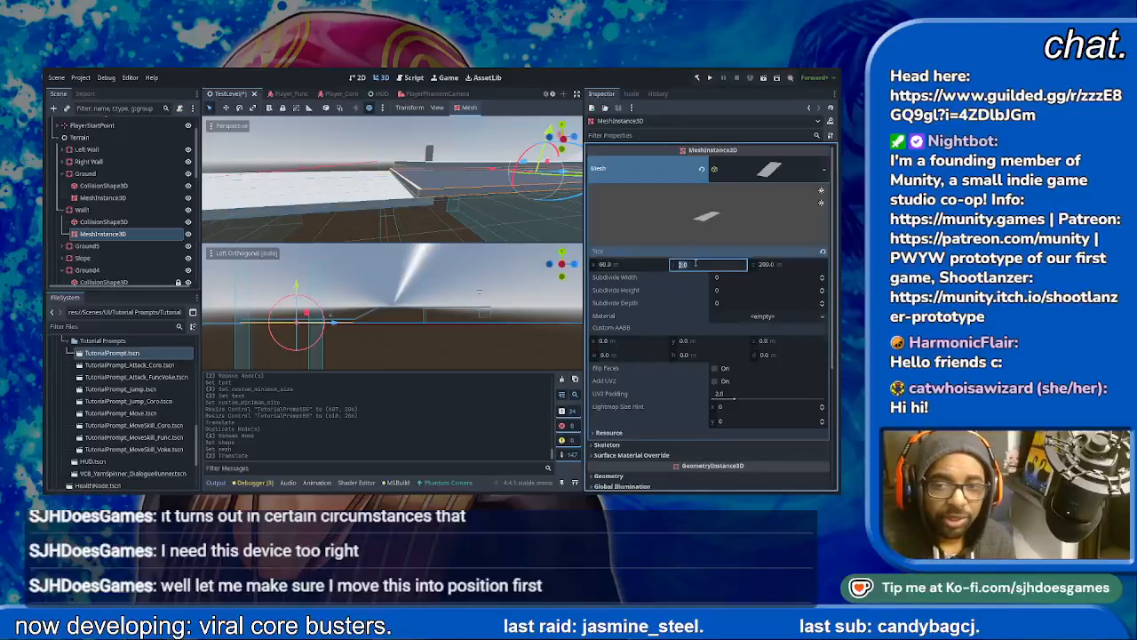
click(779, 264)
text(1)
key(Return)
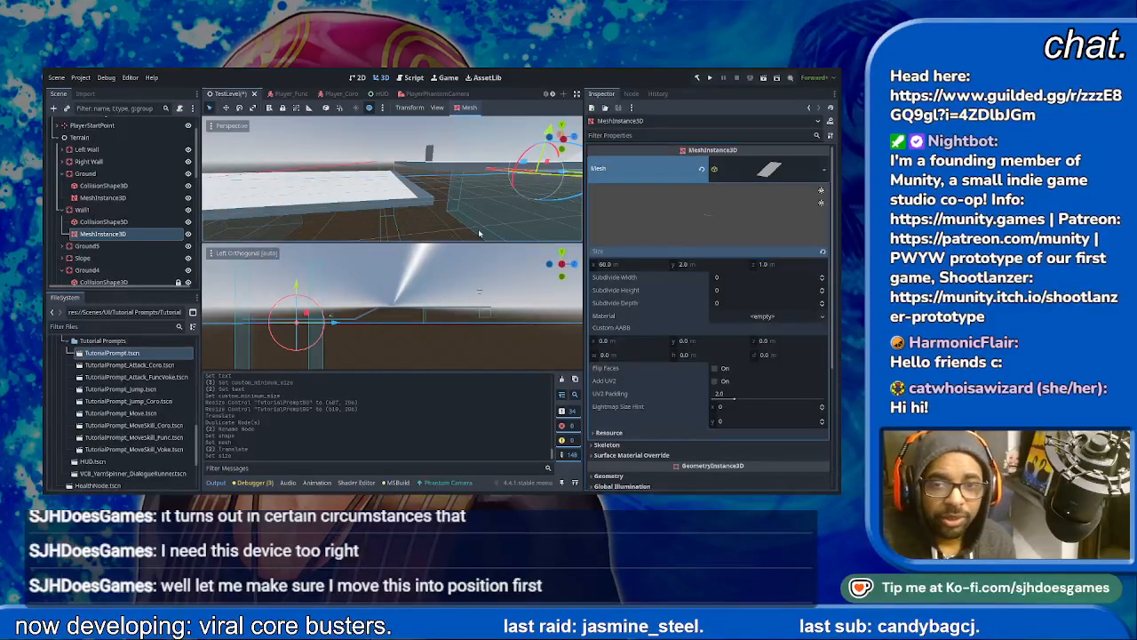
- Slide Wall1's thin mesh back along the Z axis toward the ground's end and fine-tune its position with small moves
drag(569, 175, 451, 187)
middle_drag(508, 194, 471, 170)
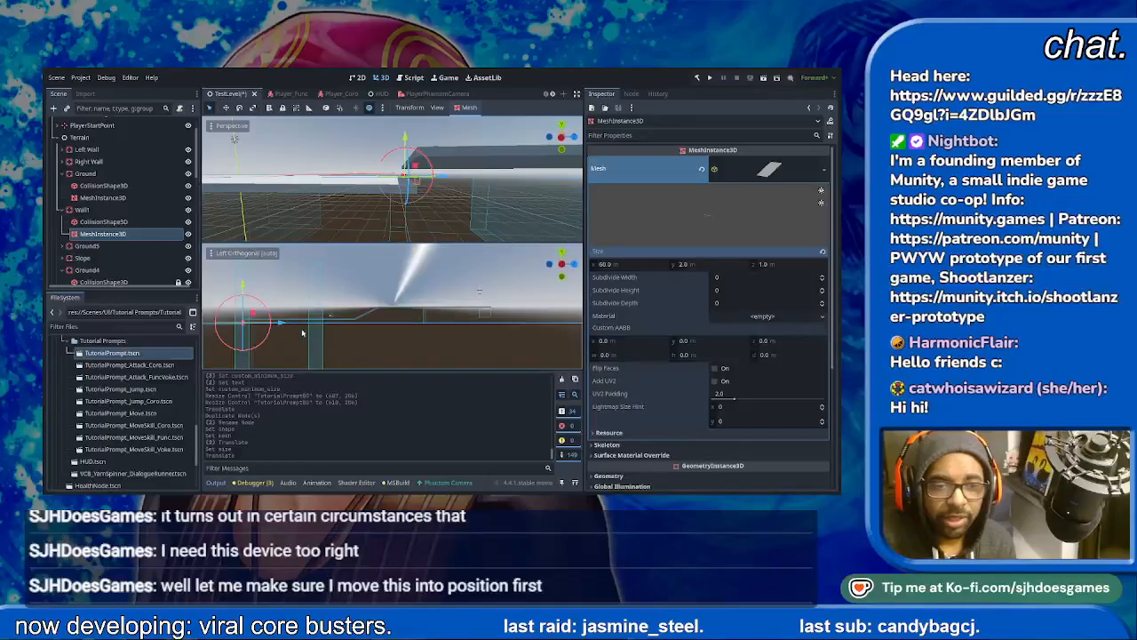
scroll(304, 324, up, 5)
scroll(305, 324, up, 10)
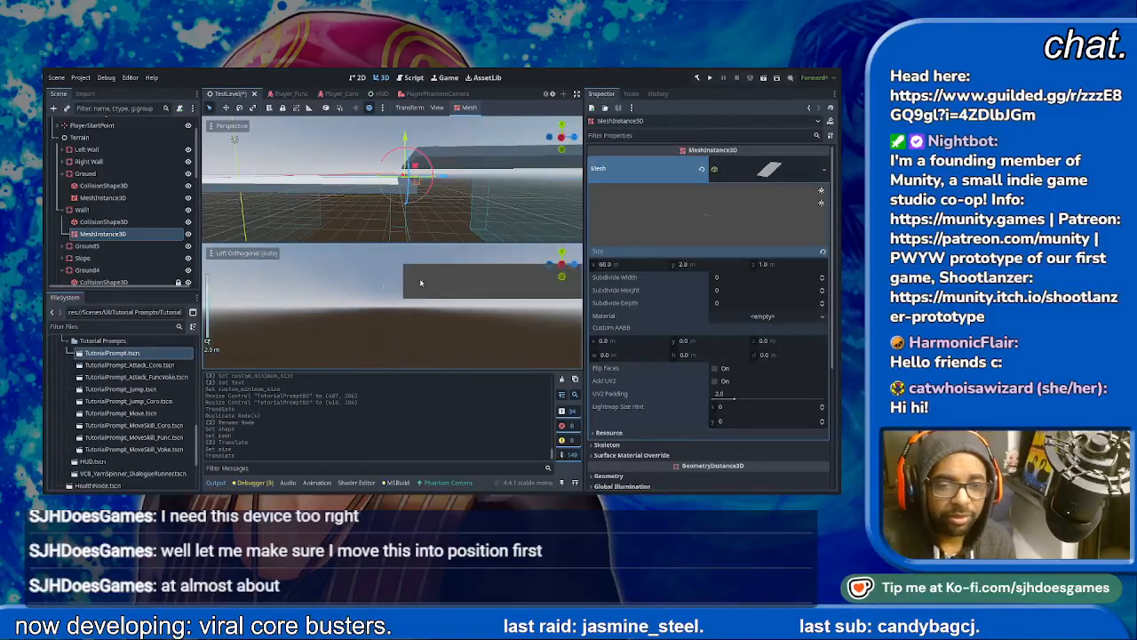
shift+middle_drag(287, 331, 490, 307)
scroll(320, 322, down, 10)
shift+middle_drag(320, 322, 581, 305)
scroll(299, 328, up, 4)
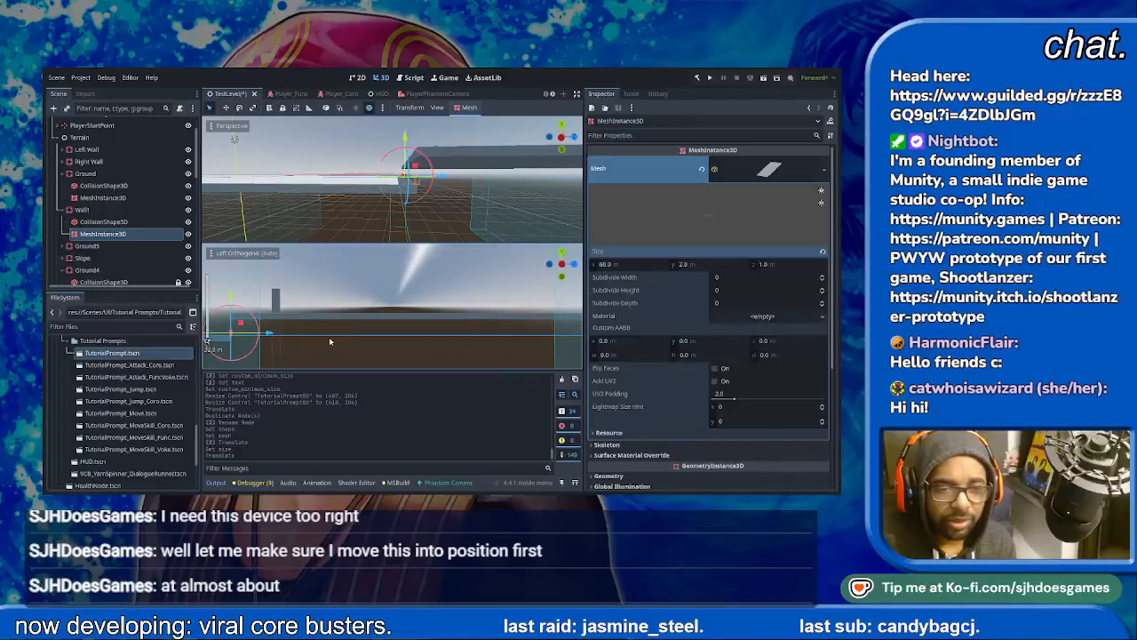
shift+middle_drag(322, 343, 409, 326)
scroll(362, 318, up, 10)
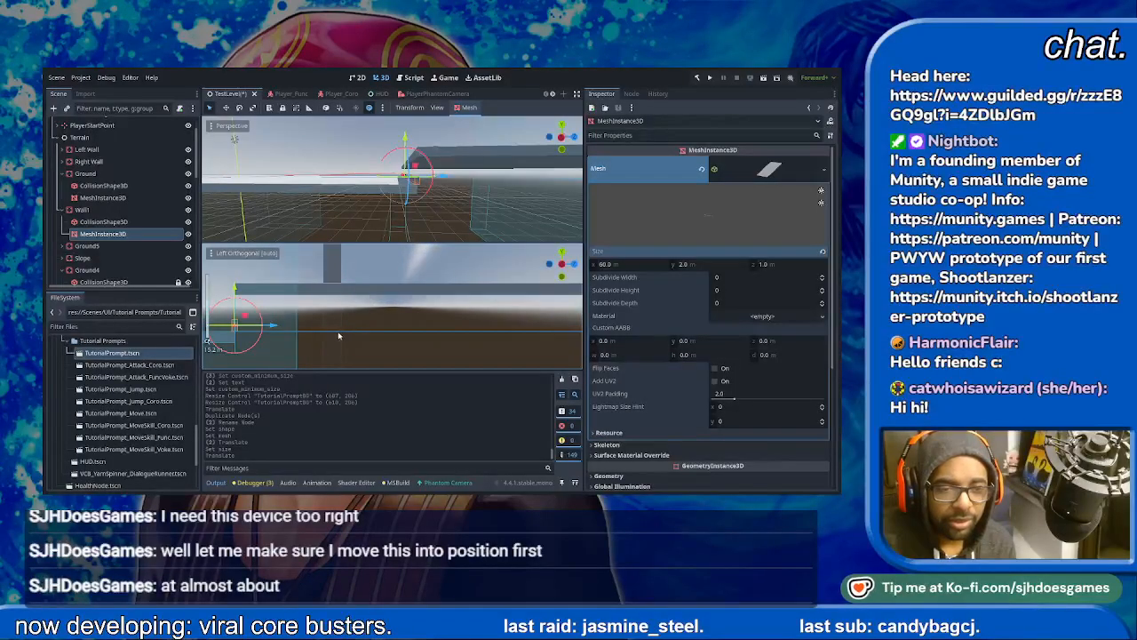
shift+middle_drag(338, 336, 515, 313)
drag(379, 316, 378, 316)
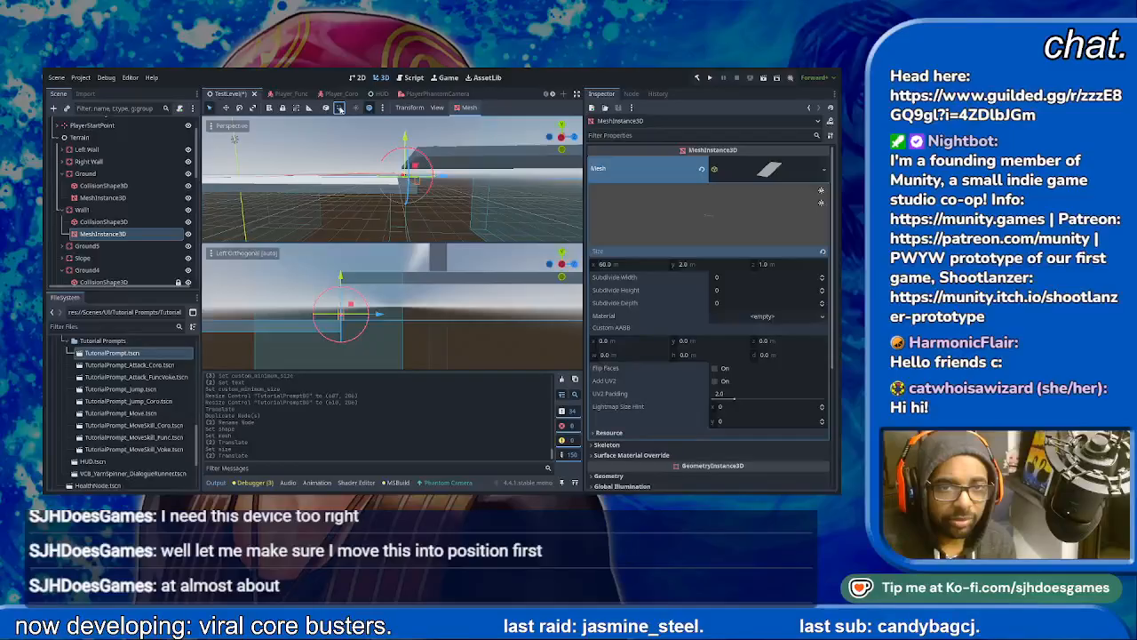
drag(379, 316, 387, 316)
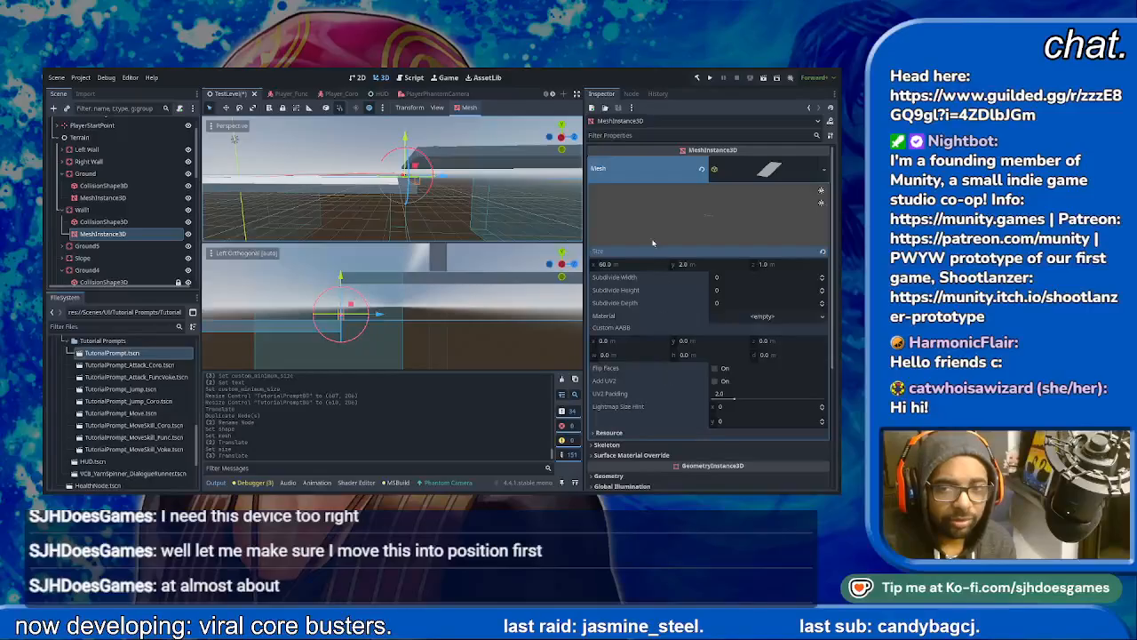
click(601, 433)
click(601, 434)
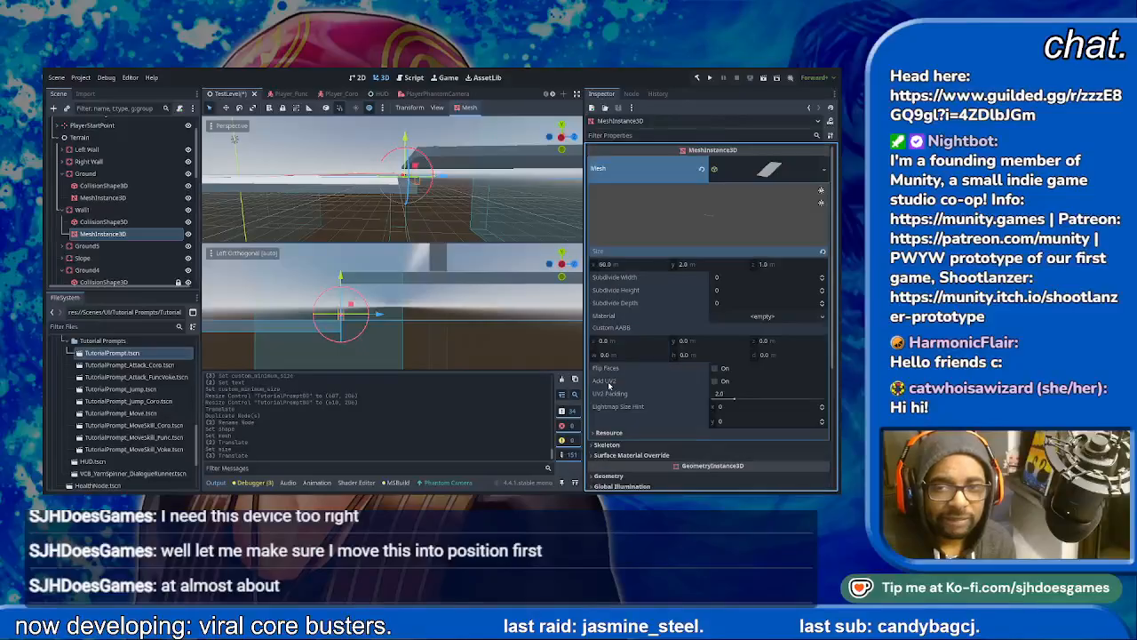
- Open the transform properties of the Wall1 body to check its position
scroll(640, 369, down, 3)
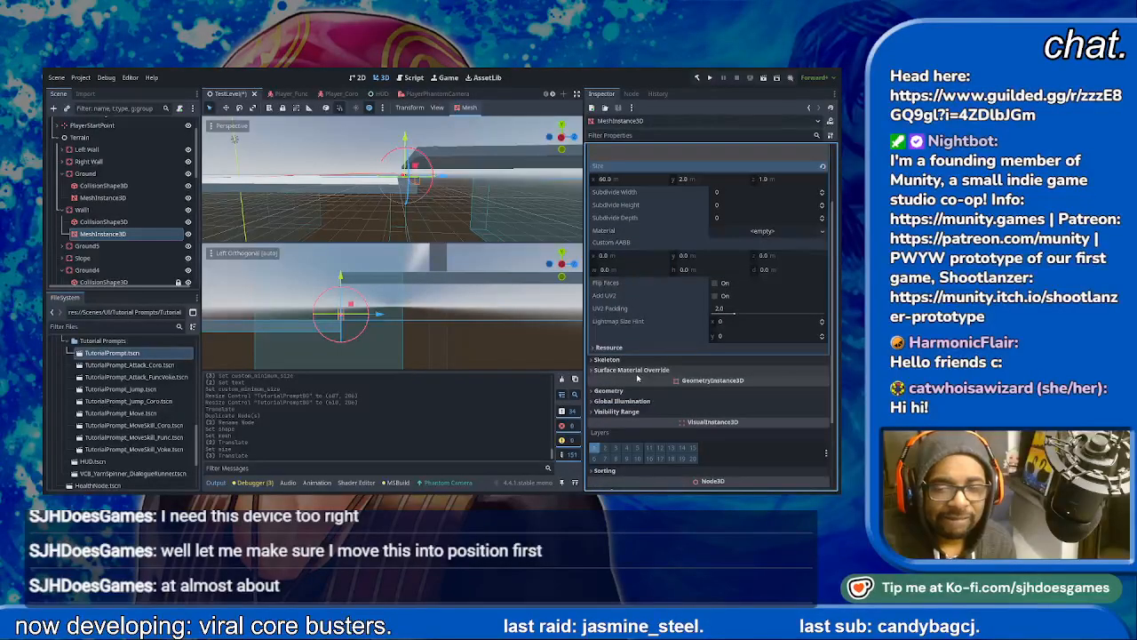
scroll(636, 378, up, 3)
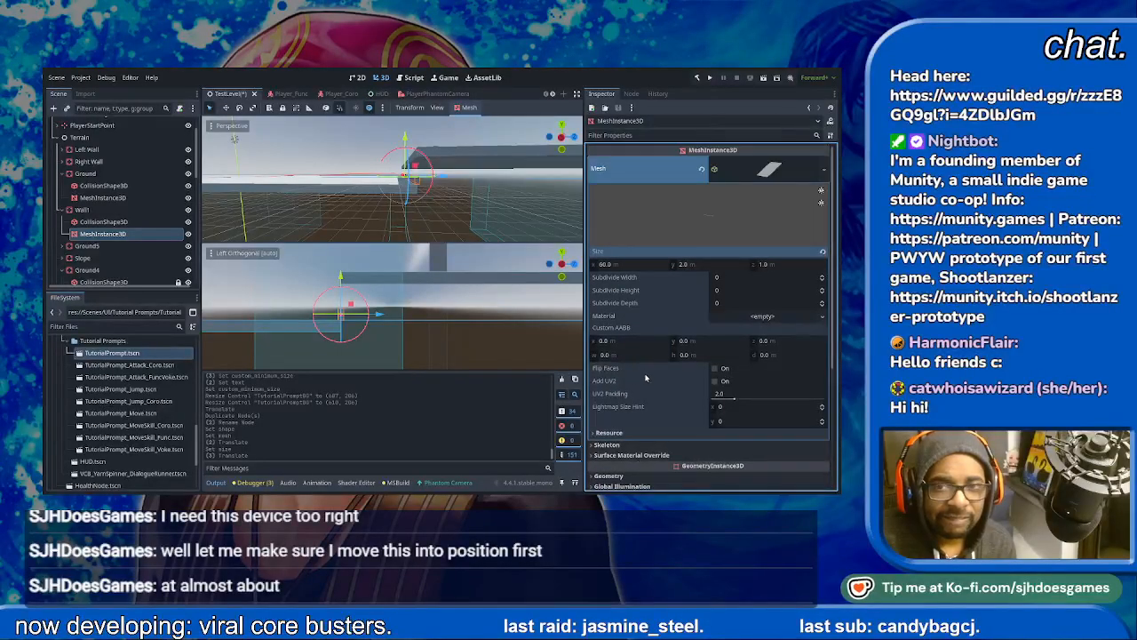
click(81, 209)
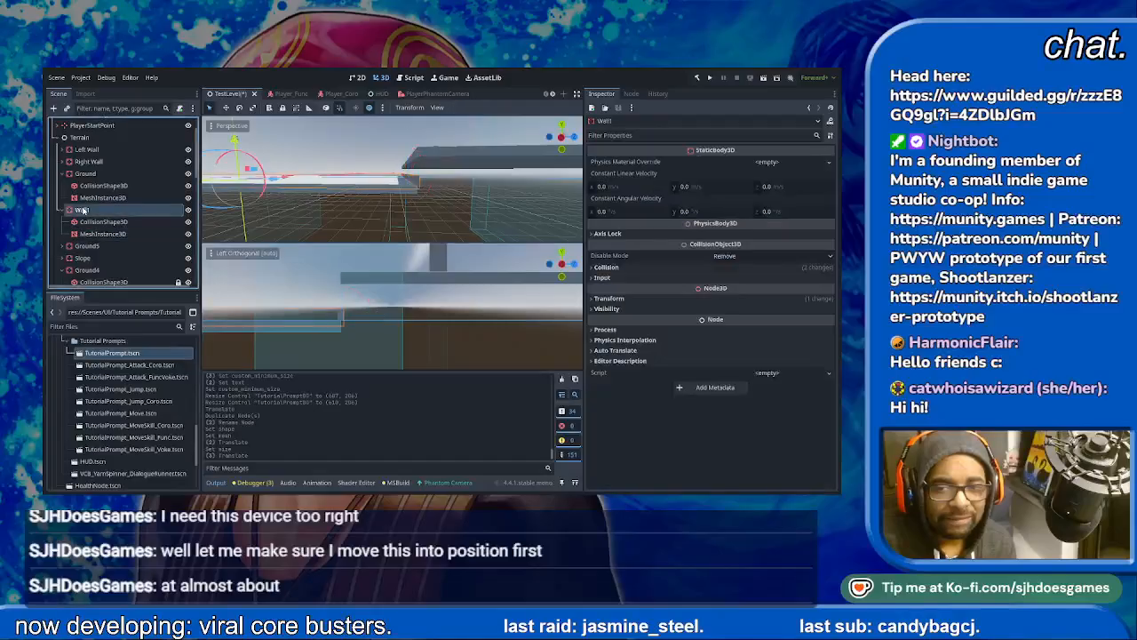
click(596, 299)
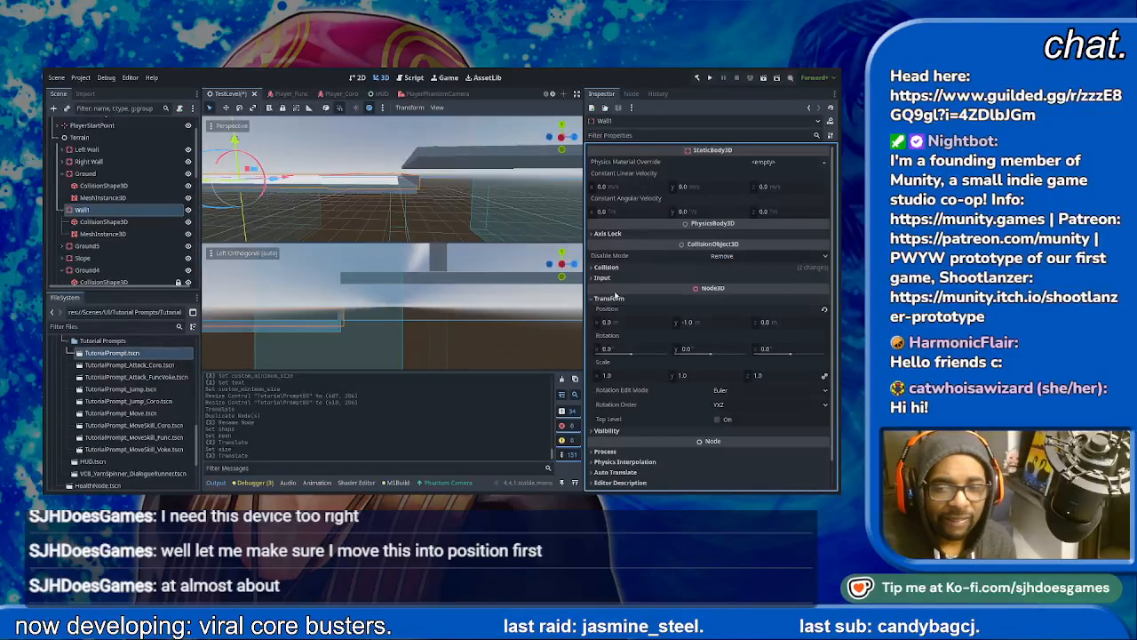
- Try to nudge Wall1's MeshInstance3D back along the Z axis and undo the last move
click(343, 316)
drag(390, 319, 387, 320)
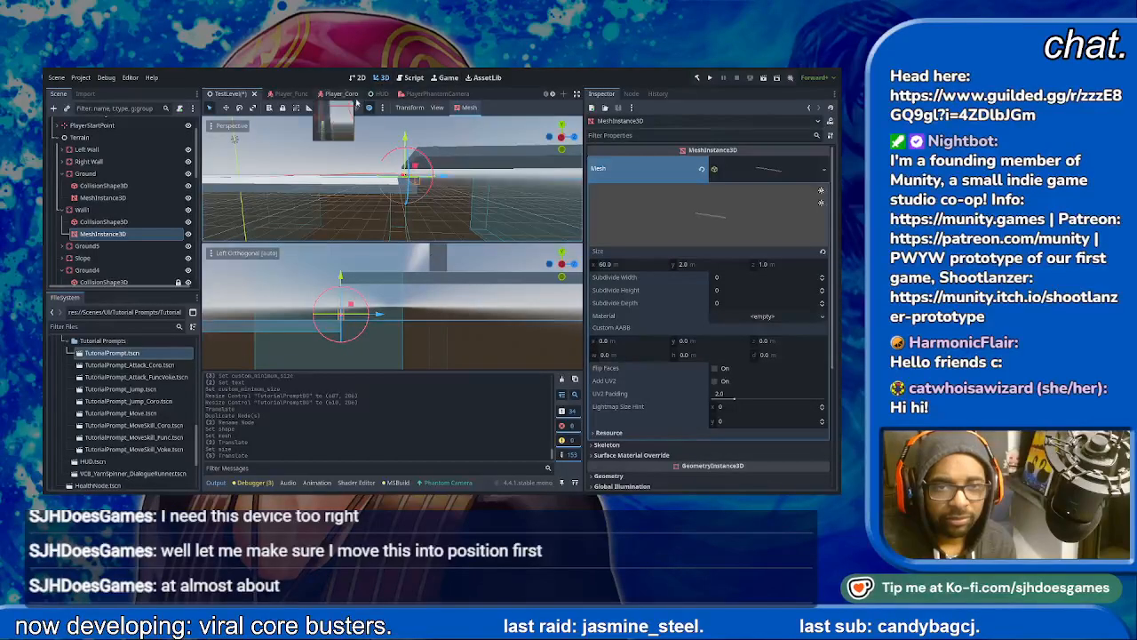
drag(385, 317, 378, 318)
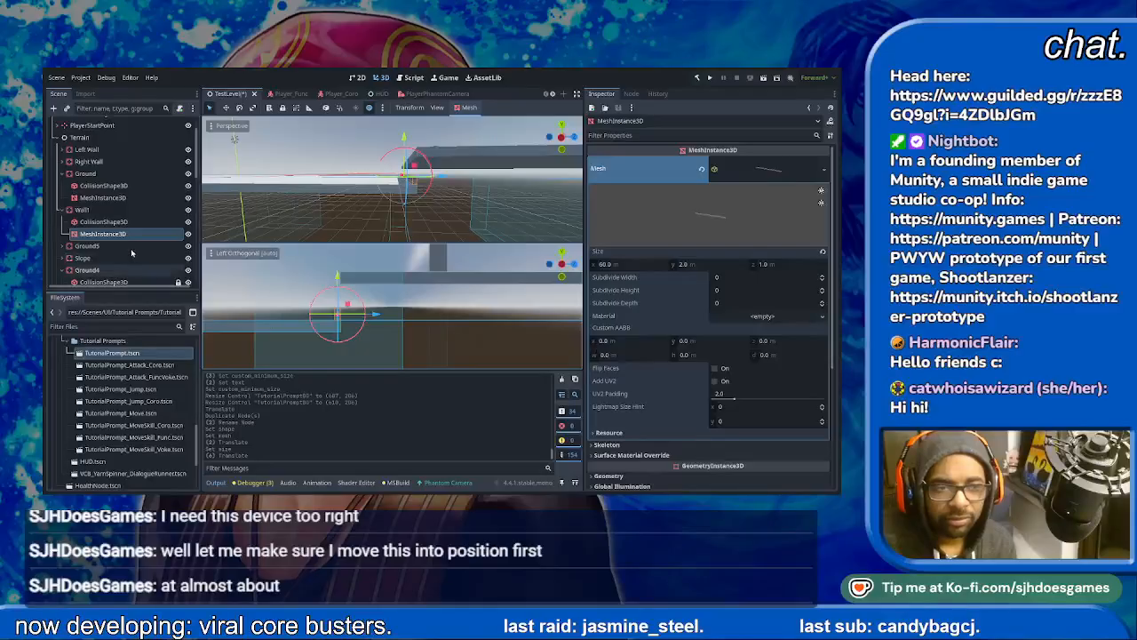
key(ctrl+z)
- Try moving the Wall1 body to a Z position of -1.48 m and undo the change
click(113, 230)
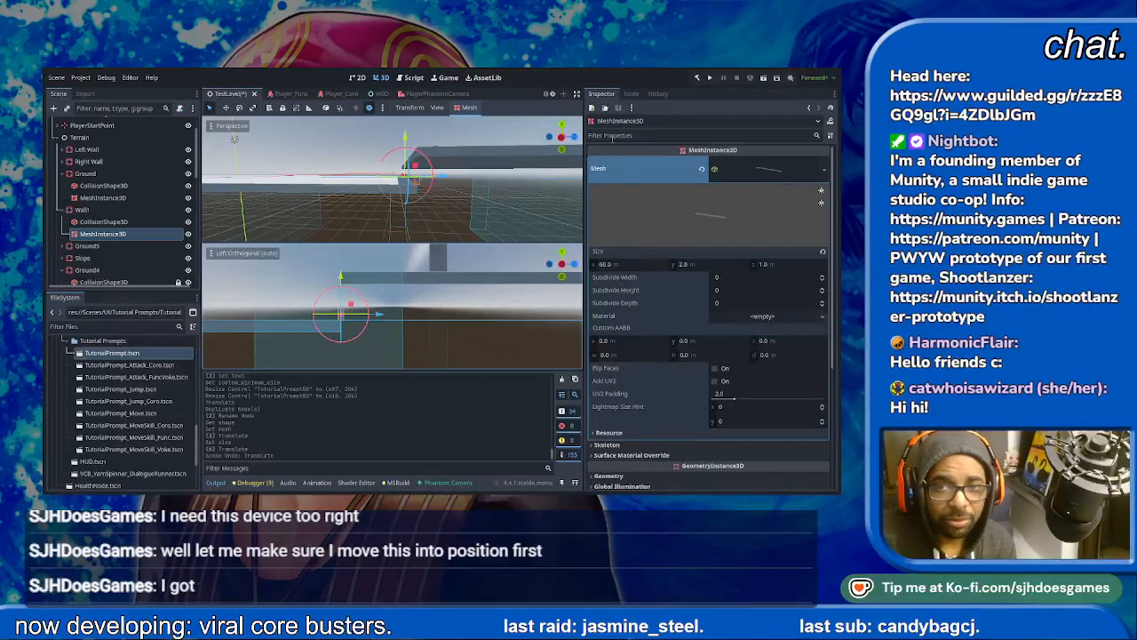
click(104, 221)
click(102, 210)
click(103, 221)
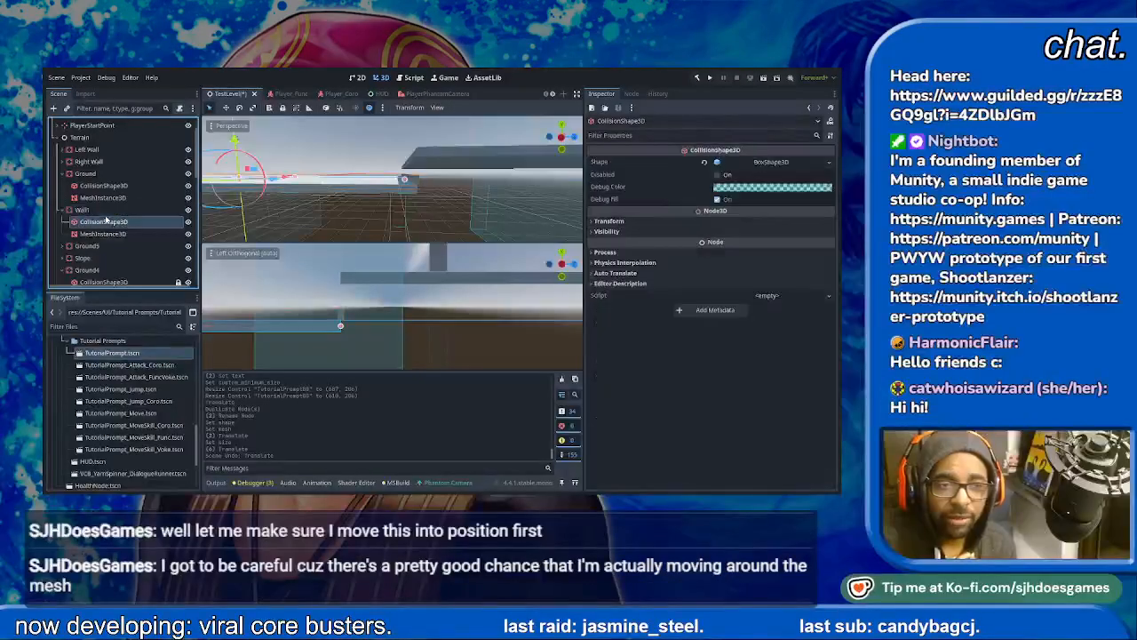
click(102, 209)
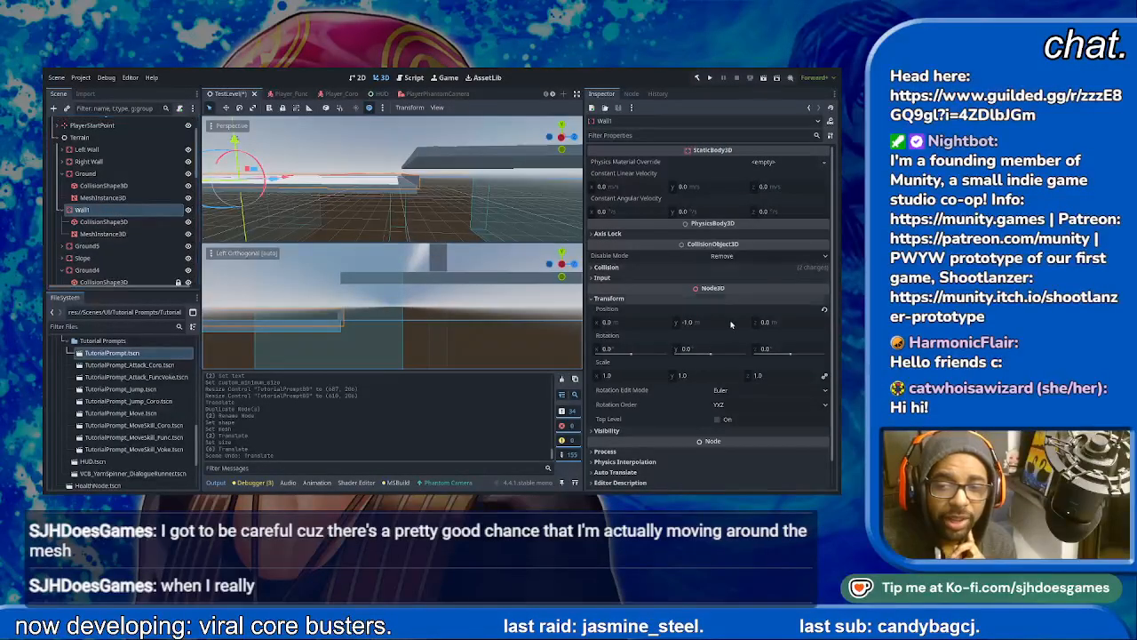
drag(765, 326, 733, 326)
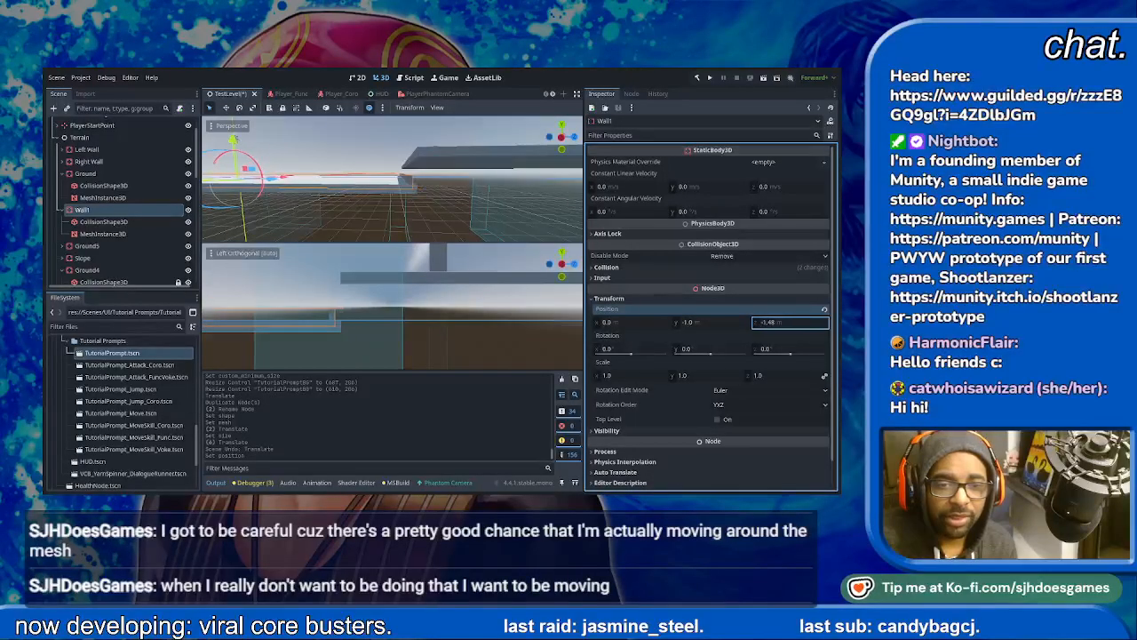
key(ctrl+z)
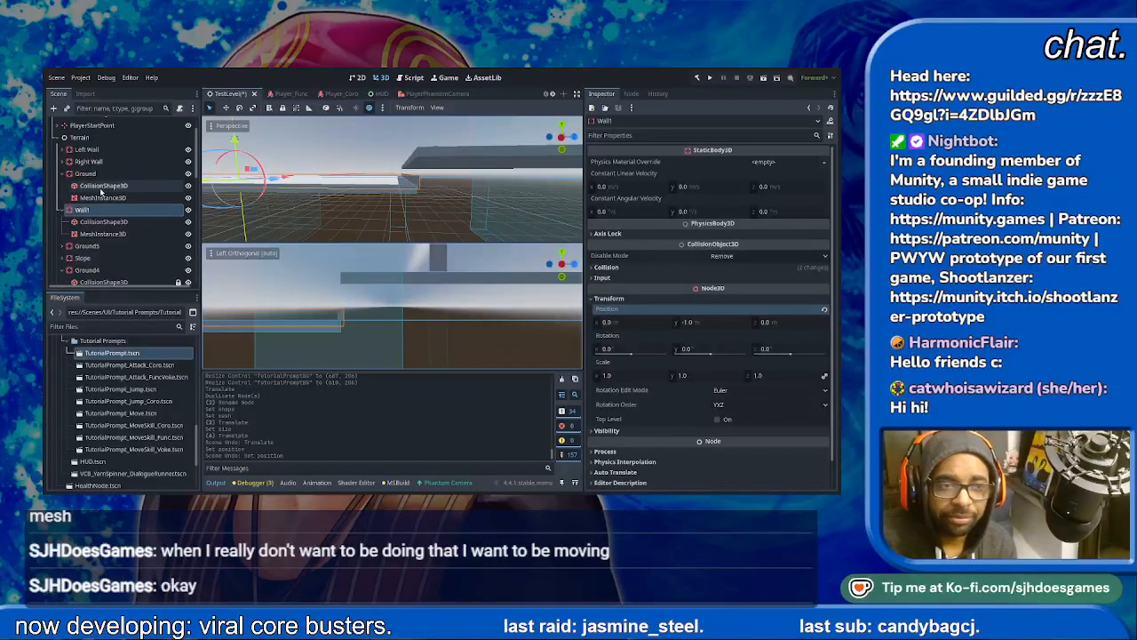
- Check the mesh size of Wall1 and set the Z size of its collision box shape to 1 m
click(102, 233)
click(608, 170)
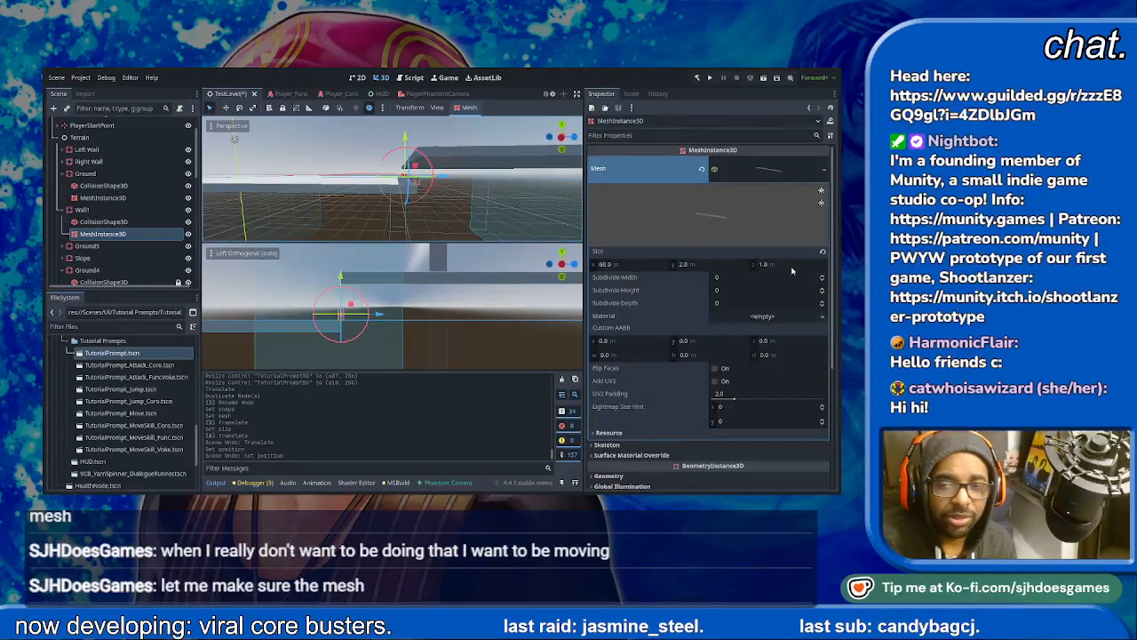
click(114, 223)
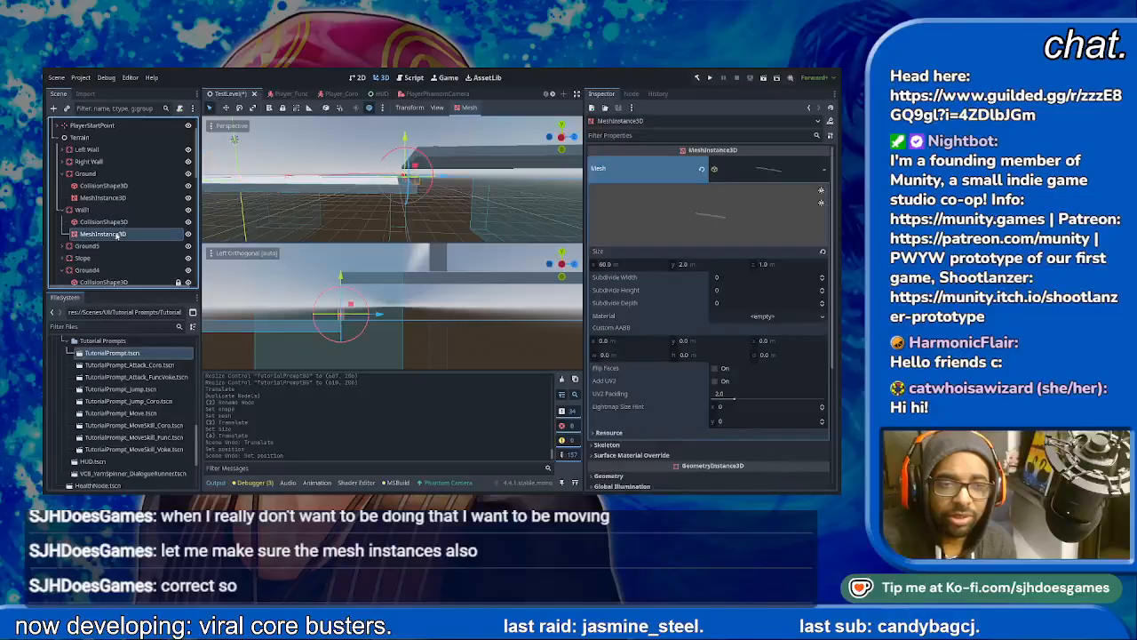
click(782, 161)
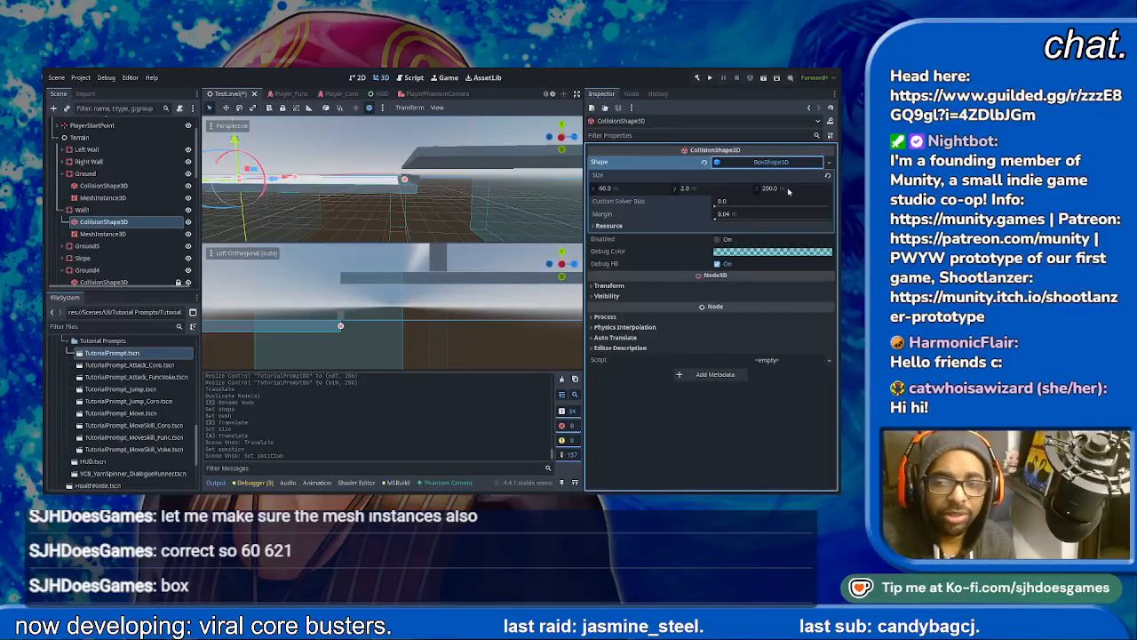
click(793, 188)
text(1)
key(Return)
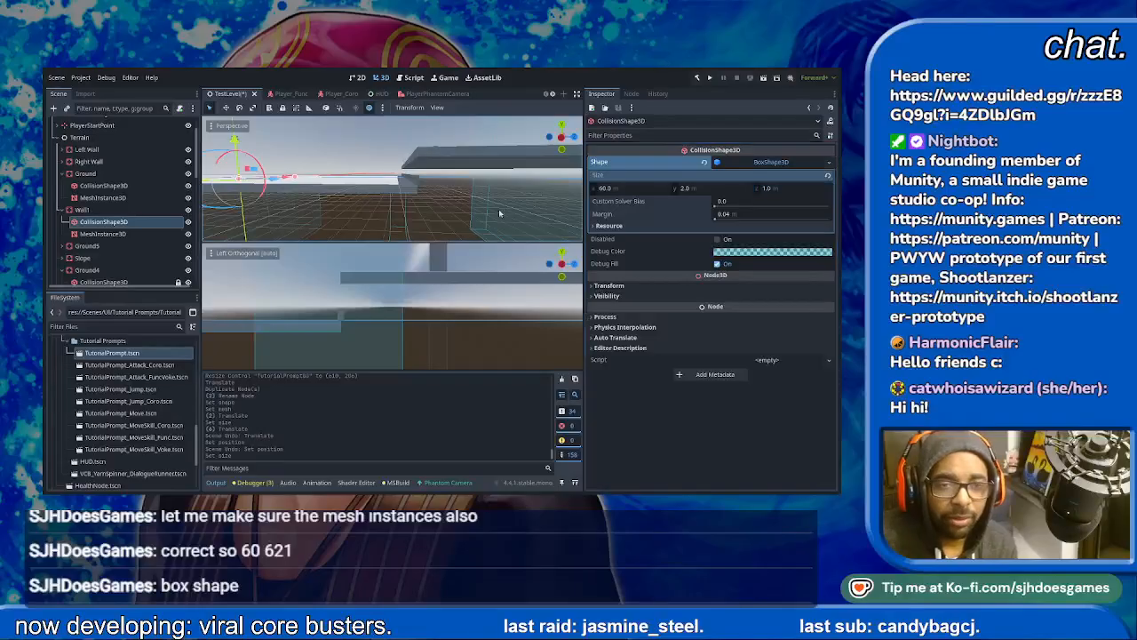
- Reset the position of Wall1's MeshInstance3D to its default
click(103, 234)
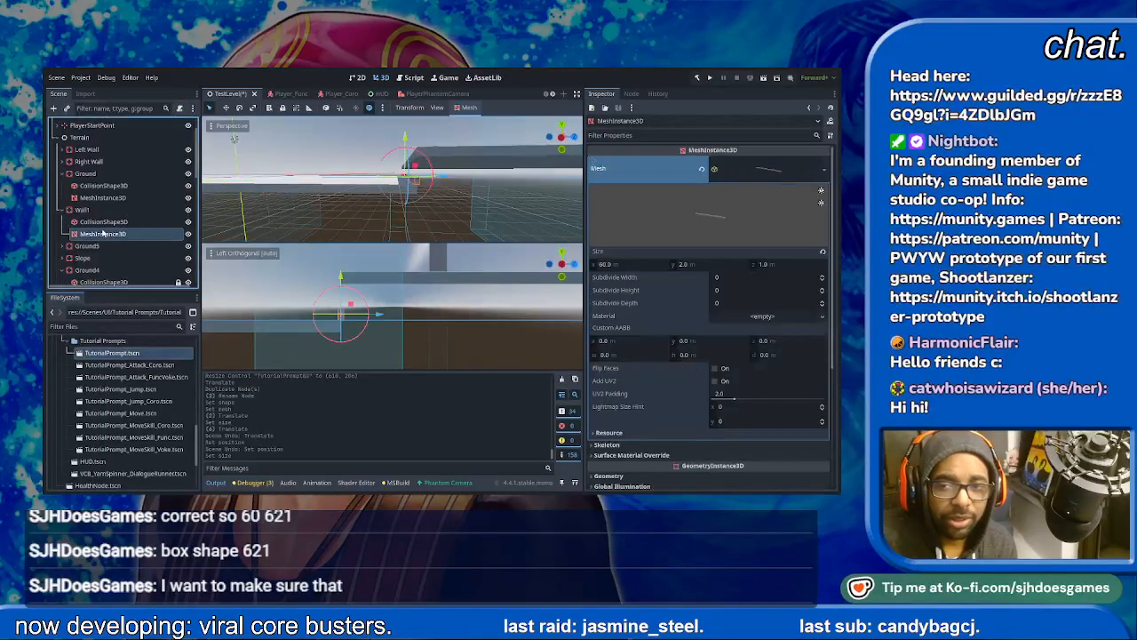
click(602, 434)
click(604, 433)
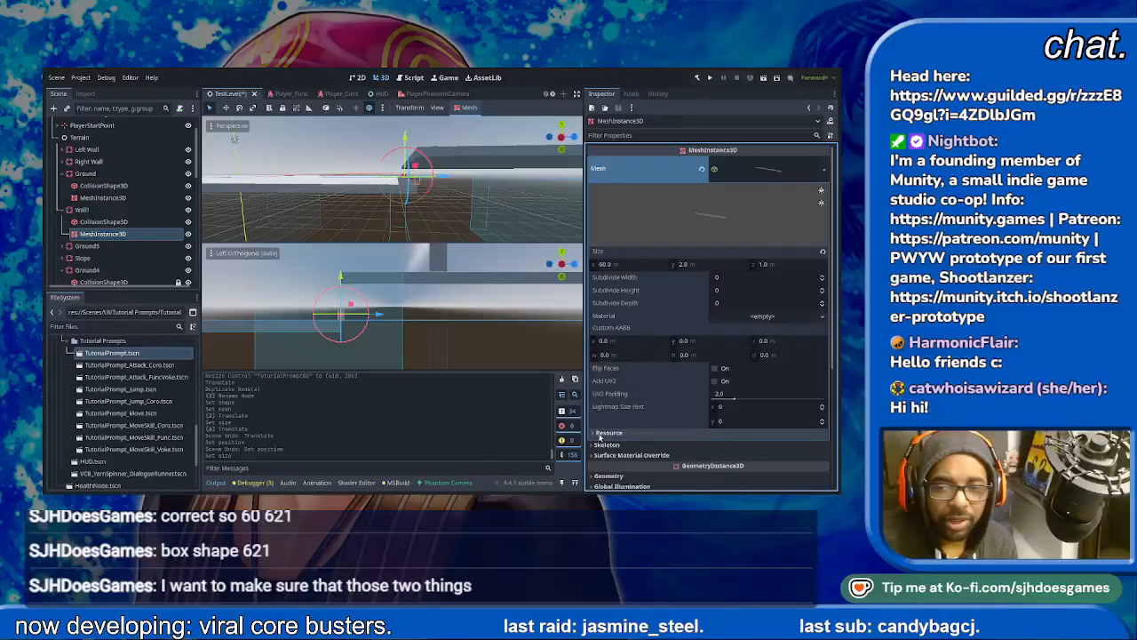
scroll(782, 306, down, 5)
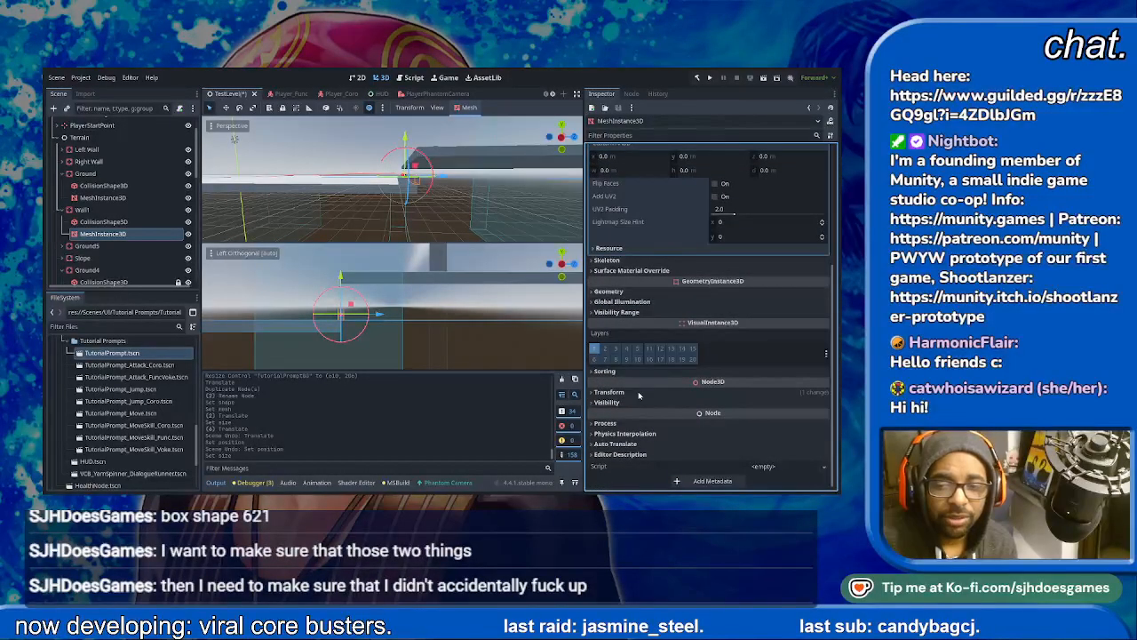
click(610, 392)
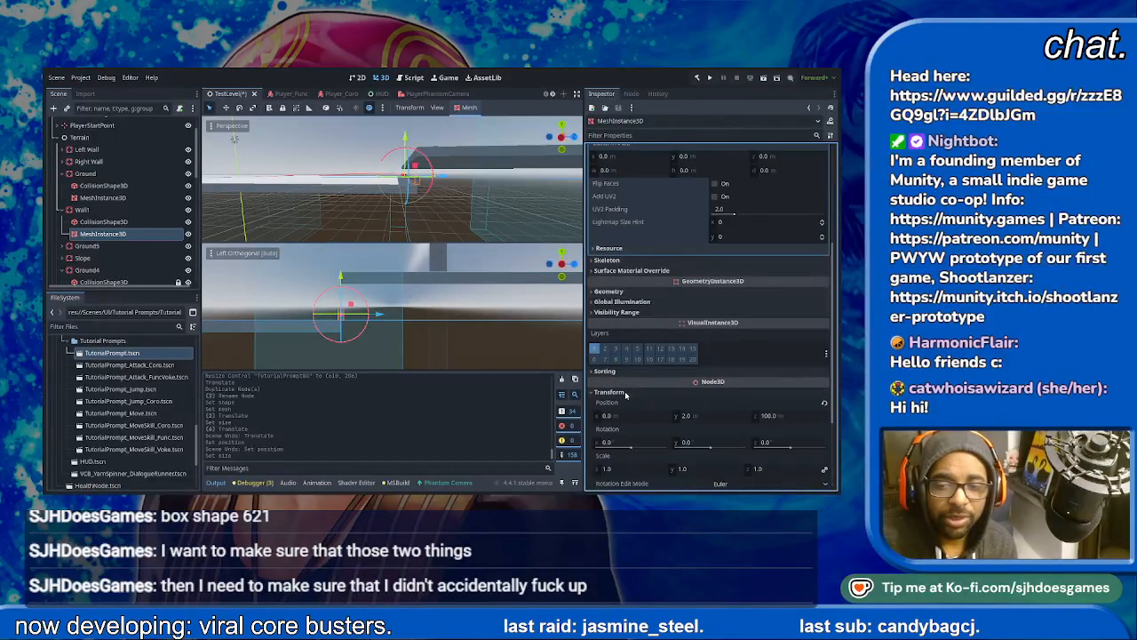
click(823, 403)
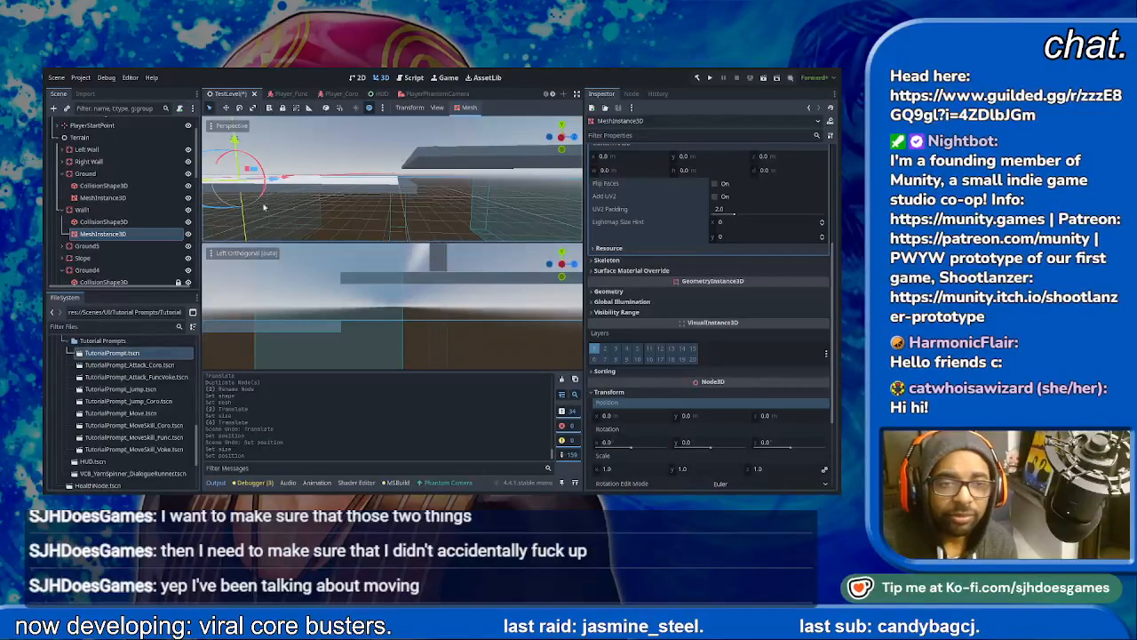
- Lock Wall1's MeshInstance3D and CollisionShape3D against being selected and moved in the viewport
click(282, 108)
click(159, 222)
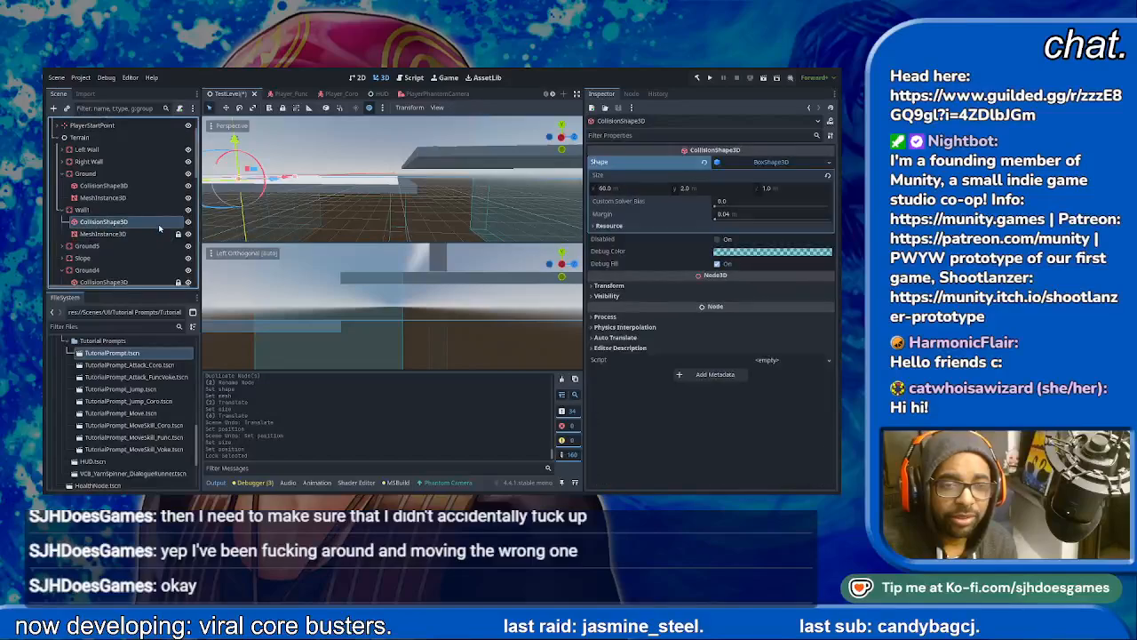
click(283, 108)
- Move the Wall1 body along Z to about 99.6 m at the ground's end and raise it to Y 1 m
click(292, 179)
drag(277, 182, 447, 195)
drag(404, 149, 406, 141)
scroll(441, 325, up, 10)
scroll(415, 315, up, 2)
drag(296, 323, 293, 330)
key(ctrl+z)
scroll(341, 312, down, 3)
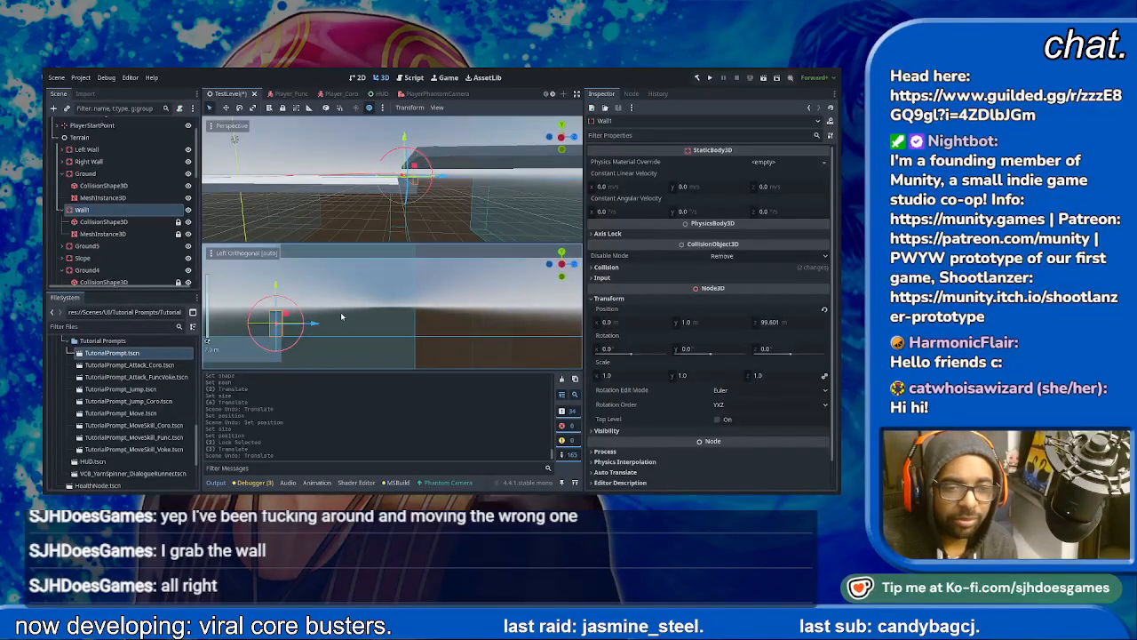
- Change the Y size of Wall1's collision box shape, starting with 4 m
click(104, 222)
click(715, 188)
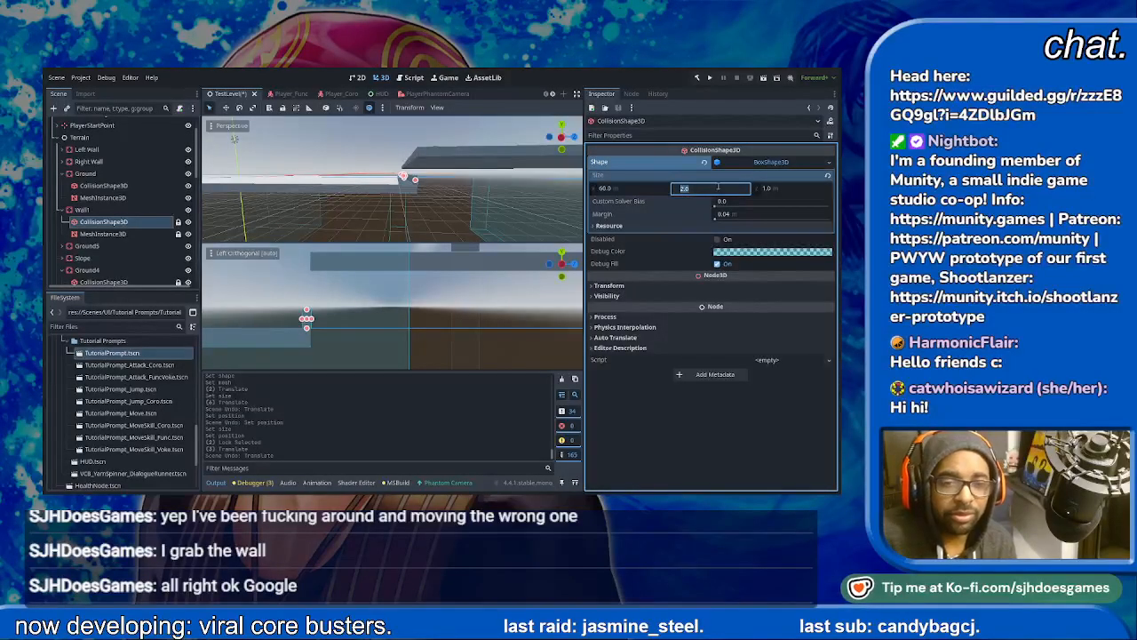
text(4)
key(Return)
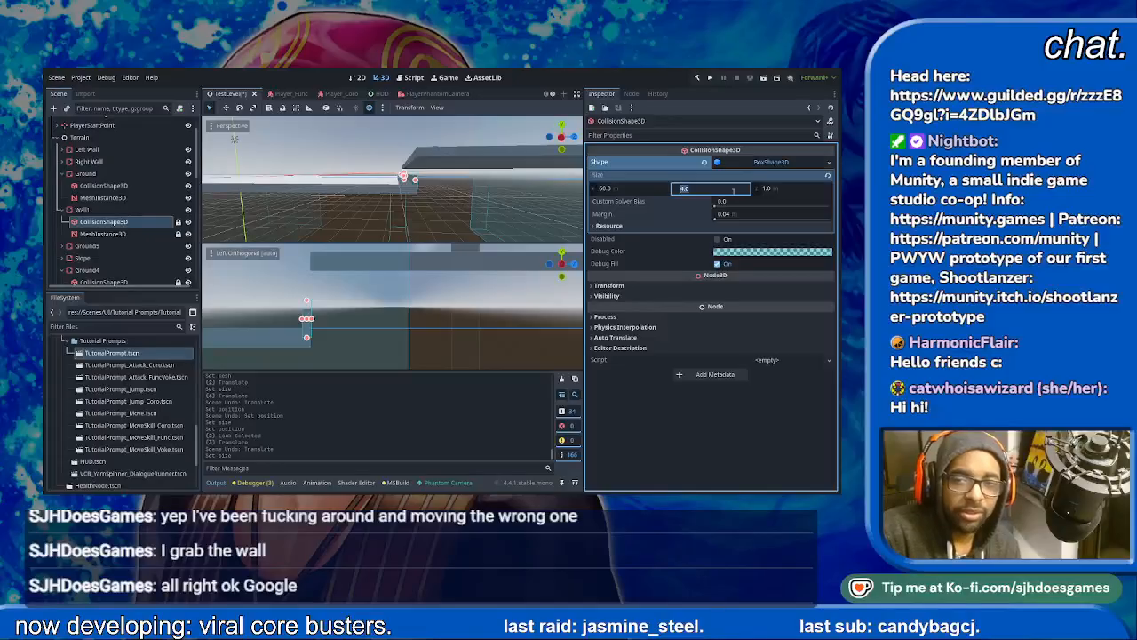
text(8)
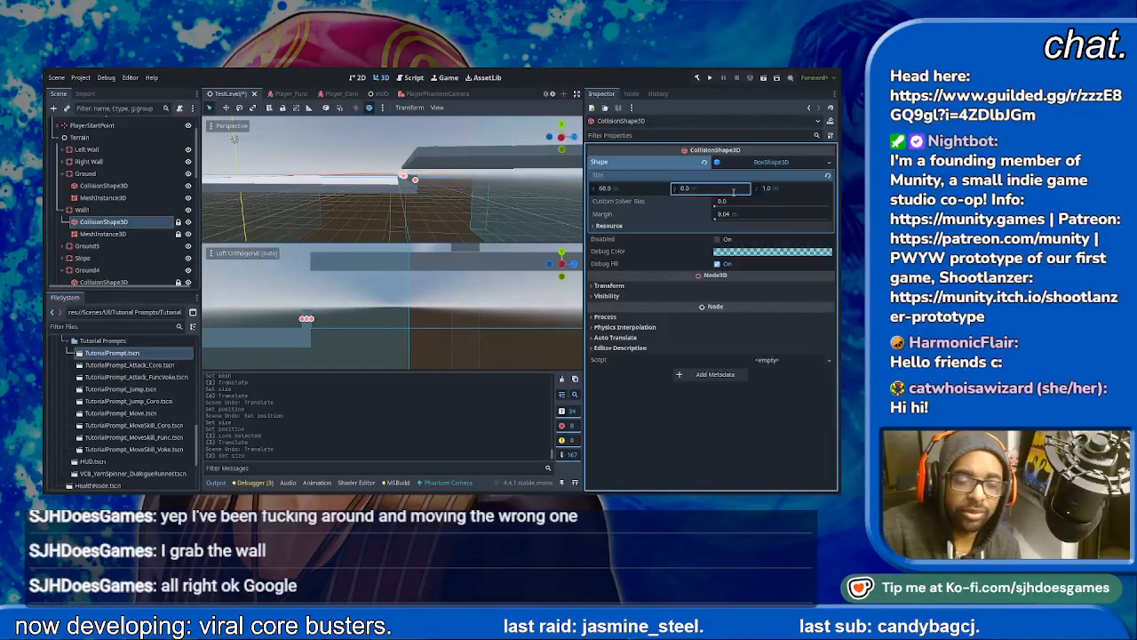
key(Return)
- Set the Y size of Wall1's box mesh to 6 m and raise the Wall1 body to Y 3 m
click(101, 233)
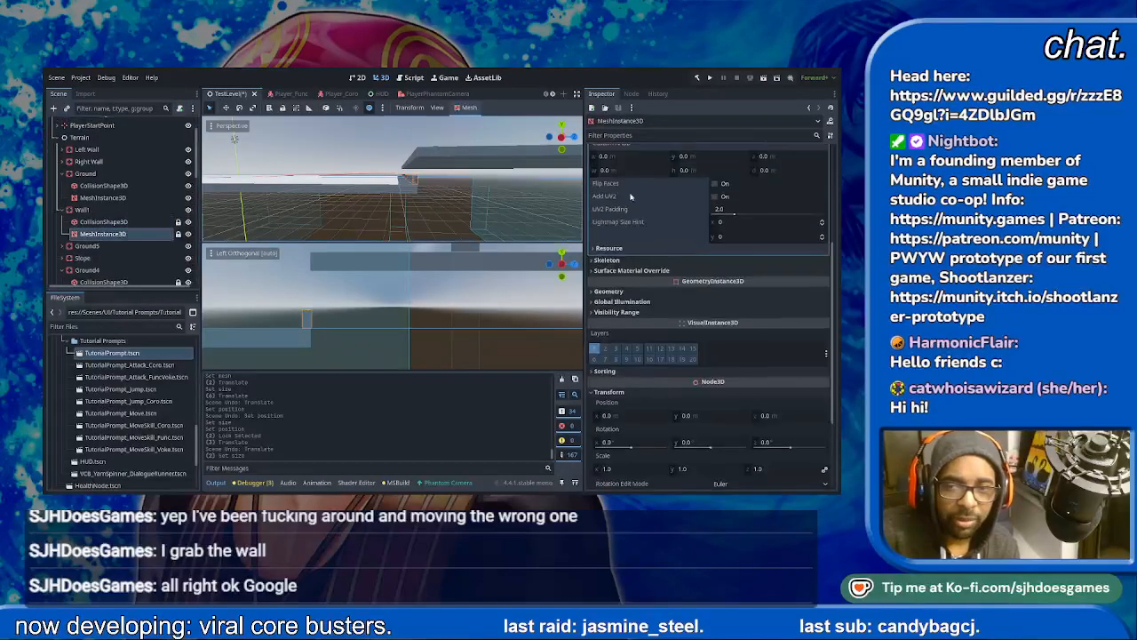
scroll(734, 184, up, 5)
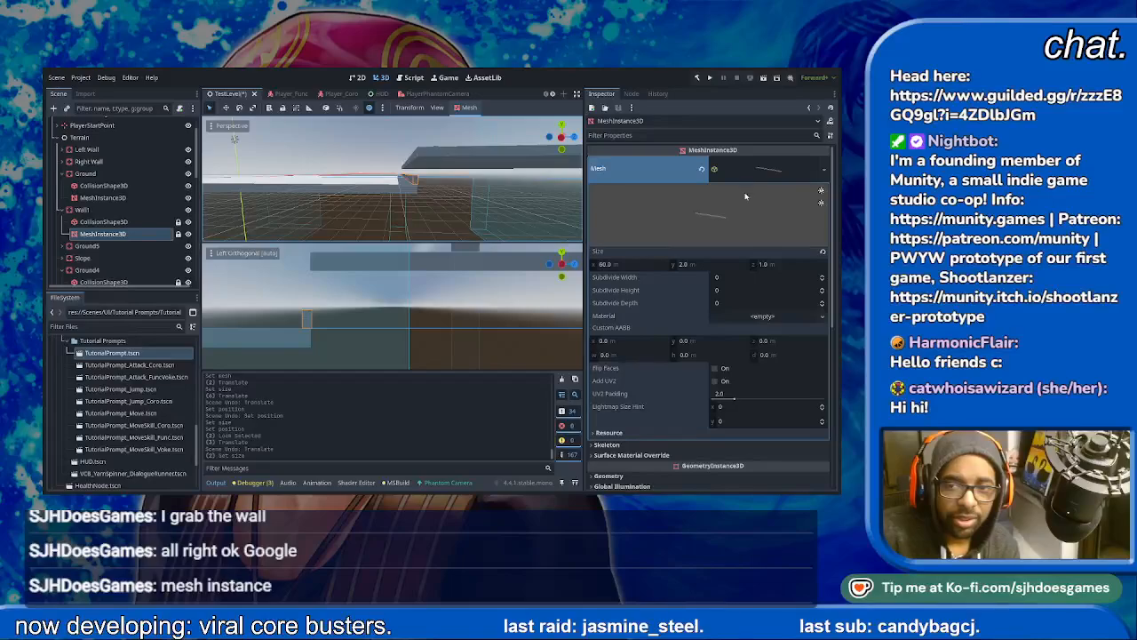
ctrl+drag(685, 266, 729, 265)
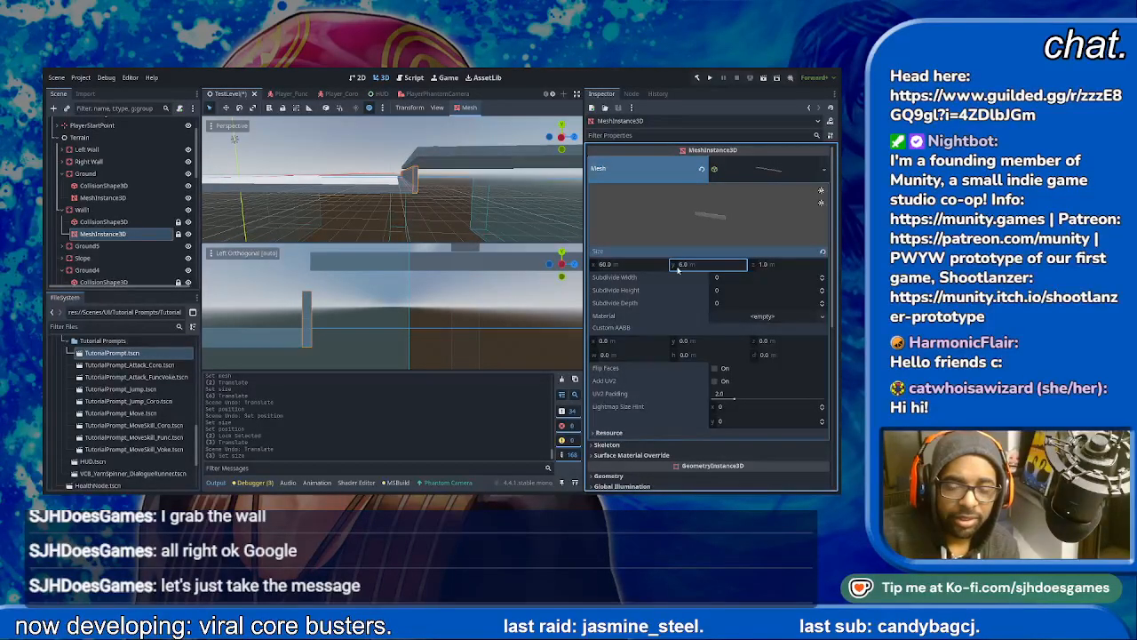
click(306, 297)
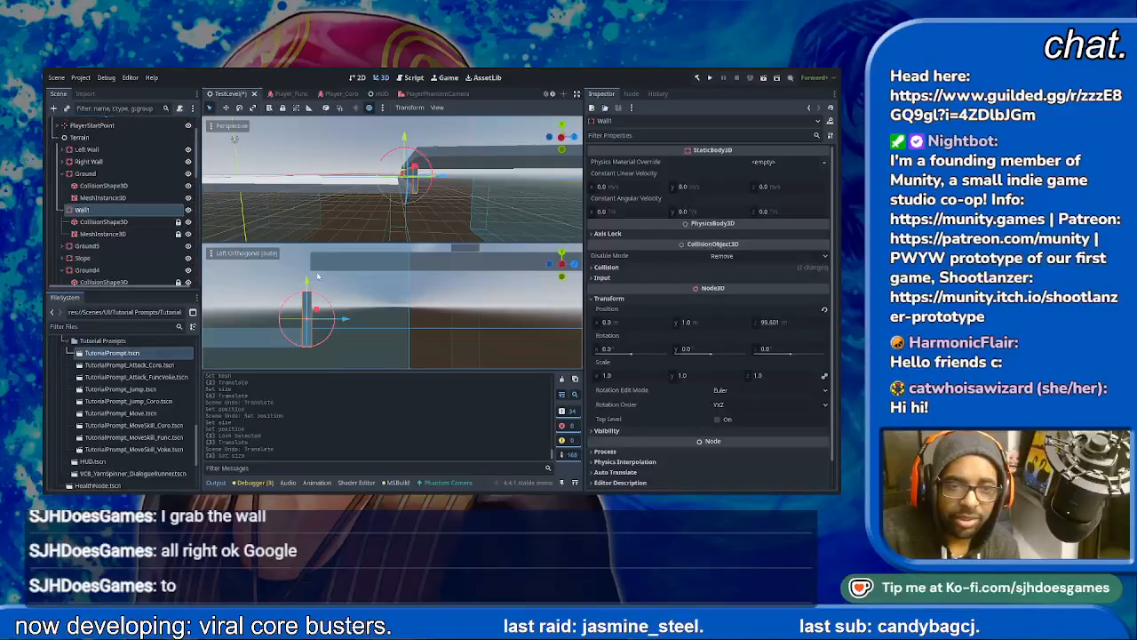
mouse_move(306, 281)
mouse_down()
mouse_move(311, 251)
mouse_move(310, 261)
mouse_up()
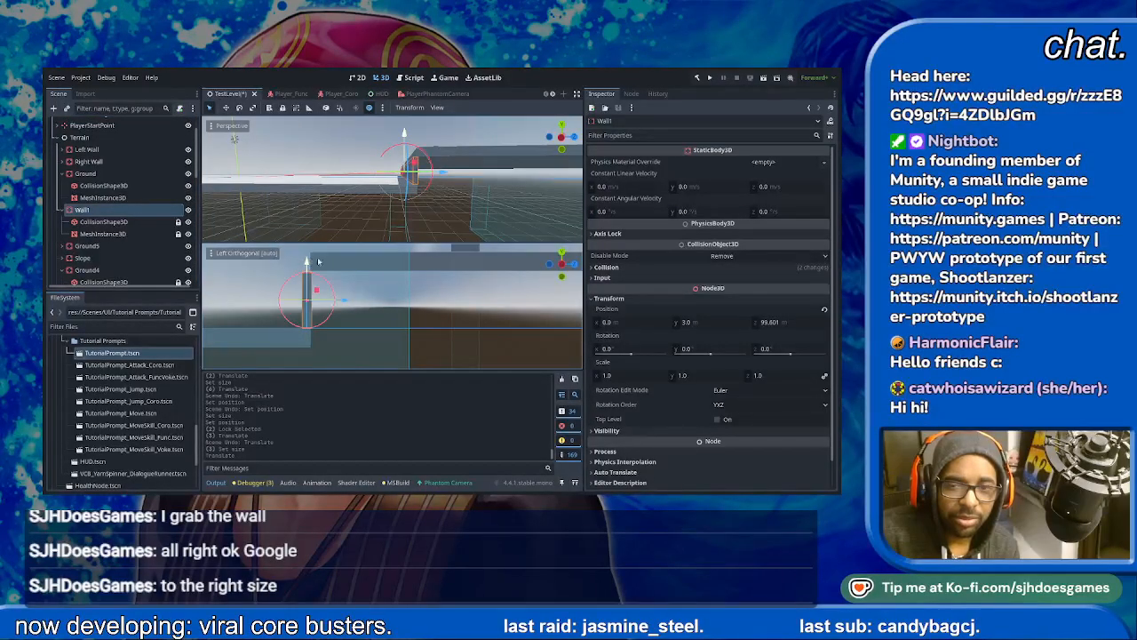
- Set the Y size of Wall1's box mesh to 10 m and inspect the wall in perspective
click(121, 234)
drag(698, 265, 711, 265)
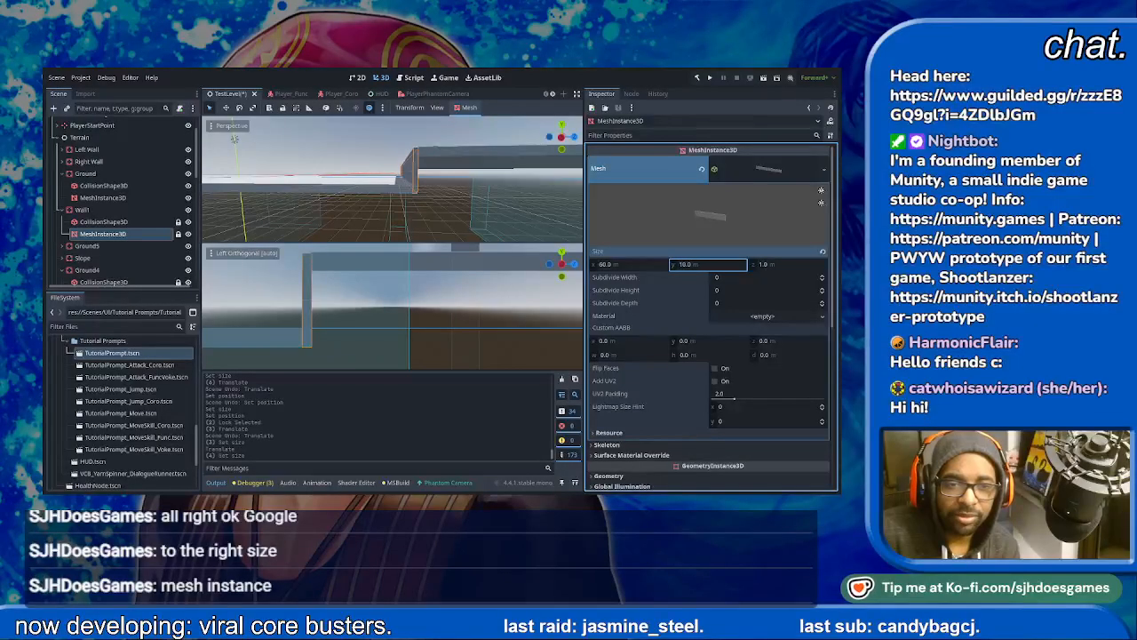
click(454, 291)
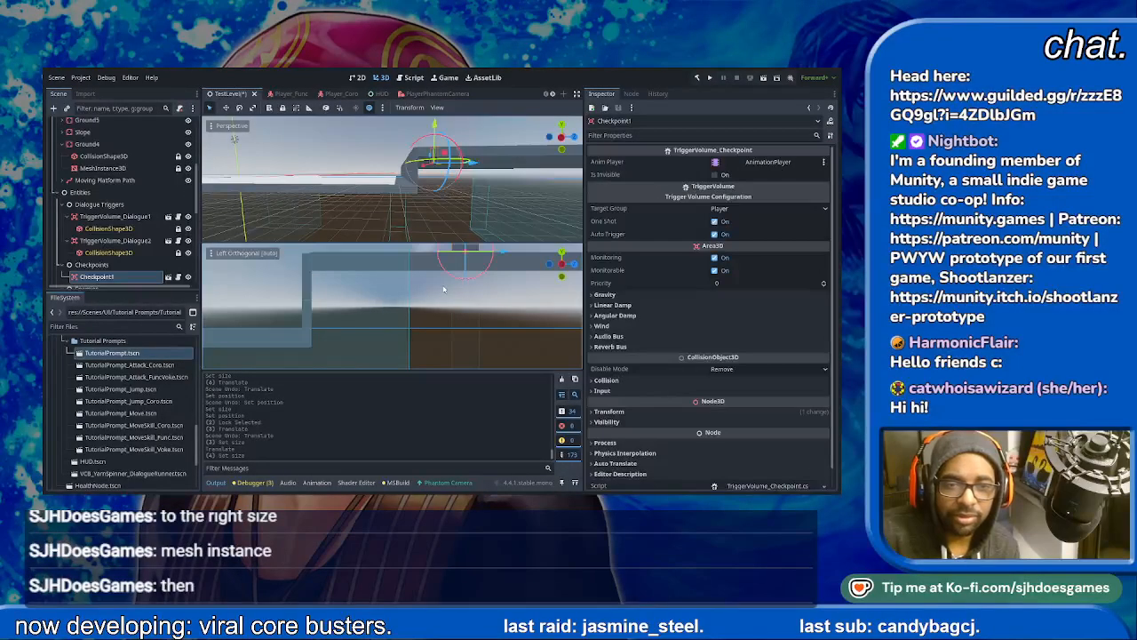
click(305, 281)
middle_drag(306, 281, 357, 302)
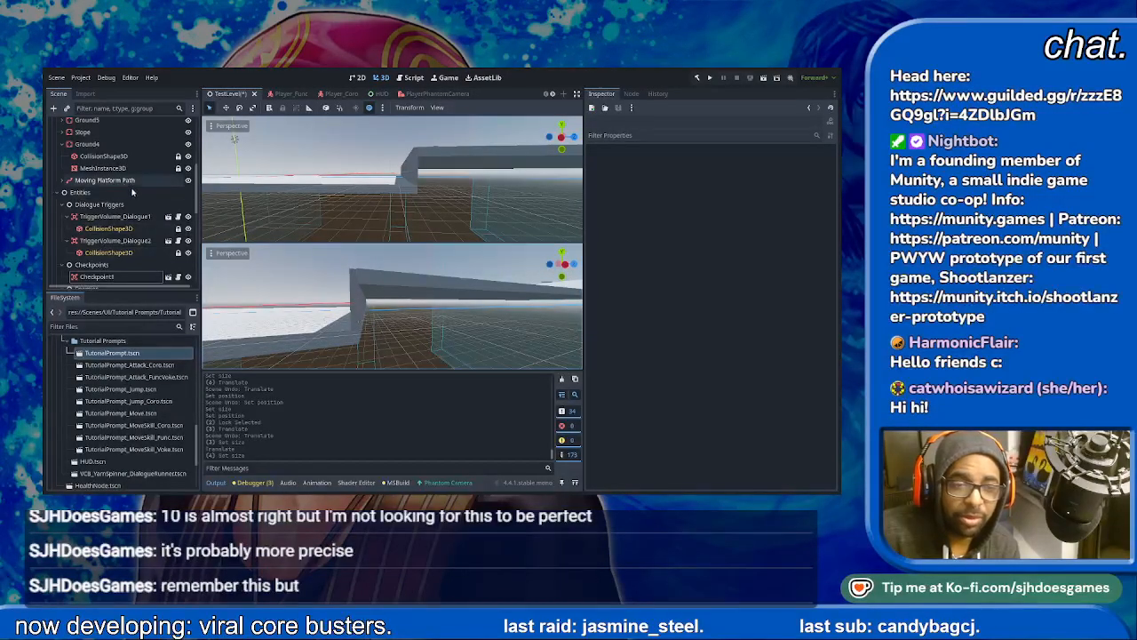
scroll(133, 185, down, 1)
scroll(135, 239, down, 10)
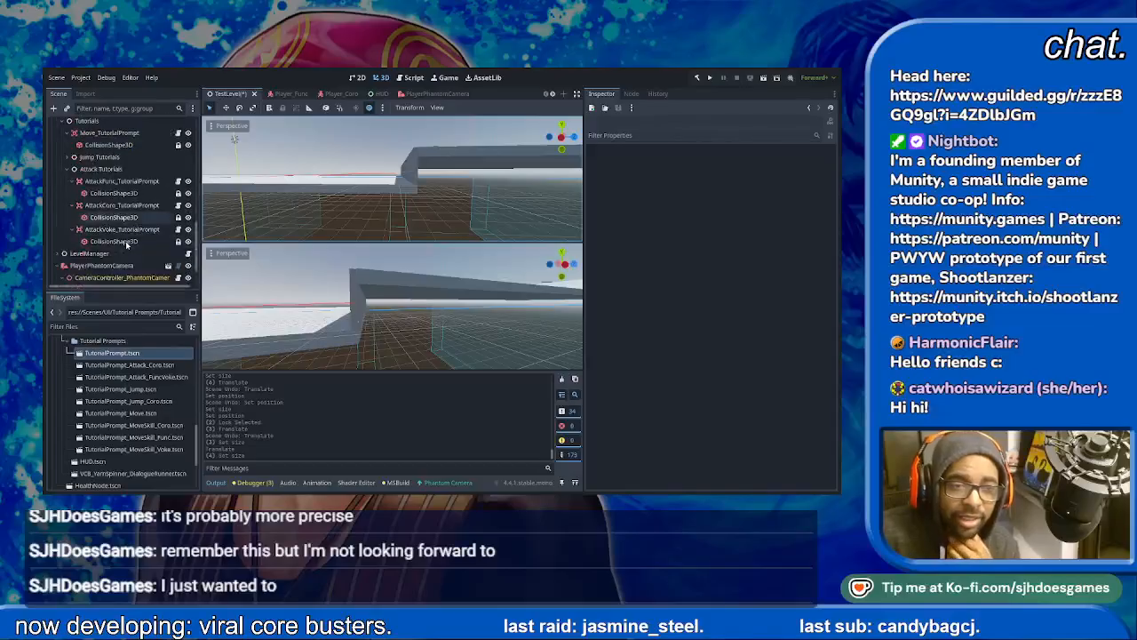
scroll(135, 239, down, 10)
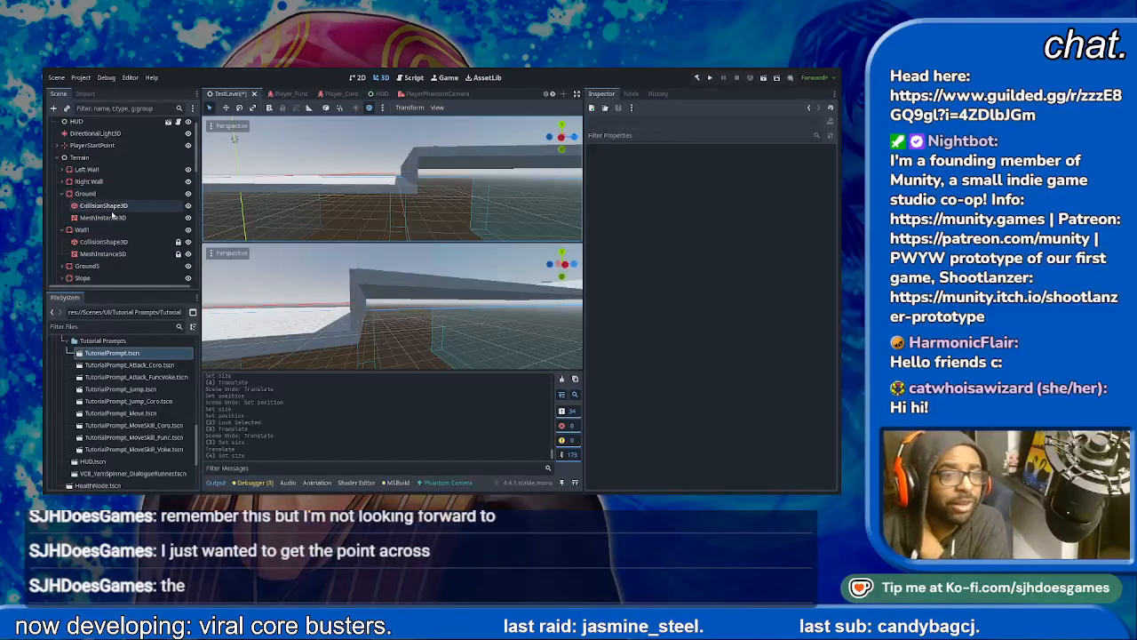
- Align the Wall1 body with the ground's end in the left view, trying Z position 99 m before setting it to 99.5 m
click(103, 205)
click(113, 230)
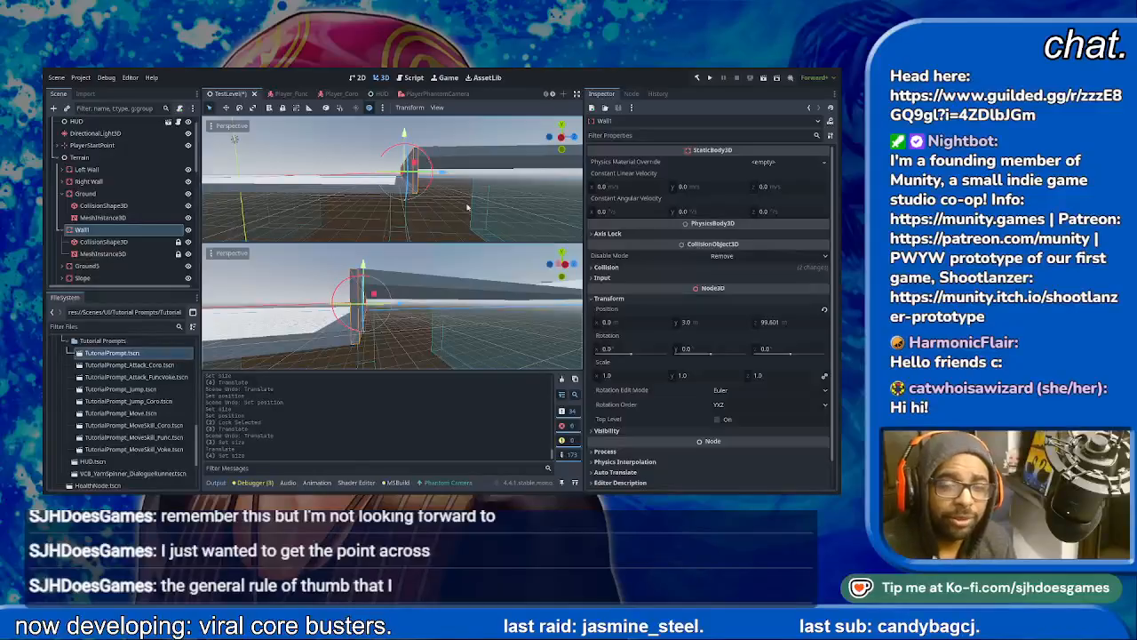
click(566, 264)
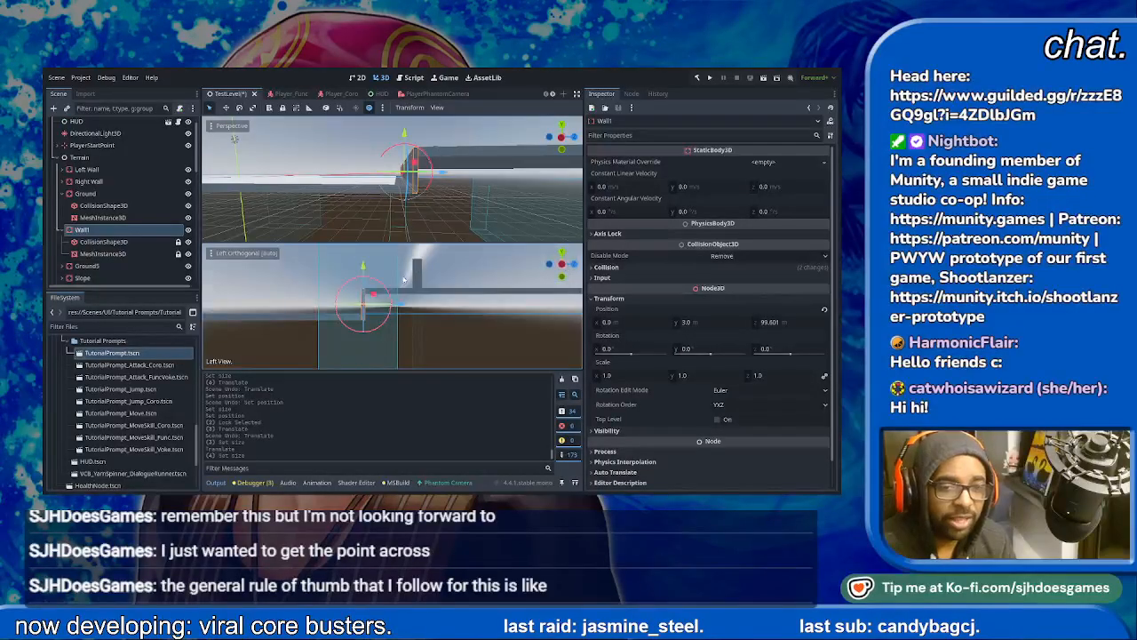
scroll(389, 308, up, 5)
drag(318, 266, 318, 265)
click(796, 323)
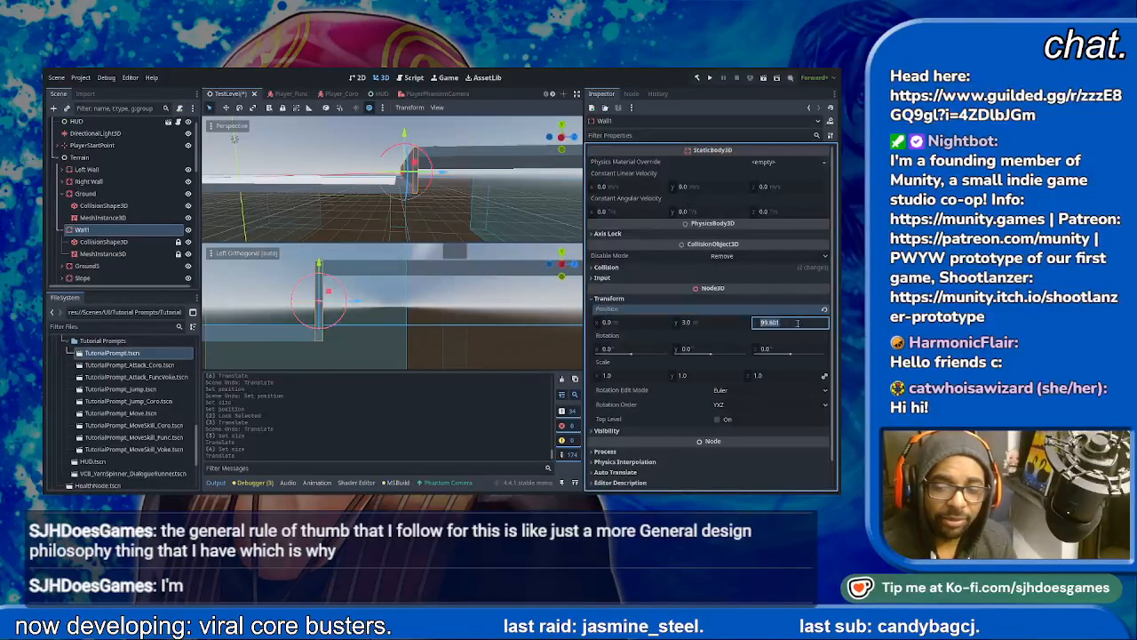
text(99)
key(Return)
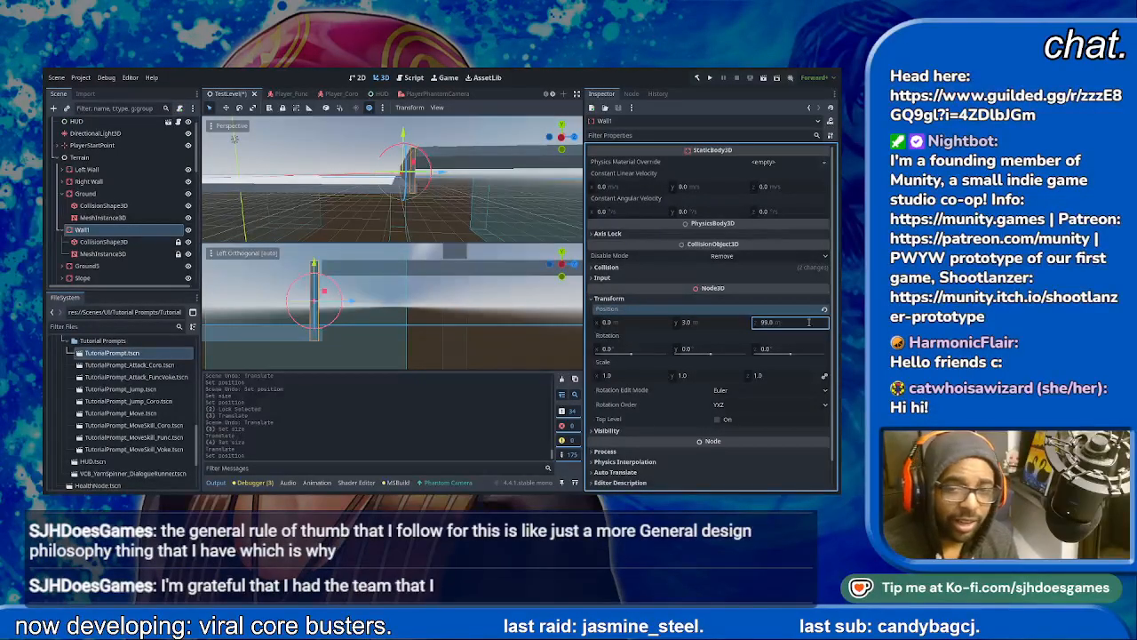
click(813, 323)
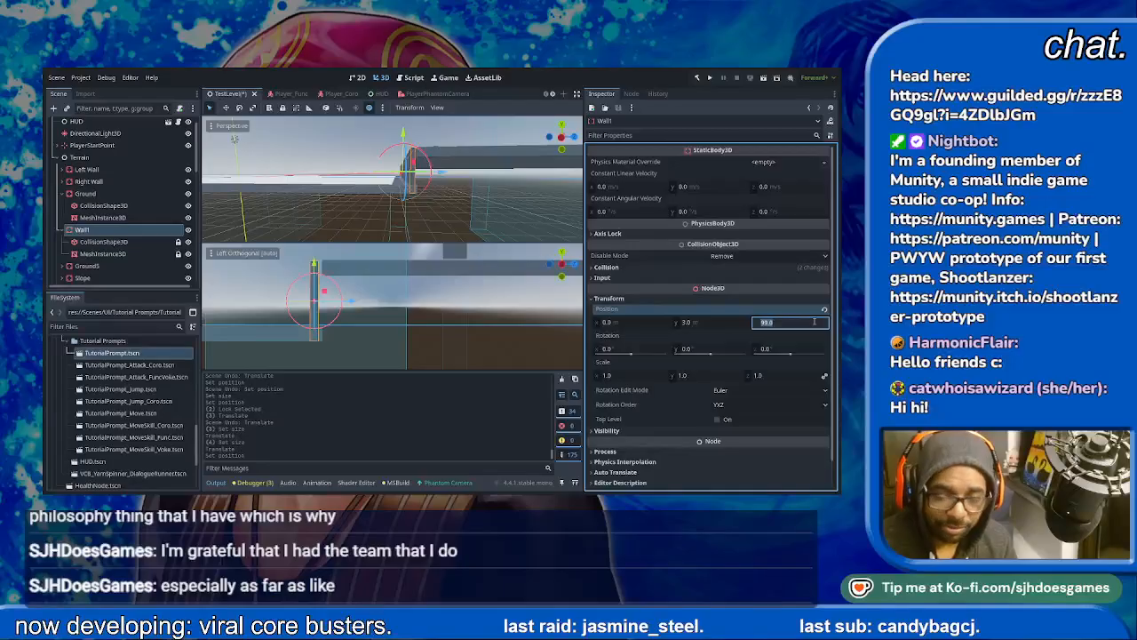
text(99.5)
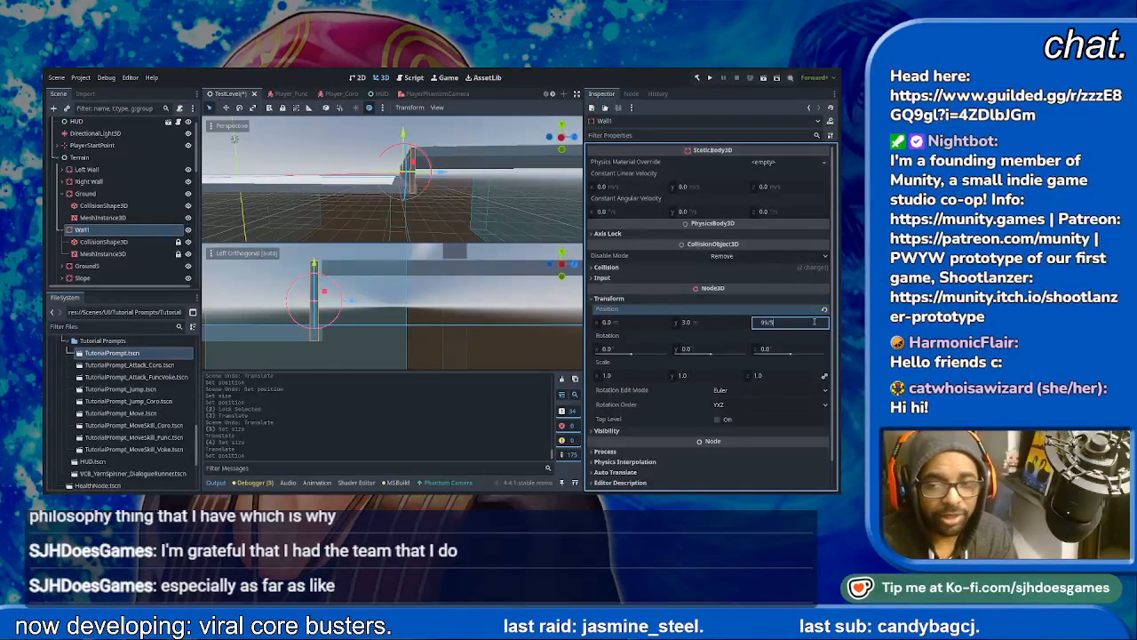
key(Return)
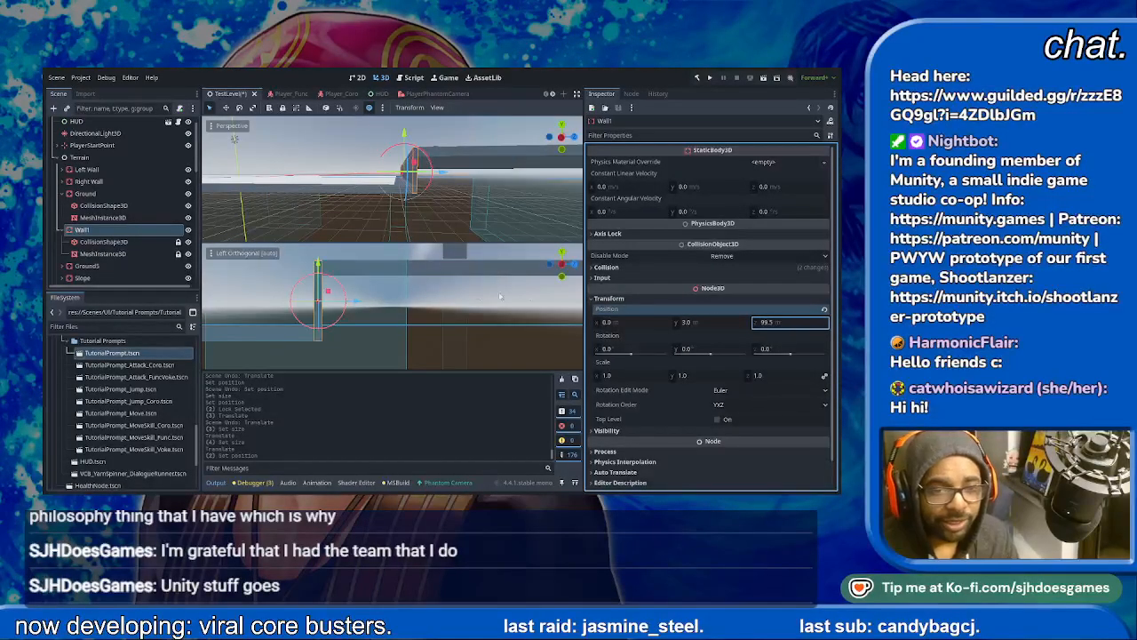
- Examine how Wall1 meets the ground and the raised platform in perspective and in the left orthogonal view
click(459, 326)
middle_drag(508, 192, 486, 222)
scroll(487, 222, down, 2)
scroll(436, 330, down, 5)
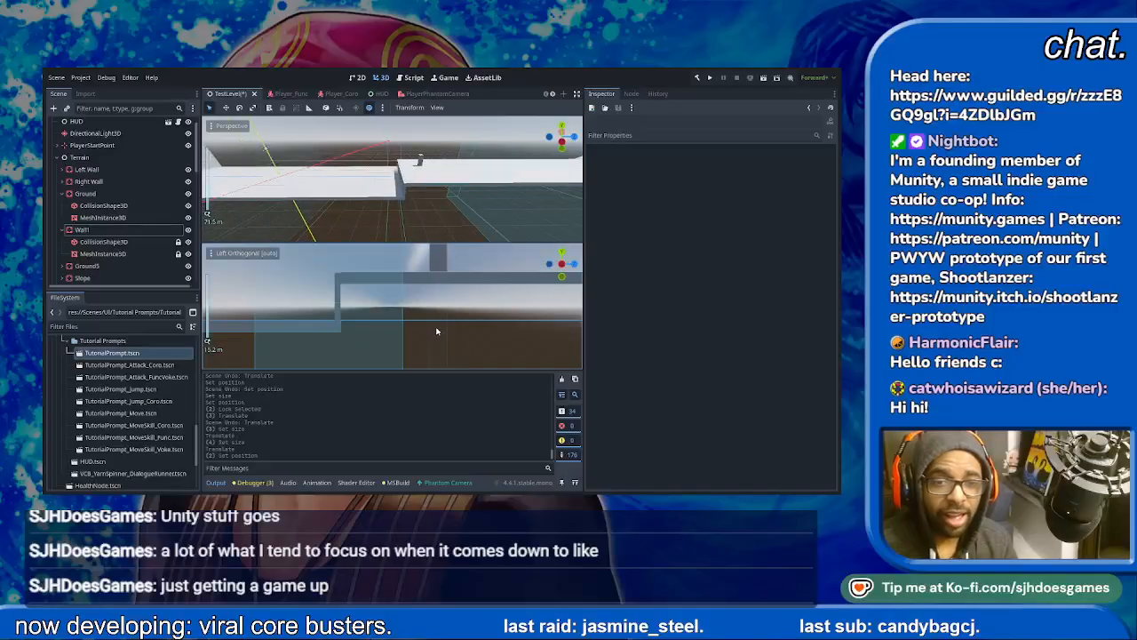
scroll(357, 302, down, 3)
middle_drag(388, 288, 463, 271)
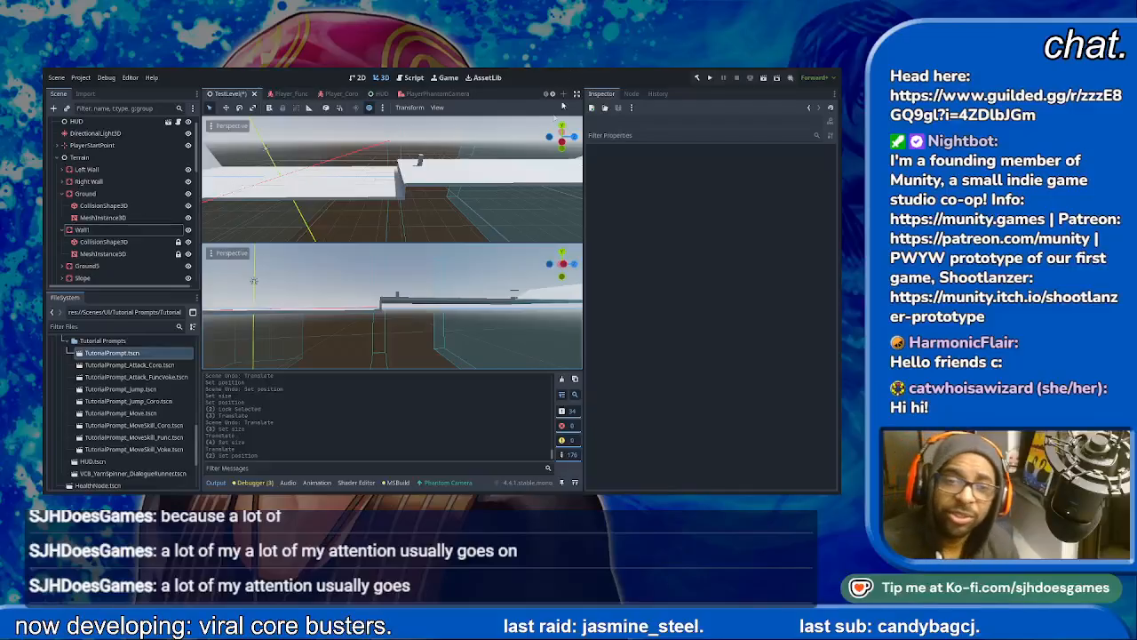
click(554, 276)
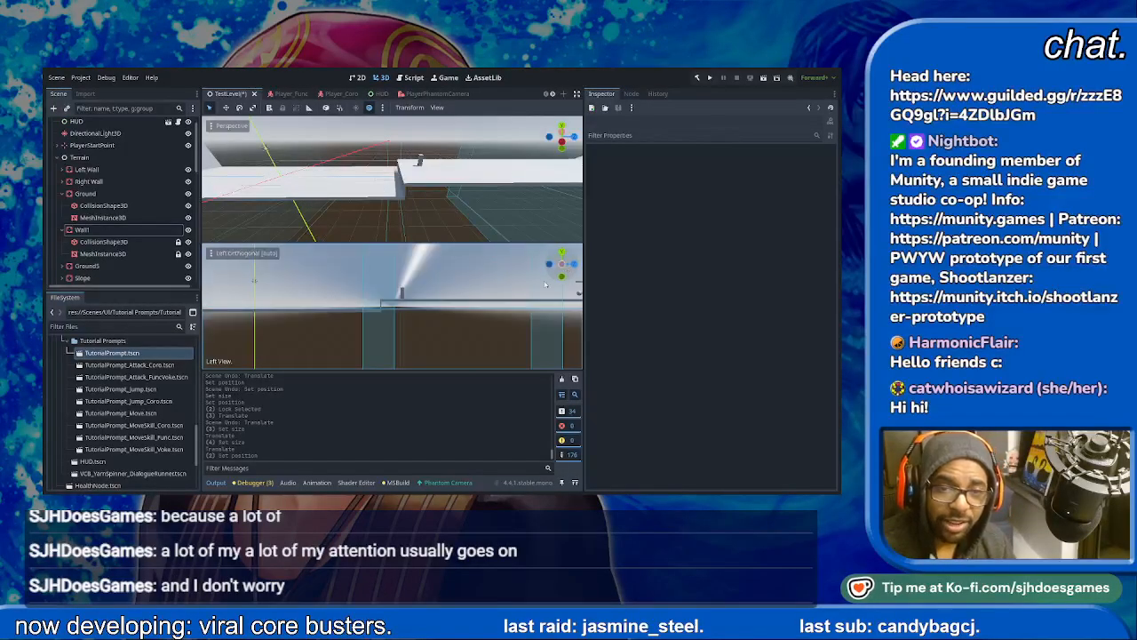
scroll(338, 324, up, 4)
scroll(339, 324, up, 4)
shift+middle_drag(327, 319, 368, 289)
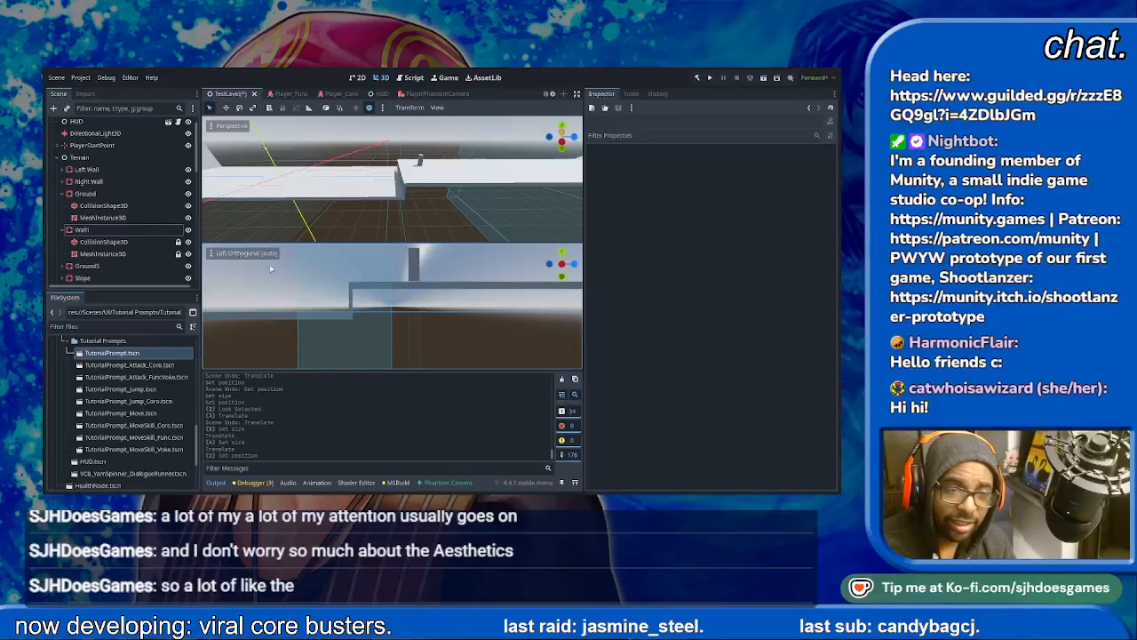
- Set the Z size of Wall1's box mesh to 2 m and check its thickness up close
click(129, 242)
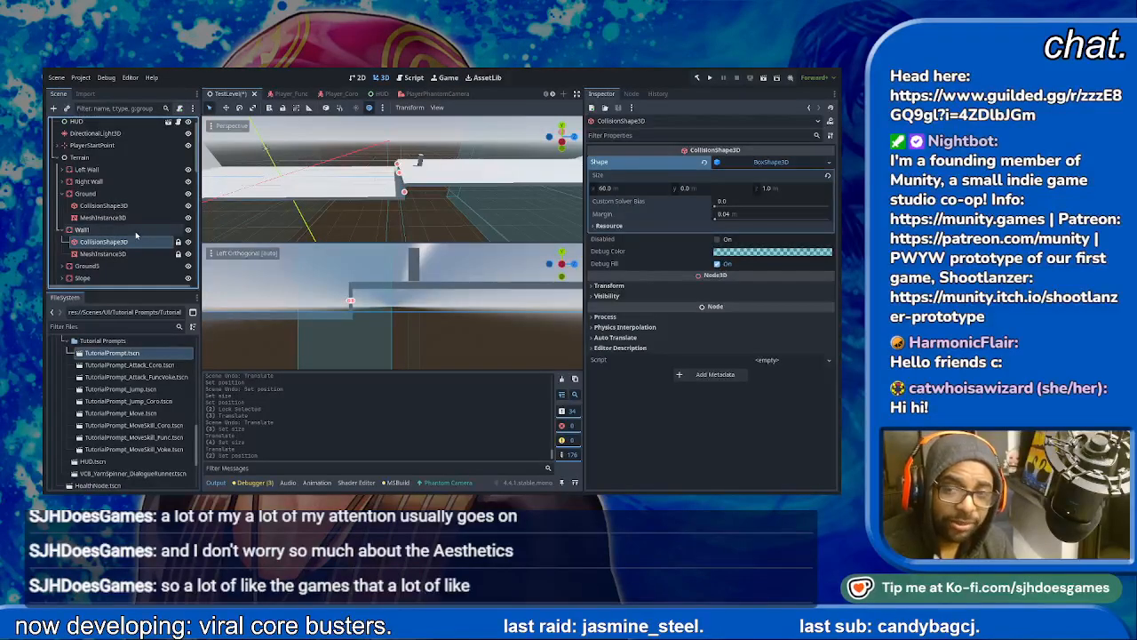
click(112, 230)
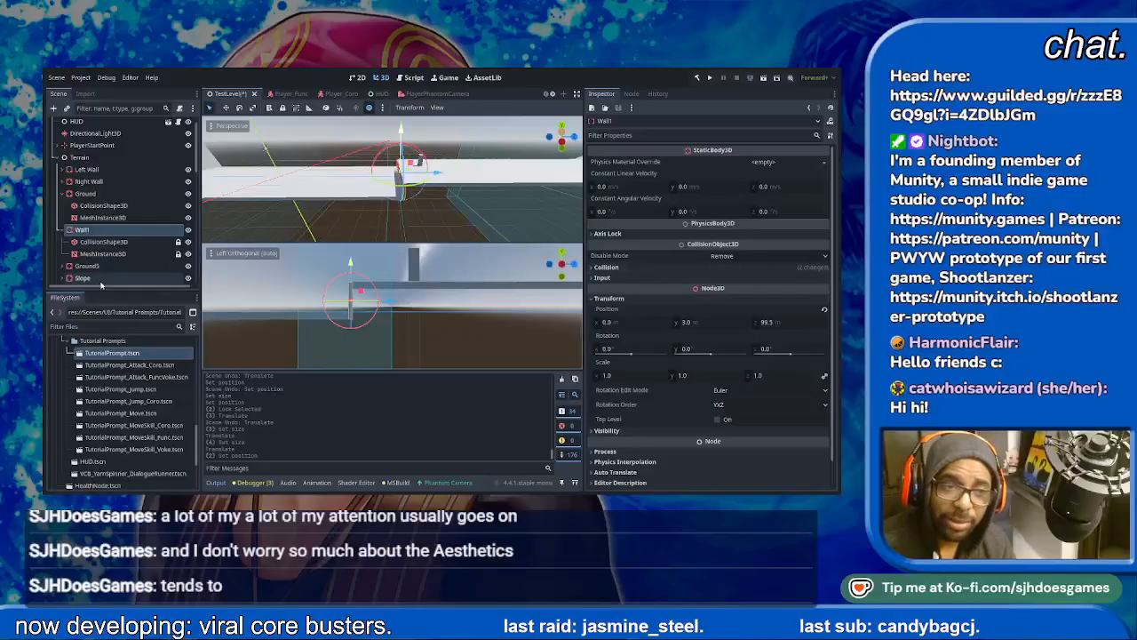
click(132, 254)
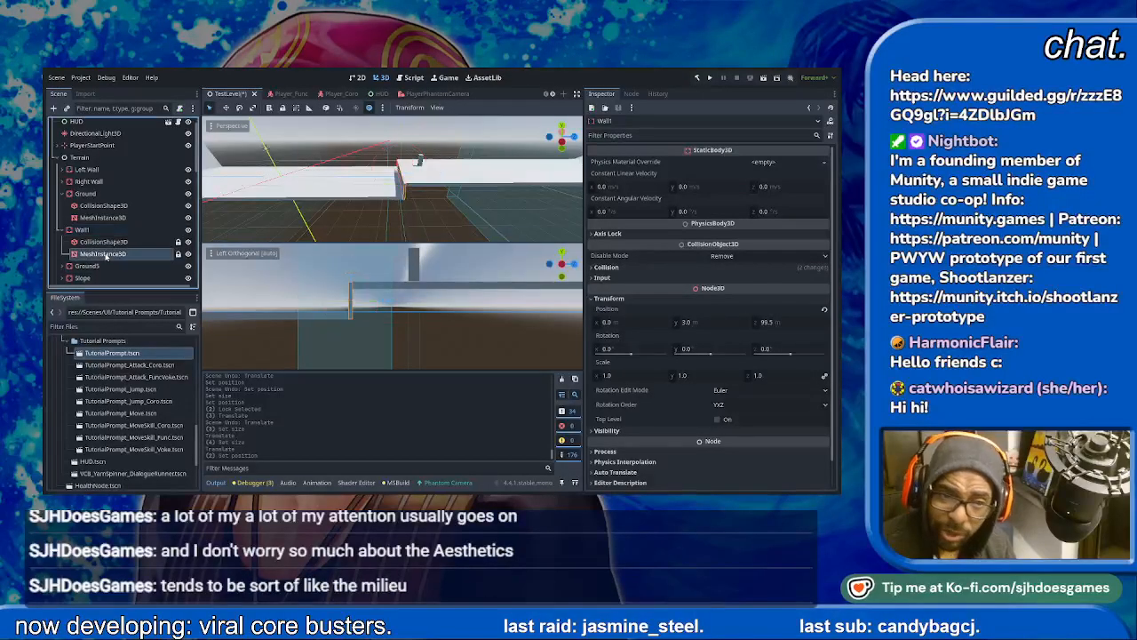
click(757, 266)
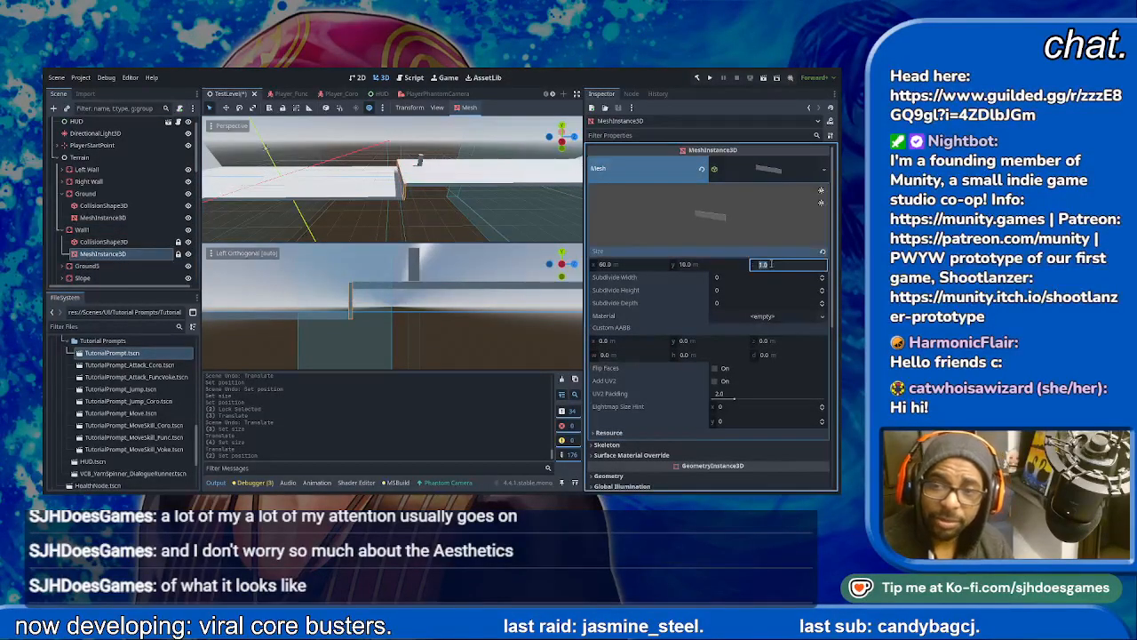
text(2)
key(Return)
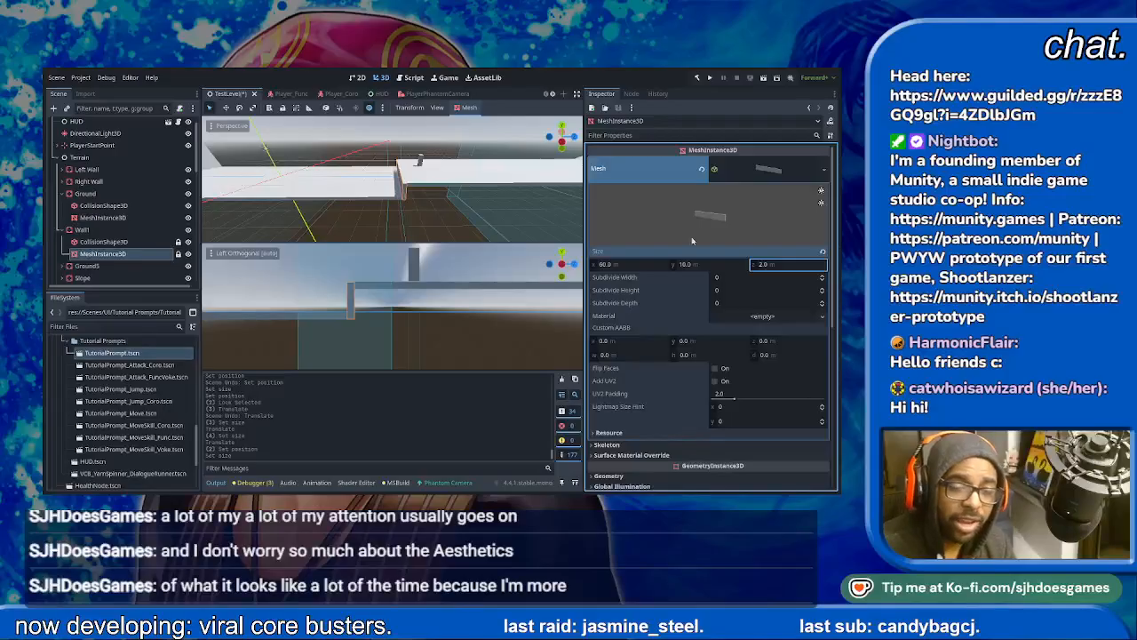
scroll(365, 300, up, 3)
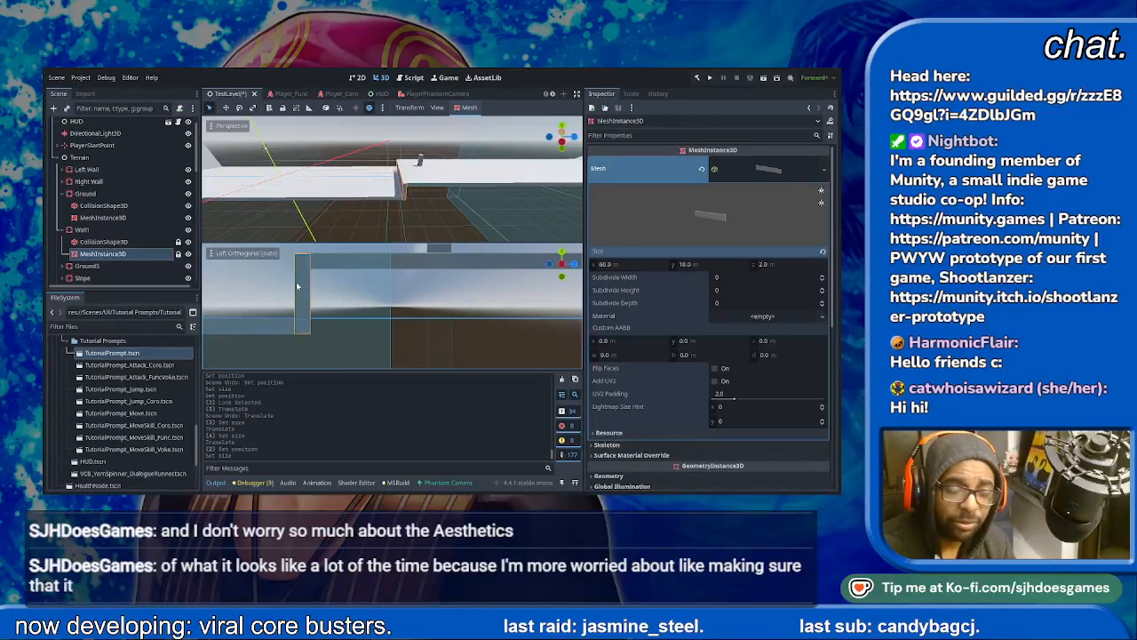
click(309, 289)
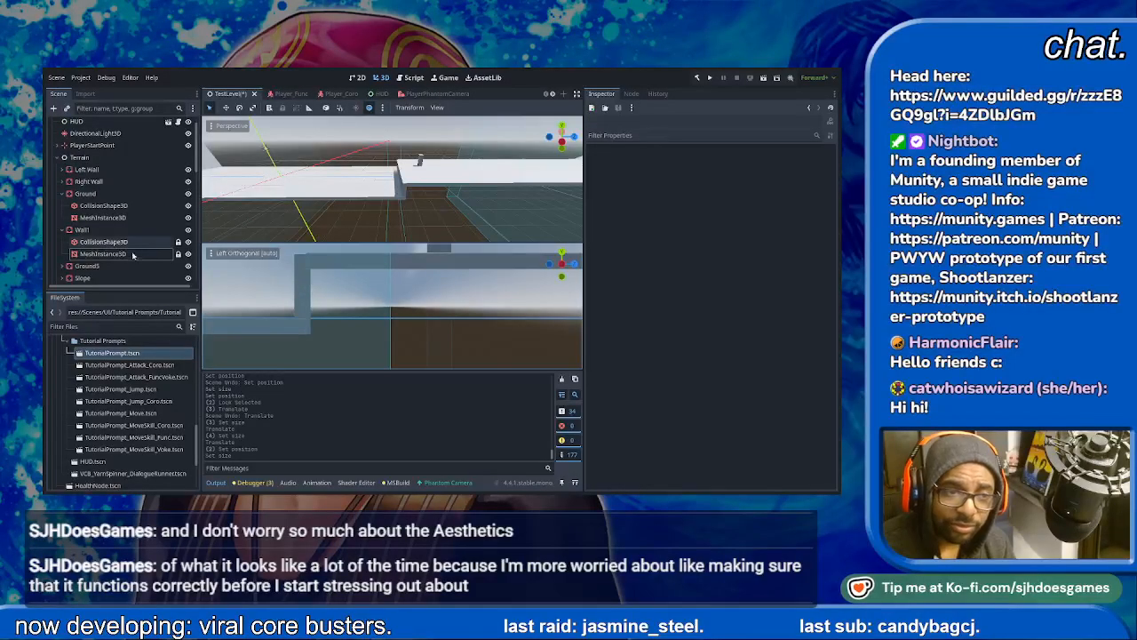
- Set the size of Wall1's collision box shape to 2 m in Z and 10 m in Y
click(104, 241)
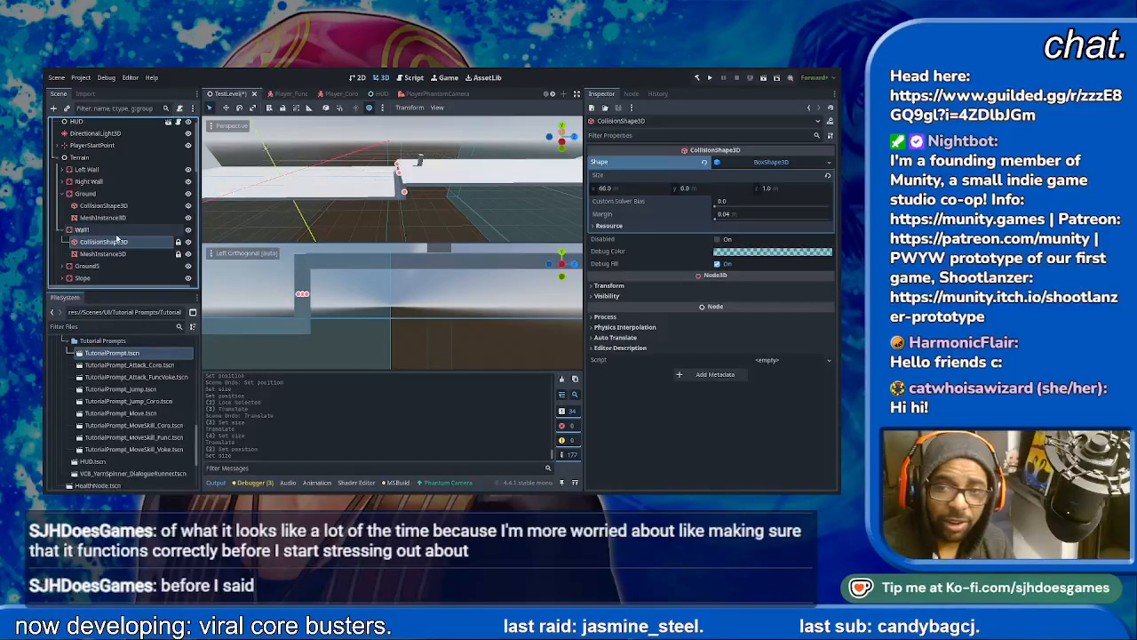
click(789, 189)
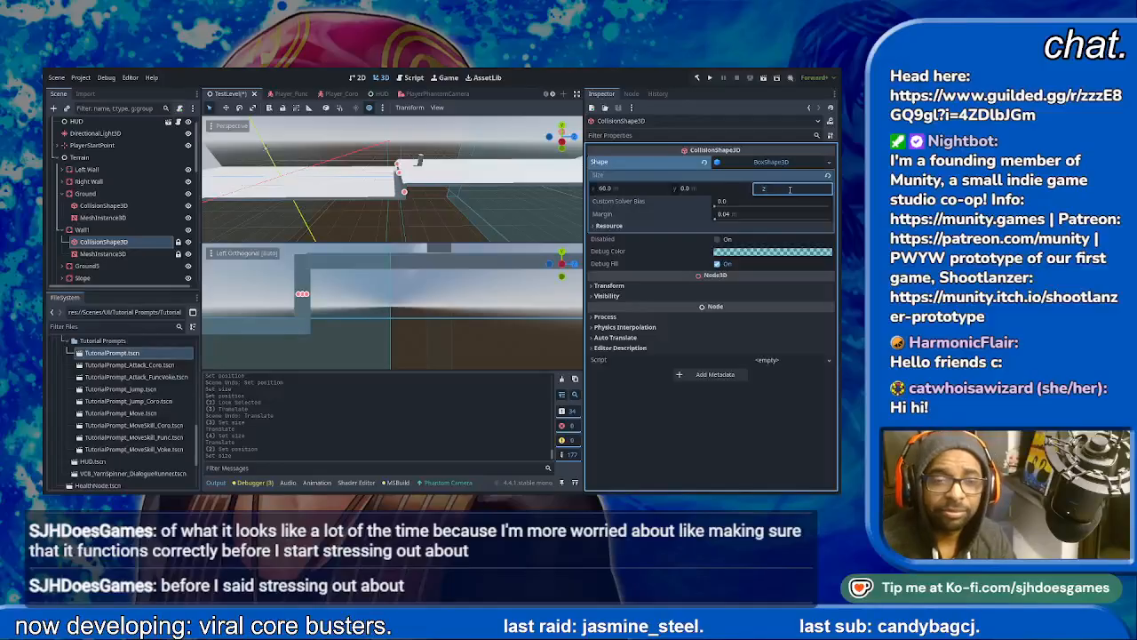
click(701, 188)
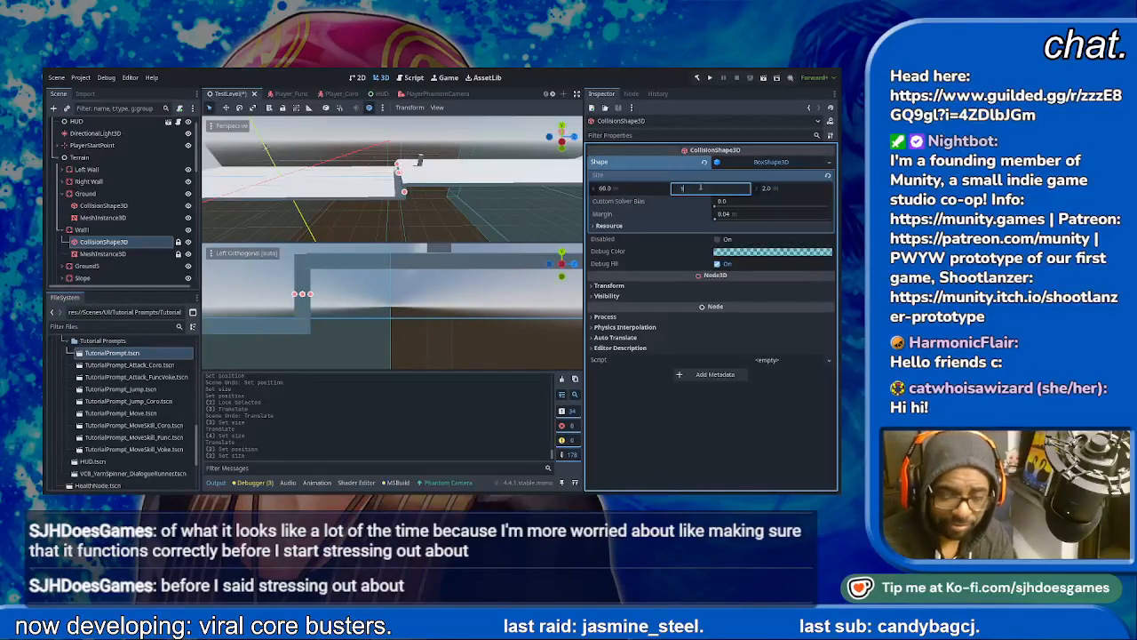
text(10)
key(Return)
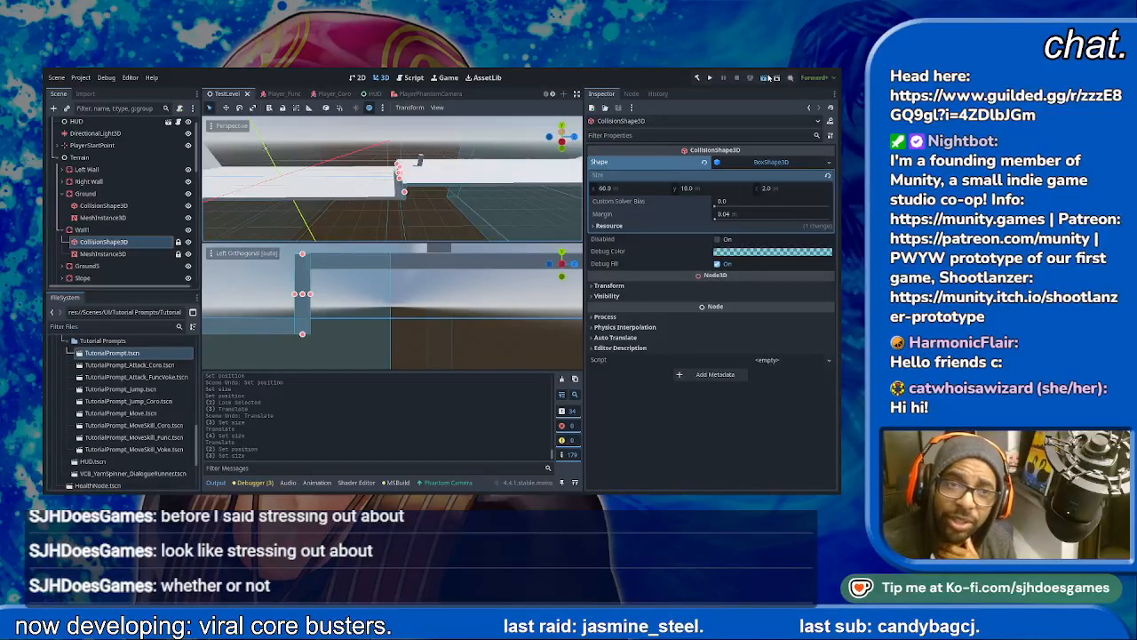
- Run the TestLevel scene, skip the opening announcer dialogue, and jump the character over the wall onto the raised platform
click(762, 77)
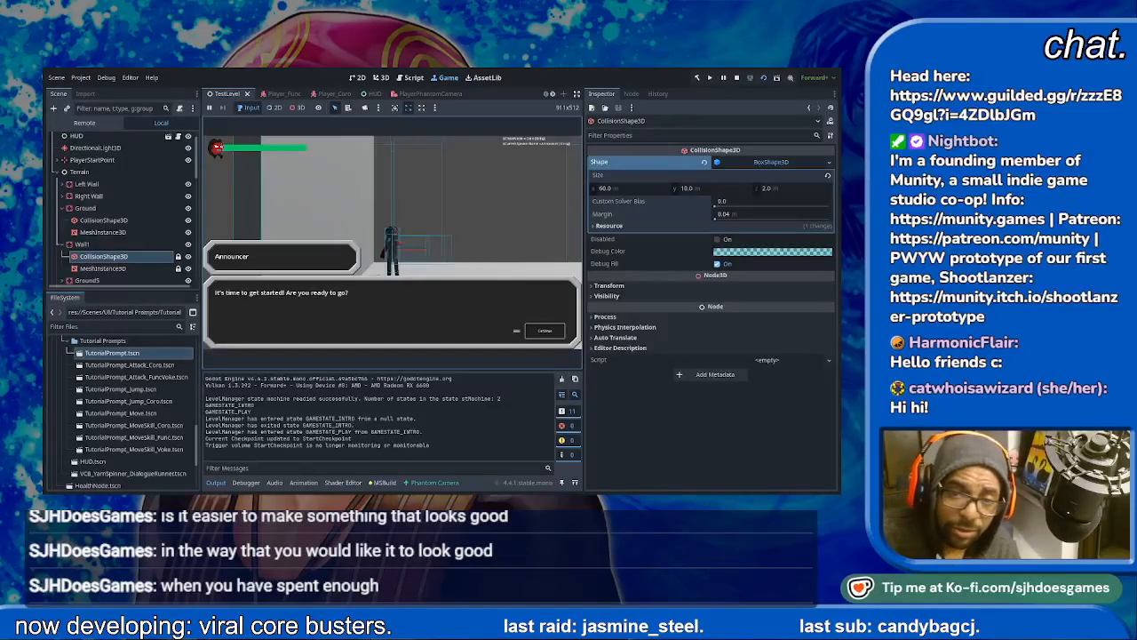
key(space)
key(space)
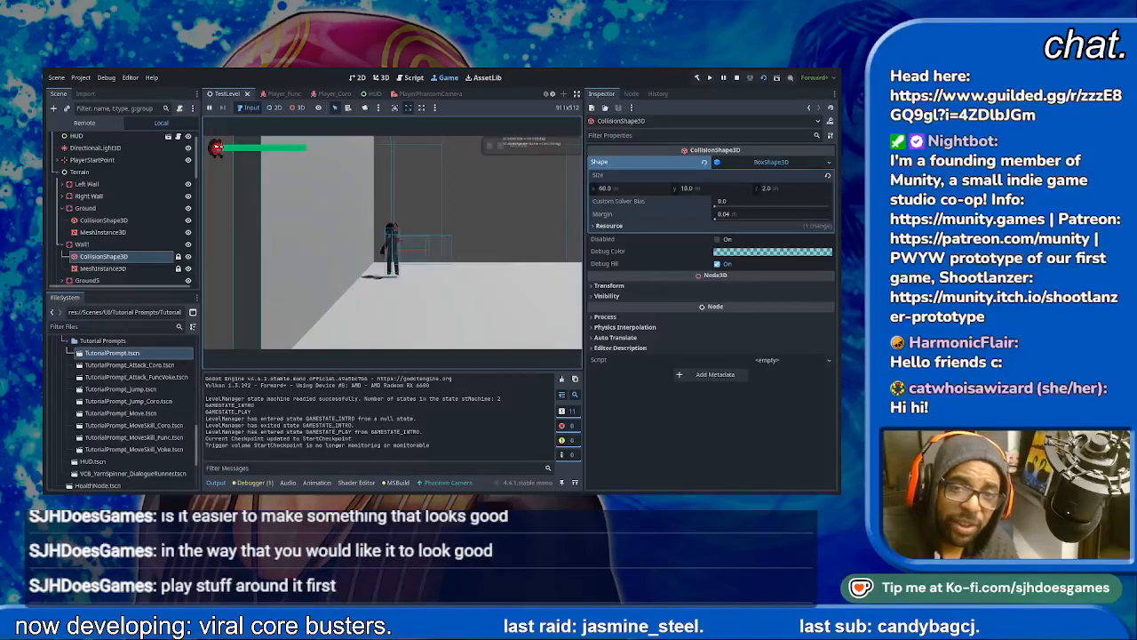
key(d)
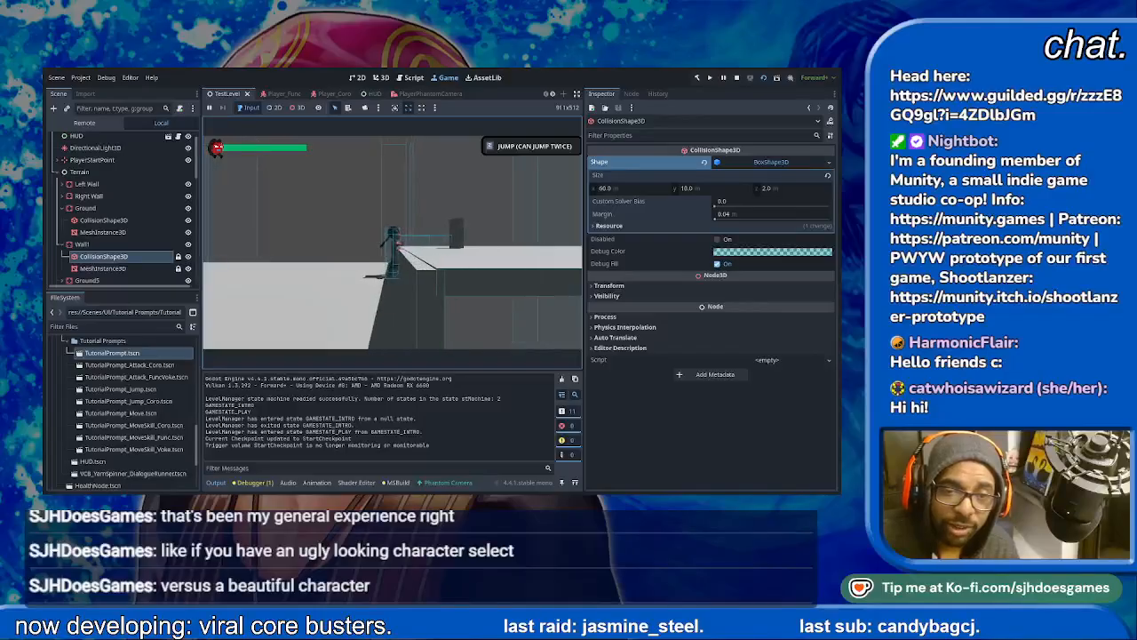
key(space)
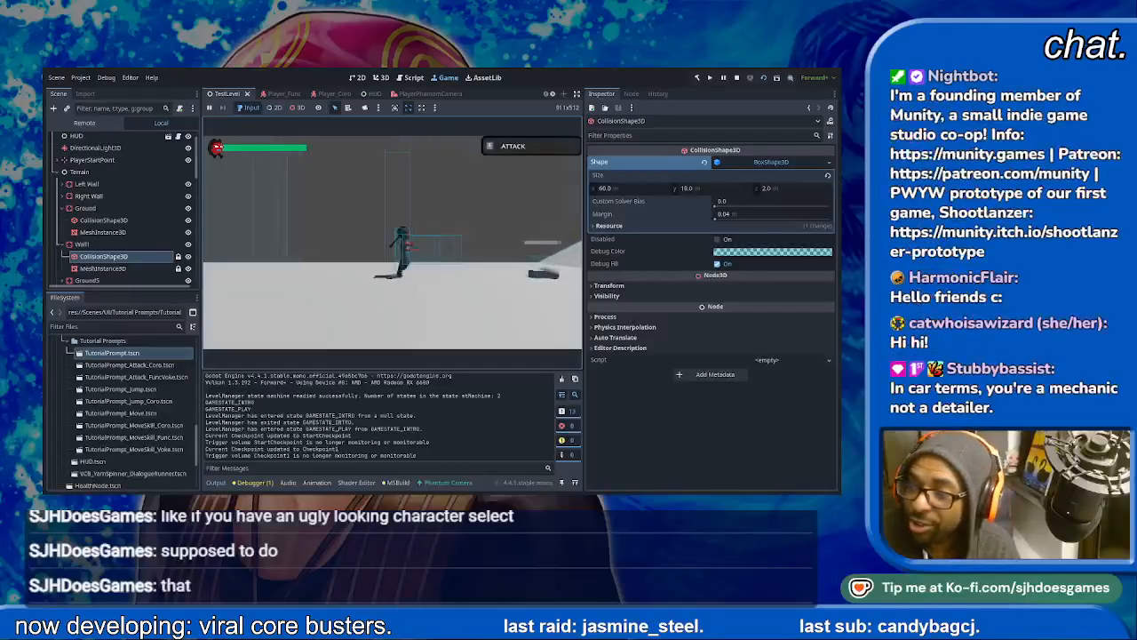
- Attack the ground enemy until it is defeated and run up the slope to the dialogue trigger
key(d)
key(j)
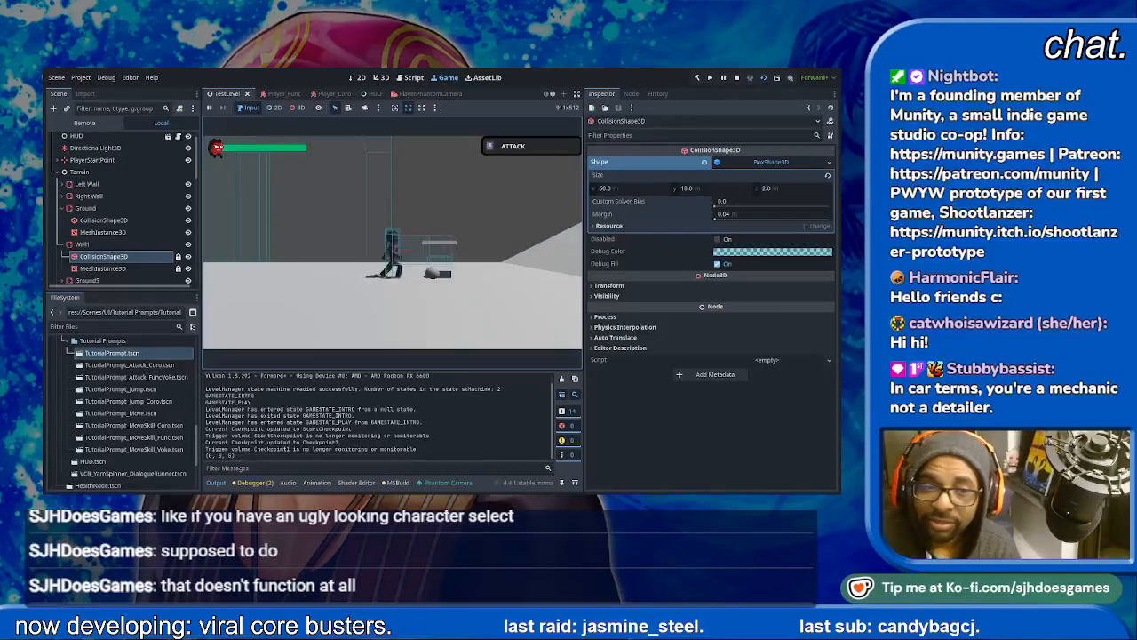
key(j)
key(d)
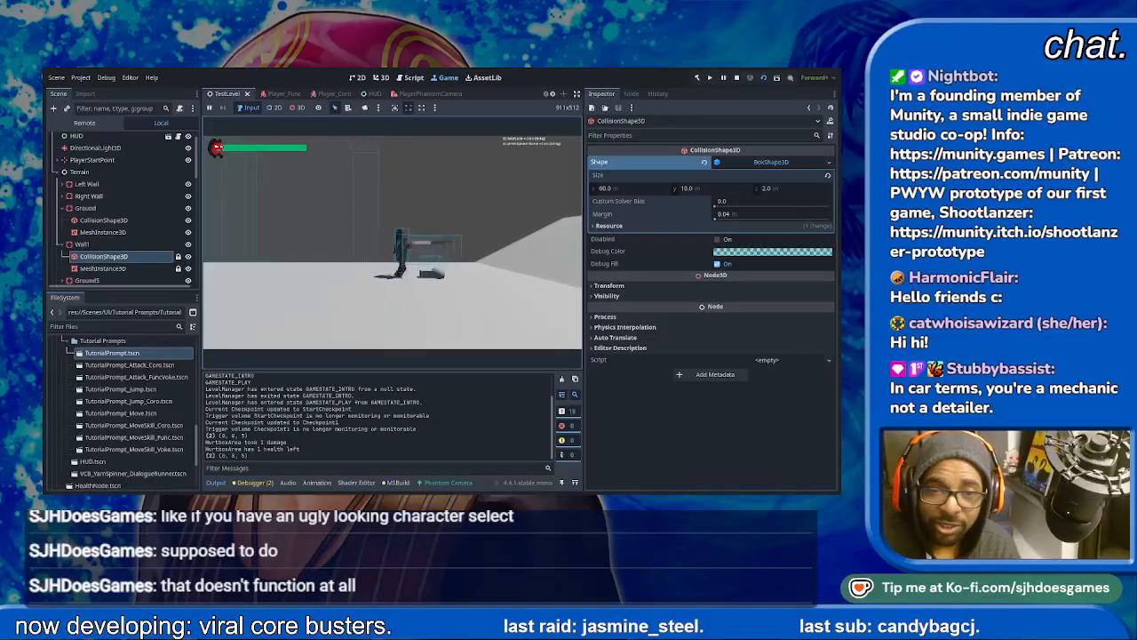
key(j)
key(d)
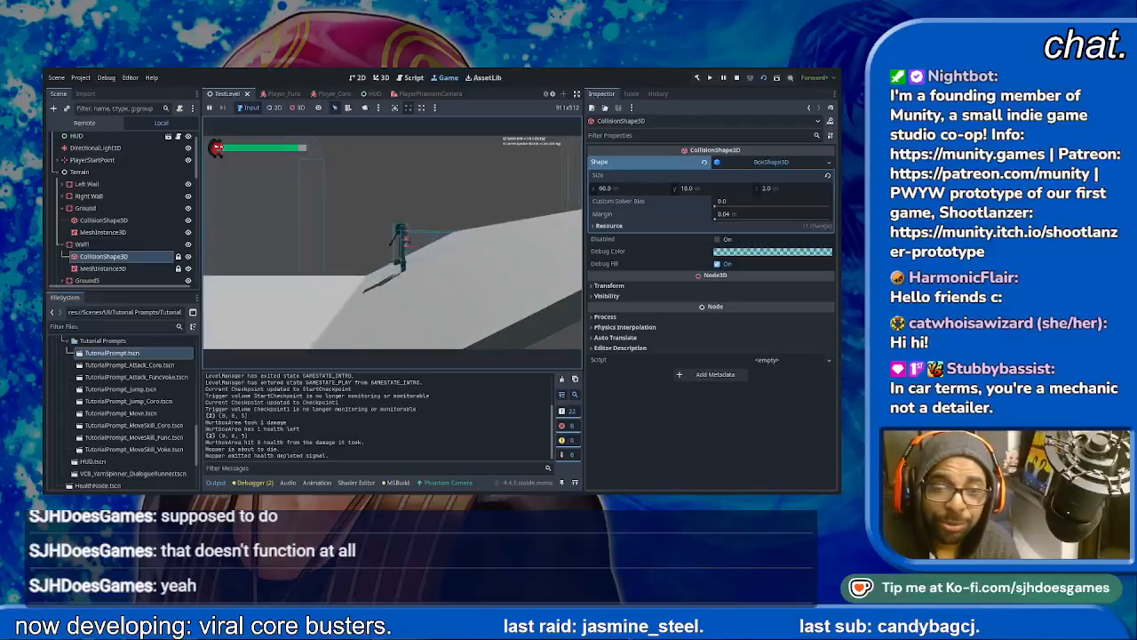
key(d)
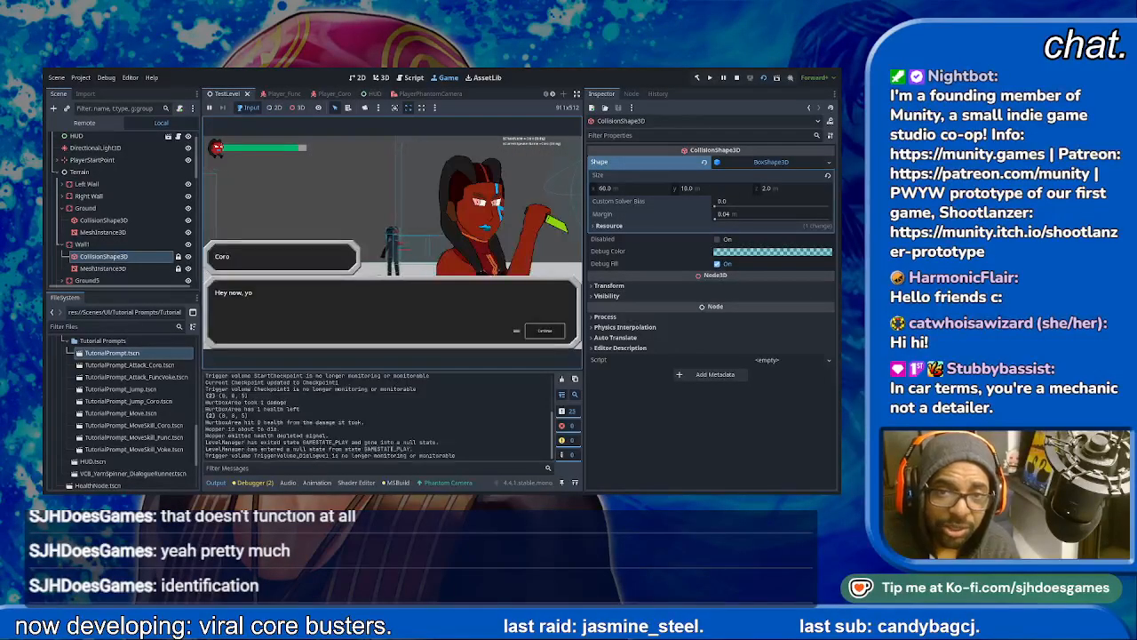
- Advance through the dialogue between Coro and the Announcer to start the fight
key(space)
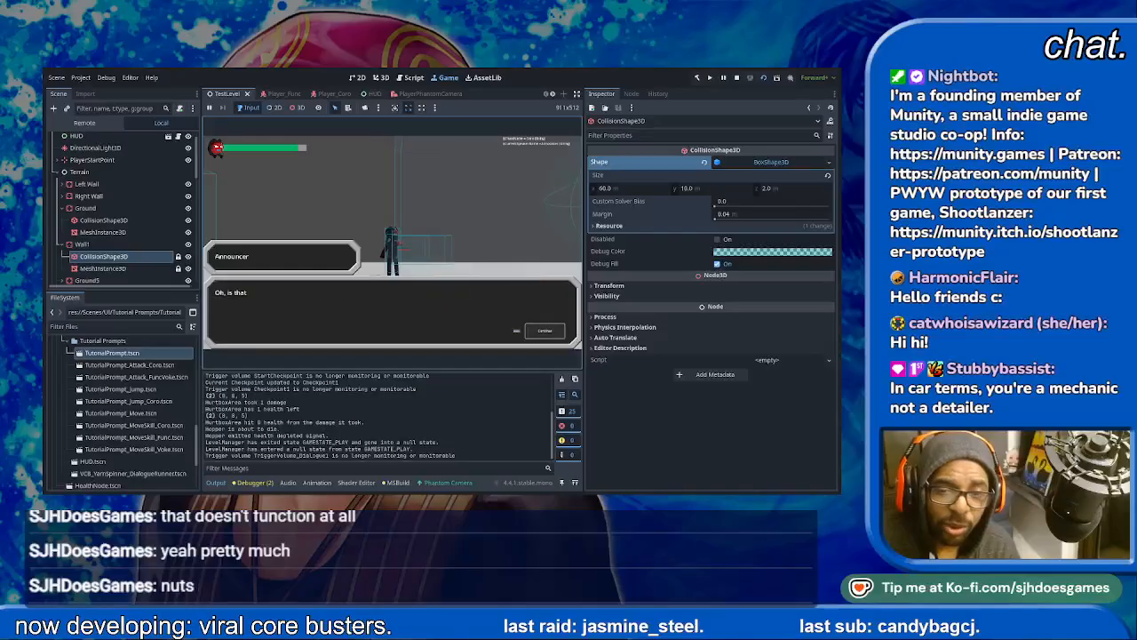
key(space)
key(space)
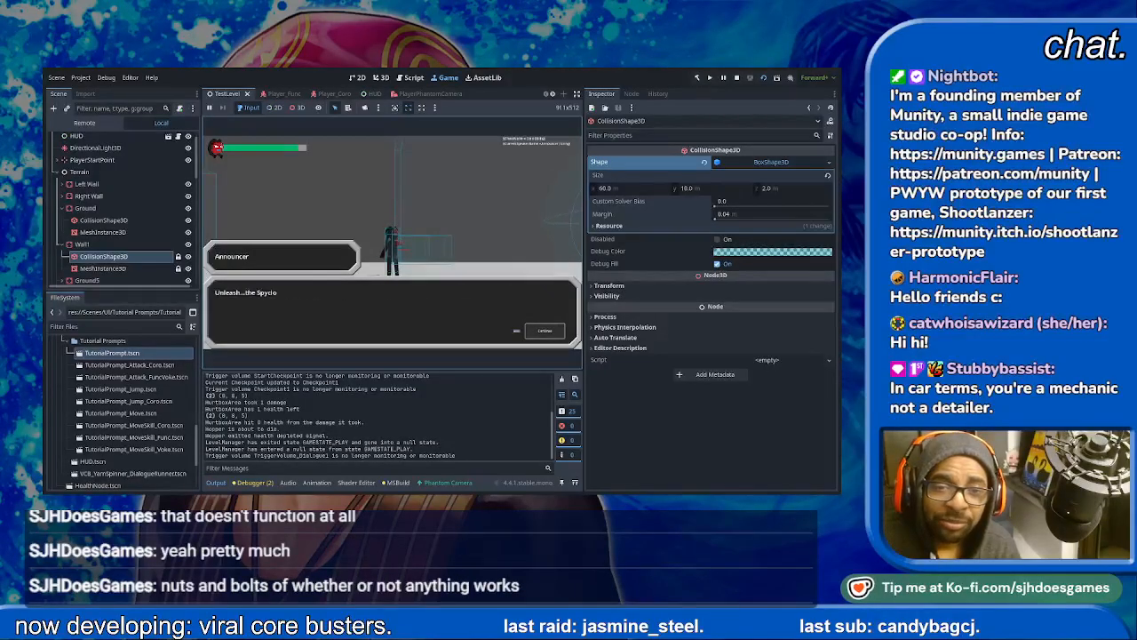
key(space)
key(space)
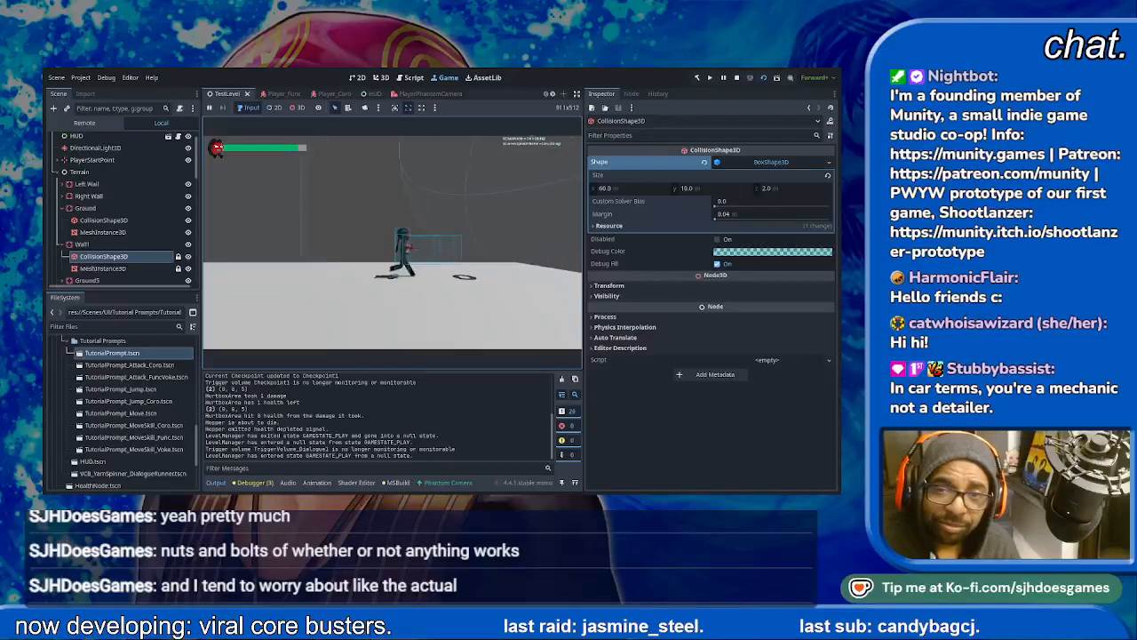
- Jump and fight the flying enemy until it is defeated, and stop the running TestLevel scene
key(space)
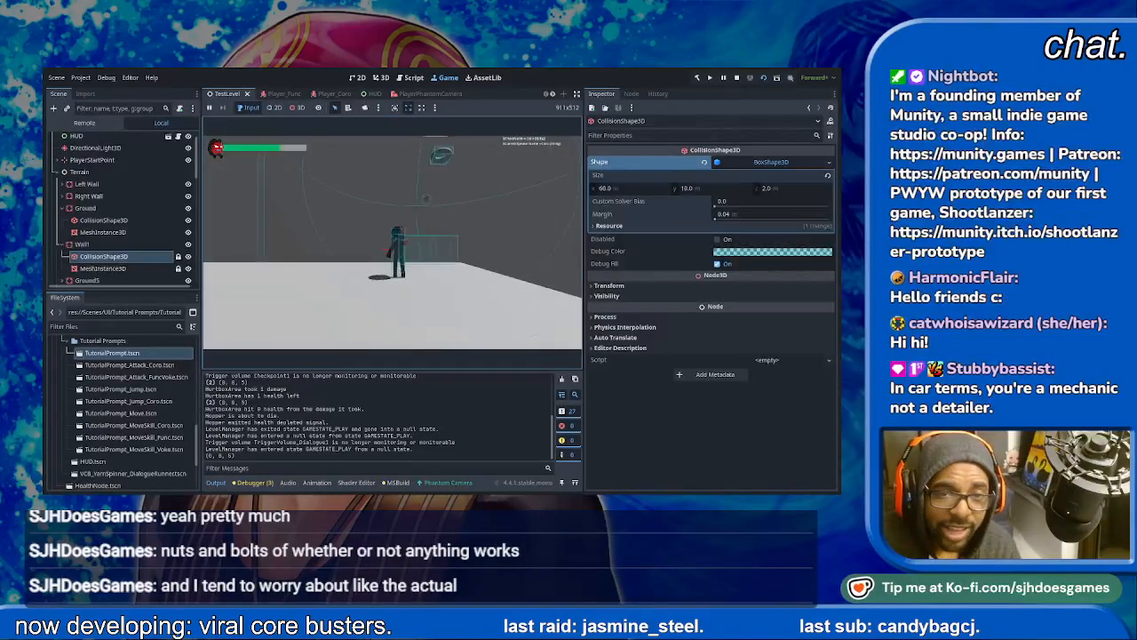
key(space)
key(space)
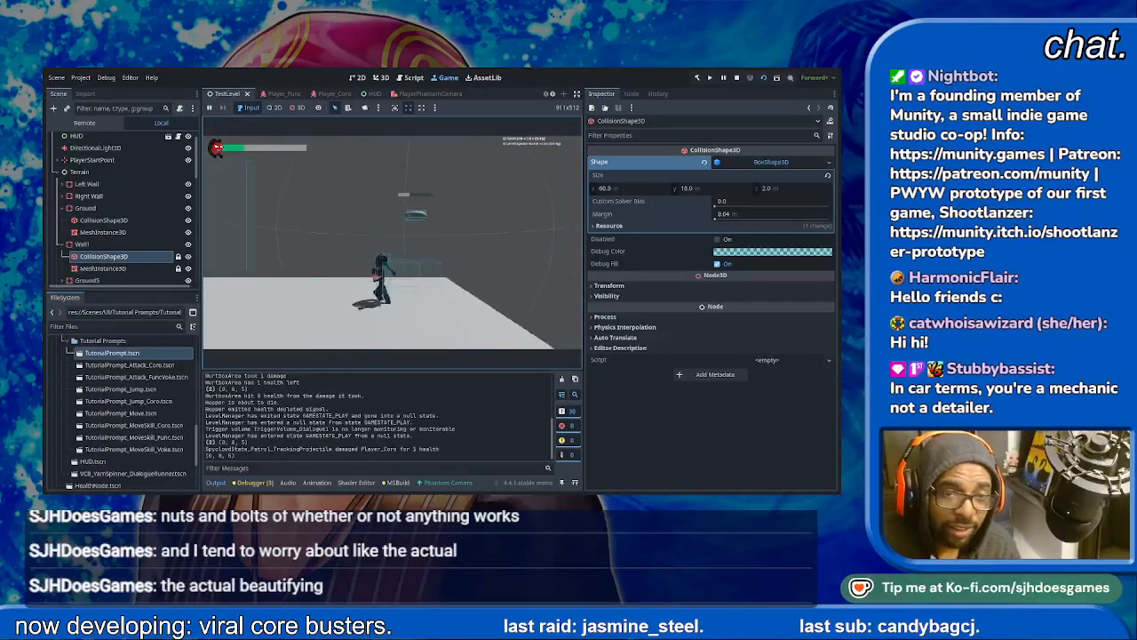
key(space)
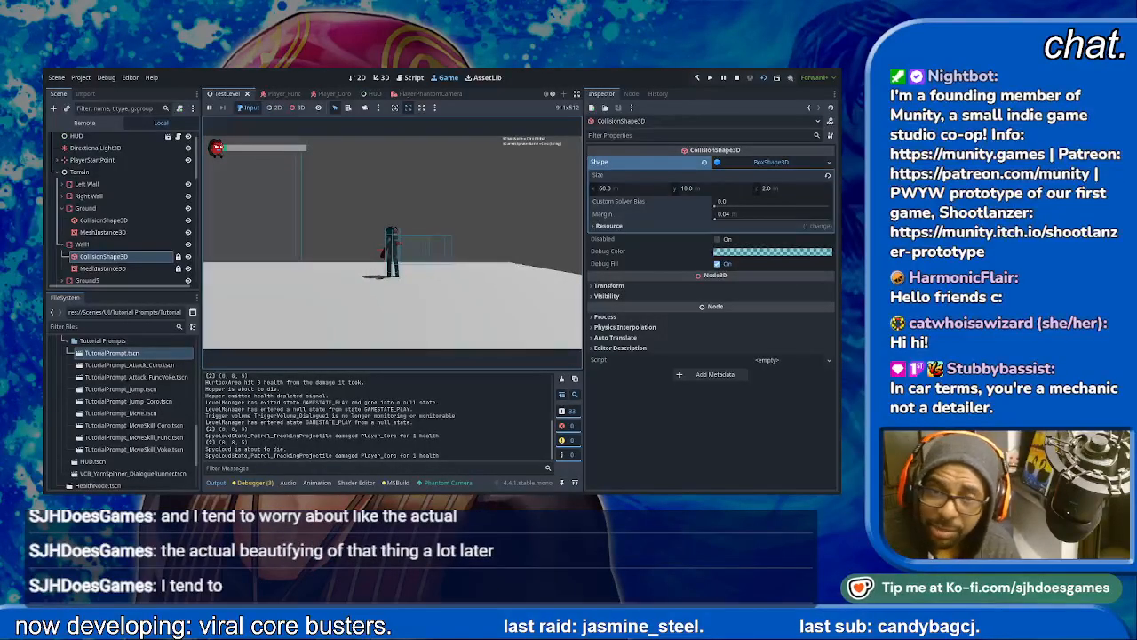
key(F8)
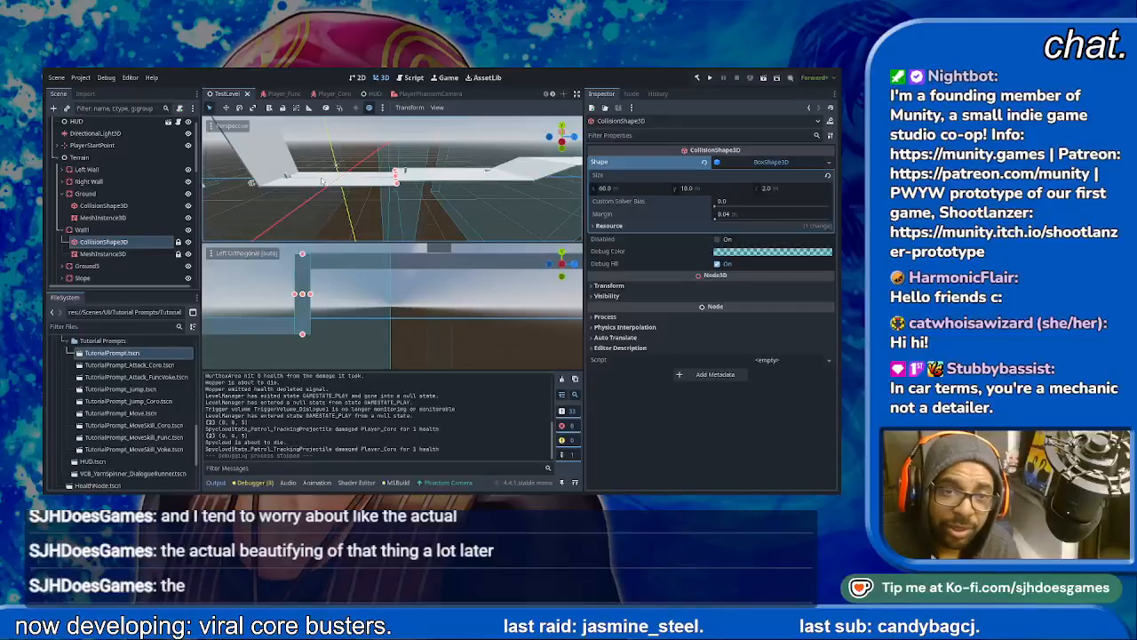
- Lock the CollisionShape3D and MeshInstance3D nodes under Ground against selection in the viewport
click(322, 180)
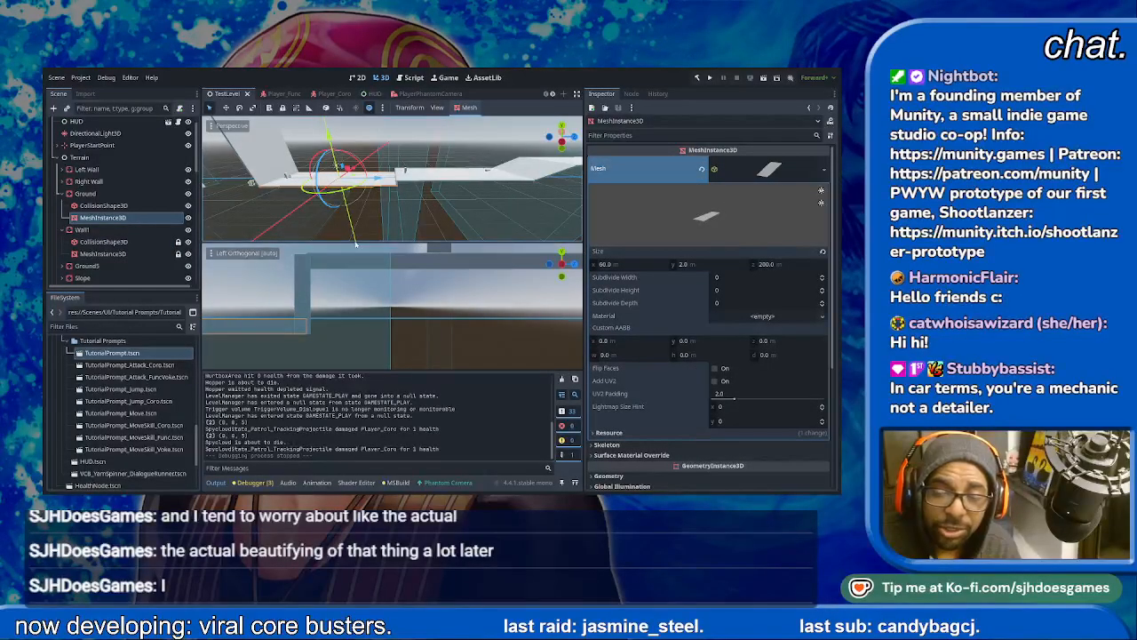
scroll(672, 405, down, 3)
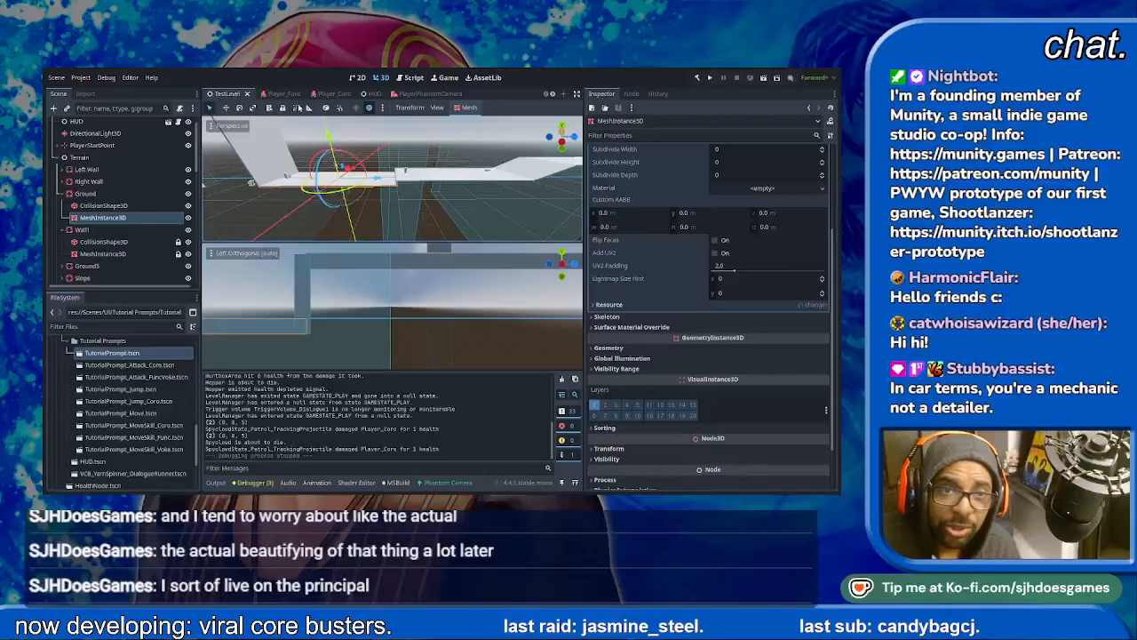
click(631, 450)
click(630, 451)
click(104, 205)
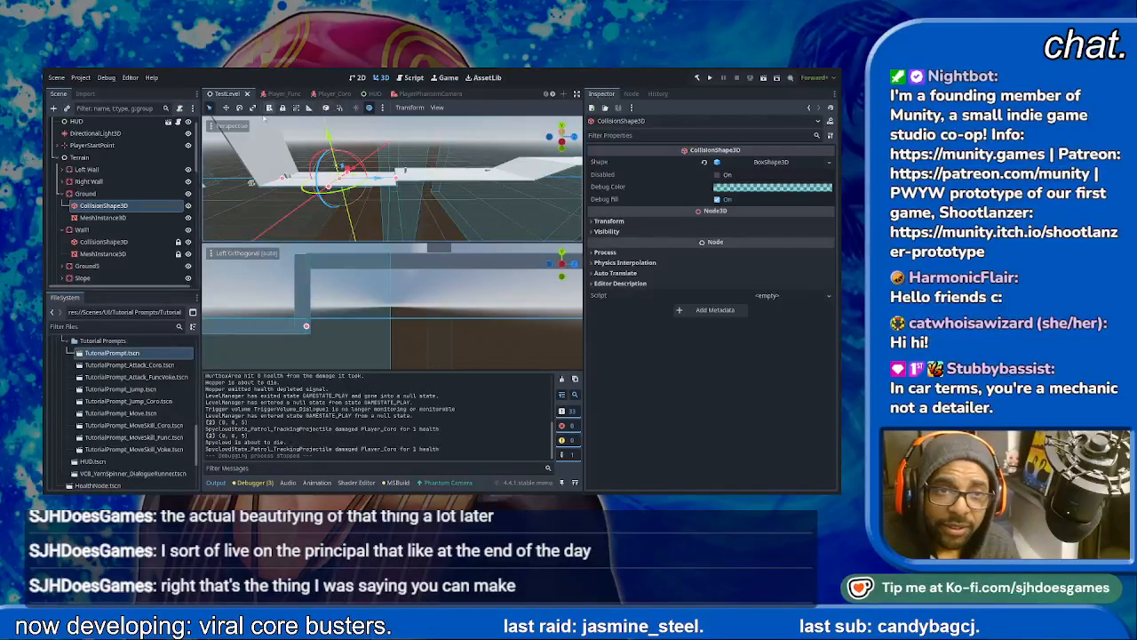
click(133, 217)
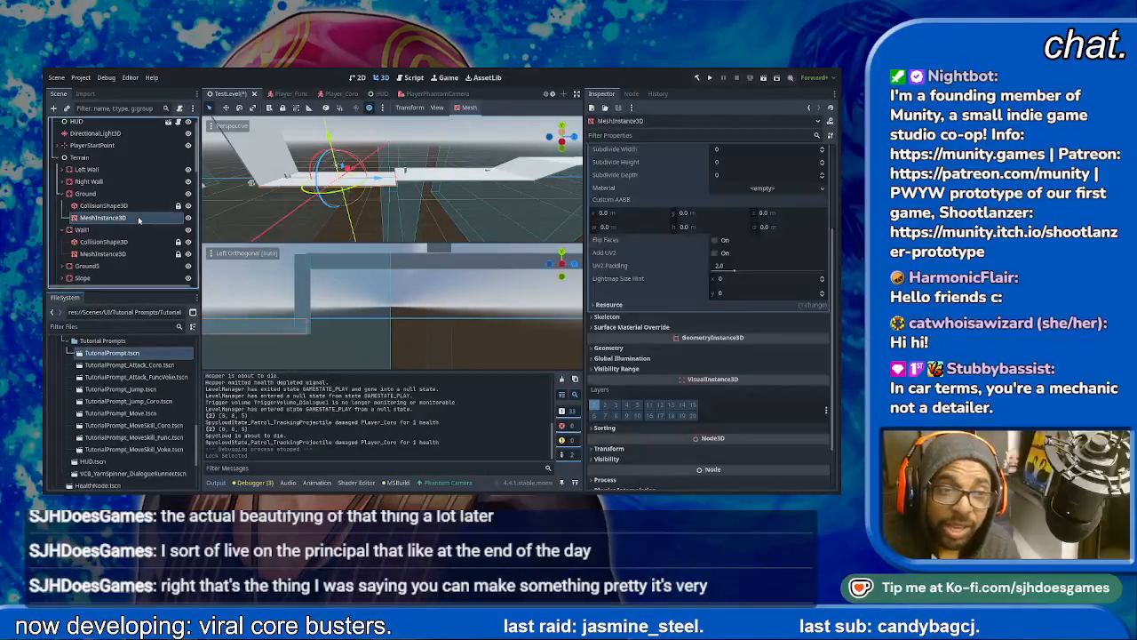
- Inspect the Ground body's transform values and the junction where it meets Wall1
click(120, 194)
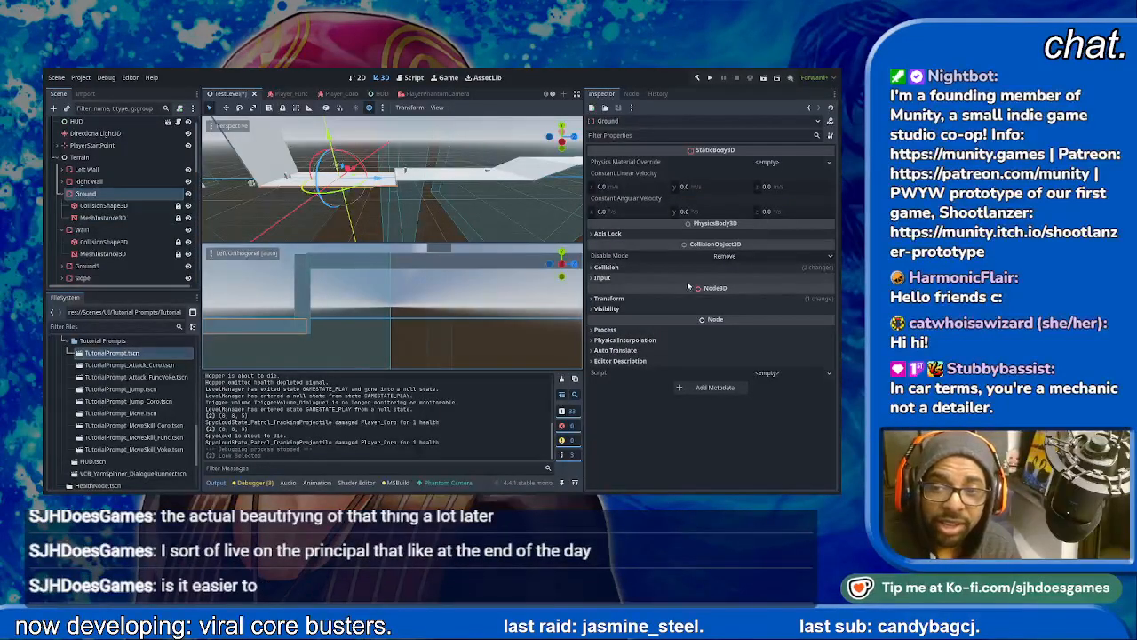
click(641, 298)
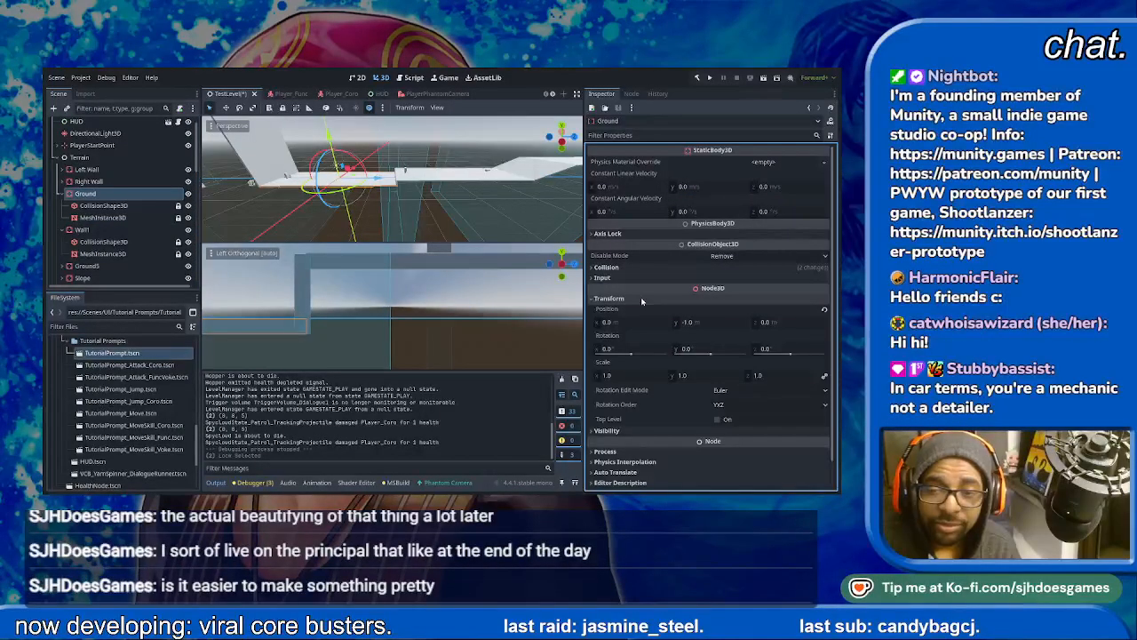
scroll(391, 198, up, 6)
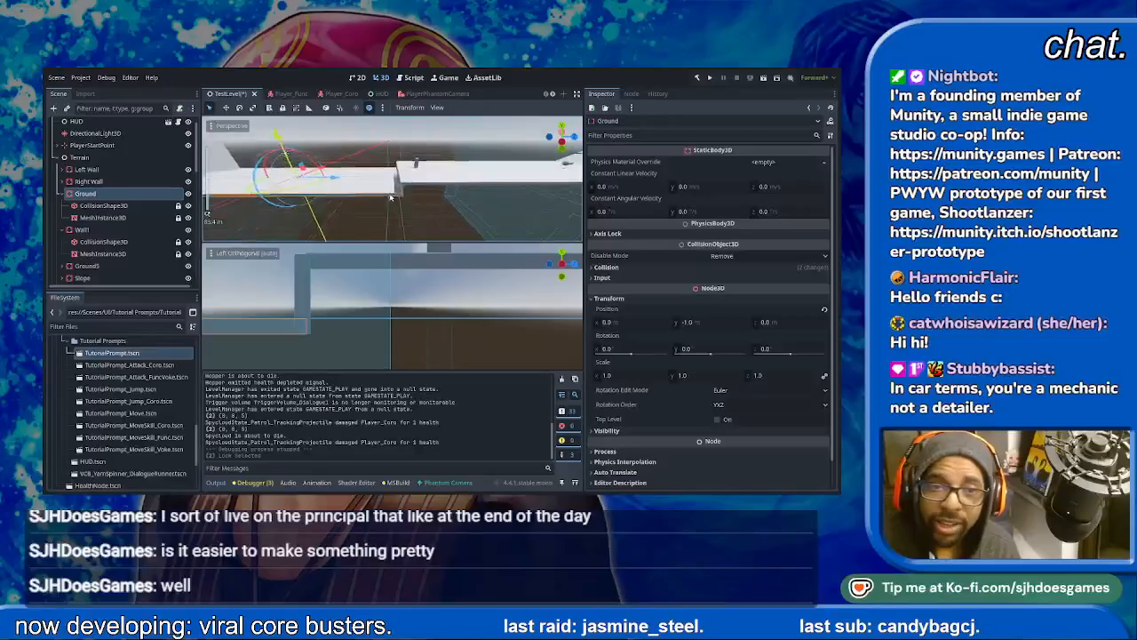
scroll(405, 199, up, 6)
mouse_move(472, 201)
middle_down()
mouse_move(484, 227)
mouse_move(477, 204)
middle_up()
scroll(476, 203, down, 8)
click(471, 280)
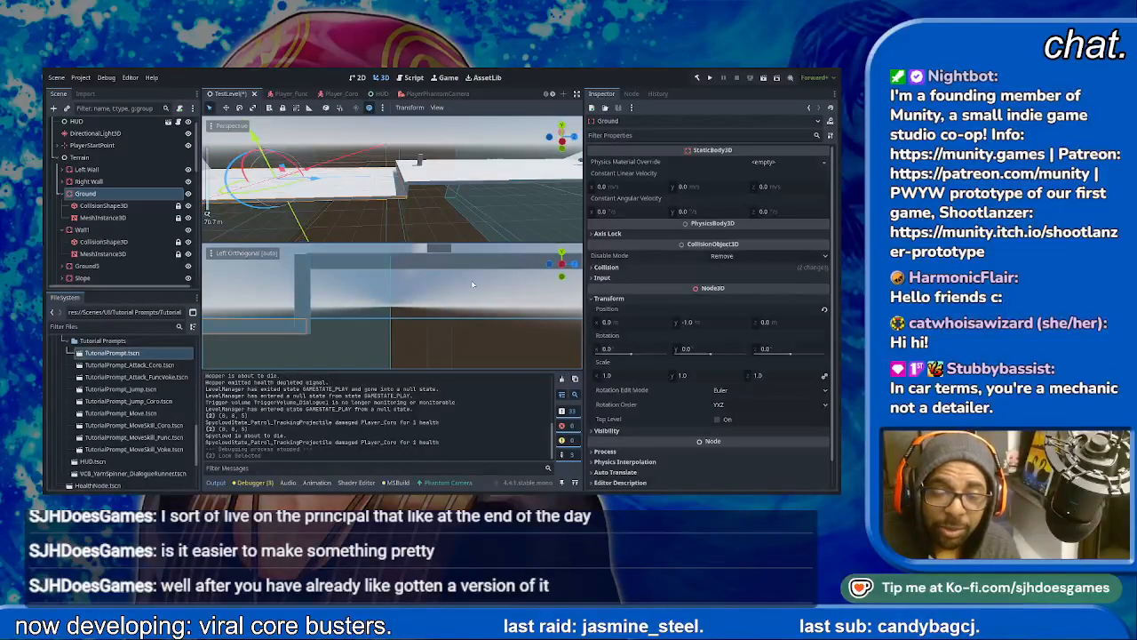
- Examine the whole level layout in the lower viewport from the left orthogonal view
middle_drag(501, 293, 436, 315)
click(557, 267)
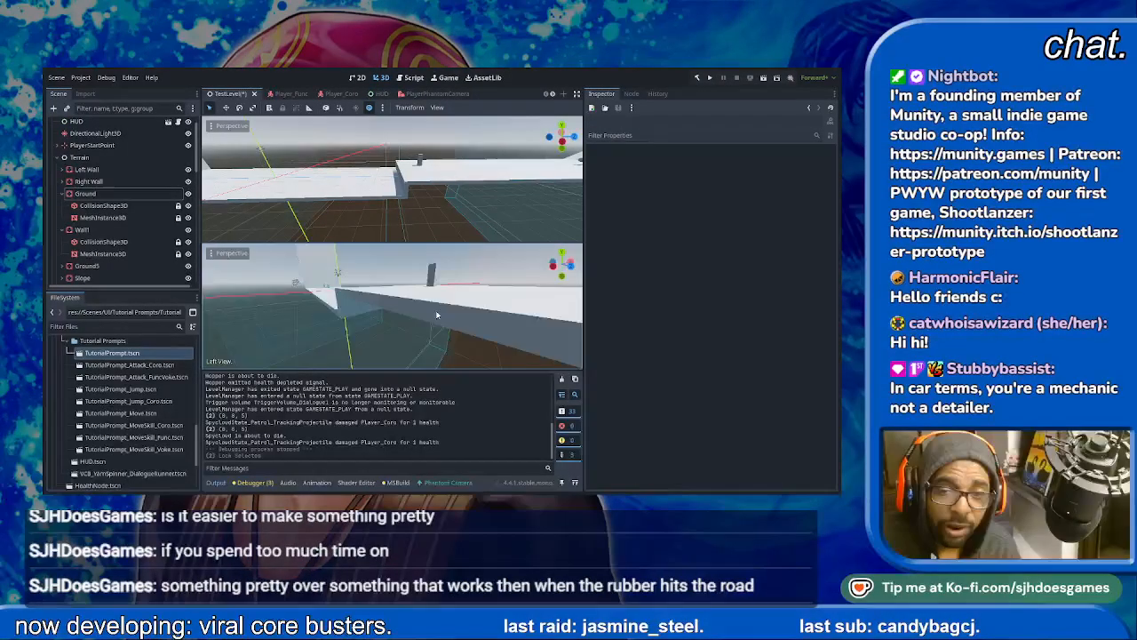
click(558, 267)
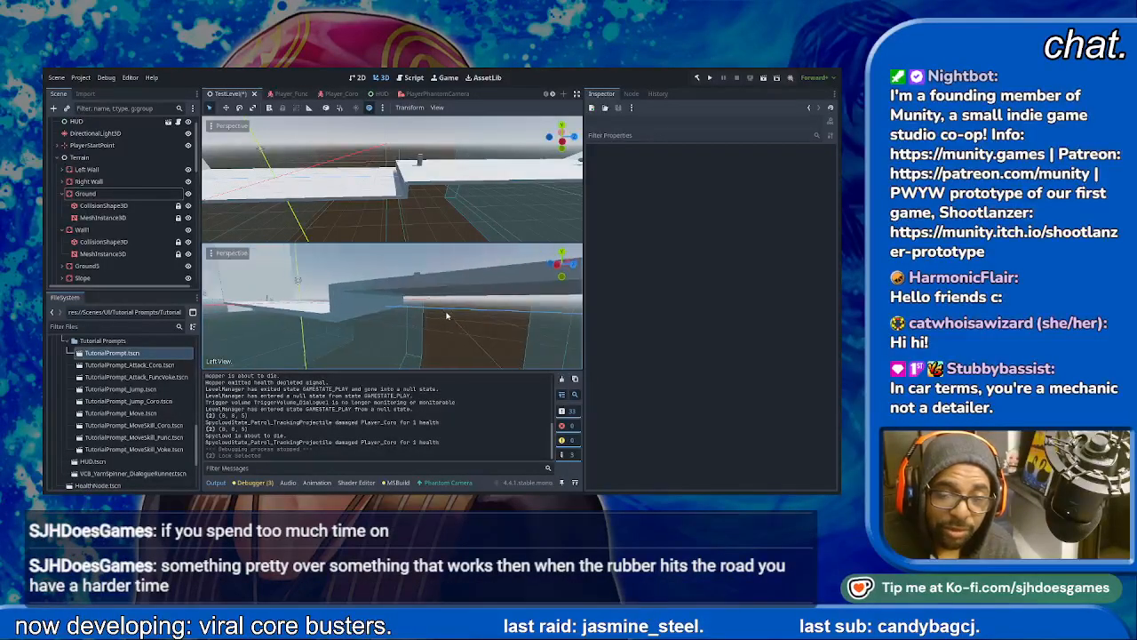
middle_drag(514, 287, 559, 278)
click(562, 265)
middle_drag(492, 314, 534, 319)
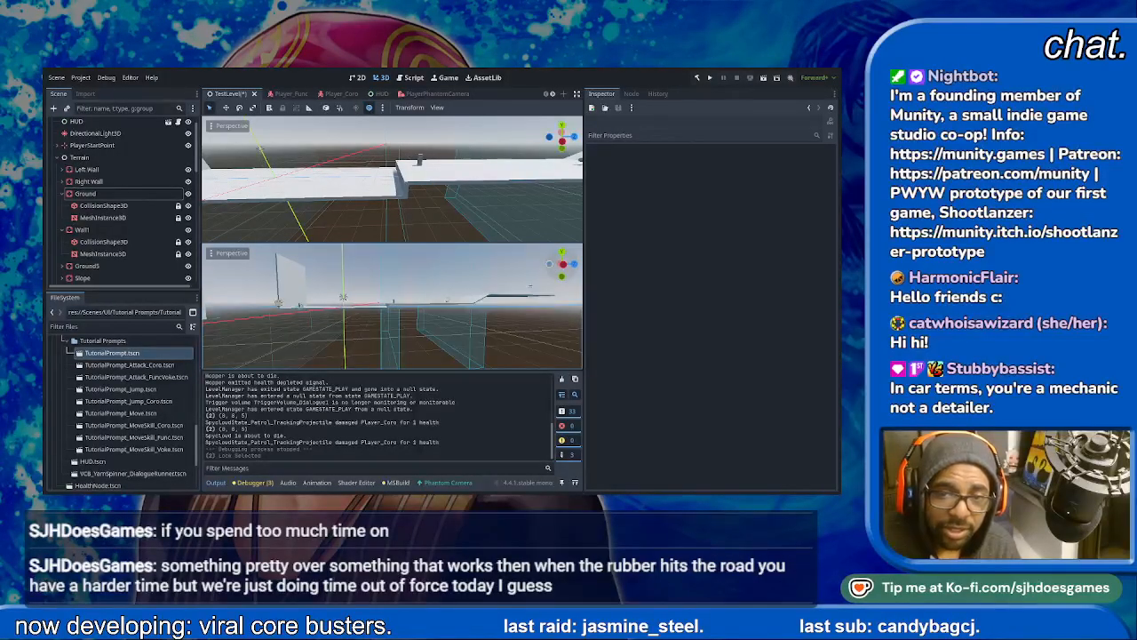
click(563, 267)
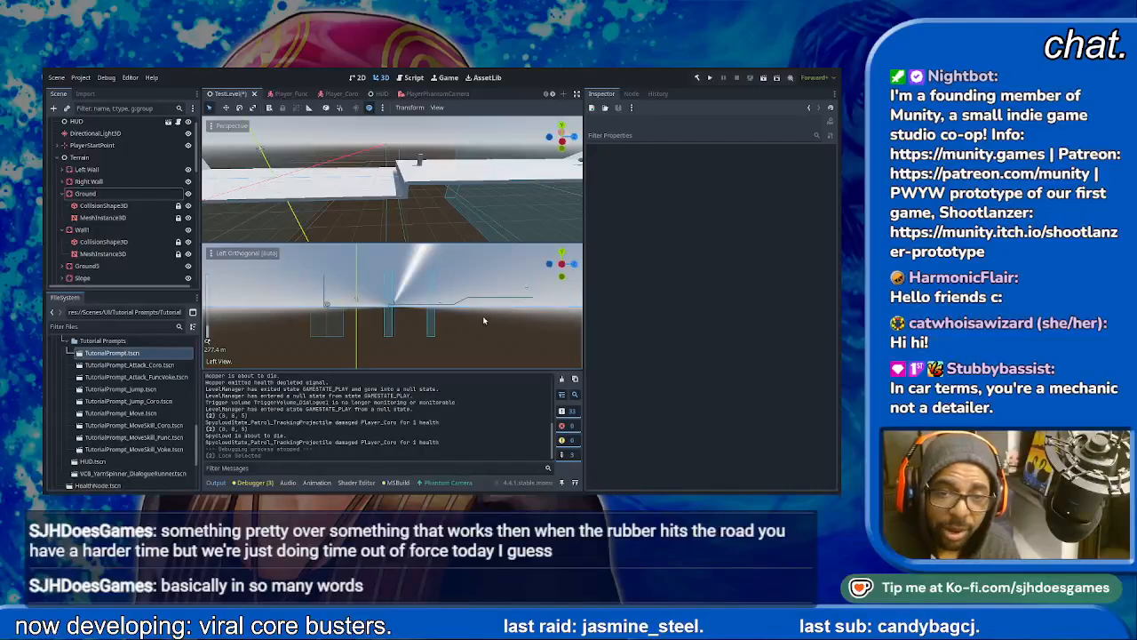
scroll(490, 311, up, 4)
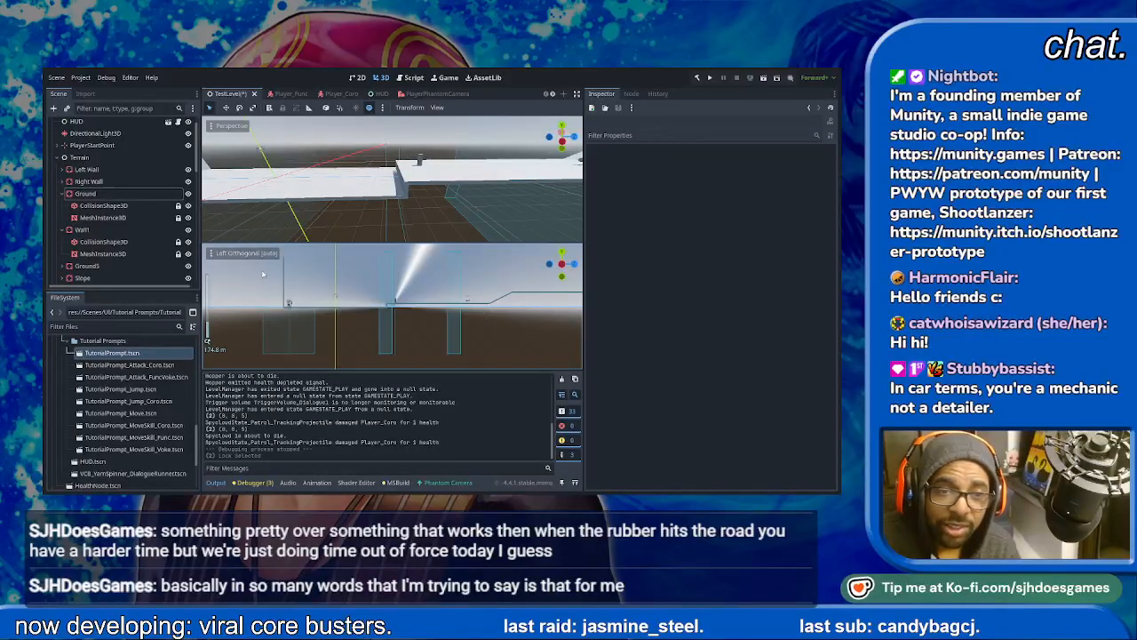
- Rename the Ground5 node to Ground2 and Ground4 to Ground3, and collapse Ground3's children
click(86, 168)
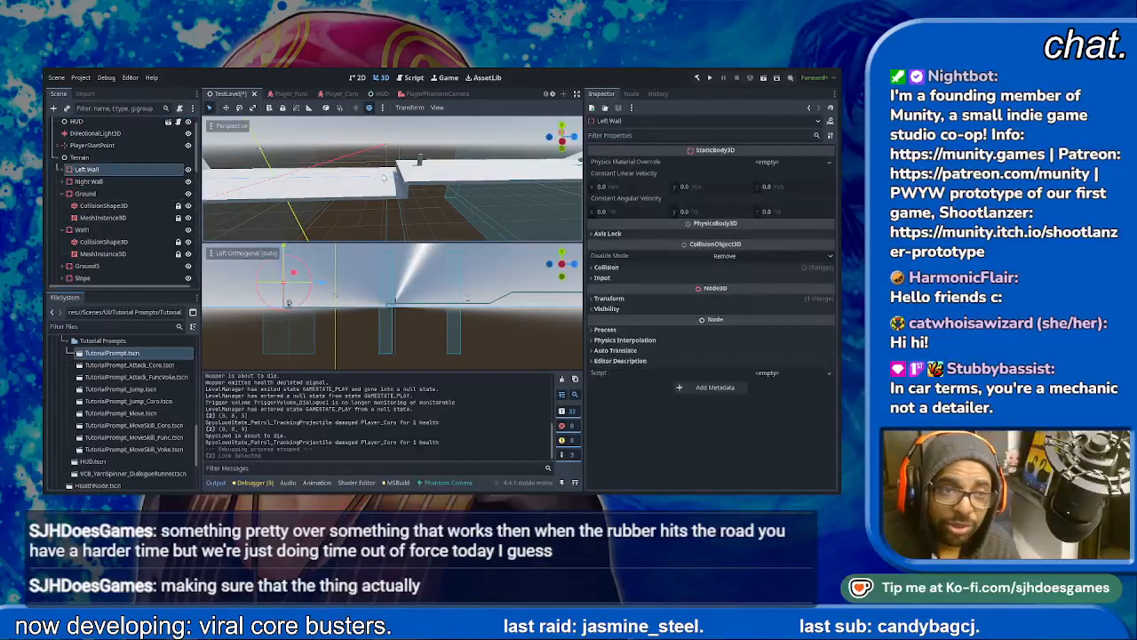
scroll(384, 178, down, 15)
scroll(146, 236, down, 2)
scroll(148, 233, down, 3)
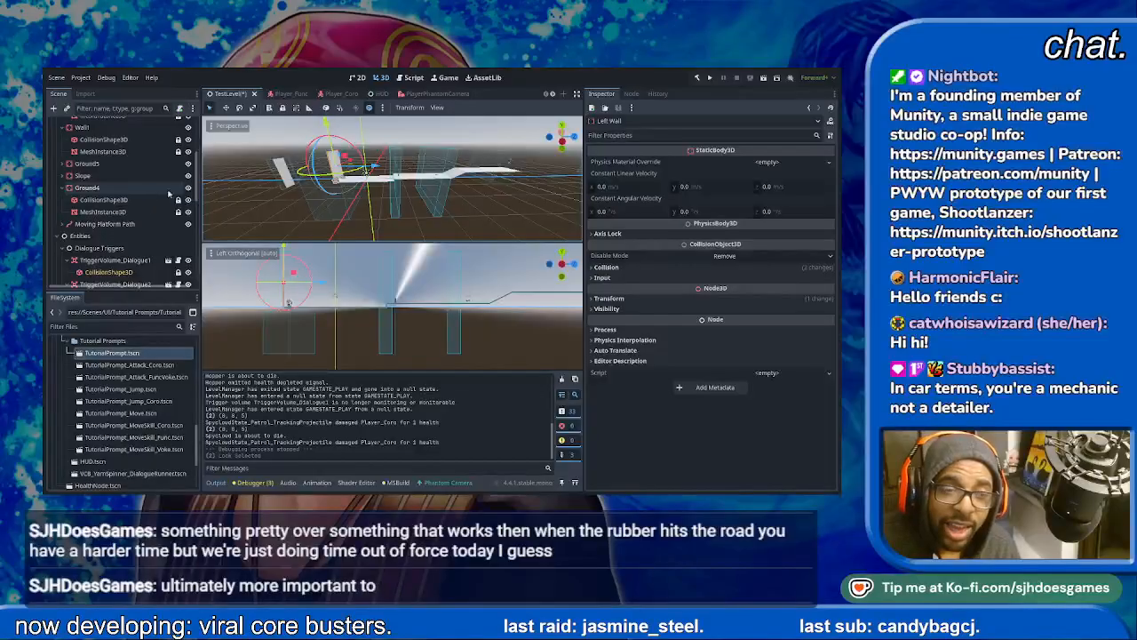
scroll(133, 200, up, 2)
click(104, 206)
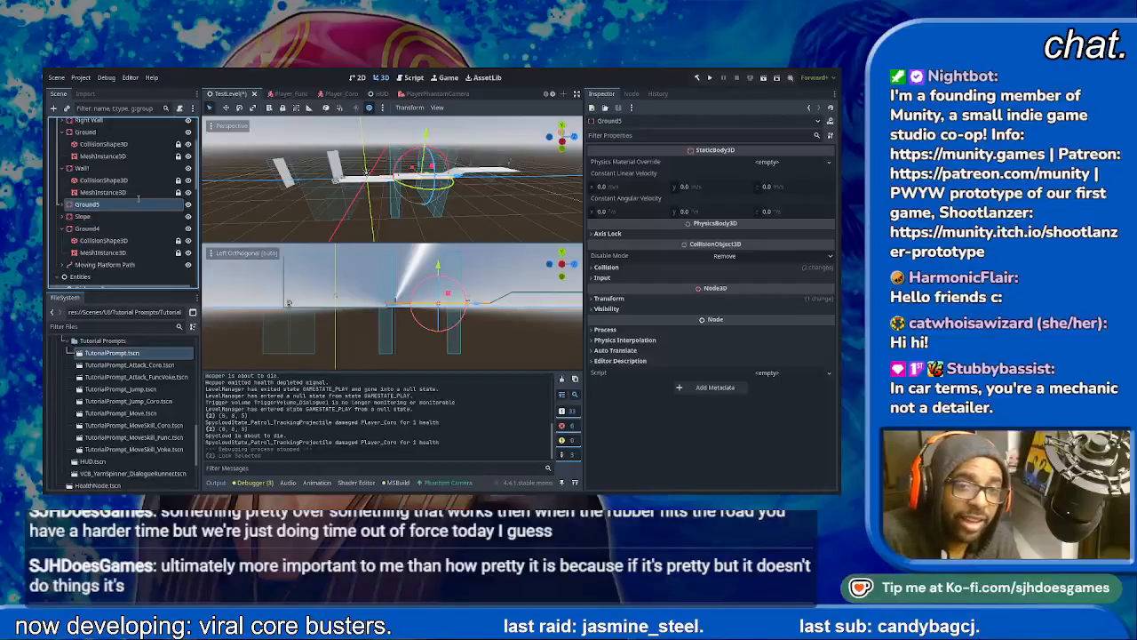
key(ctrl+z)
click(114, 229)
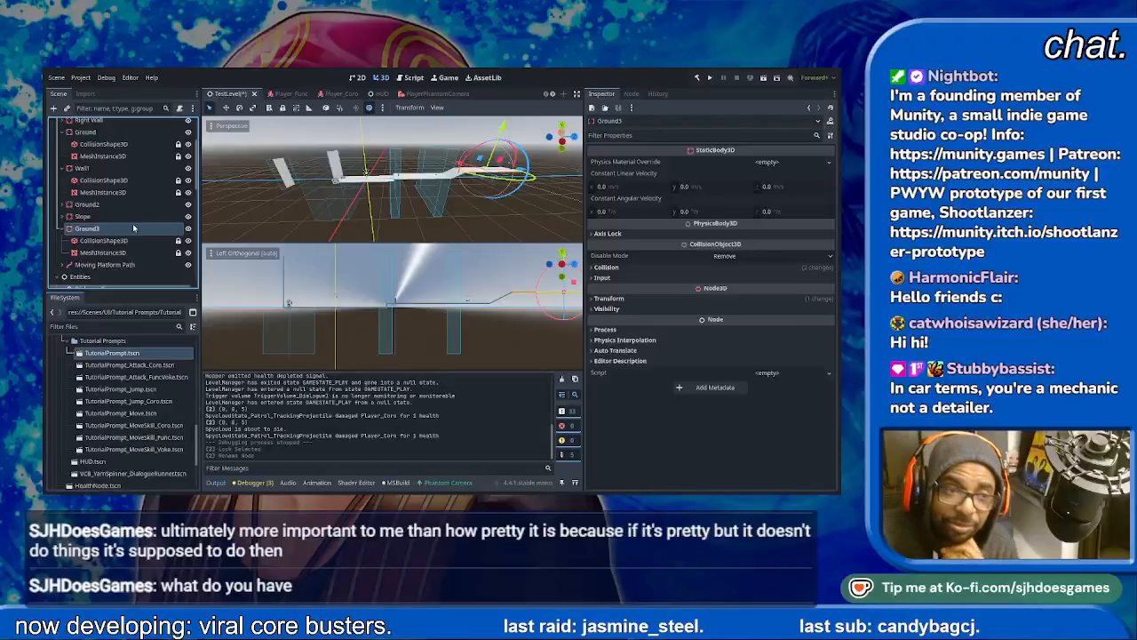
click(63, 228)
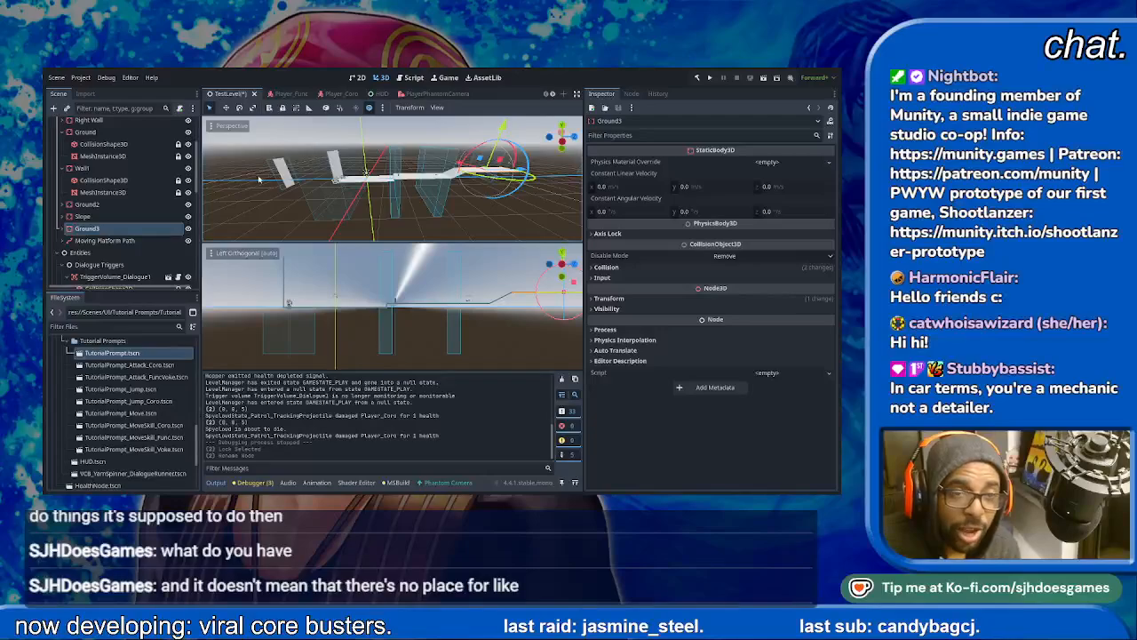
- Move Right Wall along the Z axis well beyond the far end of the raised ground
scroll(135, 250, up, 3)
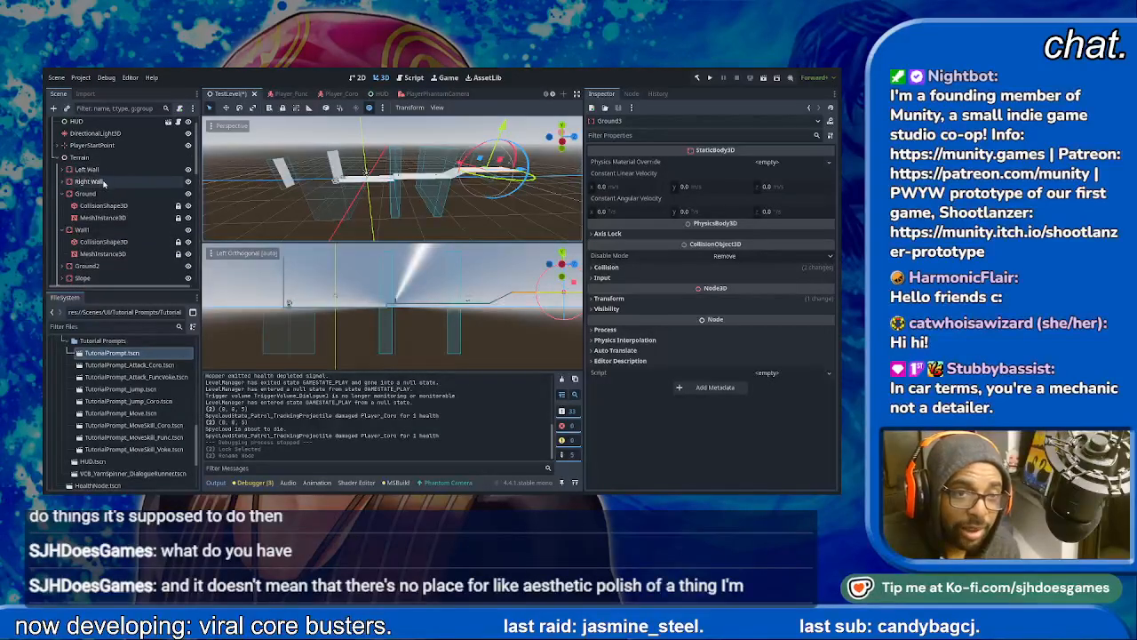
click(97, 182)
drag(347, 171, 573, 182)
shift+middle_drag(507, 189, 435, 188)
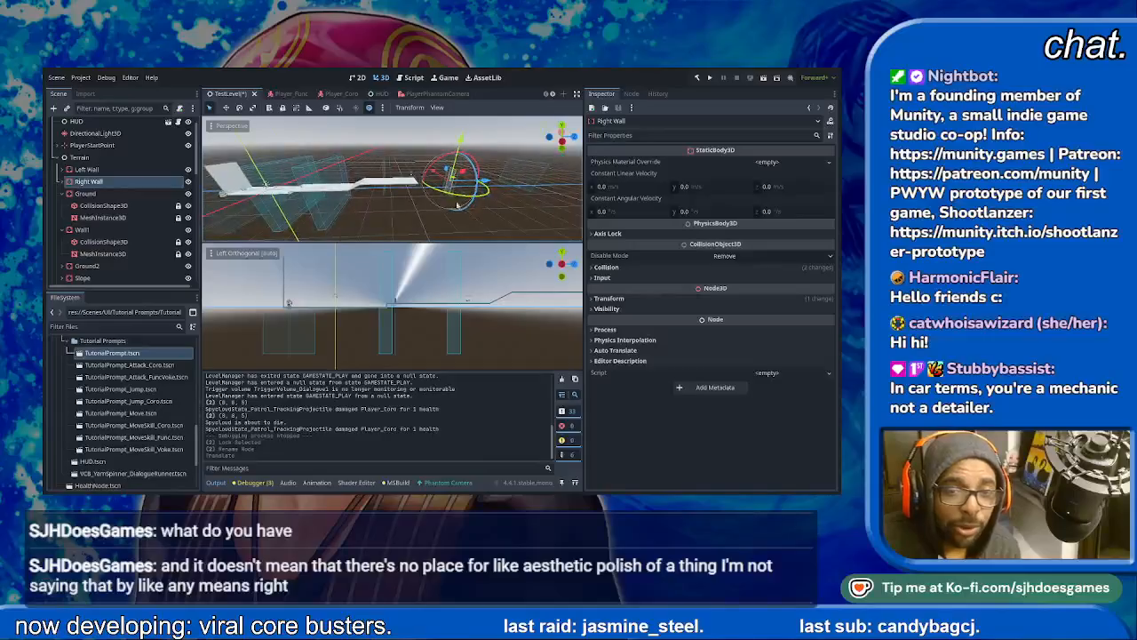
scroll(426, 189, down, 3)
shift+middle_drag(422, 293, 254, 315)
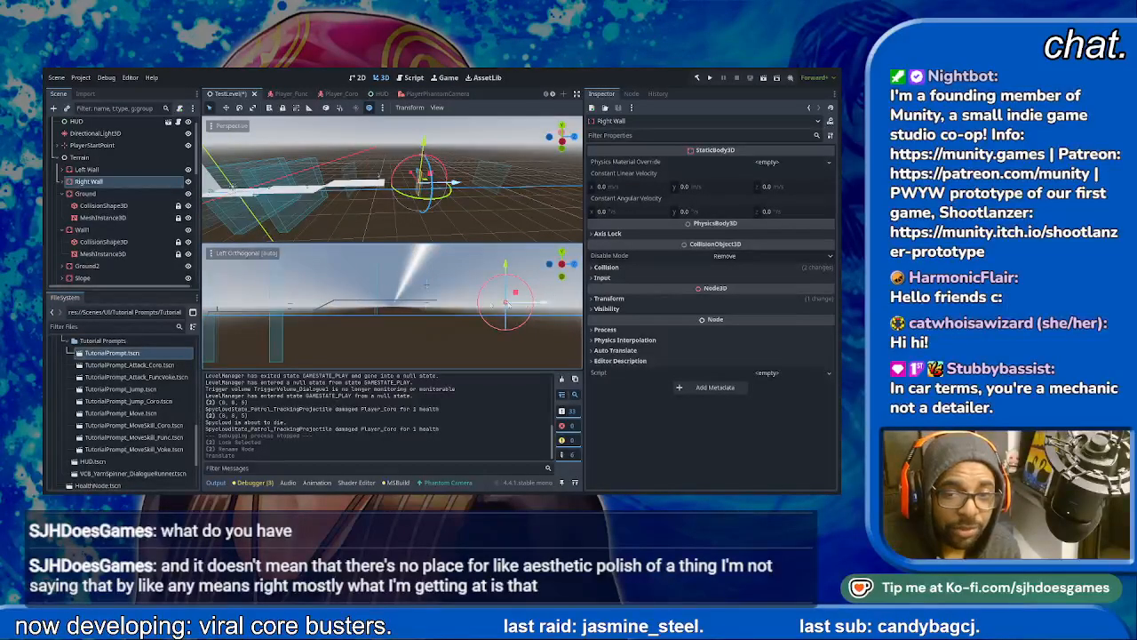
scroll(461, 307, up, 9)
shift+middle_drag(461, 307, 397, 317)
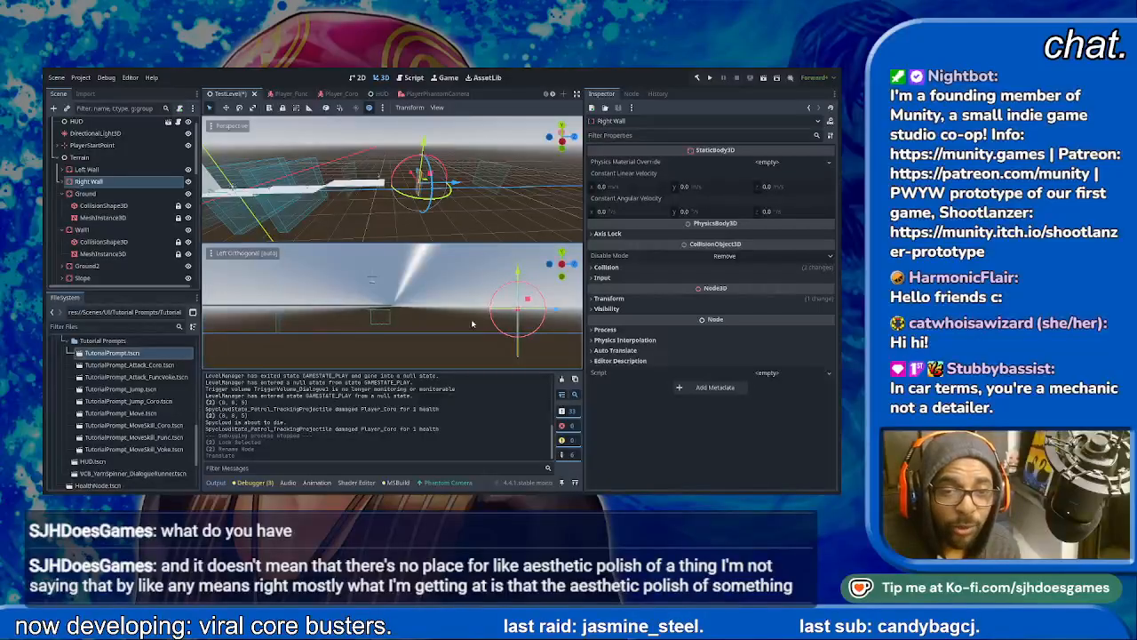
shift+middle_drag(477, 324, 364, 340)
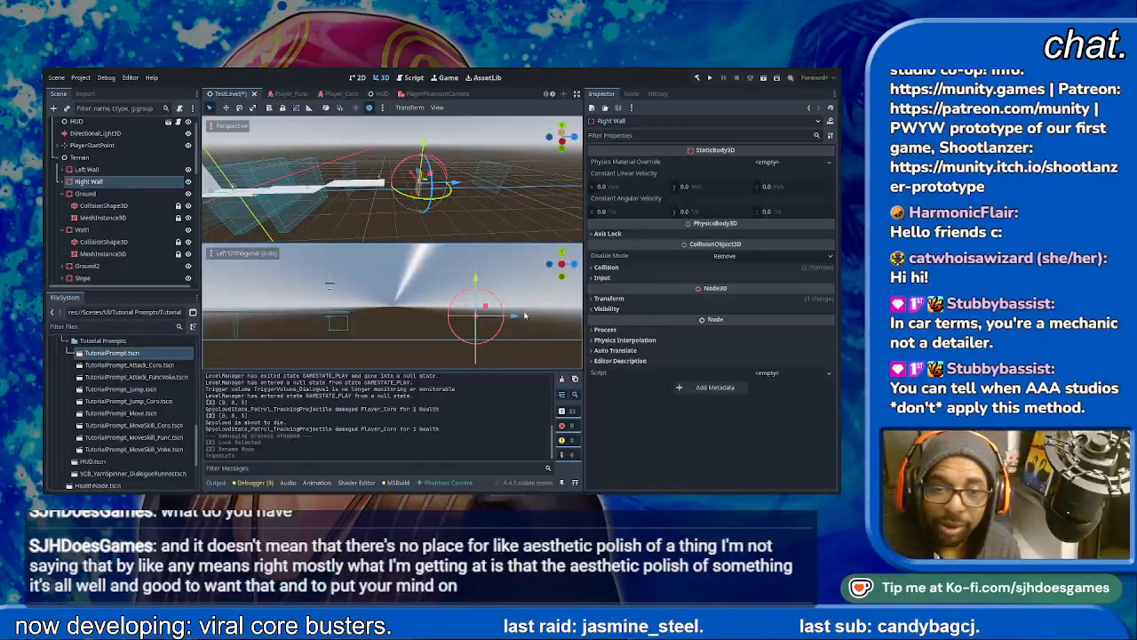
drag(512, 317, 387, 317)
scroll(374, 325, up, 2)
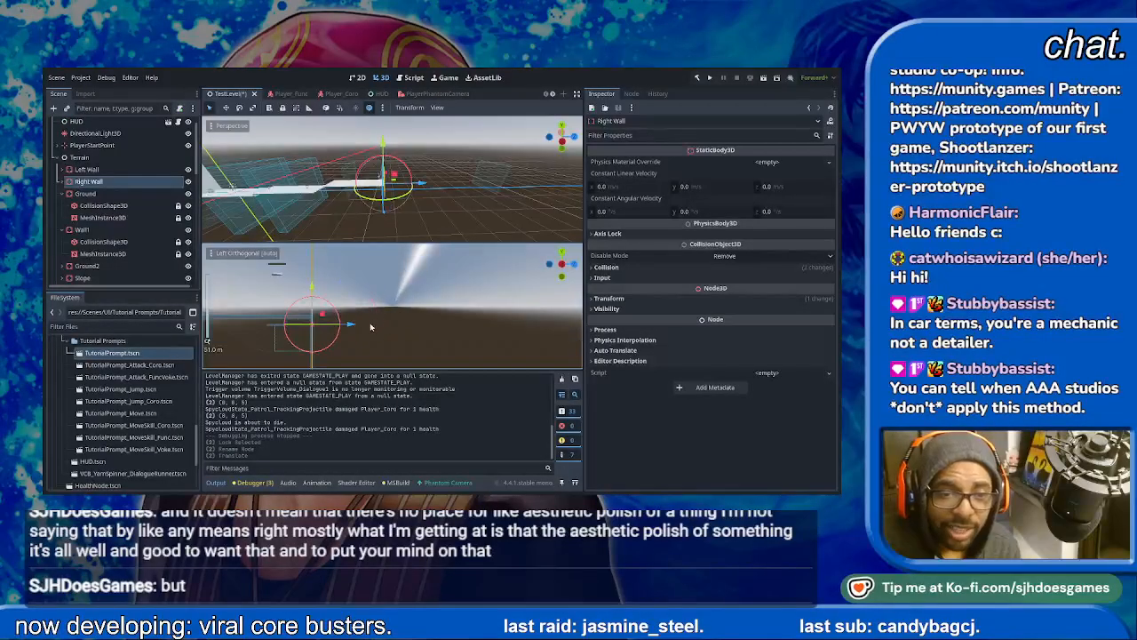
key(ctrl+z)
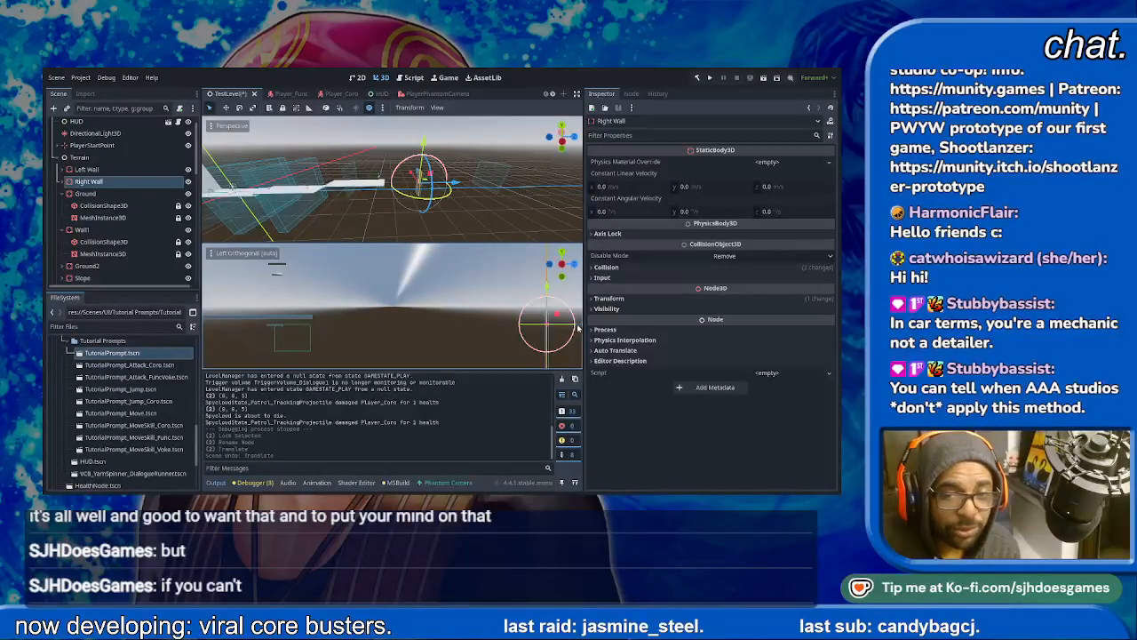
- Move Right Wall back along Z to the far end of Ground3 and raise it so its base meets the ground
drag(580, 329, 348, 335)
scroll(347, 332, up, 8)
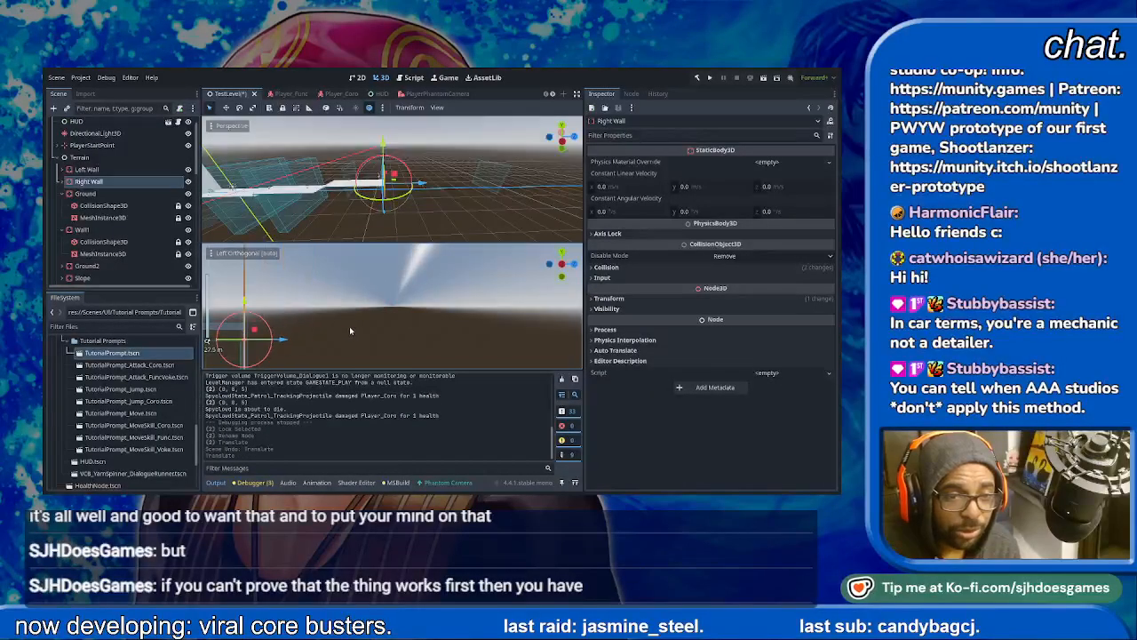
drag(245, 301, 233, 134)
scroll(298, 316, down, 5)
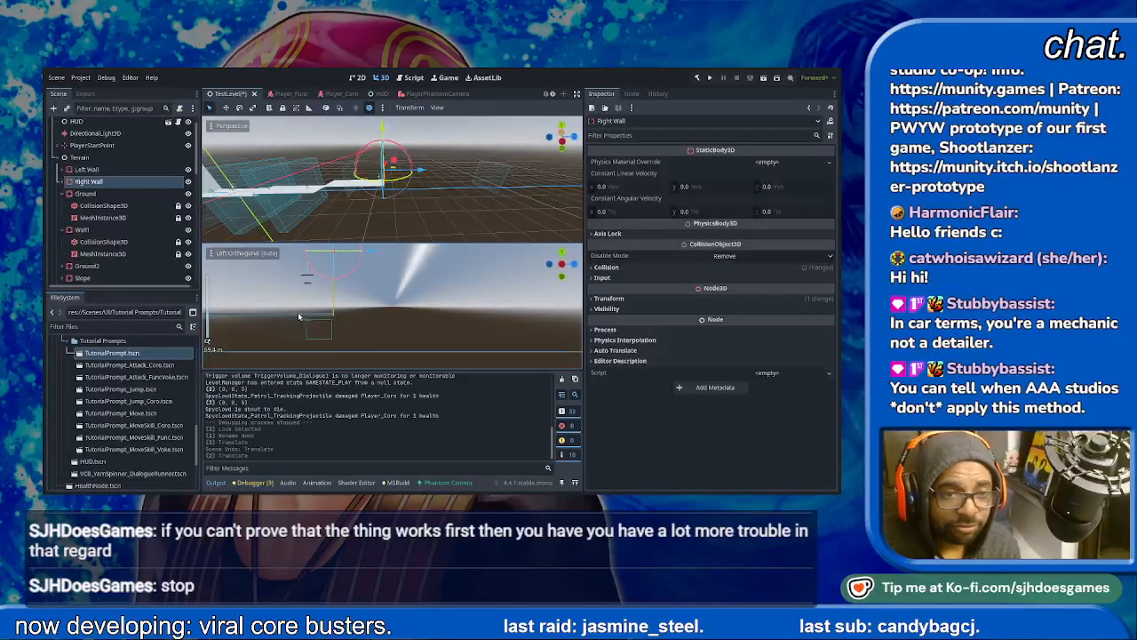
- Delete the Moving Platform Path node together with its platform from the terrain
scroll(306, 305, up, 6)
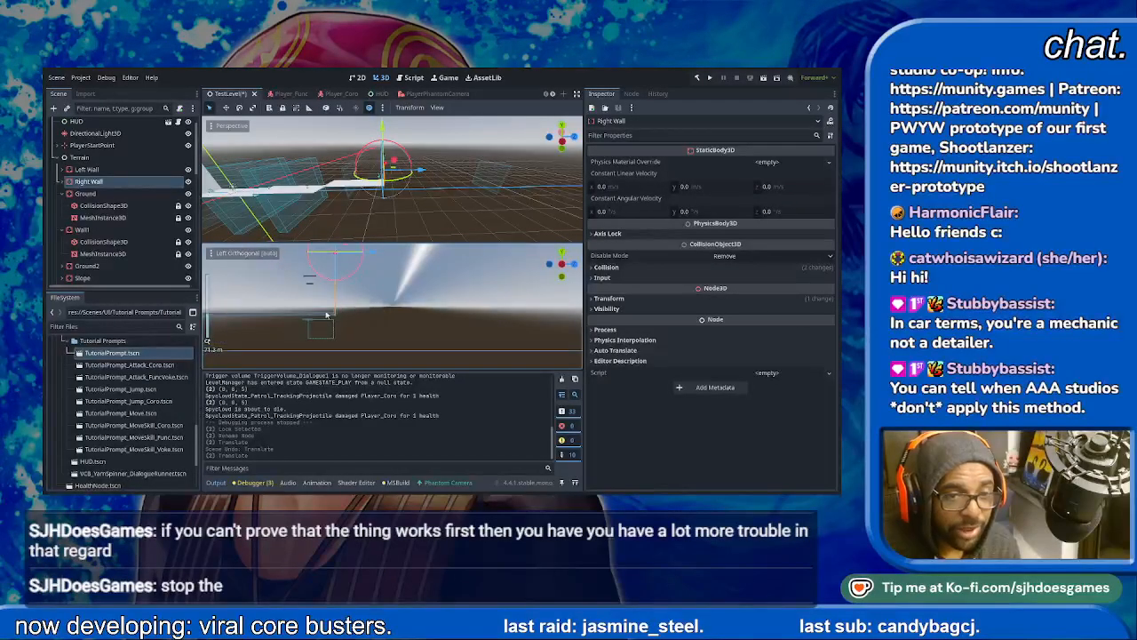
click(311, 320)
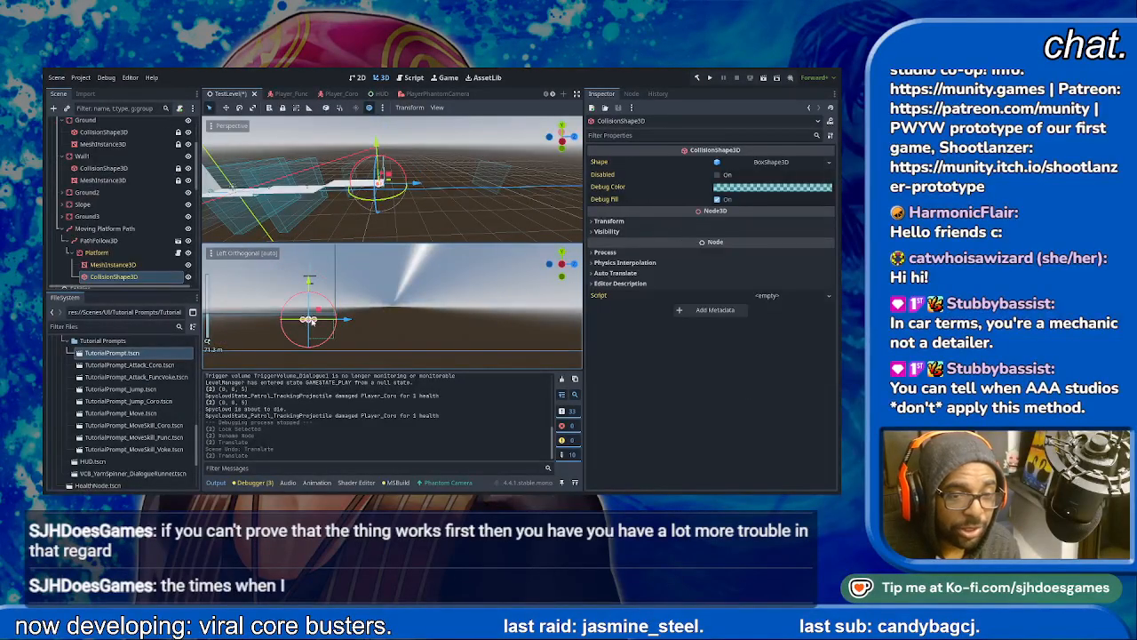
click(104, 228)
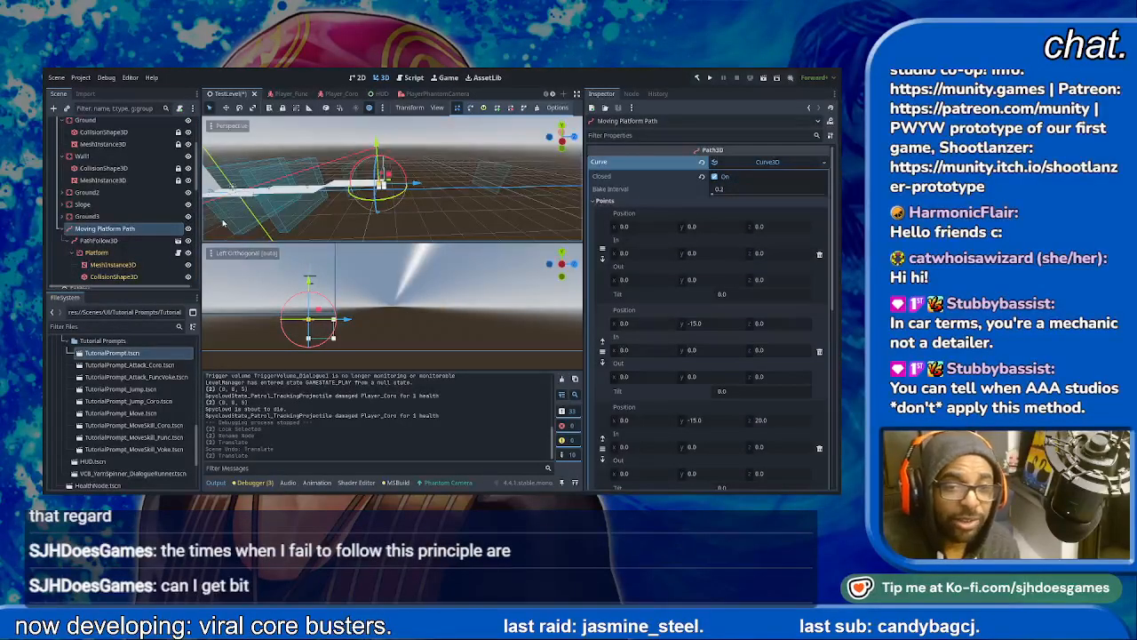
key(Delete)
mouse_move(337, 294)
shift+middle_down()
mouse_move(456, 312)
mouse_move(509, 339)
shift+middle_up()
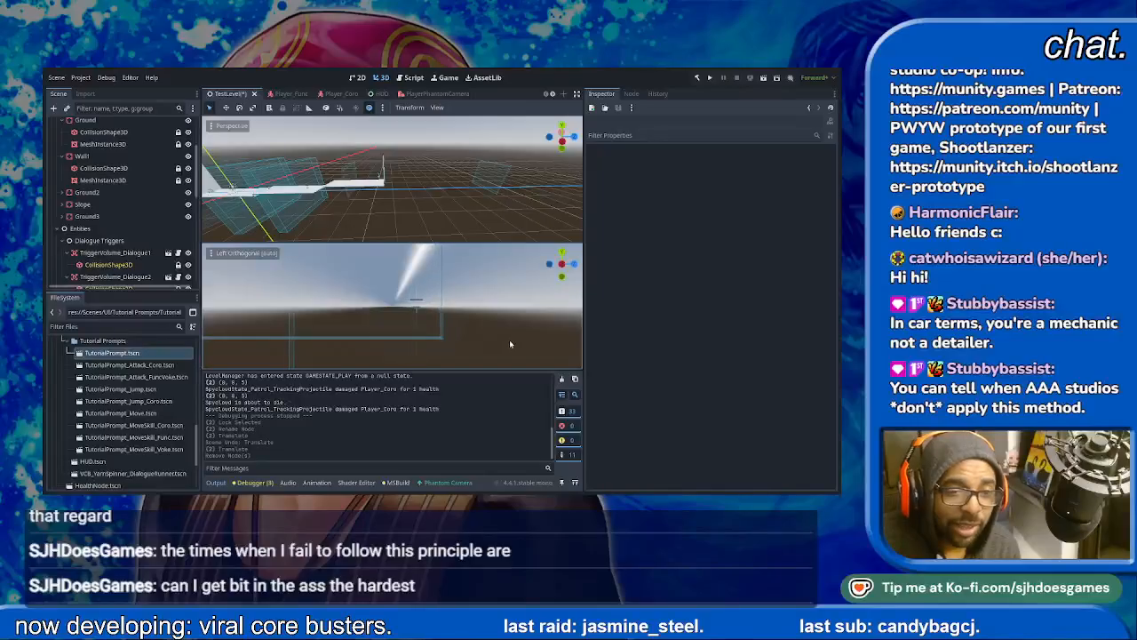
- Move the Spycloud1_PatrolPath enemy back along the Z axis, away from Right Wall and over the raised ground
click(417, 309)
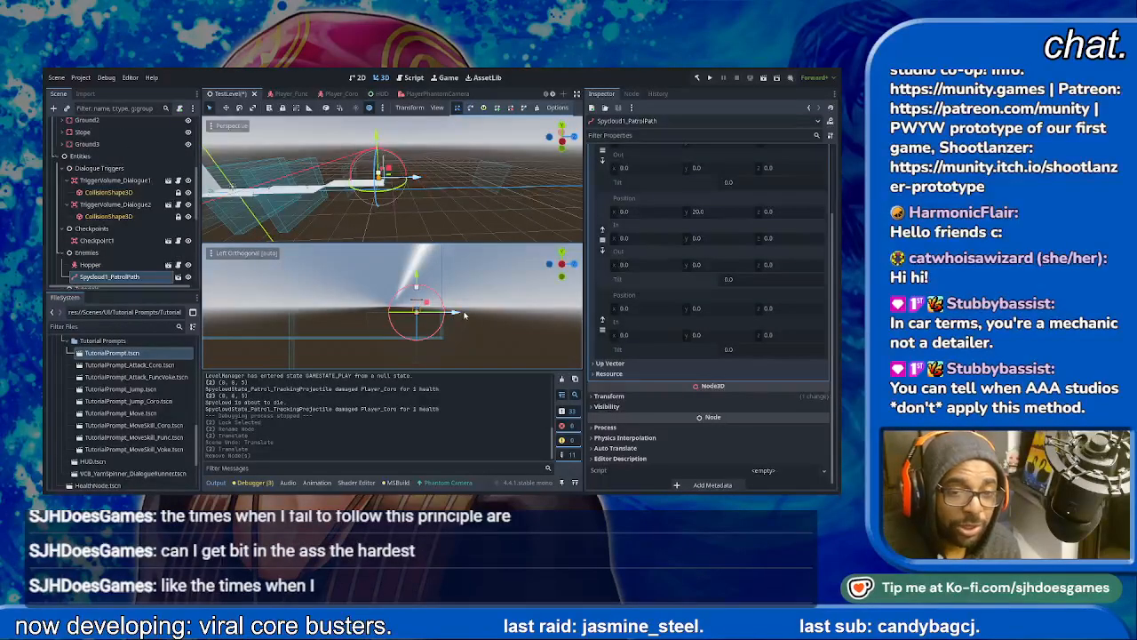
click(462, 314)
key(ctrl+z)
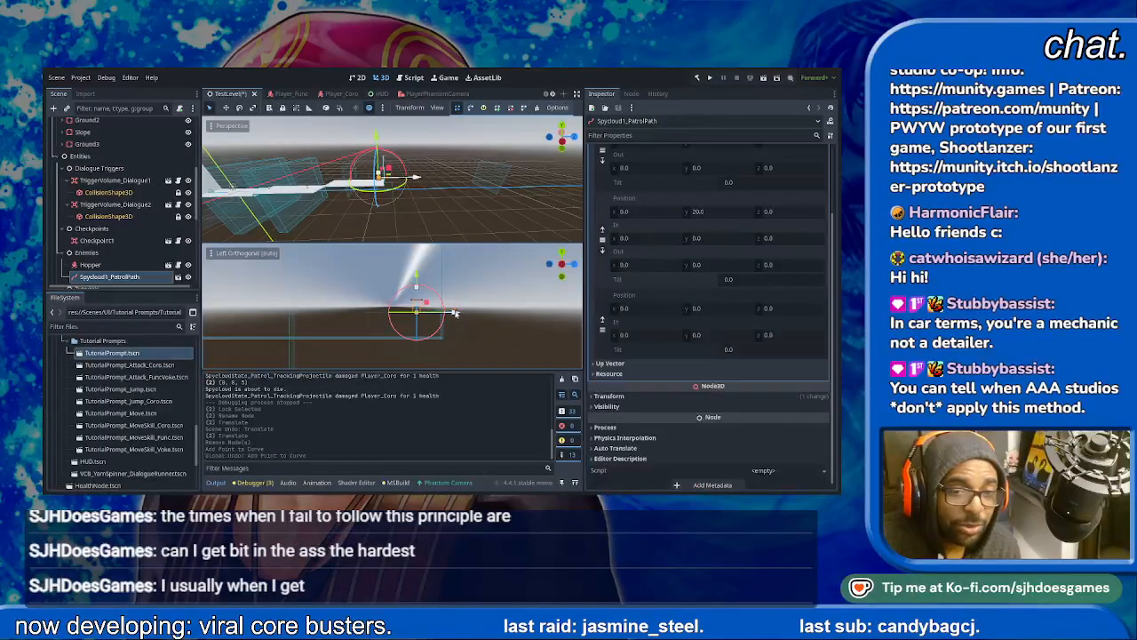
drag(456, 313, 397, 313)
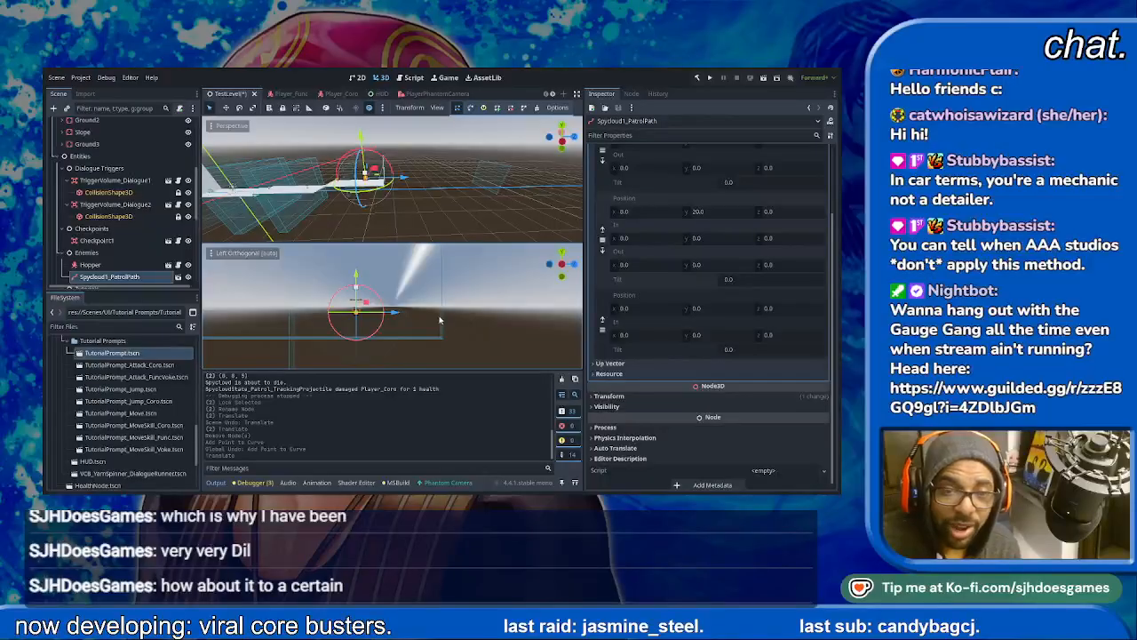
click(442, 318)
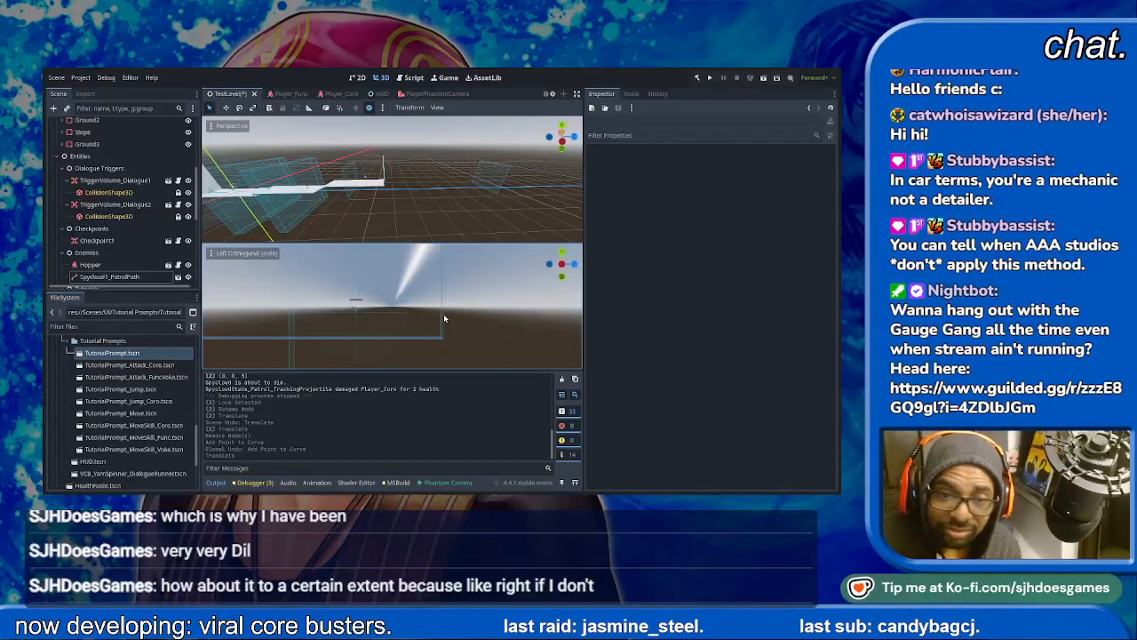
- Collapse the Wall1 and Ground nodes' children and reorder Right Wall to sit below Ground3 in Terrain
scroll(130, 251, down, 2)
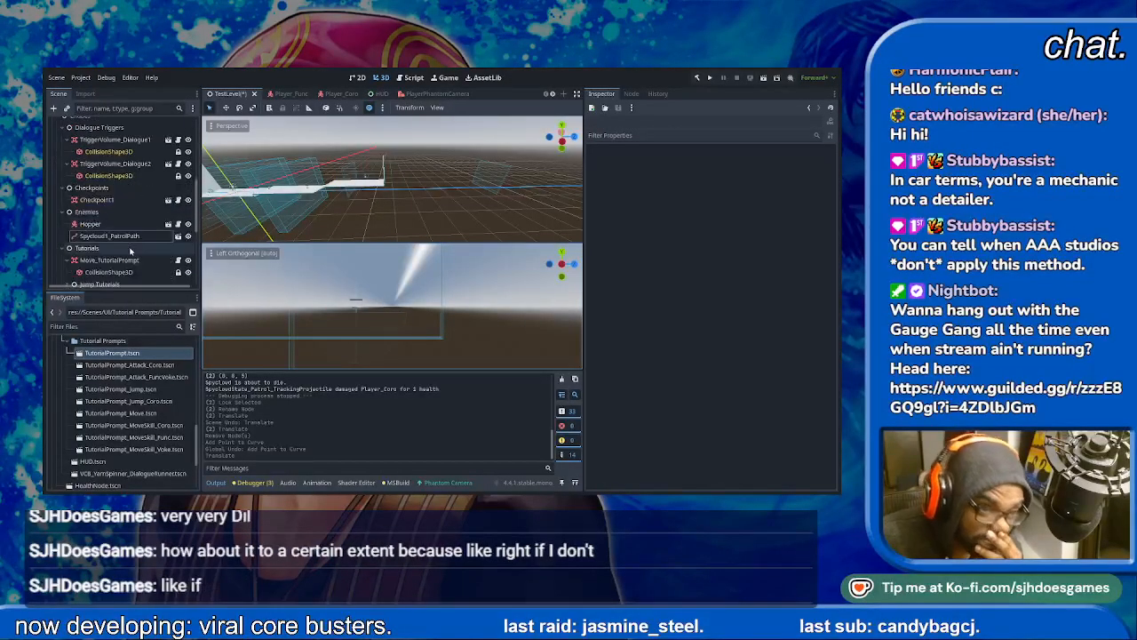
scroll(130, 252, up, 5)
scroll(133, 235, up, 4)
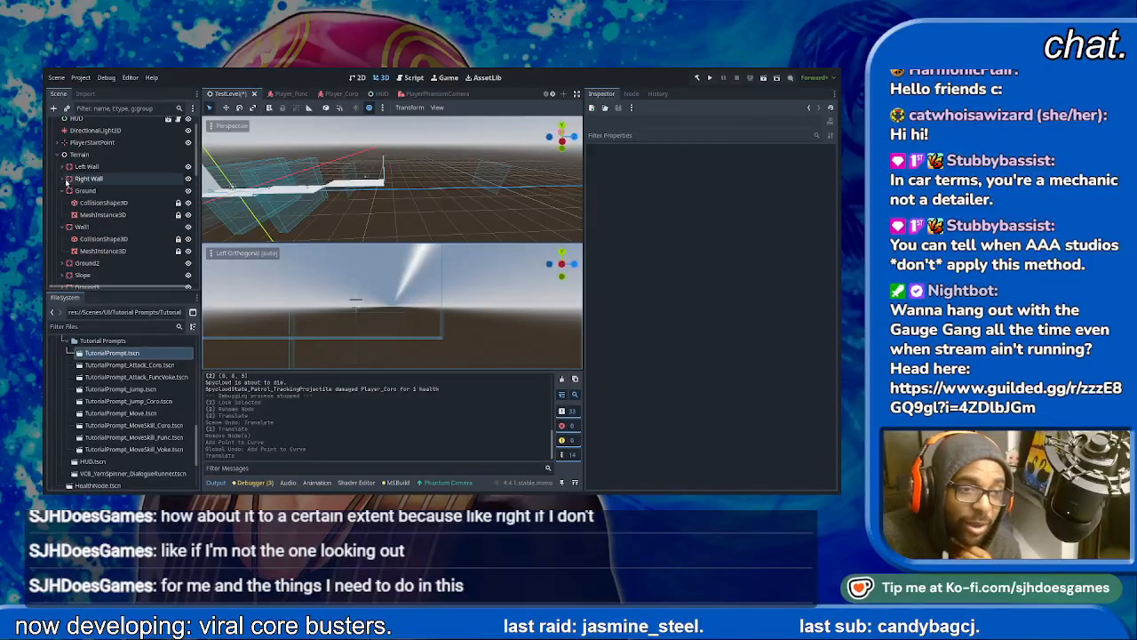
click(68, 180)
click(64, 226)
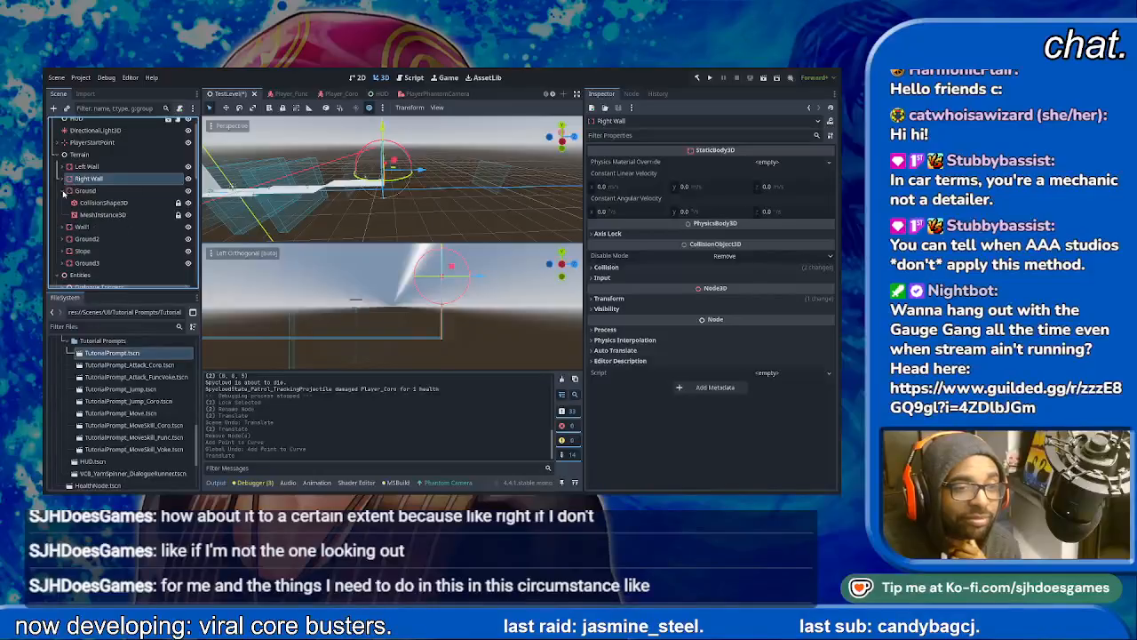
click(63, 190)
drag(89, 179, 93, 246)
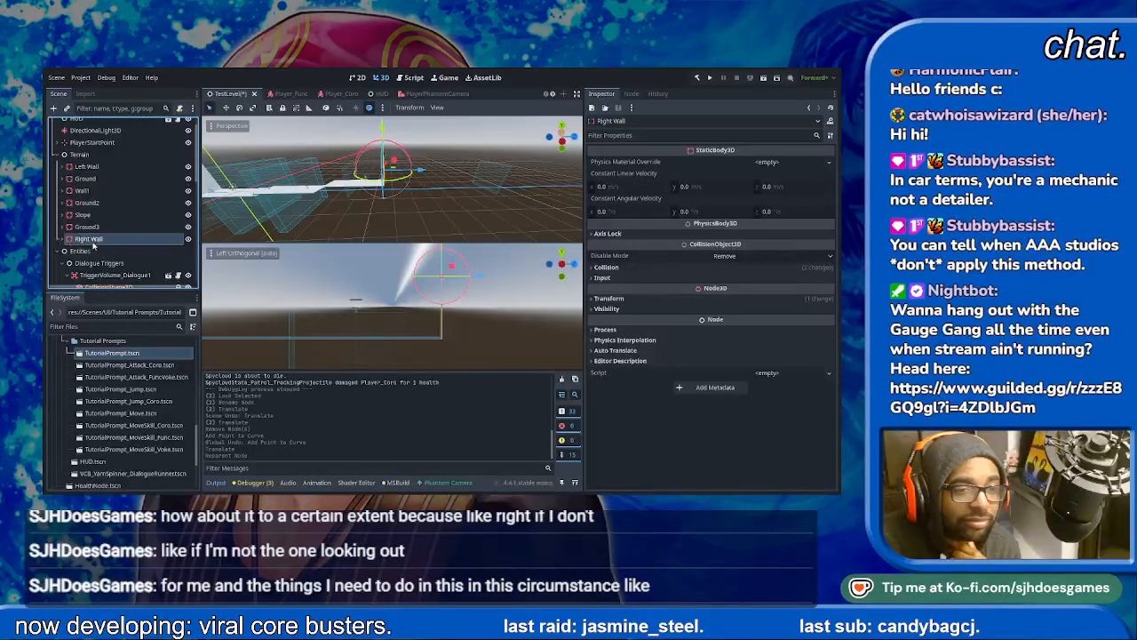
- Add a Node3D child under Terrain and rename it Area 1
click(81, 154)
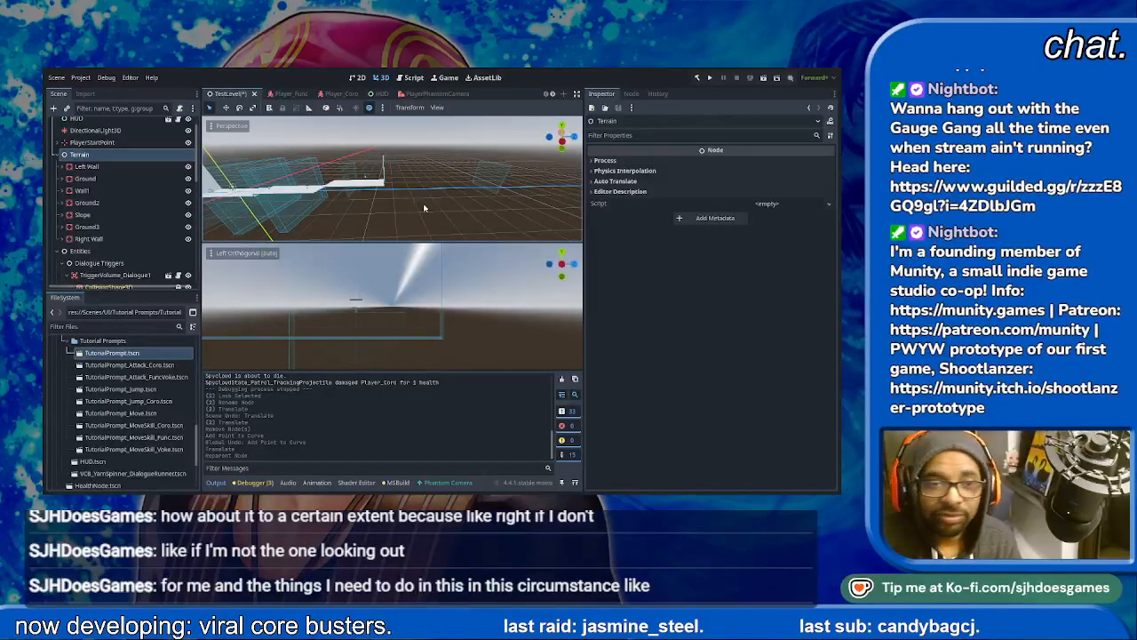
key(Return)
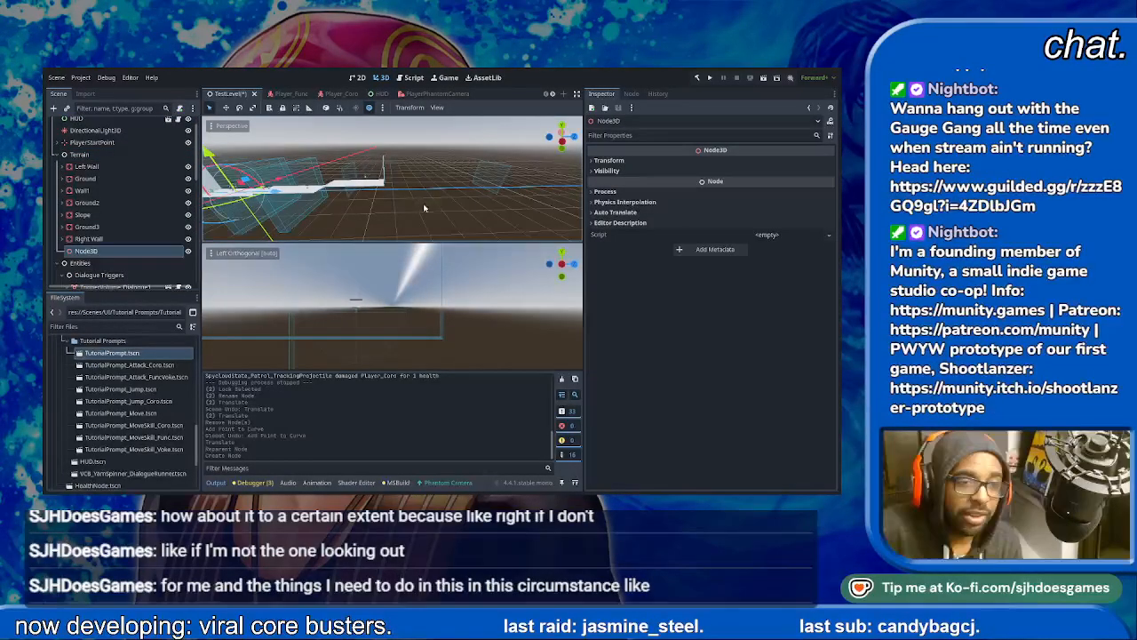
double_click(95, 251)
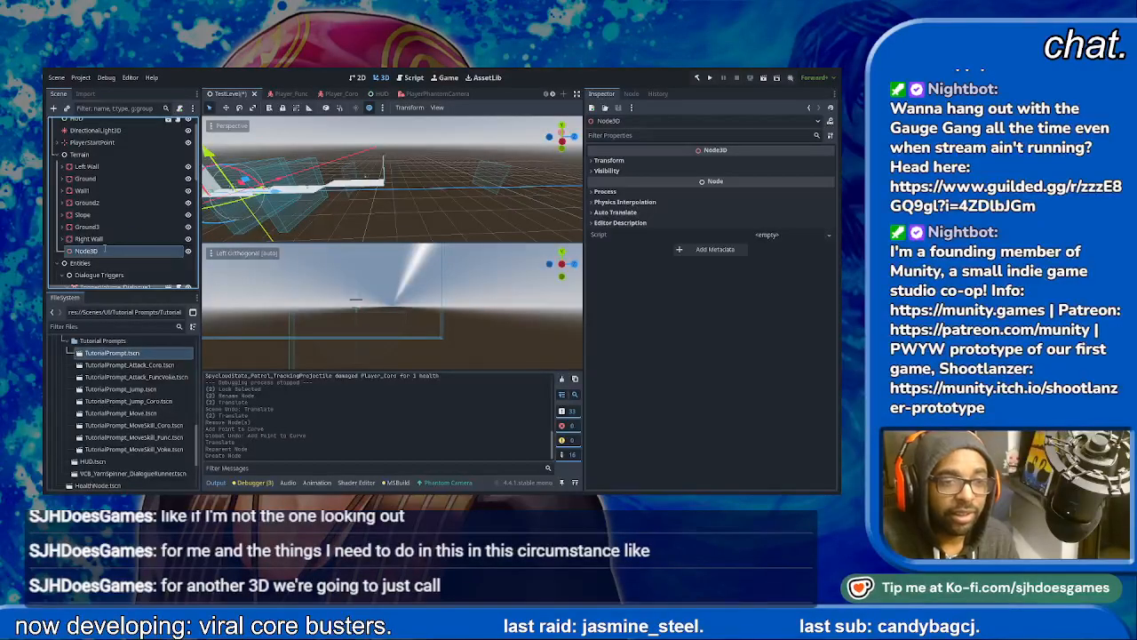
text(Area 1)
key(Return)
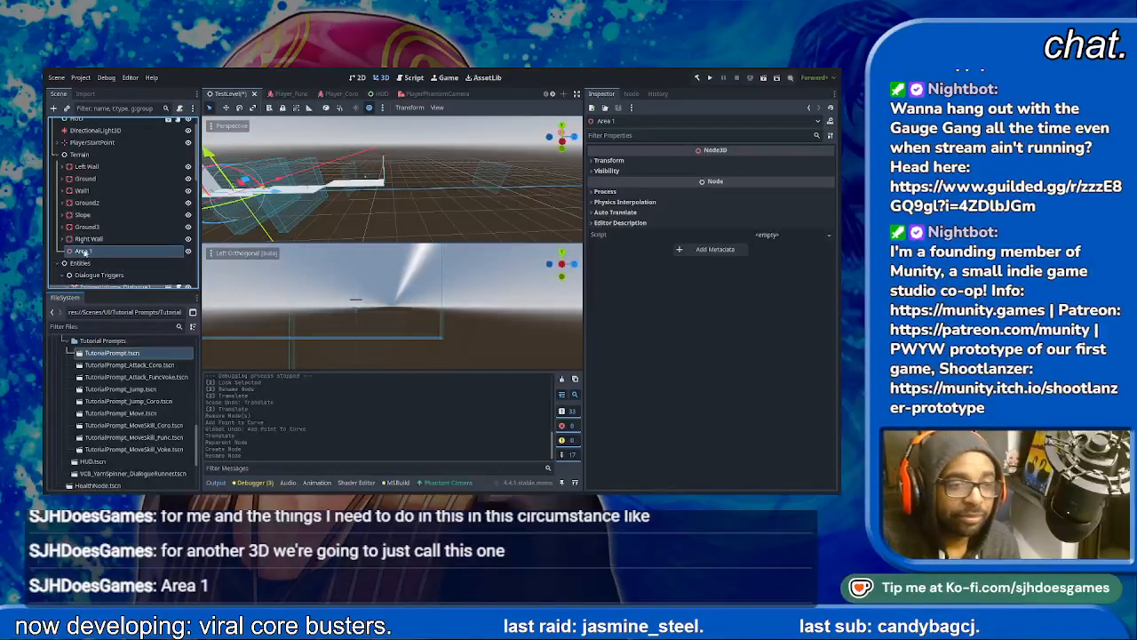
- Reparent all seven wall, ground and slope nodes into Area 1, and toggle the group's visibility off and on
mouse_move(86, 164)
mouse_down()
mouse_move(93, 178)
mouse_move(99, 168)
mouse_up()
click(86, 177)
shift+click(88, 251)
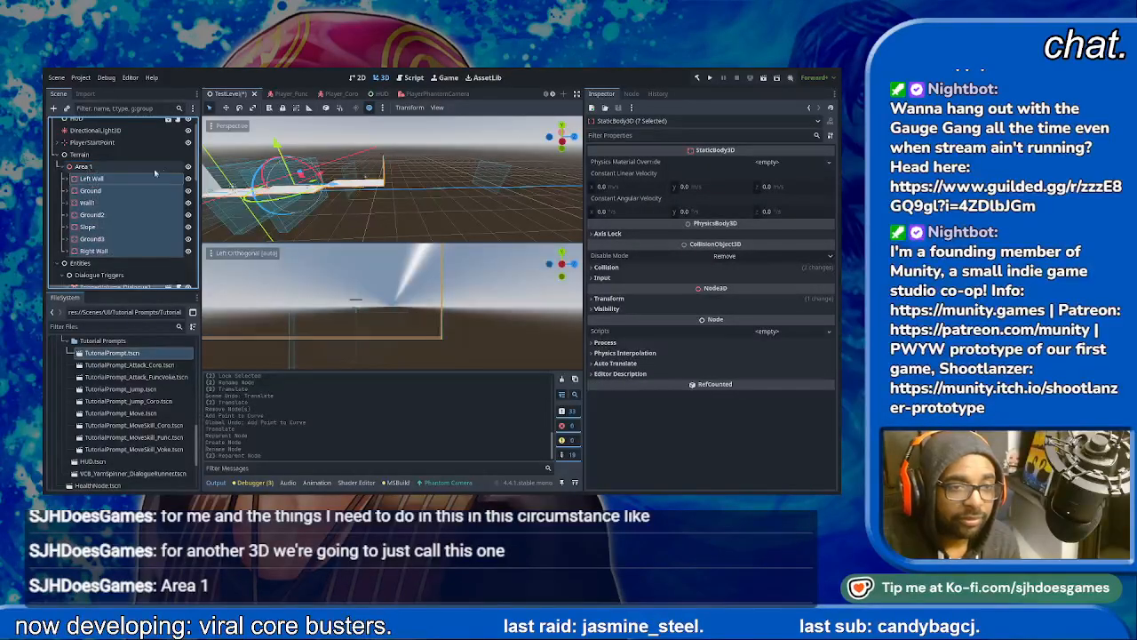
click(188, 167)
click(189, 167)
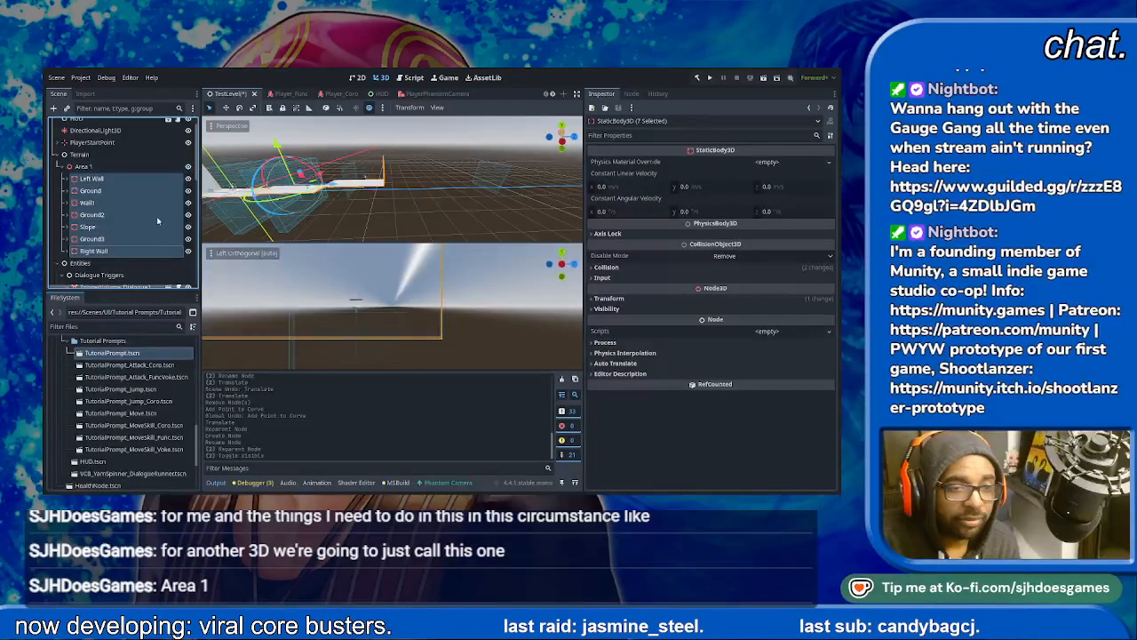
- Expand Right Wall and lock its CollisionShape3D and MeshInstance3D children
click(134, 250)
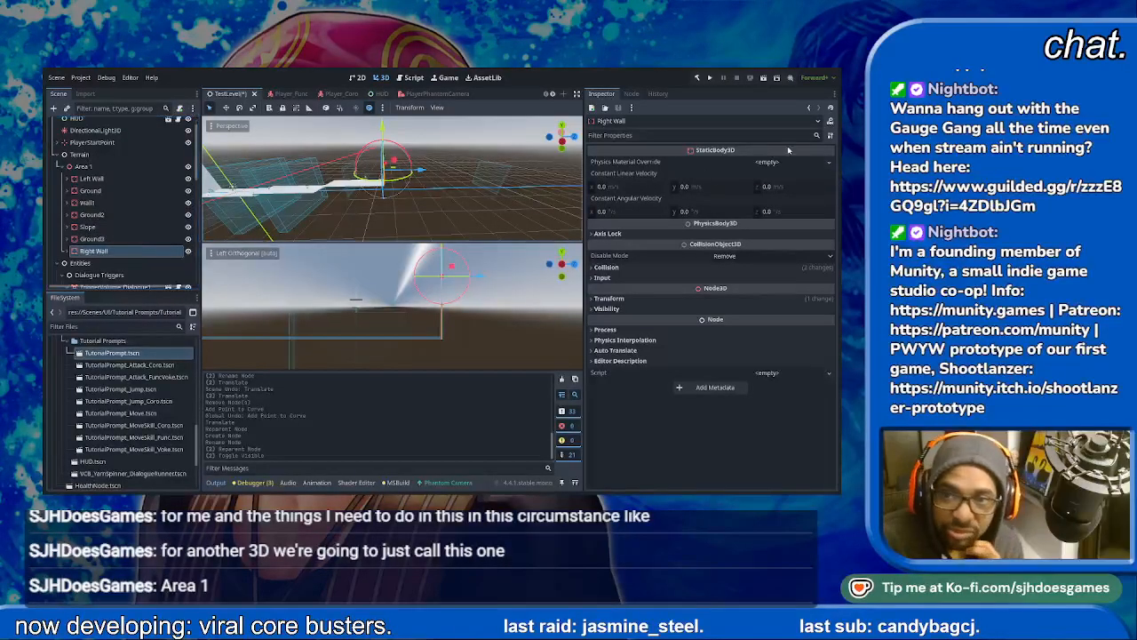
click(72, 253)
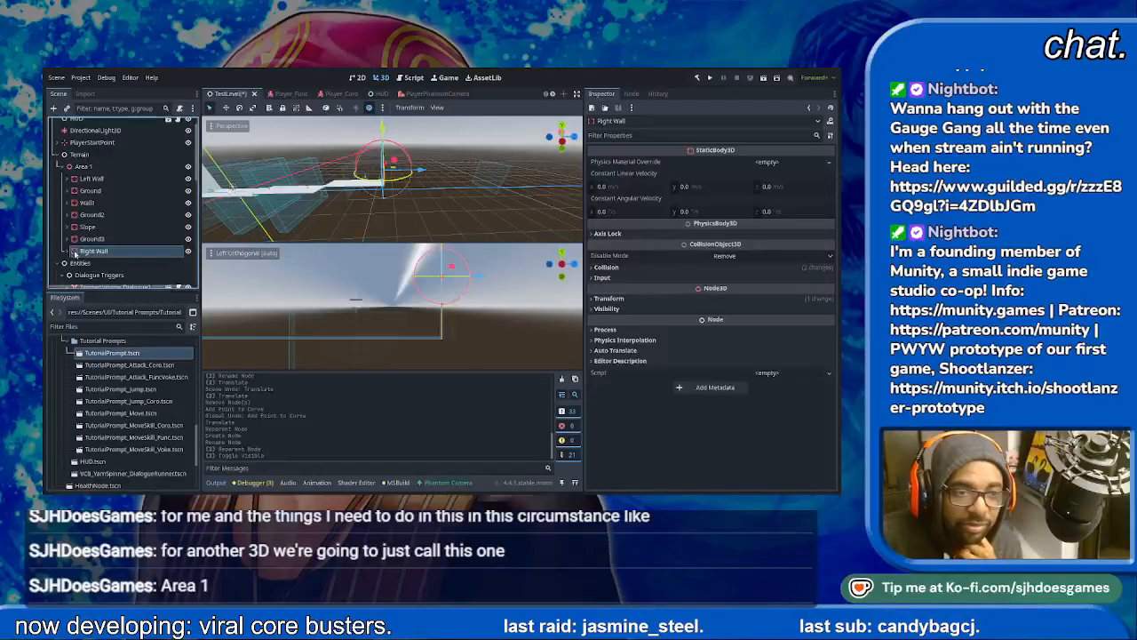
click(66, 252)
click(116, 244)
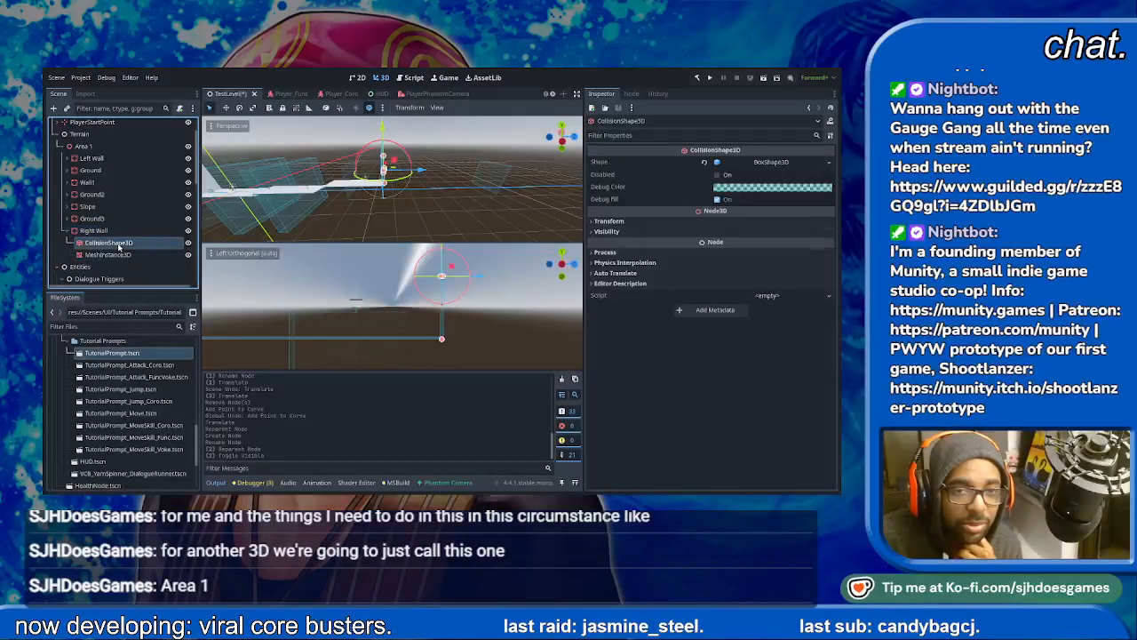
key(ctrl+l)
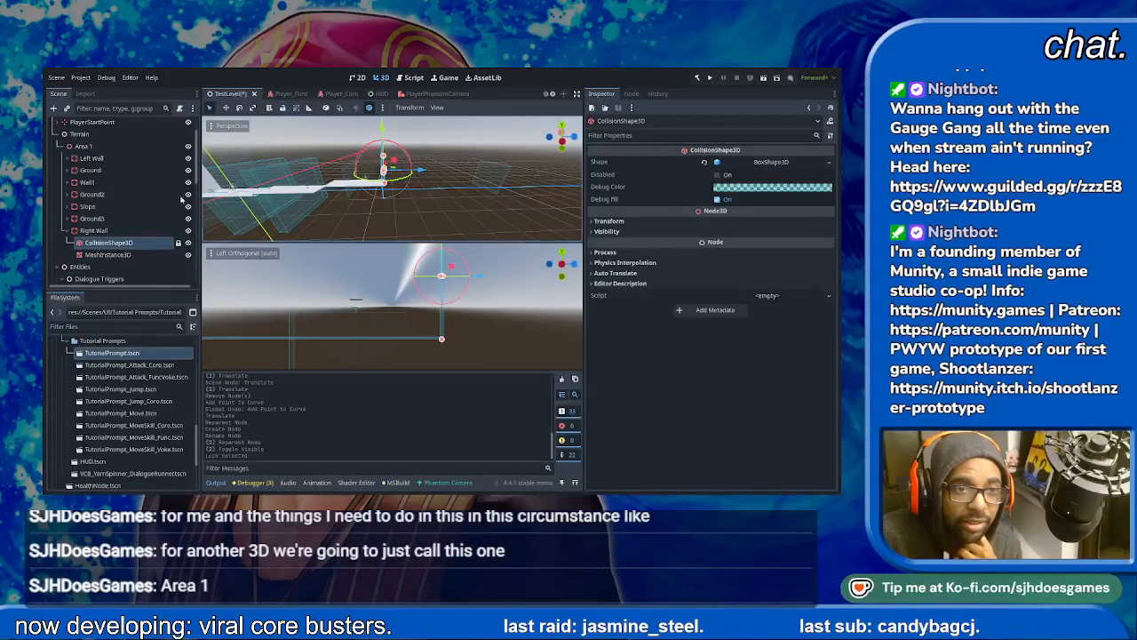
click(109, 255)
key(ctrl+l)
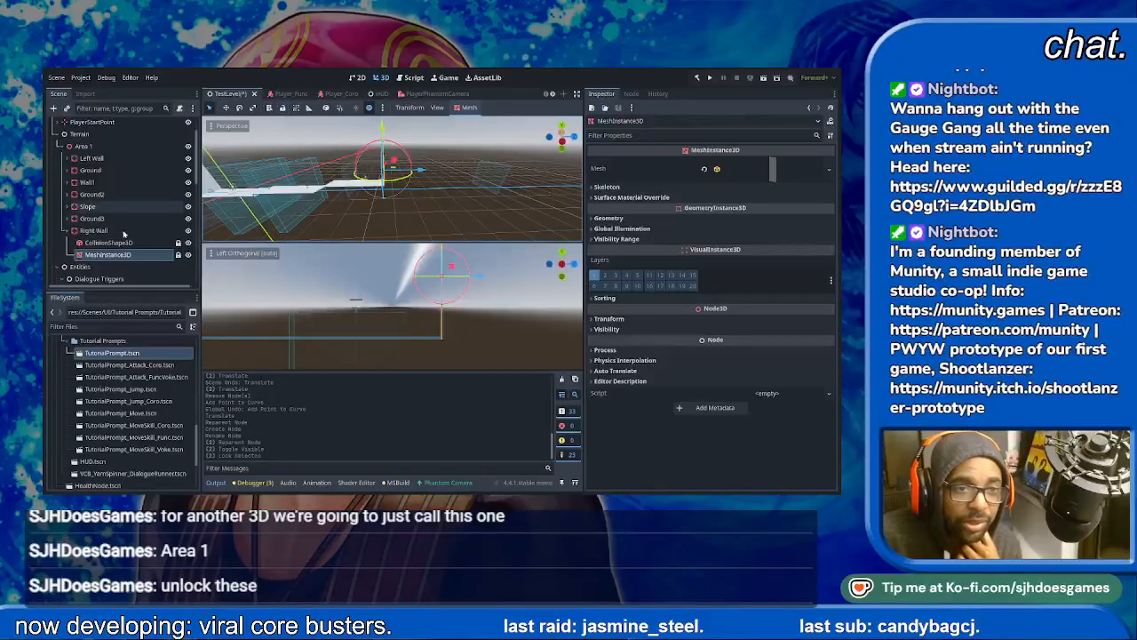
- Make the box shape of Right Wall's CollisionShape3D and the mesh of its MeshInstance3D unique
click(116, 242)
click(116, 231)
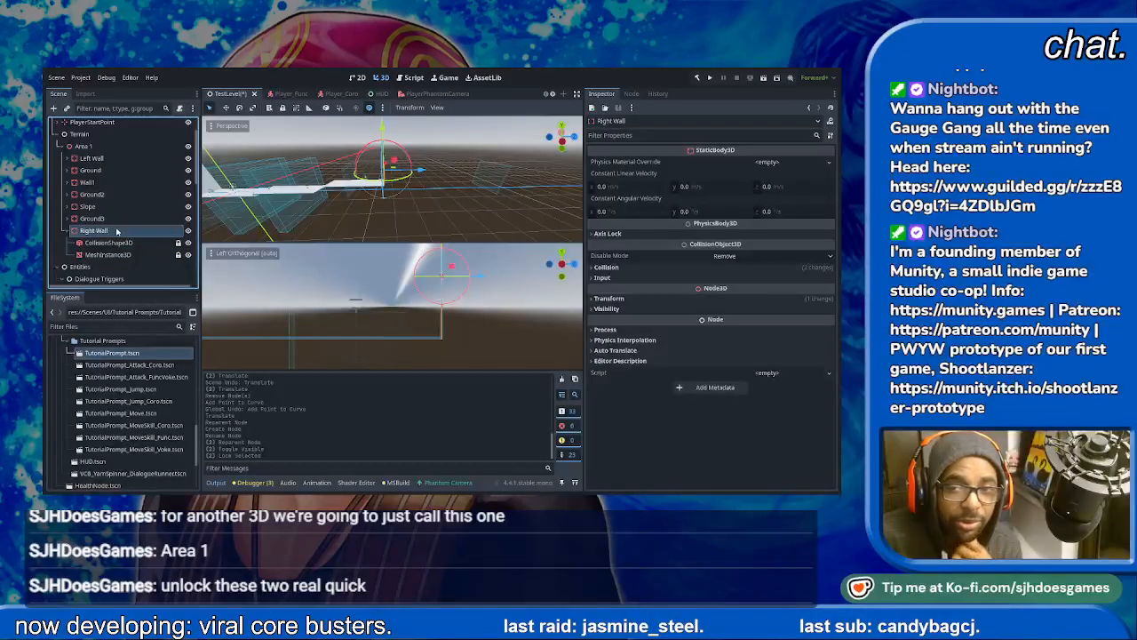
click(108, 243)
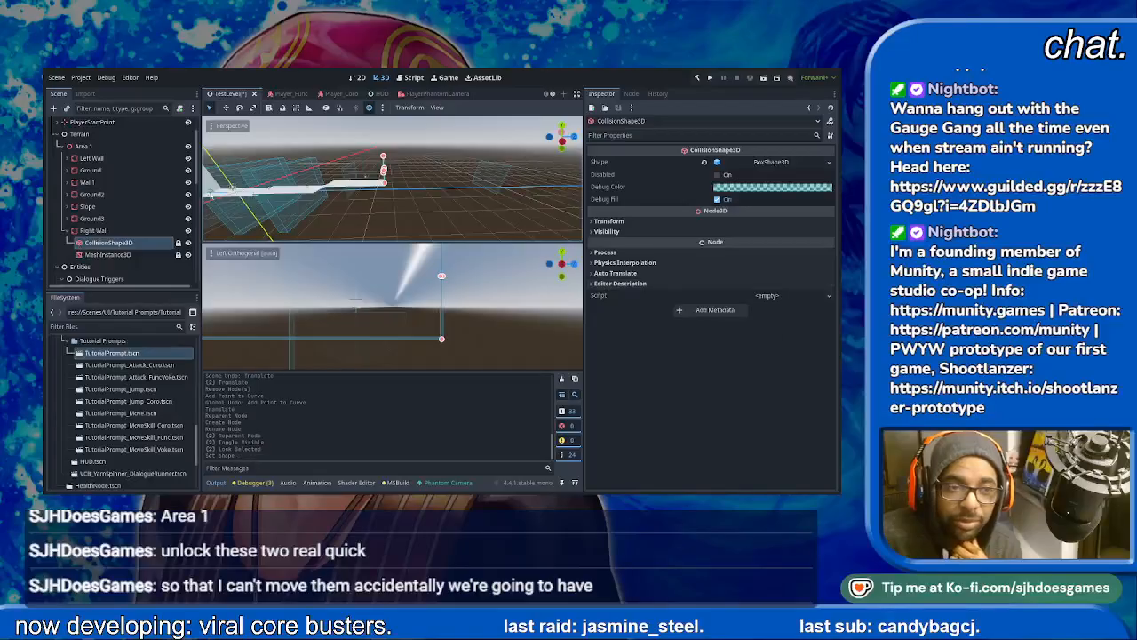
click(108, 255)
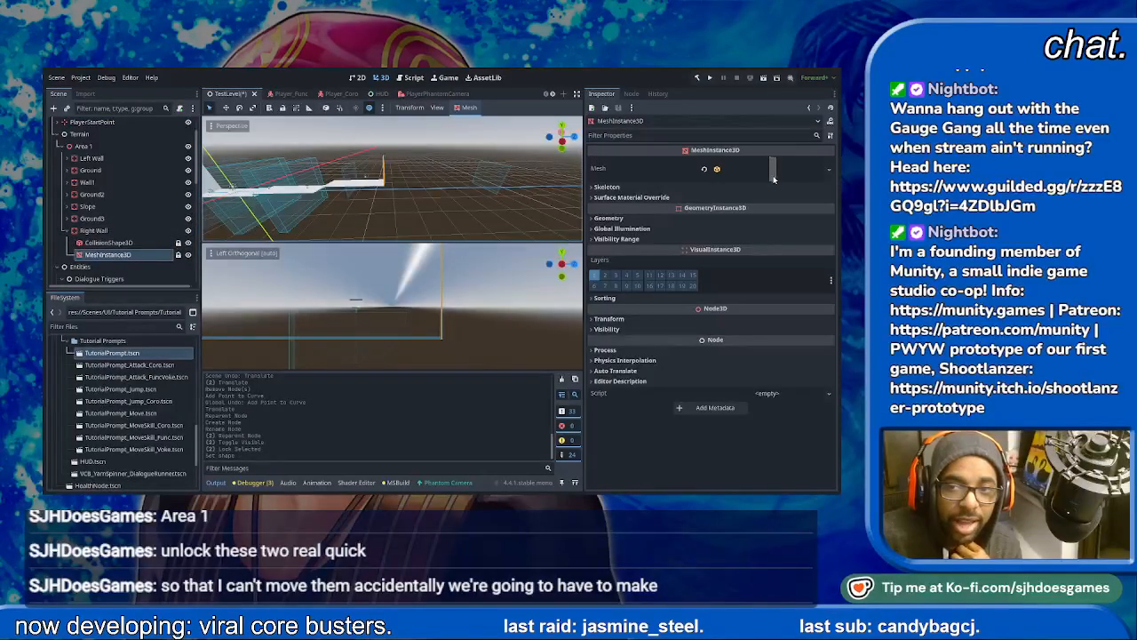
click(791, 411)
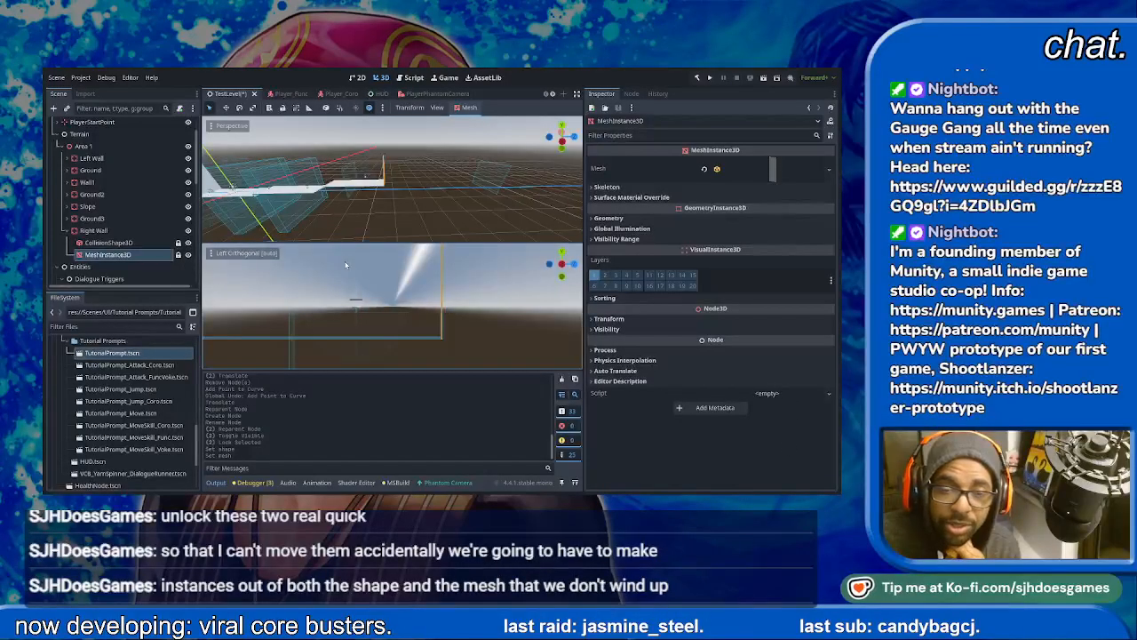
click(140, 243)
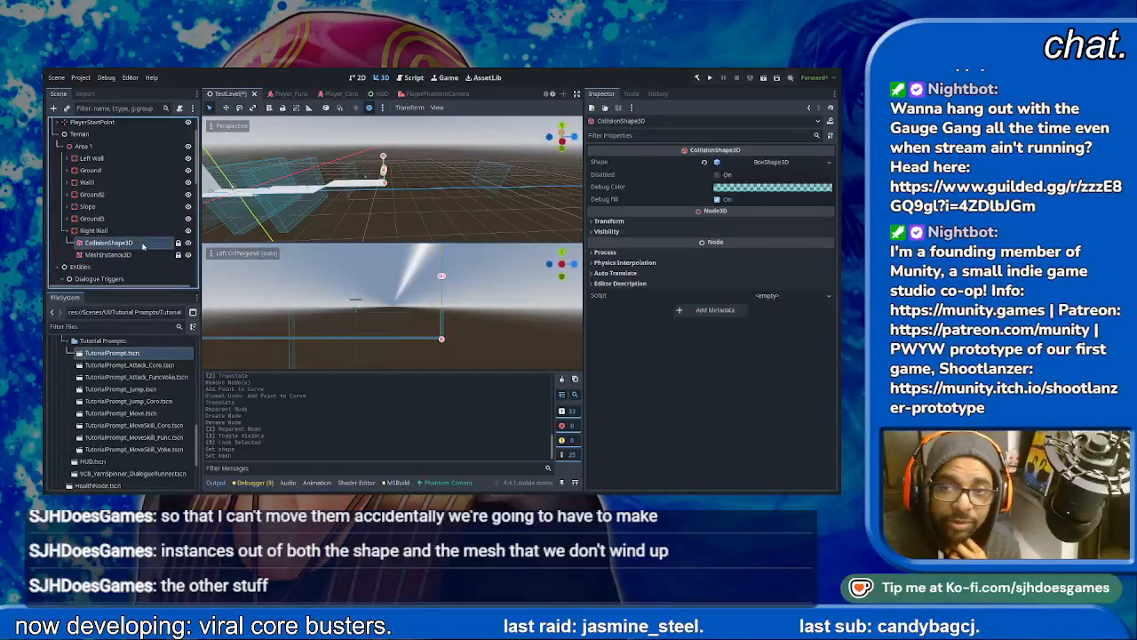
click(148, 255)
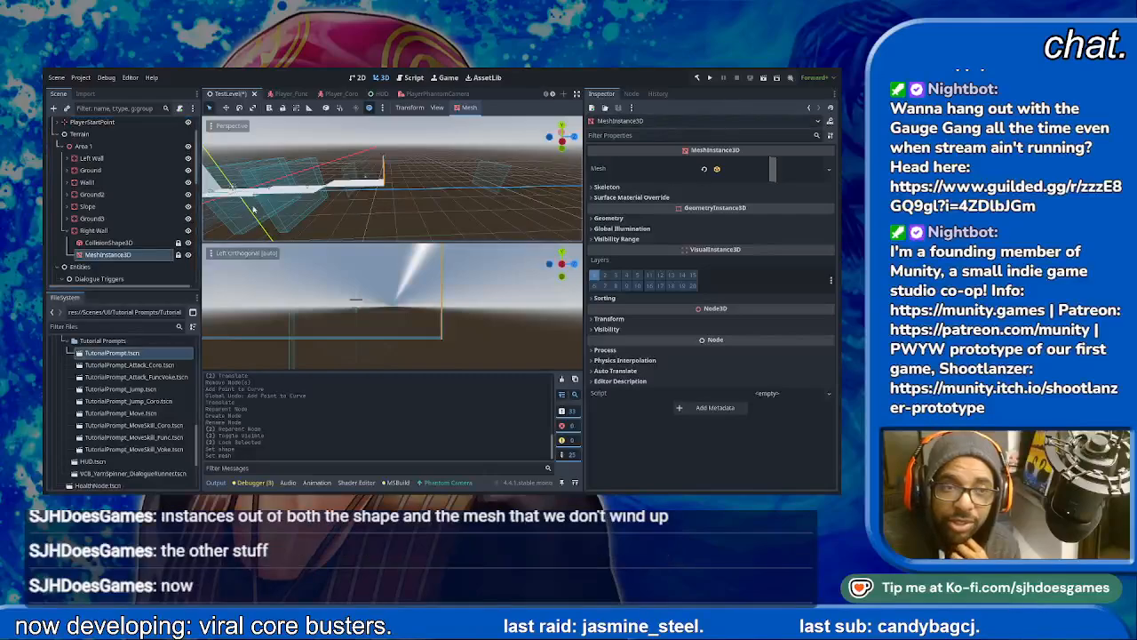
- Place Right Wall's MeshInstance3D above its CollisionShape3D and set the mesh's Z size to 2 m
drag(126, 256, 126, 241)
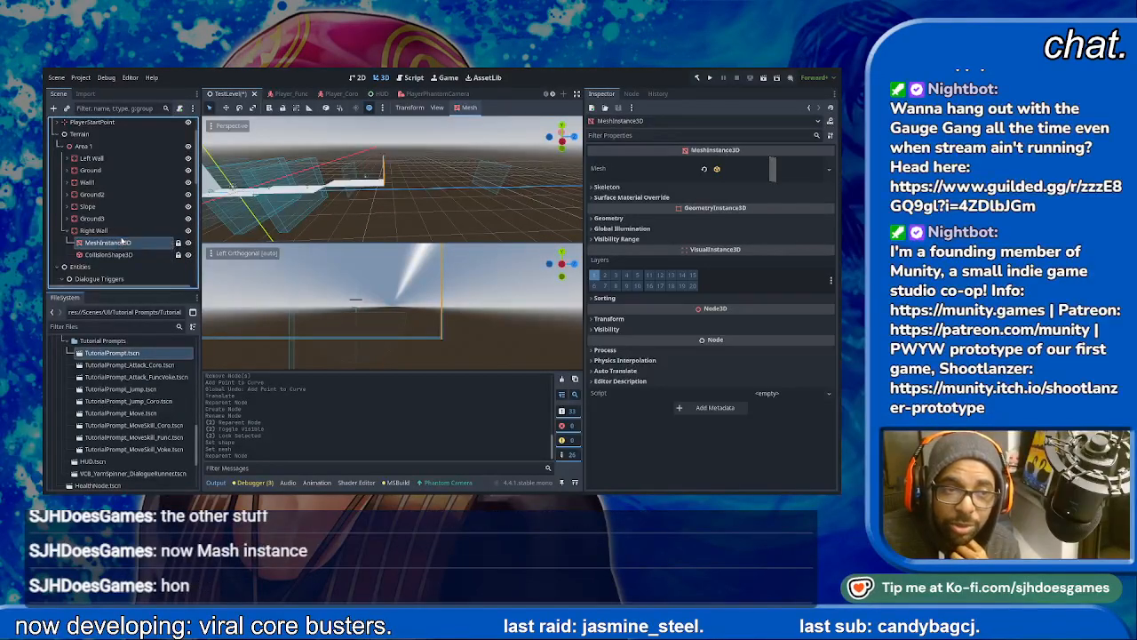
click(783, 166)
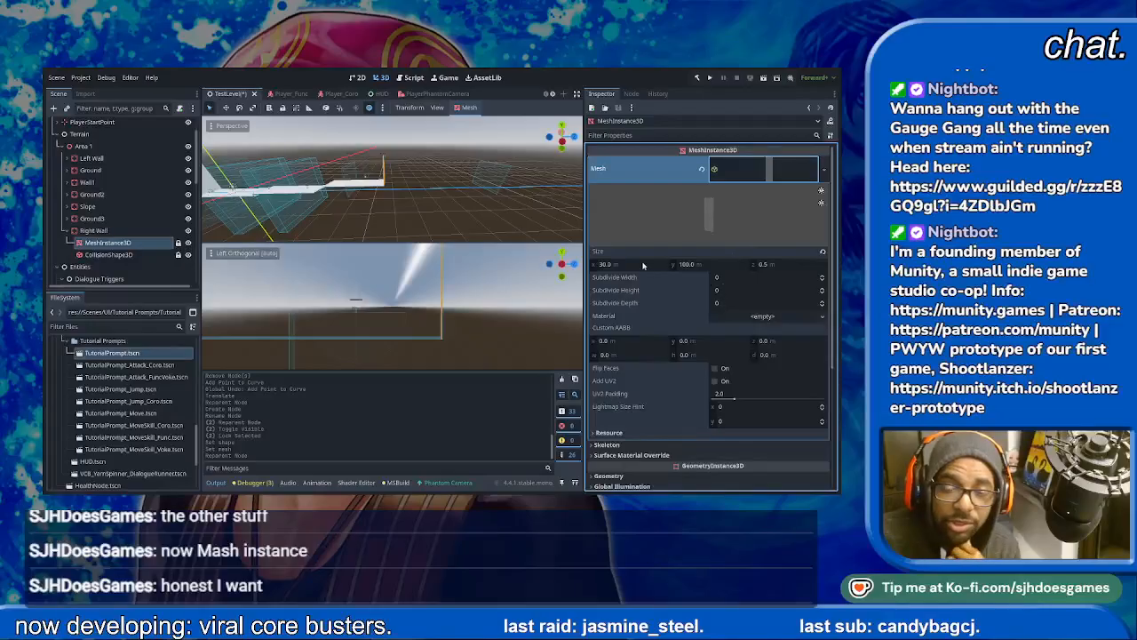
click(785, 264)
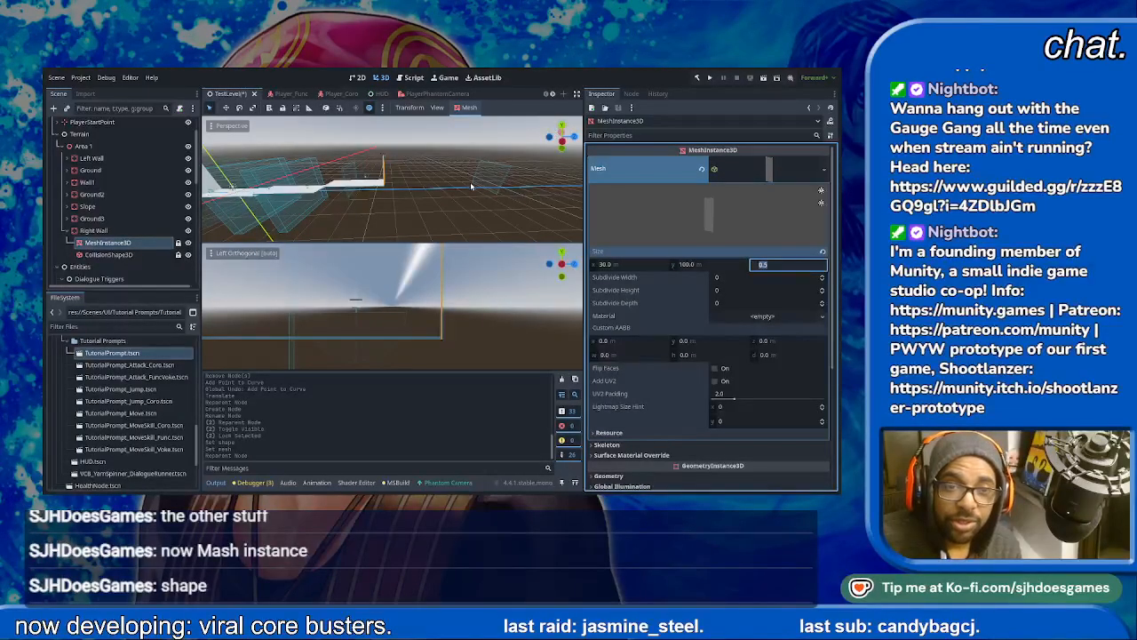
key(Return)
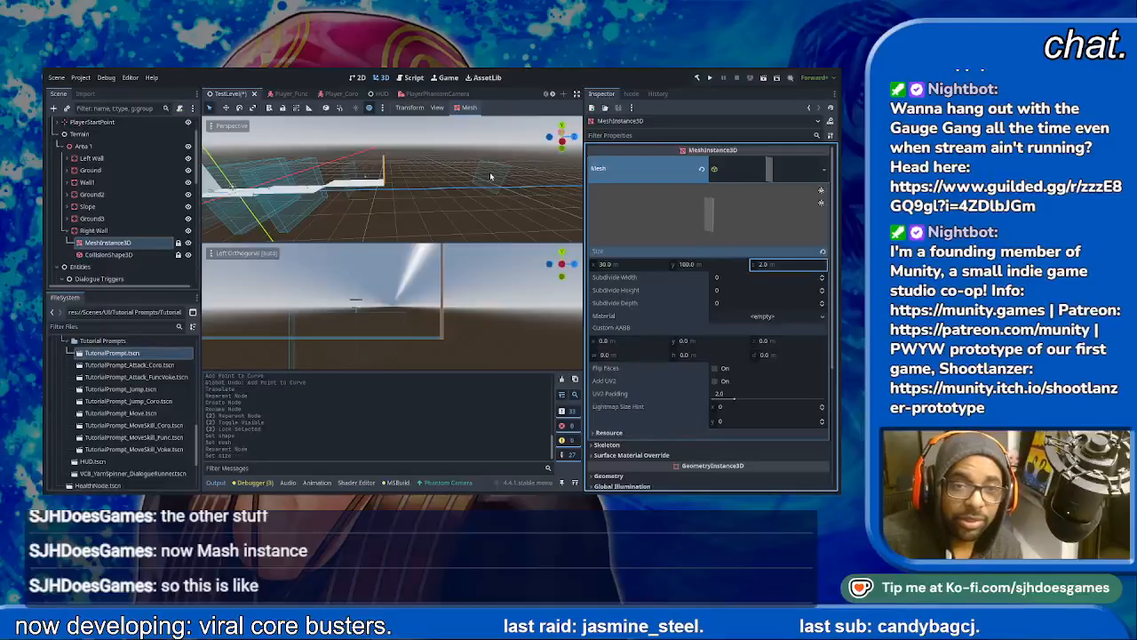
scroll(473, 322, up, 5)
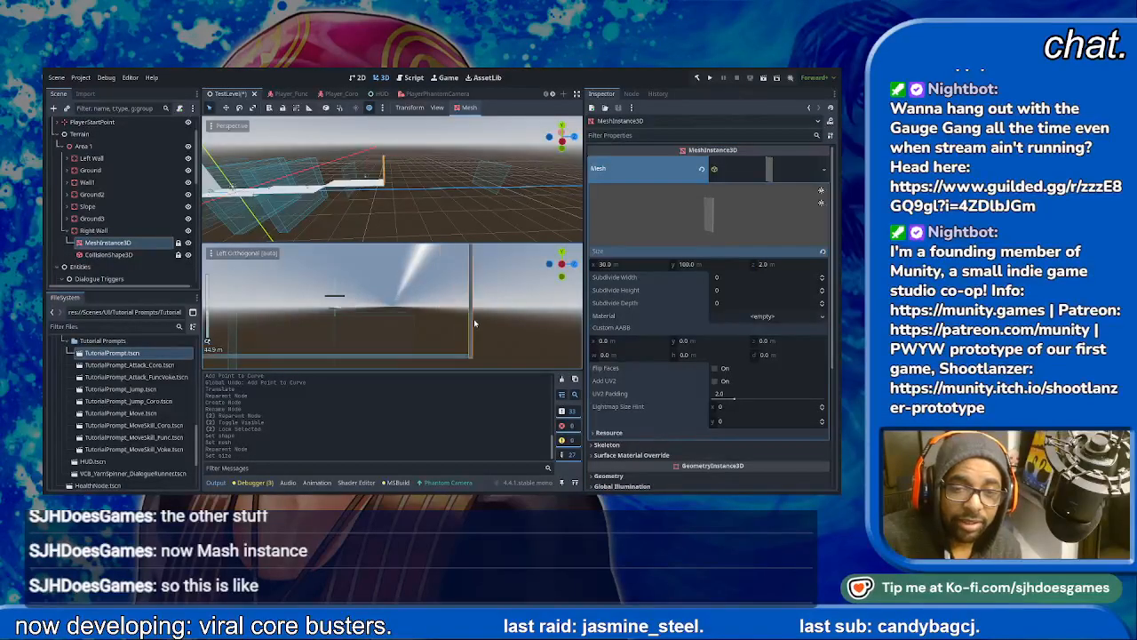
scroll(473, 322, down, 1)
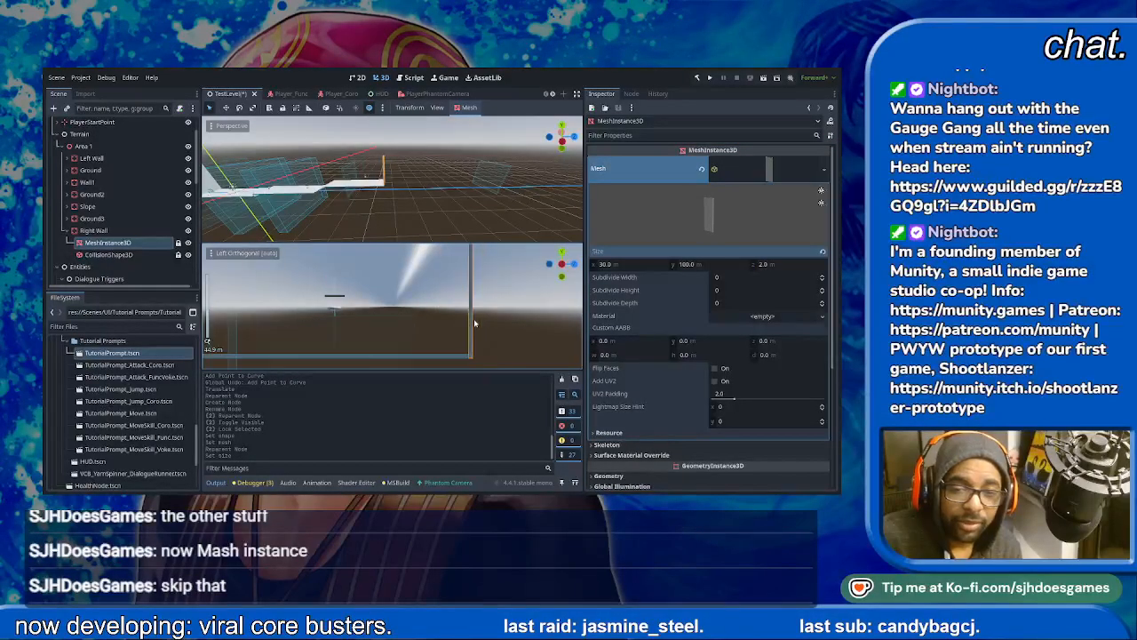
scroll(474, 323, down, 1)
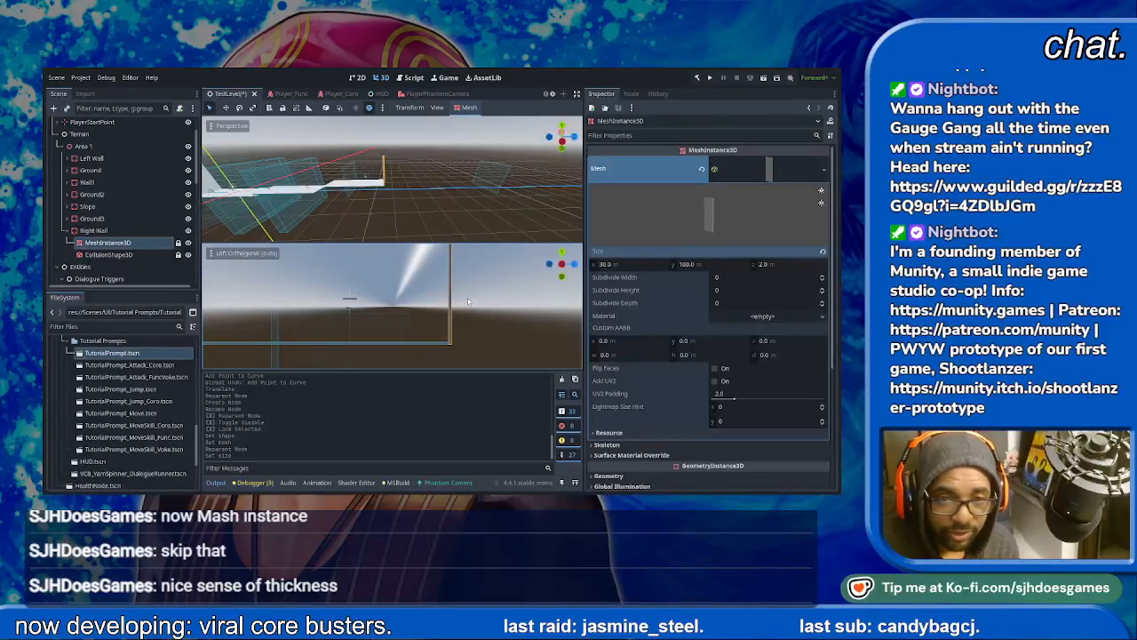
- Duplicate Right Wall and move the copy back along Z and upward, above Ground3
click(116, 230)
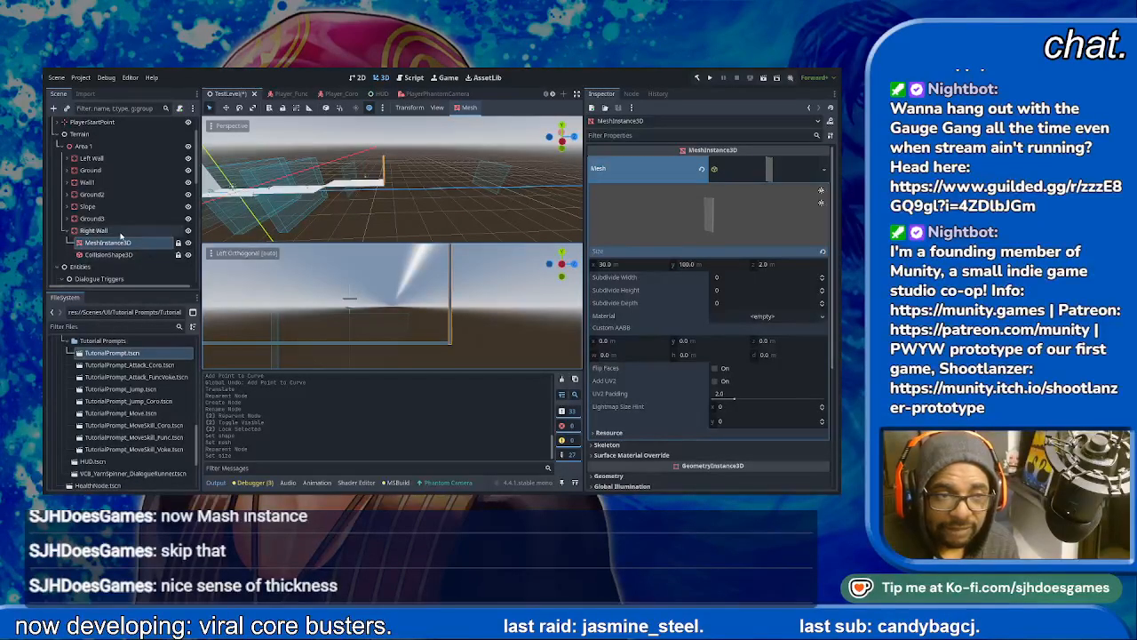
key(ctrl+d)
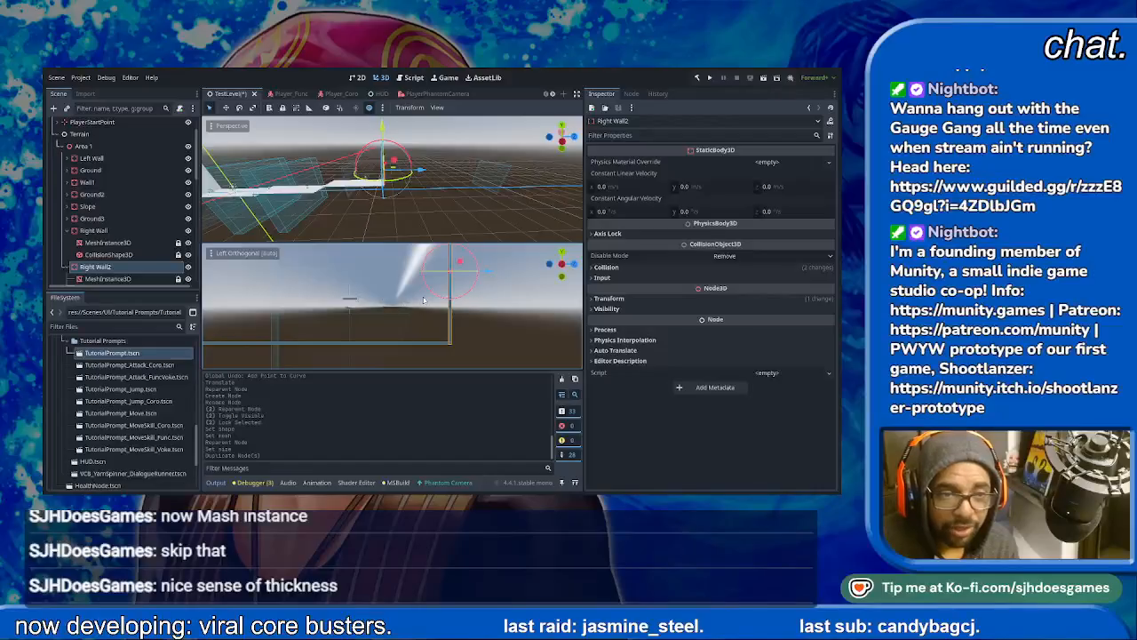
drag(490, 274, 385, 246)
scroll(405, 298, down, 3)
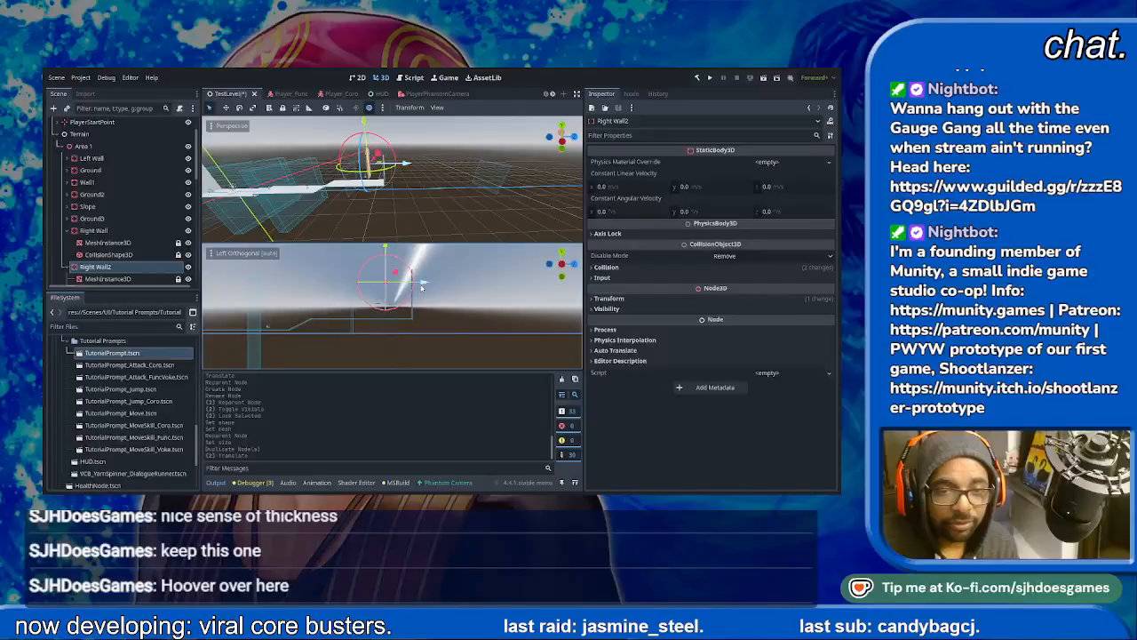
- Move Right Wall2 slightly further along the Z axis, above Ground3
drag(422, 287, 433, 286)
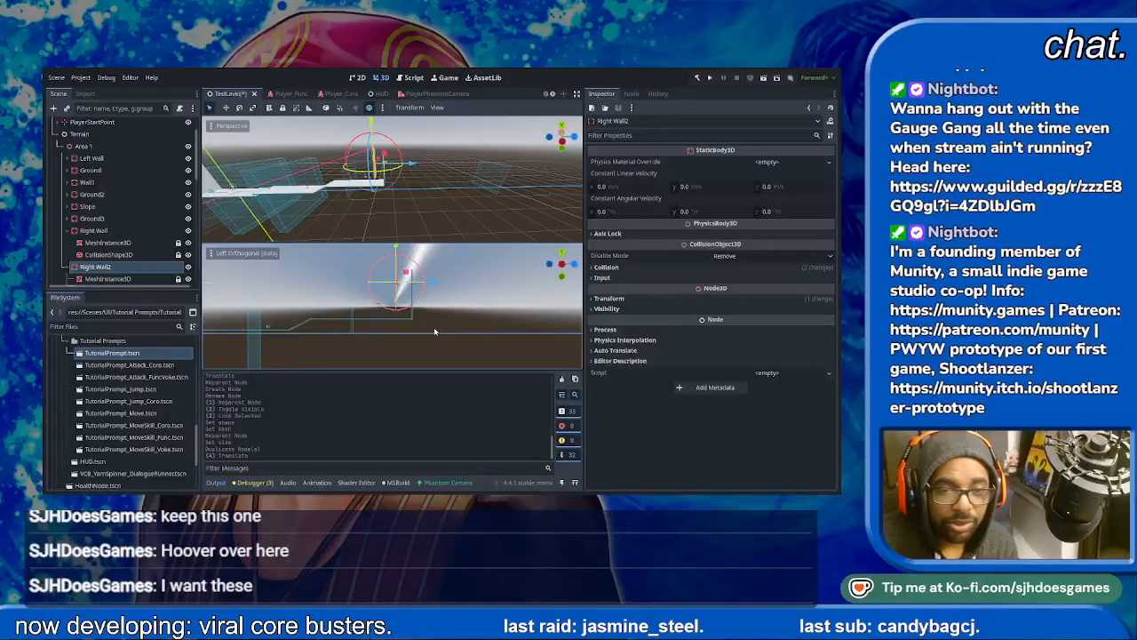
scroll(457, 317, up, 2)
scroll(455, 311, down, 5)
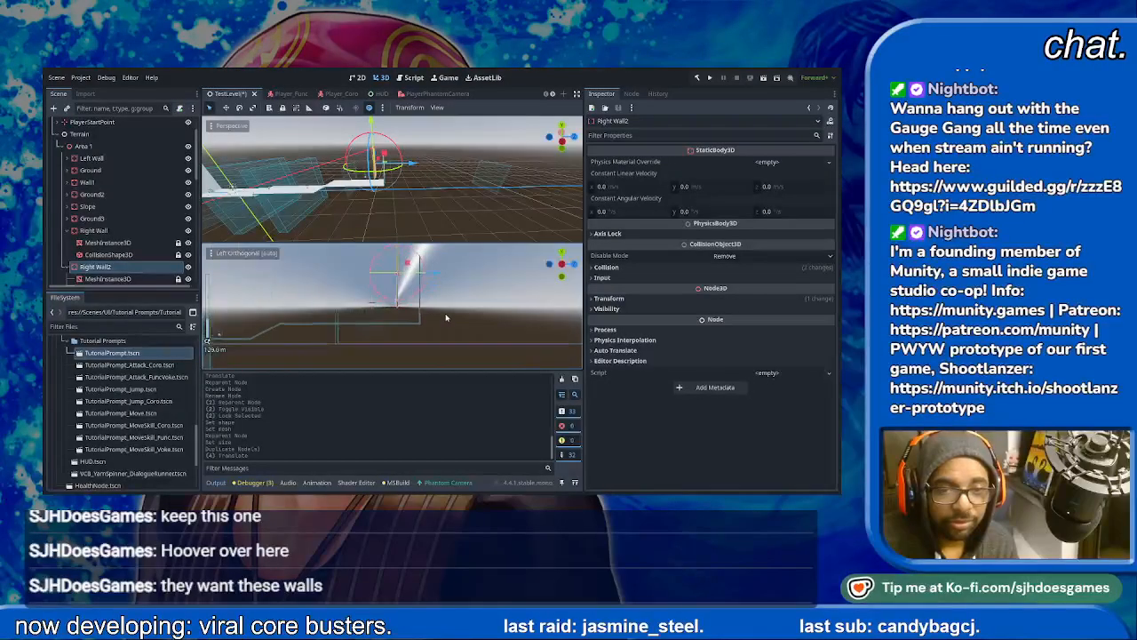
drag(399, 251, 397, 259)
scroll(427, 304, up, 10)
key(ctrl+z)
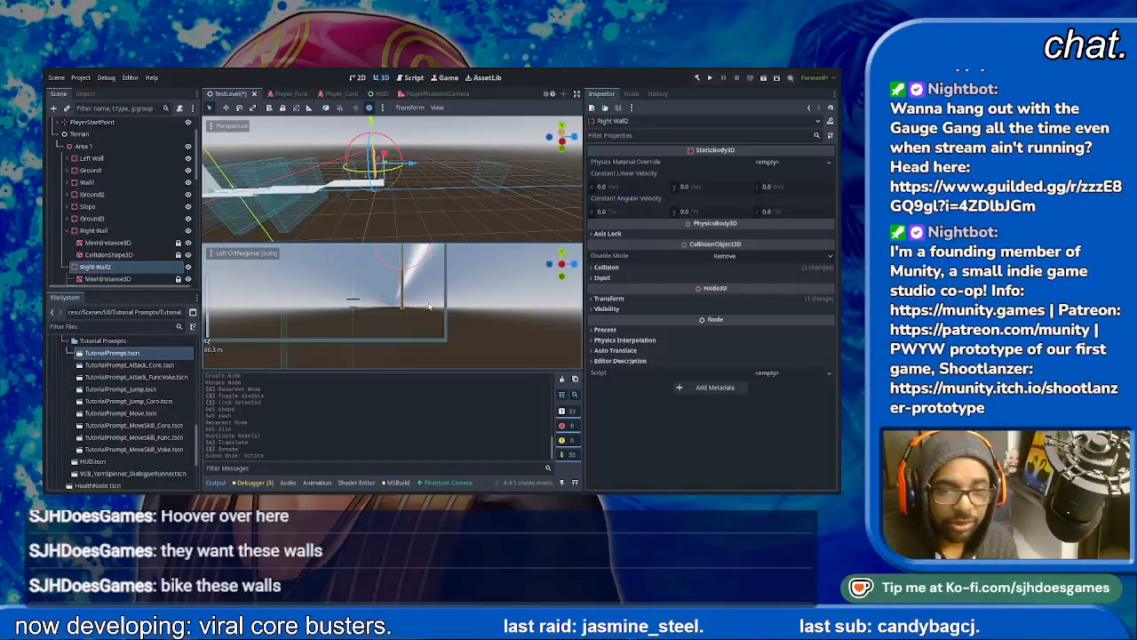
scroll(449, 277, up, 5)
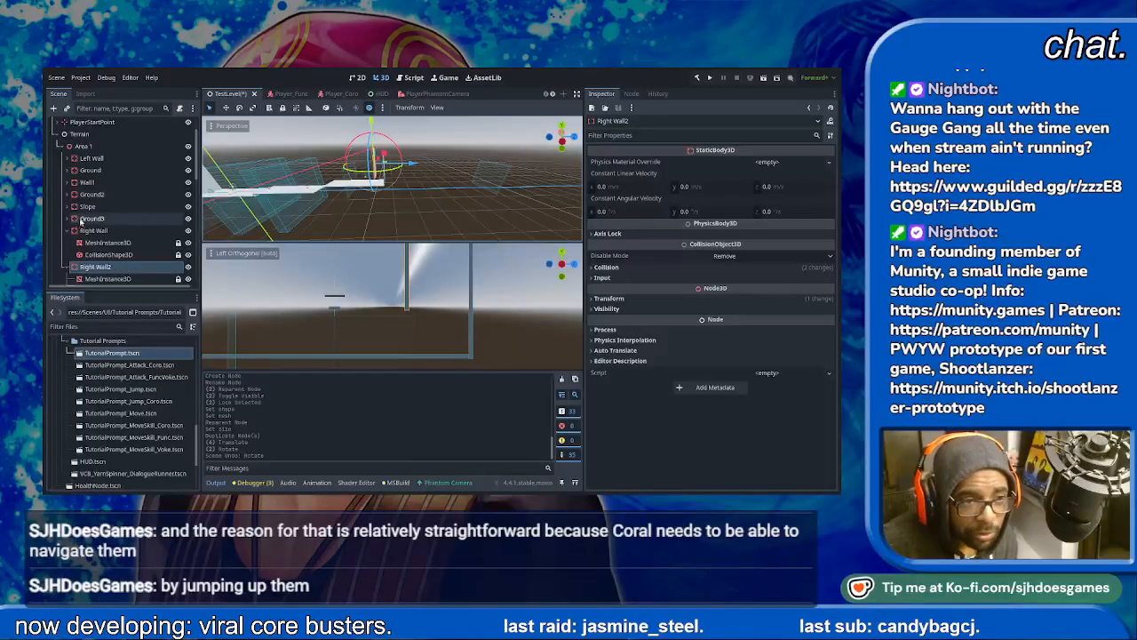
- Collapse Right Wall and add a StaticBody3D under Area 1 with MeshInstance3D and CollisionShape3D children
click(67, 230)
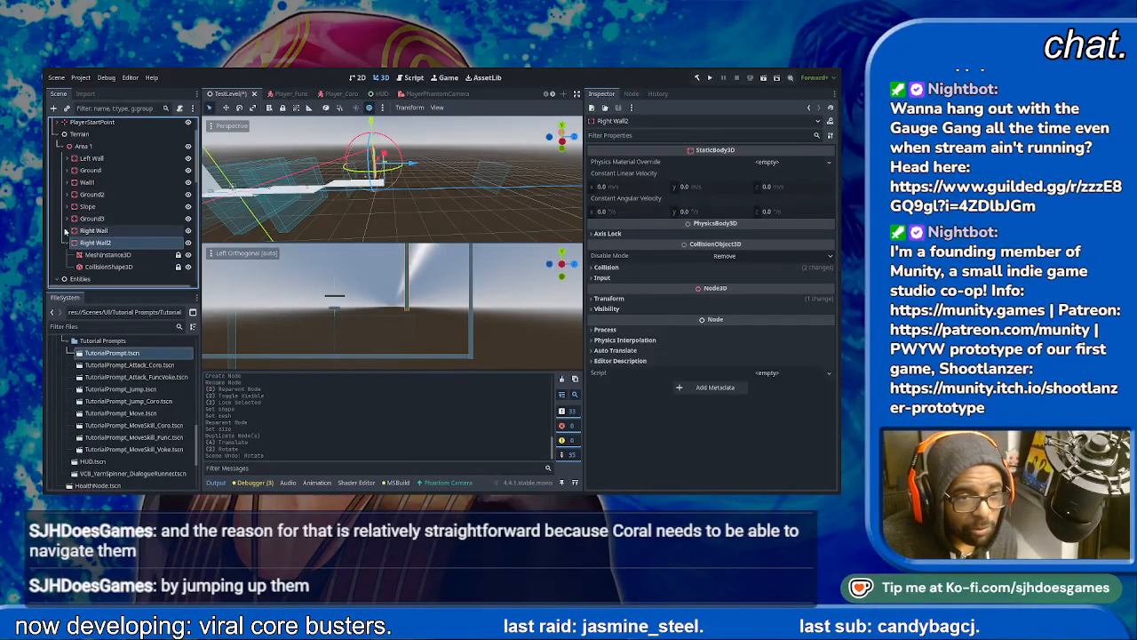
click(82, 147)
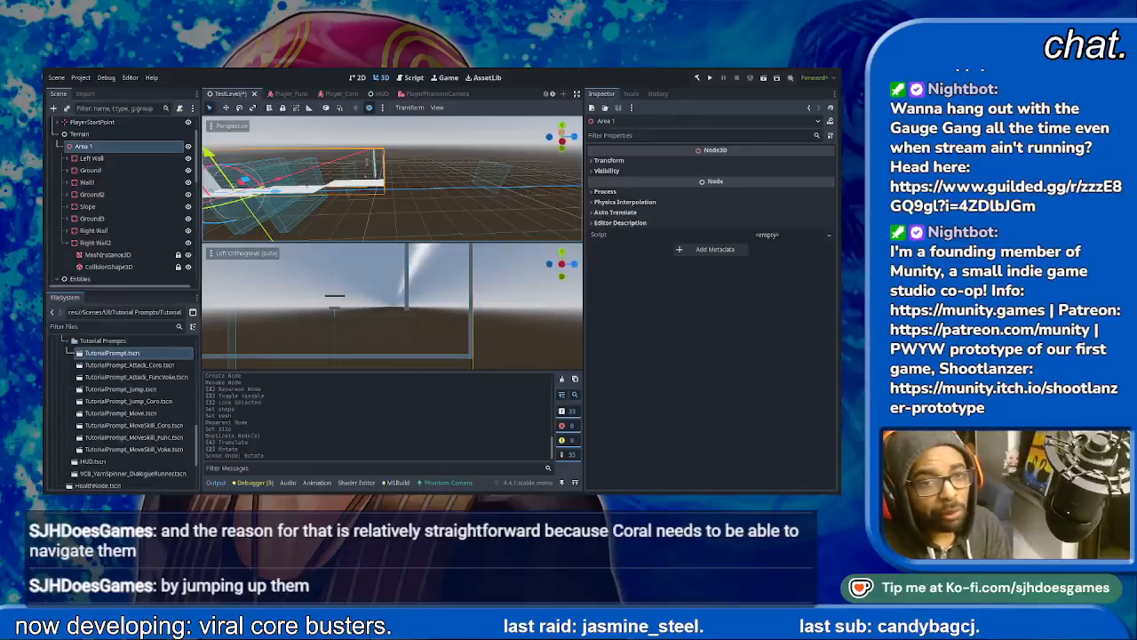
double_click(398, 237)
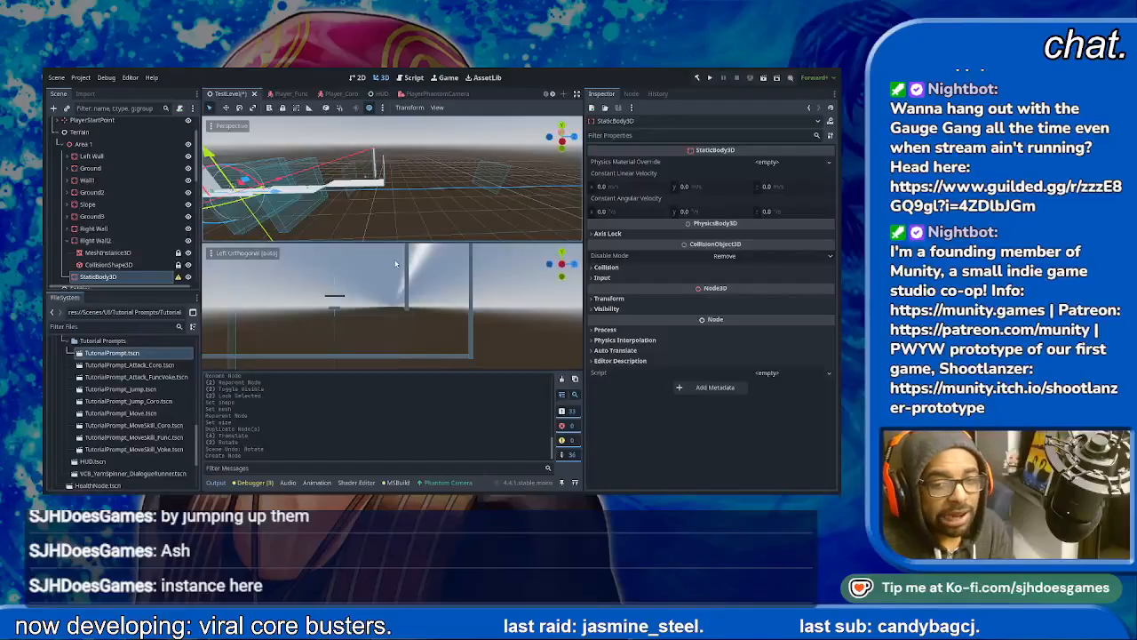
key(Return)
click(109, 268)
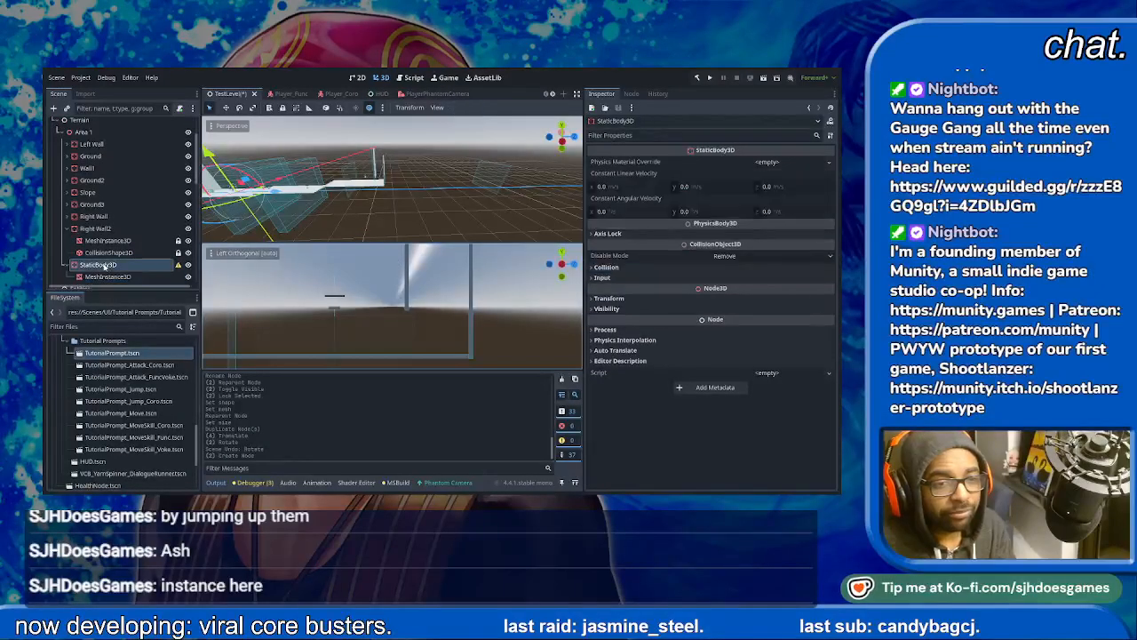
double_click(395, 279)
- Lock the new StaticBody3D's MeshInstance3D and CollisionShape3D children
click(133, 266)
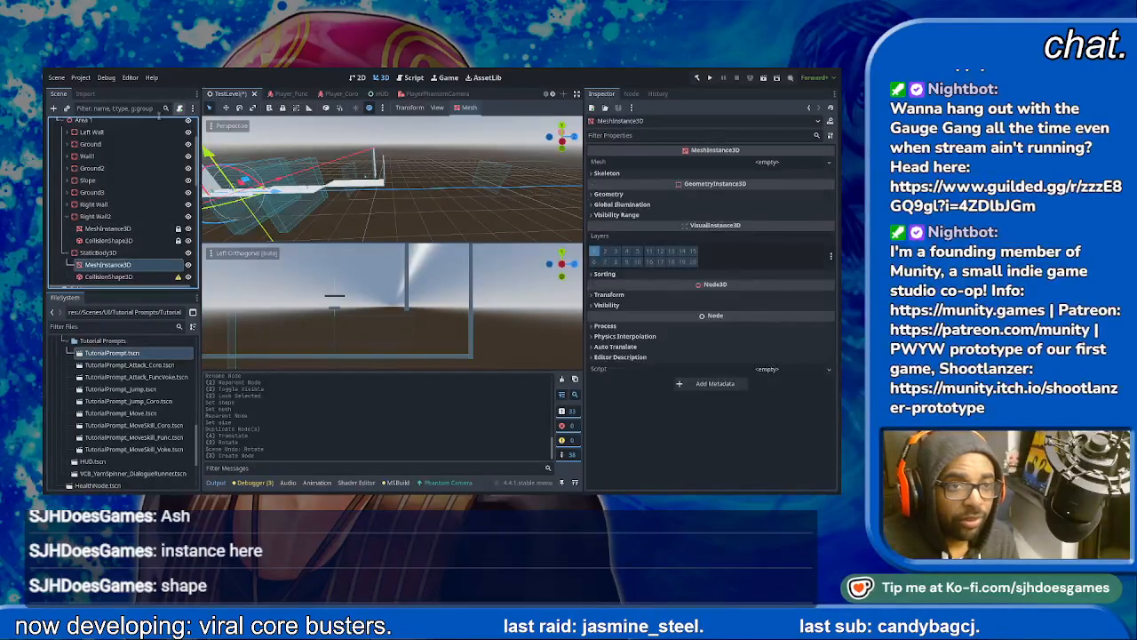
click(283, 107)
click(132, 276)
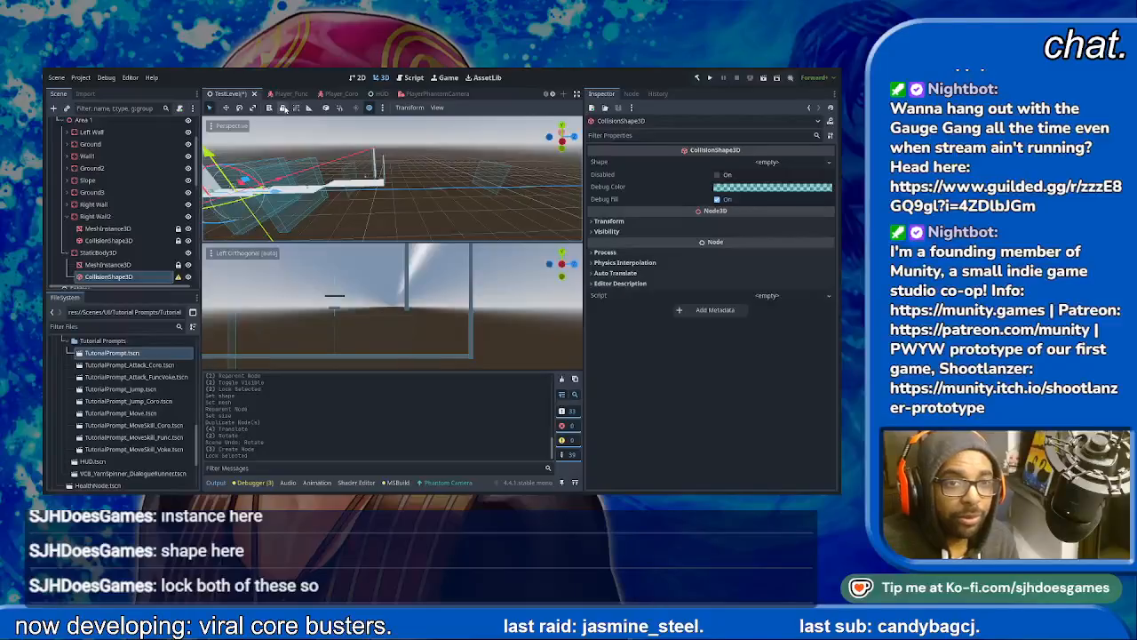
click(282, 108)
click(109, 265)
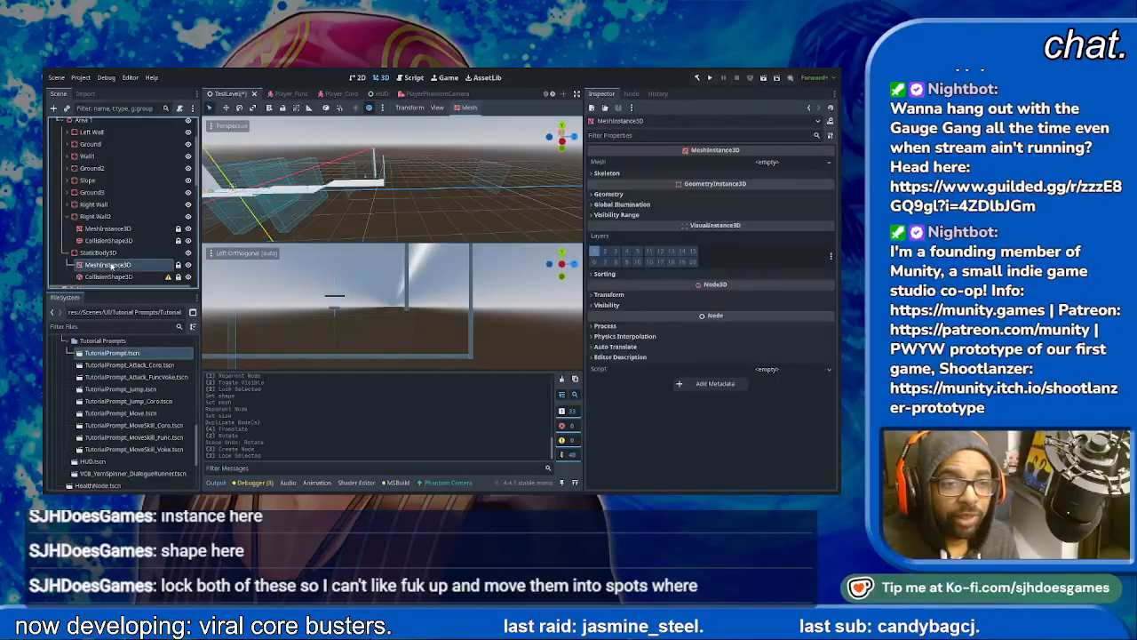
- Move the new StaticBody3D along Z and upward to the lower end of Right Wall2
click(99, 252)
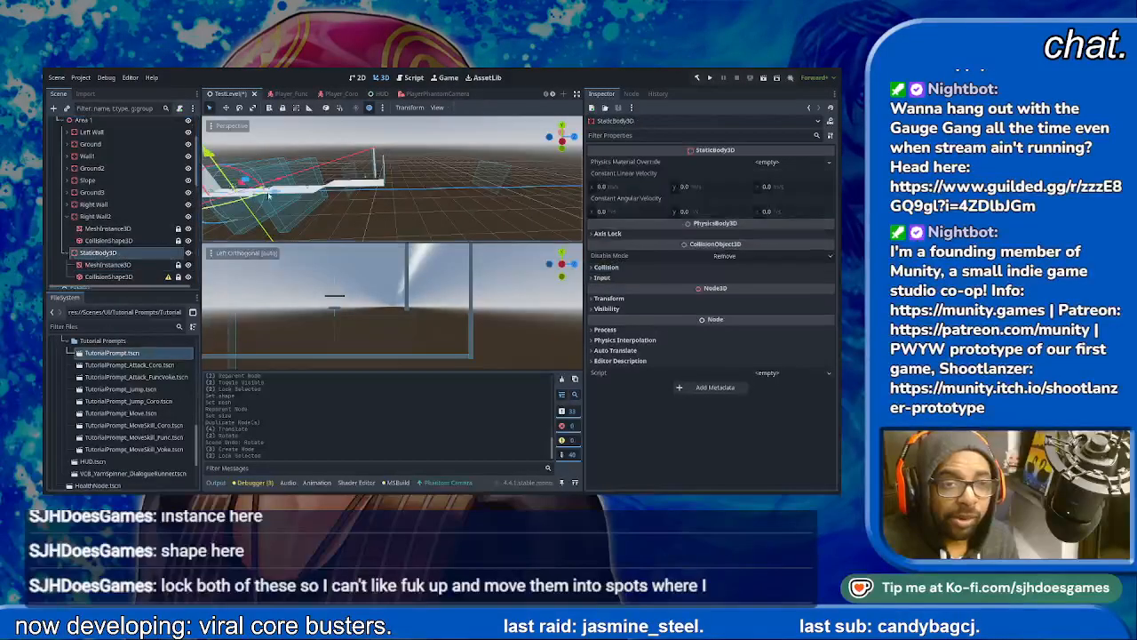
drag(292, 198, 400, 203)
drag(372, 150, 371, 136)
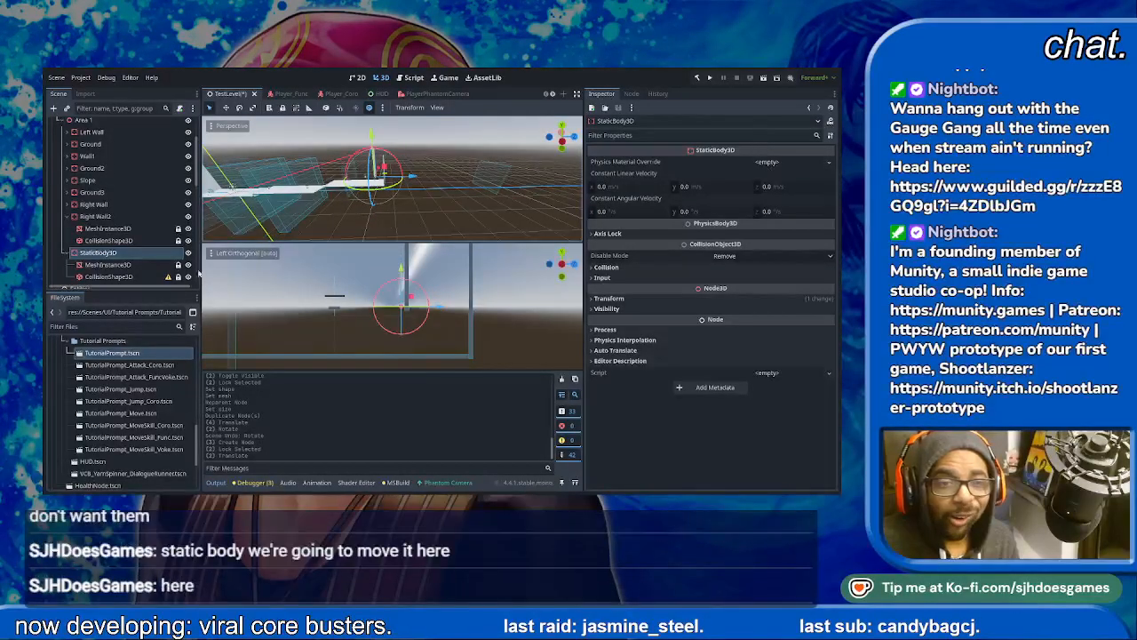
- Assign a BoxMesh to the new StaticBody3D's MeshInstance3D and make the mesh unique
click(107, 264)
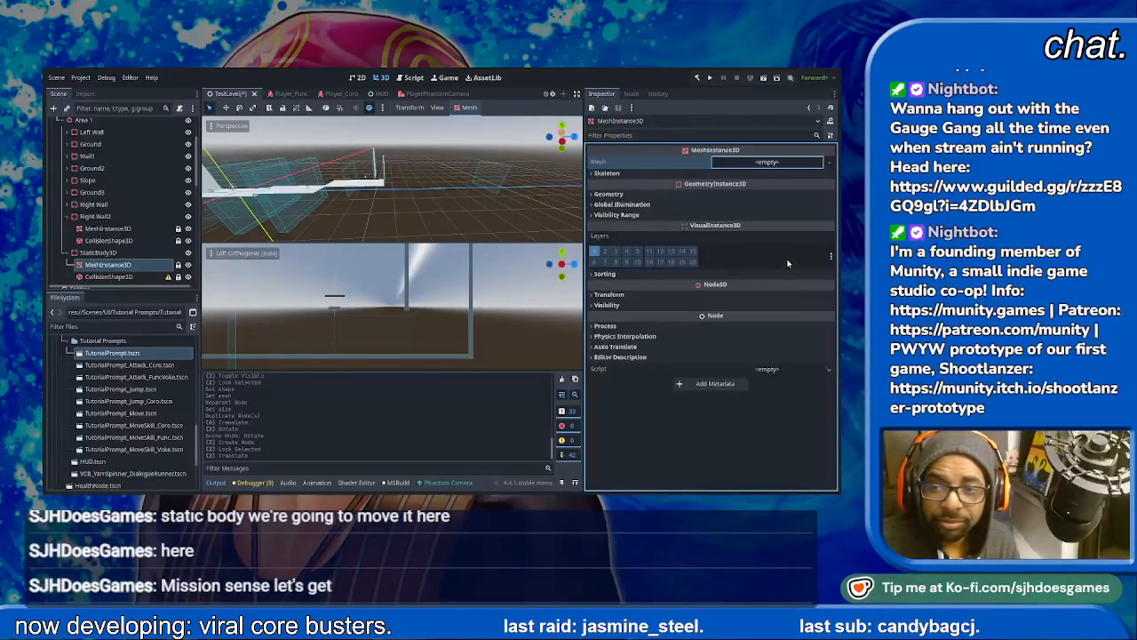
click(788, 211)
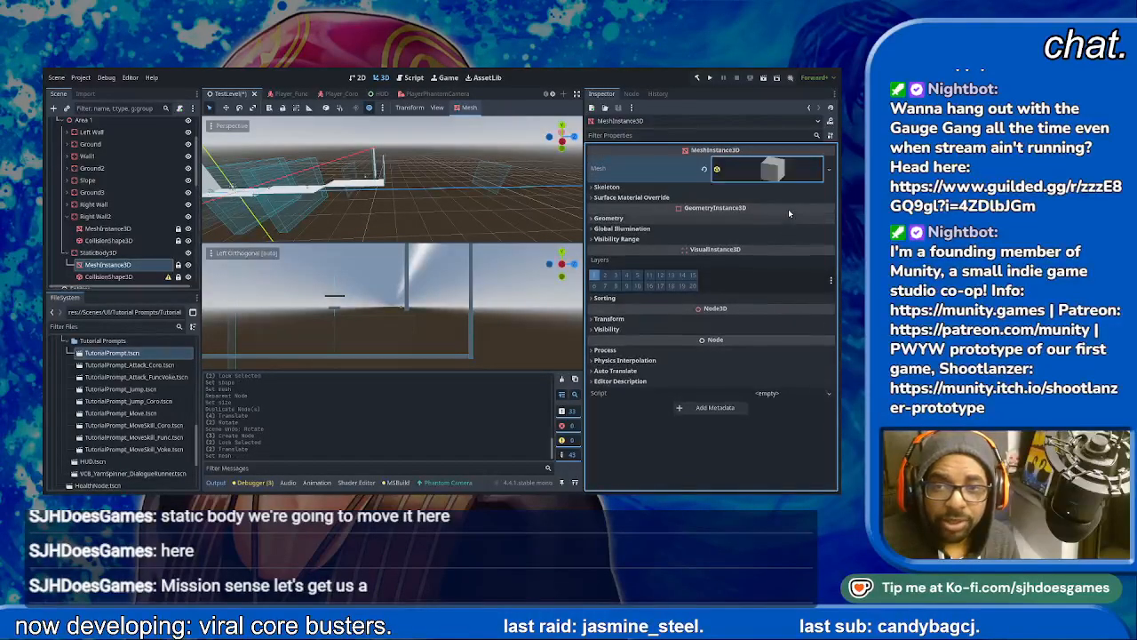
click(759, 176)
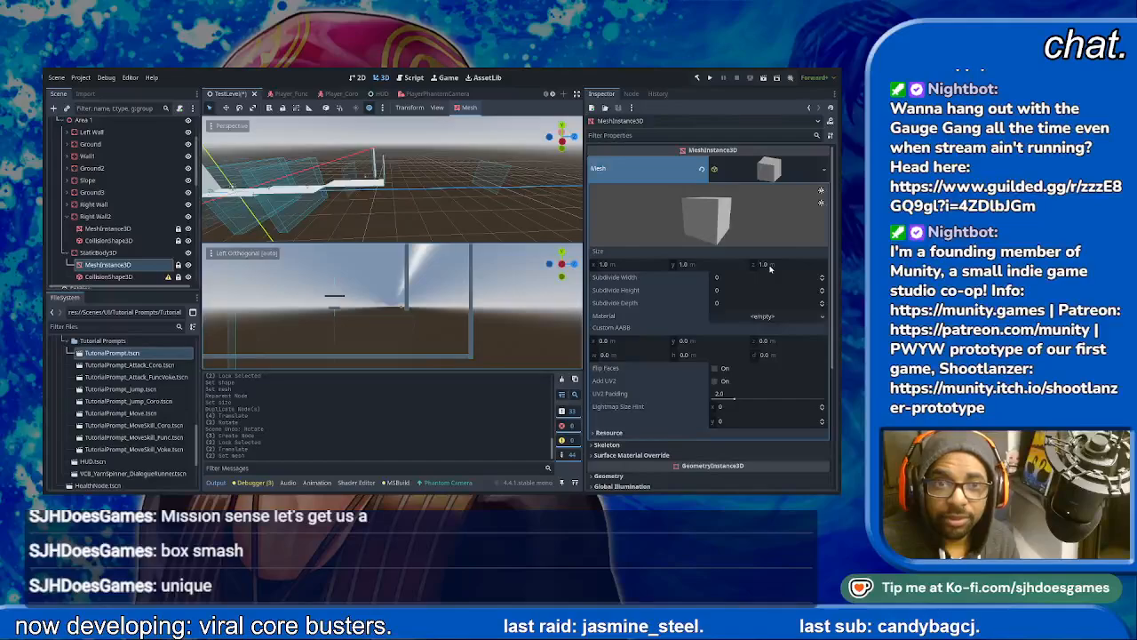
- Set the box mesh's size to 60 m in X and 2 m in Y
click(646, 265)
text(60)
key(Return)
click(705, 264)
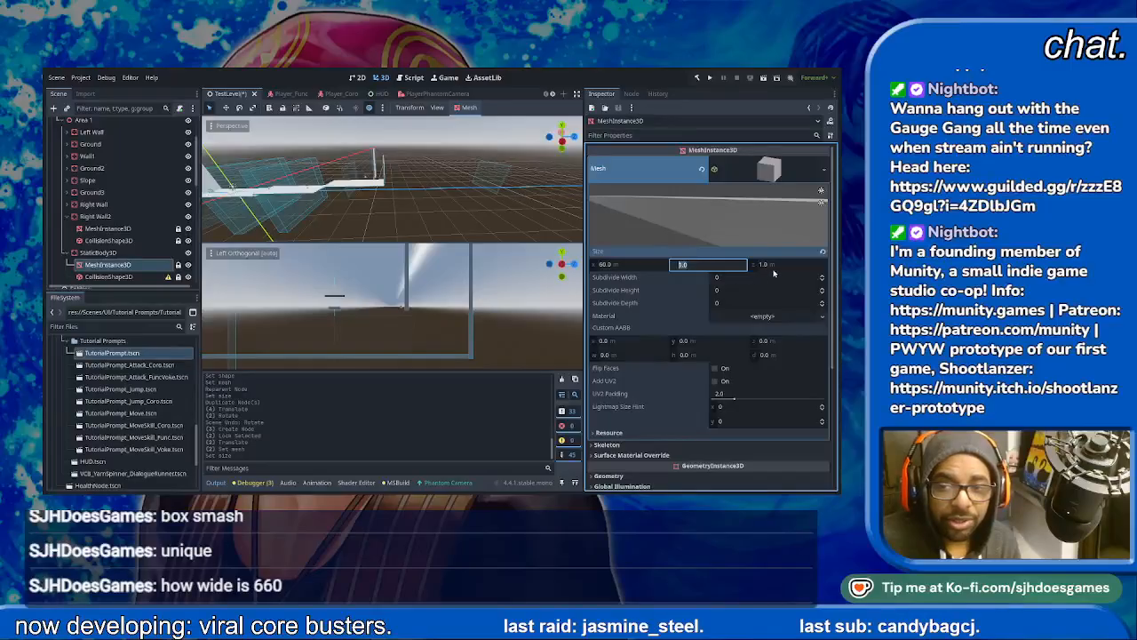
text(2)
key(Return)
- Try a Y size of 4 m on the box mesh, then restore it to 2 m
click(724, 266)
text(4)
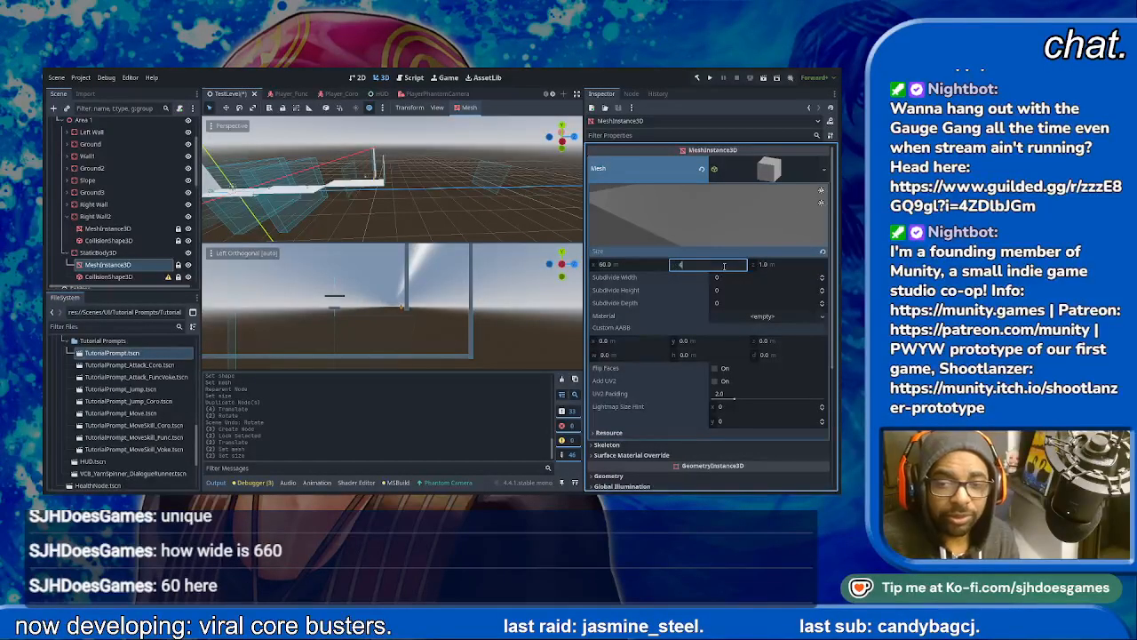
key(Return)
click(724, 265)
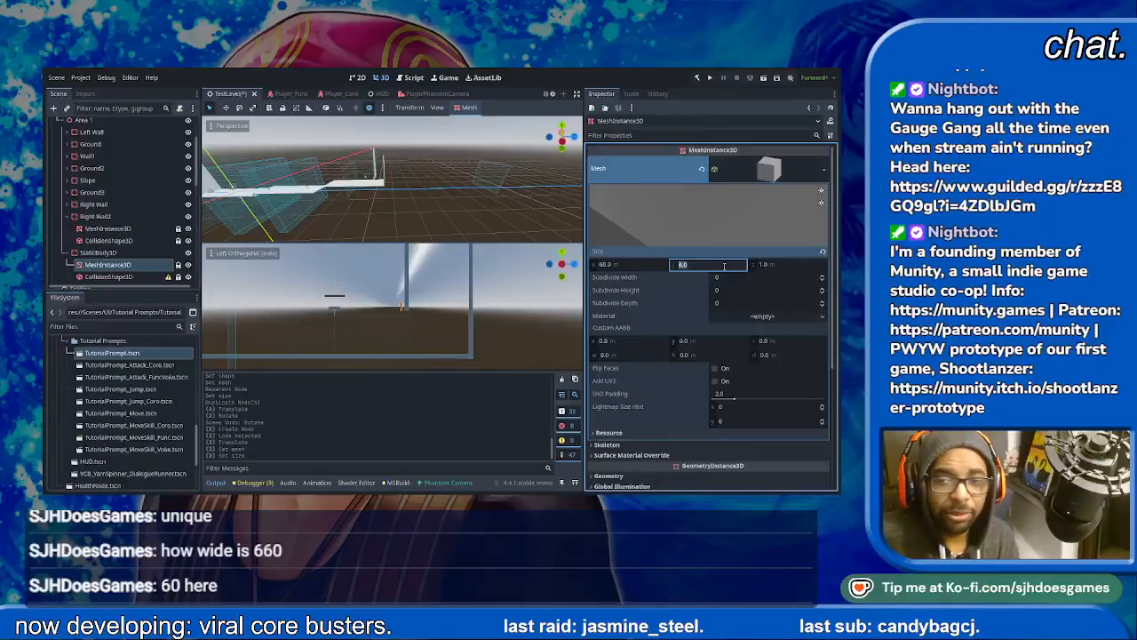
text(2)
key(Return)
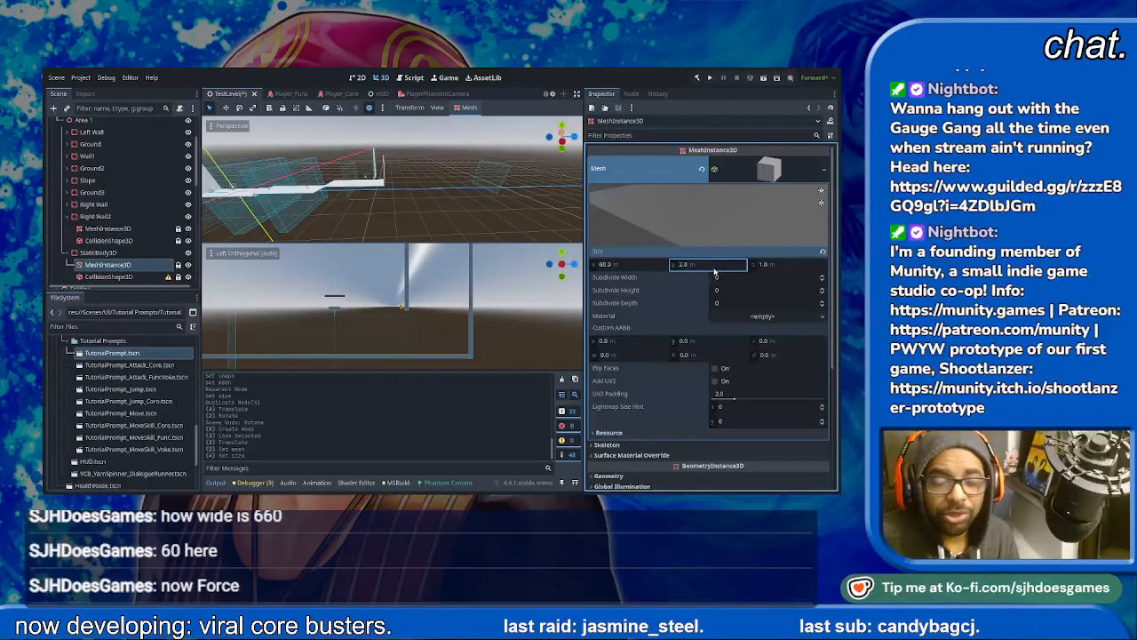
- Try several Z sizes on the box mesh, including 10 m and 15 m
click(781, 264)
text(4)
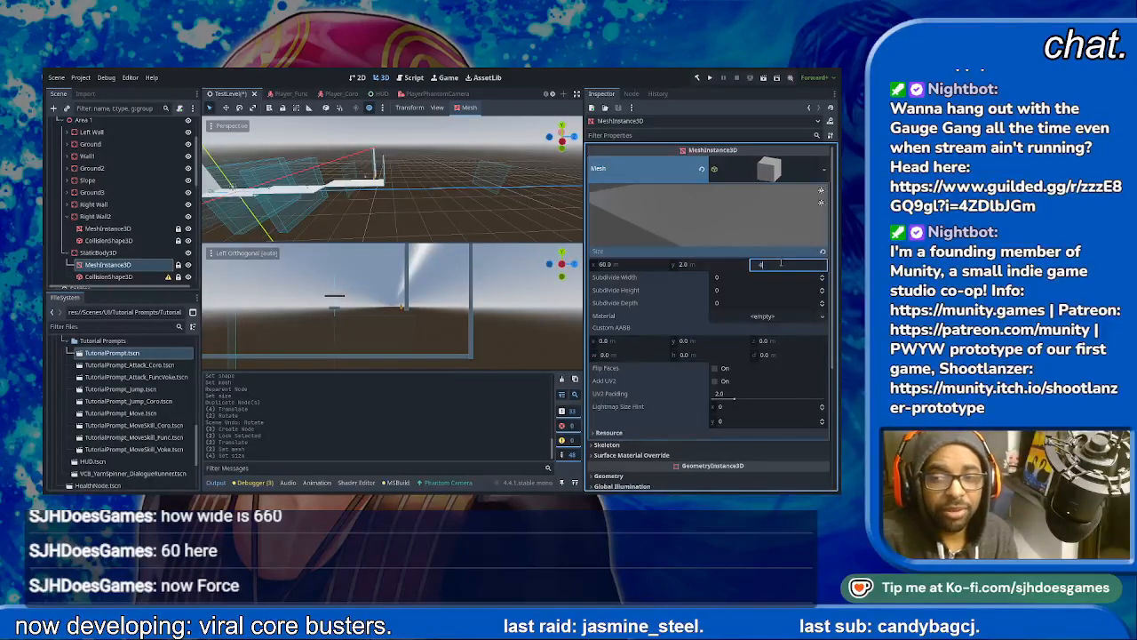
text(0)
key(Return)
click(792, 264)
text(10)
key(Return)
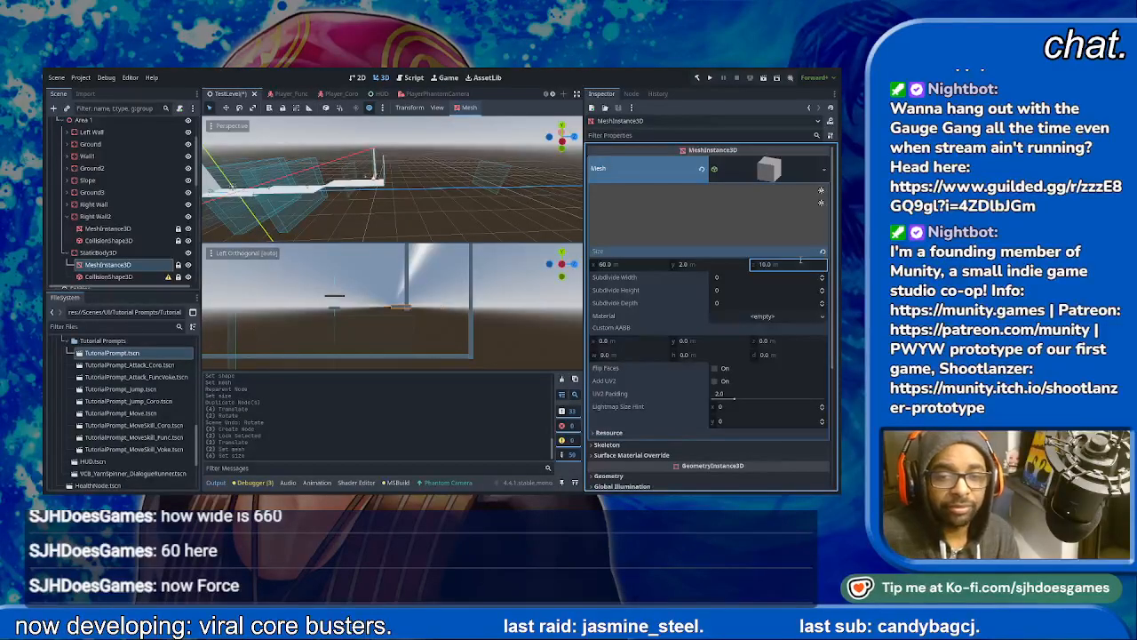
click(799, 263)
text(15)
key(Return)
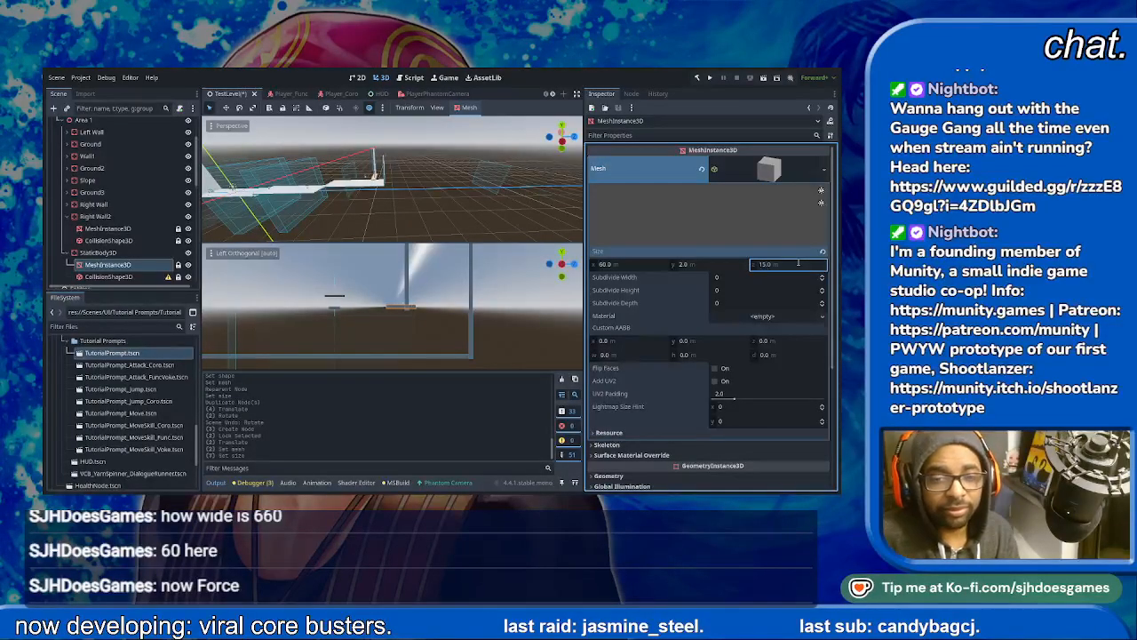
- Set the box mesh's Z size to 20 m
click(797, 264)
text(20)
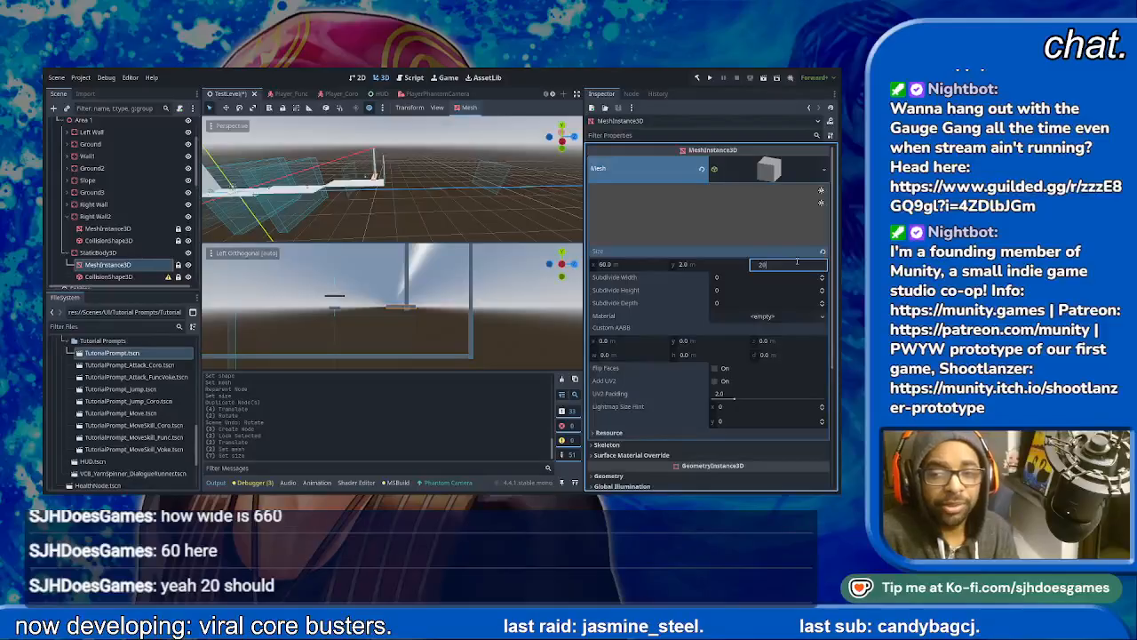
key(Return)
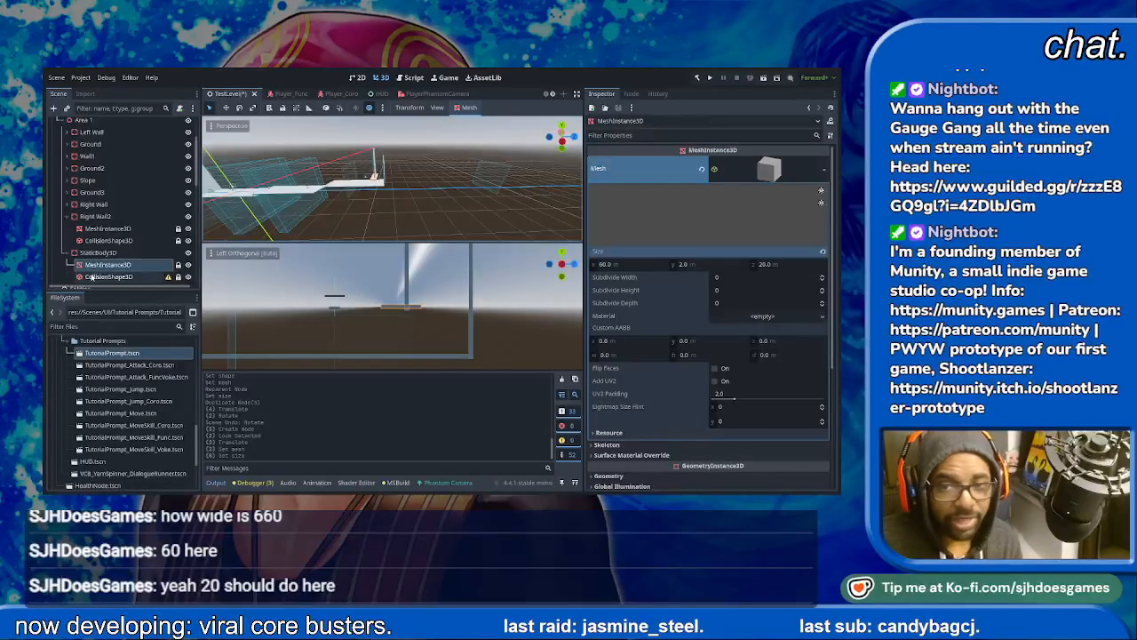
- Assign a BoxShape3D to the new StaticBody3D's CollisionShape3D and make the shape unique
click(102, 276)
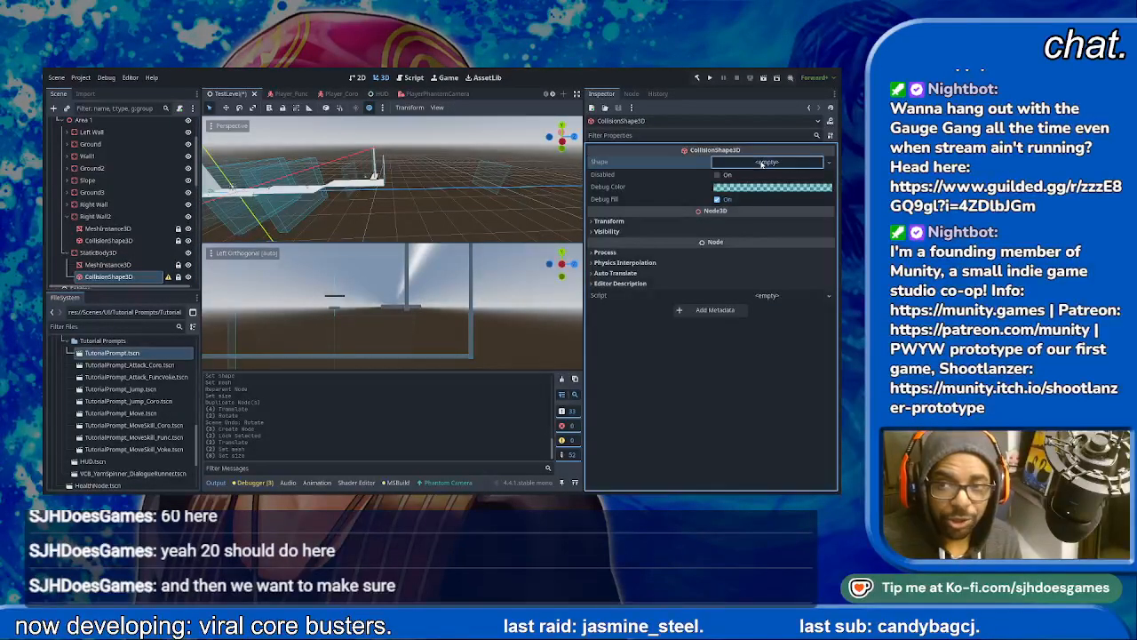
click(777, 196)
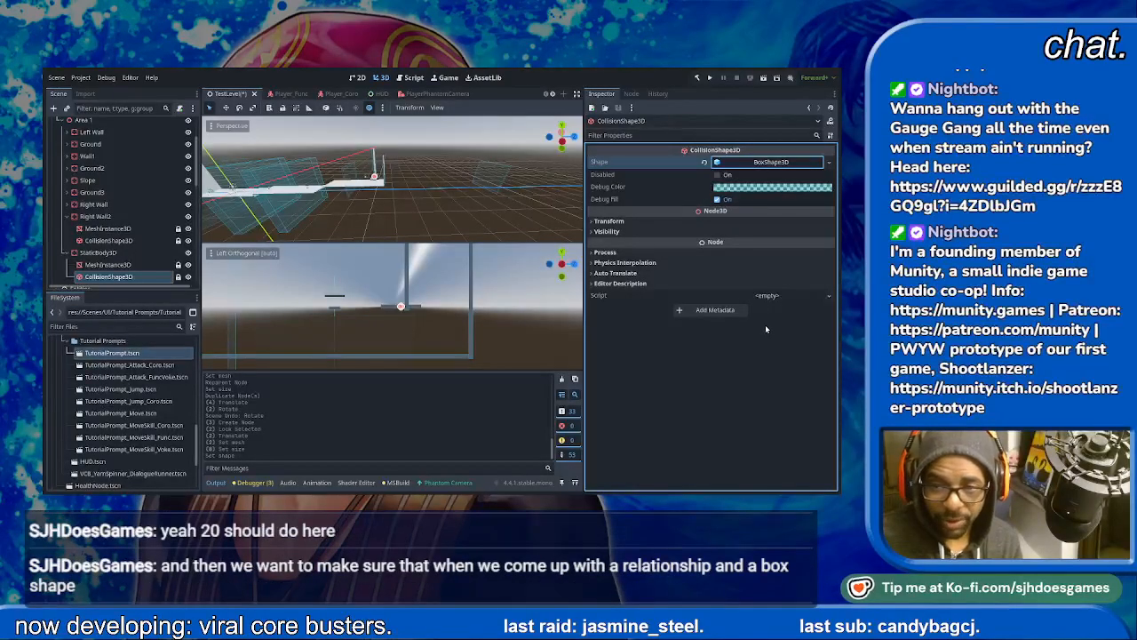
click(765, 163)
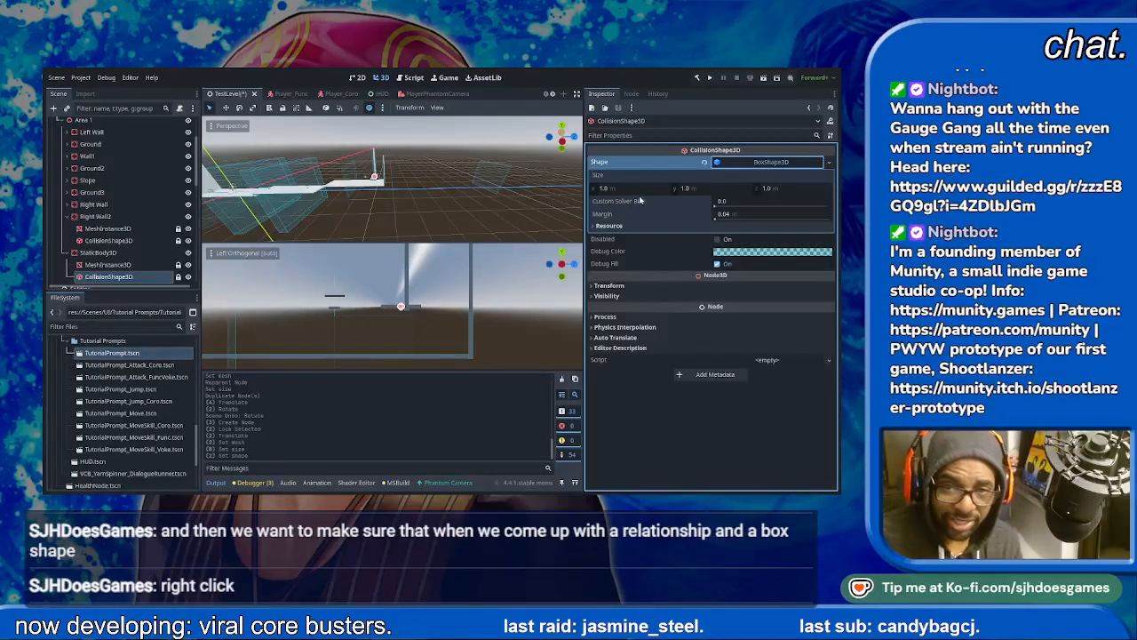
- Match the collision box shape to the mesh by setting its size to X 60, Y 2 and Z 20 m
click(114, 265)
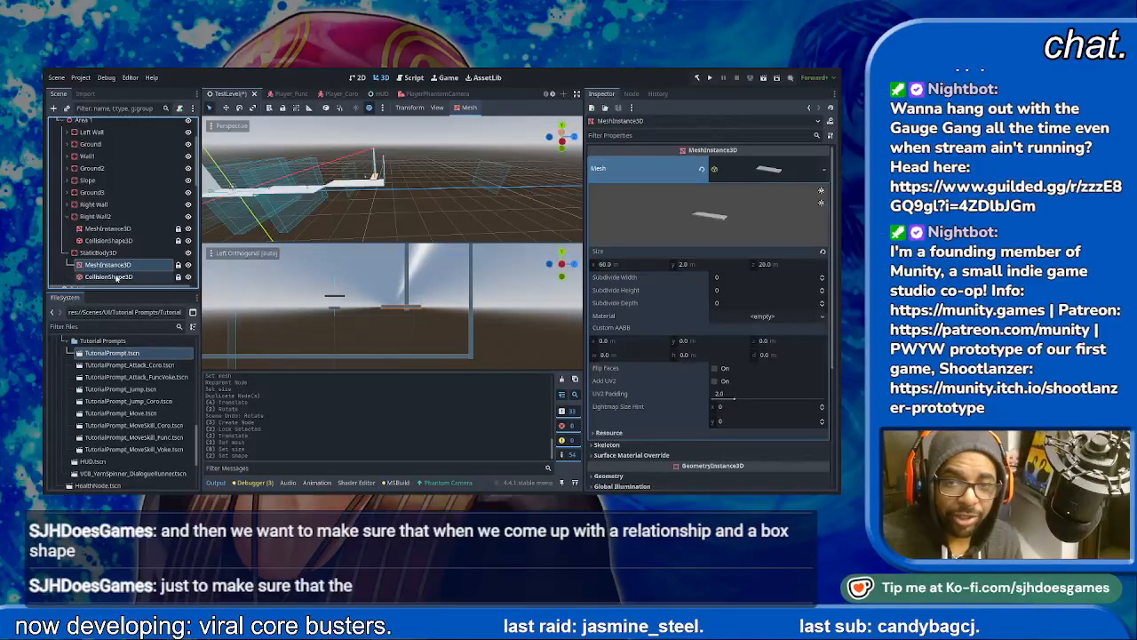
click(112, 276)
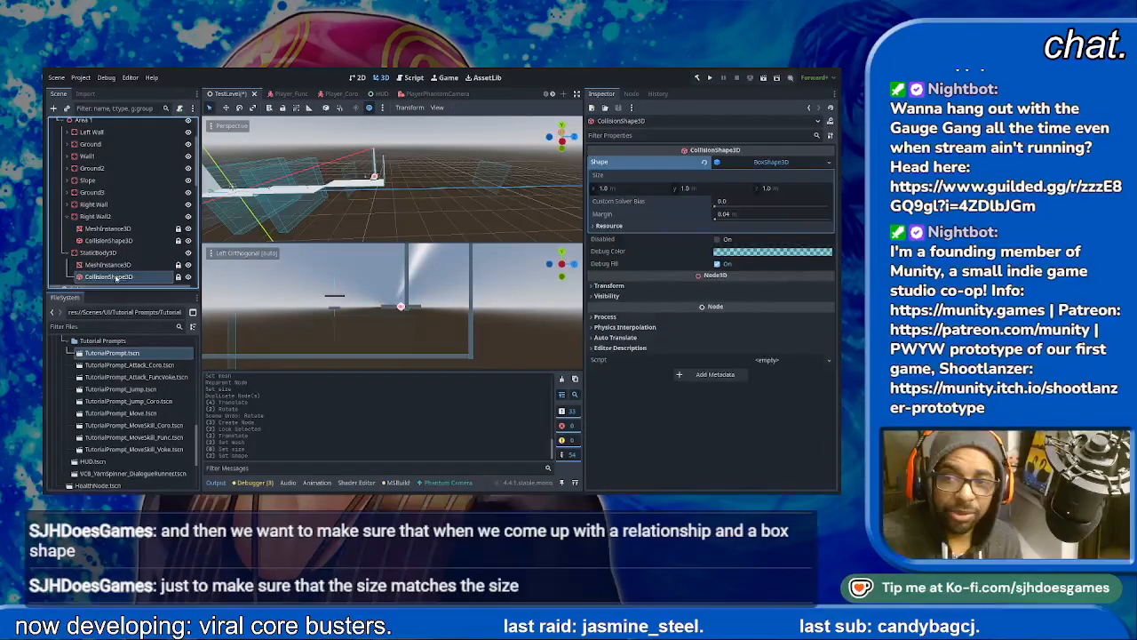
click(629, 189)
text(60)
key(Tab)
text(2)
key(Tab)
text(20)
key(Return)
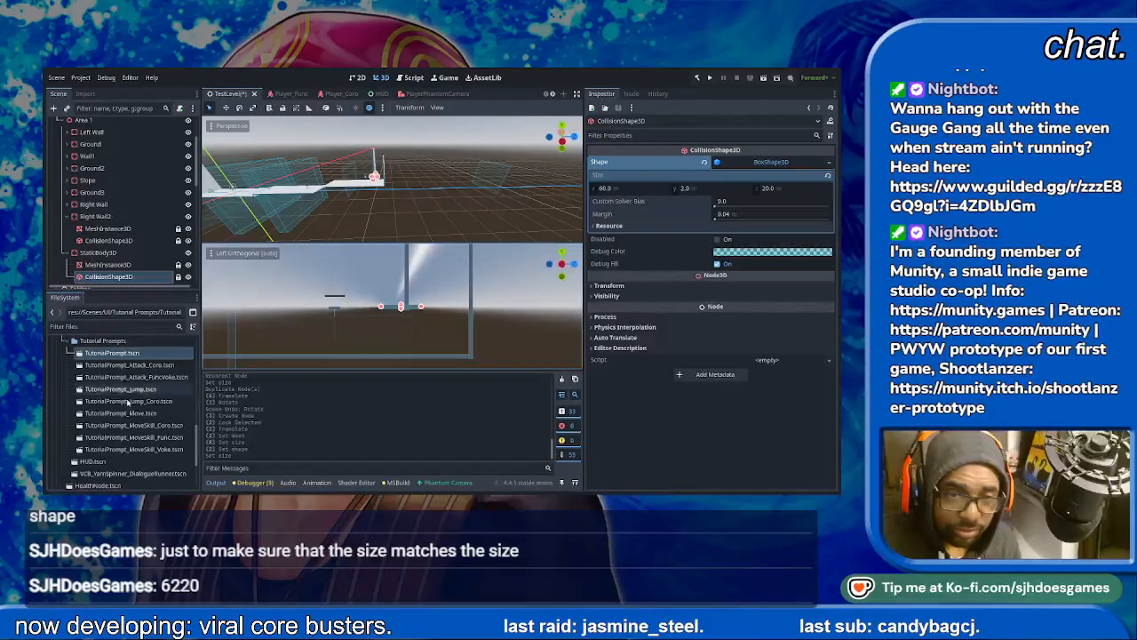
- Move the new StaticBody3D forward along Z beside Right Wall2 and lower it level with the wall's base
click(100, 252)
drag(437, 308, 466, 307)
drag(430, 268, 429, 273)
click(521, 307)
scroll(508, 306, up, 15)
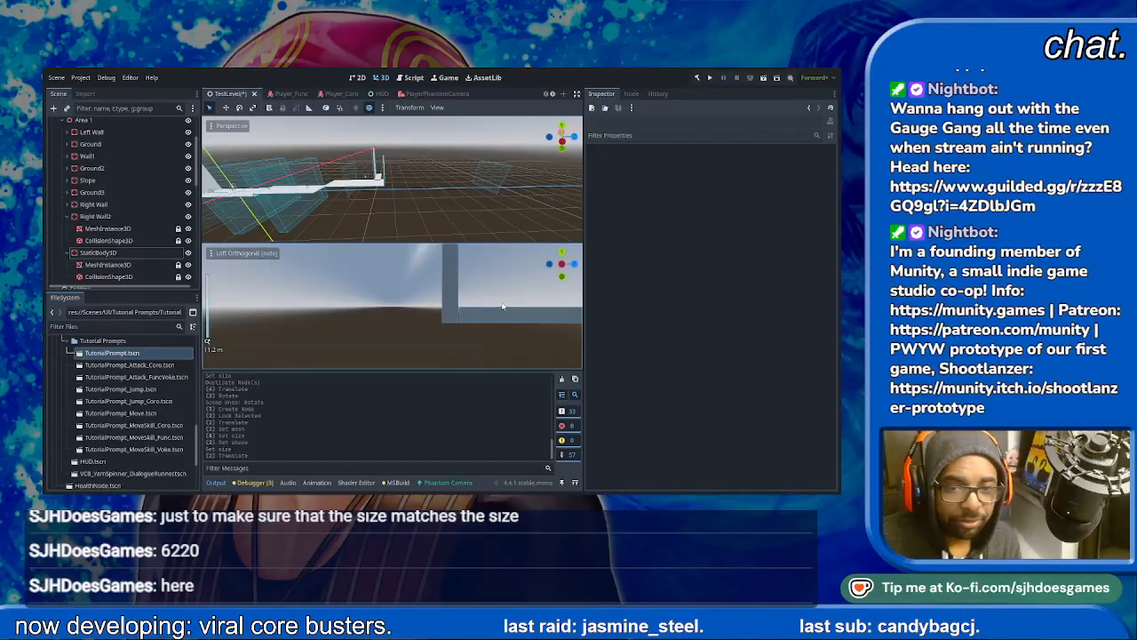
scroll(506, 312, down, 8)
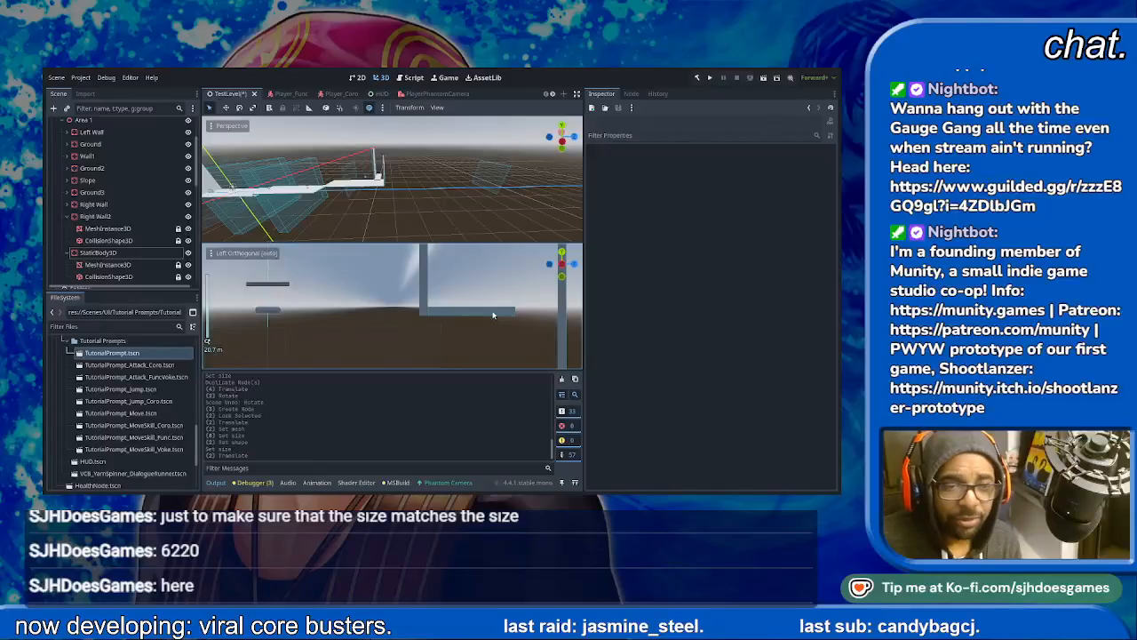
scroll(493, 315, down, 4)
- Nudge the new StaticBody3D back along Z so its end sinks slightly into Right Wall2
click(104, 255)
drag(487, 311, 483, 311)
click(491, 322)
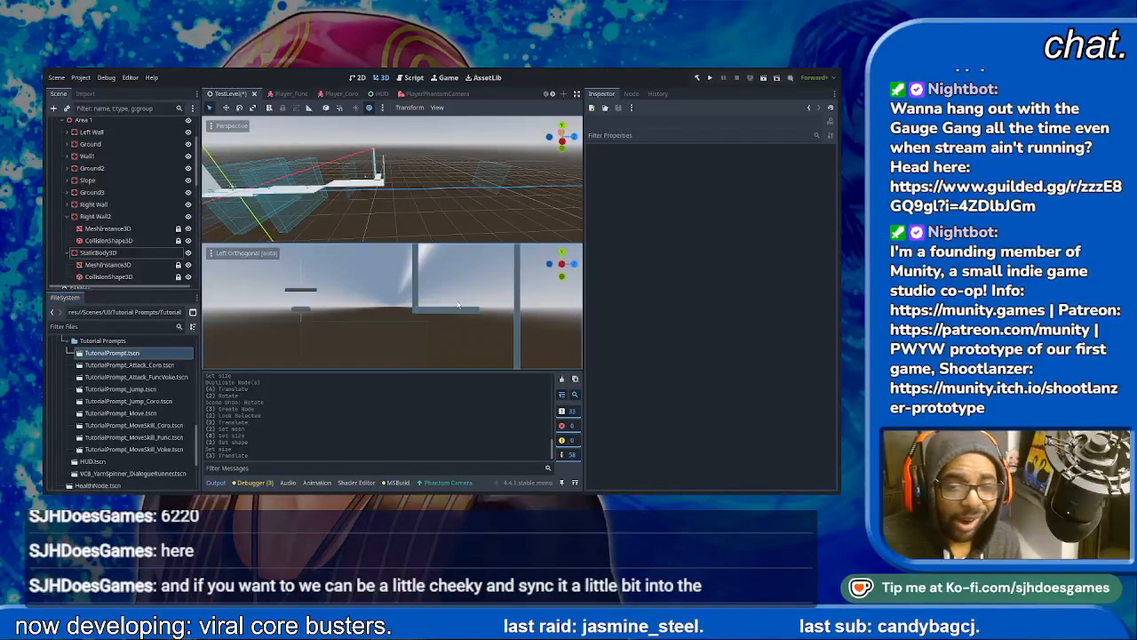
scroll(568, 329, down, 4)
scroll(499, 322, down, 2)
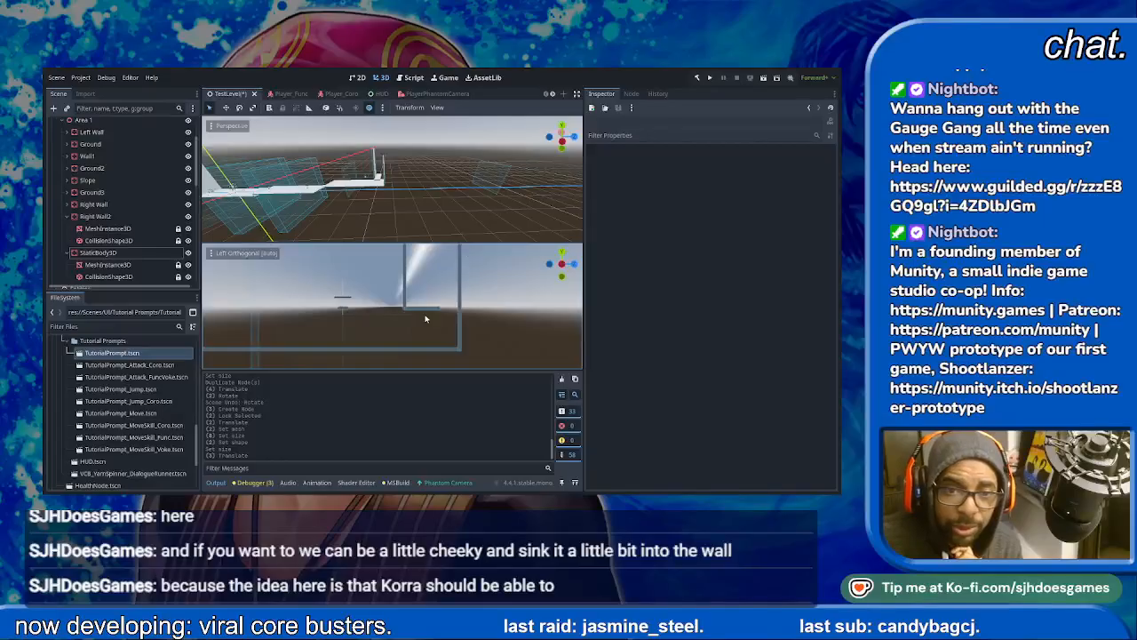
- Move the new StaticBody3D further back along Z so the platform extends on both sides of Right Wall2's base
click(100, 253)
drag(463, 312, 451, 308)
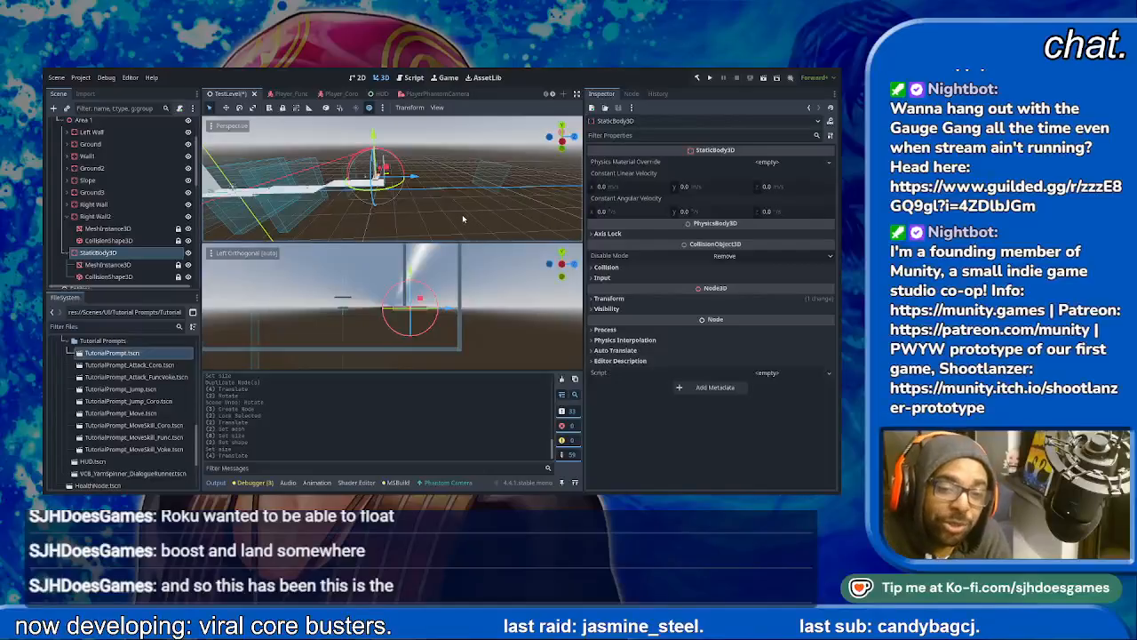
scroll(477, 304, up, 8)
scroll(477, 304, down, 2)
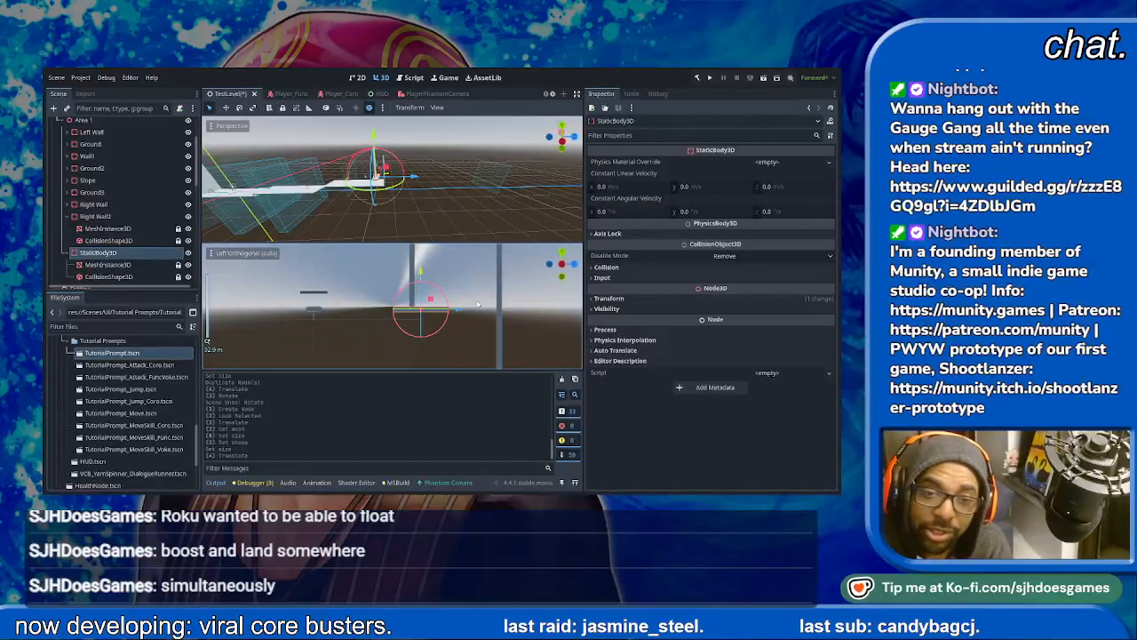
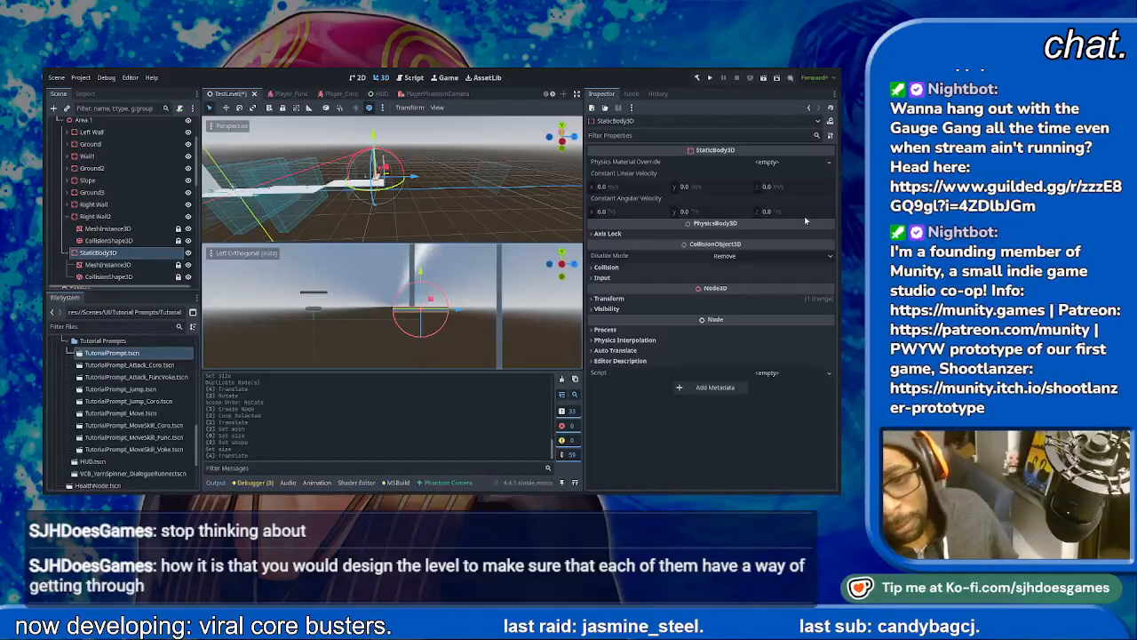
- Run the current TestLevel scene and advance through the announcer's opening dialogue
scroll(464, 331, down, 5)
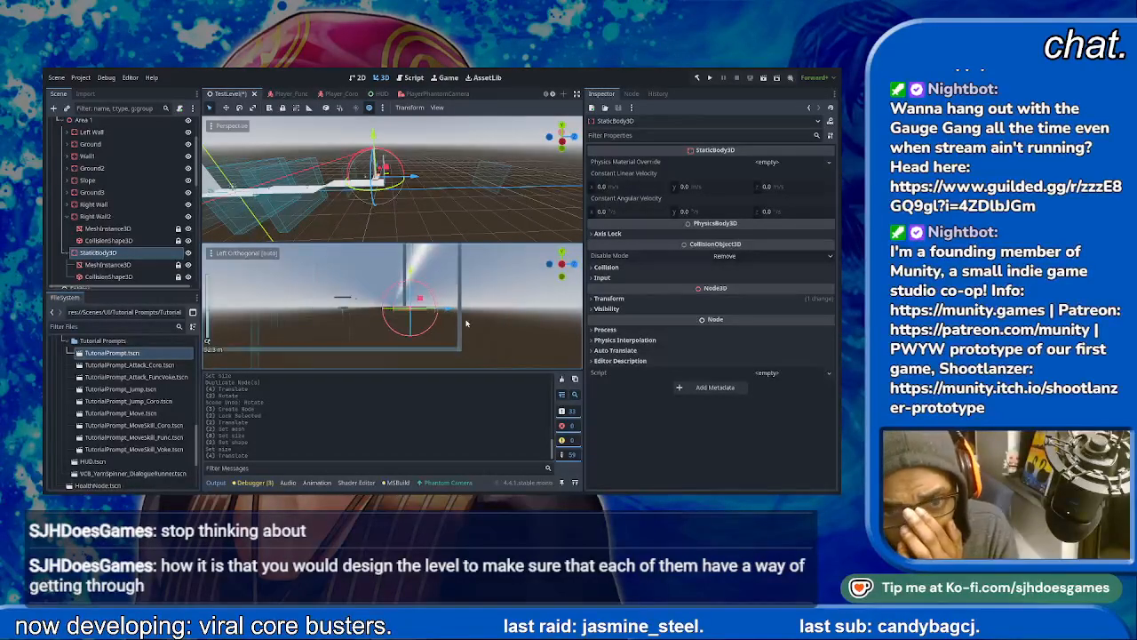
scroll(481, 285, up, 5)
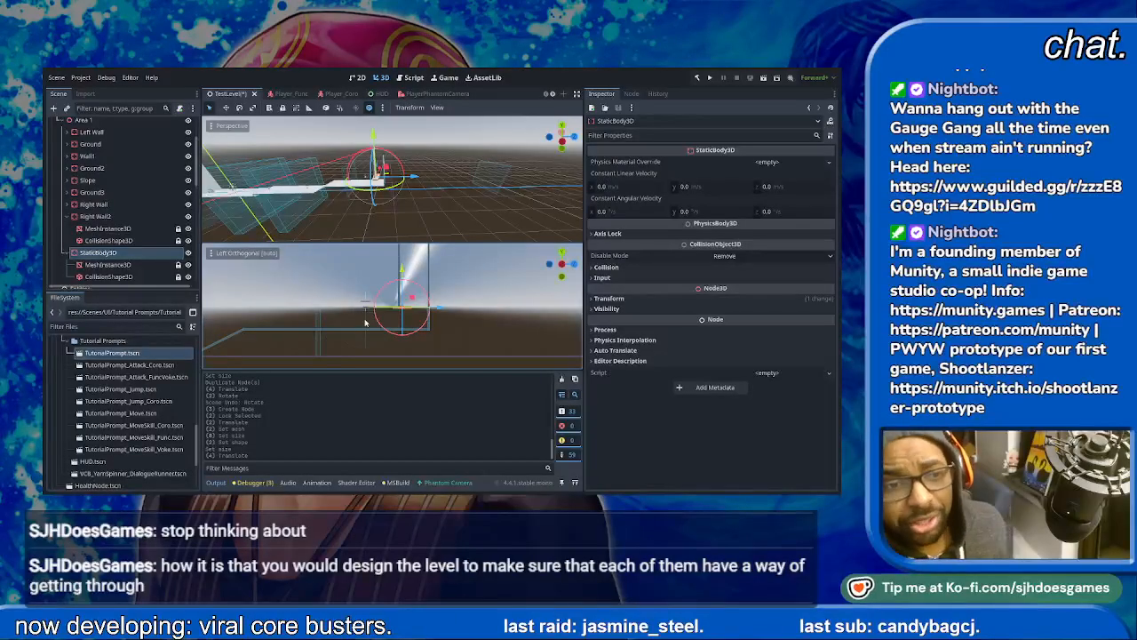
scroll(452, 320, up, 2)
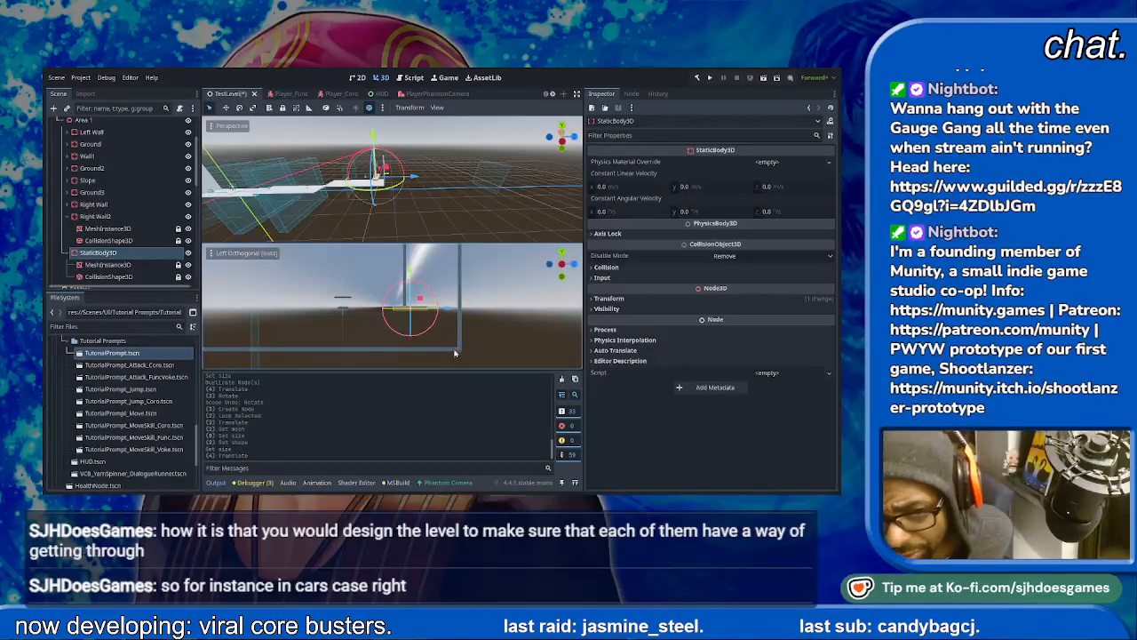
click(765, 78)
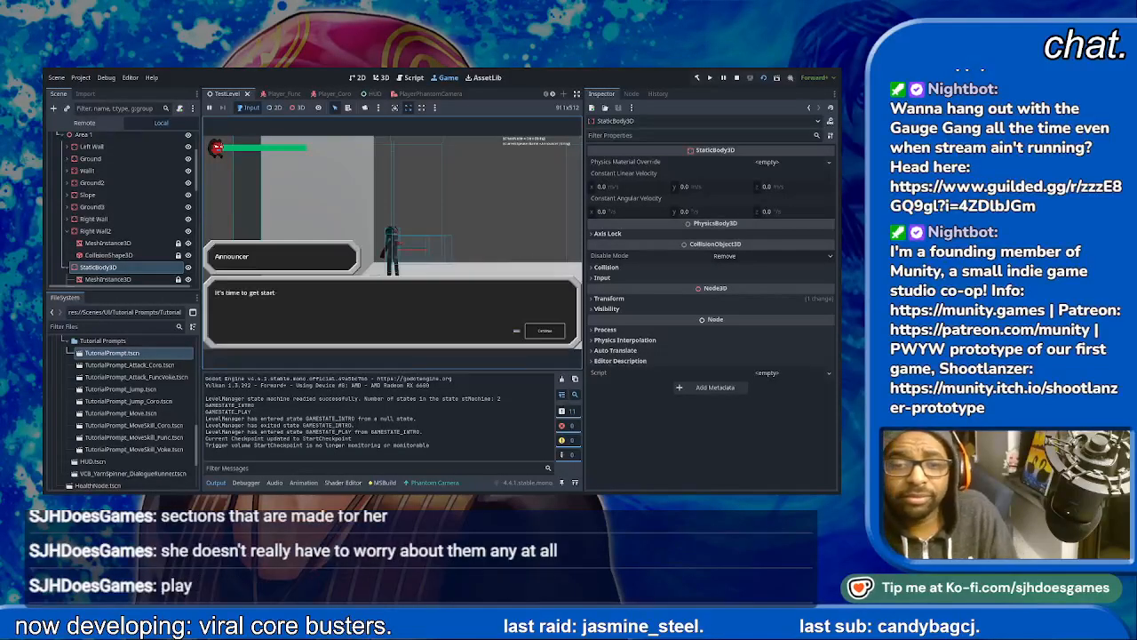
key(space)
key(space)
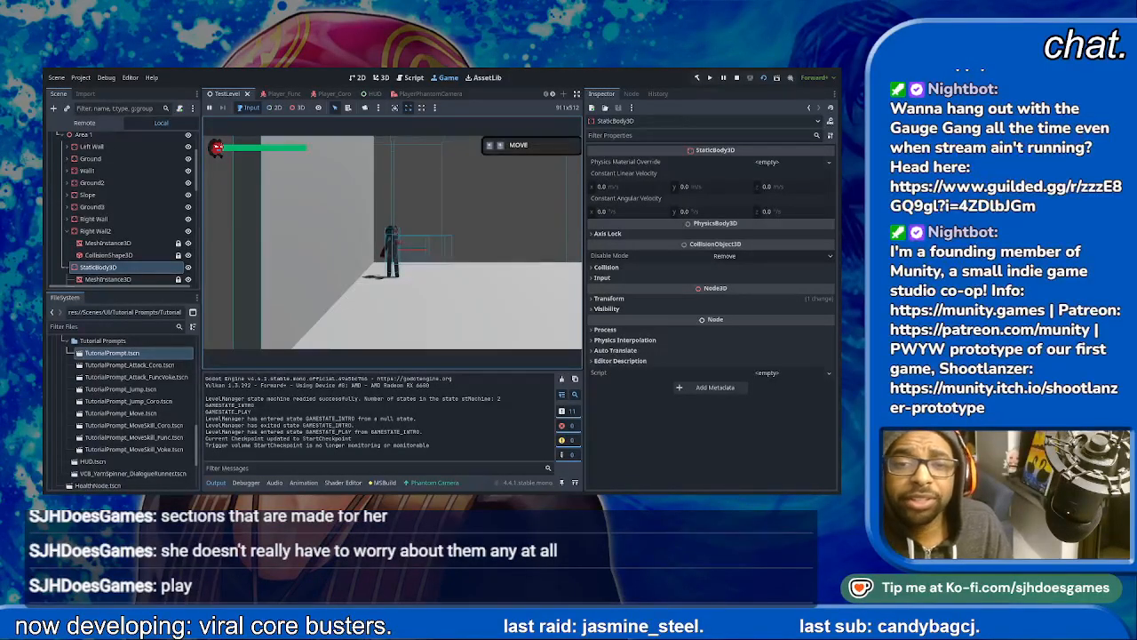
- Playtest wall jumping by moving the character to the starting wall and jumping repeatedly up it
key(Left)
key(space)
key(space)
key(space)
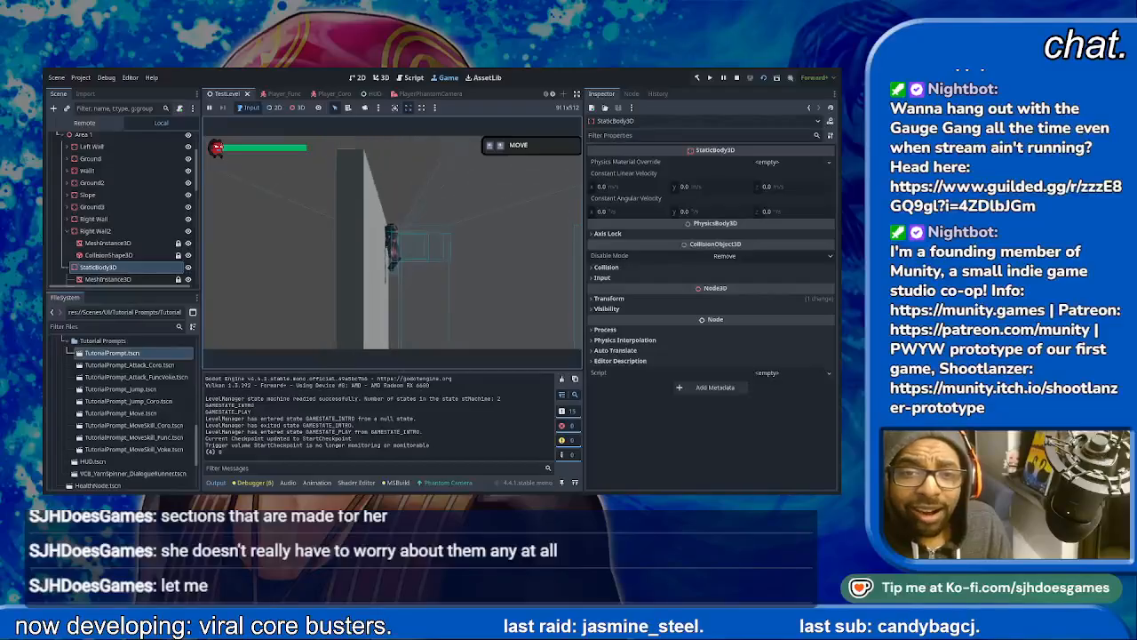
- Play through the first area past the low obstacle and the hopper enemy, up the slope to the dialogue trigger
key(Right)
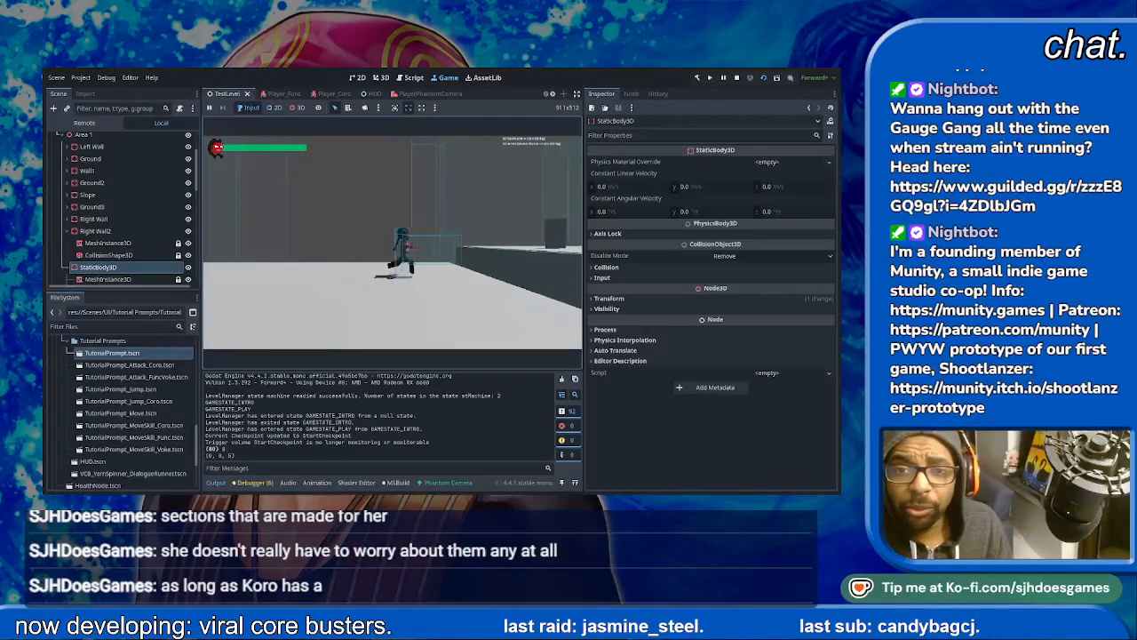
key(space)
key(space)
key(Right)
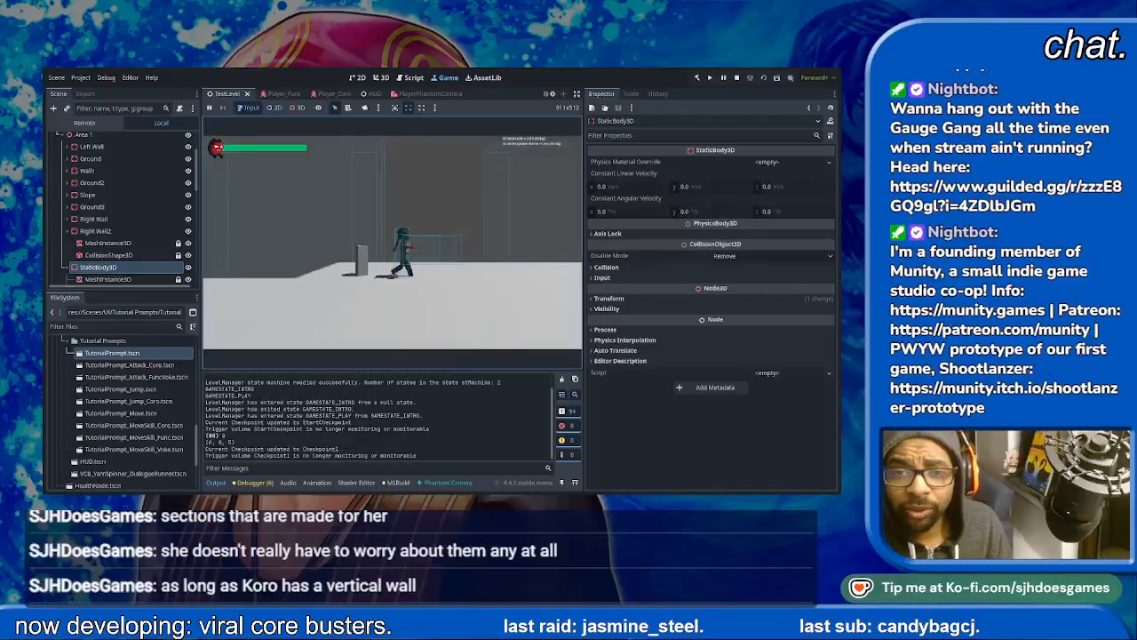
key(Right)
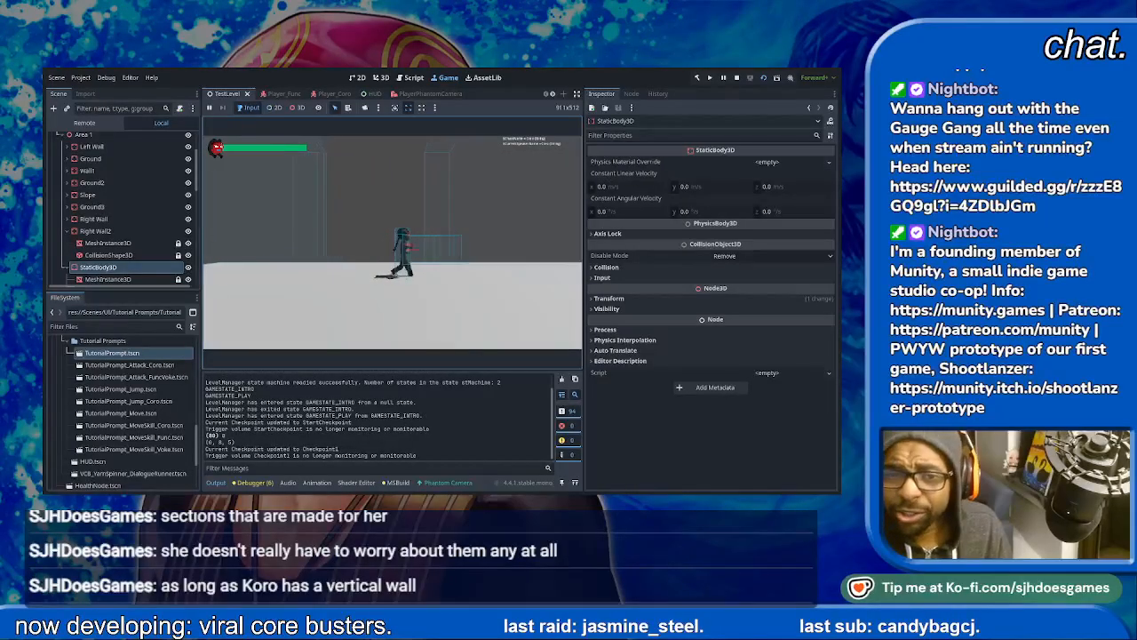
key(Right)
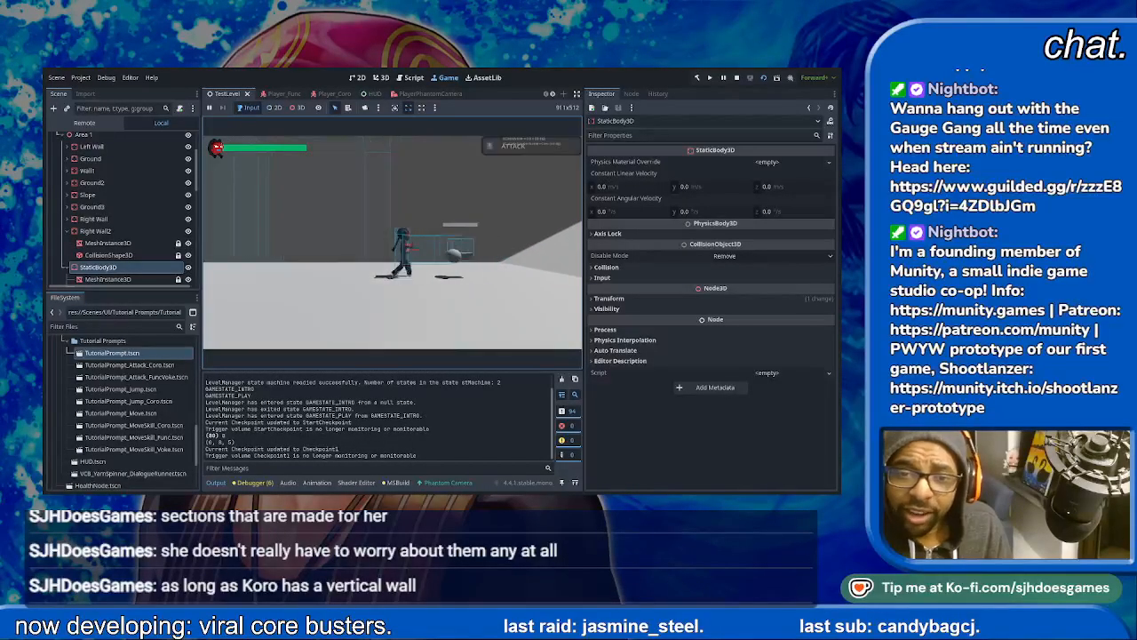
key(Right)
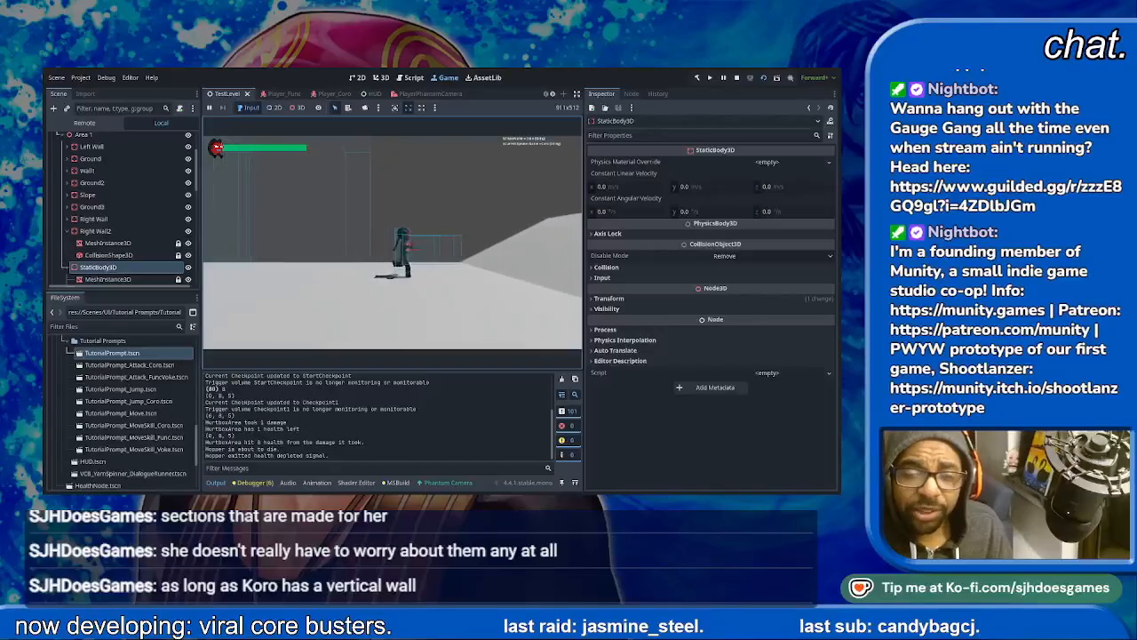
key(Right)
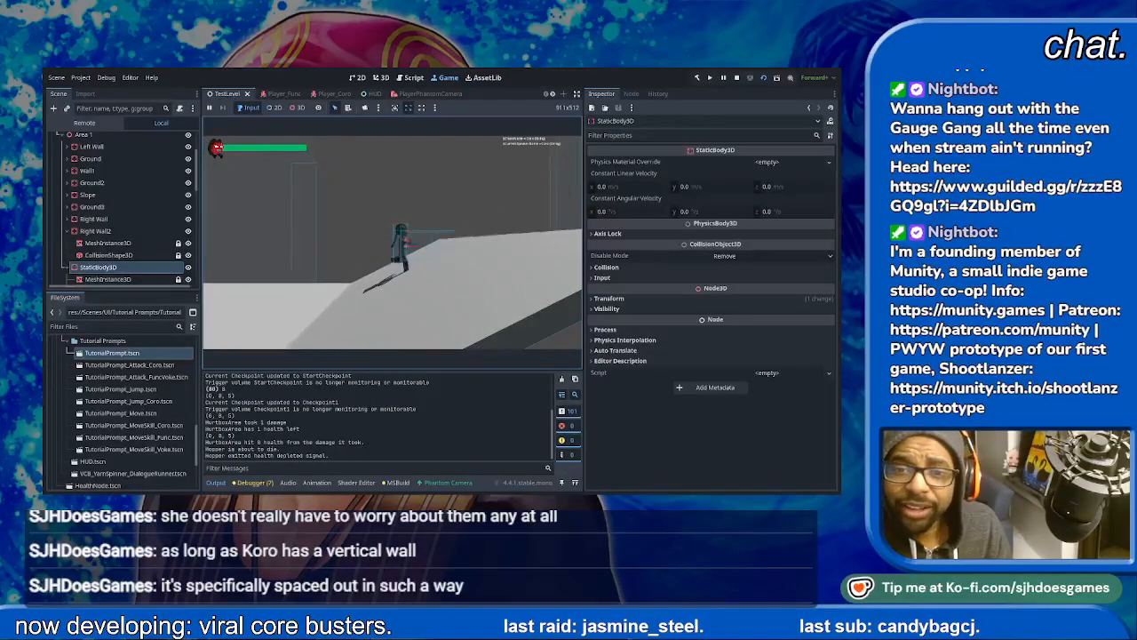
key(Right)
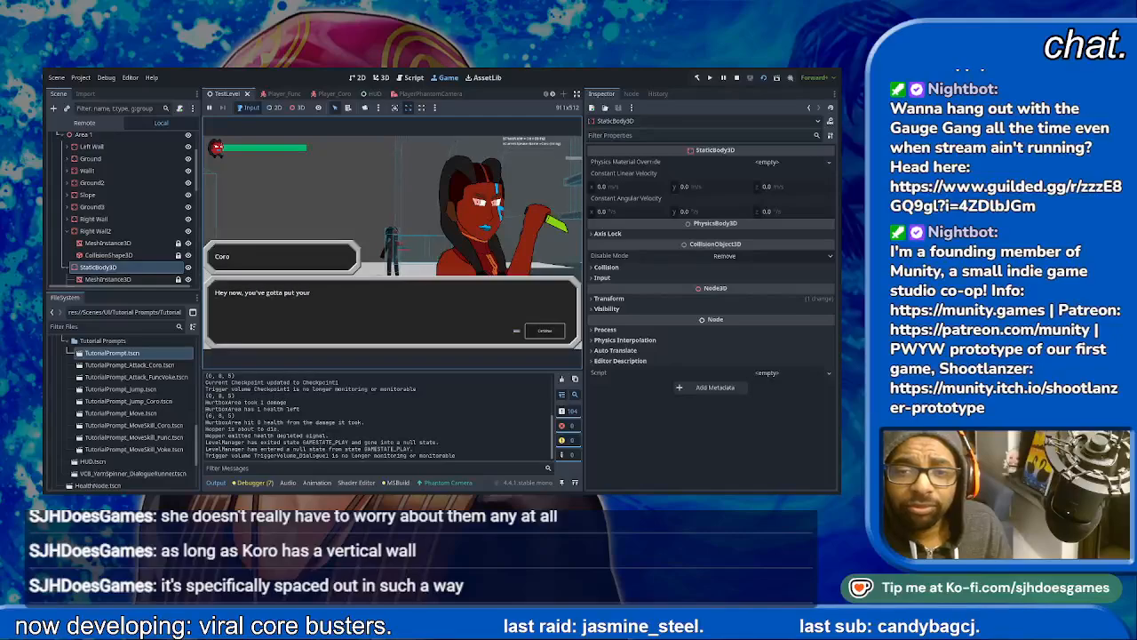
- Advance through the conversation between Coro and the announcer
key(space)
key(space)
key(space)
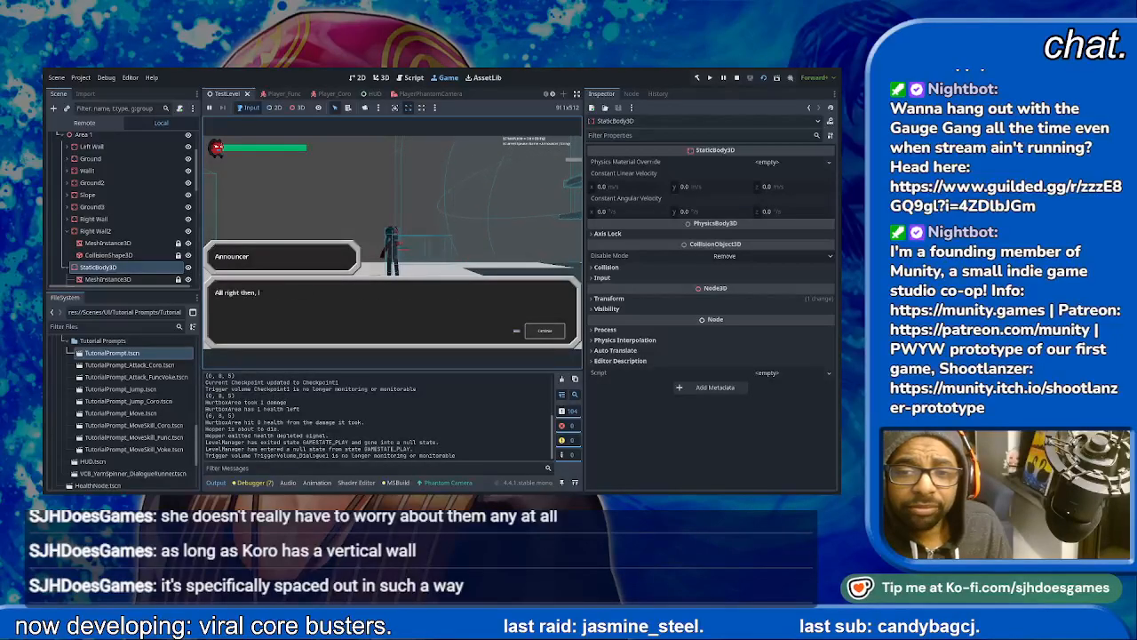
key(space)
- Playtest jumping at the flying enemy to defeat it, and continue under the overhanging wall
key(space)
key(d)
key(space)
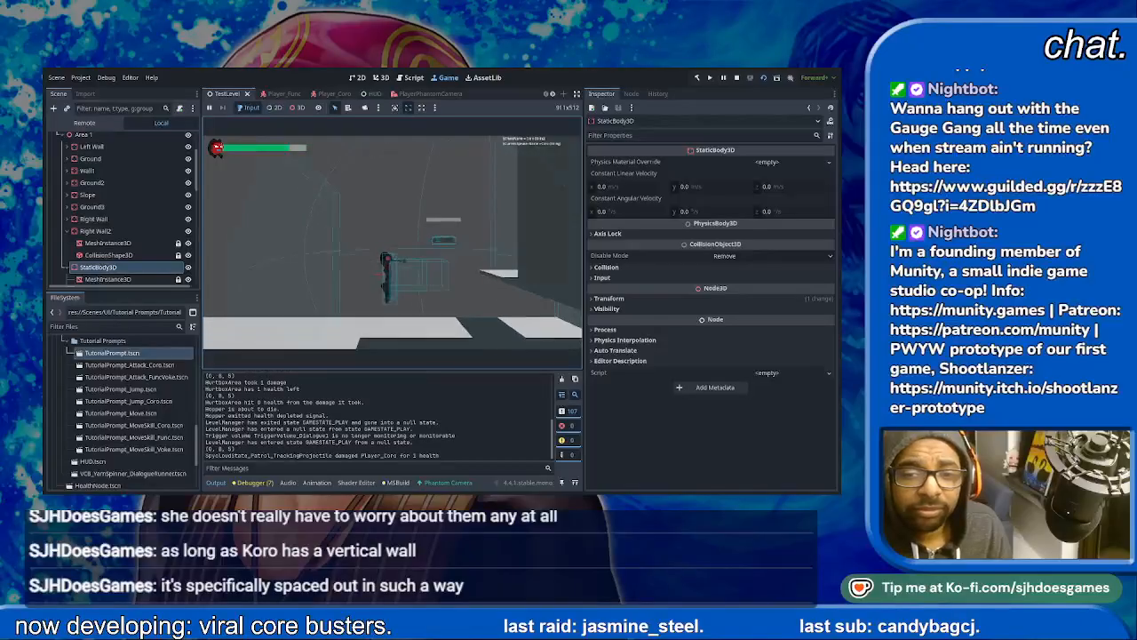
key(space)
key(space)
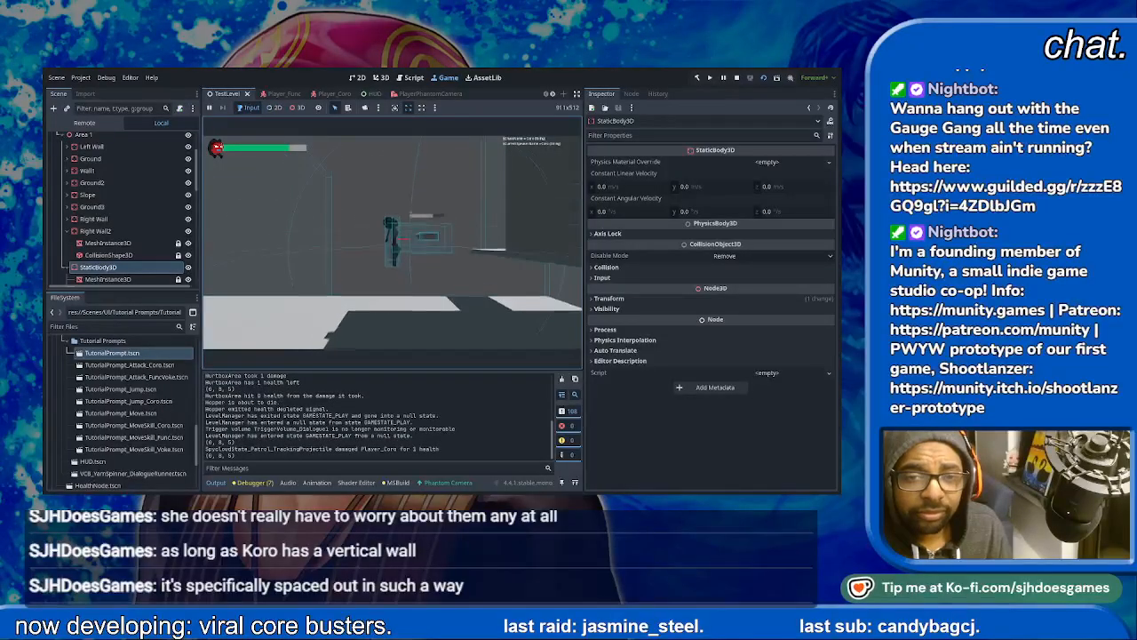
key(space)
key(space)
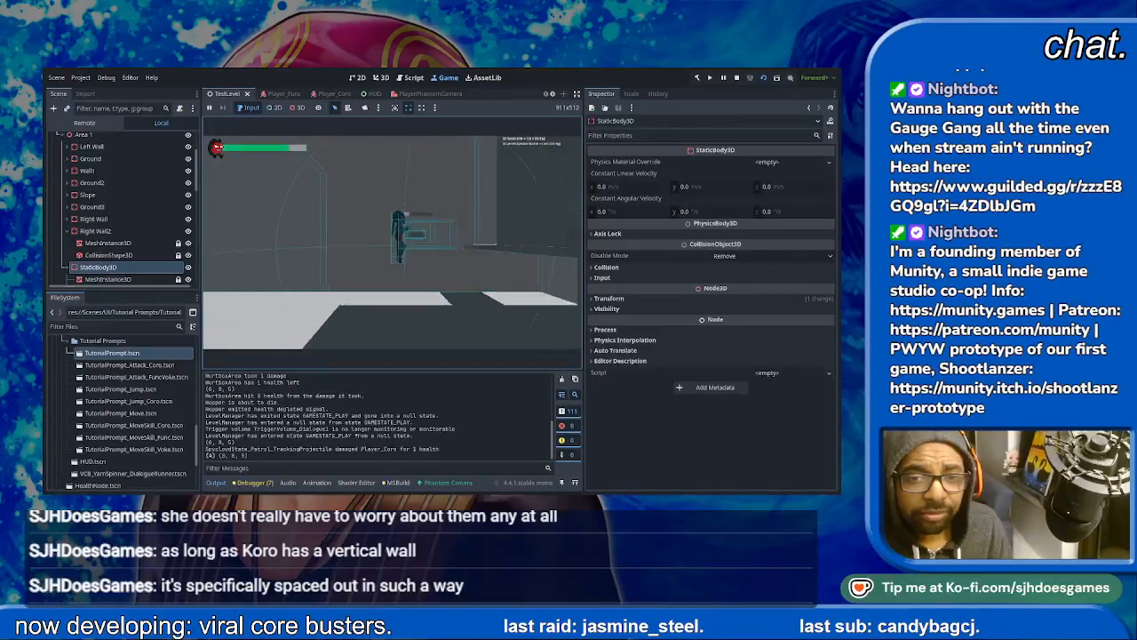
key(d)
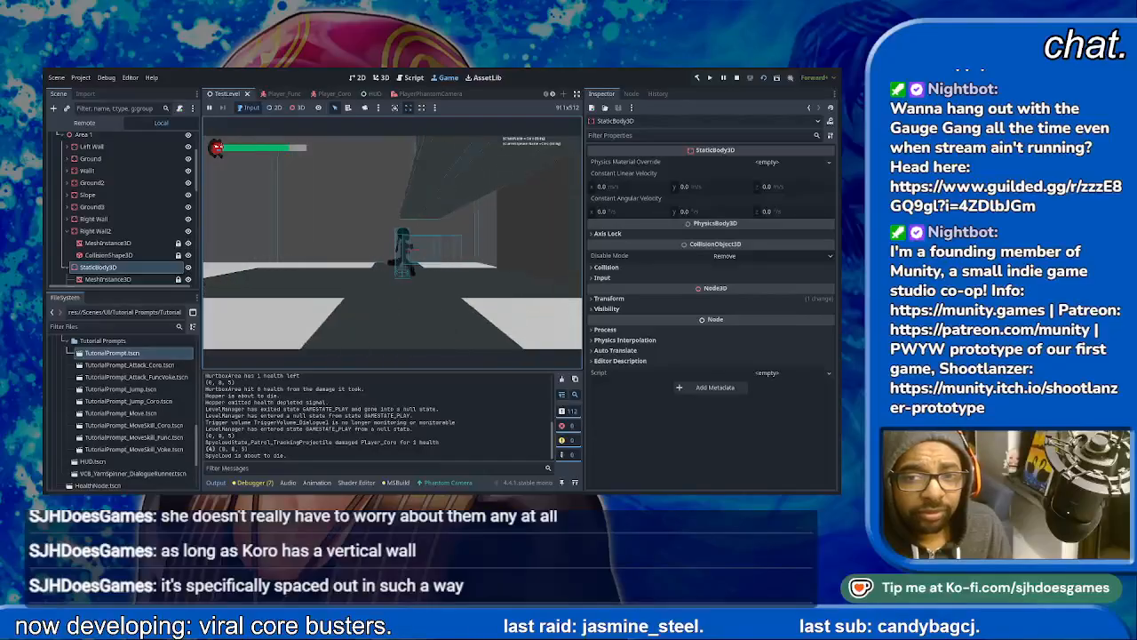
- Playtest climbing the tall vertical wall past the overhang with repeated wall jumps
key(space)
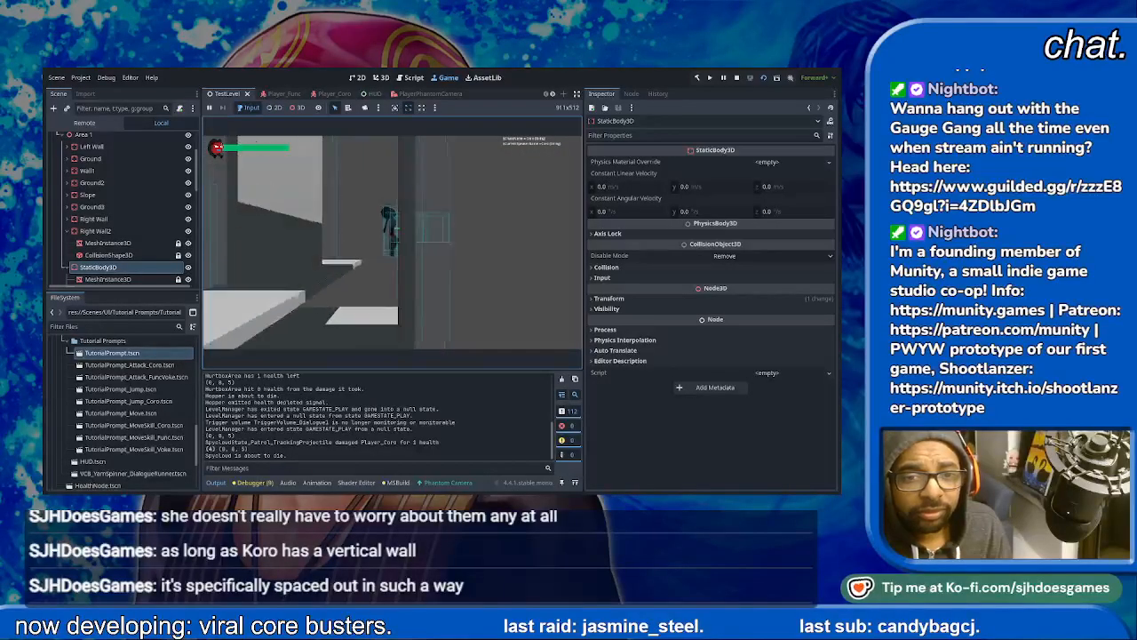
key(space)
key(space)
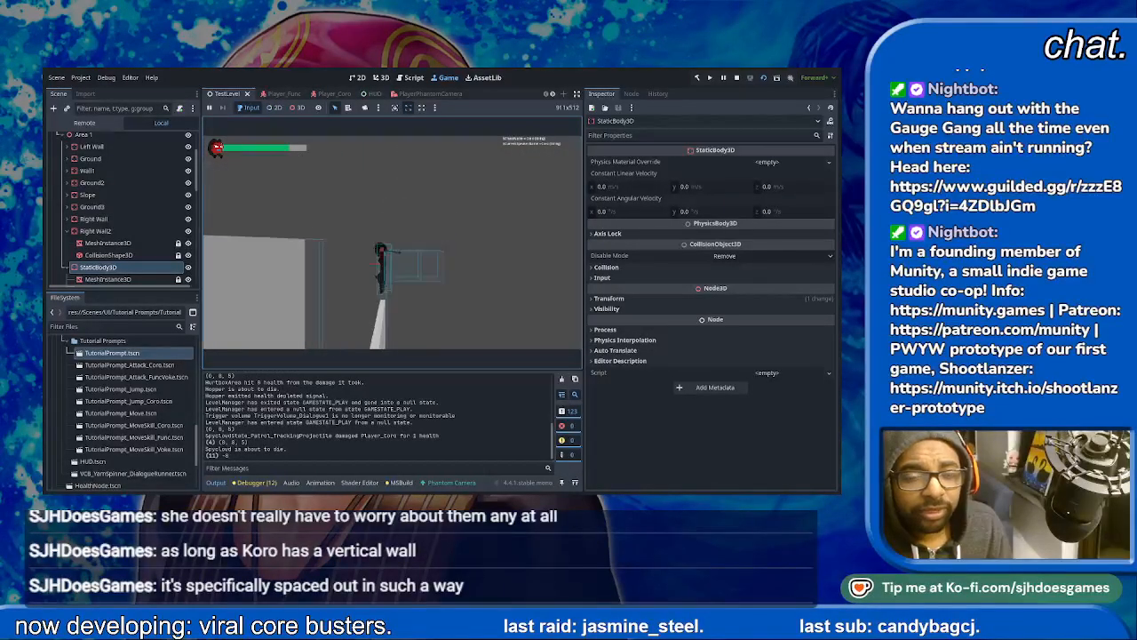
key(space)
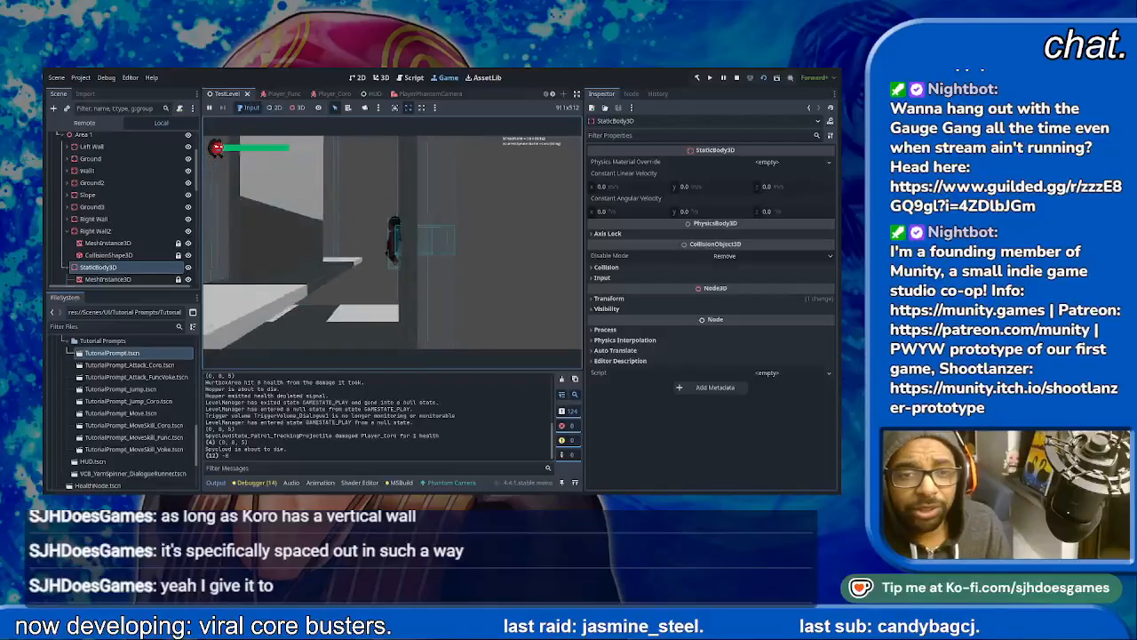
key(space)
key(space)
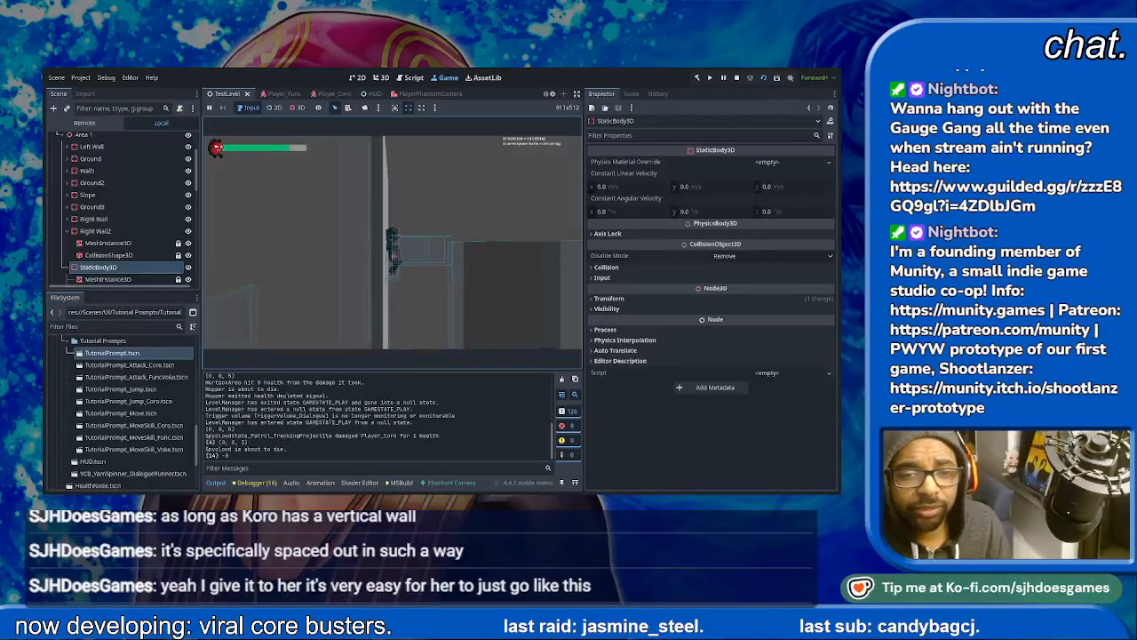
- Test moving and jumping away from the top of the tall wall, and stop the running scene
key(d)
key(space)
key(space)
key(space)
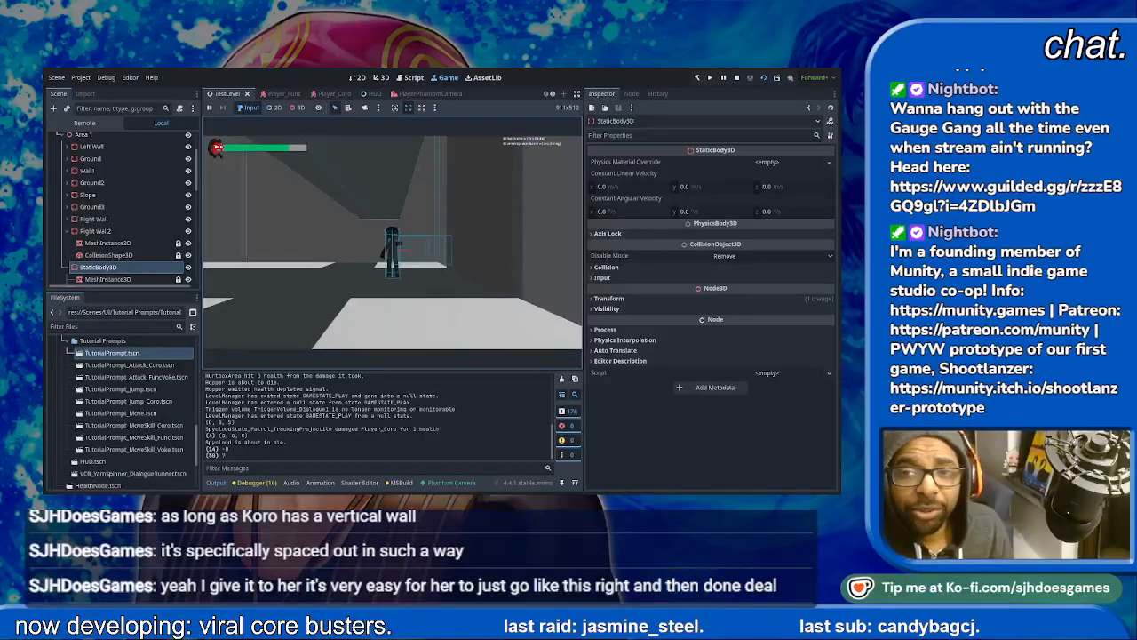
click(737, 77)
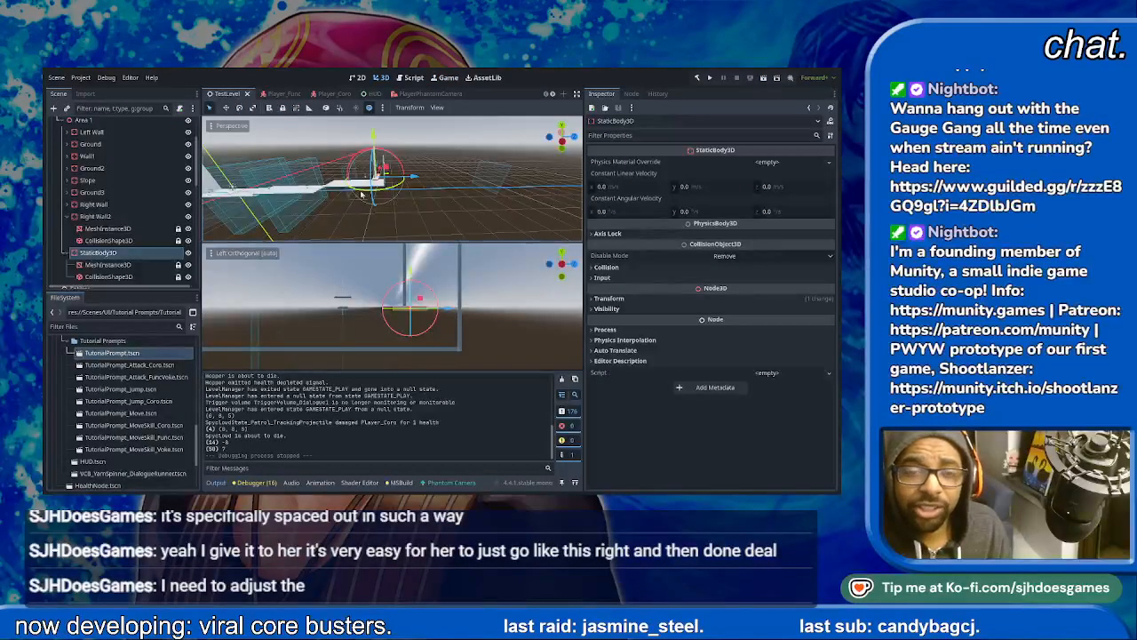
- Lower the StaticBody3D platform slightly so it sits directly beneath the vertical wall, and deselect it
scroll(475, 311, up, 3)
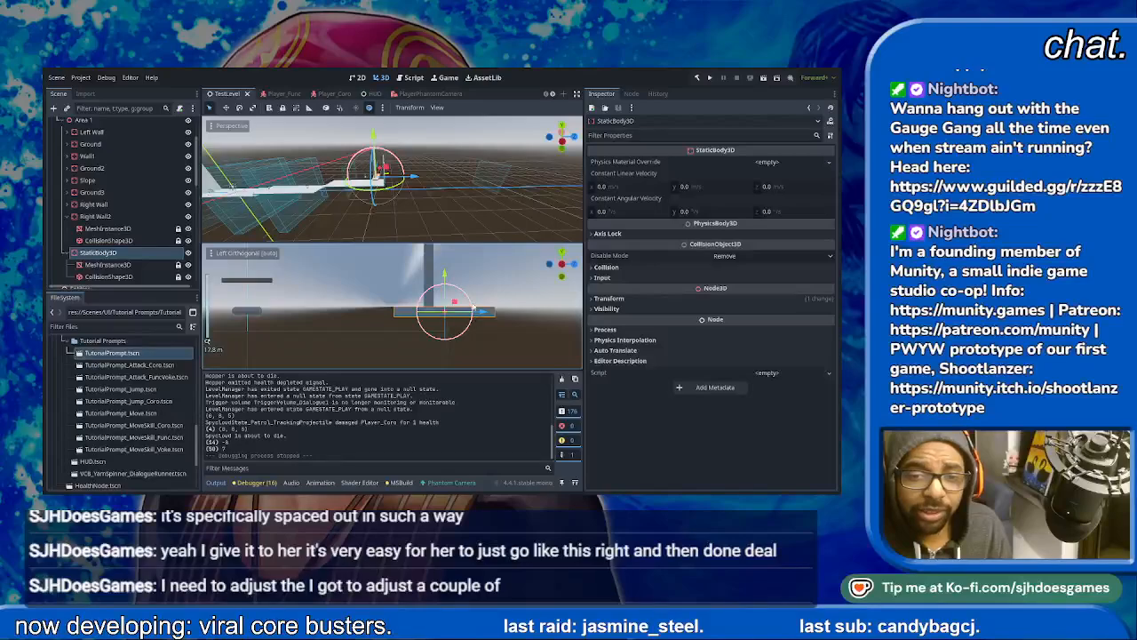
drag(445, 275, 446, 285)
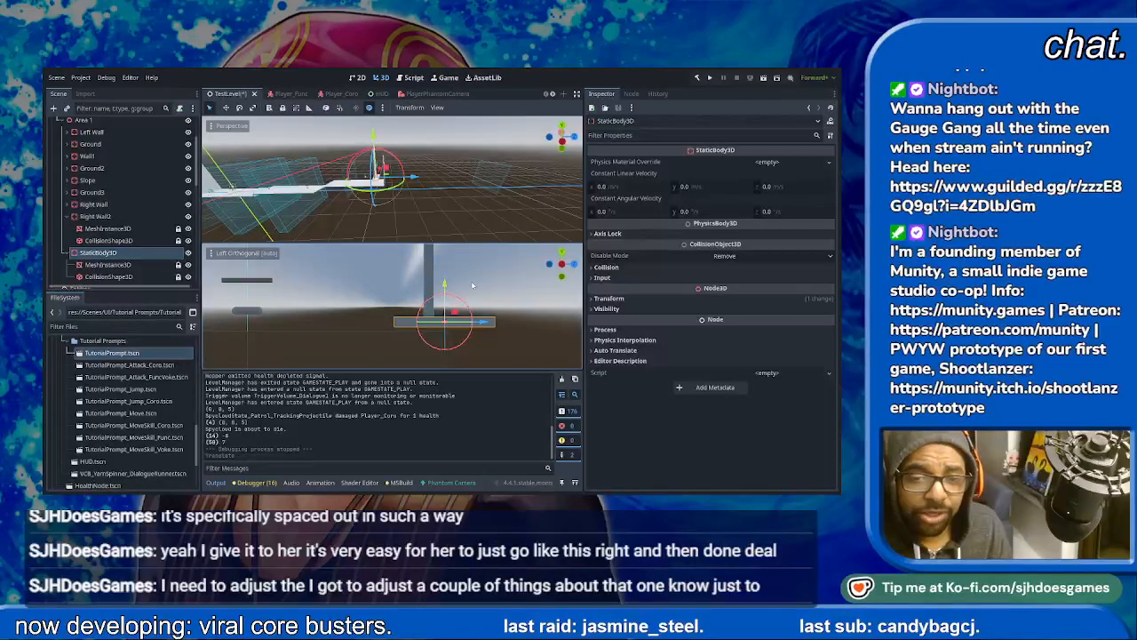
click(471, 327)
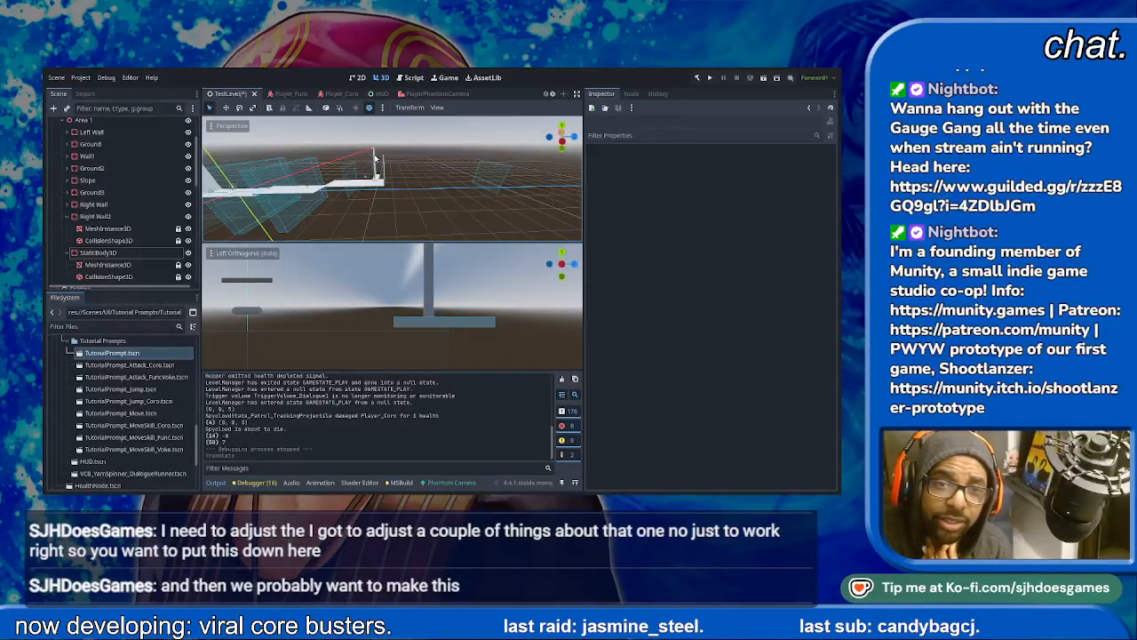
- Check the Right Wall's mesh size and set the X size of the StaticBody3D platform's mesh to 30 m
scroll(115, 213, down, 2)
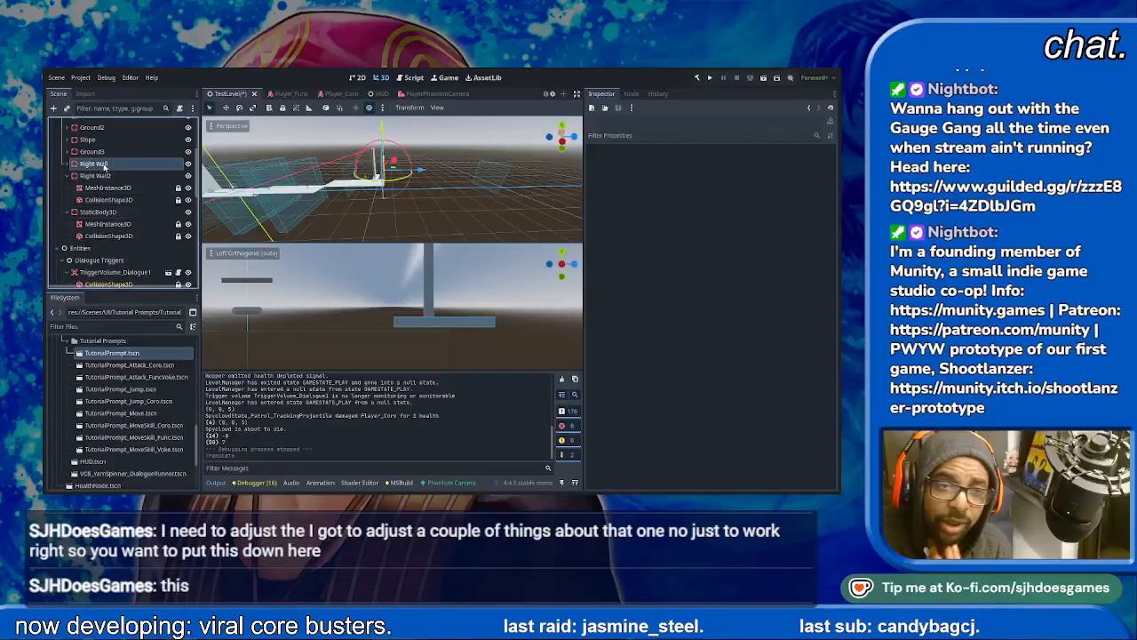
click(98, 163)
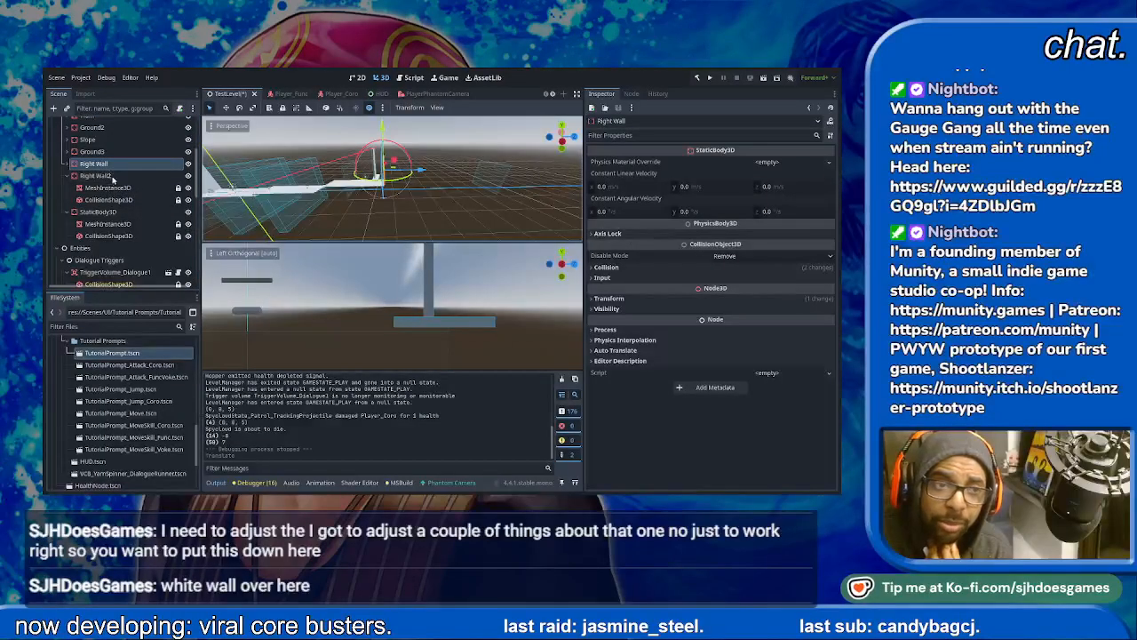
click(68, 164)
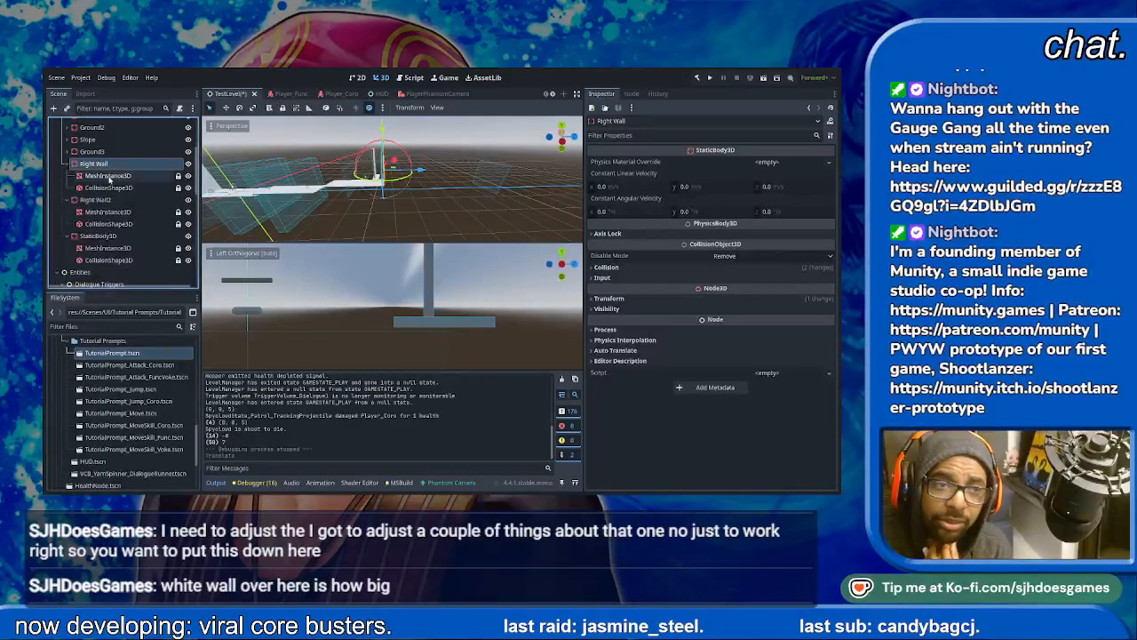
click(107, 176)
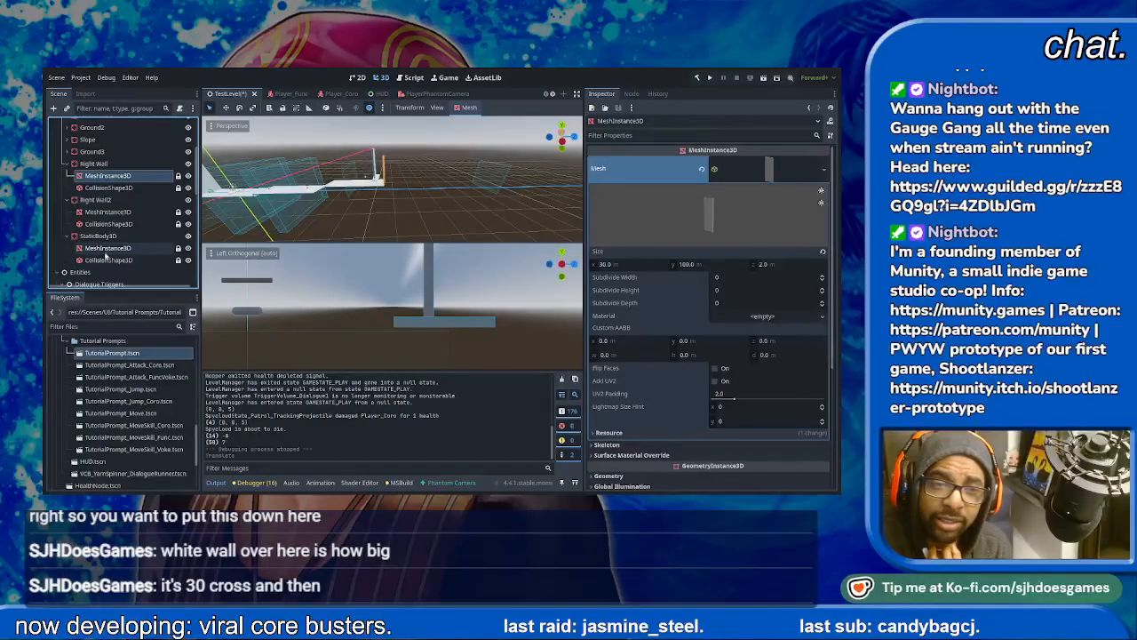
click(105, 250)
click(629, 264)
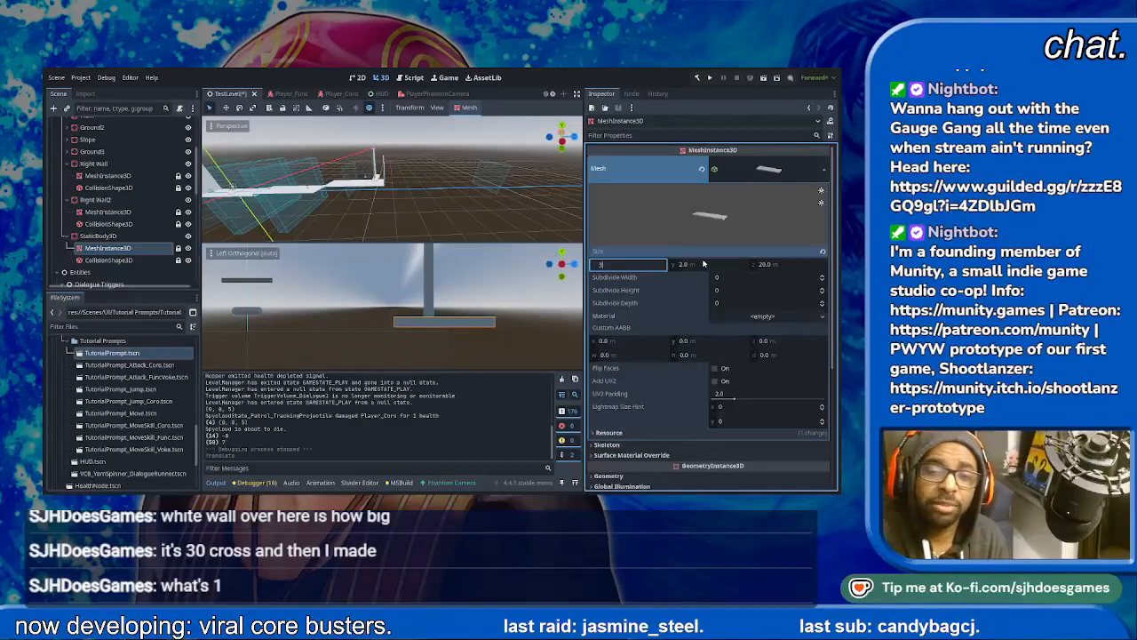
text(30)
key(Return)
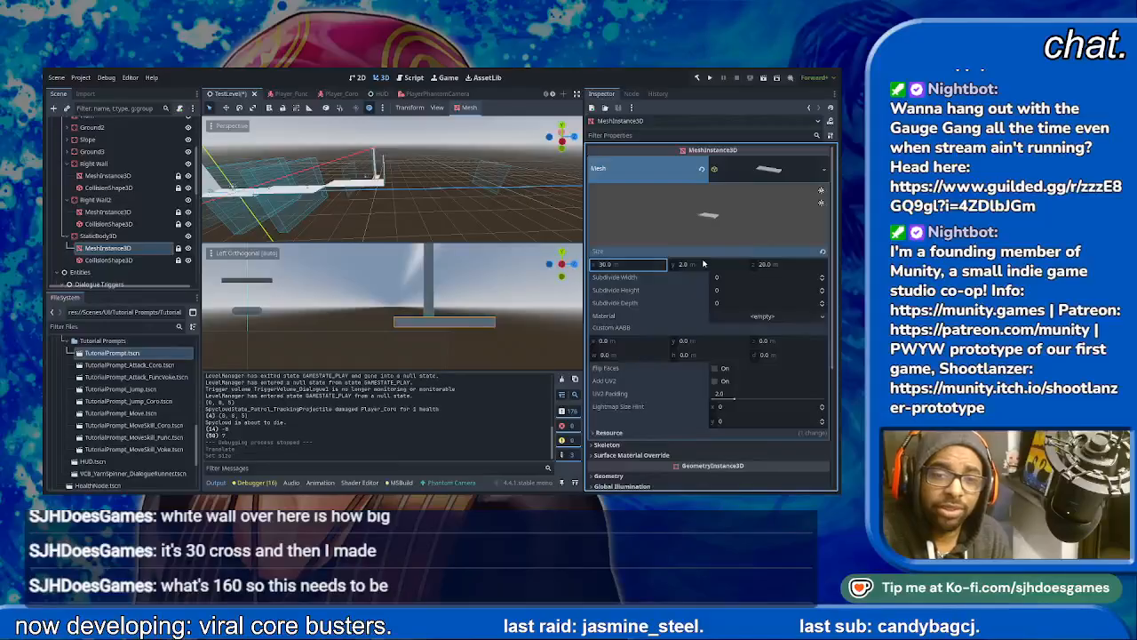
- Set the X size of the StaticBody3D platform's collision box shape to 30 m
click(108, 260)
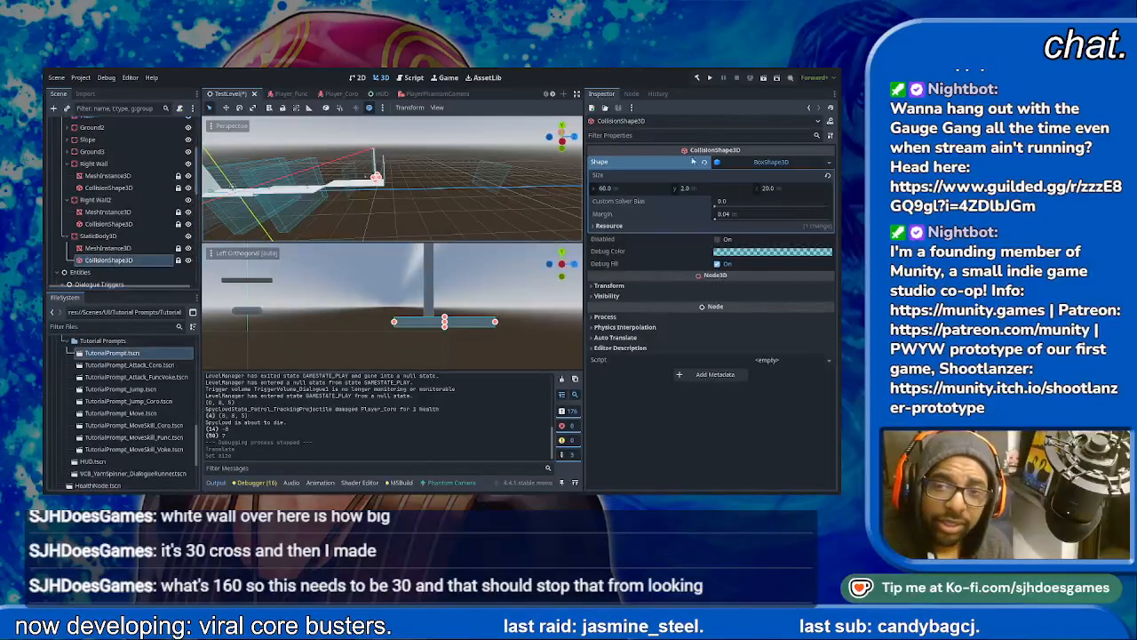
click(631, 183)
text(30)
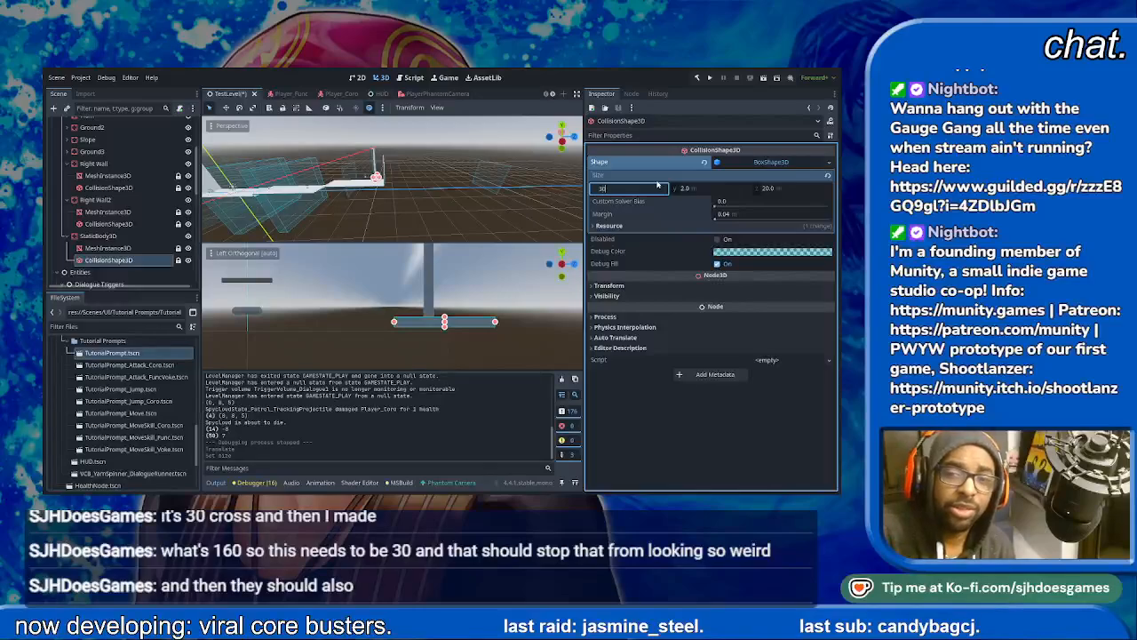
- Check Right Wall2's collision layer, put the StaticBody3D platform on collision layer 2 only, and save the scene
click(97, 236)
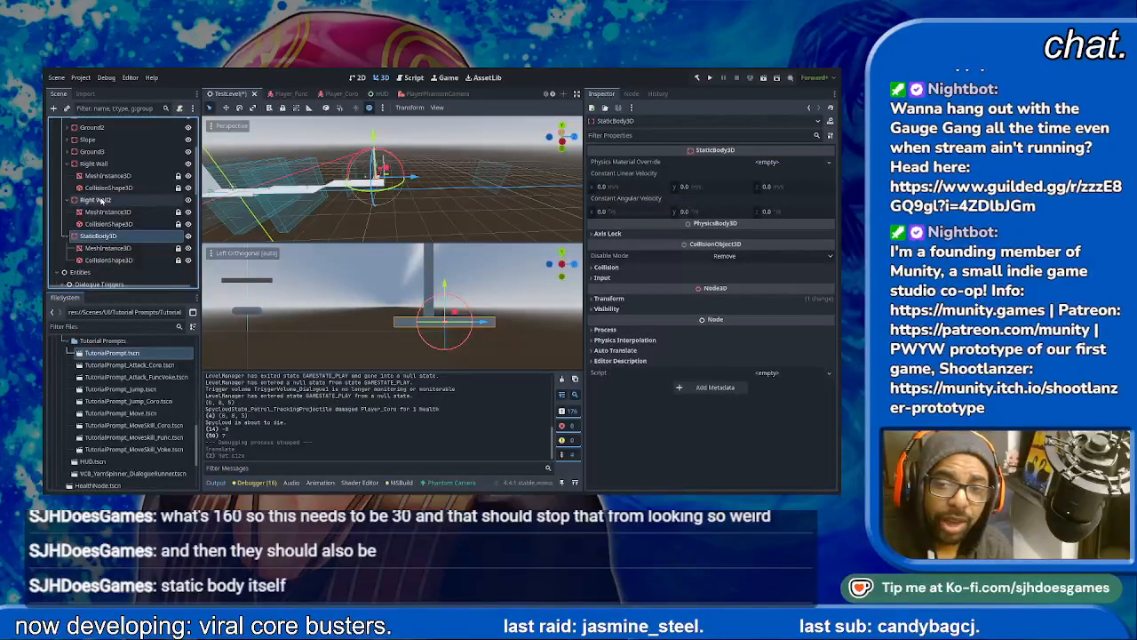
click(100, 201)
click(622, 268)
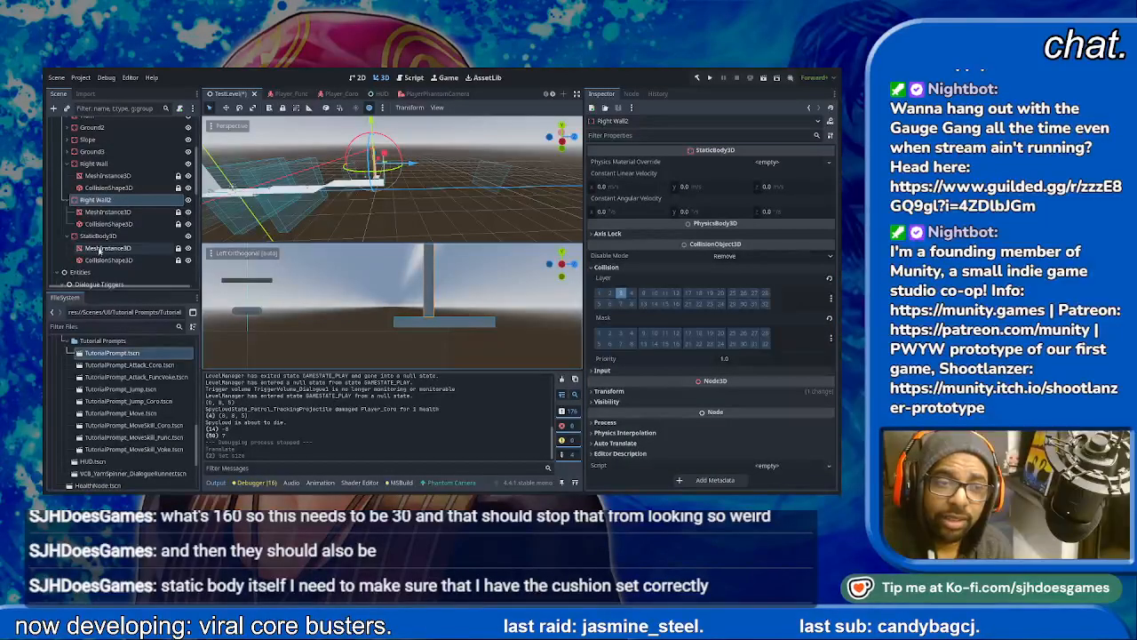
click(98, 235)
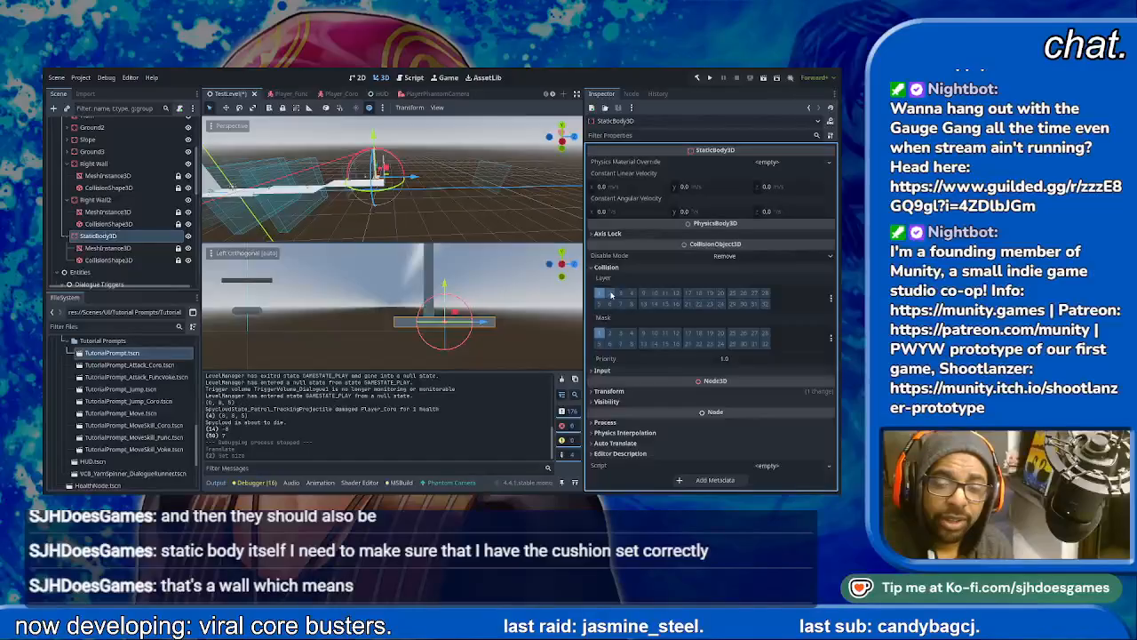
click(612, 294)
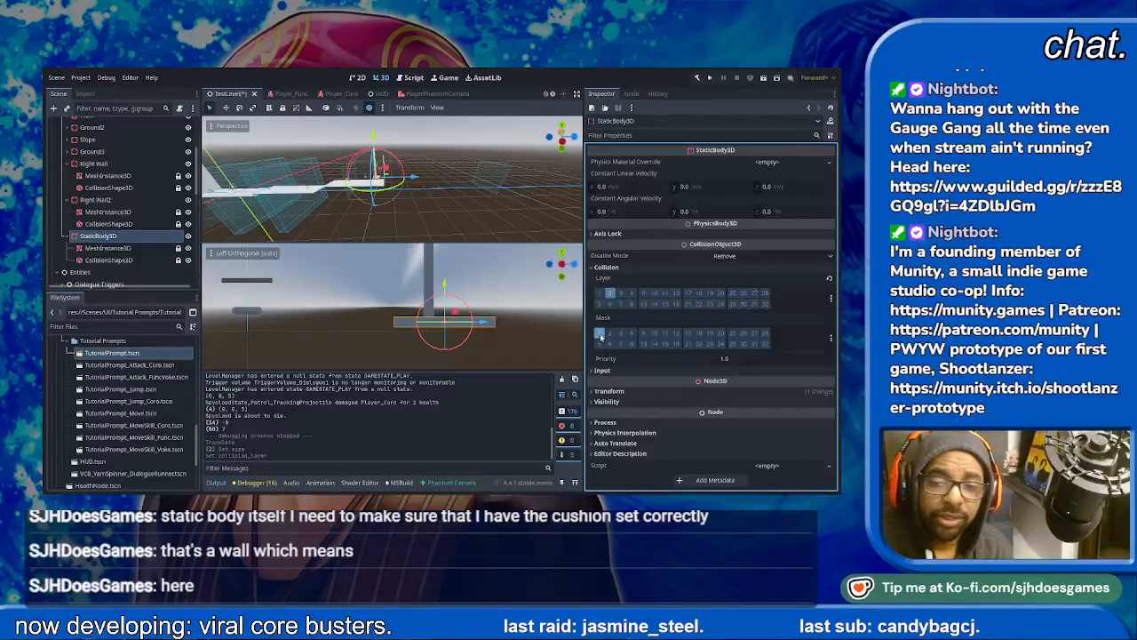
key(ctrl+s)
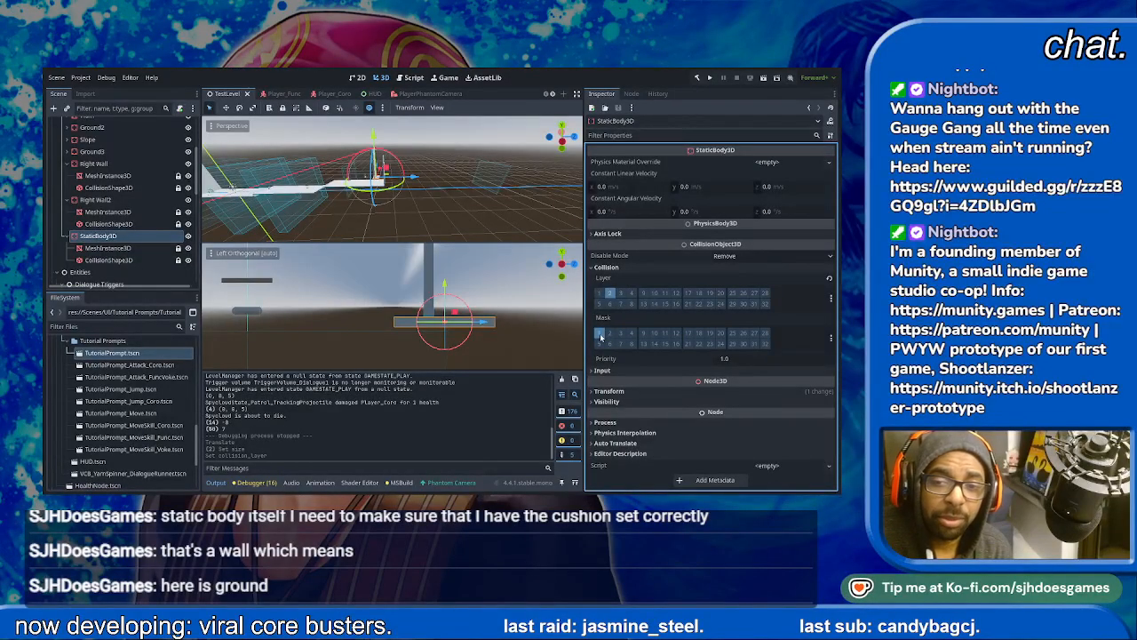
- Run the current scene, dismiss the opening dialogue, and play through the level up to and past the second announcer dialogue
click(762, 79)
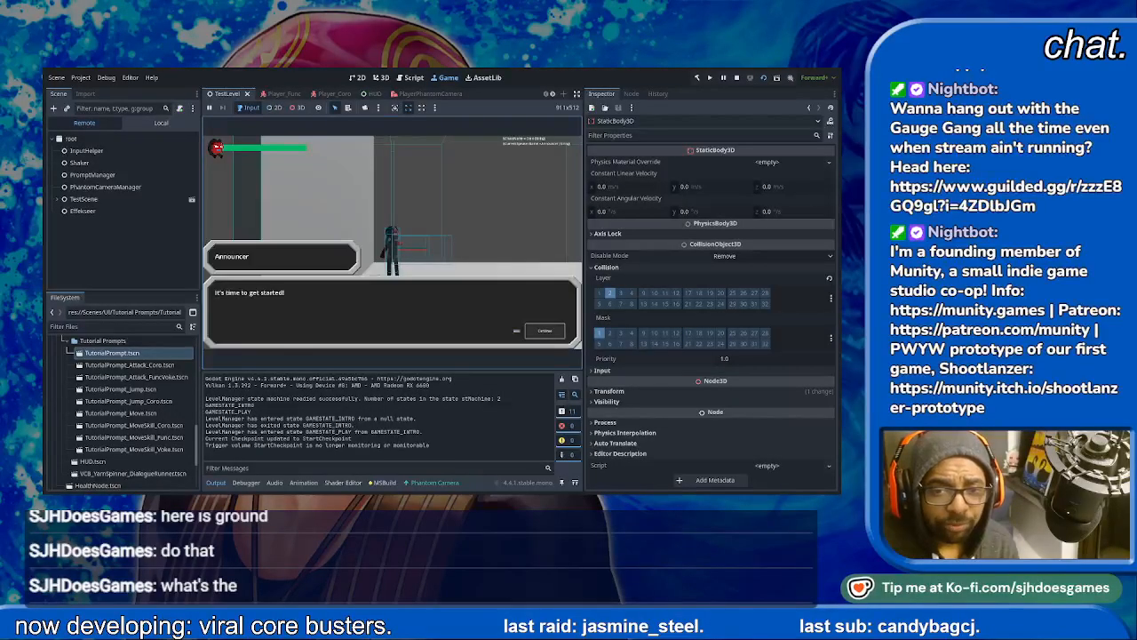
key(Return)
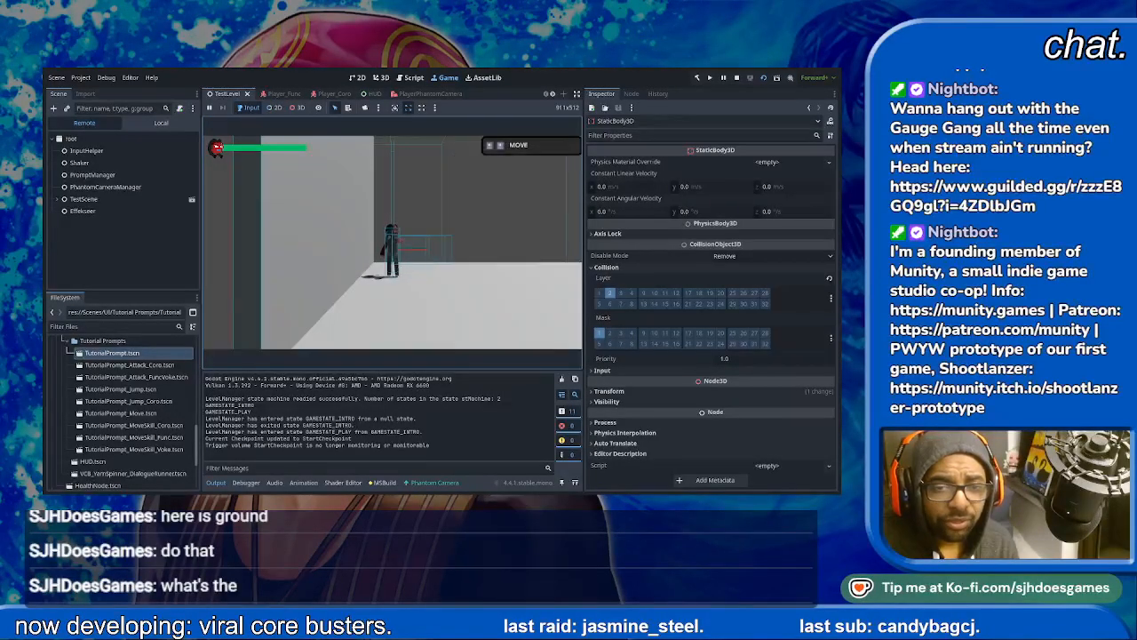
key(d)
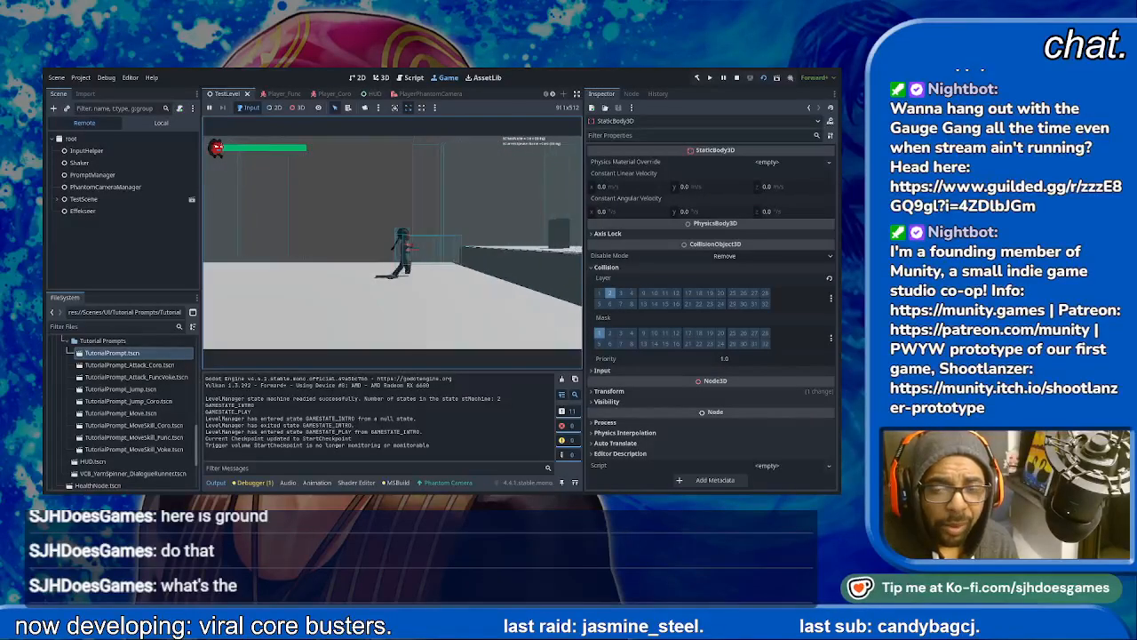
key(space)
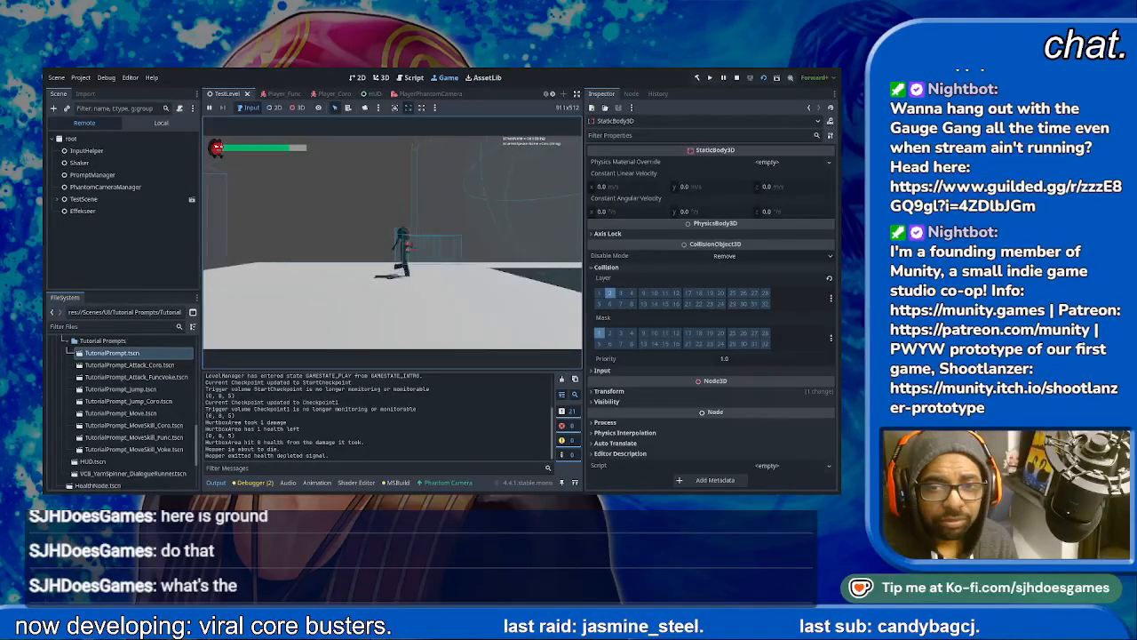
key(space)
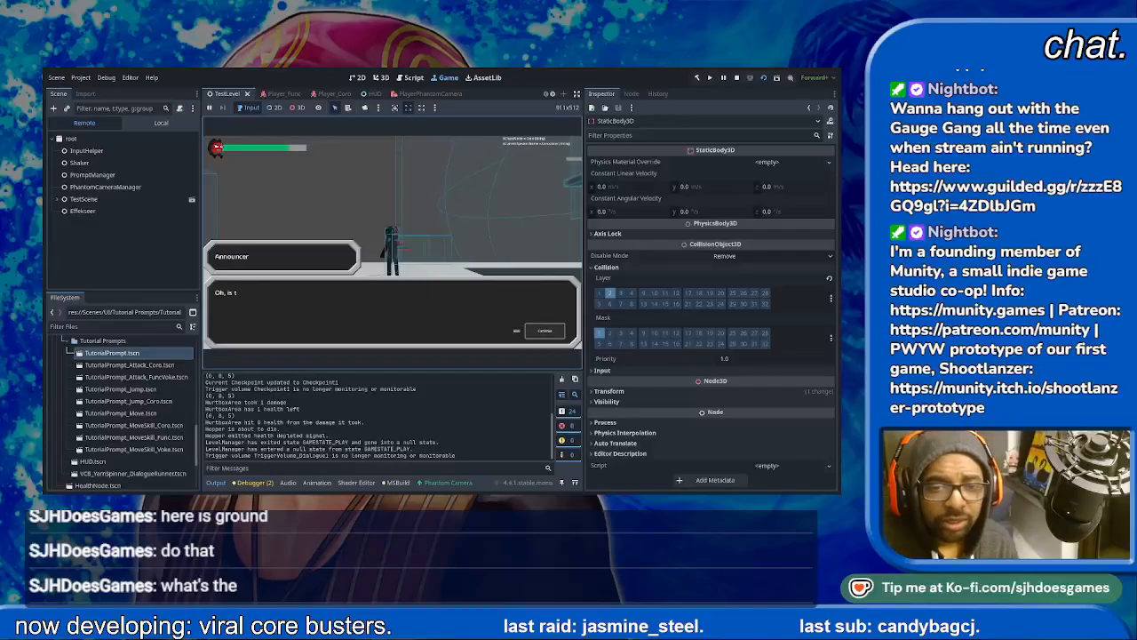
key(space)
key(space)
key(space)
key(space)
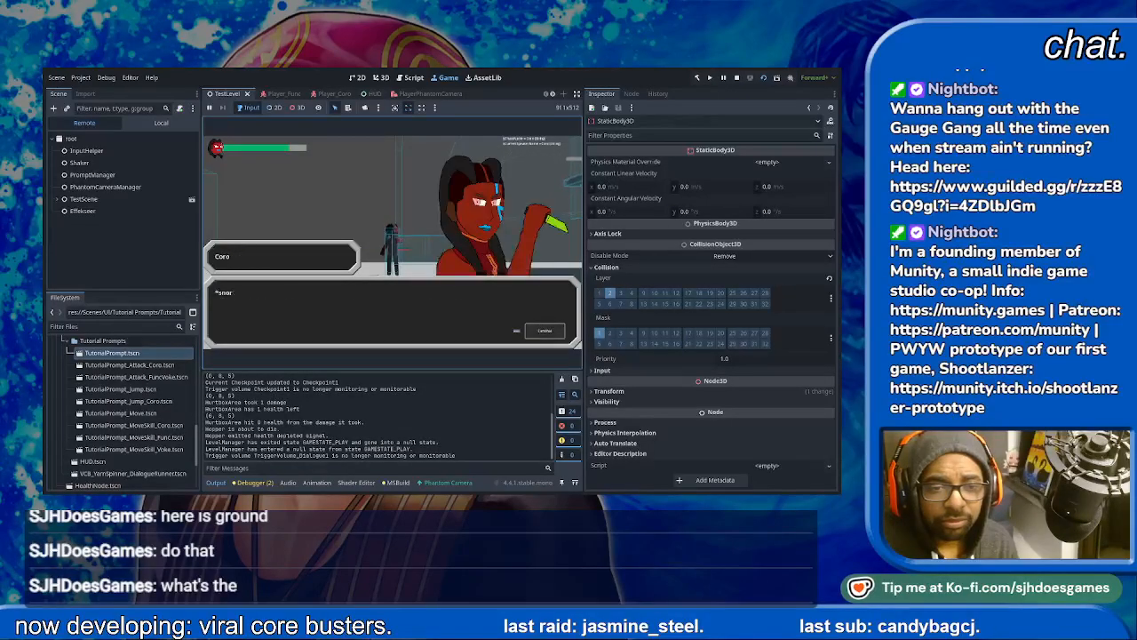
- Playtest jumping past the flying enemy and up the vertical wall section around the resized platform, and stop the running scene
key(d)
key(space)
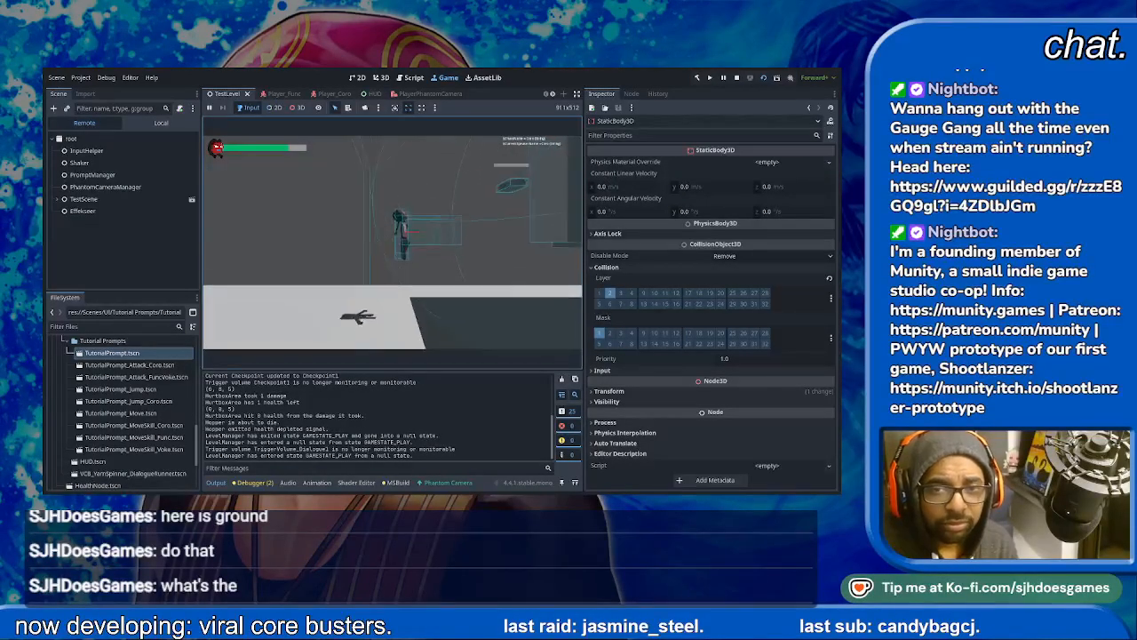
key(d)
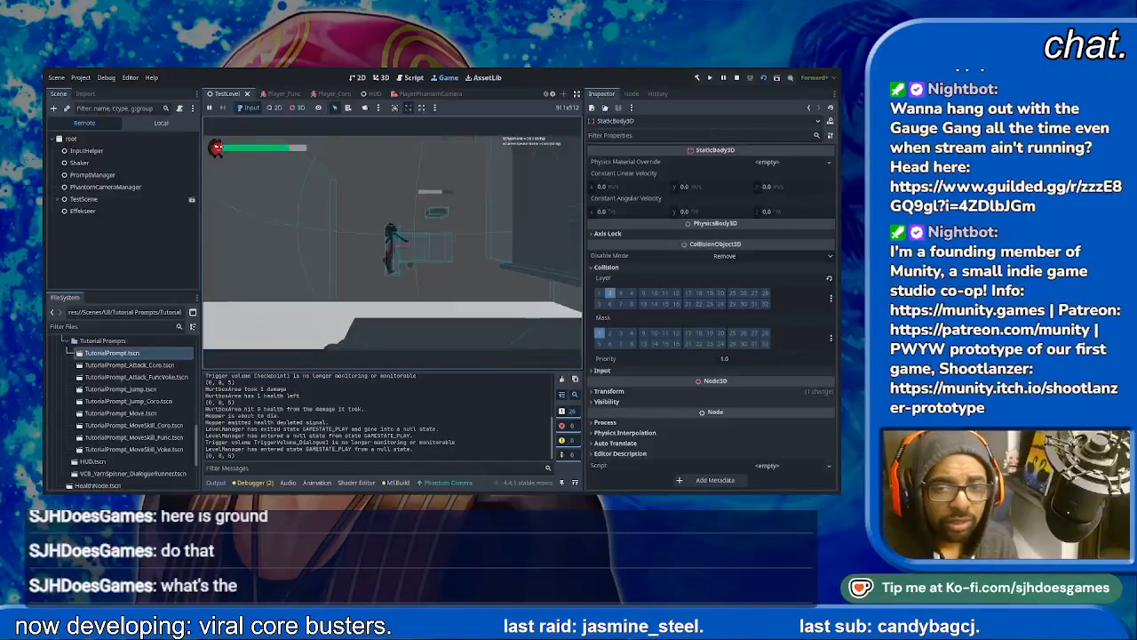
key(space)
key(d)
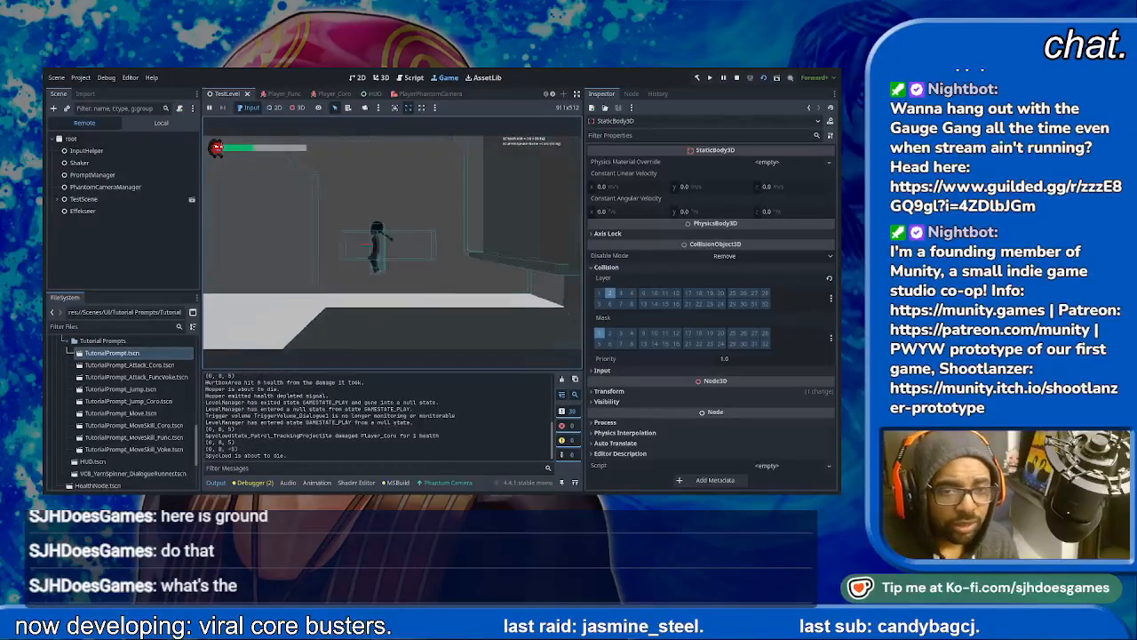
key(d)
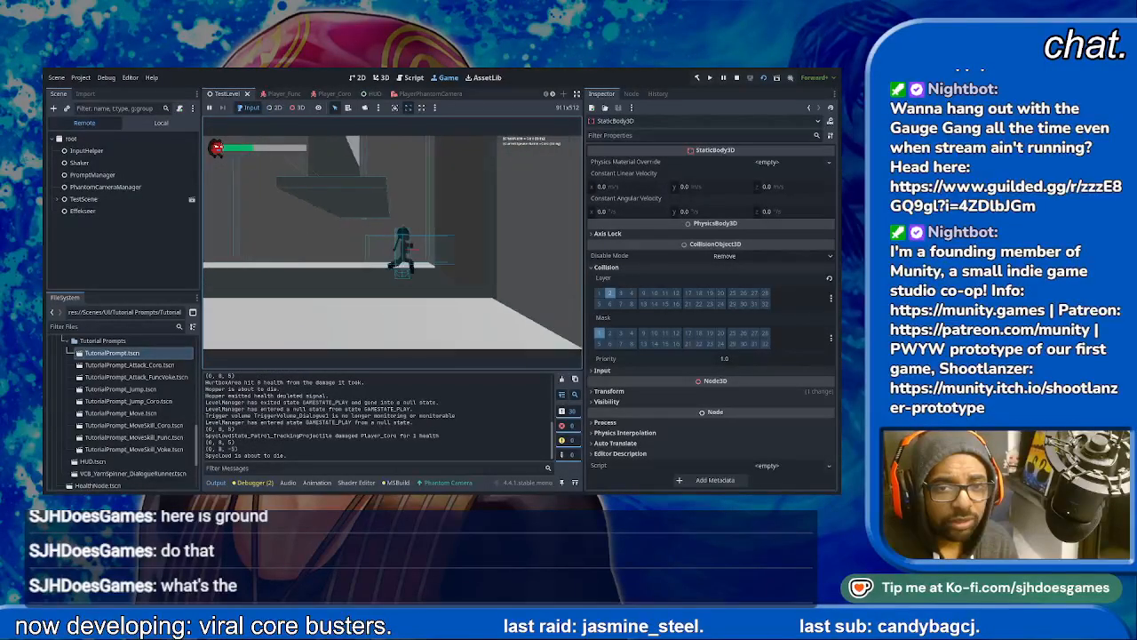
key(space)
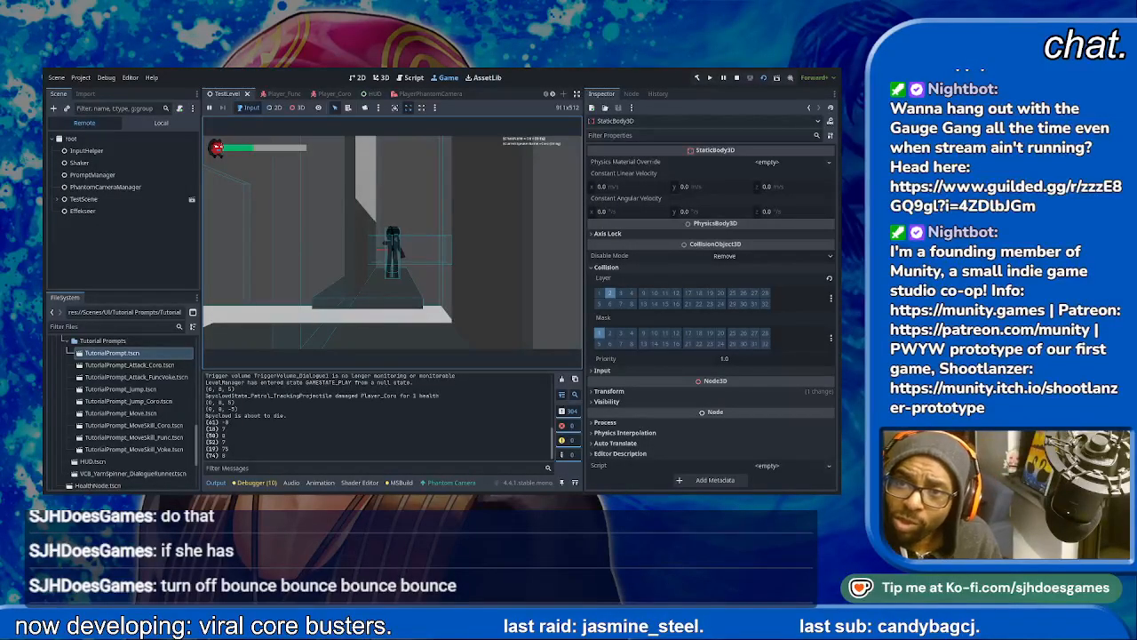
key(F8)
- Collapse the Terrain and Entities branches of the scene tree and set the LevelManager's Character To Load to Func
scroll(95, 158, up, 7)
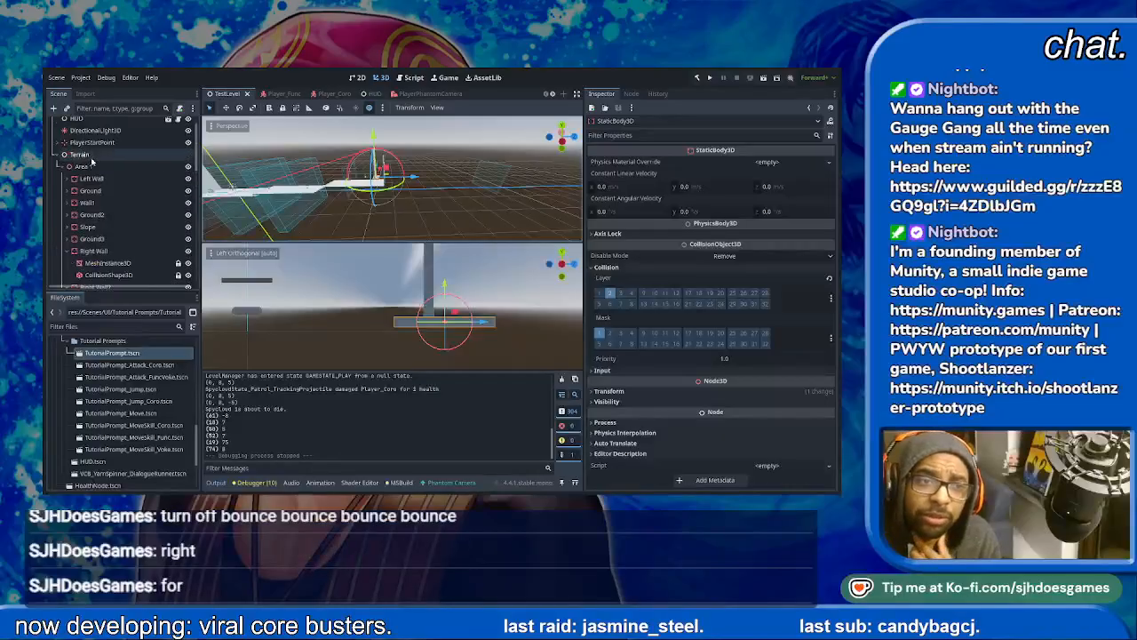
click(96, 125)
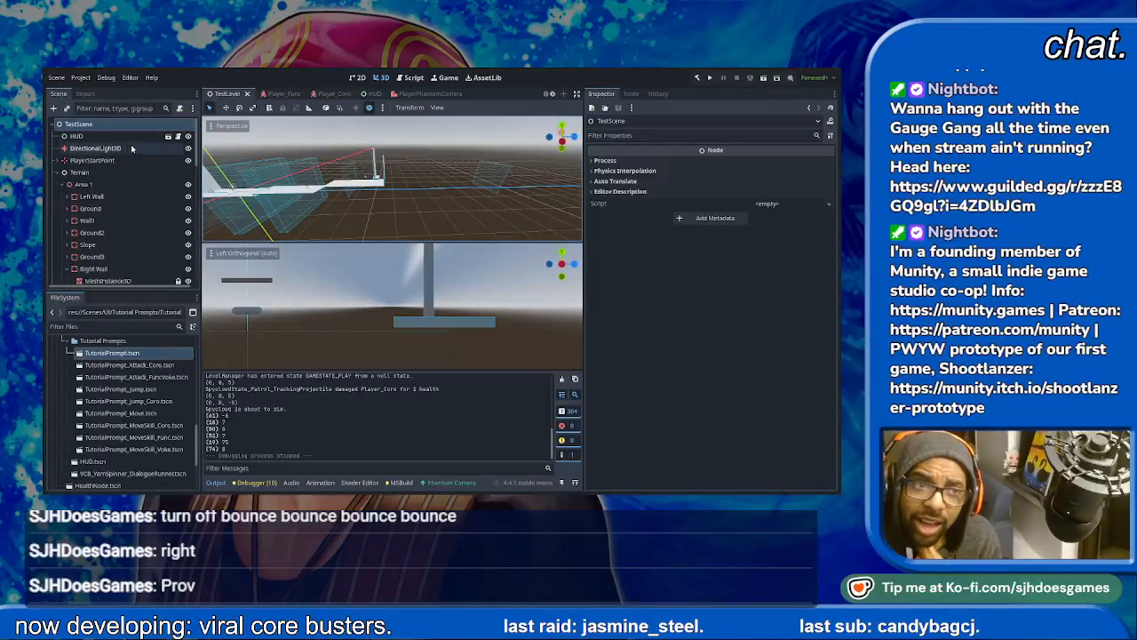
click(58, 172)
click(63, 184)
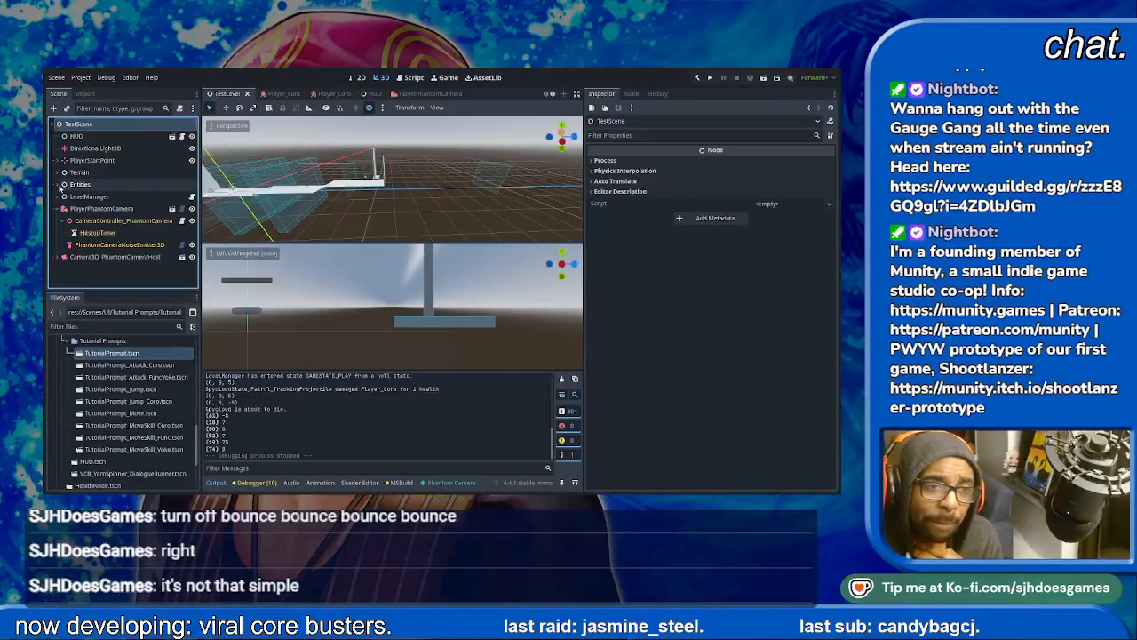
click(90, 197)
click(736, 174)
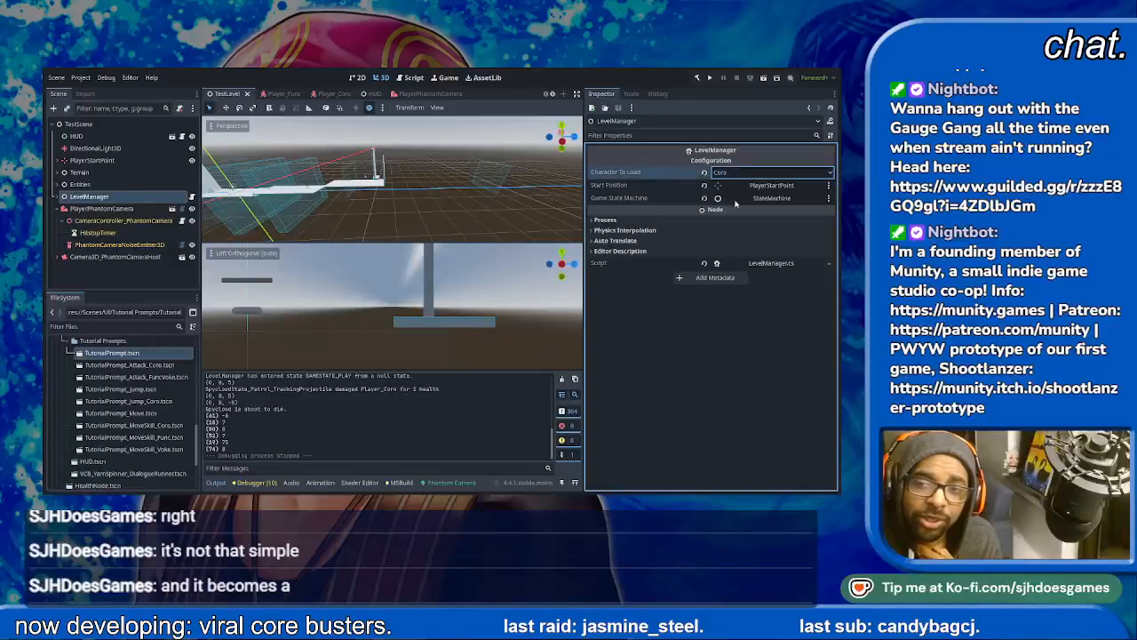
text(Func)
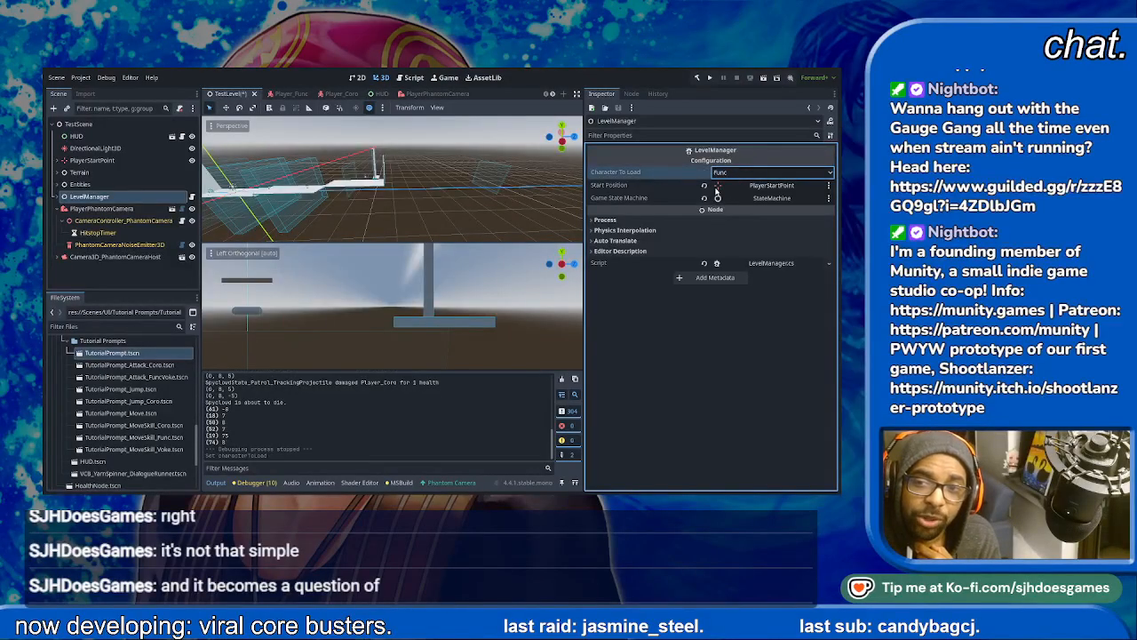
- Run the current scene as Func, dismiss the opening dialogue, and run and jump ahead to the first ground enemy
click(763, 78)
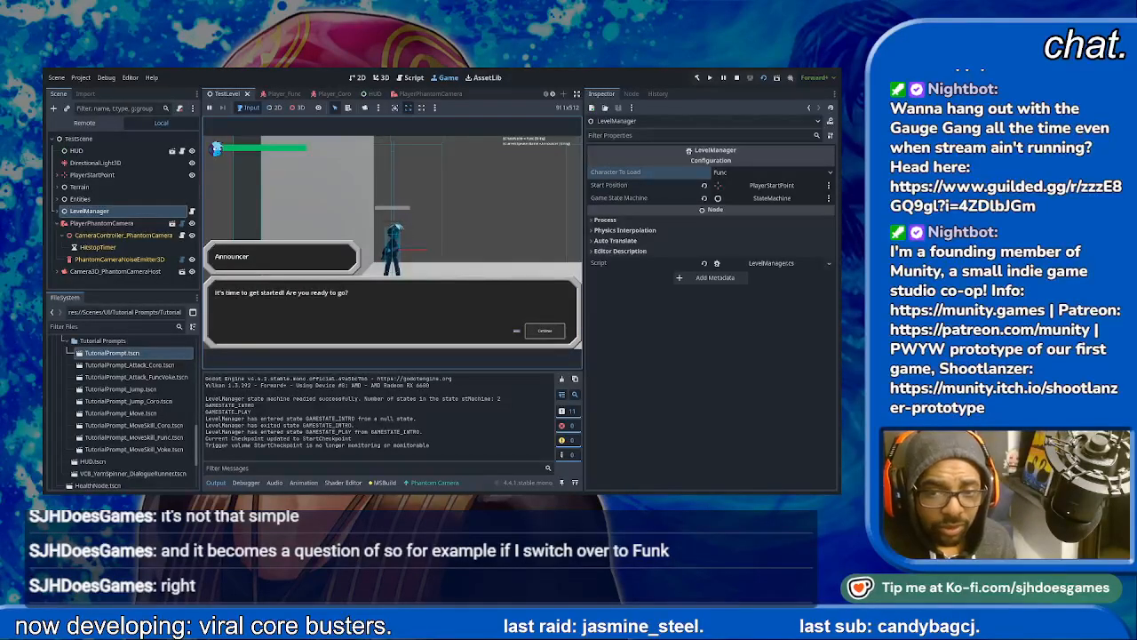
key(space)
key(space)
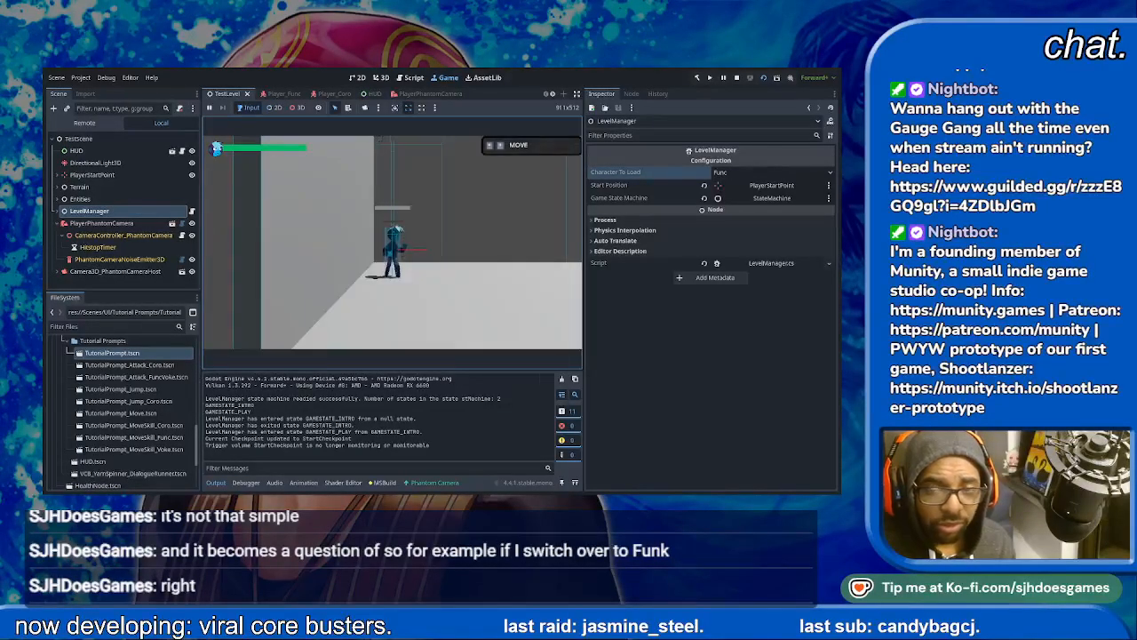
key(d)
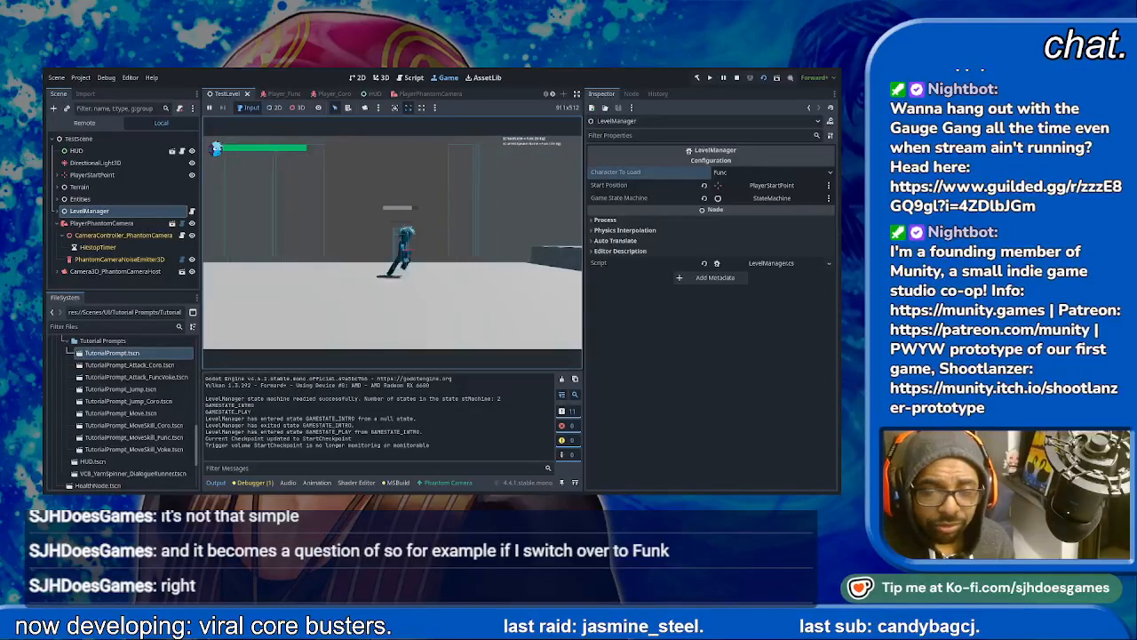
key(space)
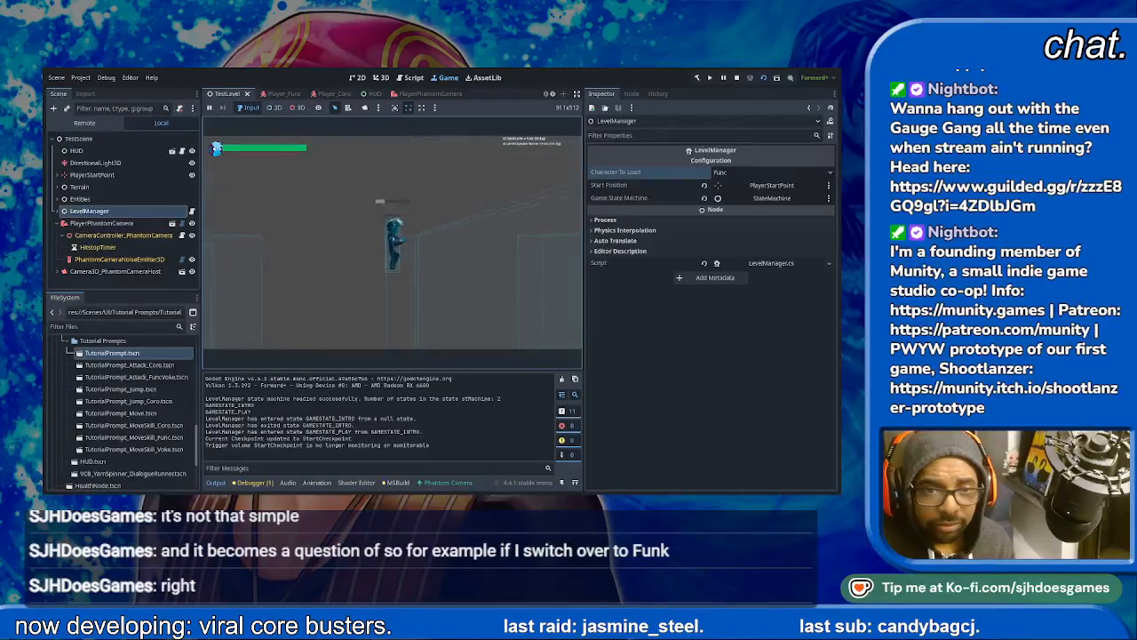
key(d)
key(space)
key(d)
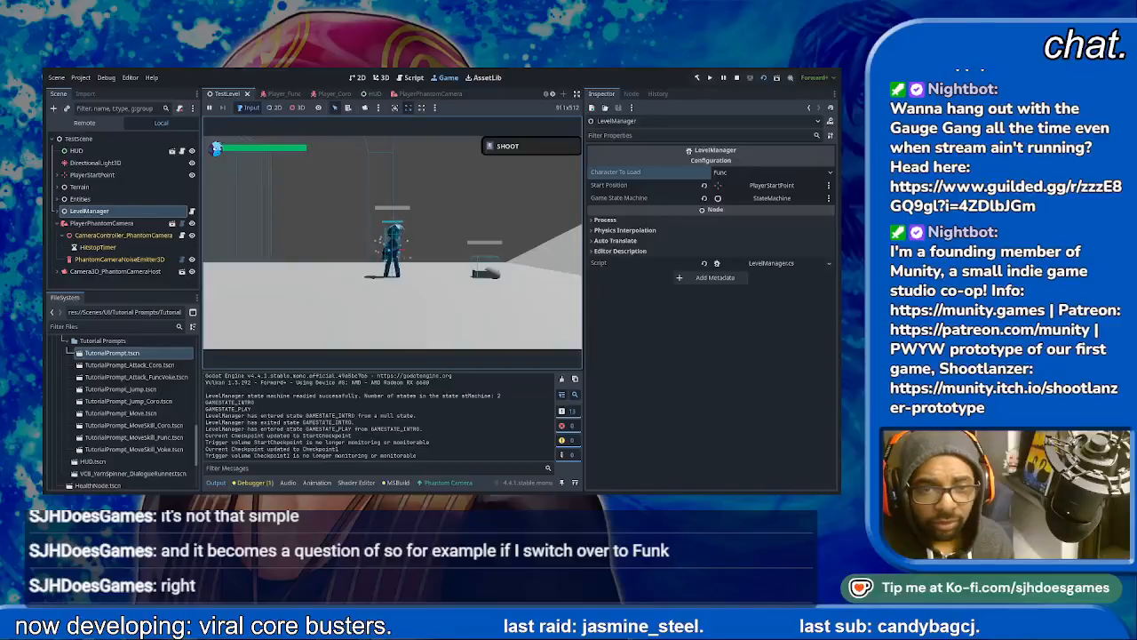
- Test Func's shooting attack by firing at the Hopper enemy before the slope until it is defeated
key(j)
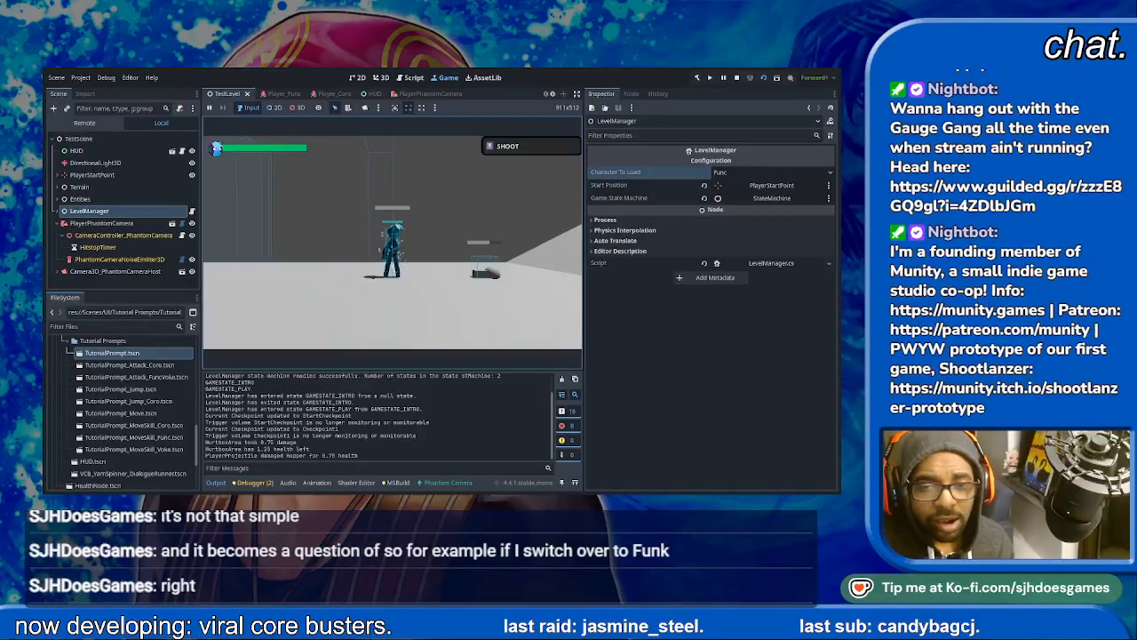
key(j)
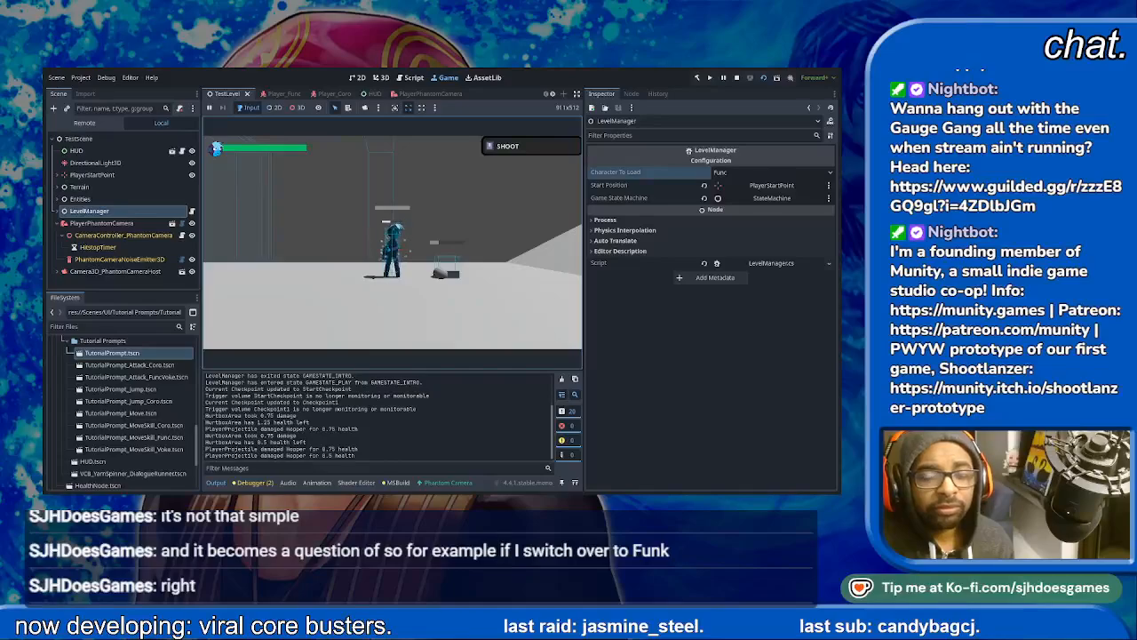
key(j)
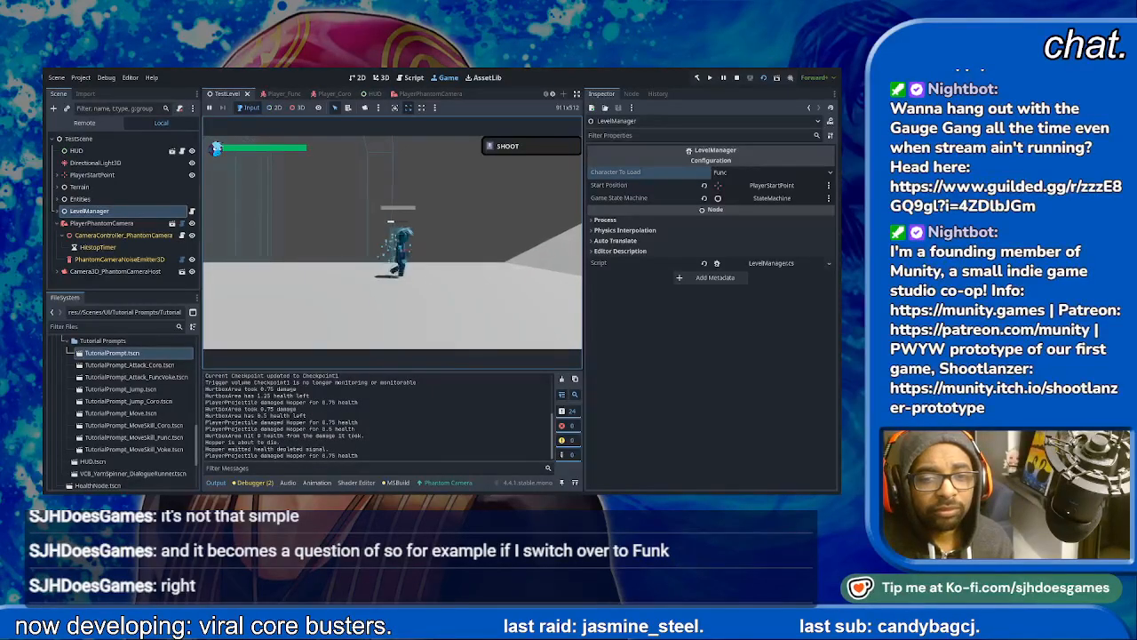
- Move Func up the slope and along the upper ground to trigger the character dialogue
key(d)
key(space)
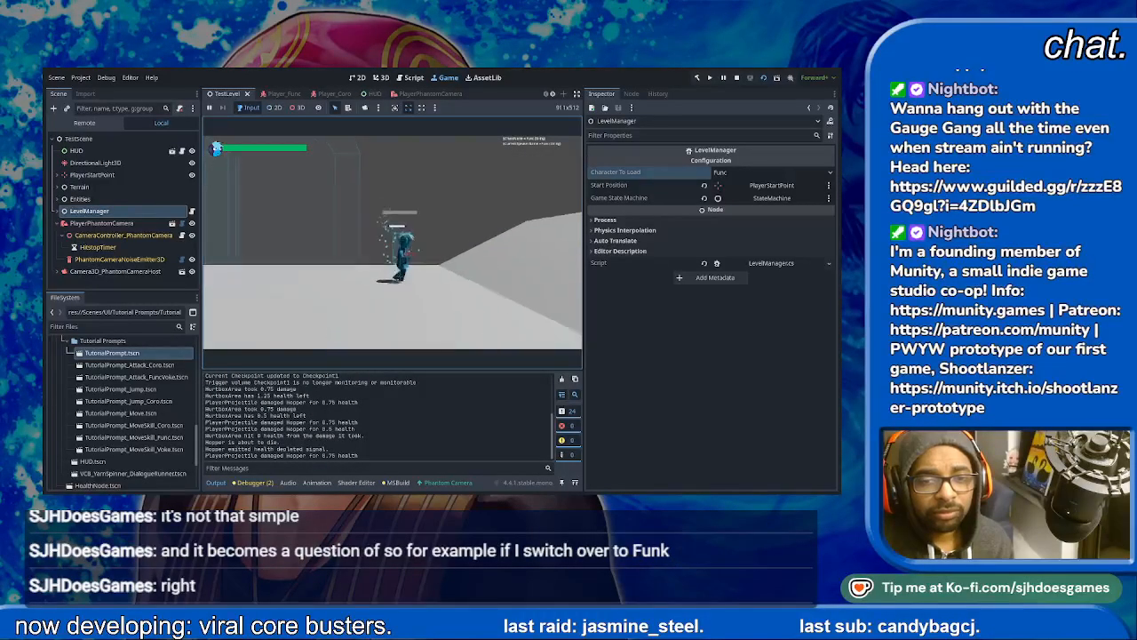
key(d)
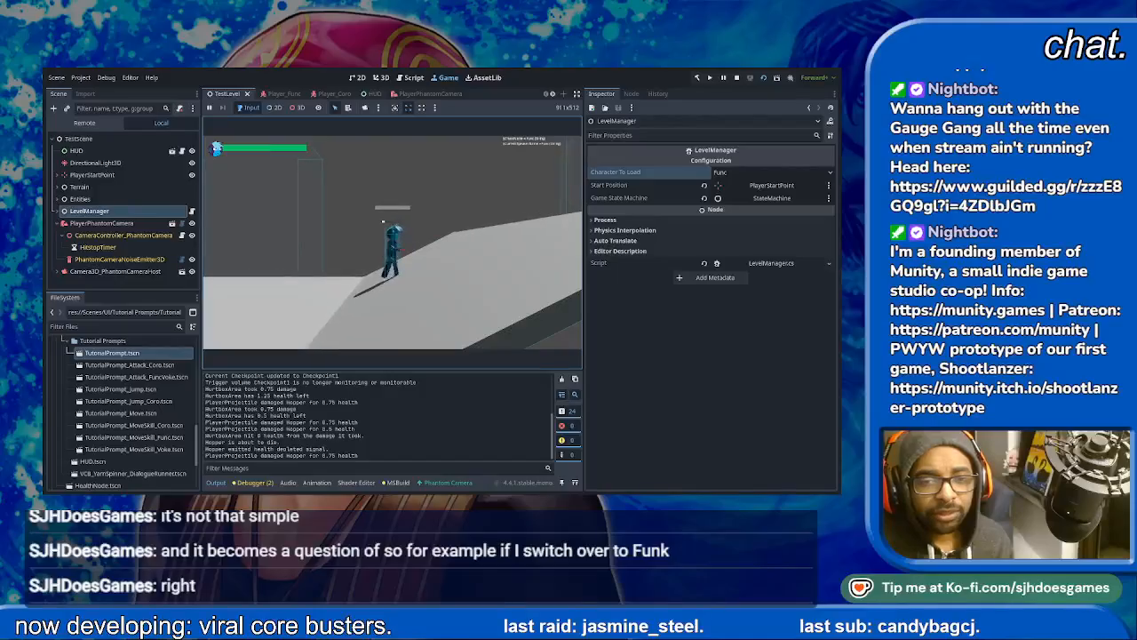
key(d)
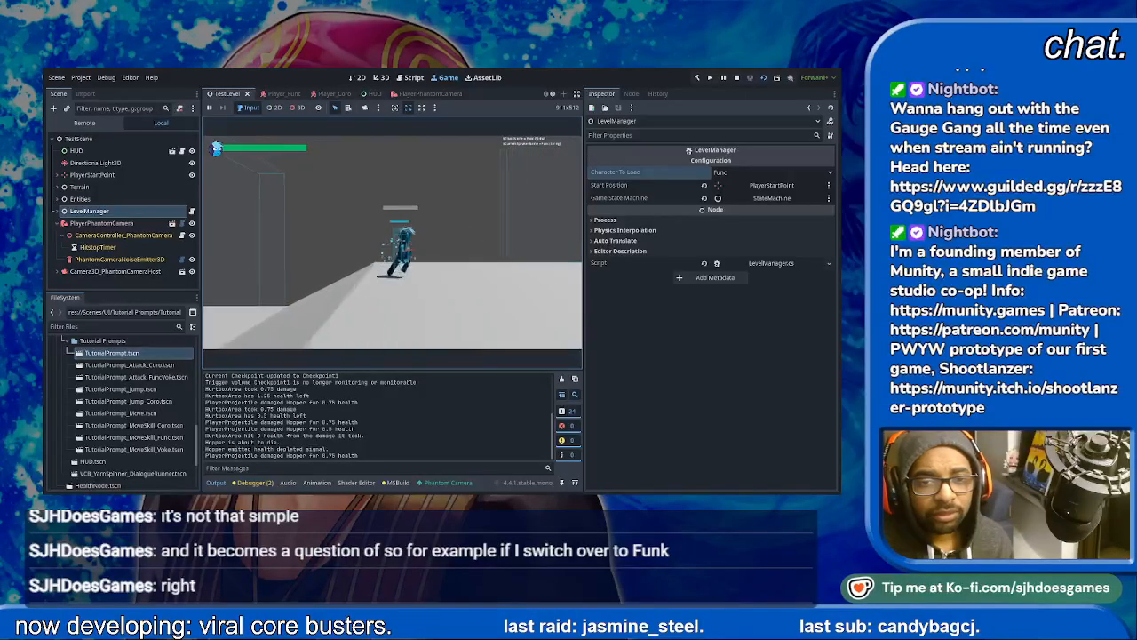
key(d)
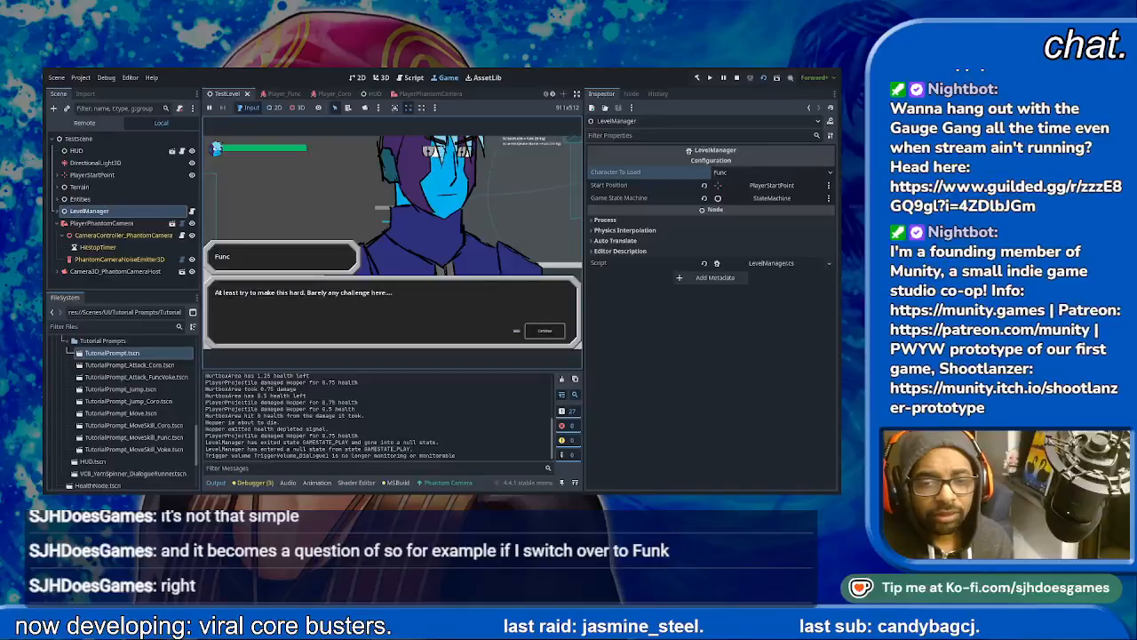
- Advance through the character and announcer dialogue until Func can be controlled again
key(space)
key(space)
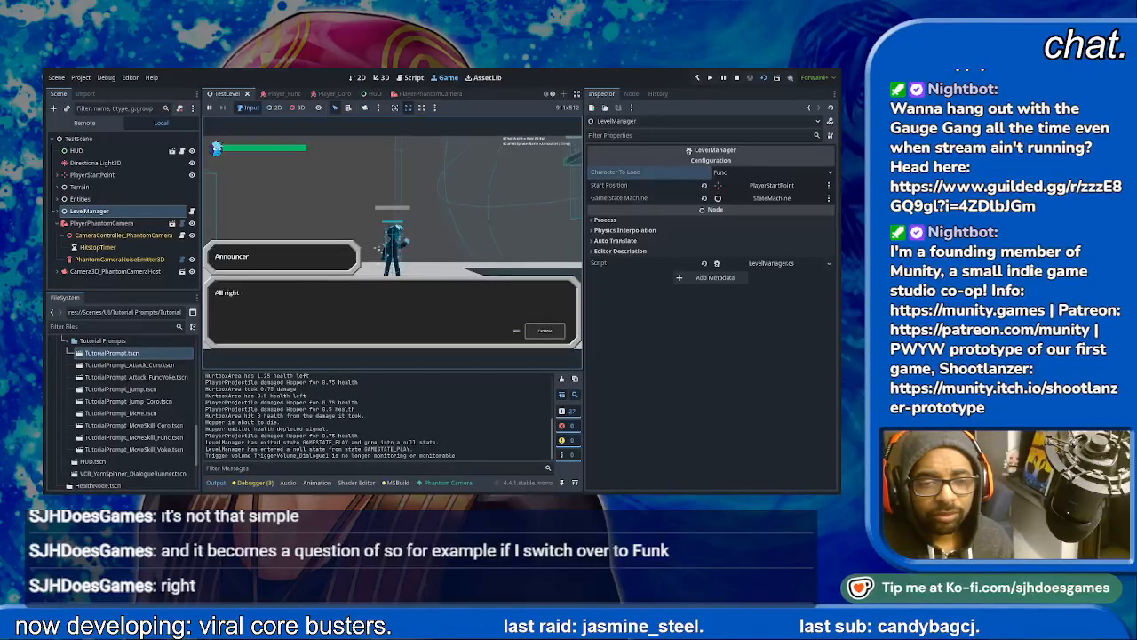
key(space)
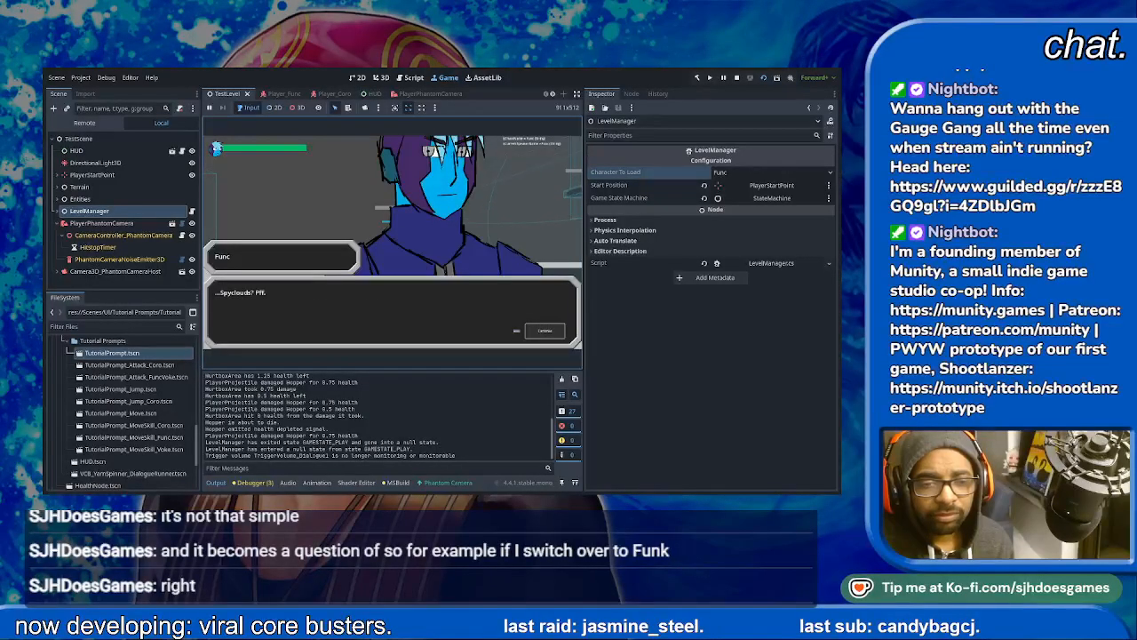
key(space)
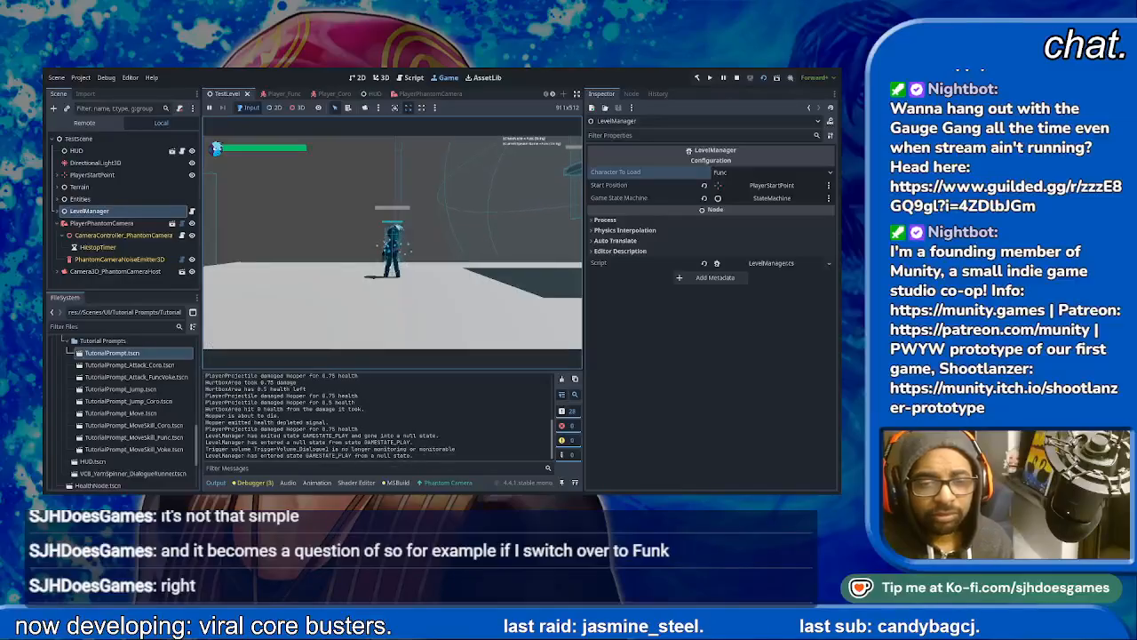
- Test Func against the flying Spycloud by jumping and shooting at it over the upper ground
key(space)
key(space)
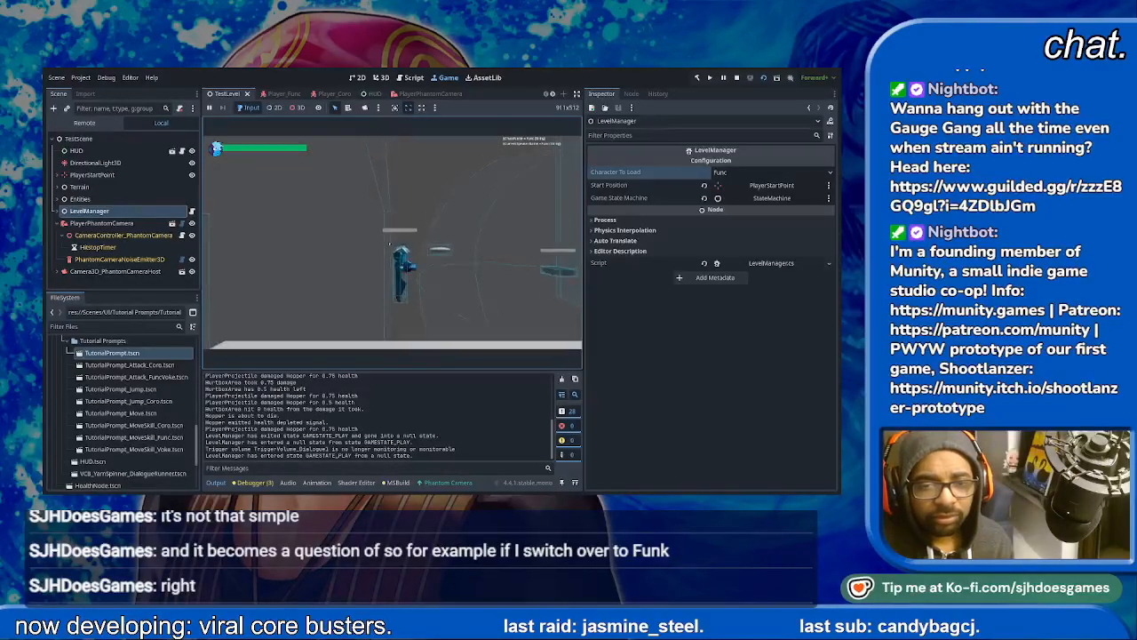
key(space)
key(d)
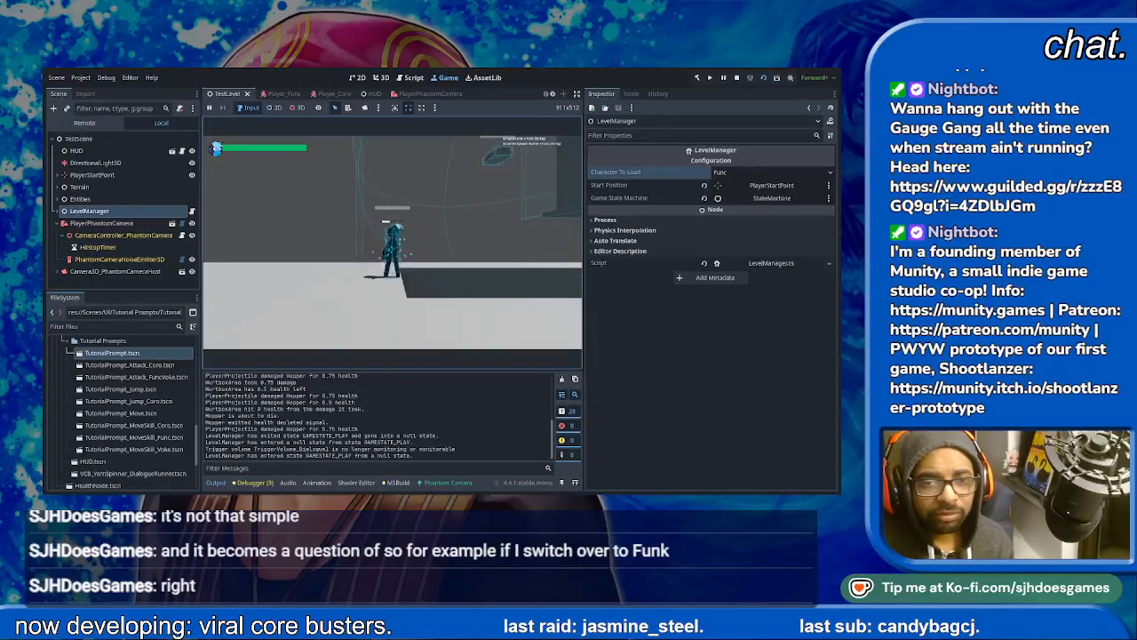
key(space)
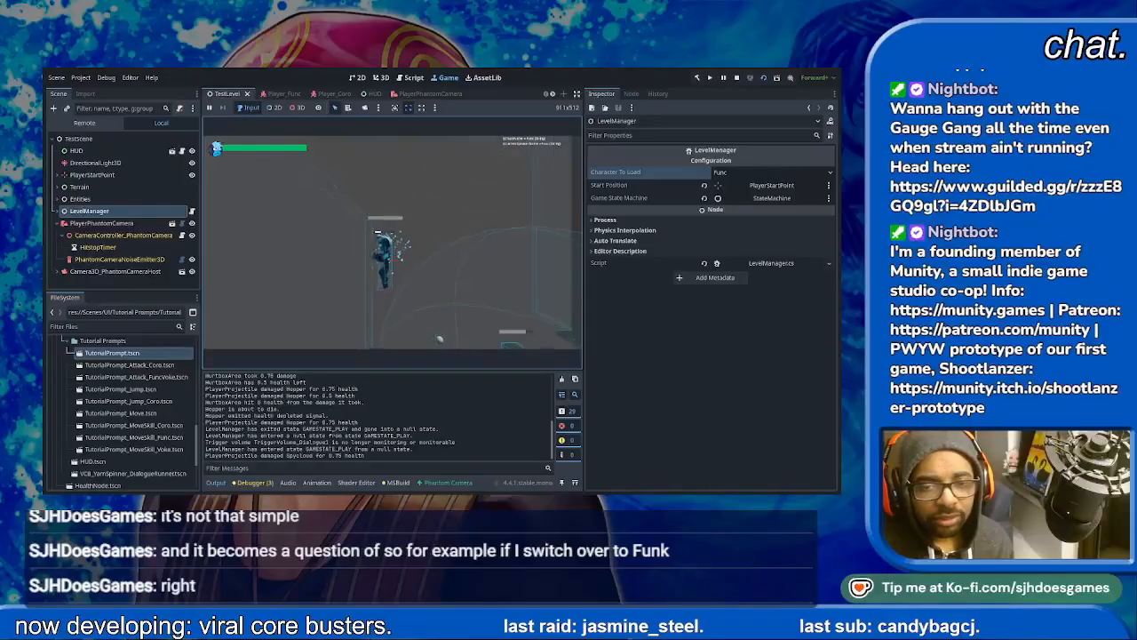
key(space)
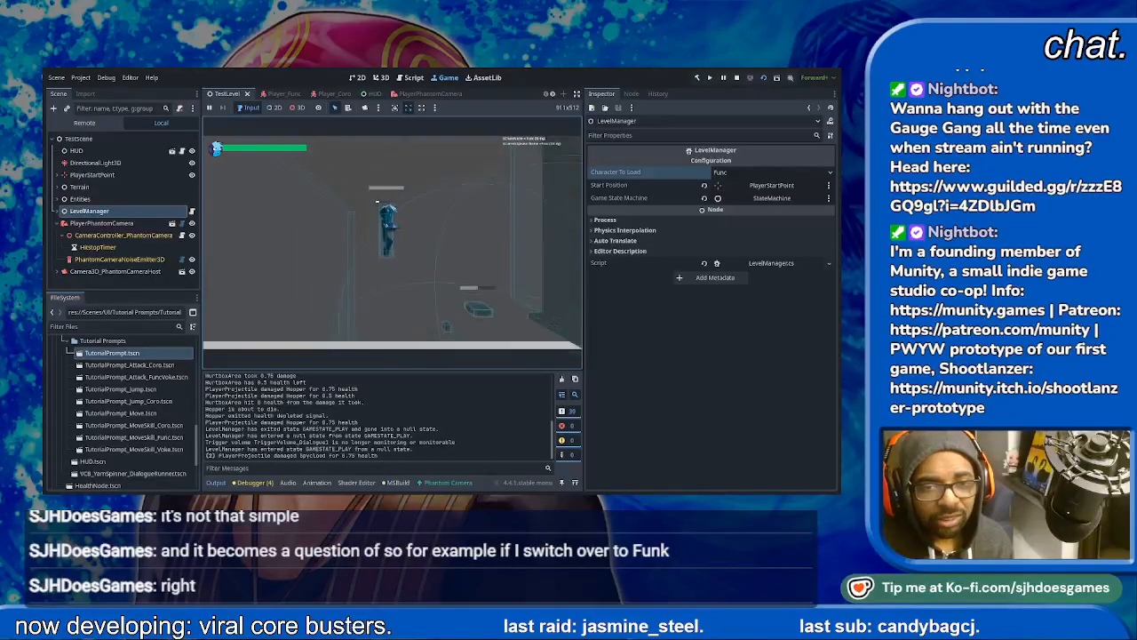
key(space)
key(space)
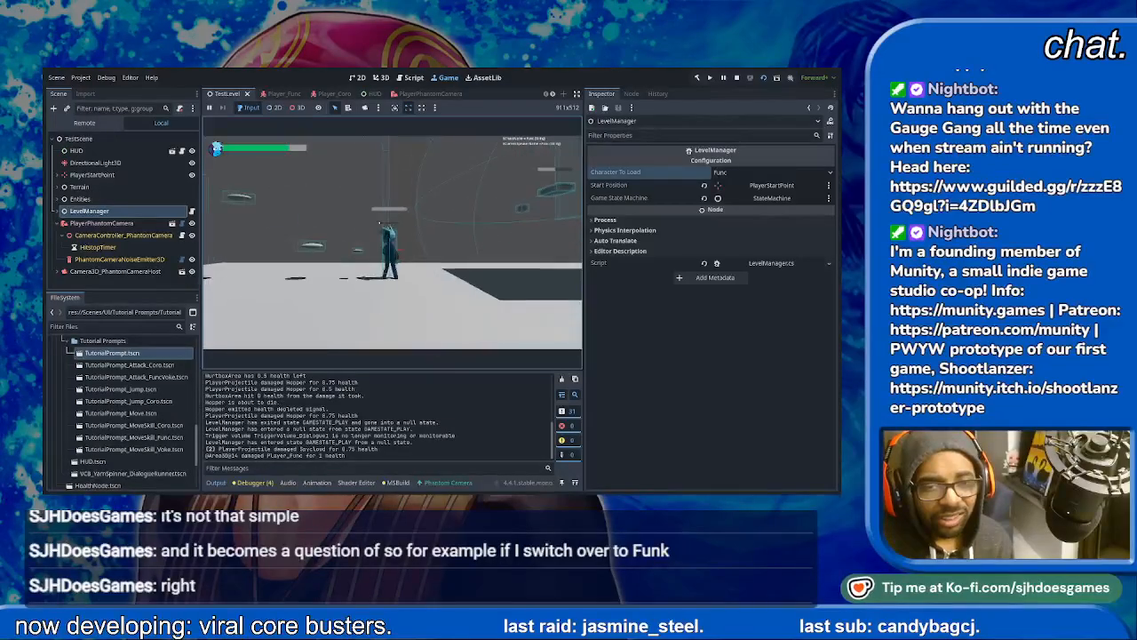
key(space)
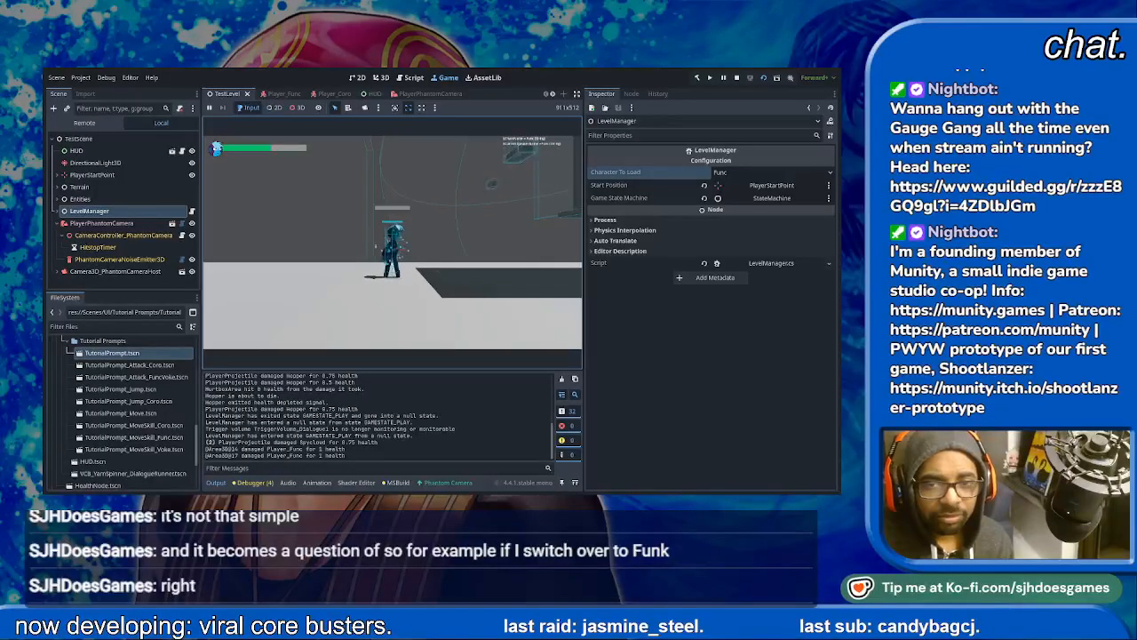
key(space)
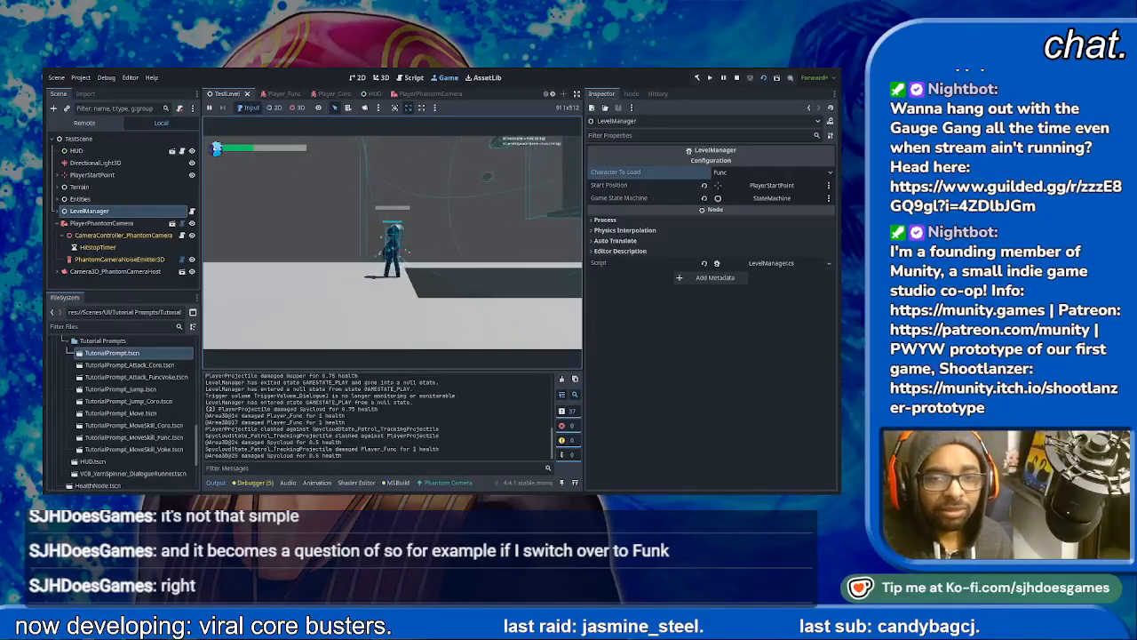
key(space)
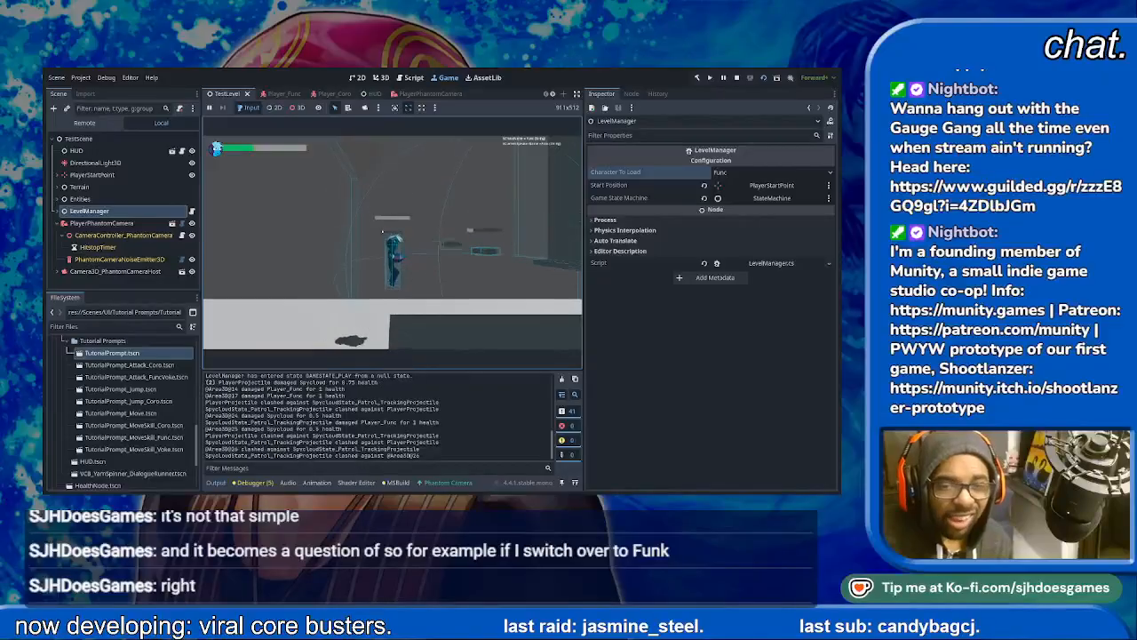
- Move Func ahead to the vertical wall section and test jumping around the edge of the hanging platform
key(d)
key(d)
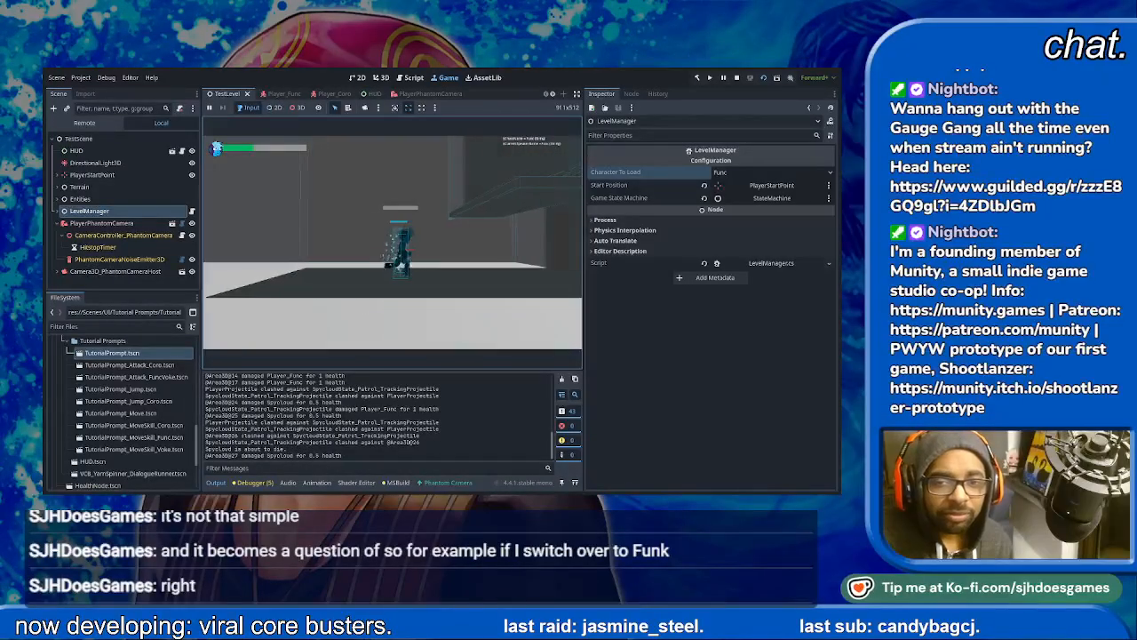
key(d)
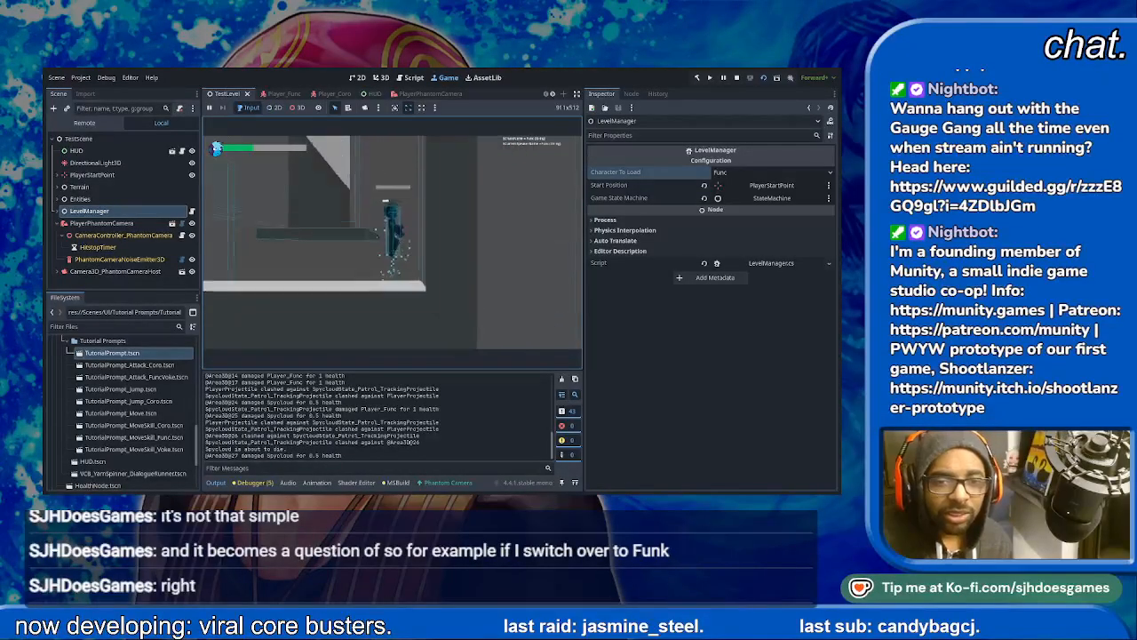
key(space)
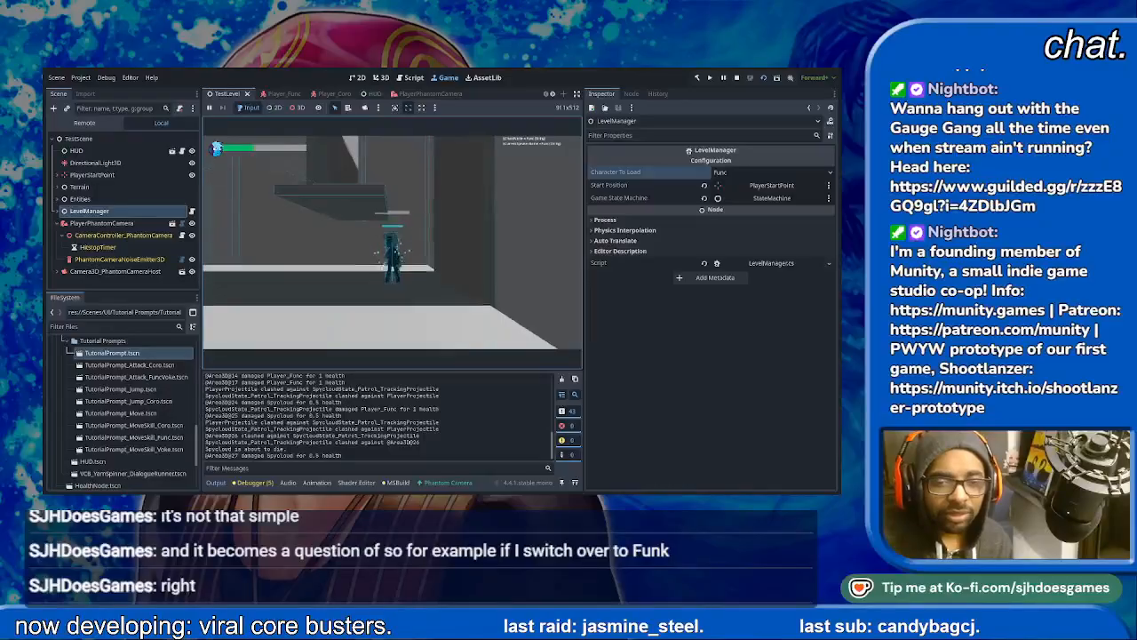
key(d)
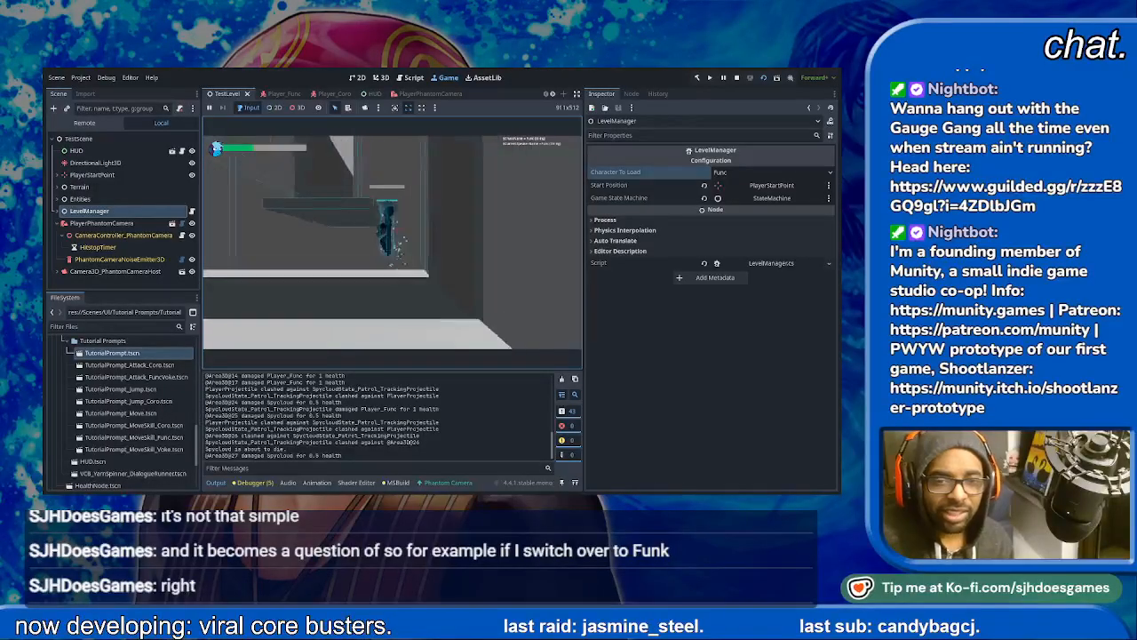
key(space)
key(a)
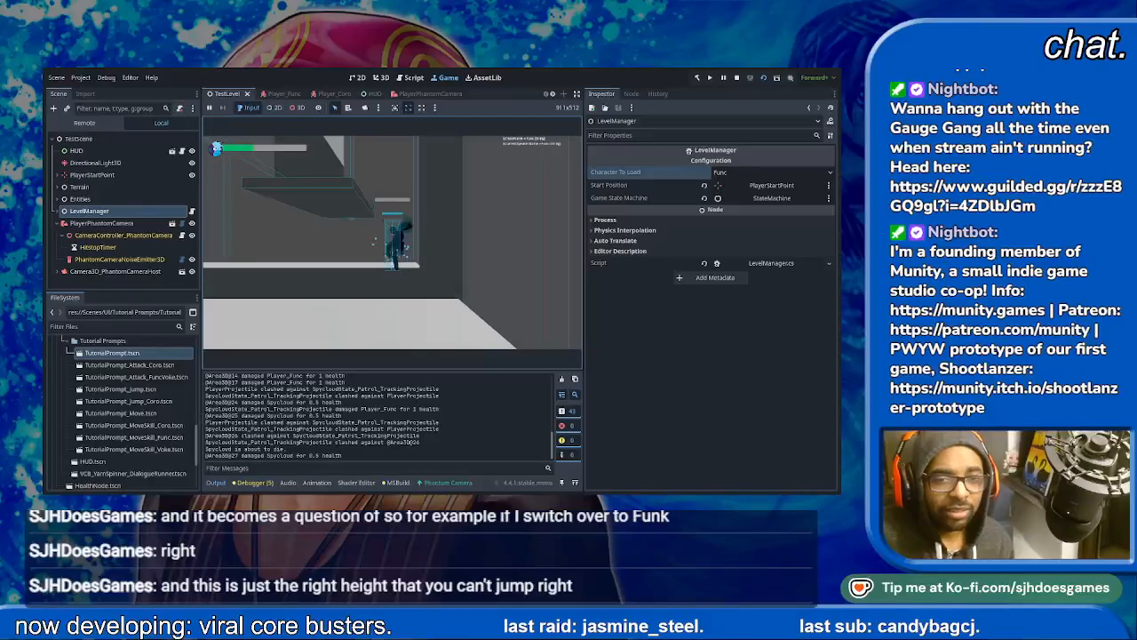
- Test Func's boosted climb from the platform up between the vertical walls
key(space)
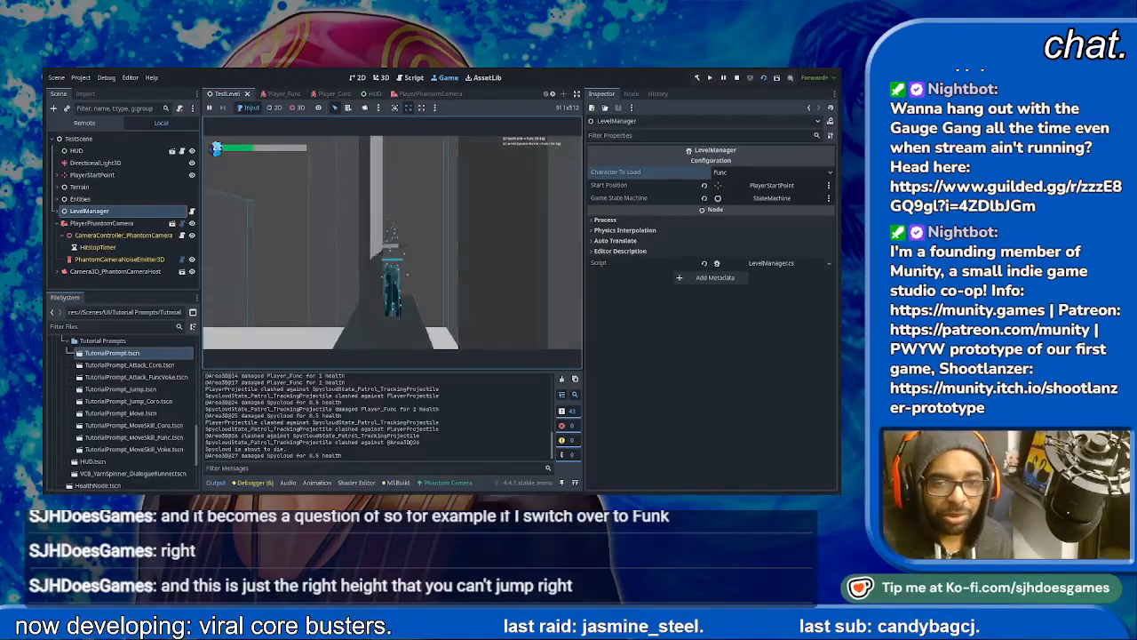
key(space)
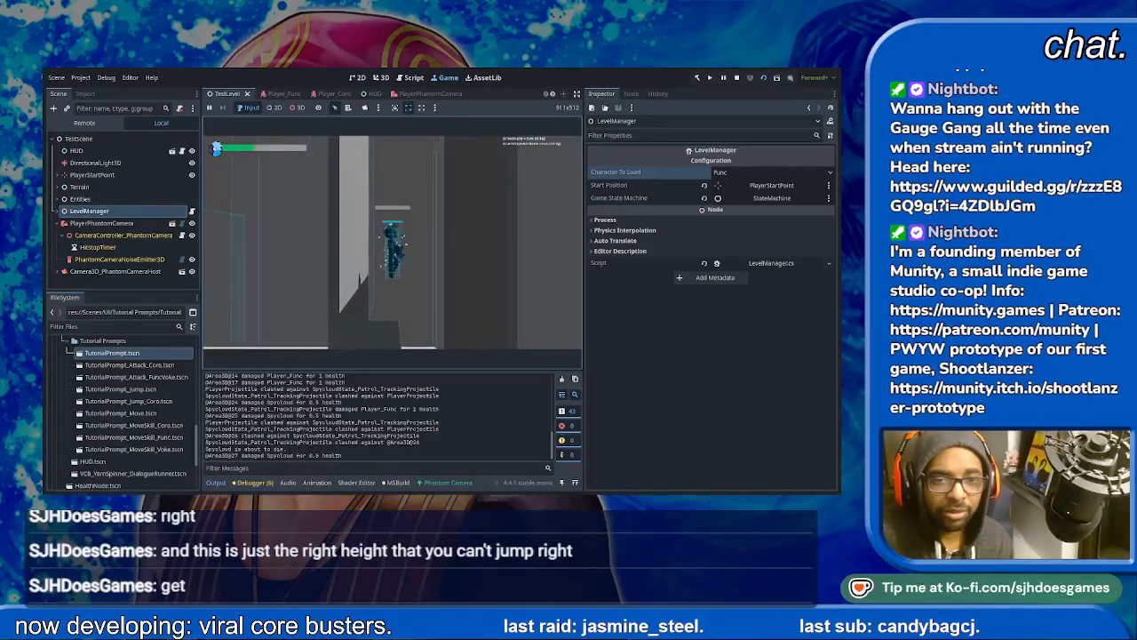
key(space)
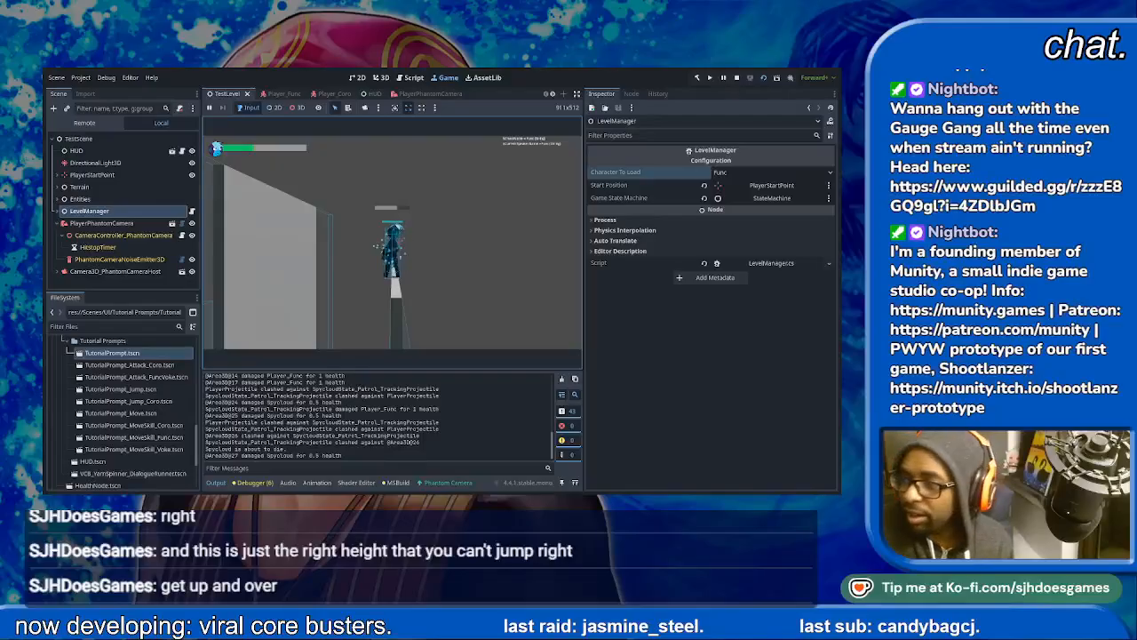
key(space)
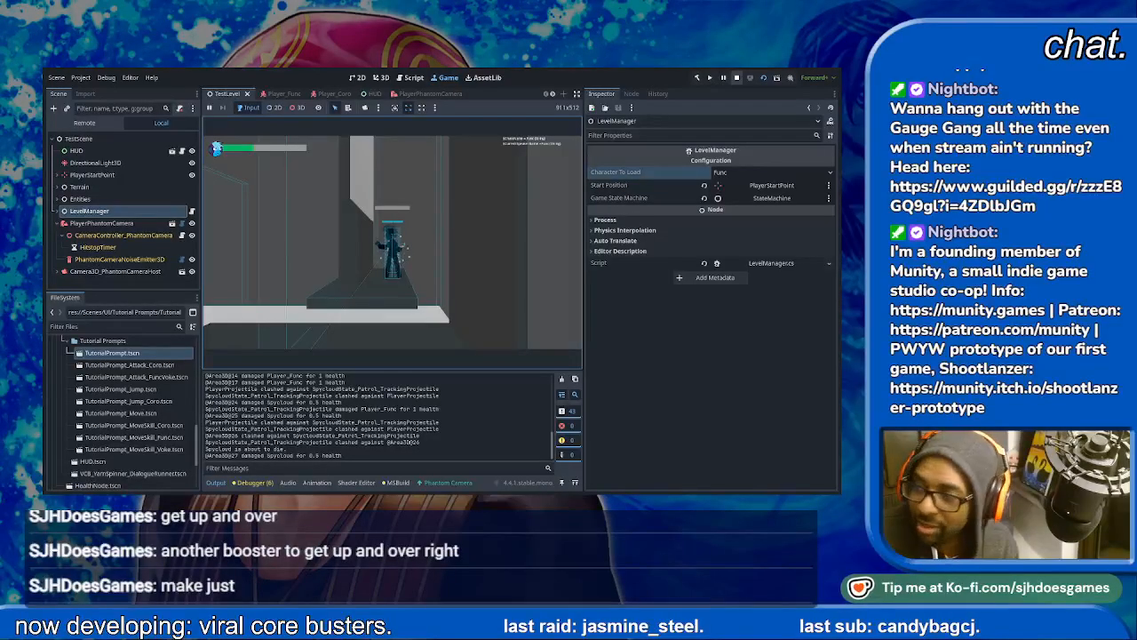
- Stop the running game and expand the Terrain branch to reach the Right Wall2 and StaticBody3D nodes
key(F8)
click(444, 323)
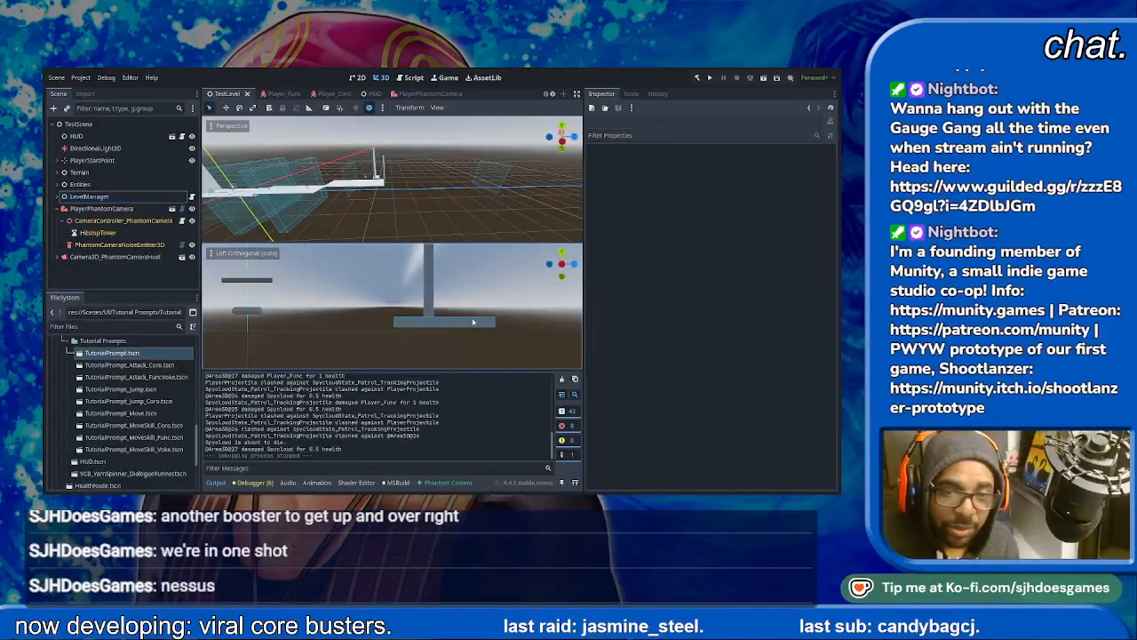
scroll(452, 319, down, 2)
scroll(453, 327, down, 6)
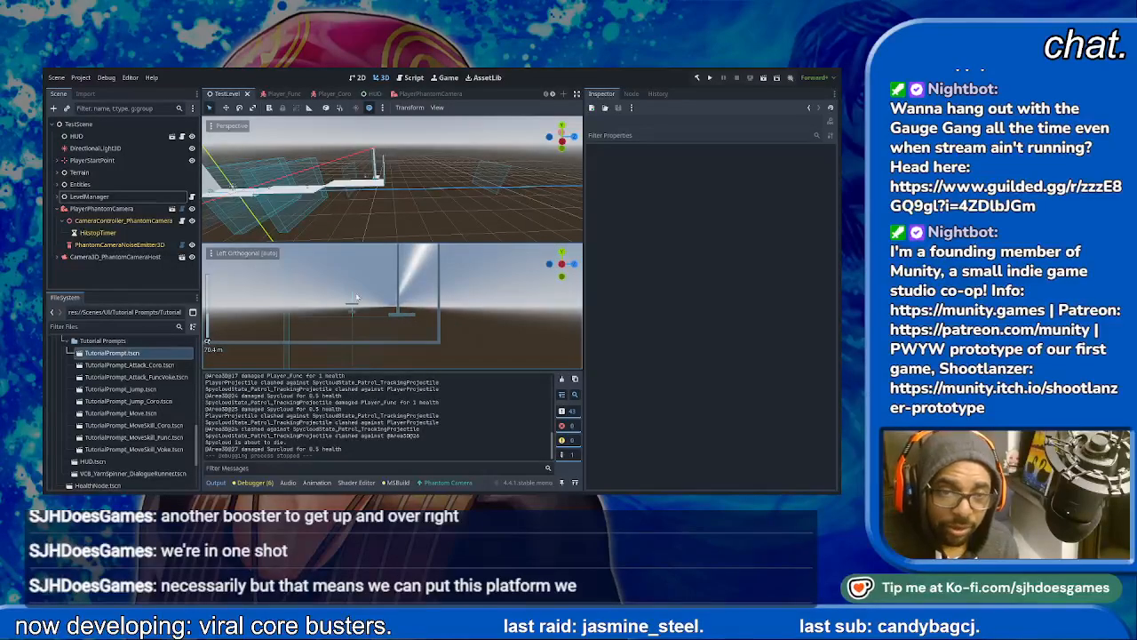
scroll(382, 176, up, 3)
scroll(381, 176, up, 6)
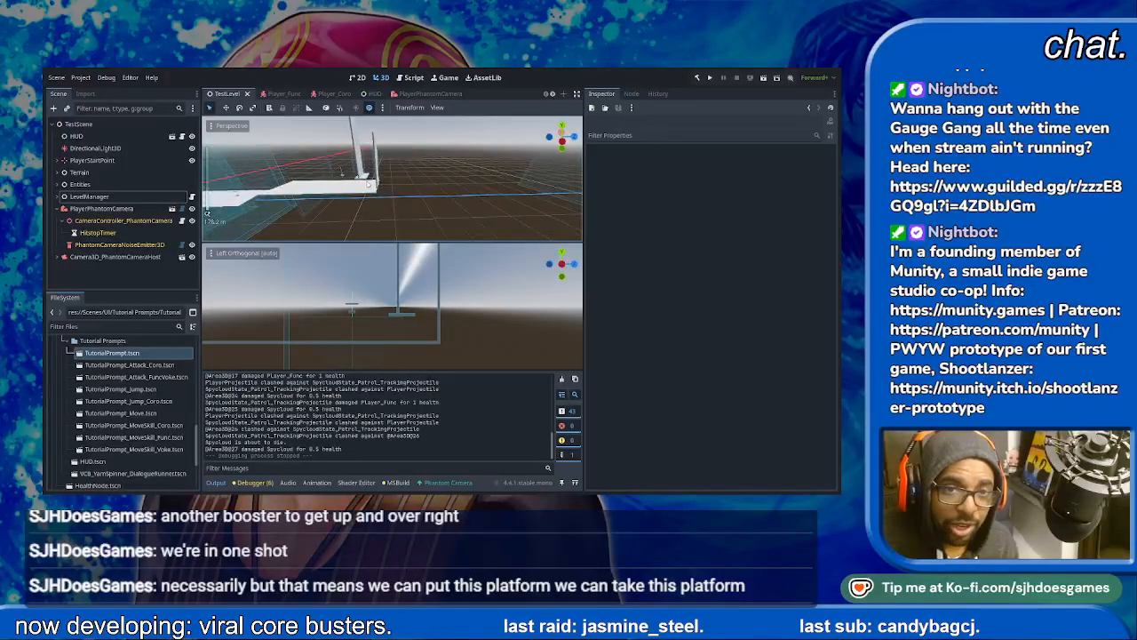
click(365, 179)
scroll(324, 197, up, 3)
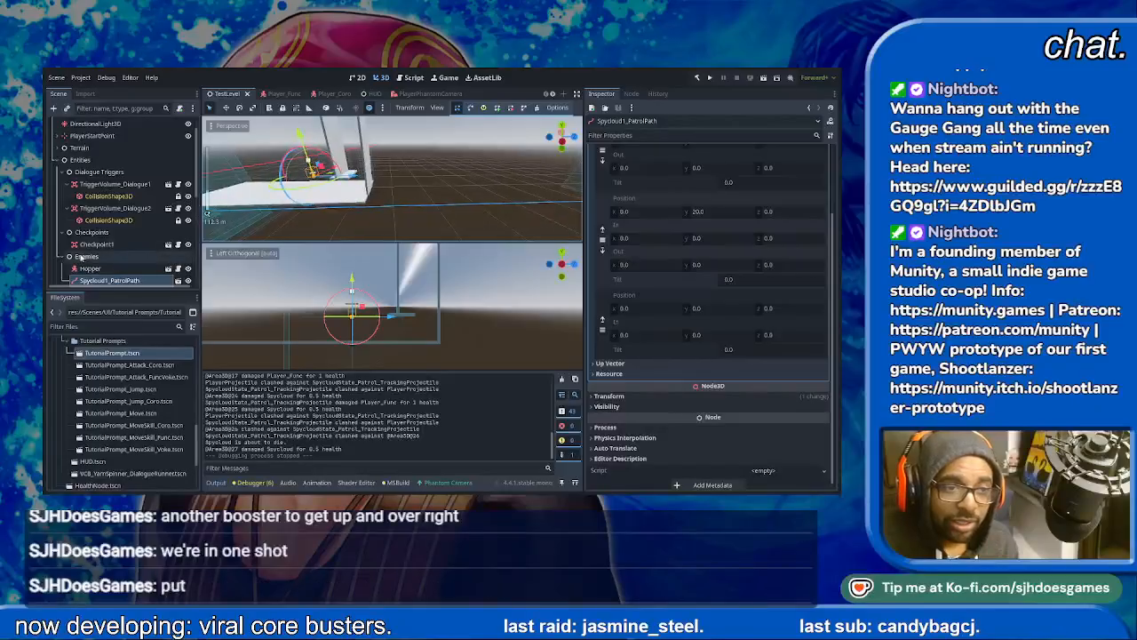
scroll(75, 258, down, 10)
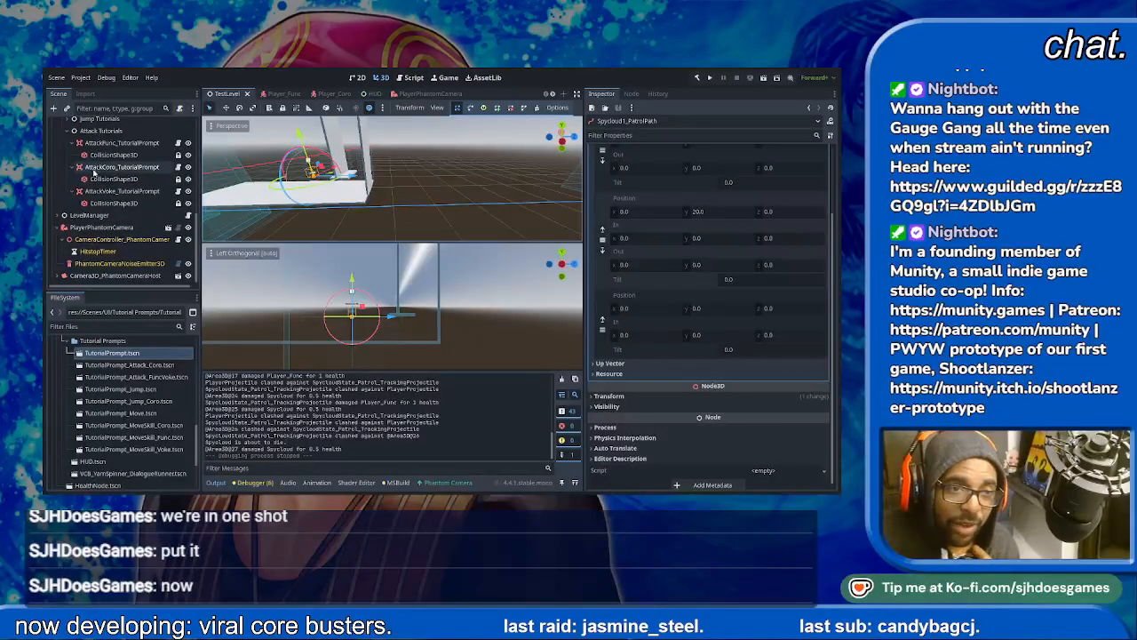
scroll(96, 238, up, 10)
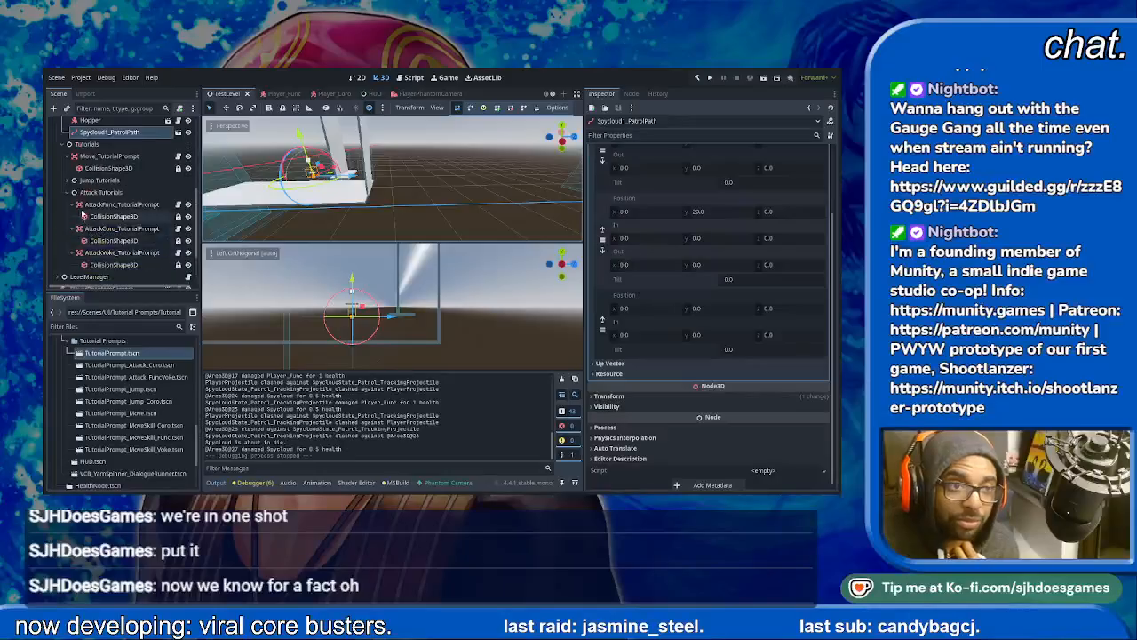
scroll(80, 195, down, 5)
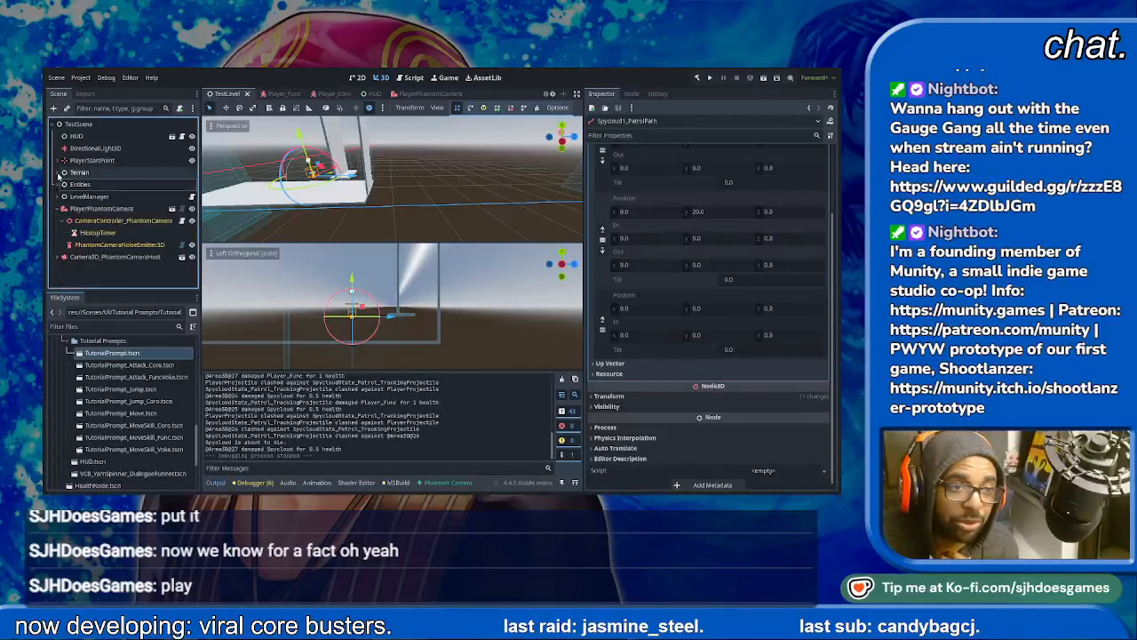
scroll(96, 208, down, 3)
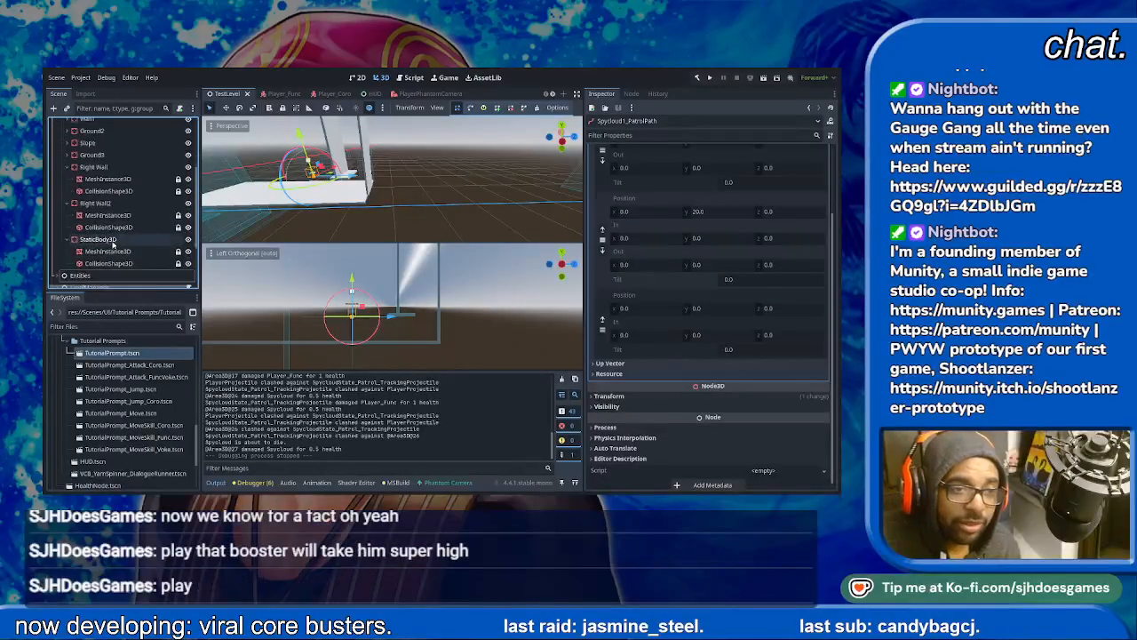
- Select Right Wall2 and StaticBody3D together, raise both about 27 m along the vertical axis, and save the scene
click(97, 183)
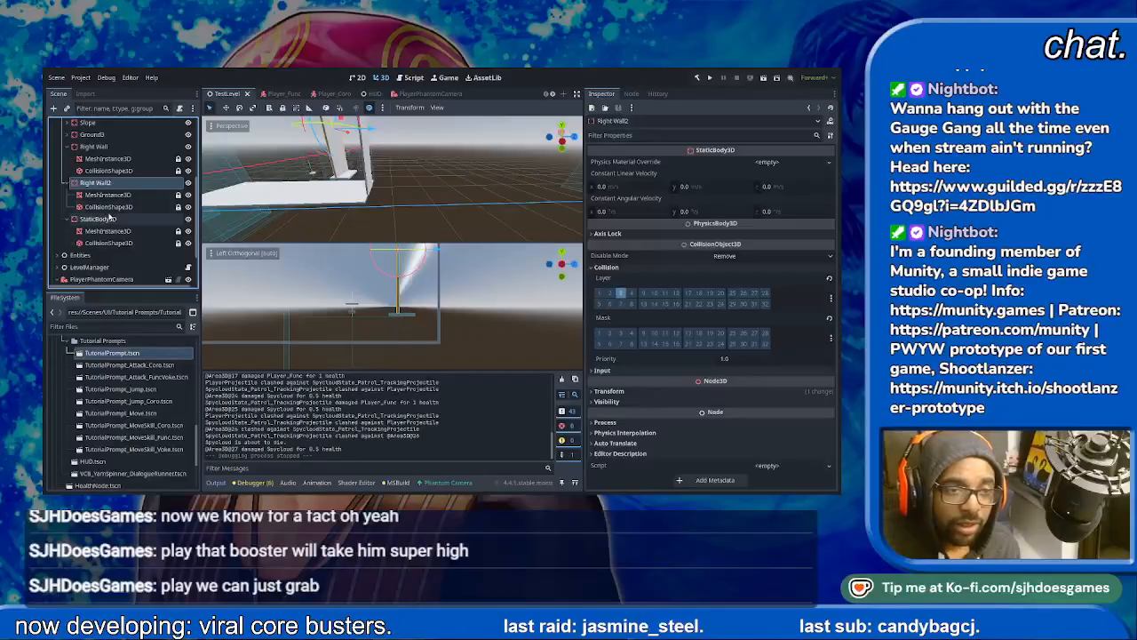
ctrl+click(107, 219)
drag(399, 248, 395, 222)
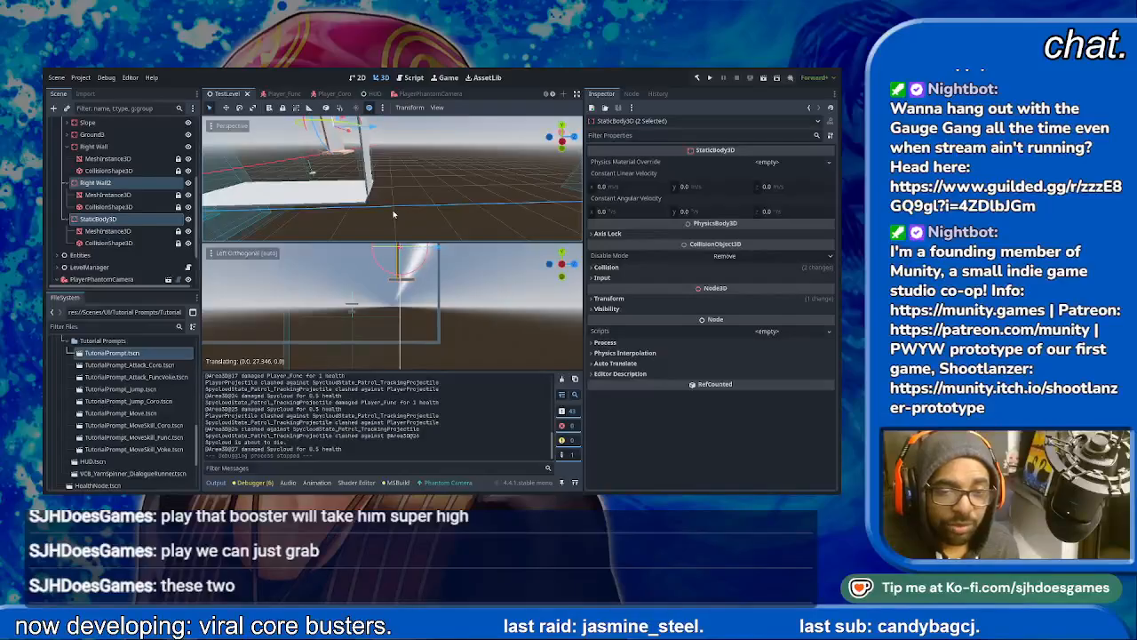
drag(394, 214, 394, 217)
key(ctrl+s)
- Collapse Area 1 in the scene tree, expand Entities, and collapse its Dialogue Triggers, Checkpoints and Enemies groups
shift+middle_drag(287, 327, 513, 278)
scroll(126, 257, up, 3)
scroll(126, 257, up, 4)
click(63, 184)
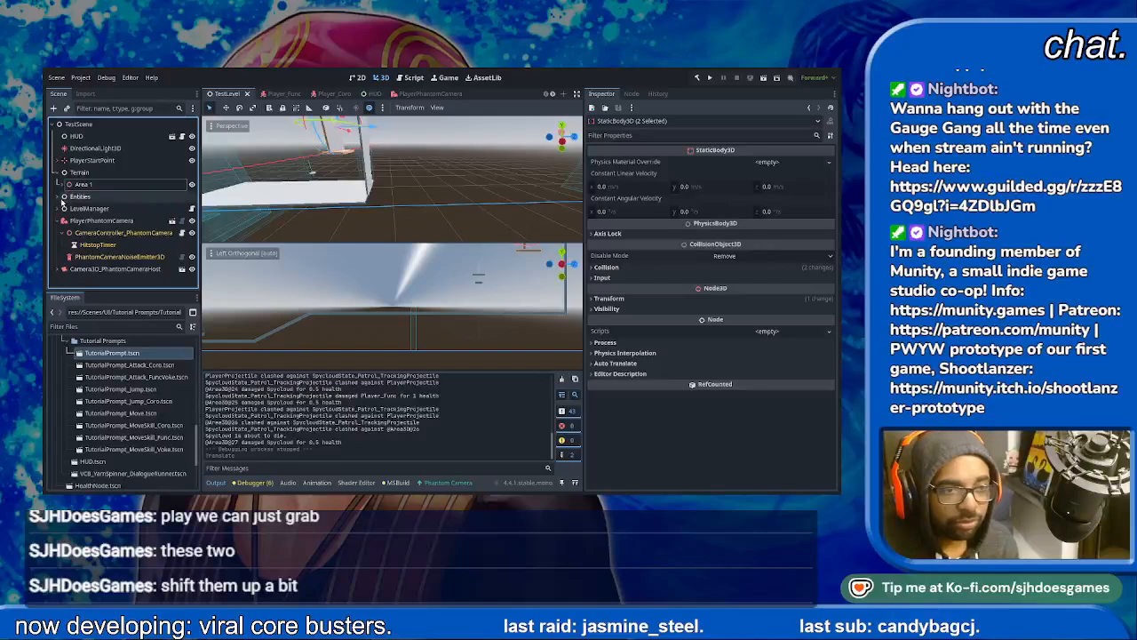
click(60, 196)
click(63, 220)
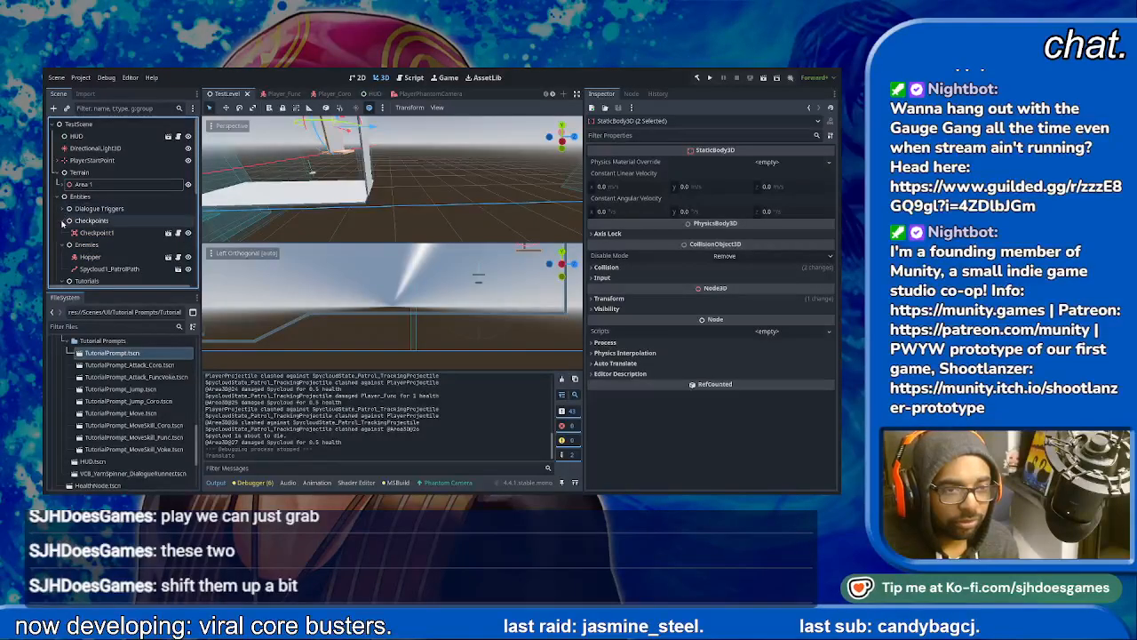
click(63, 233)
click(63, 244)
click(79, 244)
click(63, 244)
- Collapse the move prompt and the Func, Coro and Voke attack prompts, and select the Tutorials node
scroll(64, 222, down, 2)
click(73, 196)
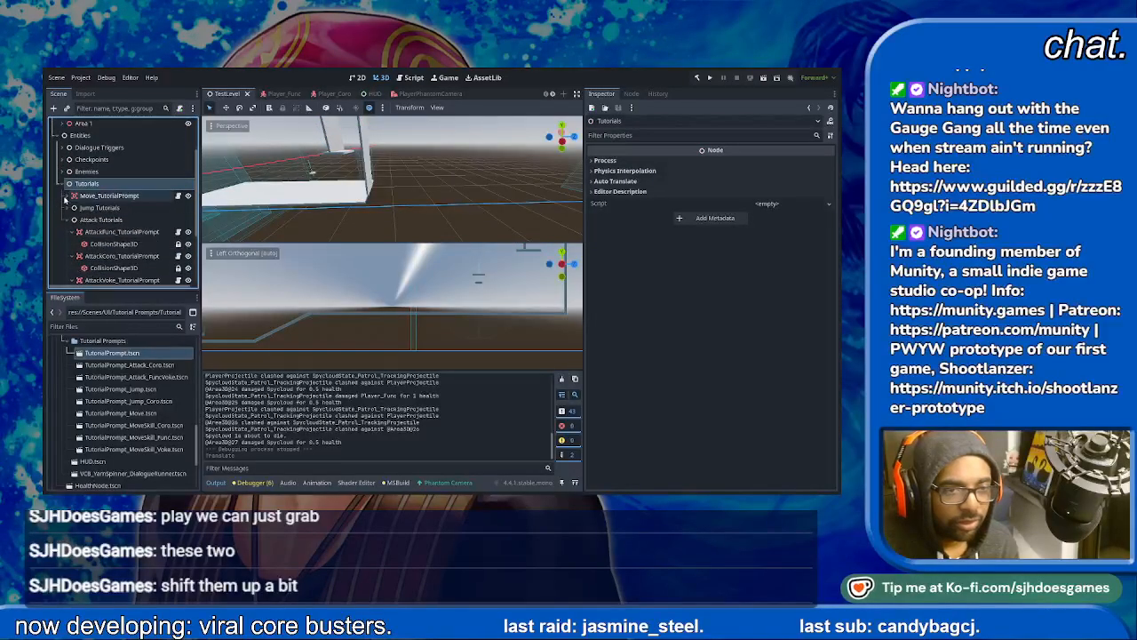
click(73, 232)
click(85, 244)
click(73, 244)
click(73, 256)
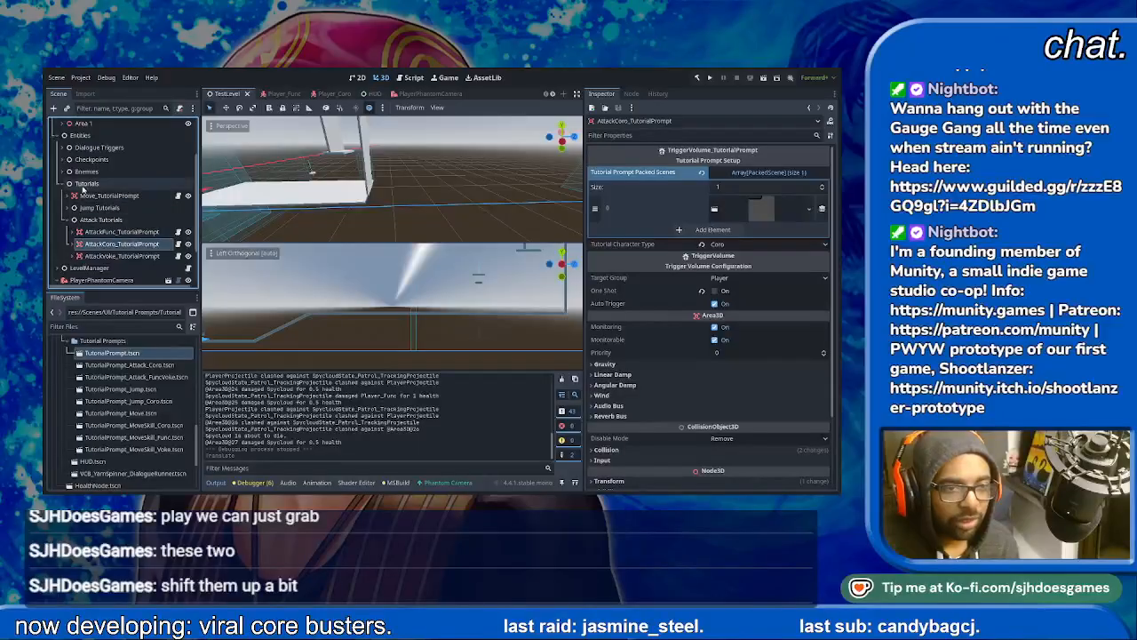
click(86, 183)
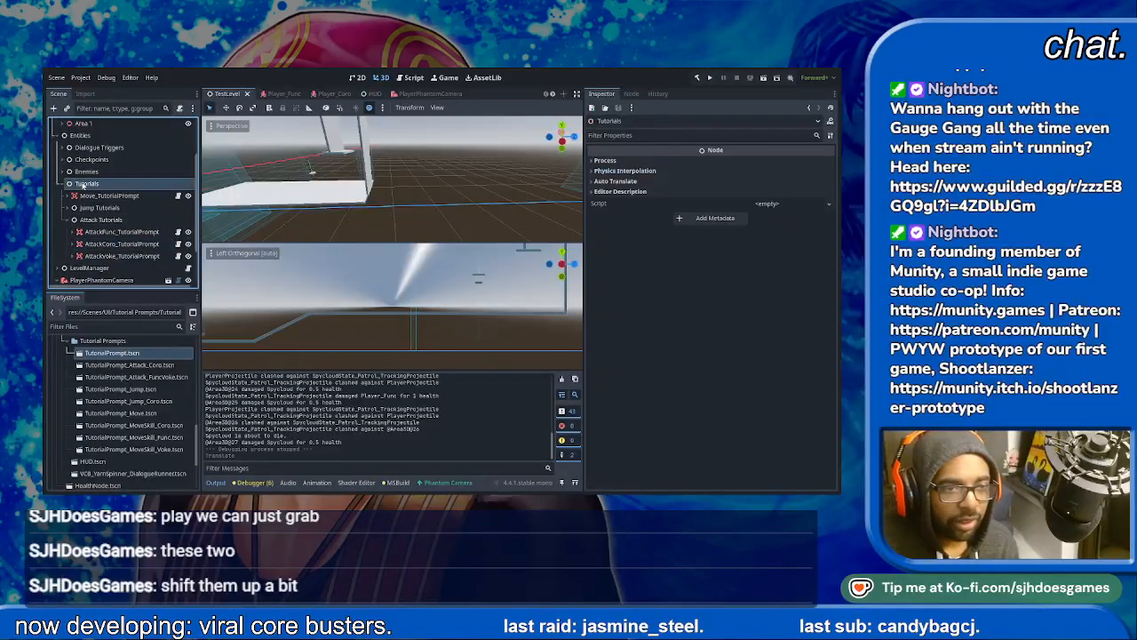
- Add a plain Node under Tutorials and name it Skill_TutorialPrompts
double_click(372, 189)
click(87, 269)
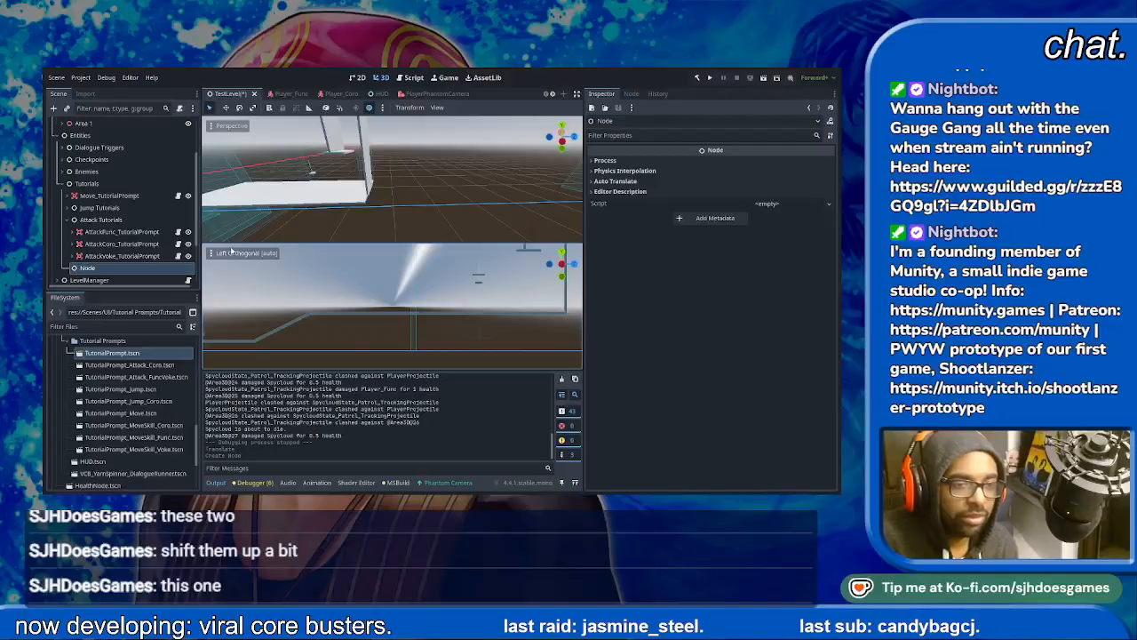
text(Skill_TutorialPrompts)
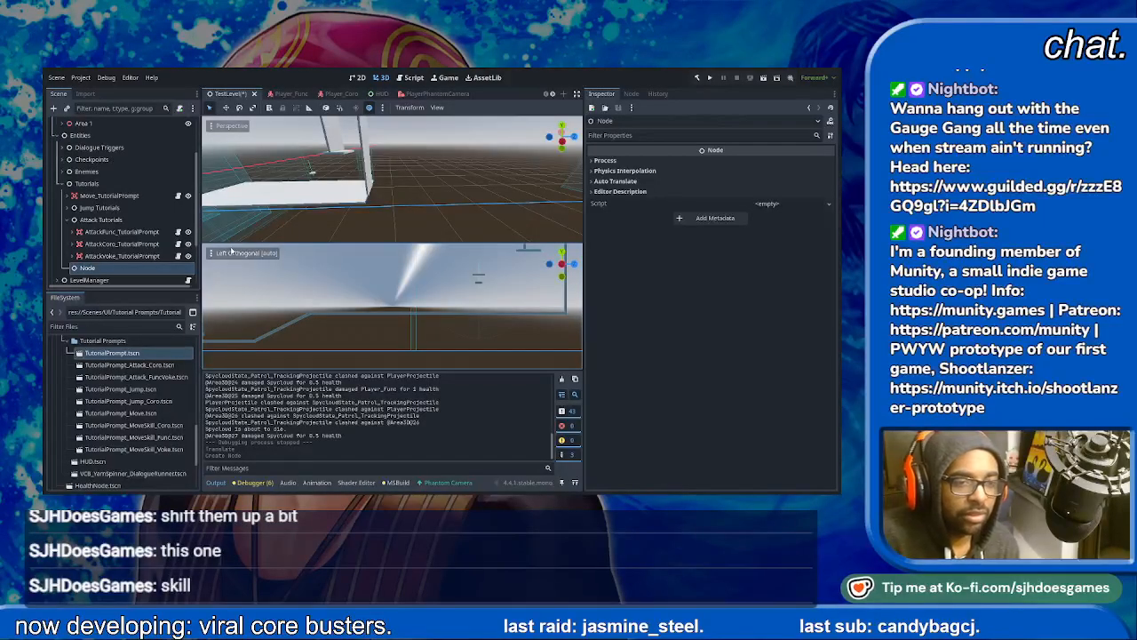
key(Return)
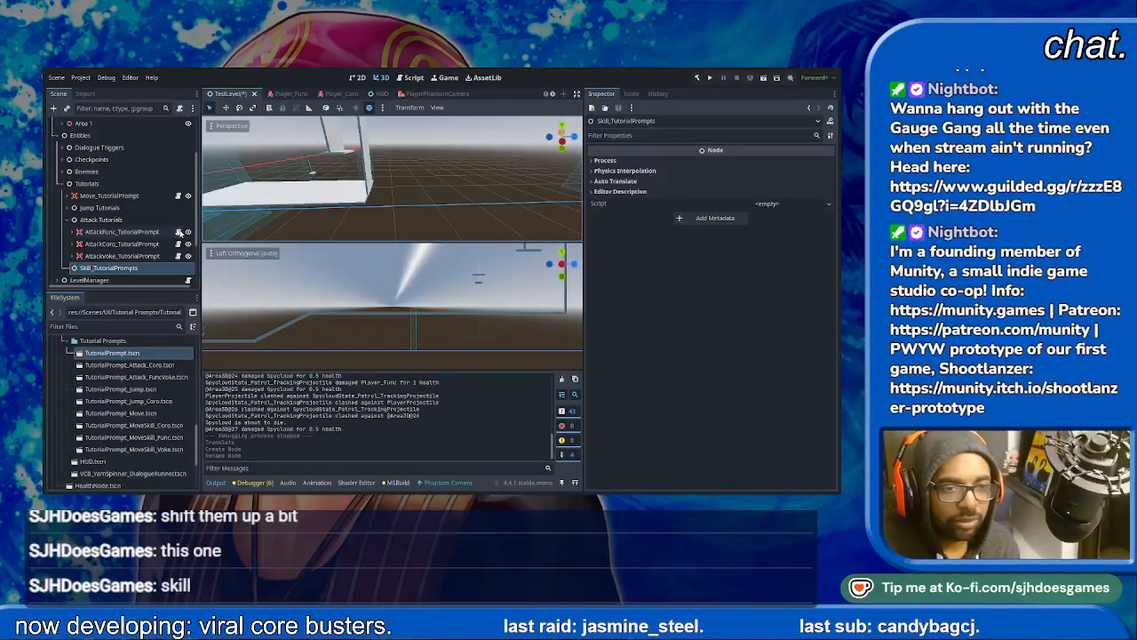
- Filter the project files for TriggerVolume_ and instance TriggerVolume_TutorialPrompt.tscn under Skill_TutorialPrompts
click(97, 326)
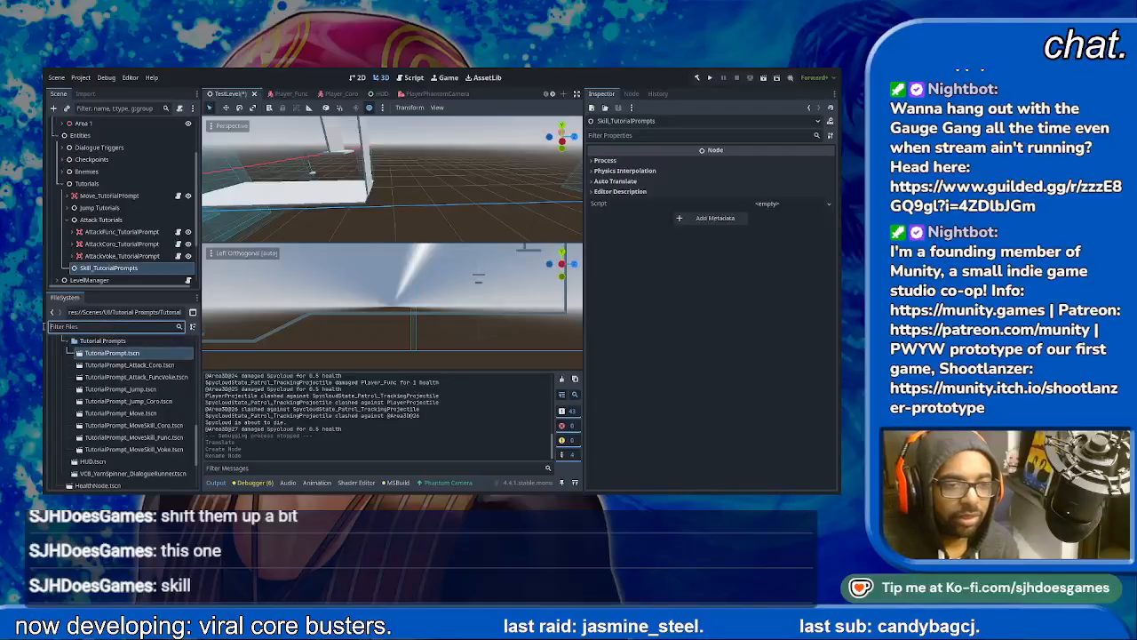
text(TiiggerVolume_)
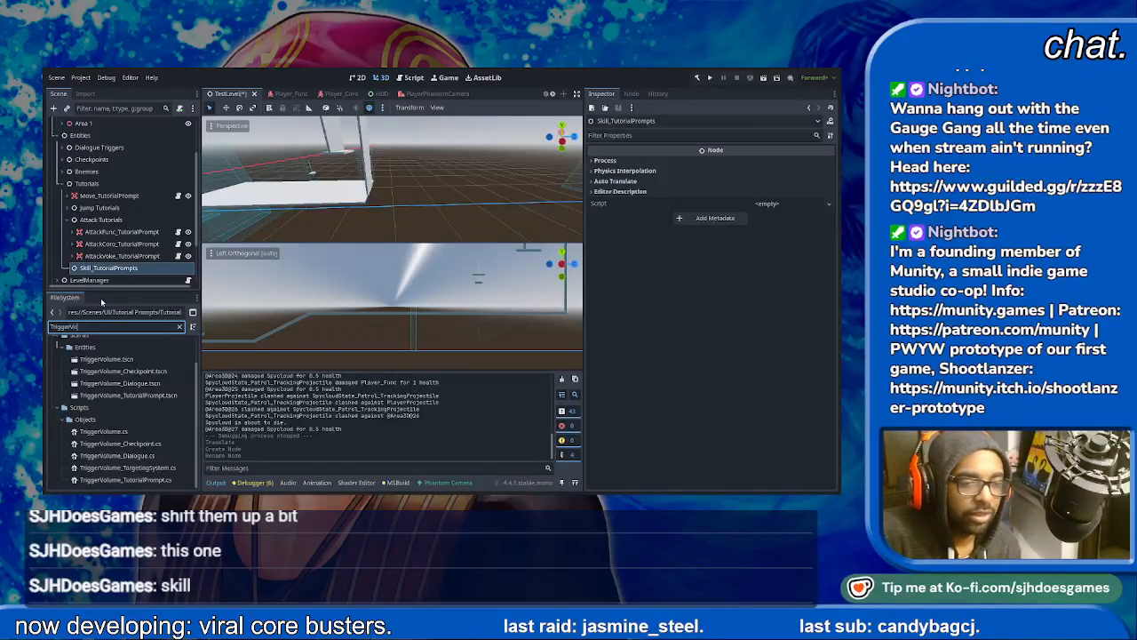
drag(129, 407, 126, 222)
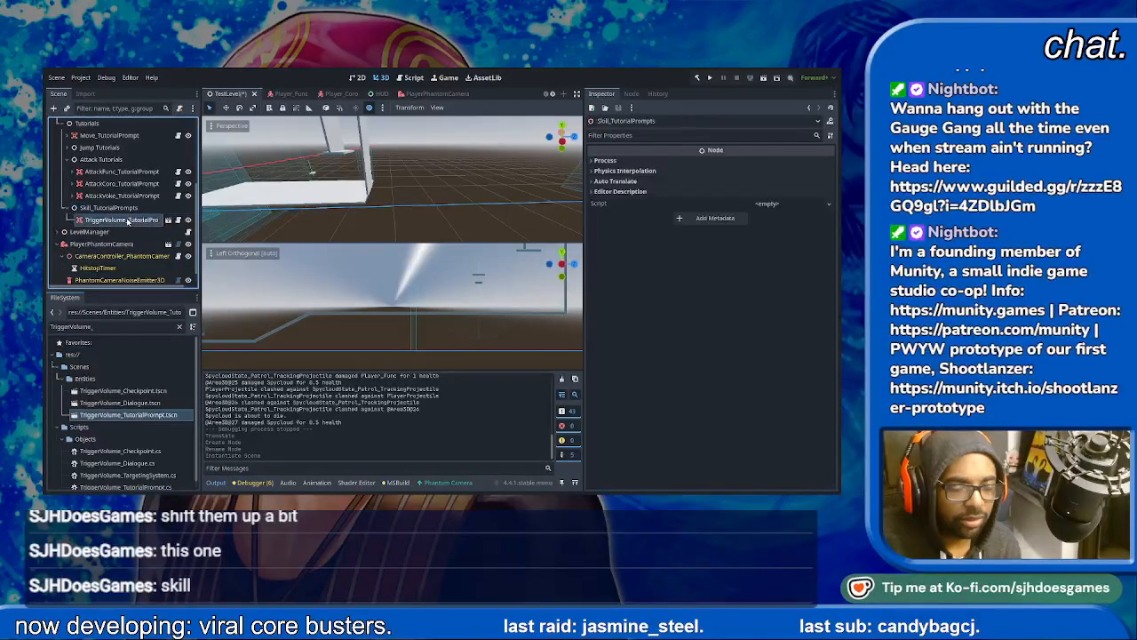
- Move the new tutorial trigger volume sideways and up in the left orthogonal view, placing it above the ramp before the raised floor
scroll(323, 297, down, 3)
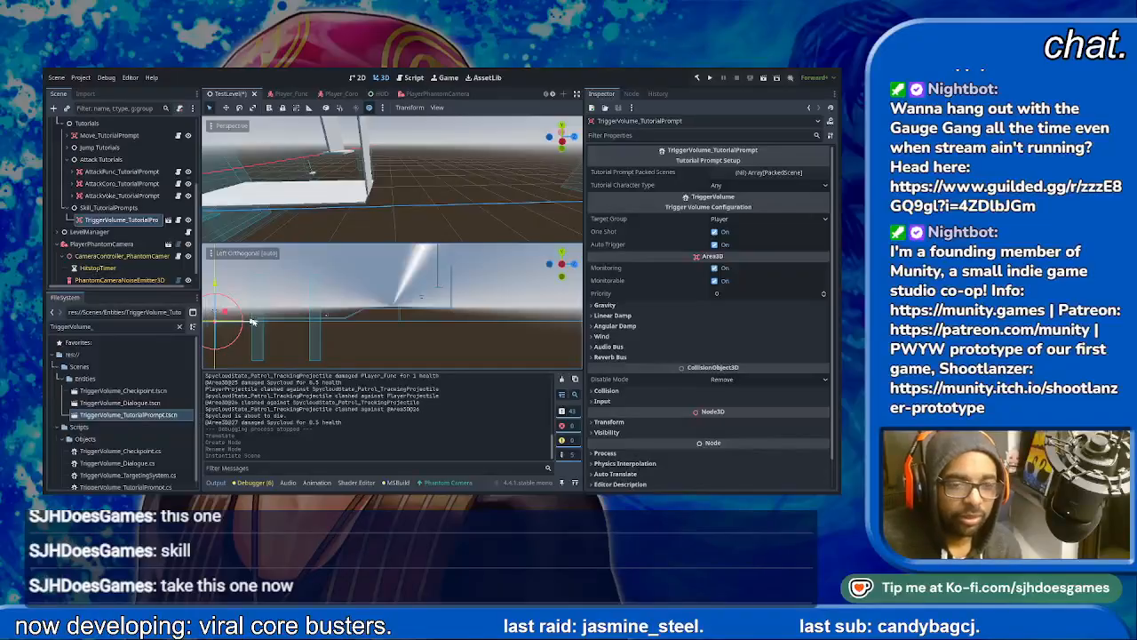
drag(251, 323, 417, 327)
drag(377, 286, 379, 267)
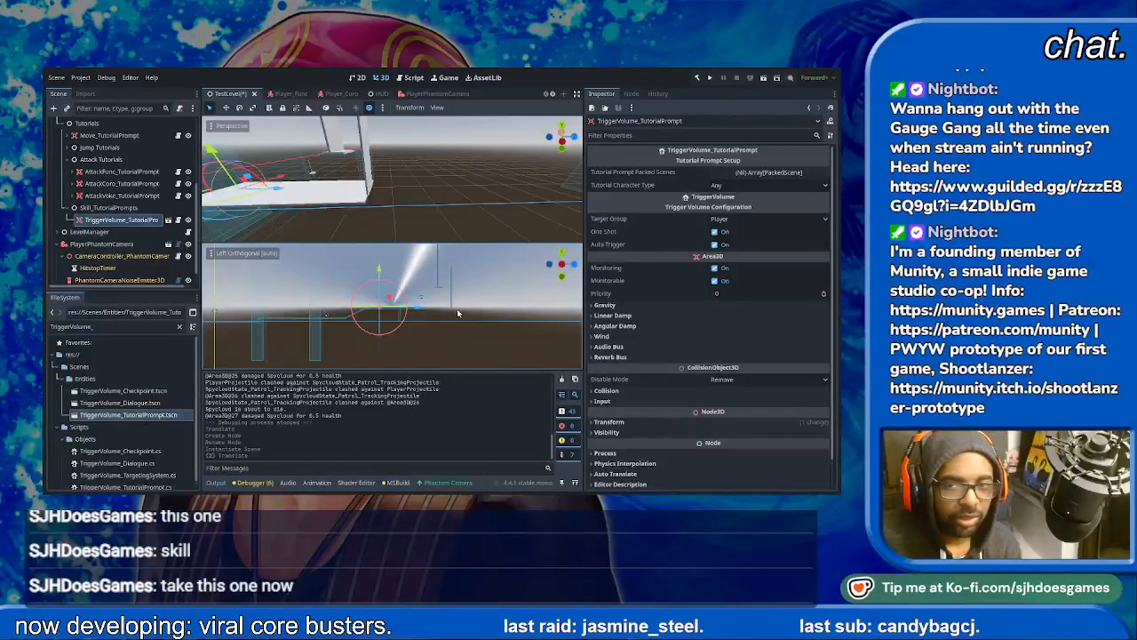
scroll(454, 312, up, 5)
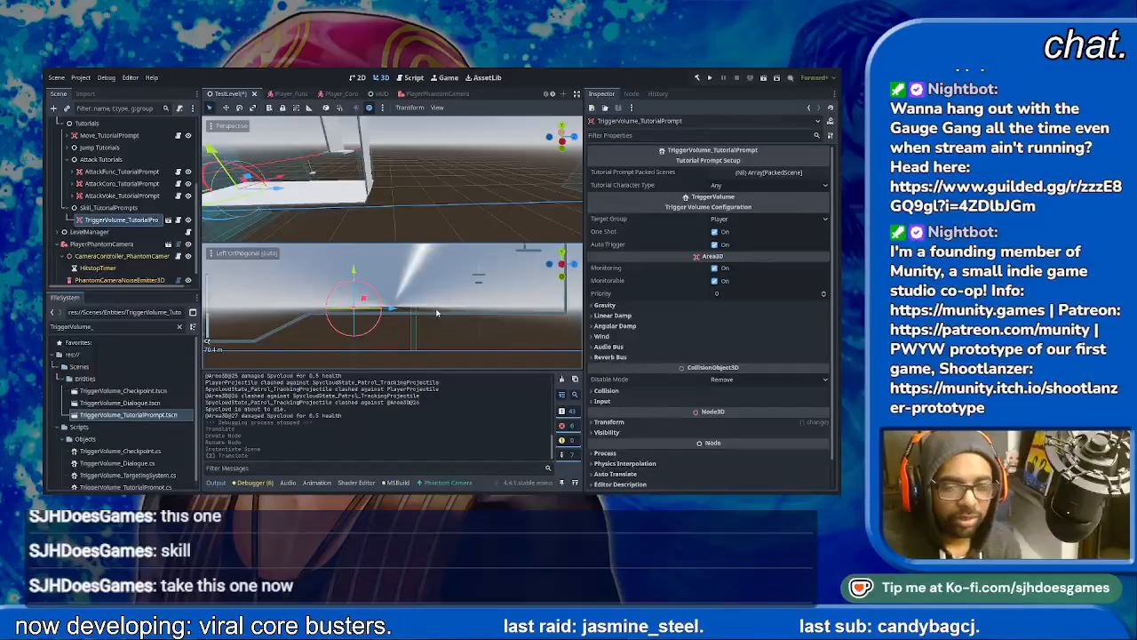
scroll(436, 313, down, 4)
drag(399, 310, 350, 321)
- Rename the trigger volume SkillCoro_TutorialPrompt and set its Tutorial Character Type to Coro
click(144, 219)
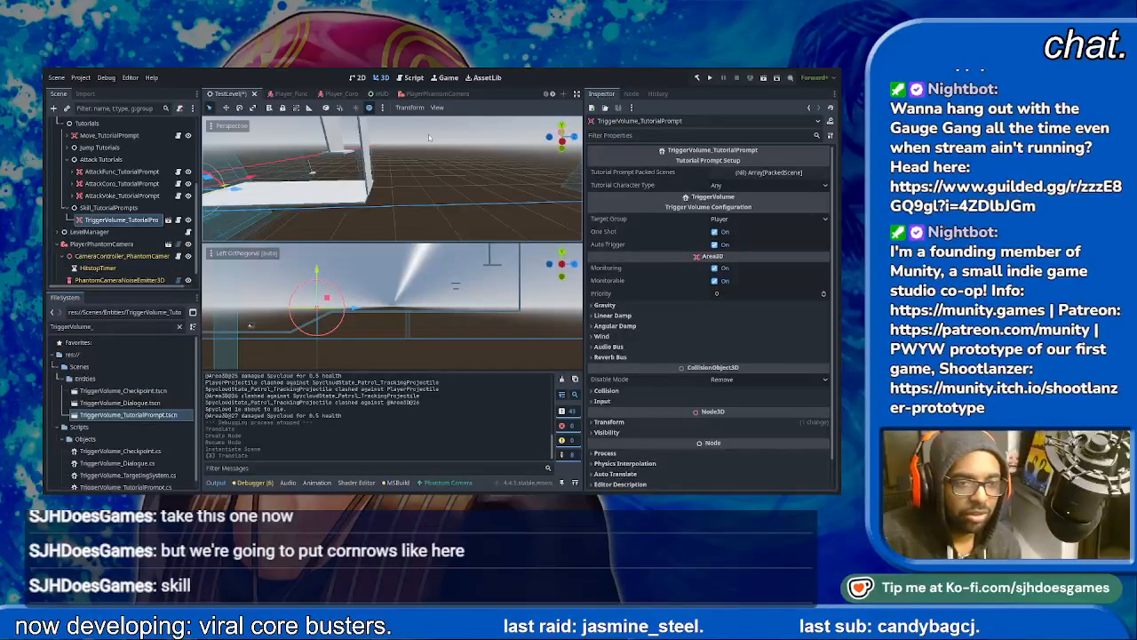
text(SkillCoro_TutorialPrompt)
key(Return)
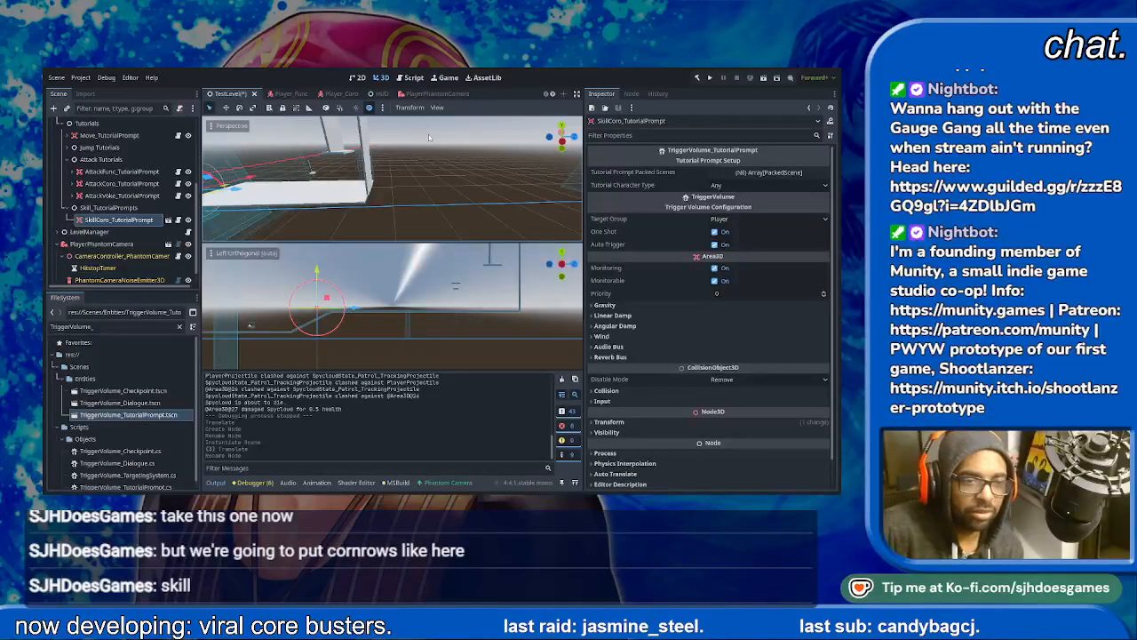
click(731, 188)
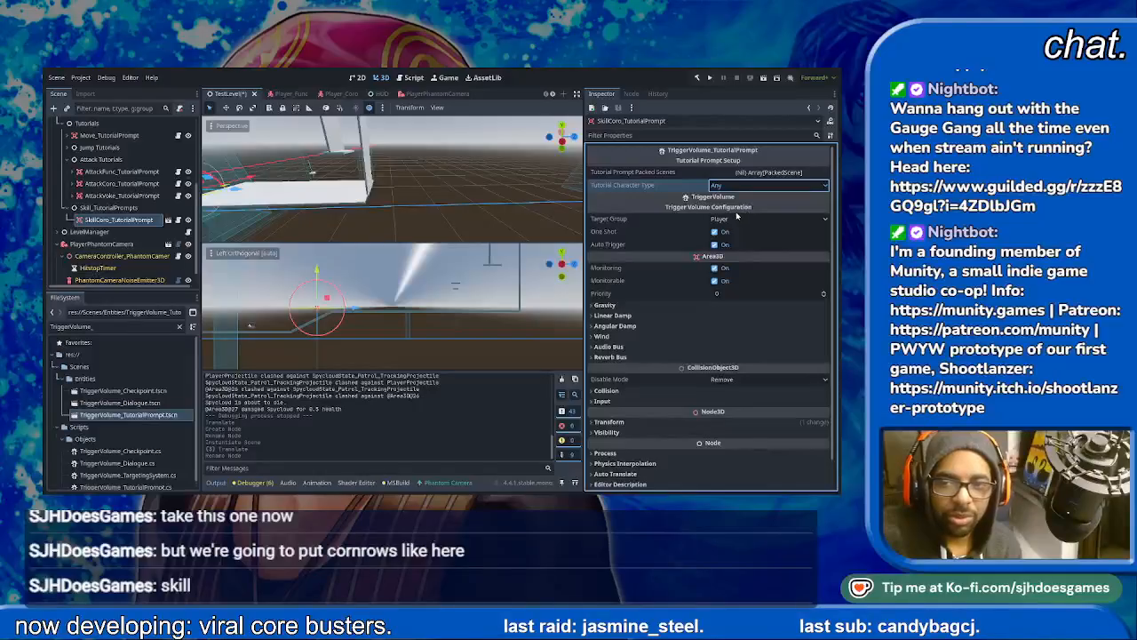
click(737, 215)
- Set the trigger's Tutorial Prompt Packed Scenes array to size 1 and assign a tutorial prompt scene to its element
click(755, 172)
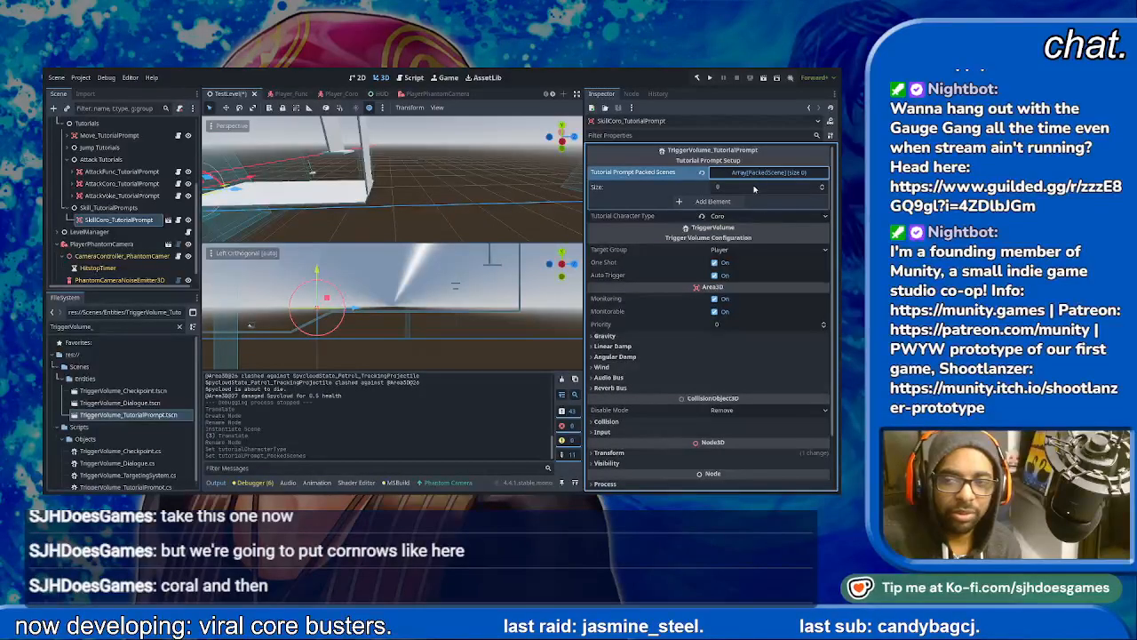
click(754, 189)
click(757, 173)
click(758, 174)
click(751, 186)
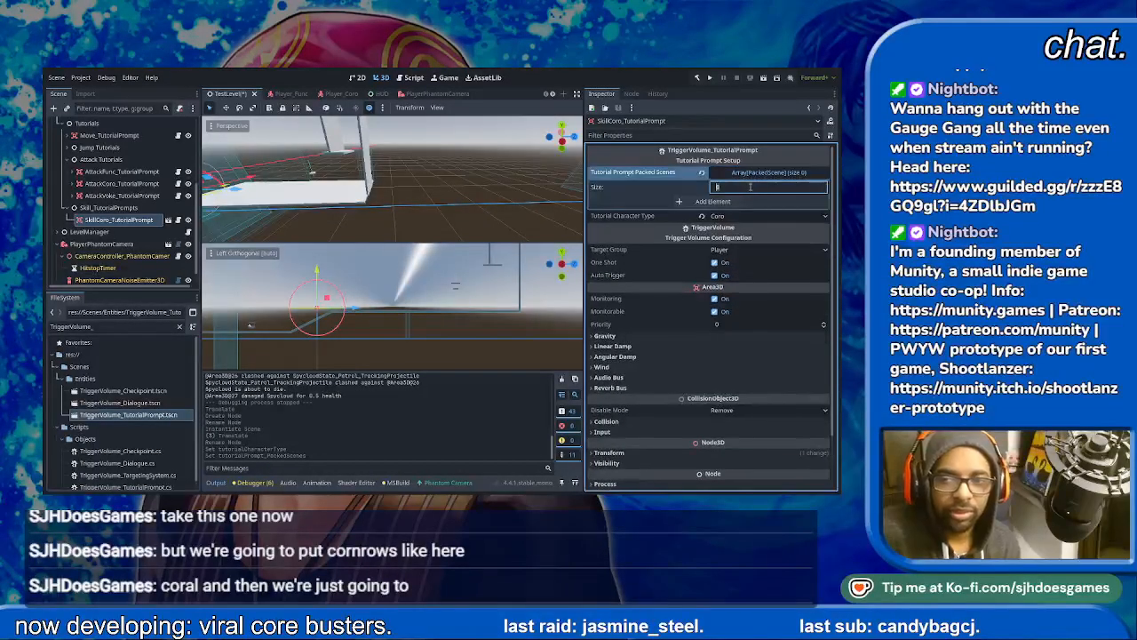
text(1)
key(Return)
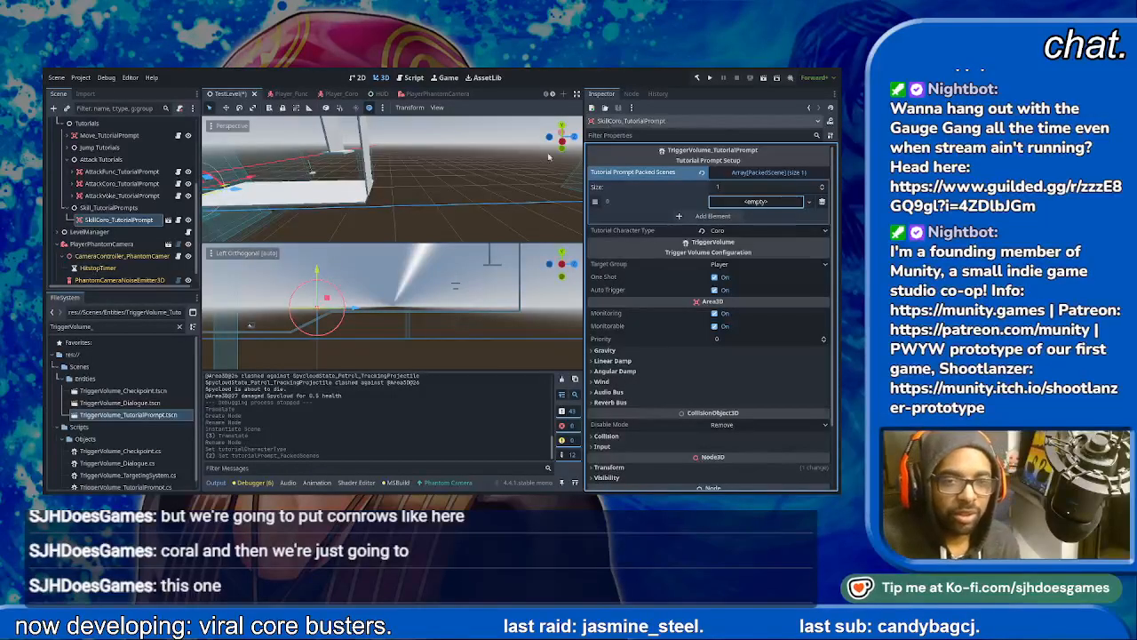
click(394, 267)
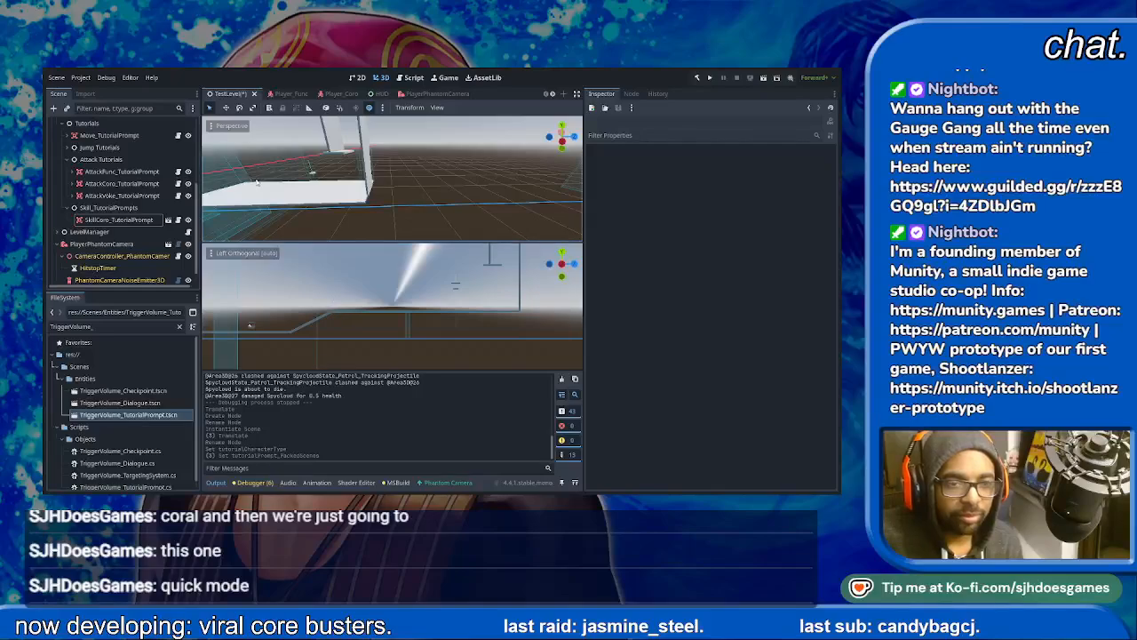
- Enable Editable Children on SkillCoro_TutorialPrompt and try to edit the box size of its CollisionShape3D
click(116, 220)
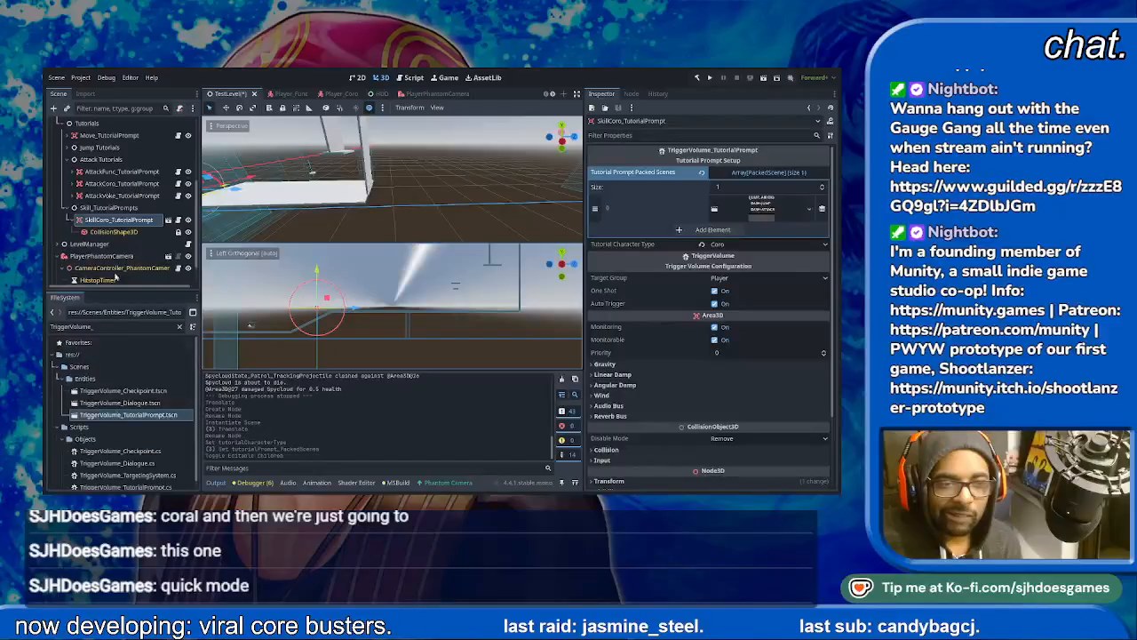
click(114, 231)
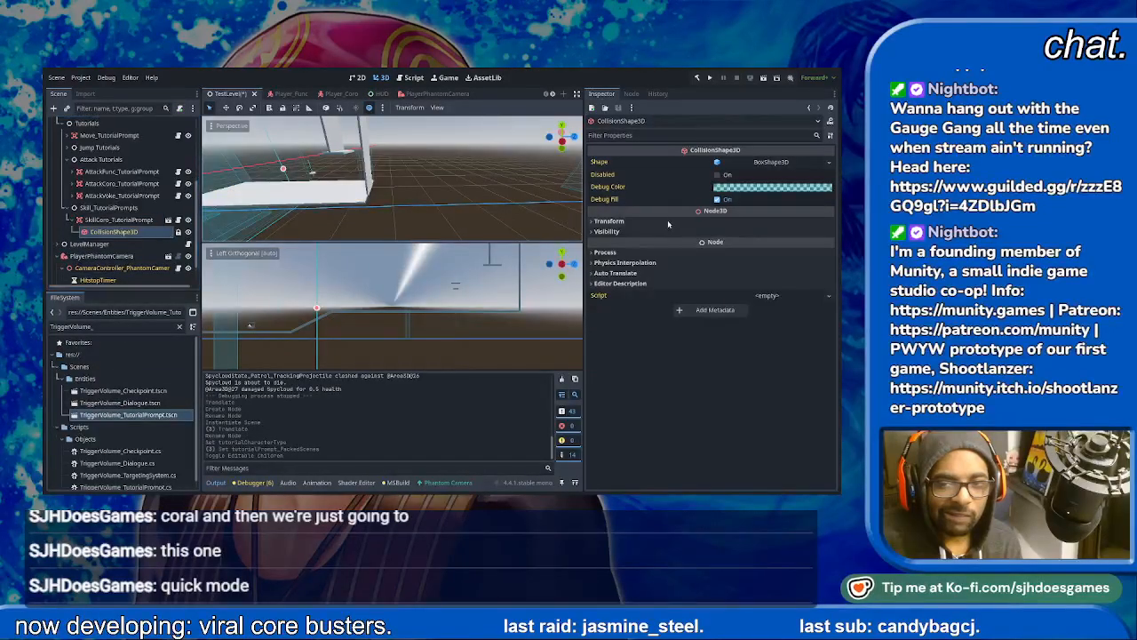
click(766, 162)
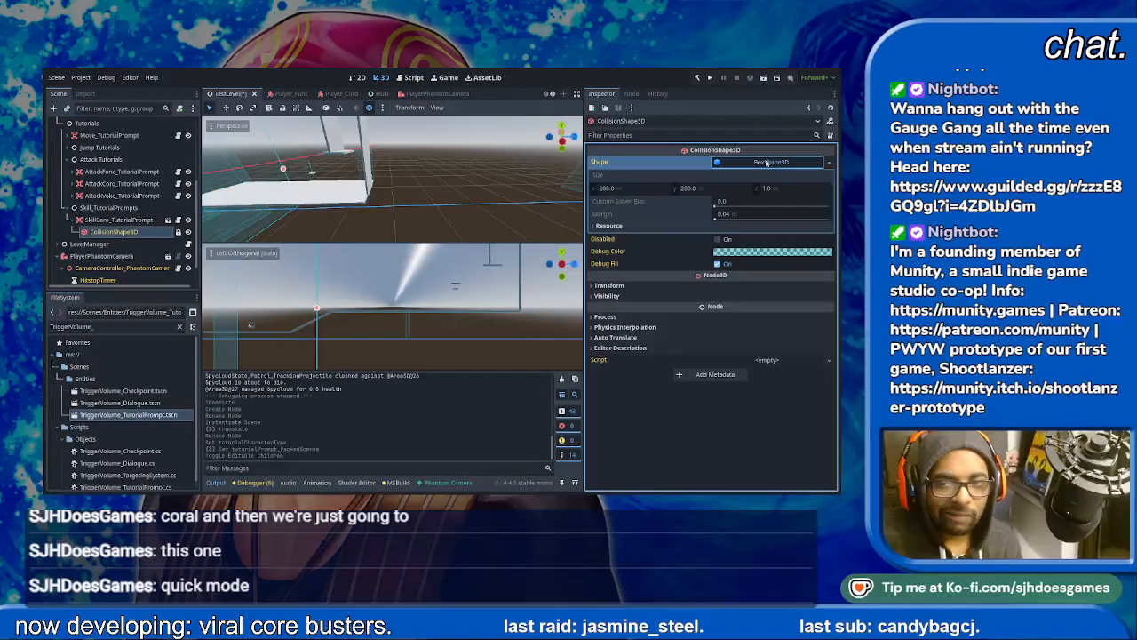
click(682, 190)
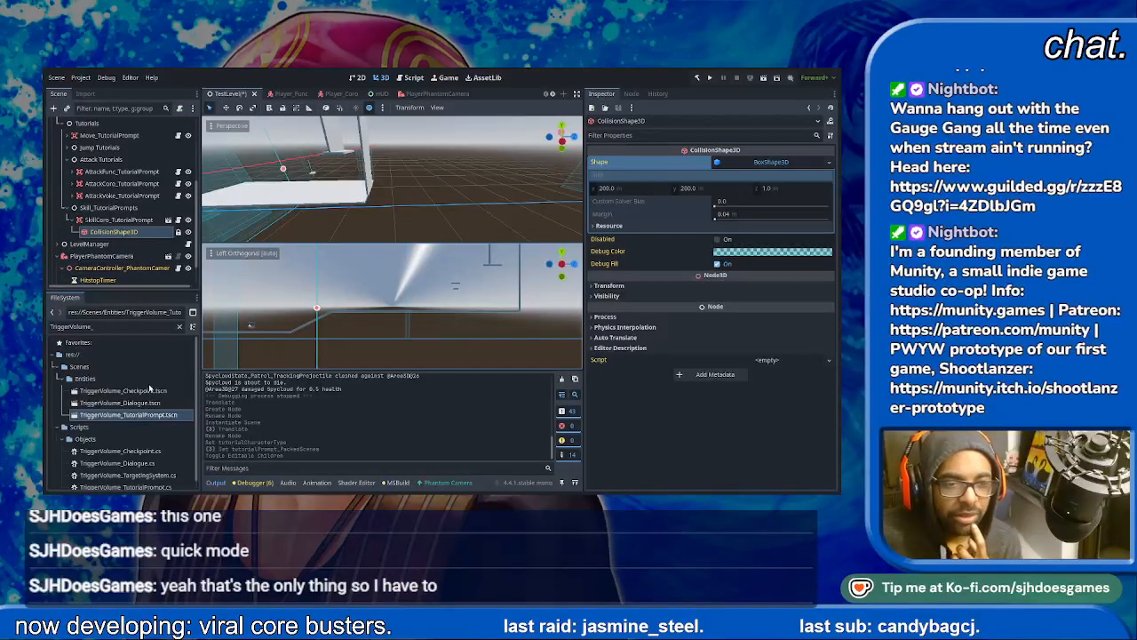
- Make the SkillCoro_TutorialPrompt instance local to the scene and select its CollisionShape3D
click(97, 221)
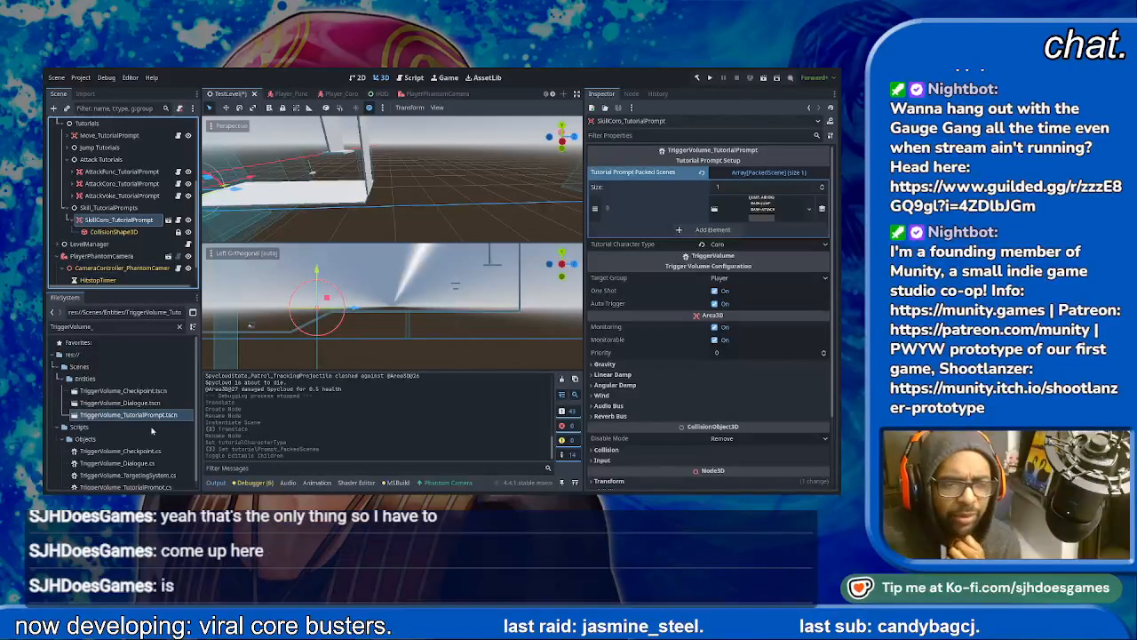
click(92, 232)
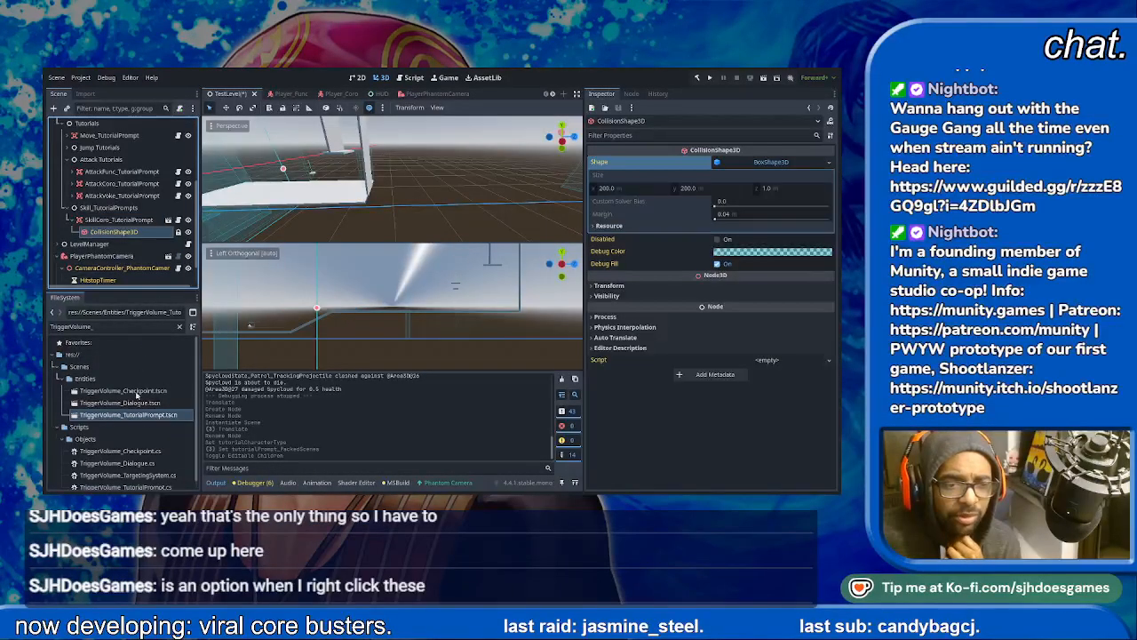
click(71, 219)
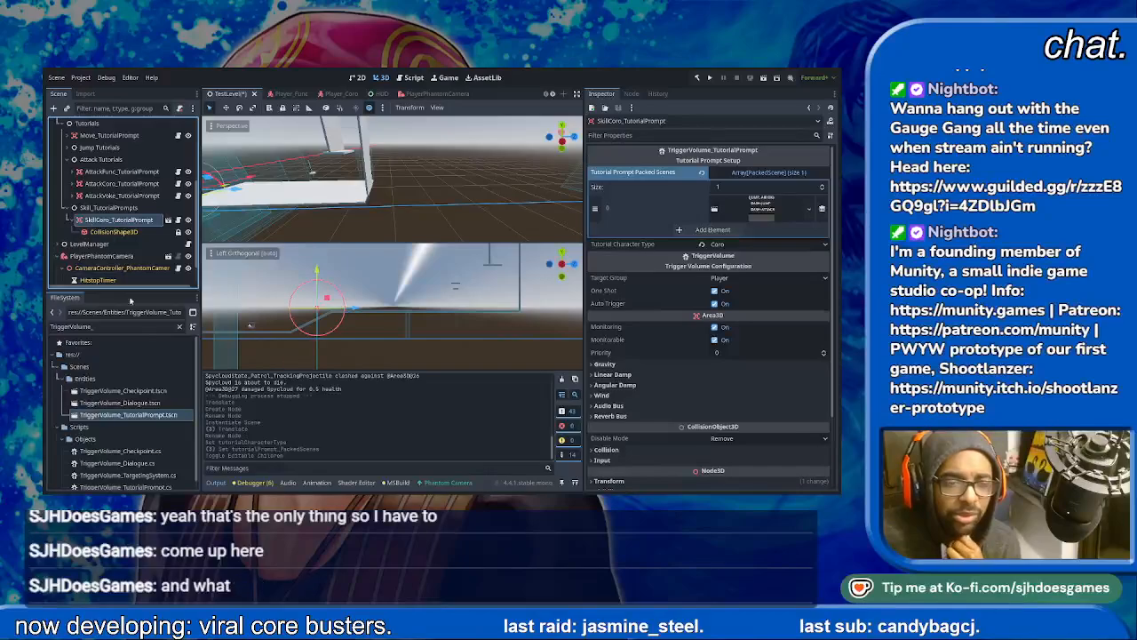
click(102, 232)
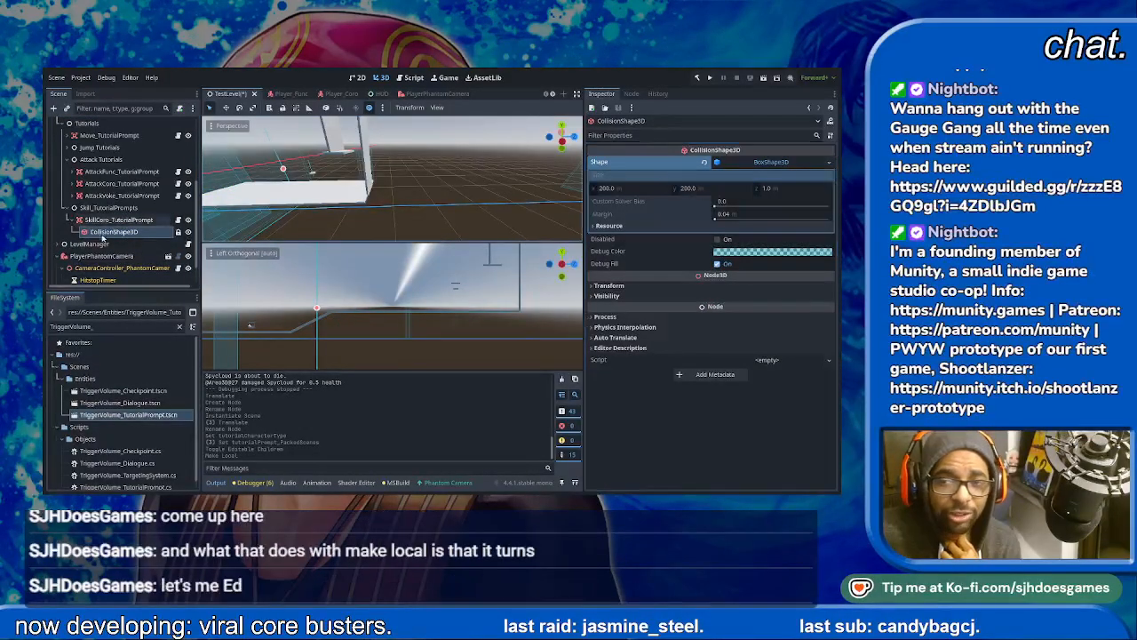
- Examine the box shape of SkillCoro_TutorialPrompt's CollisionShape3D, including its Resource properties
click(96, 257)
click(113, 222)
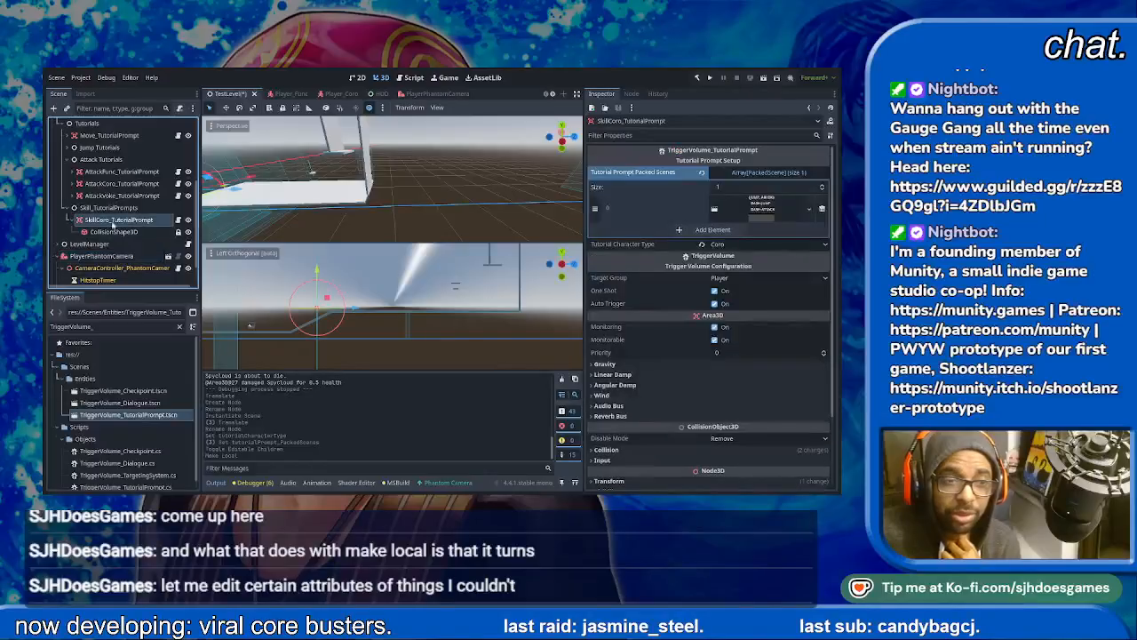
click(113, 231)
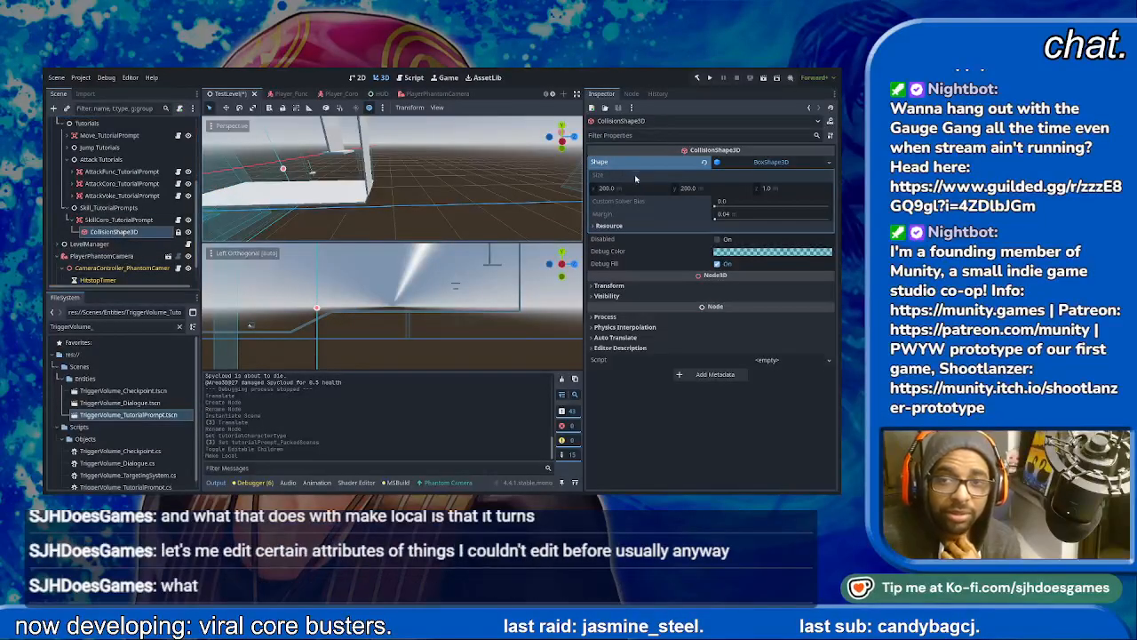
click(592, 226)
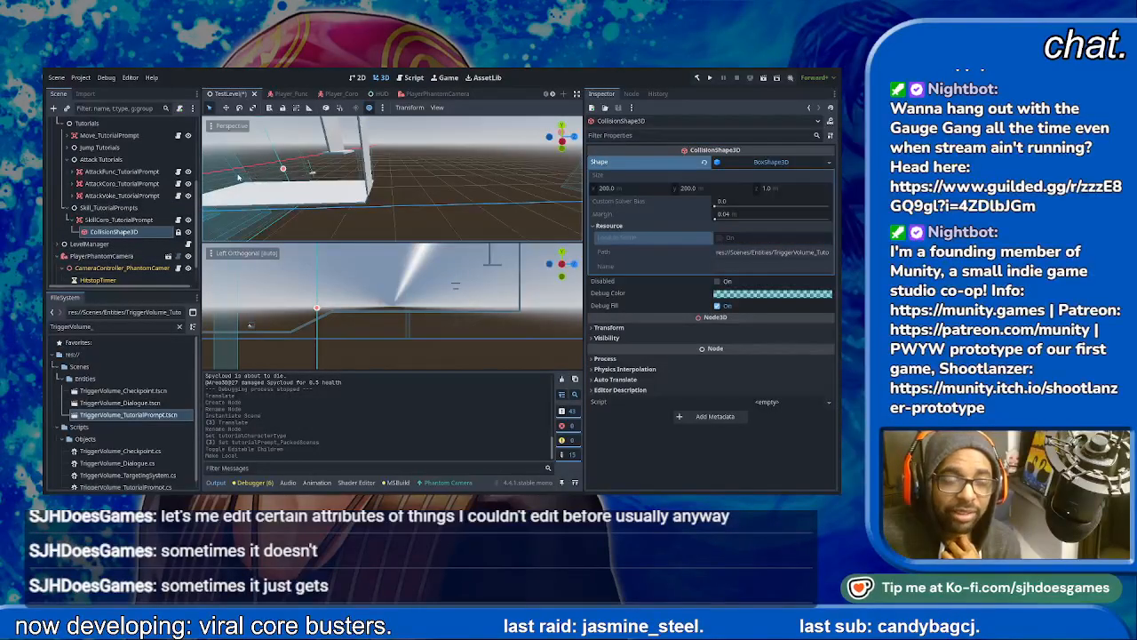
- Examine the transform and box size of AttackVoke_TutorialPrompt's CollisionShape3D for comparison
click(221, 192)
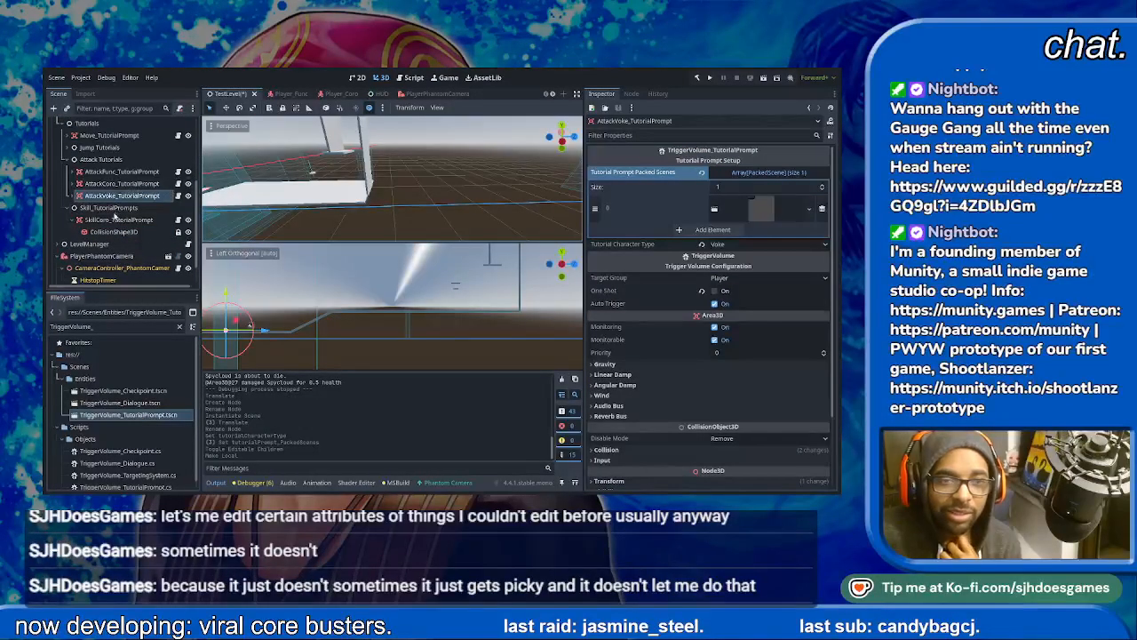
click(73, 196)
click(115, 207)
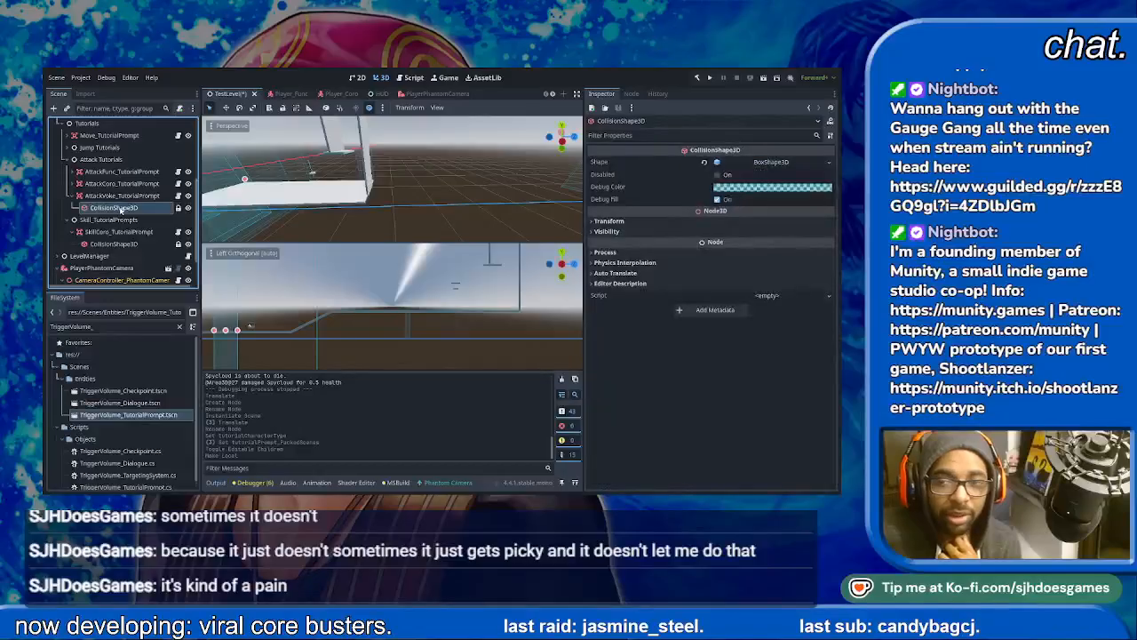
click(609, 221)
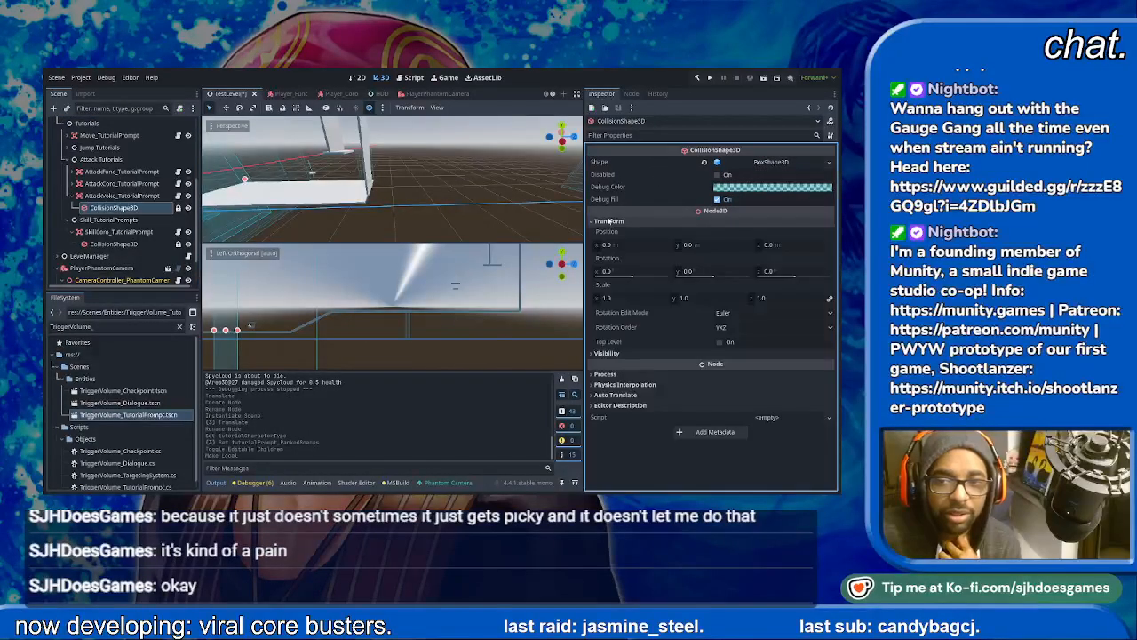
click(608, 221)
click(770, 163)
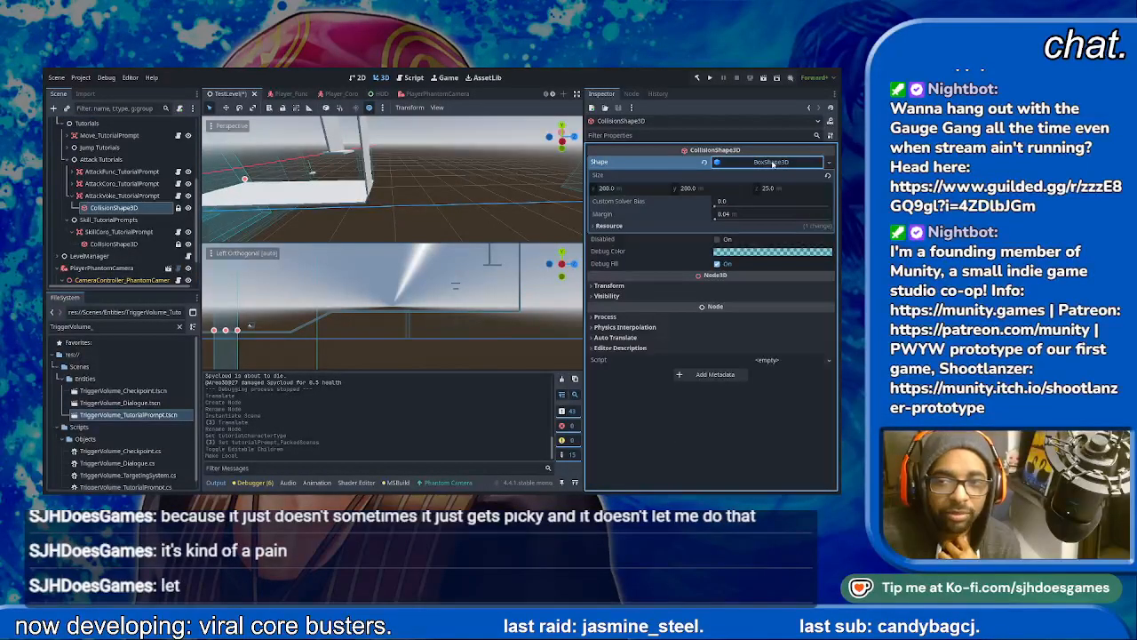
click(772, 163)
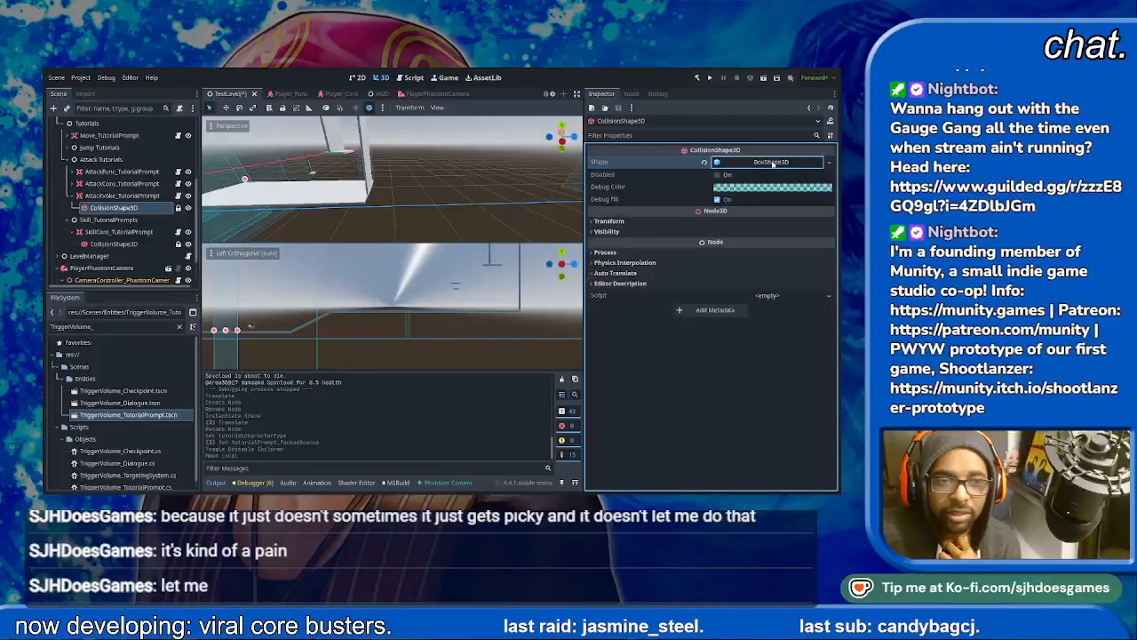
- Clear the inherited shape from SkillCoro_TutorialPrompt's CollisionShape3D, assign a new BoxShape3D and expand its properties
click(112, 243)
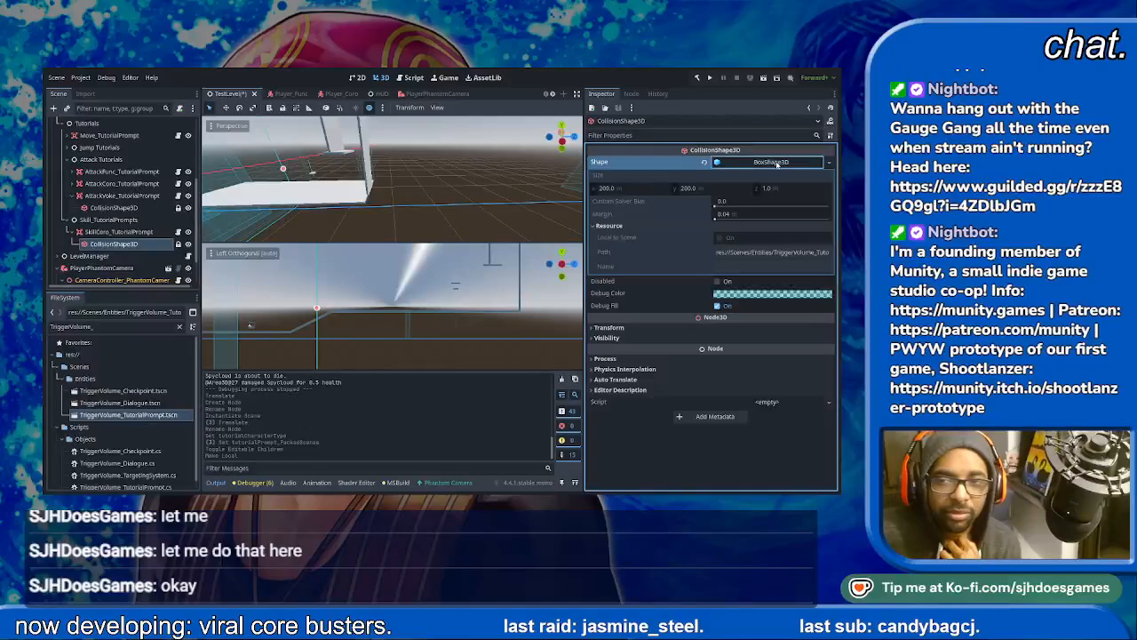
click(778, 163)
click(704, 161)
click(763, 164)
click(766, 198)
click(746, 162)
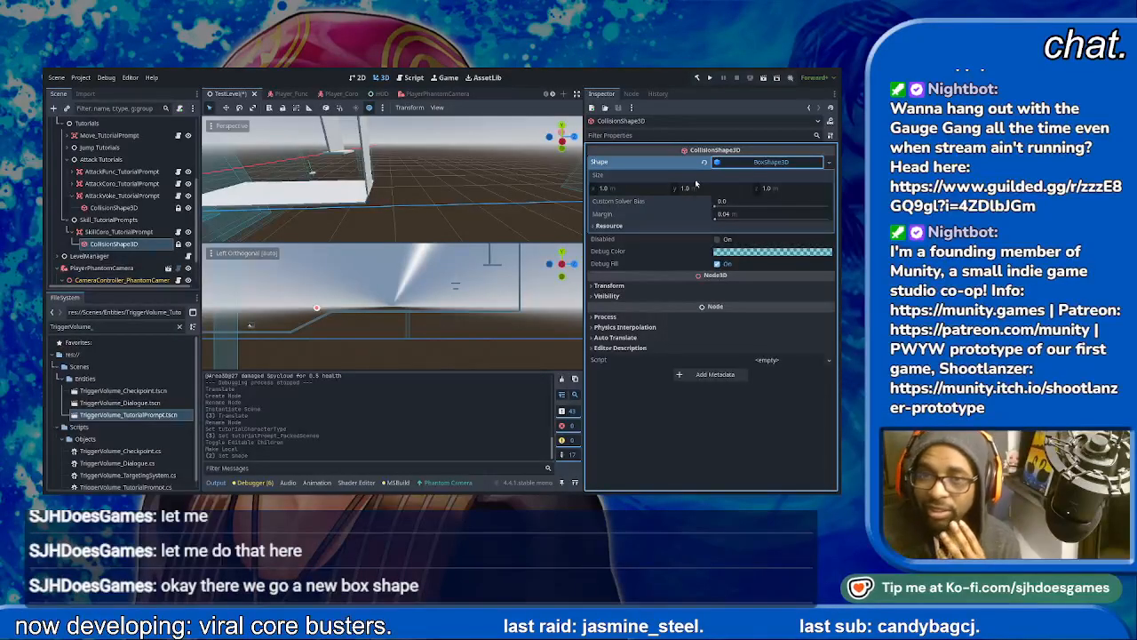
- Set the new collision box's Z size to 50 m
click(785, 190)
text(50)
key(Return)
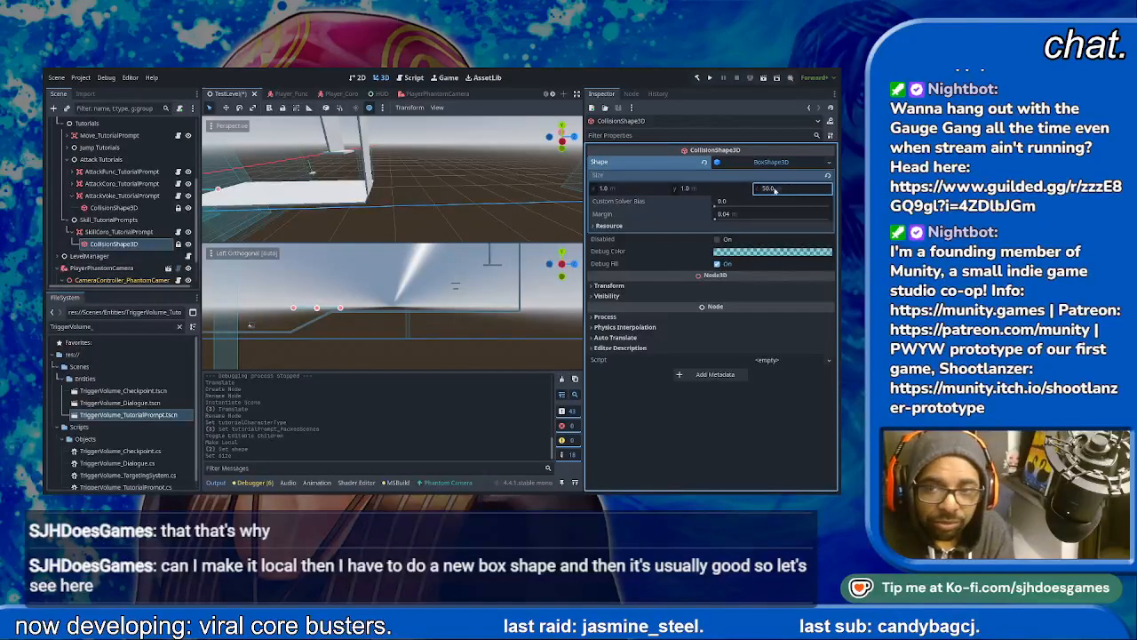
- Set the collision box's Y size to 200 m and its Z size to 100 m, saving the scene
click(715, 189)
text(300)
key(Return)
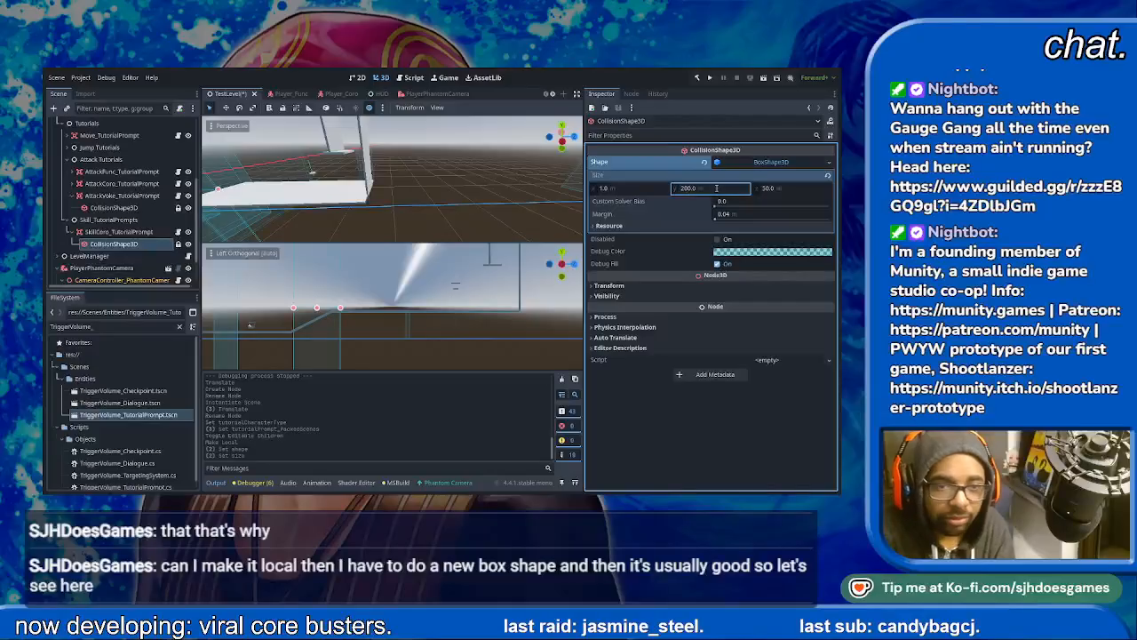
key(ctrl+s)
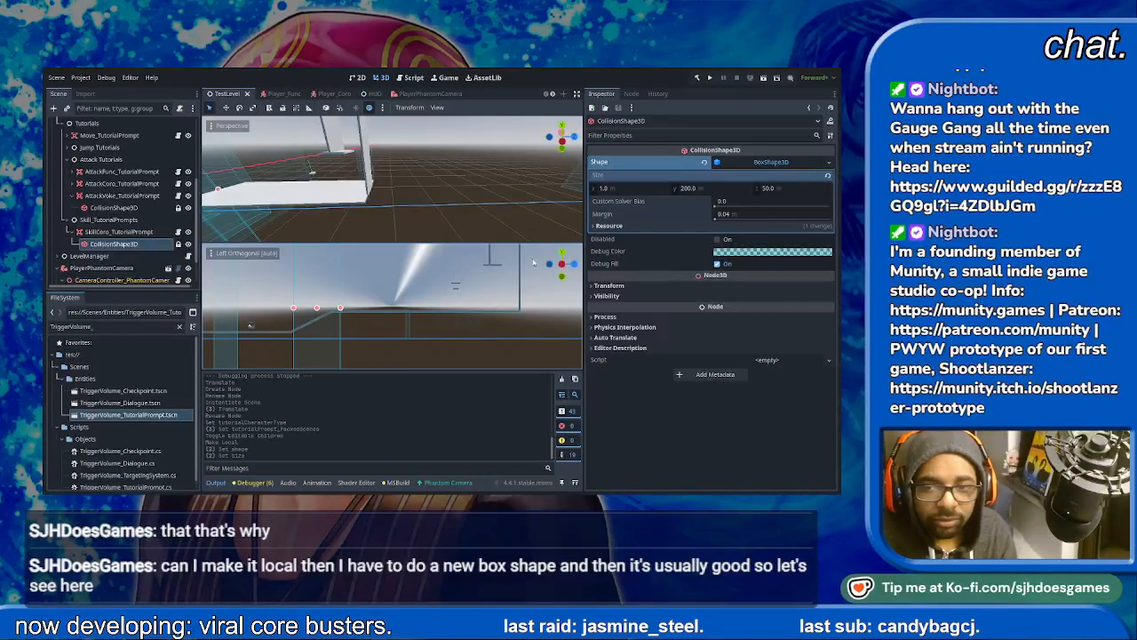
click(780, 184)
text(100)
key(Return)
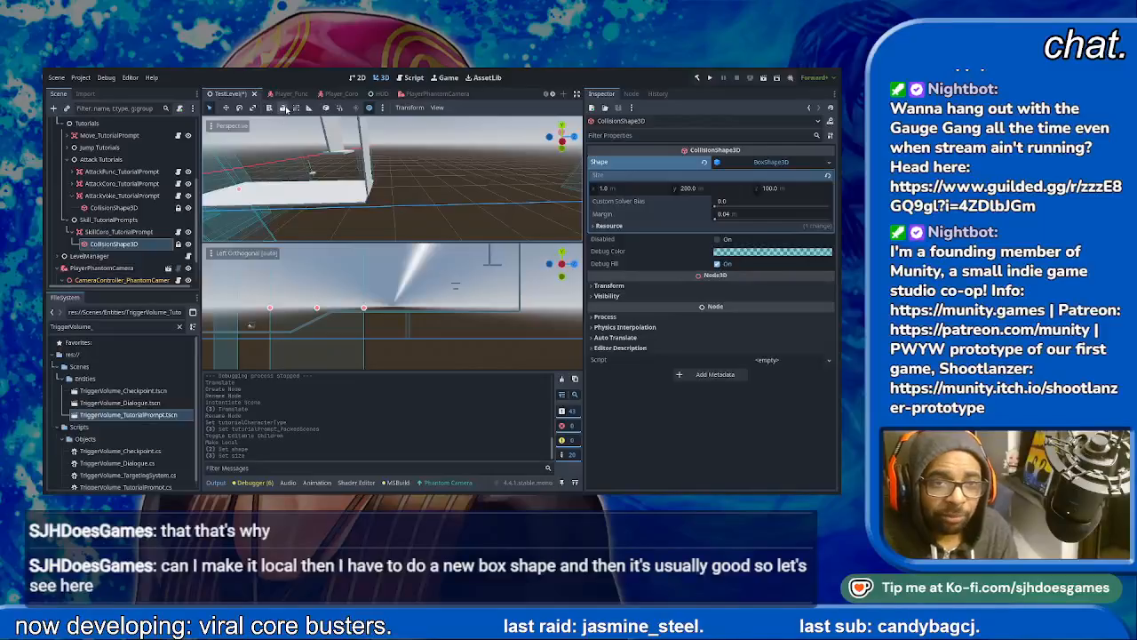
- Keep the collision shape locked and shift SkillCoro_TutorialPrompt a short way along the level toward the wall, then collapse its node
click(284, 108)
click(284, 107)
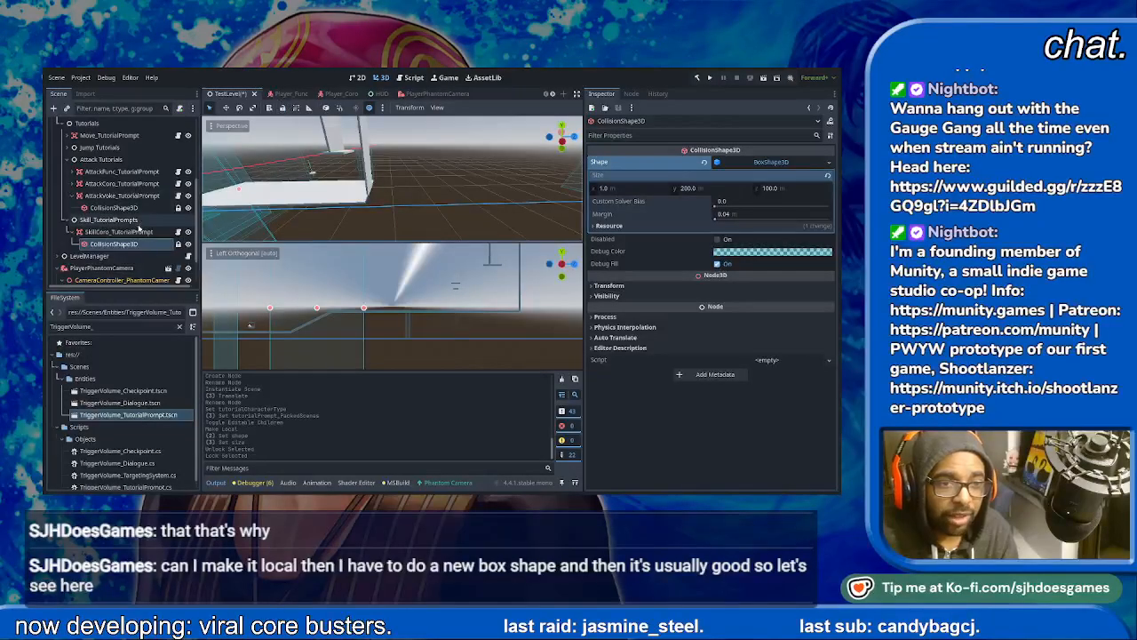
click(135, 231)
drag(360, 311, 380, 311)
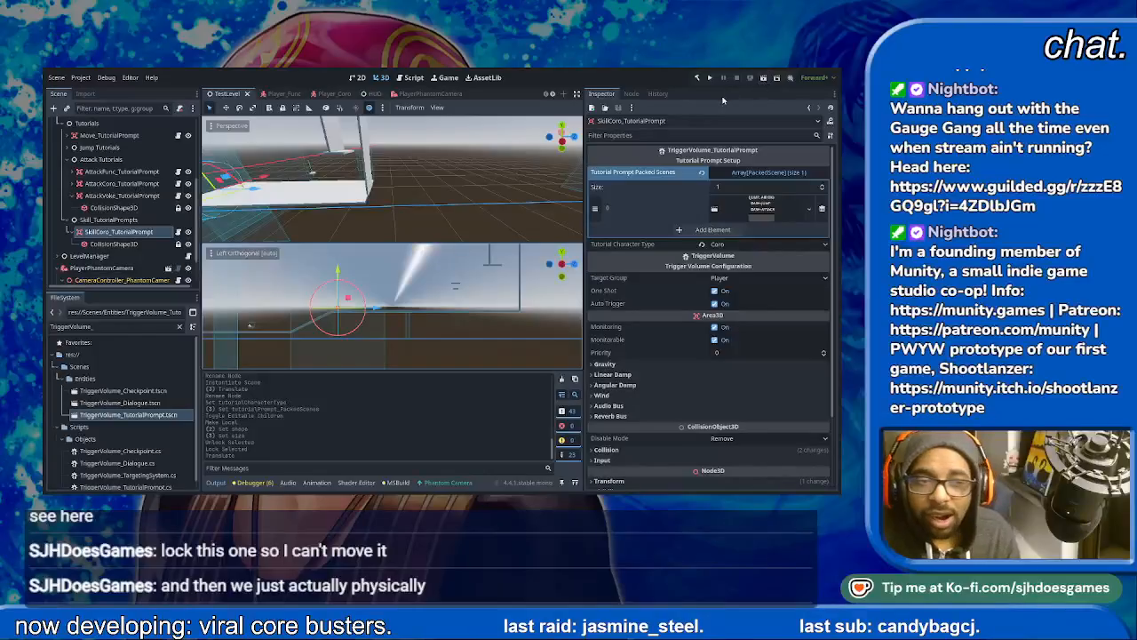
click(70, 232)
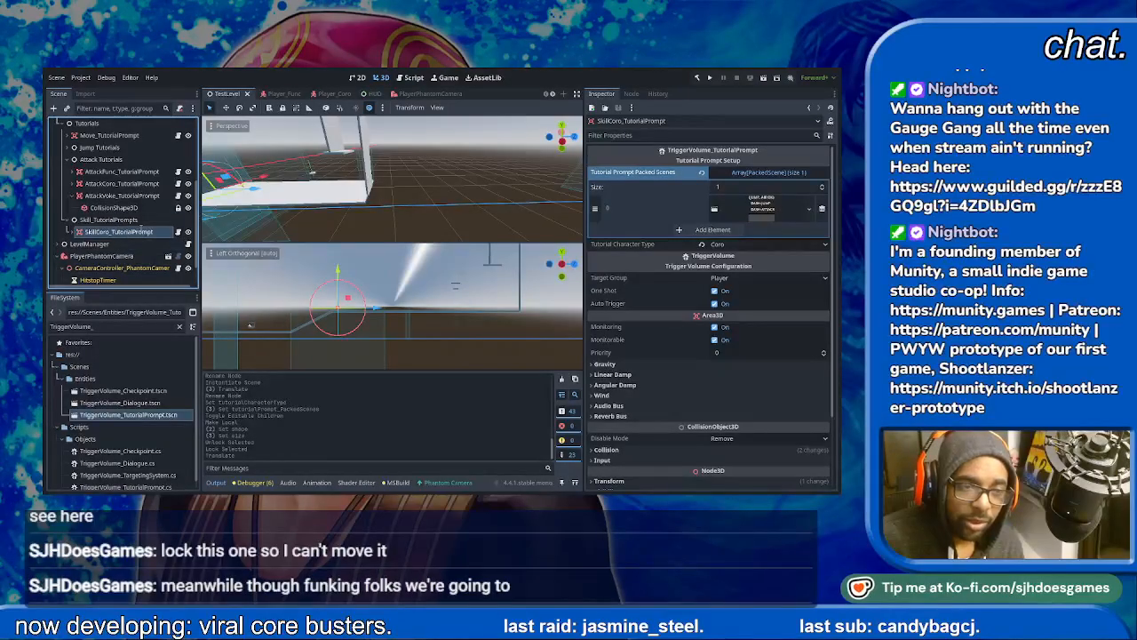
- Duplicate SkillCoro_TutorialPrompt and move the copy along the level and upward, beside the tall walls
key(ctrl+d)
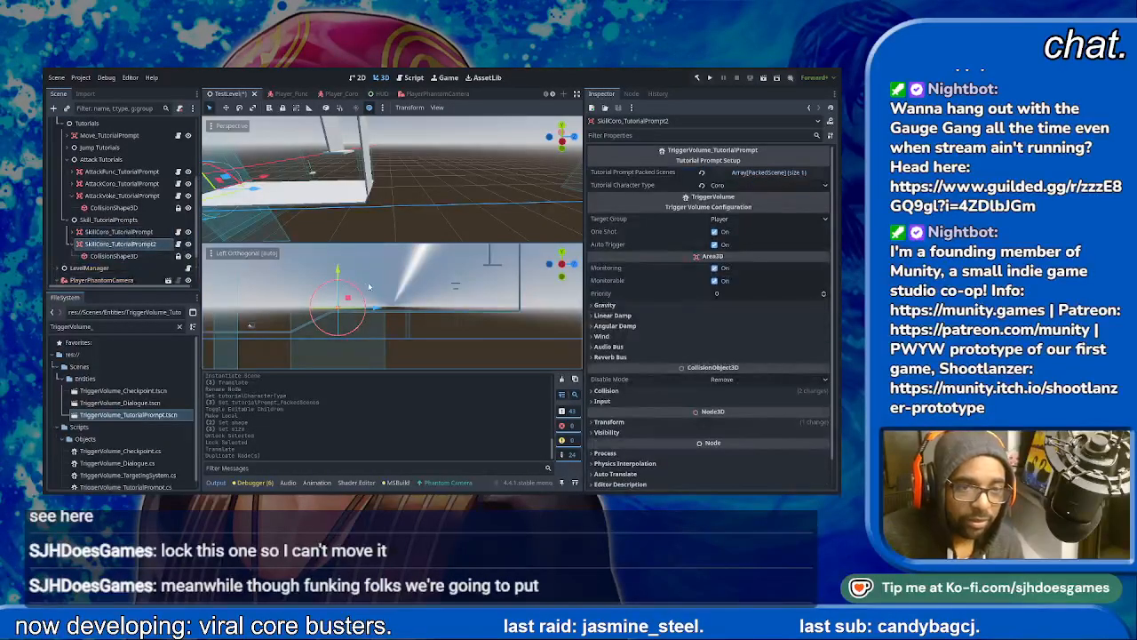
drag(376, 308, 568, 312)
drag(530, 264, 515, 175)
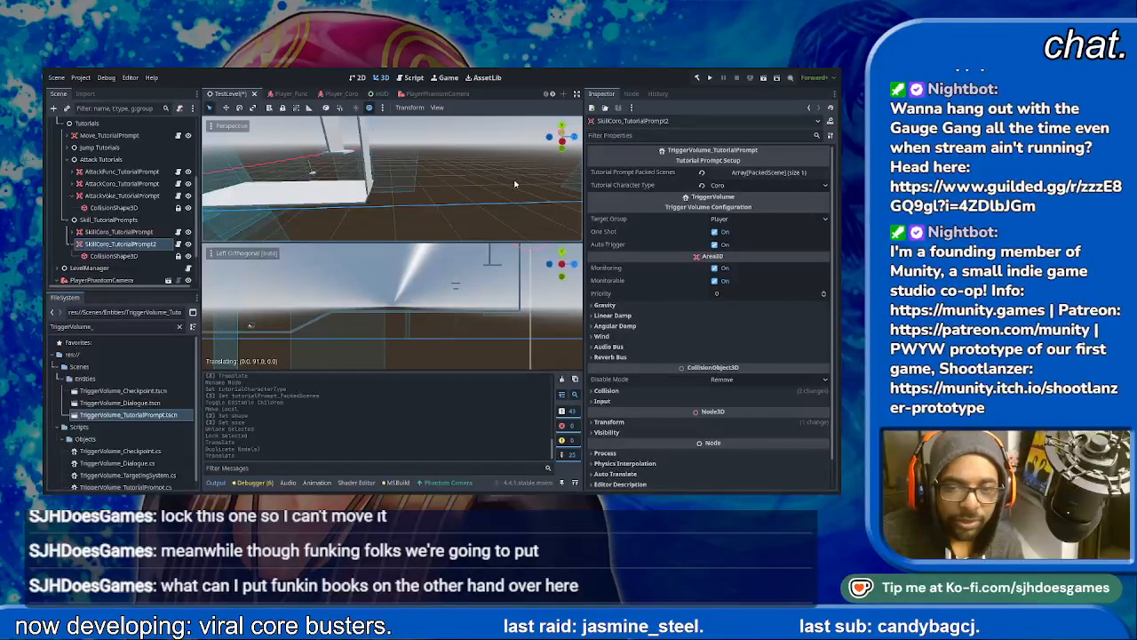
drag(512, 181, 512, 180)
shift+middle_drag(513, 315, 470, 349)
shift+middle_drag(512, 270, 493, 289)
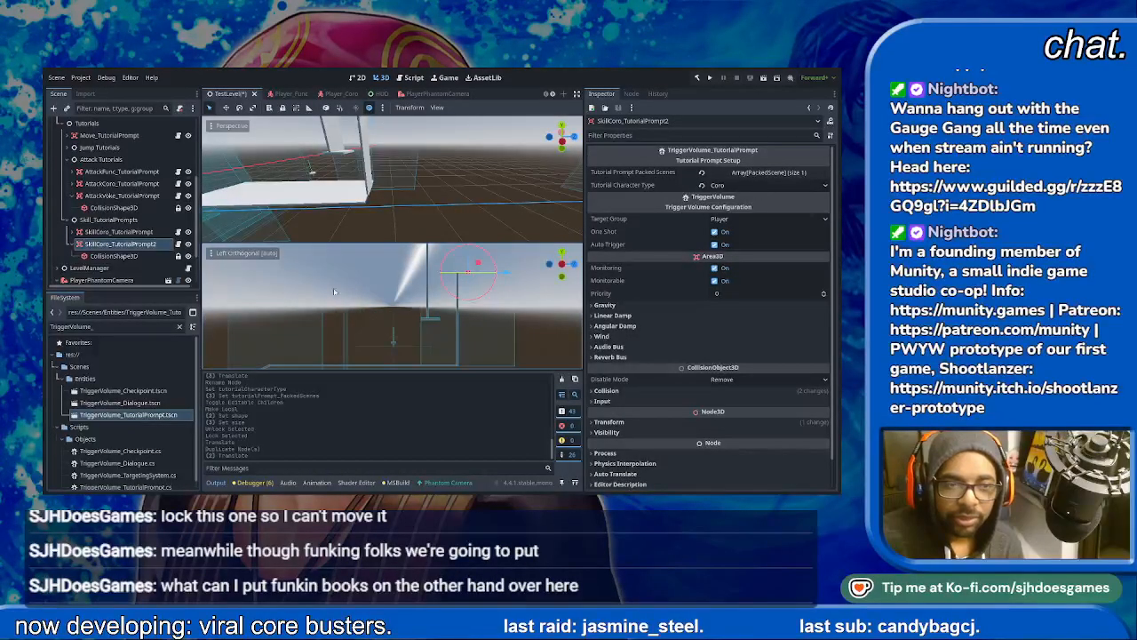
- Rename the copy SkillFunc_TutorialPrompt and duplicate it as SkillVoke_TutorialPrompt
click(156, 247)
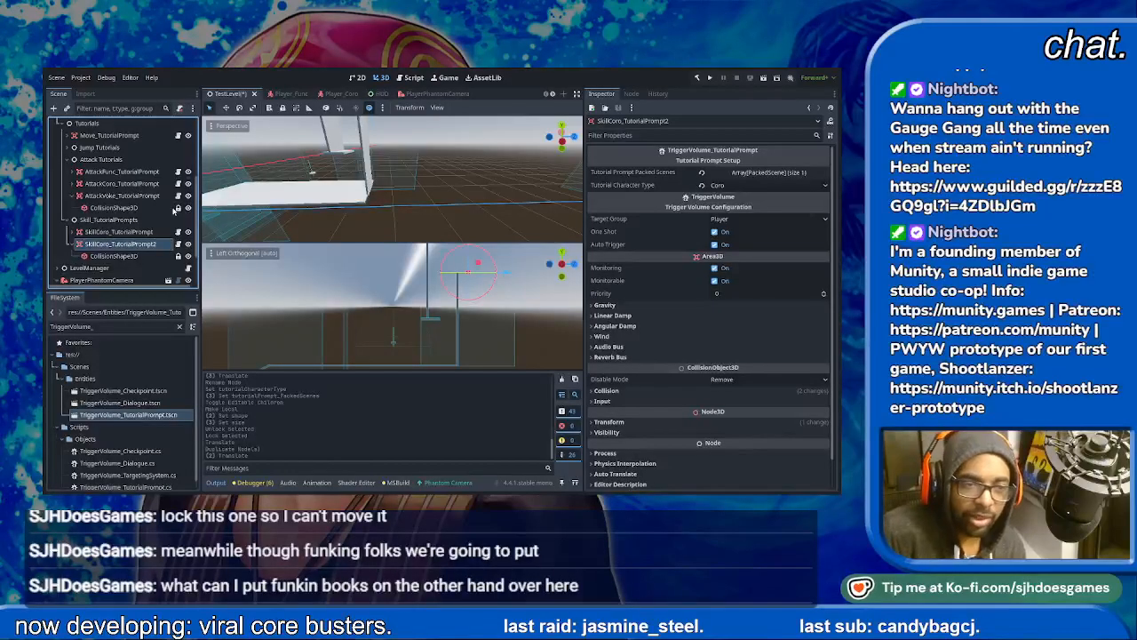
key(Return)
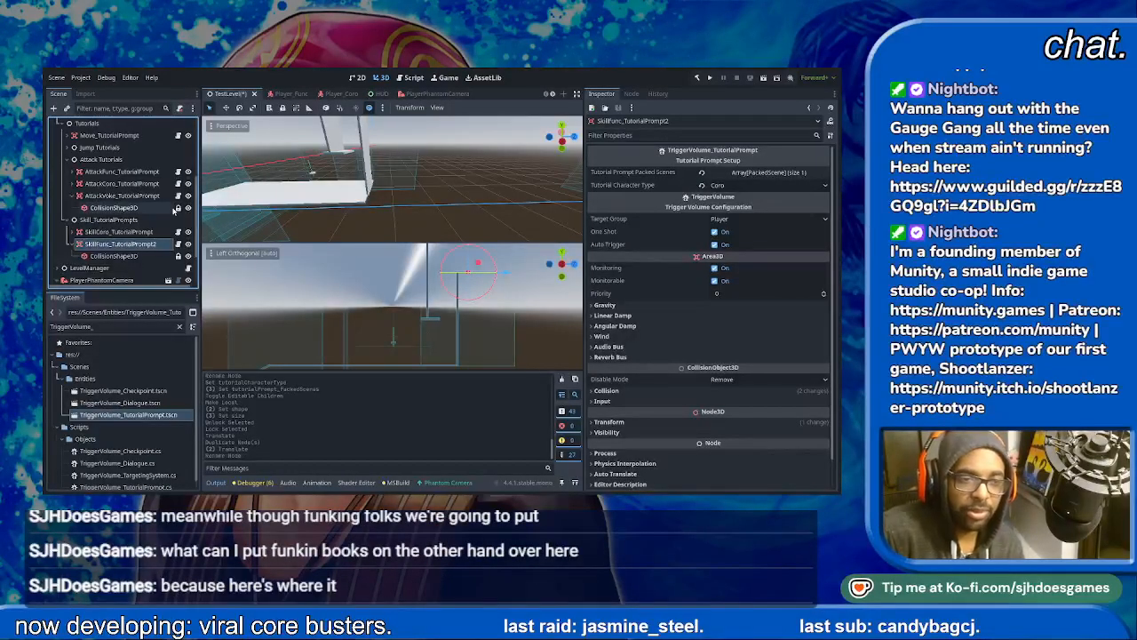
click(157, 246)
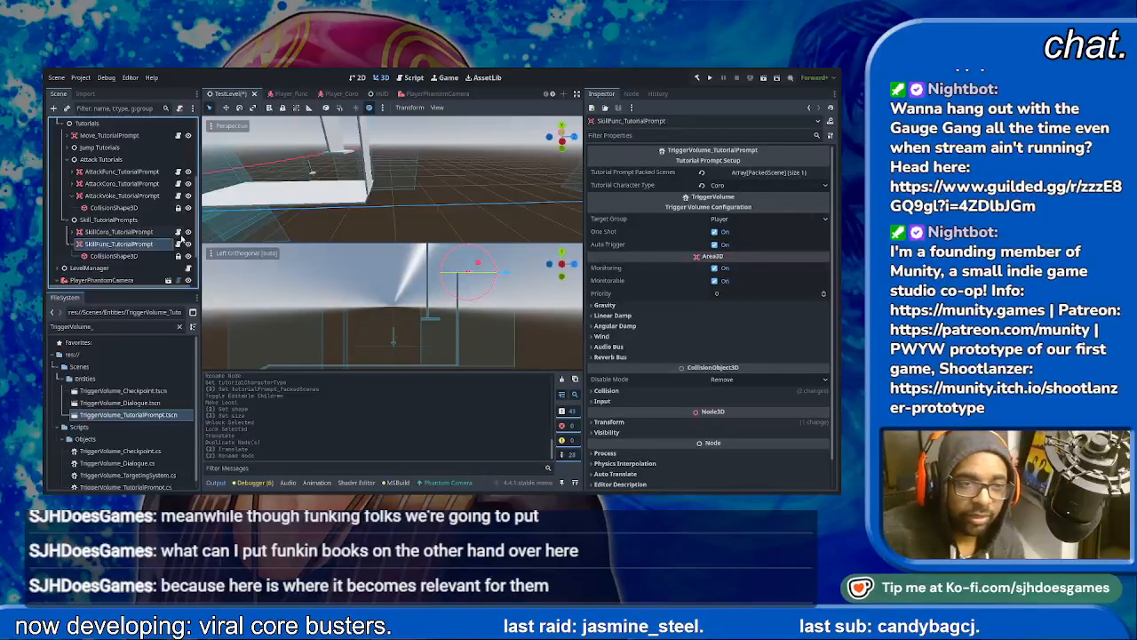
key(ctrl+d)
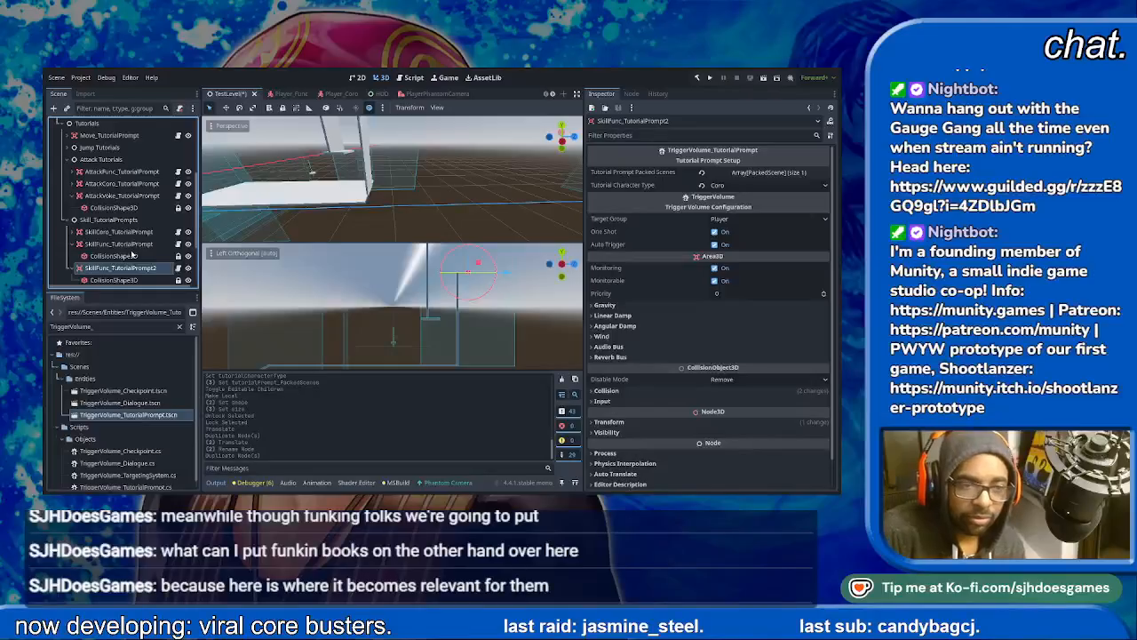
key(Return)
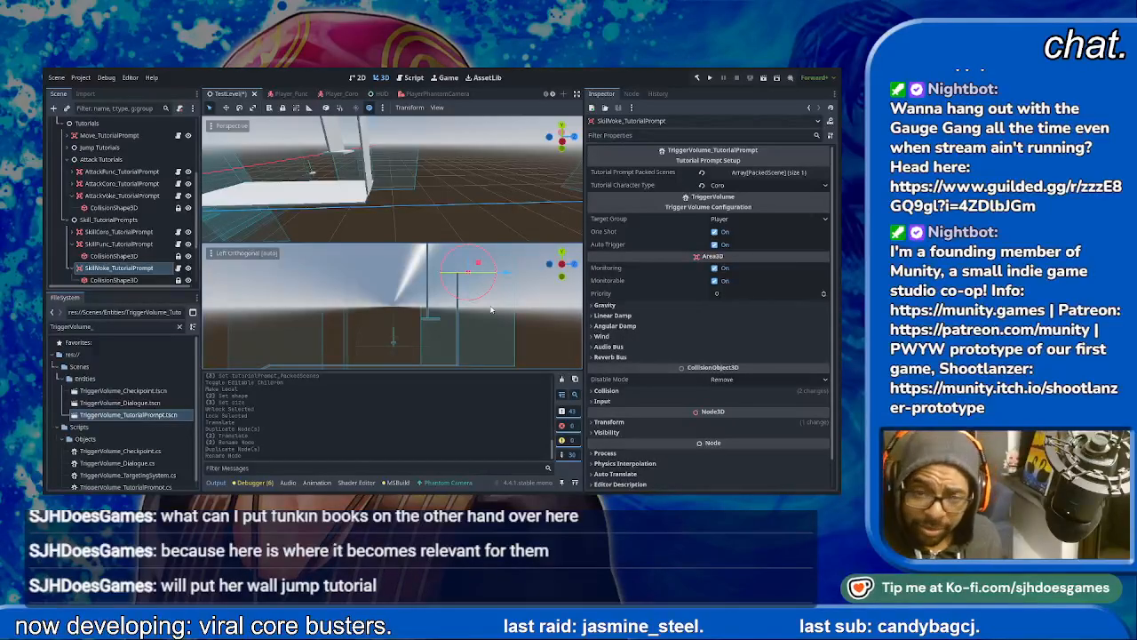
- Set the Tutorial Character Type to Func on SkillFunc_TutorialPrompt and to Voke on SkillVoke_TutorialPrompt
click(93, 244)
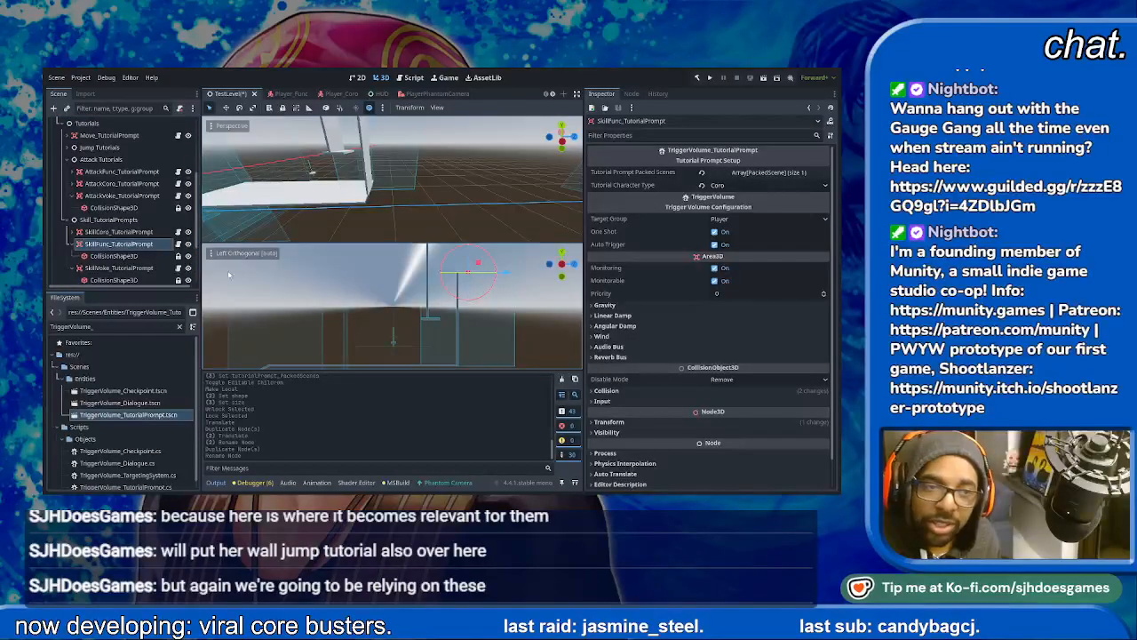
click(72, 268)
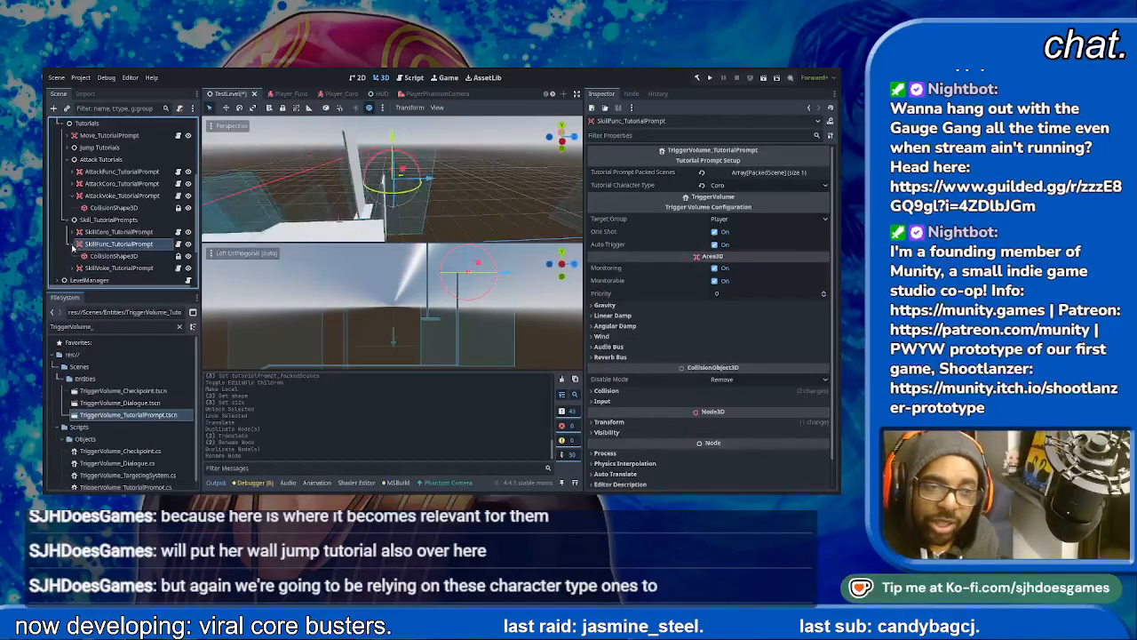
click(75, 244)
click(114, 232)
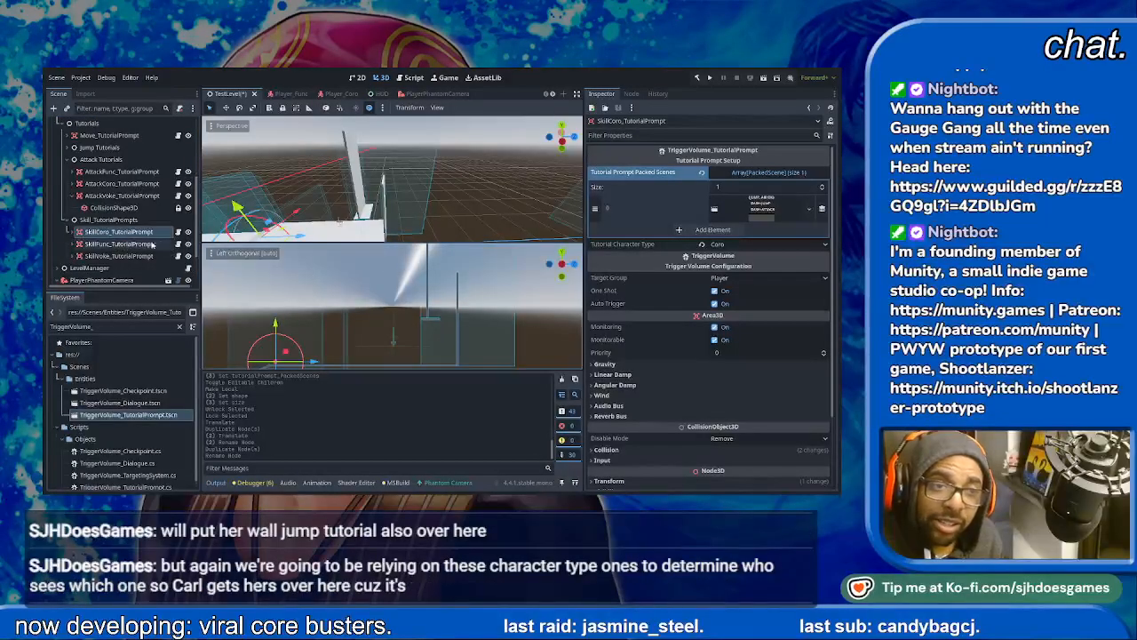
click(116, 243)
click(748, 187)
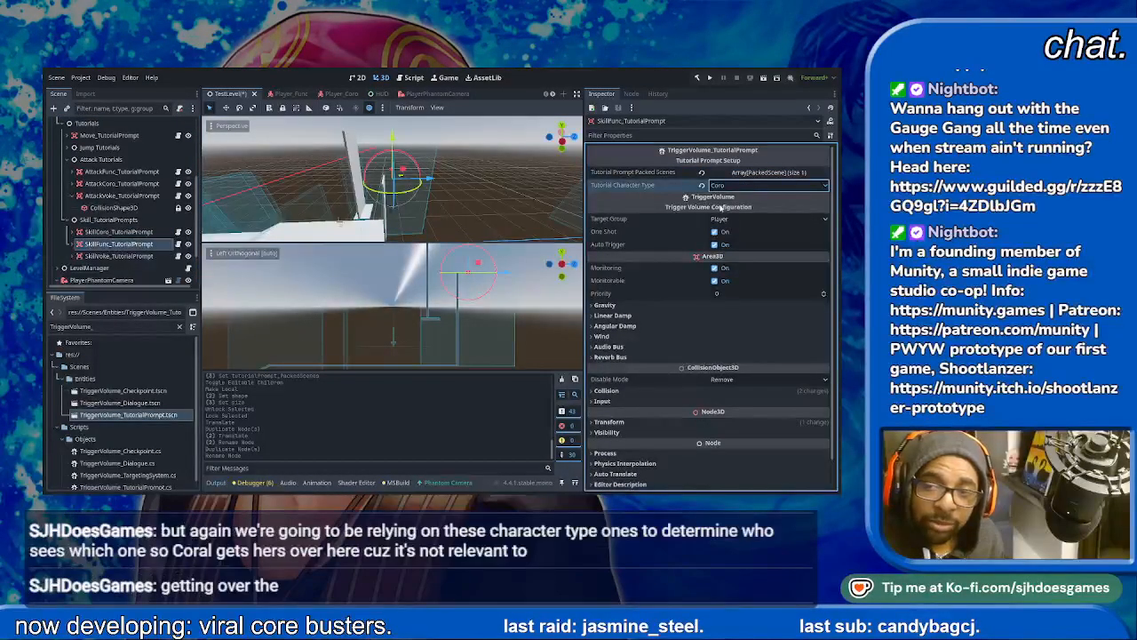
click(715, 203)
click(118, 256)
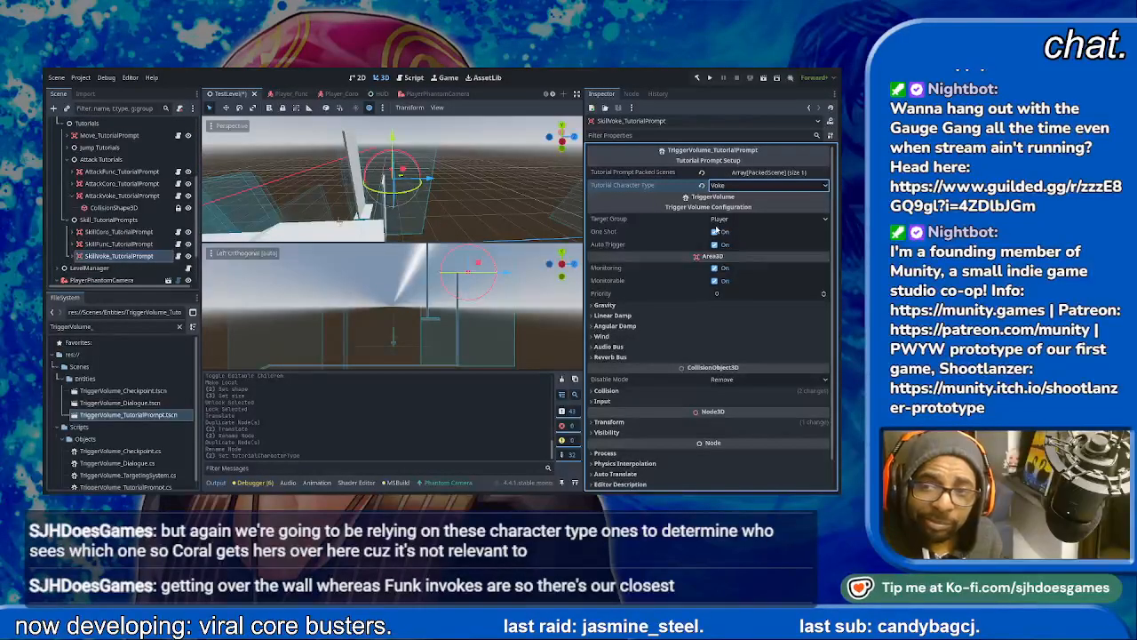
- Assign the matching skill prompt scenes to SkillVoke_TutorialPrompt and SkillFunc_TutorialPrompt, and save the scene
click(765, 172)
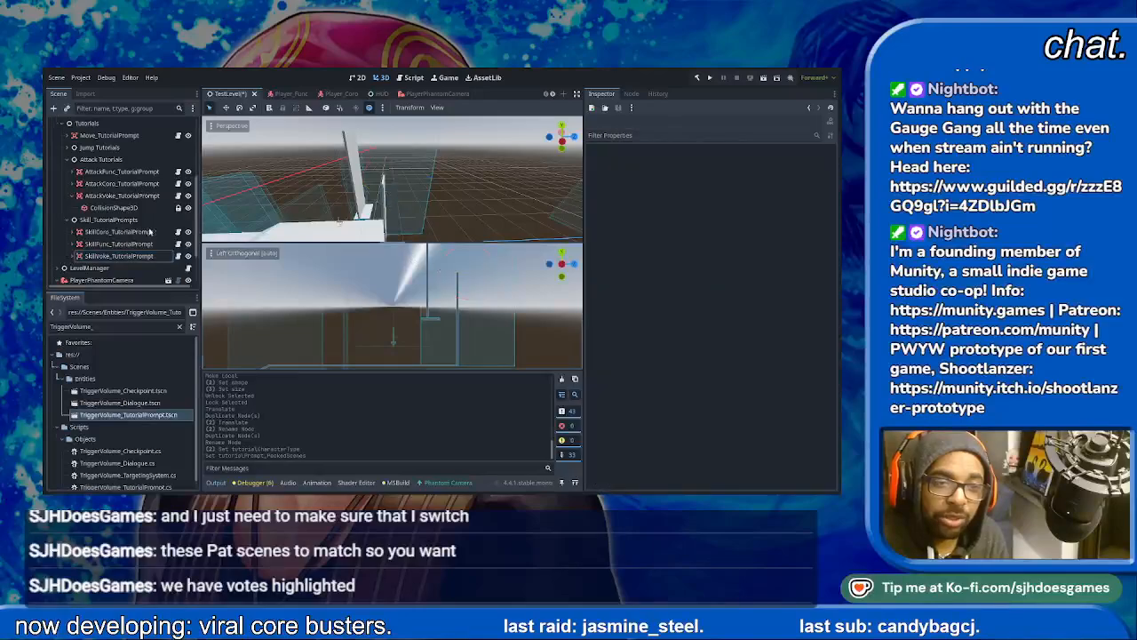
click(118, 231)
click(135, 242)
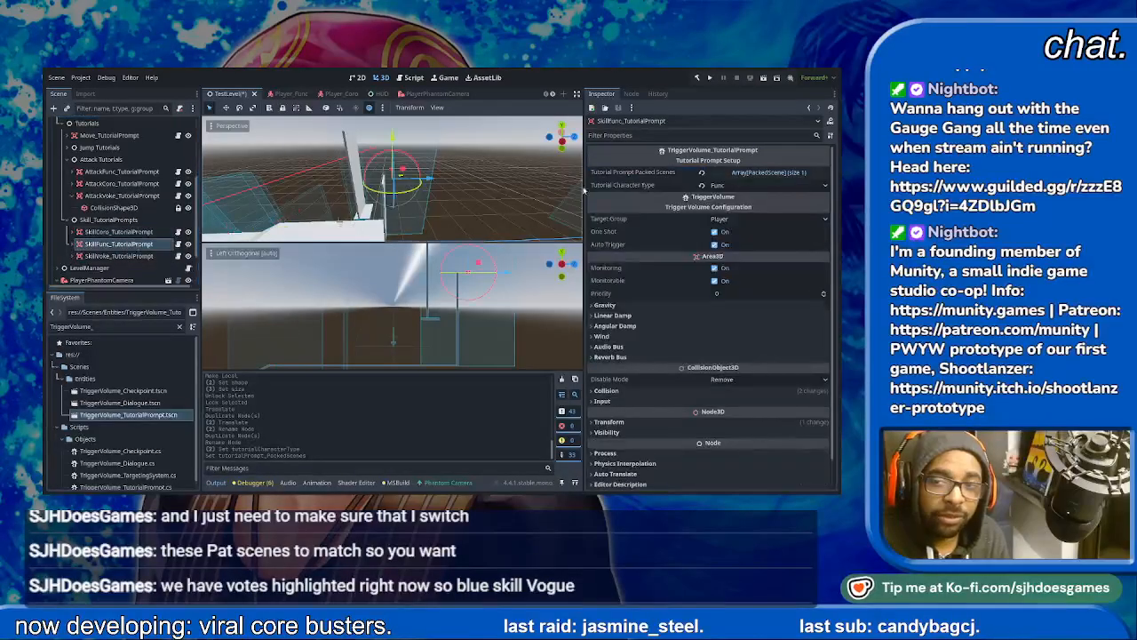
click(789, 208)
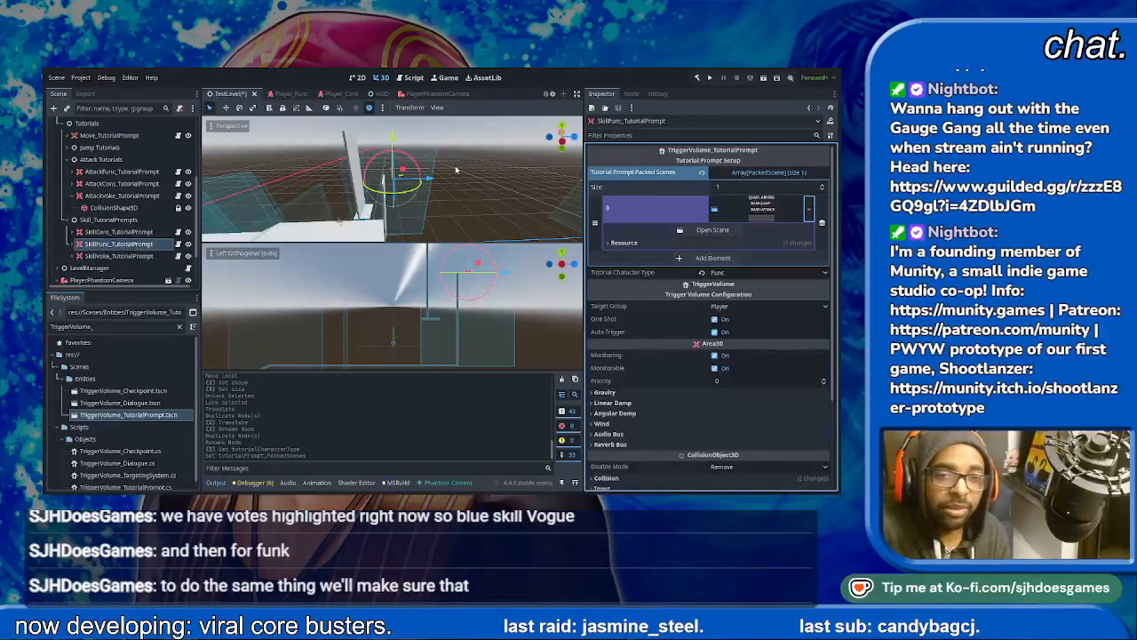
click(398, 218)
key(ctrl+s)
- Find Right Wall under Area 1 in the Terrain group and make its MeshInstance3D's mesh unique
mouse_move(402, 219)
shift+middle_down()
mouse_move(419, 165)
mouse_move(407, 210)
shift+middle_up()
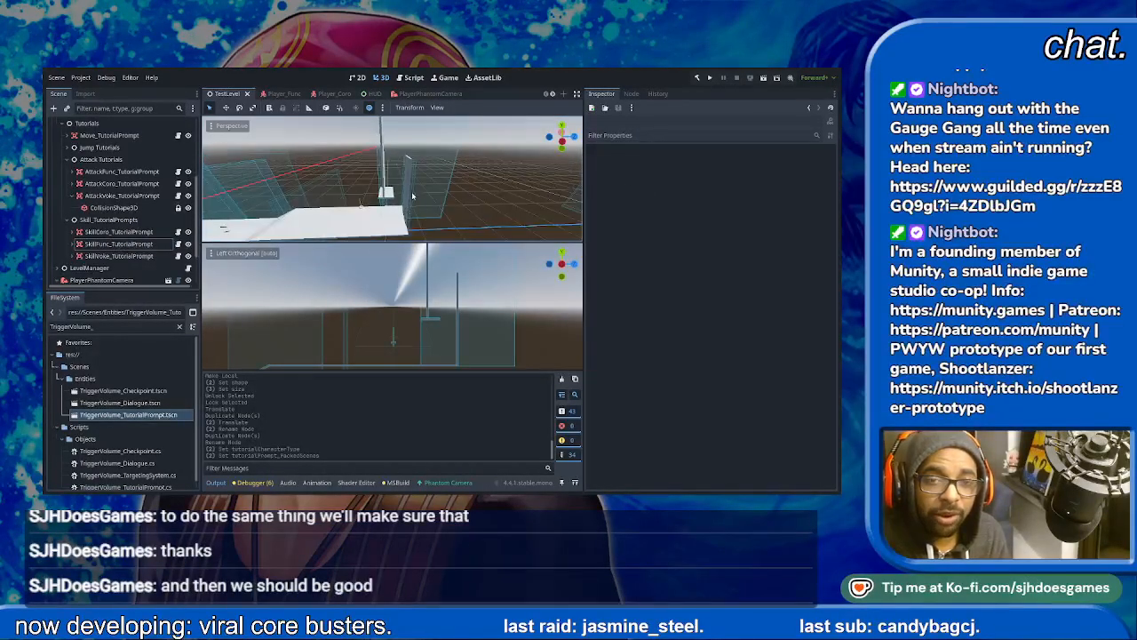
middle_drag(411, 170, 422, 198)
scroll(448, 206, up, 8)
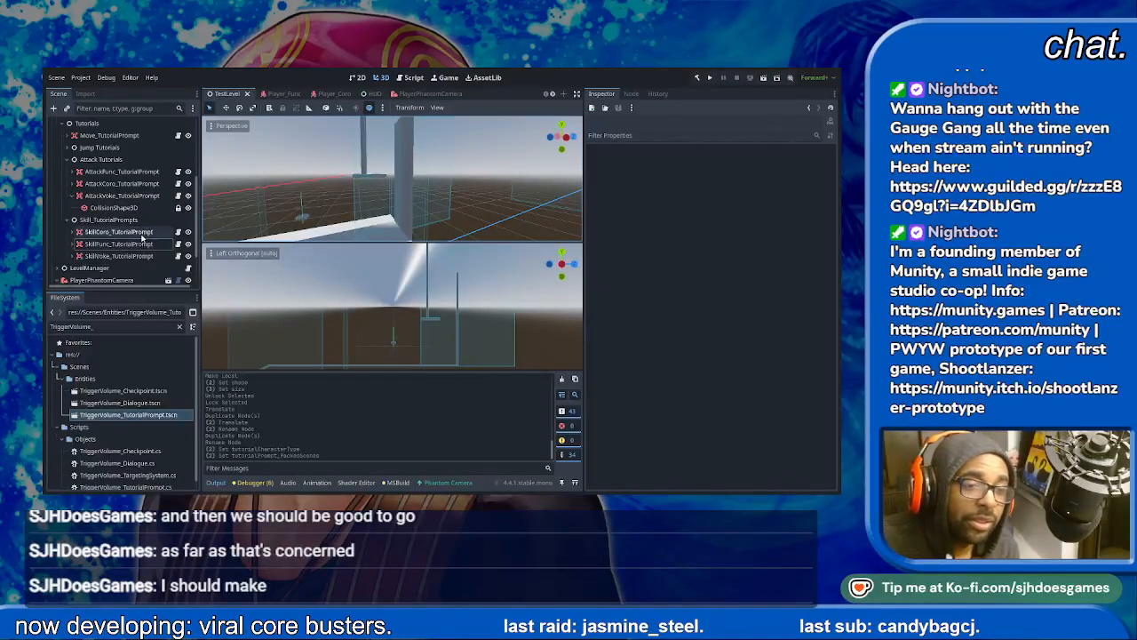
scroll(142, 236, up, 2)
scroll(131, 228, up, 5)
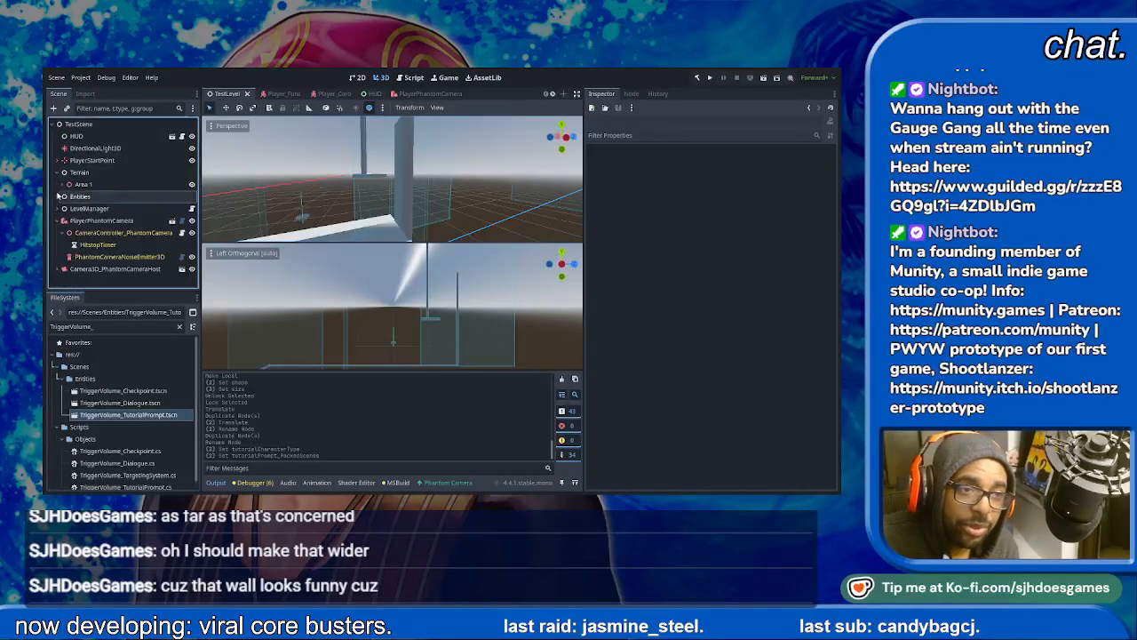
click(58, 195)
click(61, 185)
scroll(120, 253, down, 3)
click(69, 209)
click(70, 209)
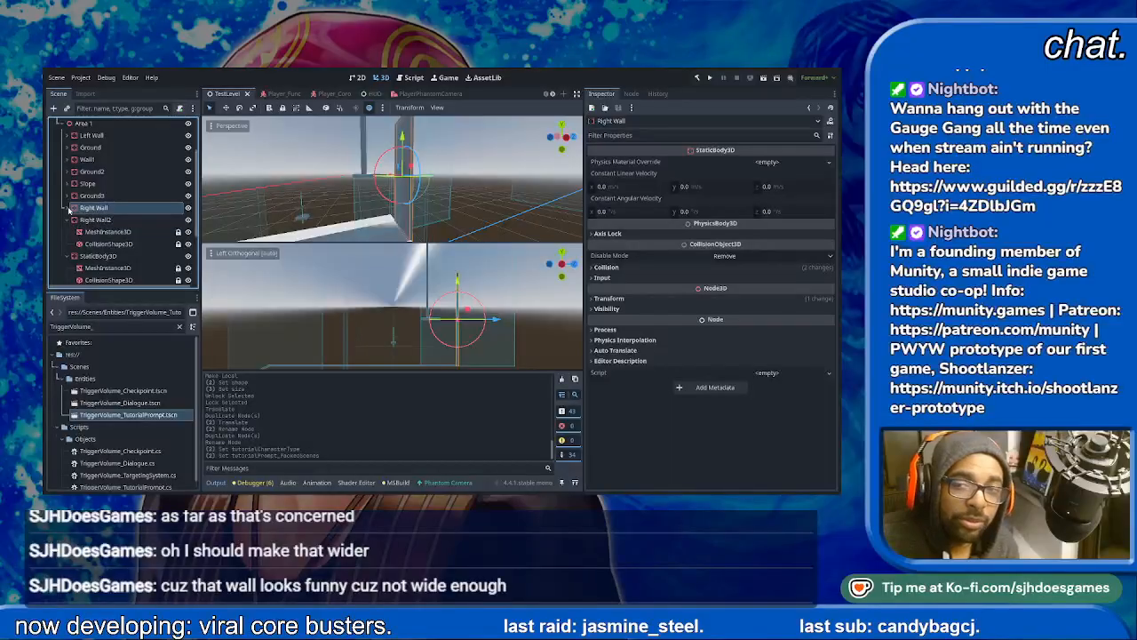
click(69, 208)
click(132, 221)
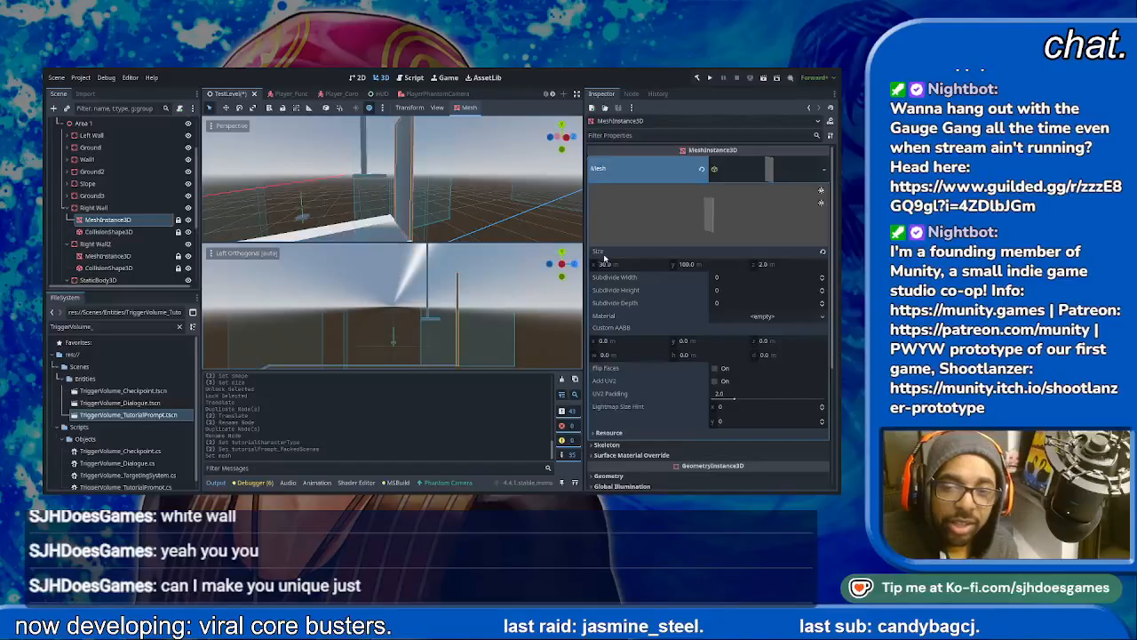
- Set the Right Wall mesh's X size to 60 m and save the scene
click(669, 264)
text(60)
key(Return)
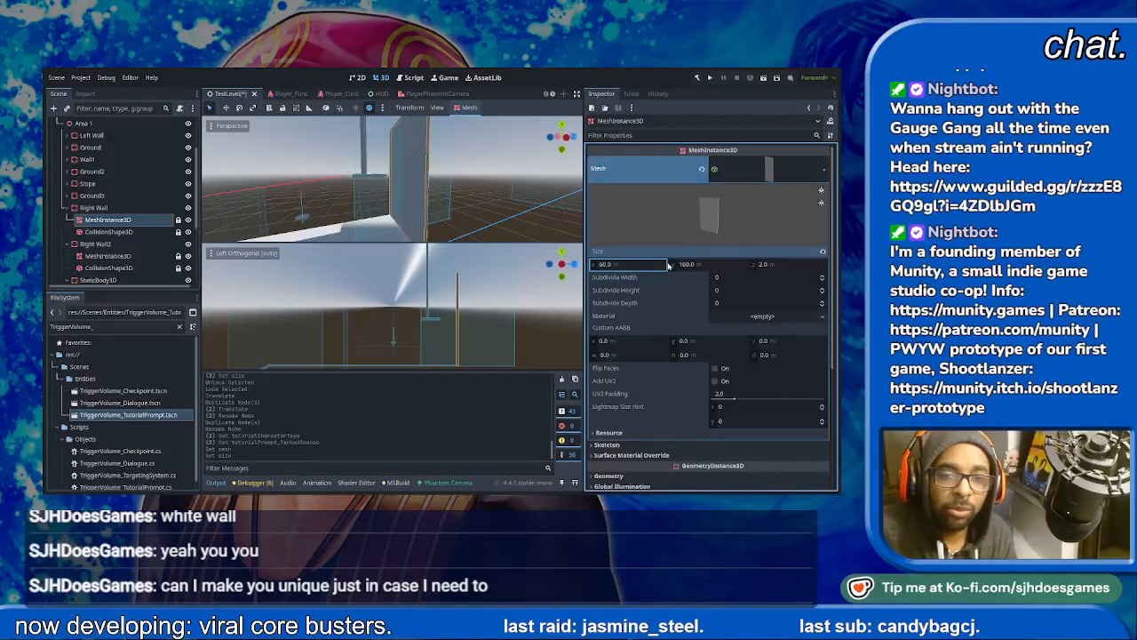
middle_drag(522, 203, 387, 178)
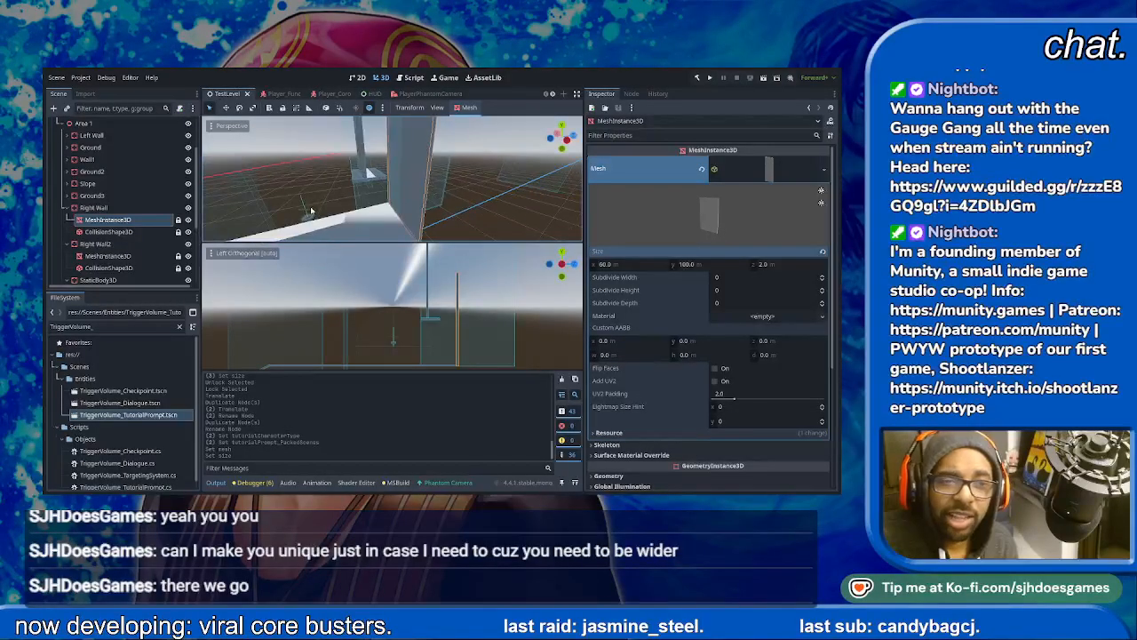
- Make Right Wall2's mesh unique and set its X size to 60 m
click(124, 258)
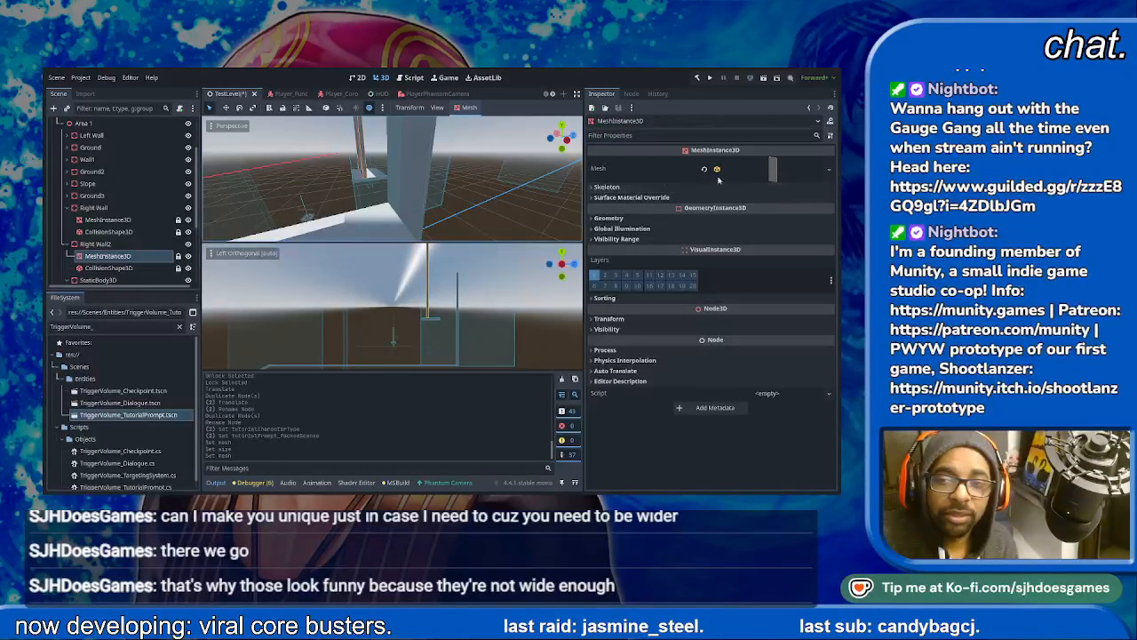
click(786, 176)
click(632, 263)
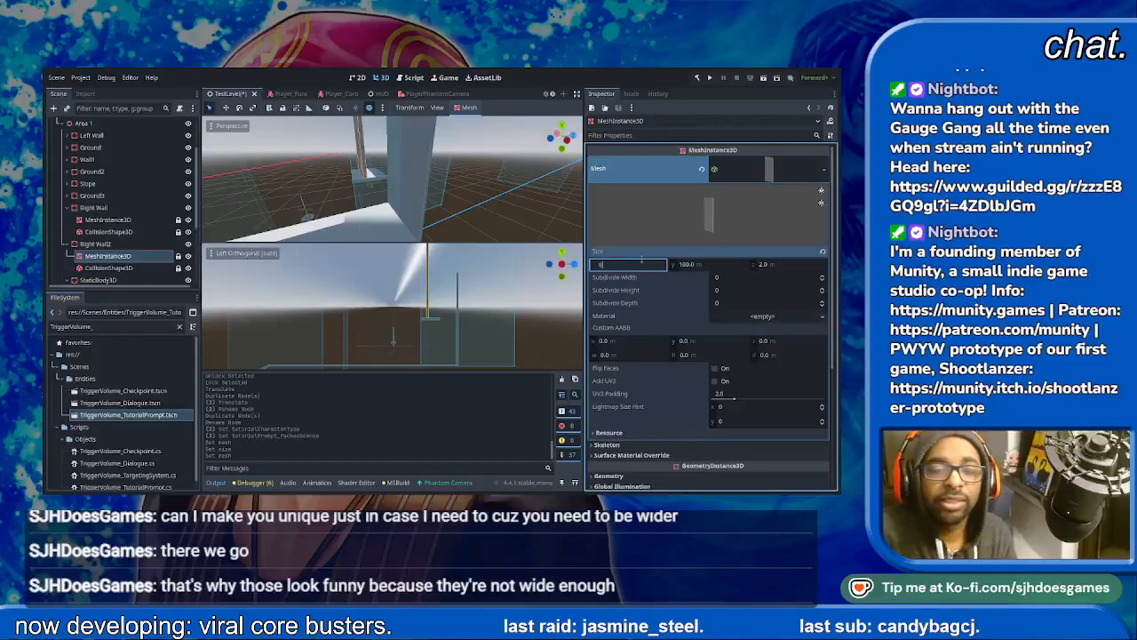
key(Return)
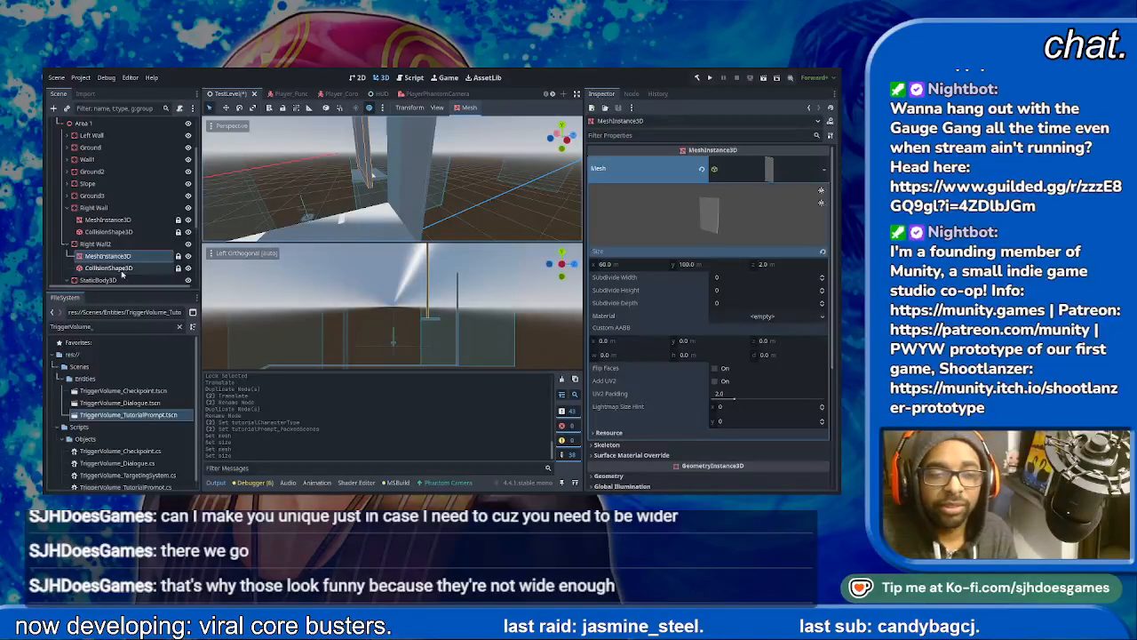
- Set the X size of the StaticBody3D platform's mesh to 60 m and save the scene
scroll(121, 275, down, 2)
click(107, 252)
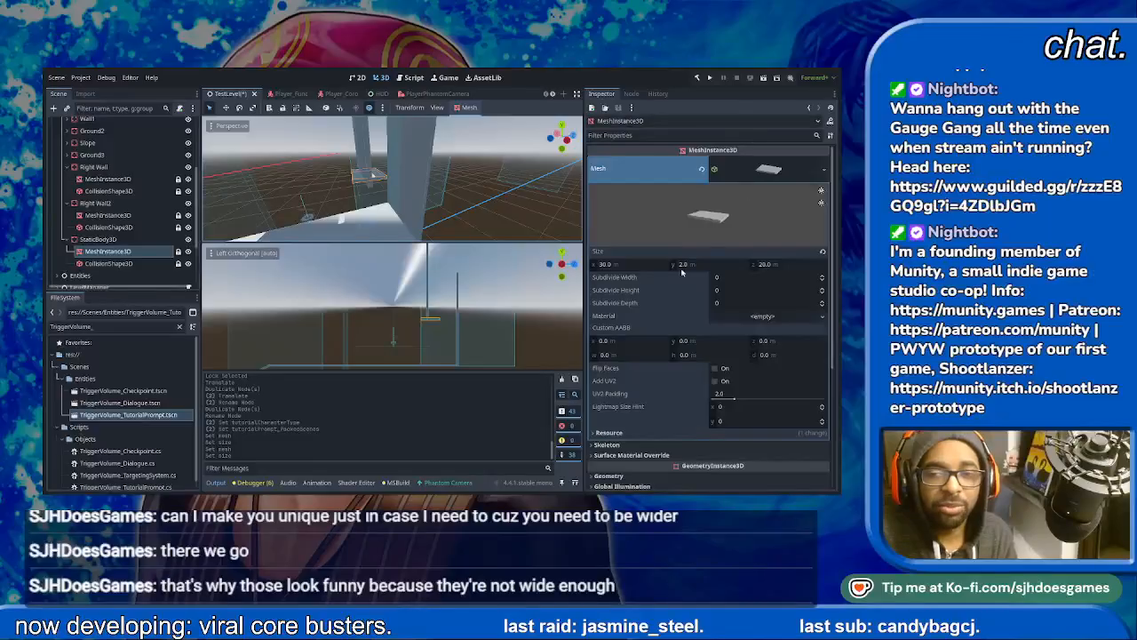
click(640, 264)
text(60)
key(Return)
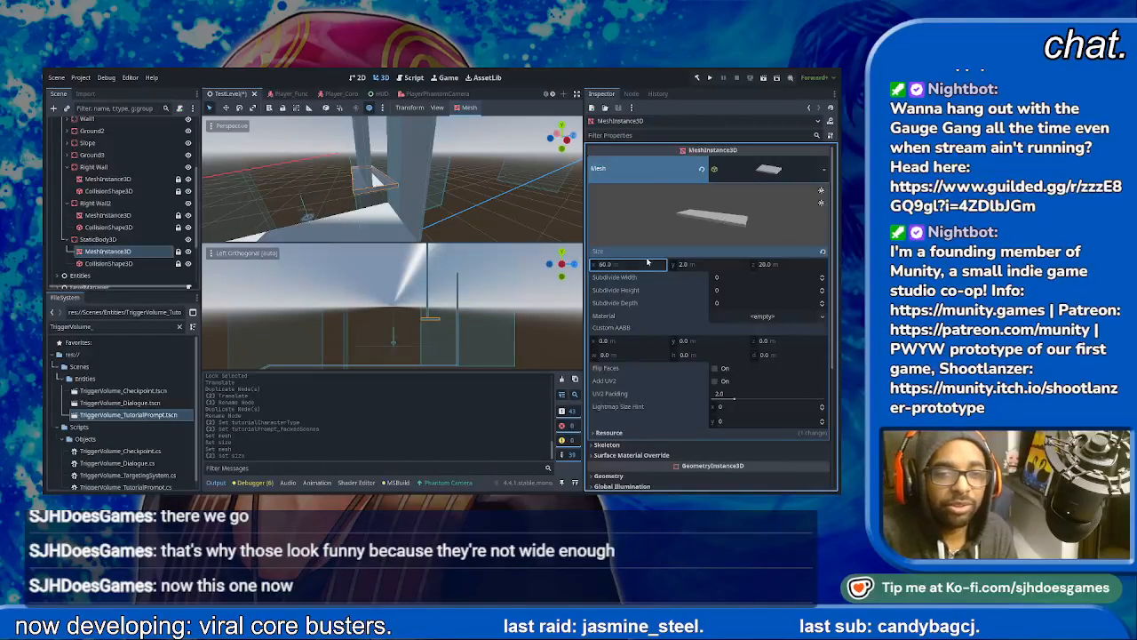
middle_drag(404, 200, 377, 170)
scroll(369, 173, up, 2)
key(ctrl+s)
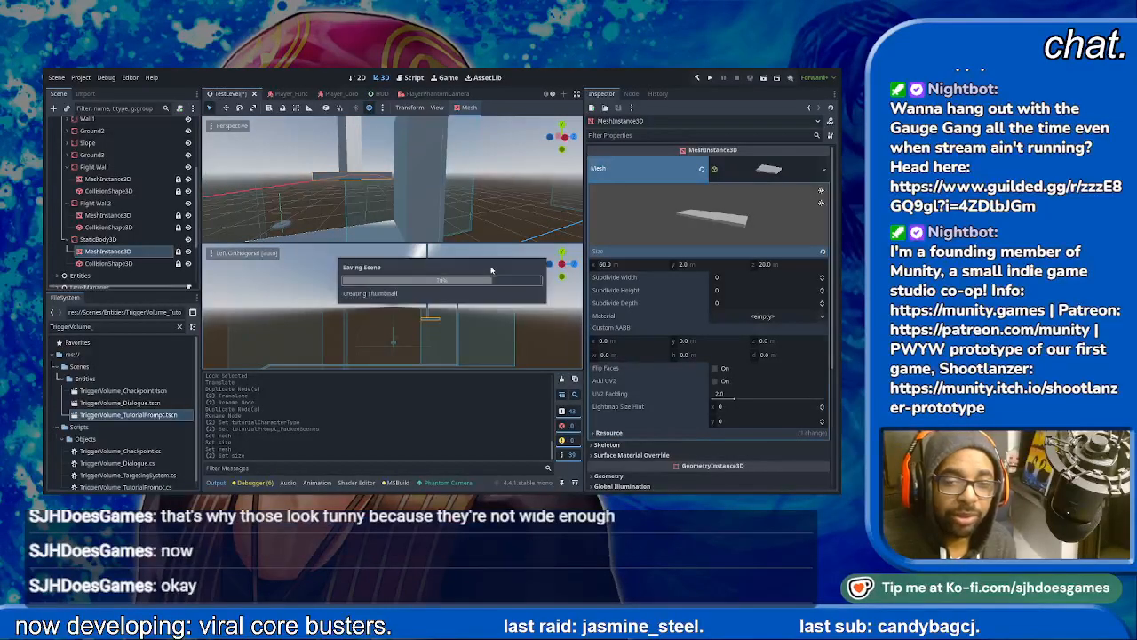
- Run the current test level scene and skip through the Announcer's opening dialogue
click(762, 79)
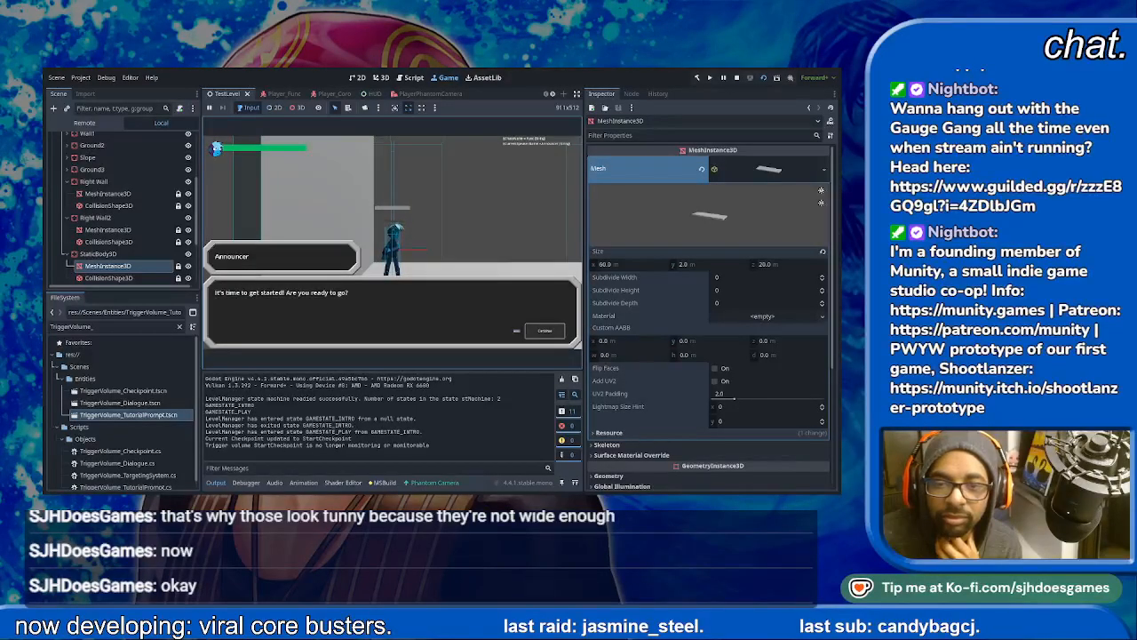
key(space)
key(space)
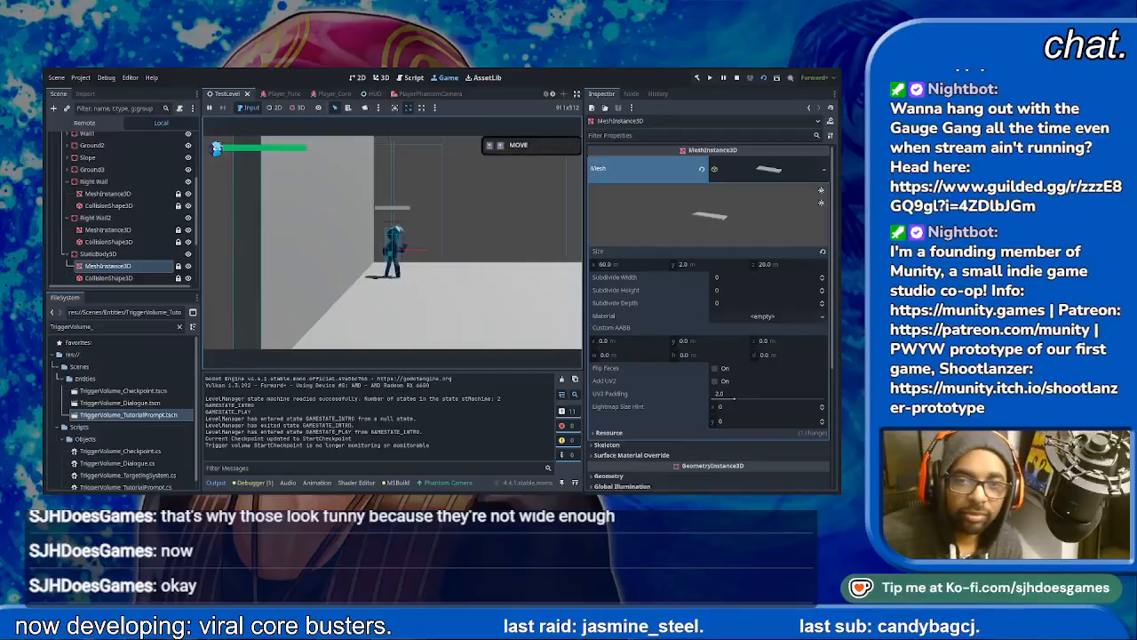
- Playtest the level by running the character forward past the first checkpoint to the SHOOT tutorial prompt
key(Right)
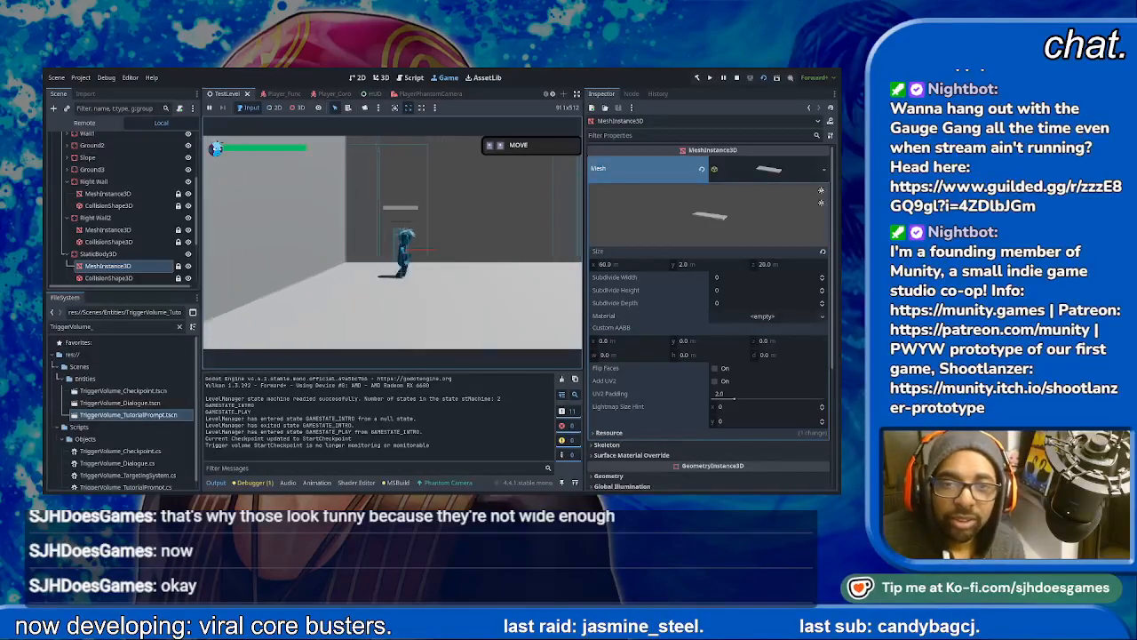
key(Right)
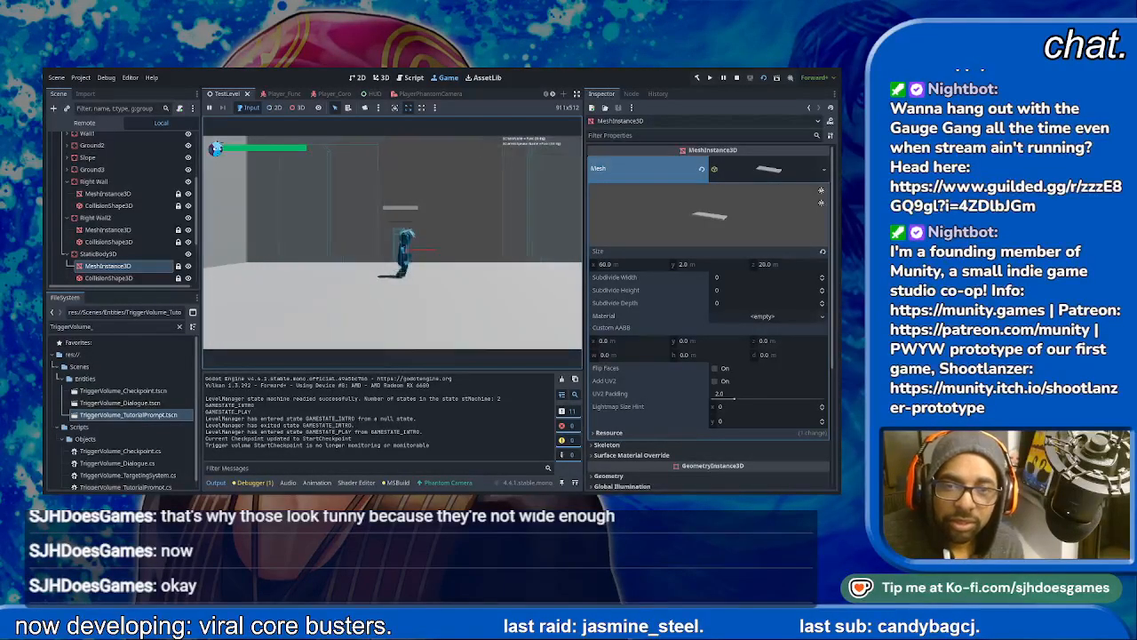
key(Right)
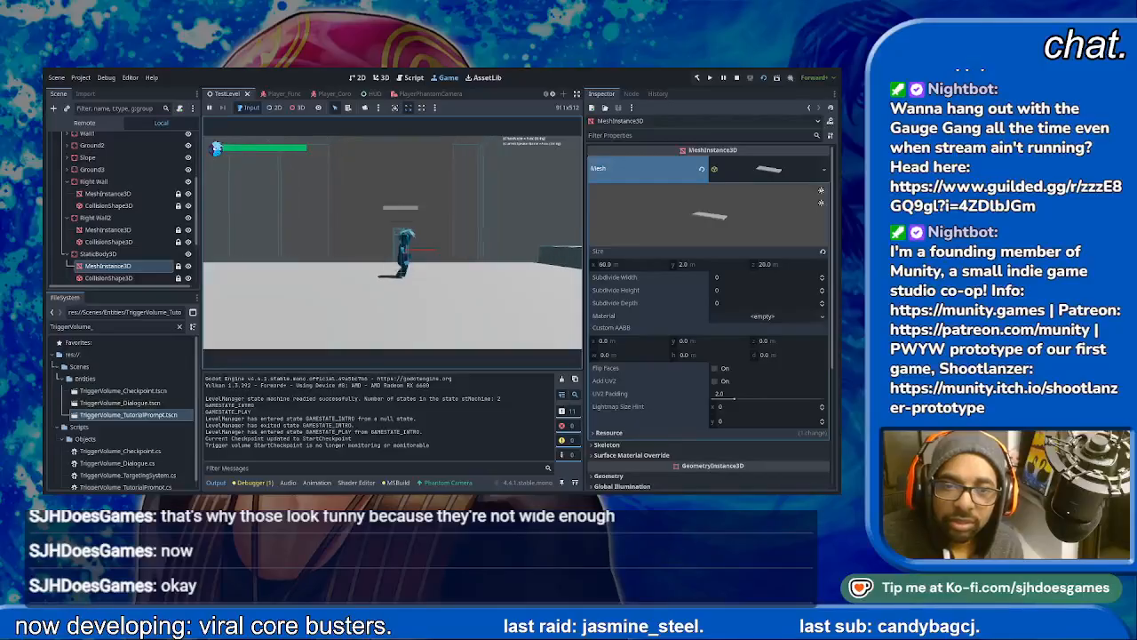
key(Right)
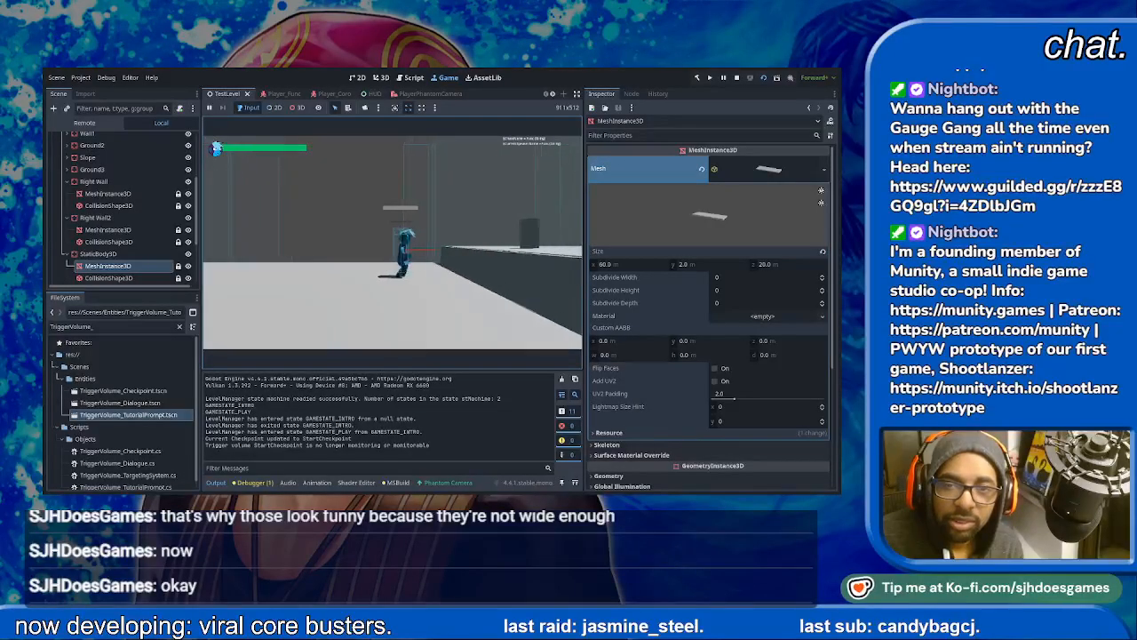
key(Right)
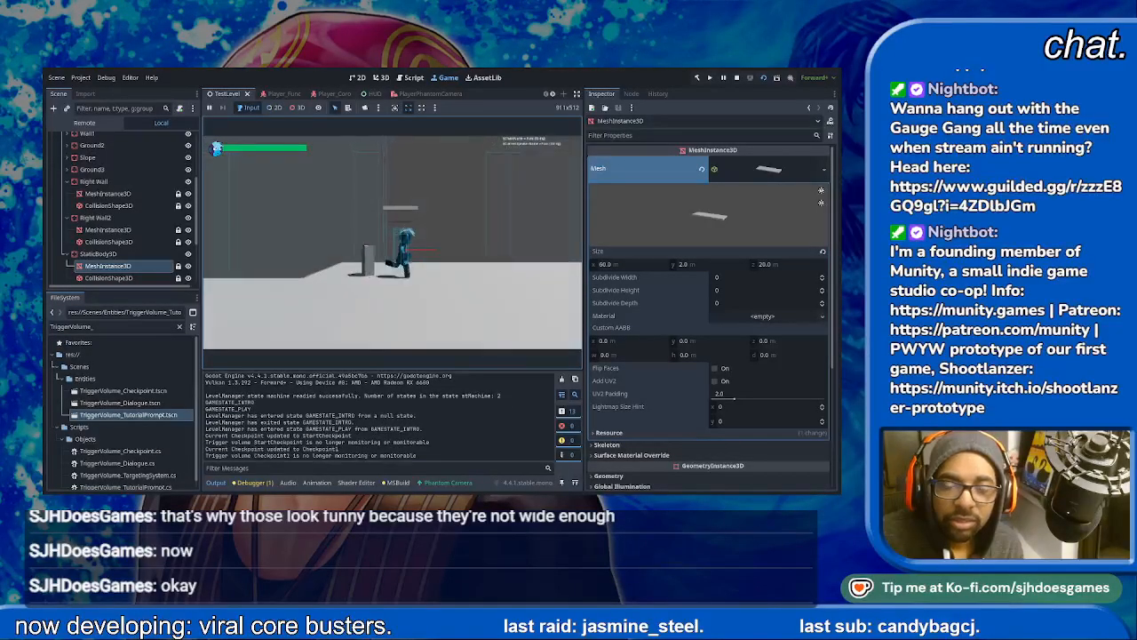
key(Right)
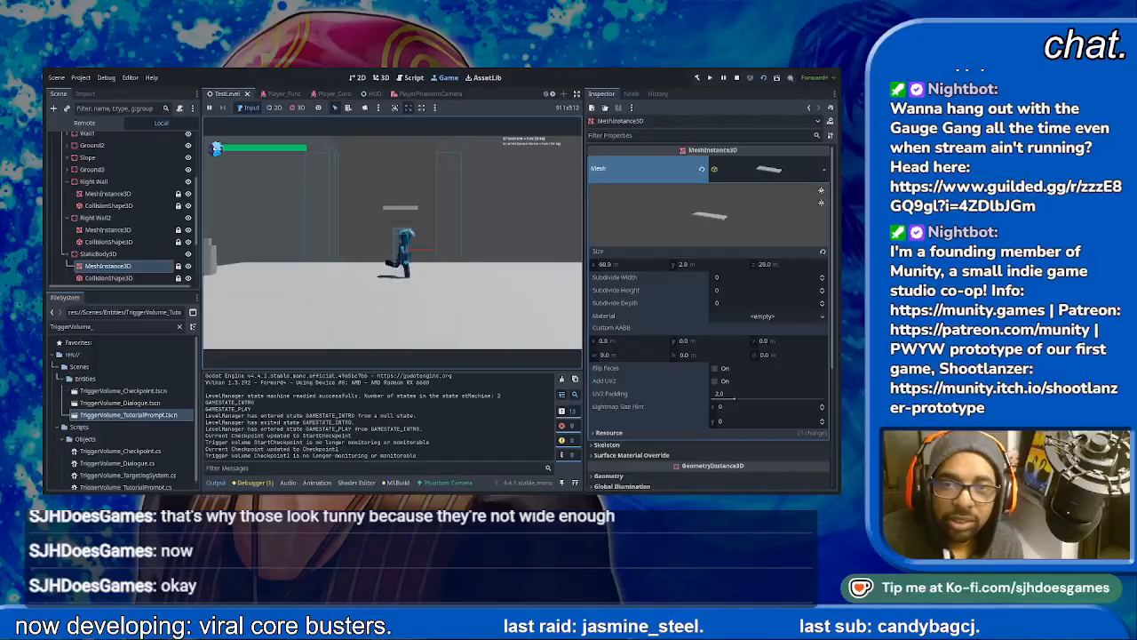
key(Right)
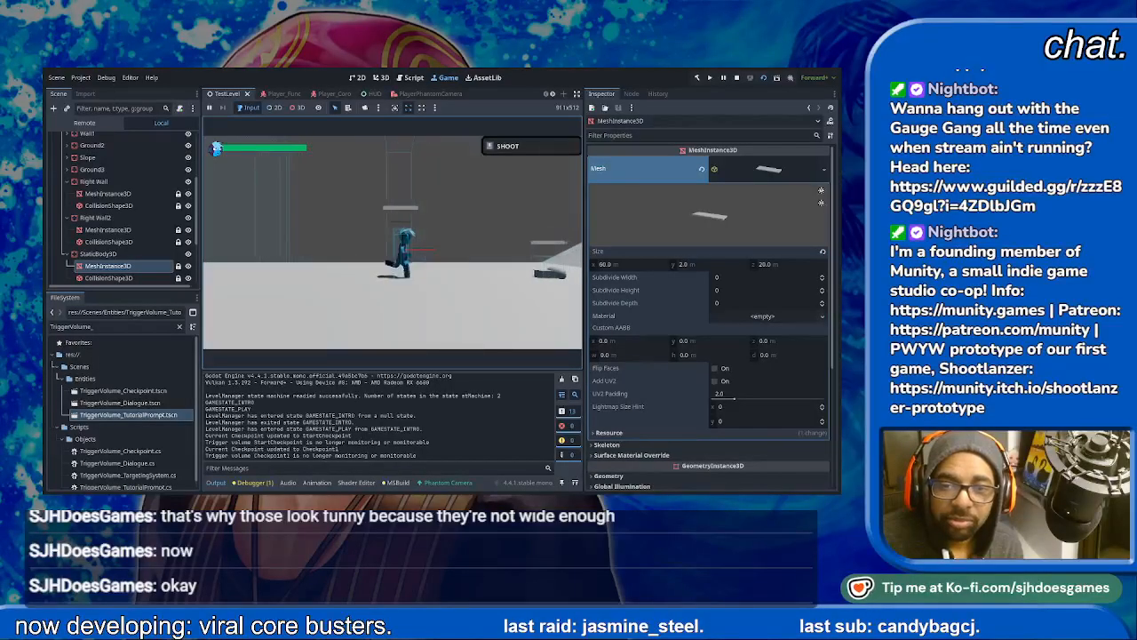
- Shoot the Hopper enemy until it is defeated and continue forward to the next dialogue trigger
key(x)
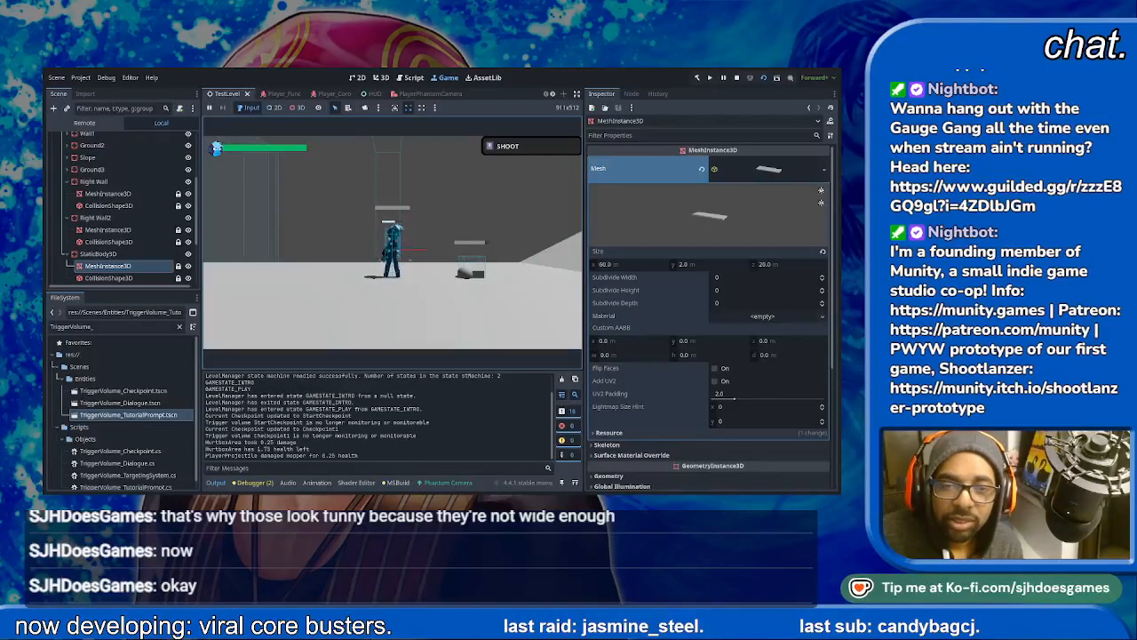
key(x)
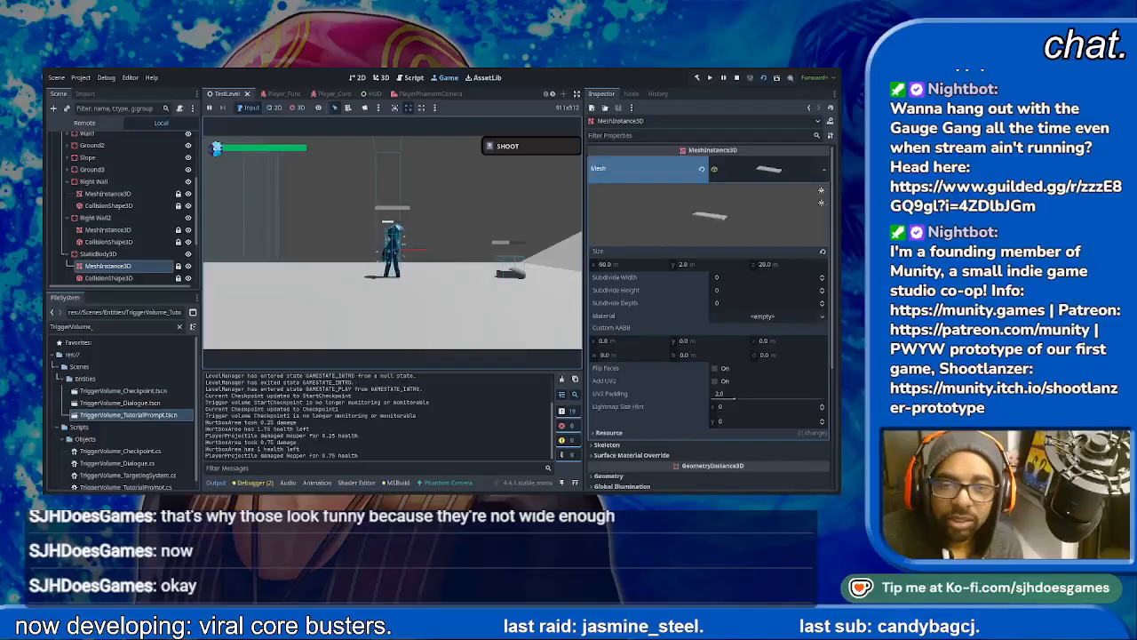
key(x)
key(x)
key(Right)
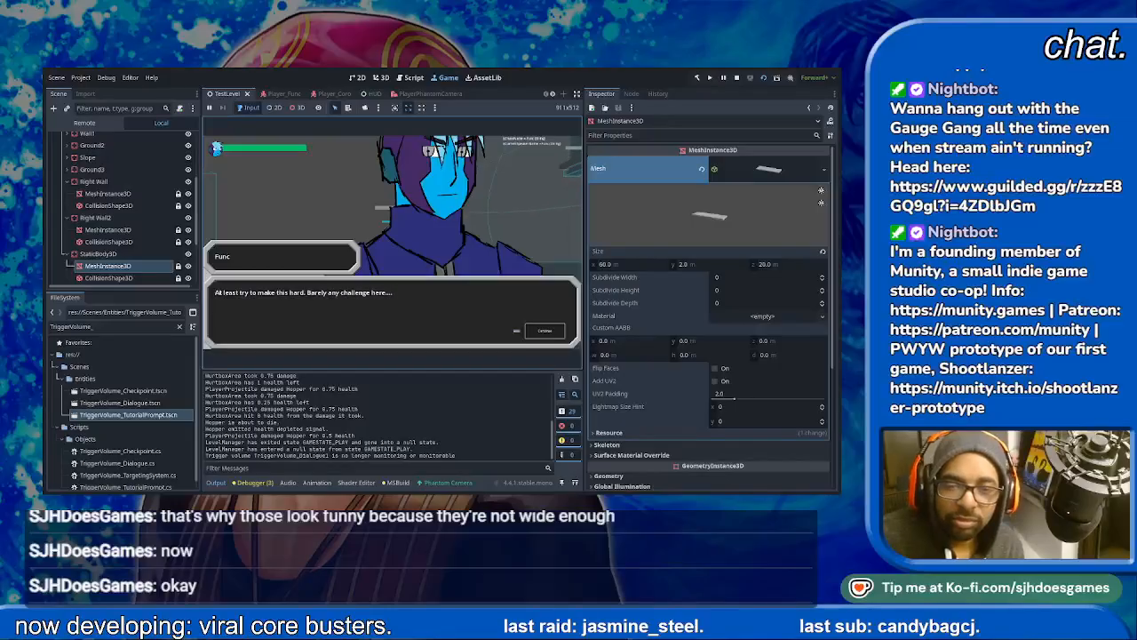
- Advance through Func's dialogue to resume gameplay
key(space)
key(space)
key(space)
key(space)
key(space)
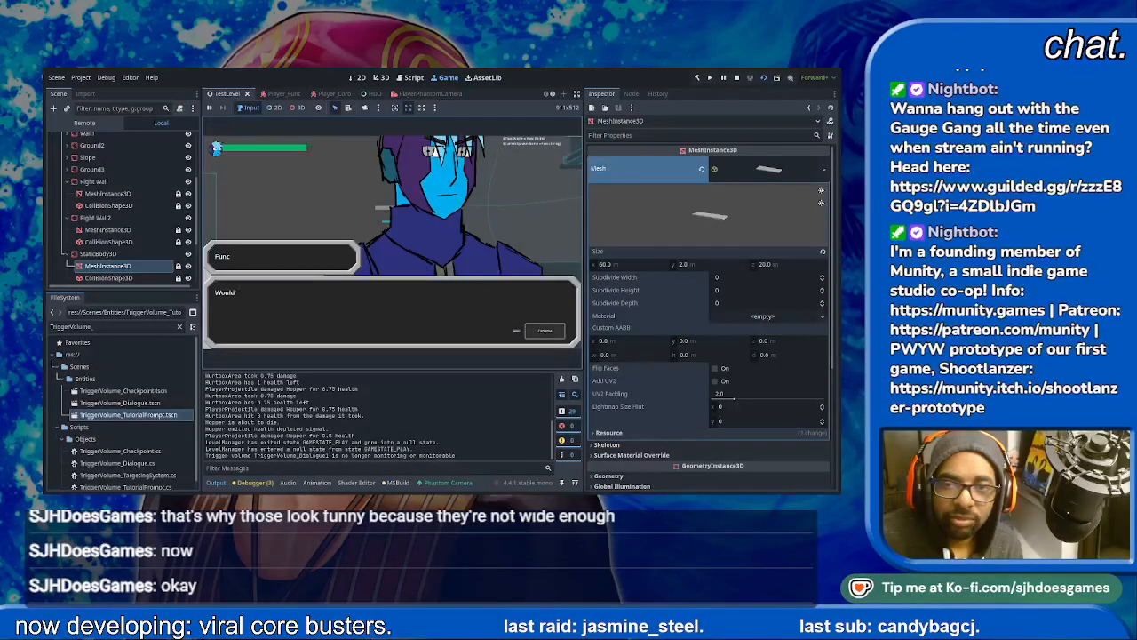
key(space)
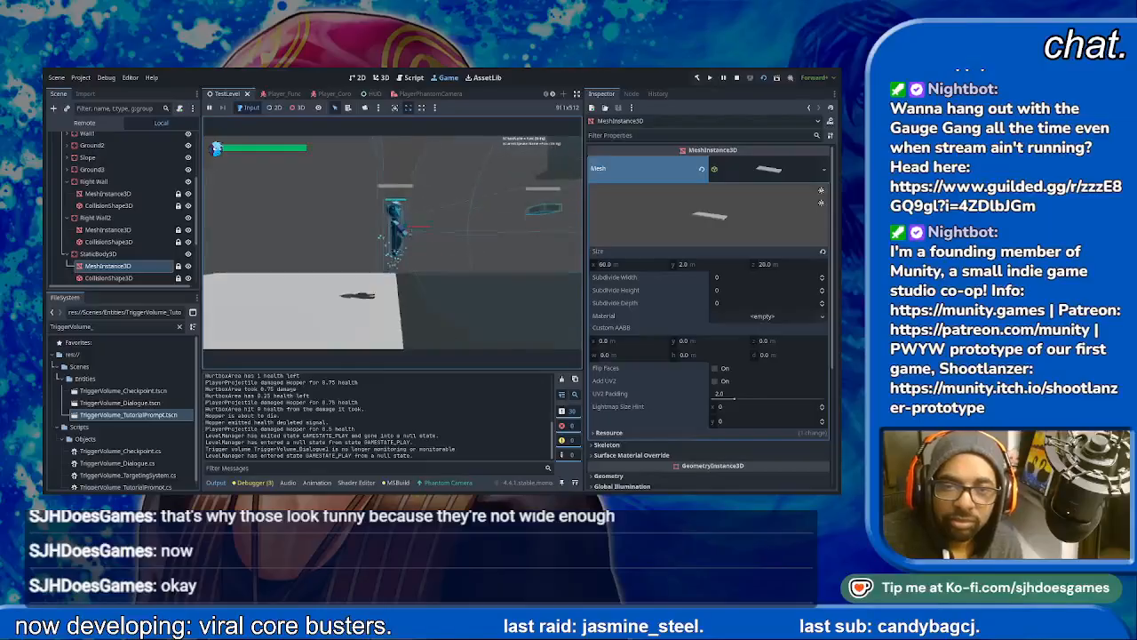
- Jump at the ledge and fight the Spycloud enemies while advancing into the lower area
key(space)
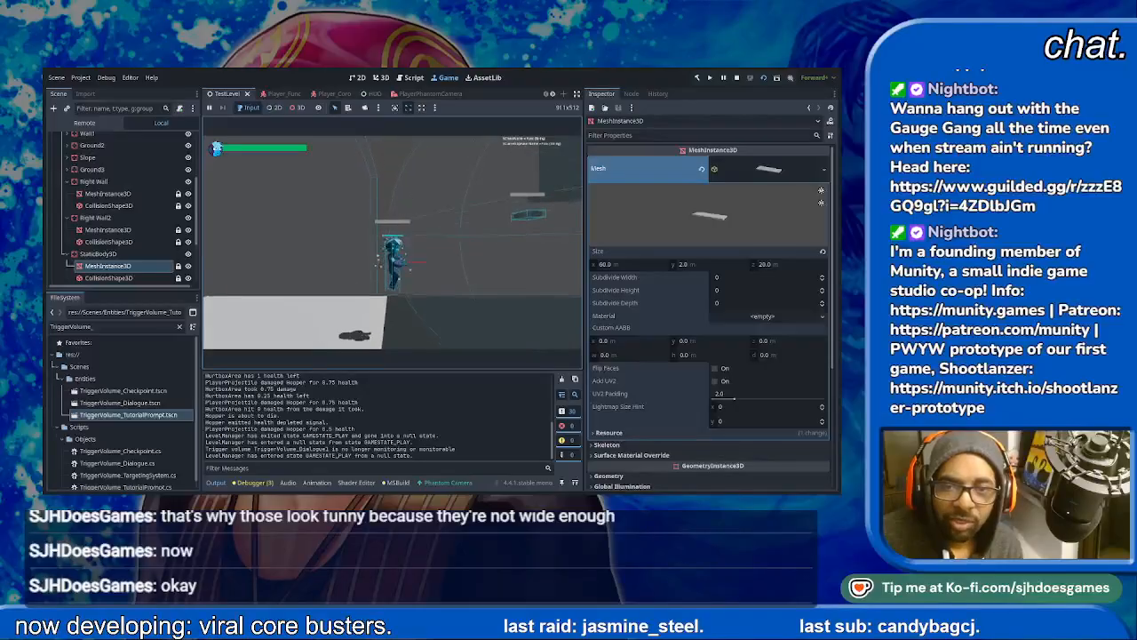
key(space)
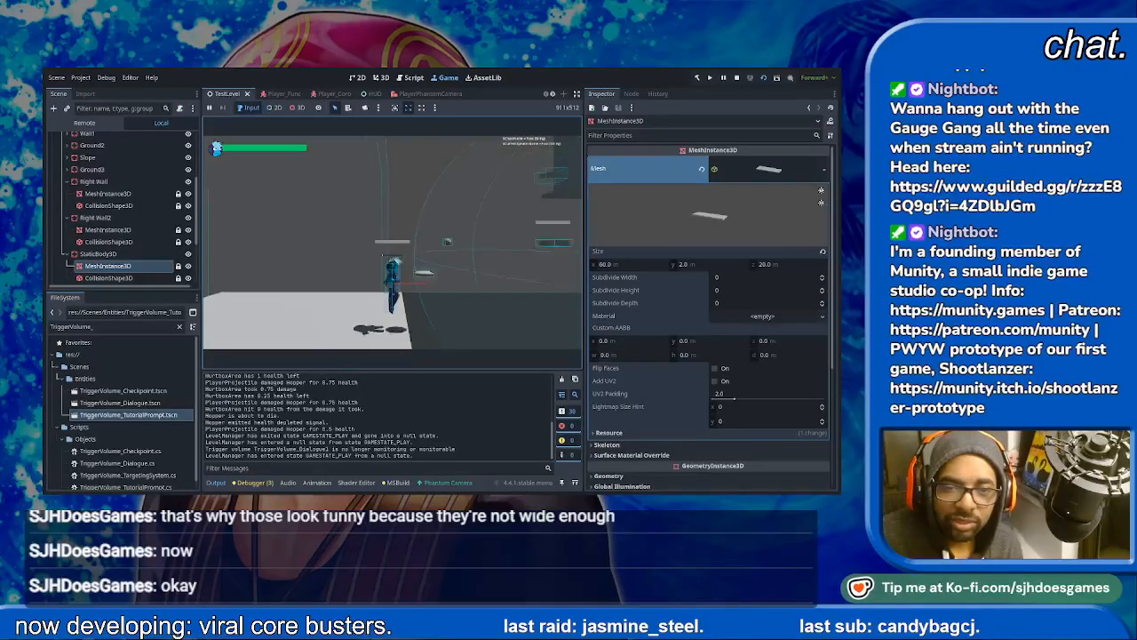
key(d)
key(space)
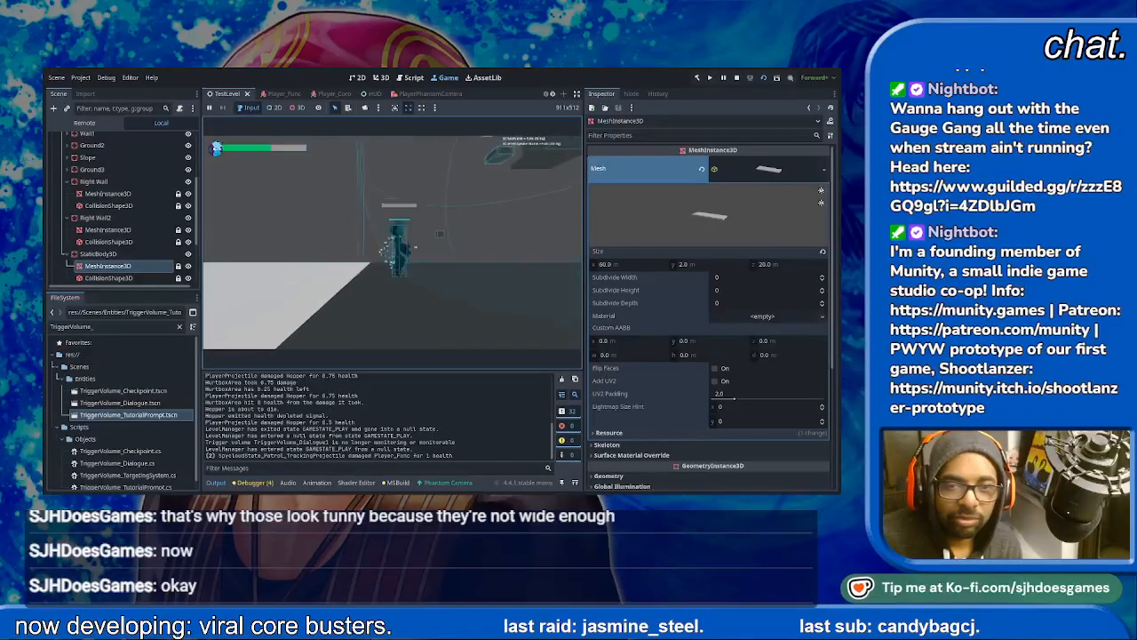
key(space)
key(space)
key(space)
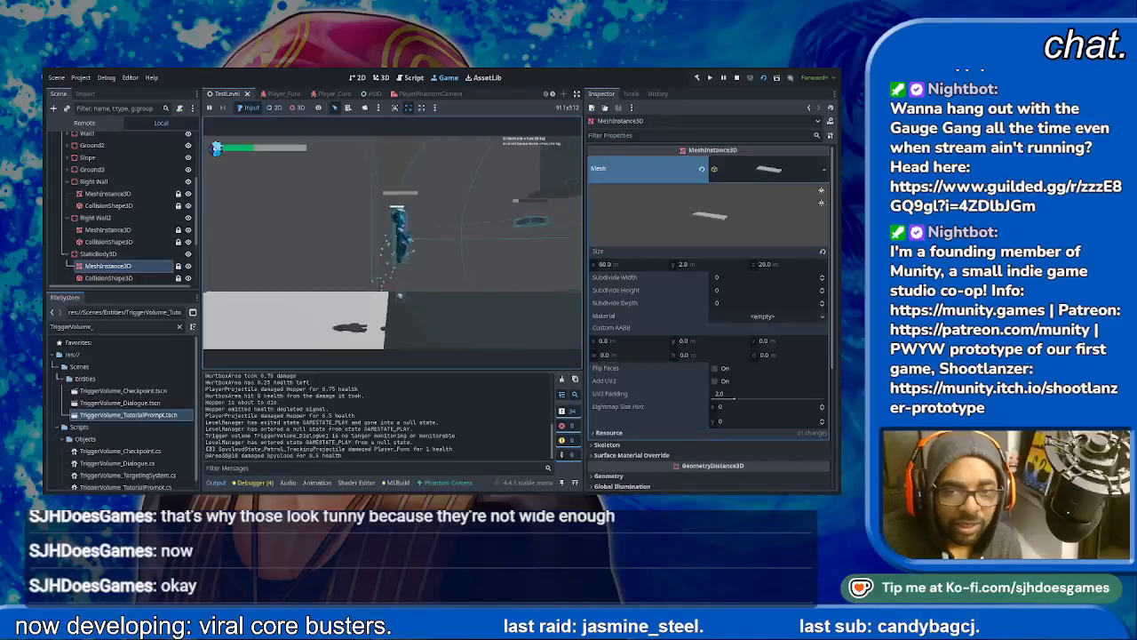
key(d)
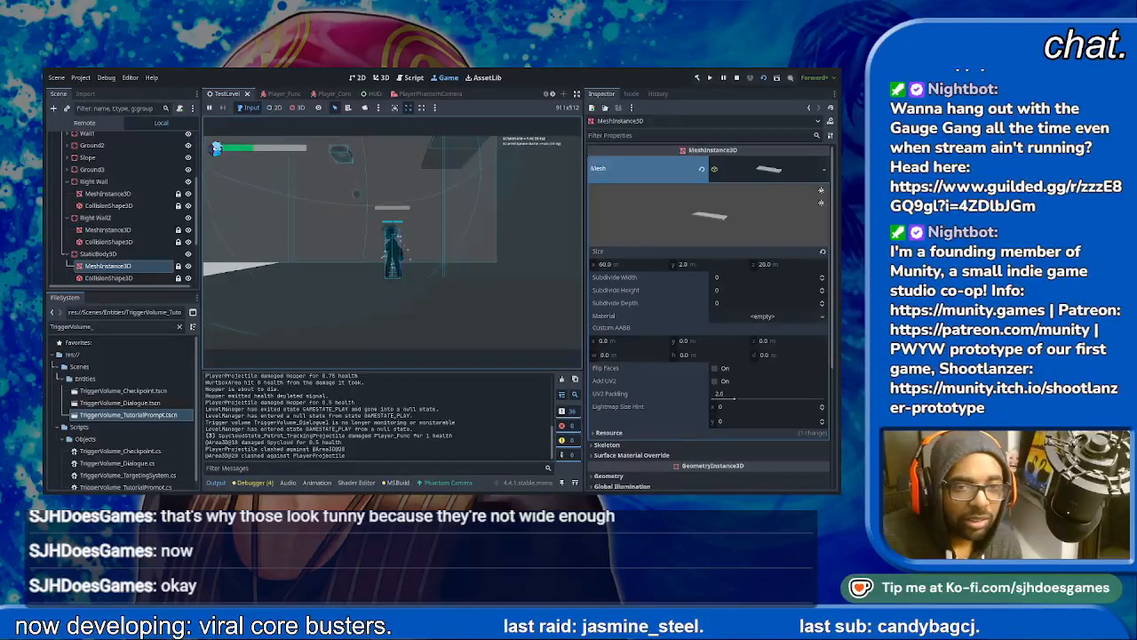
key(space)
key(space)
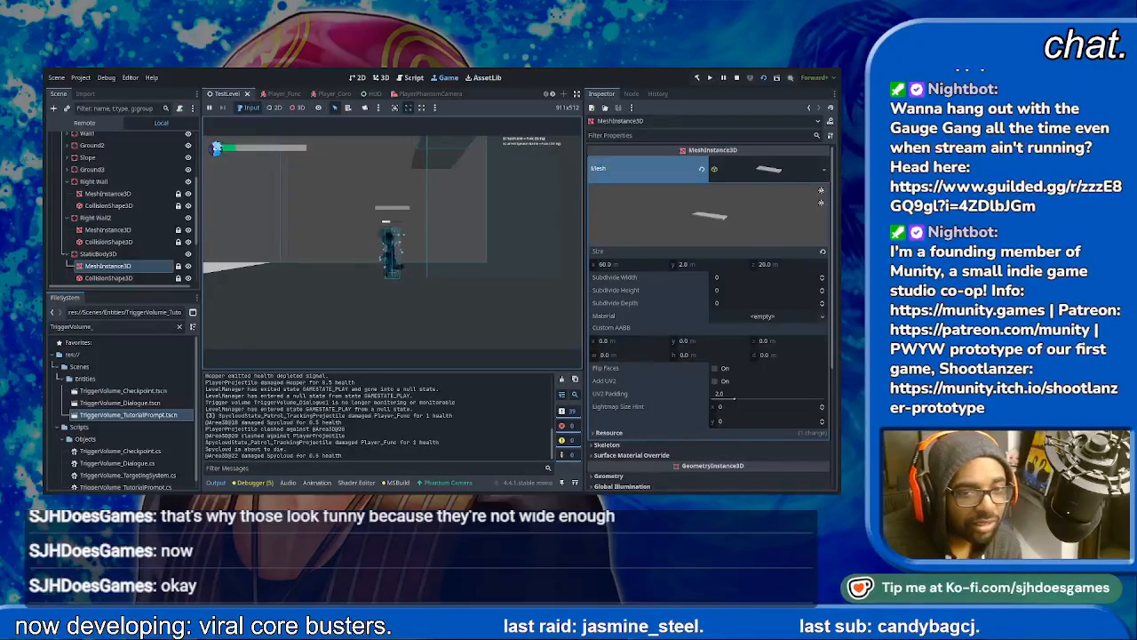
- Move the character through the Func skill tutorial trigger and jump around by the wall to test its prompt
key(a)
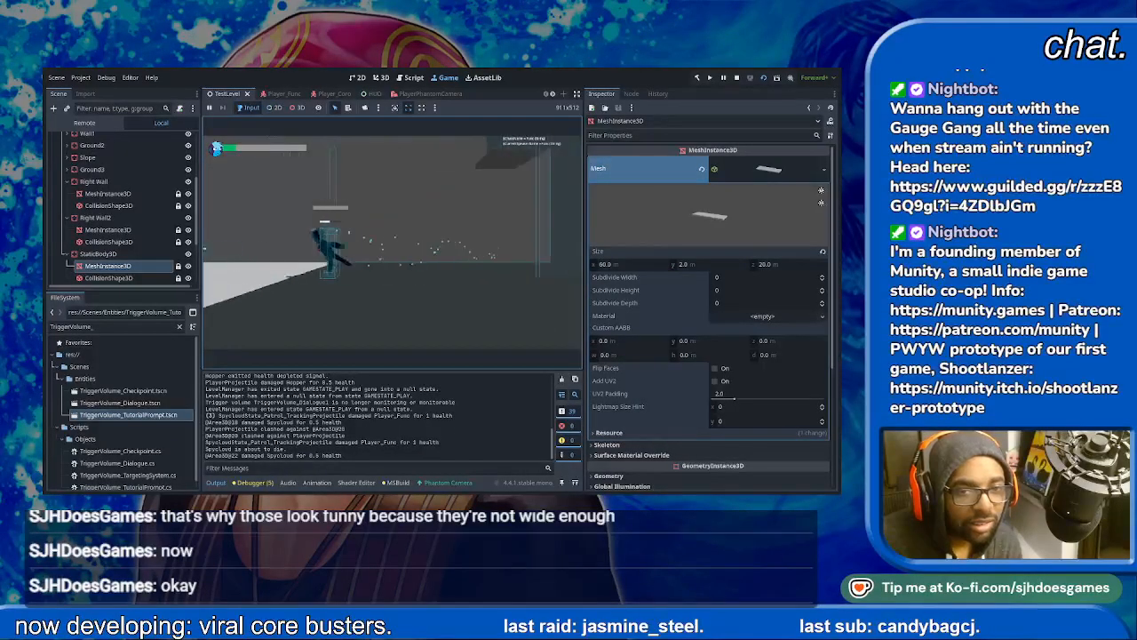
key(d)
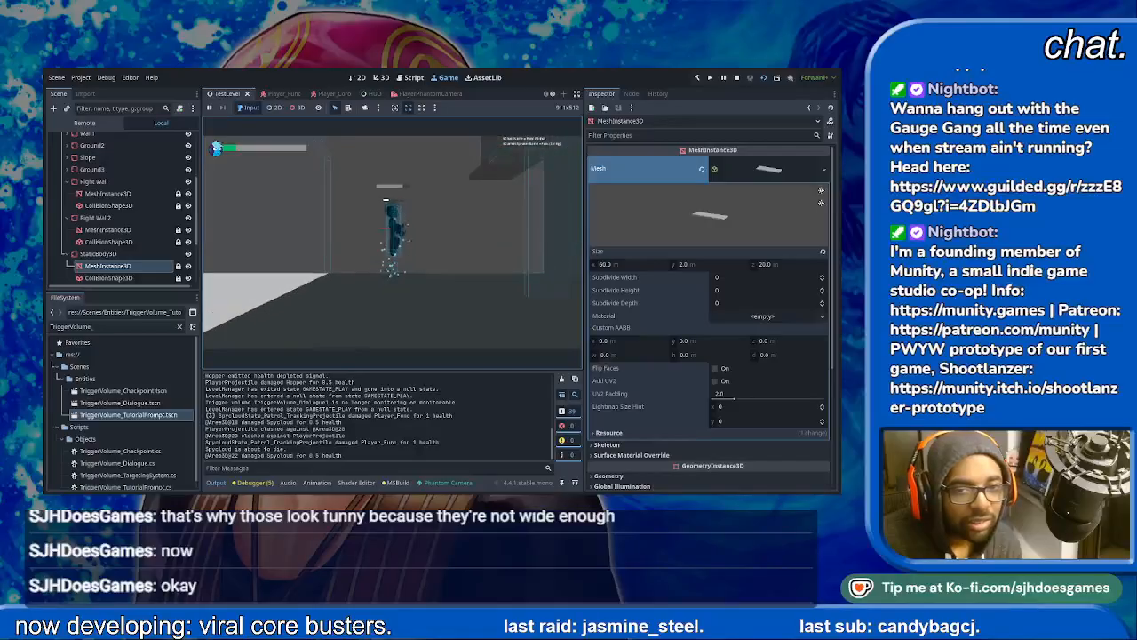
key(d)
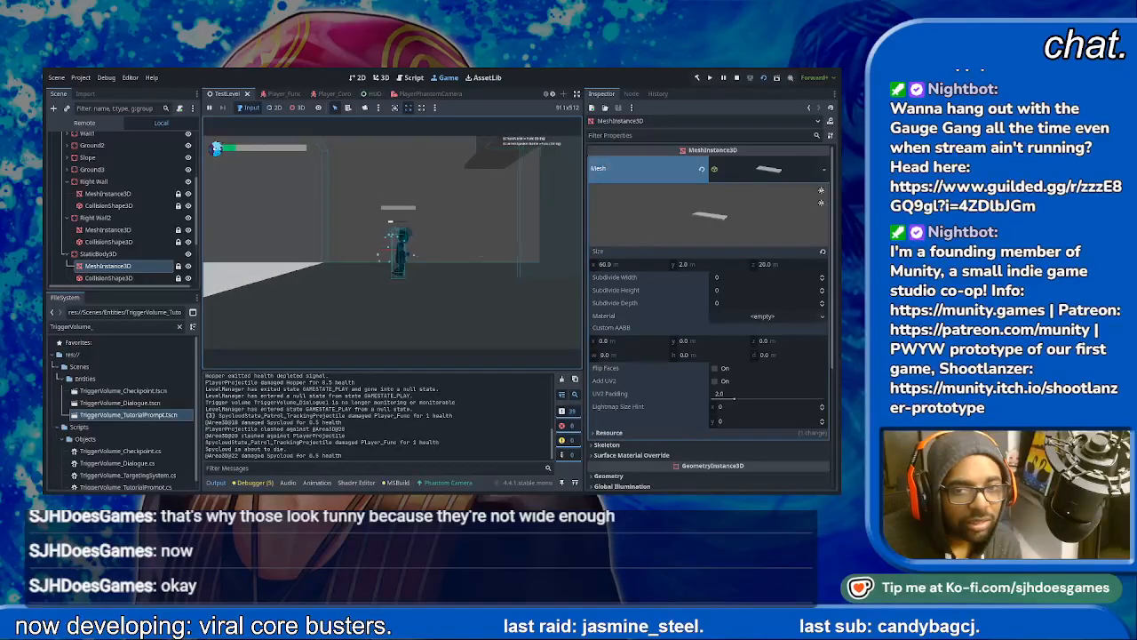
key(d)
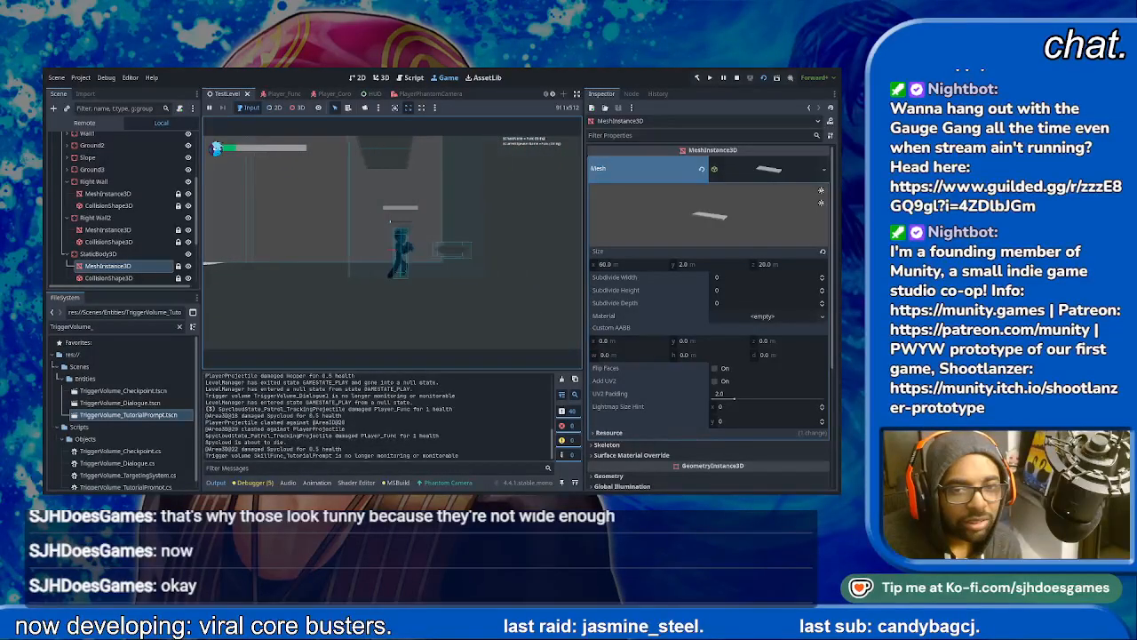
key(d)
key(space)
key(space)
key(space)
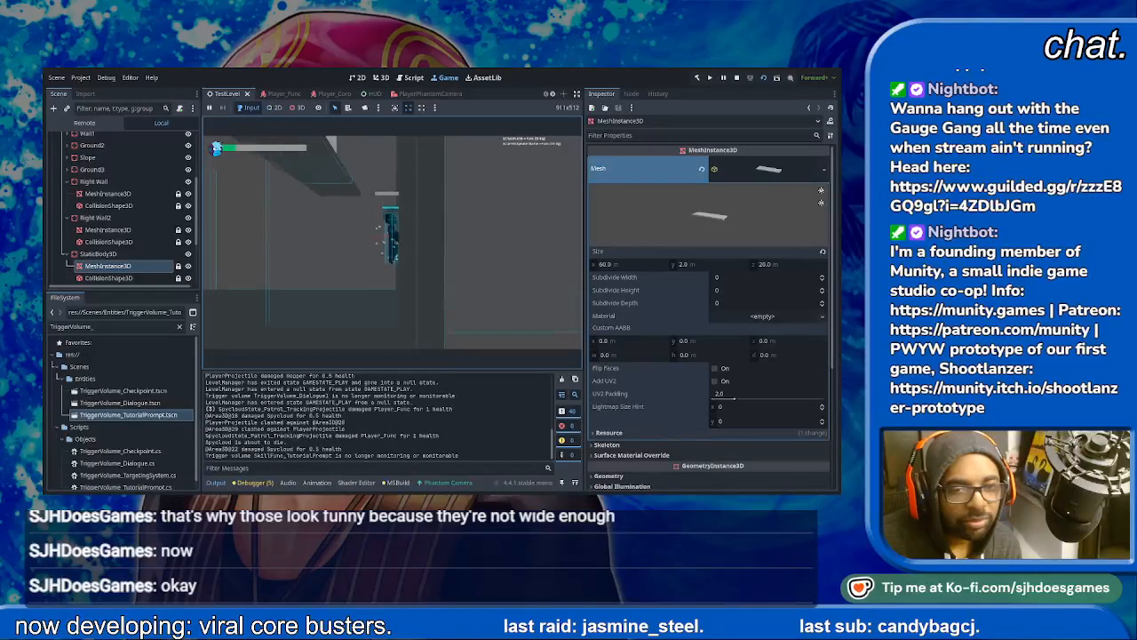
key(space)
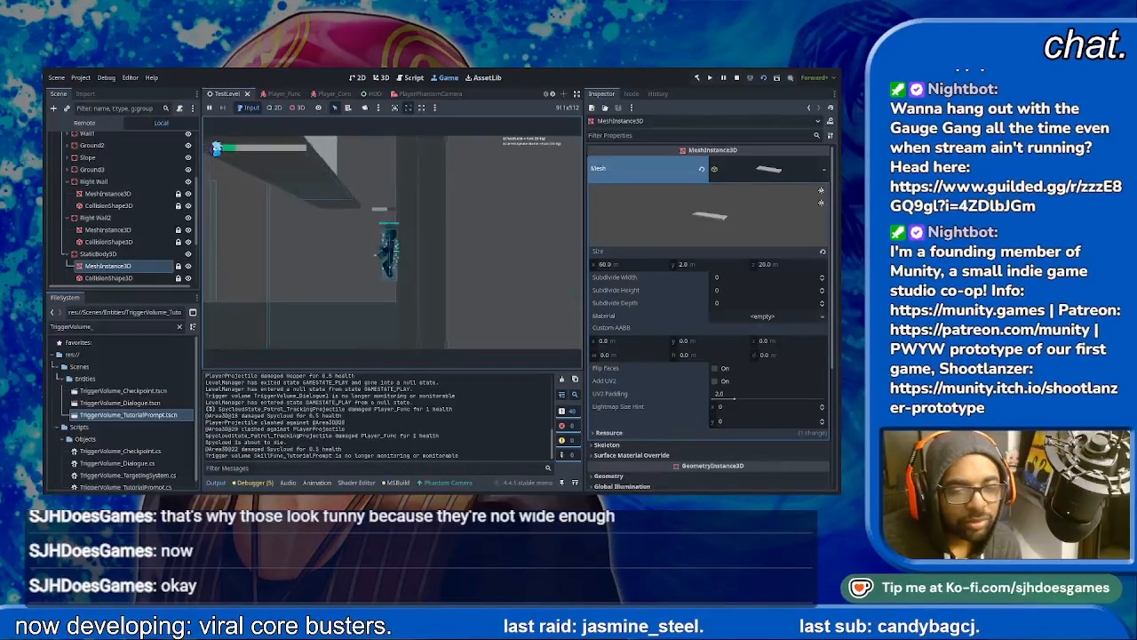
key(space)
key(space)
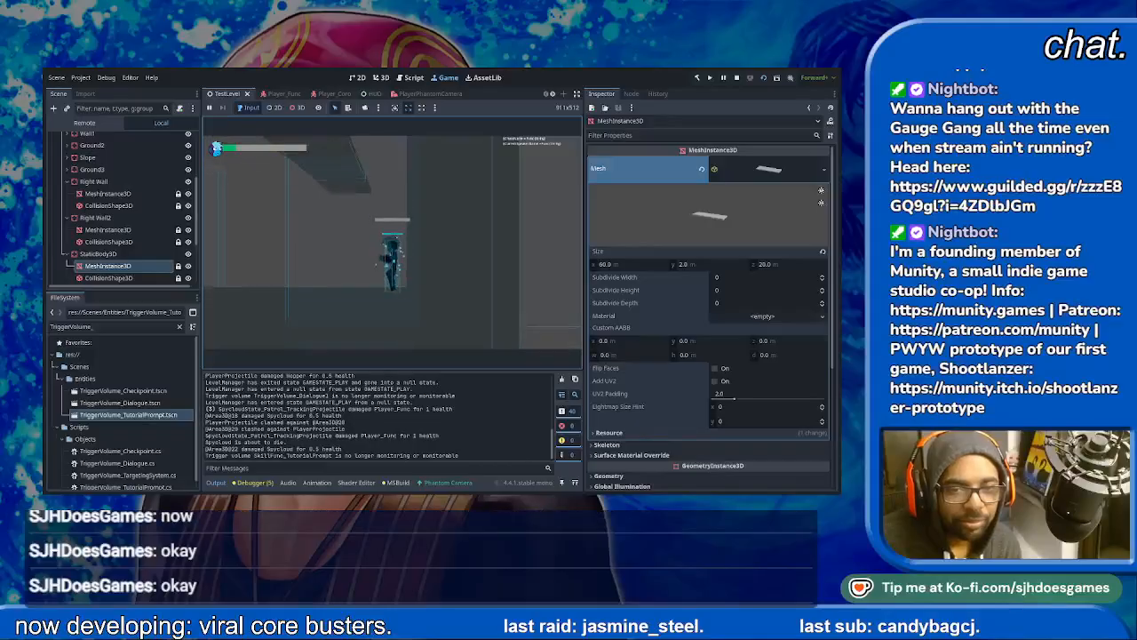
key(space)
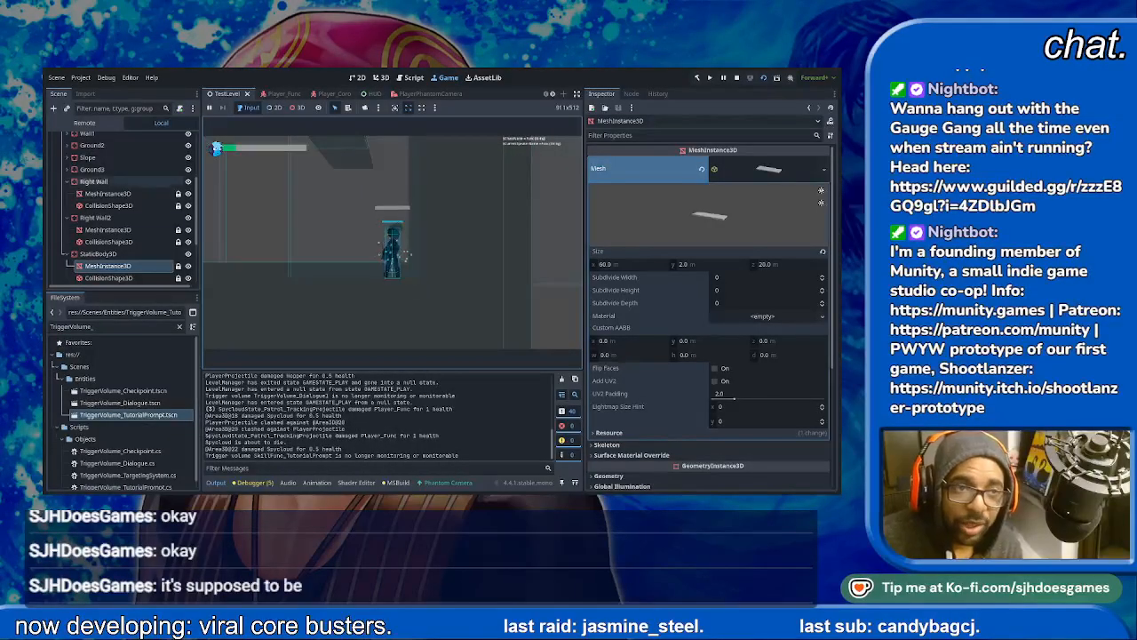
- Show the running game's remote scene tree and the debugger's error list
click(84, 123)
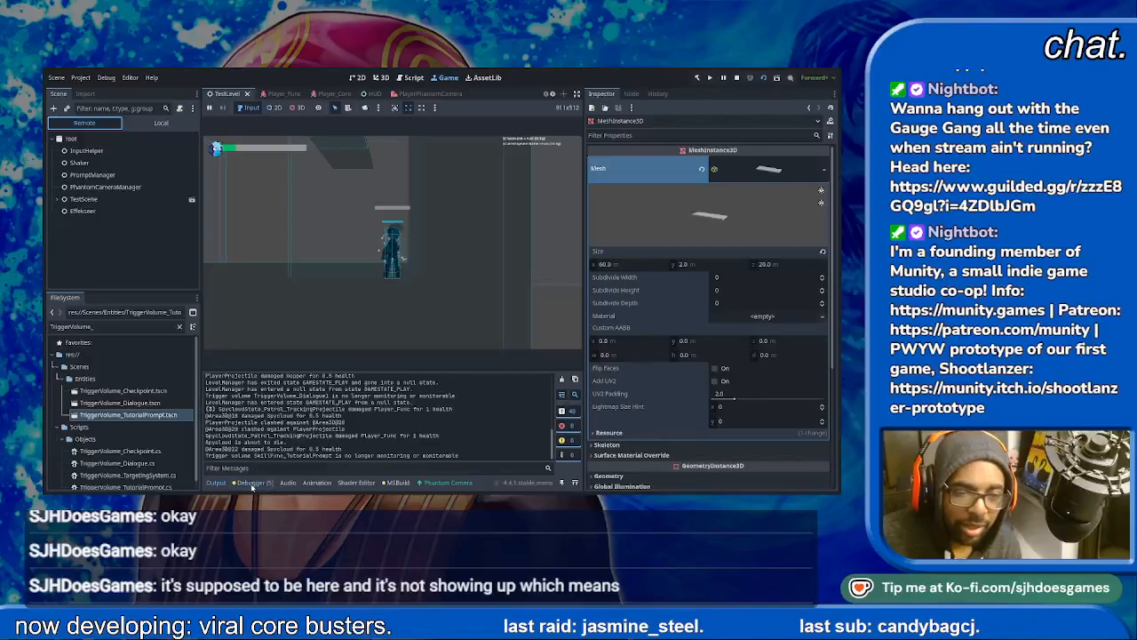
click(253, 482)
click(262, 377)
- Inspect the running SkillFunc_TutorialPrompt node's properties under TestScene's Entities, Tutorials and Skill_TutorialPrompts, and stop the game
click(83, 199)
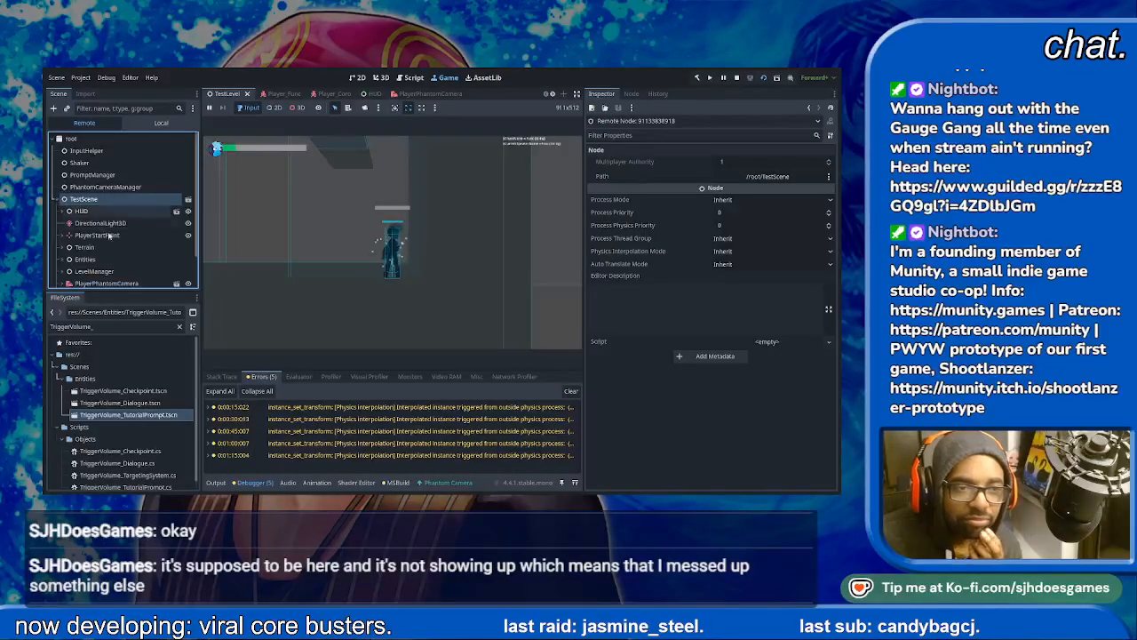
scroll(114, 261, down, 2)
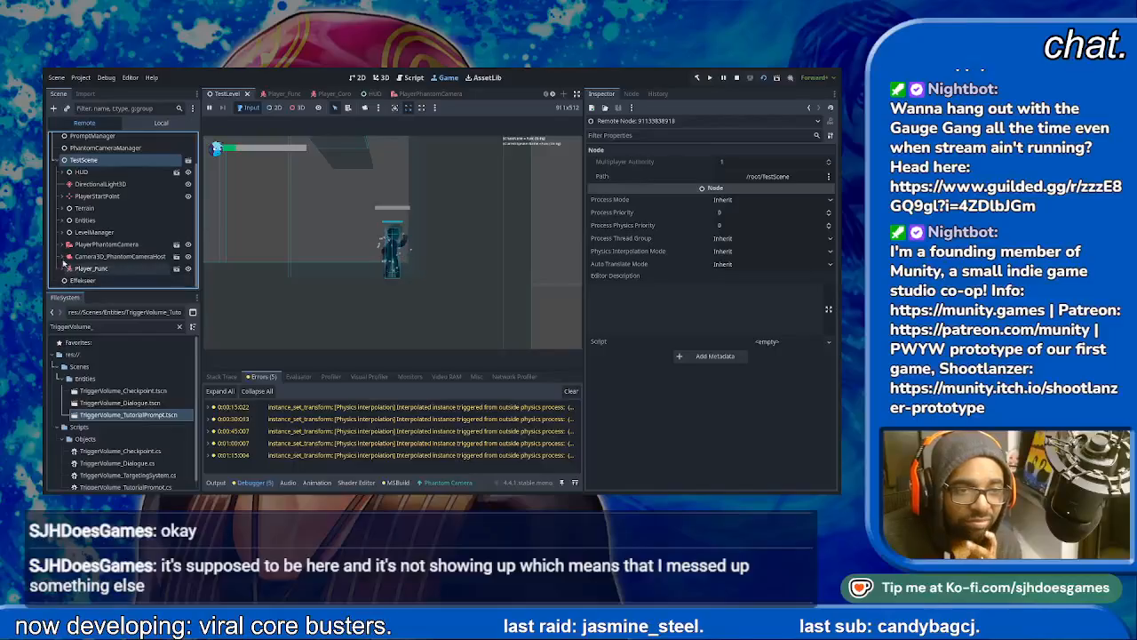
click(66, 219)
scroll(68, 221, down, 3)
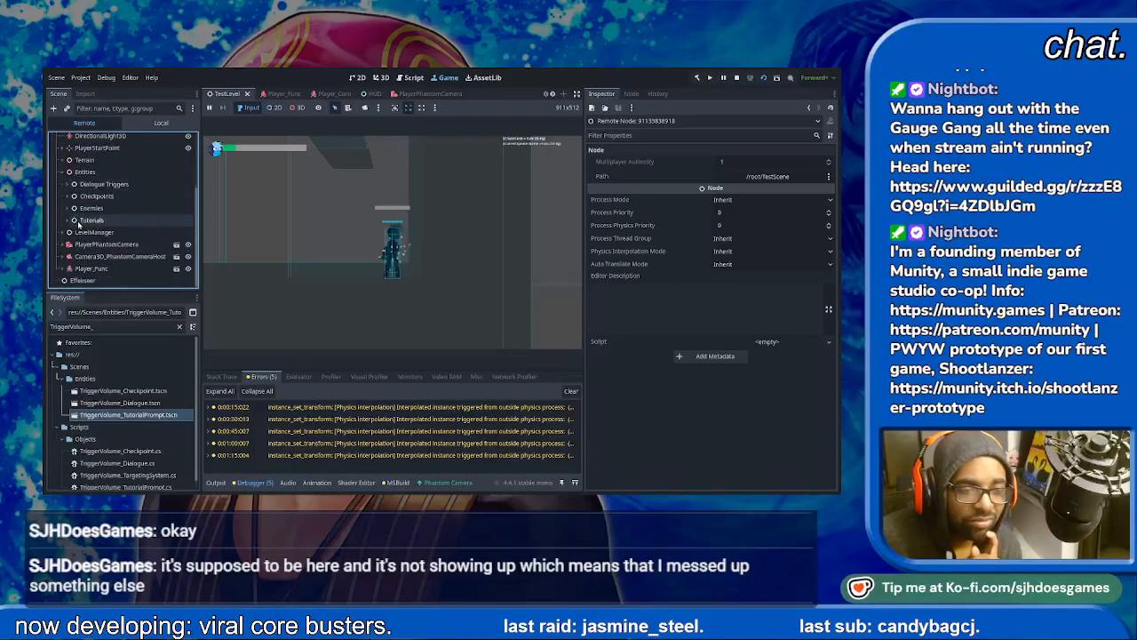
click(68, 221)
scroll(80, 223, down, 3)
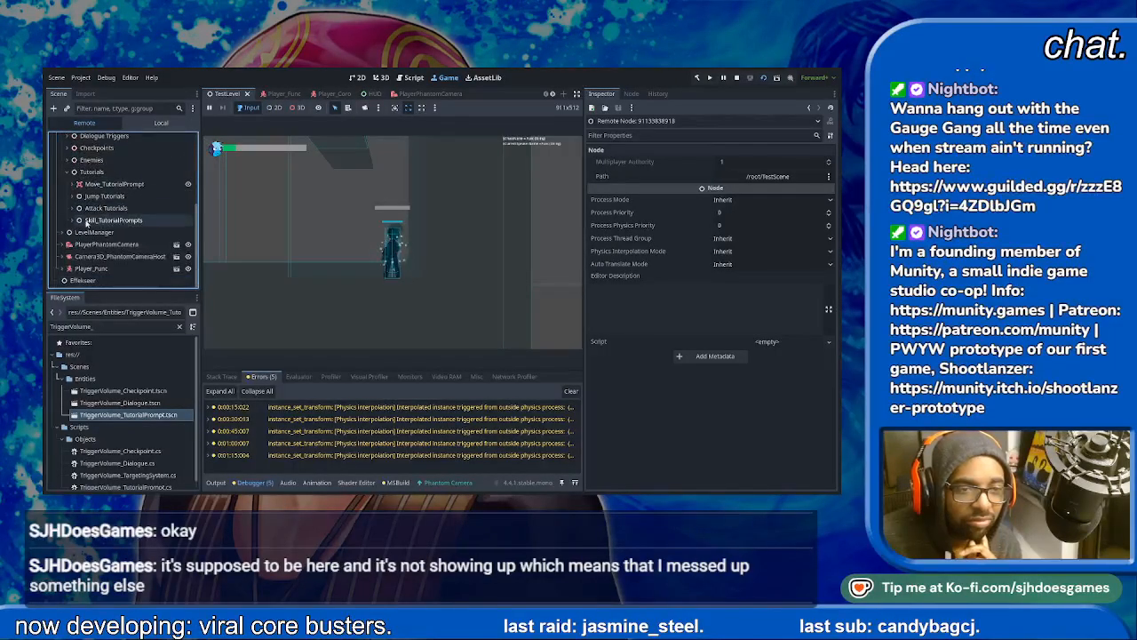
click(73, 221)
click(124, 232)
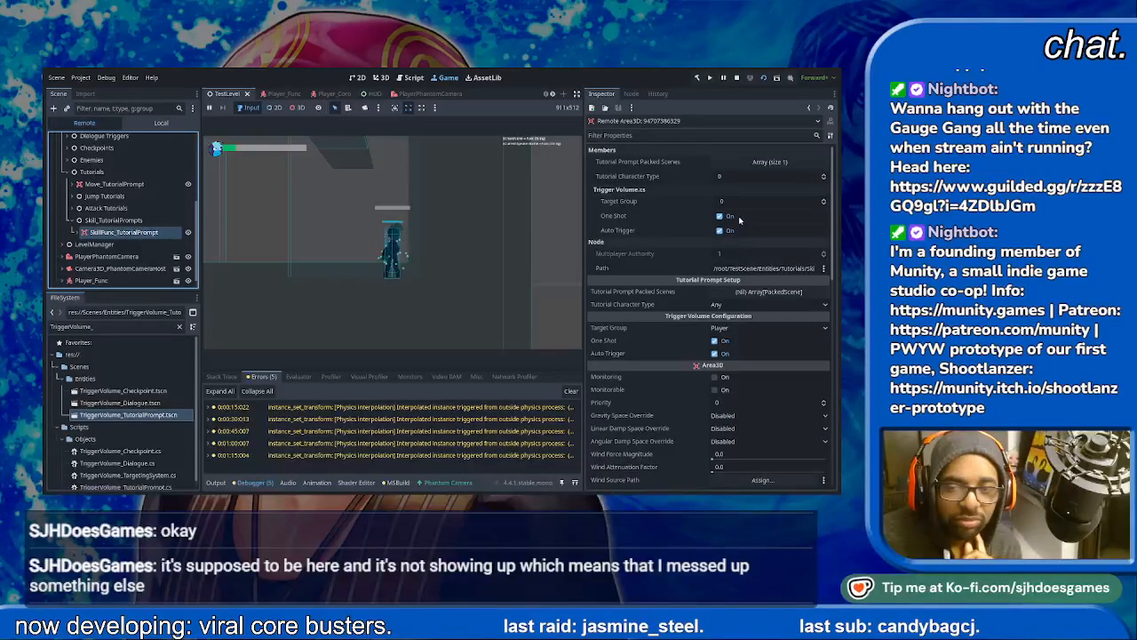
click(736, 77)
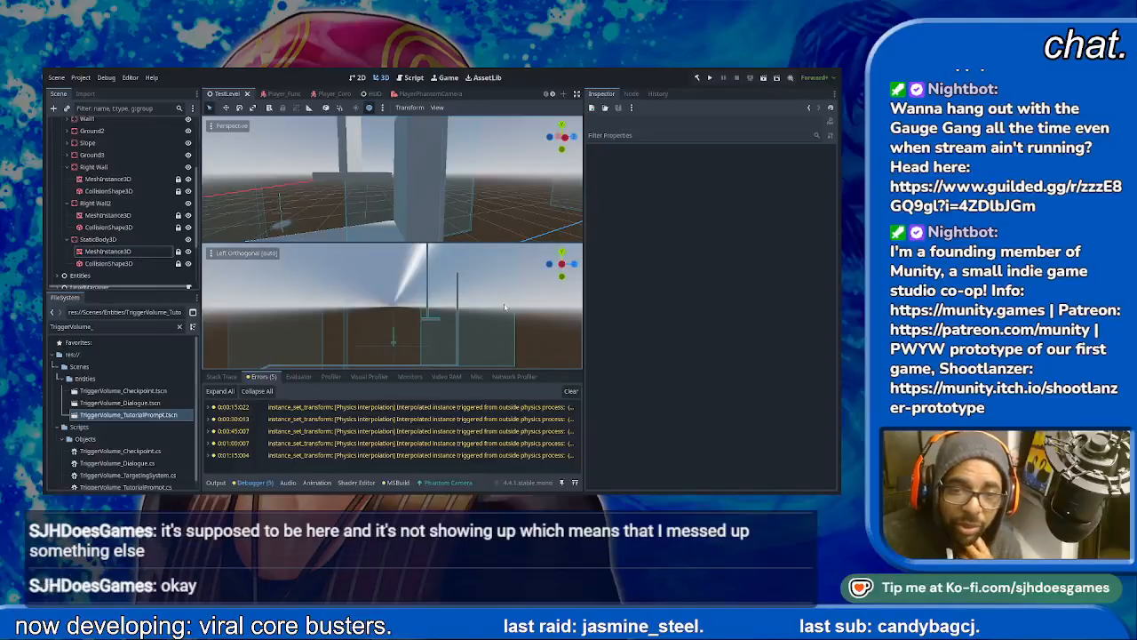
- Collapse the Terrain branch, expand Entities, and inspect the AttackFunc_TutorialPrompt's trigger settings
scroll(127, 262, down, 4)
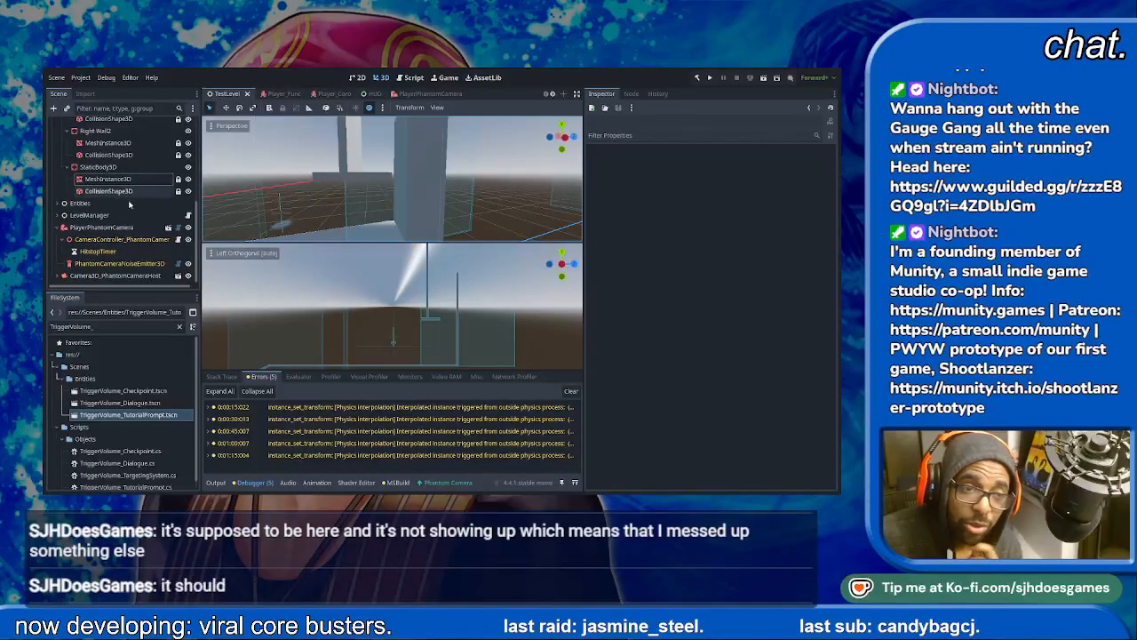
scroll(89, 191, up, 4)
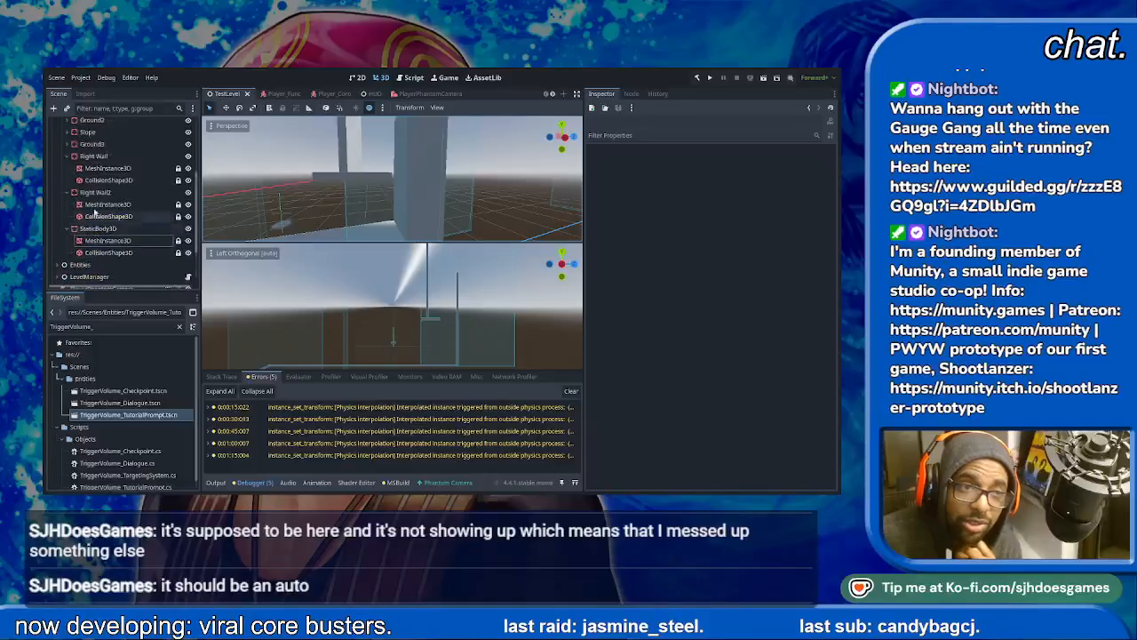
scroll(85, 188, up, 3)
click(57, 162)
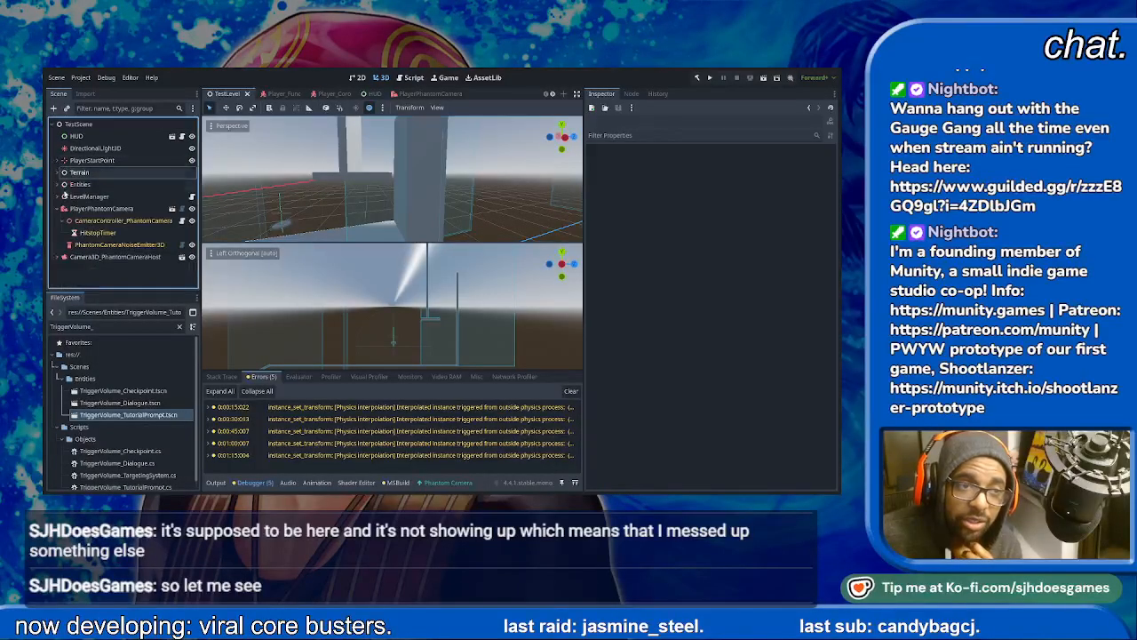
click(56, 184)
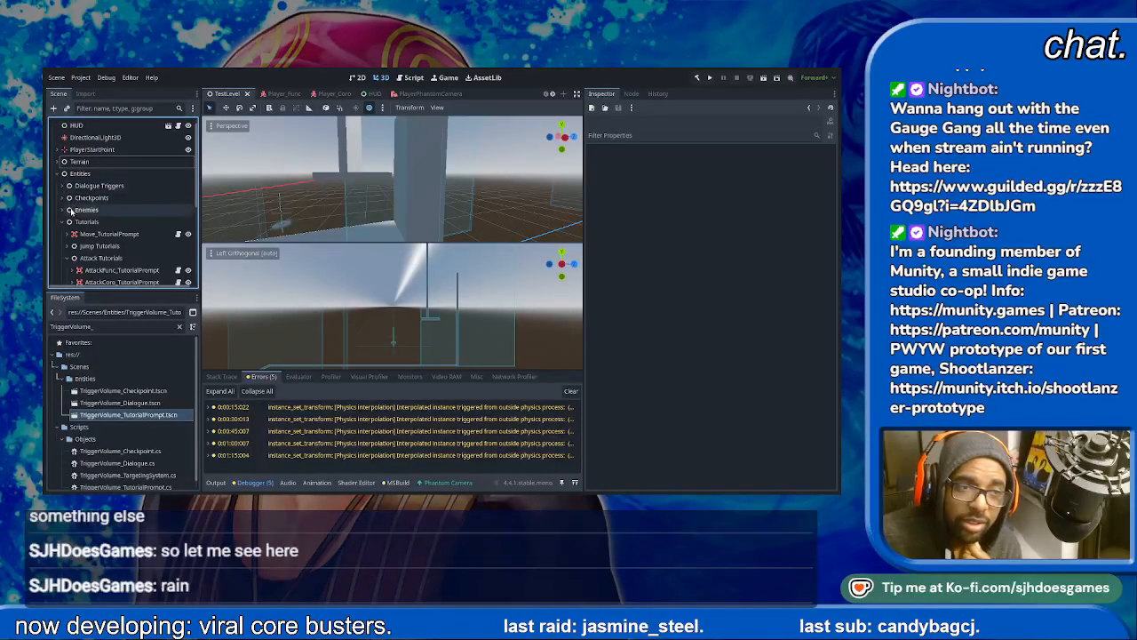
scroll(119, 253, down, 2)
click(124, 231)
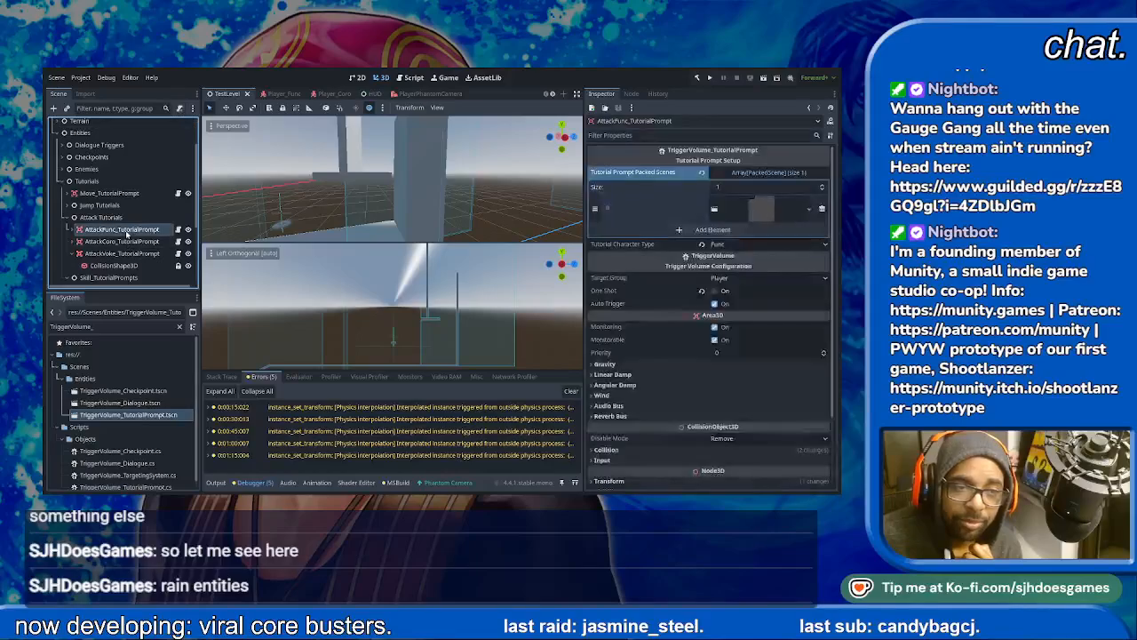
scroll(132, 246, down, 5)
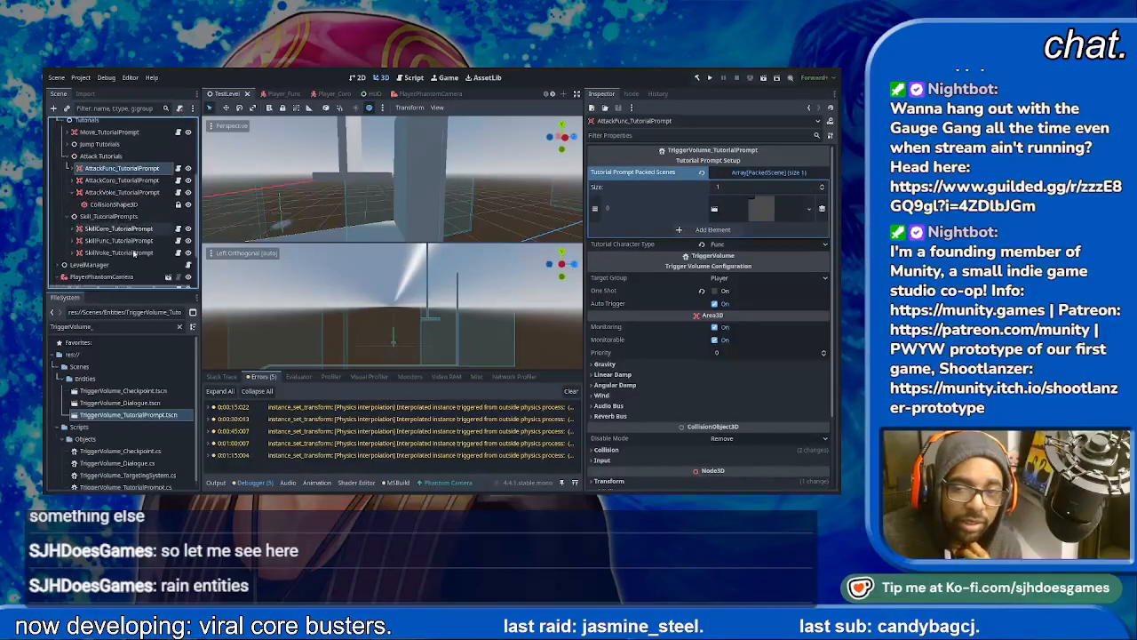
- Turn off One Shot on the SkillCoro, SkillFunc and SkillVoke tutorial prompts
click(131, 219)
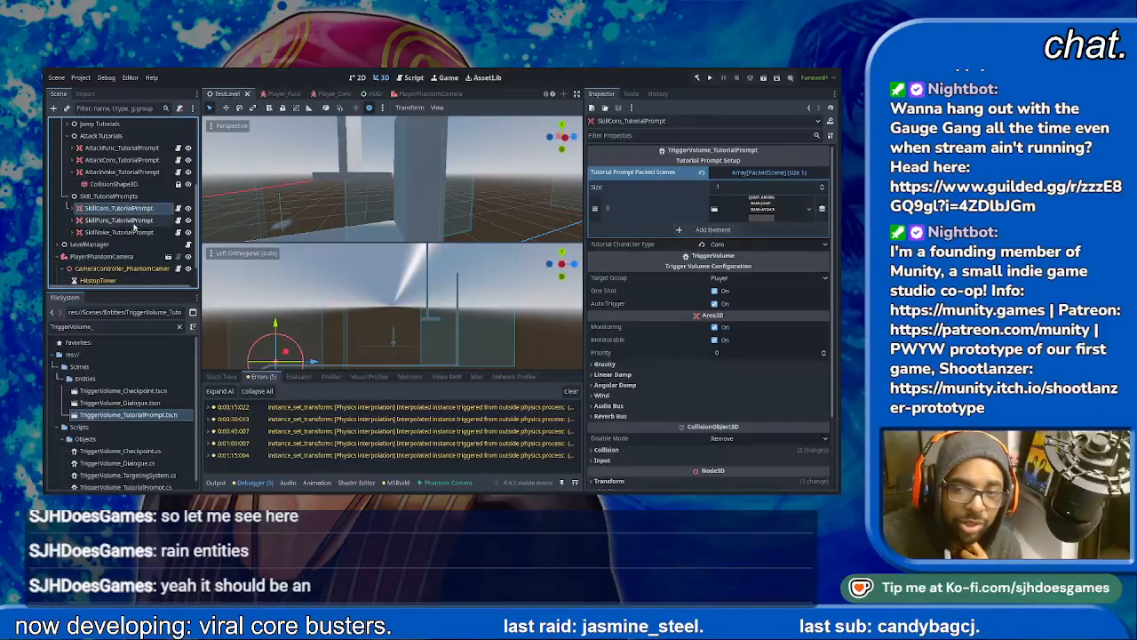
click(132, 208)
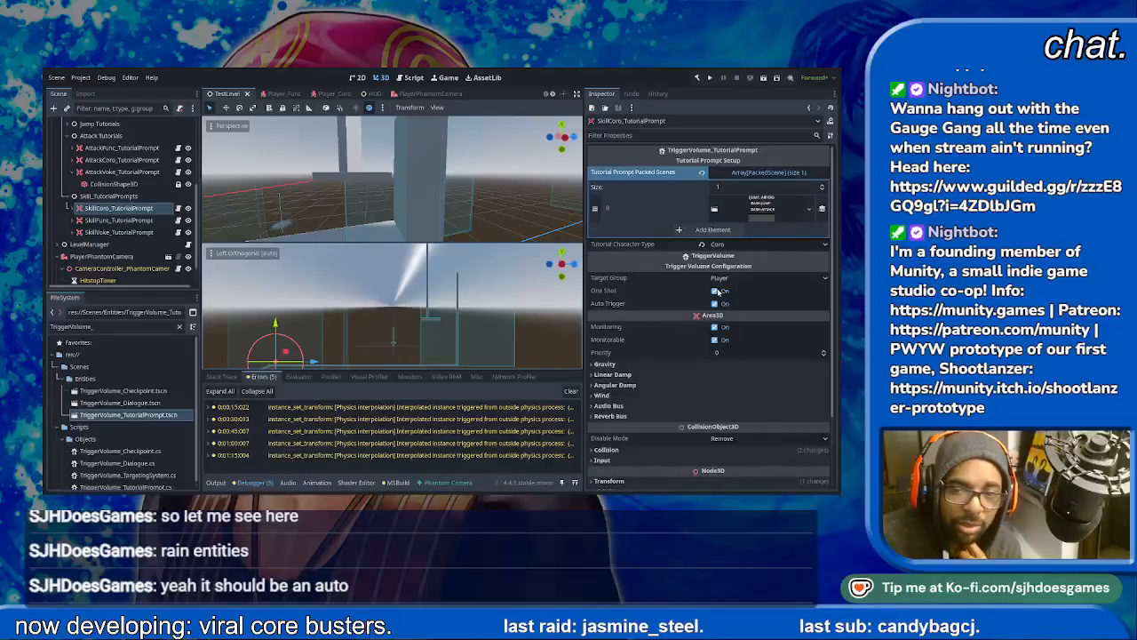
click(716, 291)
click(131, 220)
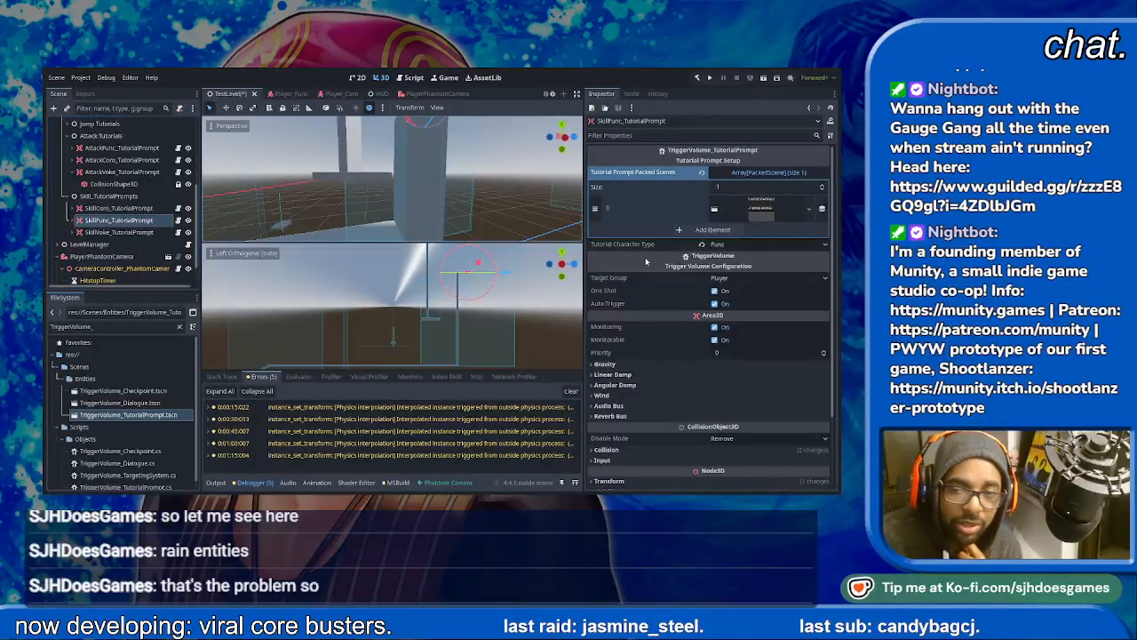
click(119, 232)
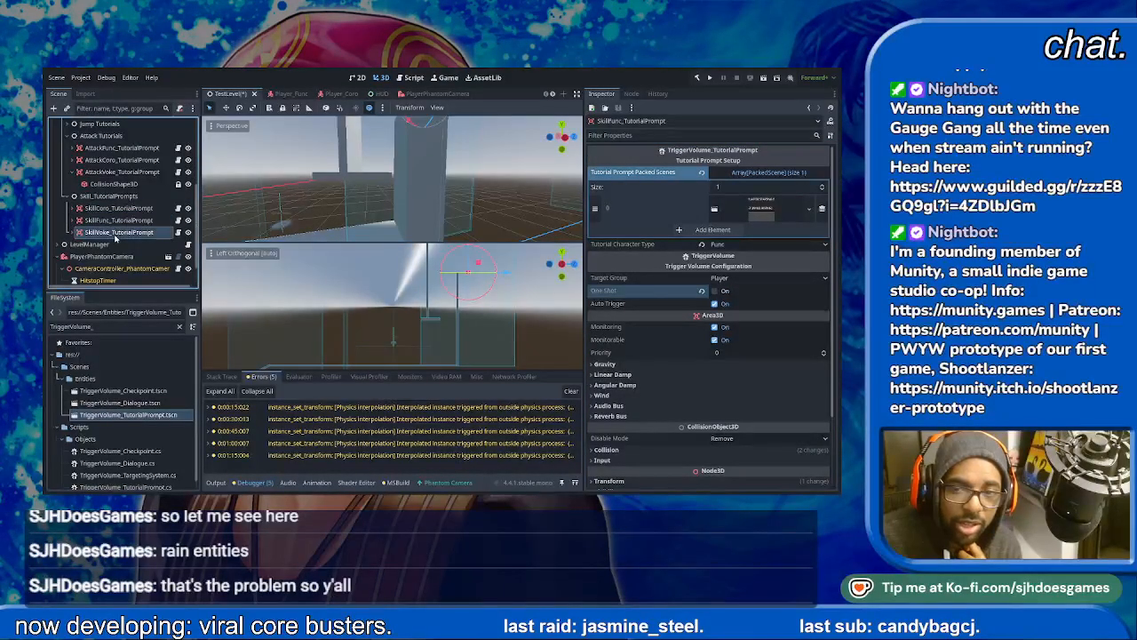
click(715, 290)
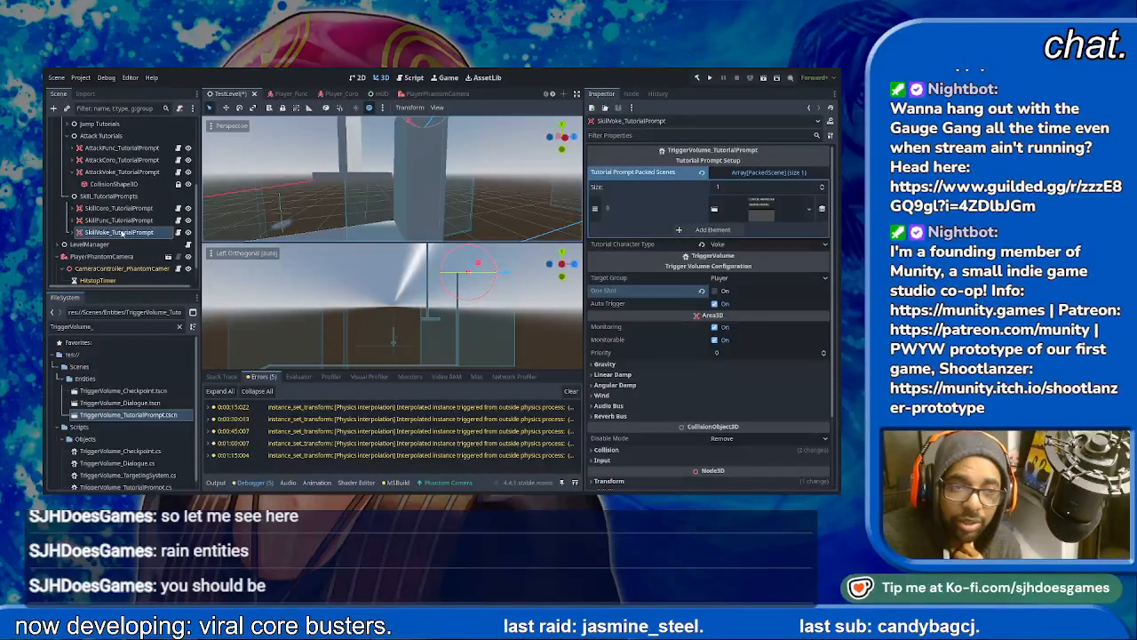
- Expand the three skill tutorial prompts and set the X size of SkillCoro's collision box shape to 60 m
click(113, 209)
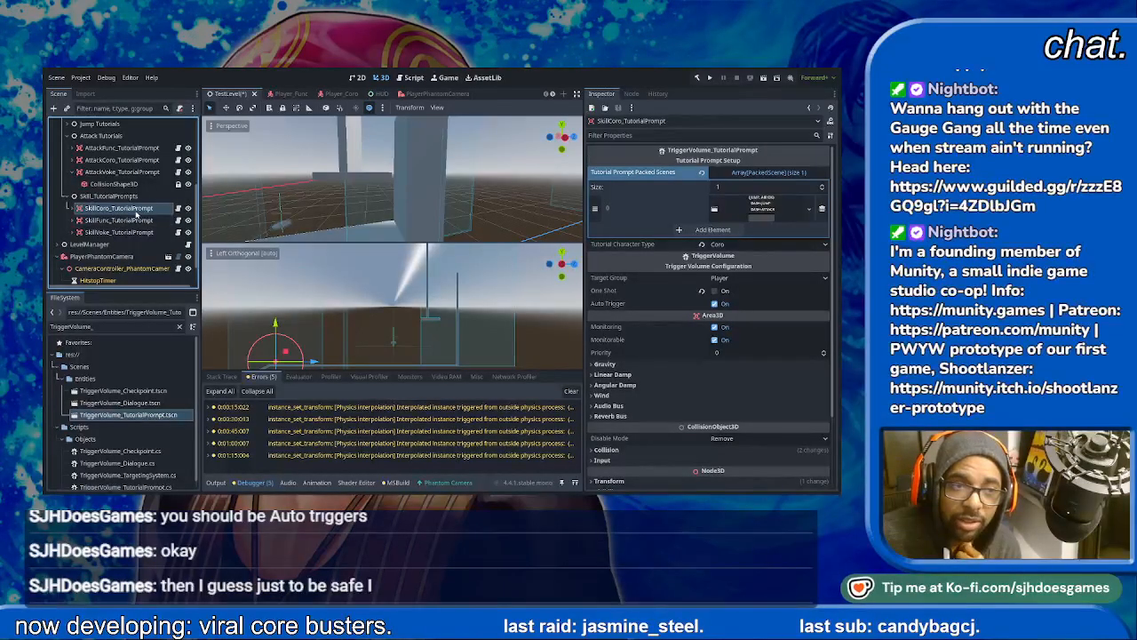
double_click(80, 210)
click(72, 209)
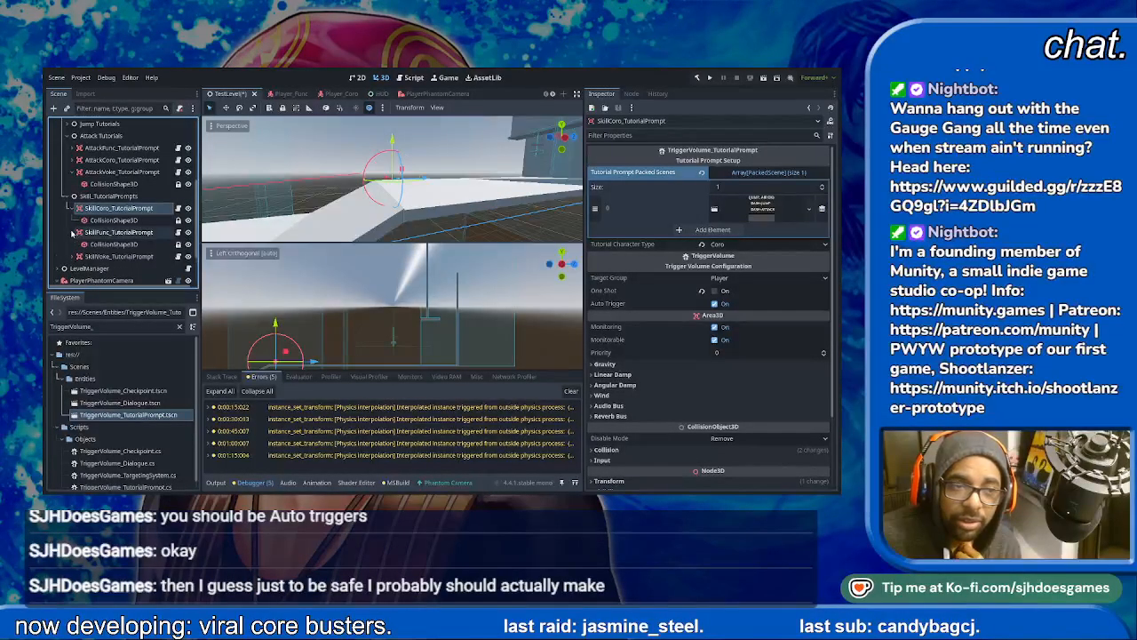
click(72, 232)
scroll(72, 244, down, 1)
click(72, 237)
click(110, 200)
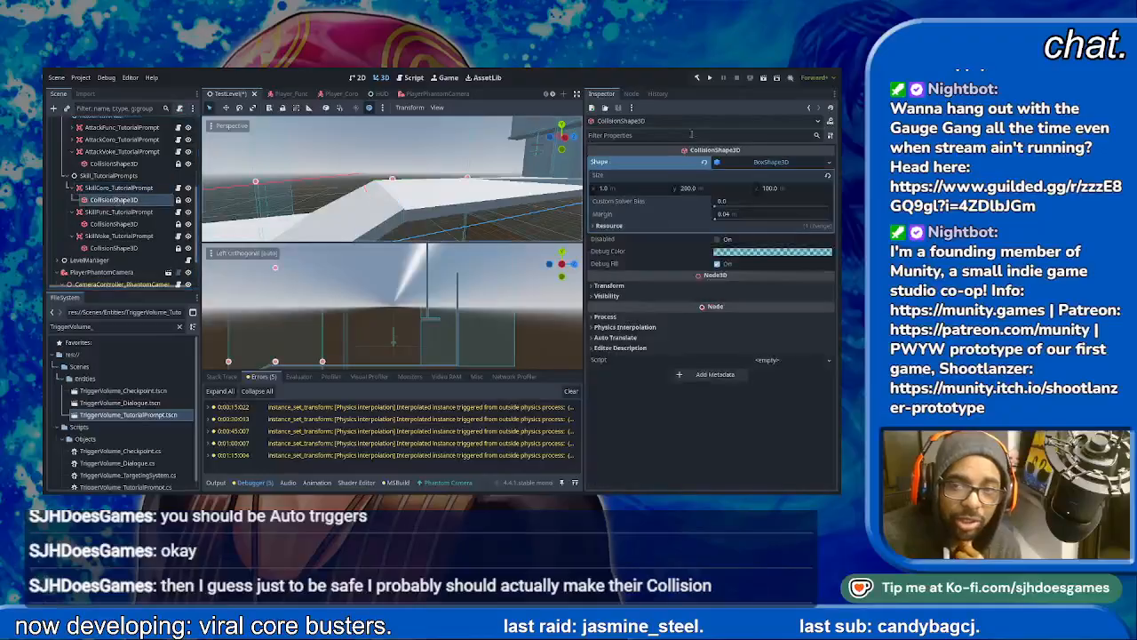
click(633, 188)
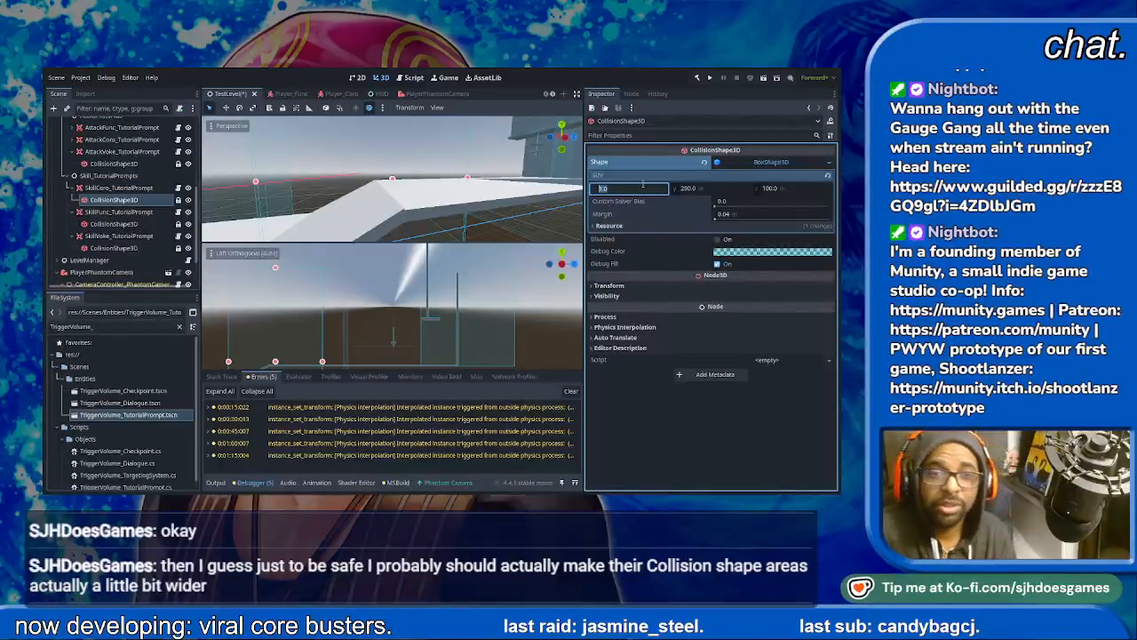
text(60)
key(Return)
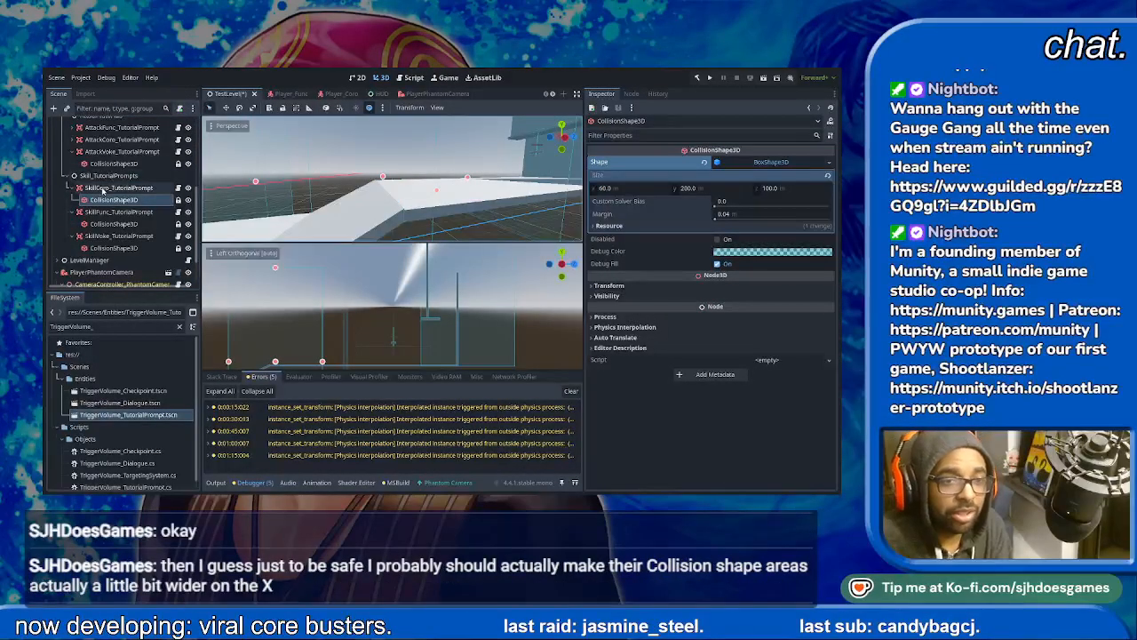
- Check the box shape sizes of the SkillFunc and SkillVoke prompts' collision shapes
click(113, 224)
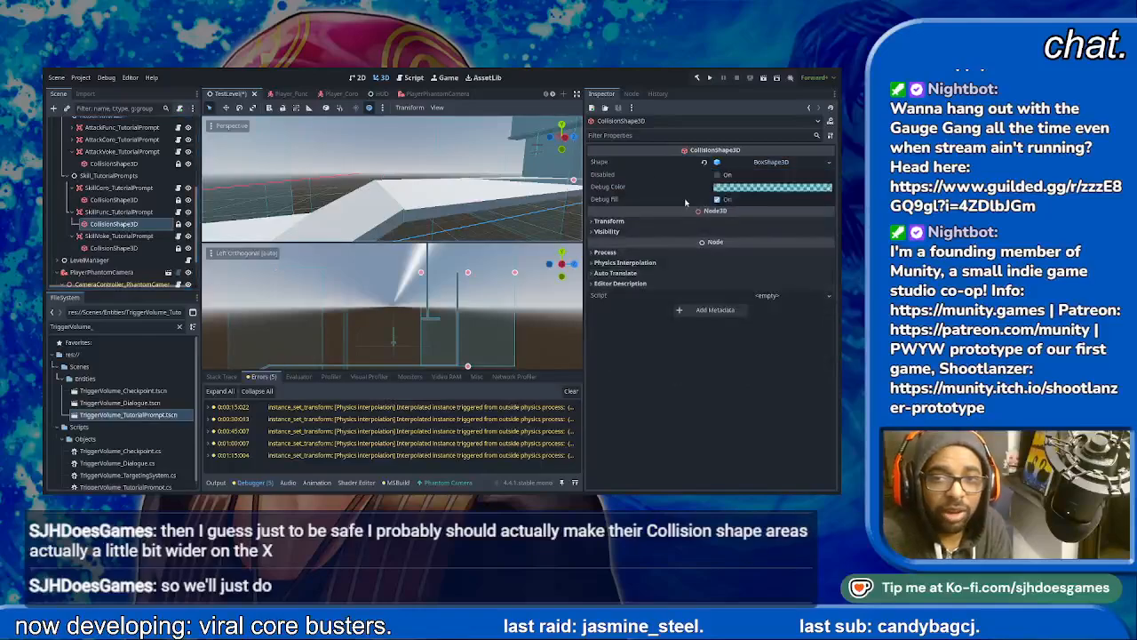
click(769, 162)
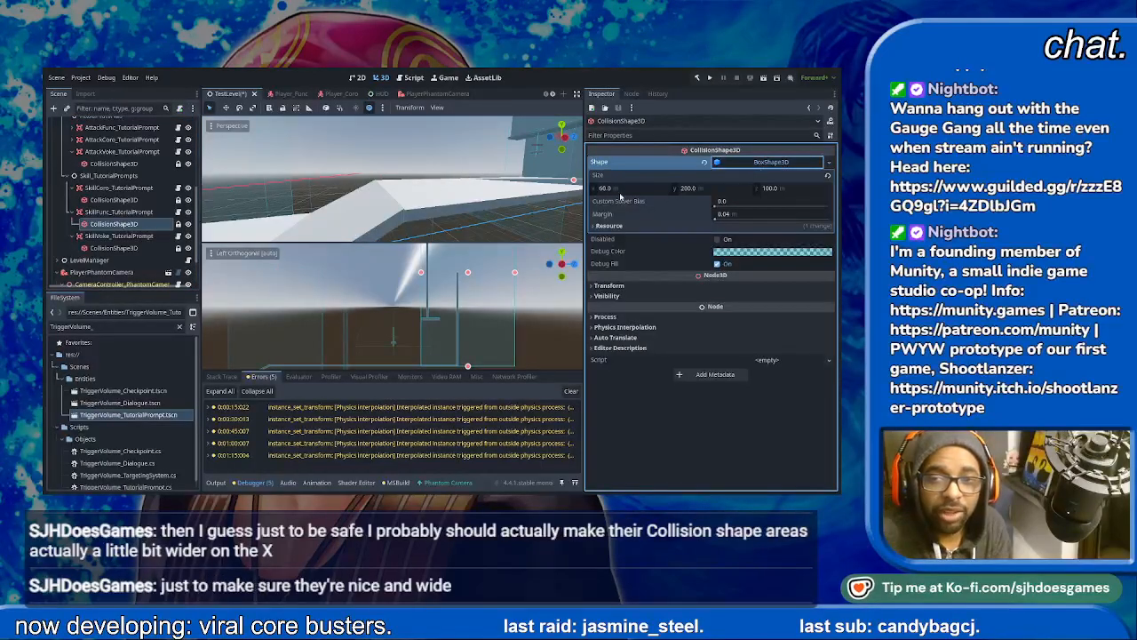
click(114, 248)
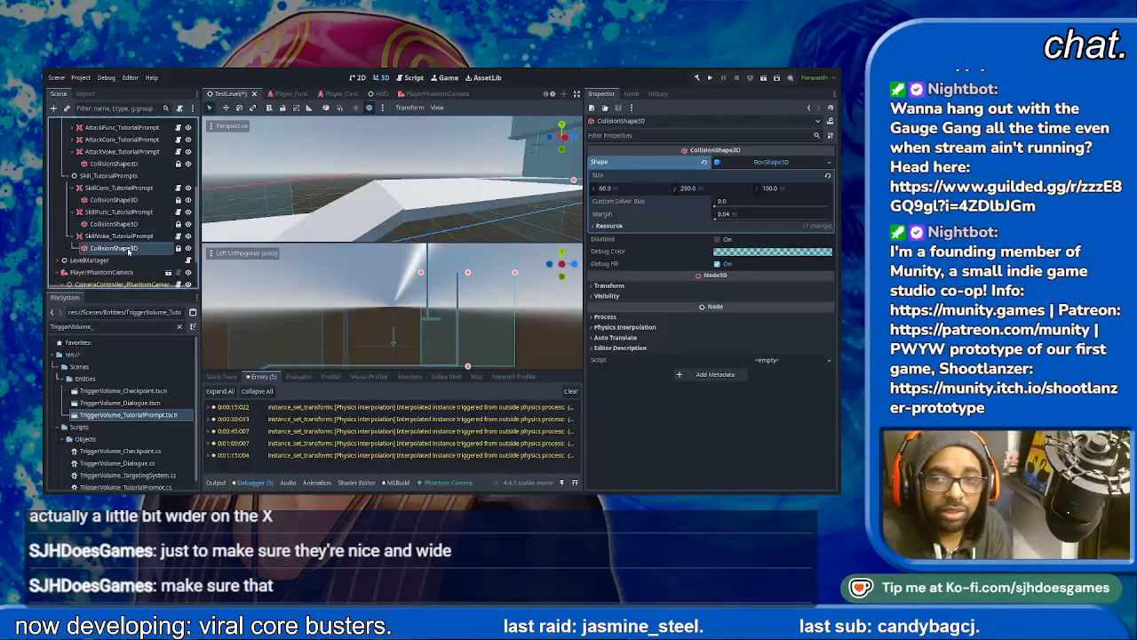
click(769, 161)
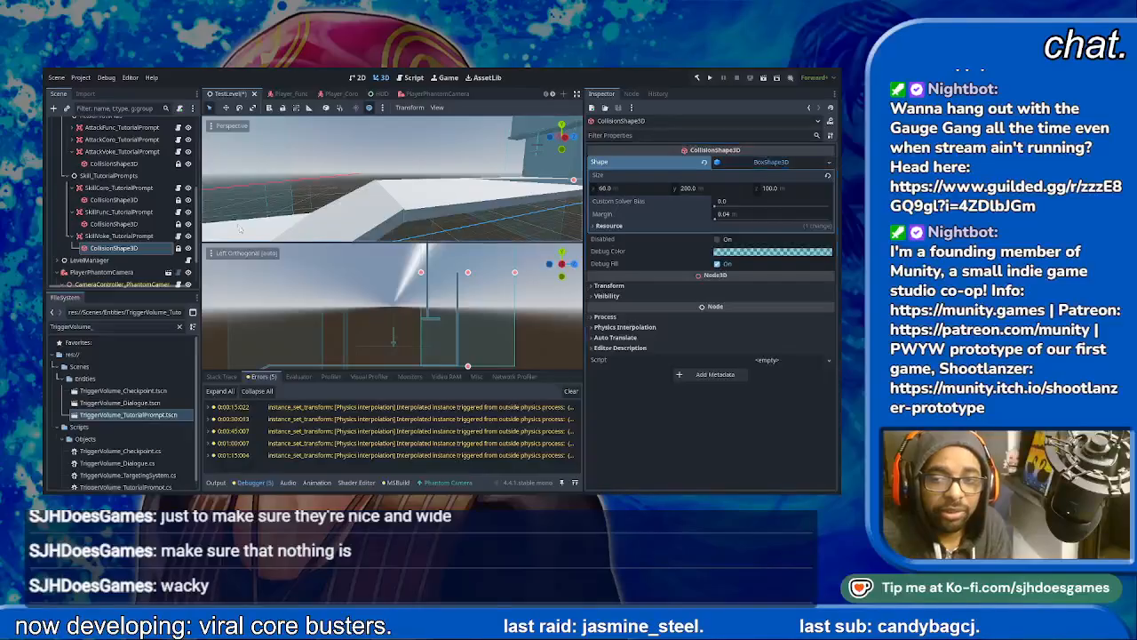
- Inspect the SkillCoro prompt's collision shape in the 3D view and save the TestLevel scene
click(114, 201)
scroll(436, 193, down, 6)
middle_drag(434, 193, 421, 220)
key(ctrl+s)
scroll(507, 182, up, 6)
scroll(422, 135, down, 5)
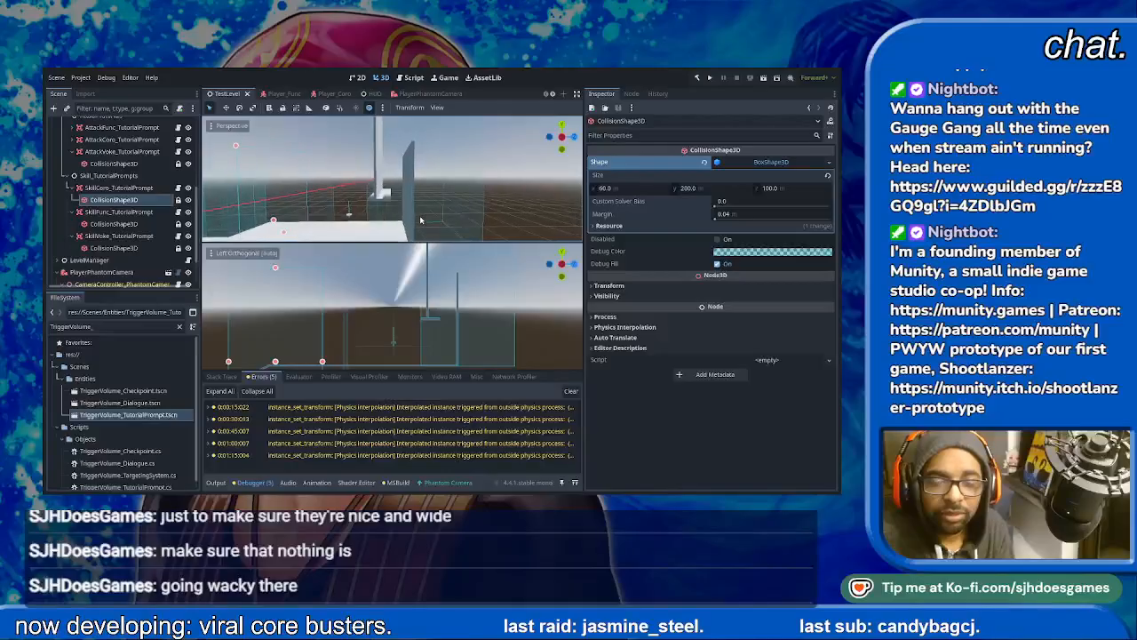
- Remove layer 5 from the SkillCoro_TutorialPrompt's collision mask, leaving only layer 1 enabled
click(118, 211)
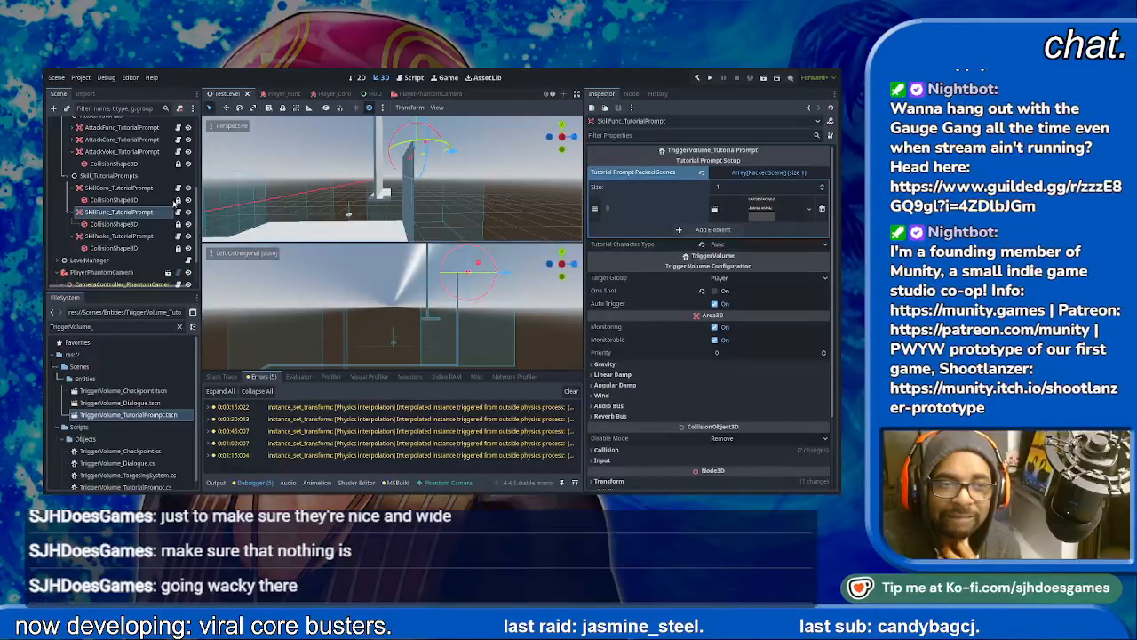
click(118, 188)
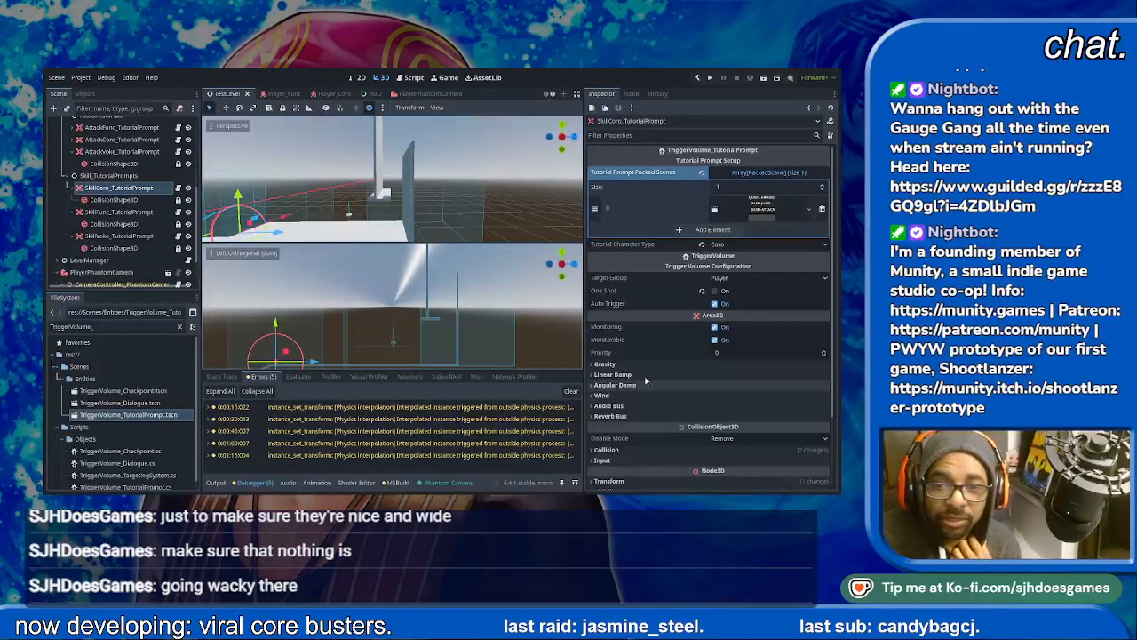
scroll(645, 379, down, 3)
click(621, 361)
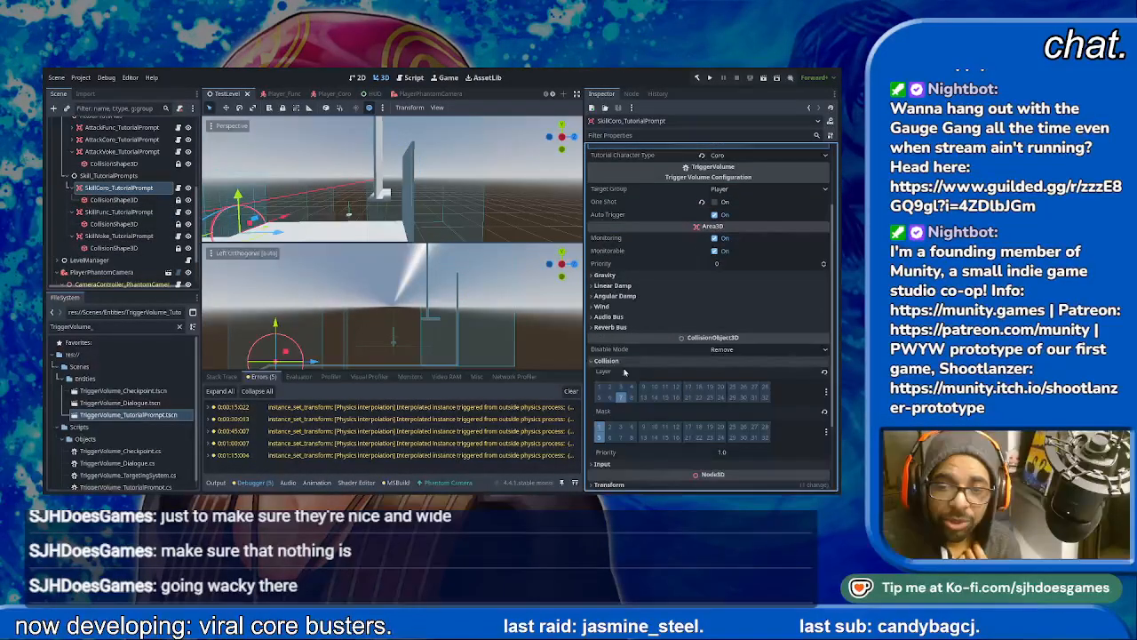
click(602, 438)
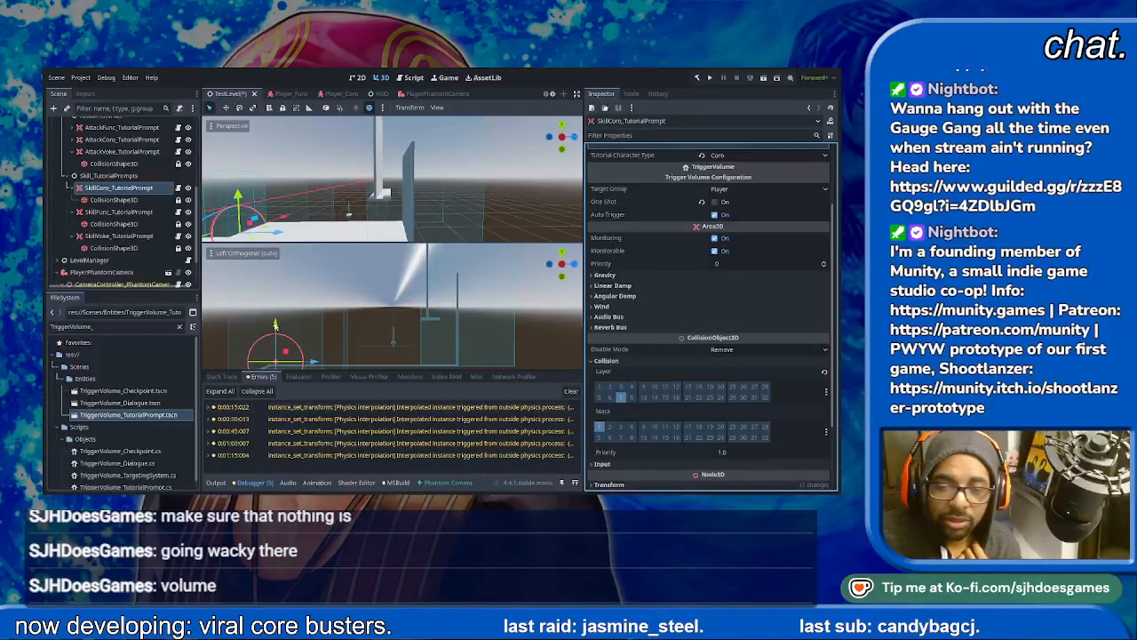
- Remove layer 5 from the collision masks of the SkillFunc and SkillVoke tutorial prompts
click(118, 212)
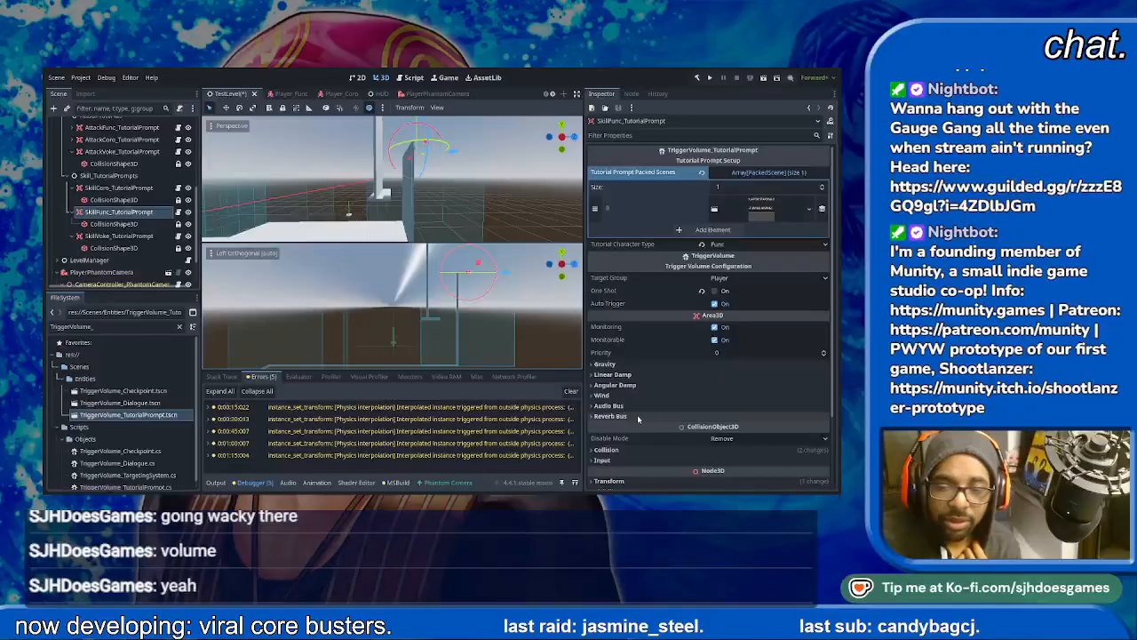
scroll(622, 417, down, 3)
click(614, 366)
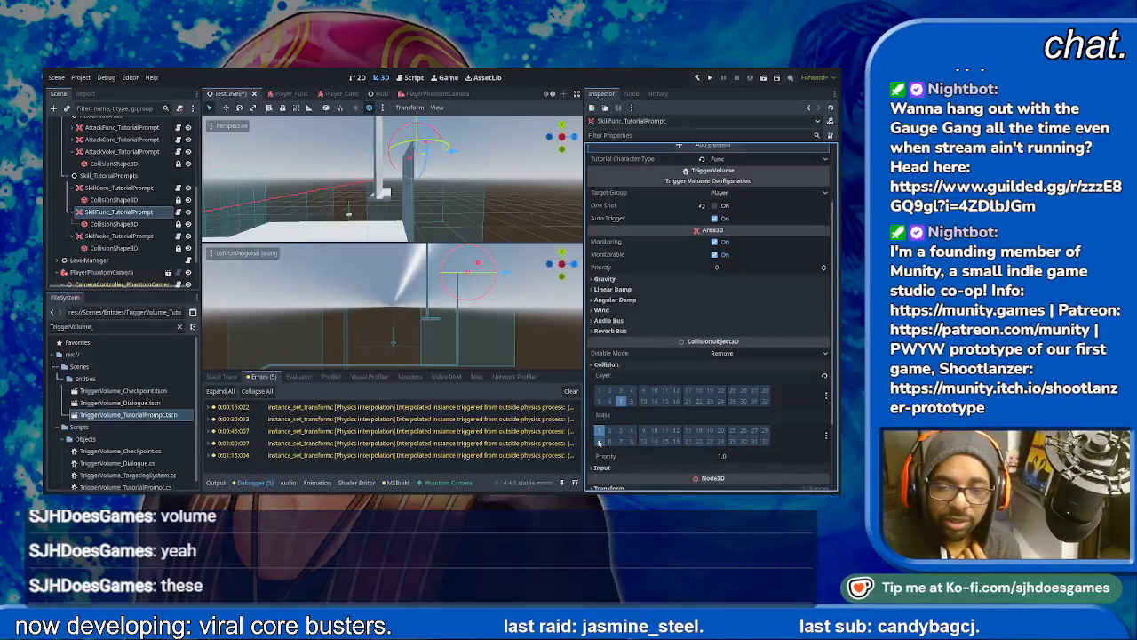
click(120, 236)
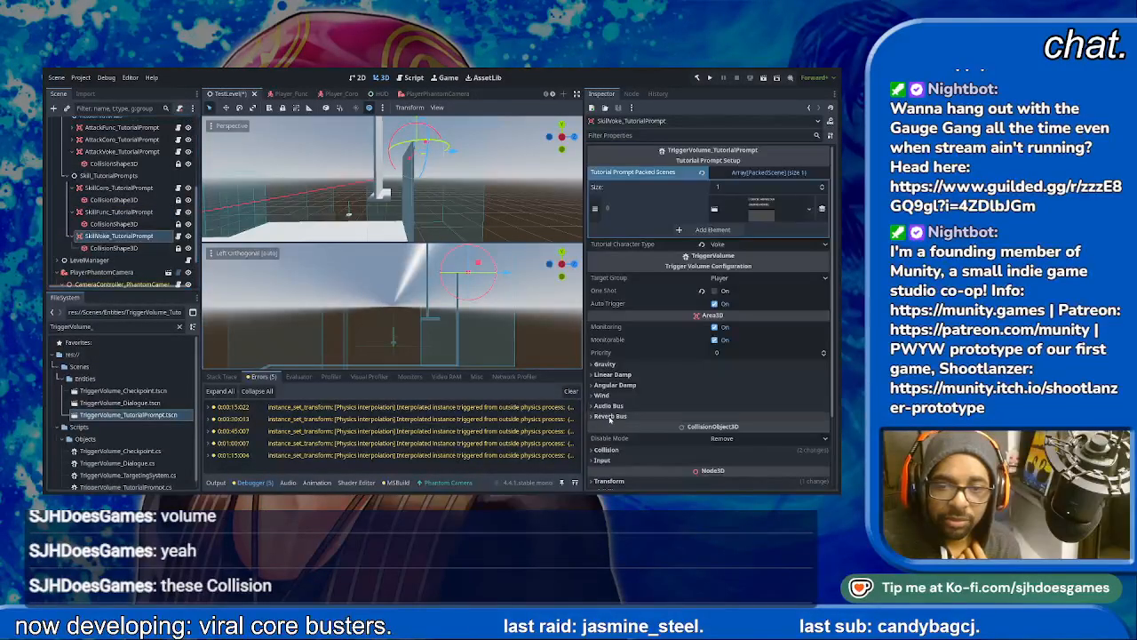
scroll(586, 395, down, 3)
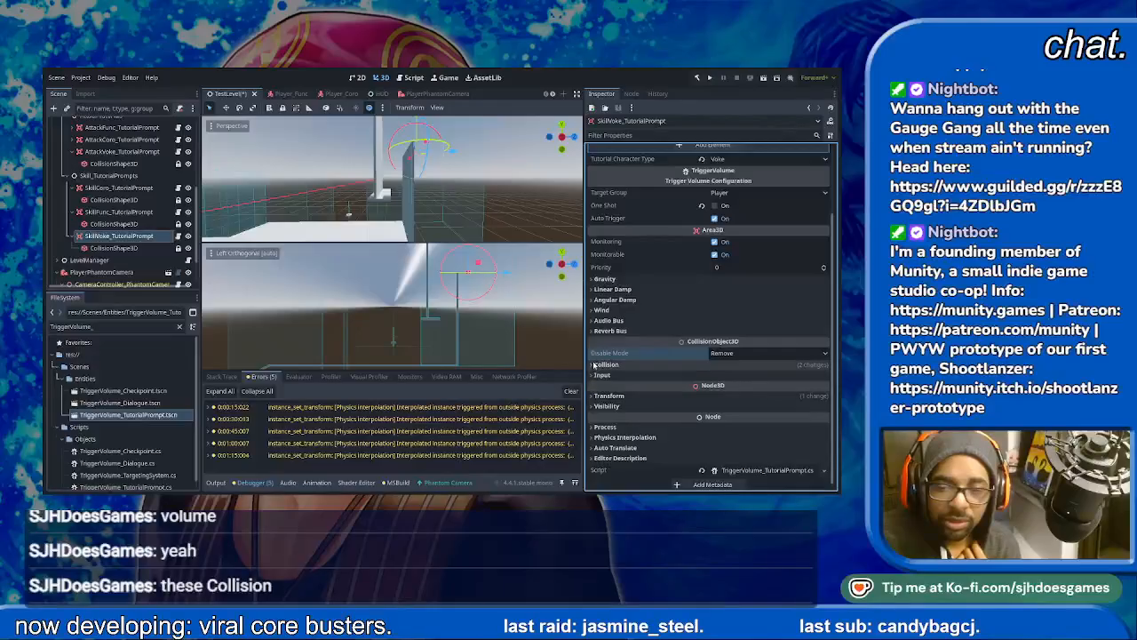
click(607, 364)
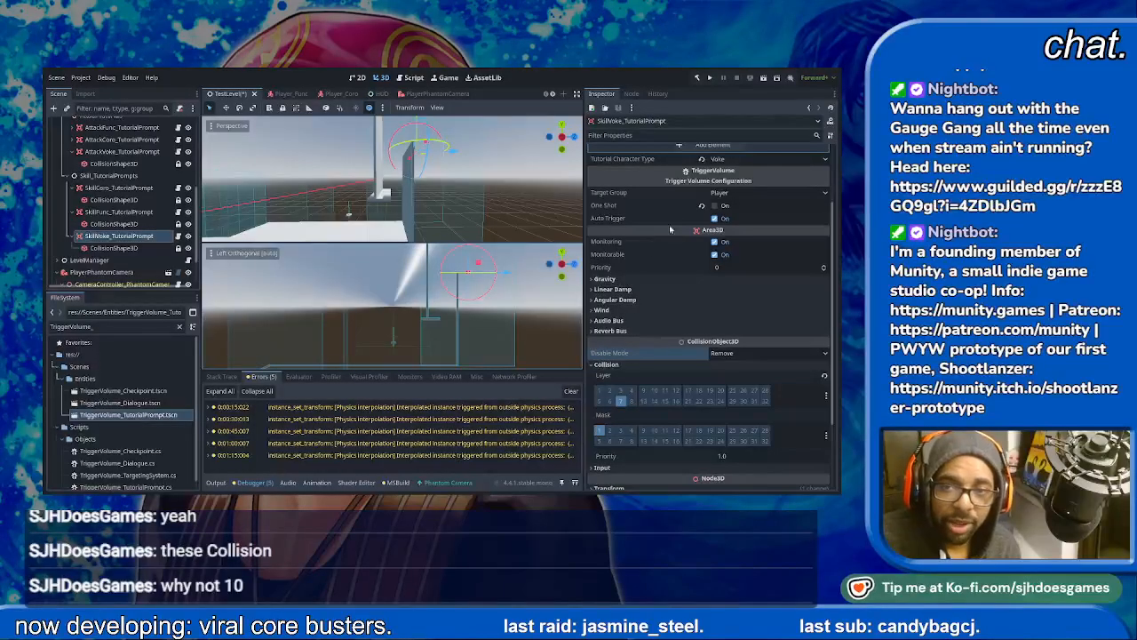
- Check the SkillVoke prompt's Target Group setting, save the scene, and run the current scene
scroll(709, 199, up, 3)
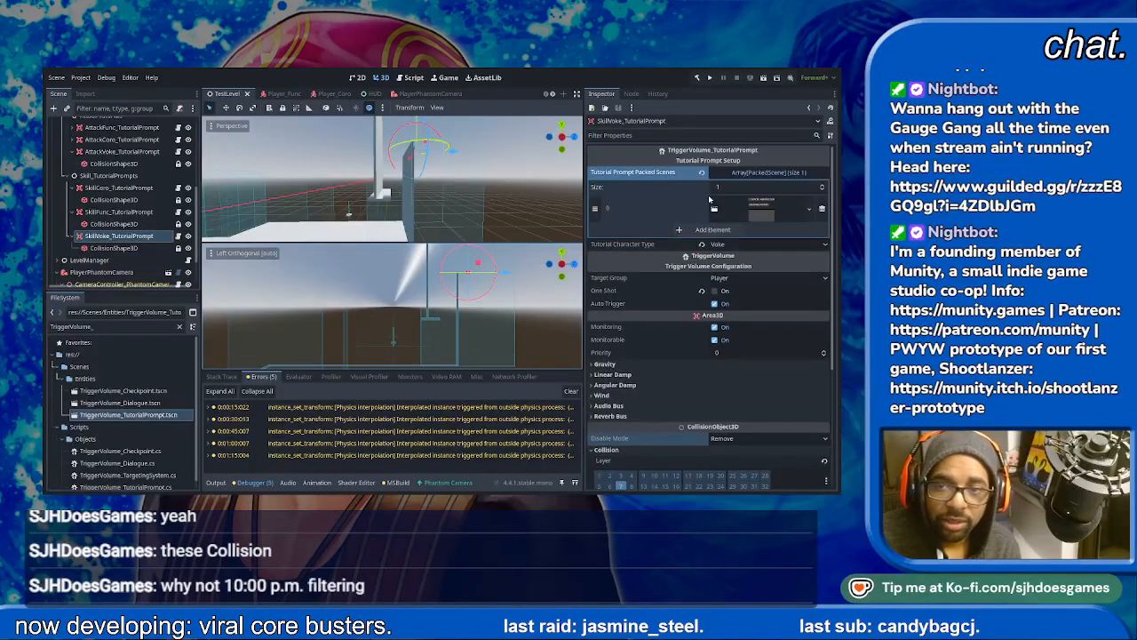
click(730, 278)
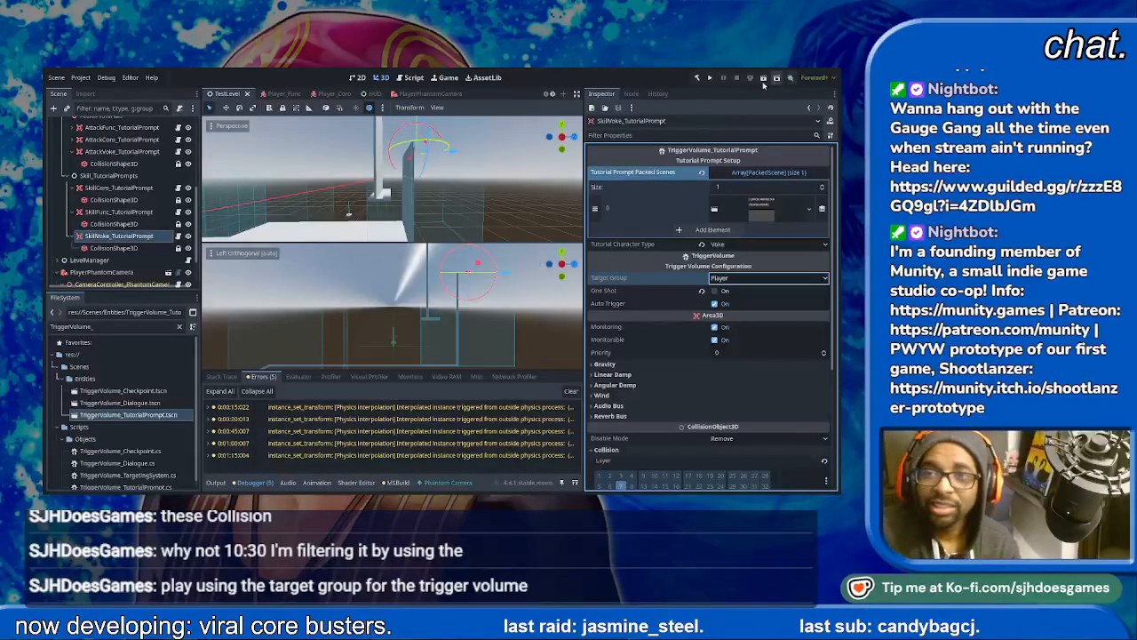
click(763, 78)
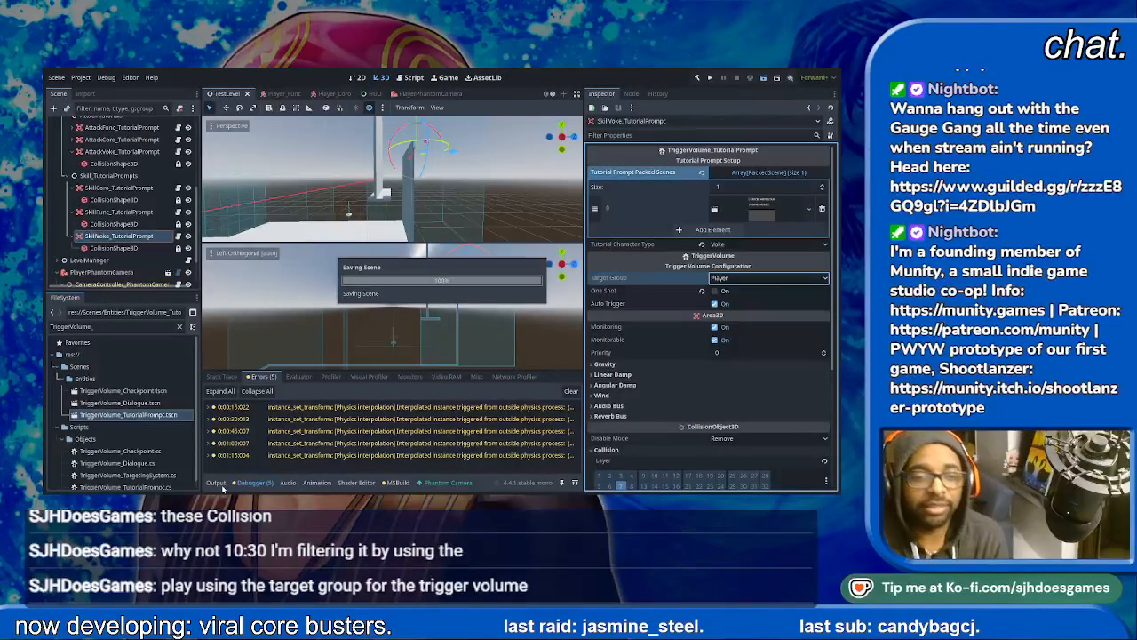
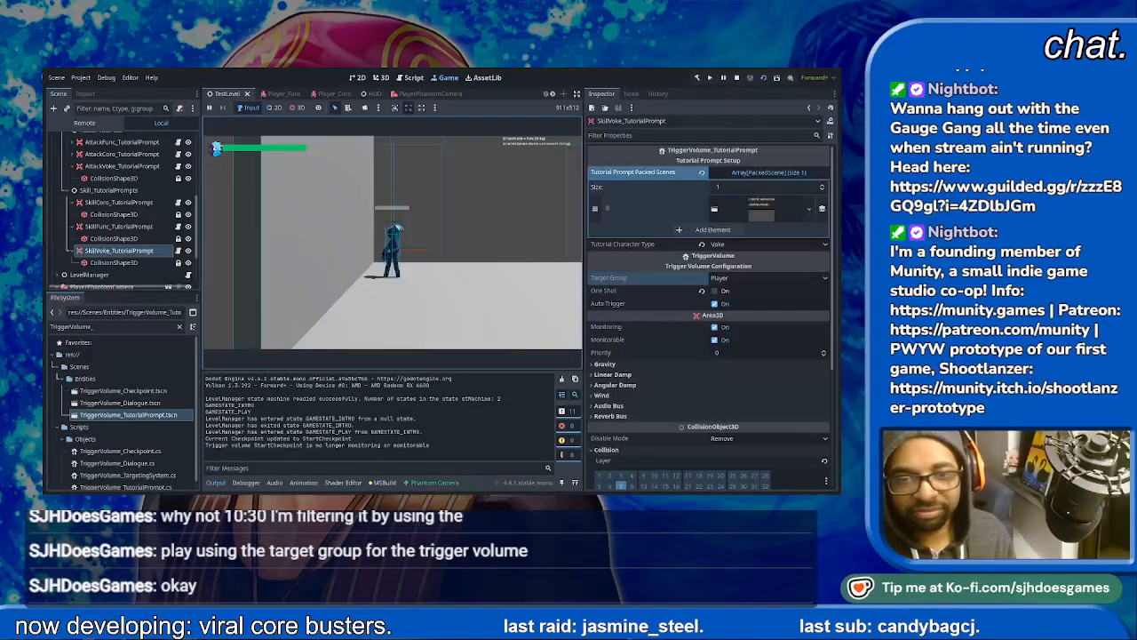
- Dismiss the opening dialogue and run the character forward through the test level to the shoot tutorial area
key(space)
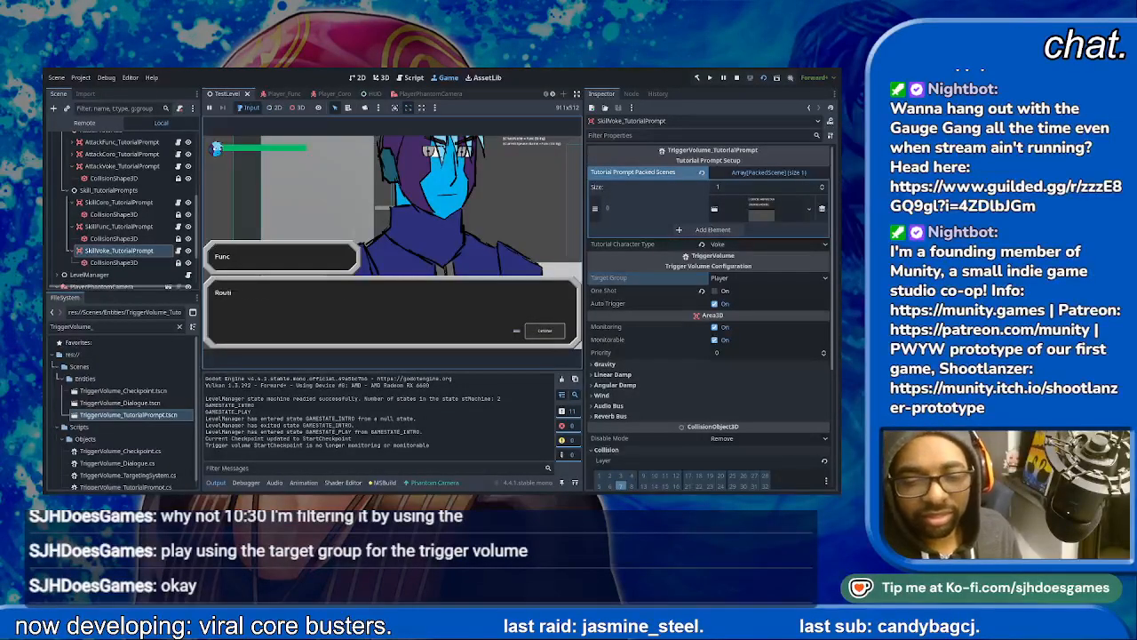
key(space)
key(d)
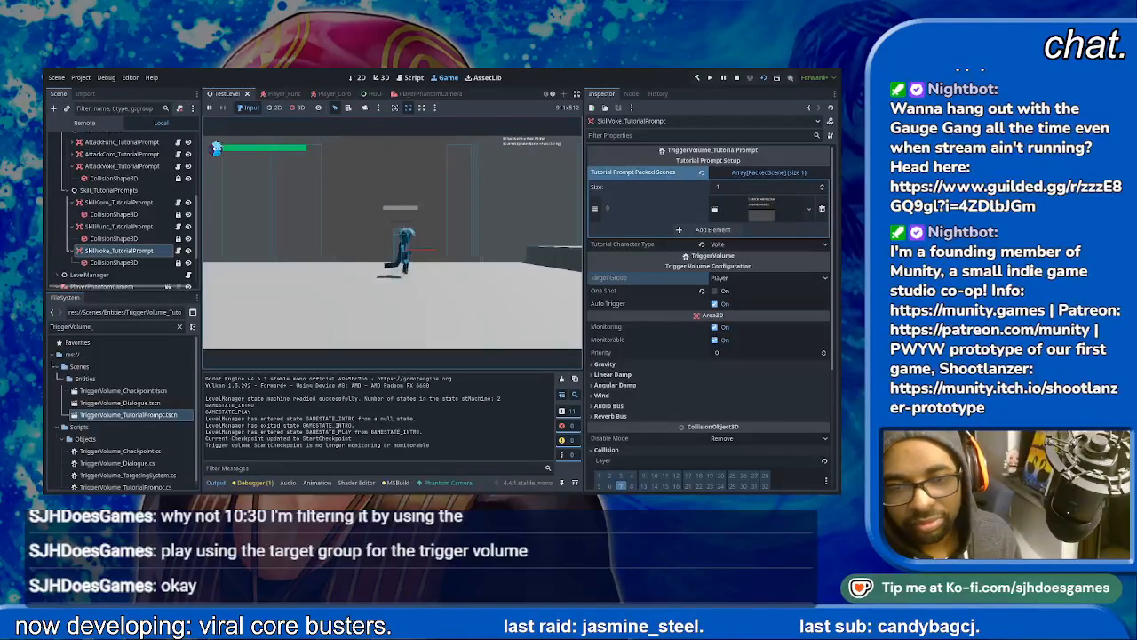
key(d)
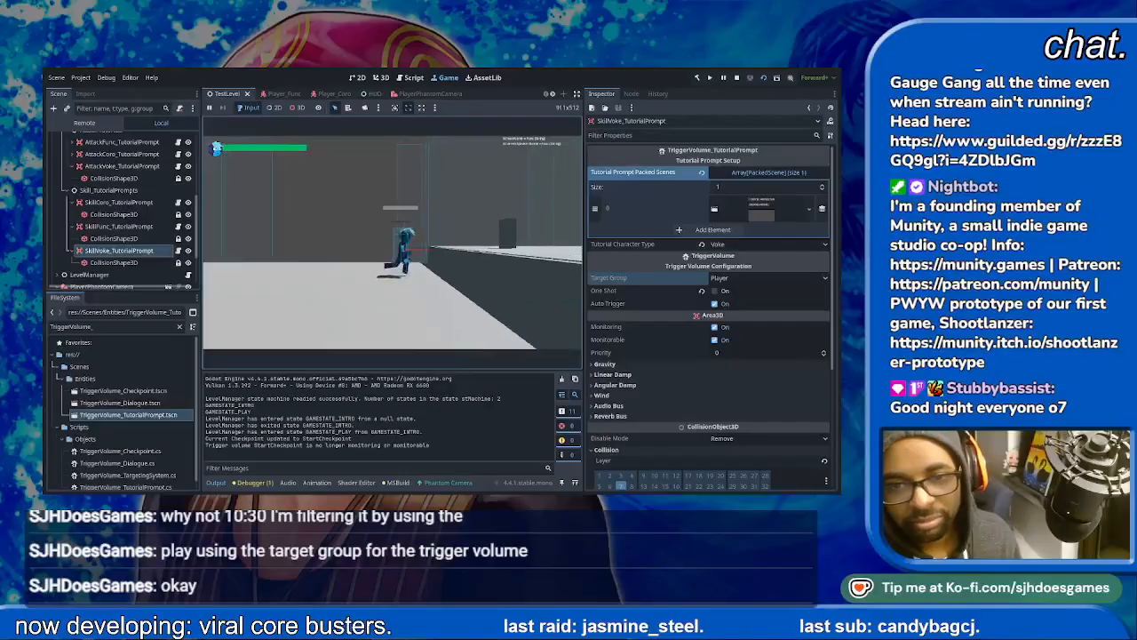
key(space)
key(d)
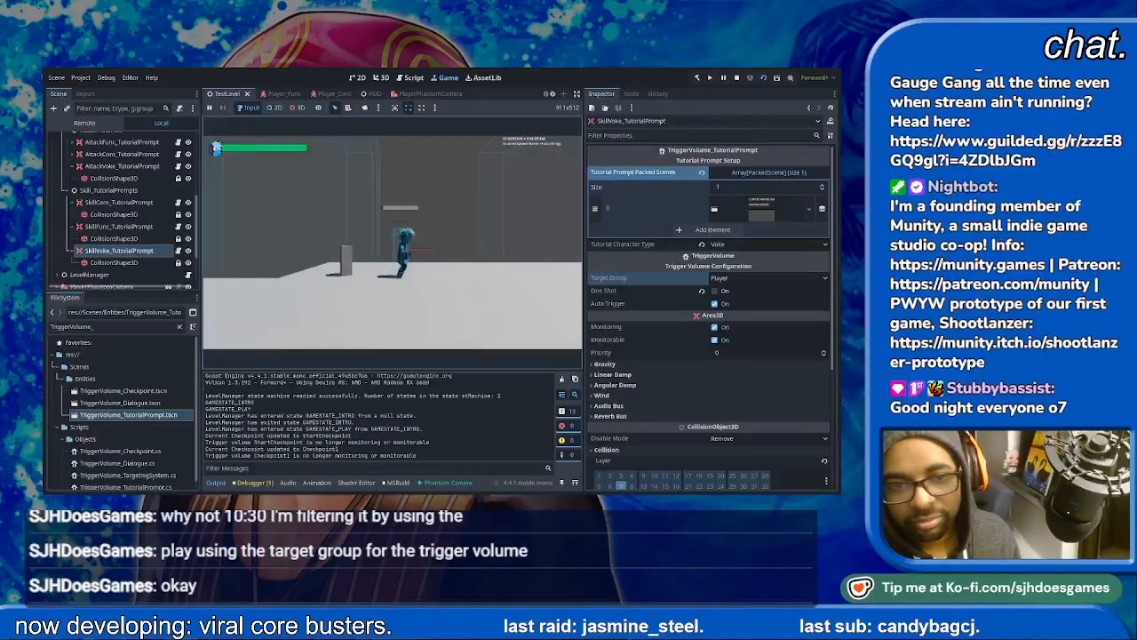
key(d)
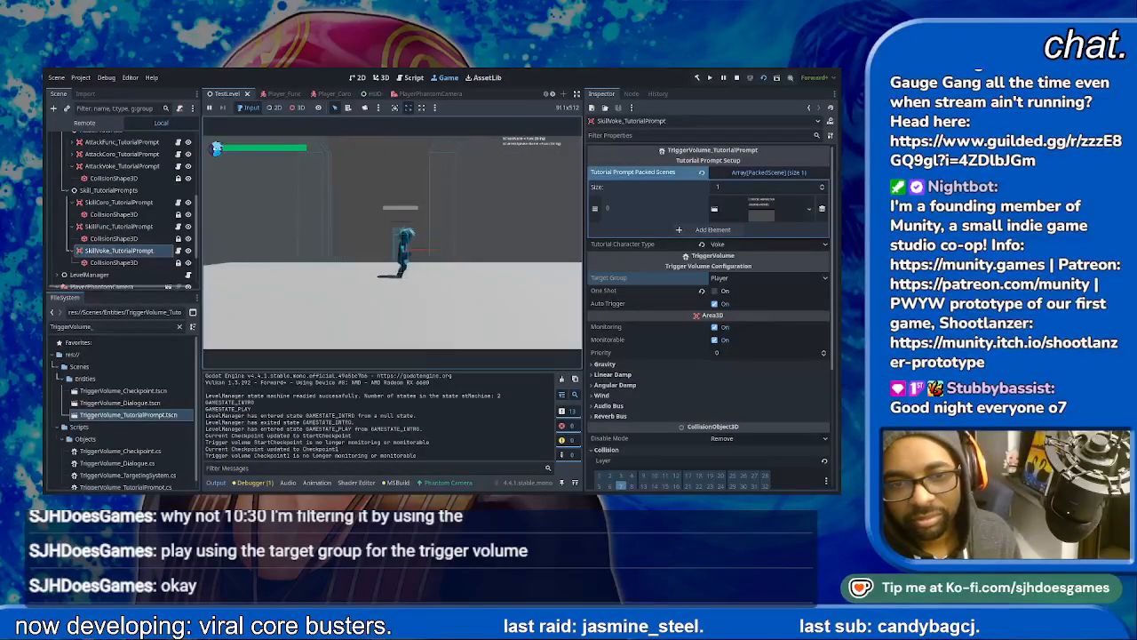
key(d)
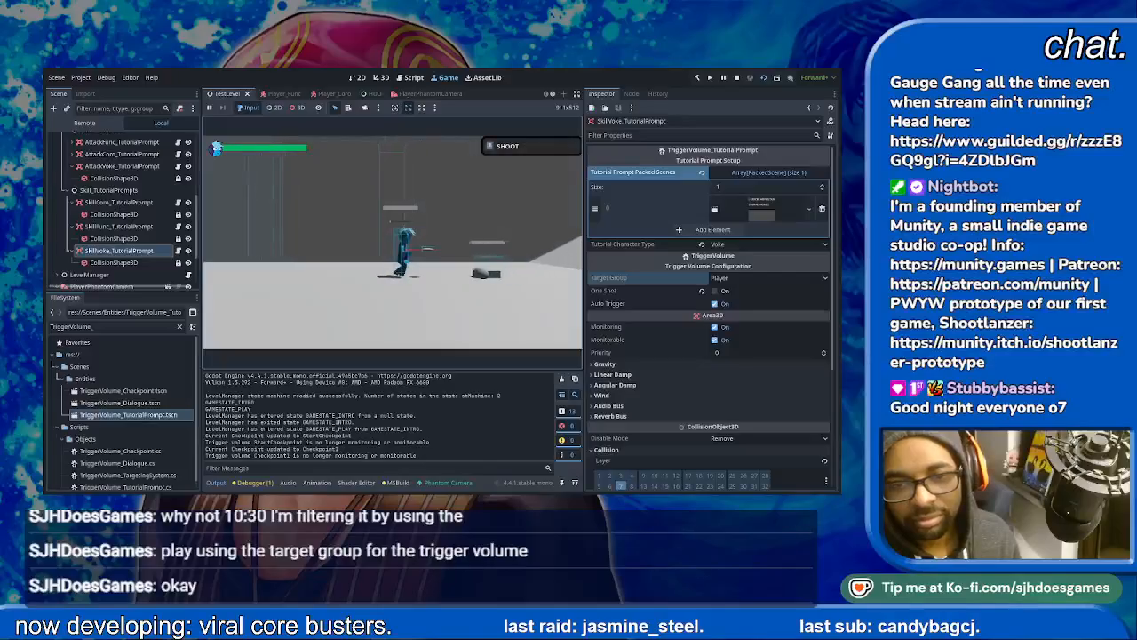
- Playtest the shoot tutorial by firing normal and charged shots at the Hopper enemy
key(j)
key(space)
key(a)
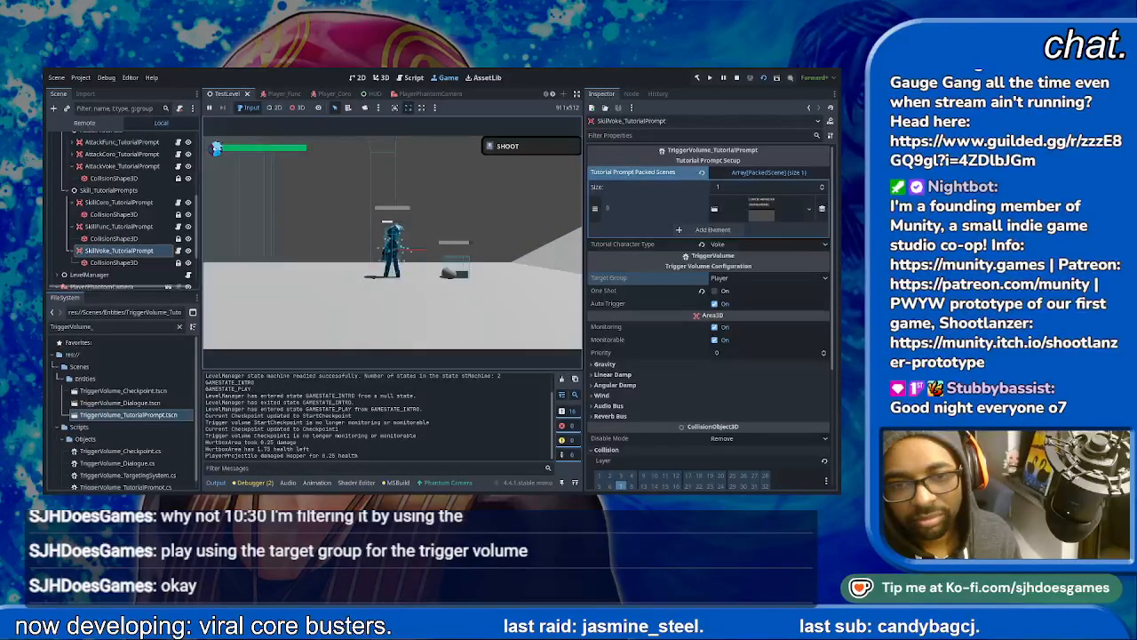
key(j)
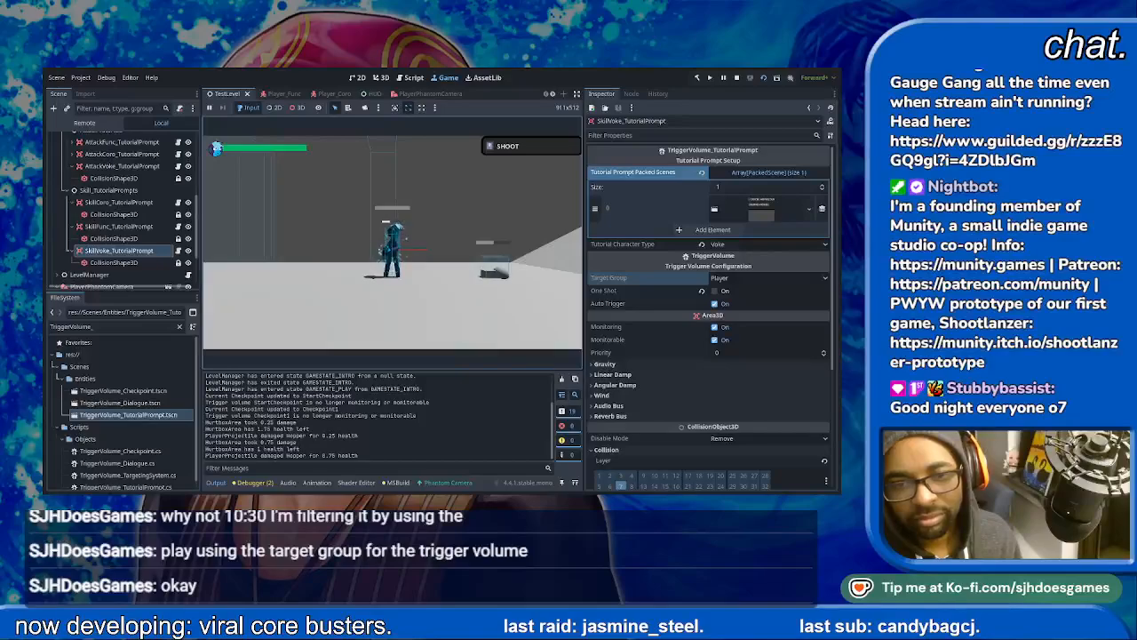
key(j)
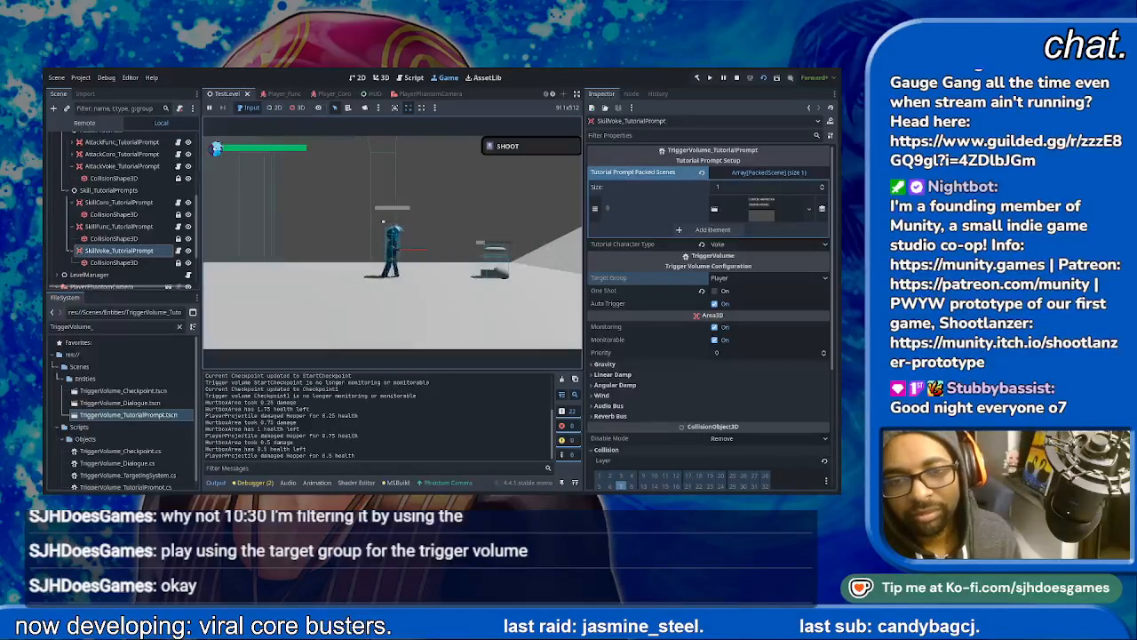
- Move on to the next dialogue trigger and advance through Func's dialogue until play resumes
key(d)
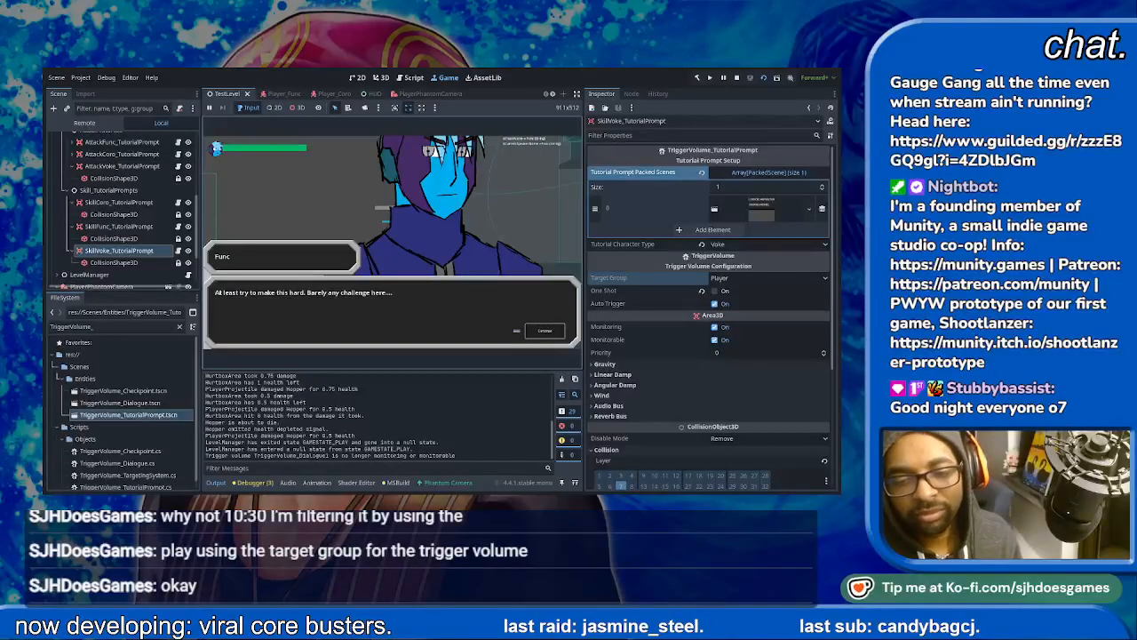
key(space)
key(space)
key(space)
key(space)
key(space)
key(space)
key(space)
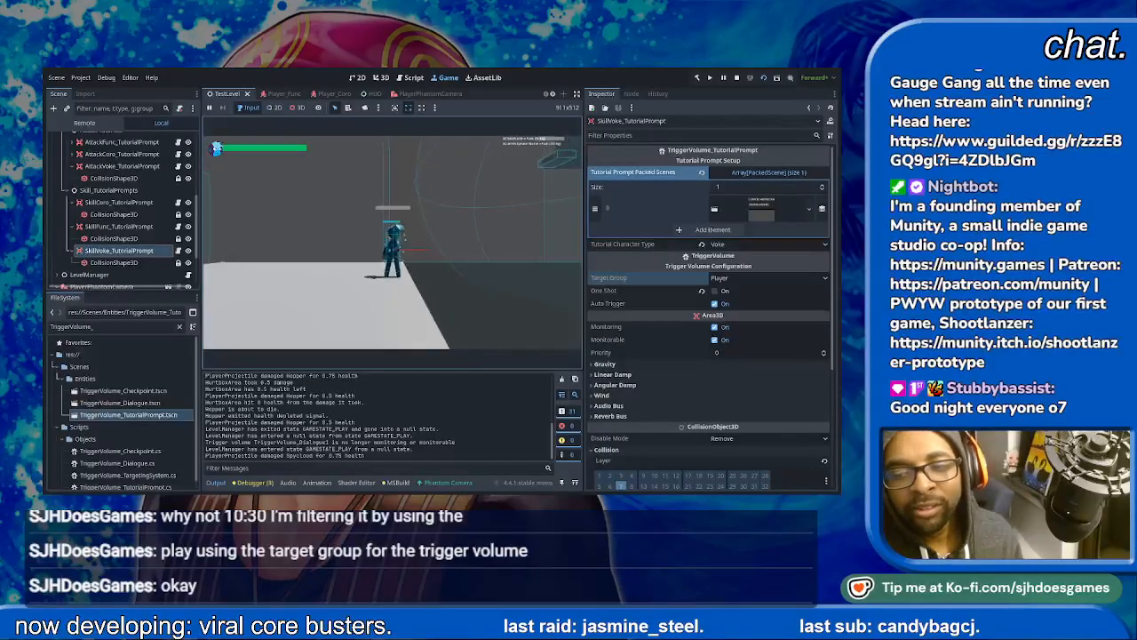
- Fight the flying Spycloud enemy with repeated jumps and shots around the ledge
key(d)
key(space)
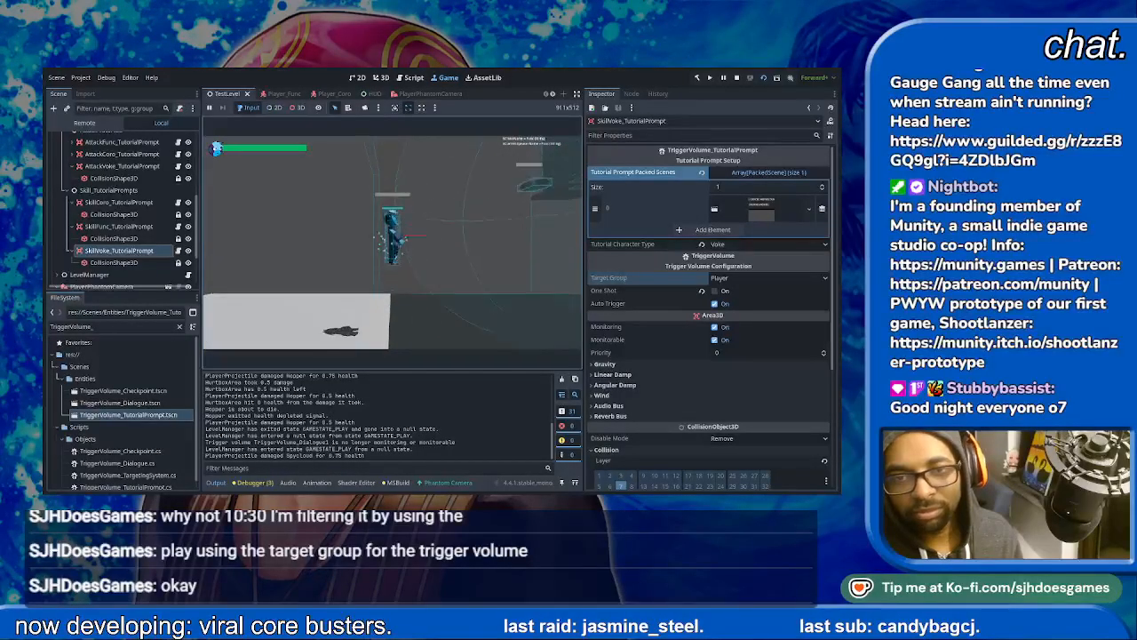
key(space)
key(space)
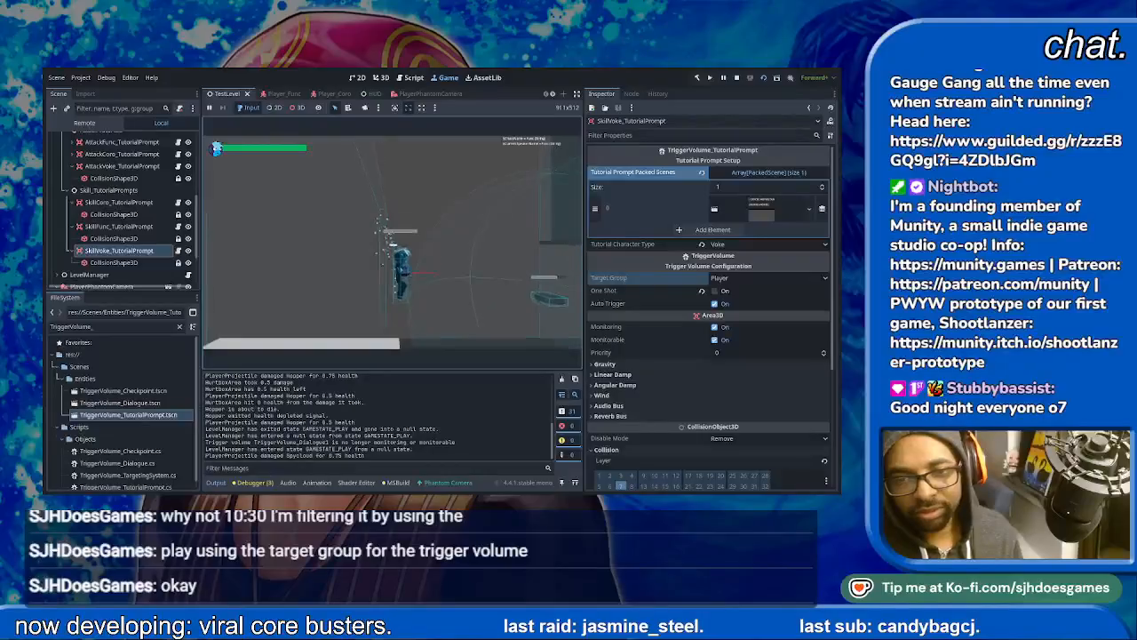
key(space)
key(d)
key(space)
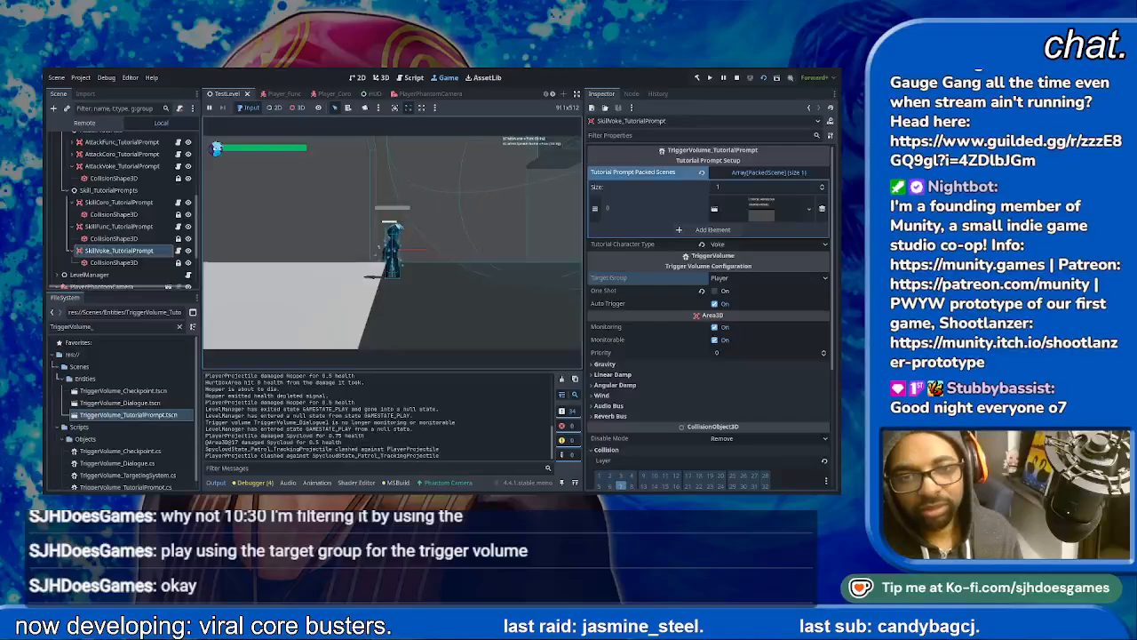
key(space)
key(space)
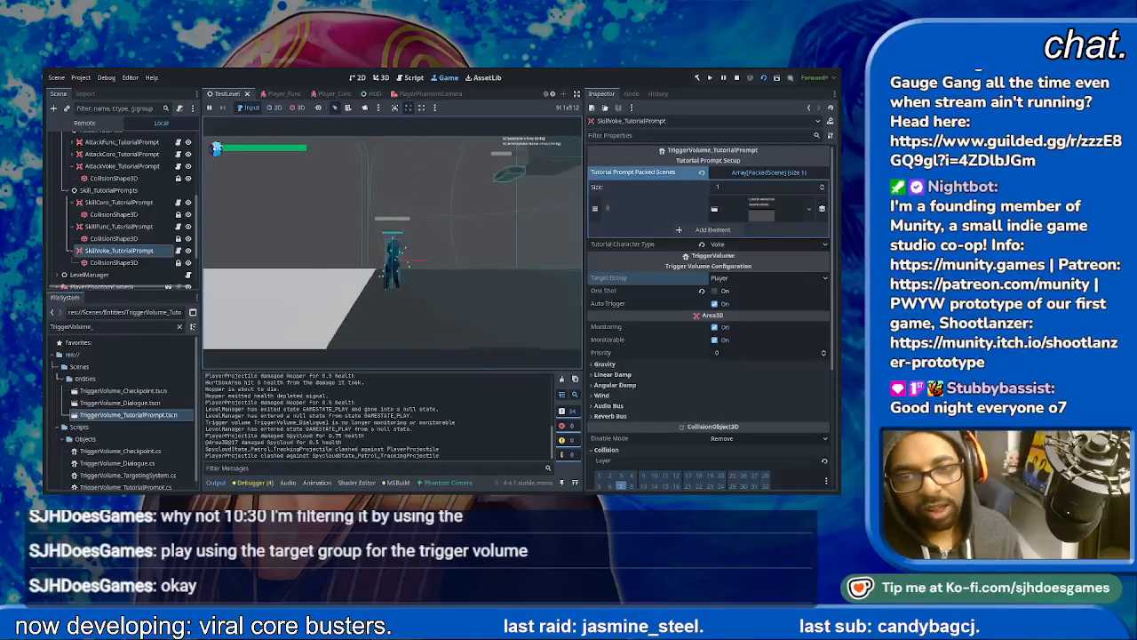
key(space)
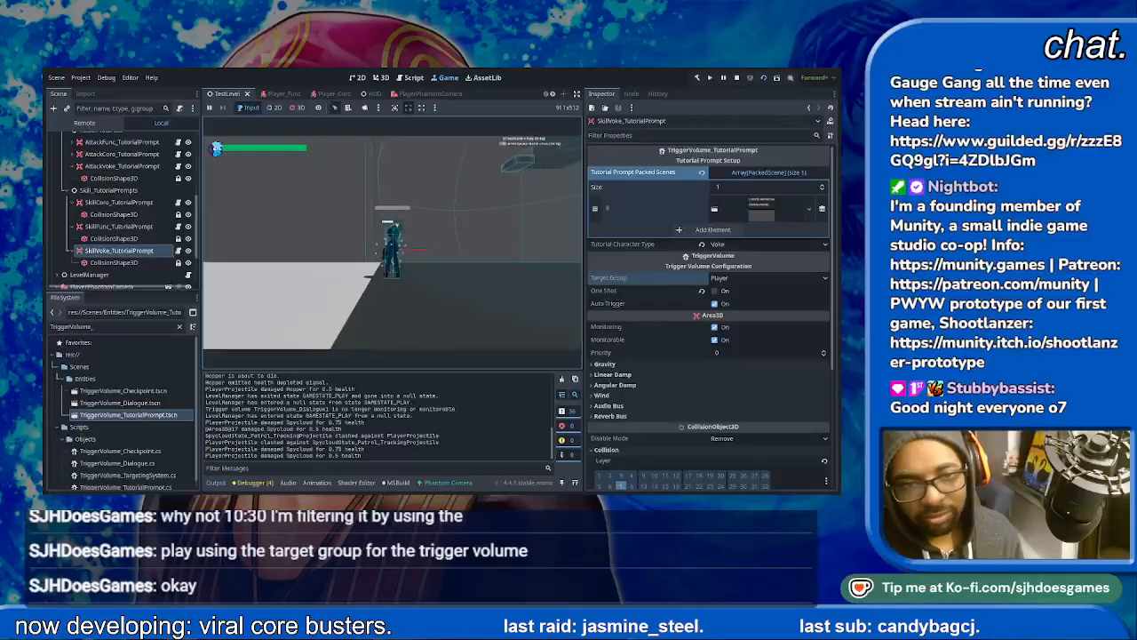
key(space)
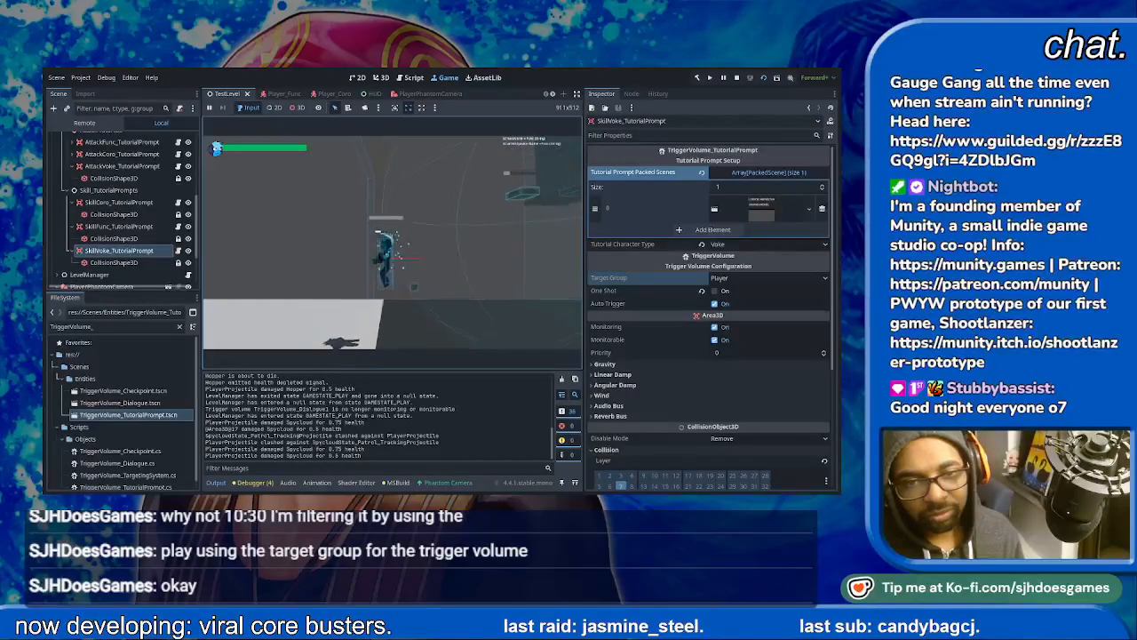
- Move the character into the SkillFunc trigger area and back and forth to test the booster tutorial prompt
key(d)
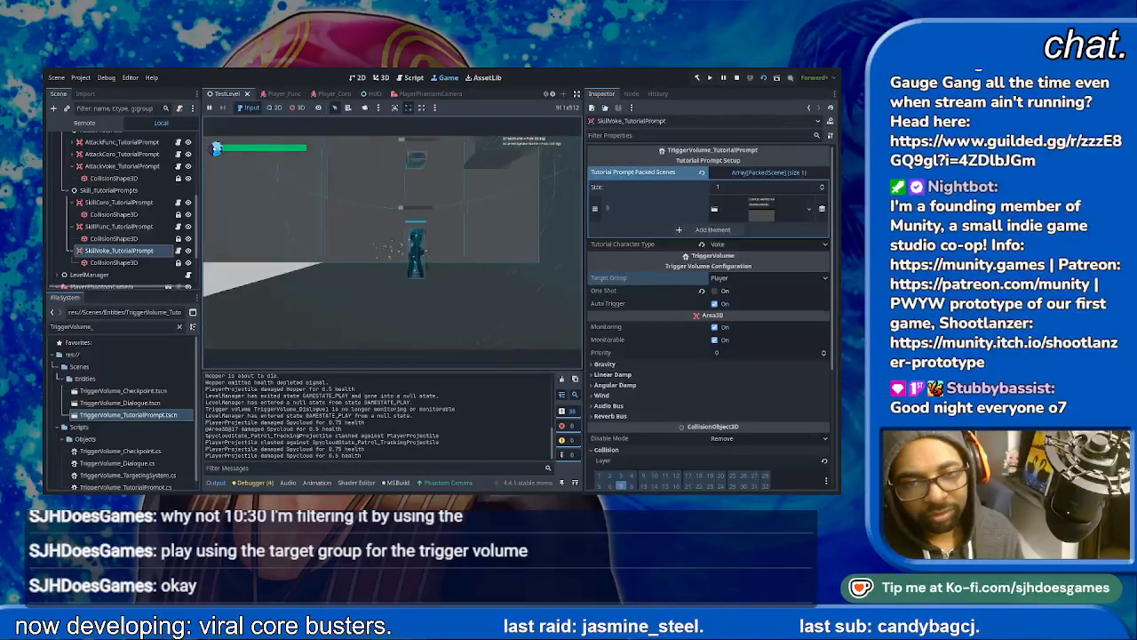
key(d)
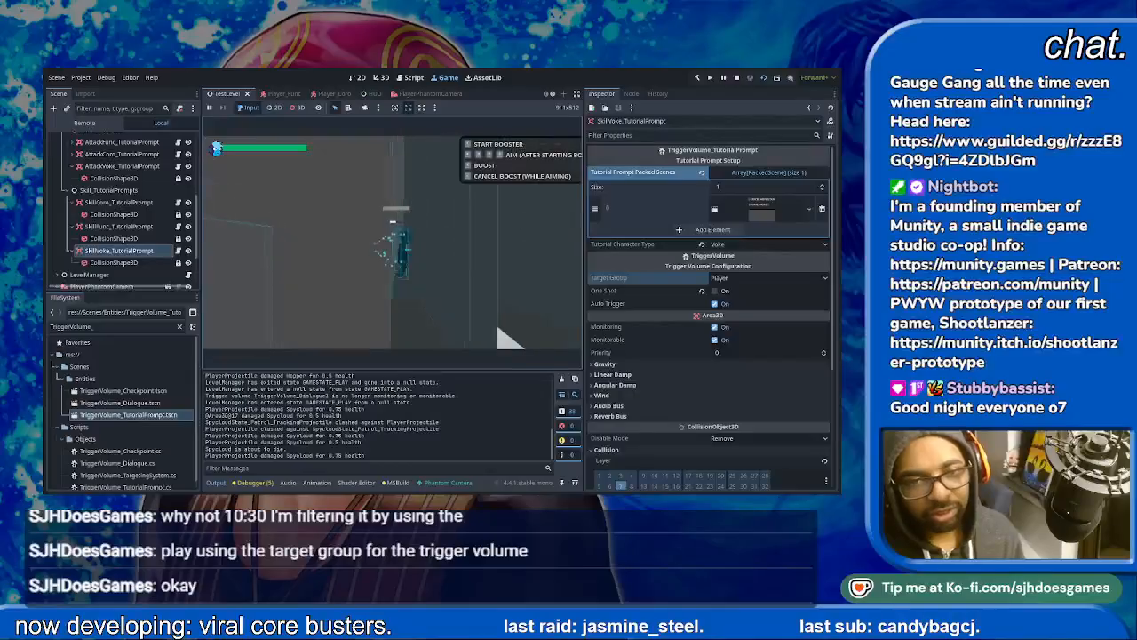
key(a)
key(d)
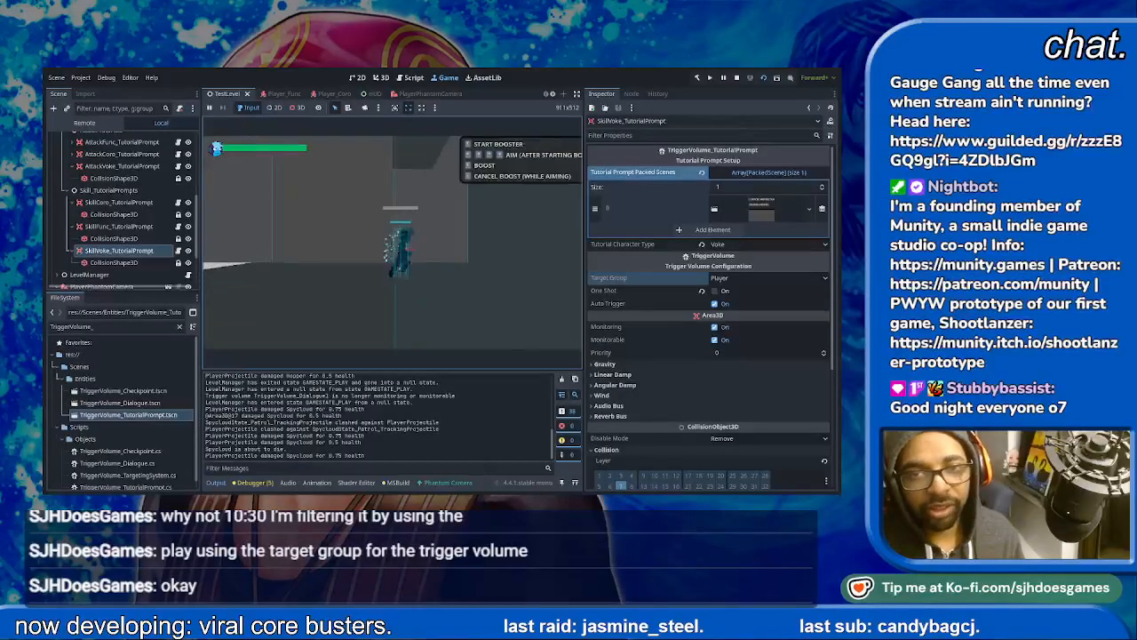
key(d)
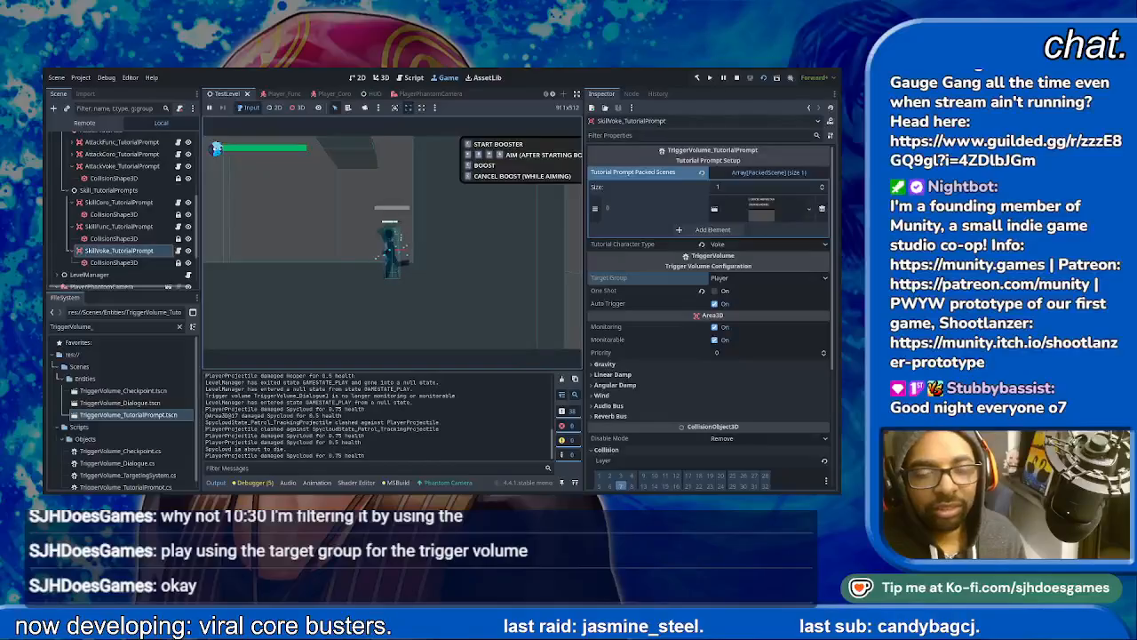
key(space)
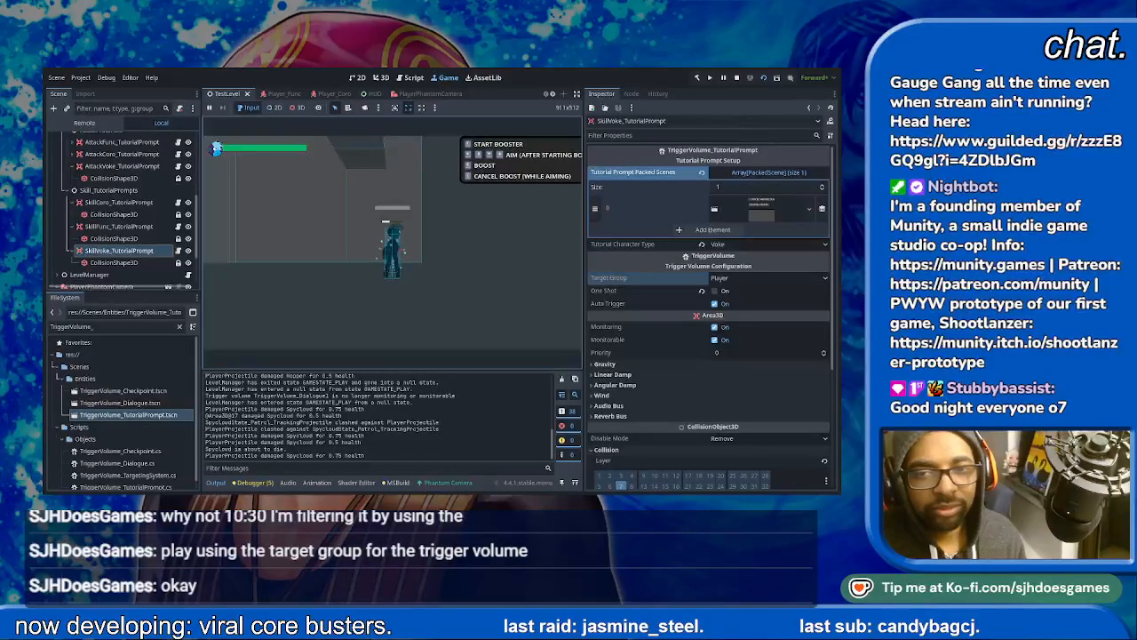
key(a)
key(d)
key(a)
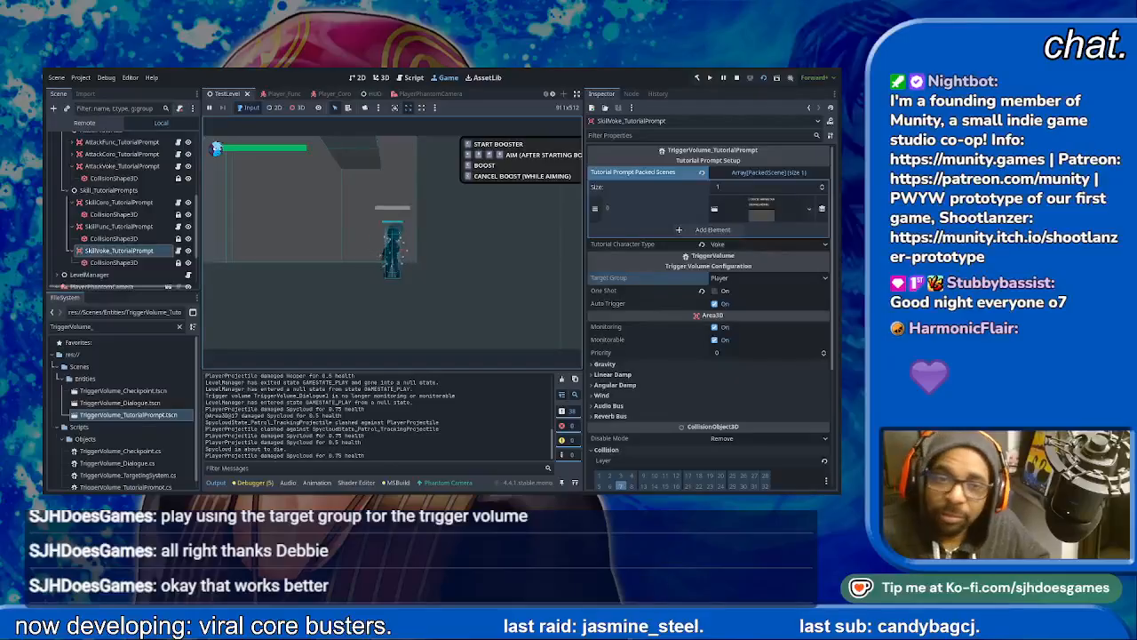
- Look through the Tutorials, Dialogue Triggers and HUD nodes in the local scene tree
scroll(124, 193, up, 5)
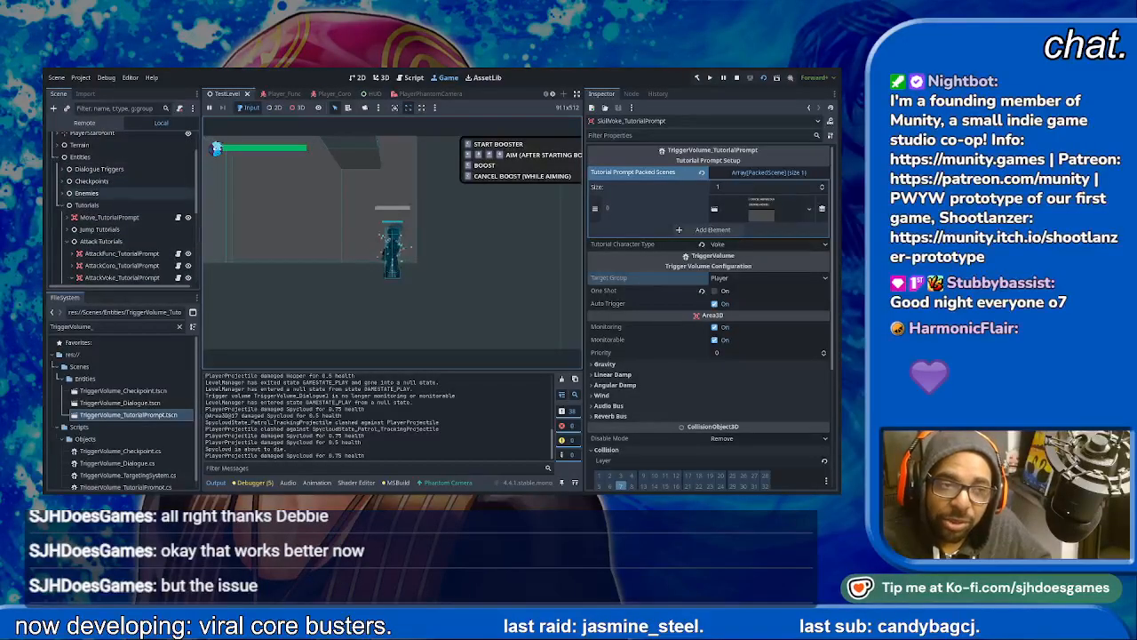
click(69, 205)
click(63, 205)
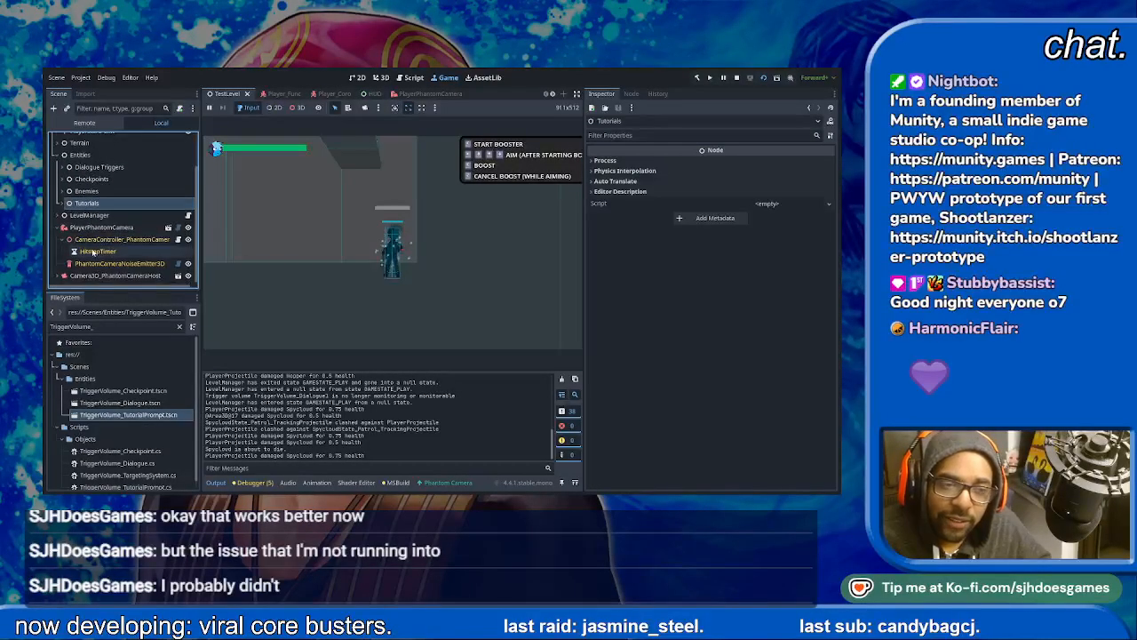
click(67, 167)
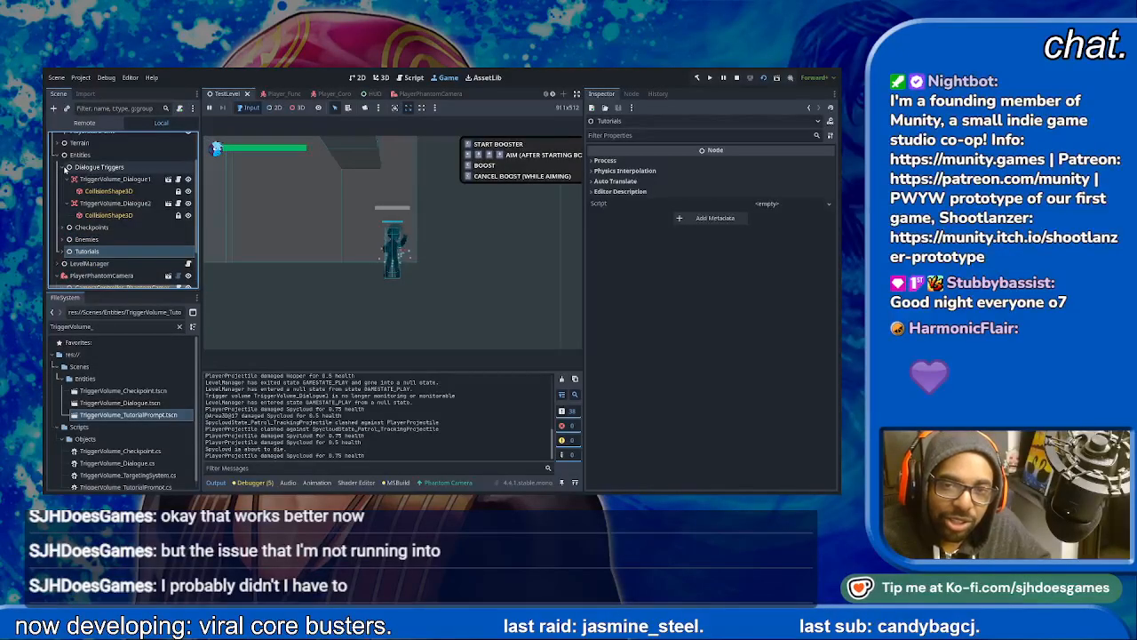
scroll(97, 235, down, 2)
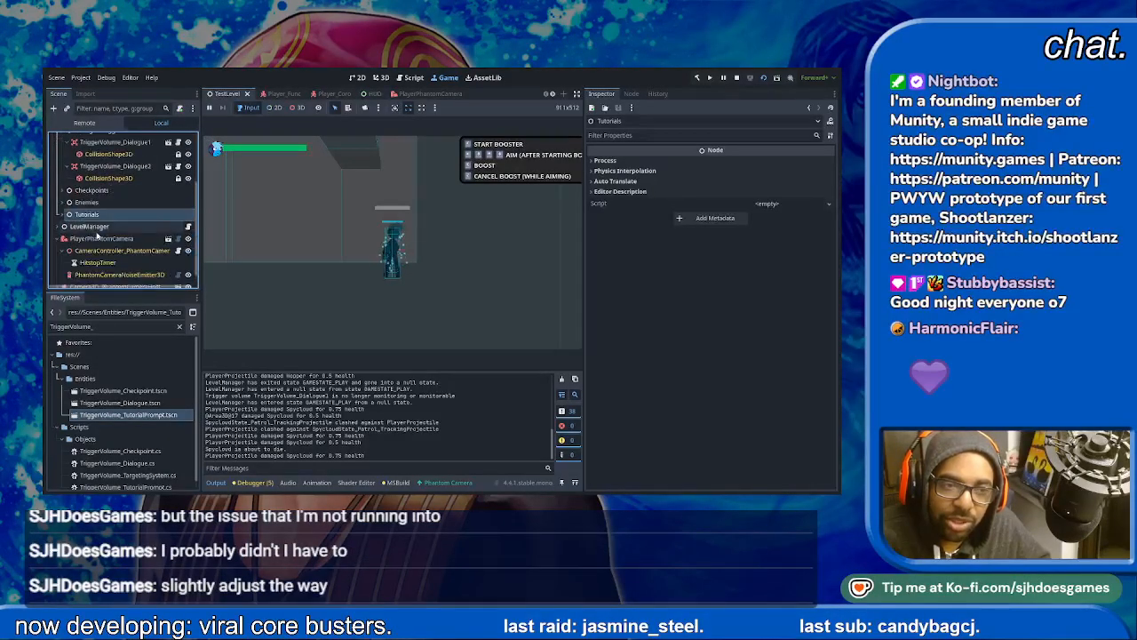
scroll(84, 204, up, 5)
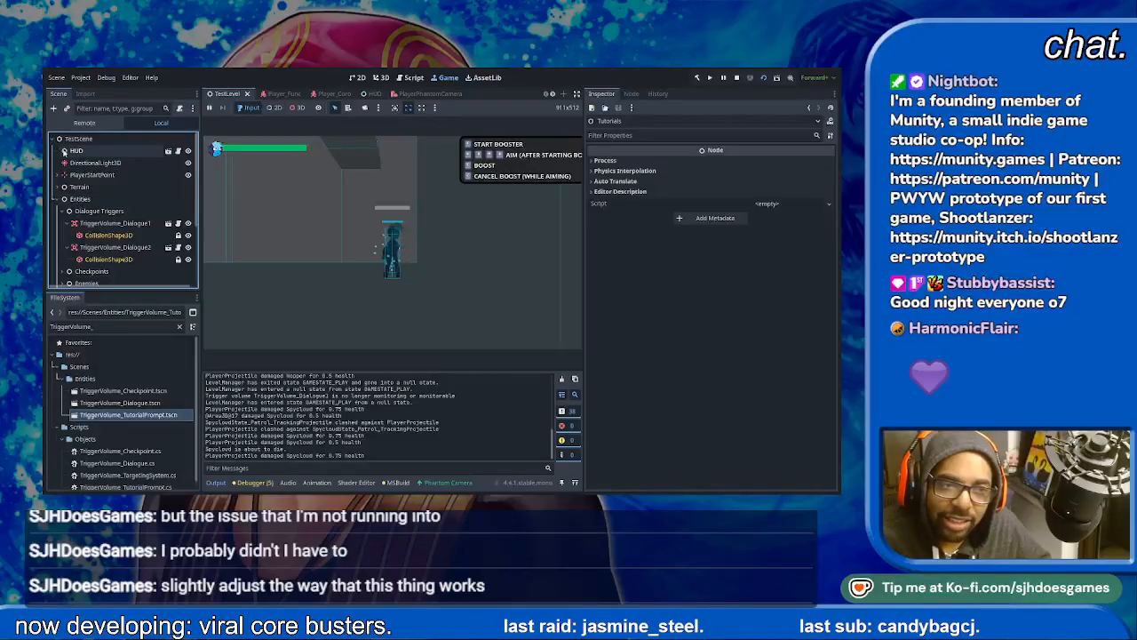
click(63, 151)
- Set the Alignment of the running scene's PromptContainer, under the HUD's TutorialText_CanvasLayer, to End and check the prompt in the game view
click(87, 124)
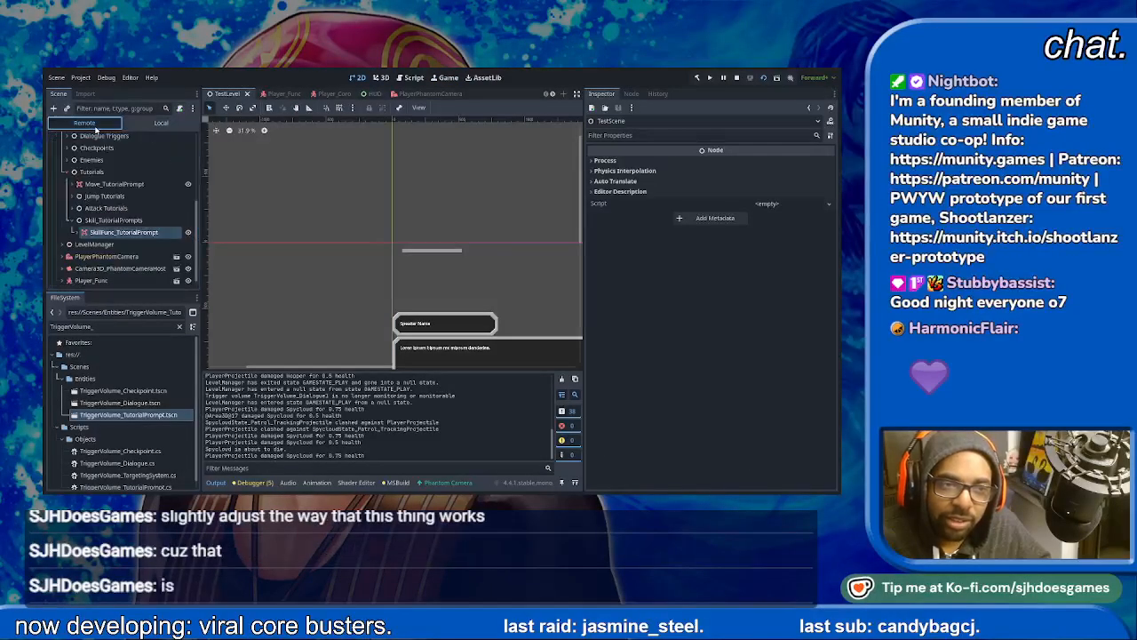
scroll(105, 208, up, 7)
click(62, 211)
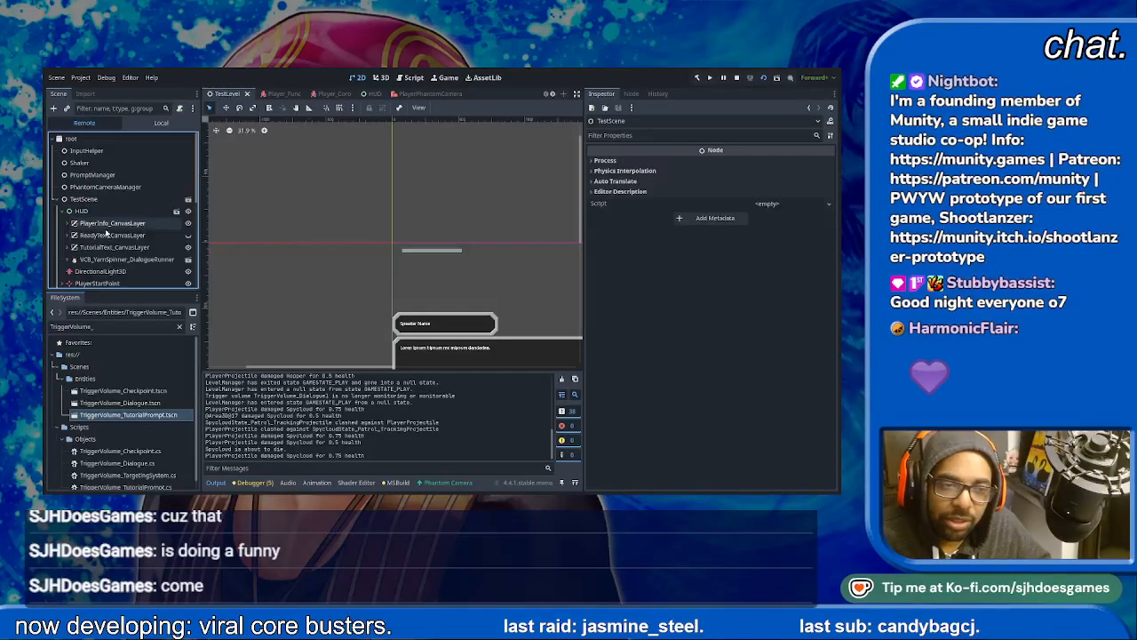
scroll(106, 233, down, 1)
click(69, 229)
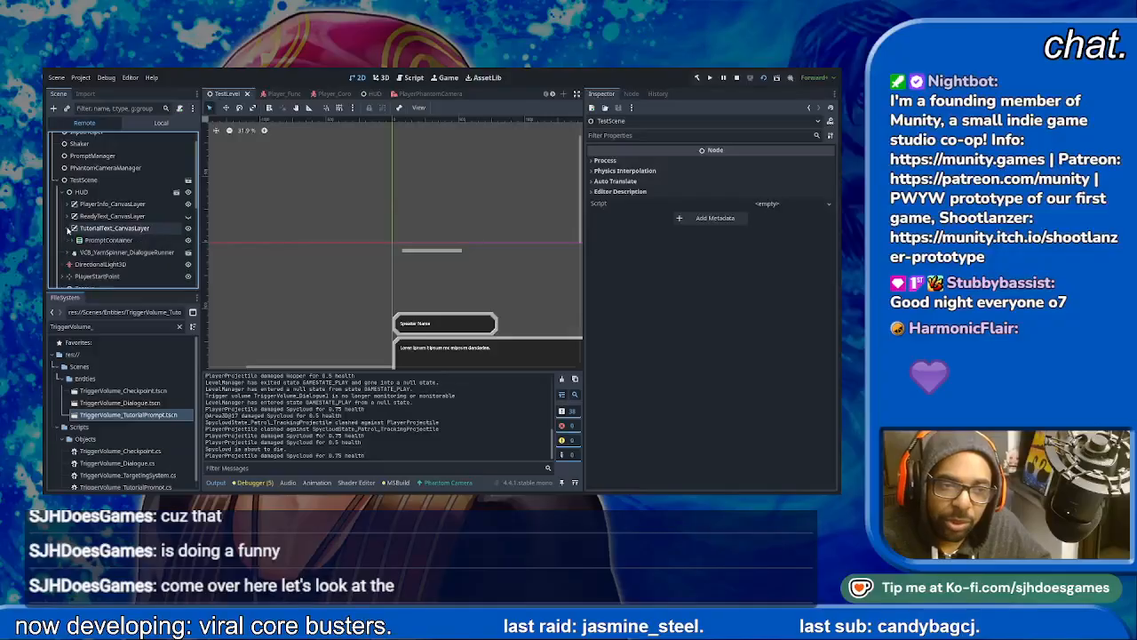
click(92, 240)
click(70, 241)
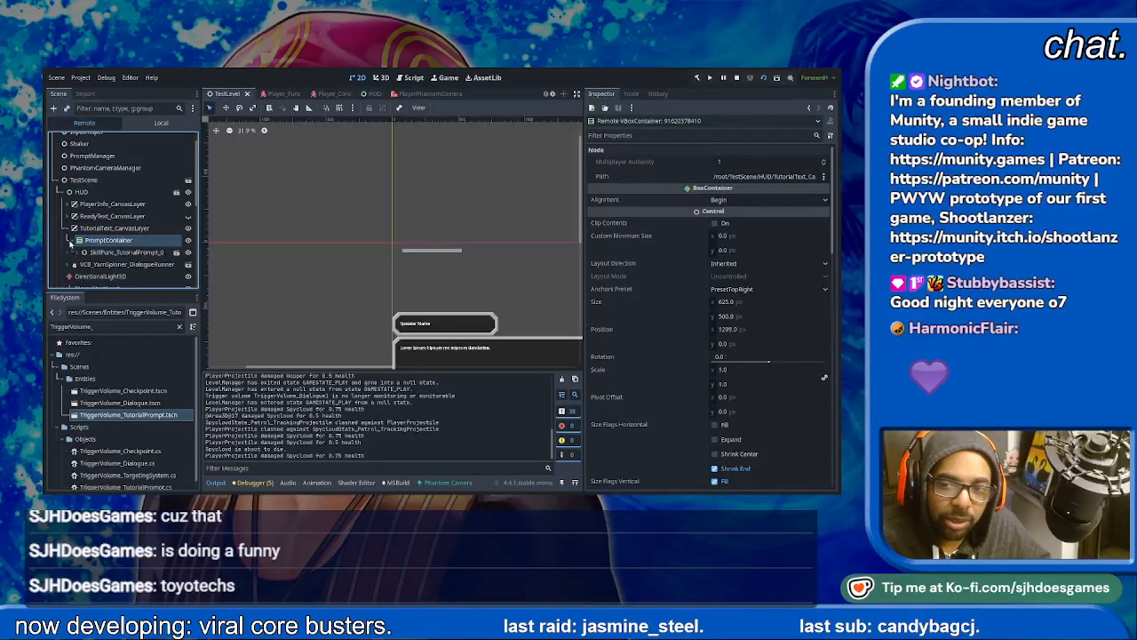
click(70, 241)
click(70, 241)
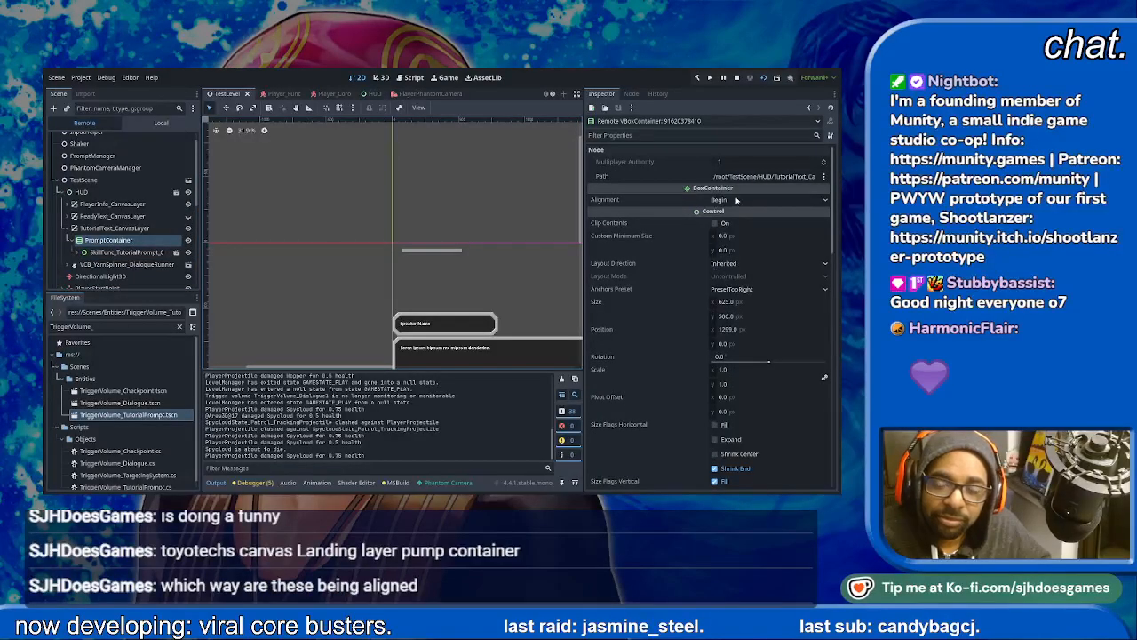
click(717, 239)
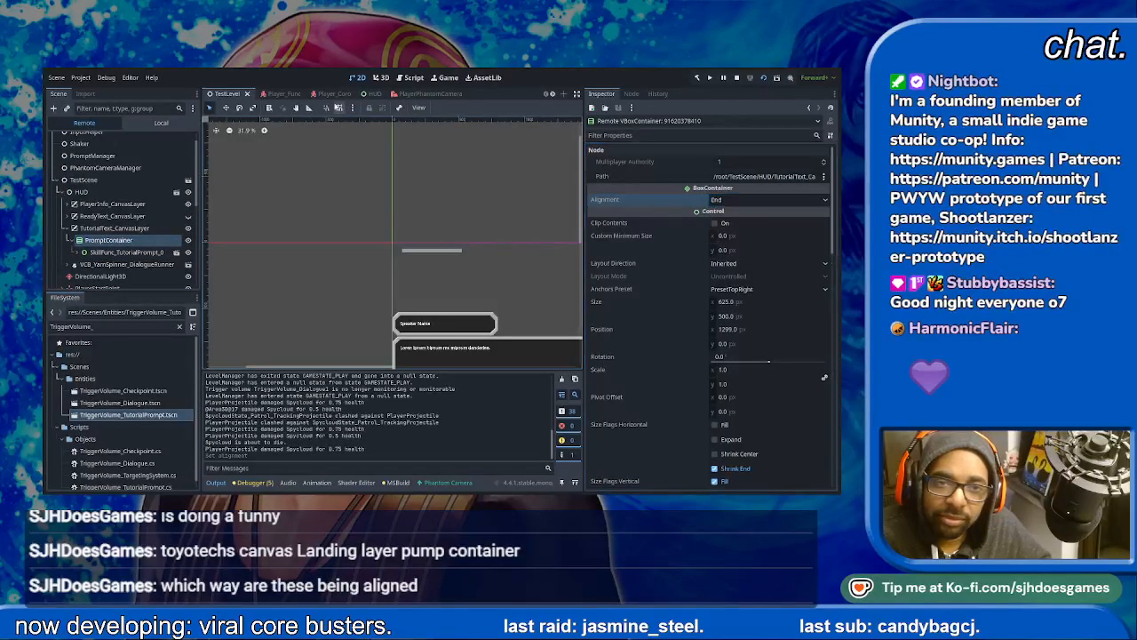
click(446, 79)
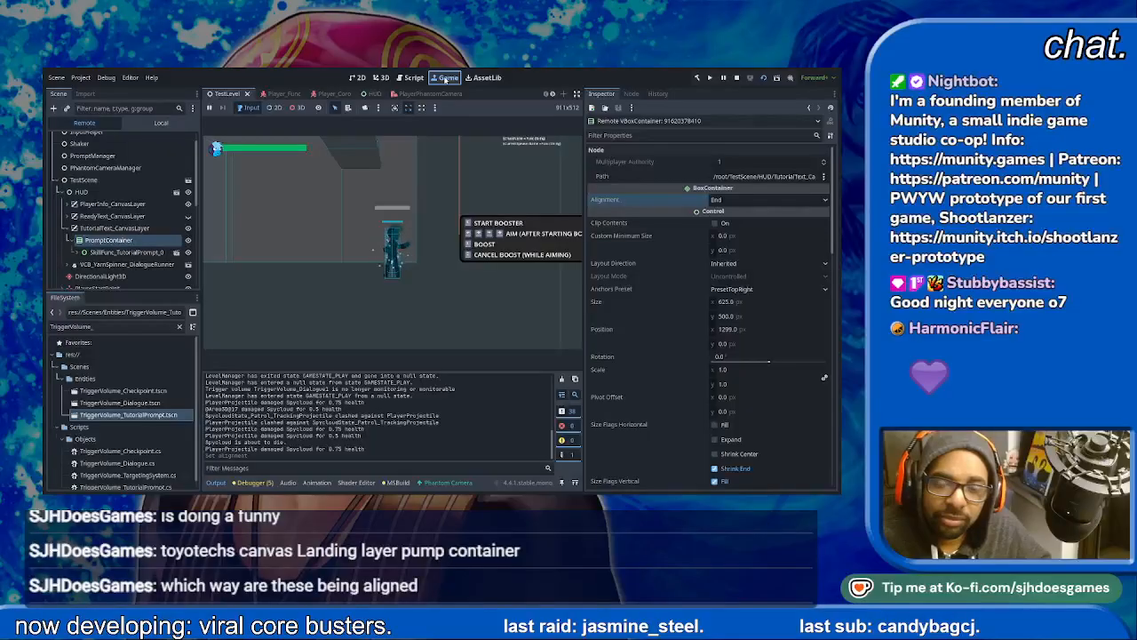
- Set the running PromptContainer's Alignment to Begin and try toggling its horizontal Expand size flag
click(749, 220)
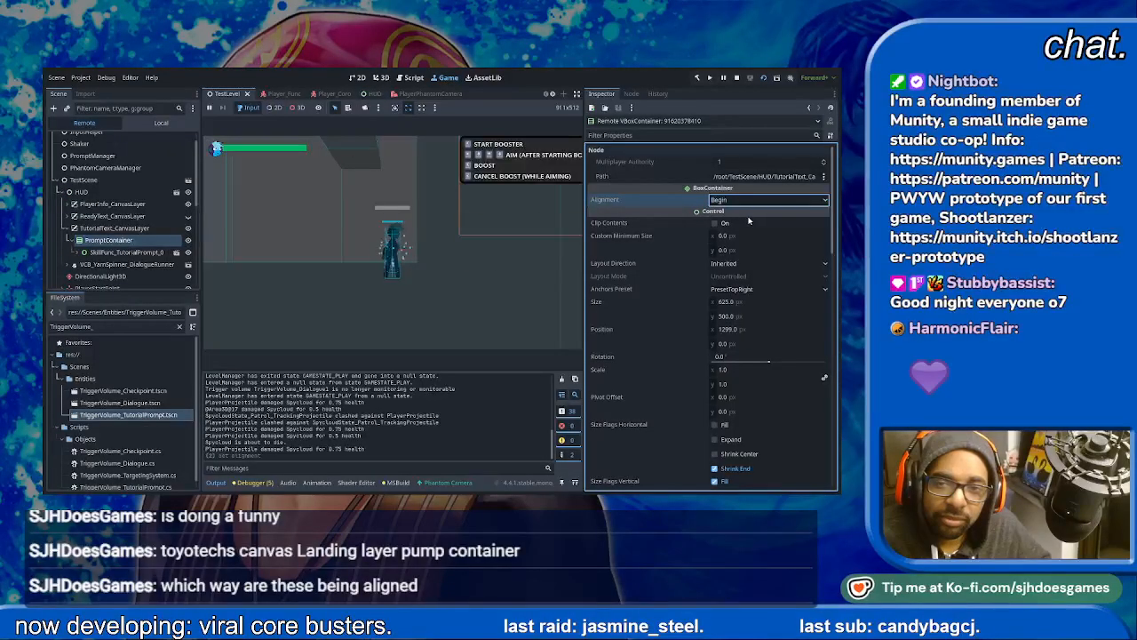
scroll(699, 170, down, 3)
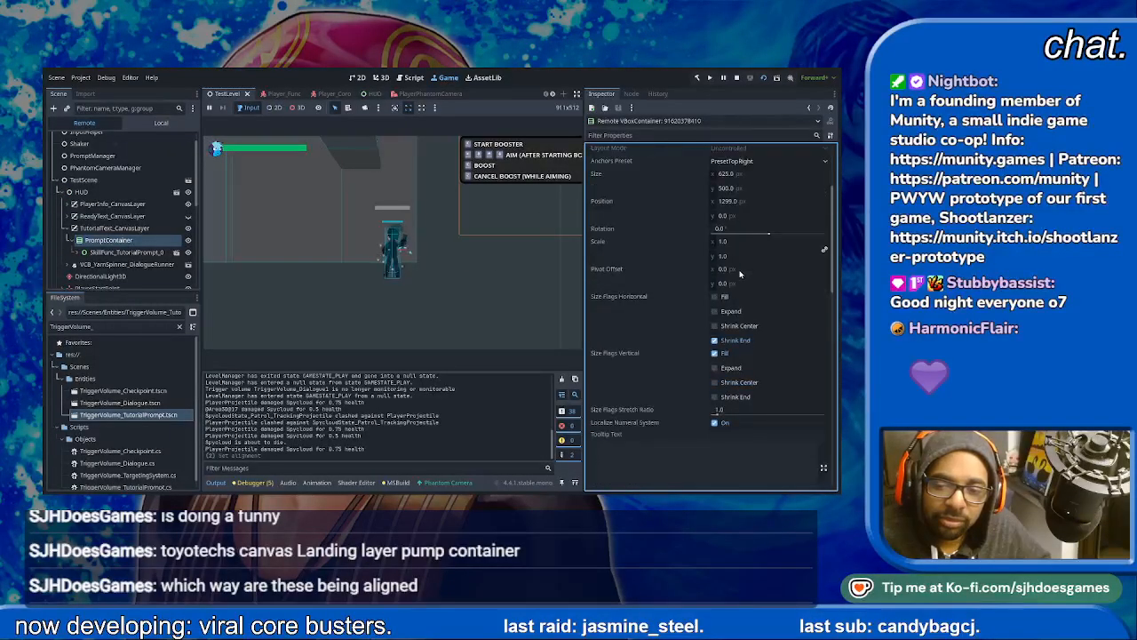
click(714, 311)
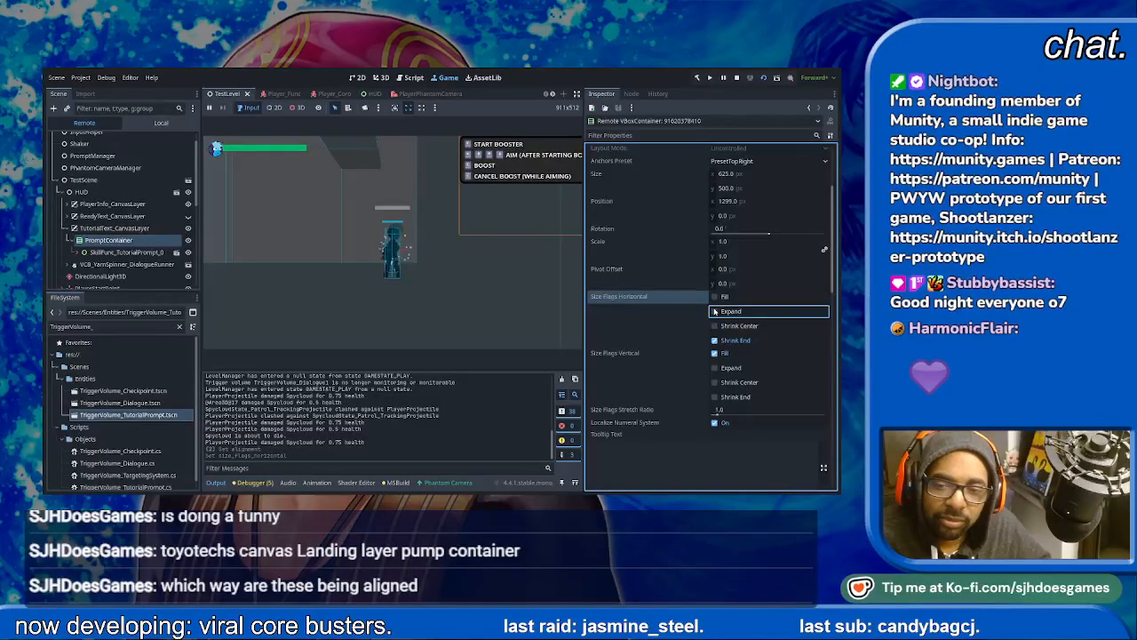
scroll(733, 384, down, 6)
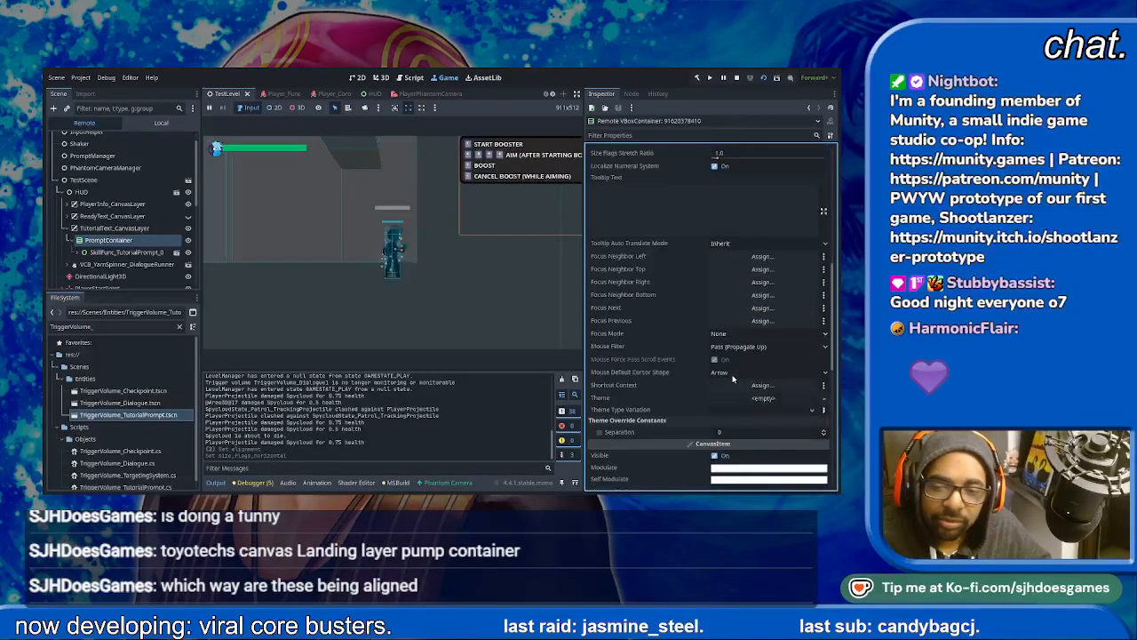
scroll(733, 377, up, 8)
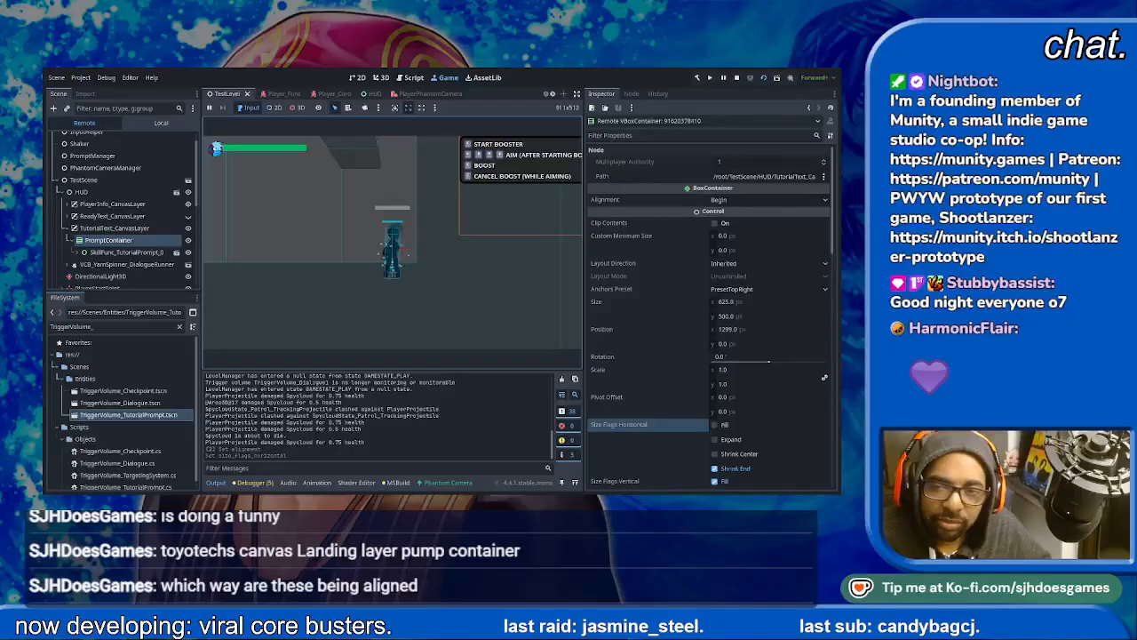
- Try toggling the running PromptContainer's Clip Contents option and set its Layout Direction to Based on Application Locale
click(716, 223)
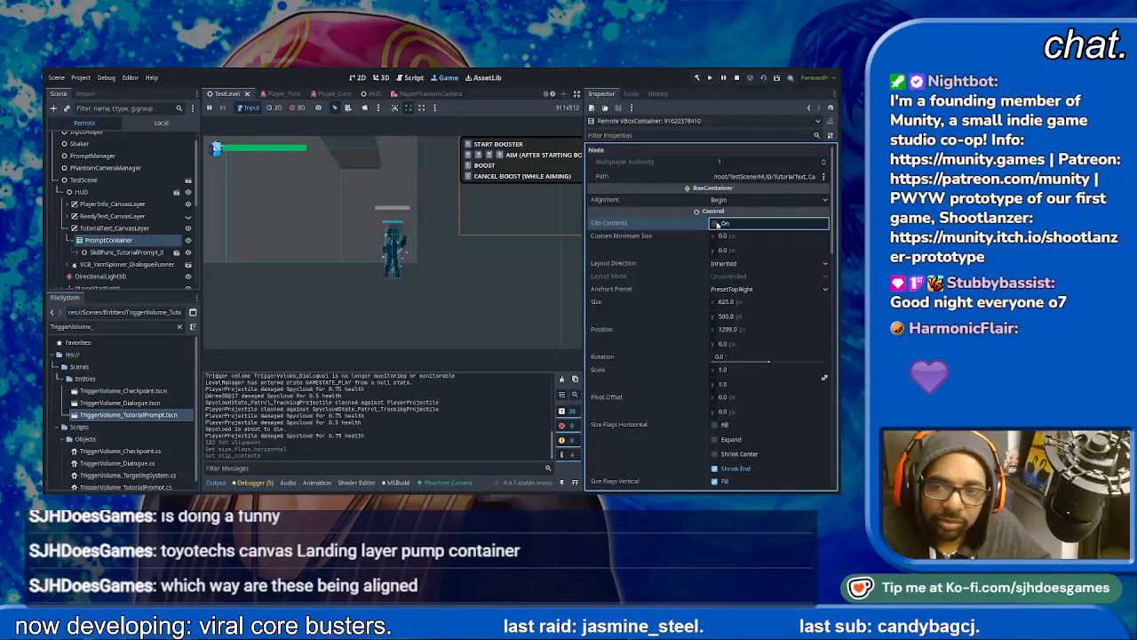
click(739, 264)
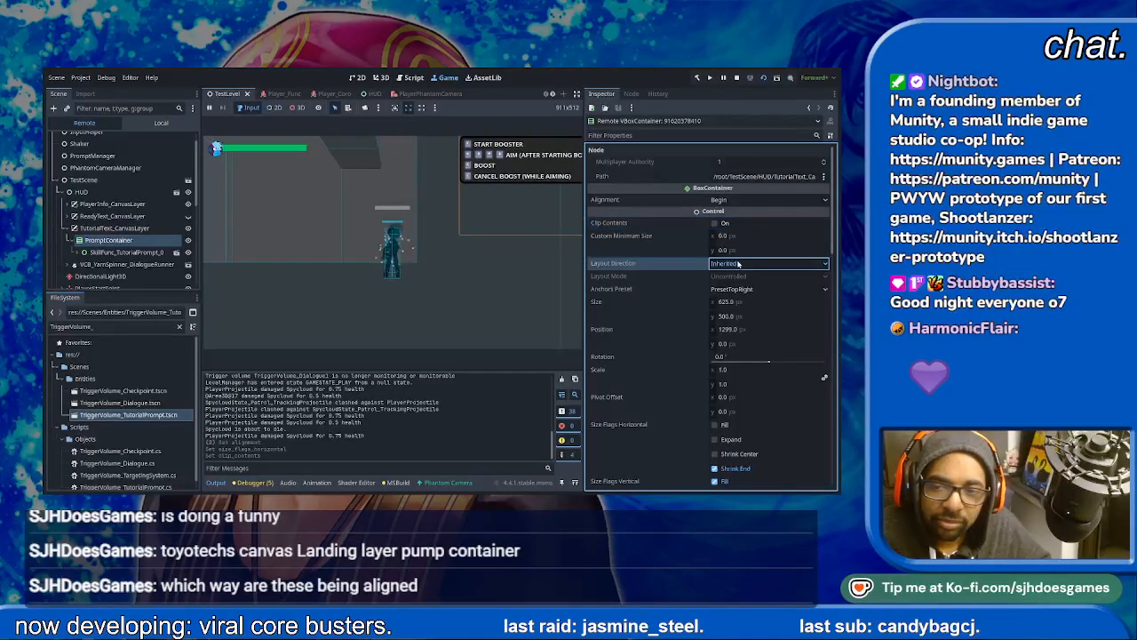
click(716, 291)
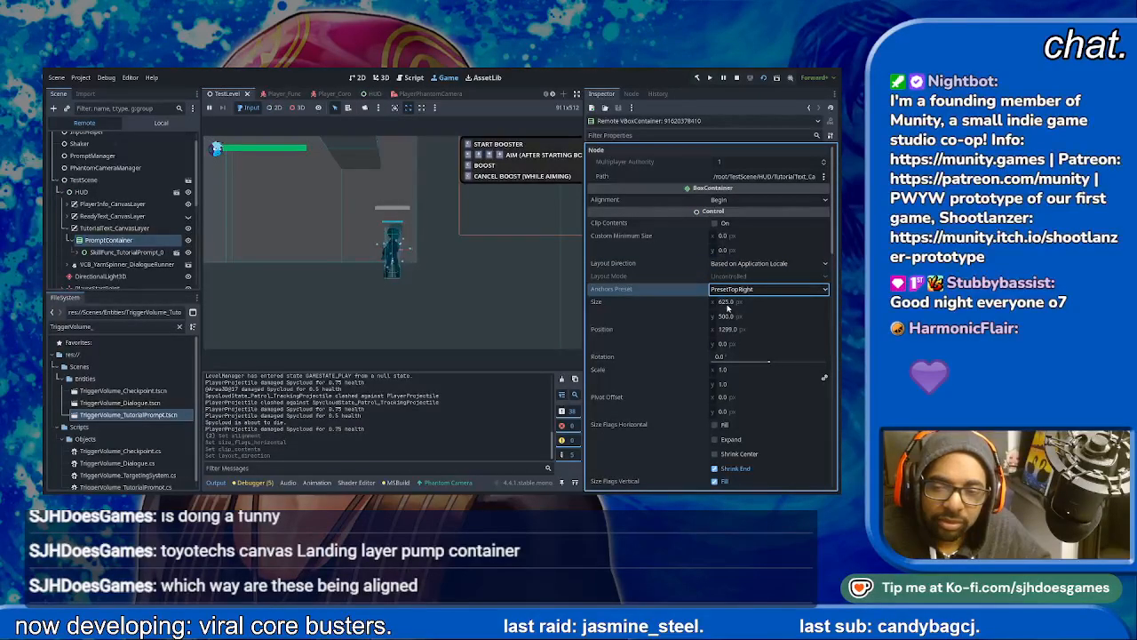
- Try a size of about 625.5 by 498 px and an X position of about 1167 px on the running PromptContainer
click(731, 302)
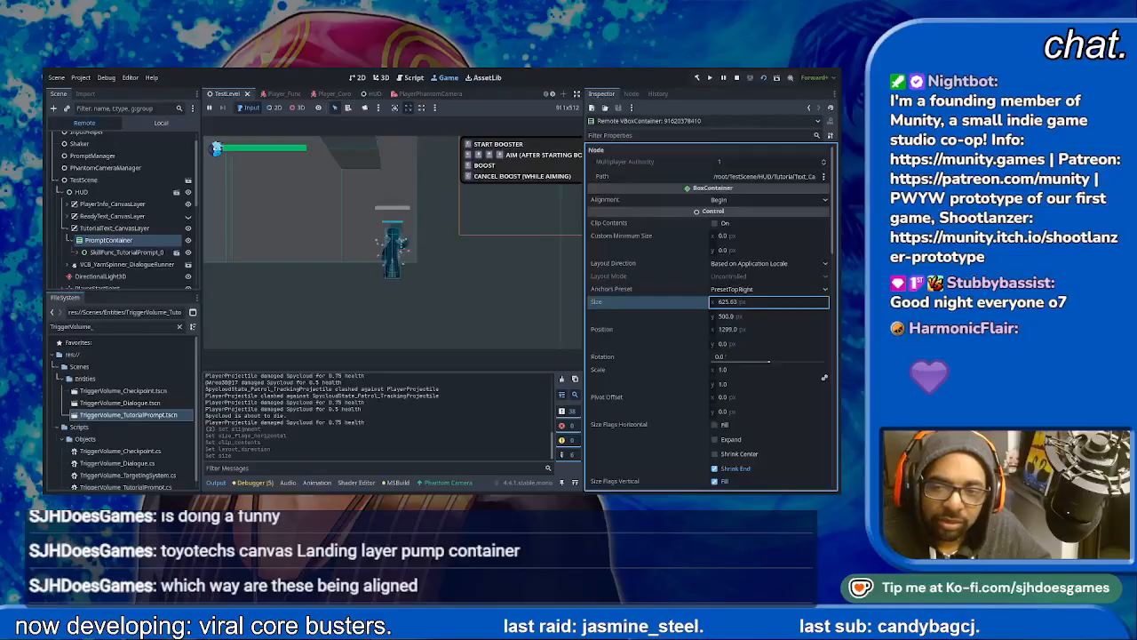
click(731, 319)
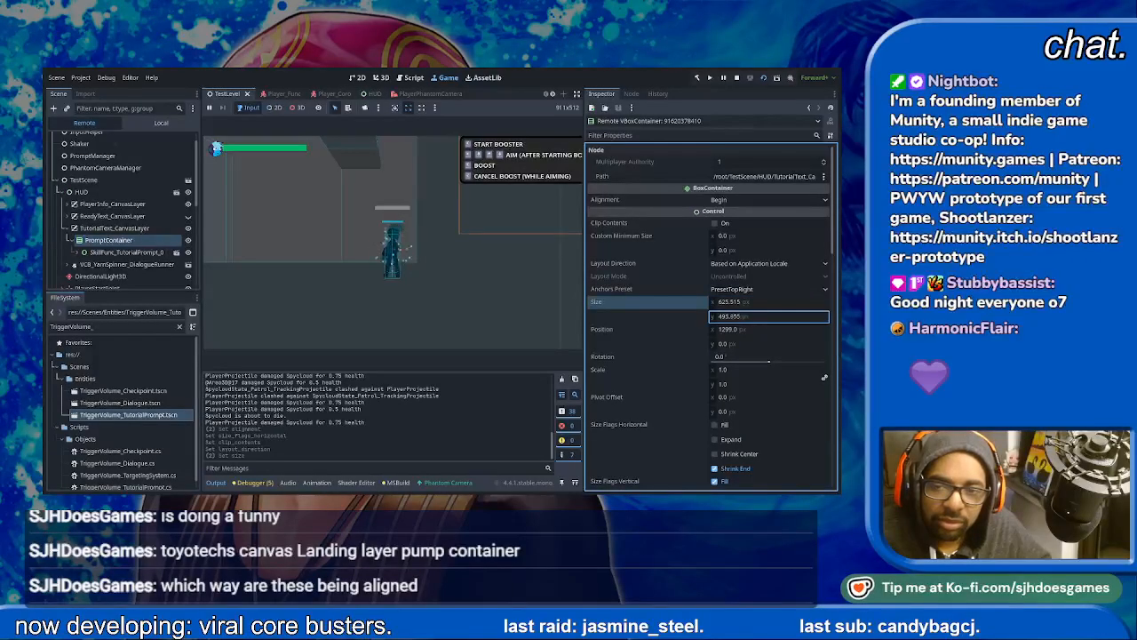
click(741, 332)
text(1281.12)
drag(740, 330, 665, 330)
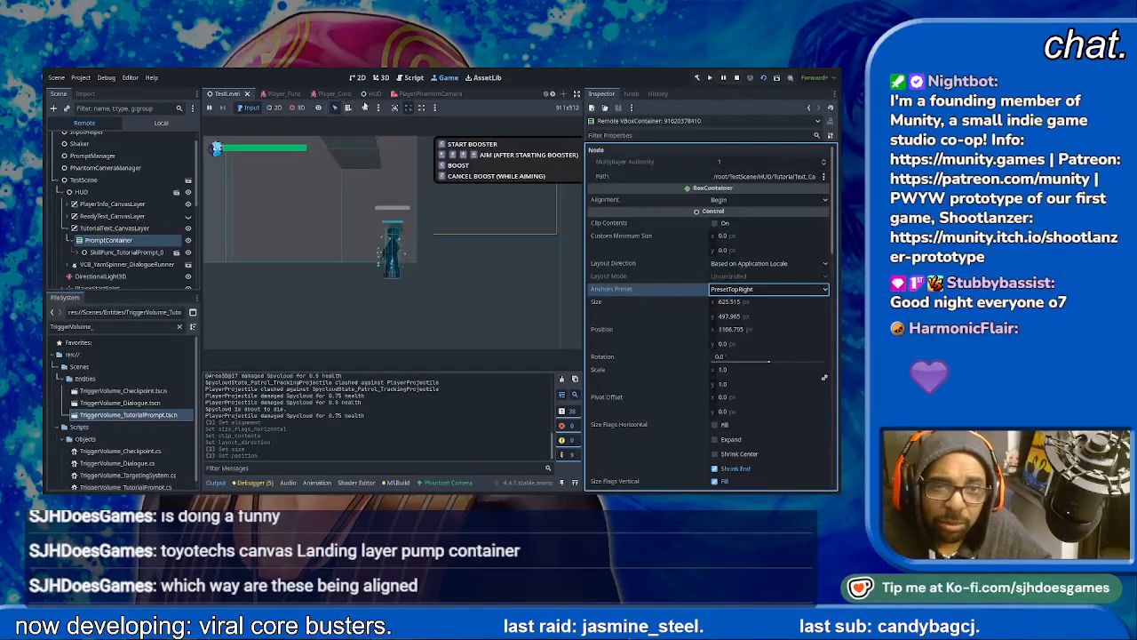
- Stop the running game and set the anchors preset of the HUD scene's PromptContainer to Full Rect
click(737, 78)
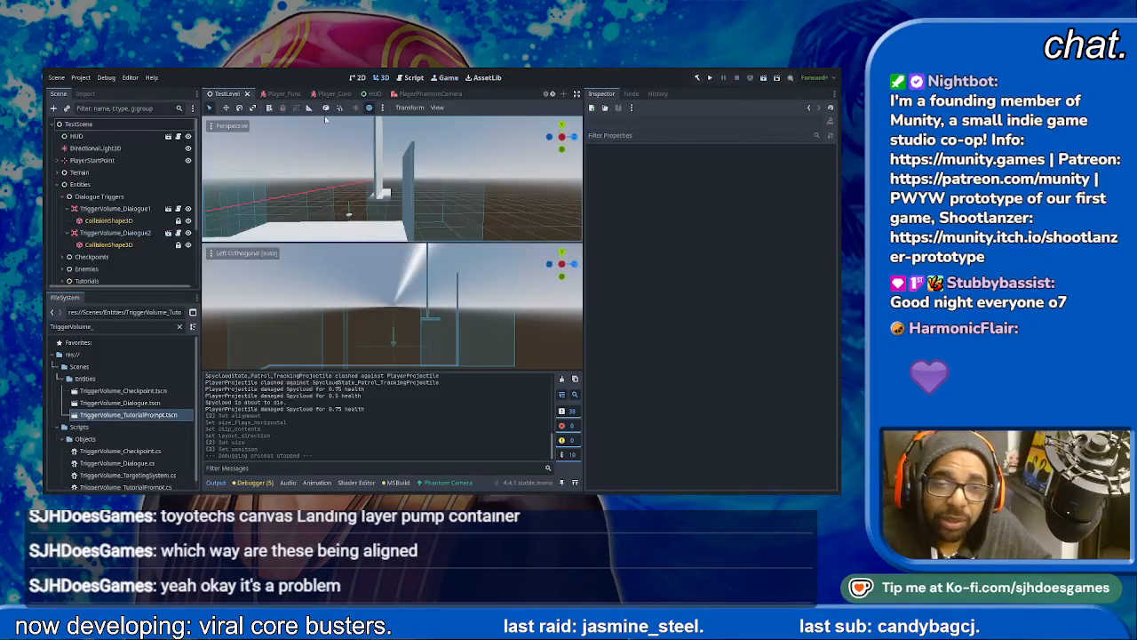
click(371, 94)
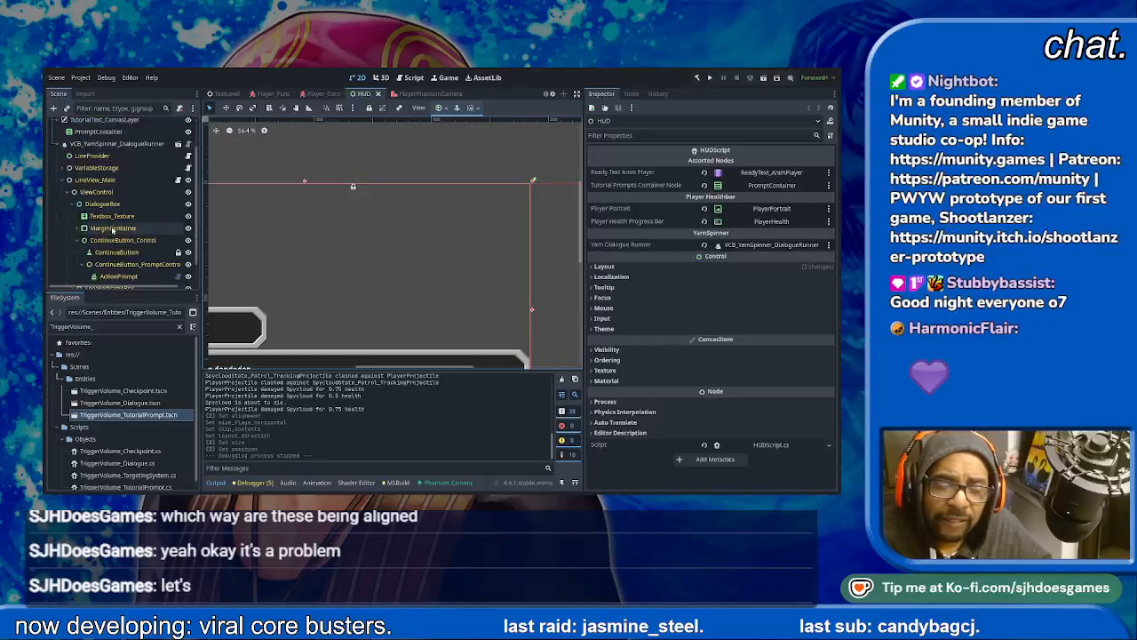
scroll(112, 230, up, 2)
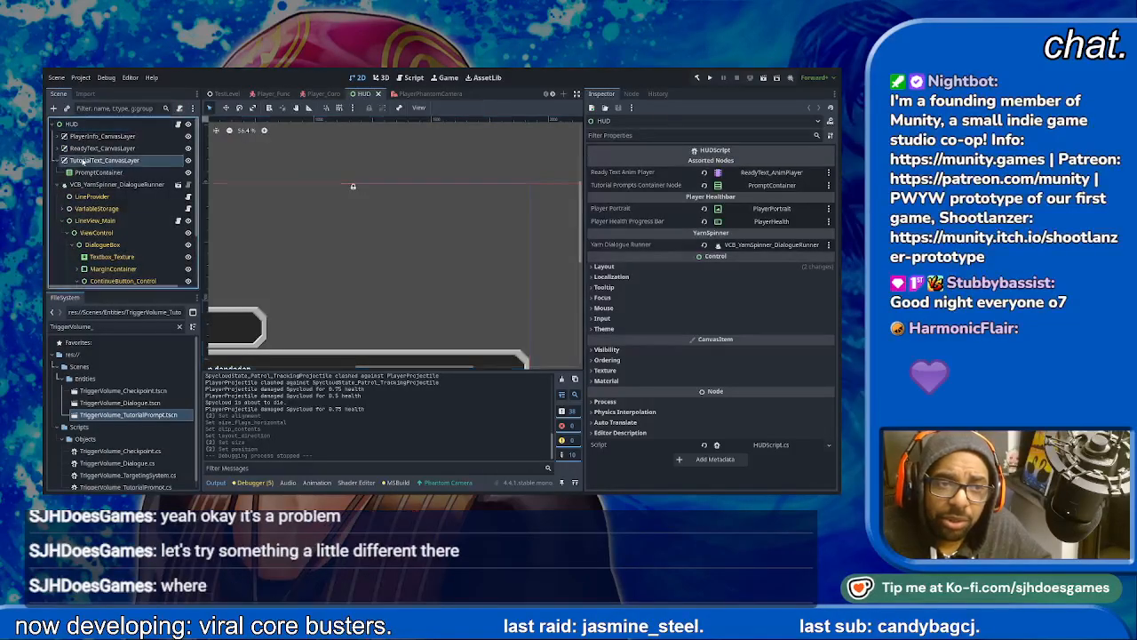
click(99, 172)
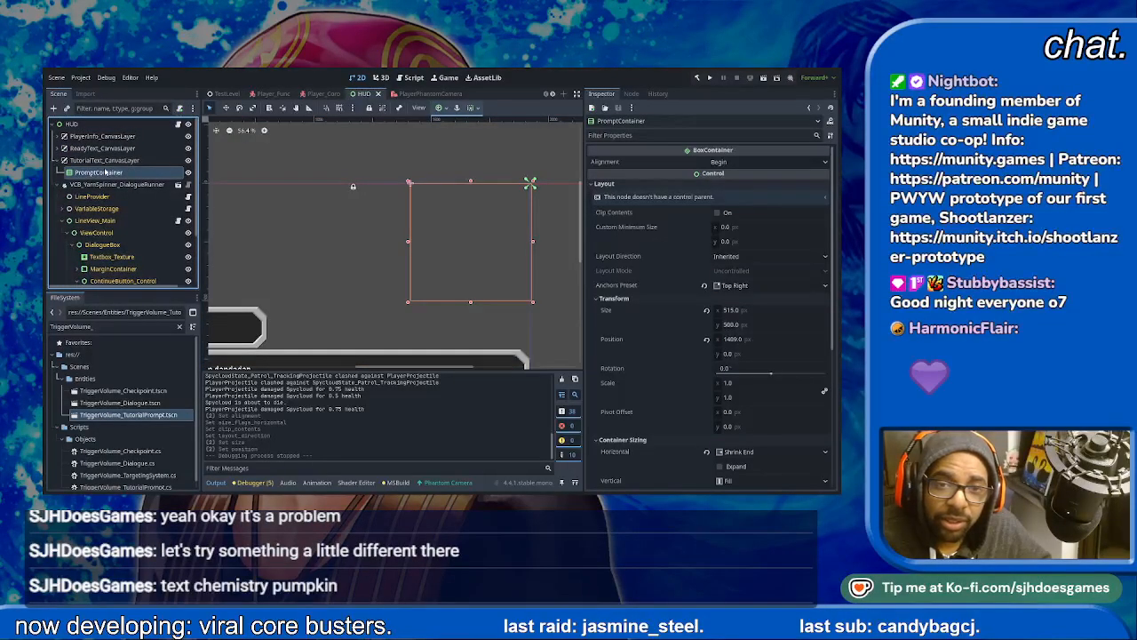
click(448, 109)
click(492, 190)
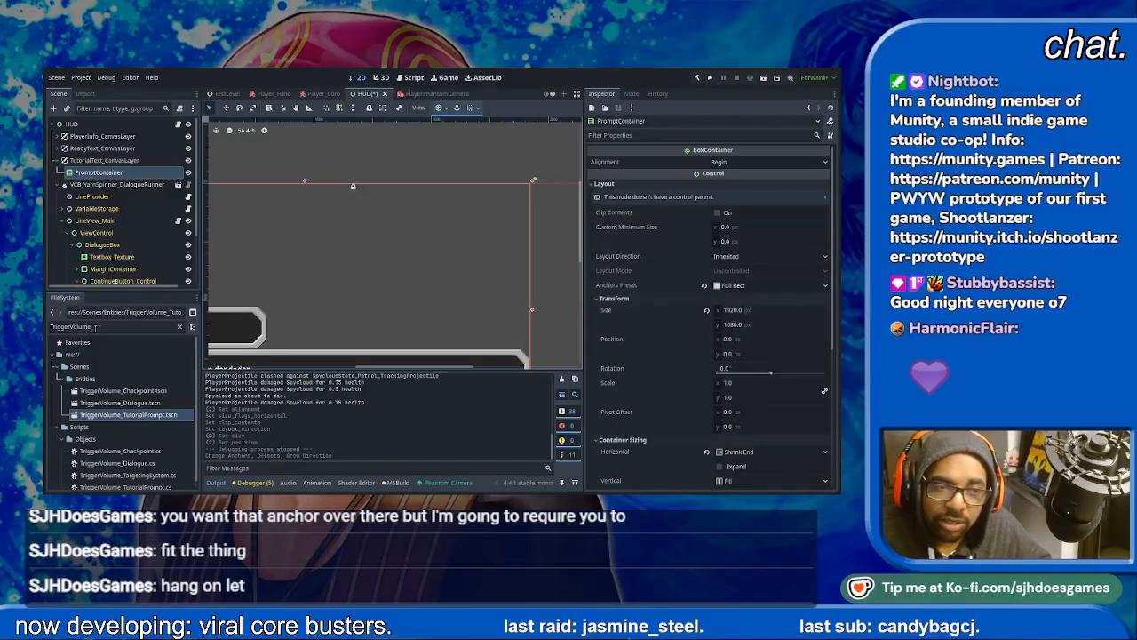
- Filter the project files for "Tutorial"
double_click(54, 329)
text(Tutorial)
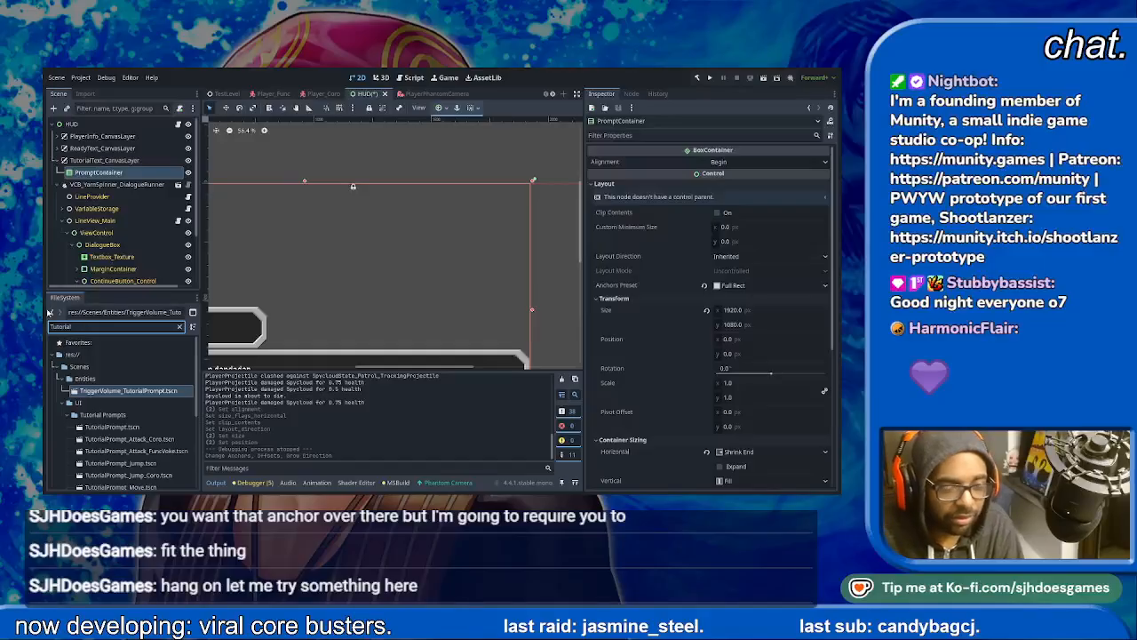
- Try instancing TutorialPrompt_Attack_Coro.tscn beside and inside the HUD's PromptContainer, undoing each attempt
drag(124, 439, 110, 170)
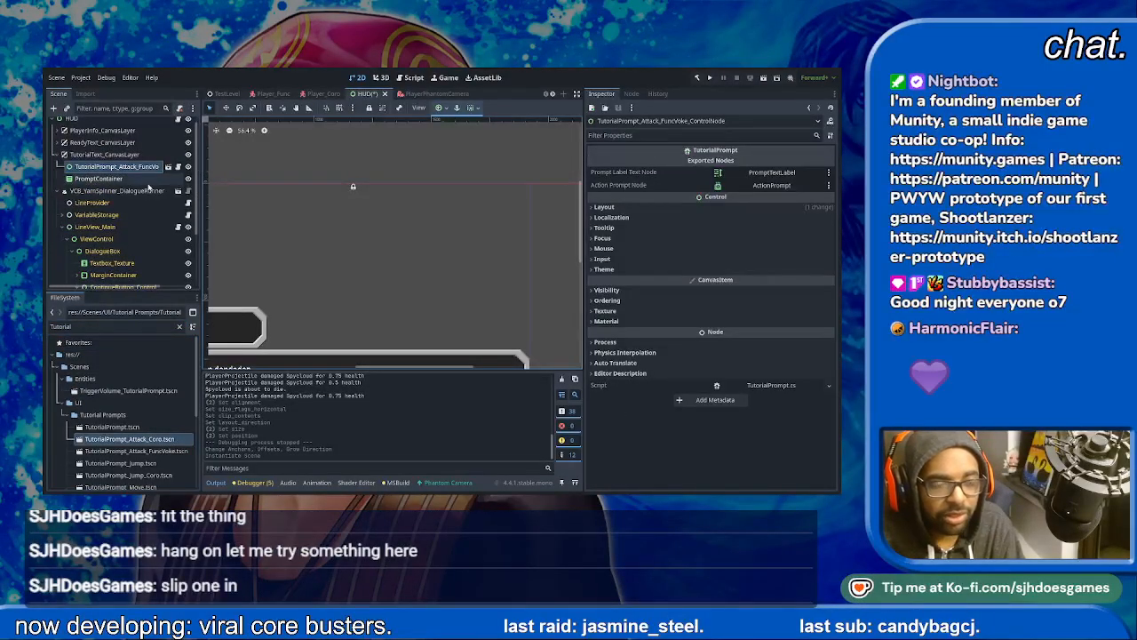
click(100, 166)
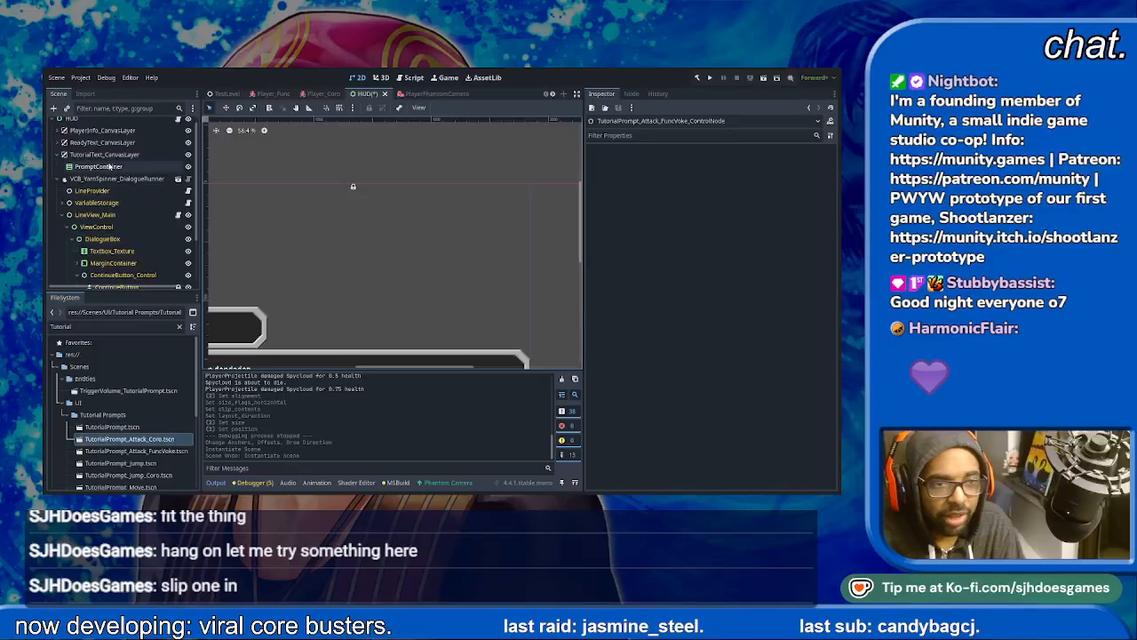
drag(128, 439, 110, 171)
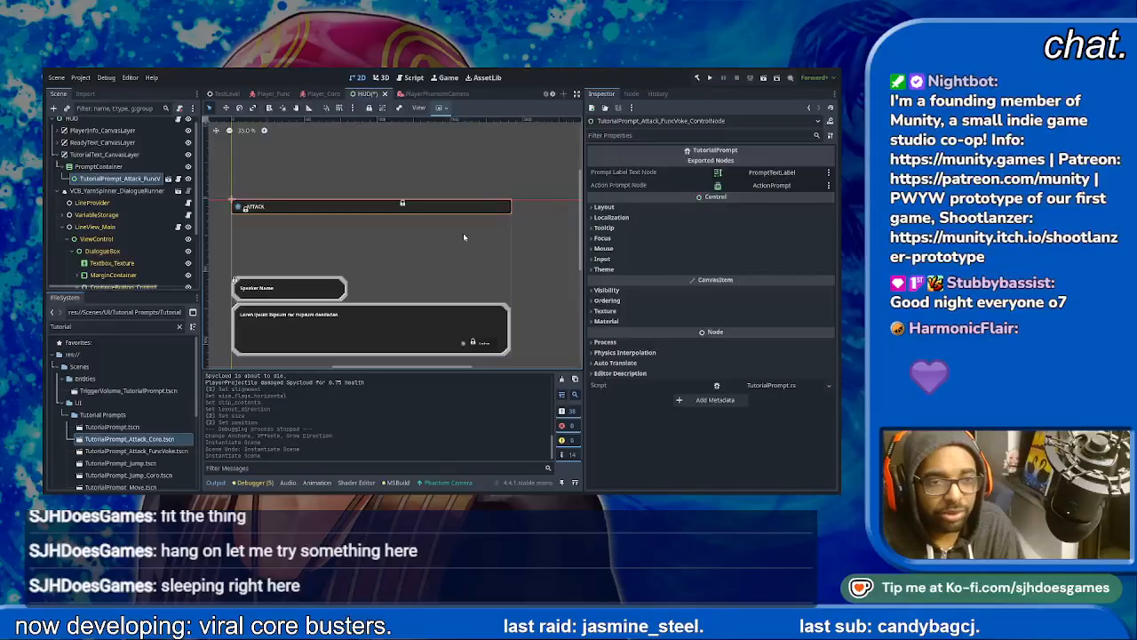
key(ctrl+z)
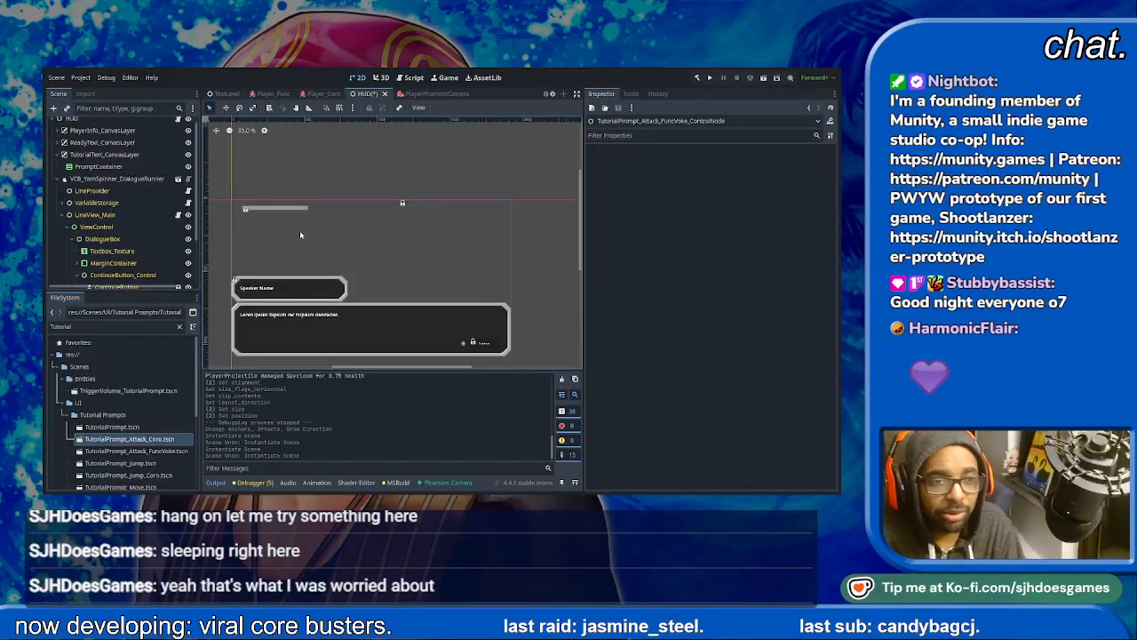
- Check the area the PromptContainer covers in the 2D view and save the HUD scene
click(98, 166)
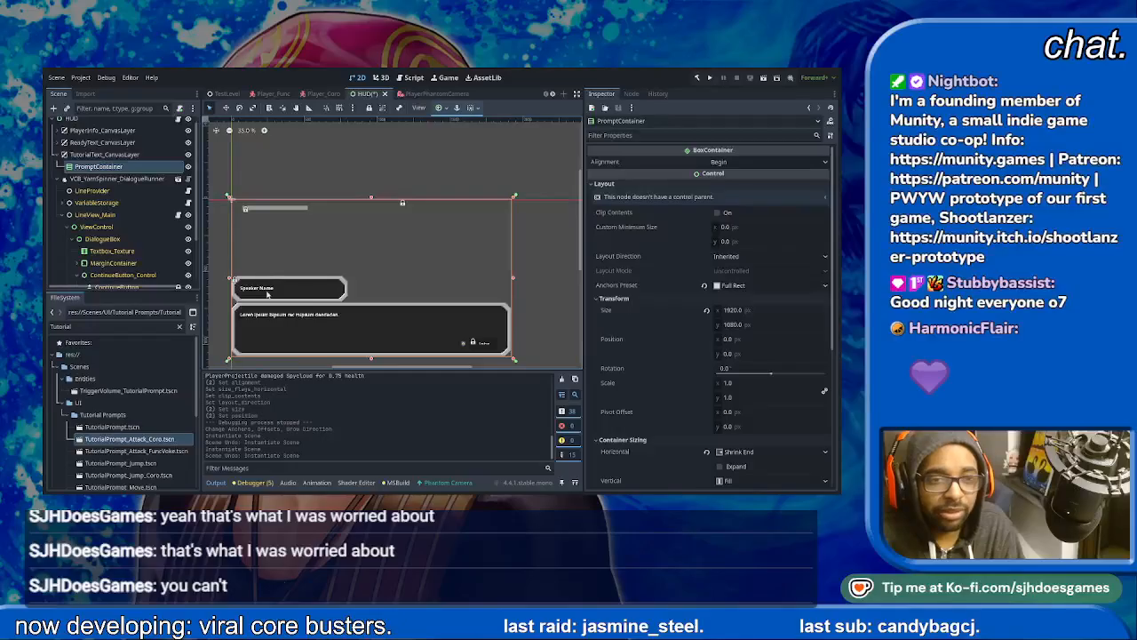
click(227, 195)
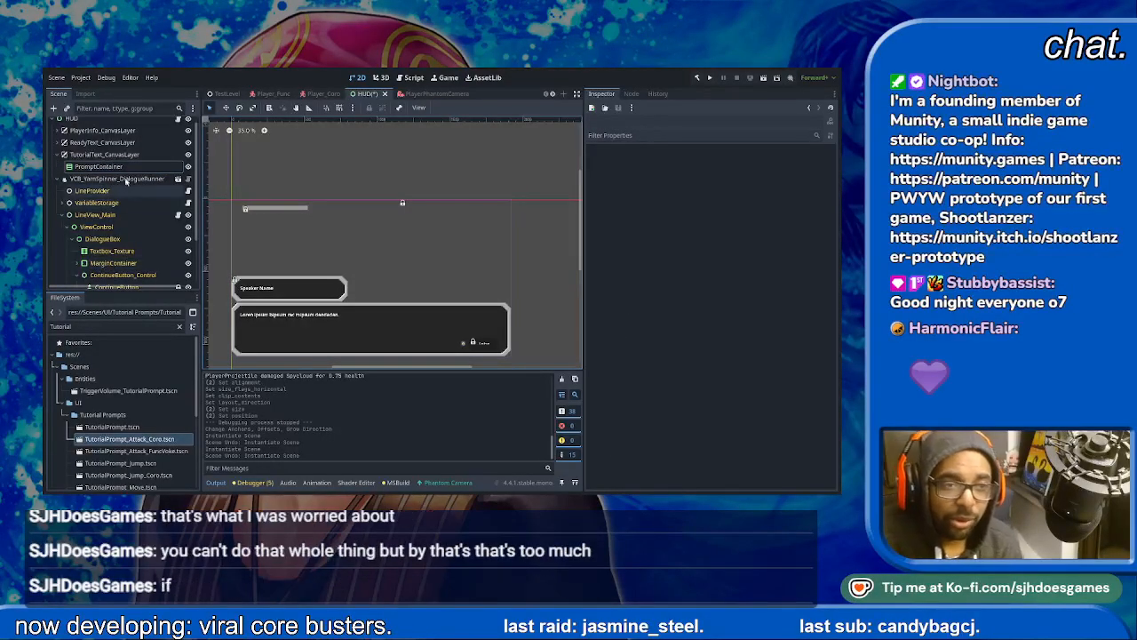
click(98, 166)
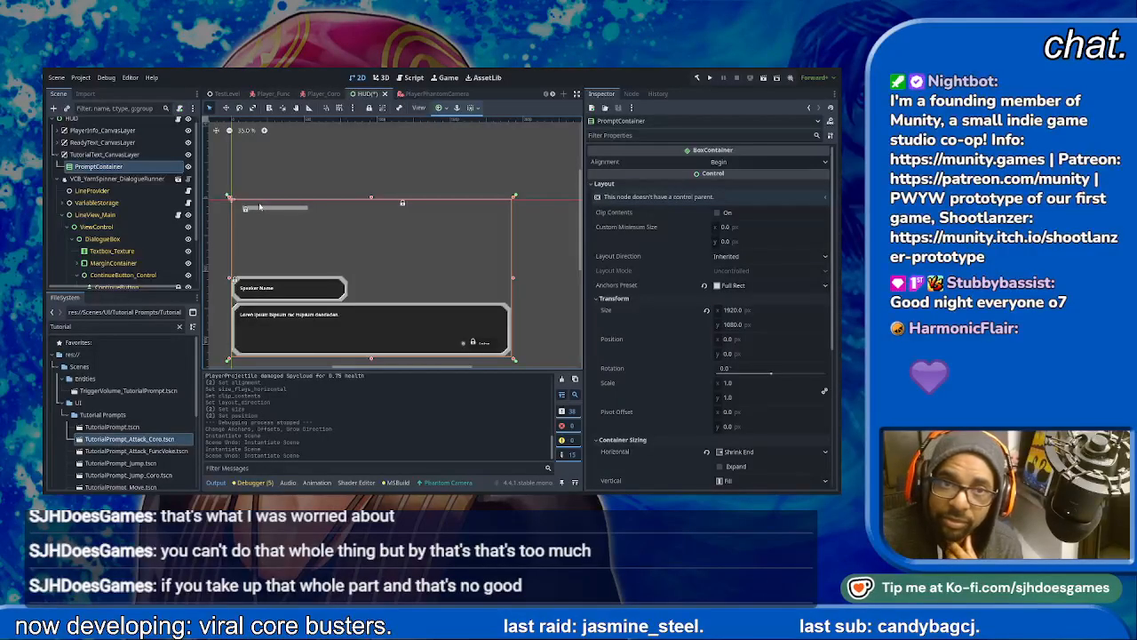
key(ctrl+s)
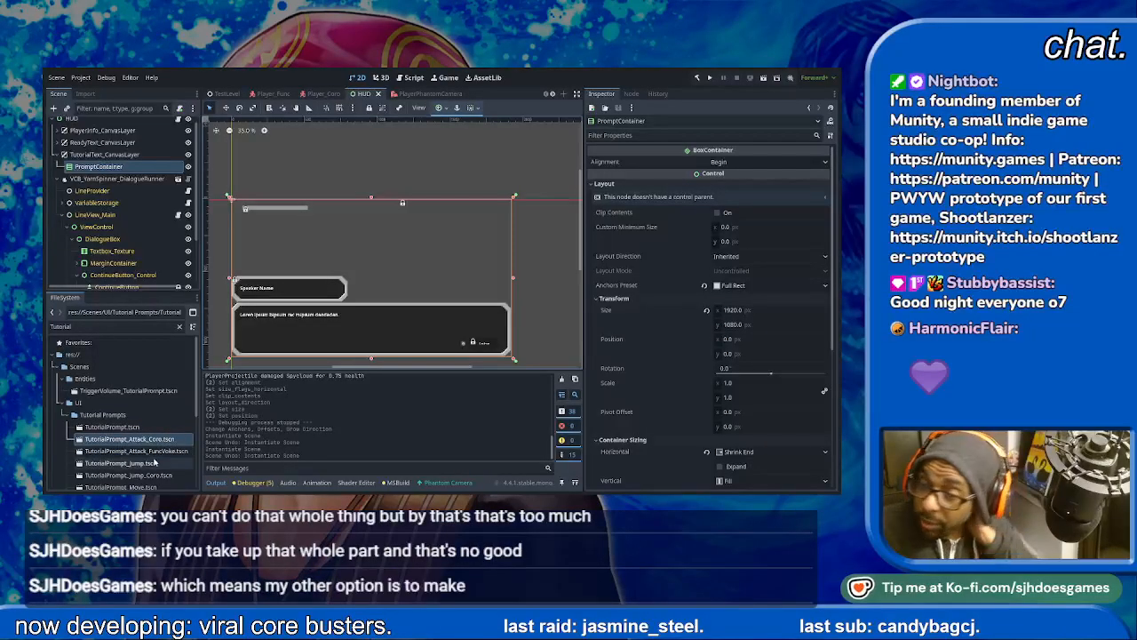
- Open TutorialPrompt_Attack_Coro.tscn, set its root control's anchors preset to Top Right and save the scene
click(130, 443)
double_click(131, 443)
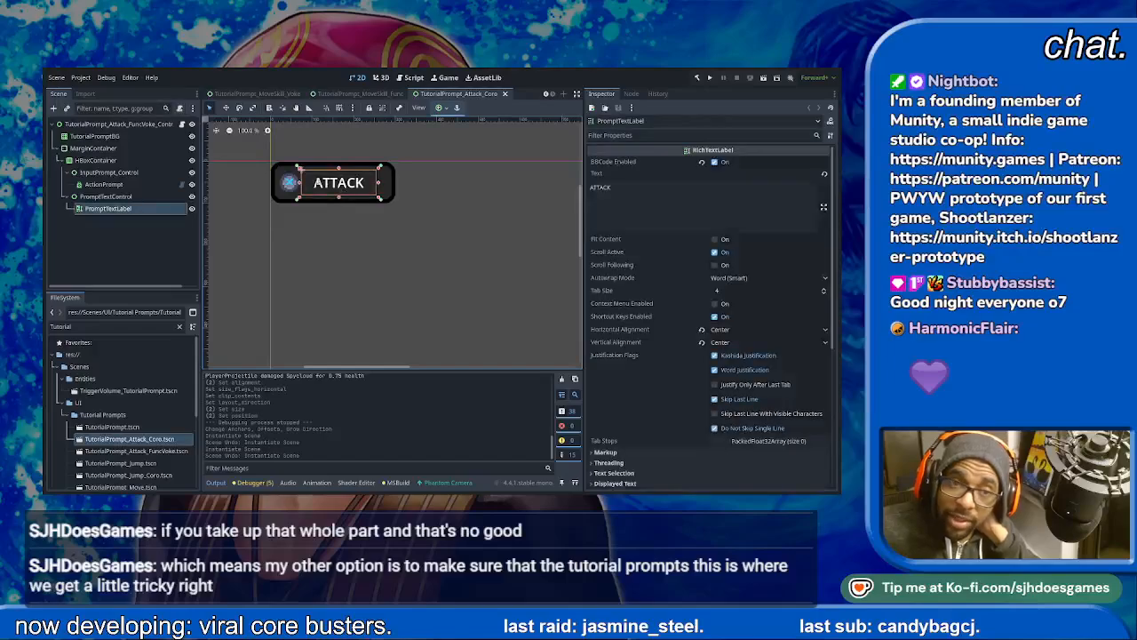
click(93, 124)
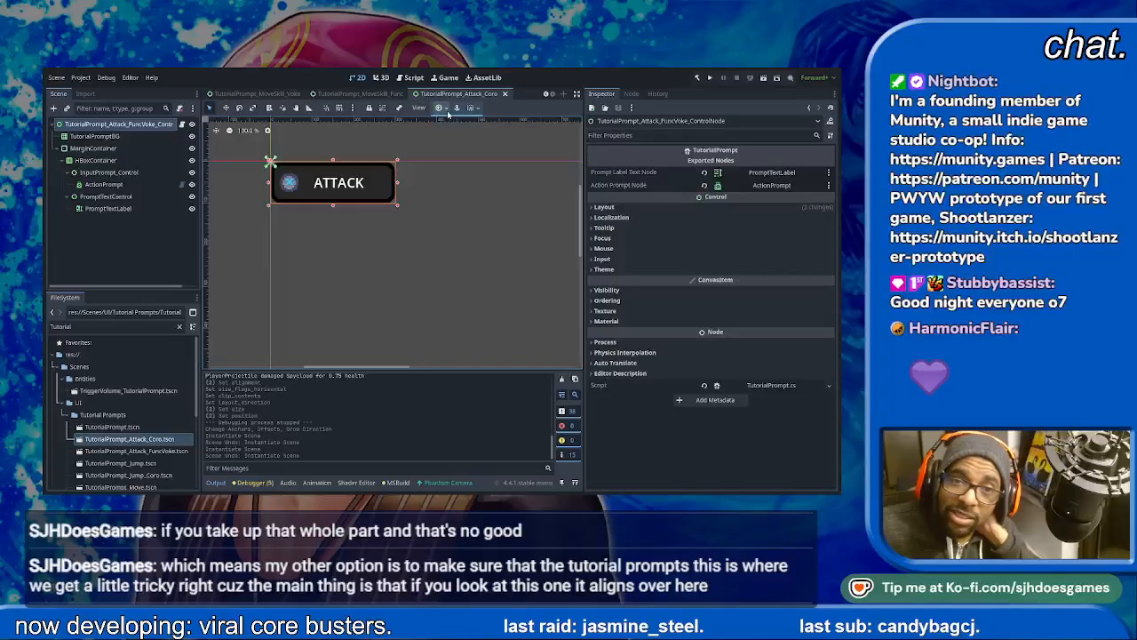
click(475, 142)
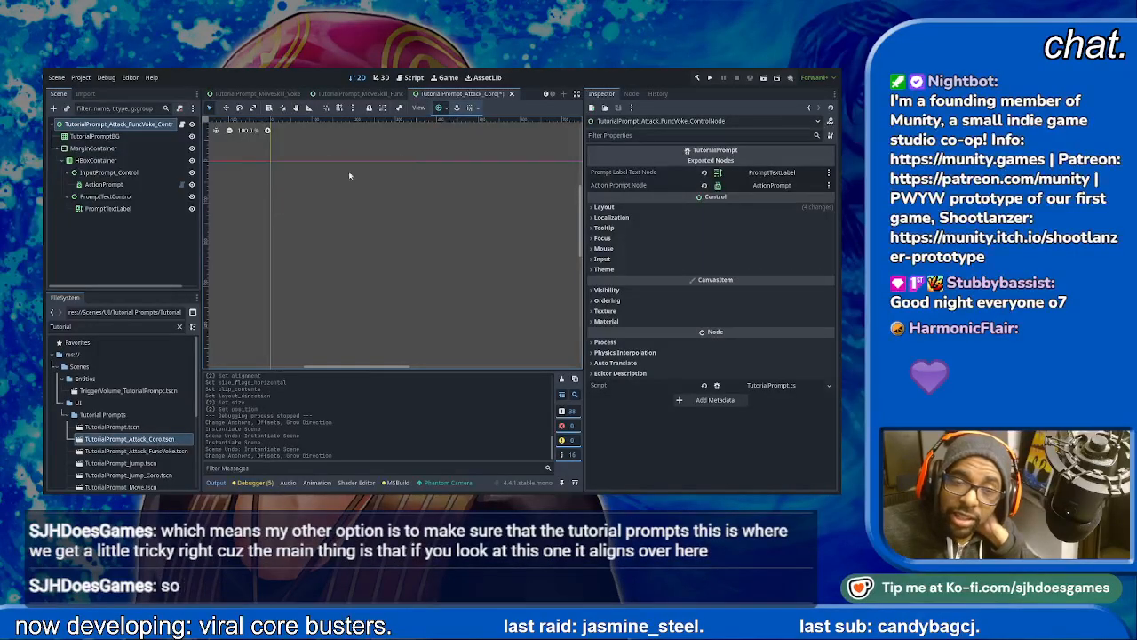
scroll(362, 238, down, 14)
scroll(393, 277, down, 3)
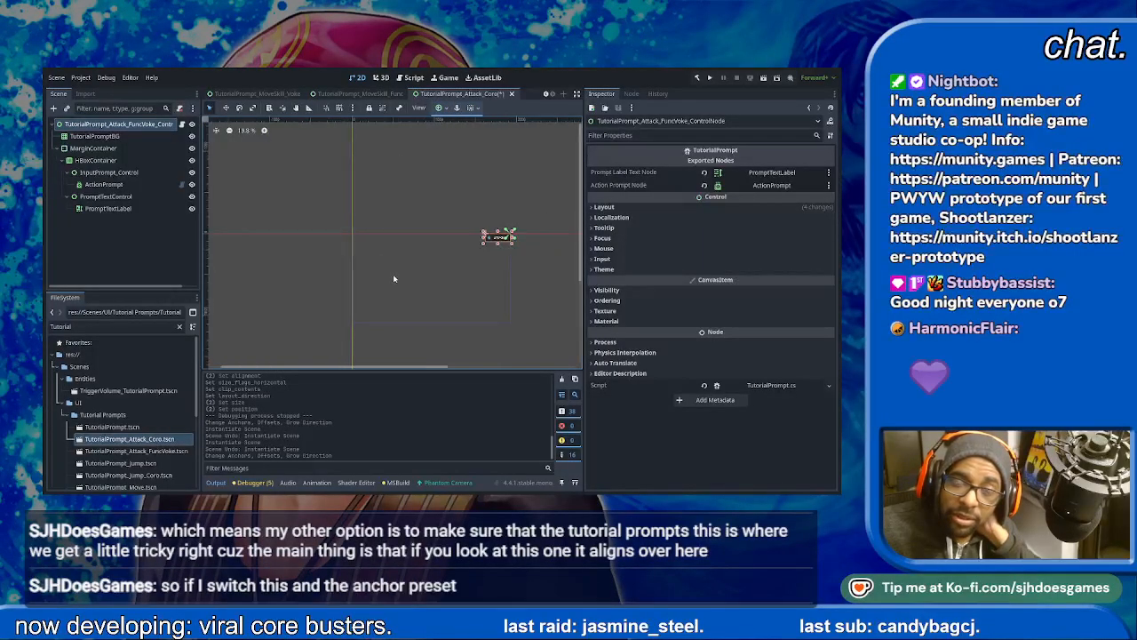
scroll(395, 279, up, 4)
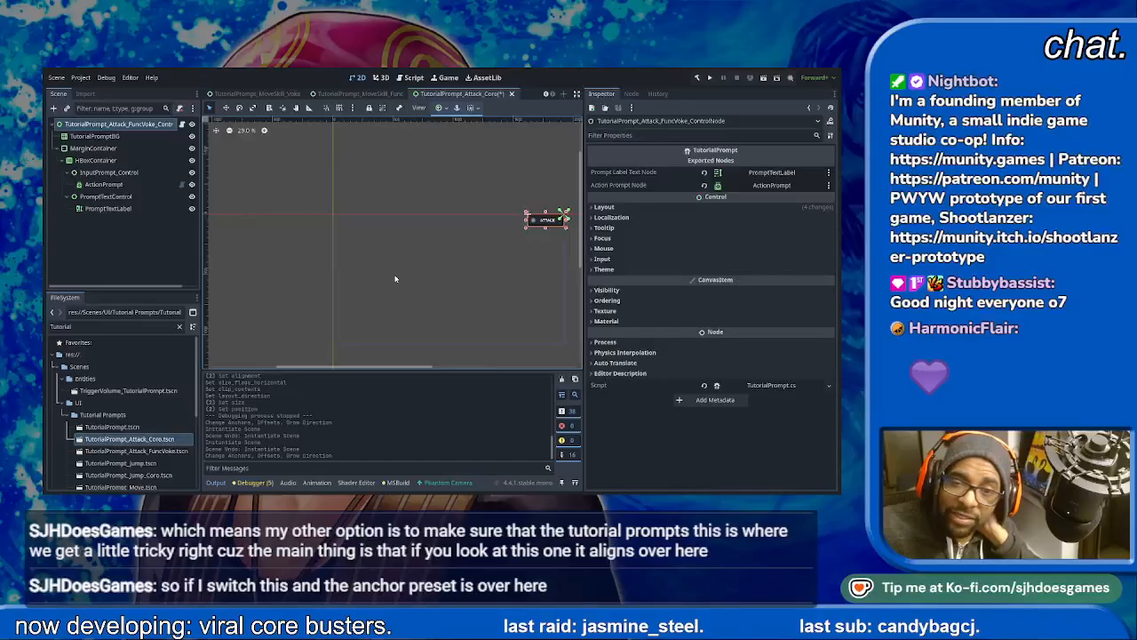
key(ctrl+s)
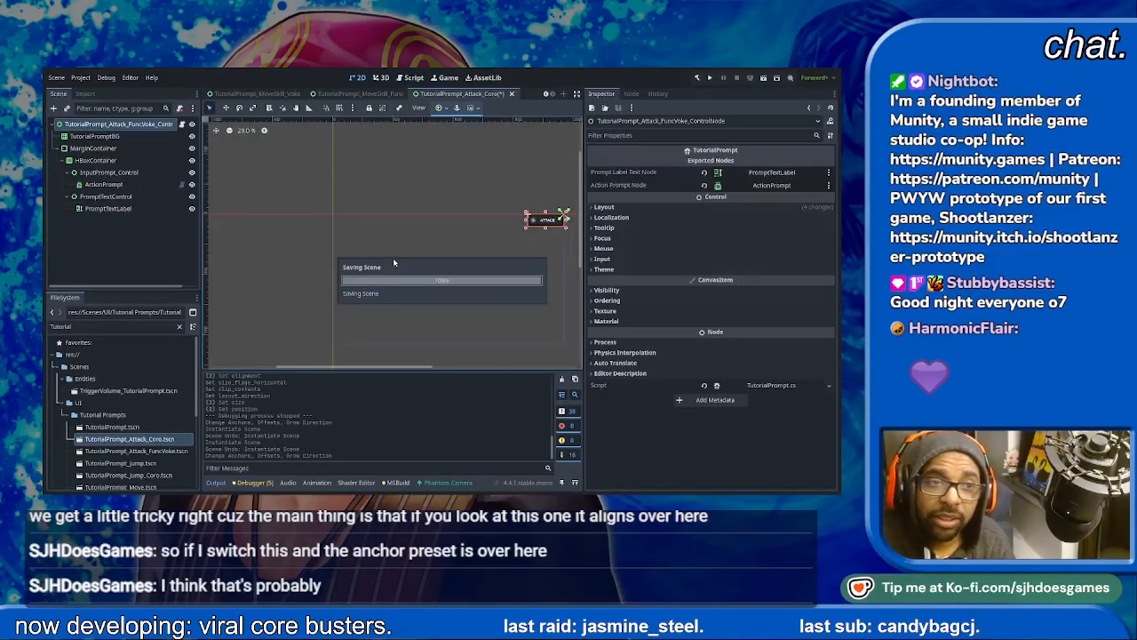
- Close the Attack_Coro scene, open TutorialPrompt_Attack_FuncVoke.tscn and set its root control's anchors preset to Top Right
click(127, 452)
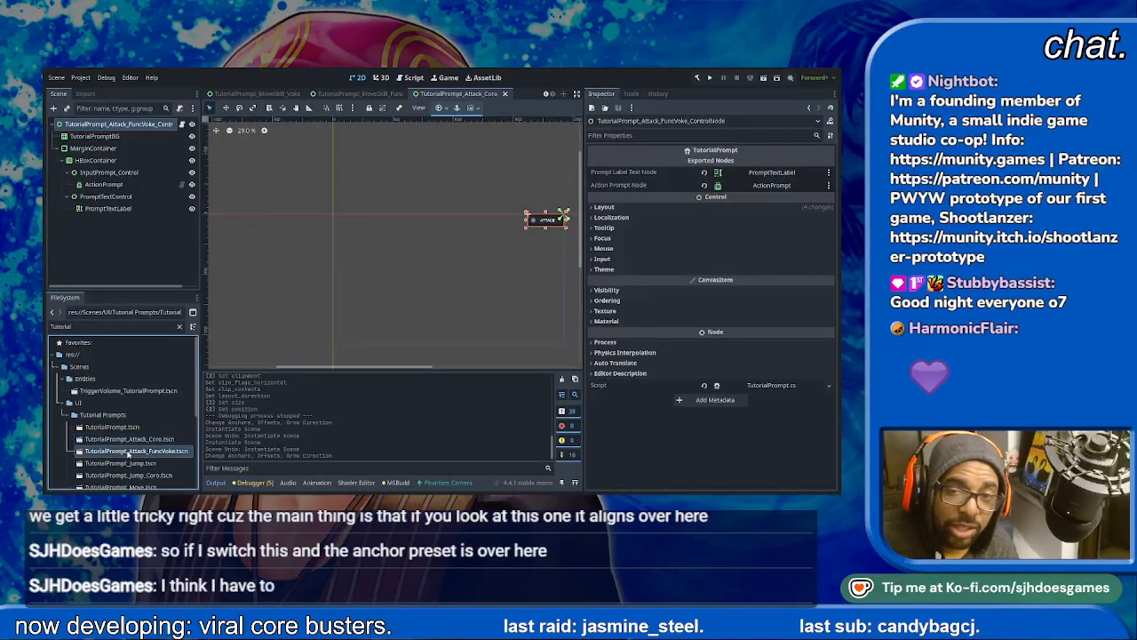
click(129, 441)
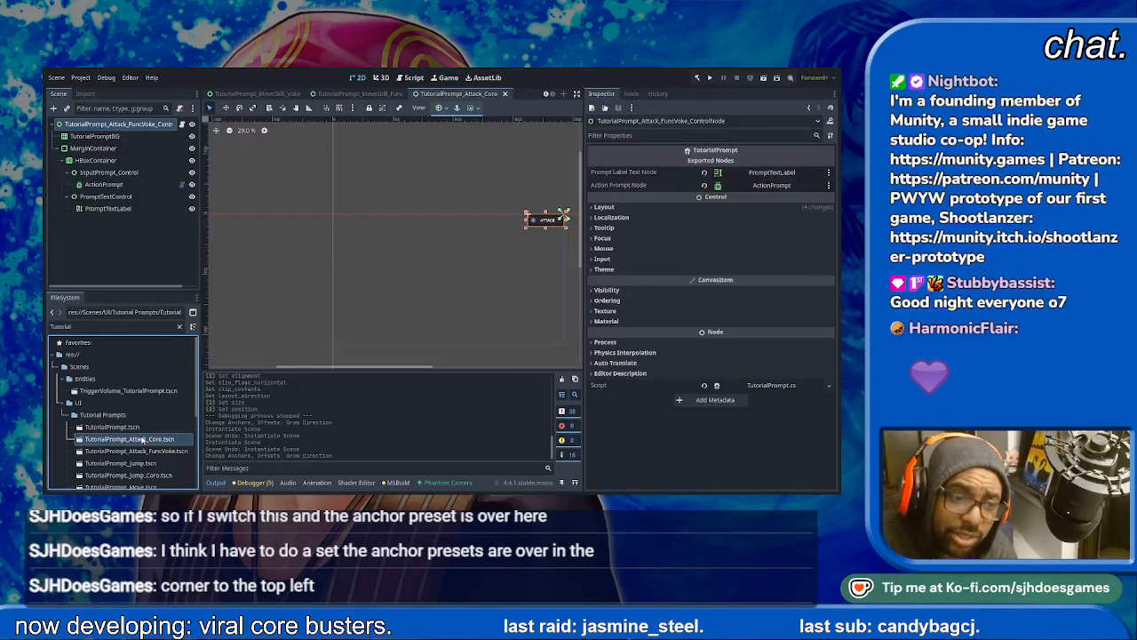
click(508, 93)
double_click(174, 451)
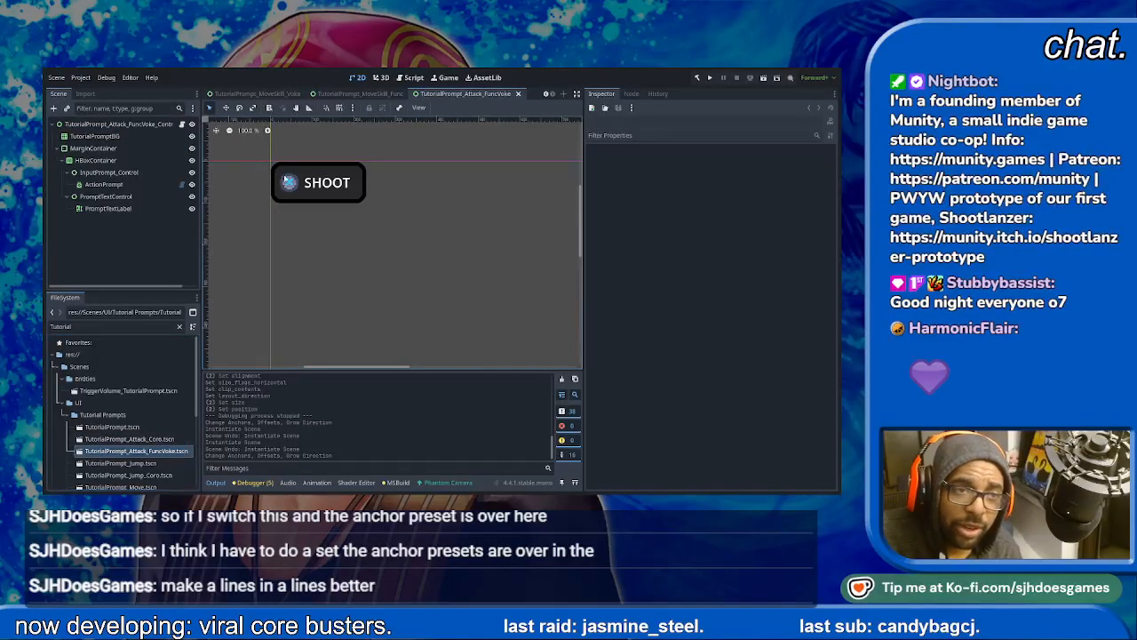
click(152, 124)
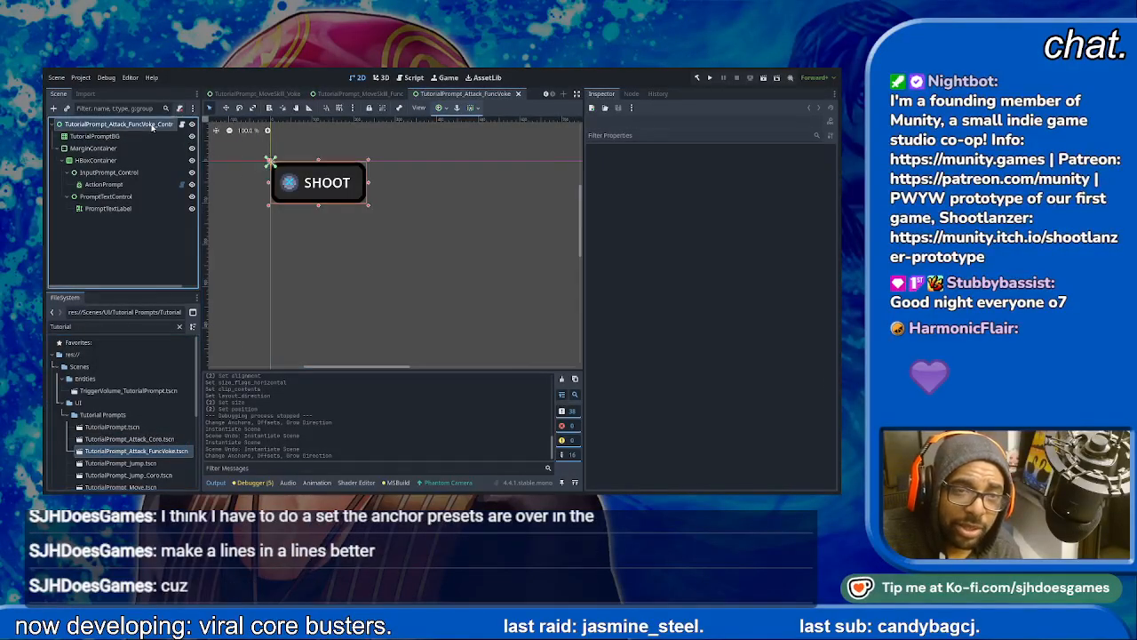
click(481, 135)
- Open TutorialPrompt_Jump.tscn and set its root control's anchors preset to Top Right
double_click(128, 463)
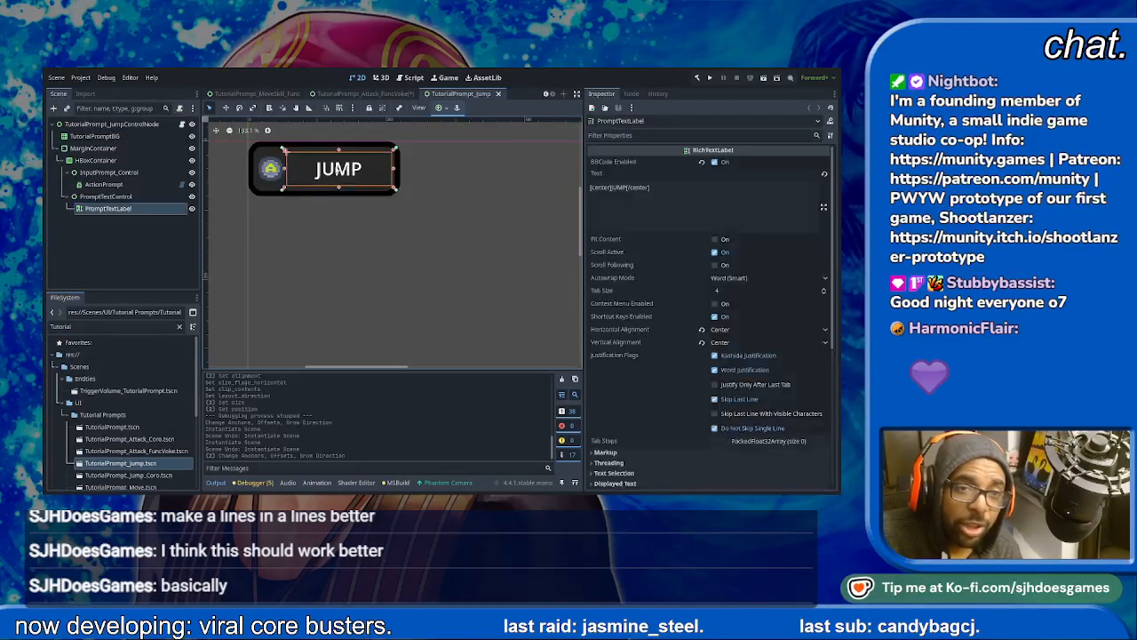
click(124, 126)
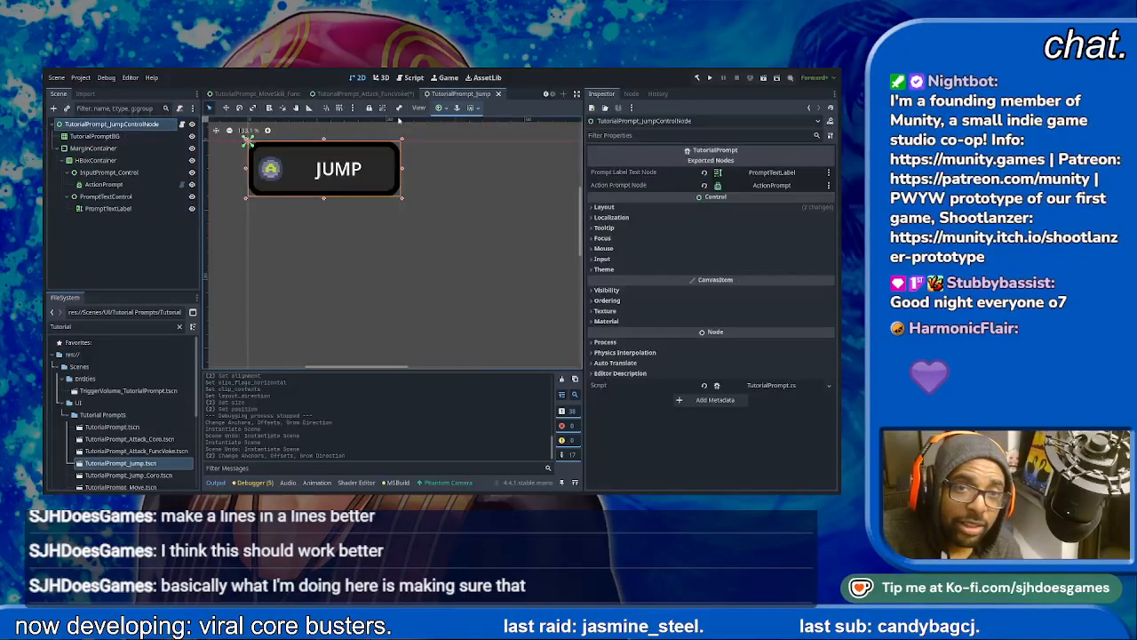
click(473, 143)
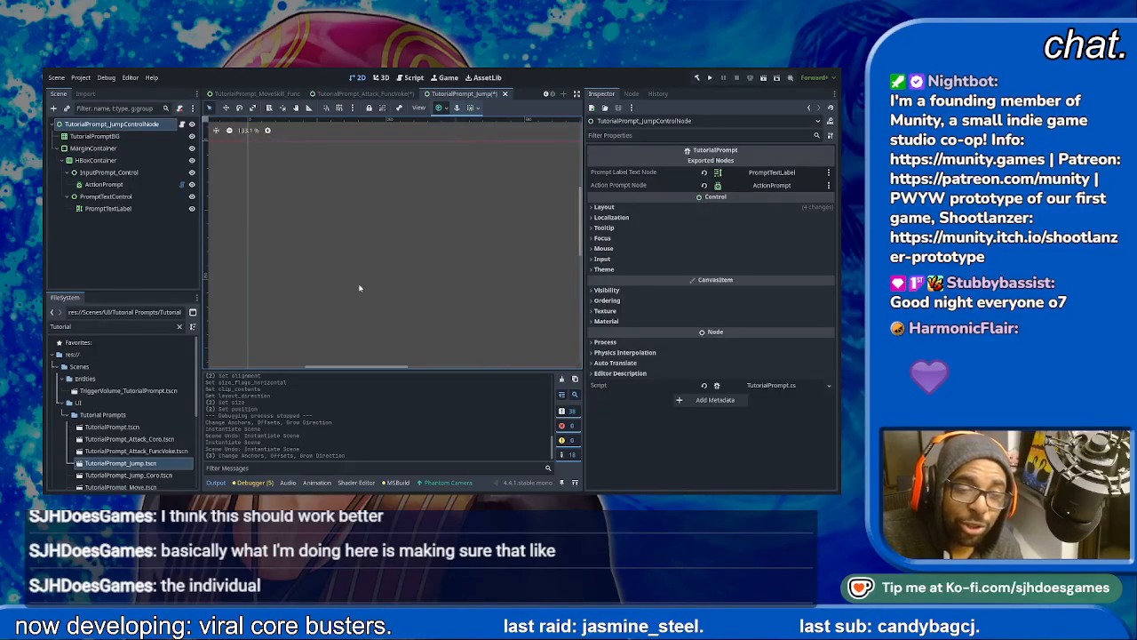
- Open TutorialPrompt_Jump_Coro.tscn
click(135, 479)
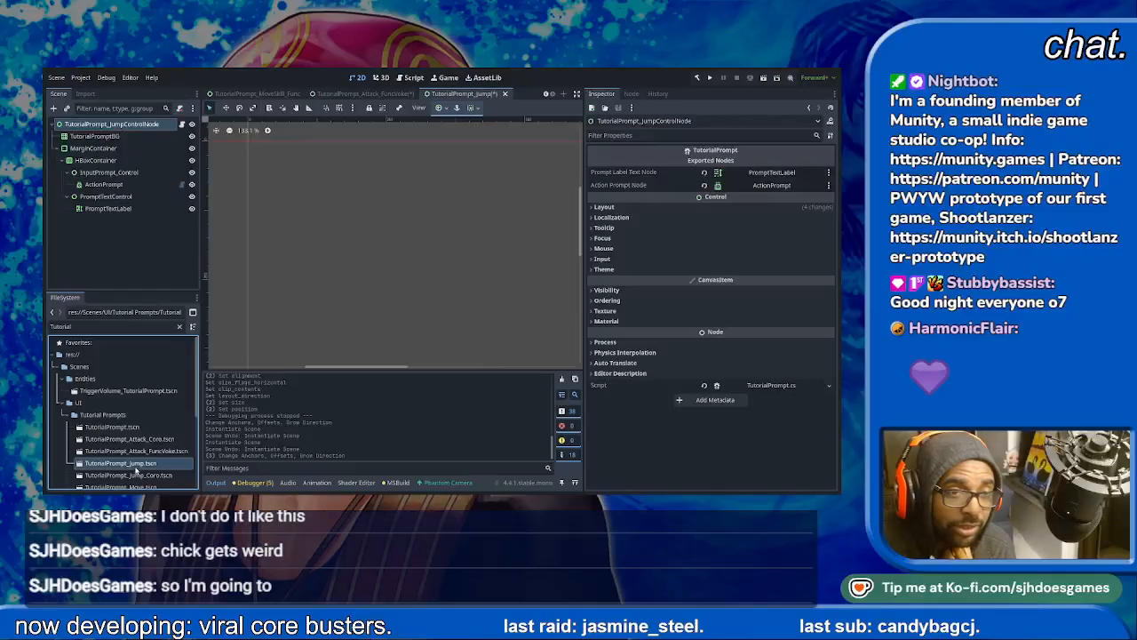
double_click(136, 476)
- Try the Top Right anchors preset on the MarginContainer of the Jump_Coro prompt, and undo it
click(331, 177)
click(269, 165)
click(276, 167)
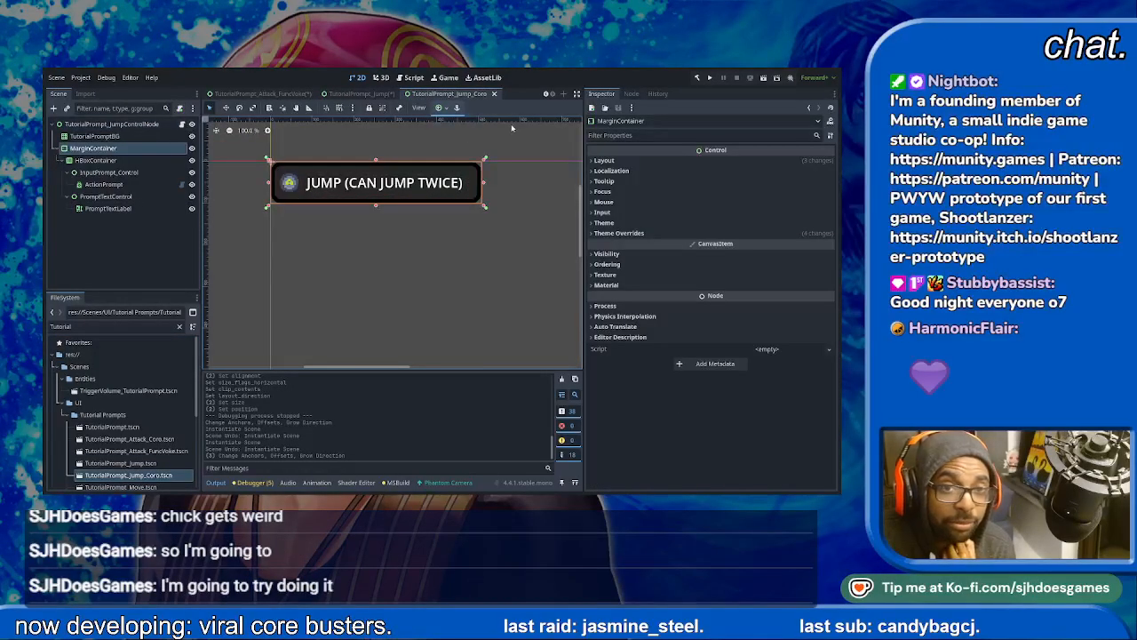
click(478, 144)
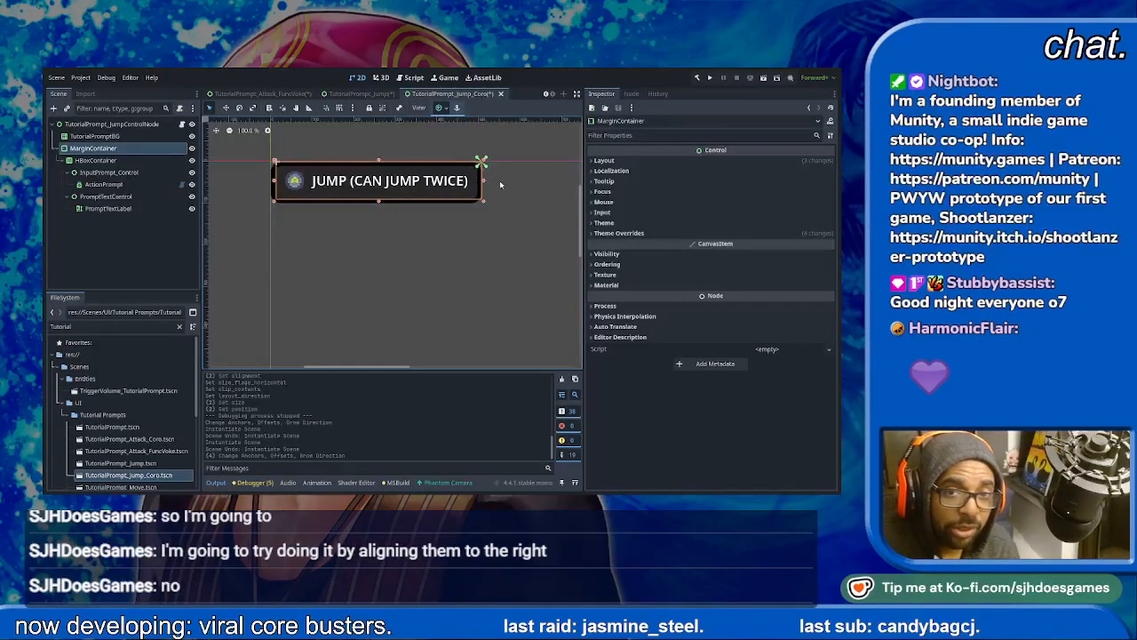
key(ctrl+z)
- Set the anchors preset of the Jump_Coro prompt's root control to Top Right
click(115, 125)
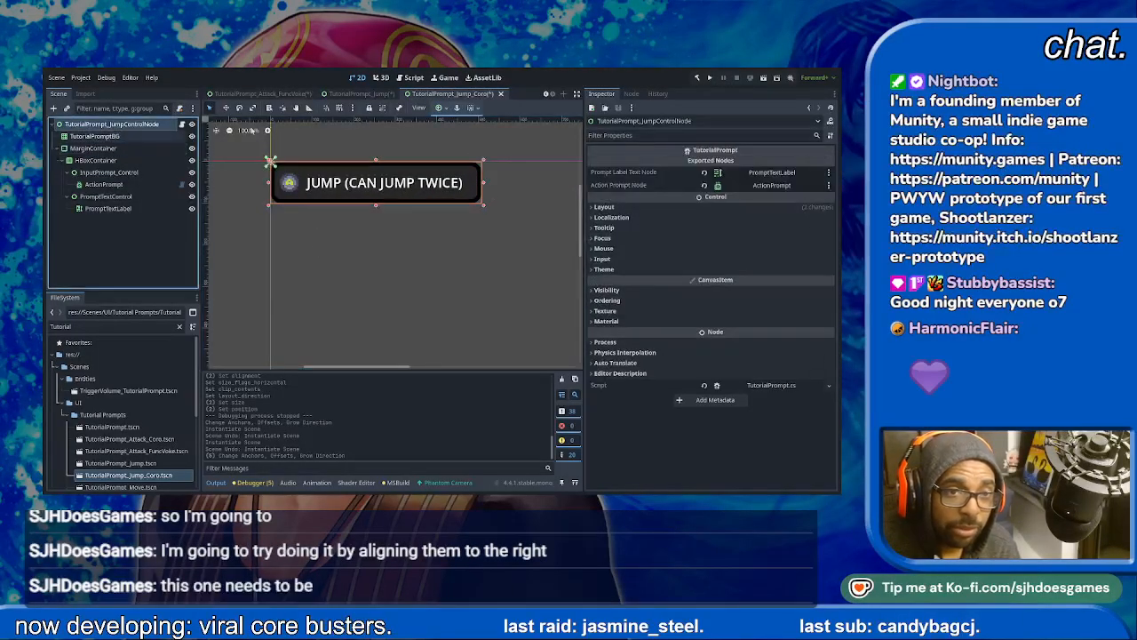
click(477, 143)
- Open TutorialPrompt_Move.tscn and set its root control's anchors preset to Top Right
scroll(136, 474, down, 1)
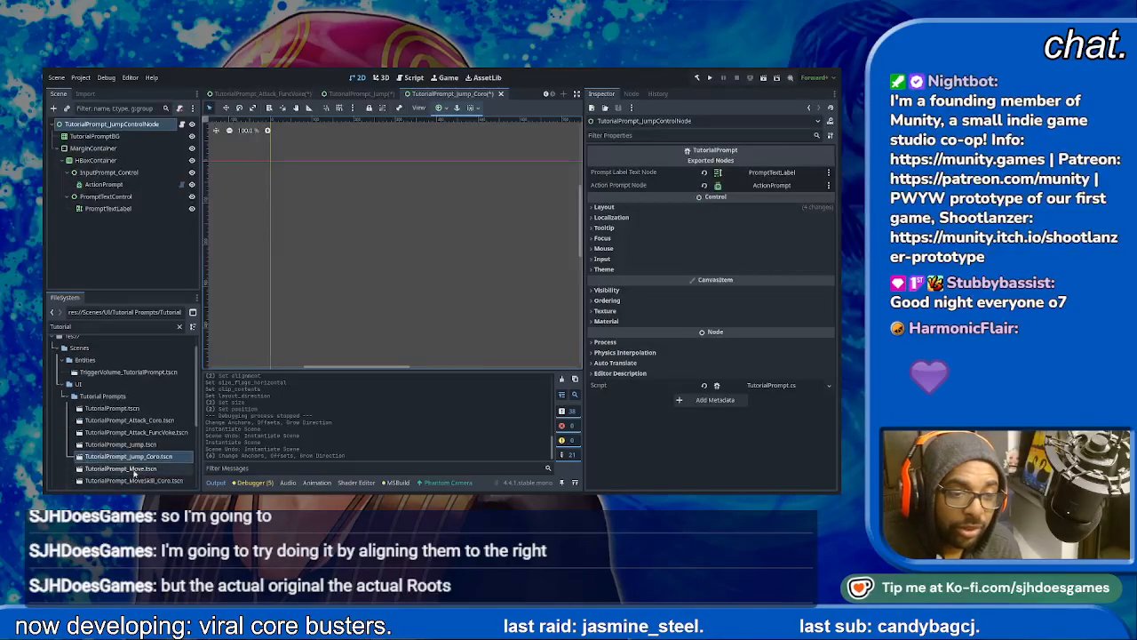
double_click(133, 469)
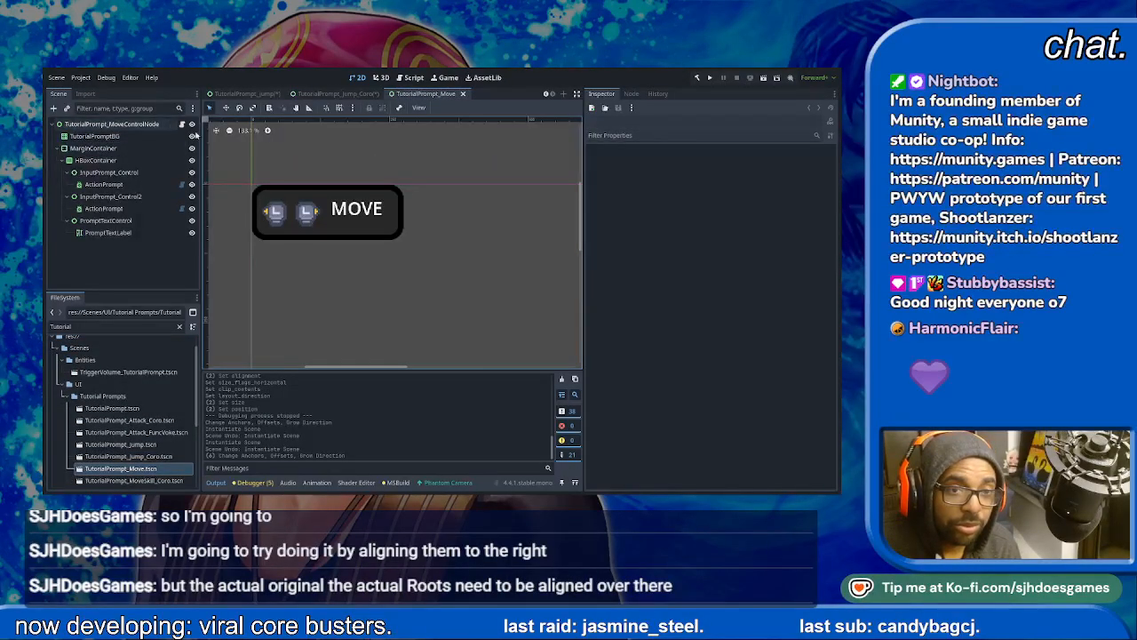
click(168, 125)
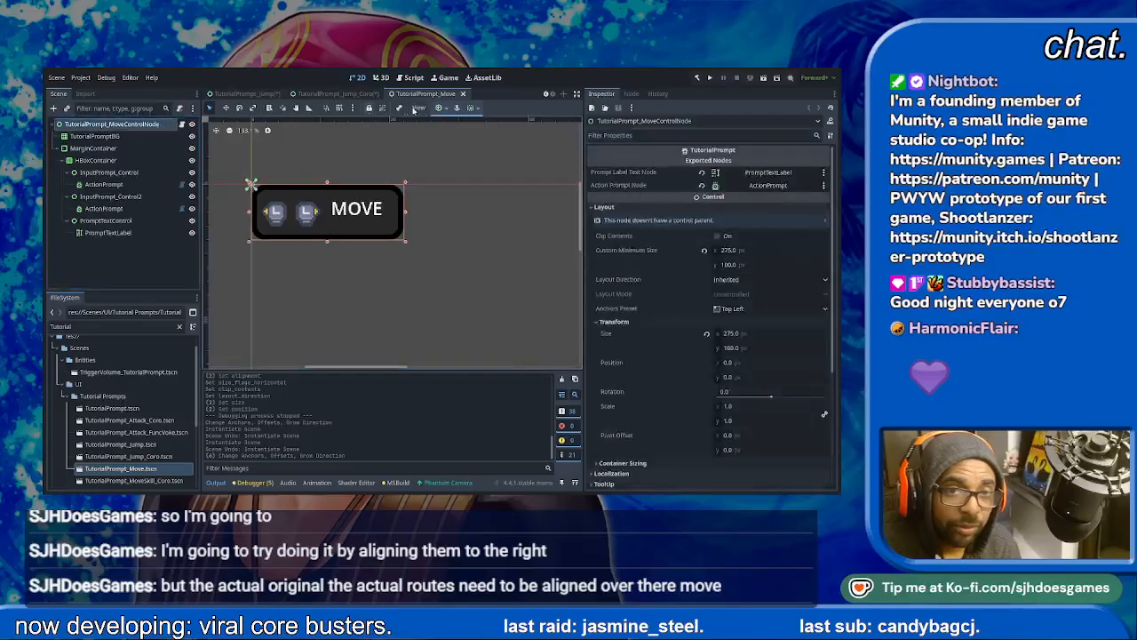
click(475, 144)
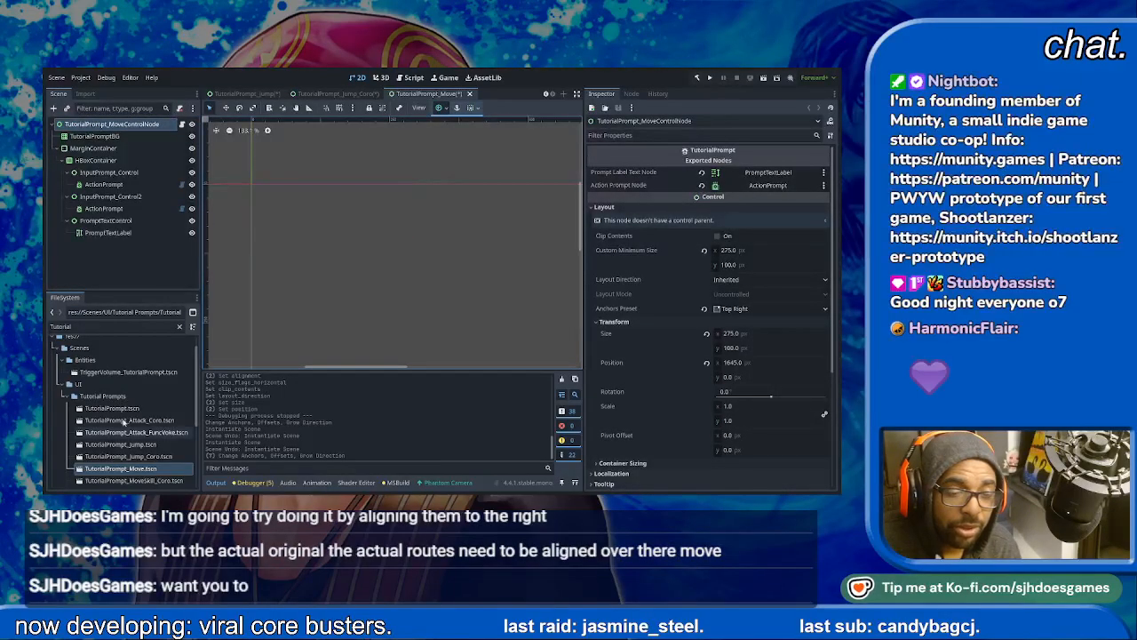
- Open TutorialPrompt_MoveSkill_Coro.tscn
click(140, 480)
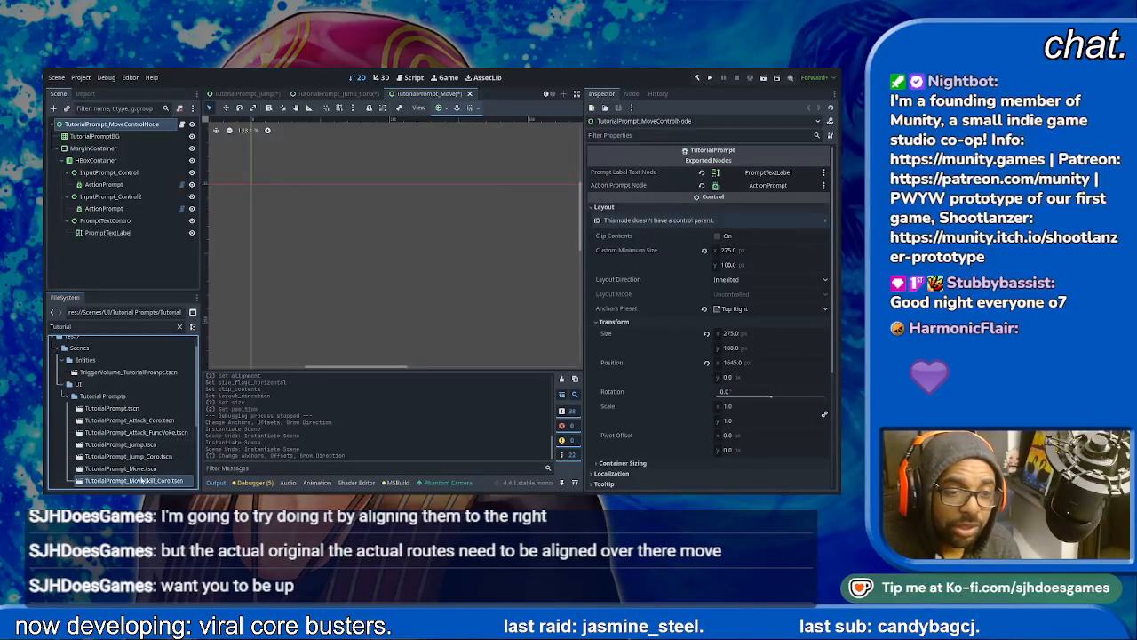
double_click(140, 480)
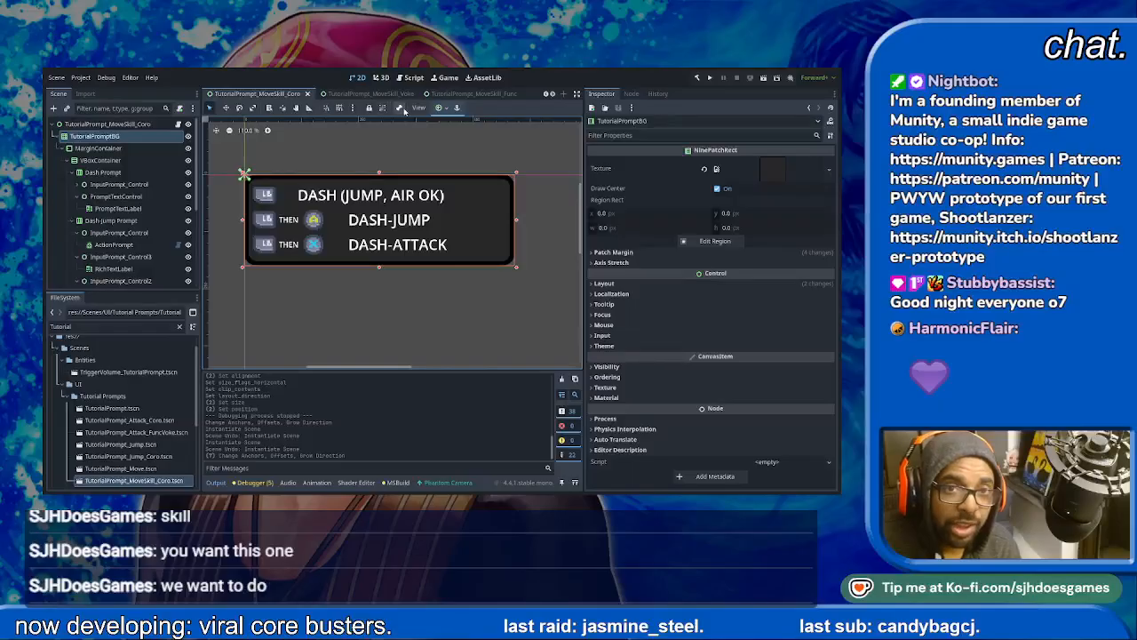
- Try the Top Right anchors preset on TutorialPromptBG before changing the root control, and undo it
click(439, 108)
click(459, 152)
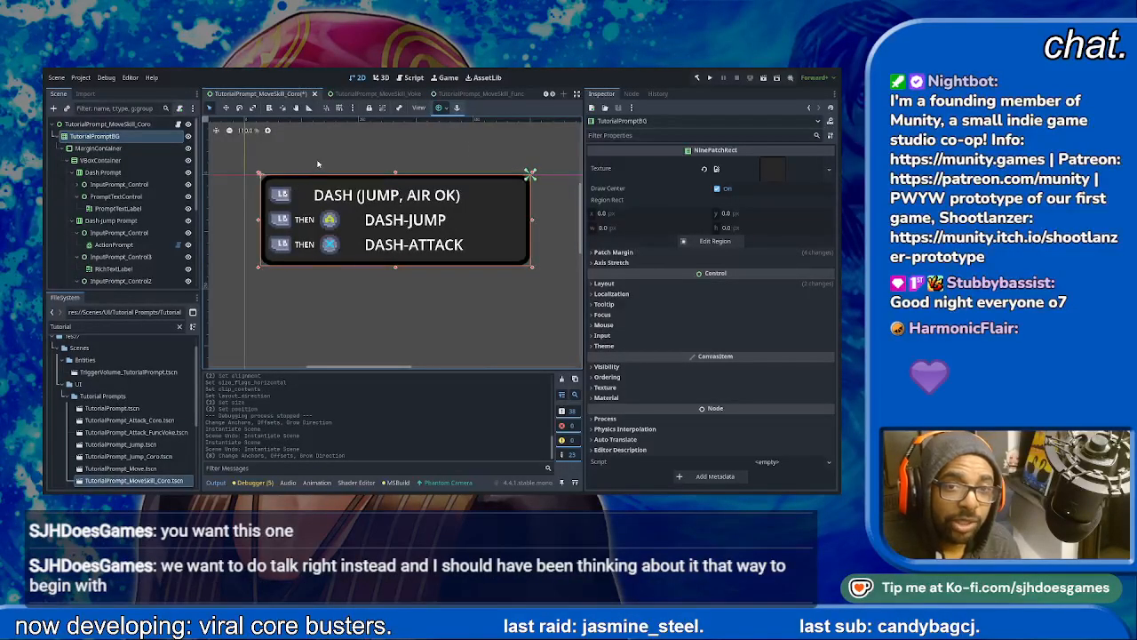
key(ctrl+z)
- Set the anchors preset of the TutorialPrompt_MoveSkill_Coro root control to Top Right
click(93, 126)
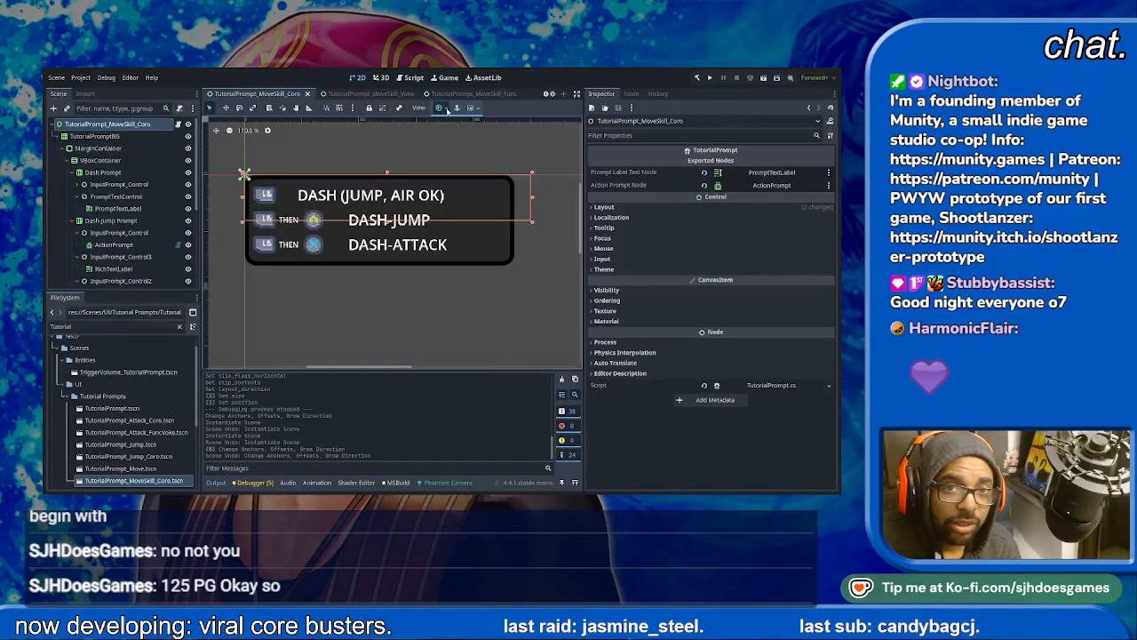
click(477, 143)
click(389, 237)
scroll(436, 239, down, 10)
middle_drag(511, 242, 510, 233)
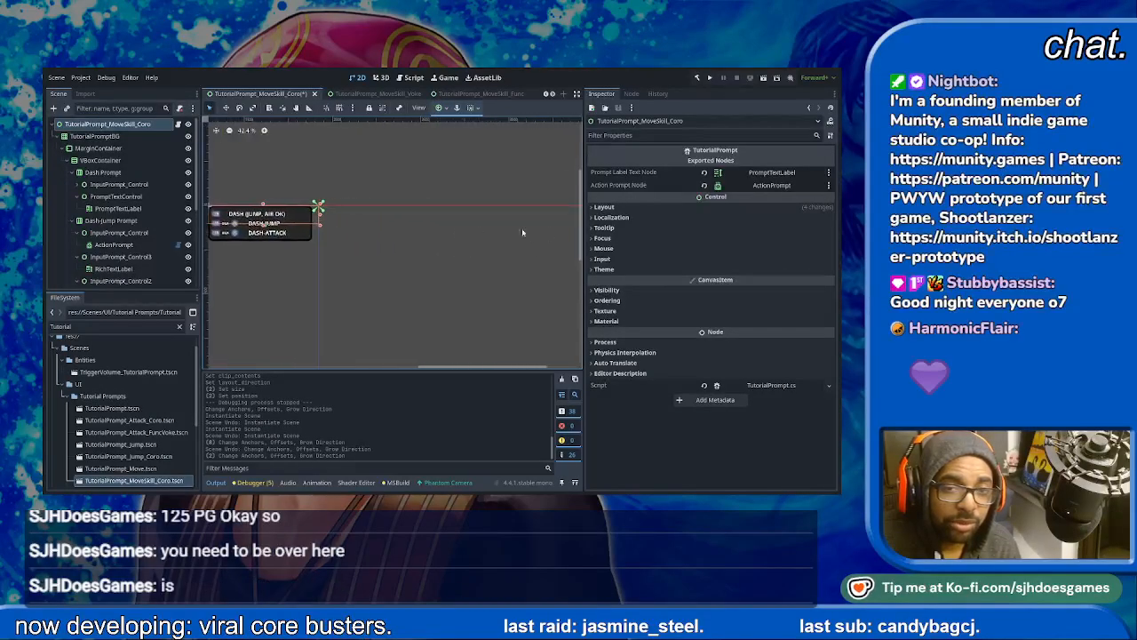
- Try resizing the MoveSkill_Coro root control in the 2D view, and undo the resize
middle_drag(322, 226, 465, 206)
scroll(474, 195, up, 3)
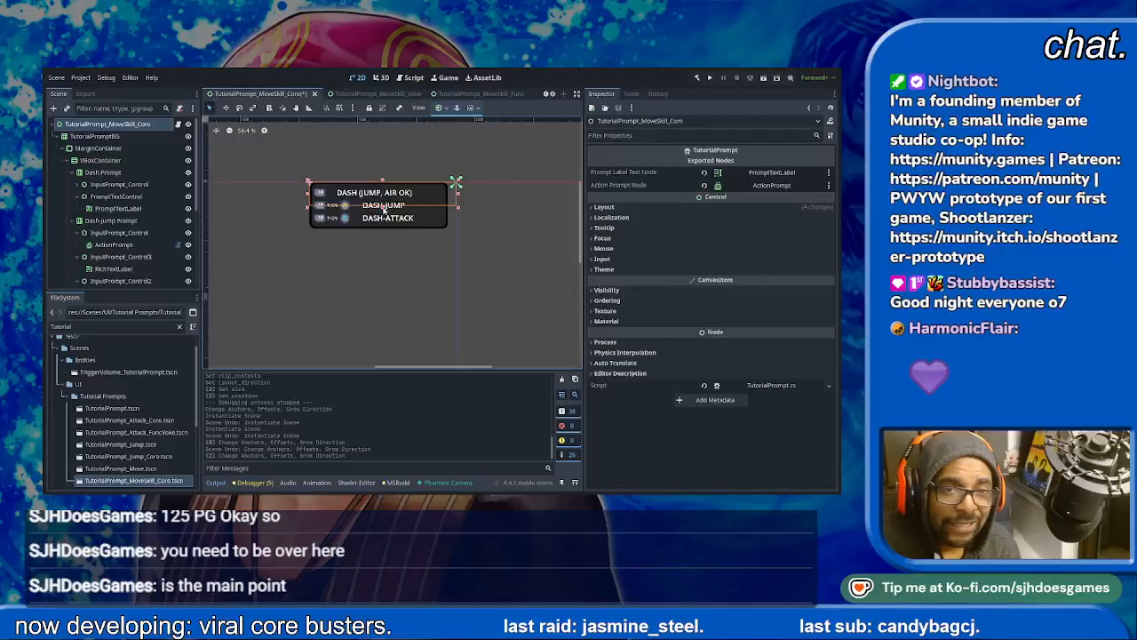
drag(383, 206, 375, 229)
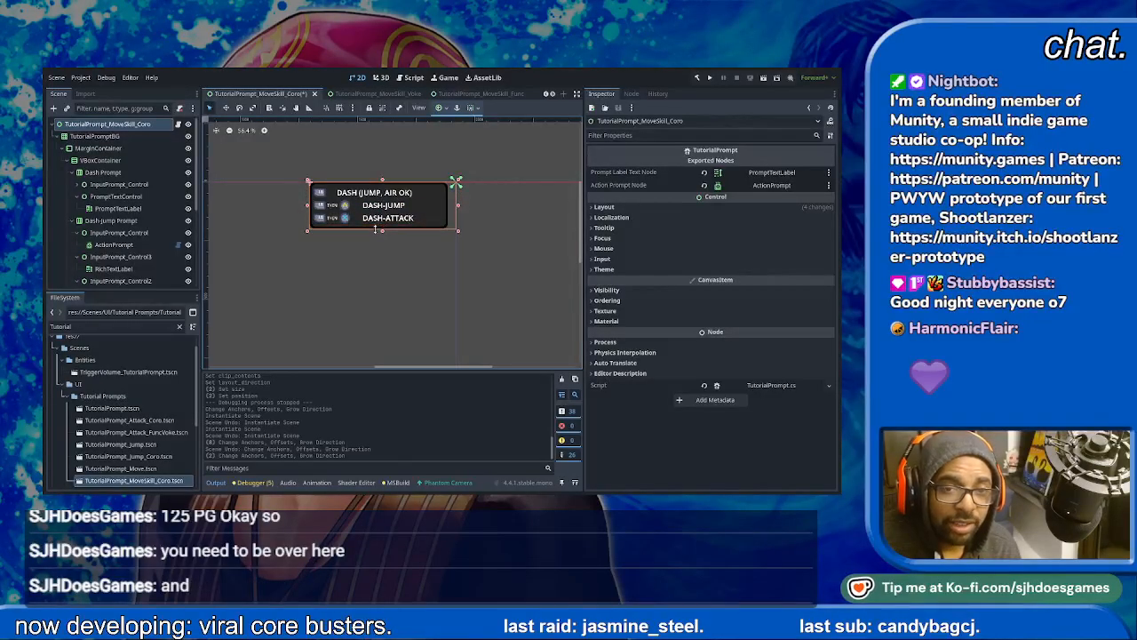
- Set the anchors preset of TutorialPromptBG in the MoveSkill_Coro scene to Top Right and save the scene
click(95, 137)
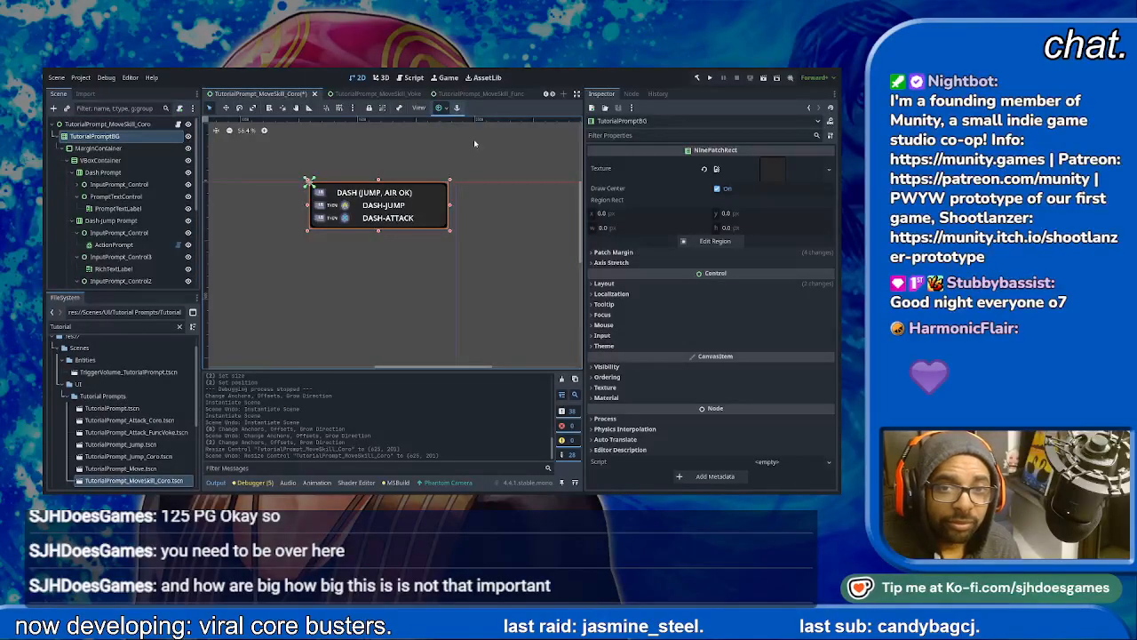
key(ctrl+z)
click(478, 245)
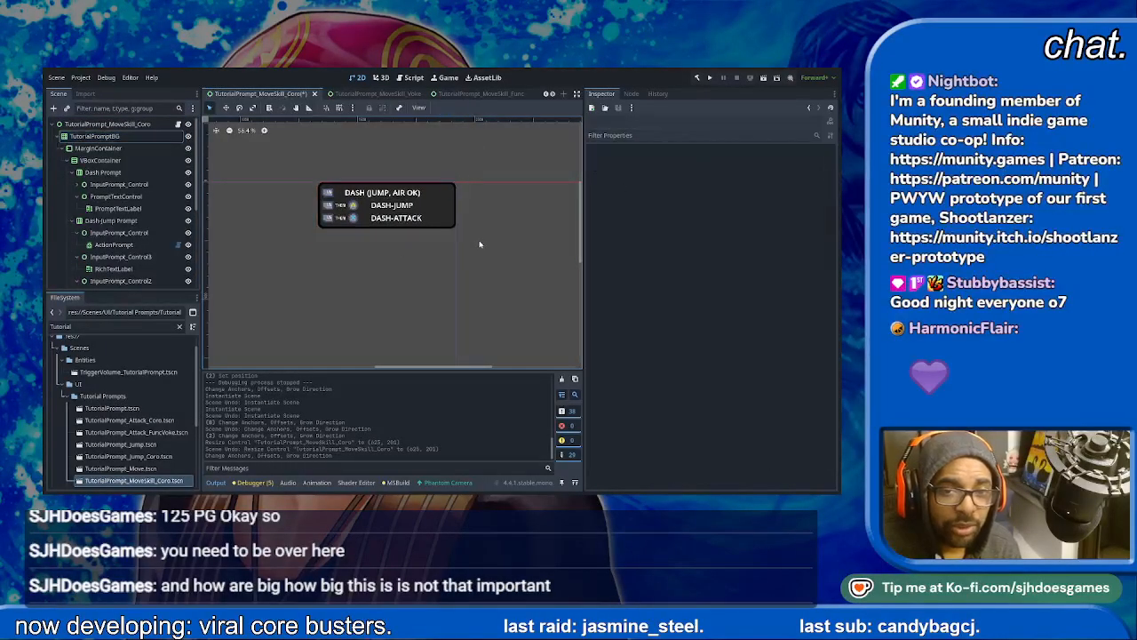
key(ctrl+s)
- Open TutorialPrompt_MoveSkill_Func.tscn and apply the Top Right anchors preset to its root control and TutorialPromptBG together
scroll(119, 477, down, 2)
scroll(118, 477, down, 1)
double_click(134, 435)
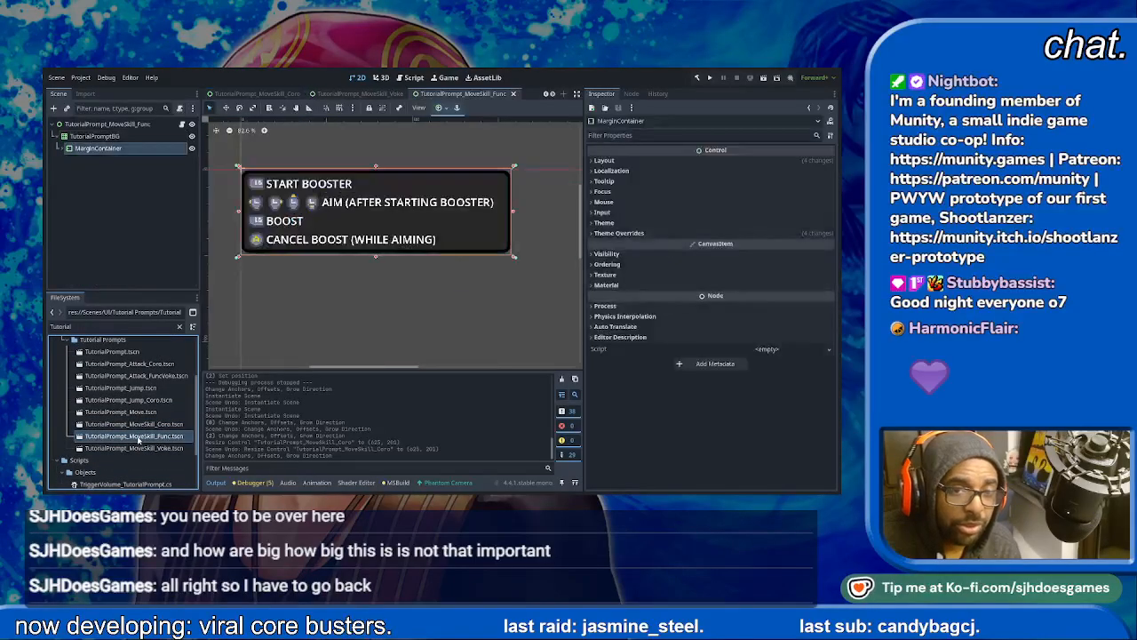
click(118, 125)
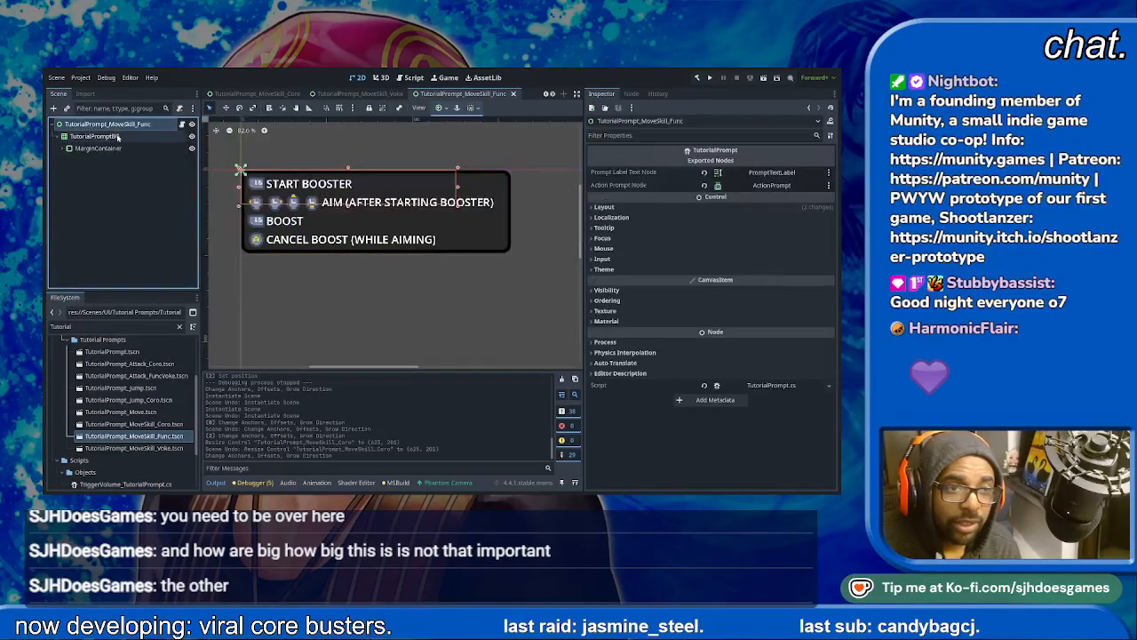
shift+click(116, 135)
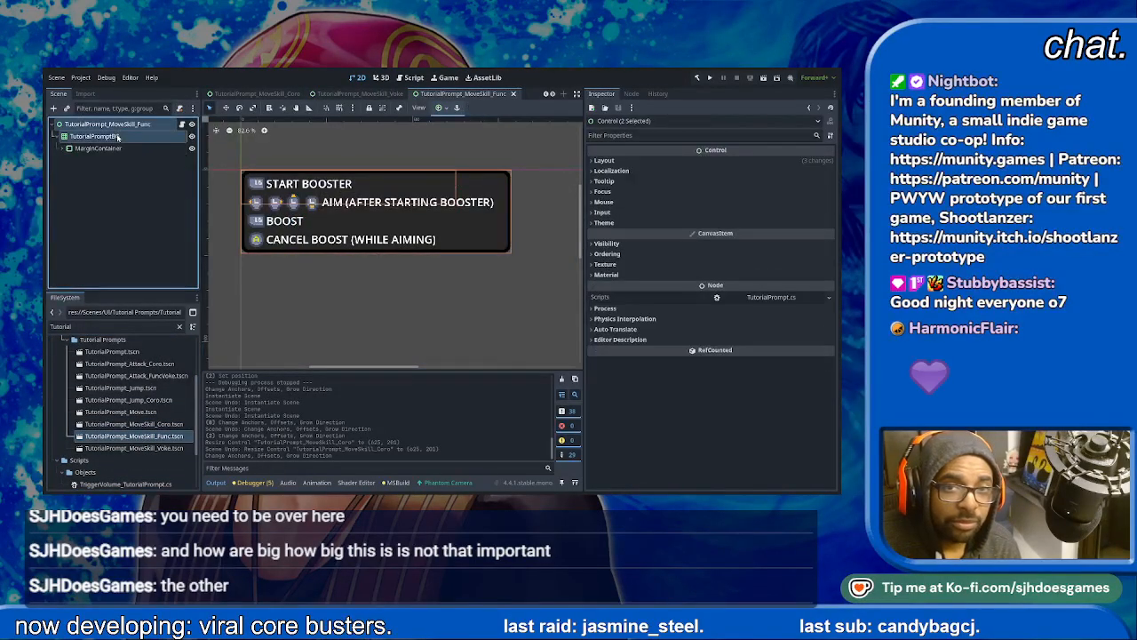
click(470, 137)
scroll(391, 173, down, 8)
middle_drag(513, 198, 235, 202)
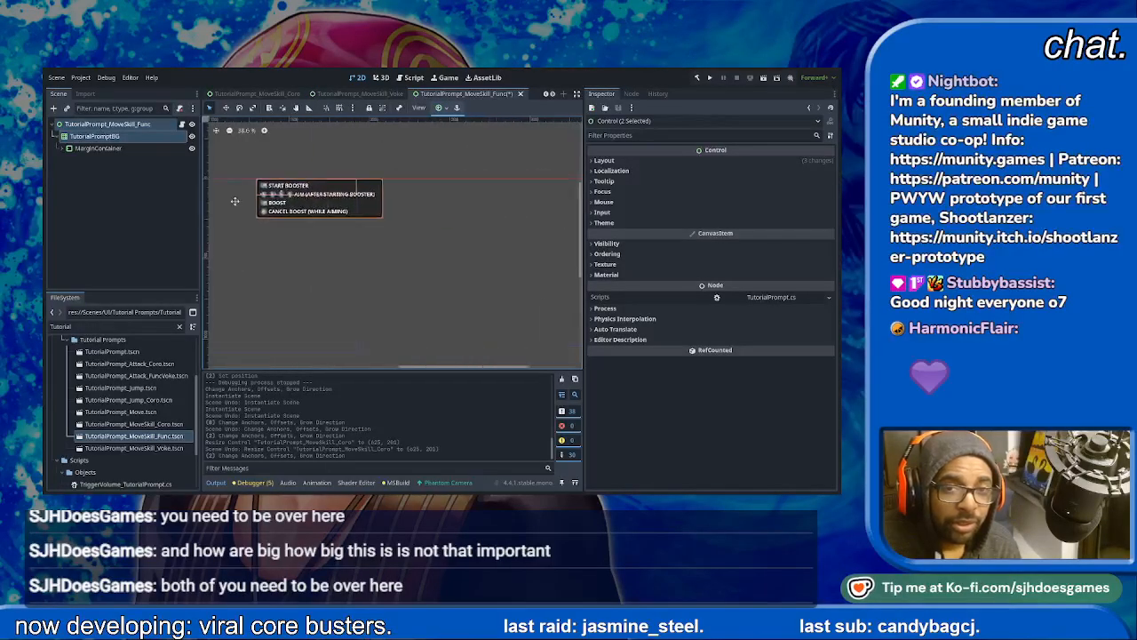
- Check the MoveSkill_Func root control's anchors, set TutorialPromptBG's anchors preset to Top Right on its own and save the scene
click(98, 125)
click(98, 125)
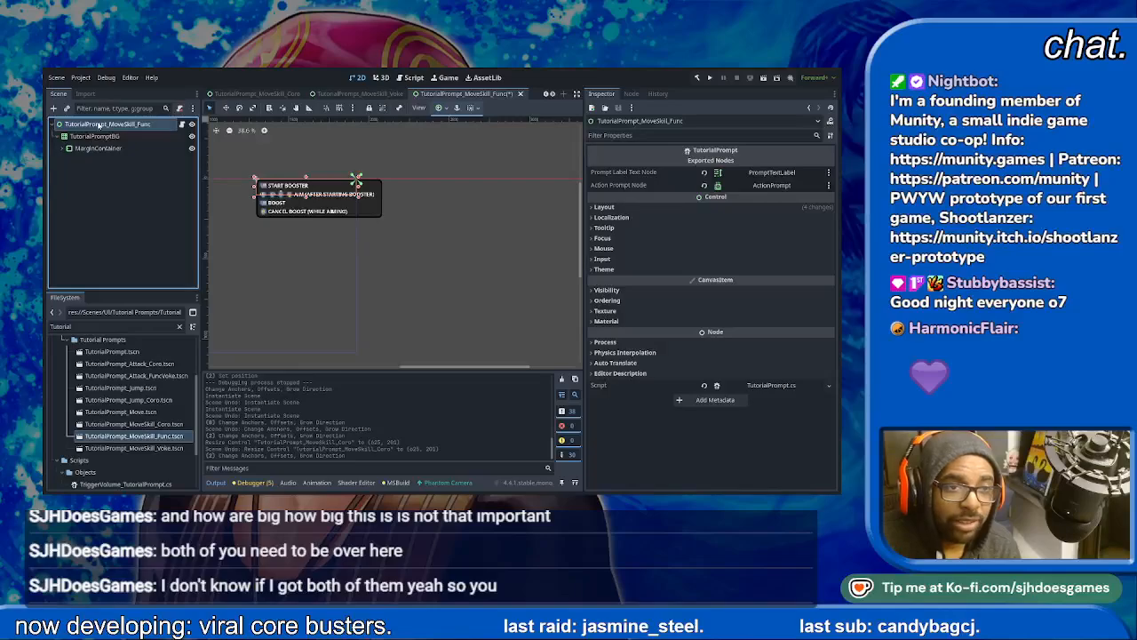
click(95, 136)
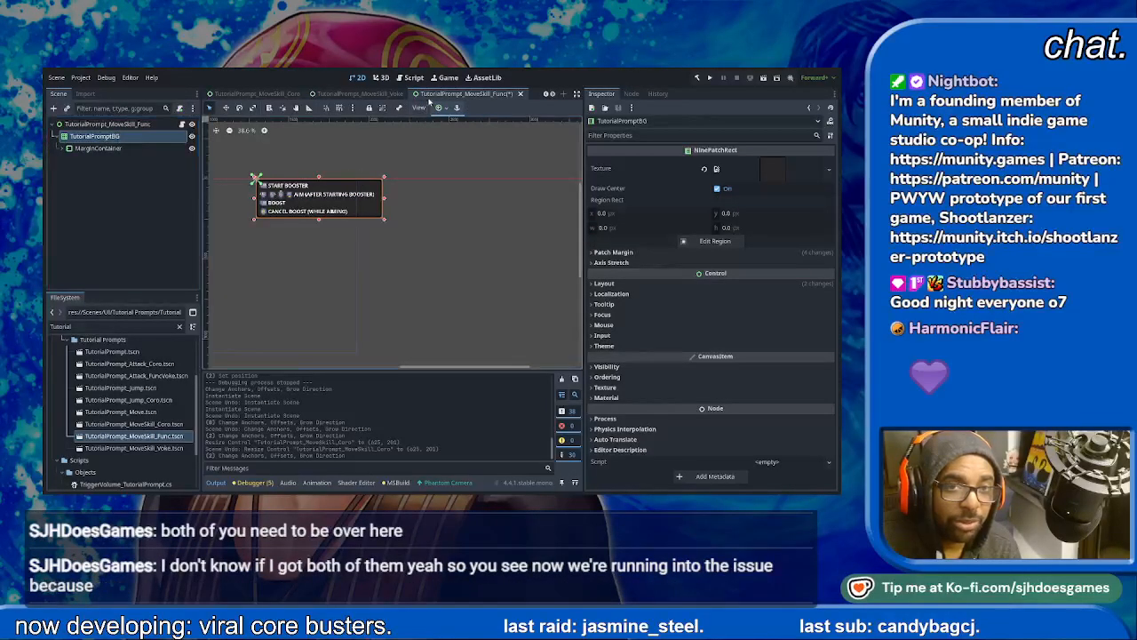
click(477, 144)
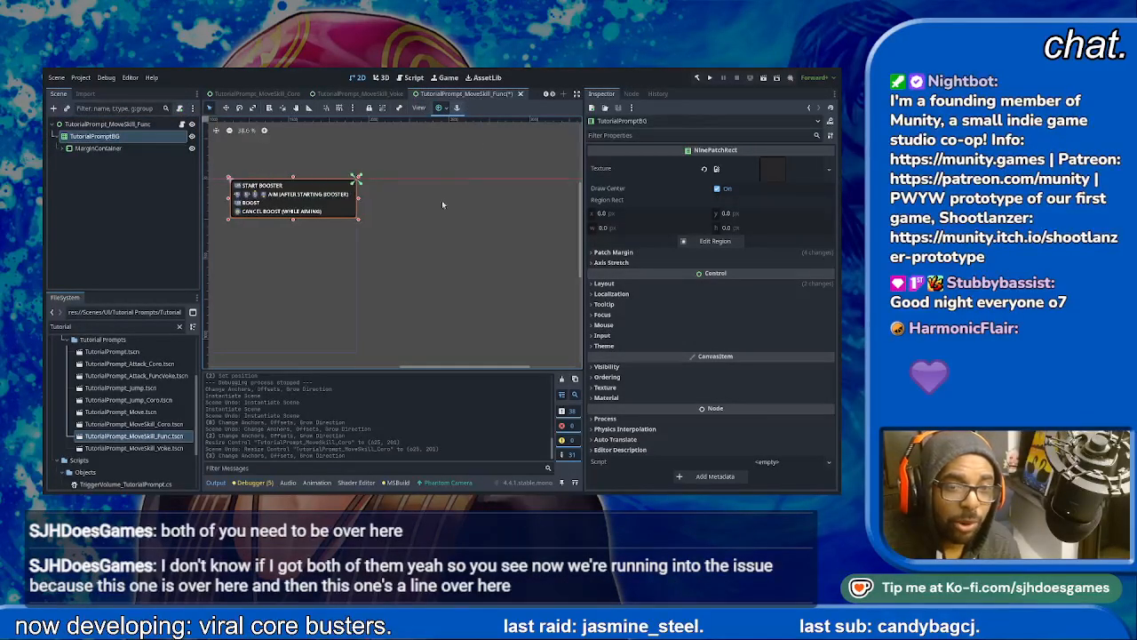
key(ctrl+s)
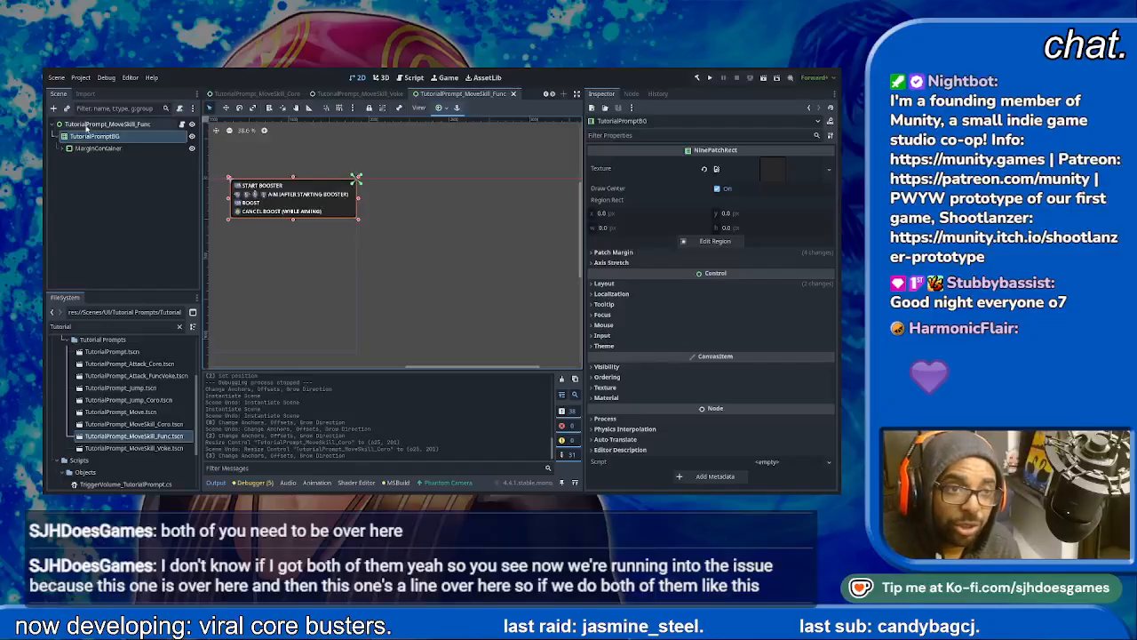
- Open TutorialPrompt_MoveSkill_Voke.tscn and set its root control's anchors preset to Top Right
double_click(144, 449)
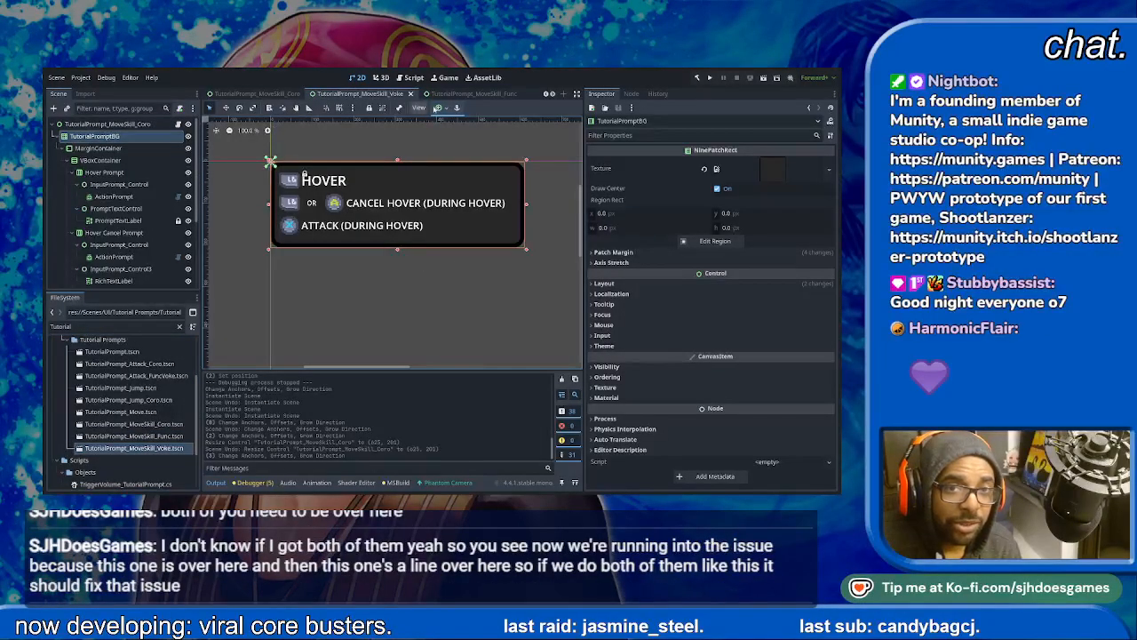
click(137, 125)
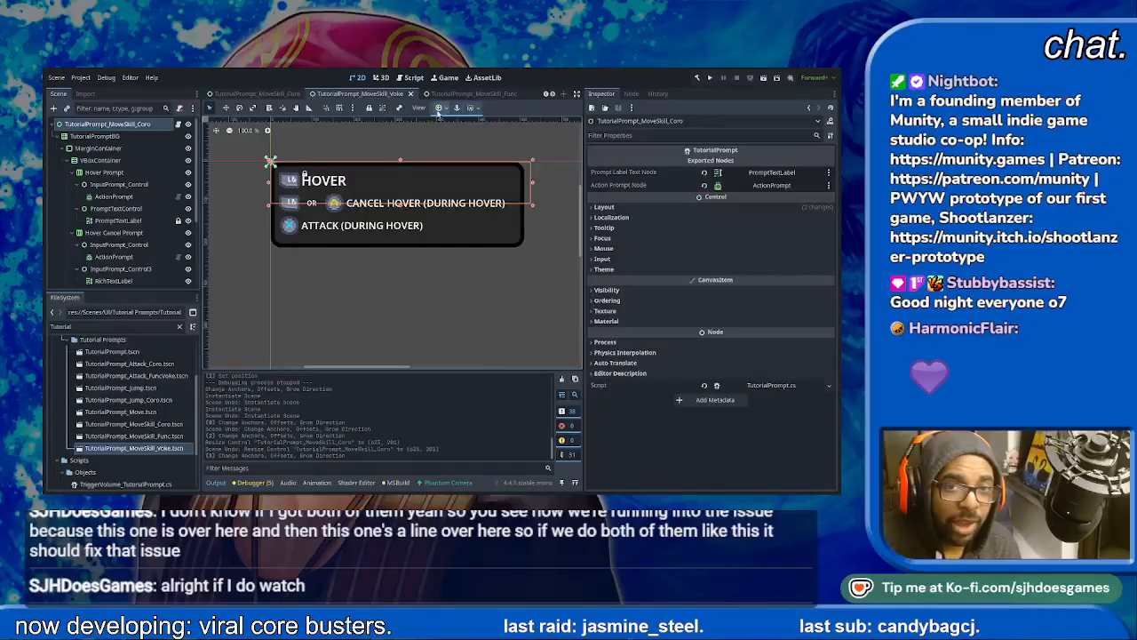
click(475, 143)
scroll(516, 253, down, 8)
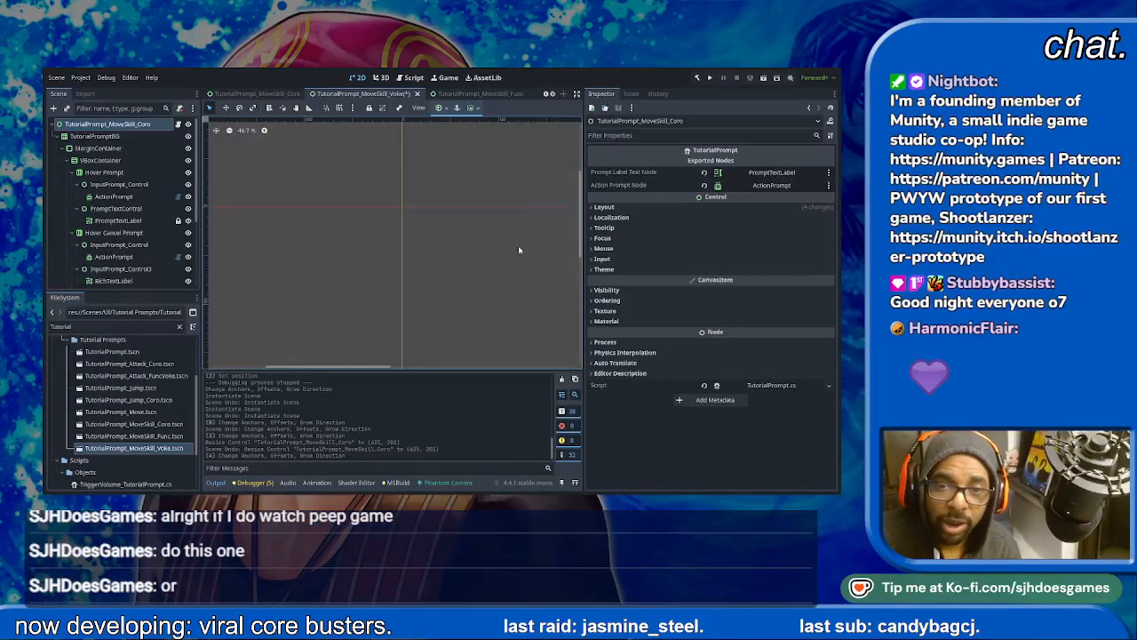
- Set TutorialPromptBG's anchors preset to Top Right in the MoveSkill_Voke scene and save the scene
middle_drag(520, 253, 543, 256)
scroll(416, 252, up, 5)
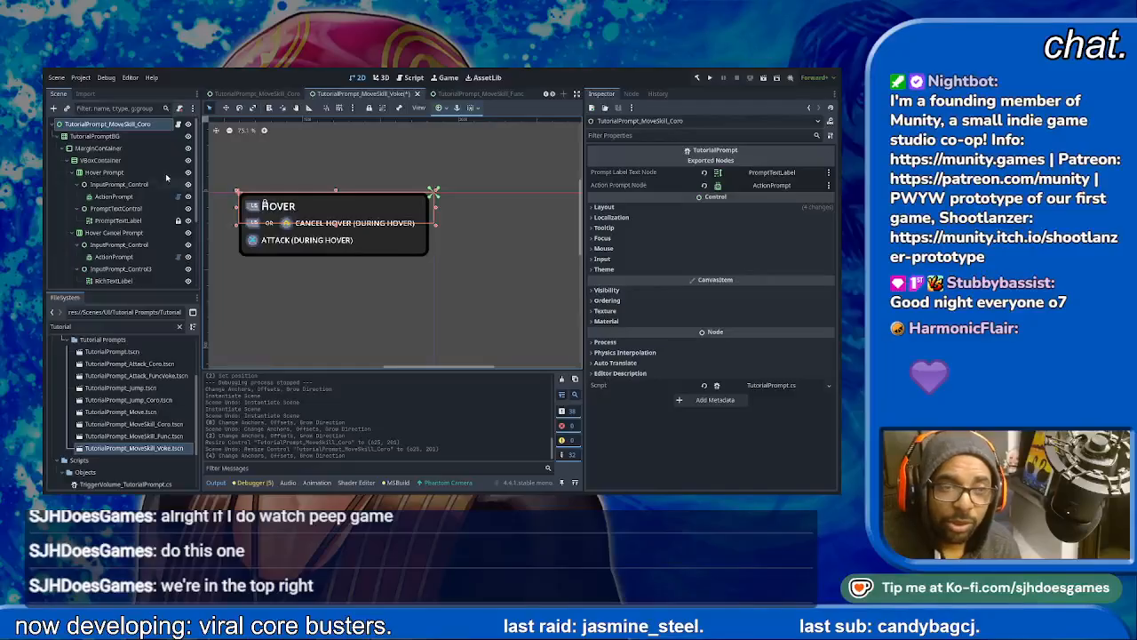
click(95, 136)
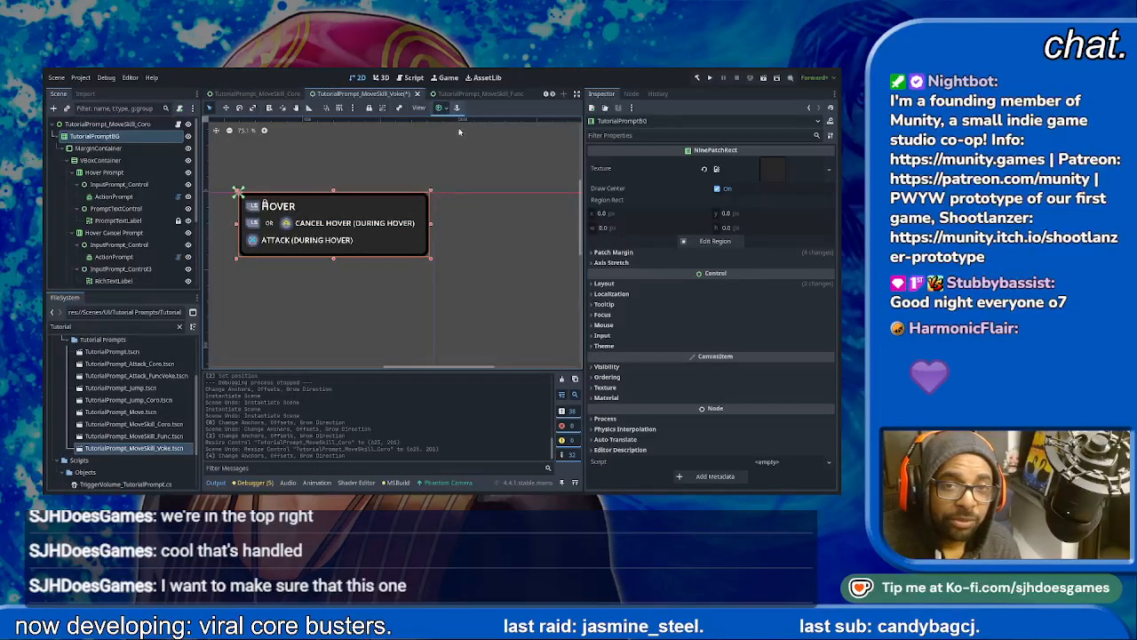
click(475, 143)
click(480, 242)
key(ctrl+s)
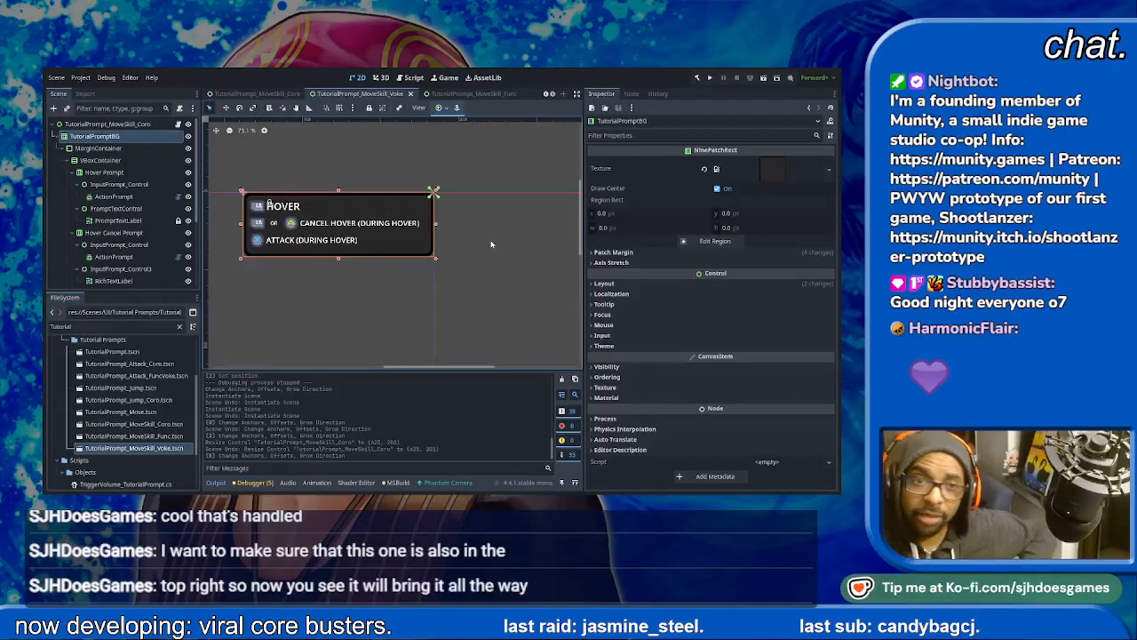
- Go back through the MoveSkill_Func and MoveSkill_Coro scenes, checking the anchors of MoveSkill_Coro's root control and TutorialPromptBG
scroll(120, 222, down, 4)
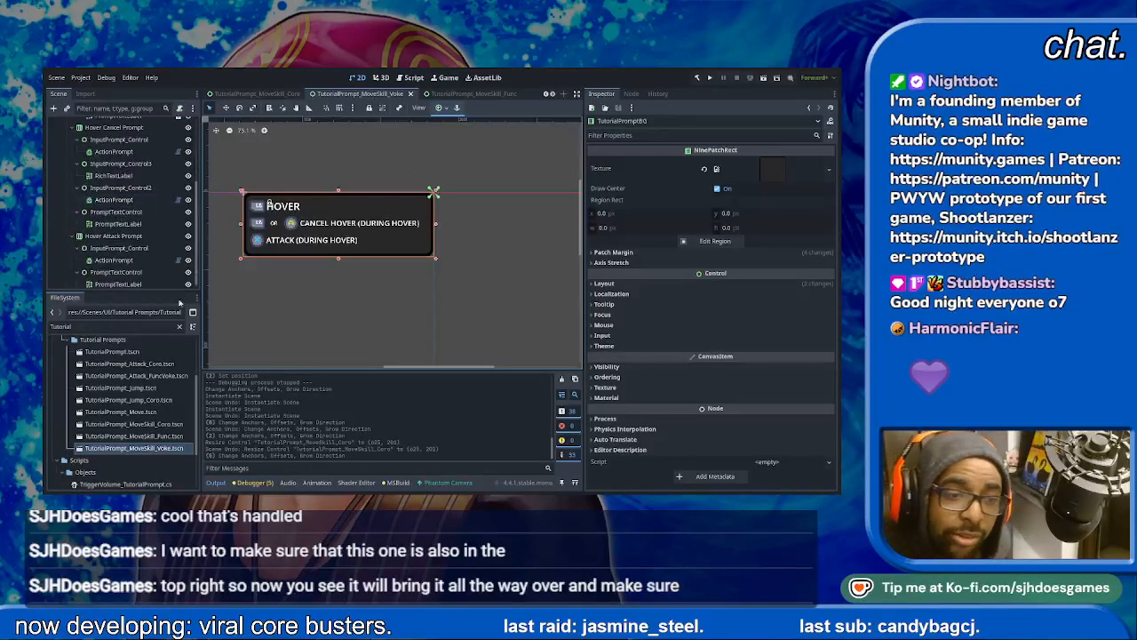
double_click(165, 436)
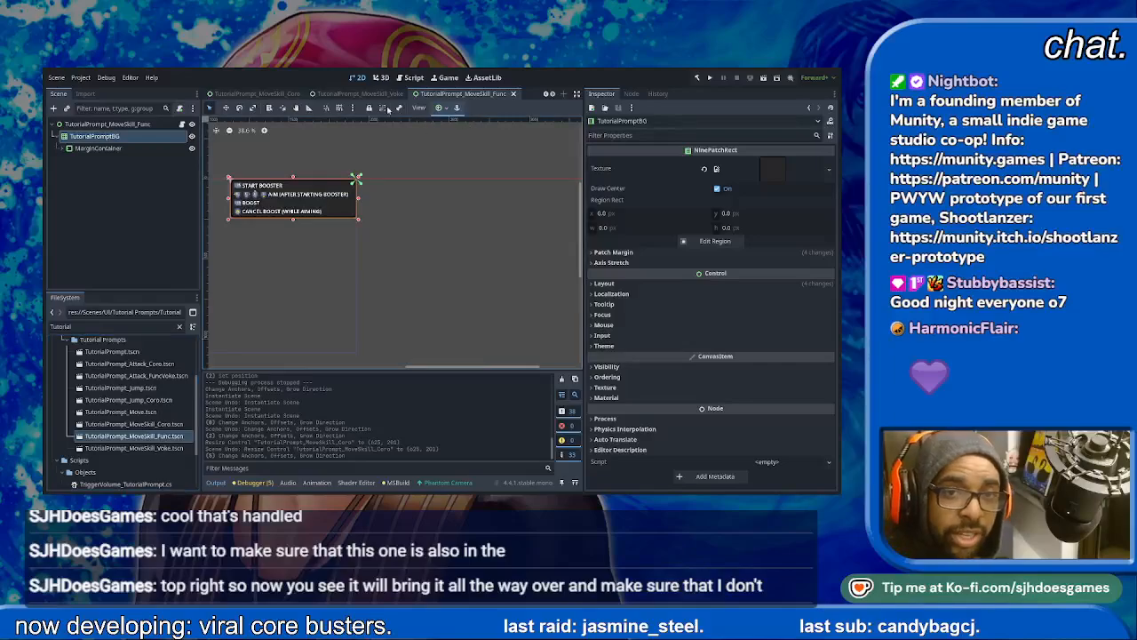
click(355, 94)
click(258, 93)
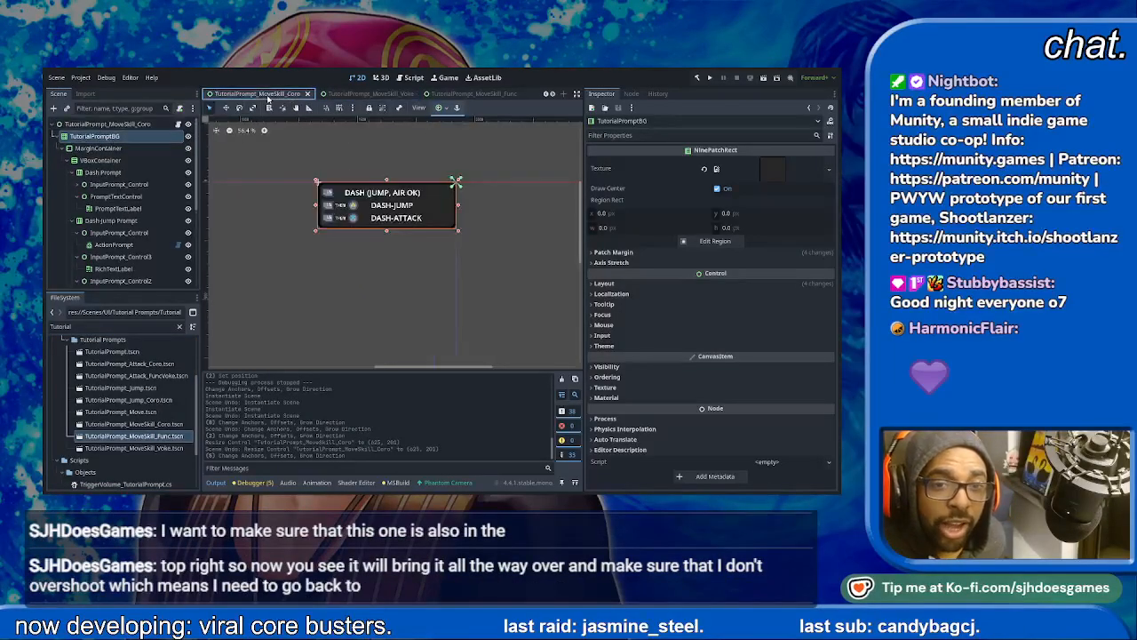
click(110, 125)
click(112, 136)
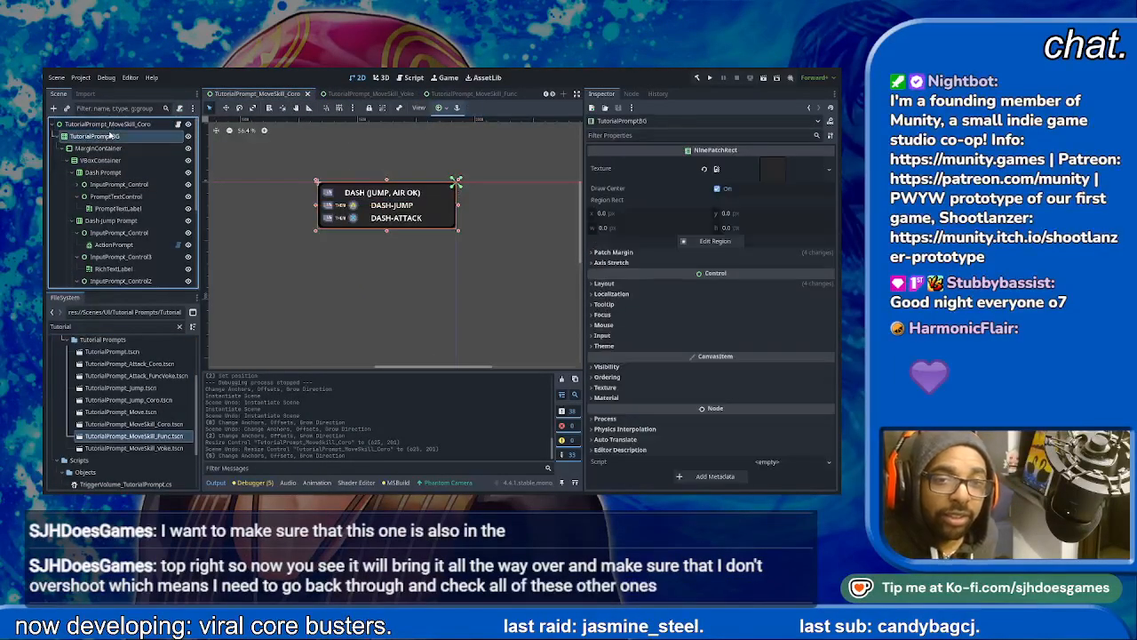
scroll(251, 96, up, 2)
scroll(416, 95, down, 1)
click(399, 94)
- Bring up the TutorialPrompt_Move scene and compare the anchors of its root control, TutorialPromptBG and MarginContainer
scroll(453, 95, up, 3)
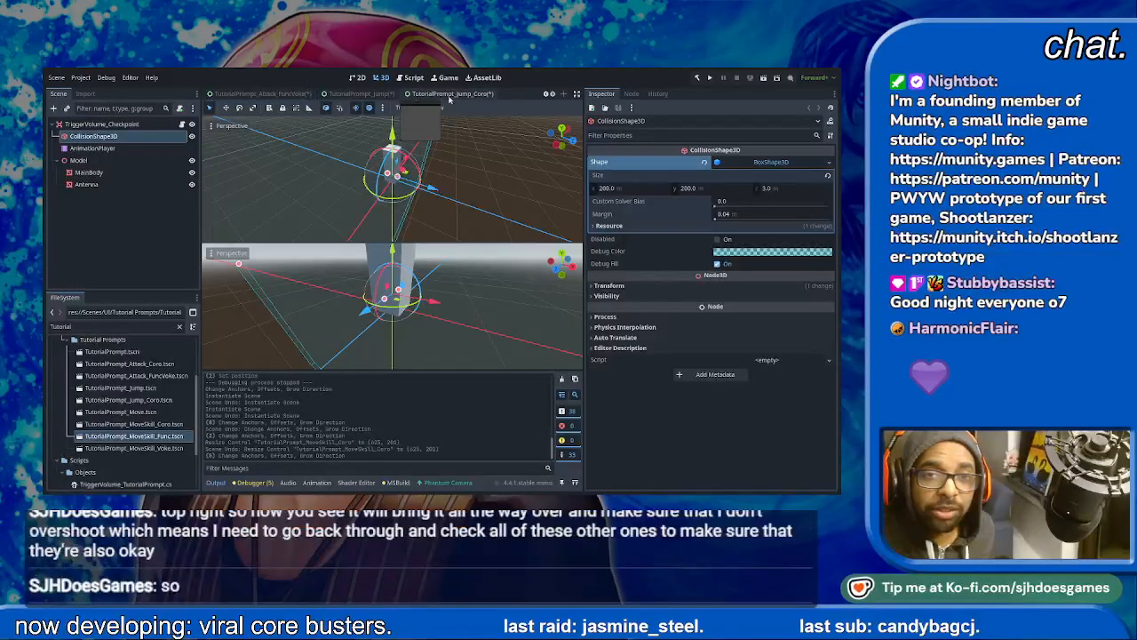
click(434, 94)
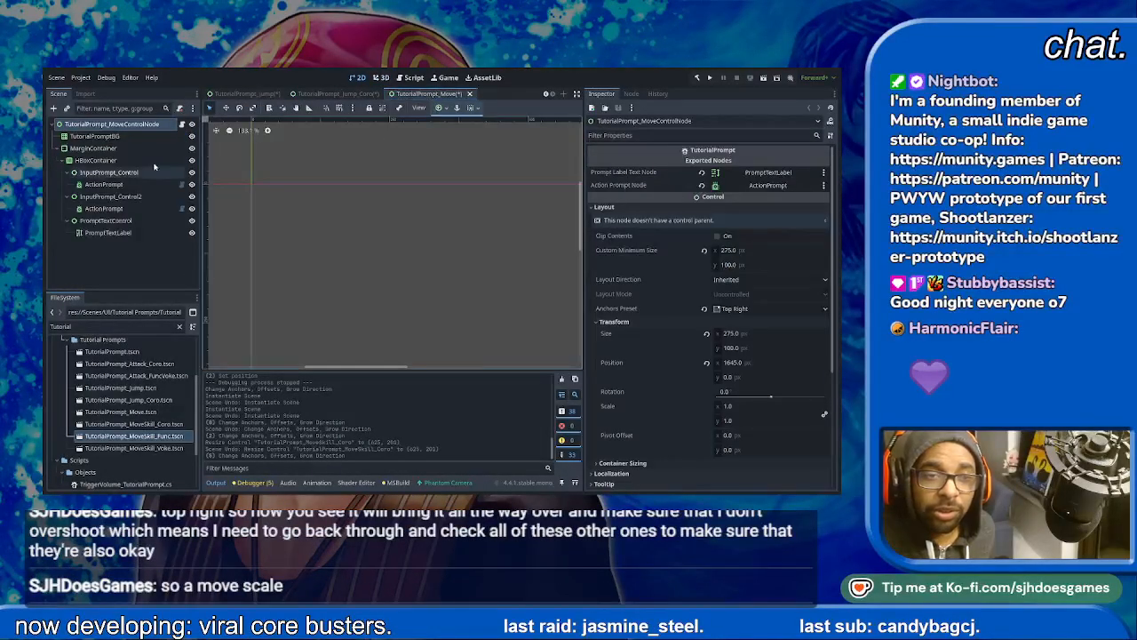
click(94, 136)
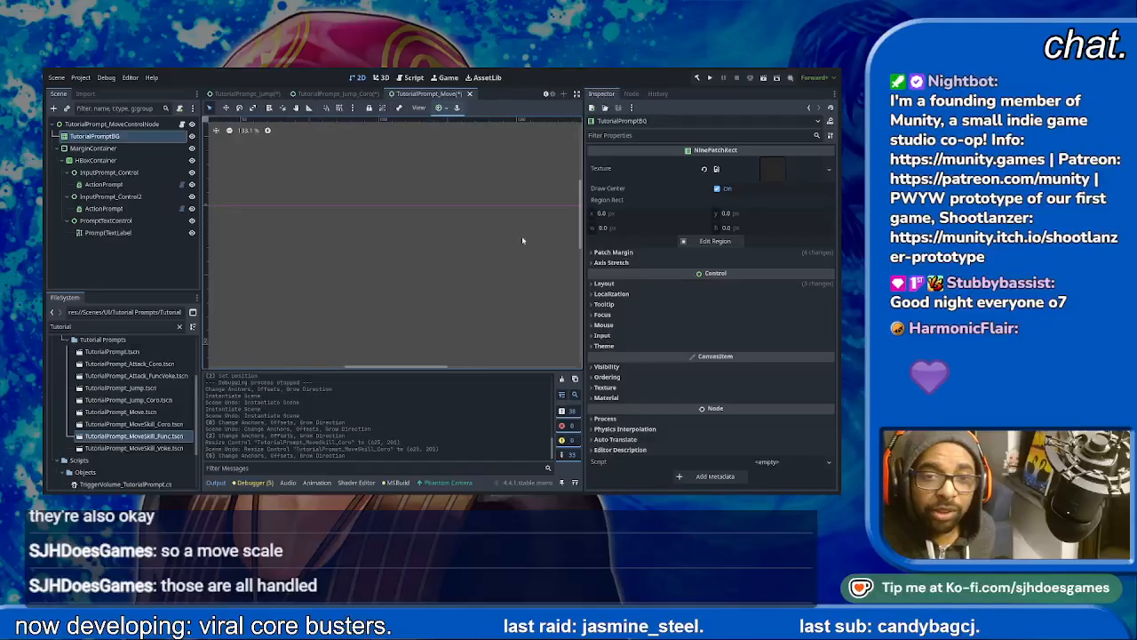
key(f)
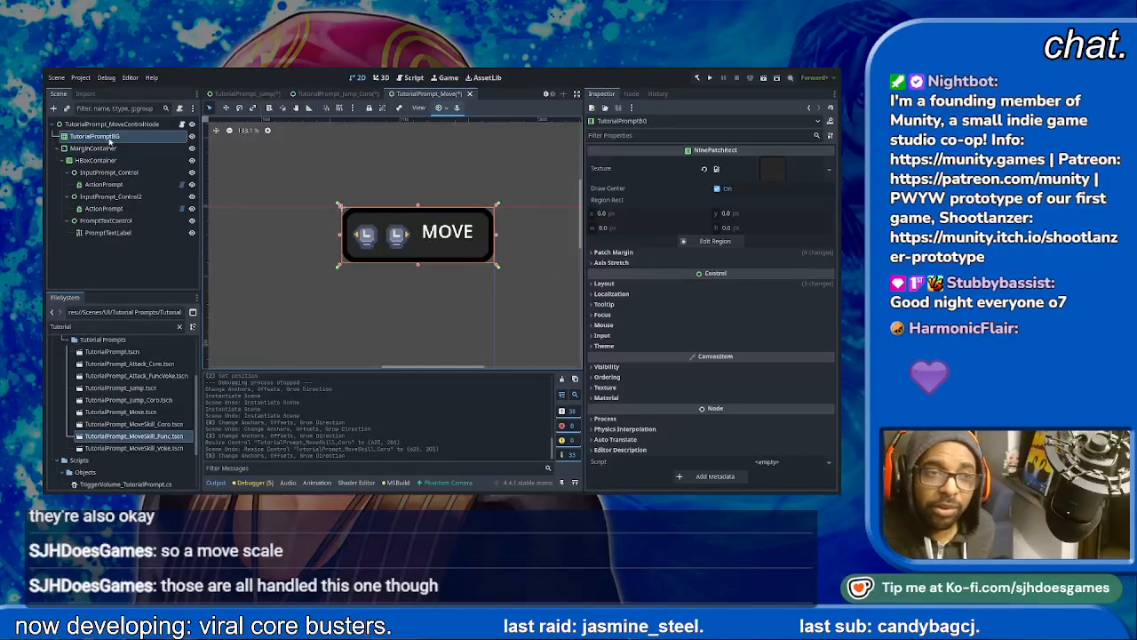
click(102, 125)
click(104, 136)
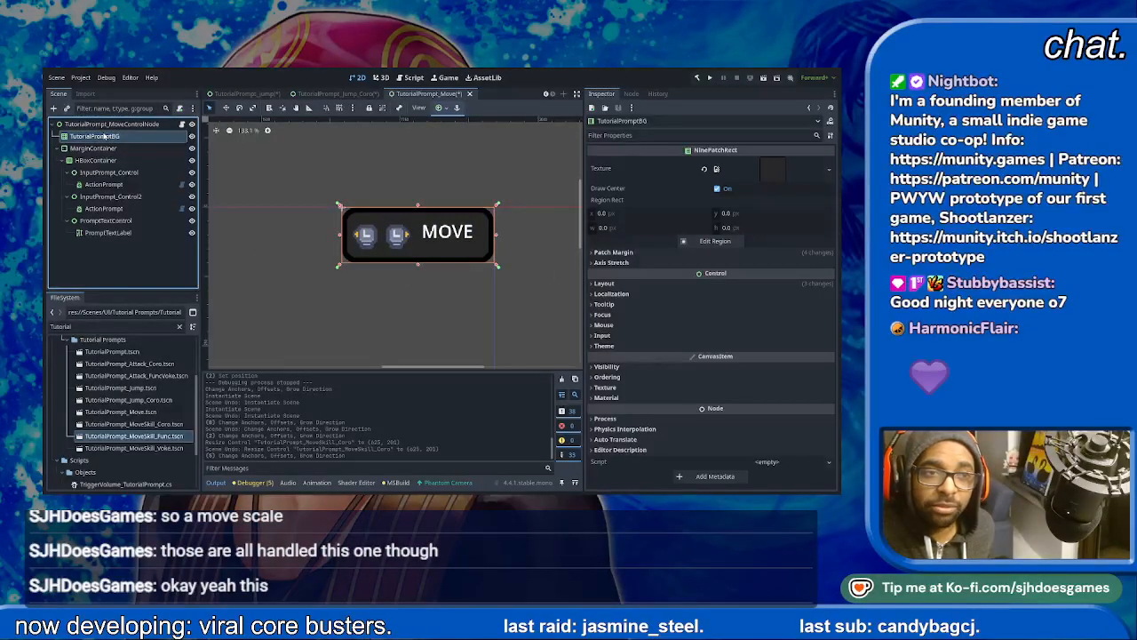
click(104, 150)
click(104, 137)
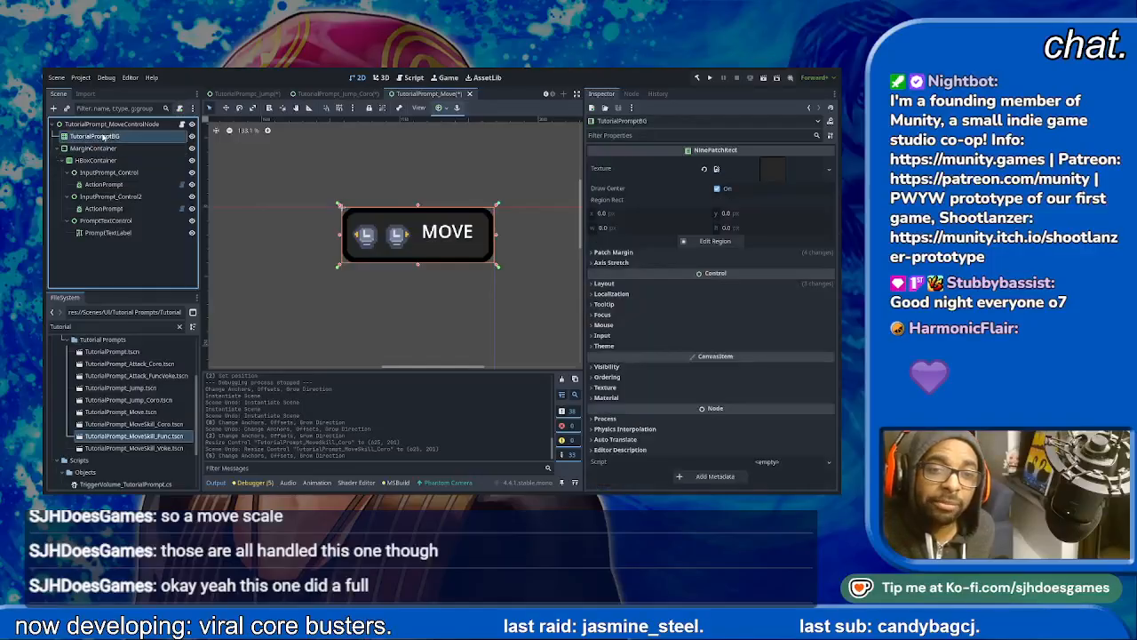
- Check the anchors of the root control and TutorialPromptBG in TutorialPrompt_Jump_Coro, then save and close the scene
click(371, 93)
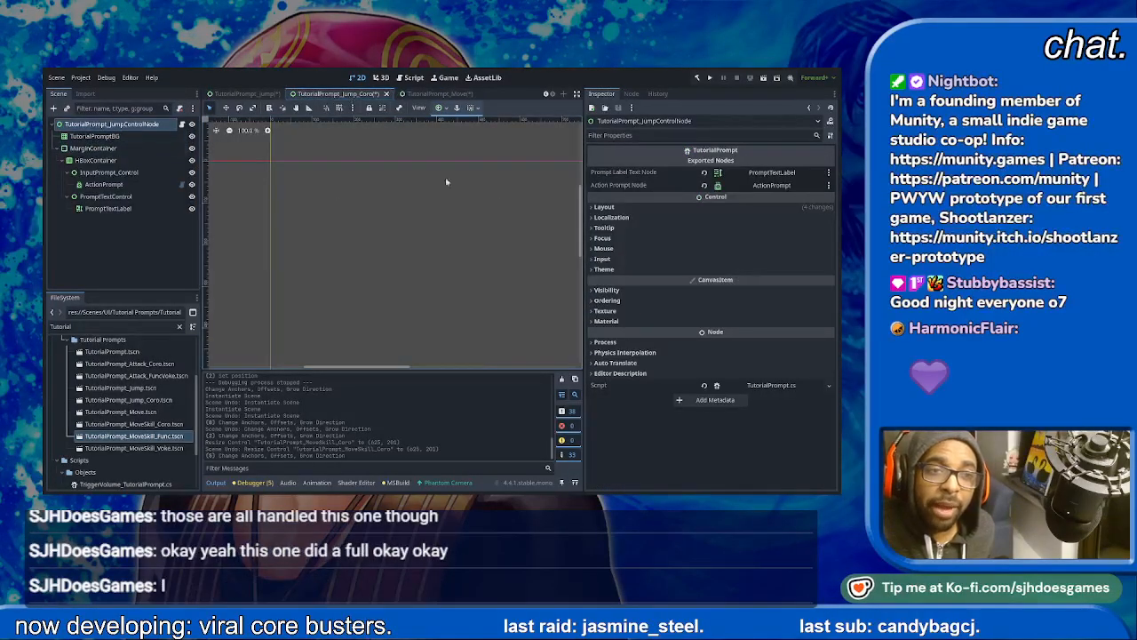
click(104, 137)
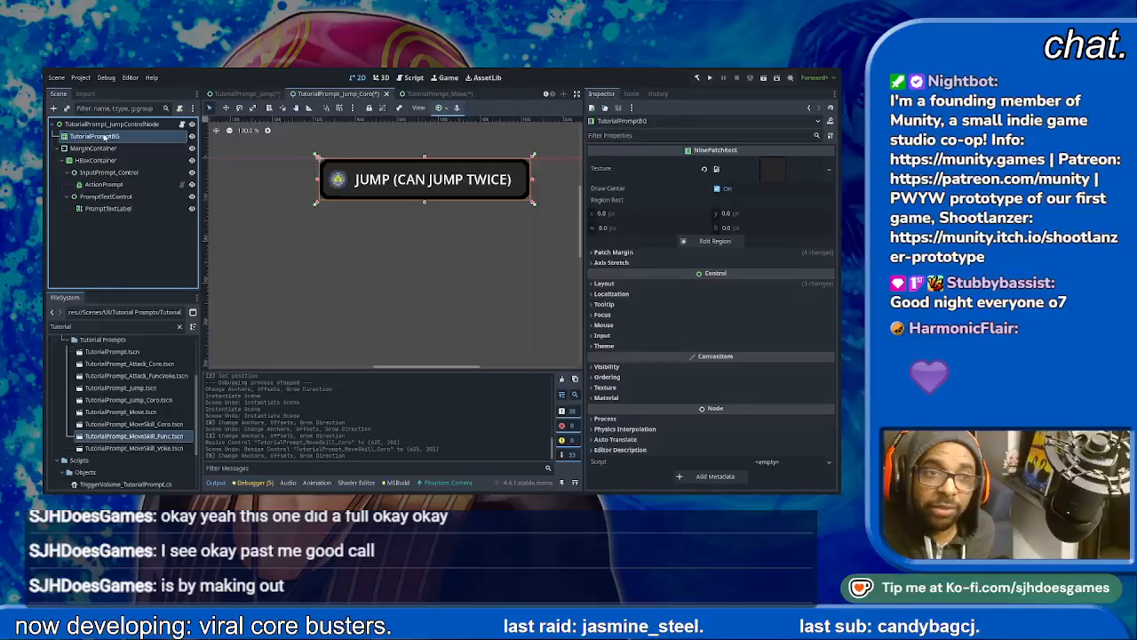
click(109, 125)
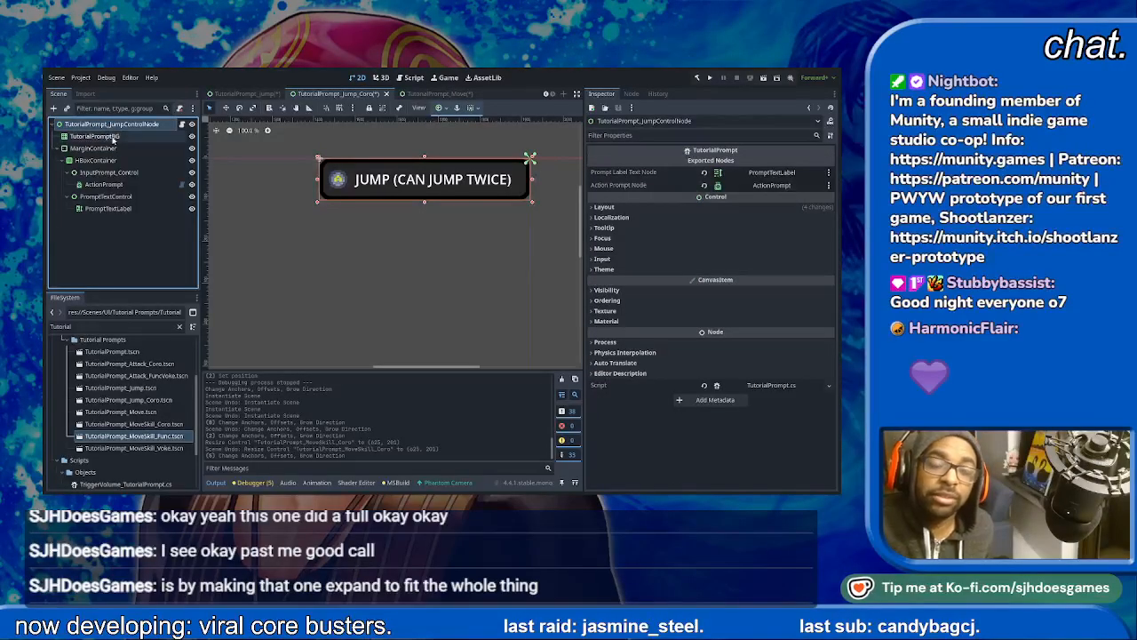
click(104, 136)
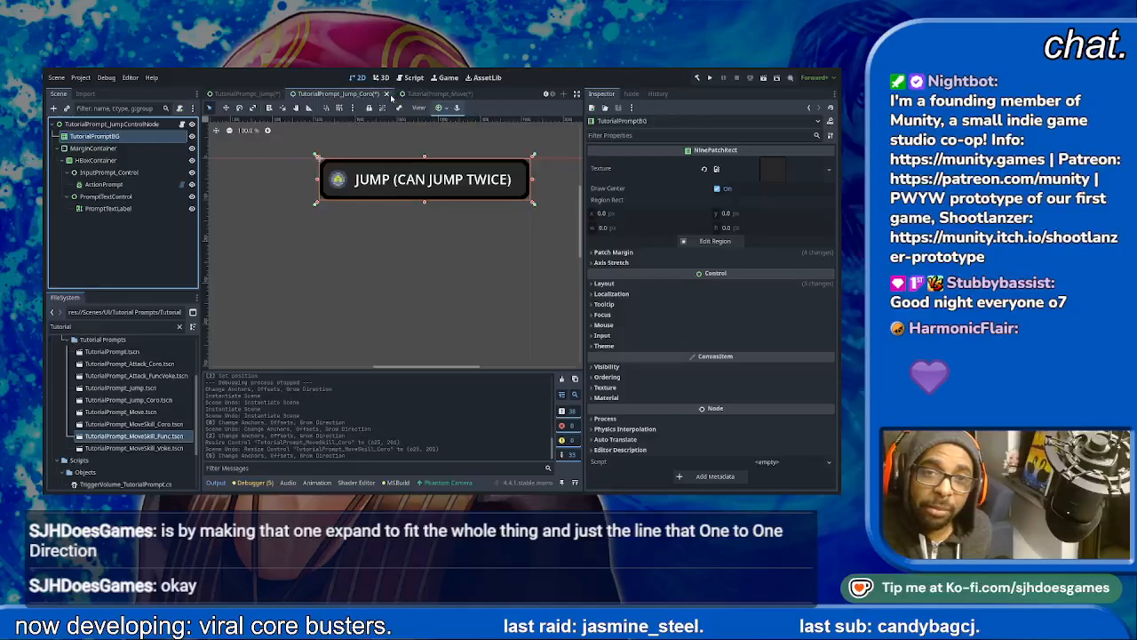
key(ctrl+s)
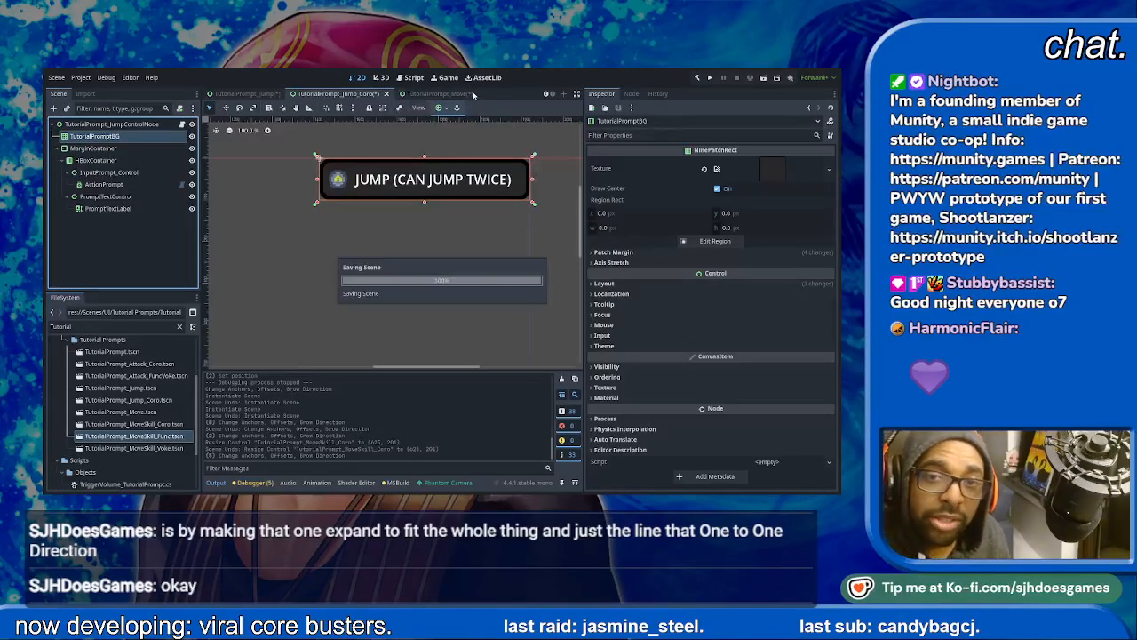
click(379, 93)
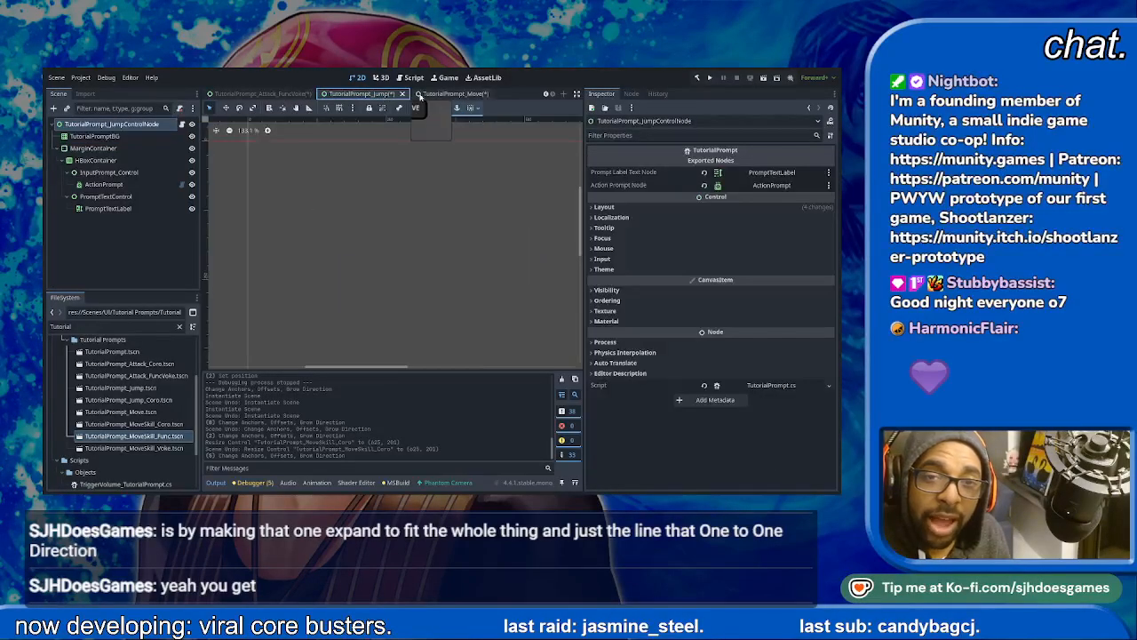
- Inspect the root control and TutorialPromptBG in TutorialPrompt_Jump, then save and close the scene
middle_drag(307, 168, 222, 165)
mouse_move(441, 186)
middle_down()
mouse_move(215, 167)
mouse_move(295, 176)
mouse_move(230, 216)
middle_up()
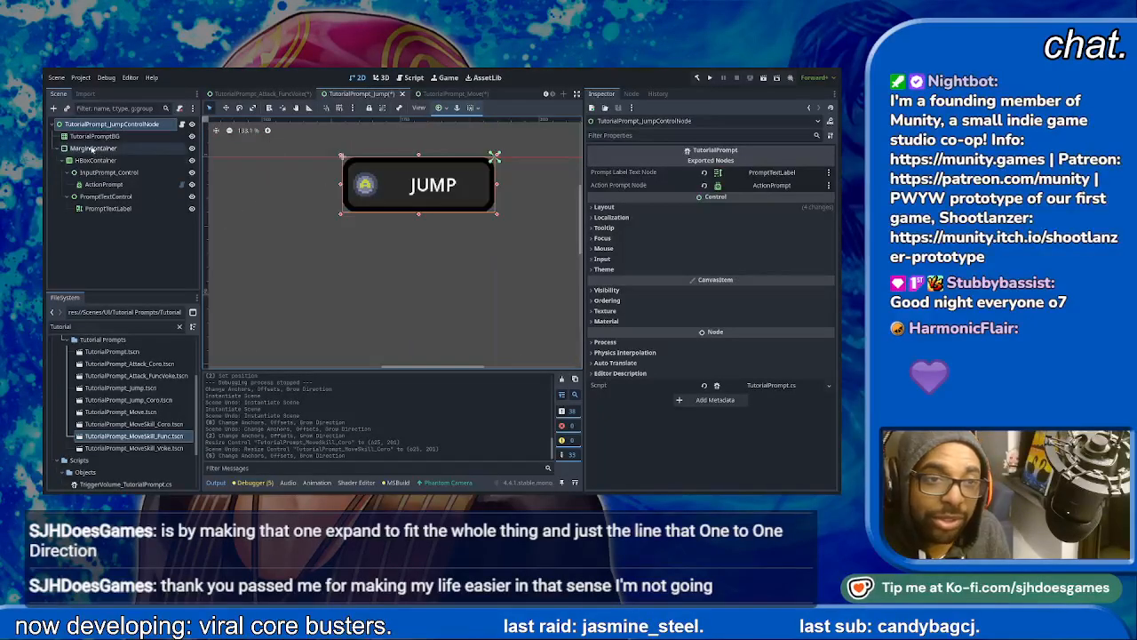
click(124, 133)
key(ctrl+s)
click(402, 93)
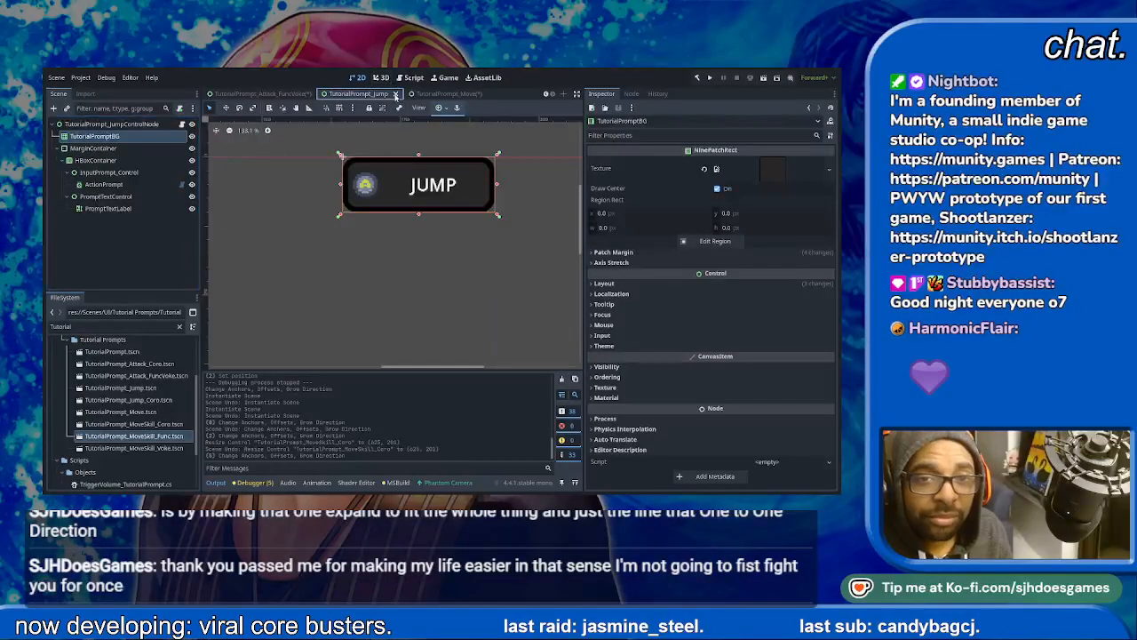
- Check TutorialPromptBG in the TutorialPrompt_Attack_FuncVoke scene, then save and close the scene
click(139, 139)
key(ctrl+s)
click(415, 93)
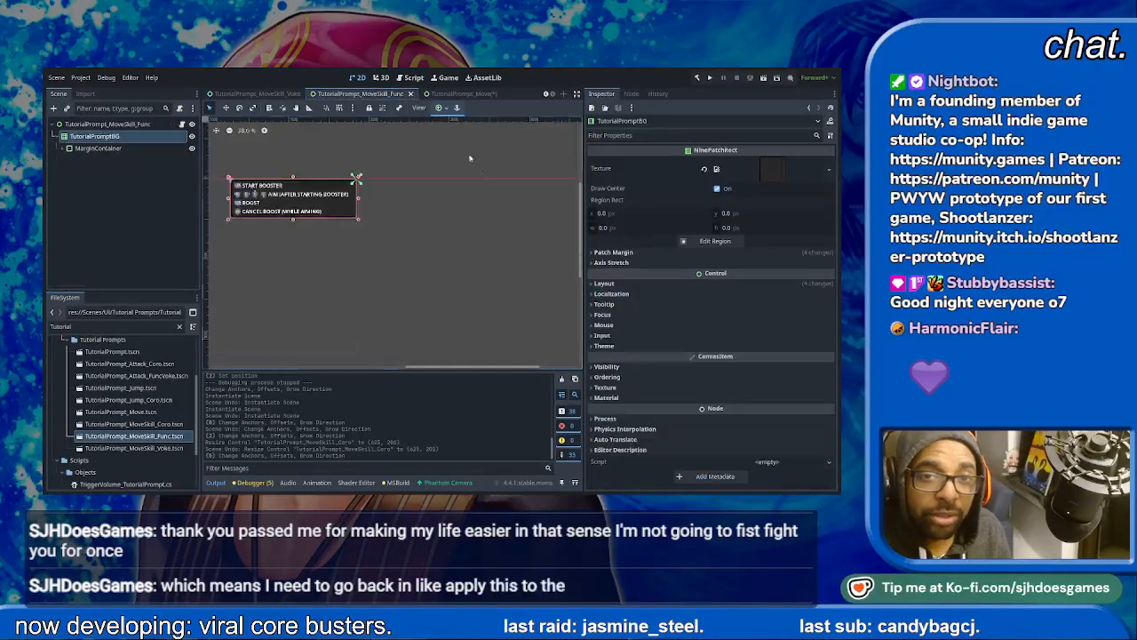
- Set TutorialPromptBG's anchors preset to Full Rect in the MoveSkill_Func scene so it fills its root control
click(335, 201)
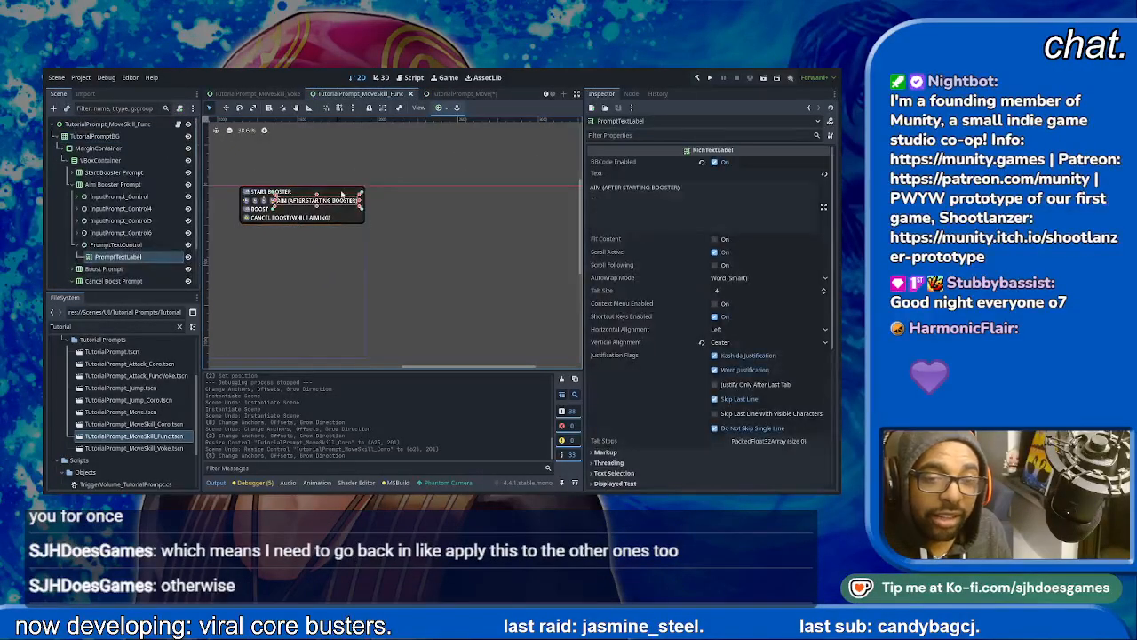
click(330, 191)
click(124, 128)
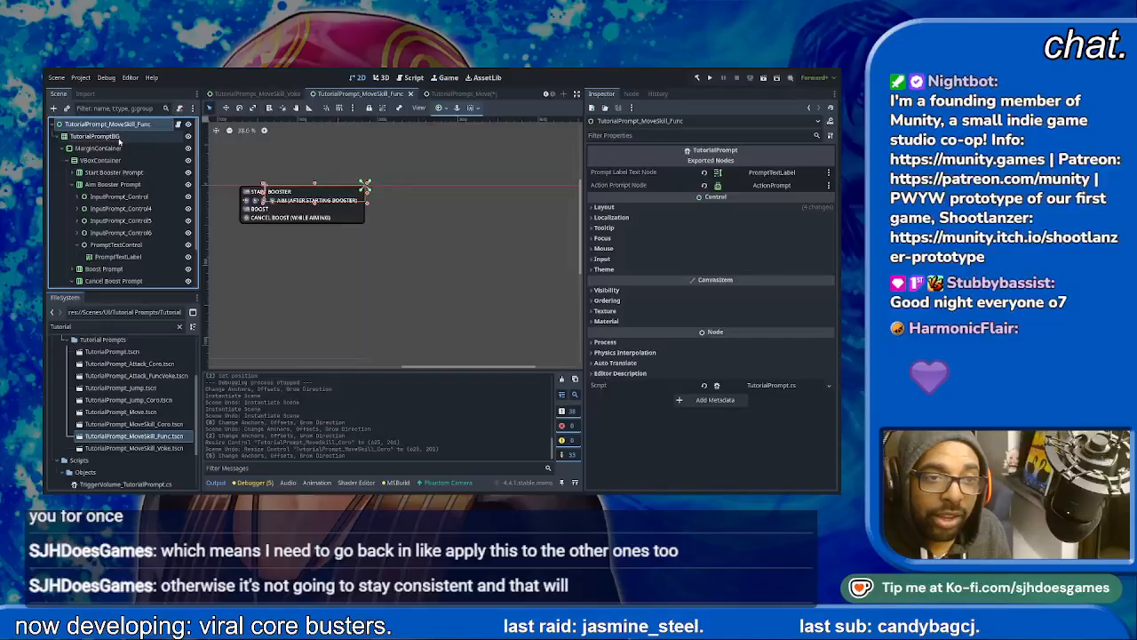
middle_drag(283, 210, 376, 184)
click(119, 138)
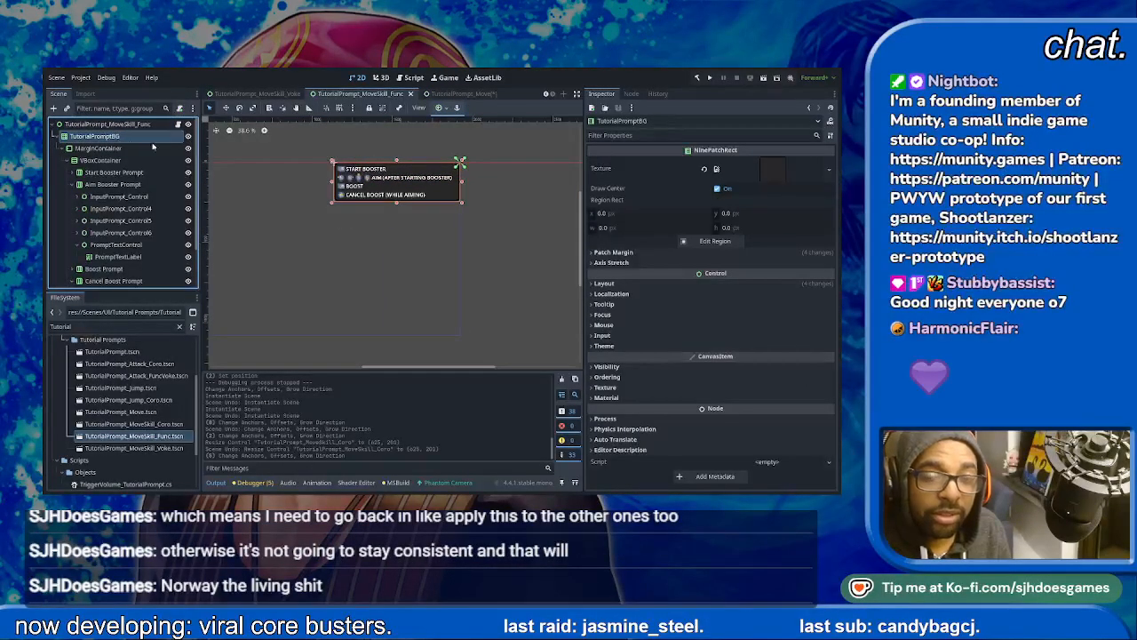
click(489, 185)
click(420, 244)
- Resize the MoveSkill_Func root control to about 780 by 261 px around its four prompt lines, then save and close the scene
click(110, 127)
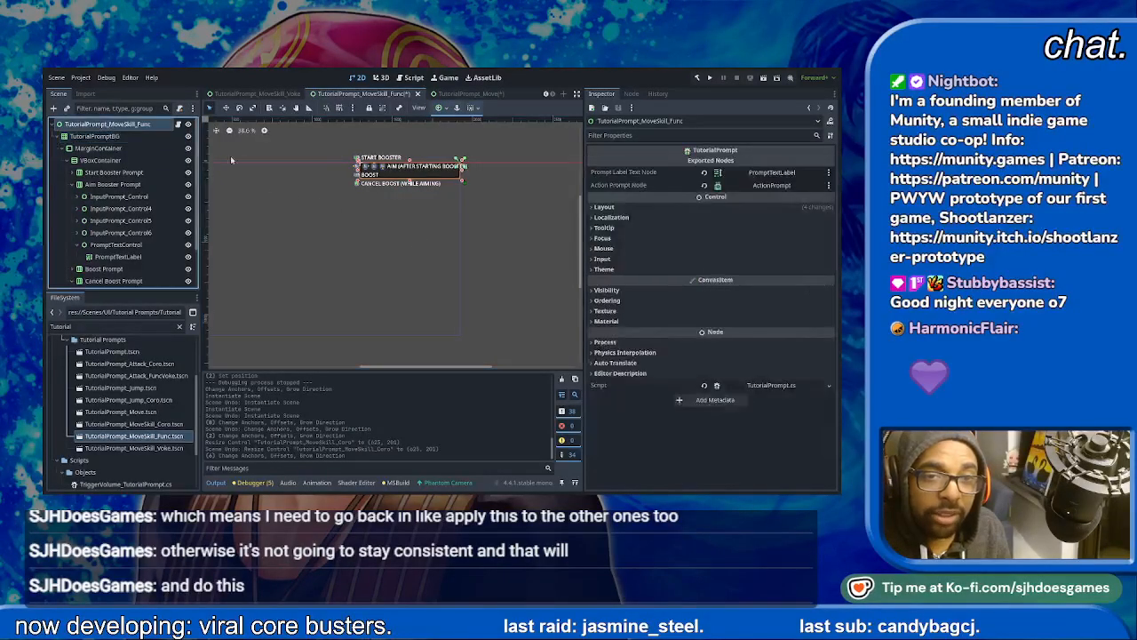
drag(463, 159, 460, 163)
mouse_move(327, 209)
mouse_down()
mouse_move(345, 207)
mouse_move(330, 206)
mouse_up()
click(382, 198)
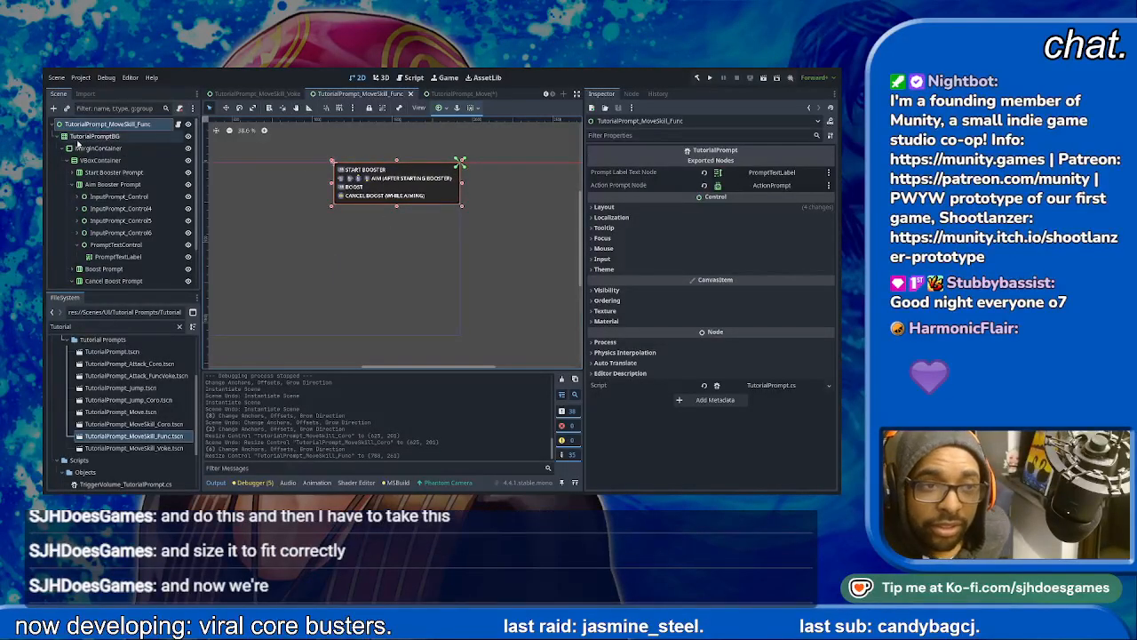
click(411, 93)
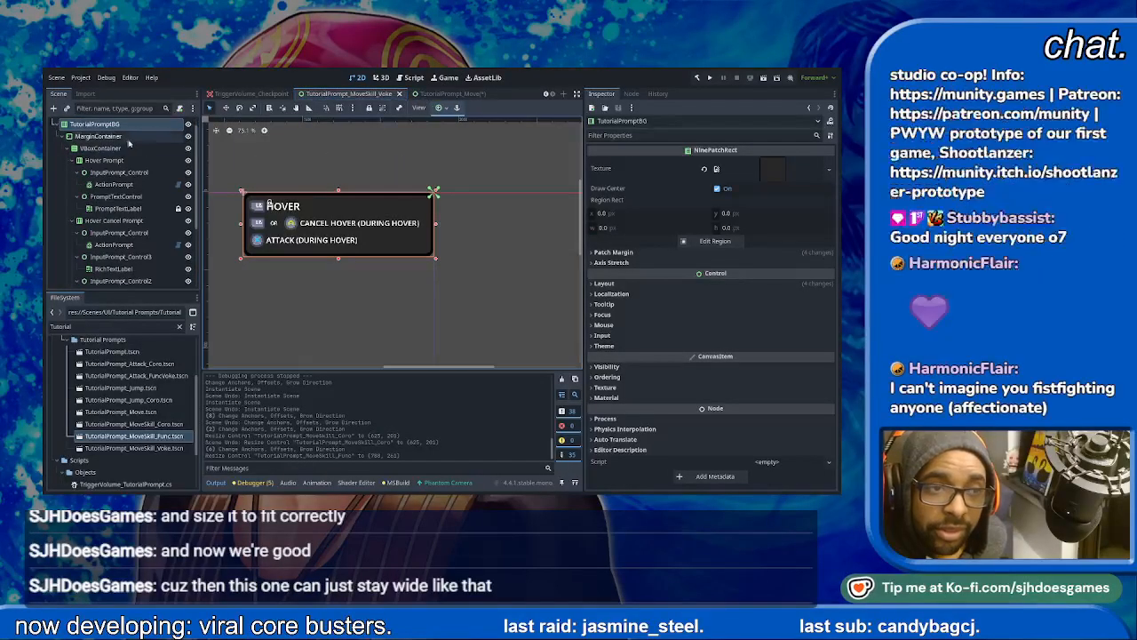
- Set TutorialPromptBG's anchors preset to Full Rect in the MoveSkill_Voke scene
click(126, 138)
click(122, 129)
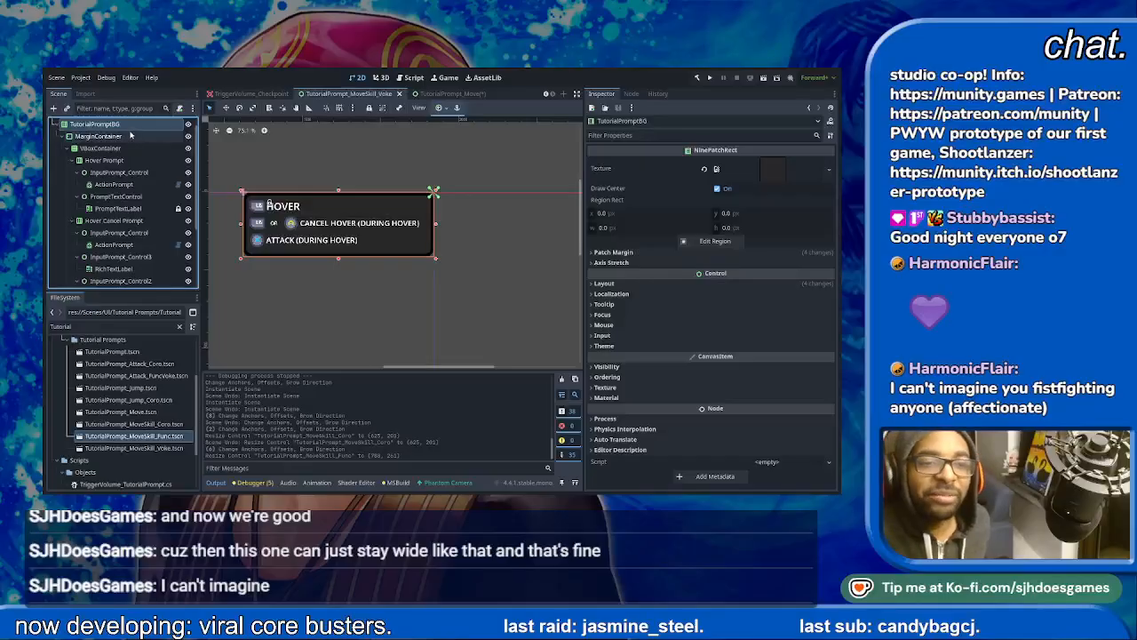
scroll(131, 133, up, 1)
click(446, 110)
click(485, 181)
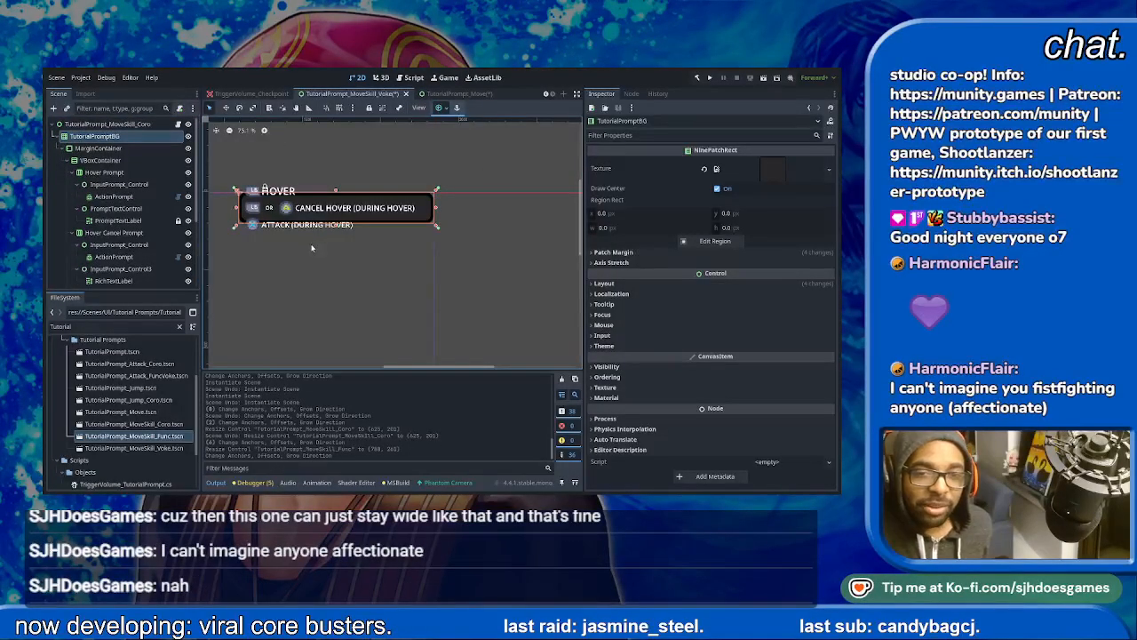
- Extend the MoveSkill_Voke root control downward until its background encloses all three prompt lines, then save and close the scene
click(107, 124)
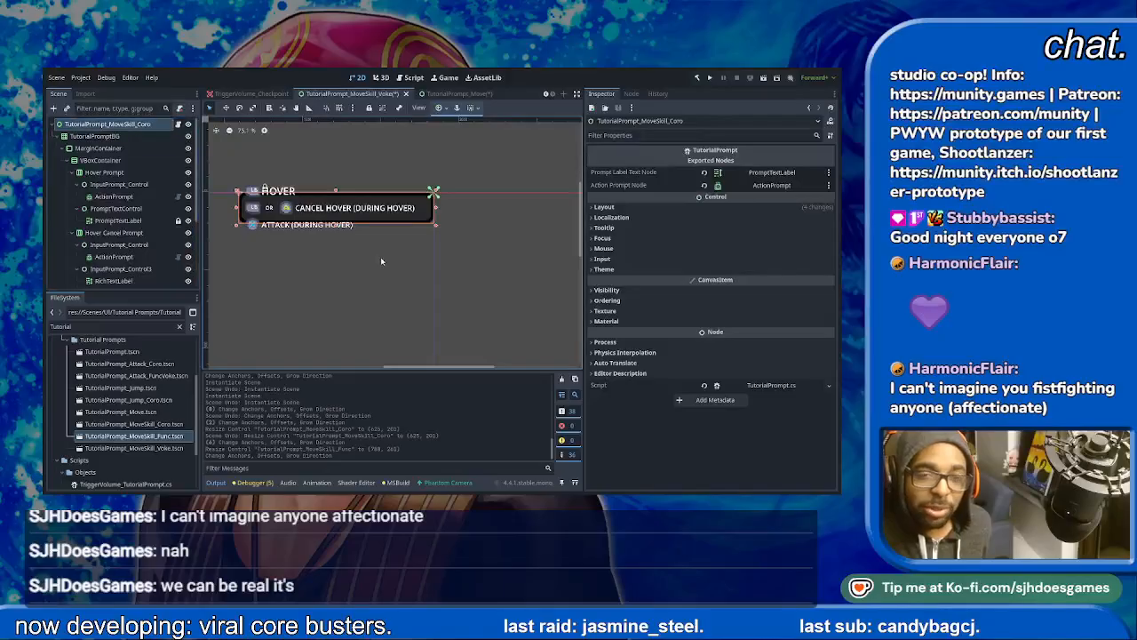
drag(336, 225, 336, 258)
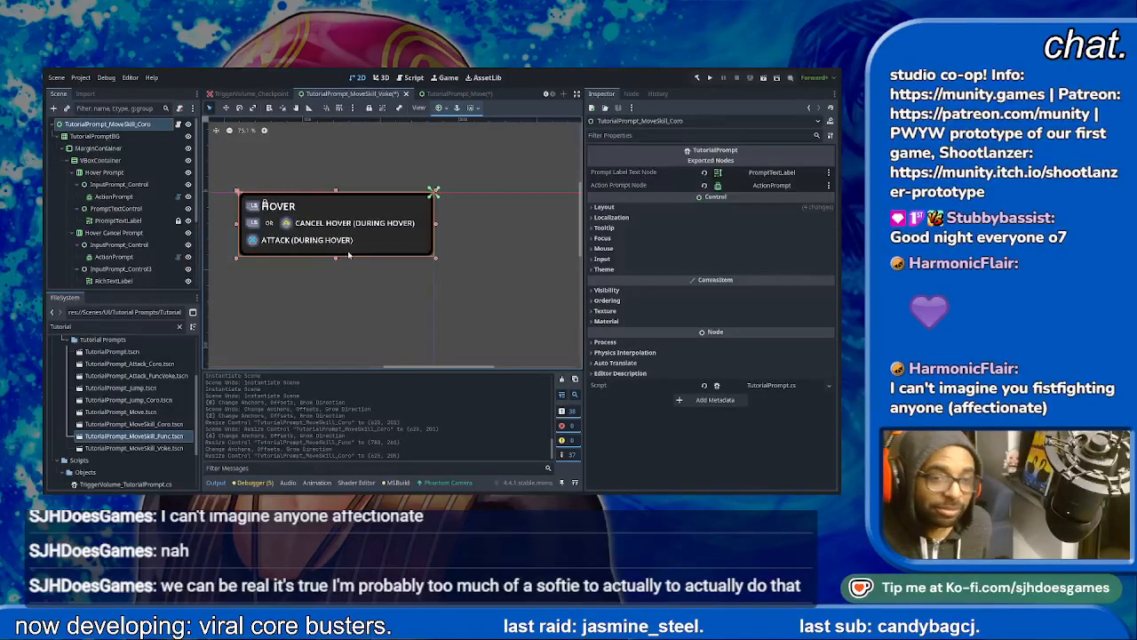
key(ctrl+s)
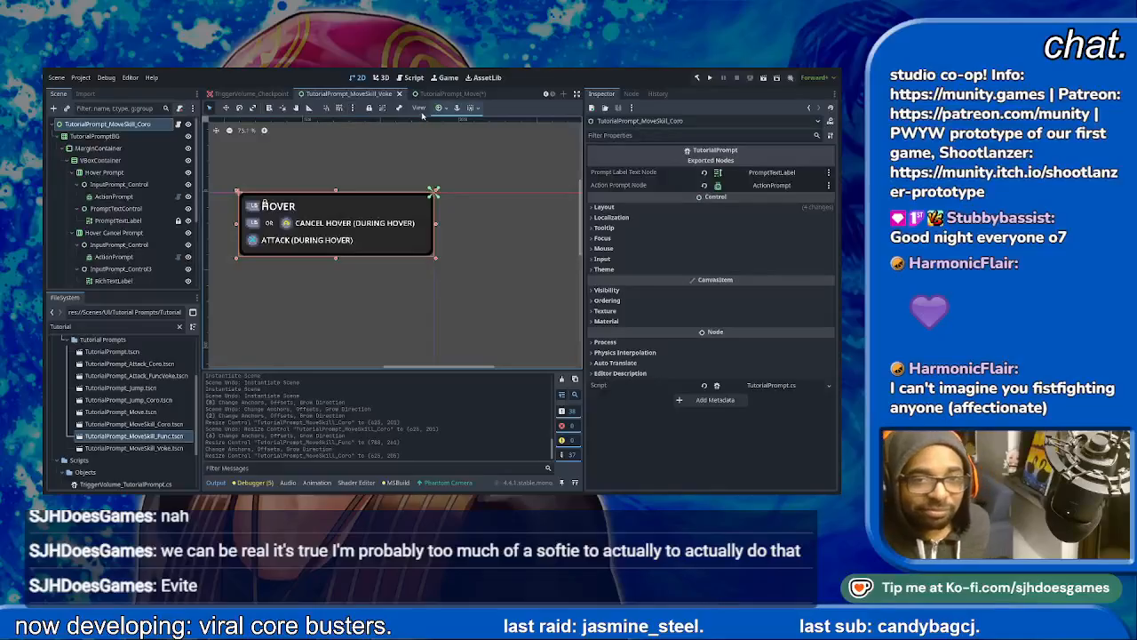
click(399, 93)
- Return to the TutorialPrompt_Move scene and save it
click(442, 94)
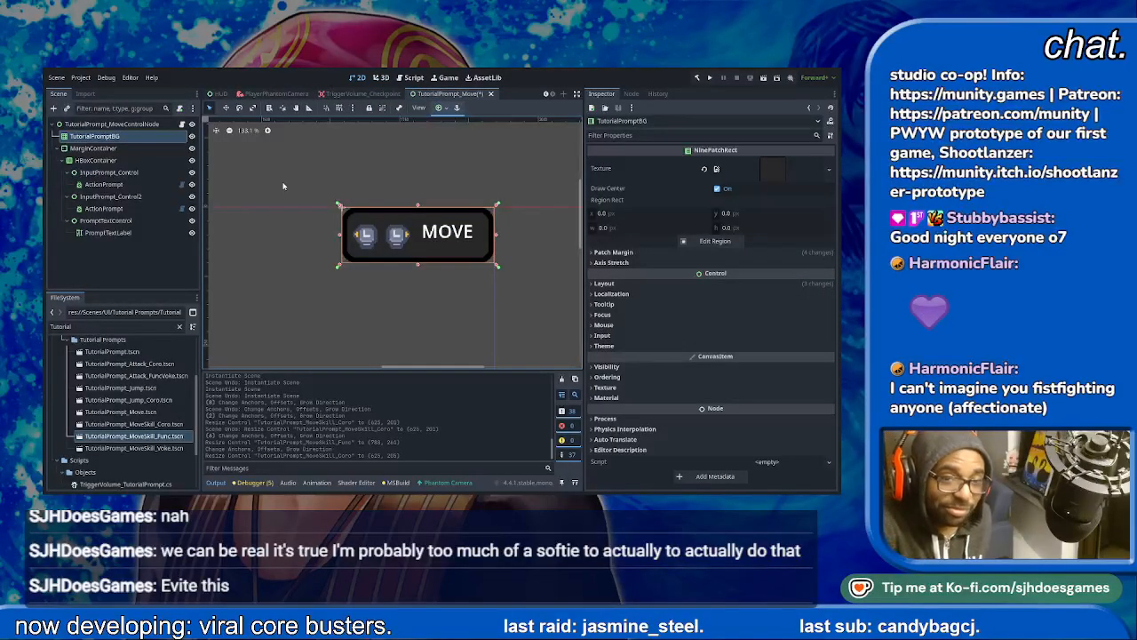
key(ctrl+s)
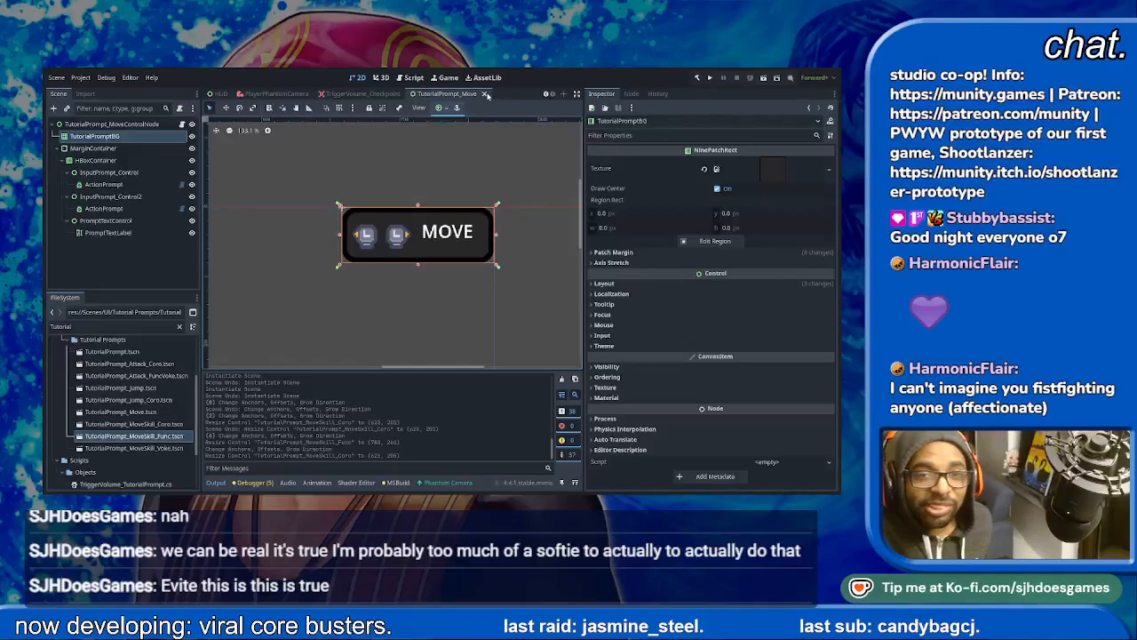
- Close the TutorialPrompt_Move scene and run the TestLevel scene
click(484, 93)
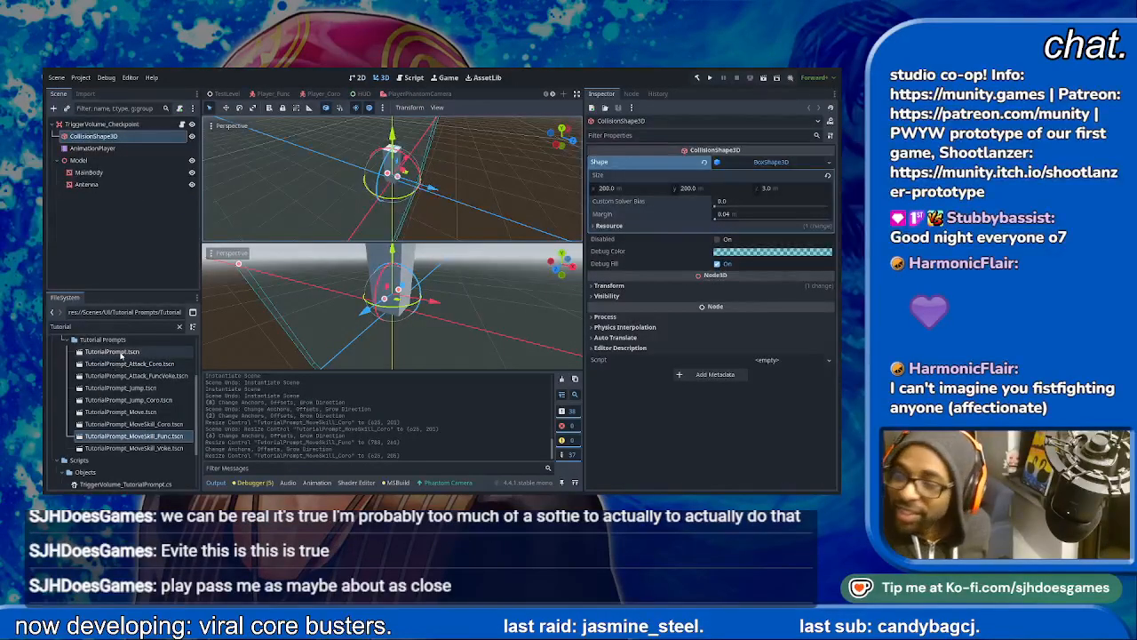
click(227, 93)
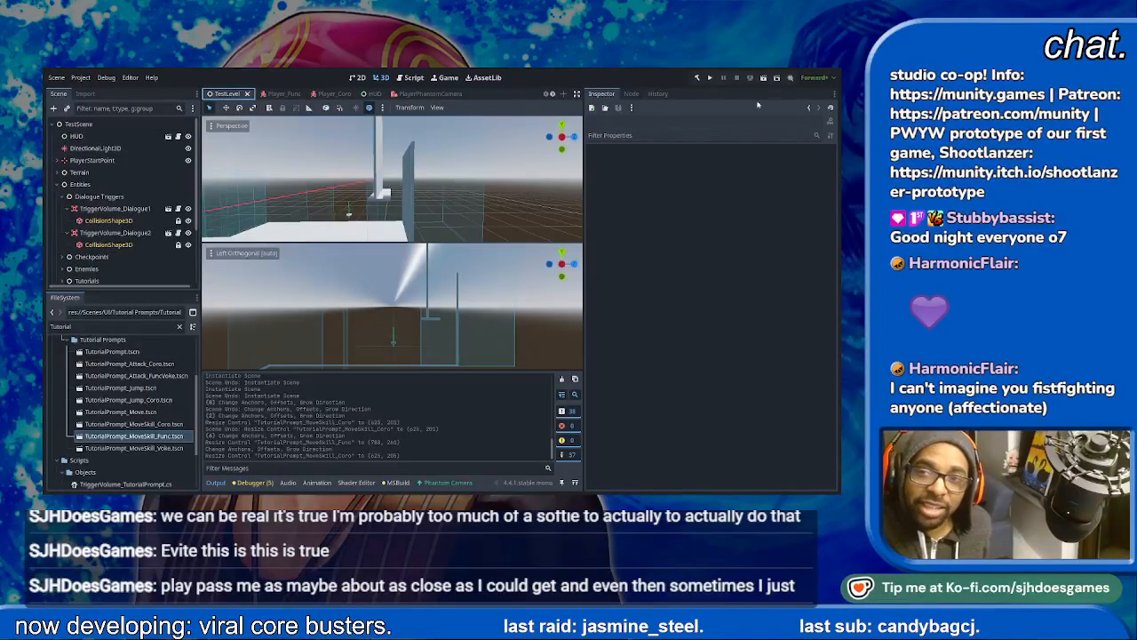
click(764, 79)
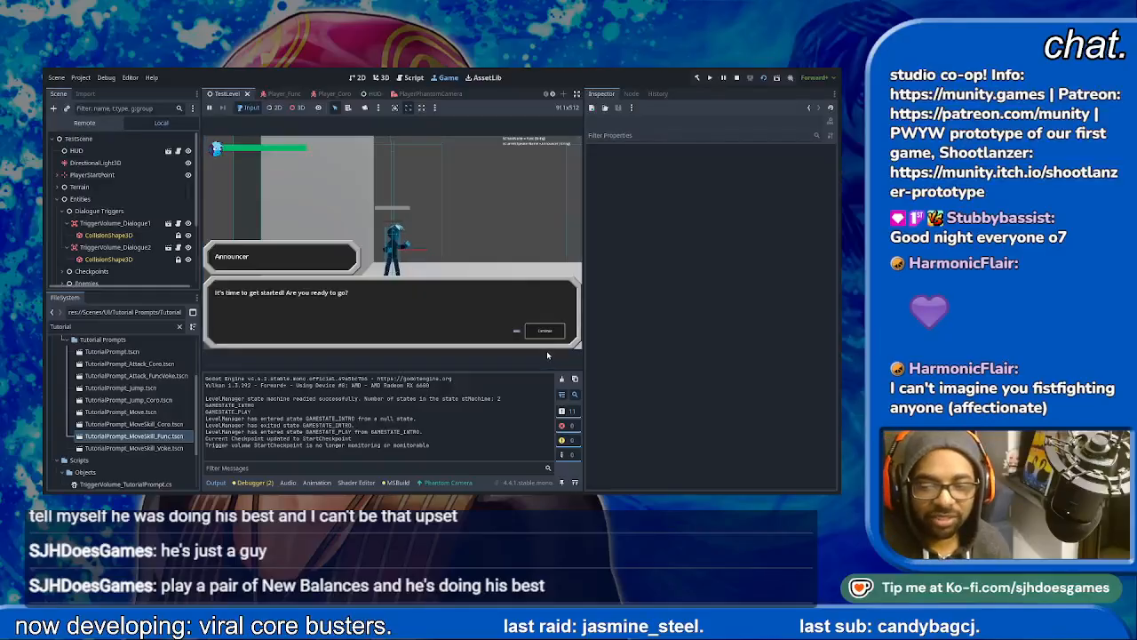
- Advance the opening dialogue, move the character to the jump trigger to check its prompt, and stop the game
key(space)
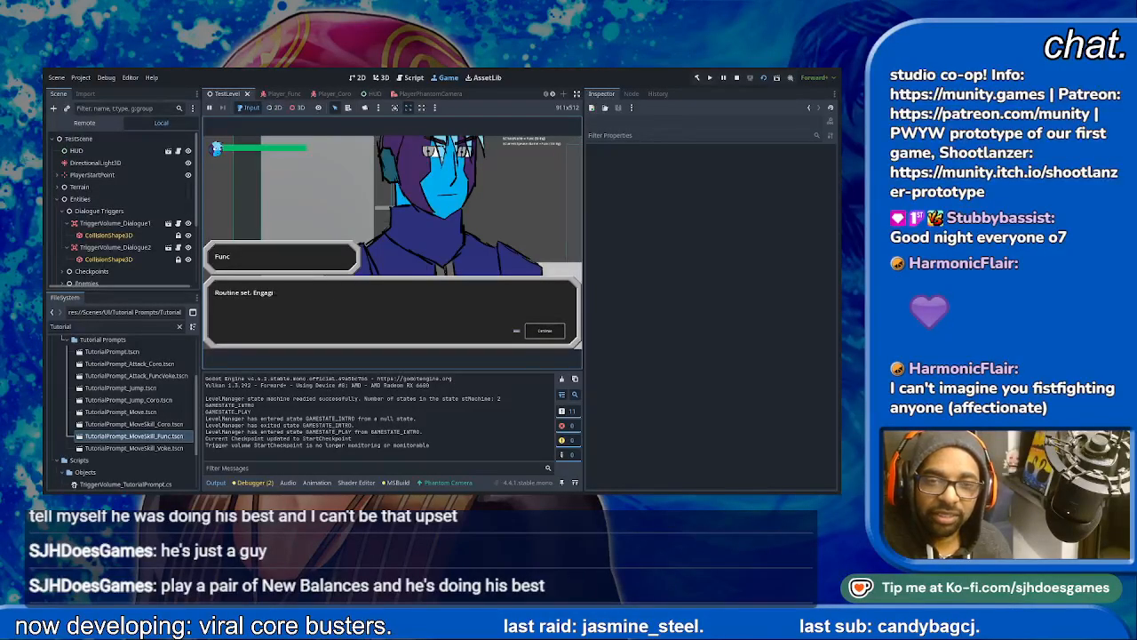
key(space)
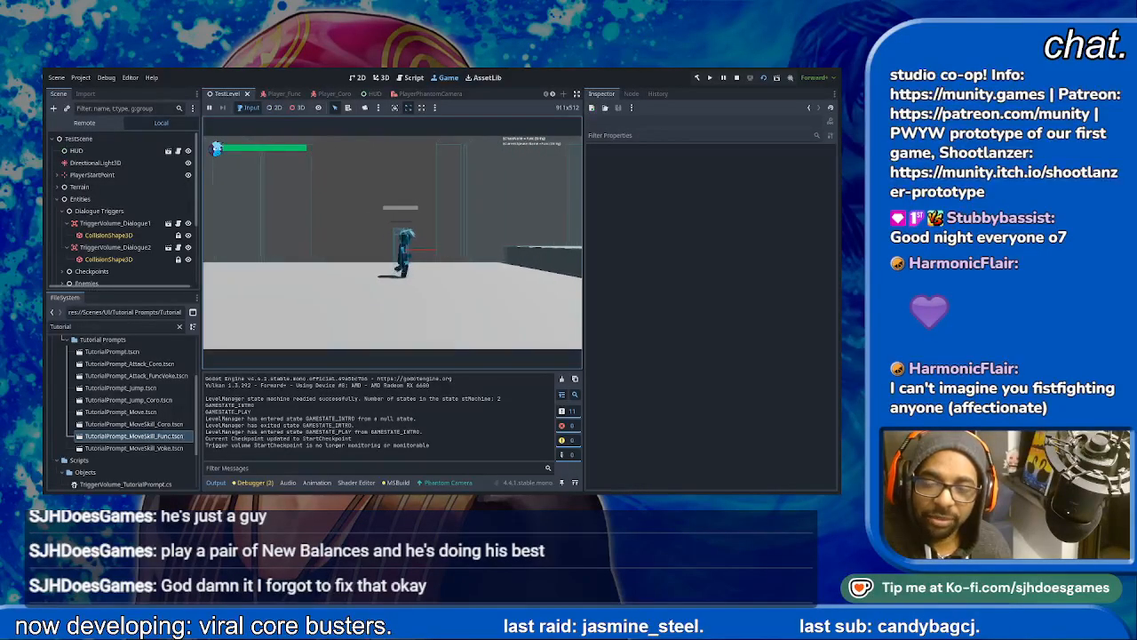
key(d)
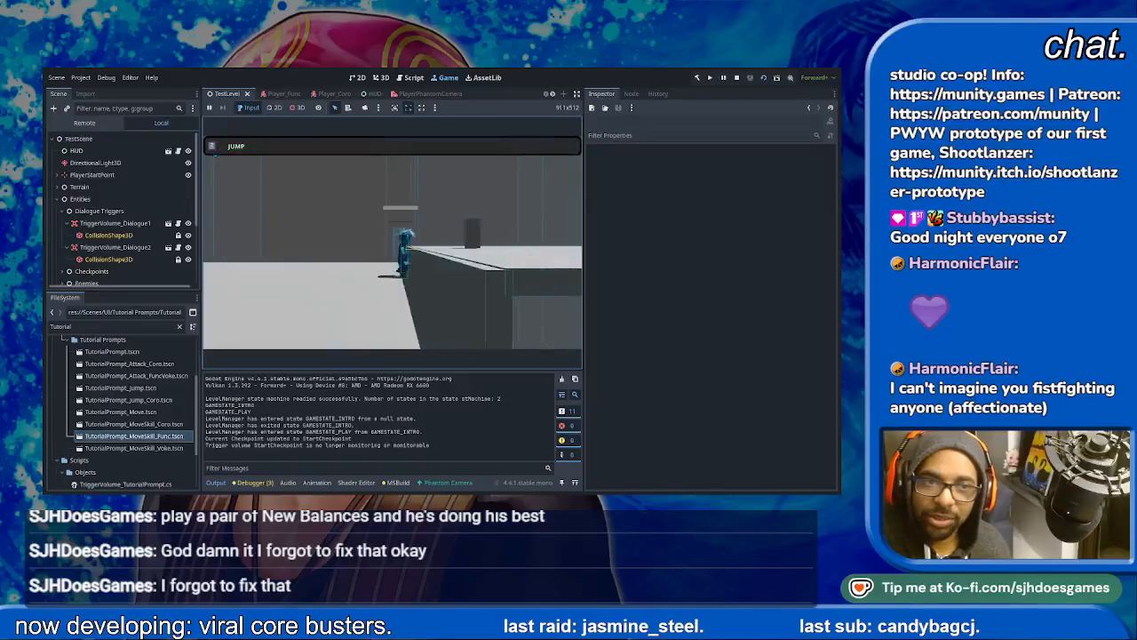
click(737, 77)
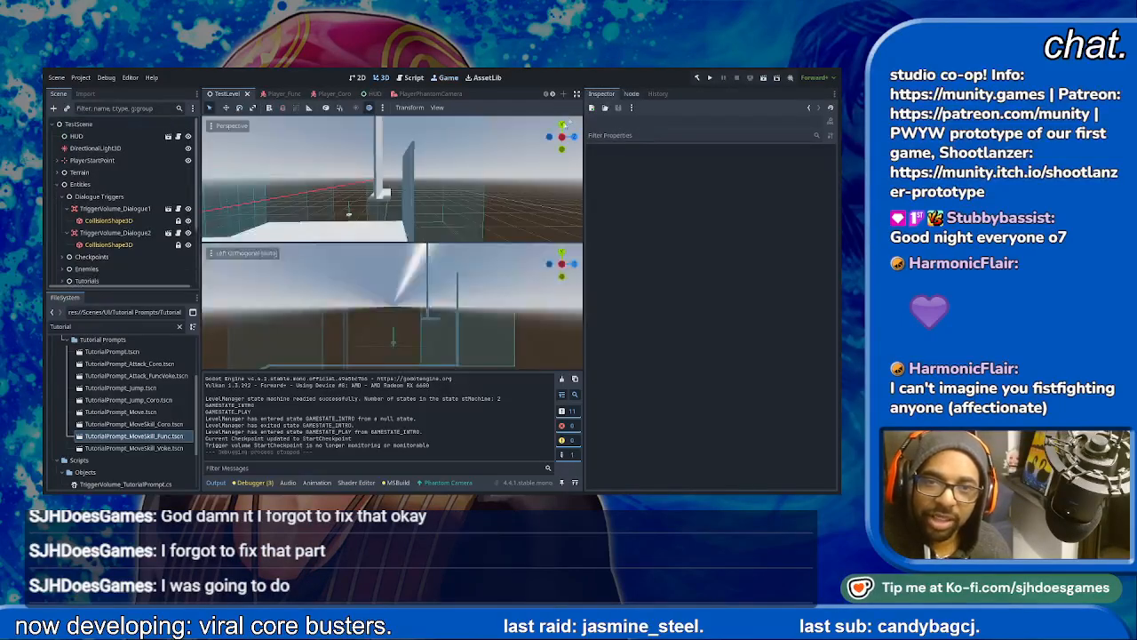
- Set PromptContainer's anchors preset to Top Right in the HUD scene and save it
scroll(400, 95, down, 1)
click(323, 96)
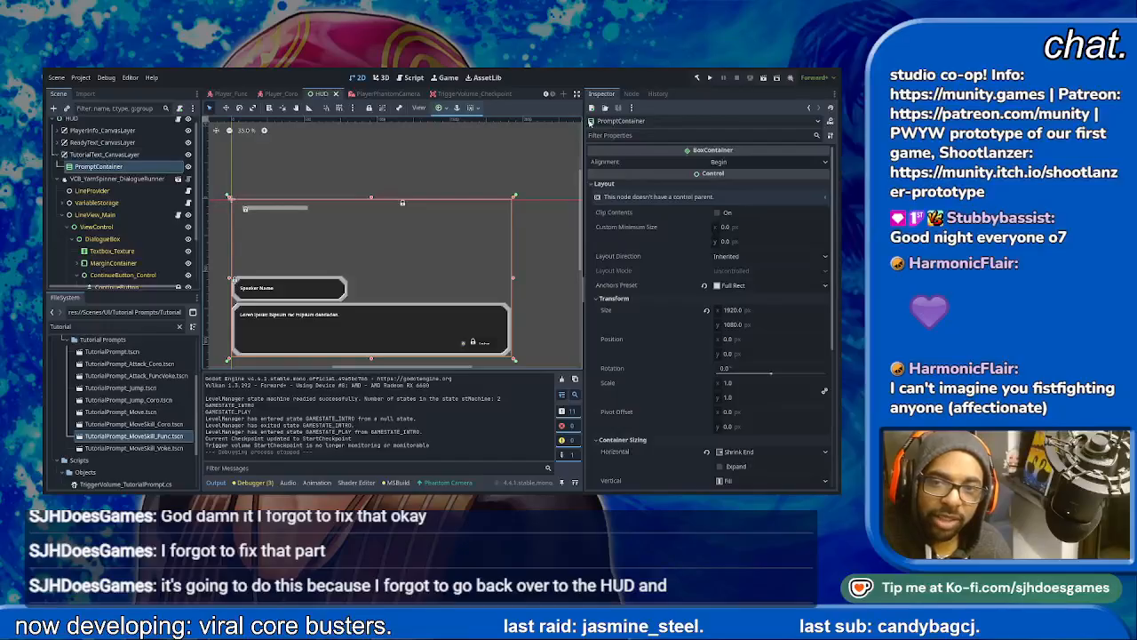
click(474, 135)
key(ctrl+s)
scroll(254, 92, up, 1)
- Run the TestLevel scene again and play past the opening dialogue to check the jump prompt's placement
click(229, 94)
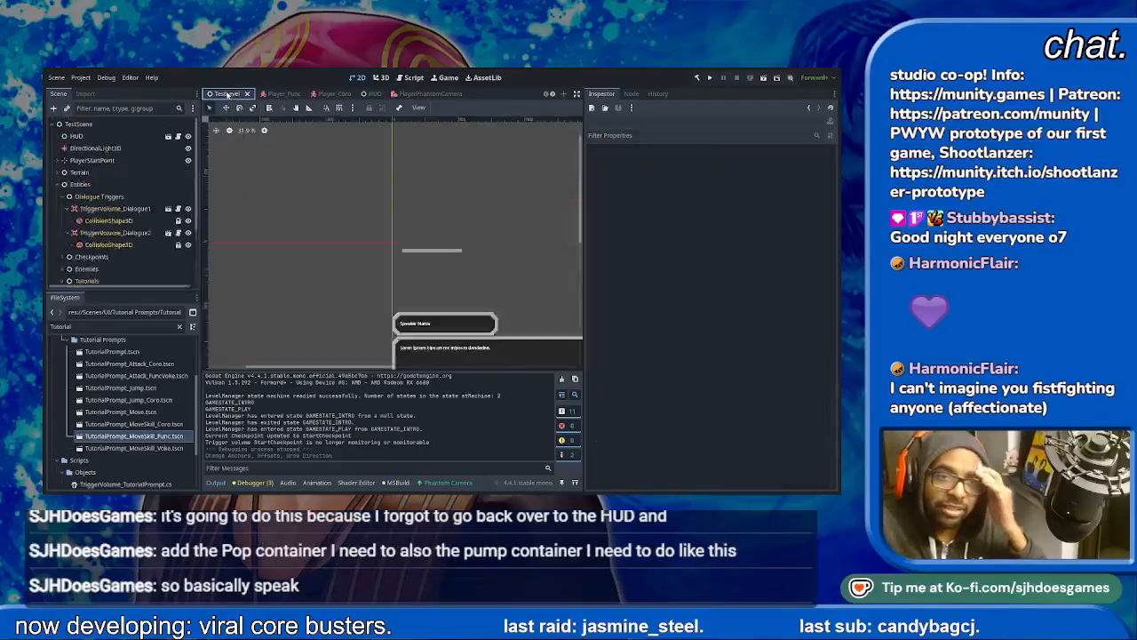
click(762, 78)
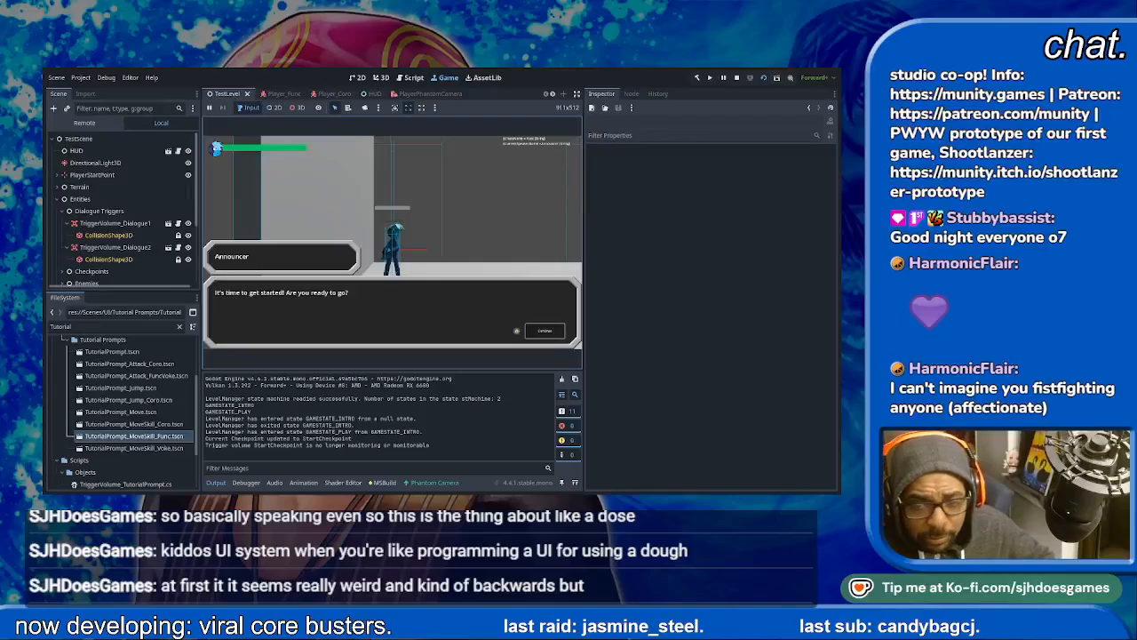
key(space)
key(space)
key(space)
key(space)
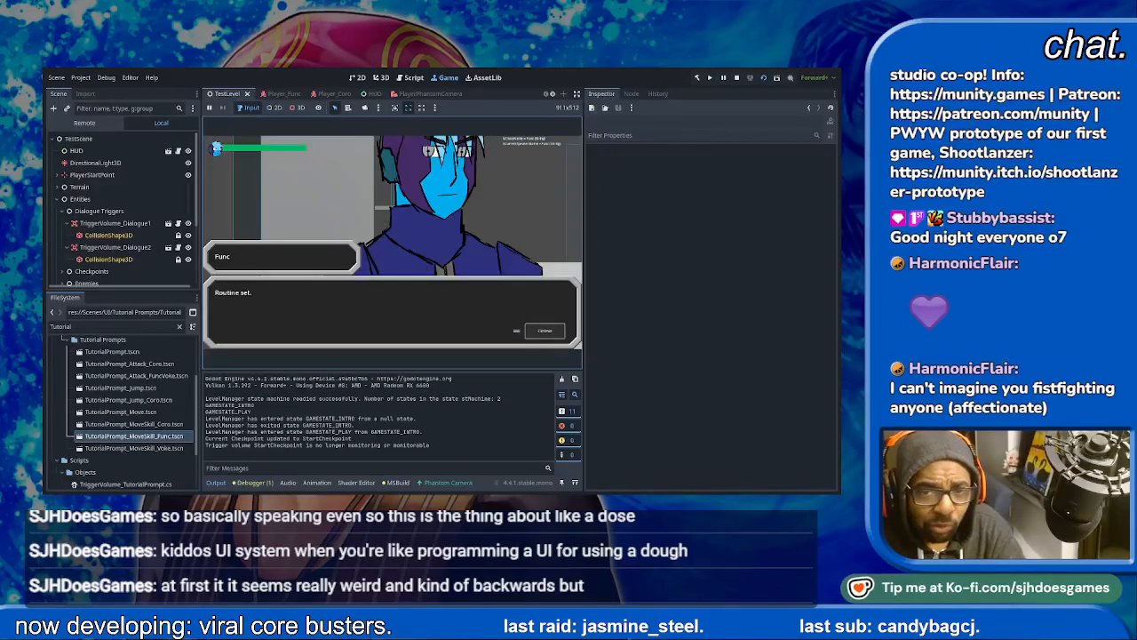
key(Right)
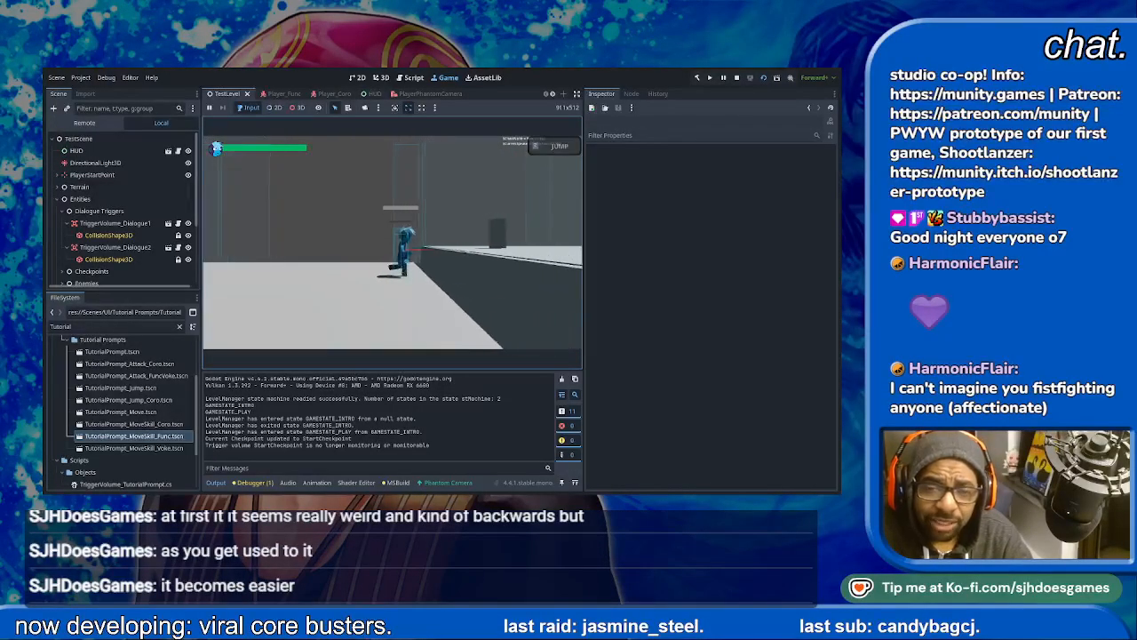
key(space)
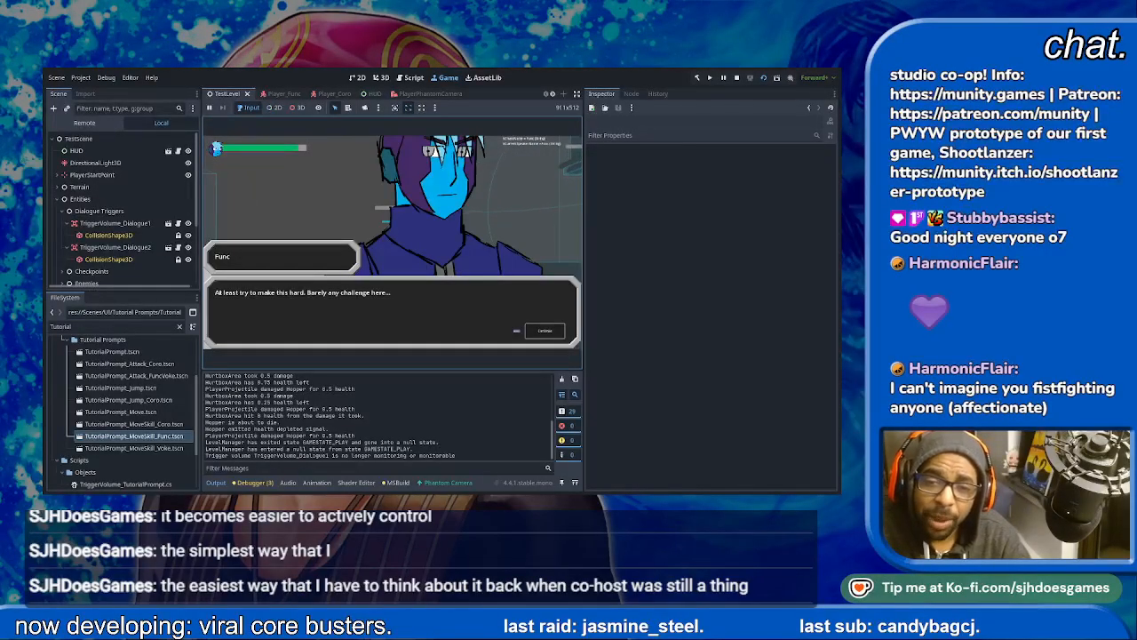
- Advance through Func's second dialogue in the running game and defeat the Spycloud enemy beyond it
key(space)
key(space)
key(space)
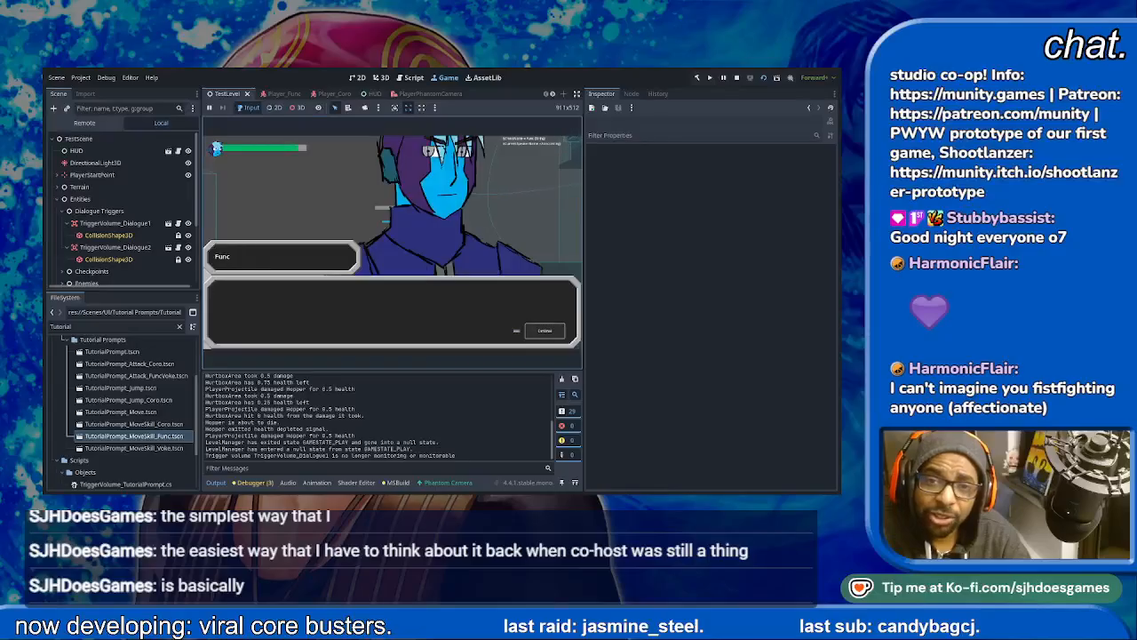
key(space)
key(space)
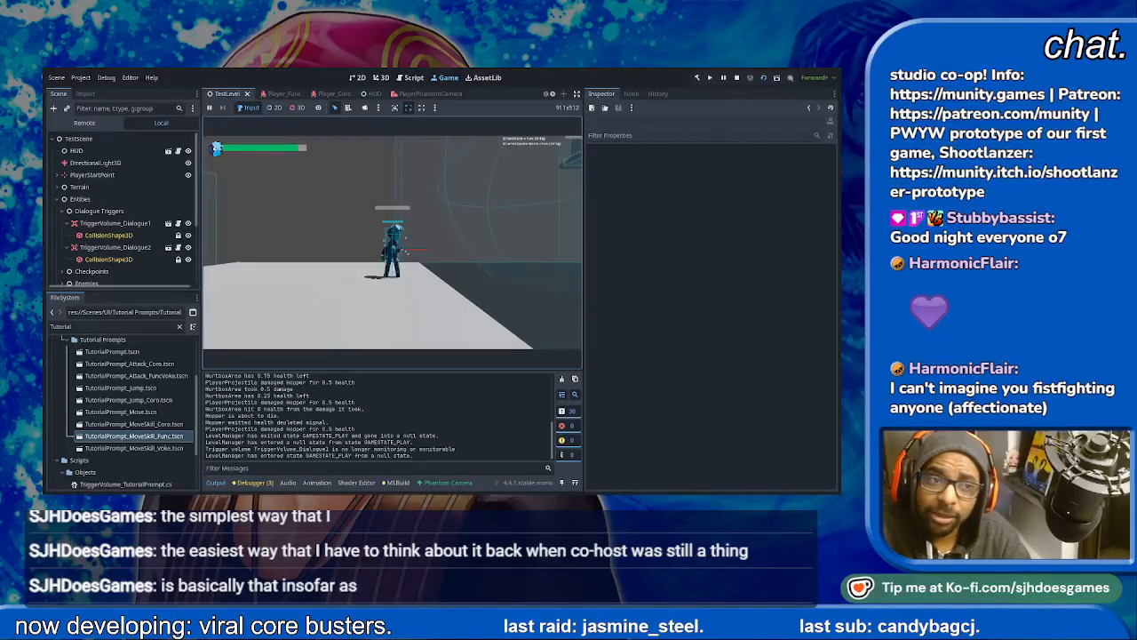
key(d)
key(space)
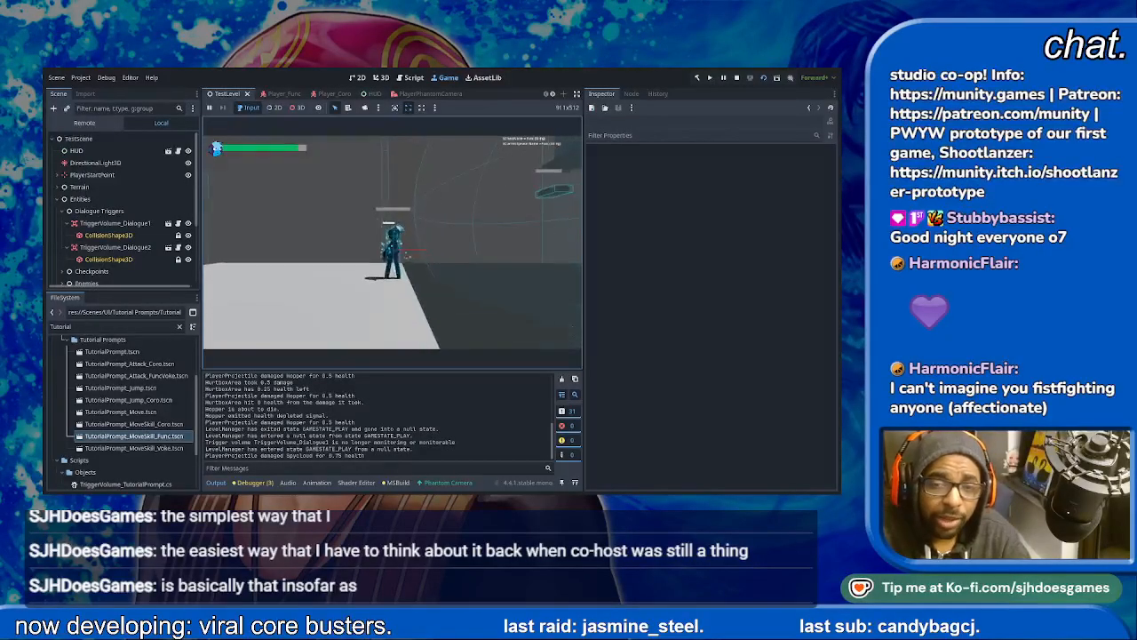
key(space)
key(space)
key(space)
key(d)
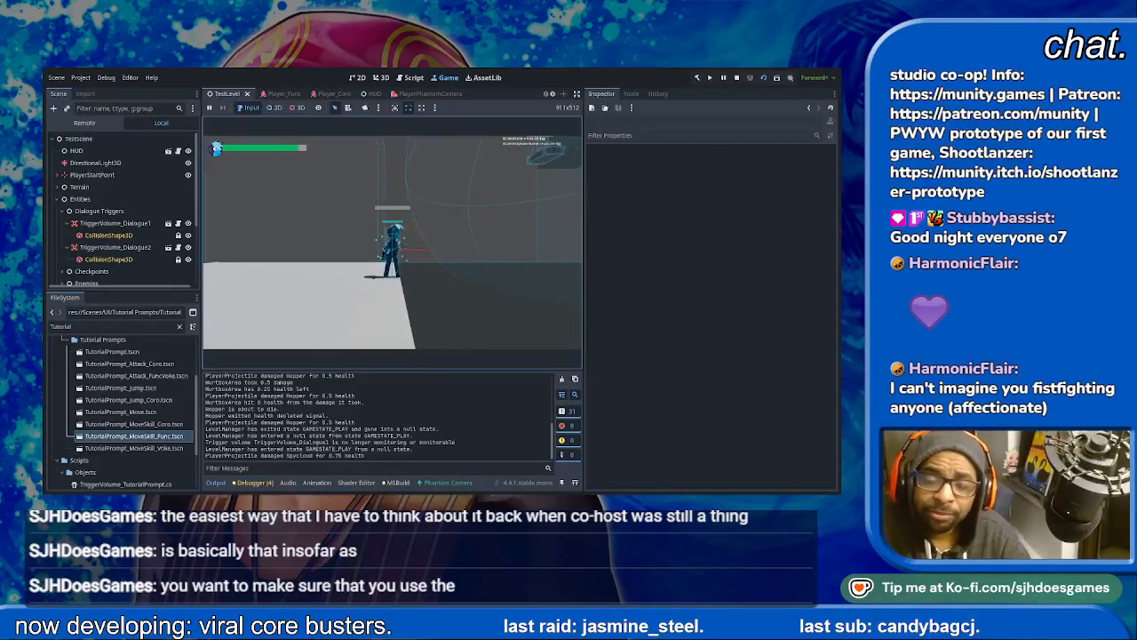
key(space)
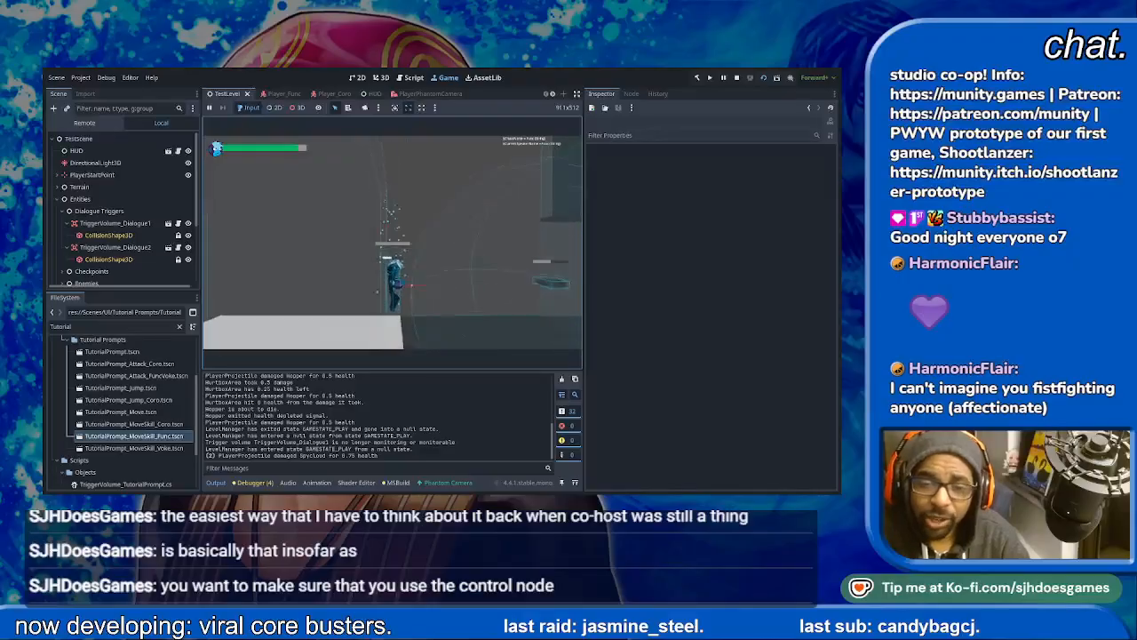
key(space)
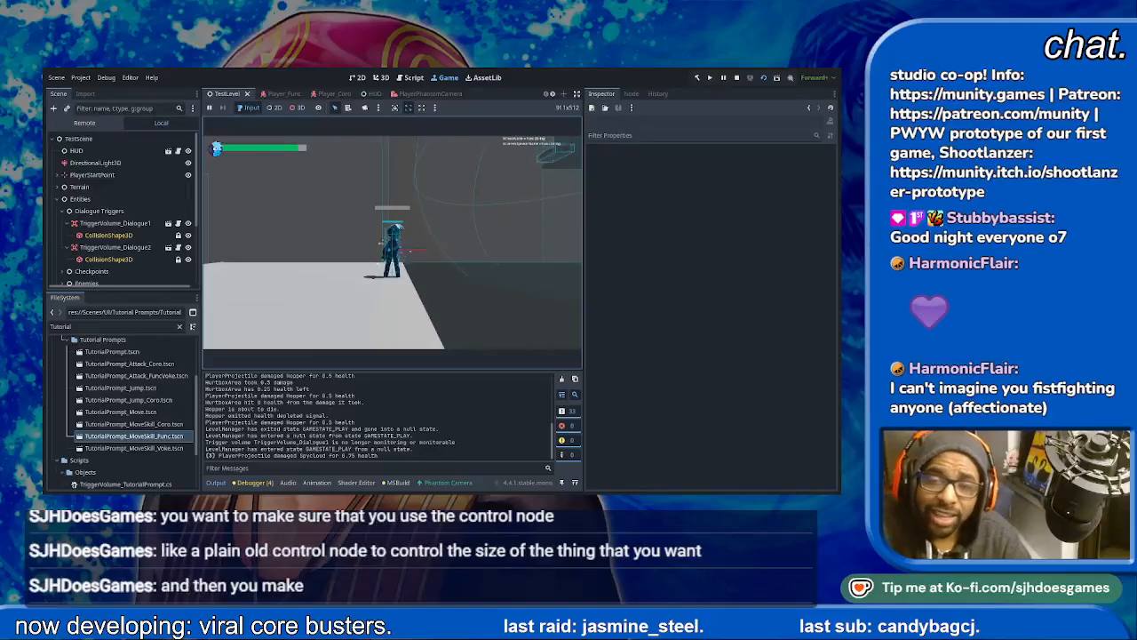
key(space)
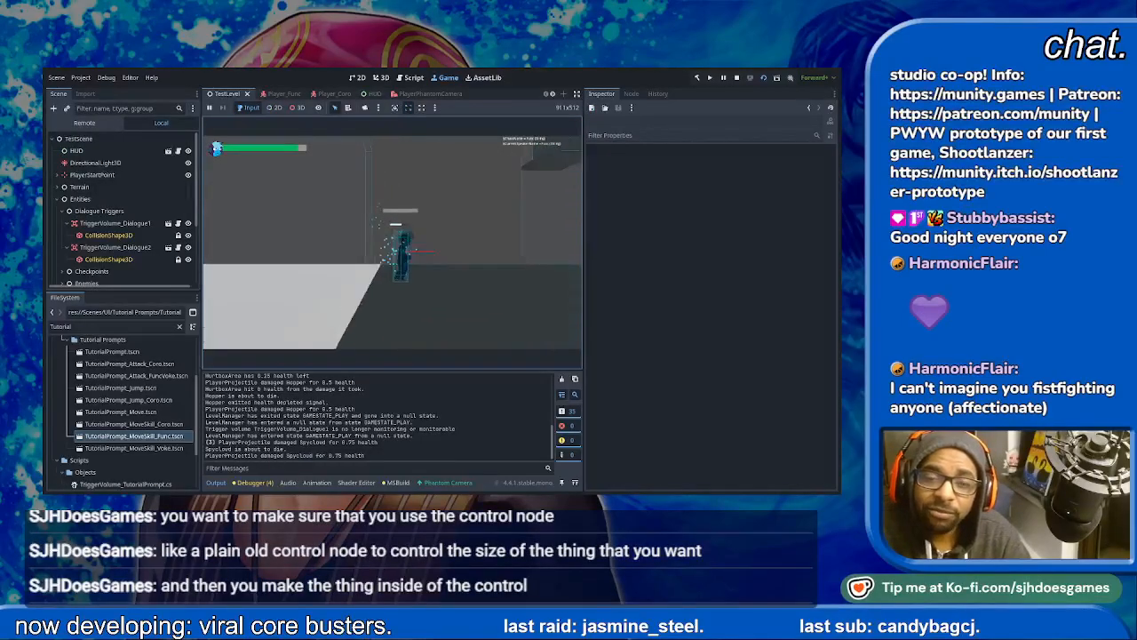
- Move the character into the boost tutorial area and walk and jump around to check how its prompt is displayed
key(d)
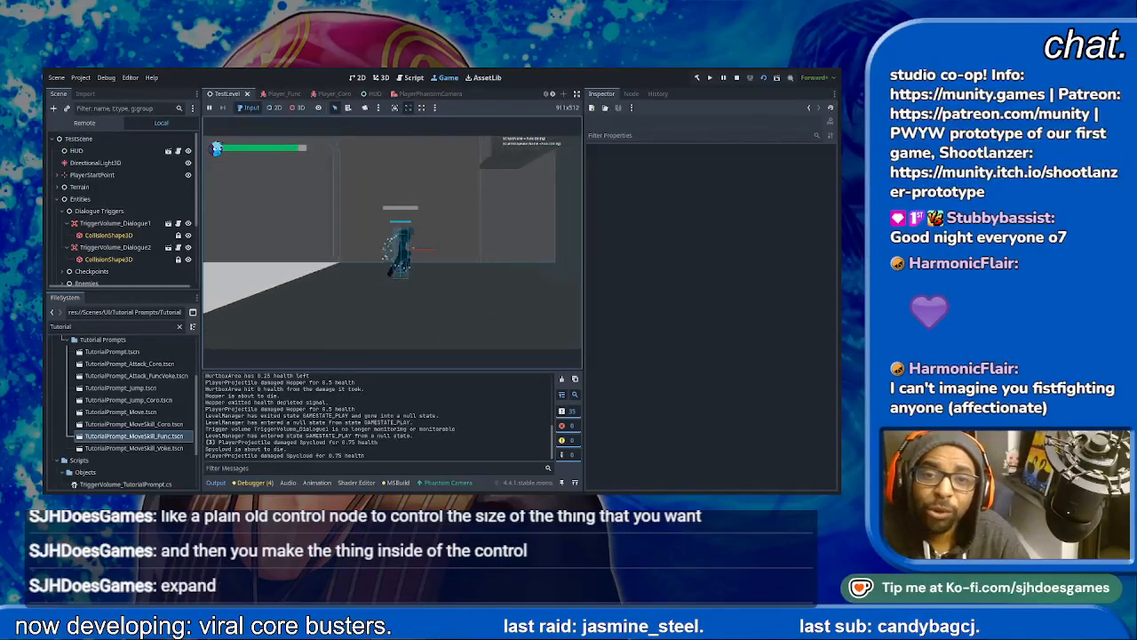
key(d)
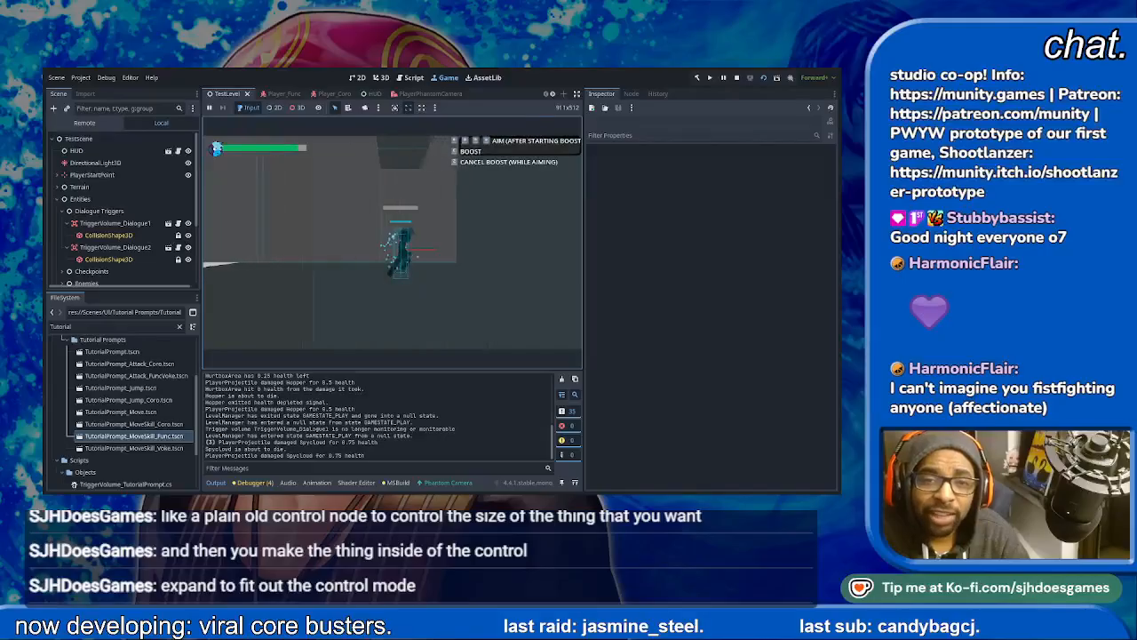
key(a)
key(d)
key(a)
key(d)
key(a)
key(space)
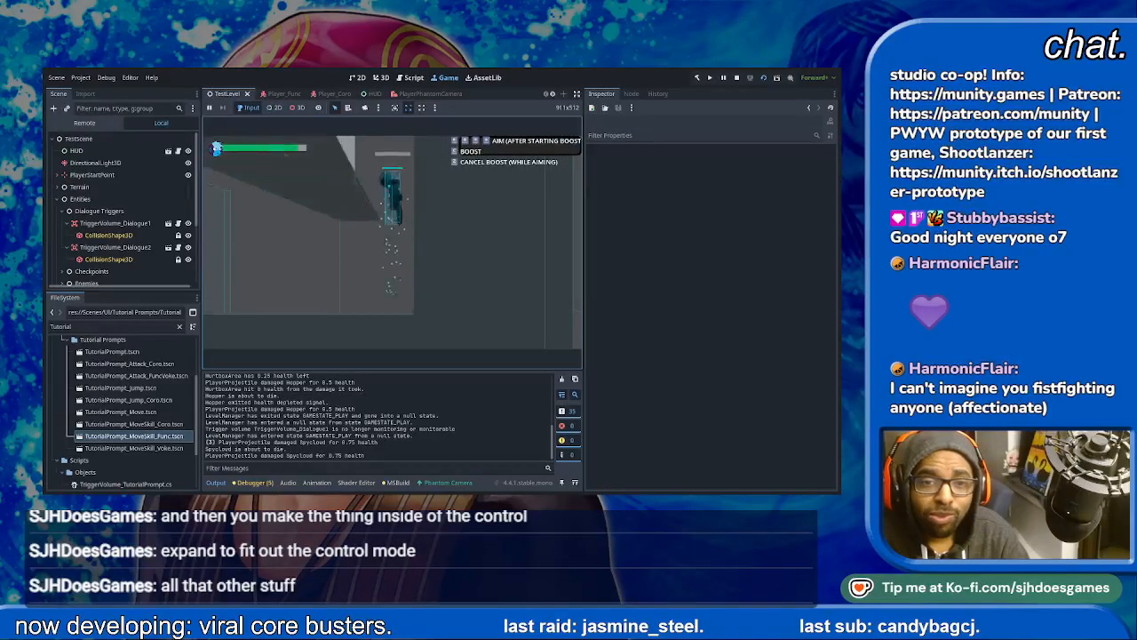
key(space)
key(a)
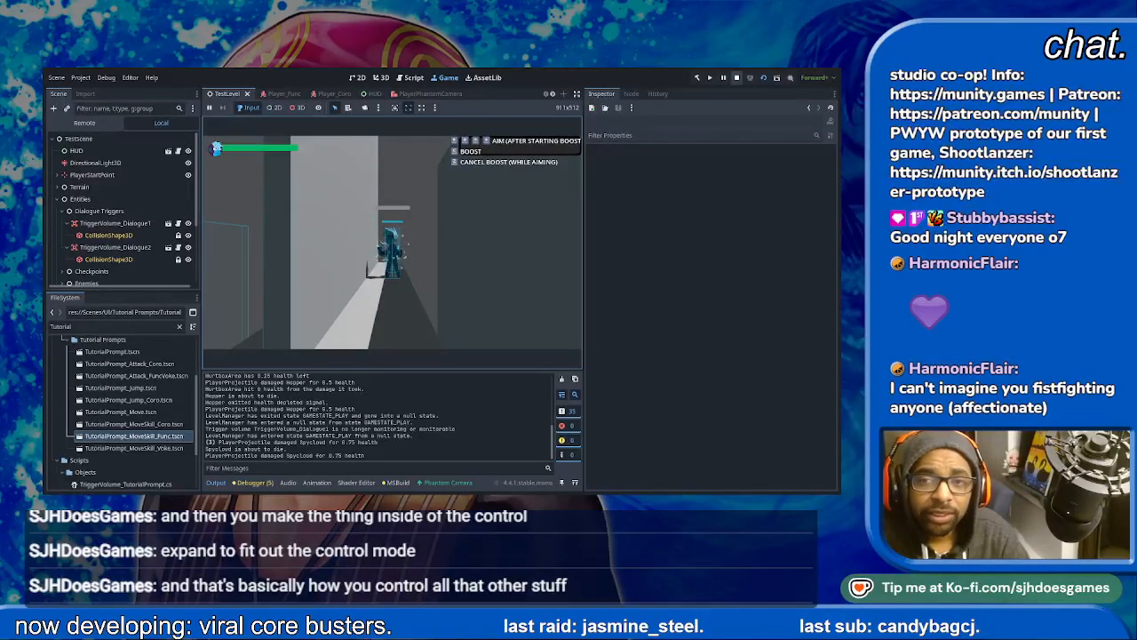
- Review the PromptContainer layout in the HUD scene and open the TutorialPrompt_MoveSkill_Func scene
click(369, 93)
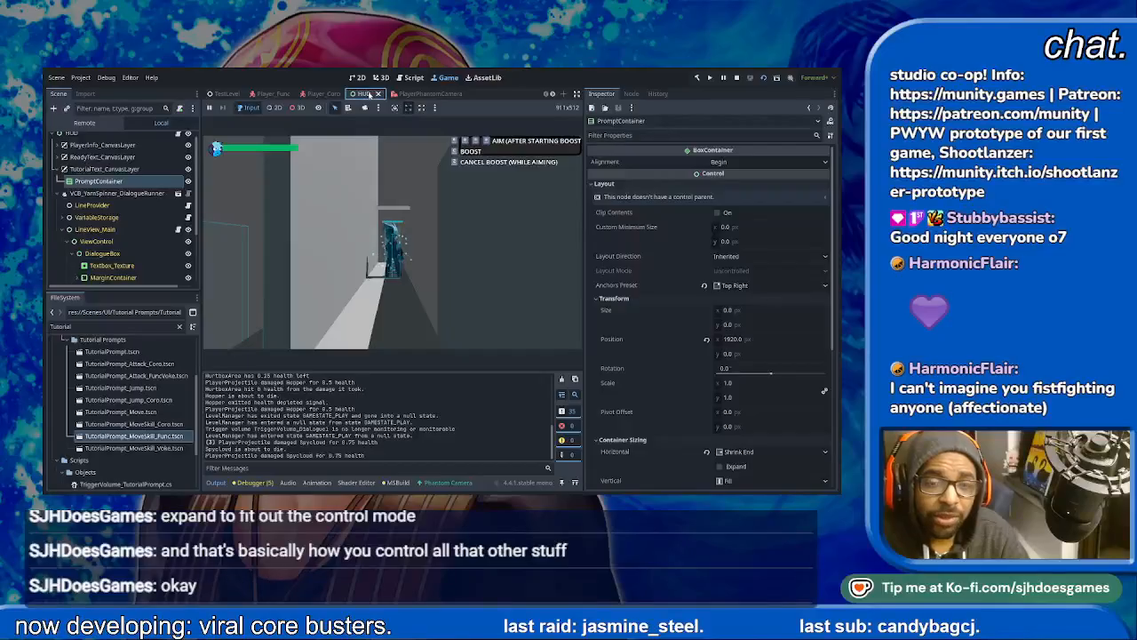
click(429, 95)
click(364, 93)
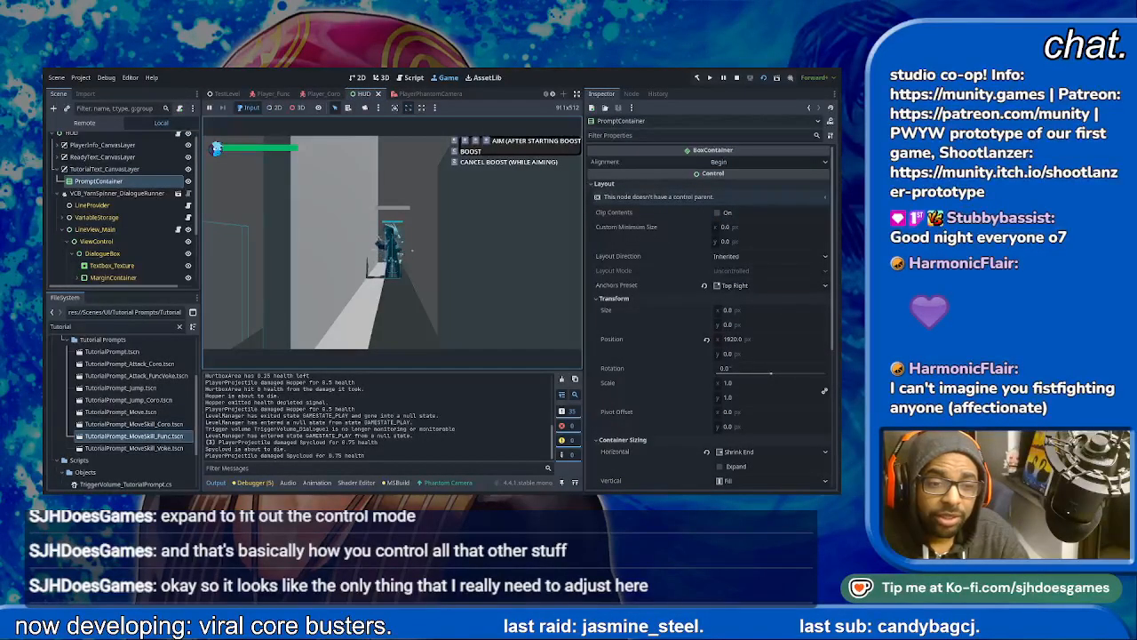
double_click(133, 435)
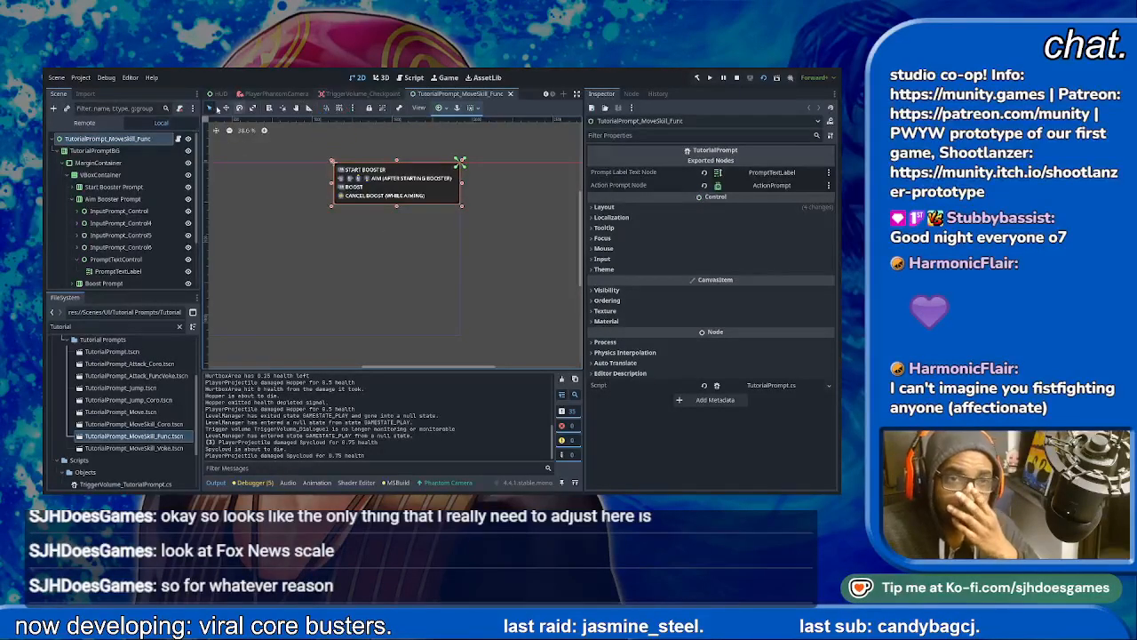
- Inspect the running game's PromptContainer from the remote scene tree alongside the game view
click(86, 127)
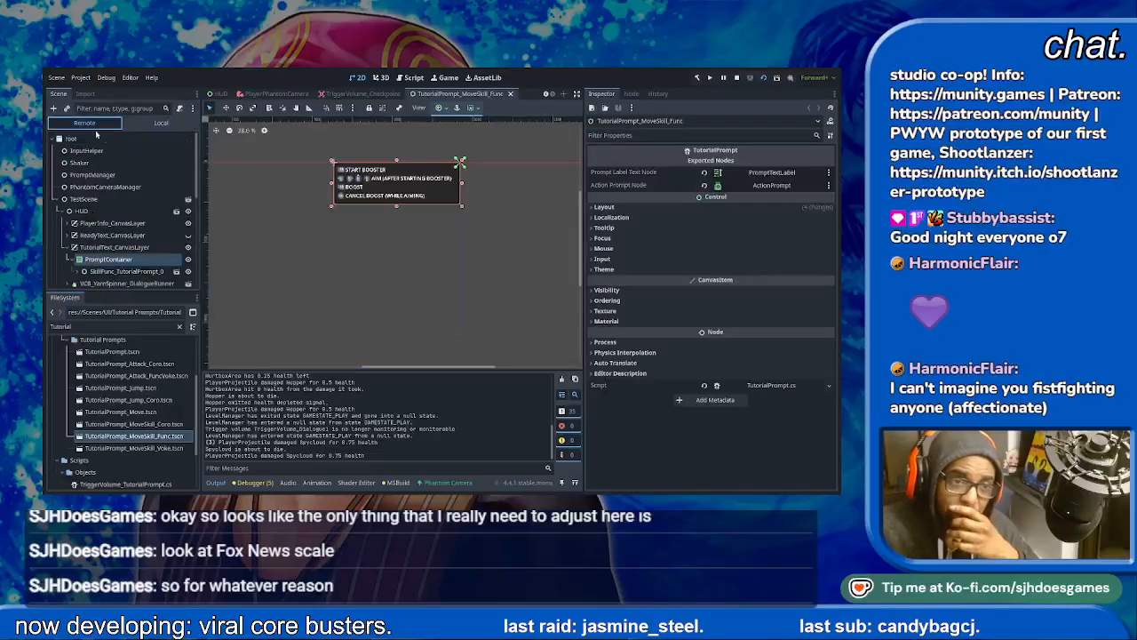
click(108, 259)
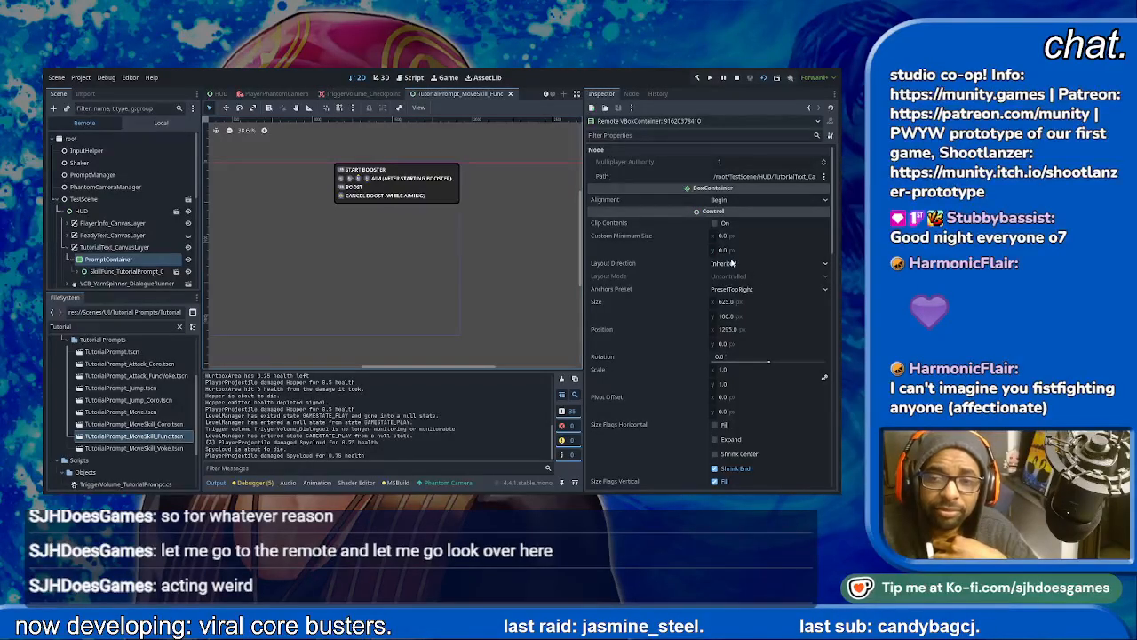
click(220, 93)
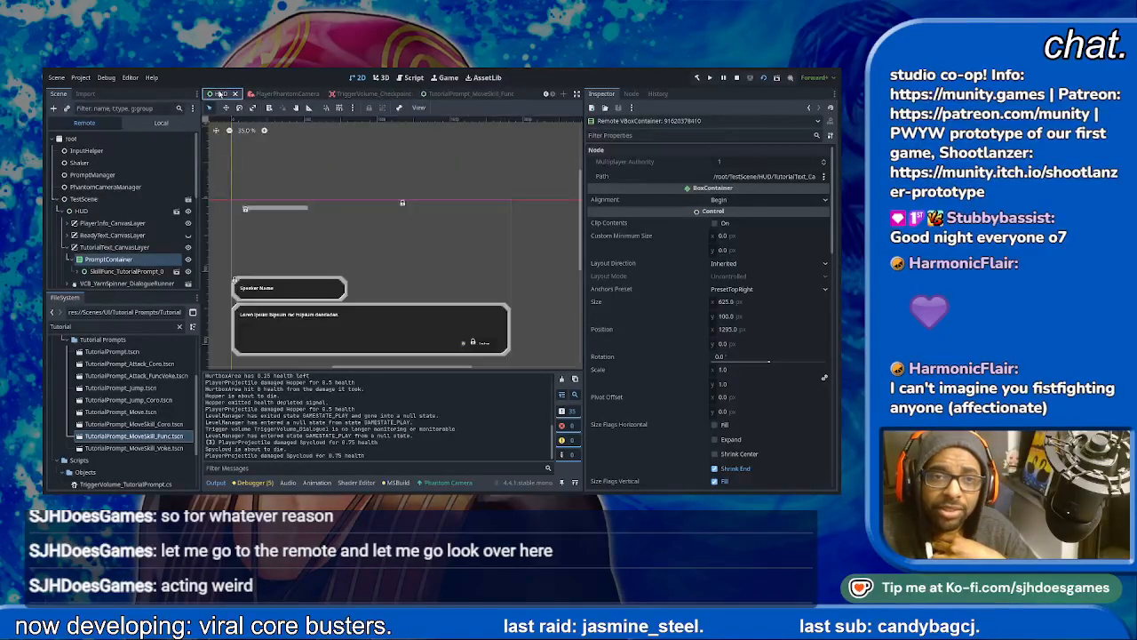
click(447, 78)
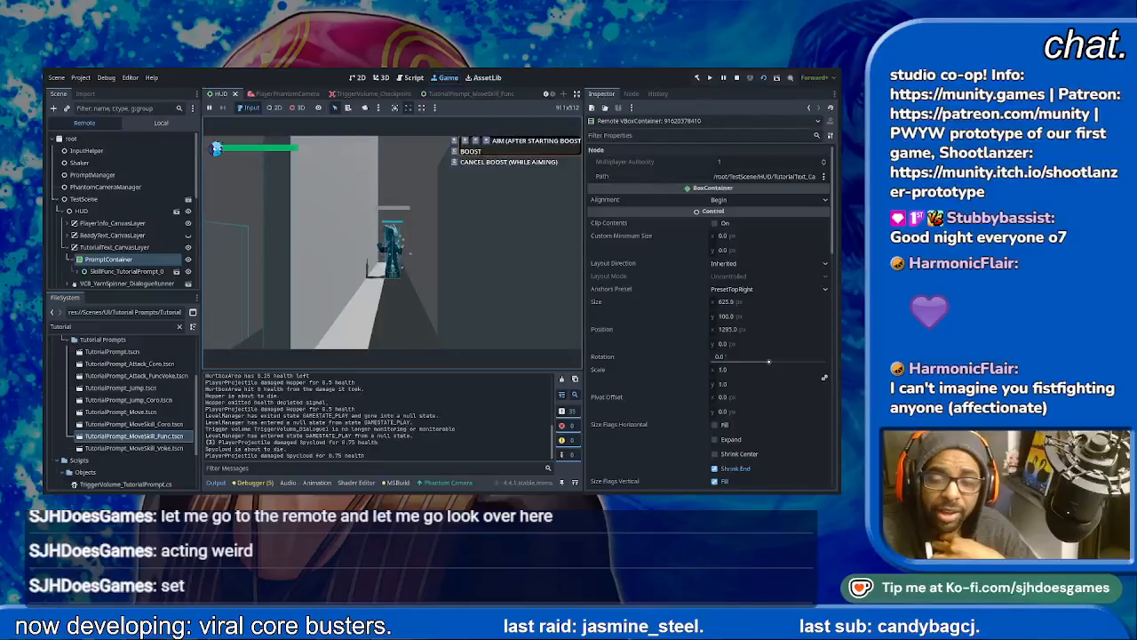
- Try a size of 1000 by 500 px on PromptContainer in the running game's remote scene tree
drag(746, 302, 756, 302)
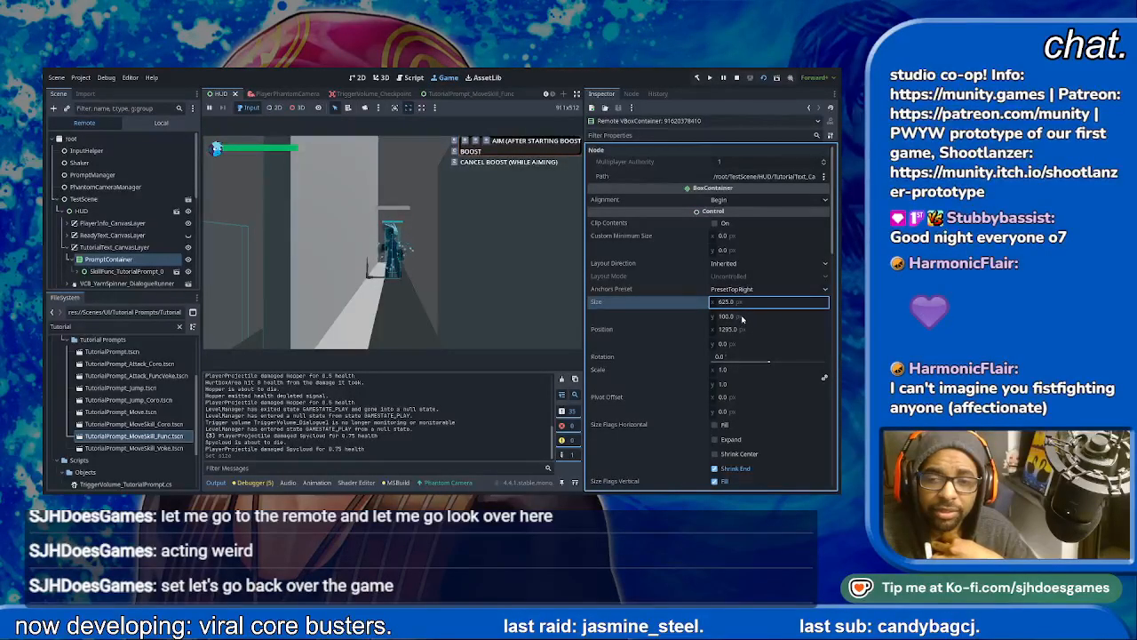
drag(732, 318, 751, 318)
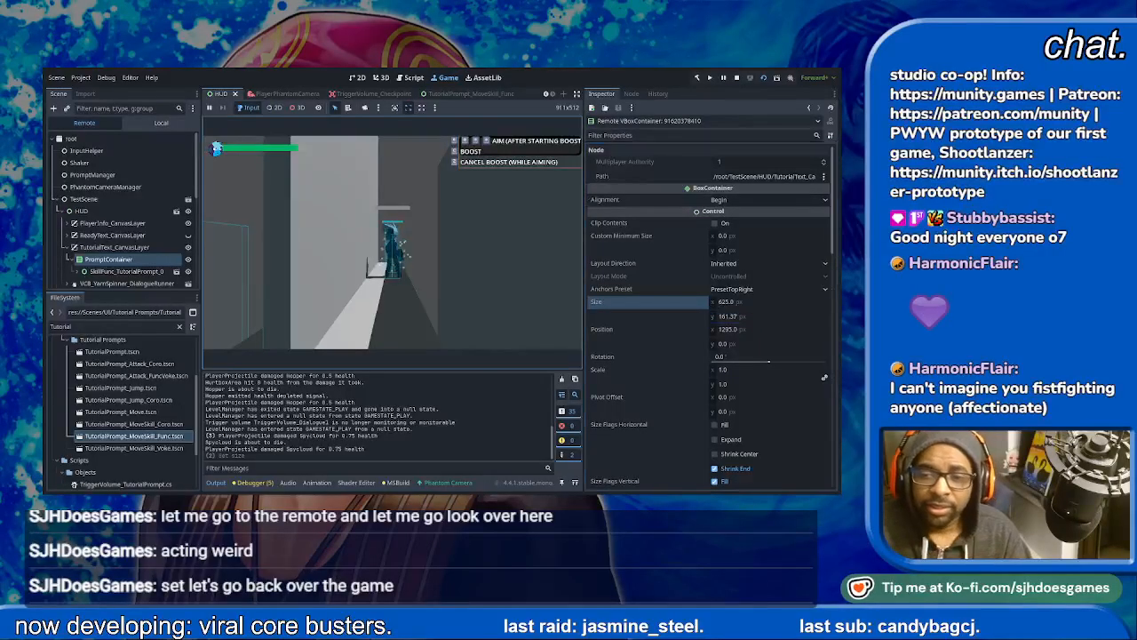
click(749, 317)
key(Return)
click(733, 302)
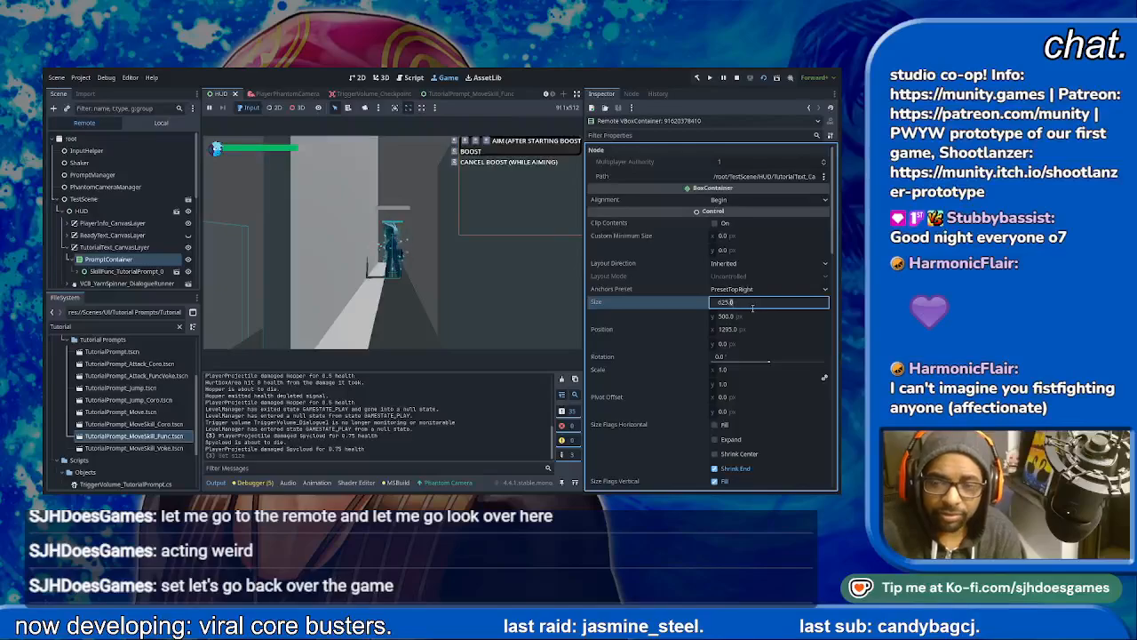
text(500.)
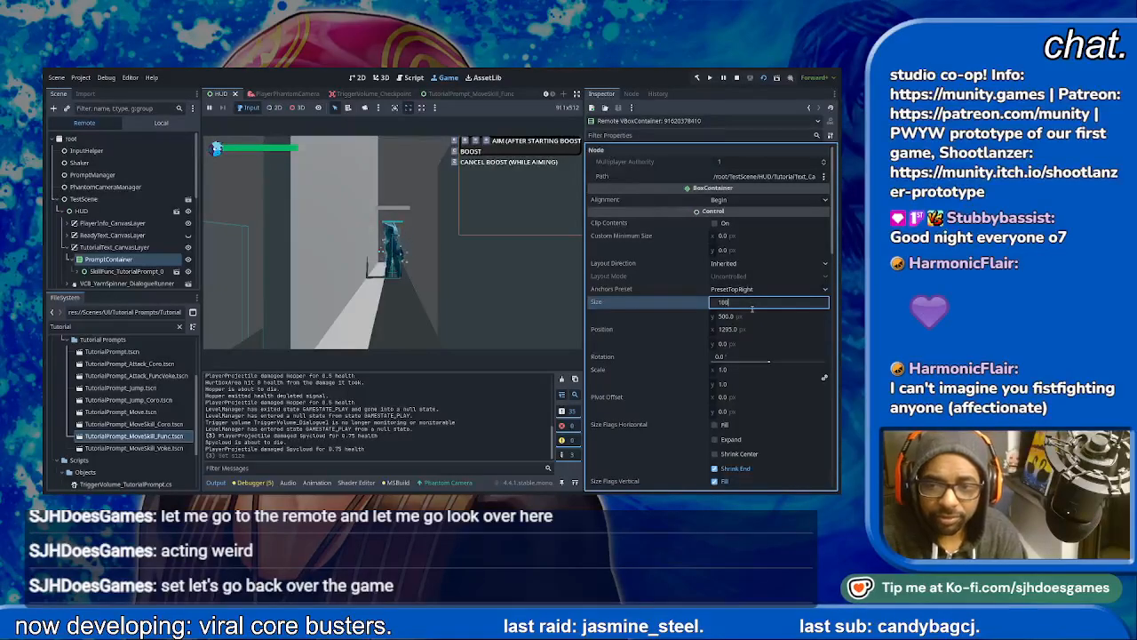
text(0)
key(Return)
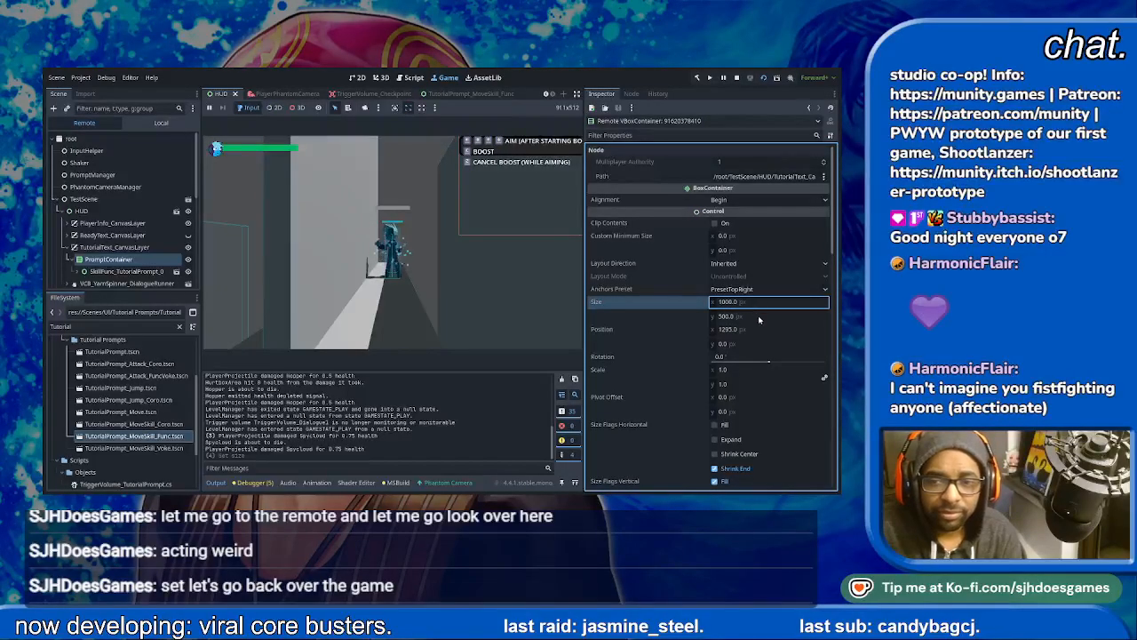
click(760, 317)
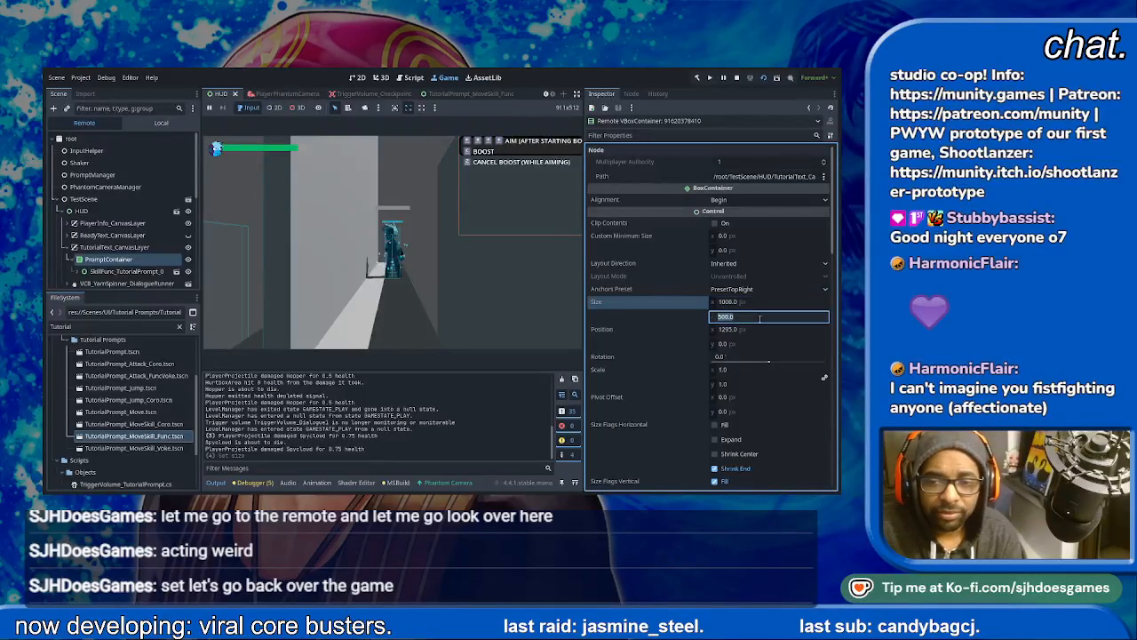
- Try custom minimum heights of 0, 400 and 300 px on the running game's SkillFunc_TutorialPrompt_0
click(128, 270)
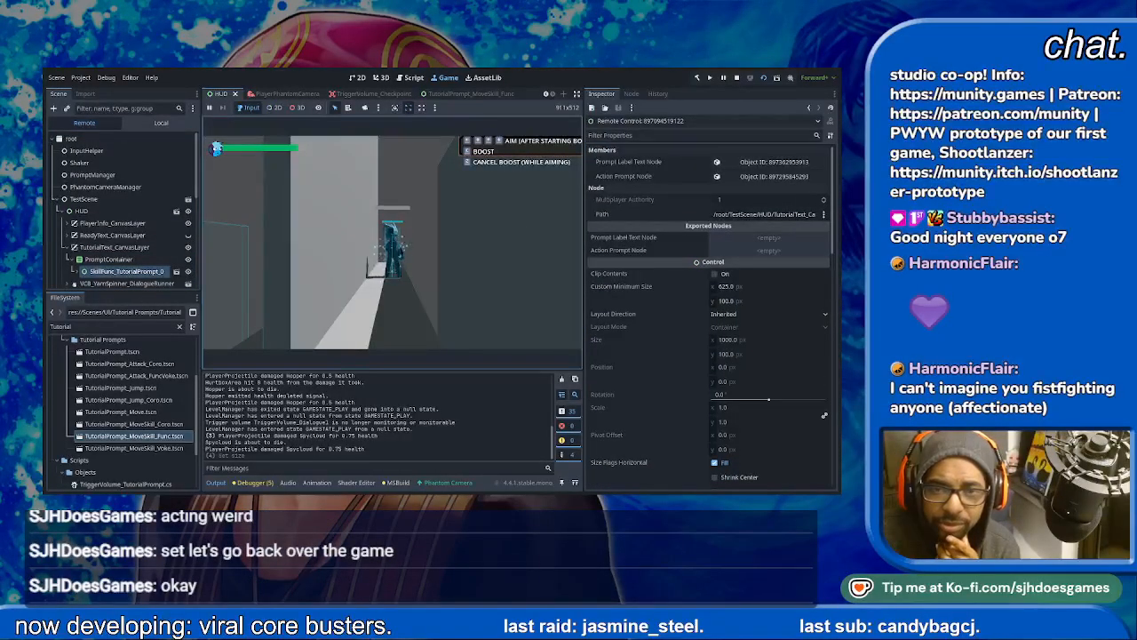
click(755, 300)
text(0)
key(Return)
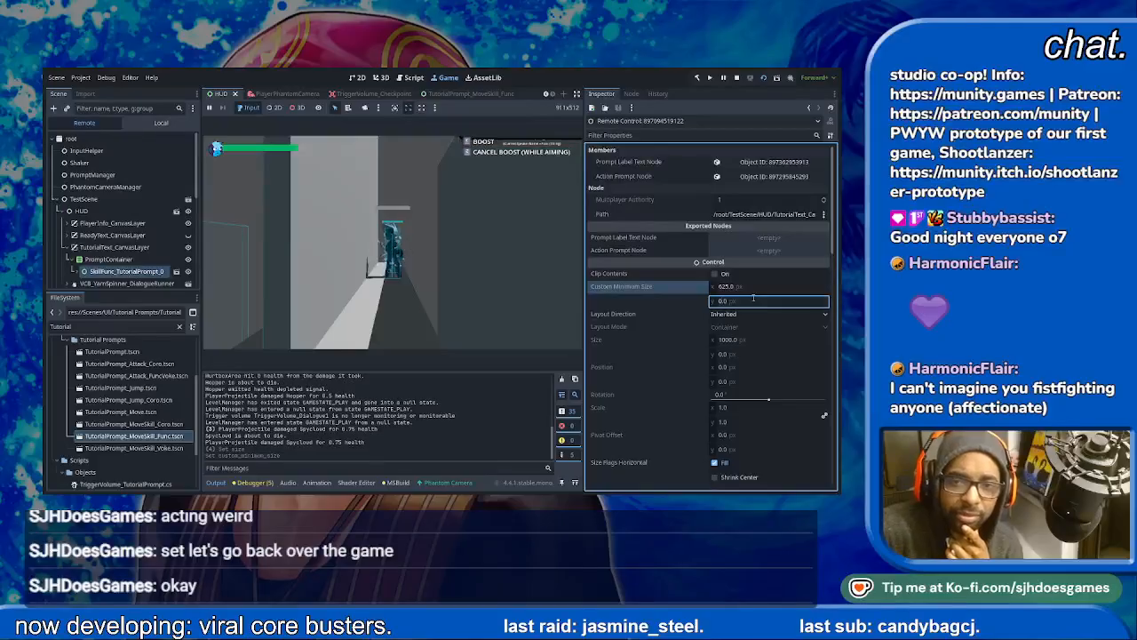
click(749, 301)
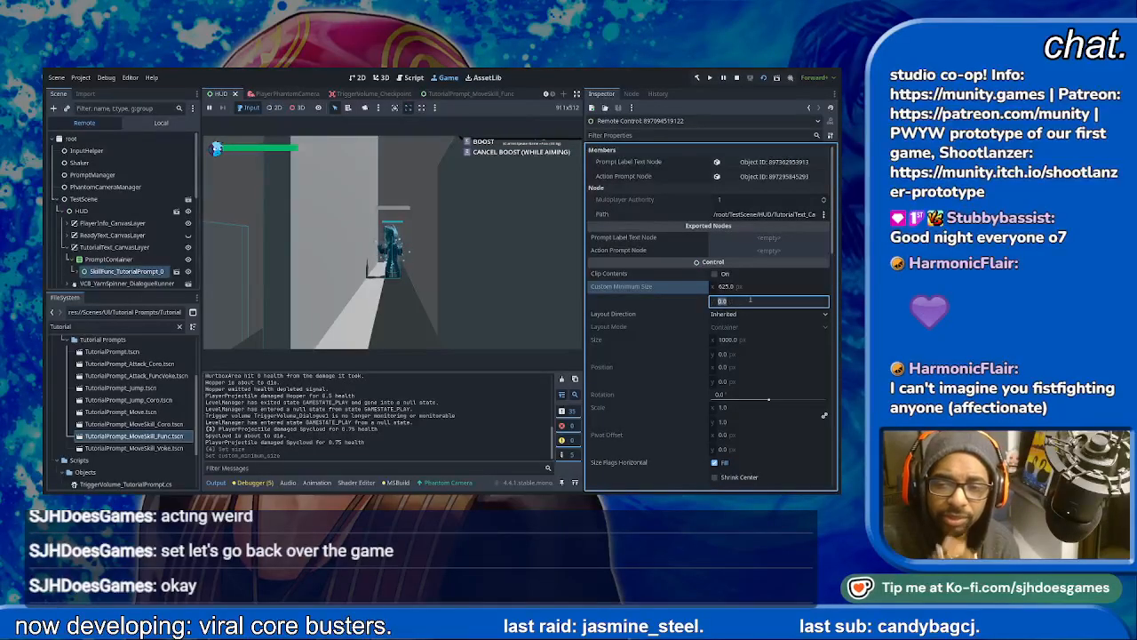
text(400)
key(Return)
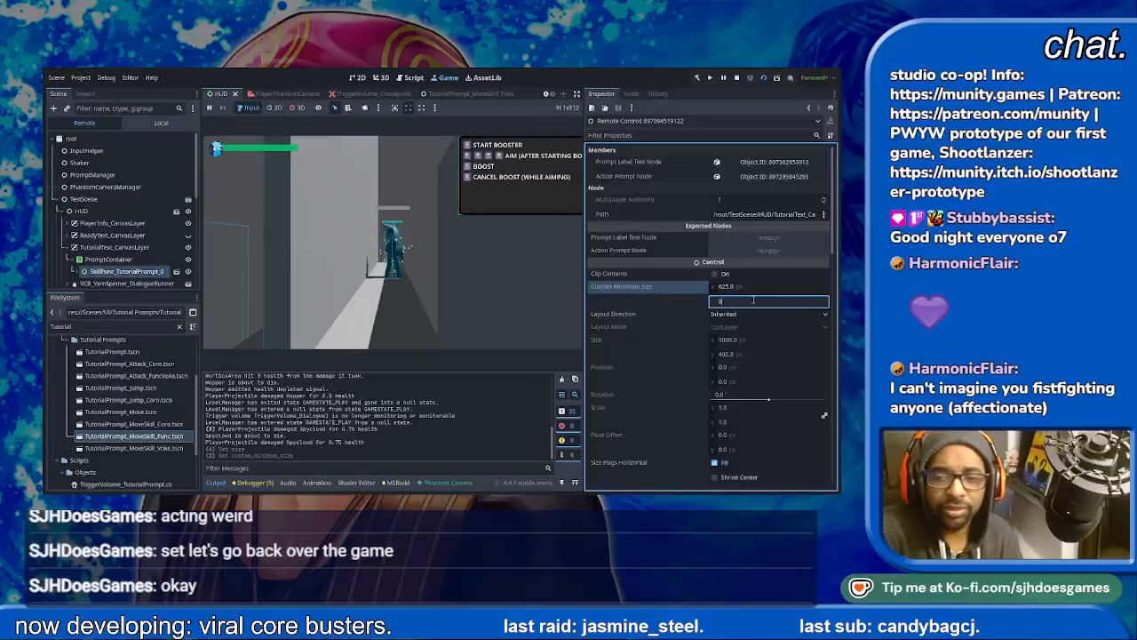
key(Return)
drag(744, 288, 727, 287)
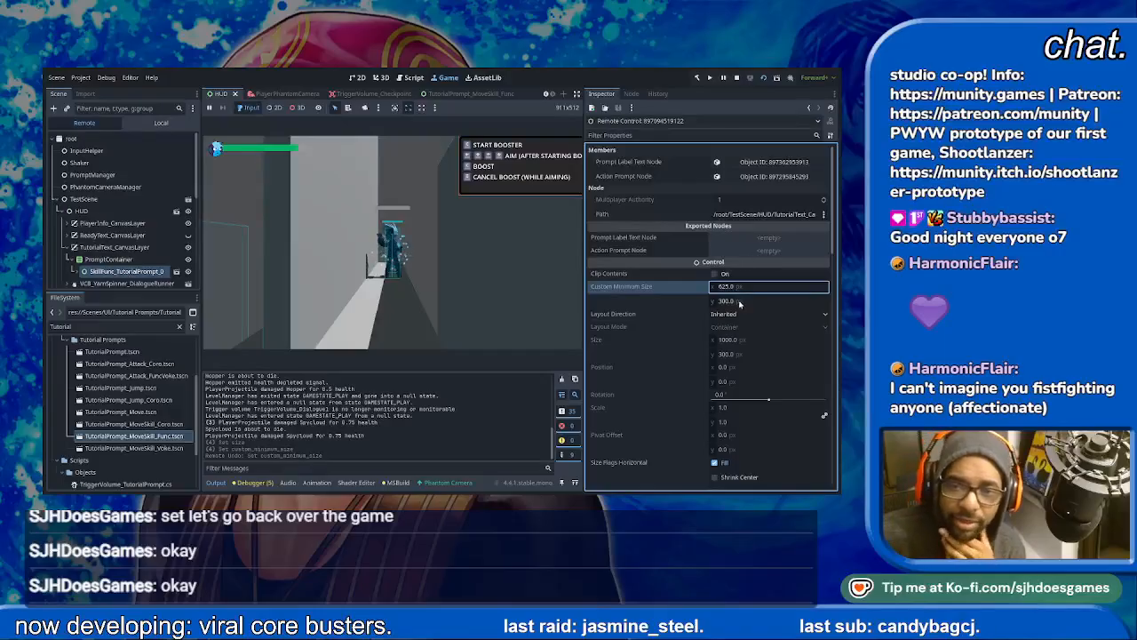
- Try the Custom, Full Rect, Top Left and Top Right anchor presets on the running game's PromptContainer
click(111, 259)
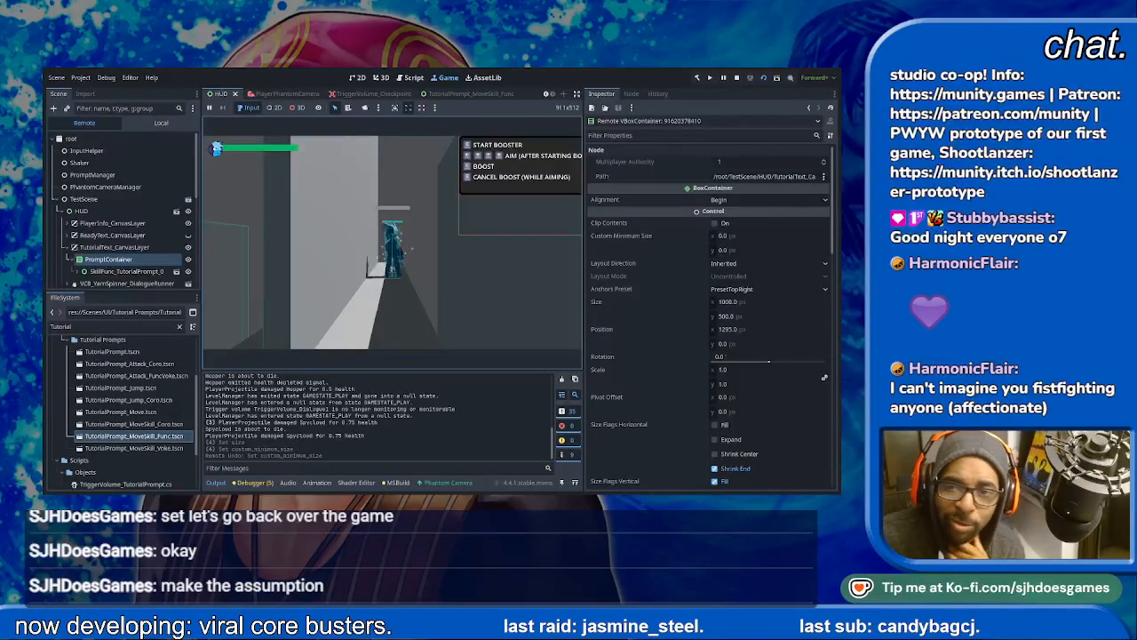
click(751, 289)
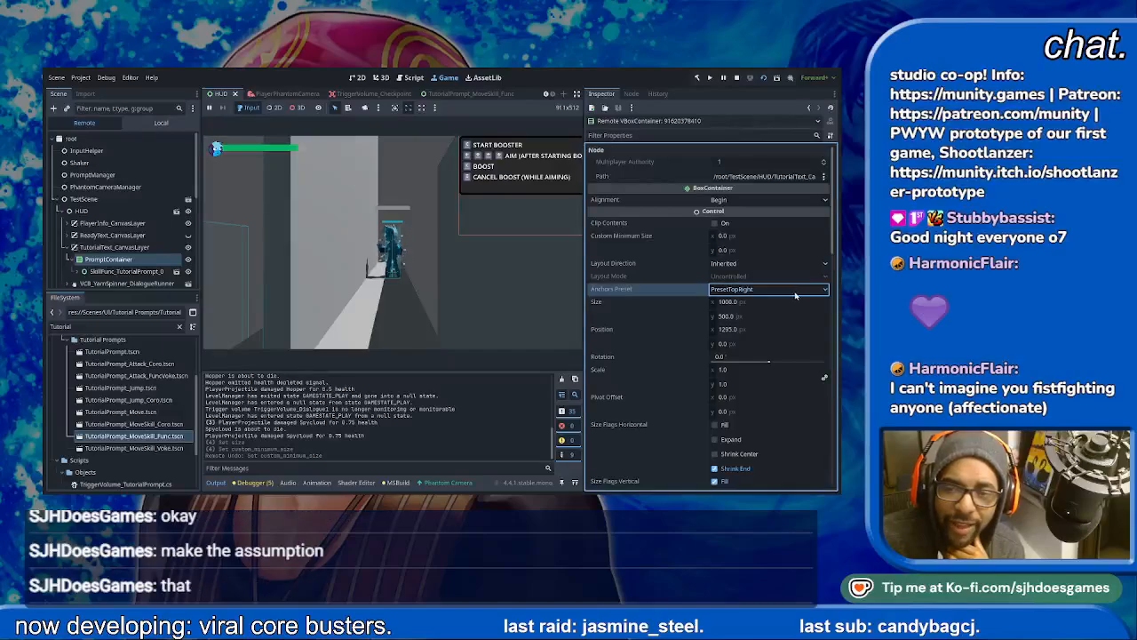
click(745, 300)
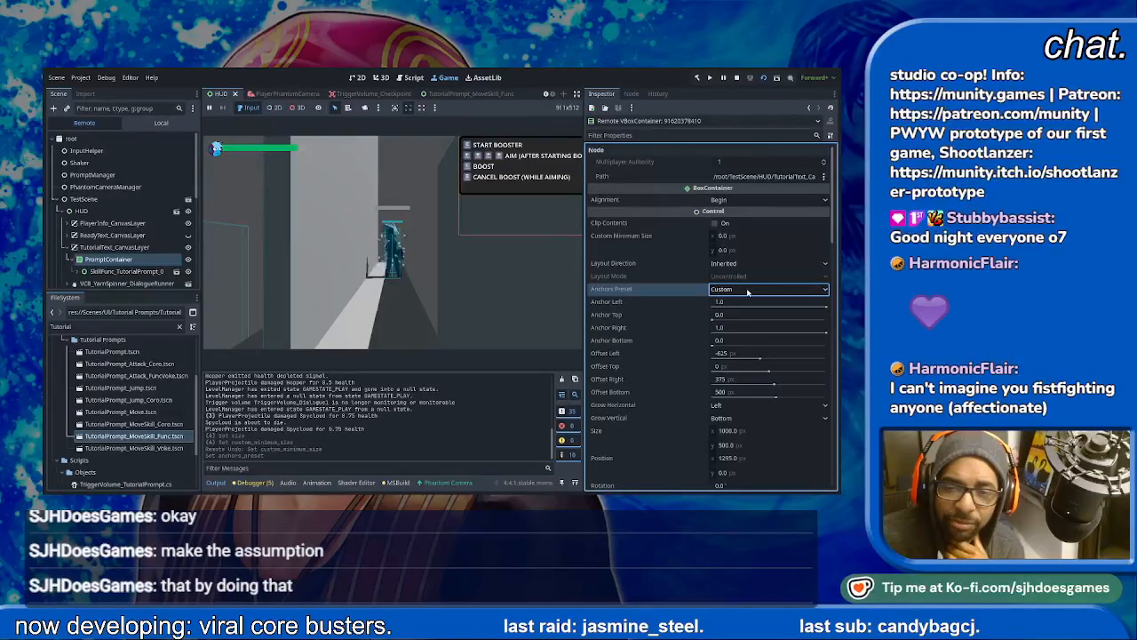
click(737, 317)
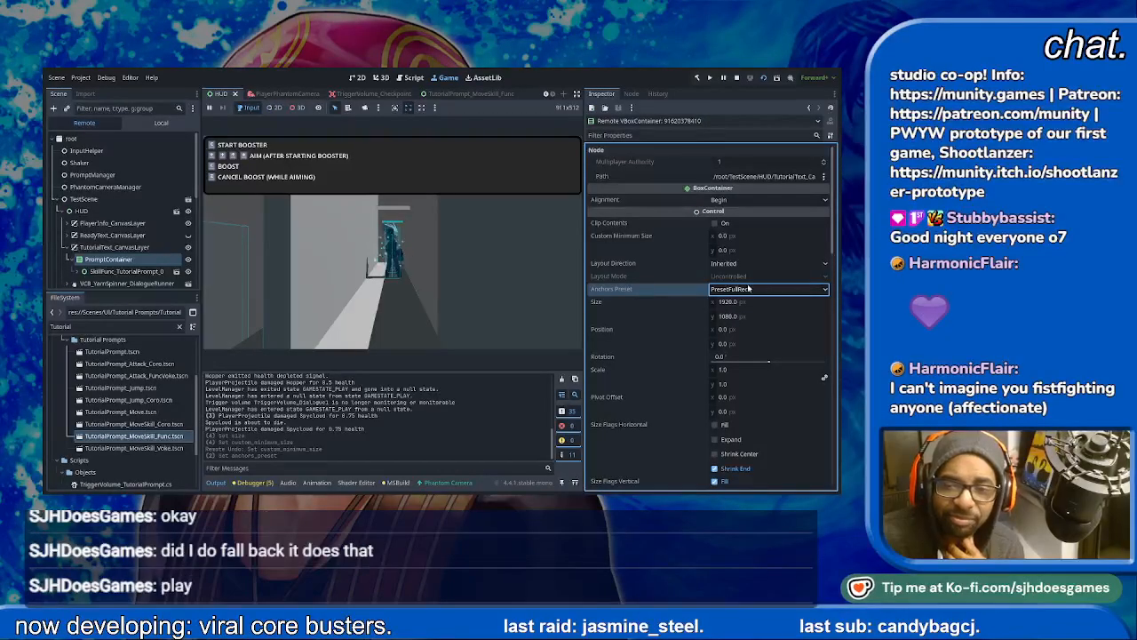
click(738, 329)
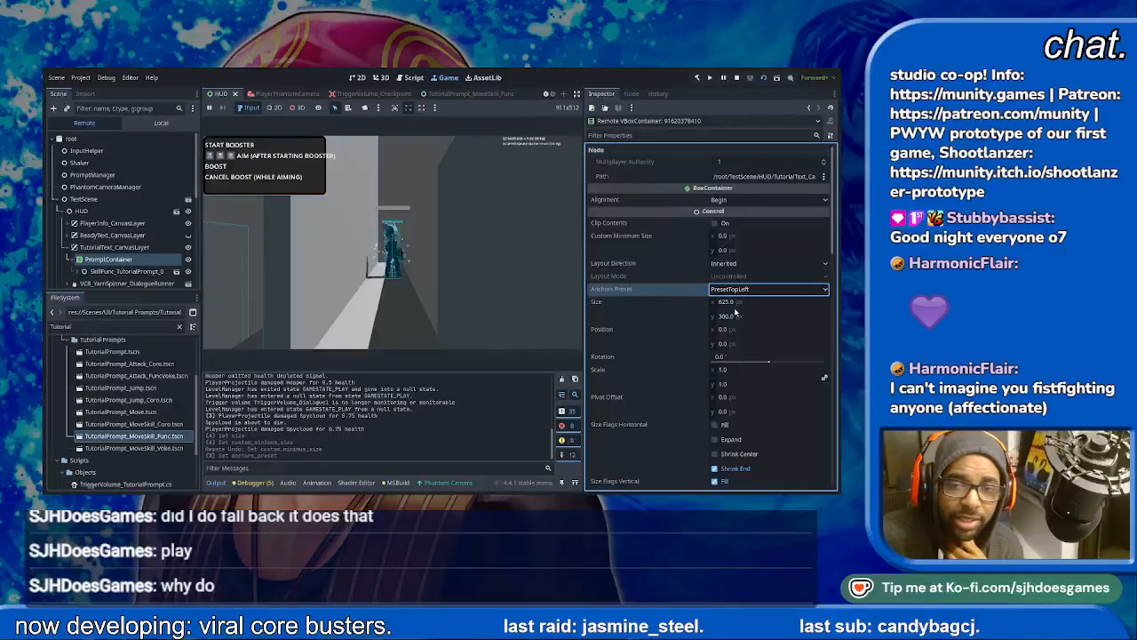
click(746, 291)
click(745, 340)
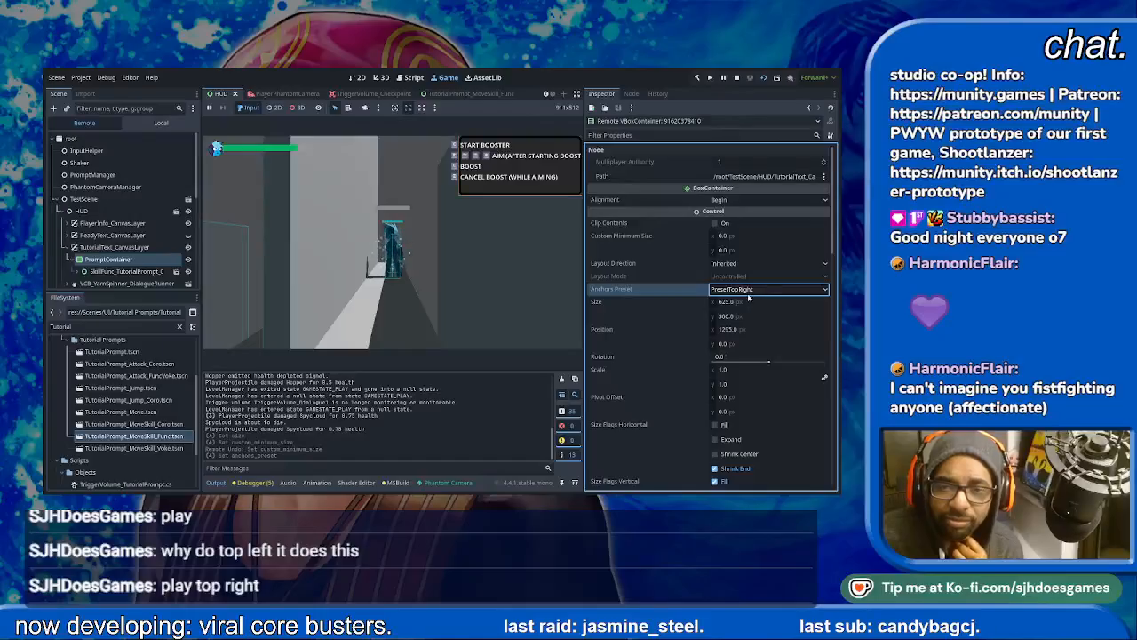
click(731, 303)
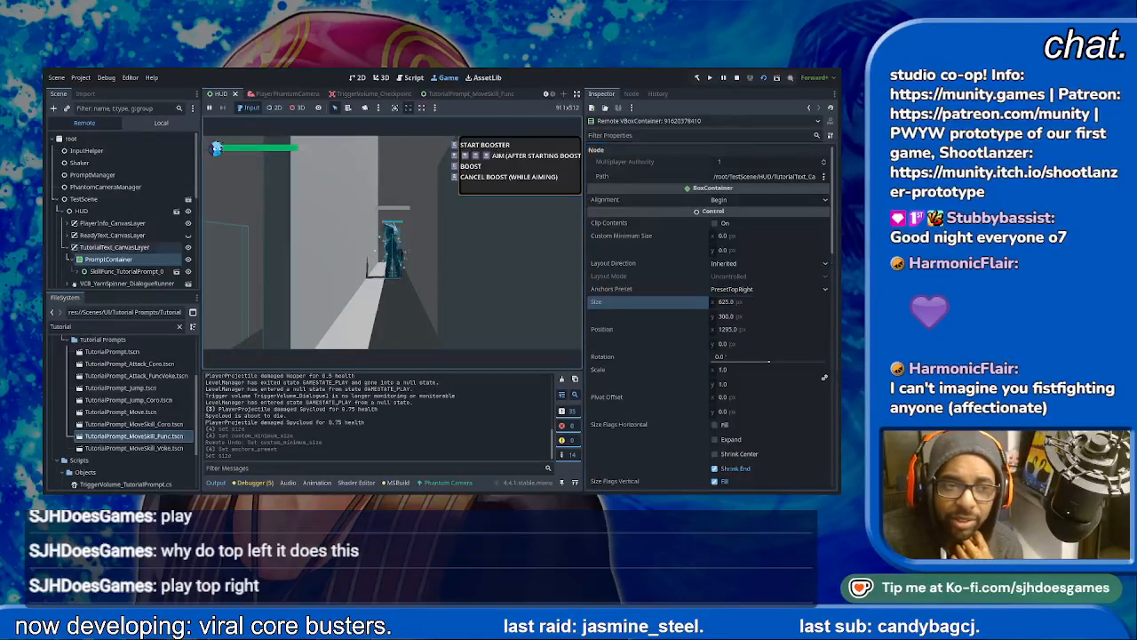
- Try a custom minimum size of about 786 by 250 px on the running game's SkillFunc_TutorialPrompt_0
click(125, 271)
click(363, 282)
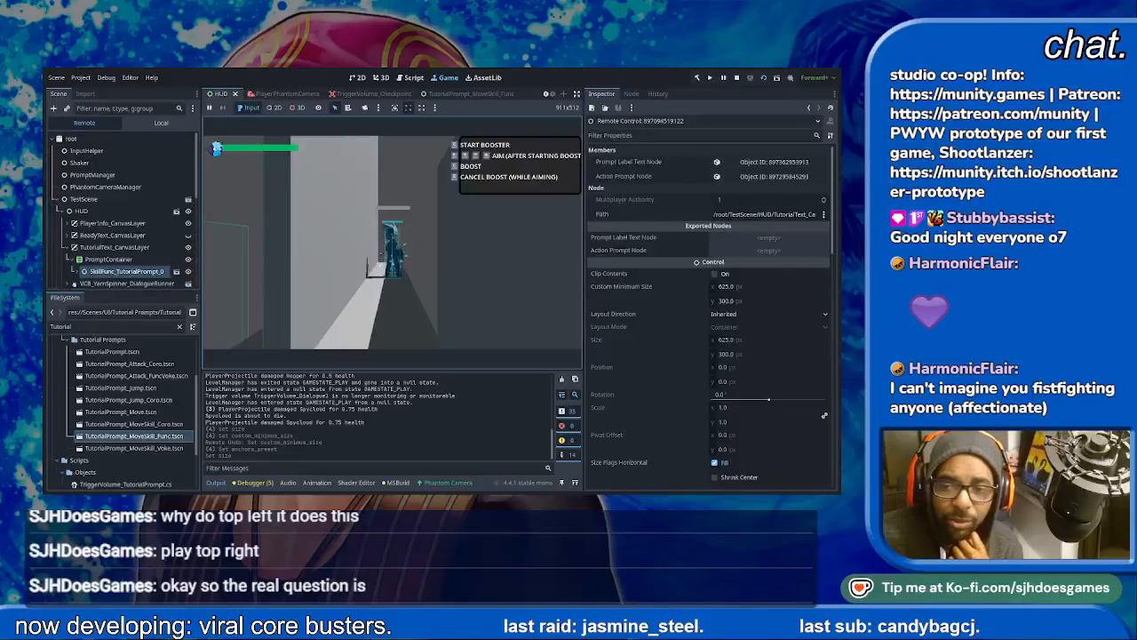
drag(766, 287, 887, 287)
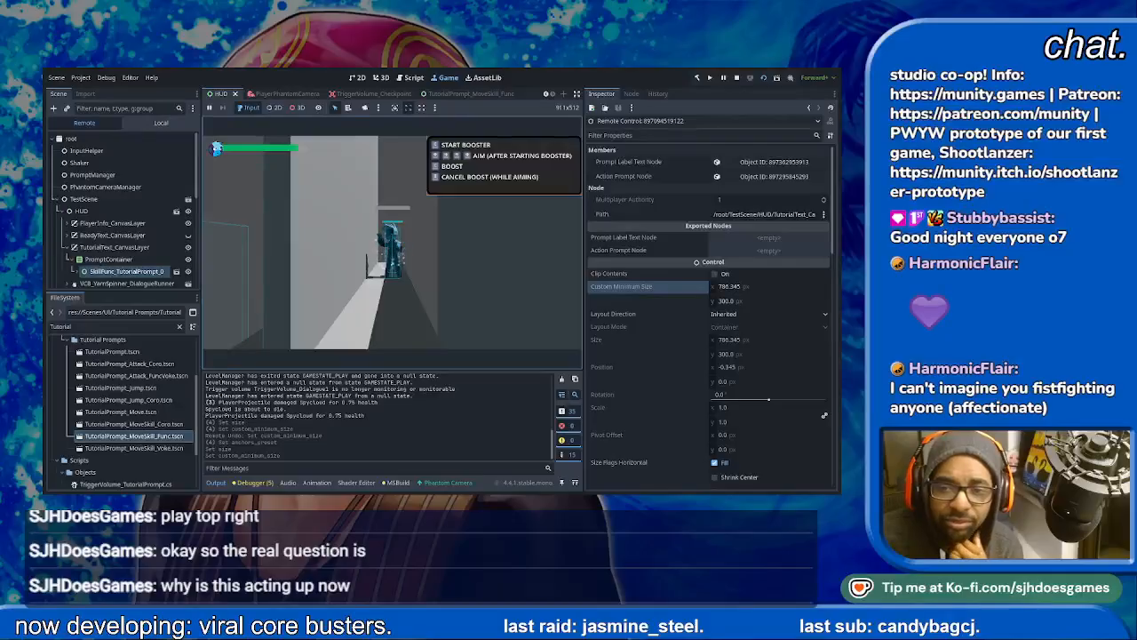
click(759, 301)
text(50)
key(Return)
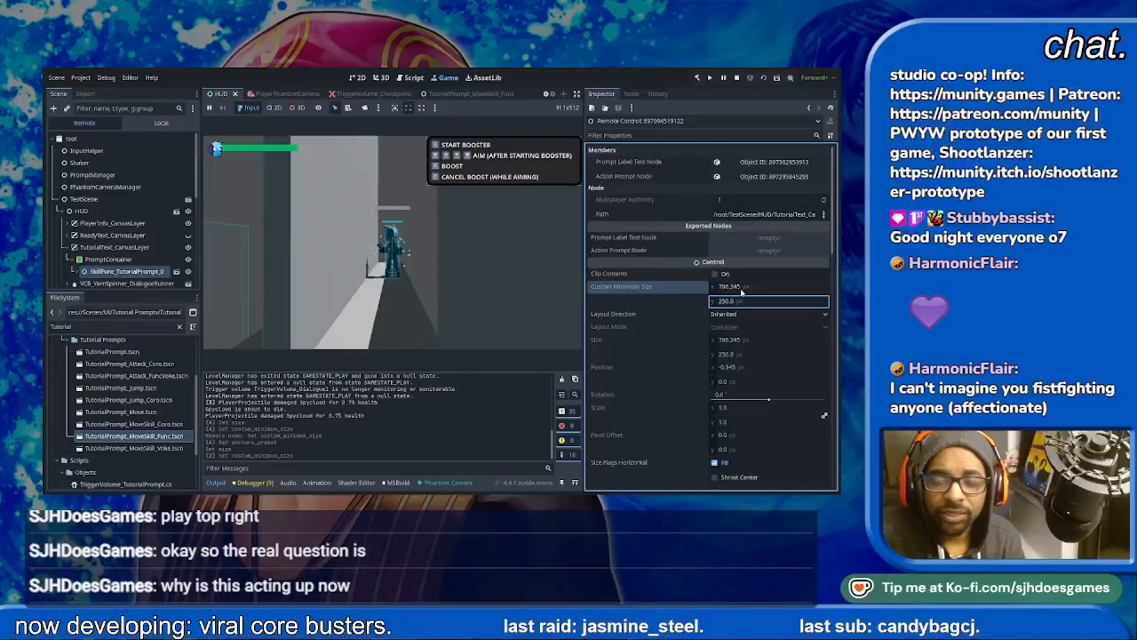
- Stop the game and set the custom minimum size of the TutorialPrompt_MoveSkill_Func root node to 800 by 250 px
click(736, 77)
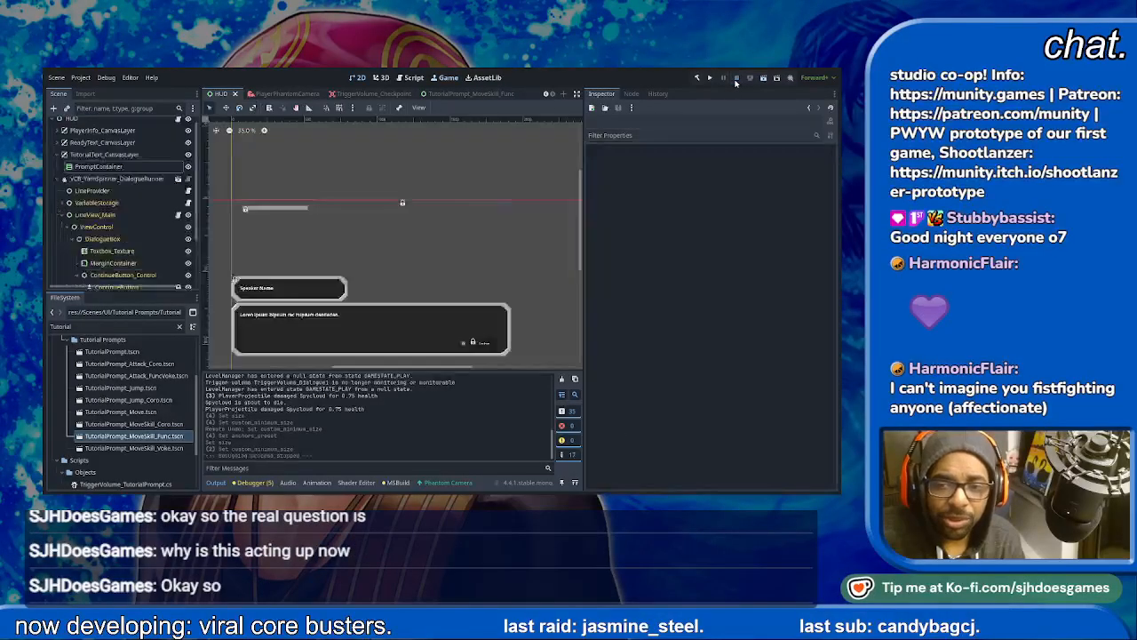
click(463, 94)
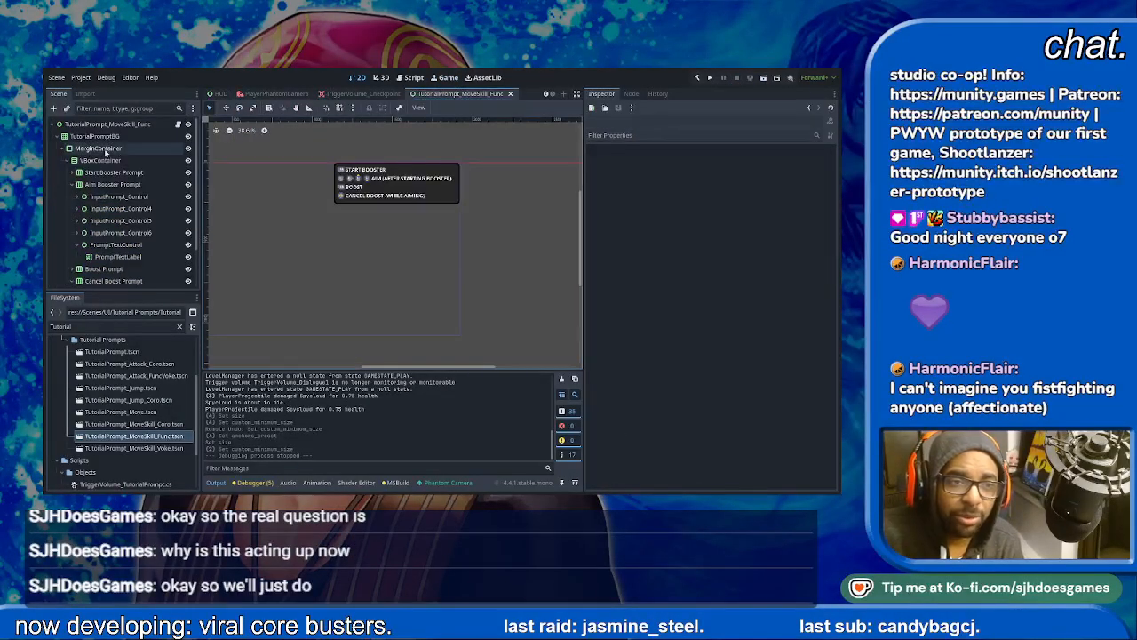
click(105, 125)
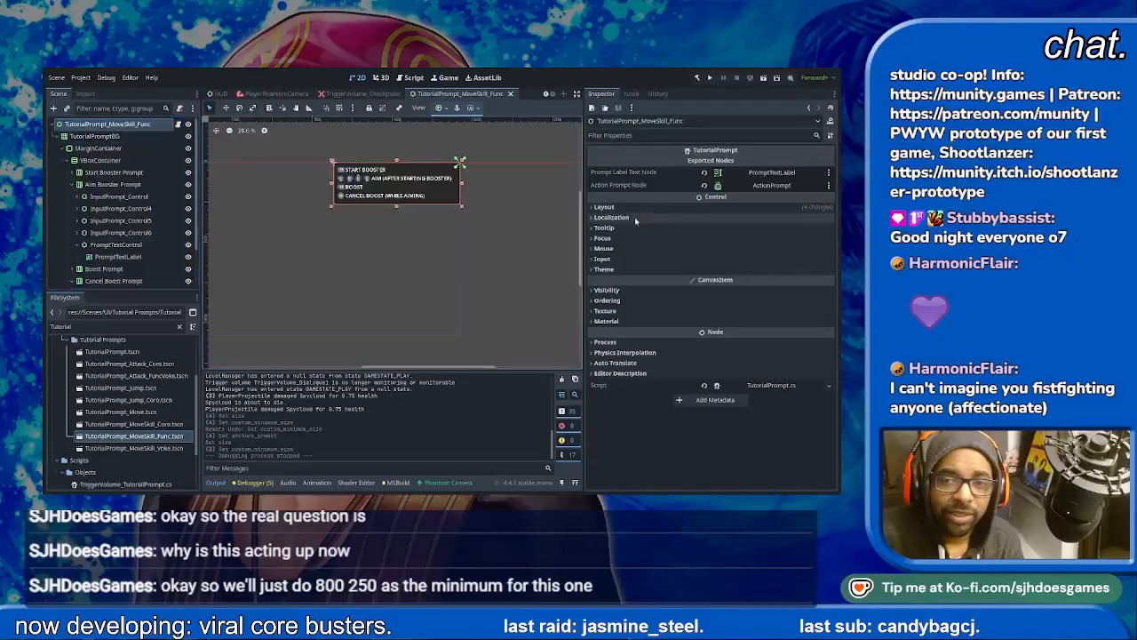
click(604, 207)
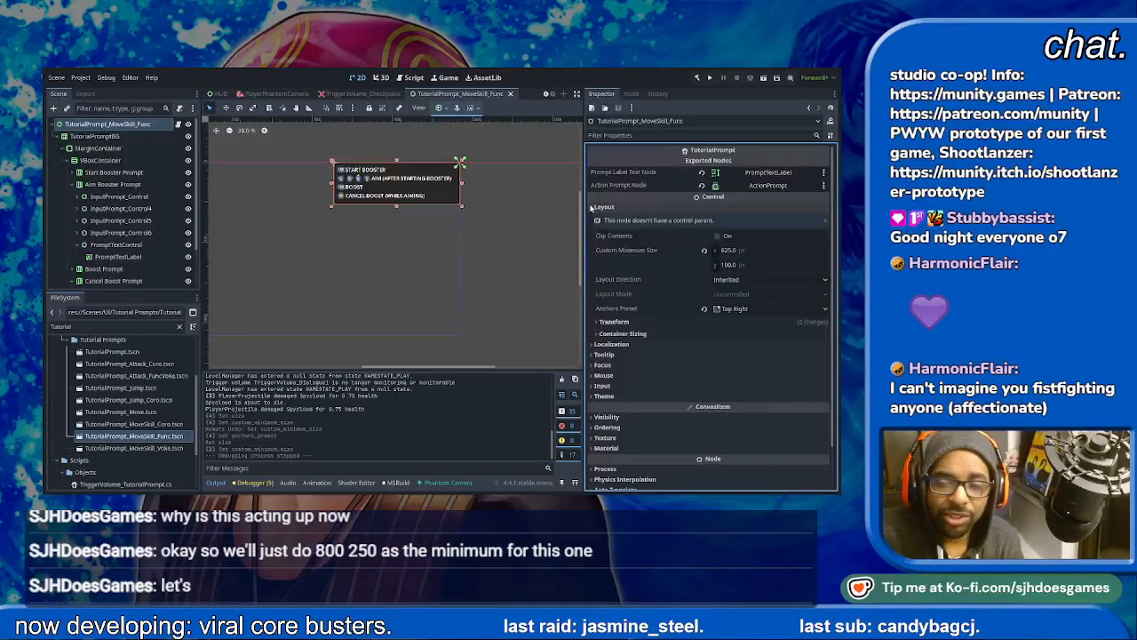
click(794, 251)
text(80)
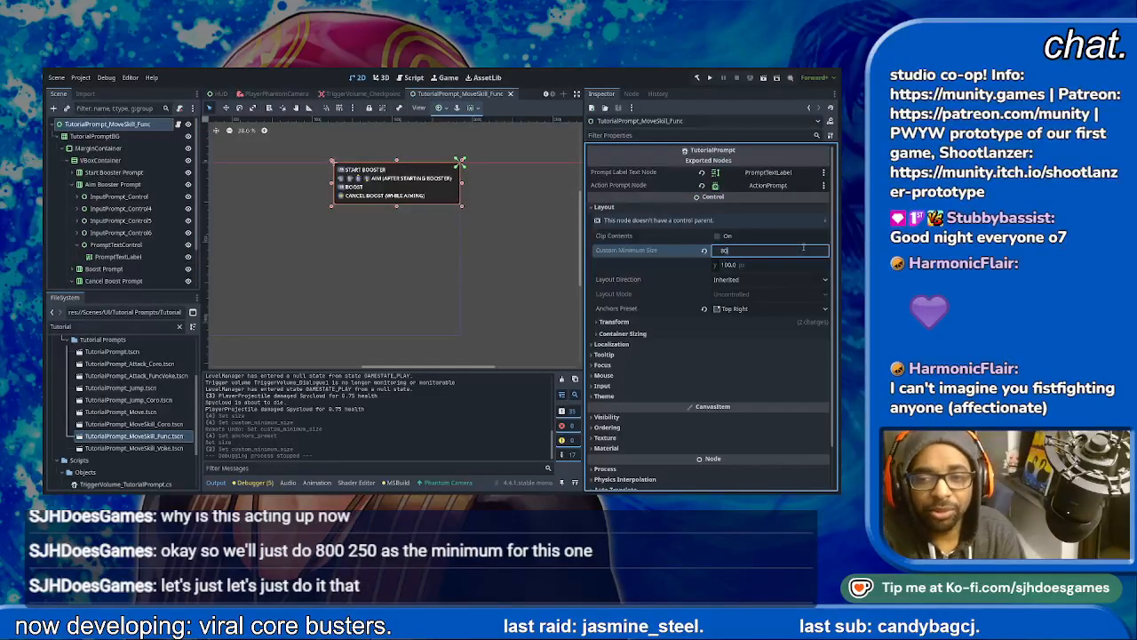
text(0)
key(Tab)
key(Return)
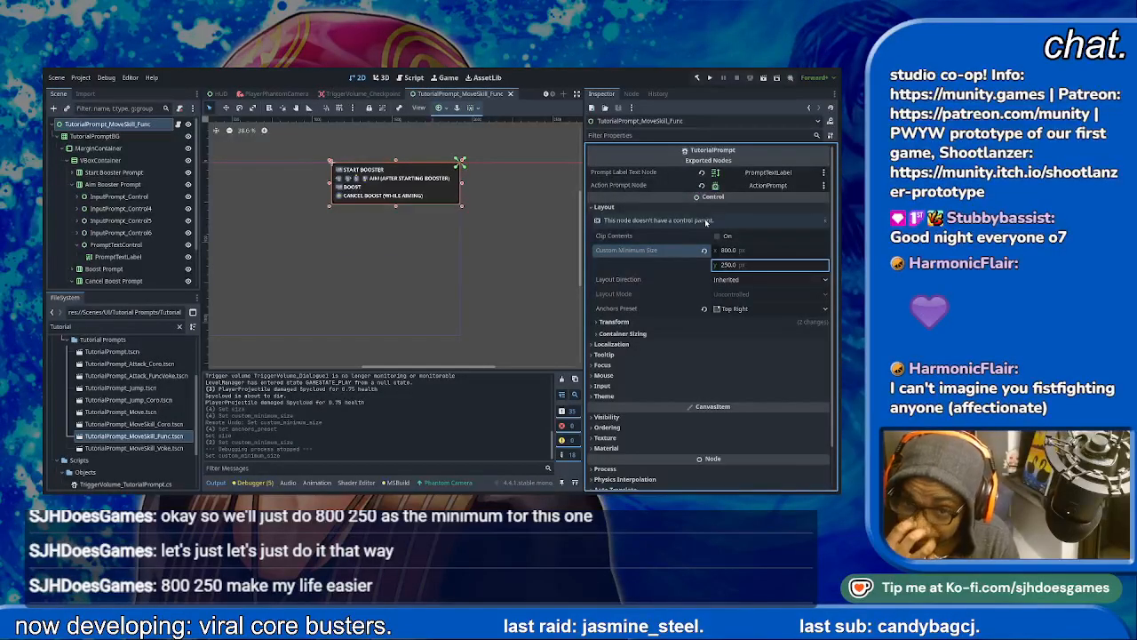
- Save the change, run TestLevel and advance through the Announcer's opening dialogue
scroll(232, 94, up, 3)
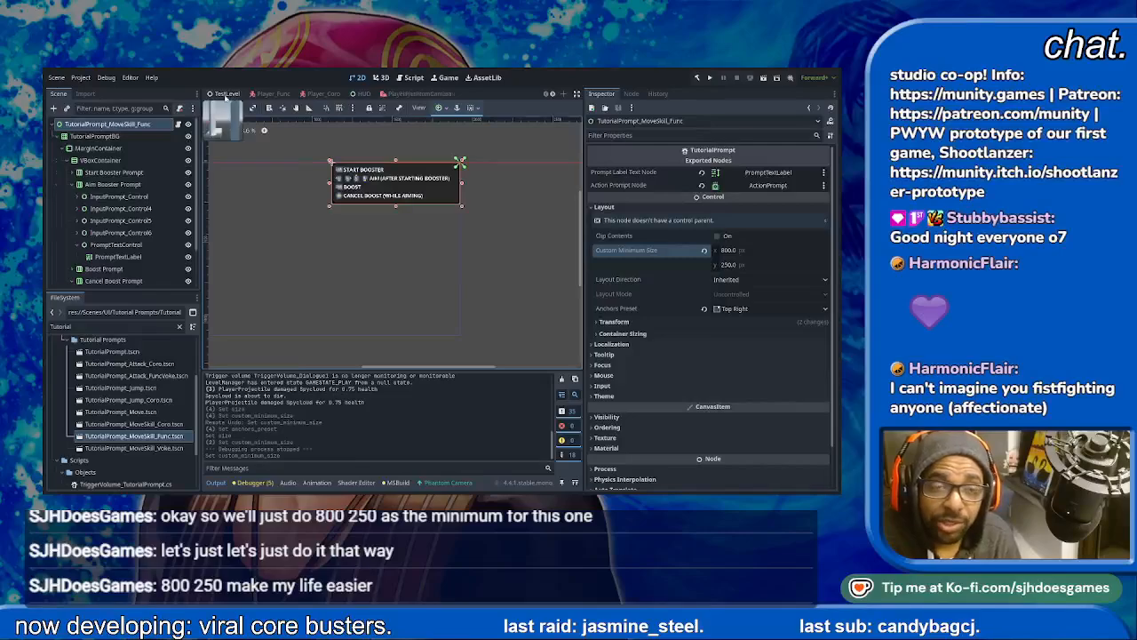
click(226, 95)
key(ctrl+s)
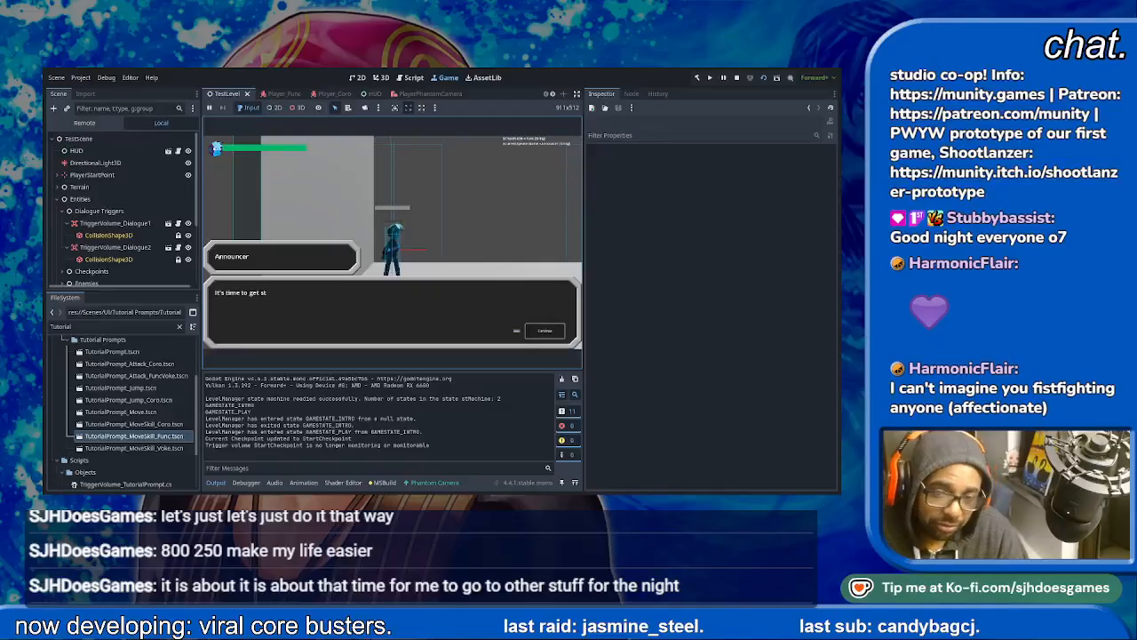
key(Return)
key(Return)
key(Return)
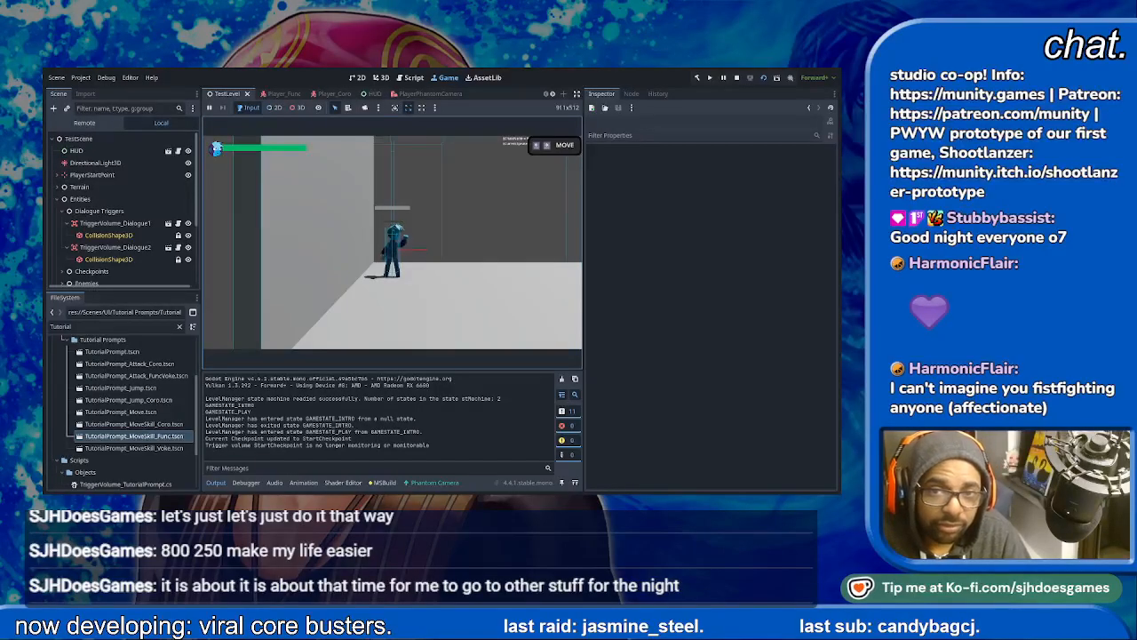
- Playtest the start of TestLevel, running through the MOVE prompt area and jumping the gap to check the MOVE and JUMP prompts
key(Right)
key(space)
key(Right)
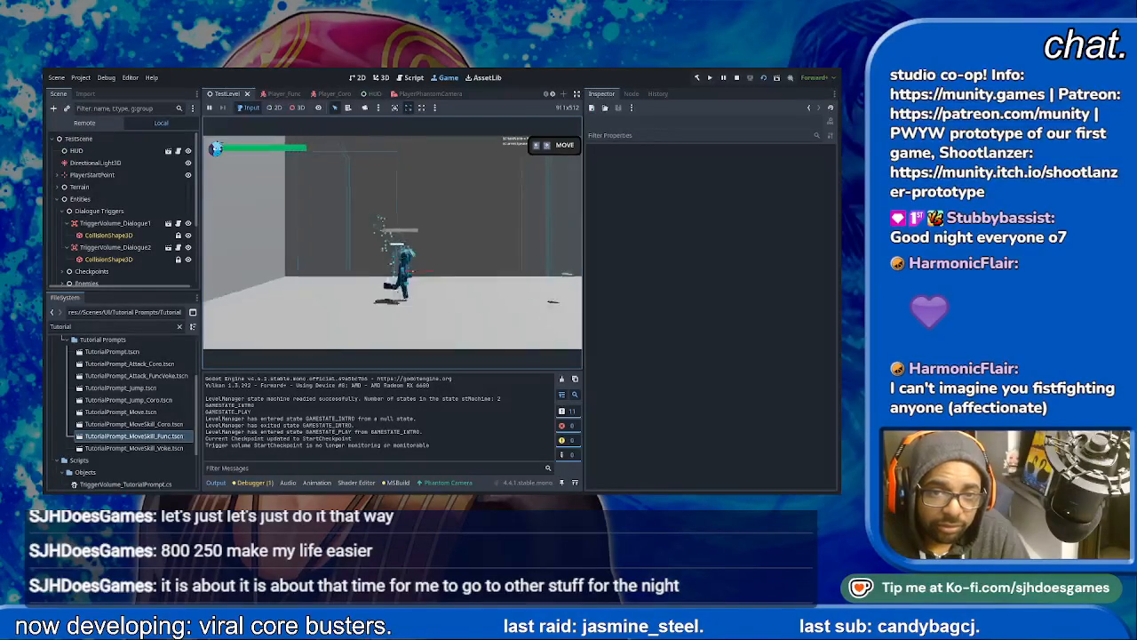
key(Right)
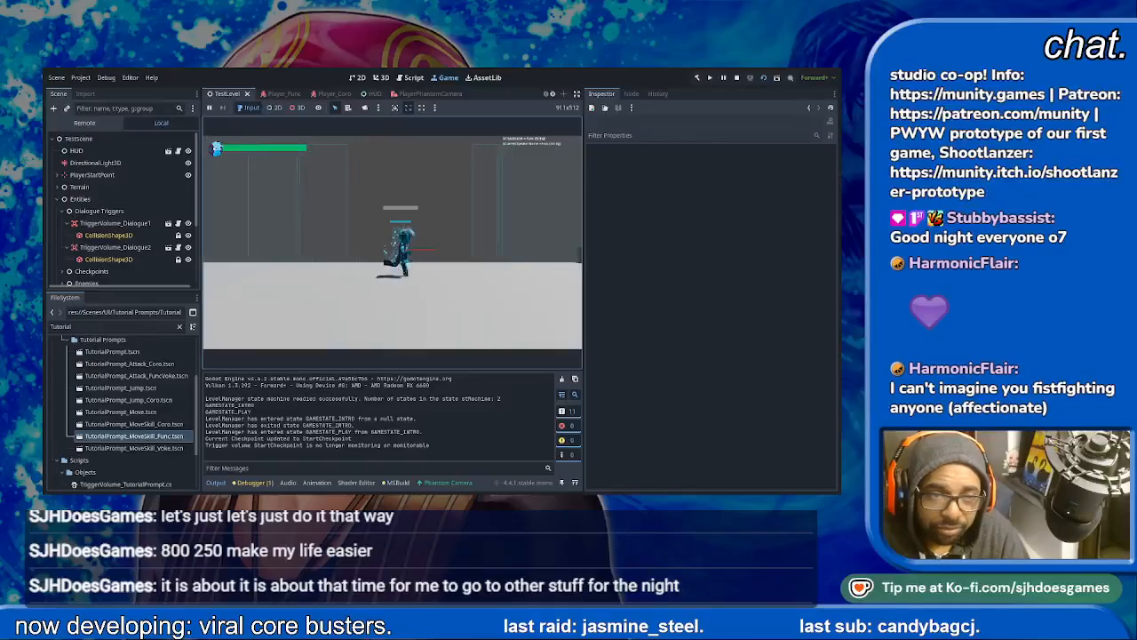
key(Right)
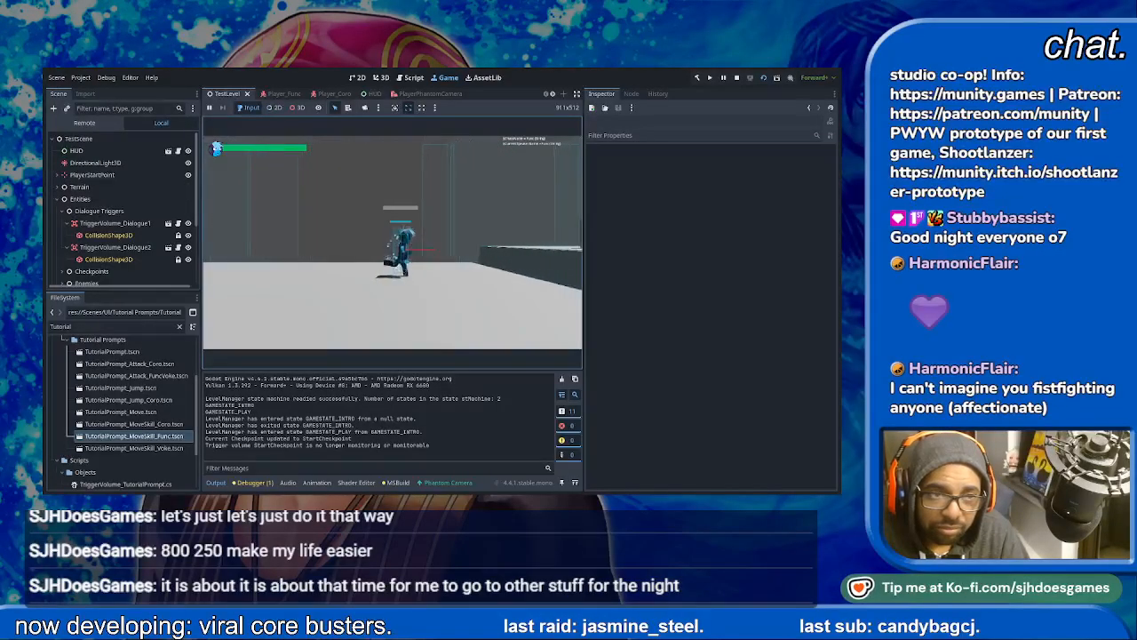
key(space)
key(Right)
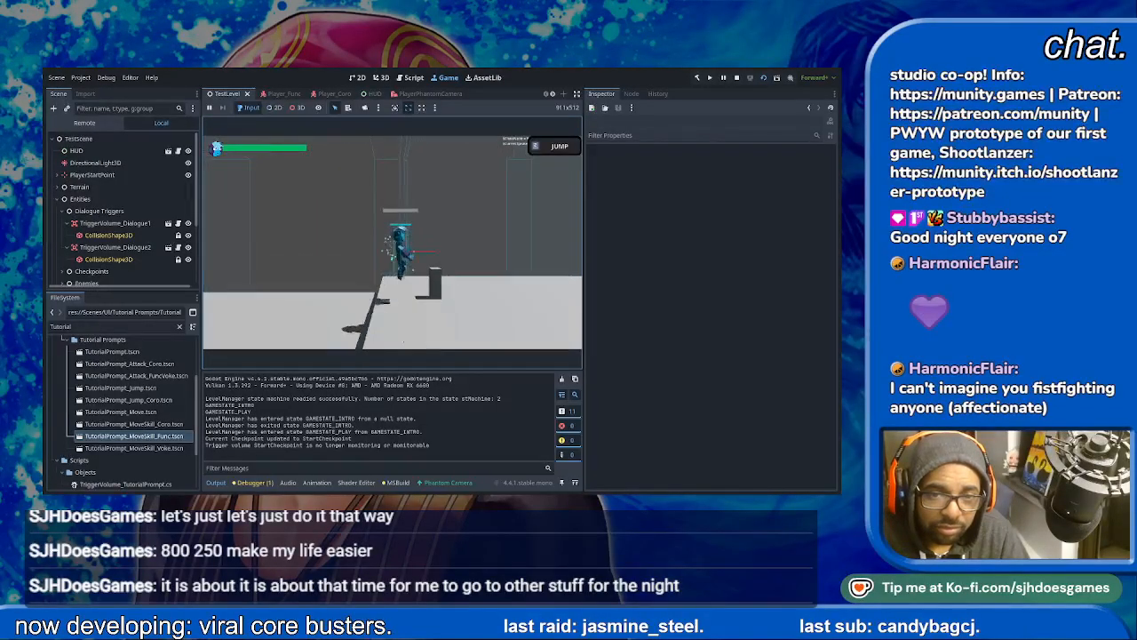
- Run on to the first Hopper and shoot it while checking the SHOOT prompt's alignment
key(Right)
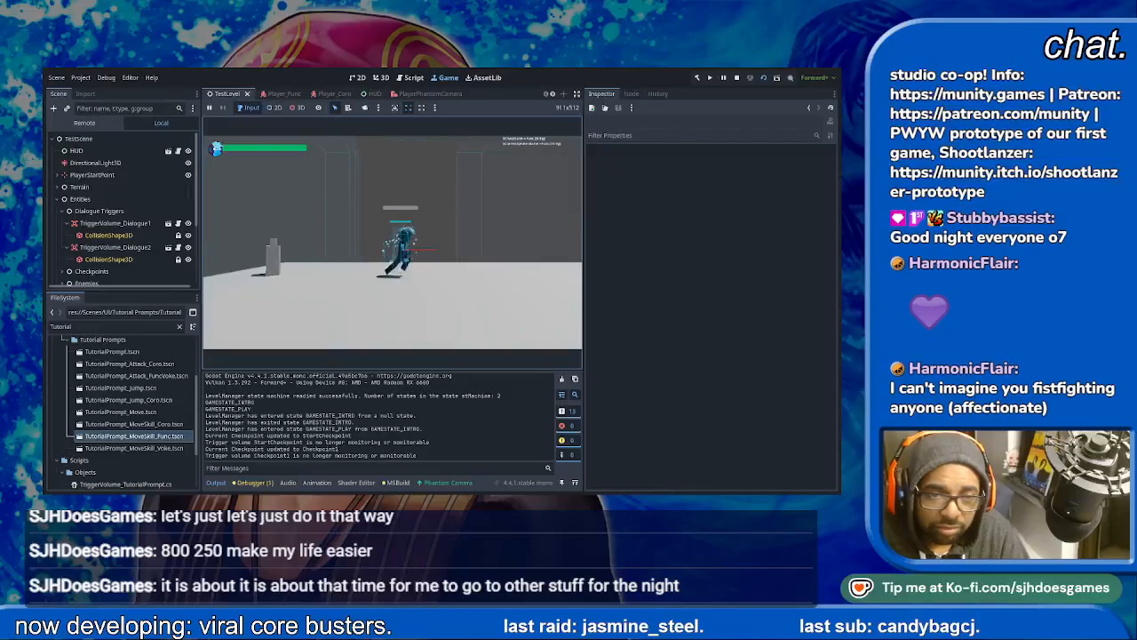
key(Right)
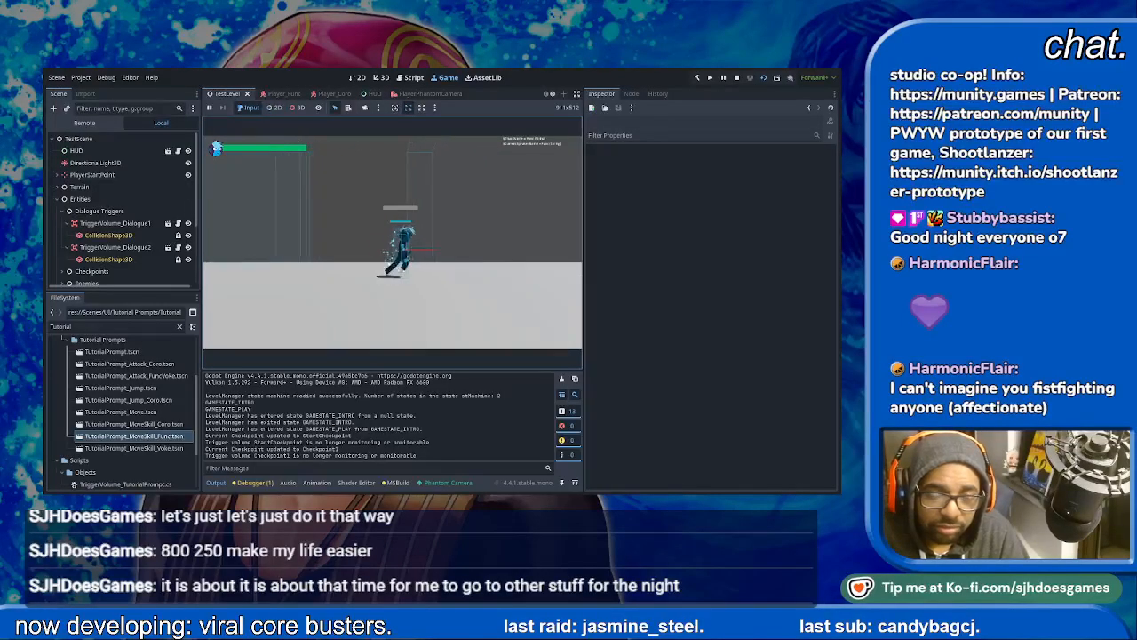
key(x)
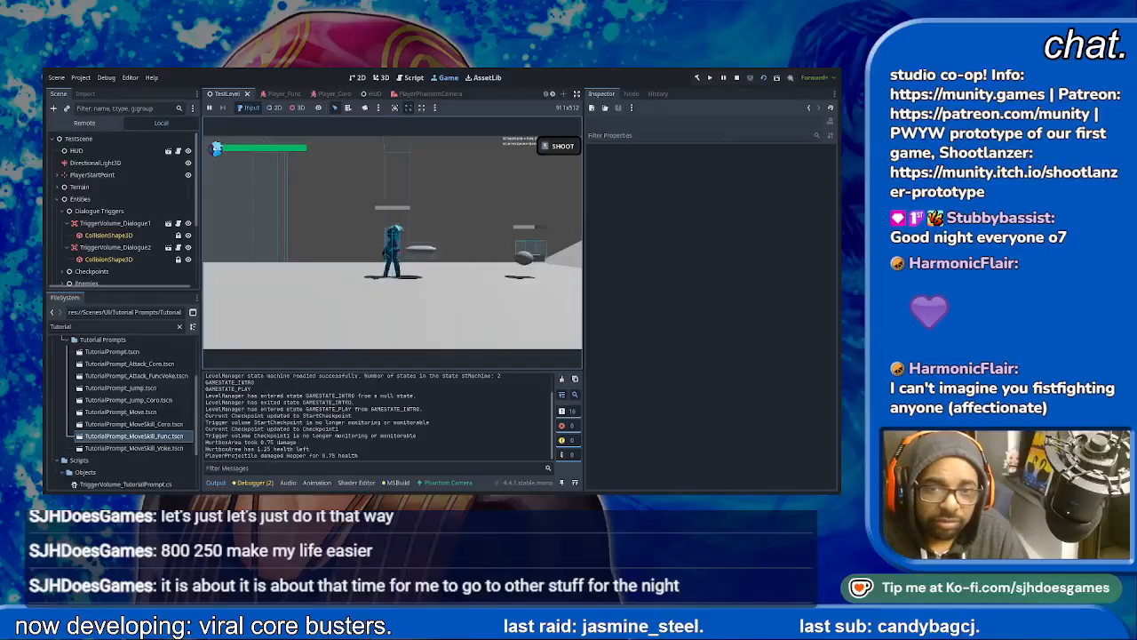
key(x)
key(x)
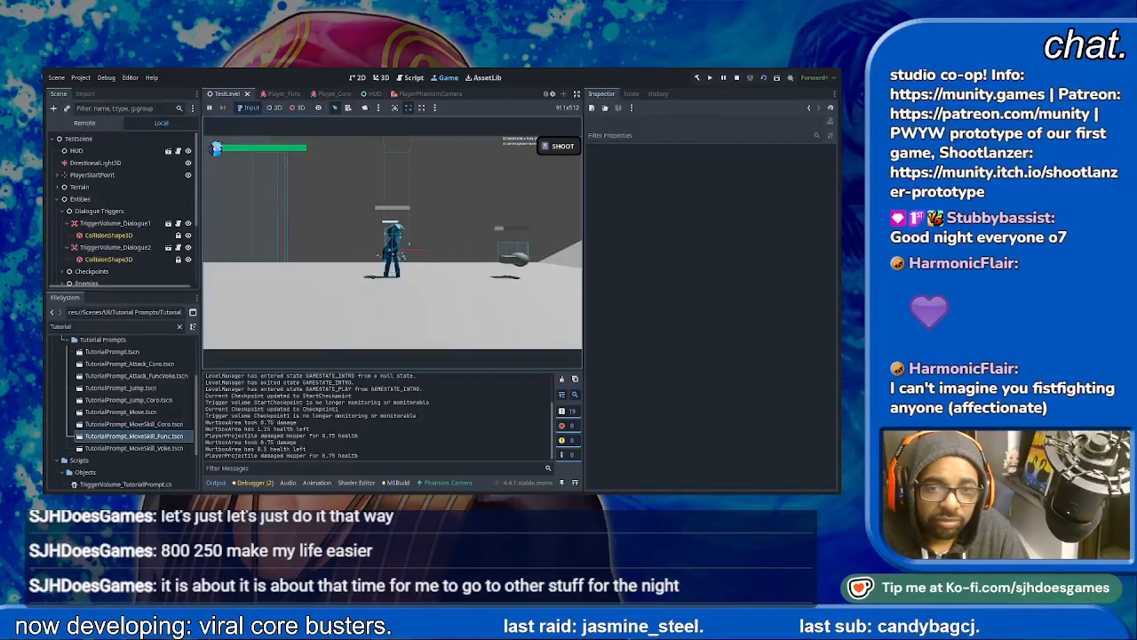
- Run up the ramp to the first dialogue trigger and advance through Func's lines
key(Right)
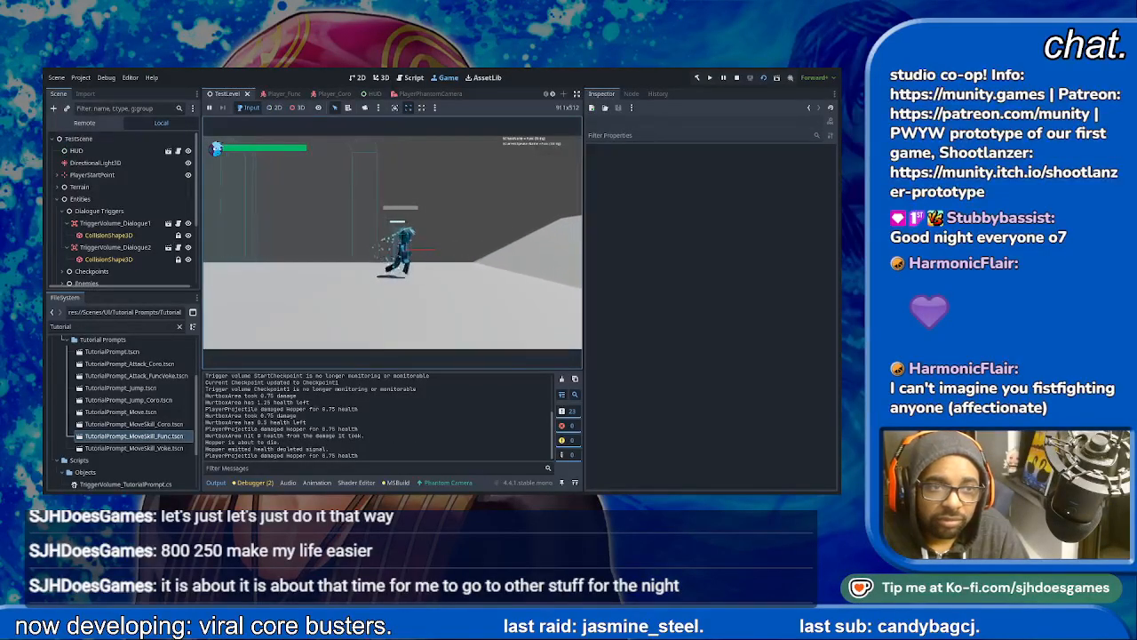
key(Right)
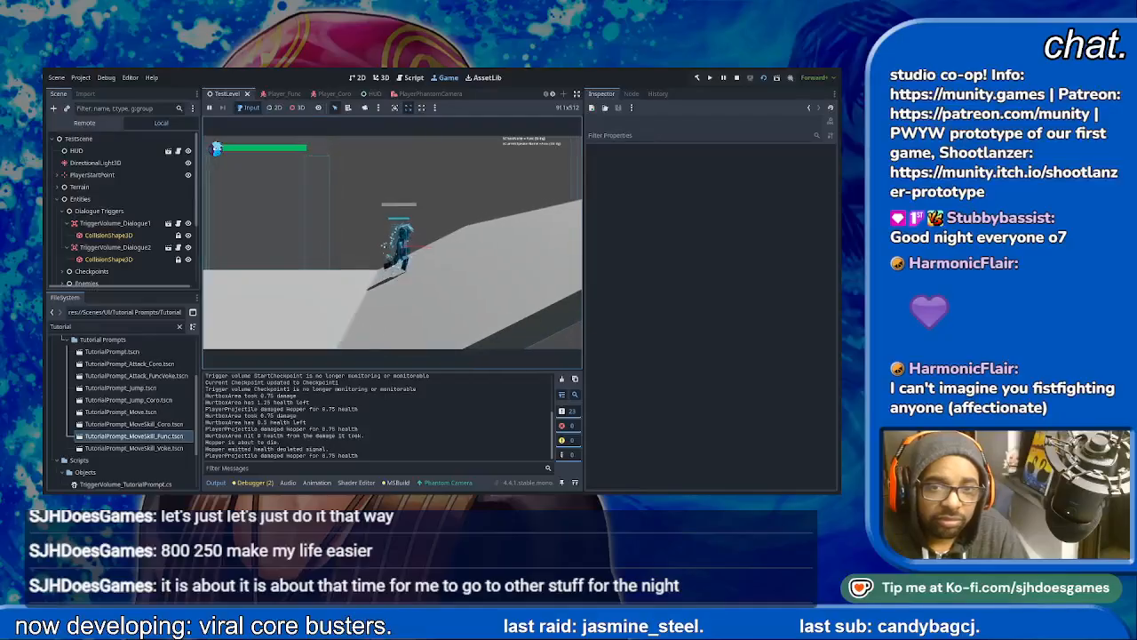
key(Right)
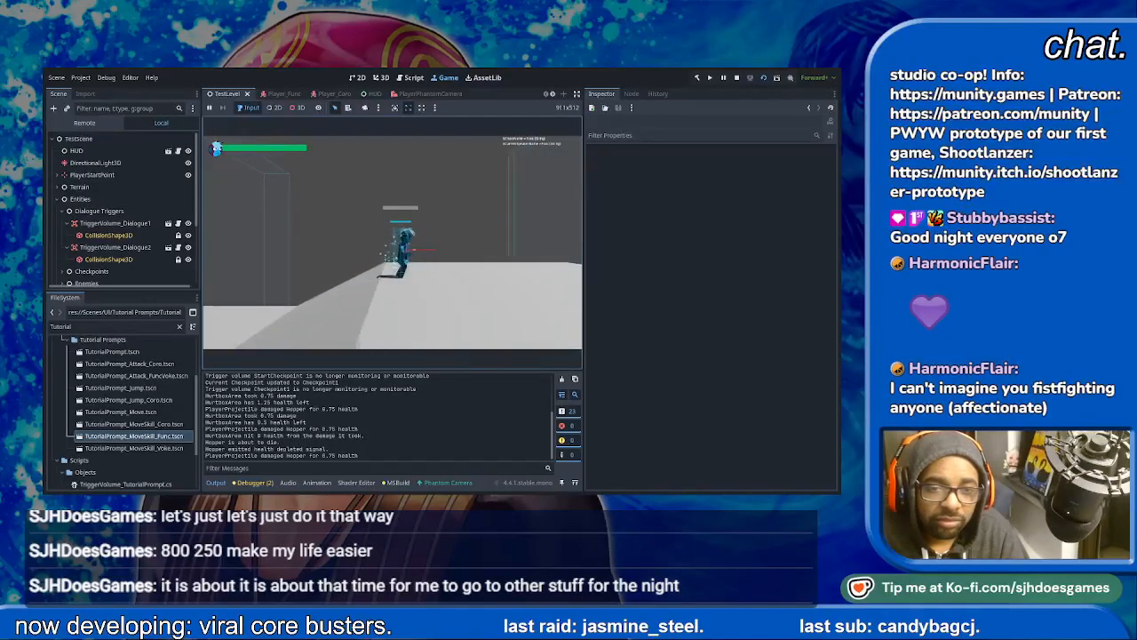
key(Right)
key(space)
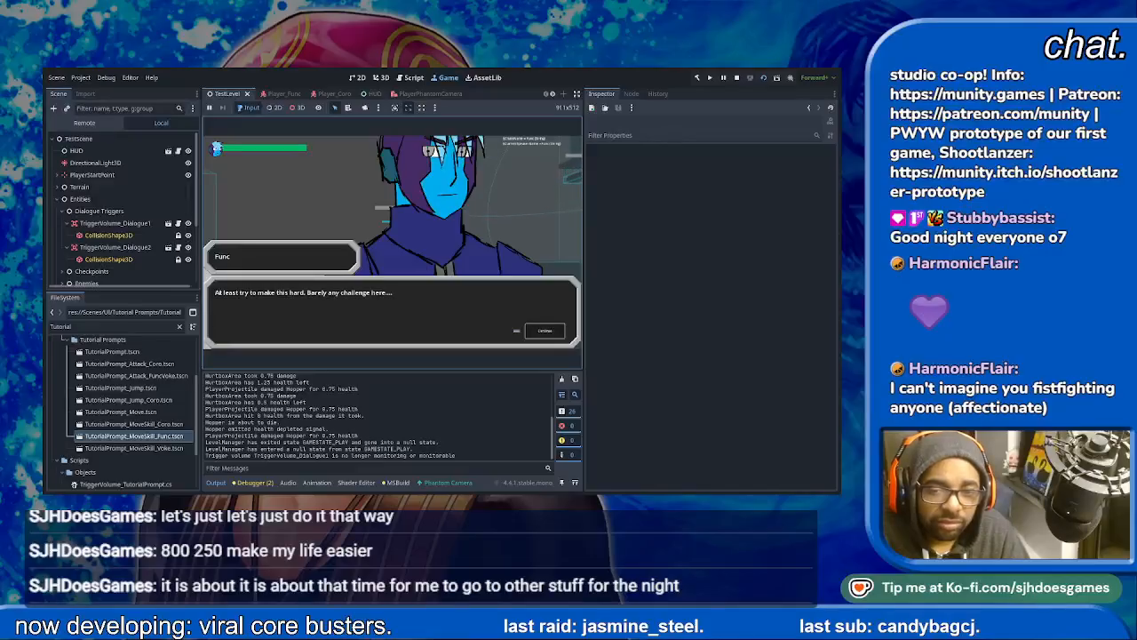
key(space)
key(space)
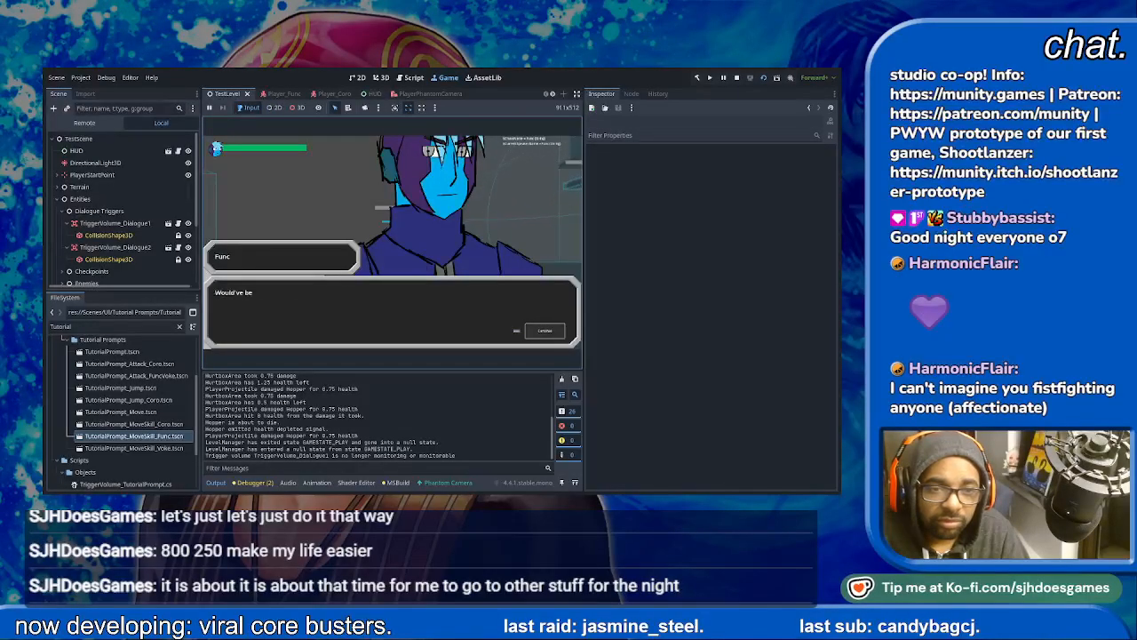
key(space)
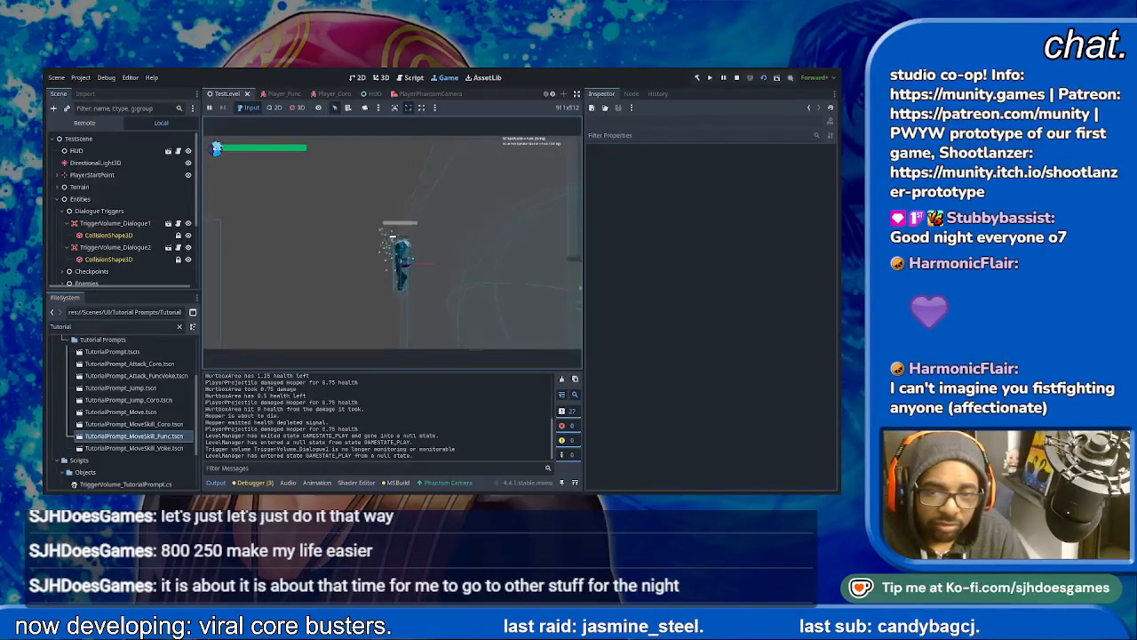
- Jump onward past the Spycloud to the narrow shaft where the booster tutorial prompt is shown
key(space)
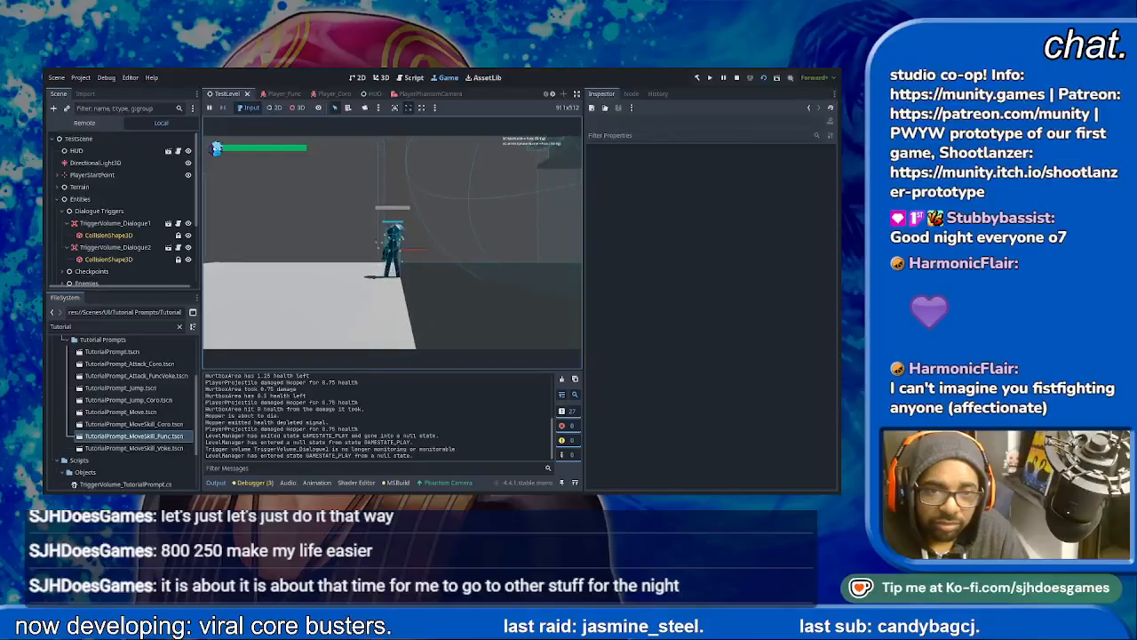
key(space)
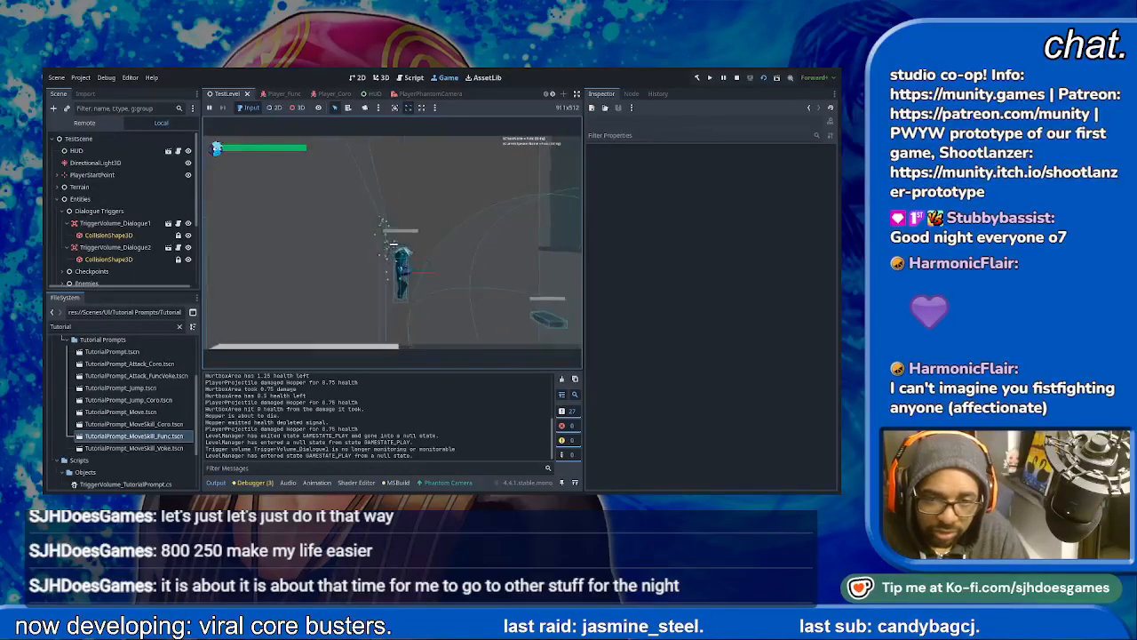
key(space)
key(space)
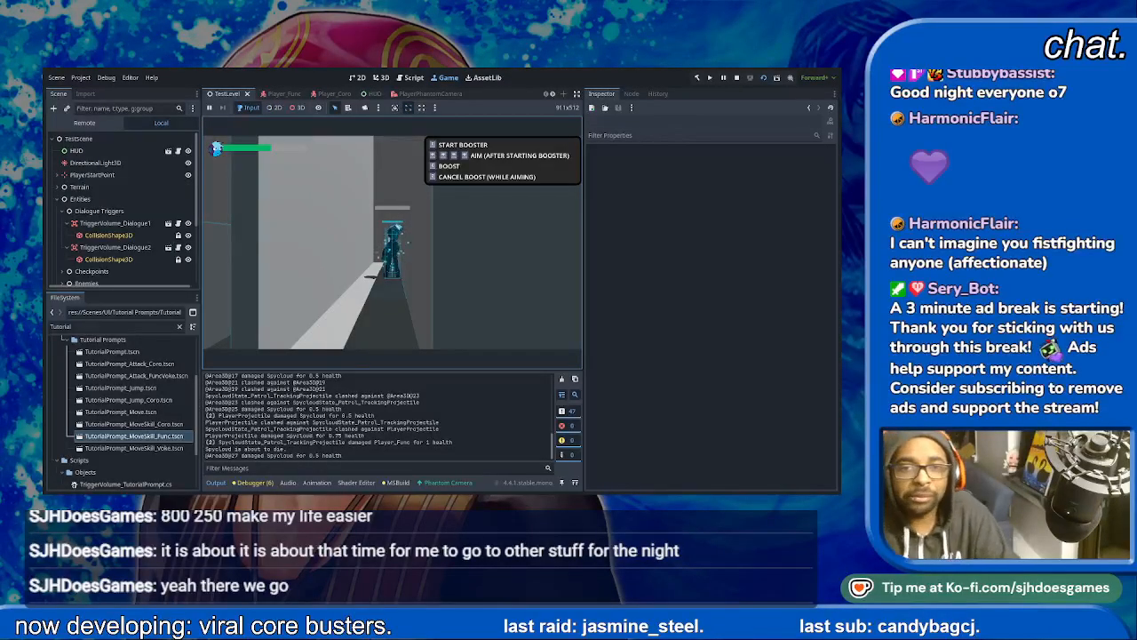
- Test jumping and boosting around the shaft while checking that the booster prompt's four lines fit in its box
key(space)
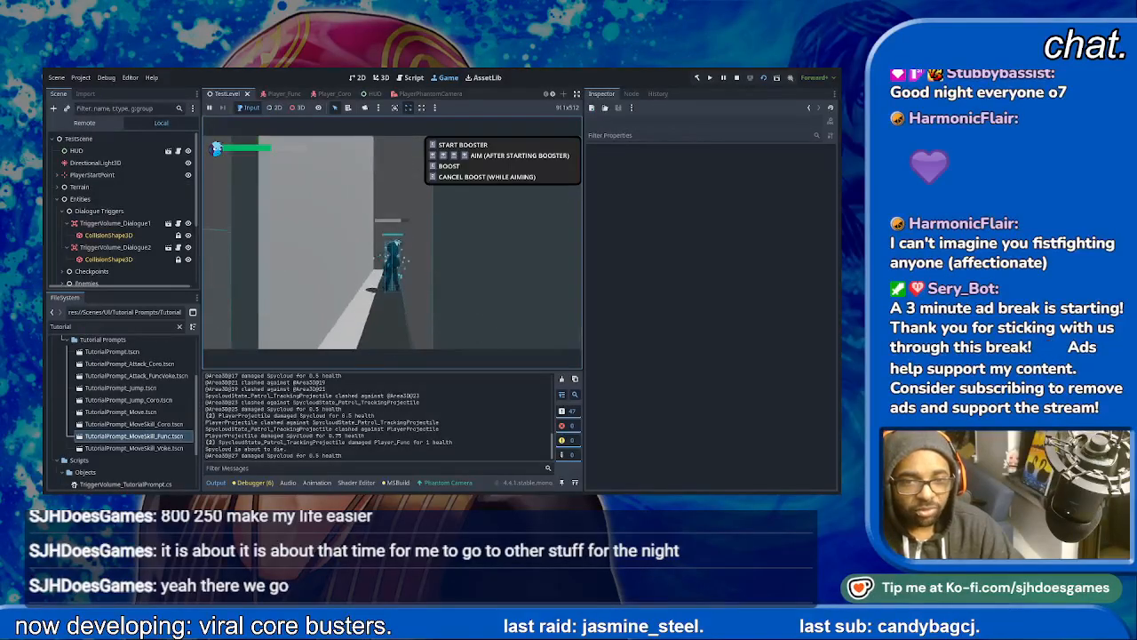
key(a)
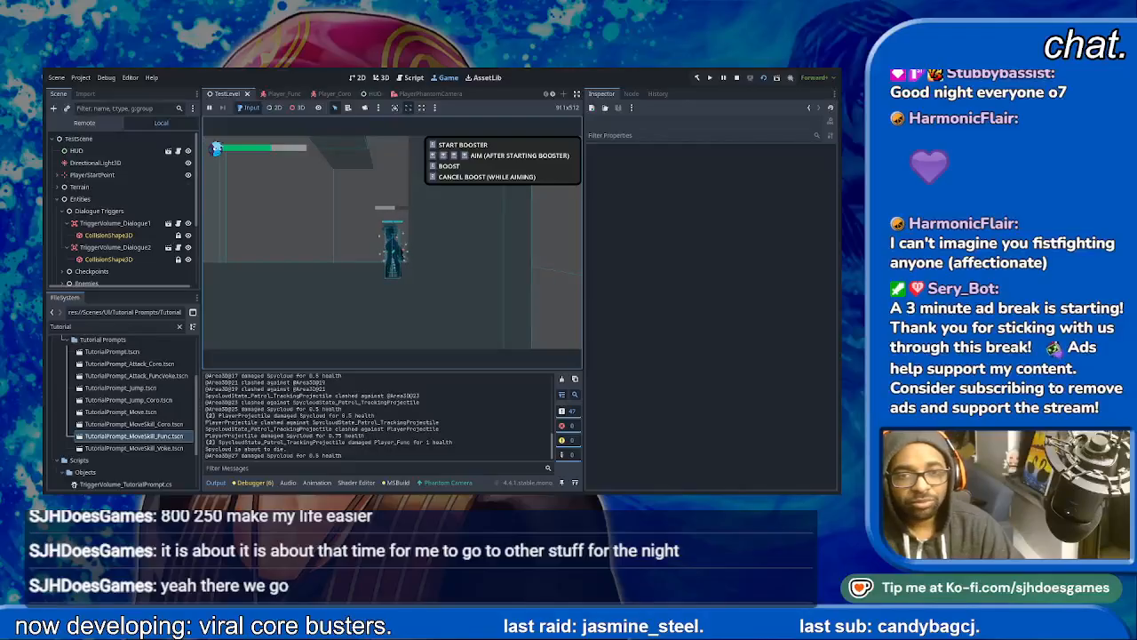
key(space)
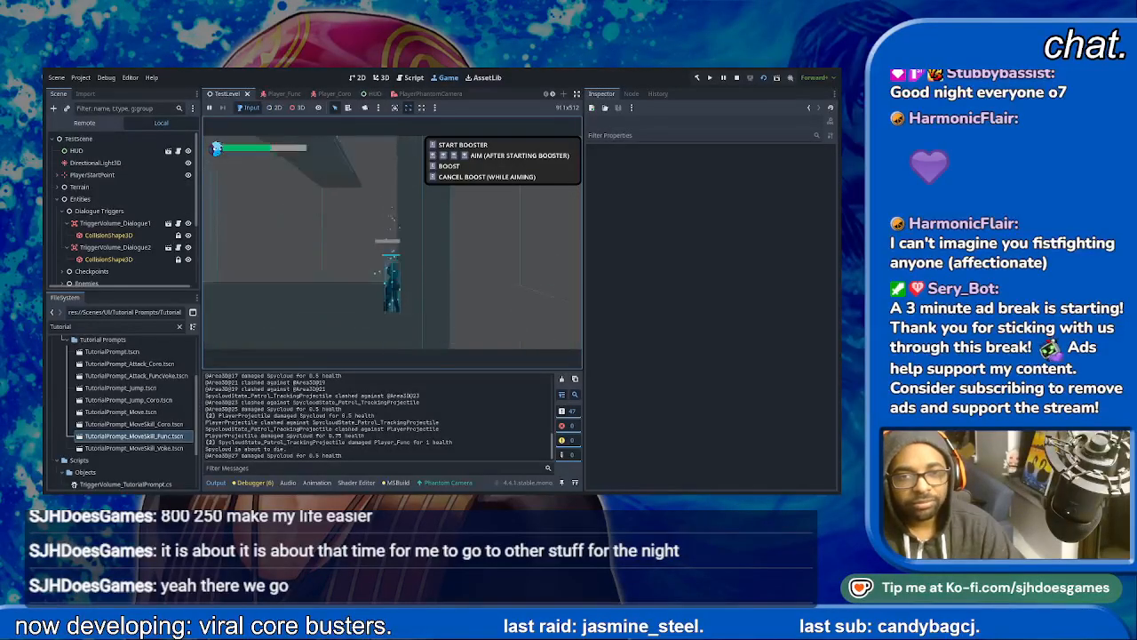
key(space)
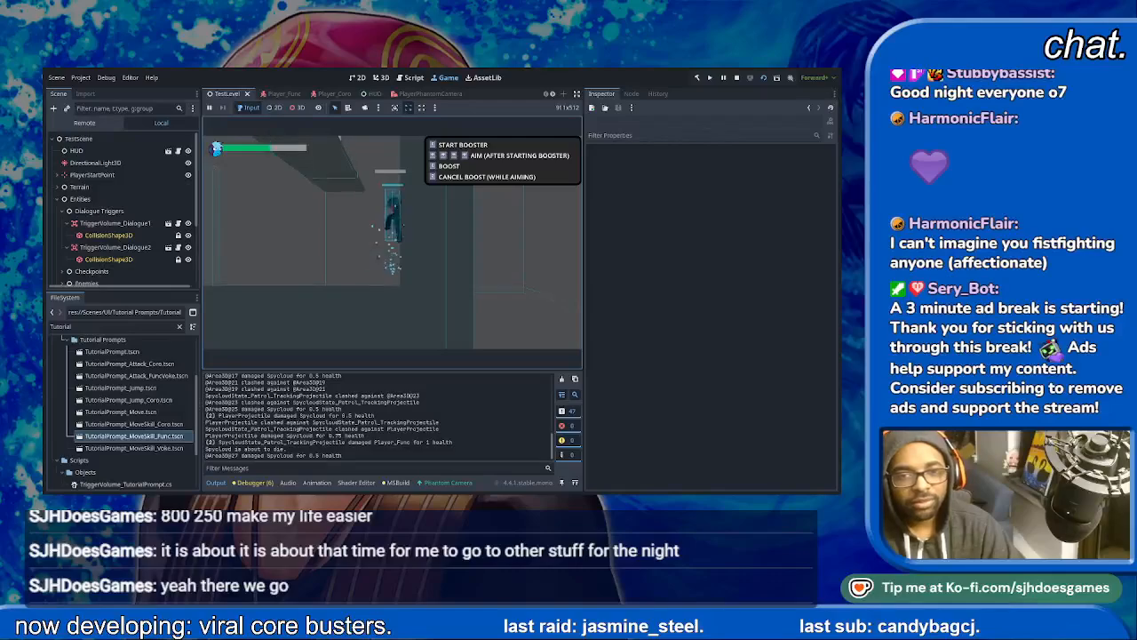
key(w)
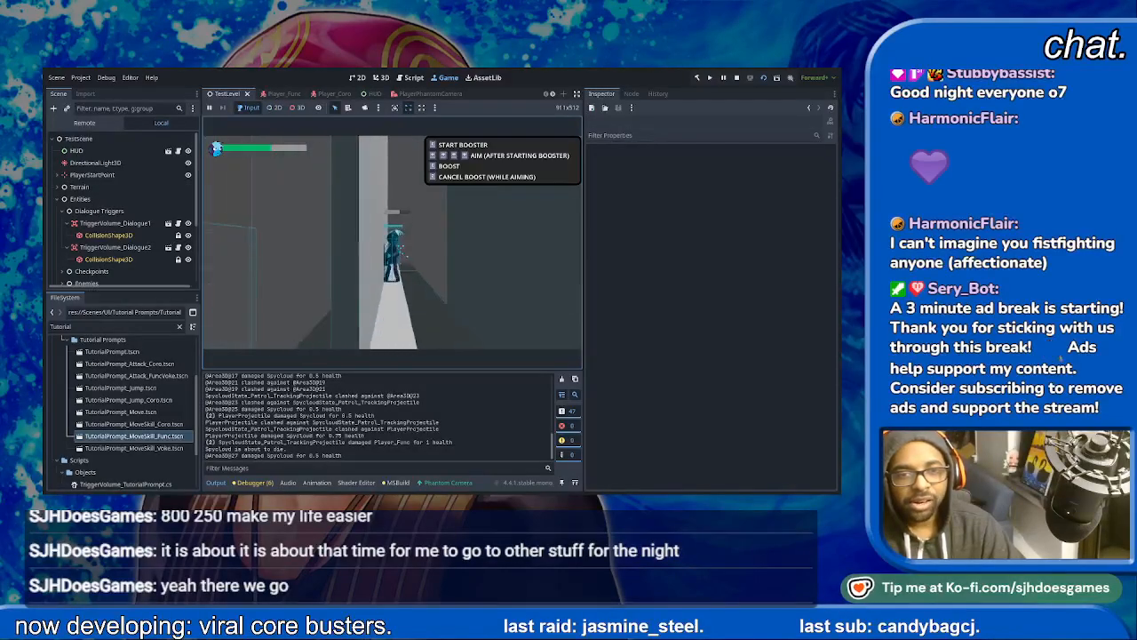
key(space)
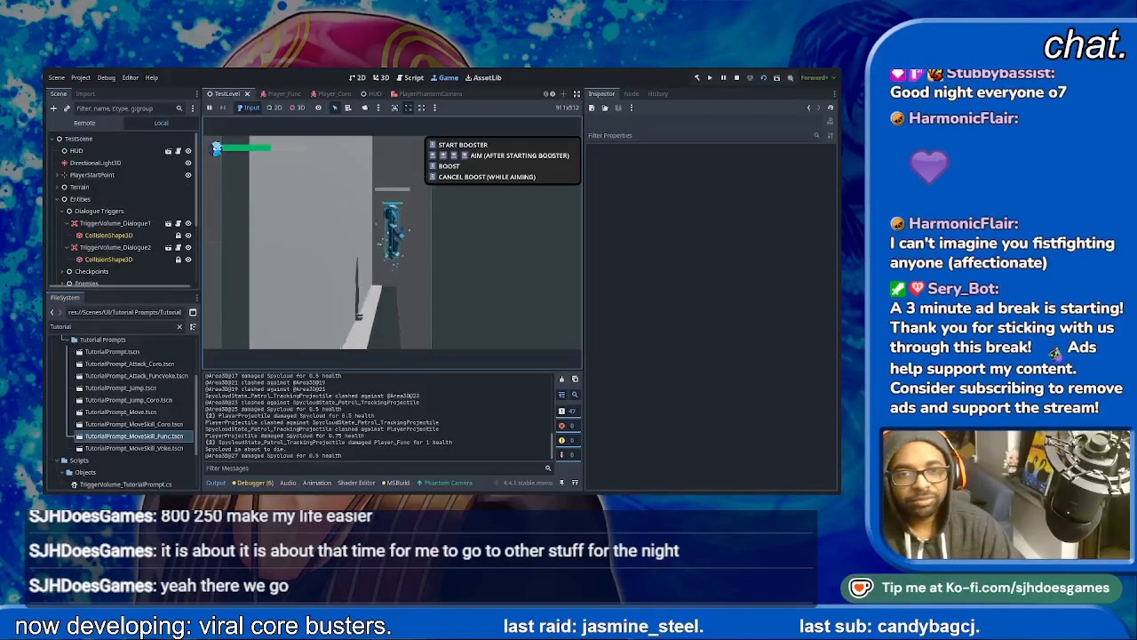
key(w)
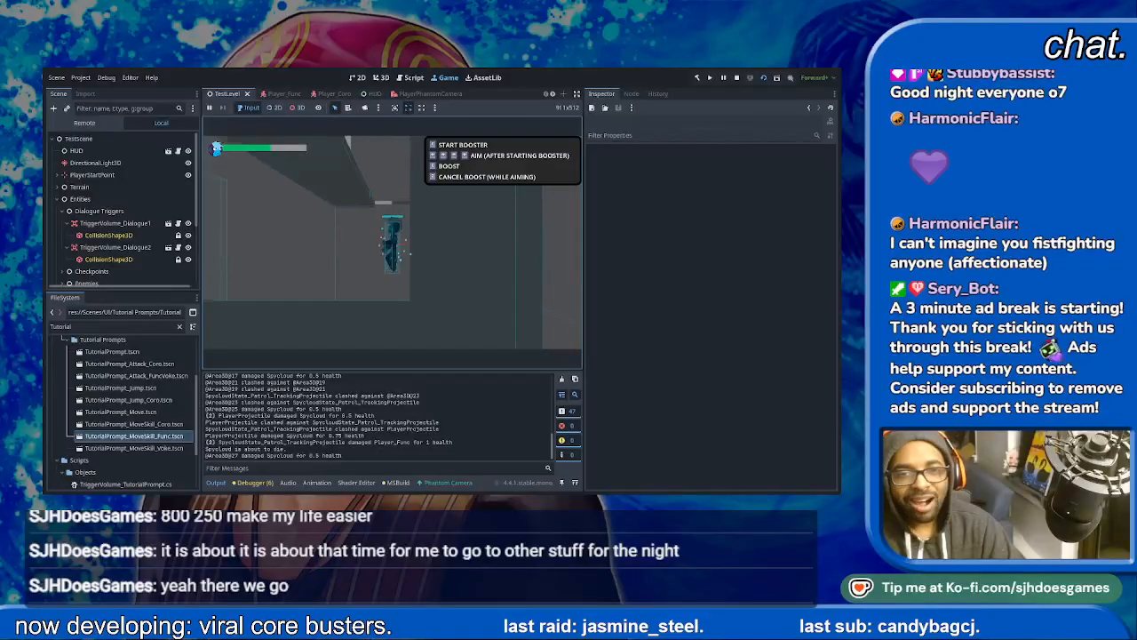
key(w)
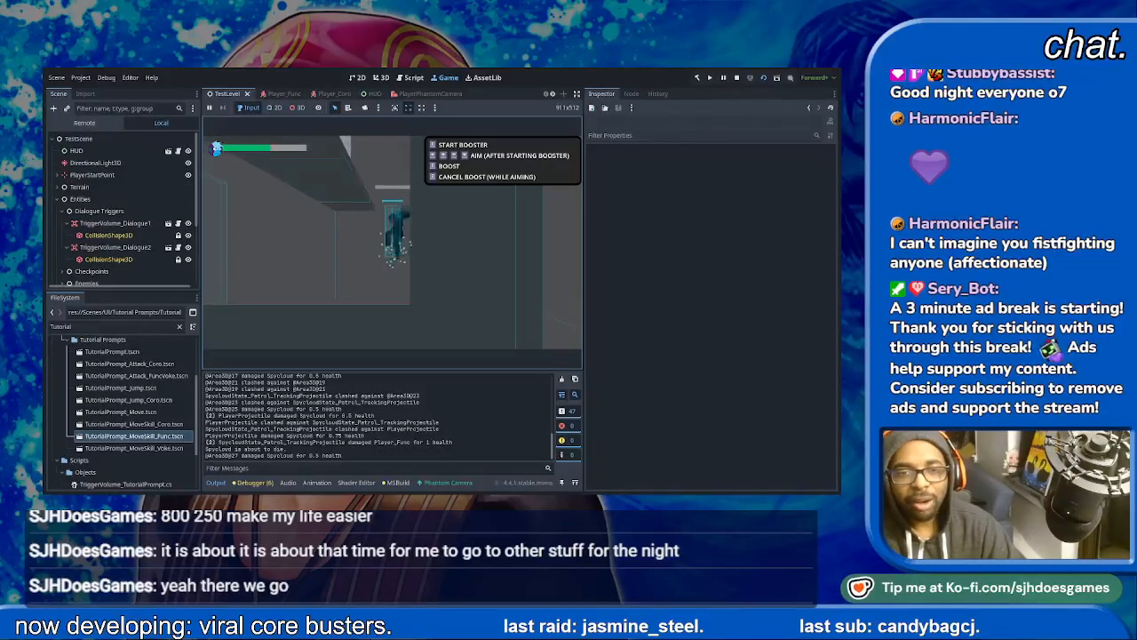
key(w)
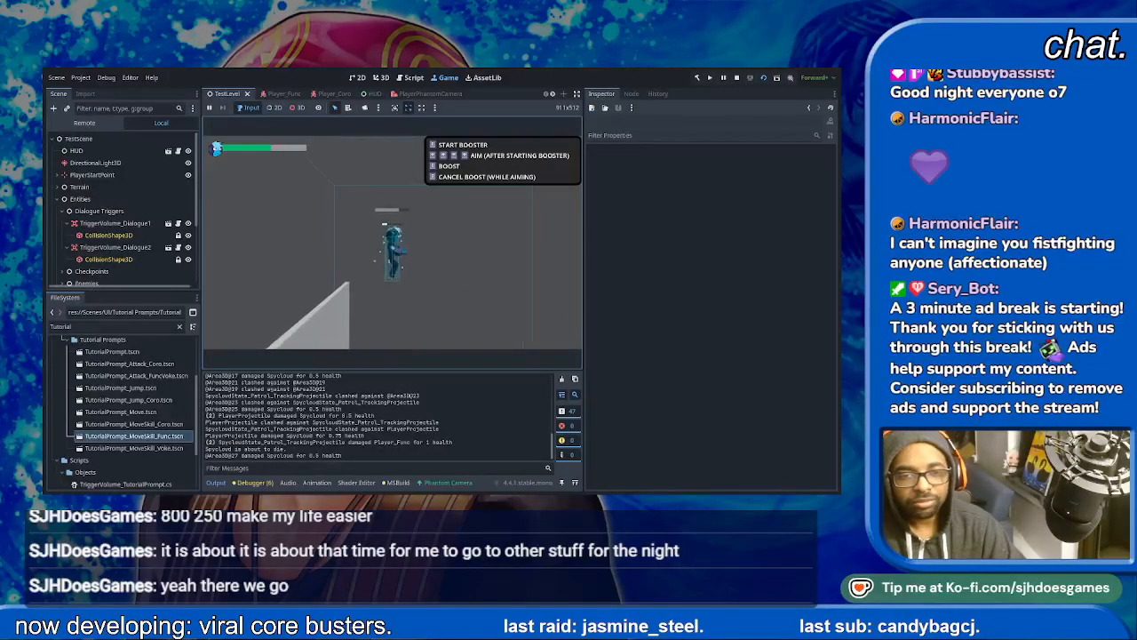
key(w)
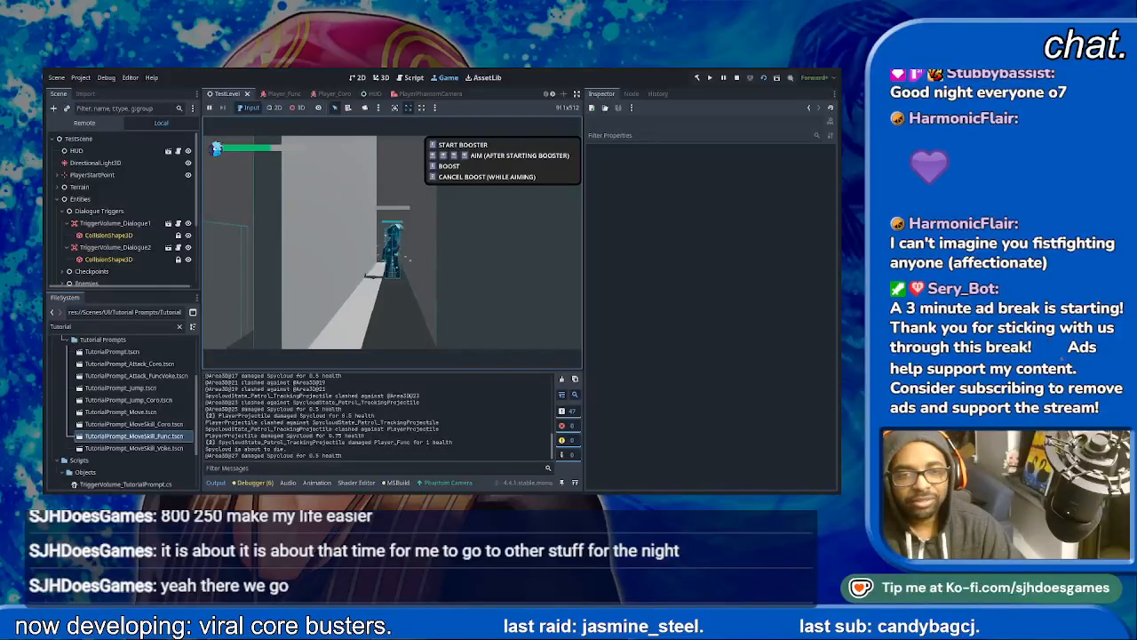
key(space)
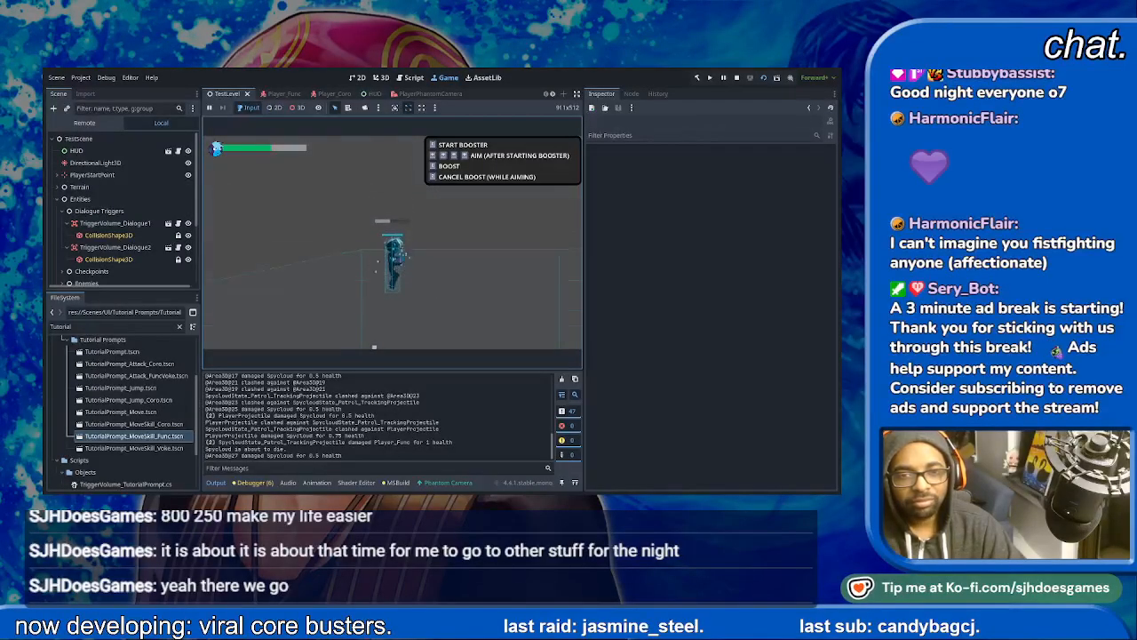
key(space)
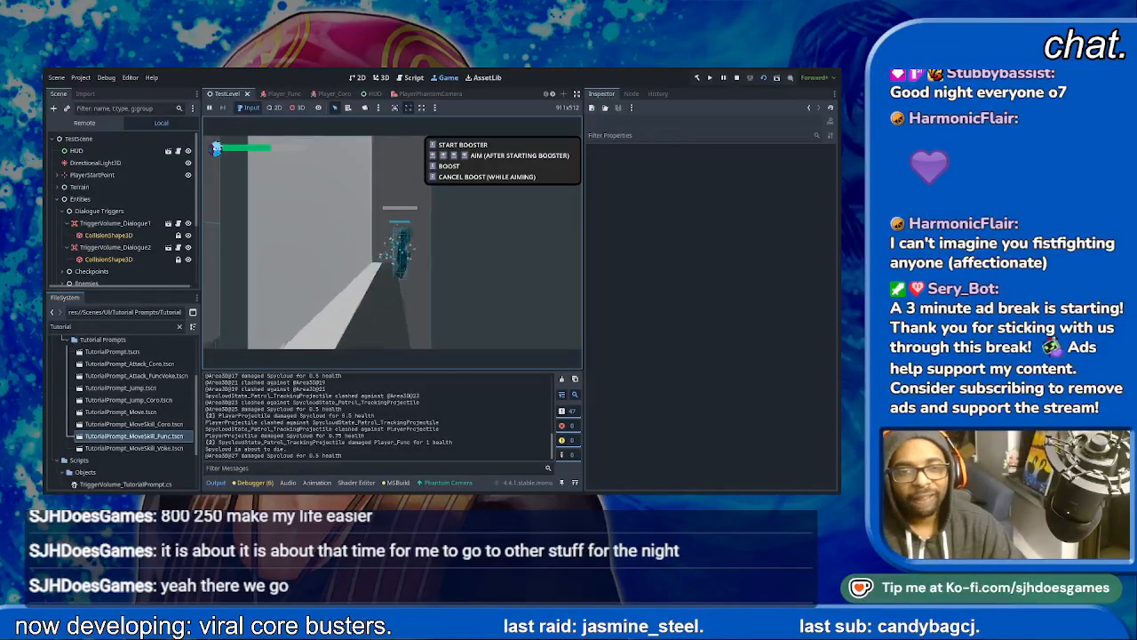
key(e)
key(w)
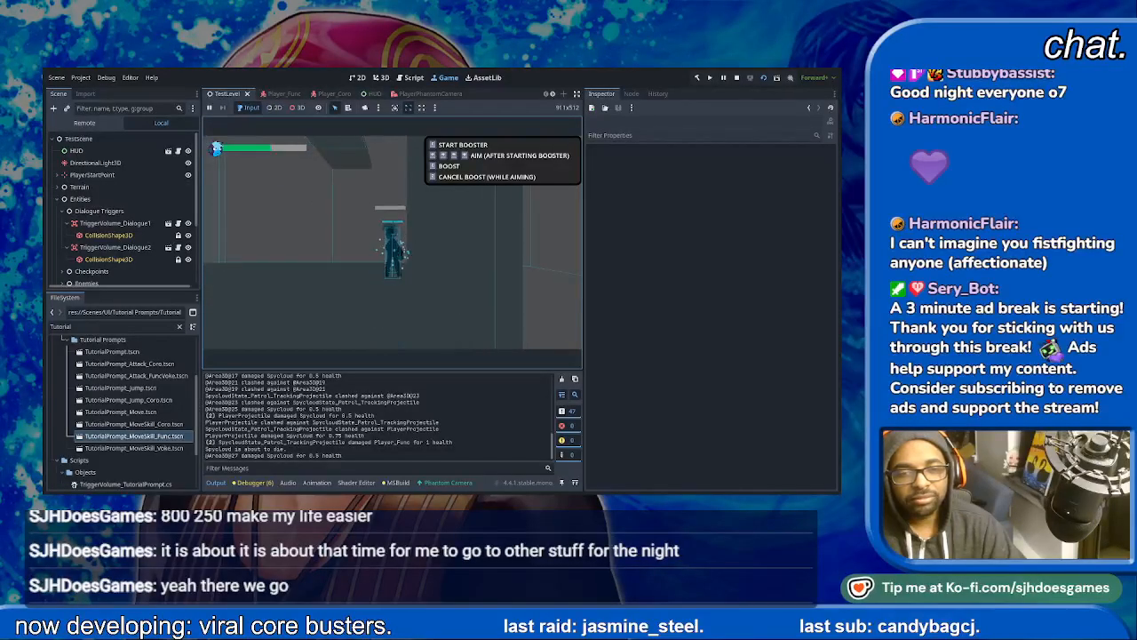
key(space)
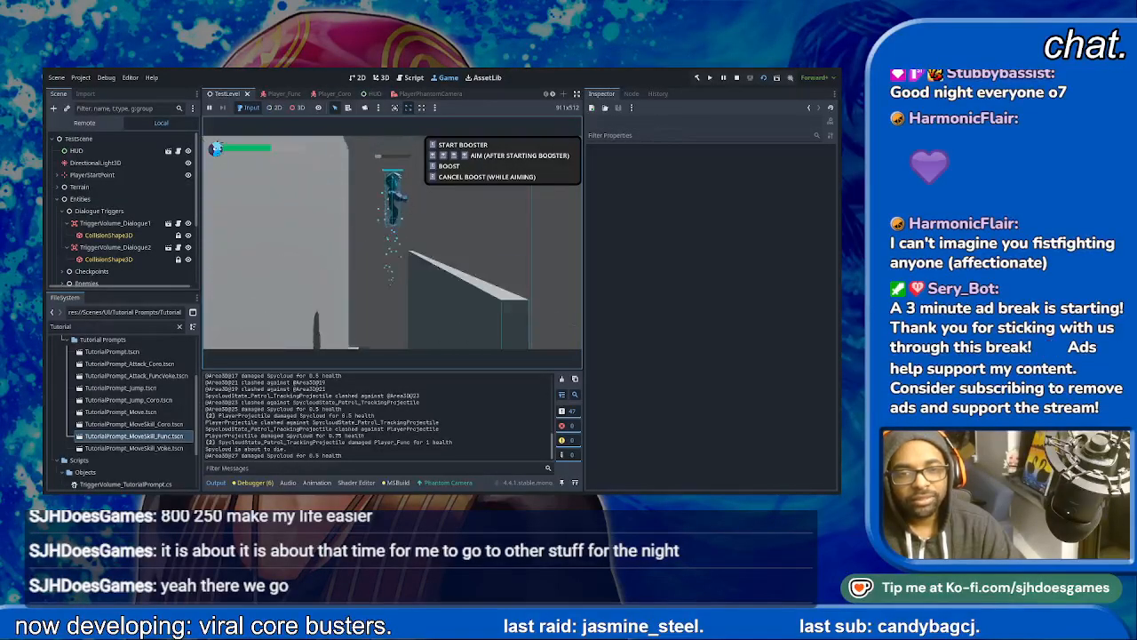
key(space)
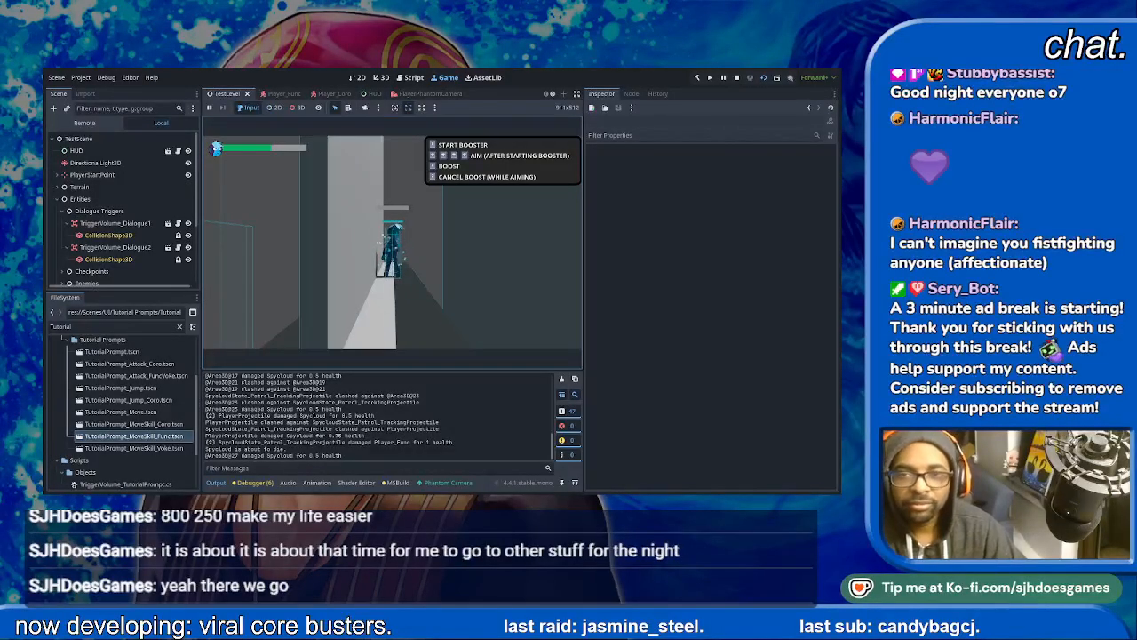
- Stop the playtest and return to TestLevel's 3D view
key(F8)
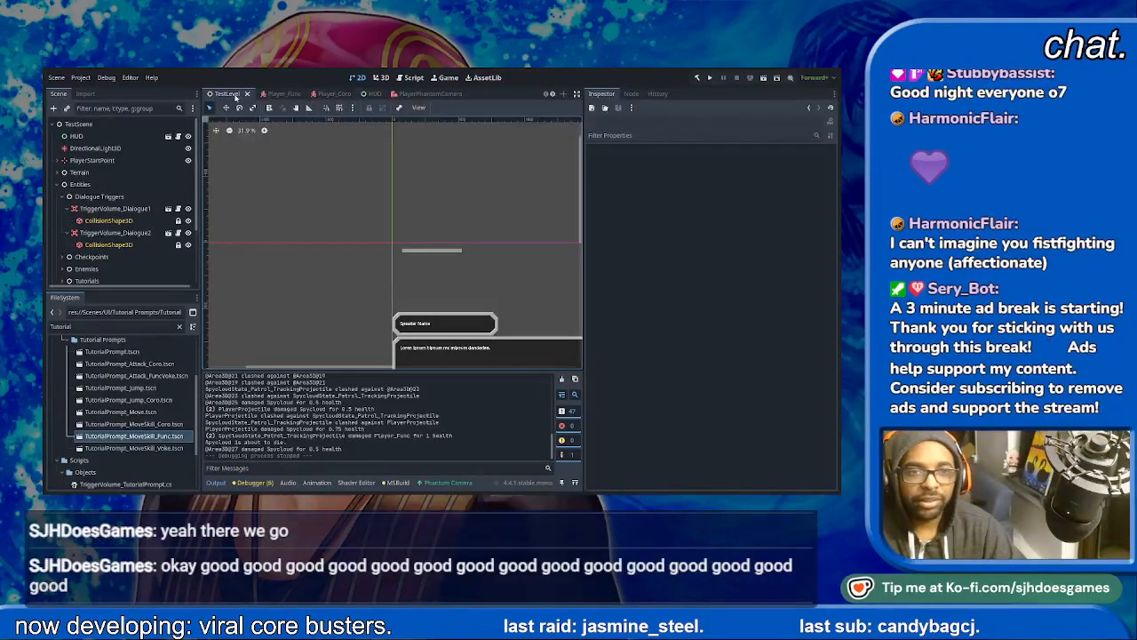
click(381, 78)
middle_drag(405, 187, 391, 164)
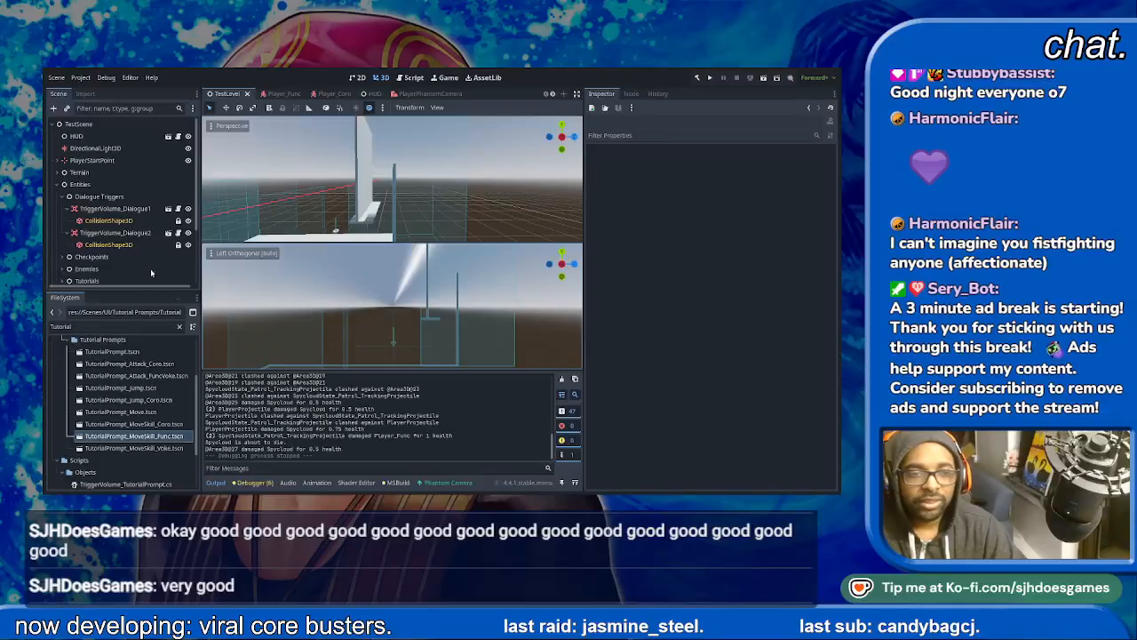
- Set the height of the Right Wall mesh under Area 1 to 150 m
scroll(113, 241, down, 2)
scroll(114, 242, down, 3)
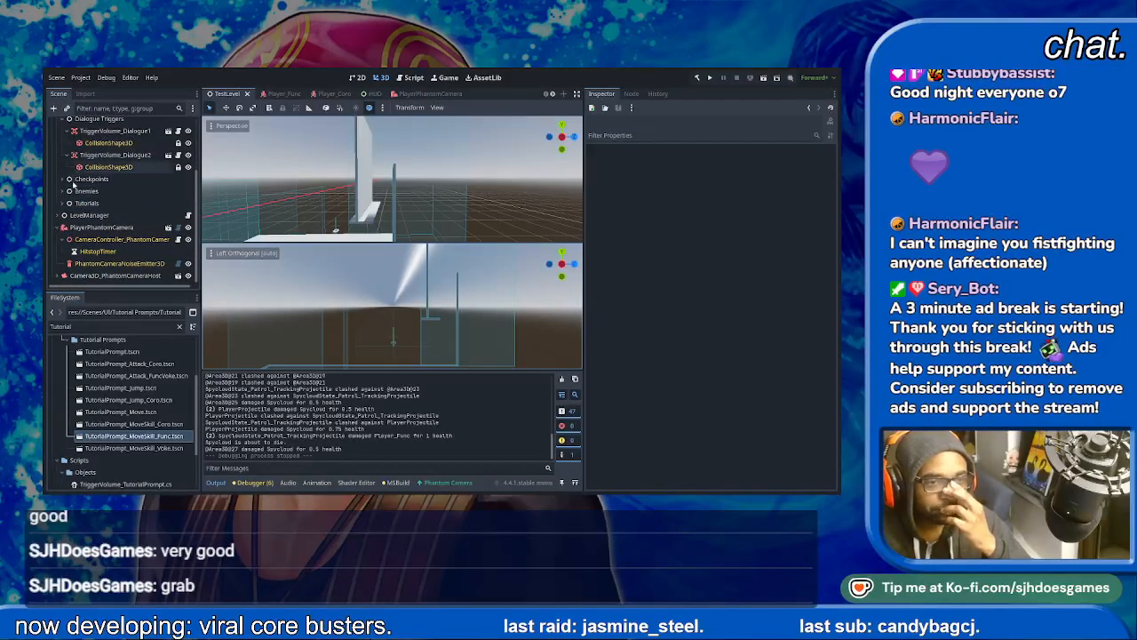
scroll(67, 180, up, 5)
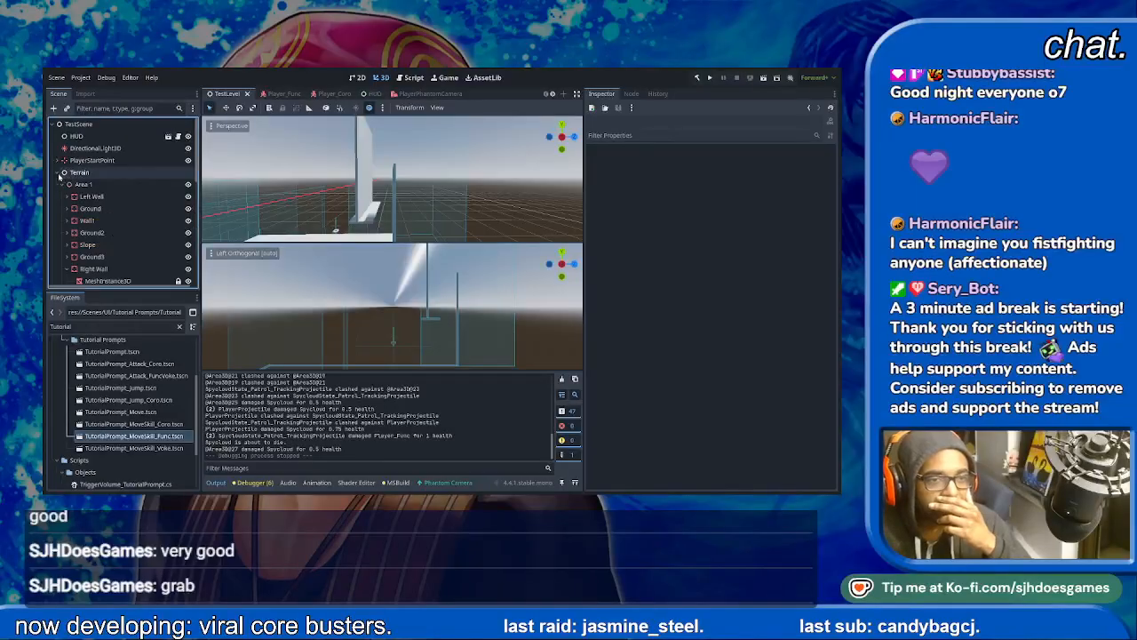
scroll(62, 187, down, 3)
click(89, 208)
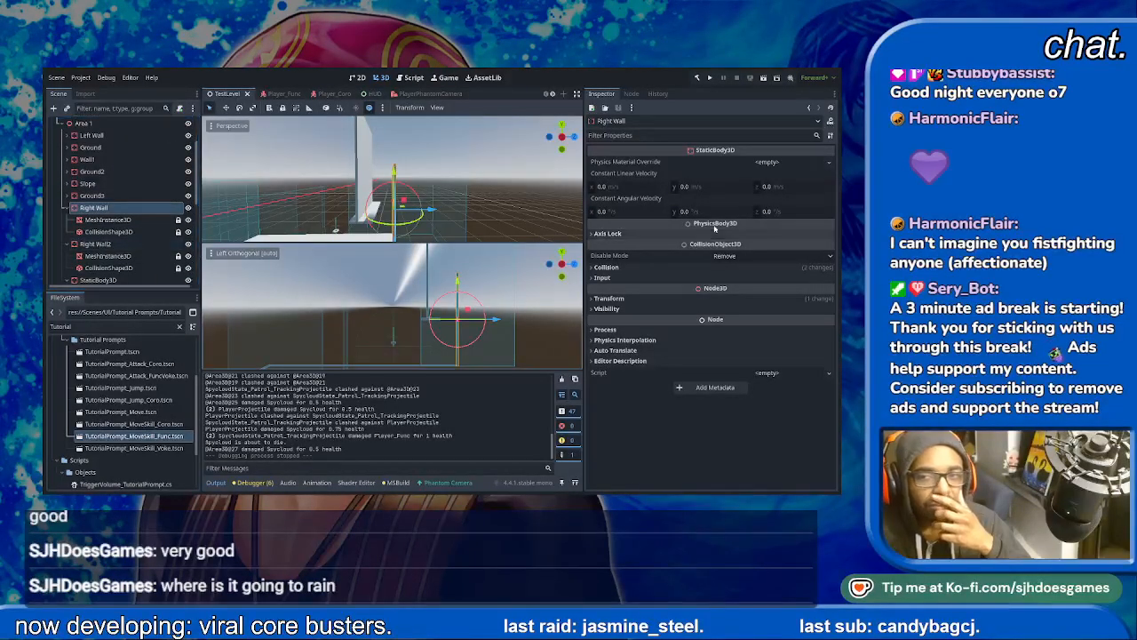
click(127, 221)
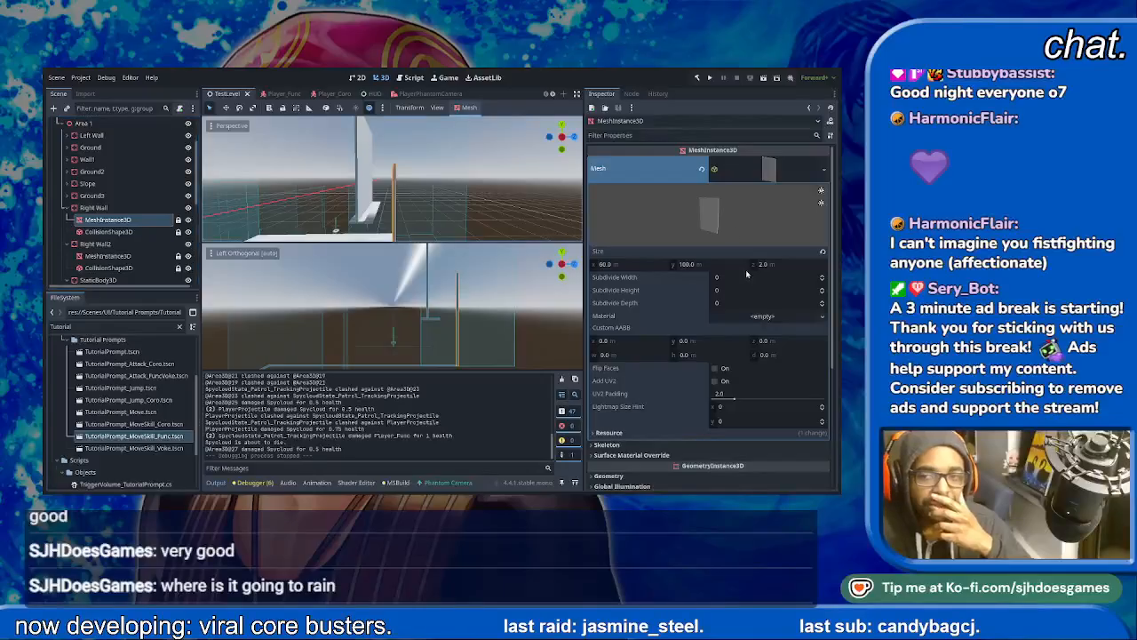
click(701, 265)
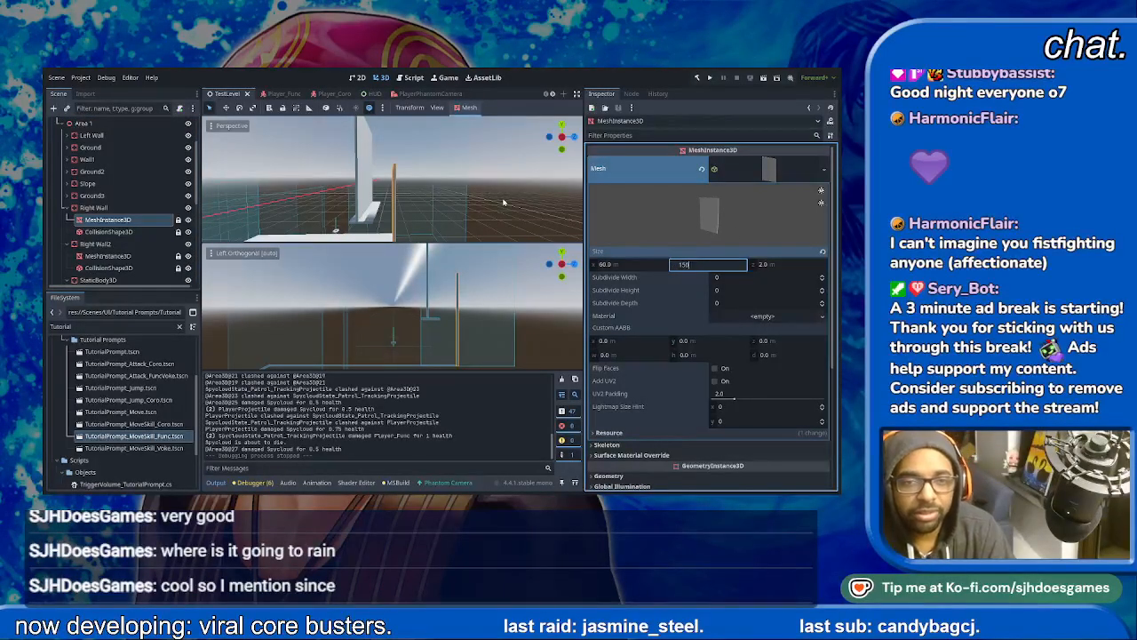
key(Return)
- Raise the Right Wall body vertically so that the taller wall extends further up the shaft
scroll(457, 338, down, 3)
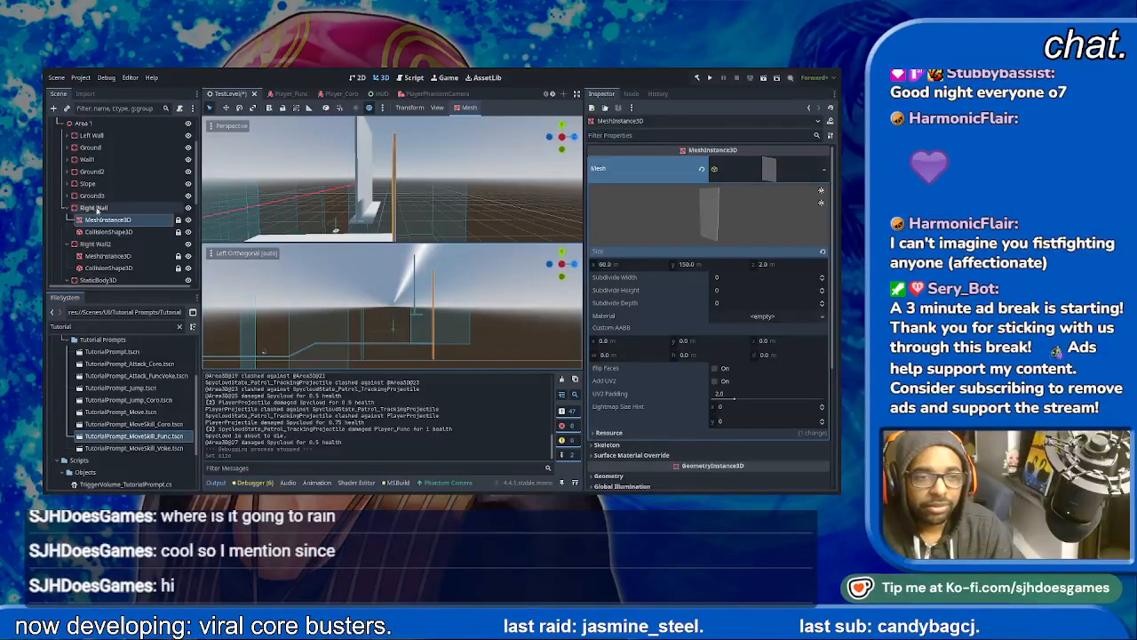
click(96, 208)
drag(393, 174, 392, 152)
scroll(488, 277, up, 4)
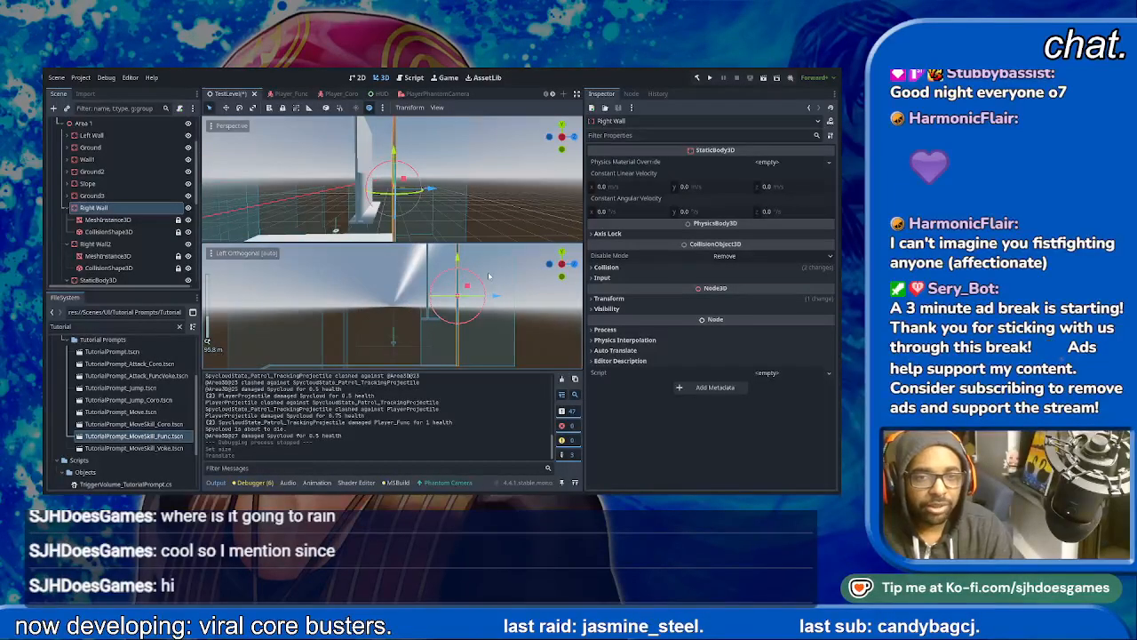
scroll(371, 216, down, 3)
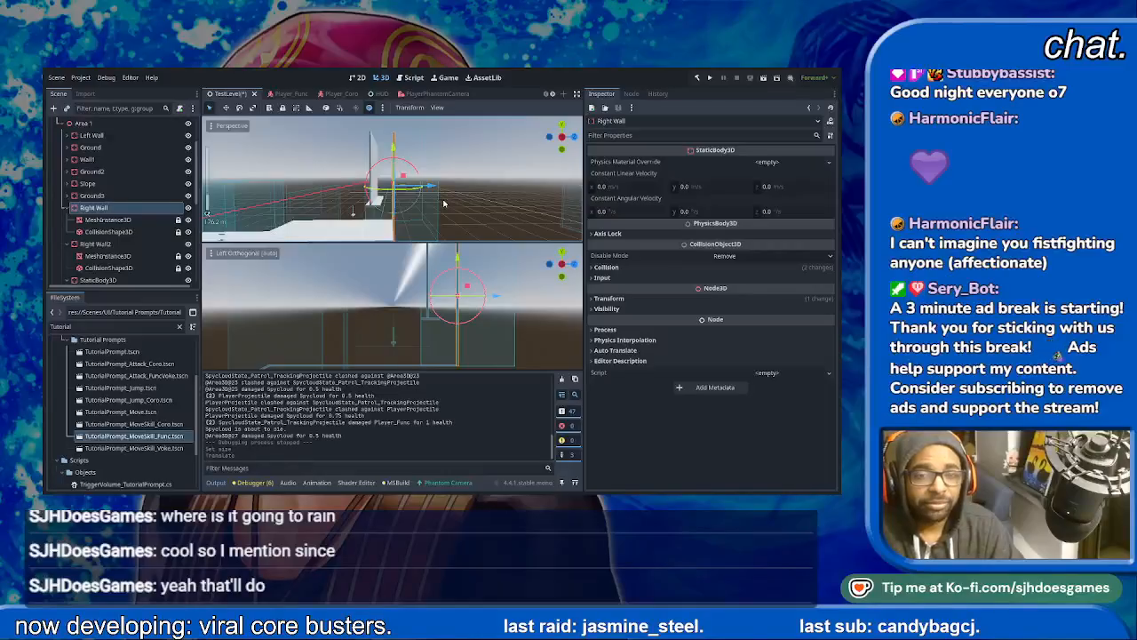
- Duplicate the shaft's small StaticBody3D ledge, place the copy high up against the Right Wall, and save the scene
click(379, 206)
click(378, 204)
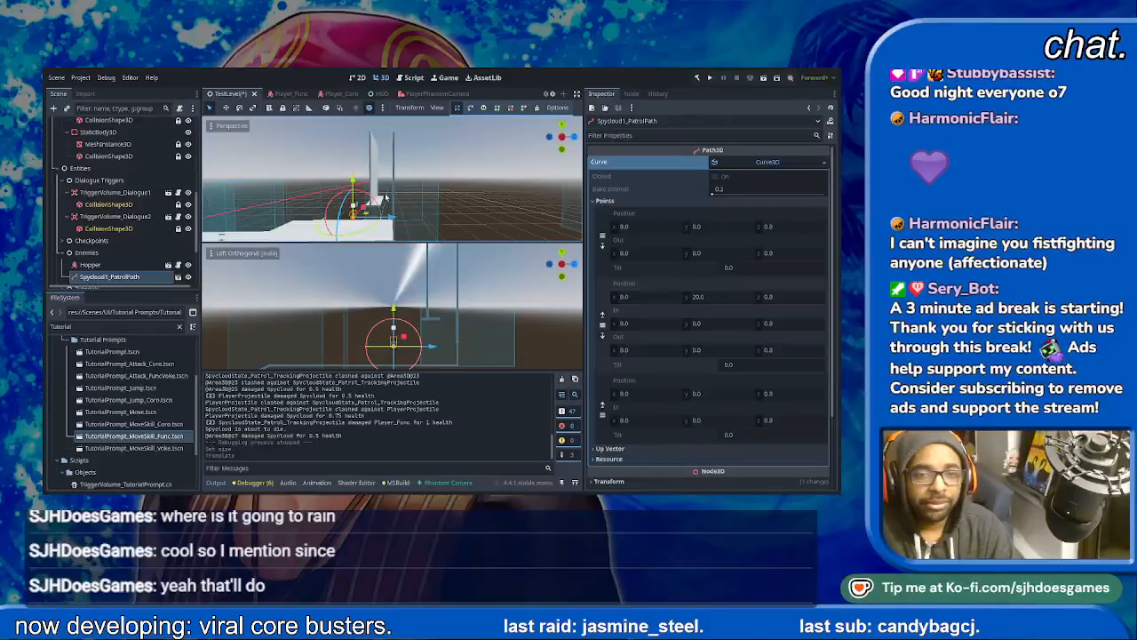
click(385, 197)
scroll(130, 229, up, 2)
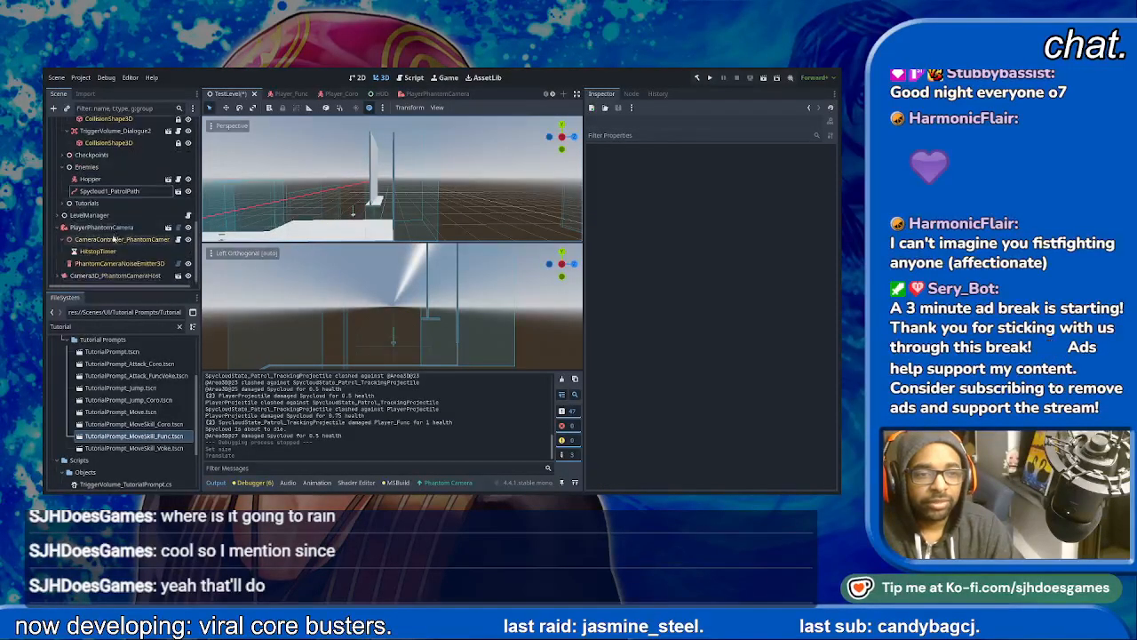
scroll(129, 229, up, 2)
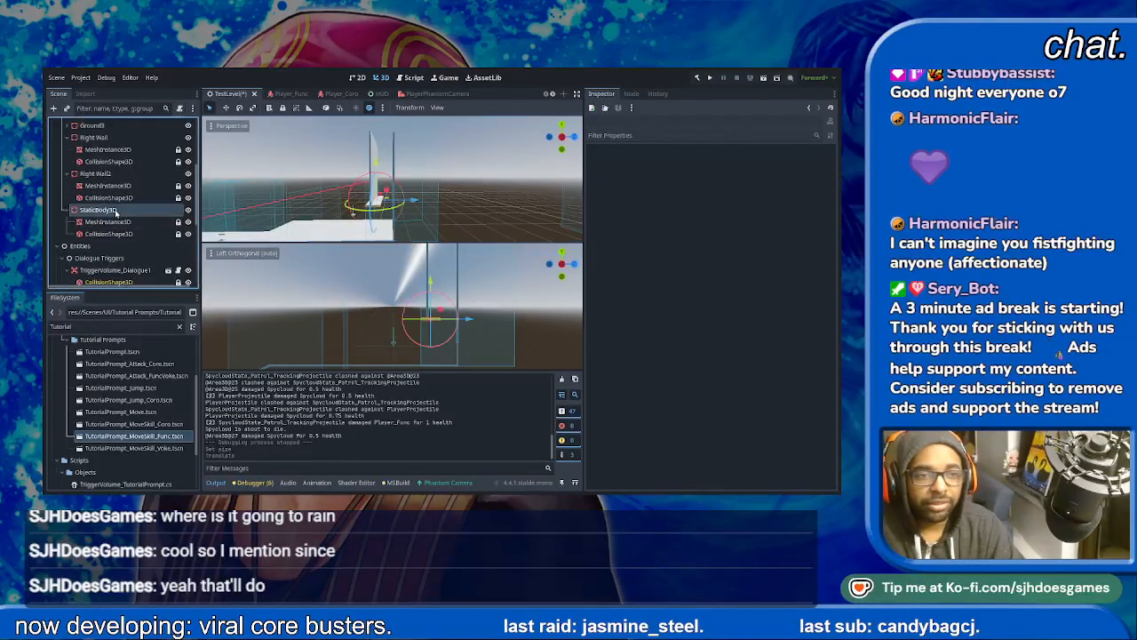
click(116, 210)
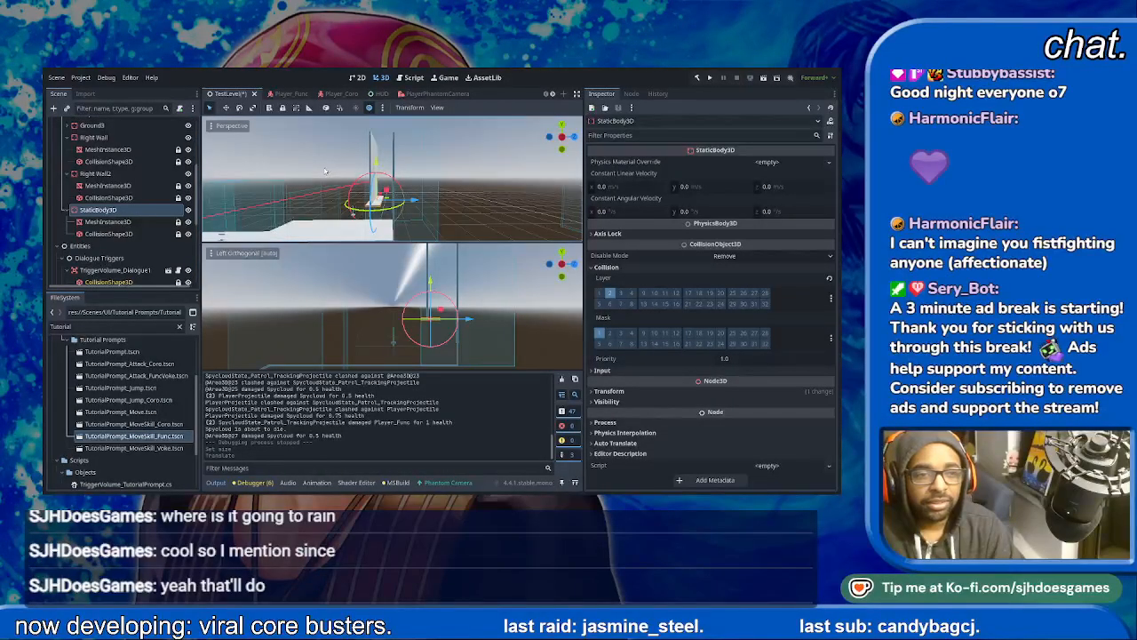
key(ctrl+d)
drag(376, 163, 378, 118)
drag(414, 158, 428, 158)
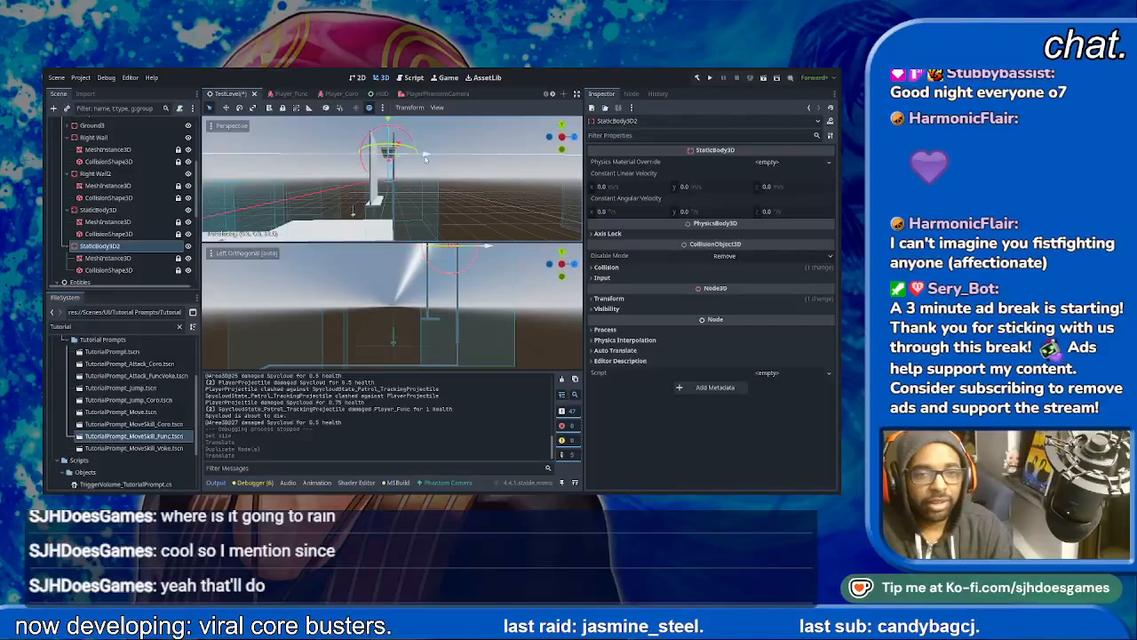
drag(425, 160, 425, 161)
middle_drag(425, 160, 424, 184)
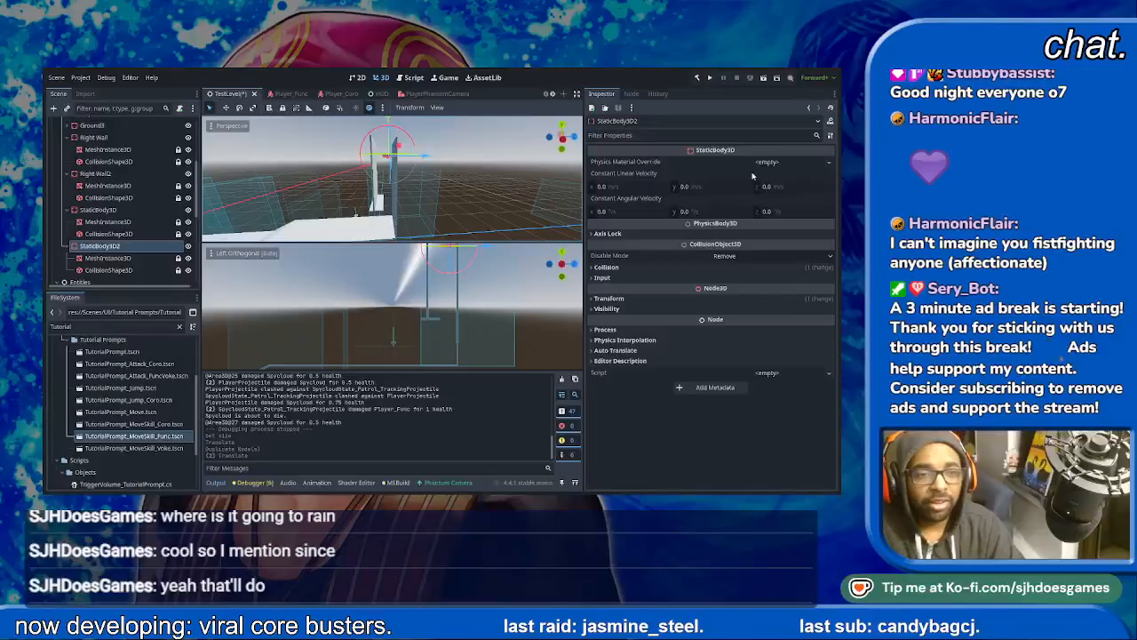
key(ctrl+s)
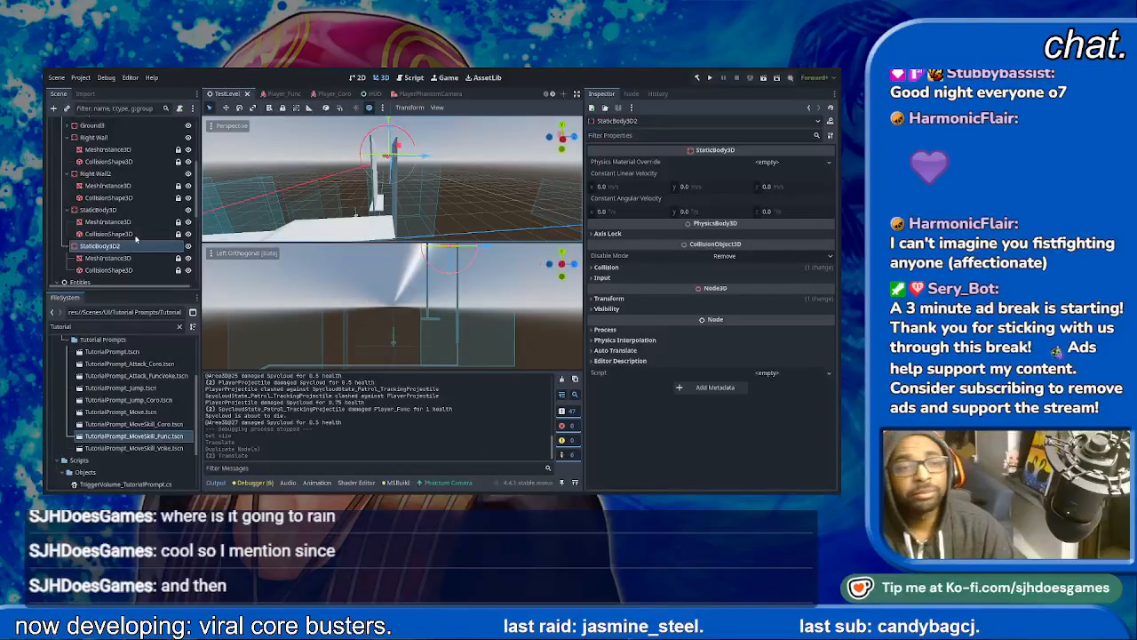
- Add a Node3D under Terrain alongside Area 1 and rename it Area 2
scroll(136, 237, up, 4)
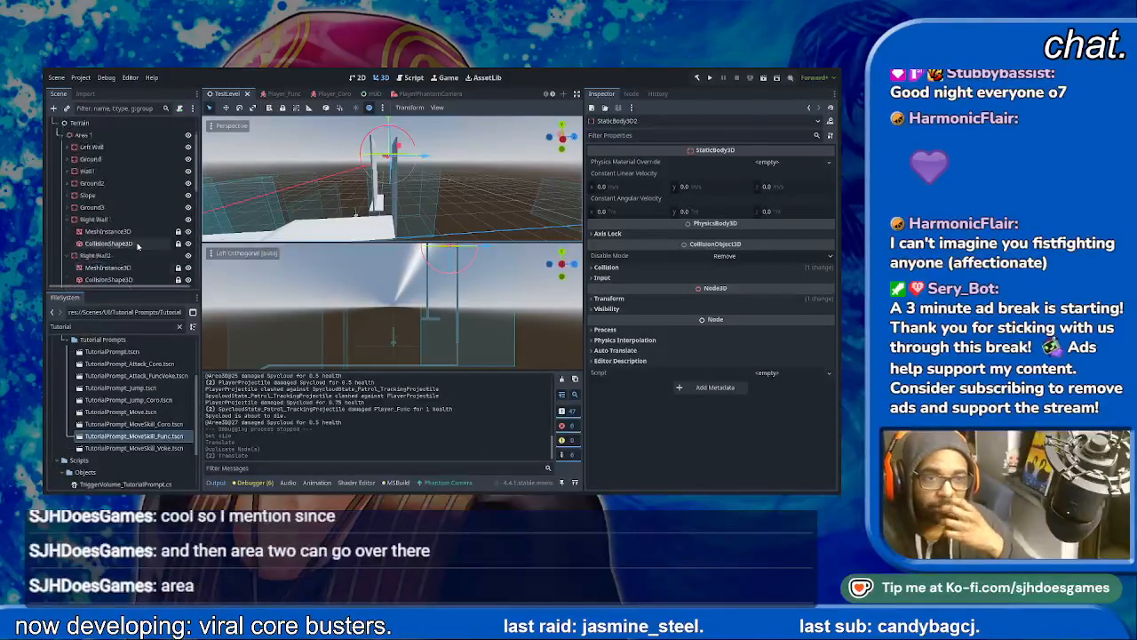
scroll(138, 244, up, 2)
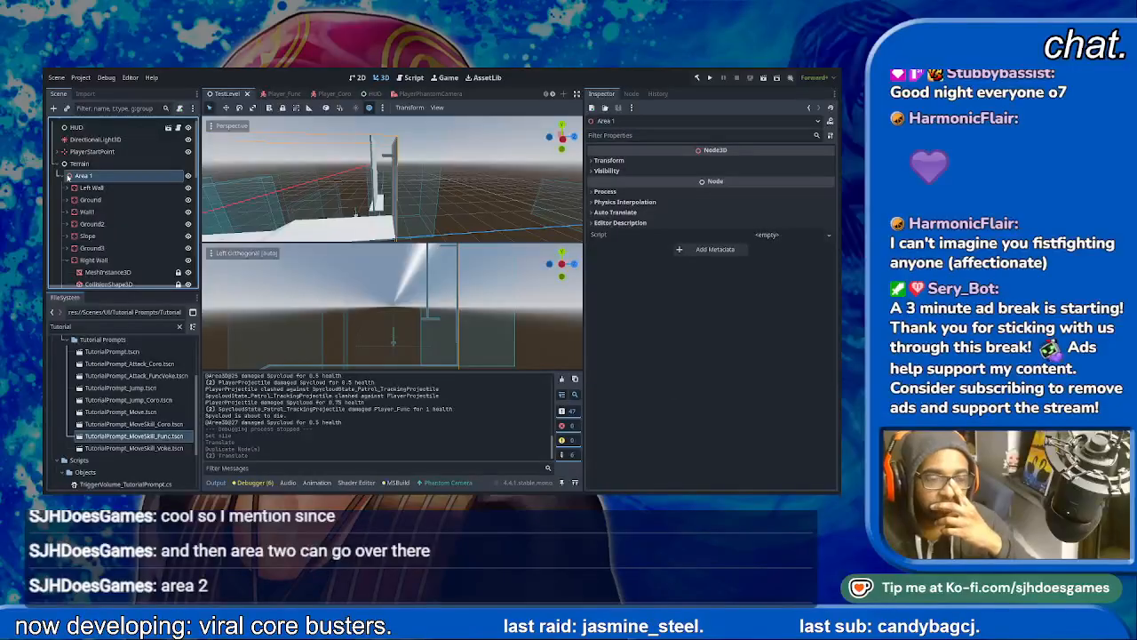
double_click(68, 178)
click(64, 178)
click(64, 178)
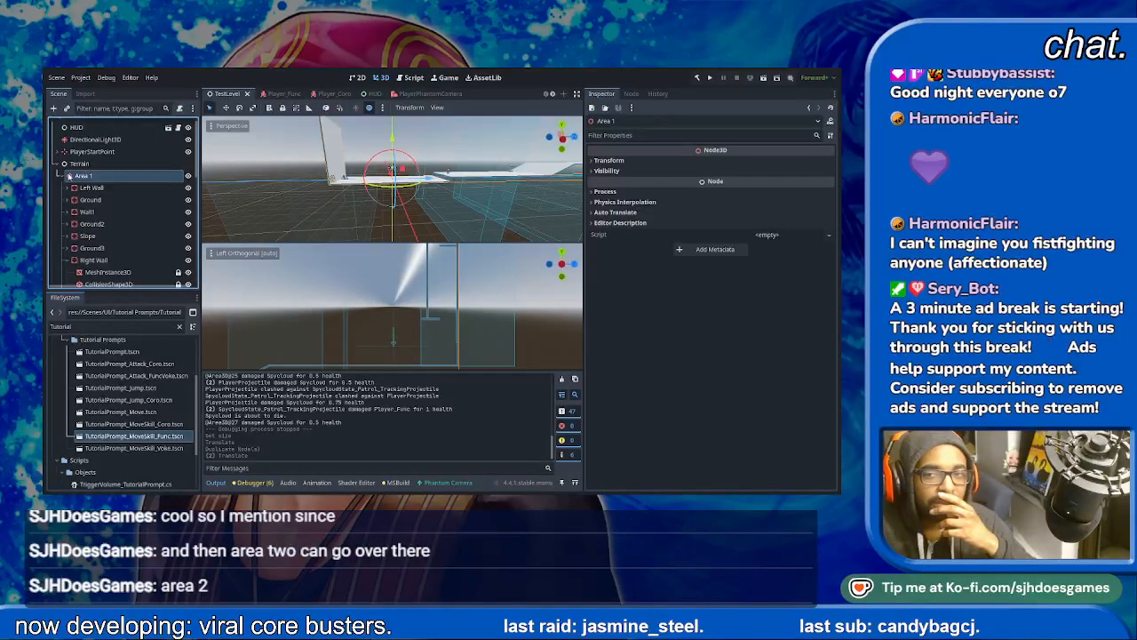
click(601, 160)
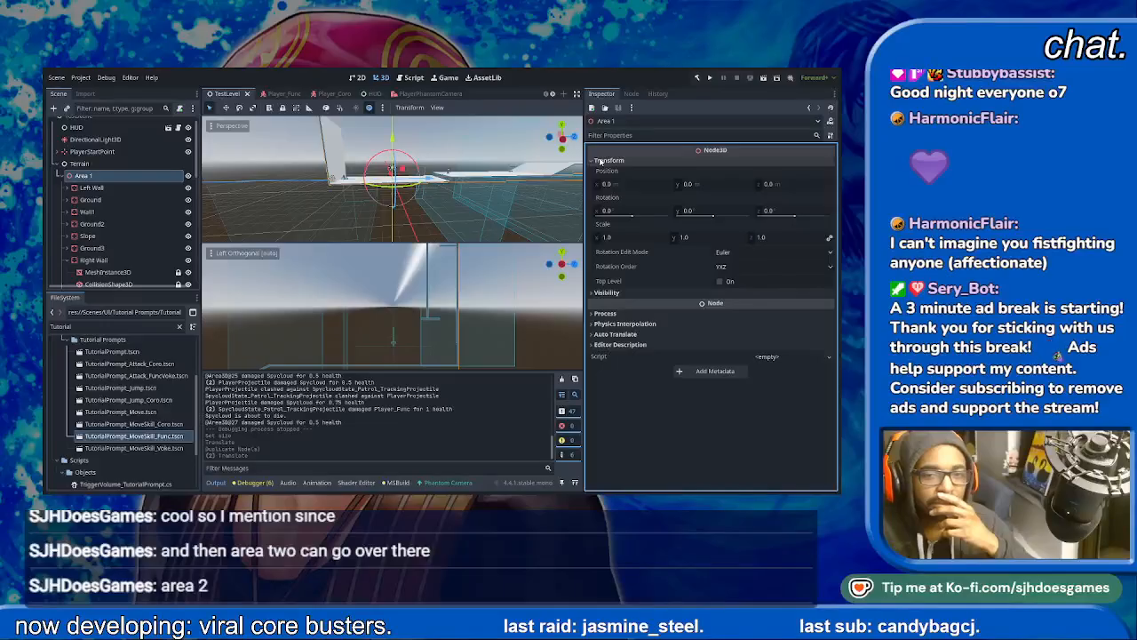
click(602, 160)
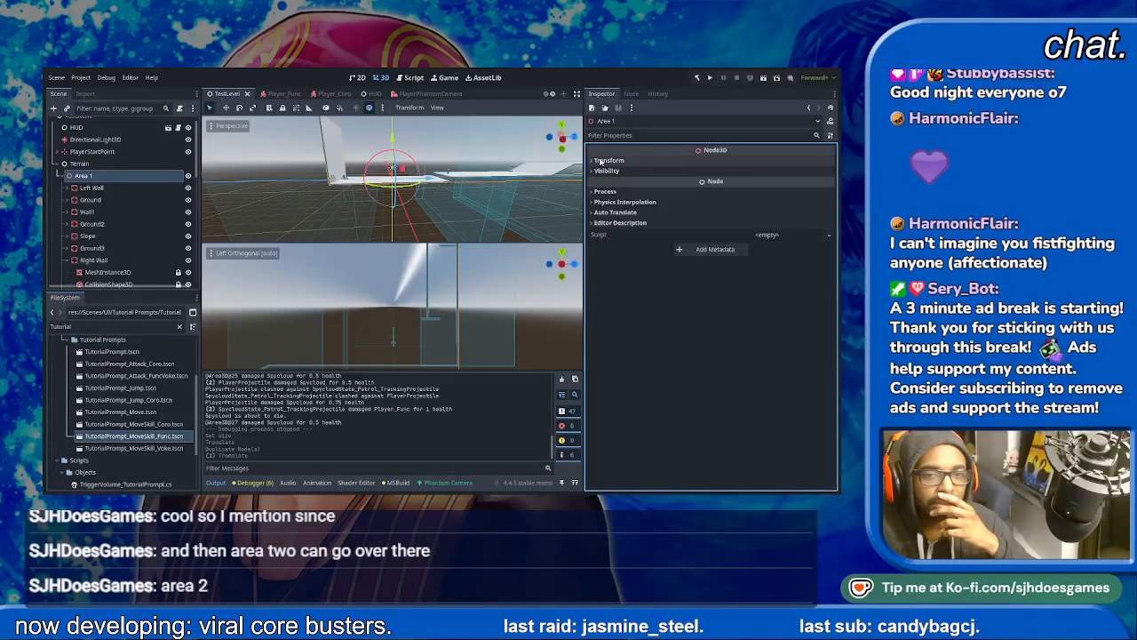
click(79, 164)
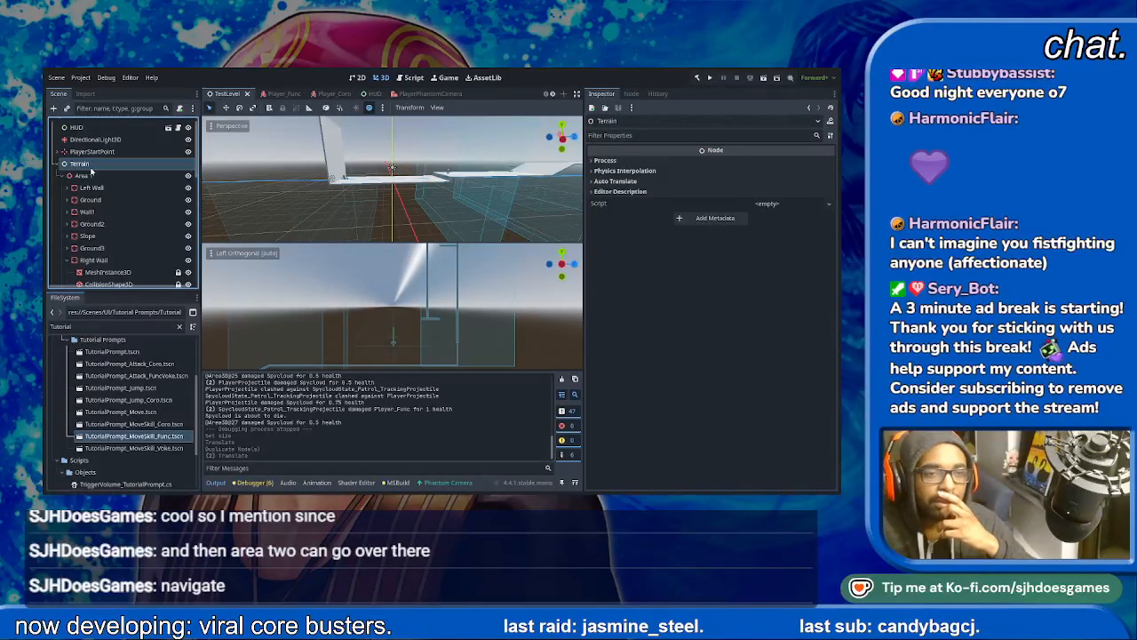
double_click(365, 254)
click(95, 276)
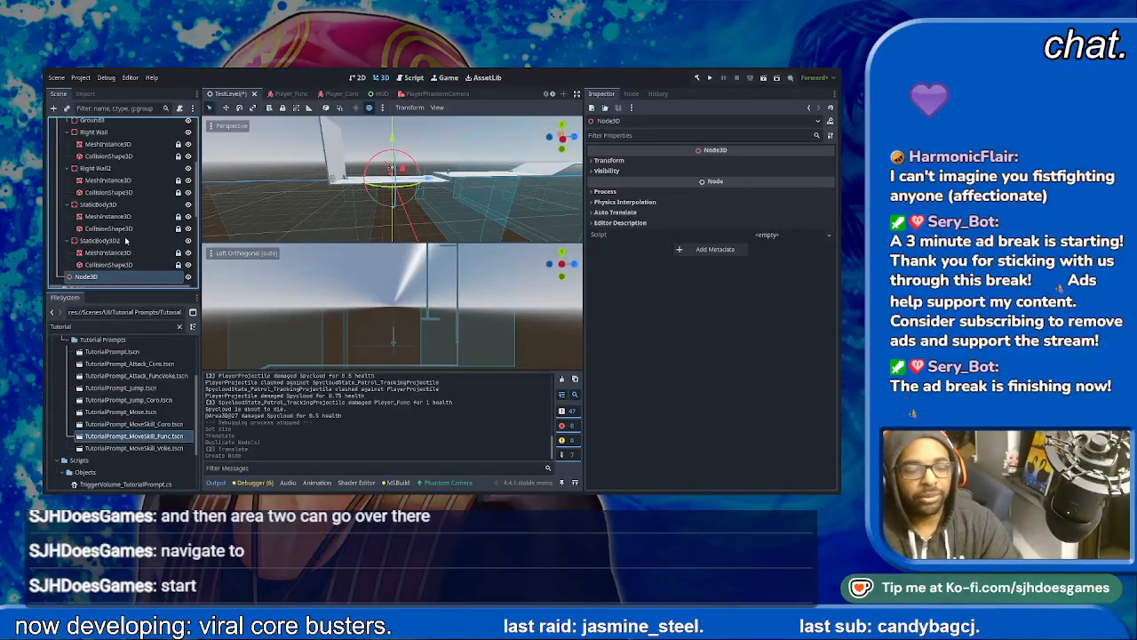
text(Area 2)
key(Return)
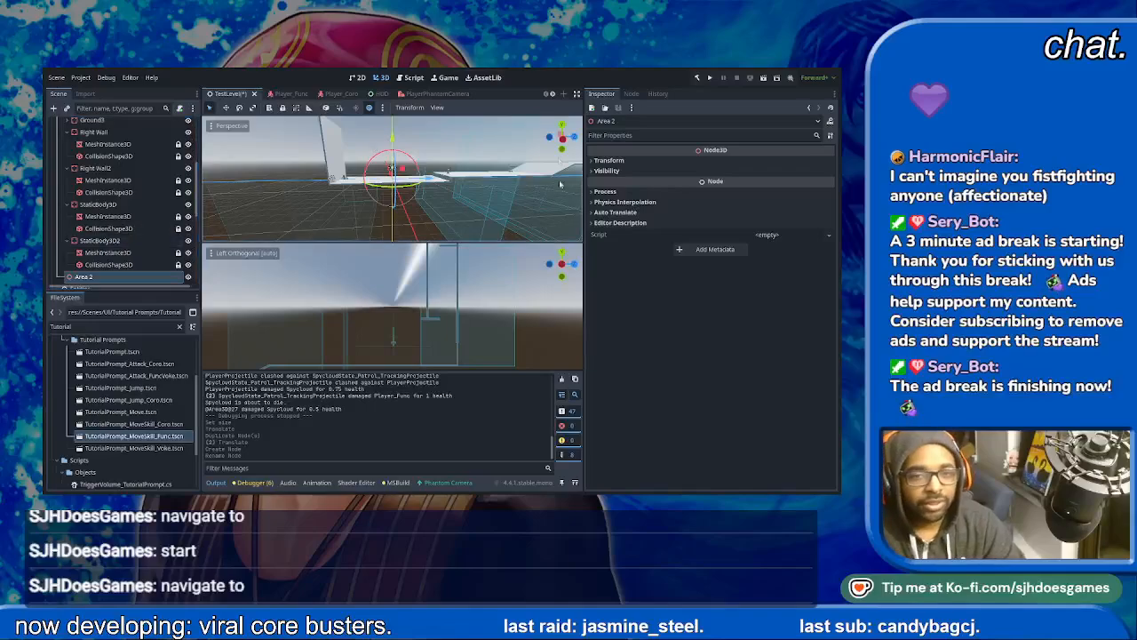
- Save the scene while examining the platforms, ramp and shaft from several angles
scroll(559, 192, down, 6)
shift+middle_drag(498, 193, 277, 197)
shift+middle_drag(448, 180, 247, 200)
shift+middle_drag(462, 213, 432, 196)
scroll(431, 195, up, 6)
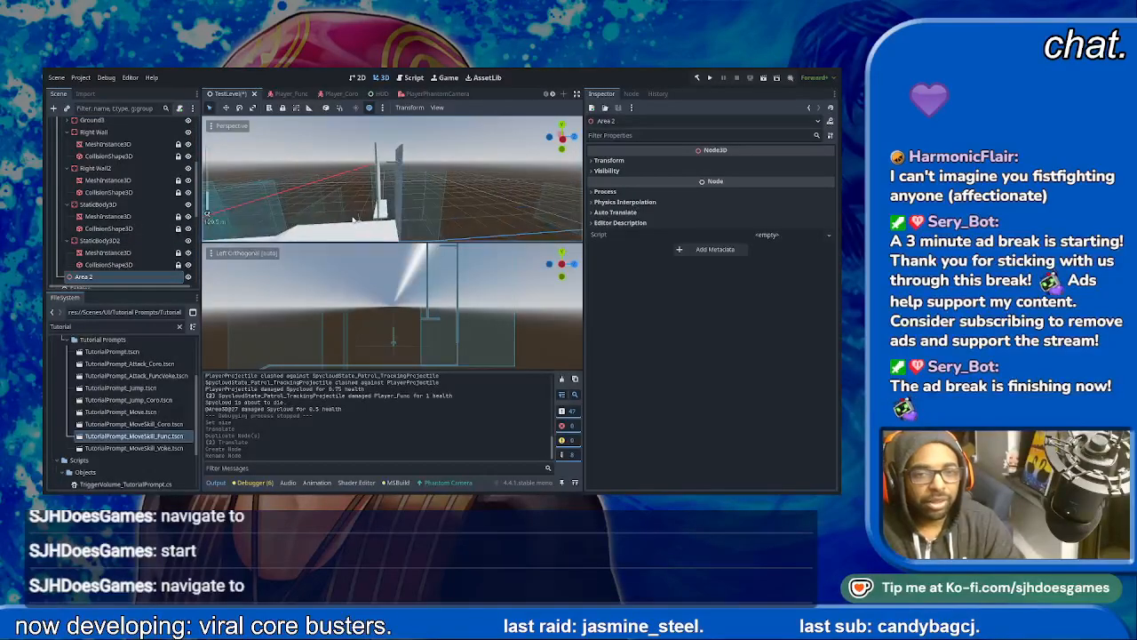
scroll(361, 218, up, 4)
shift+middle_drag(361, 218, 496, 163)
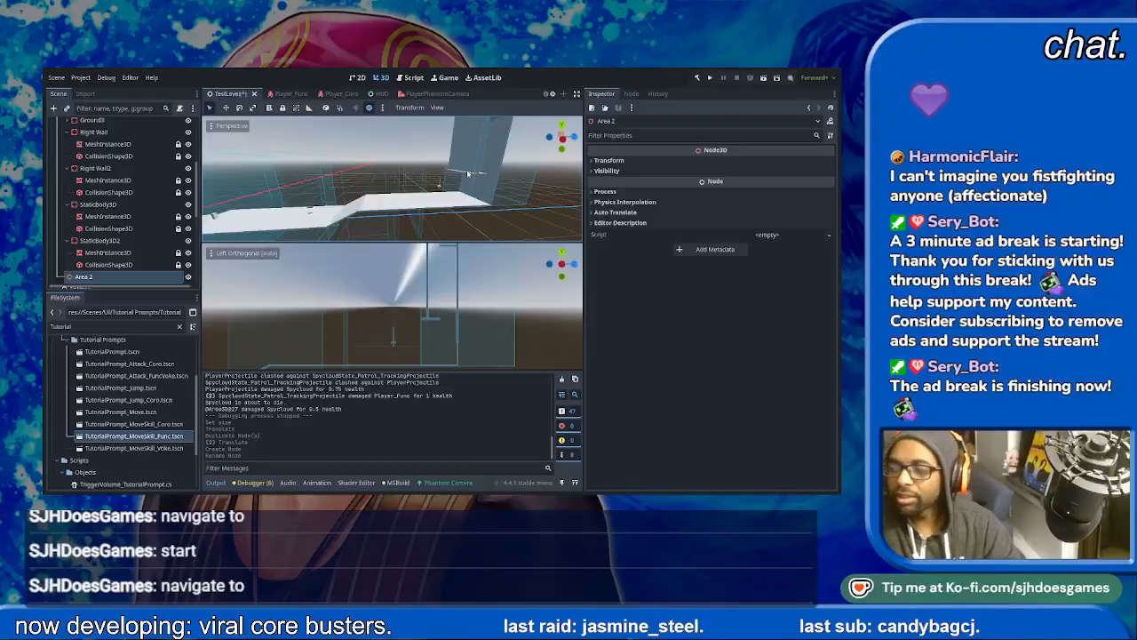
scroll(438, 189, down, 4)
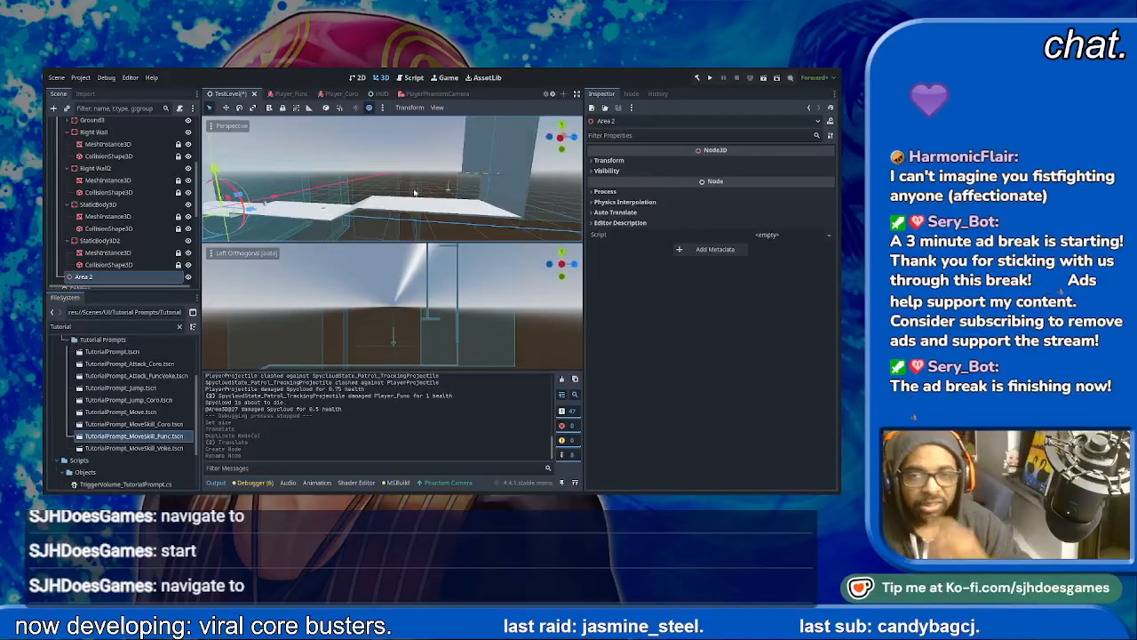
key(ctrl+s)
middle_drag(413, 188, 381, 197)
middle_drag(398, 130, 388, 161)
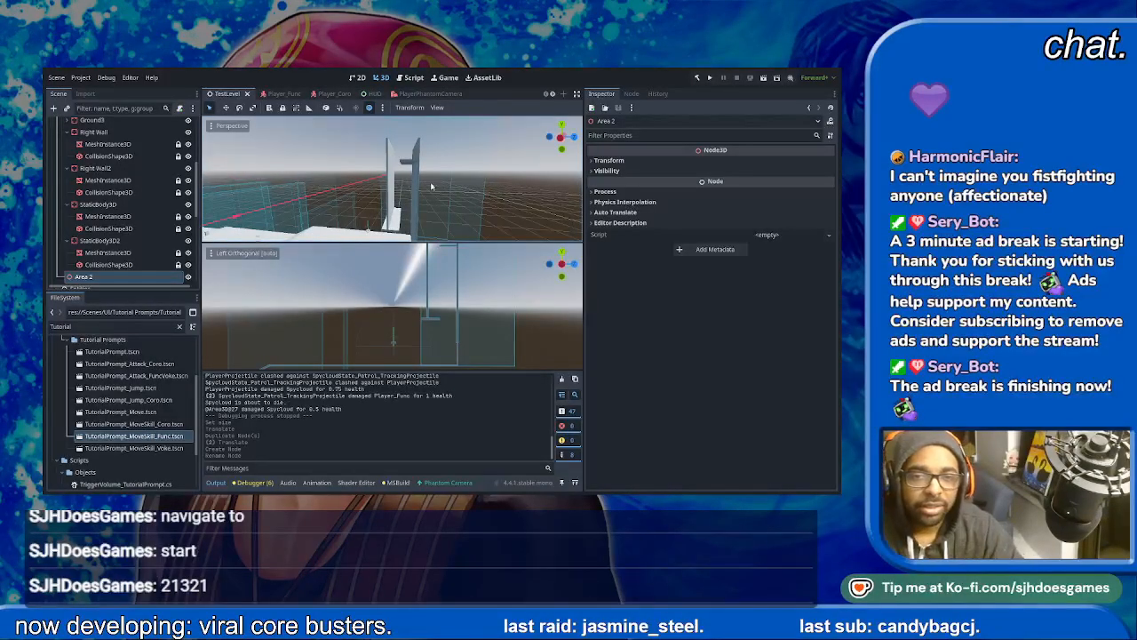
- Set the Right Wall collision box height to 150 m to match its mesh, and save the scene
click(305, 203)
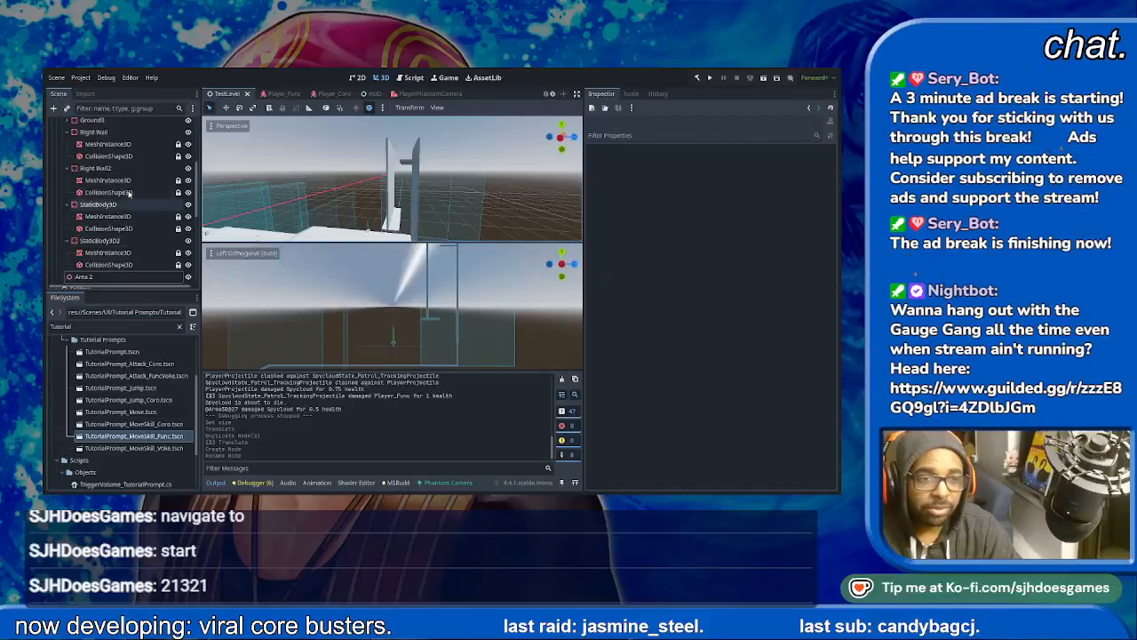
click(119, 170)
click(117, 136)
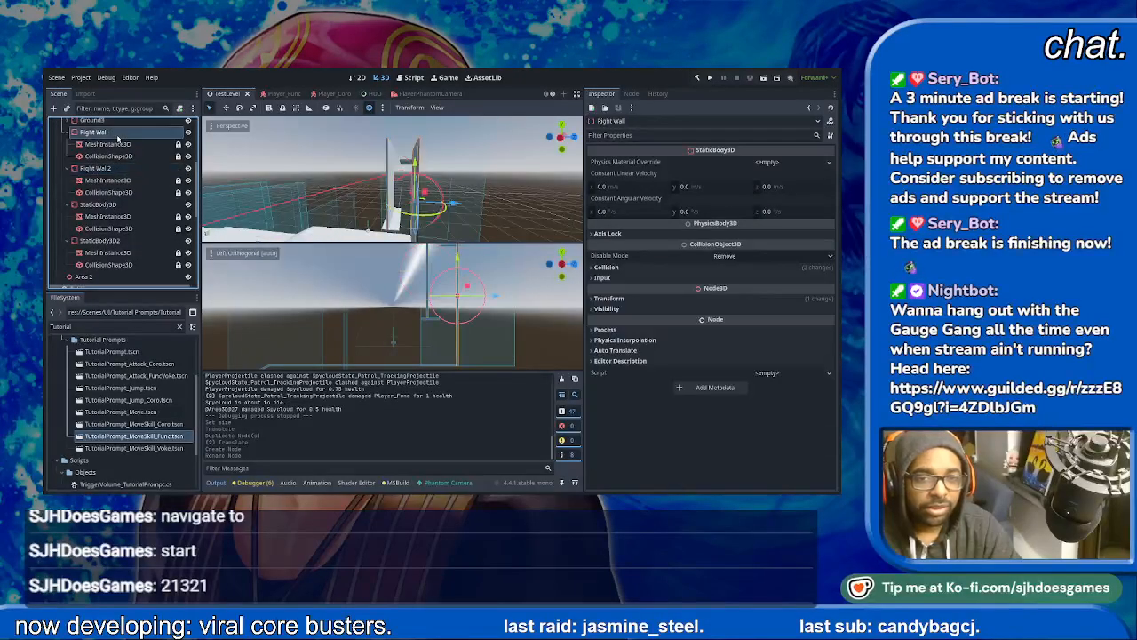
click(121, 146)
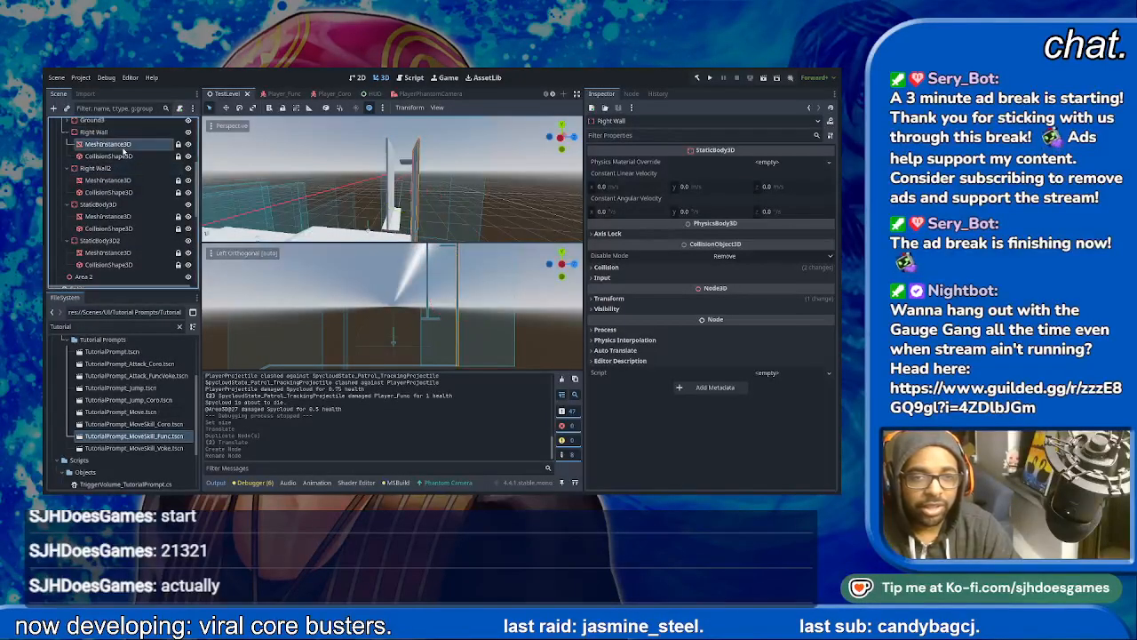
click(124, 156)
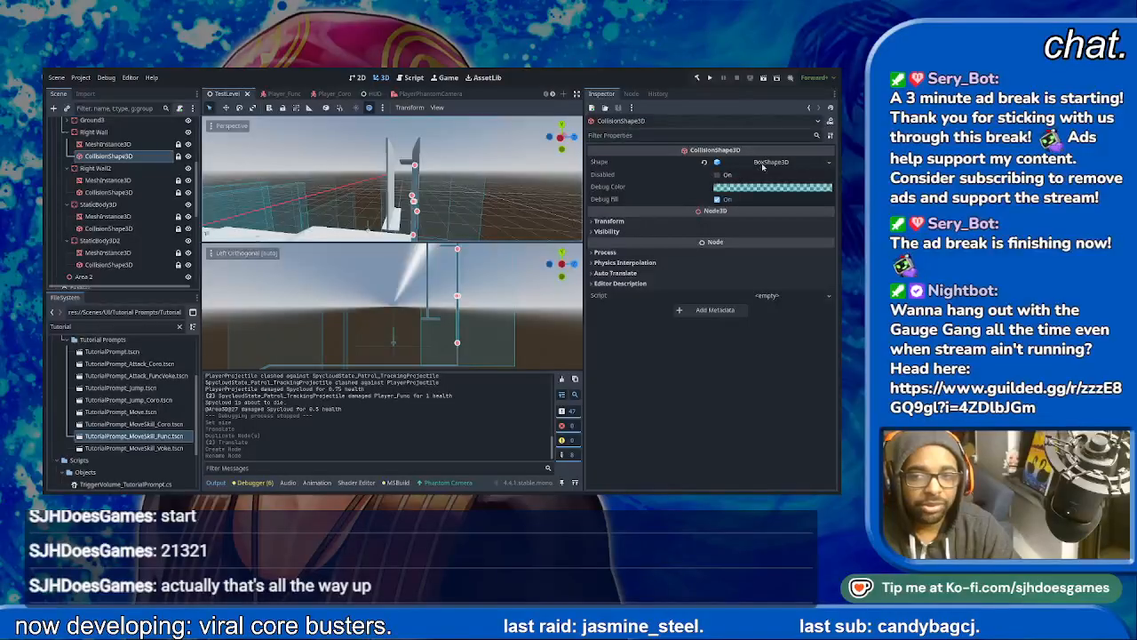
click(761, 163)
click(704, 190)
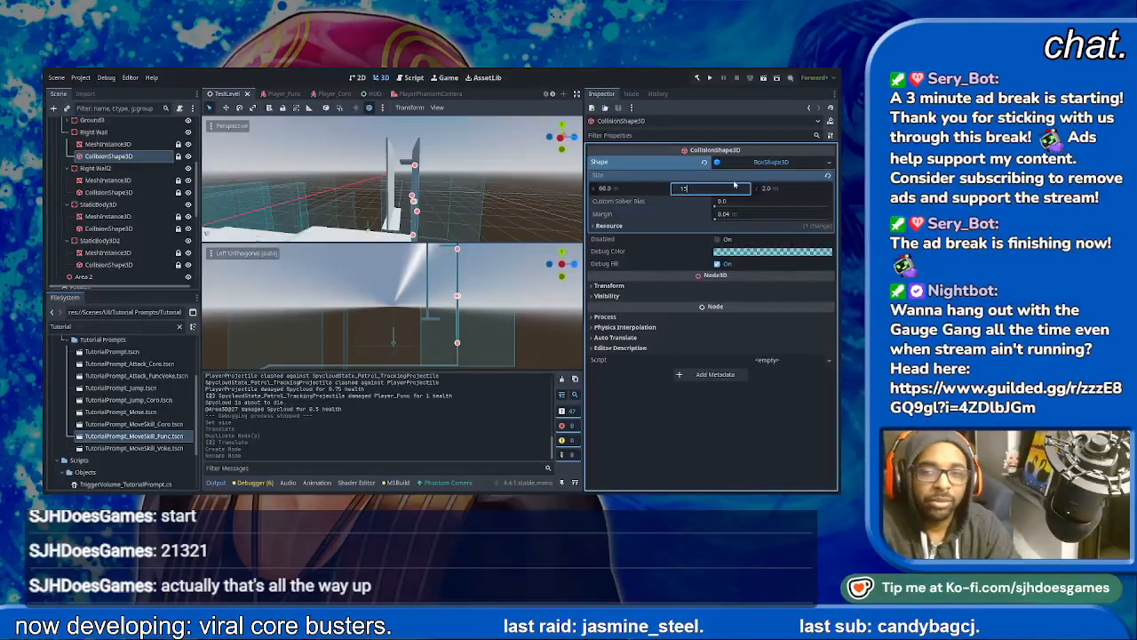
text(150)
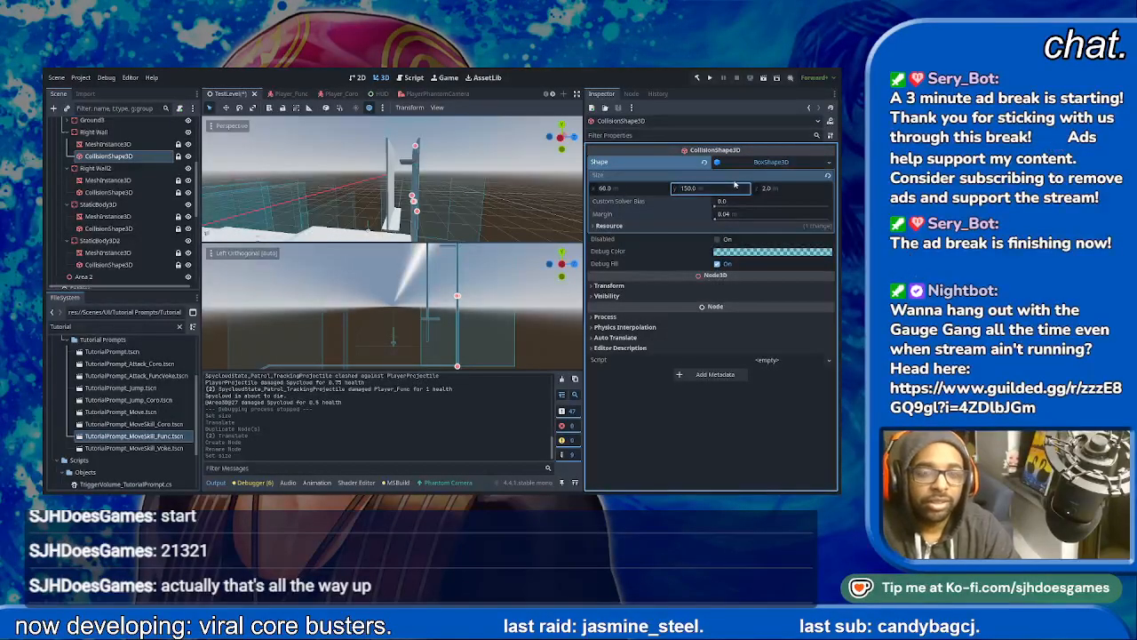
key(Return)
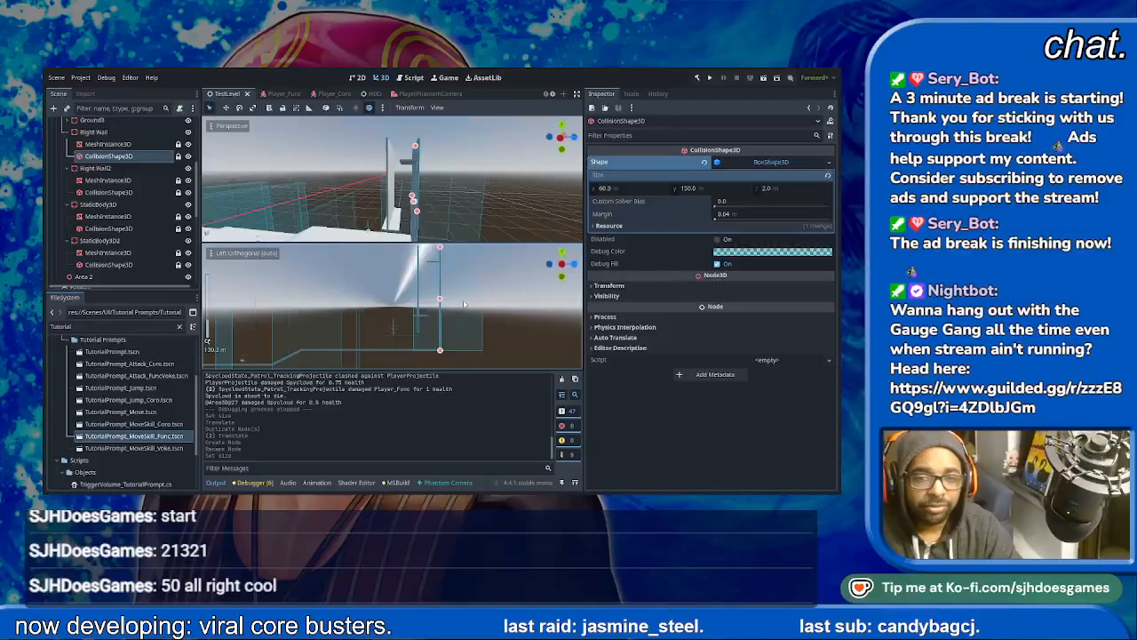
scroll(464, 304, down, 2)
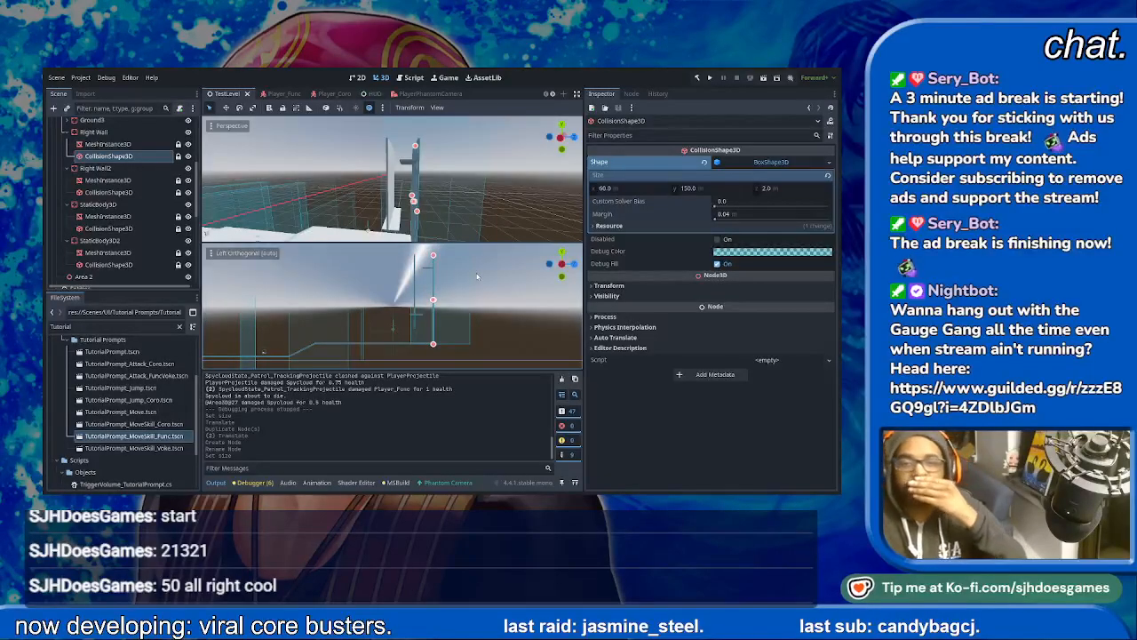
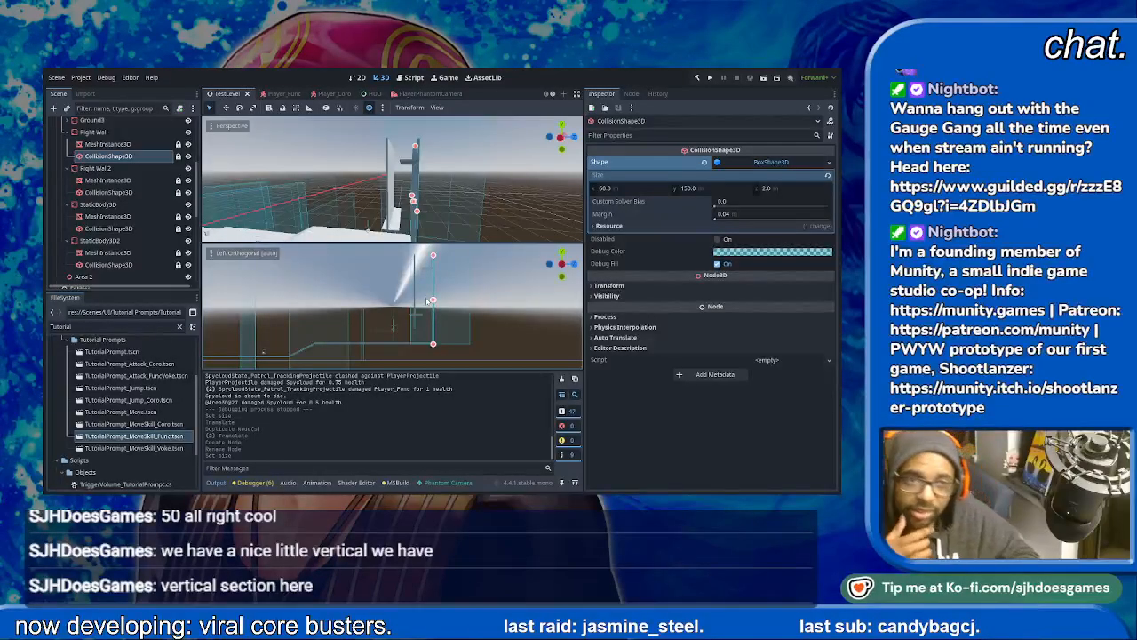
- Search the project files for "Hopper" and open the Hopper enemy scene
double_click(122, 325)
text(Hoo)
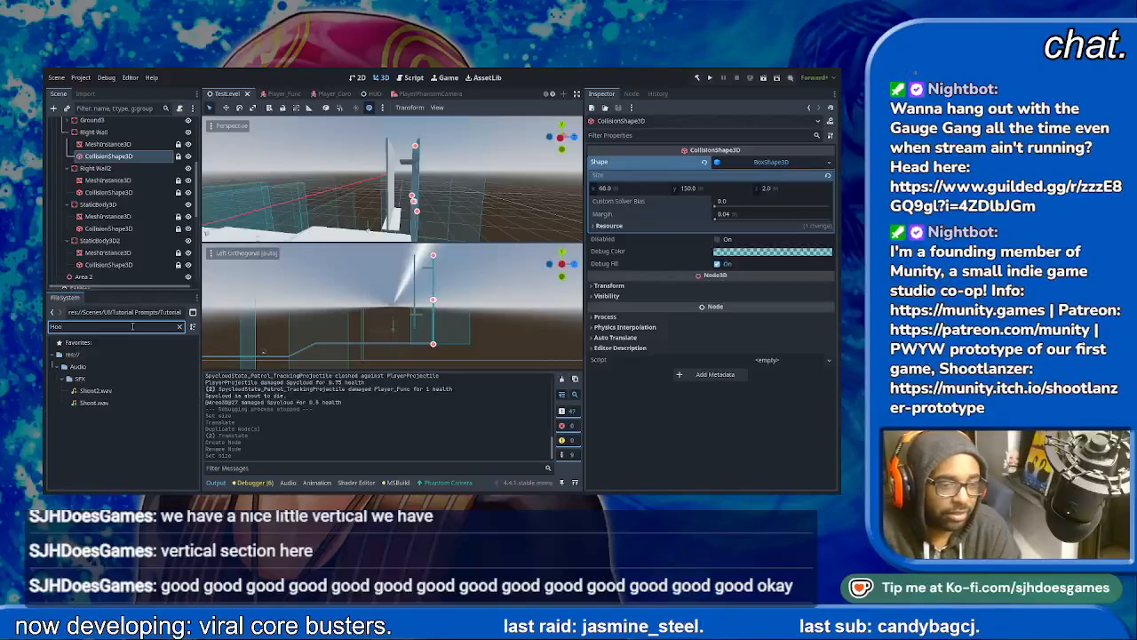
key(BackSpace)
text(pper)
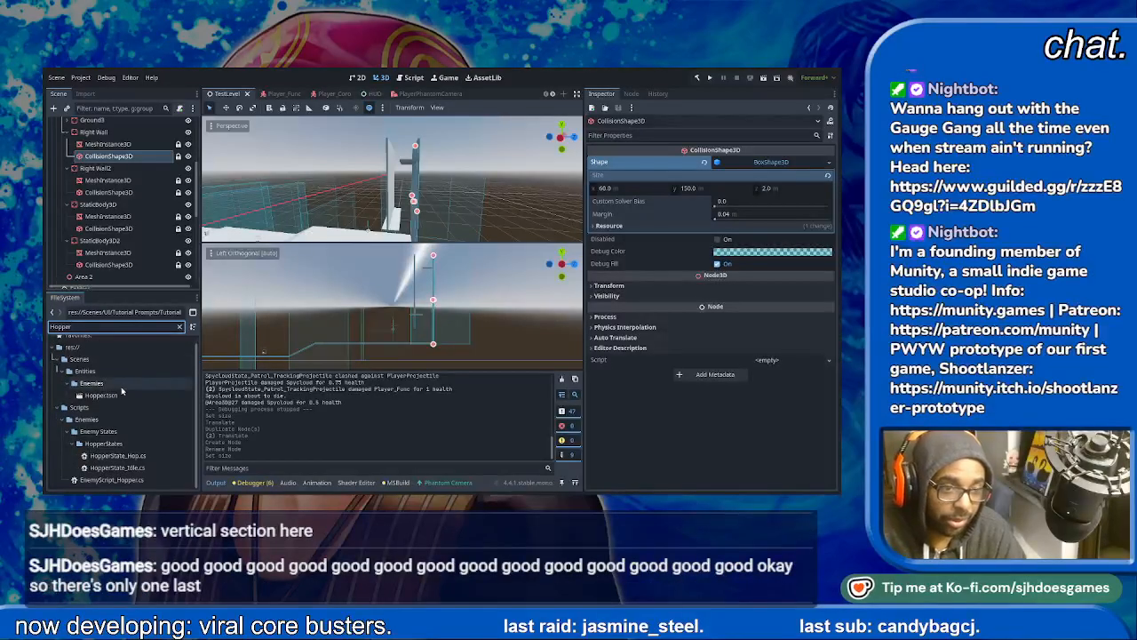
double_click(100, 394)
scroll(113, 206, up, 3)
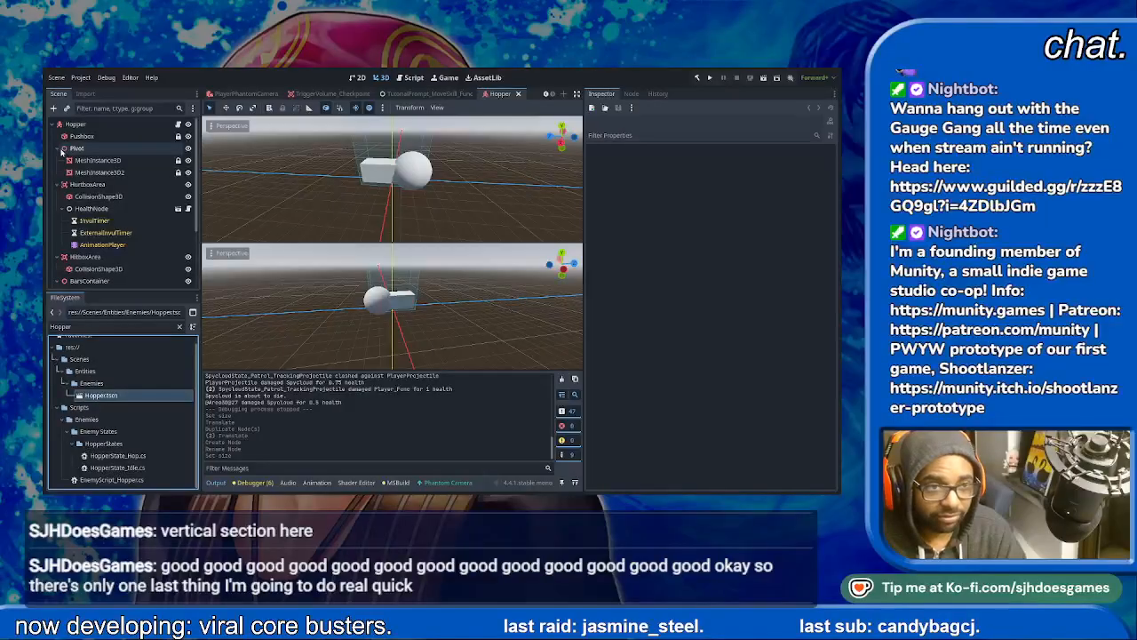
- Set the scale of the Hopper's Pivot node to 2 on the X, Y and Z axes
click(62, 150)
click(77, 147)
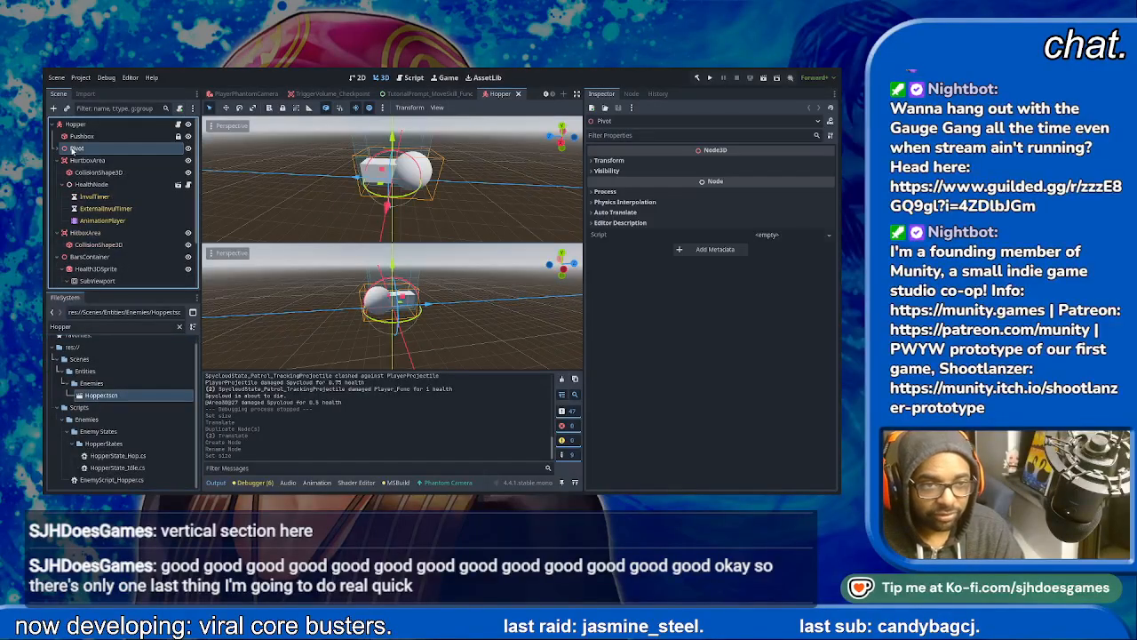
click(611, 160)
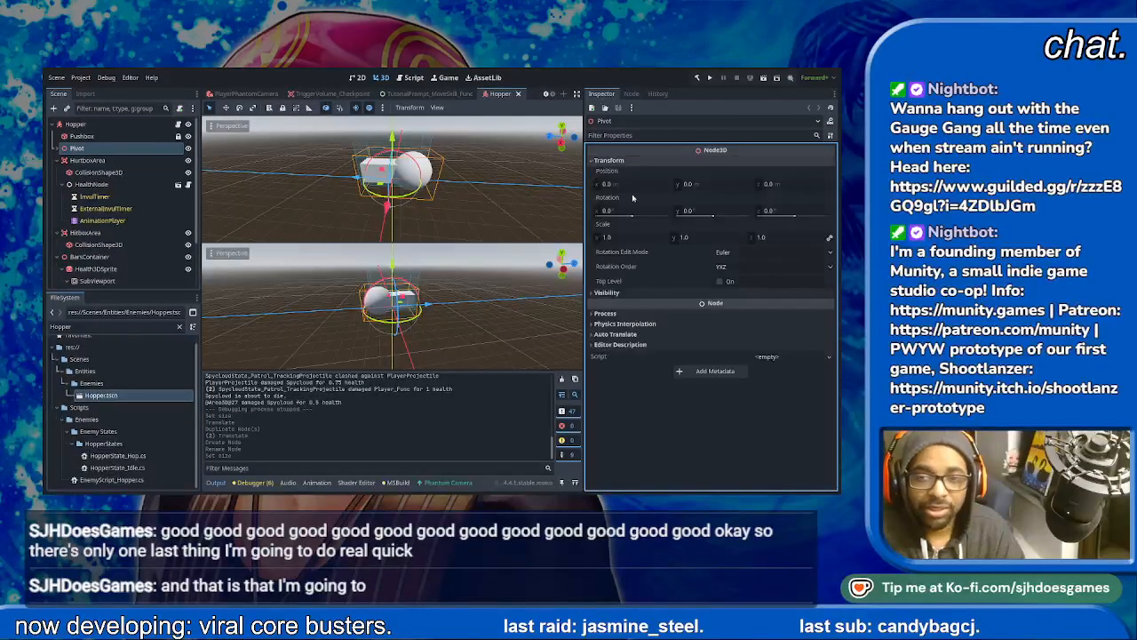
click(608, 237)
text(2)
key(Tab)
text(2)
key(Tab)
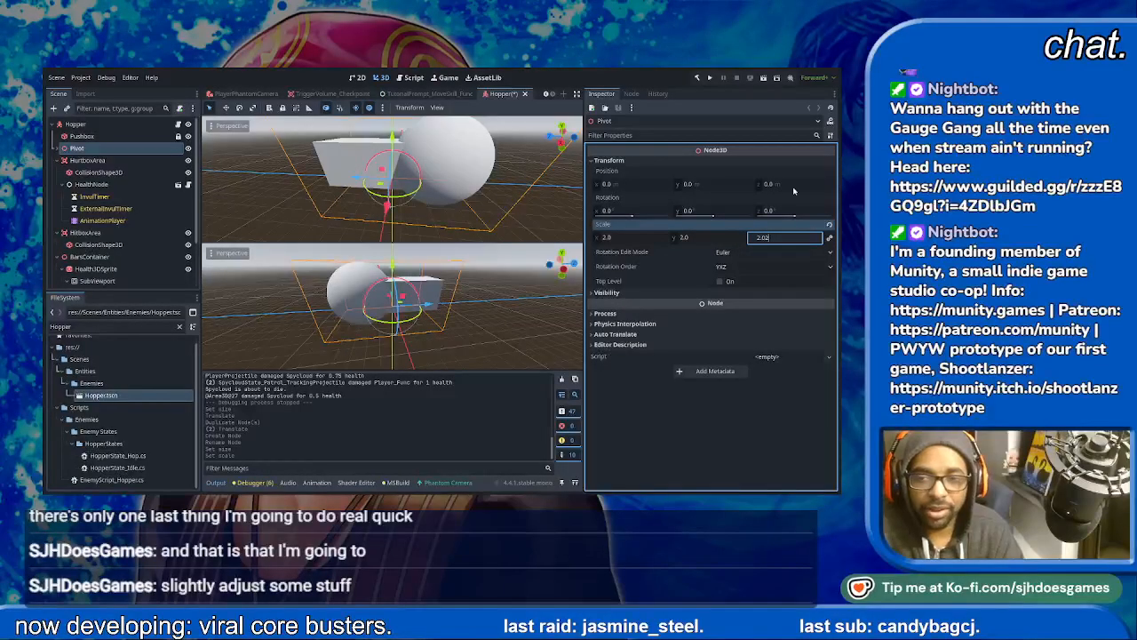
text(2.0)
key(Return)
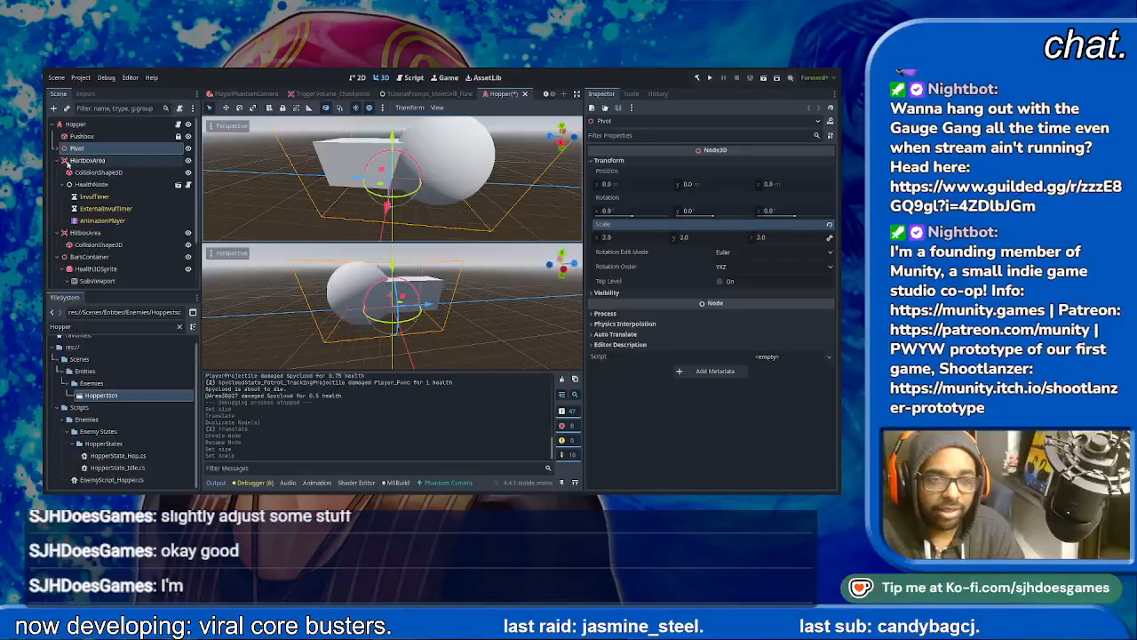
- Set the Hopper's Pushbox box shape size to 2 m in X, 2 m in Y and 6 m in Z
click(89, 136)
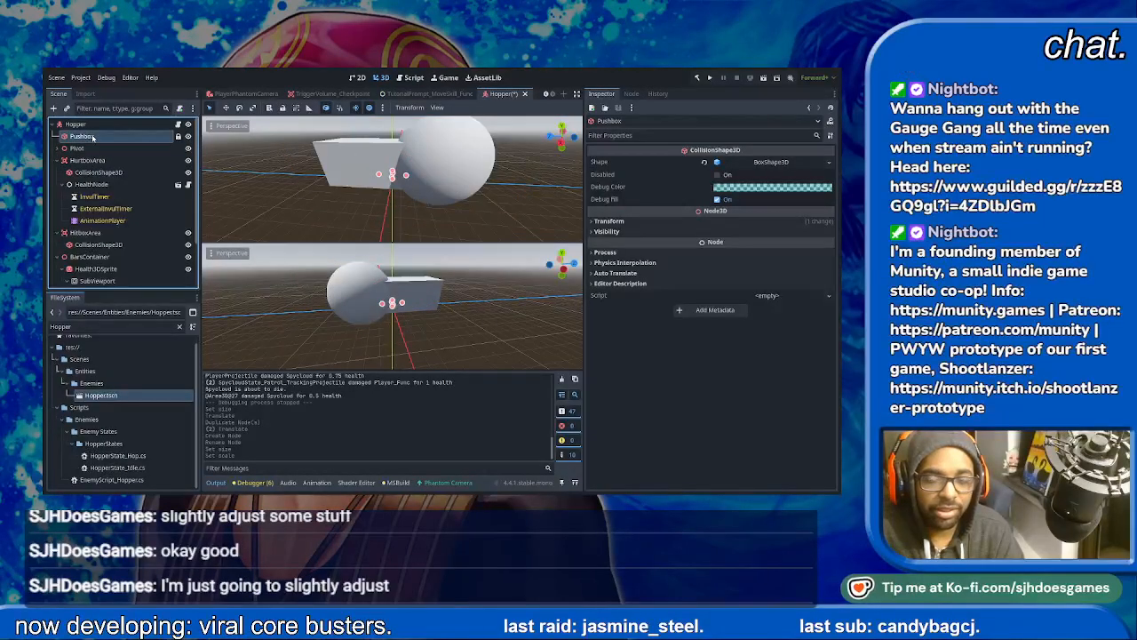
click(759, 161)
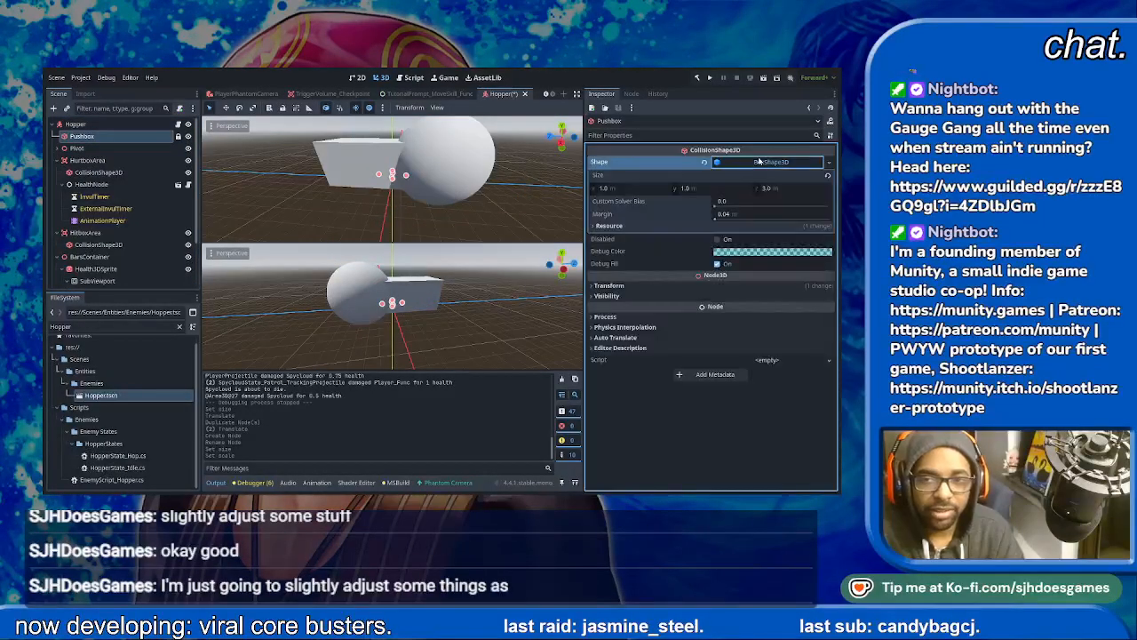
click(617, 188)
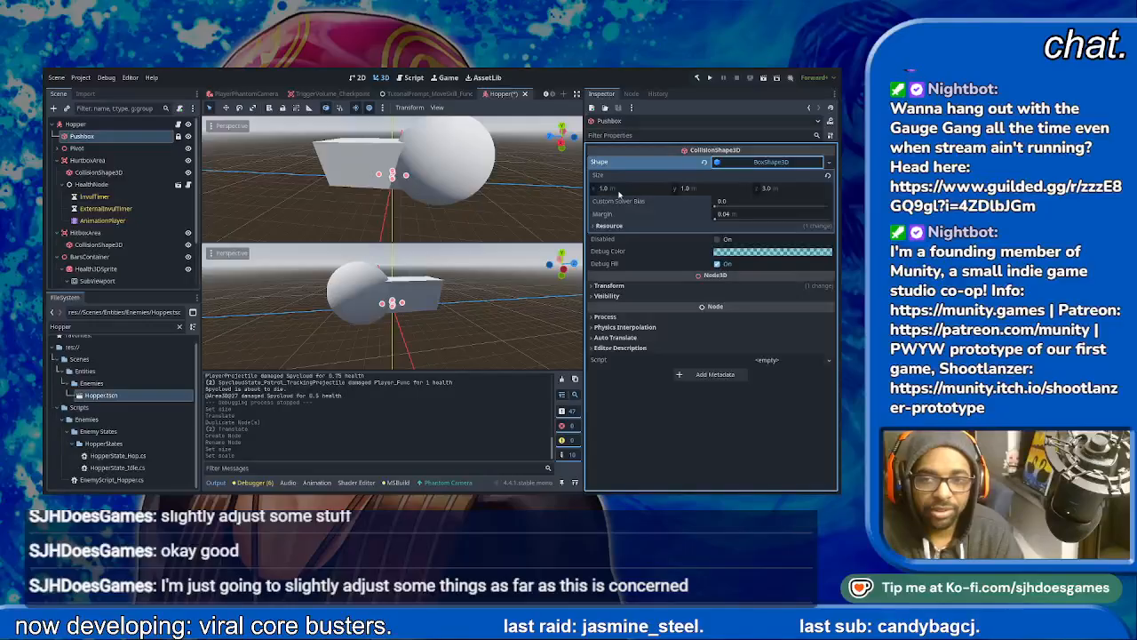
text(2)
click(710, 189)
text(2)
click(787, 190)
text(6)
key(Return)
click(315, 183)
middle_drag(421, 204, 395, 193)
- Set the scale of the HurtboxArea's CollisionShape3D to 2 on all axes, check it against the Pushbox, and save the Hopper scene
click(78, 147)
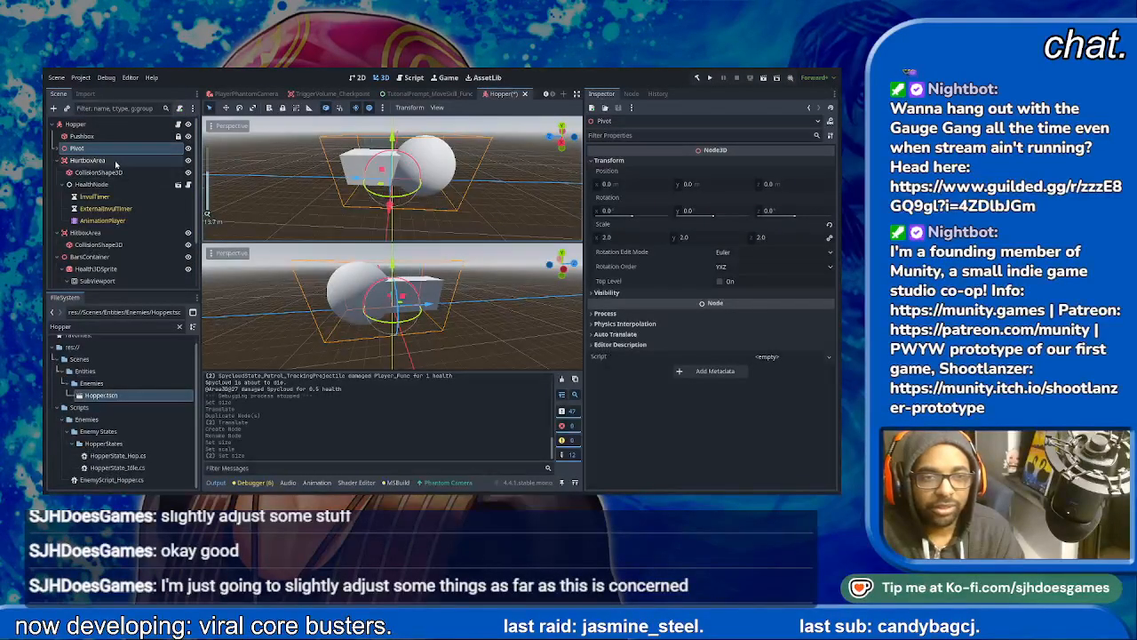
click(88, 160)
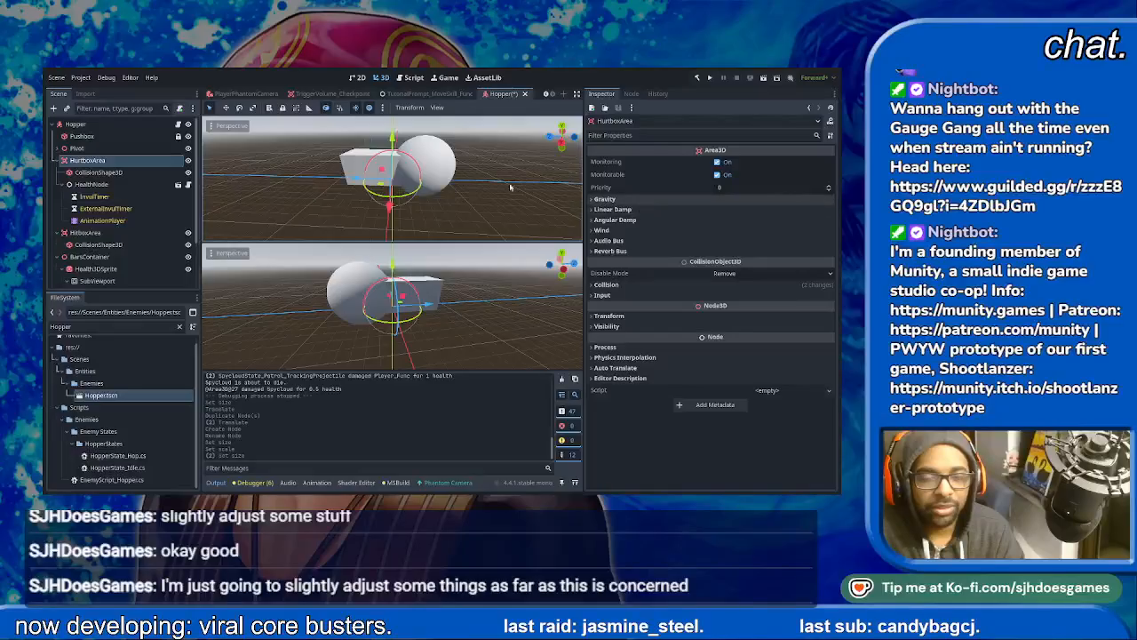
click(93, 173)
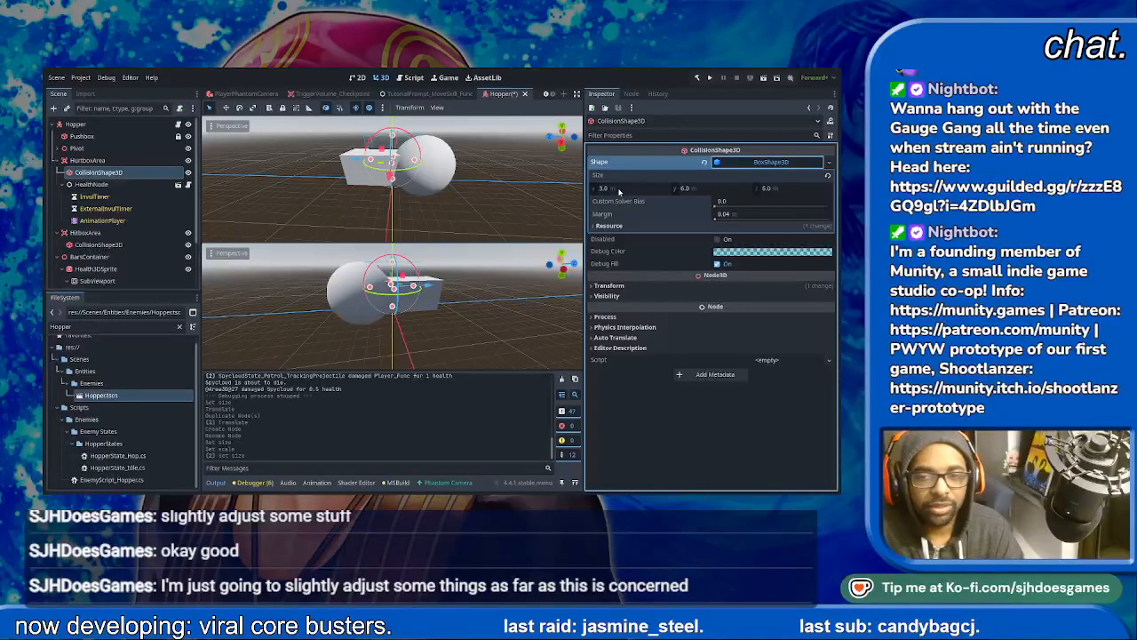
click(619, 189)
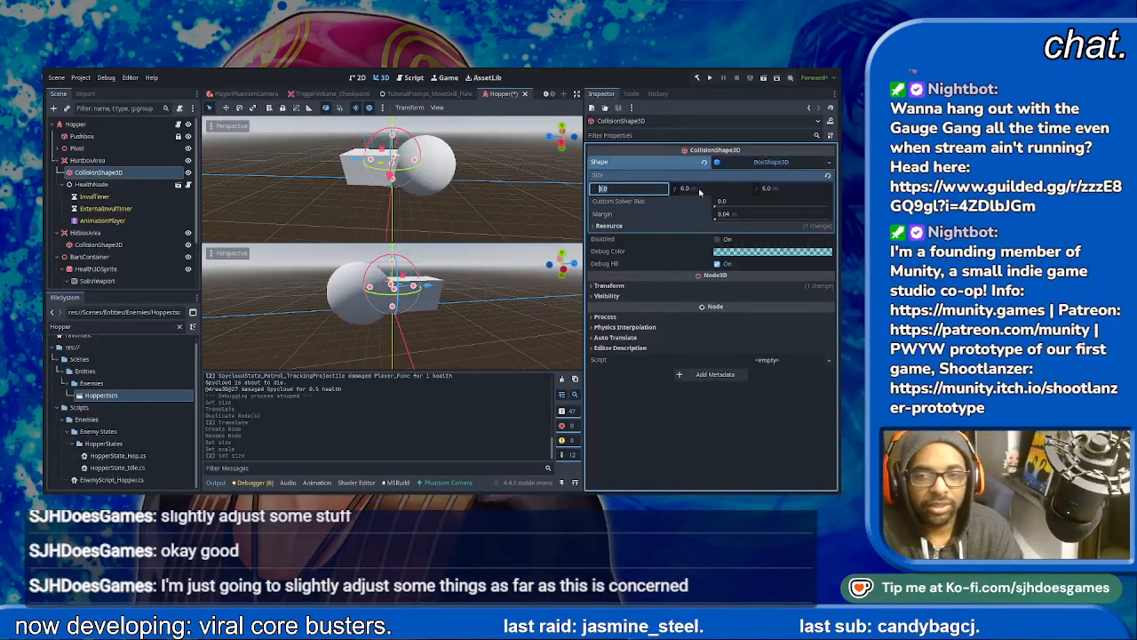
click(622, 286)
click(632, 362)
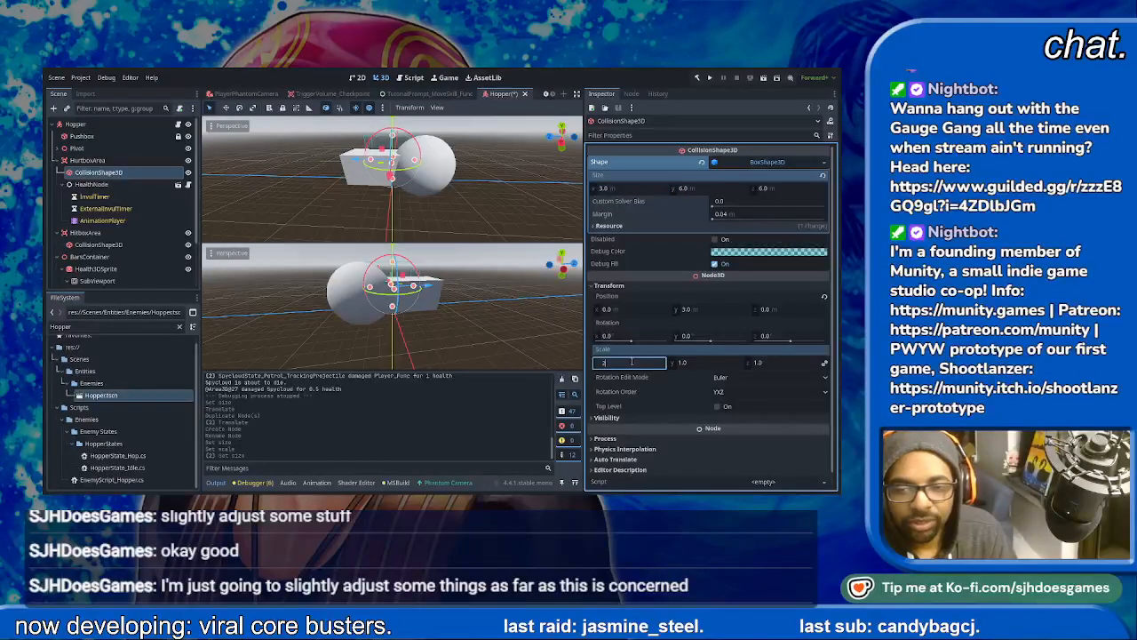
key(Tab)
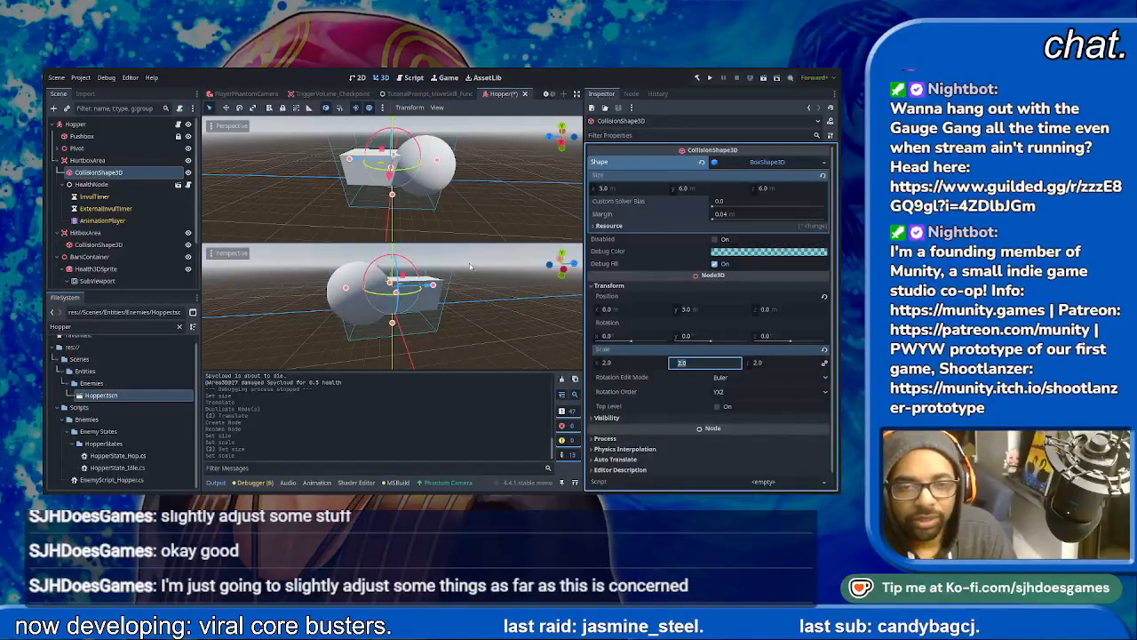
click(100, 136)
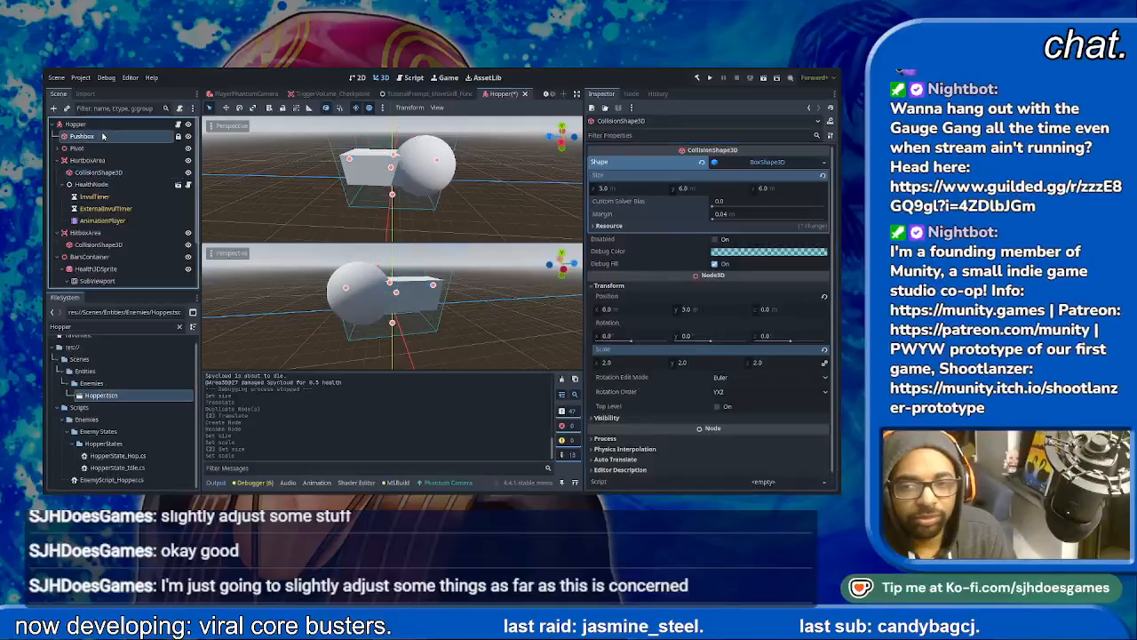
mouse_move(469, 226)
middle_down()
mouse_move(470, 191)
mouse_move(454, 200)
mouse_move(461, 218)
middle_up()
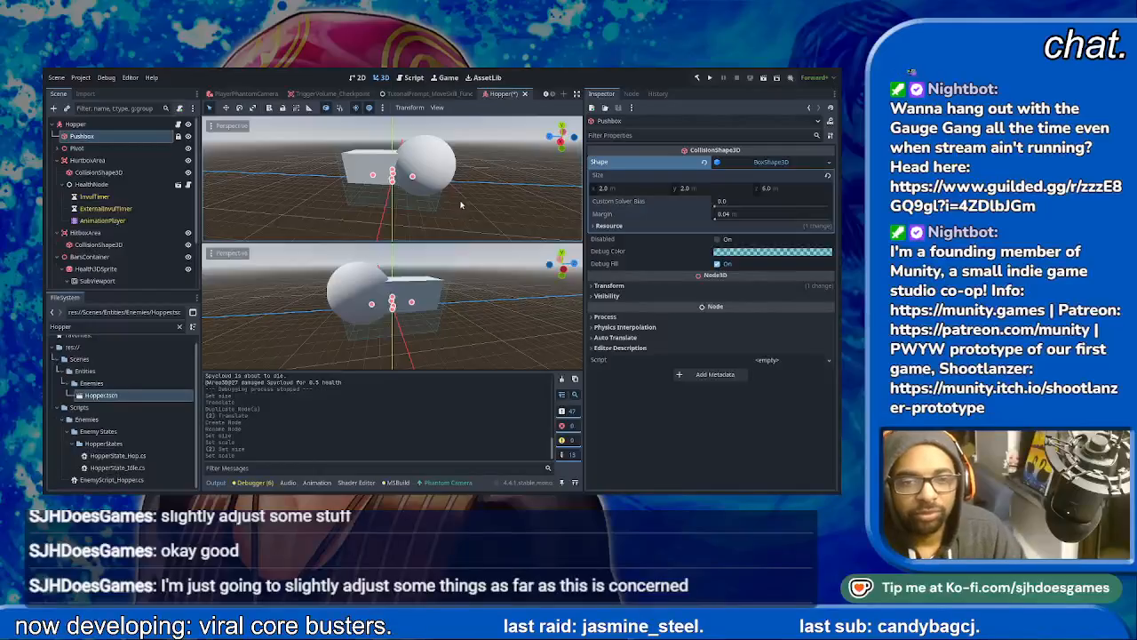
key(ctrl+s)
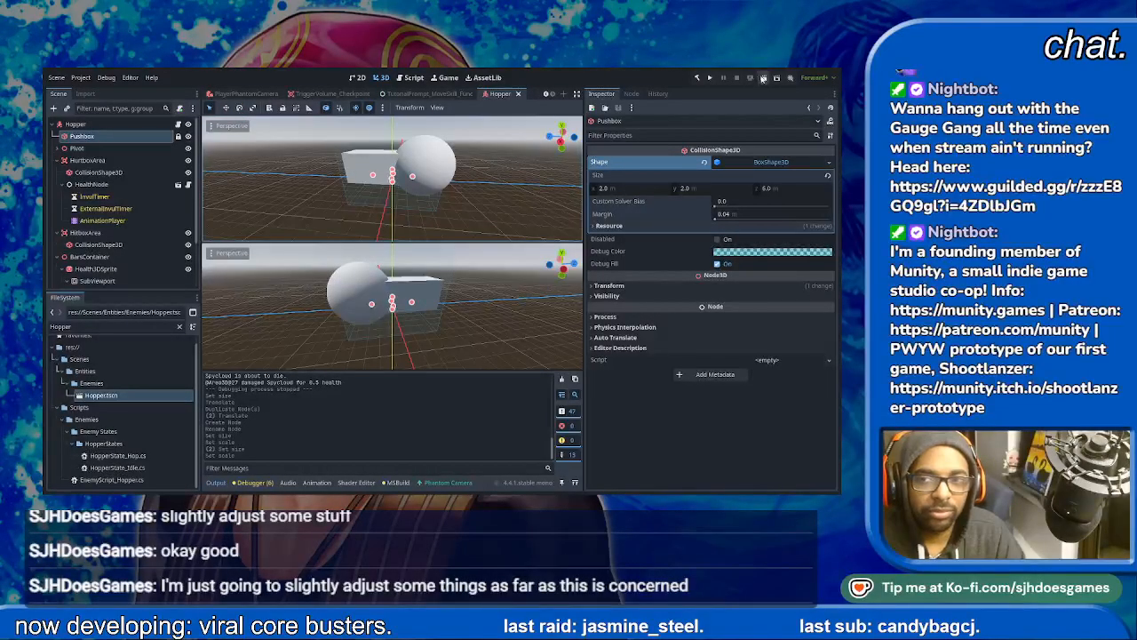
- Return to the TestLevel scene, run it, and dismiss the Announcer's opening dialogue
scroll(231, 92, up, 4)
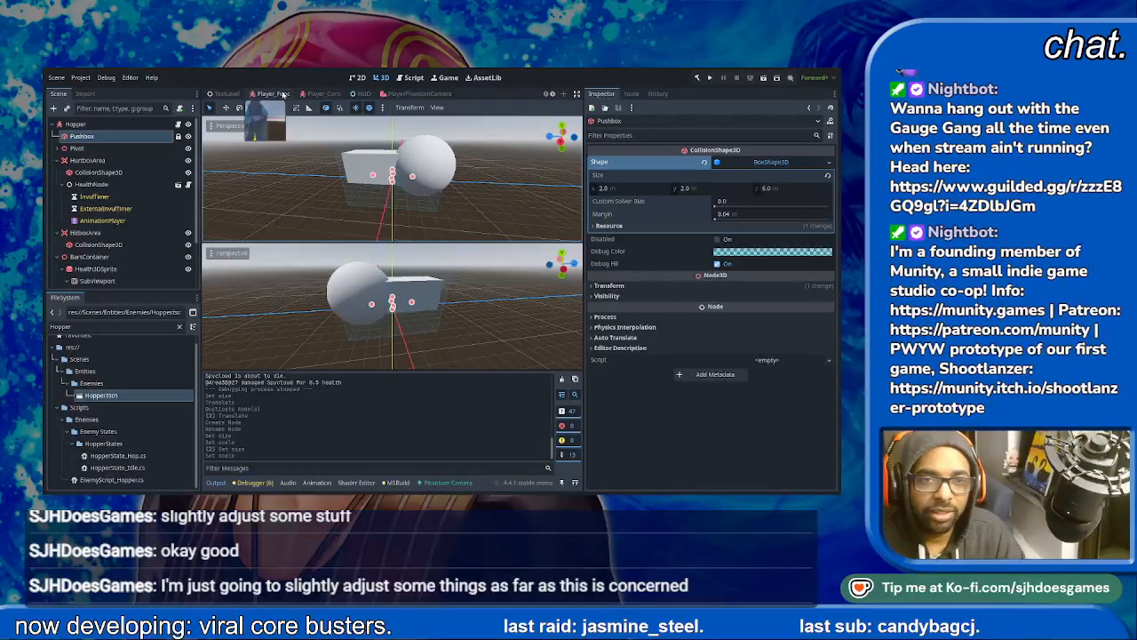
click(218, 92)
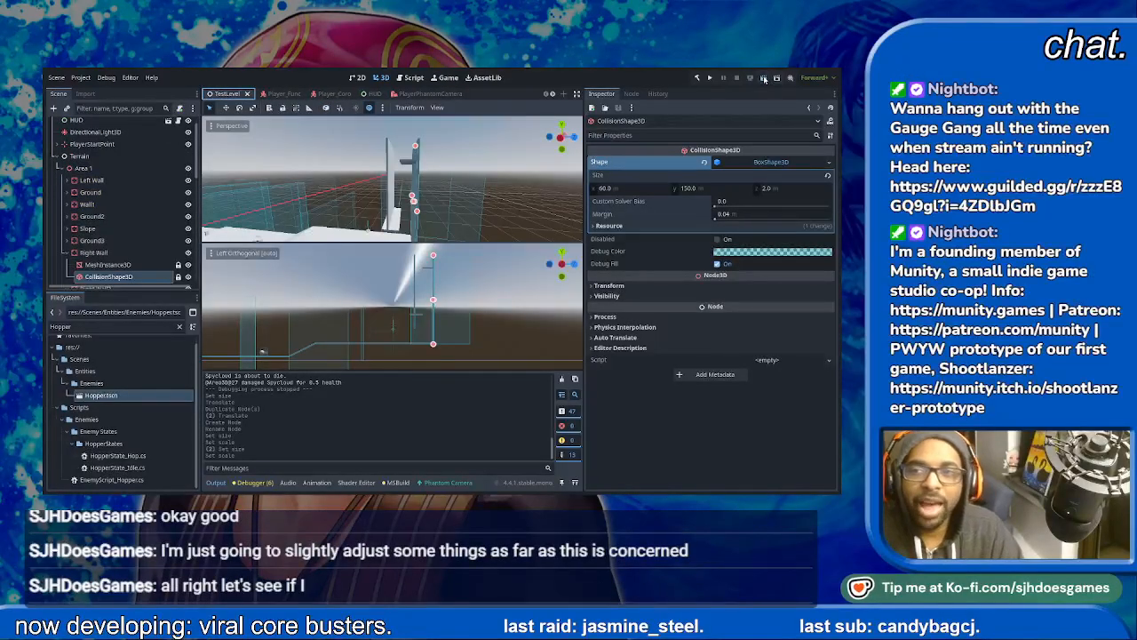
click(764, 79)
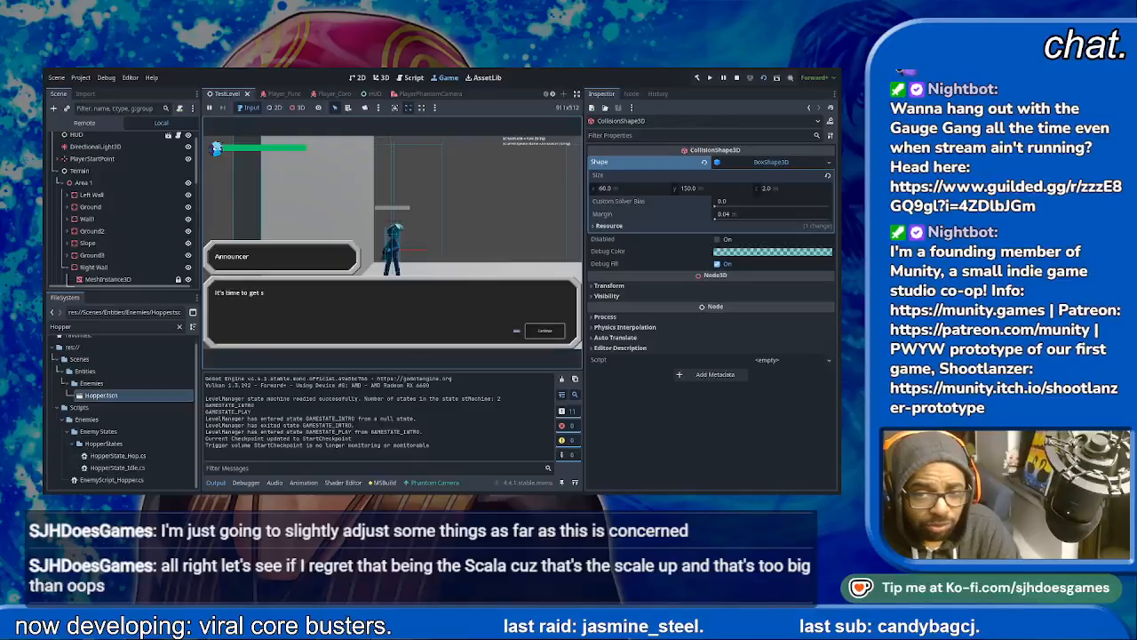
key(Return)
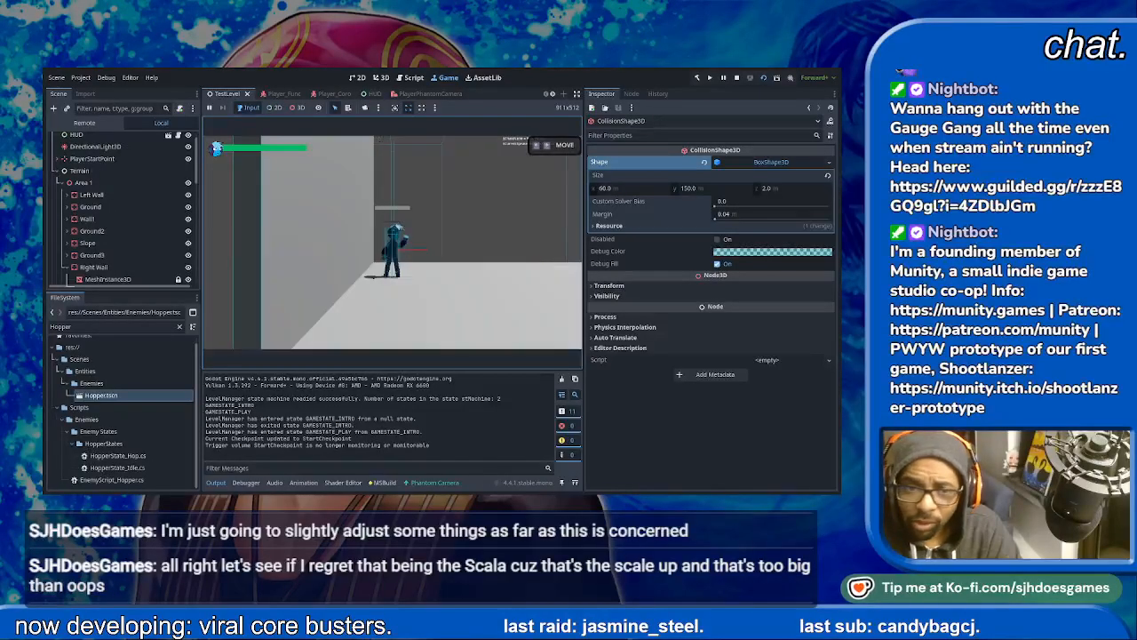
- Playtest the enlarged Hopper by moving the player up to it, shooting it until it dies, and continuing ahead
key(Right)
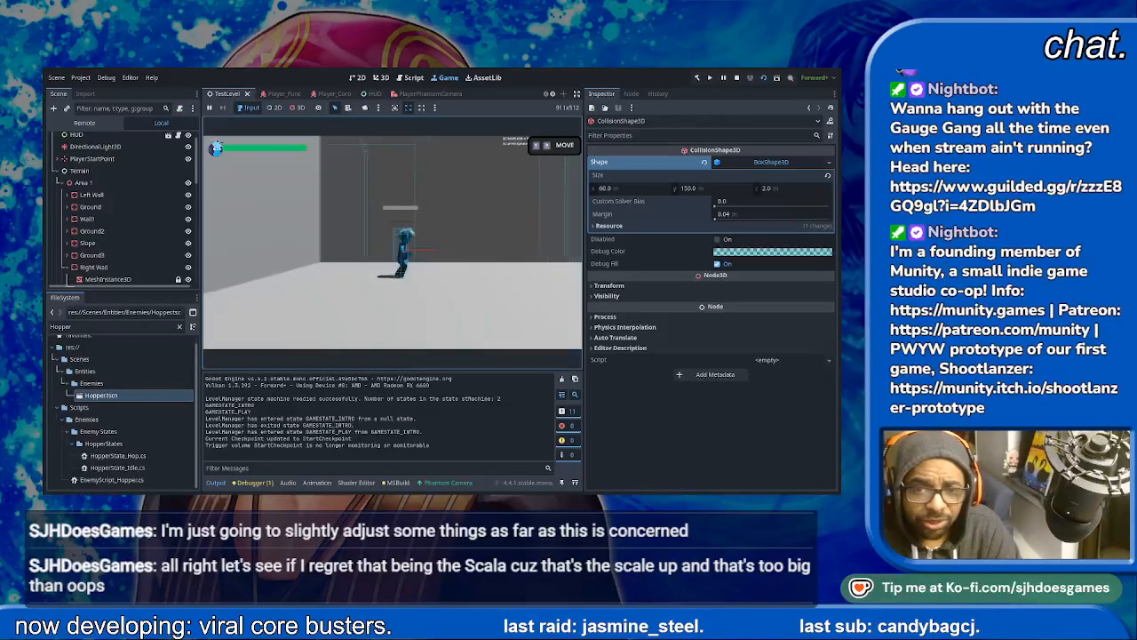
key(space)
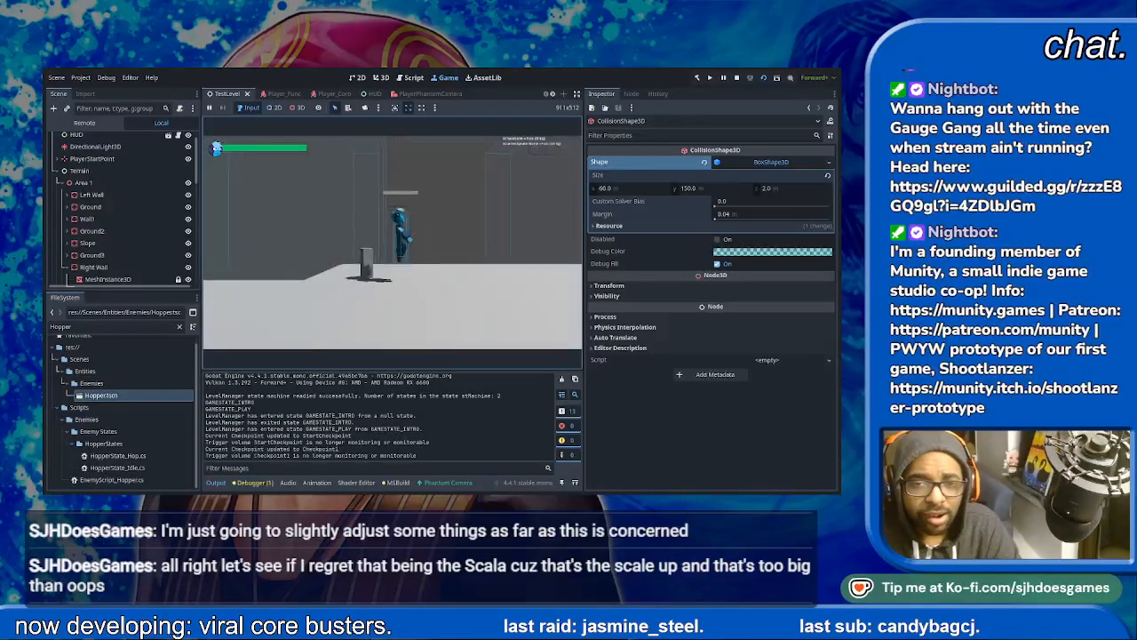
key(space)
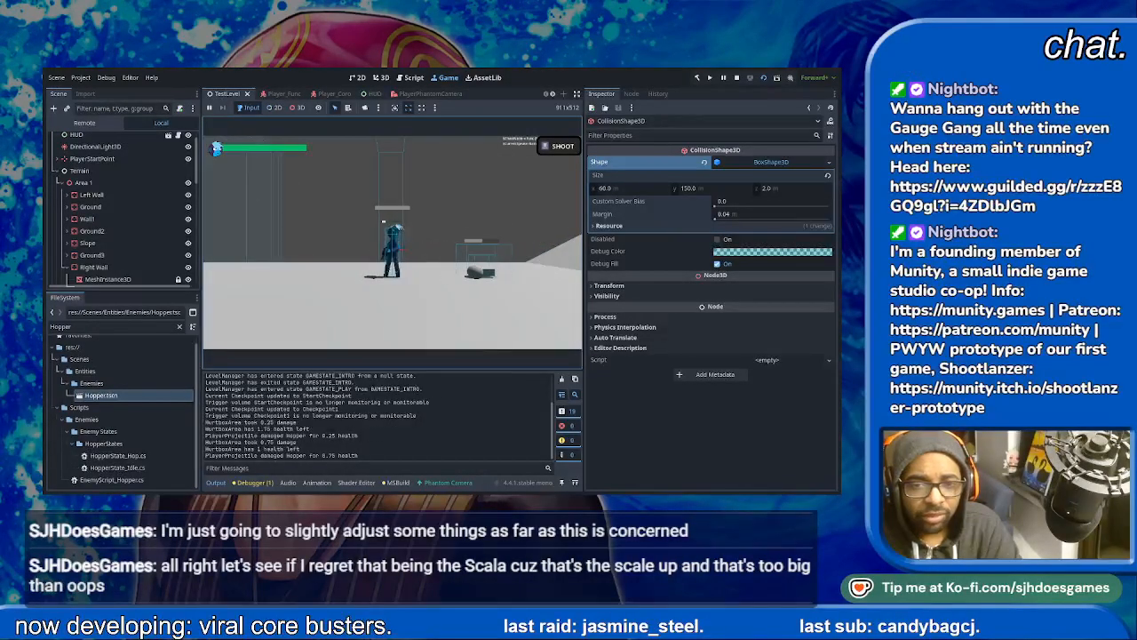
key(x)
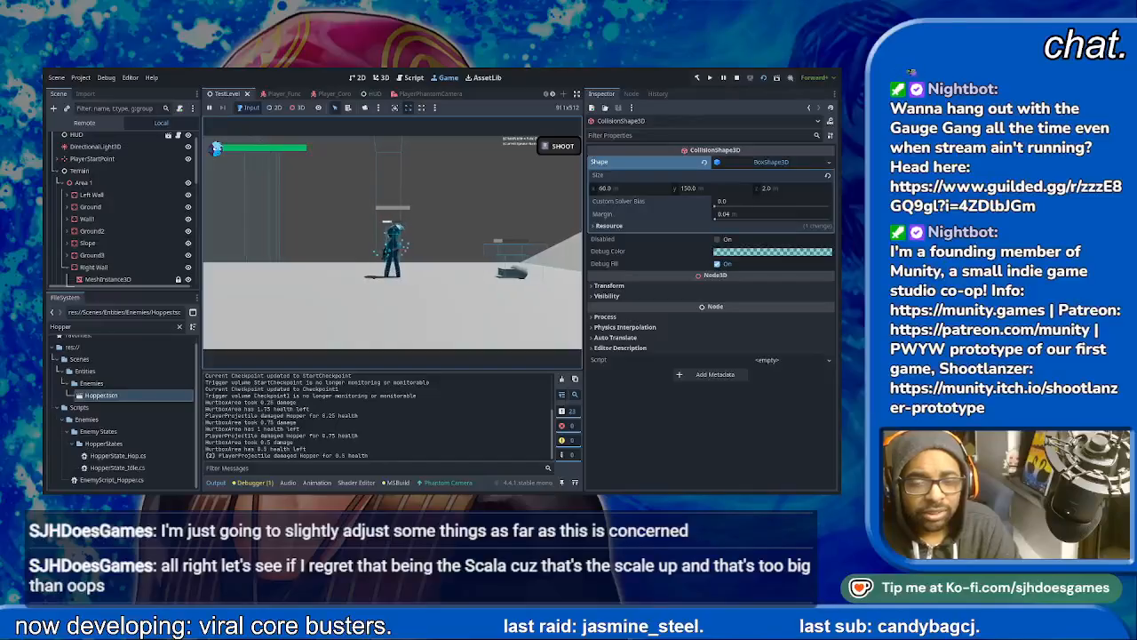
key(x)
key(Right)
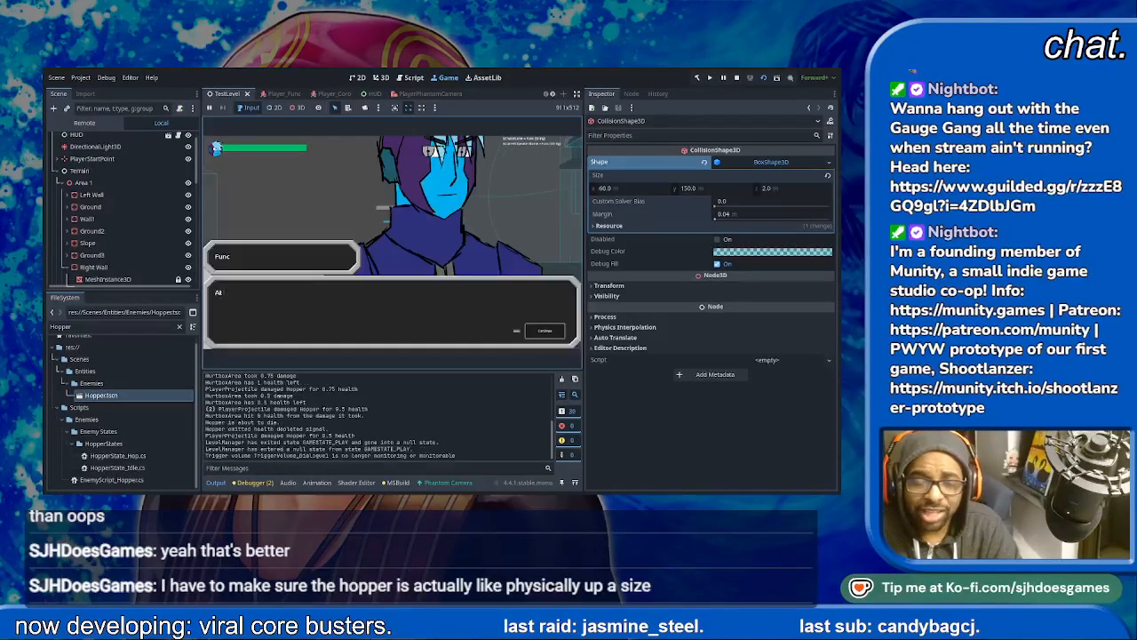
- Advance through the dialogue between Func and the Announcer to resume gameplay
key(space)
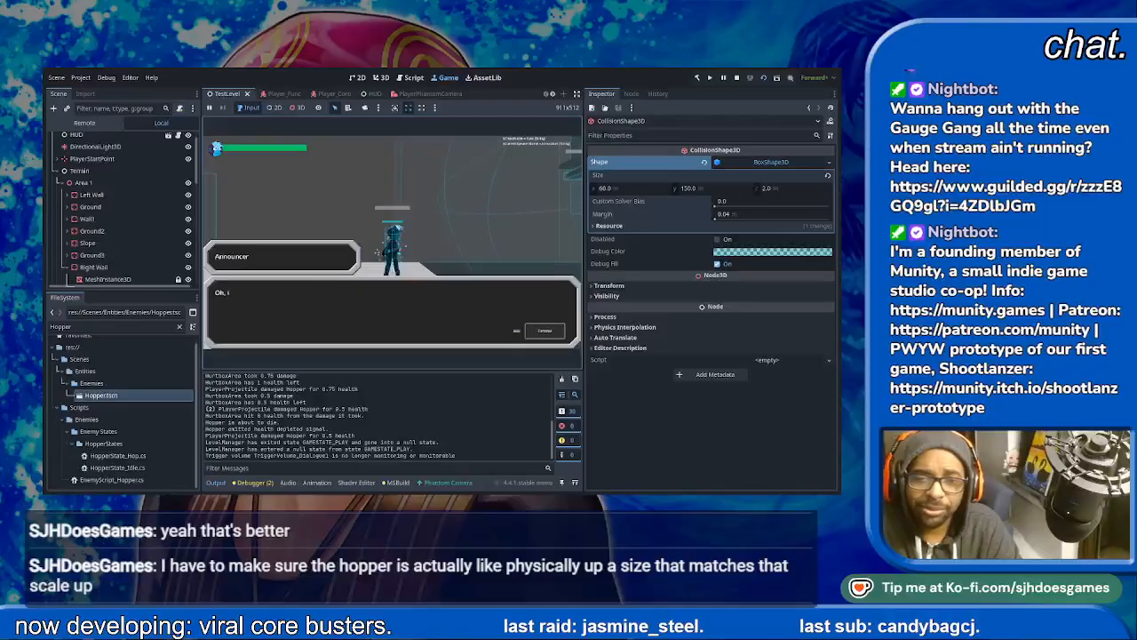
key(space)
key(space)
key(space)
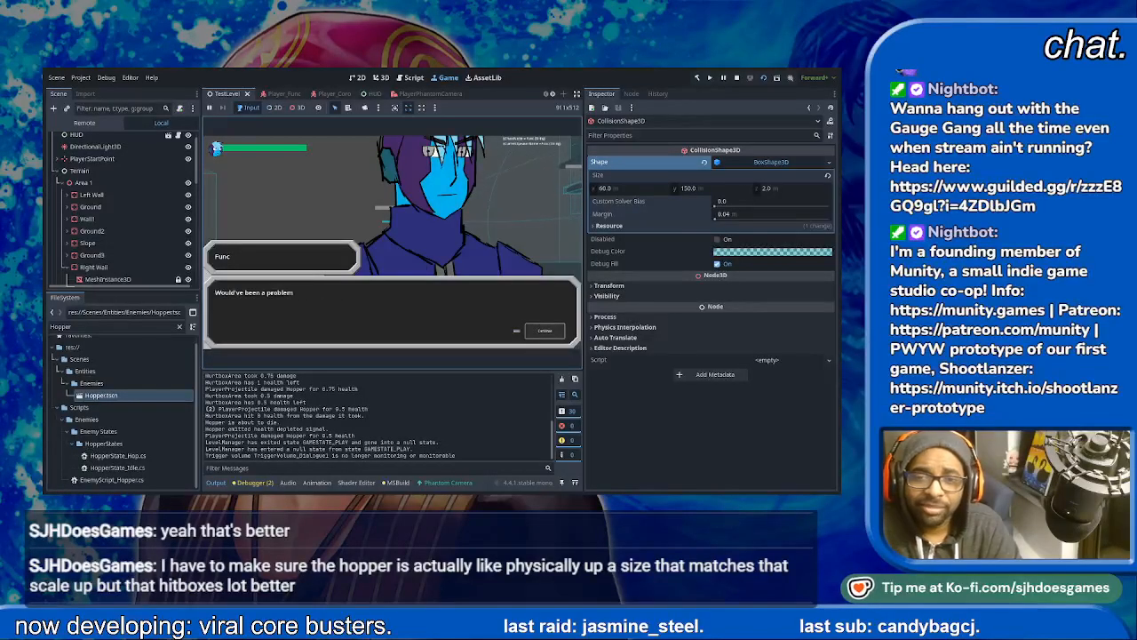
key(space)
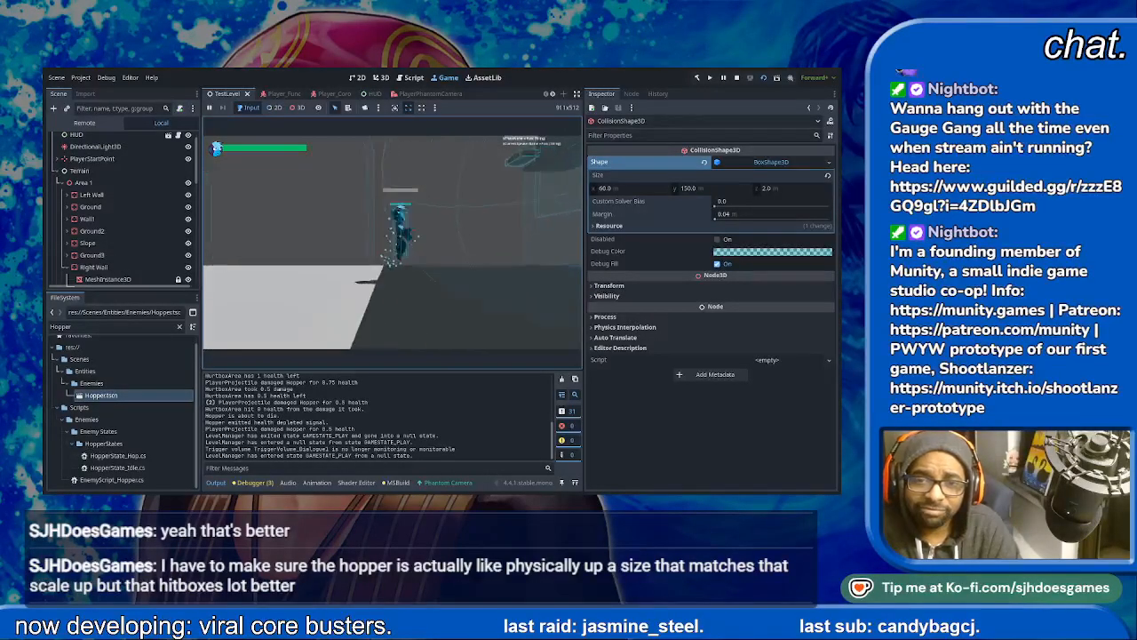
- Continue the playtest by jumping the player ahead and shooting the Spycloud enemy until it dies
key(space)
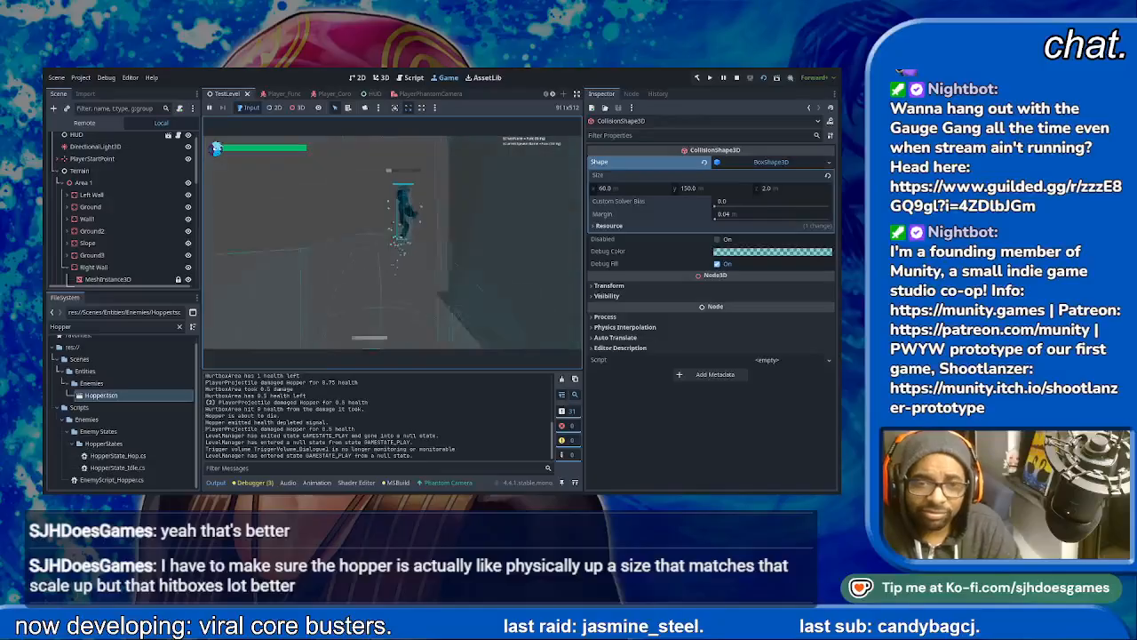
key(d)
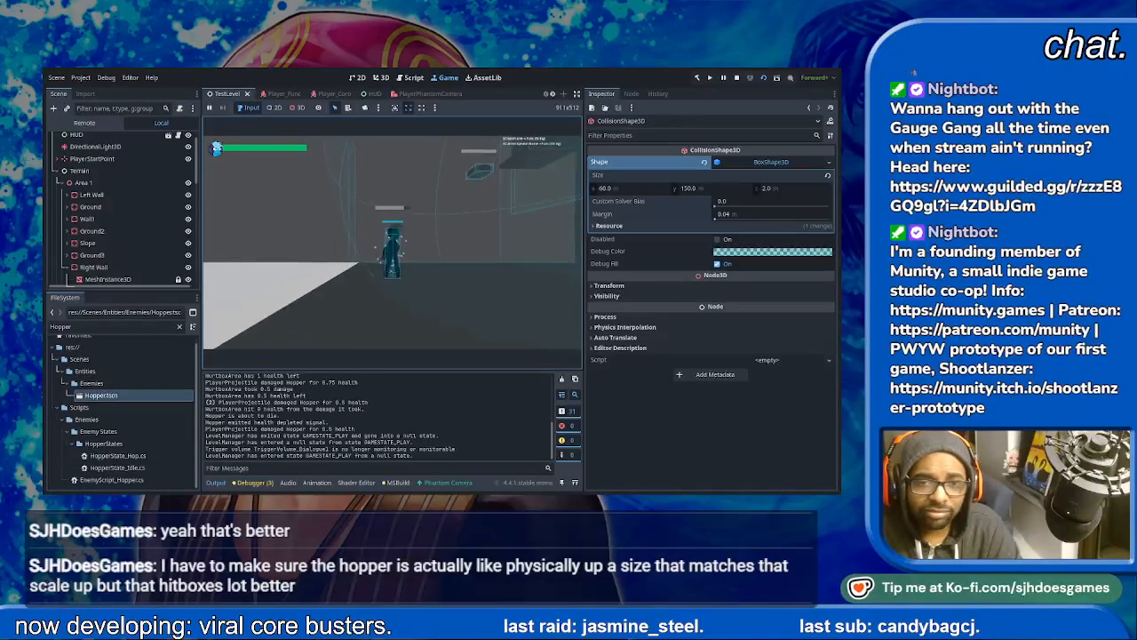
key(space)
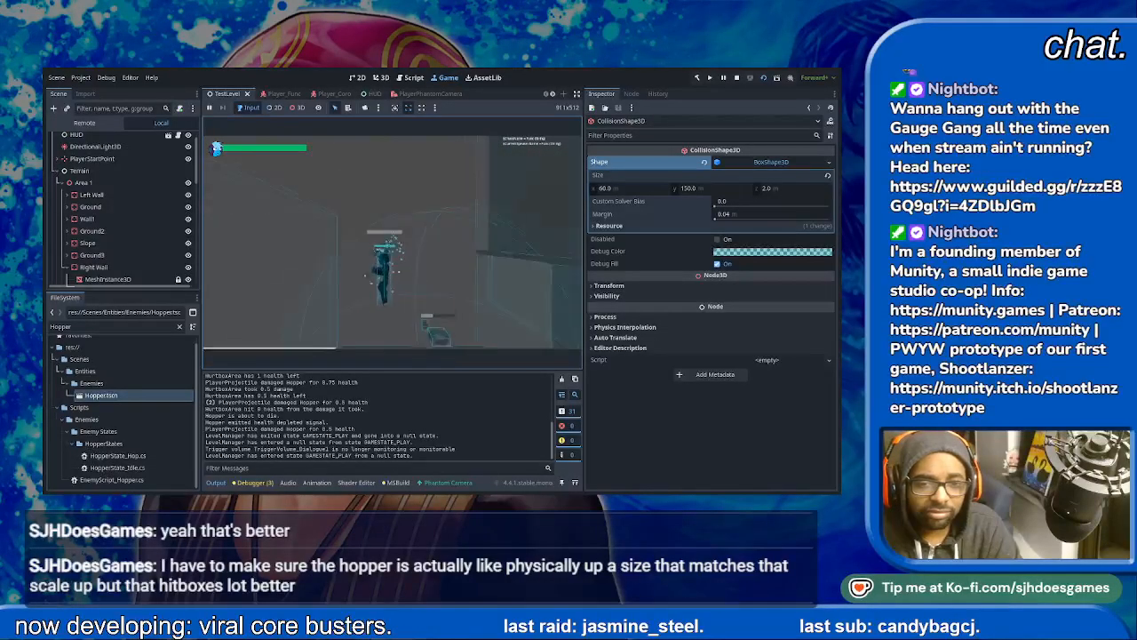
key(space)
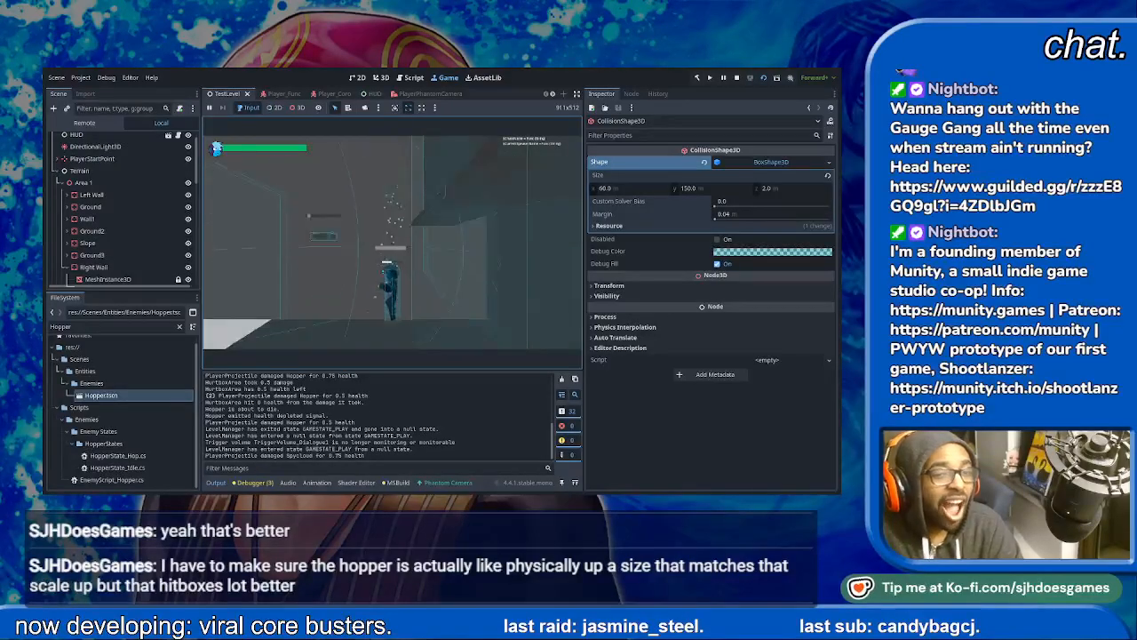
key(space)
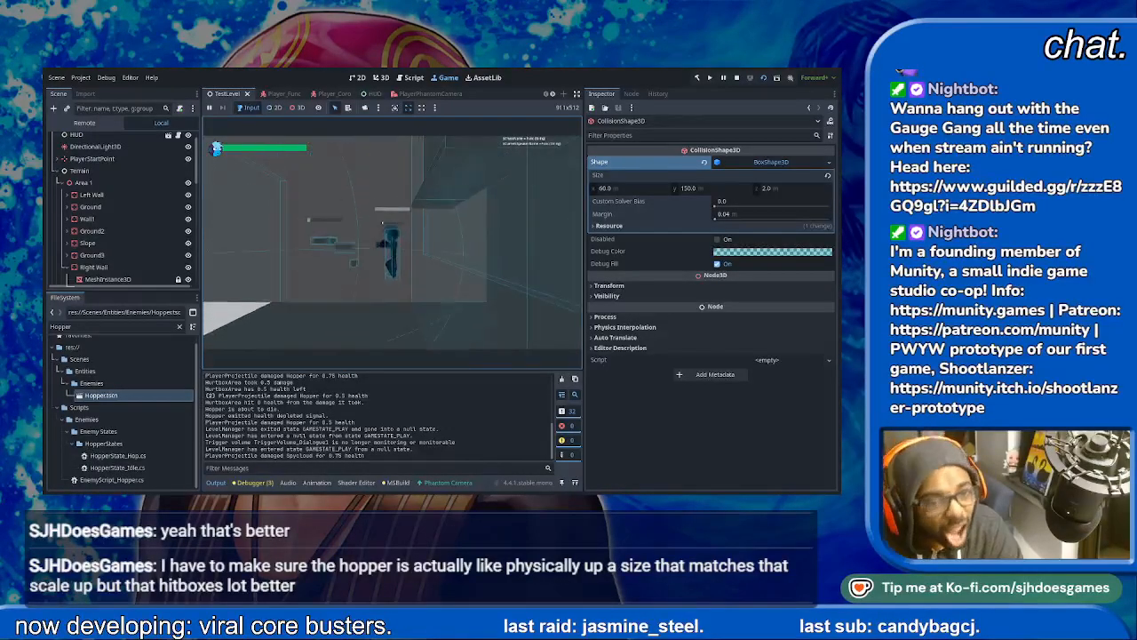
key(d)
key(d)
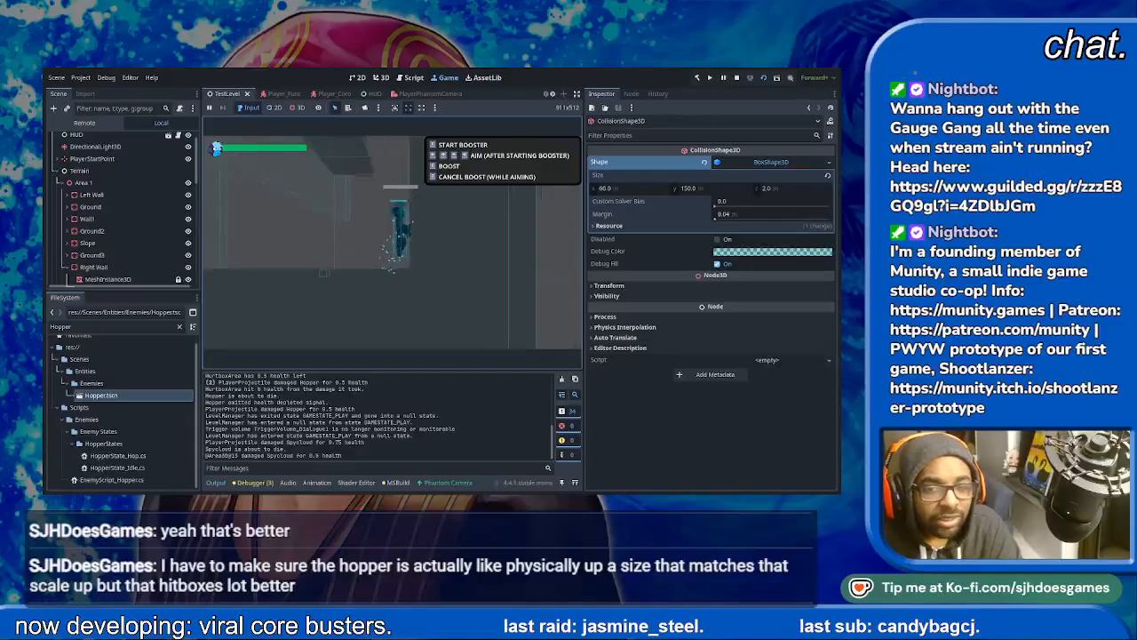
- Test the climb through the tall shaft in the booster section by jumping the player between its walls and ledges
key(space)
key(a)
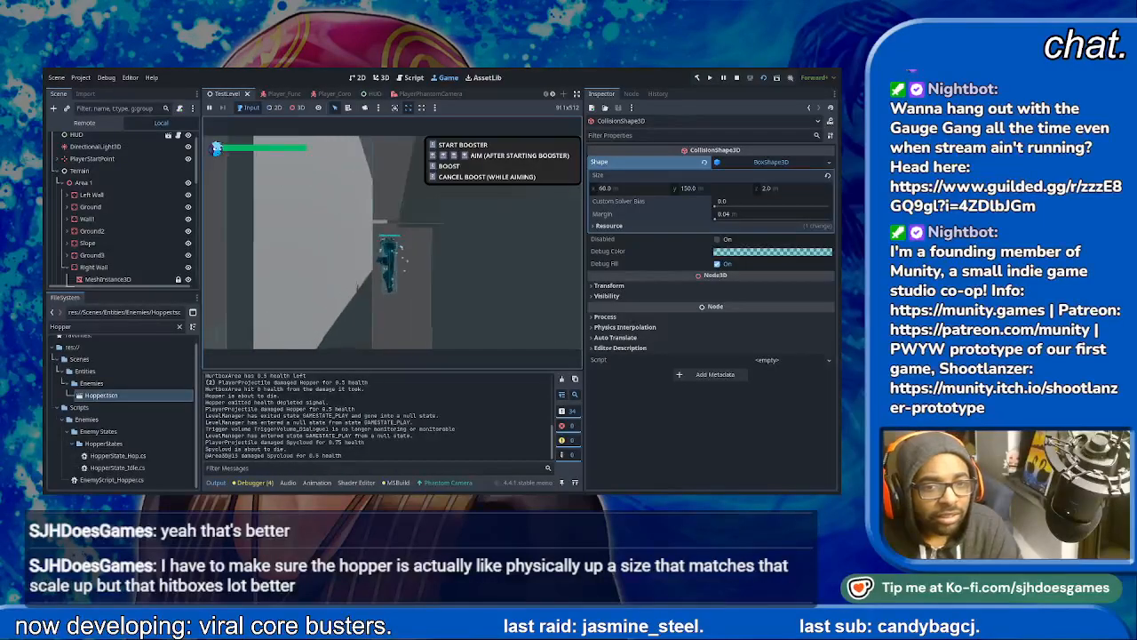
key(space)
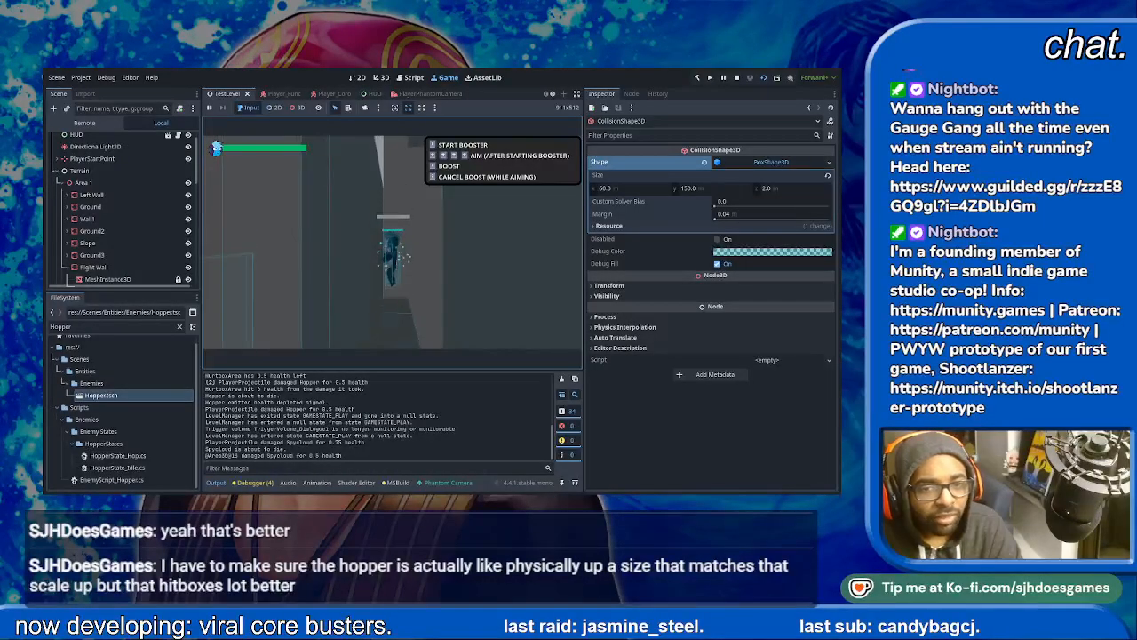
key(space)
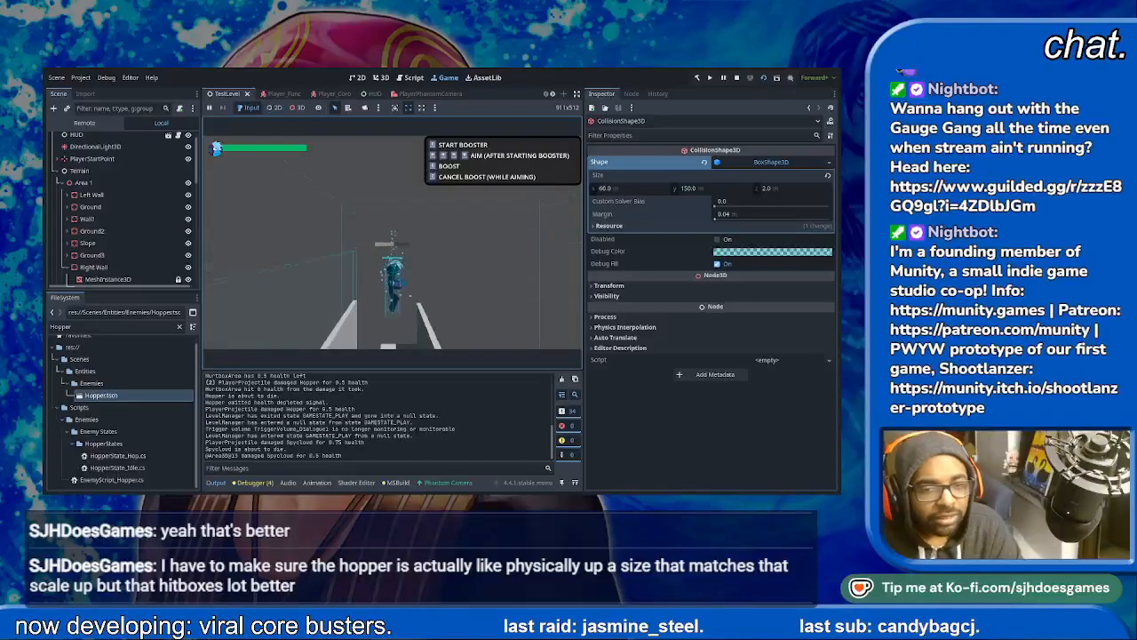
key(space)
key(space)
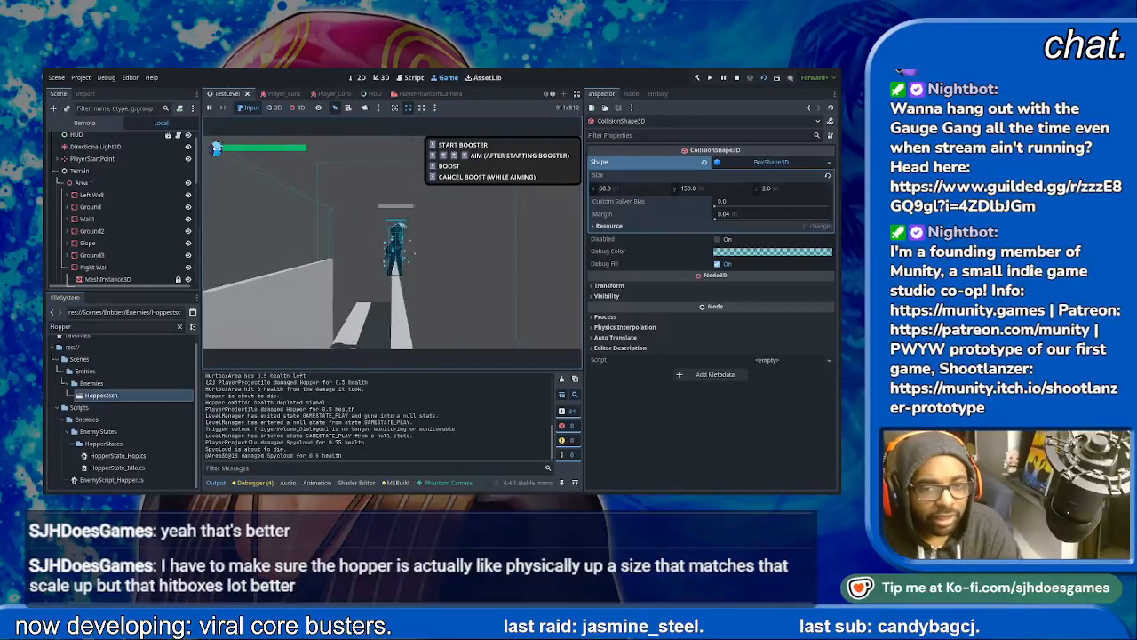
key(space)
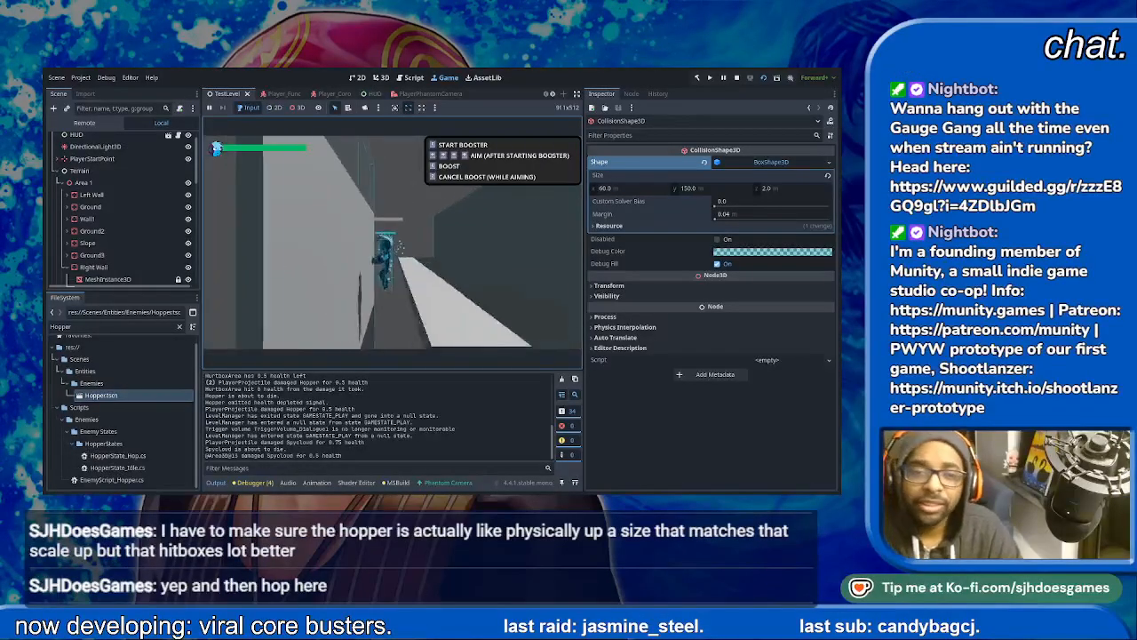
key(space)
key(space)
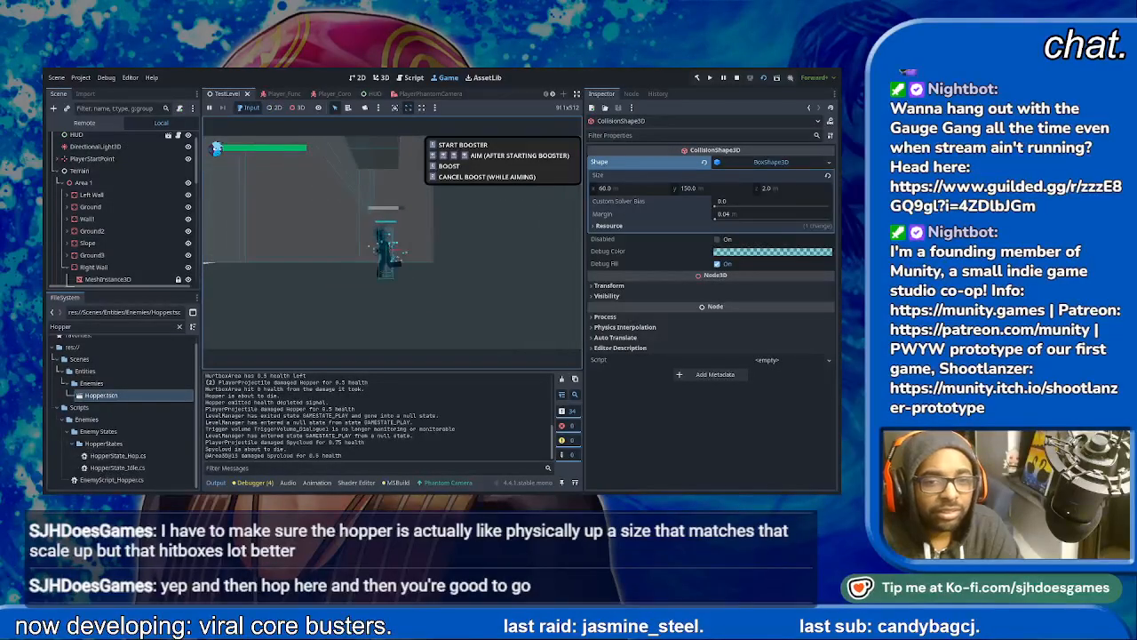
- Repeat the shaft climb from its floor with successive jumps to check that the player can get over the top
key(space)
key(space)
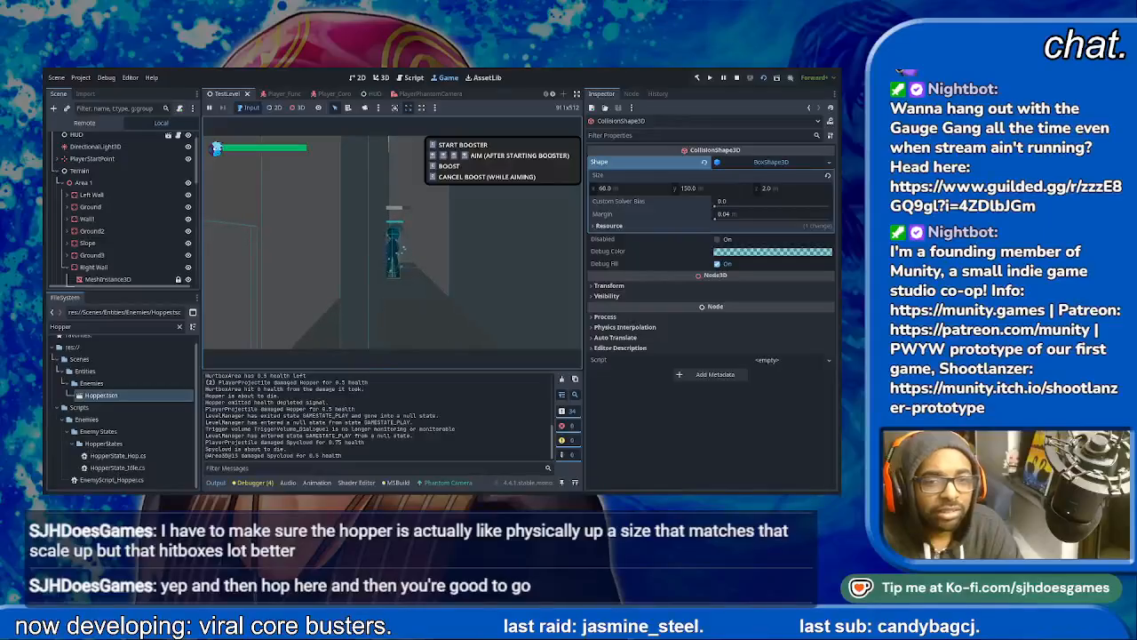
key(space)
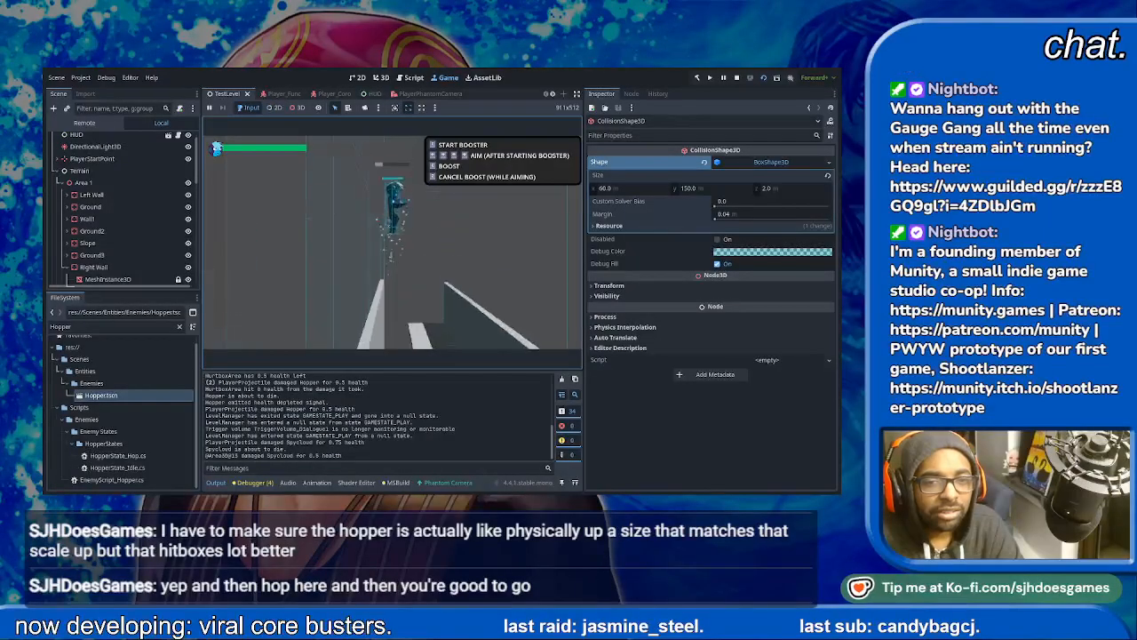
key(space)
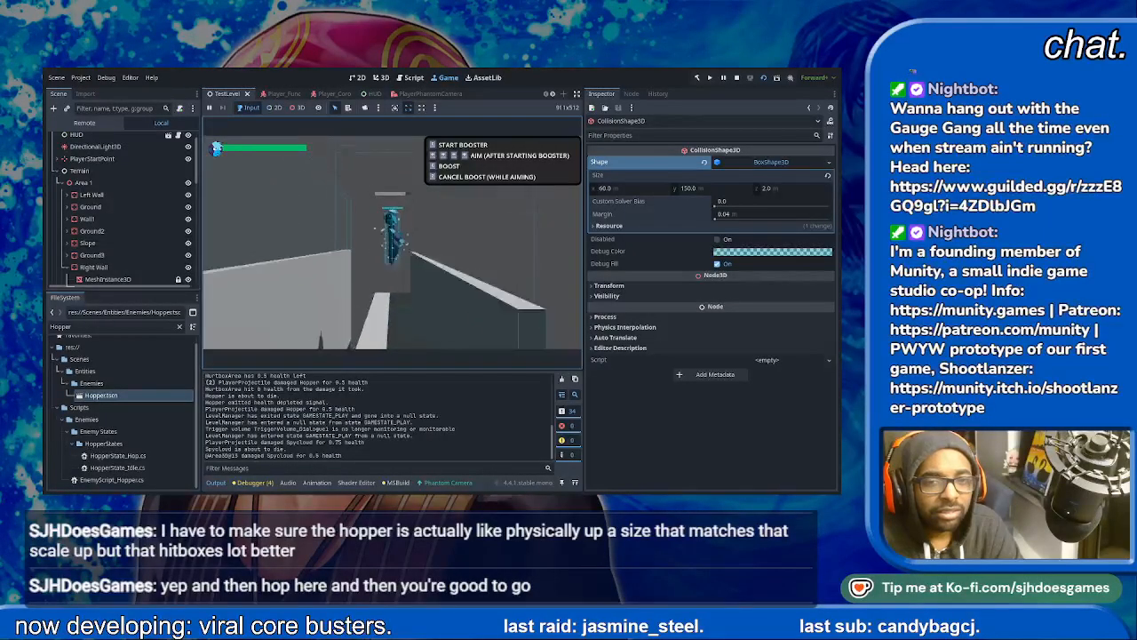
key(space)
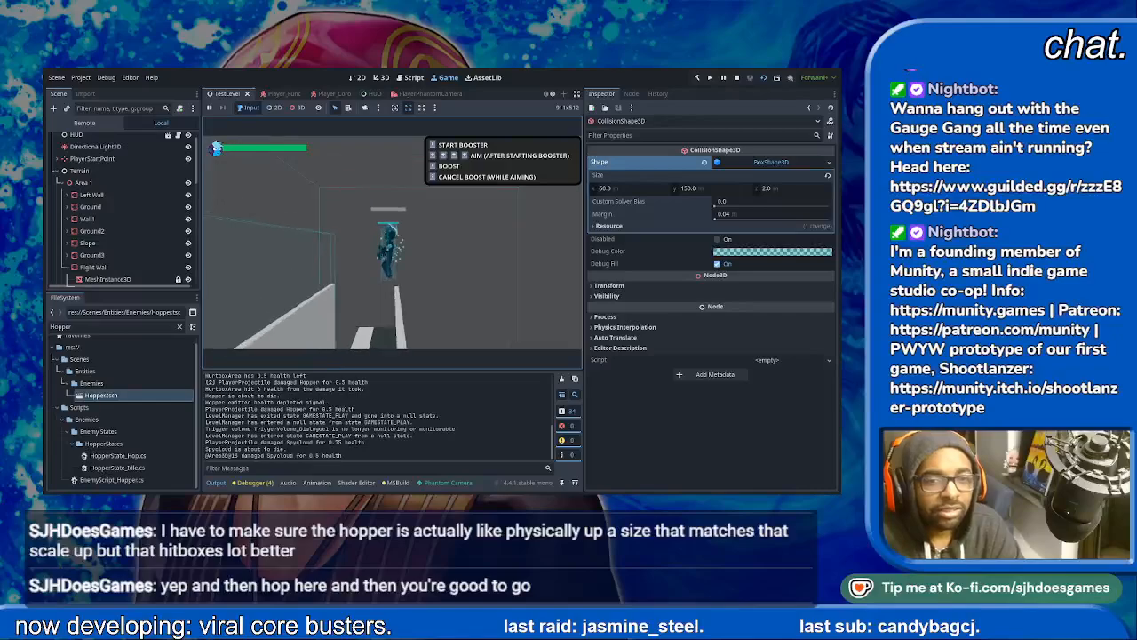
key(space)
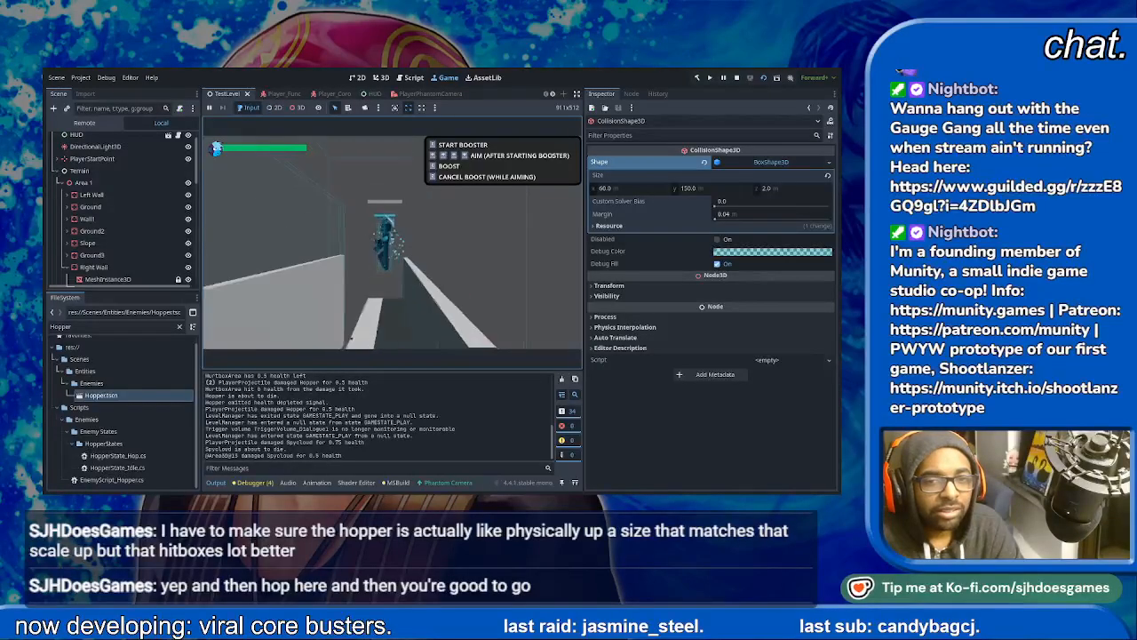
key(space)
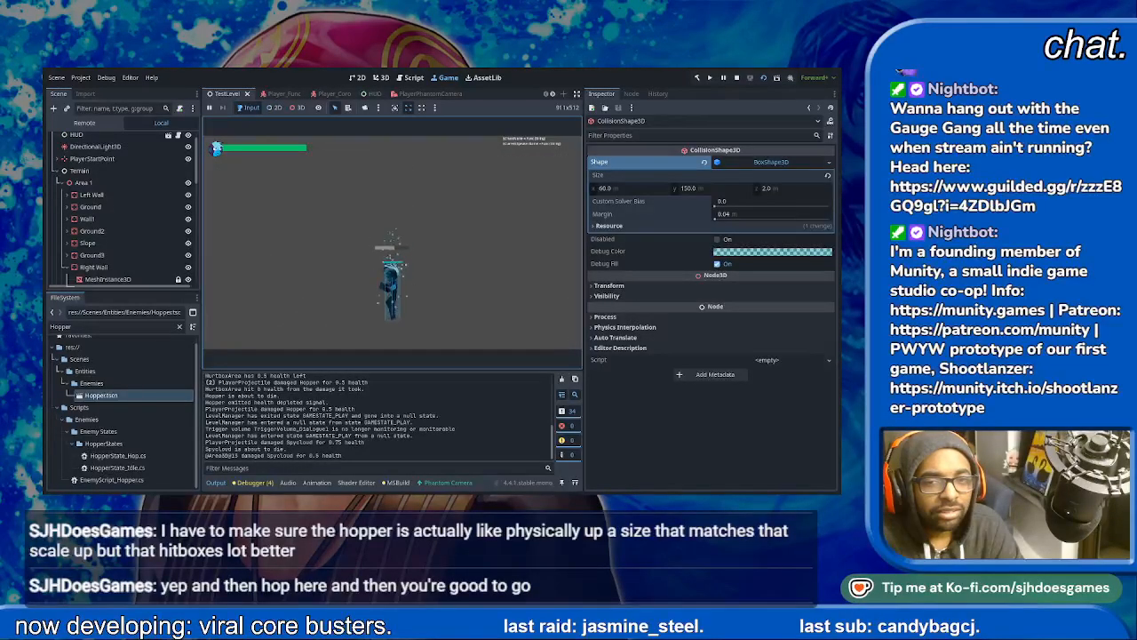
key(space)
key(space)
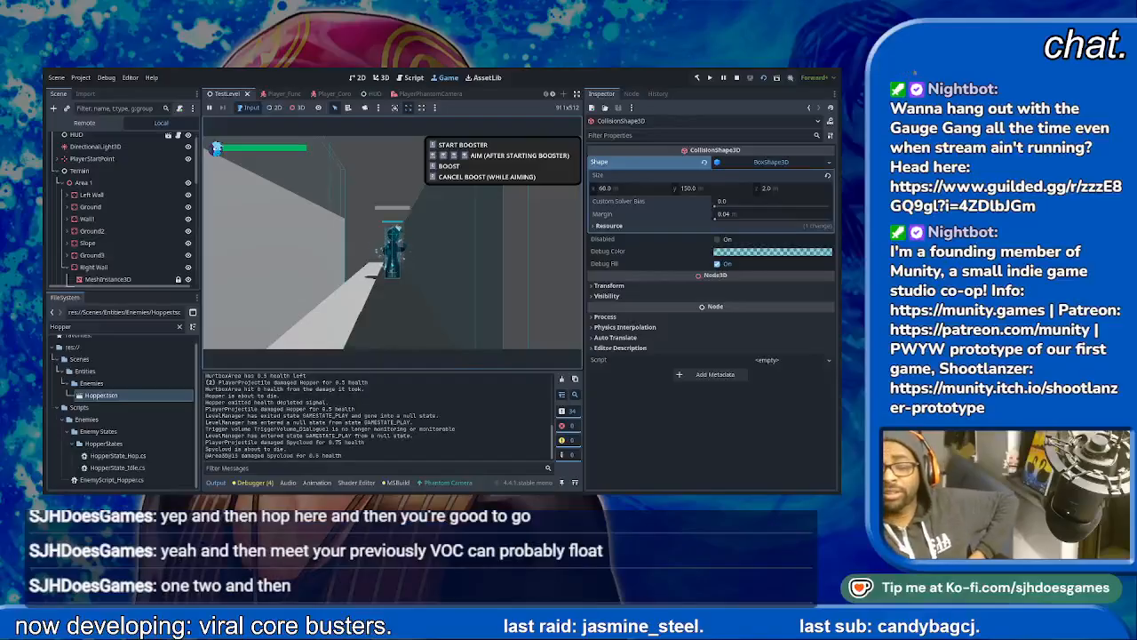
- Stop the running TestLevel and quit the Godot editor
key(F8)
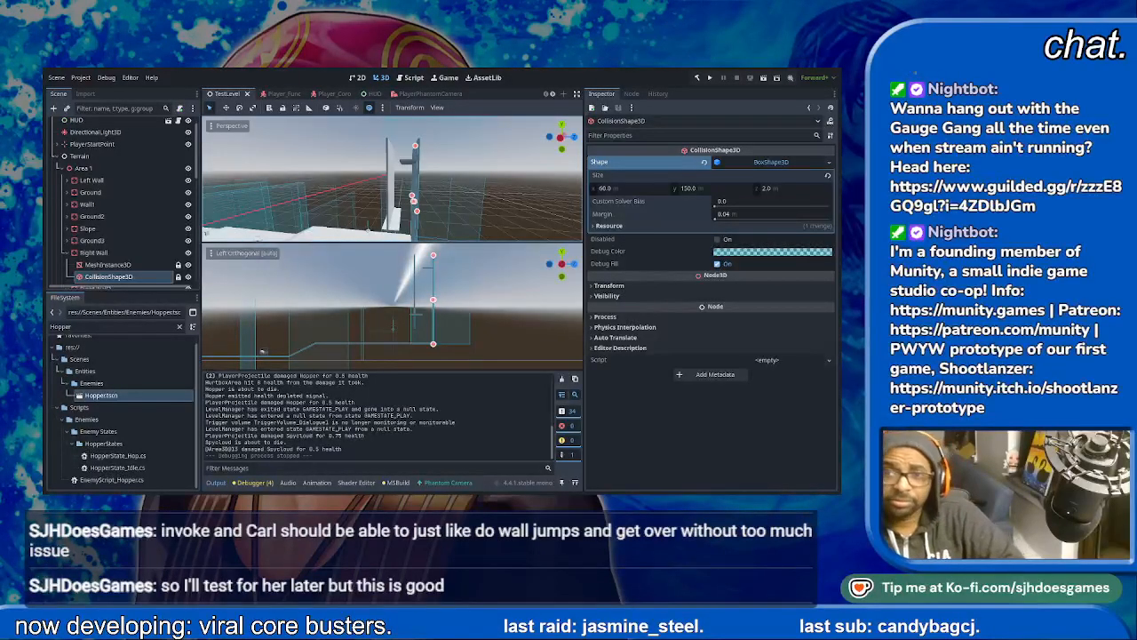
key(ctrl+q)
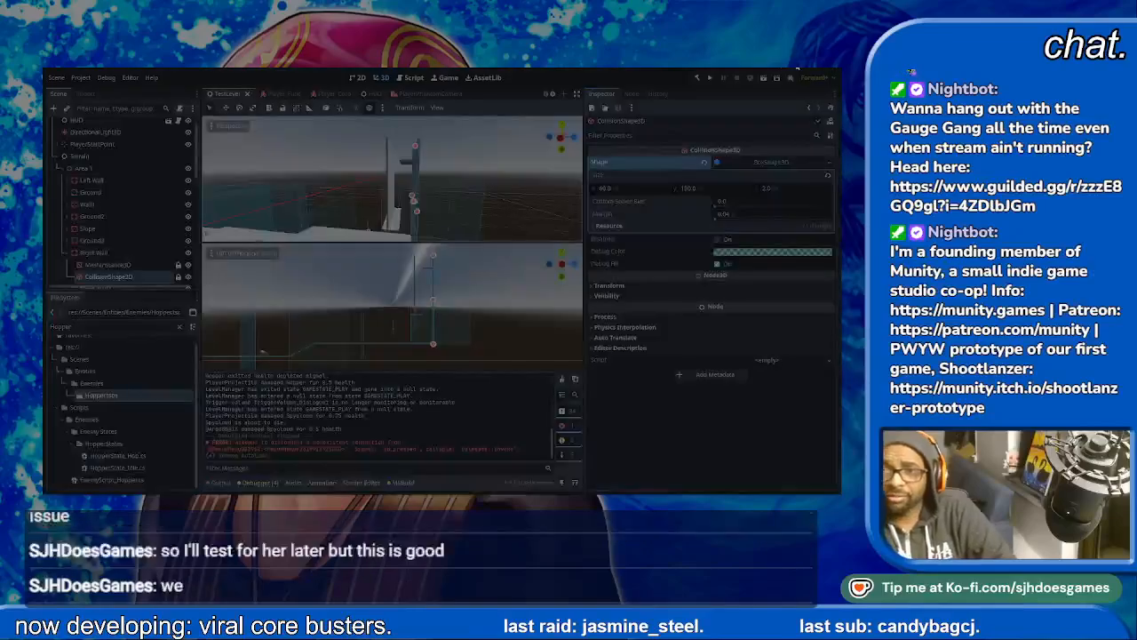